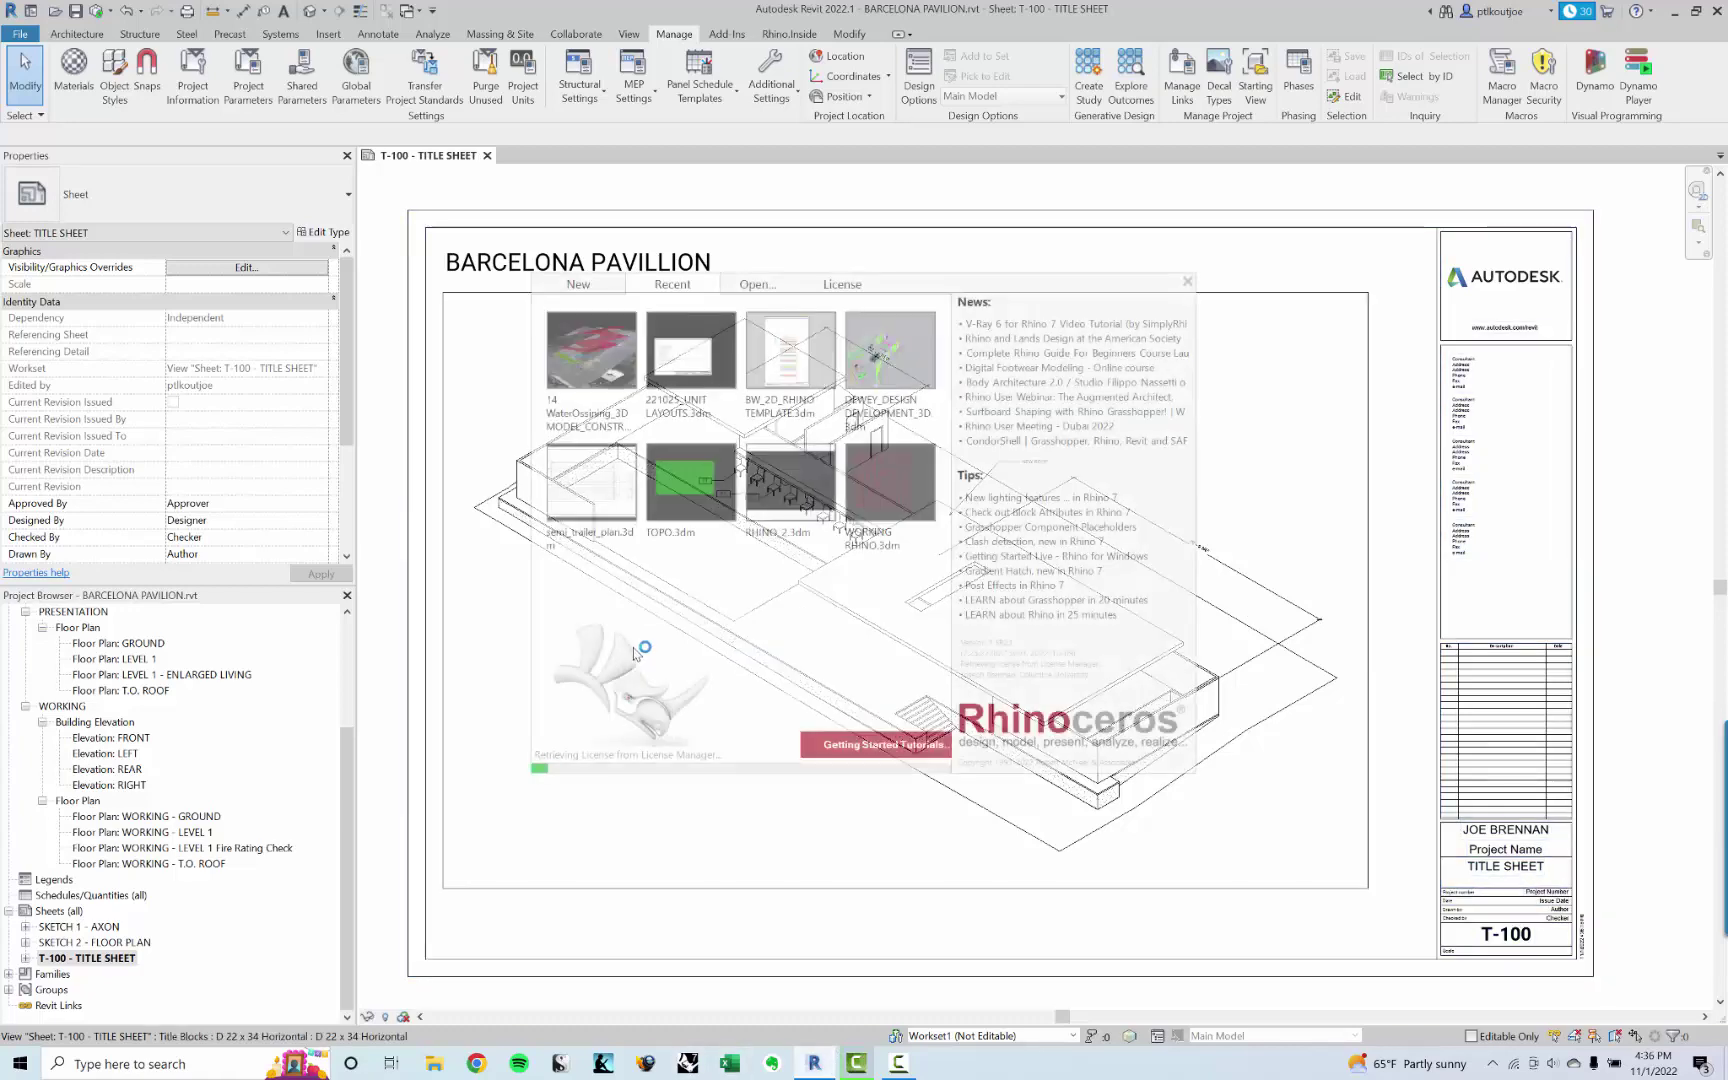
Step: Start a new Rhino model from the Large Objects - Feet template and maximize the Perspective viewport
{"action": "left_click", "coordinate": [748, 285]}
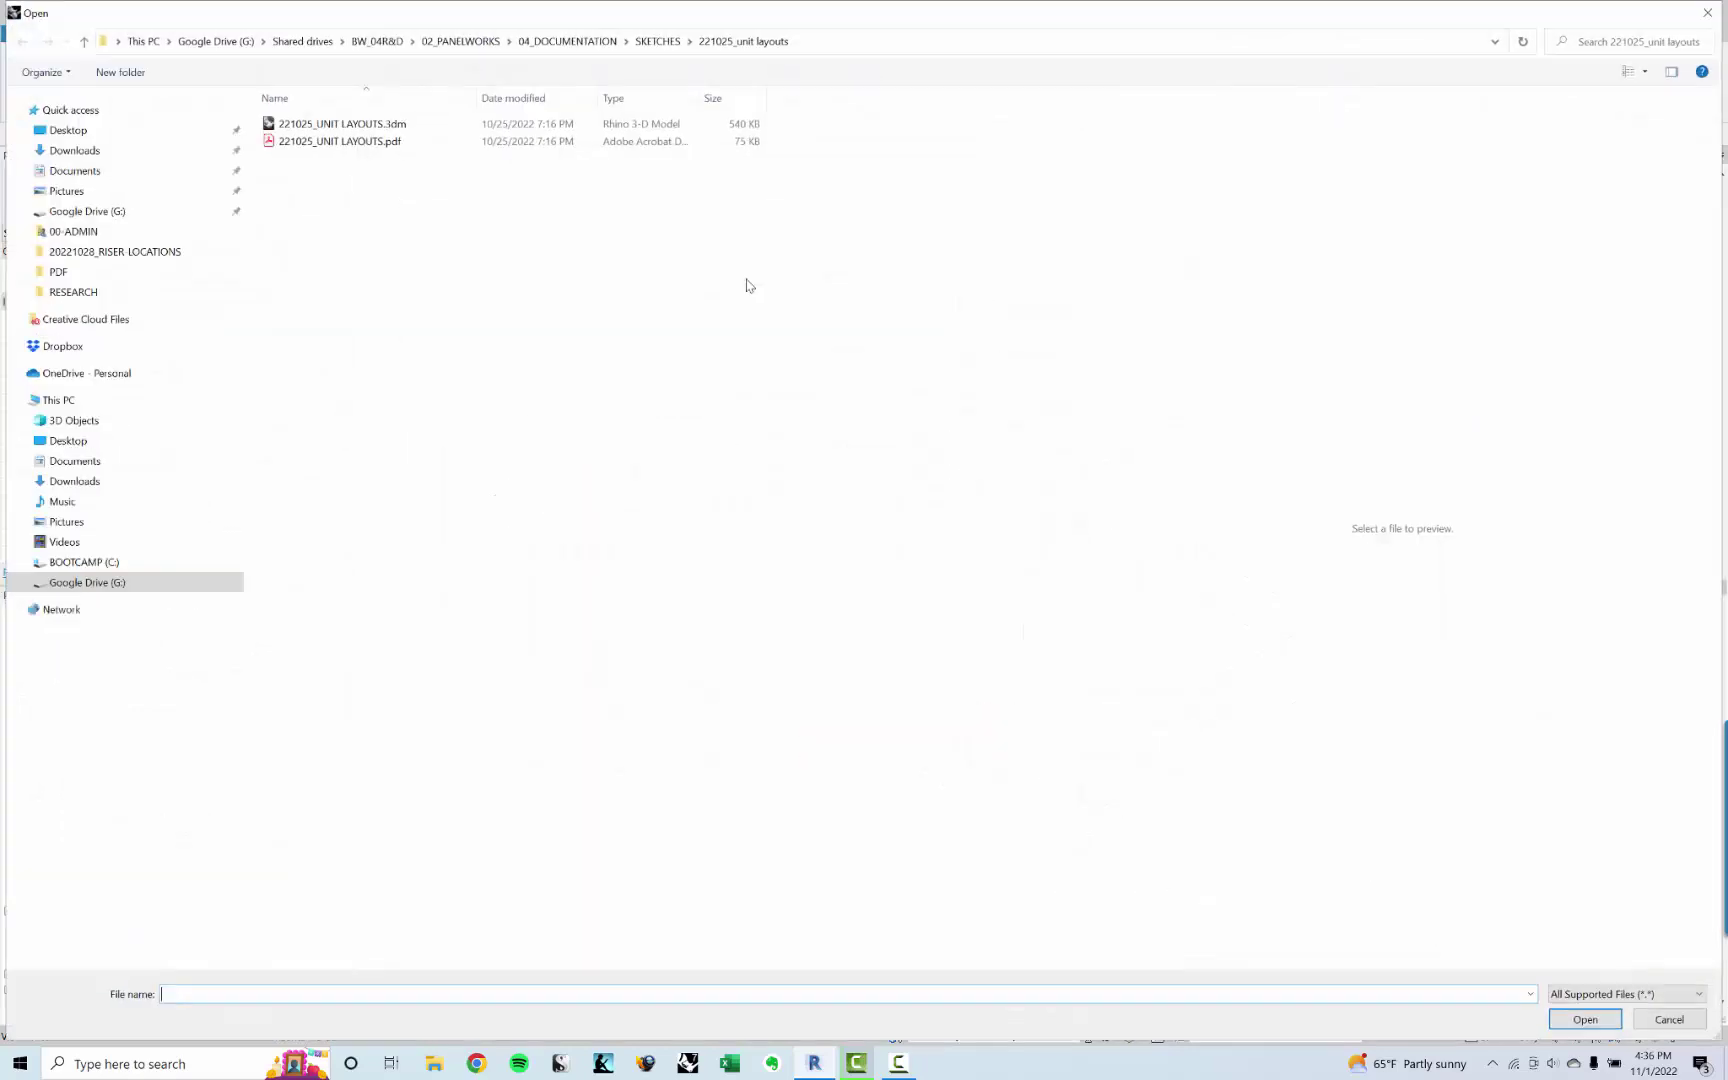
{"action": "key", "text": "Escape"}
{"action": "left_click", "coordinate": [575, 285]}
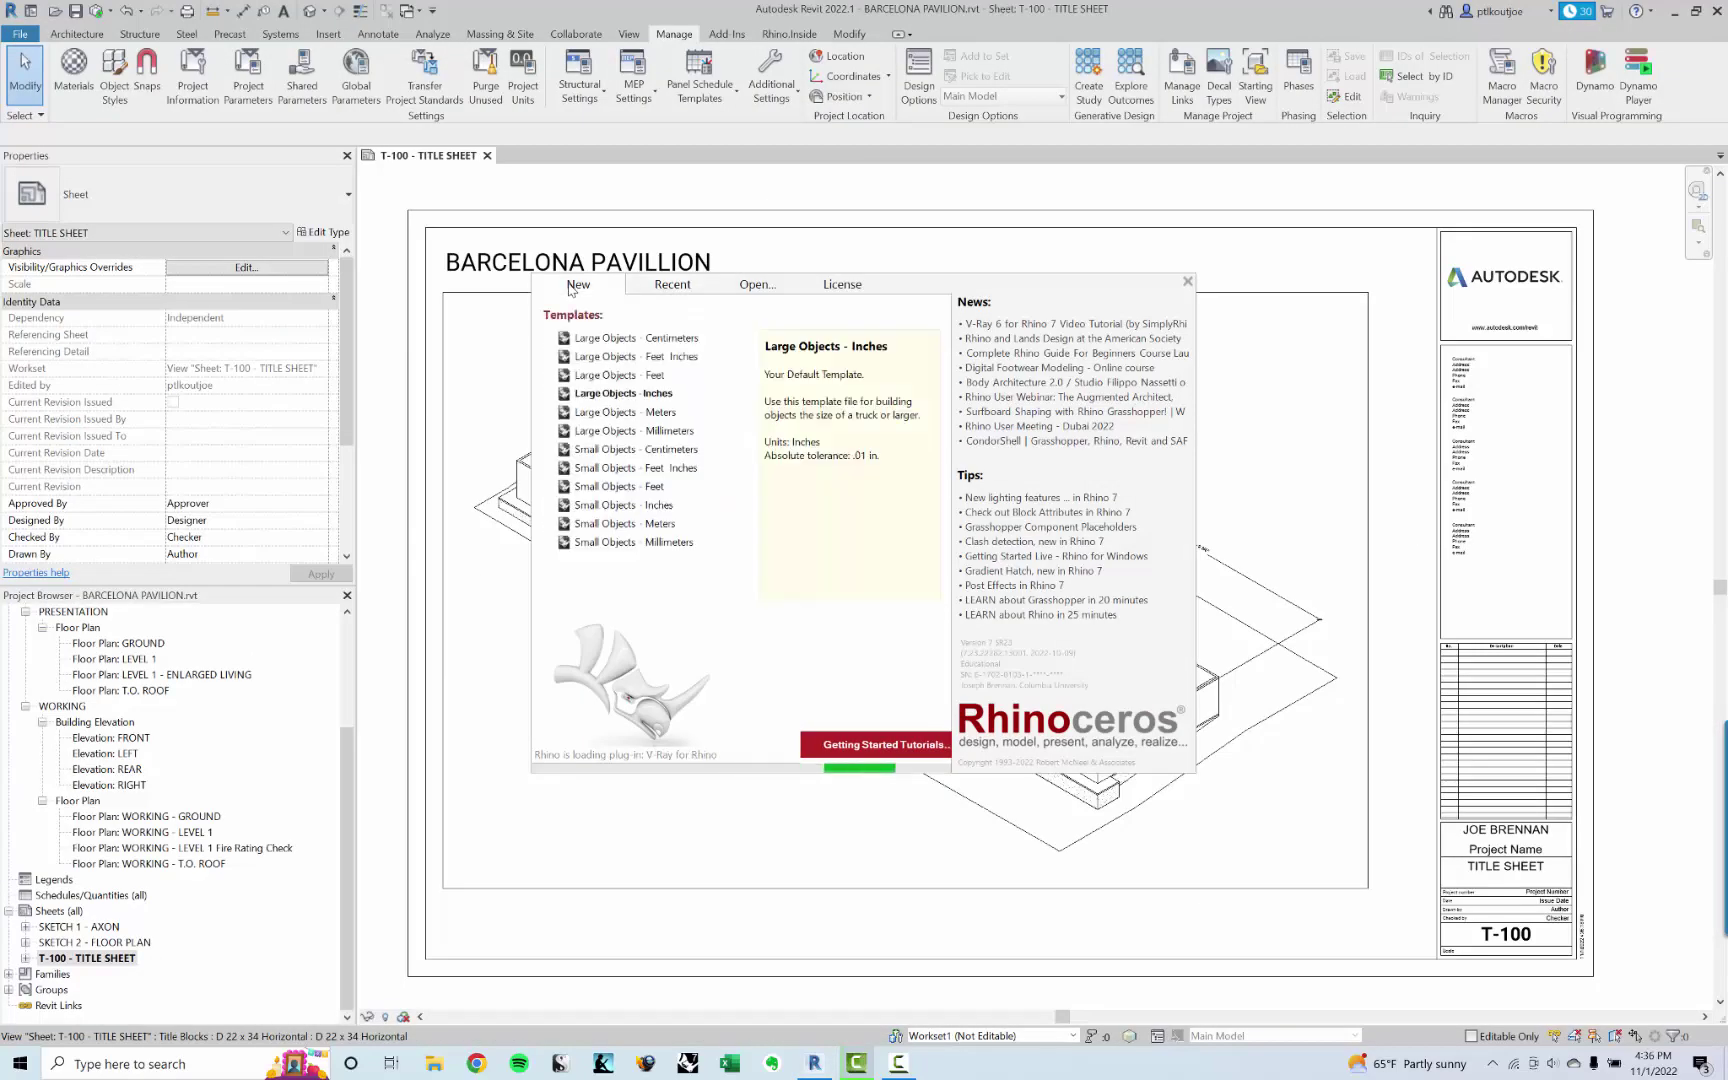
{"action": "left_click", "coordinate": [618, 376]}
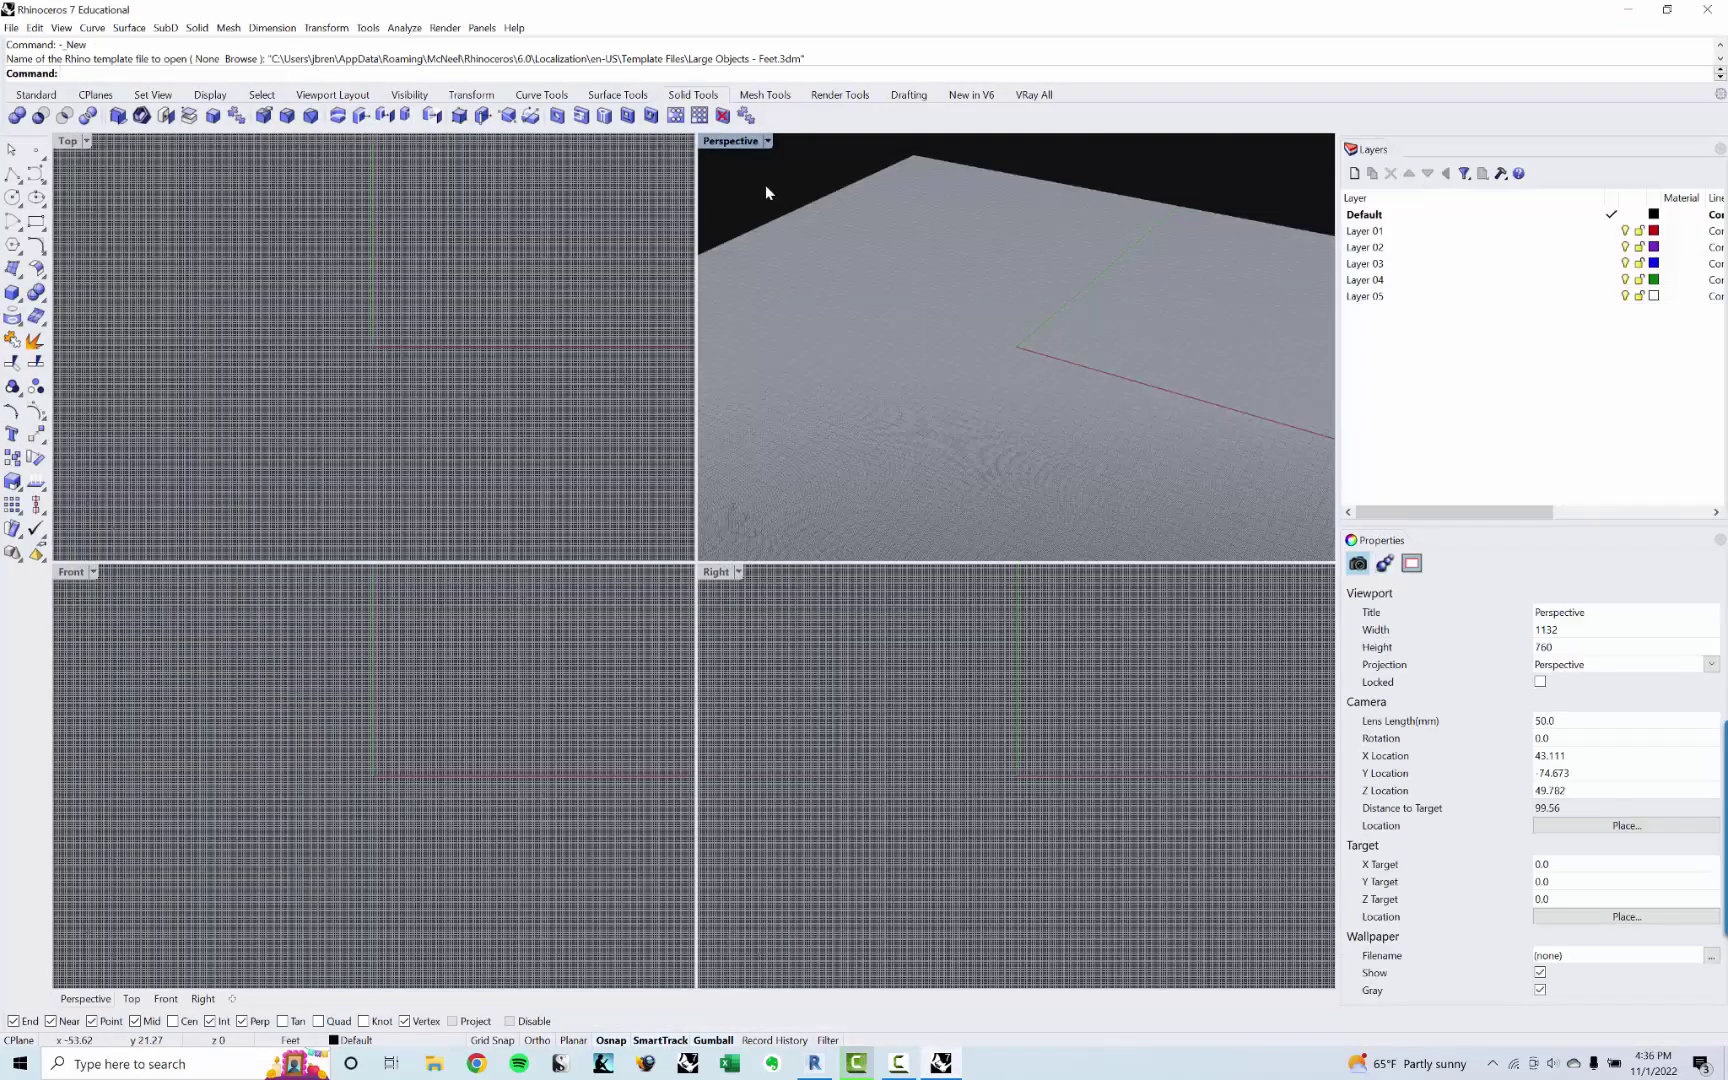
{"action": "double_click", "coordinate": [730, 140]}
{"action": "scroll", "coordinate": [900, 500], "scroll_direction": "down", "scroll_amount": 5}
{"action": "scroll", "coordinate": [817, 562], "scroll_direction": "up", "scroll_amount": 2}
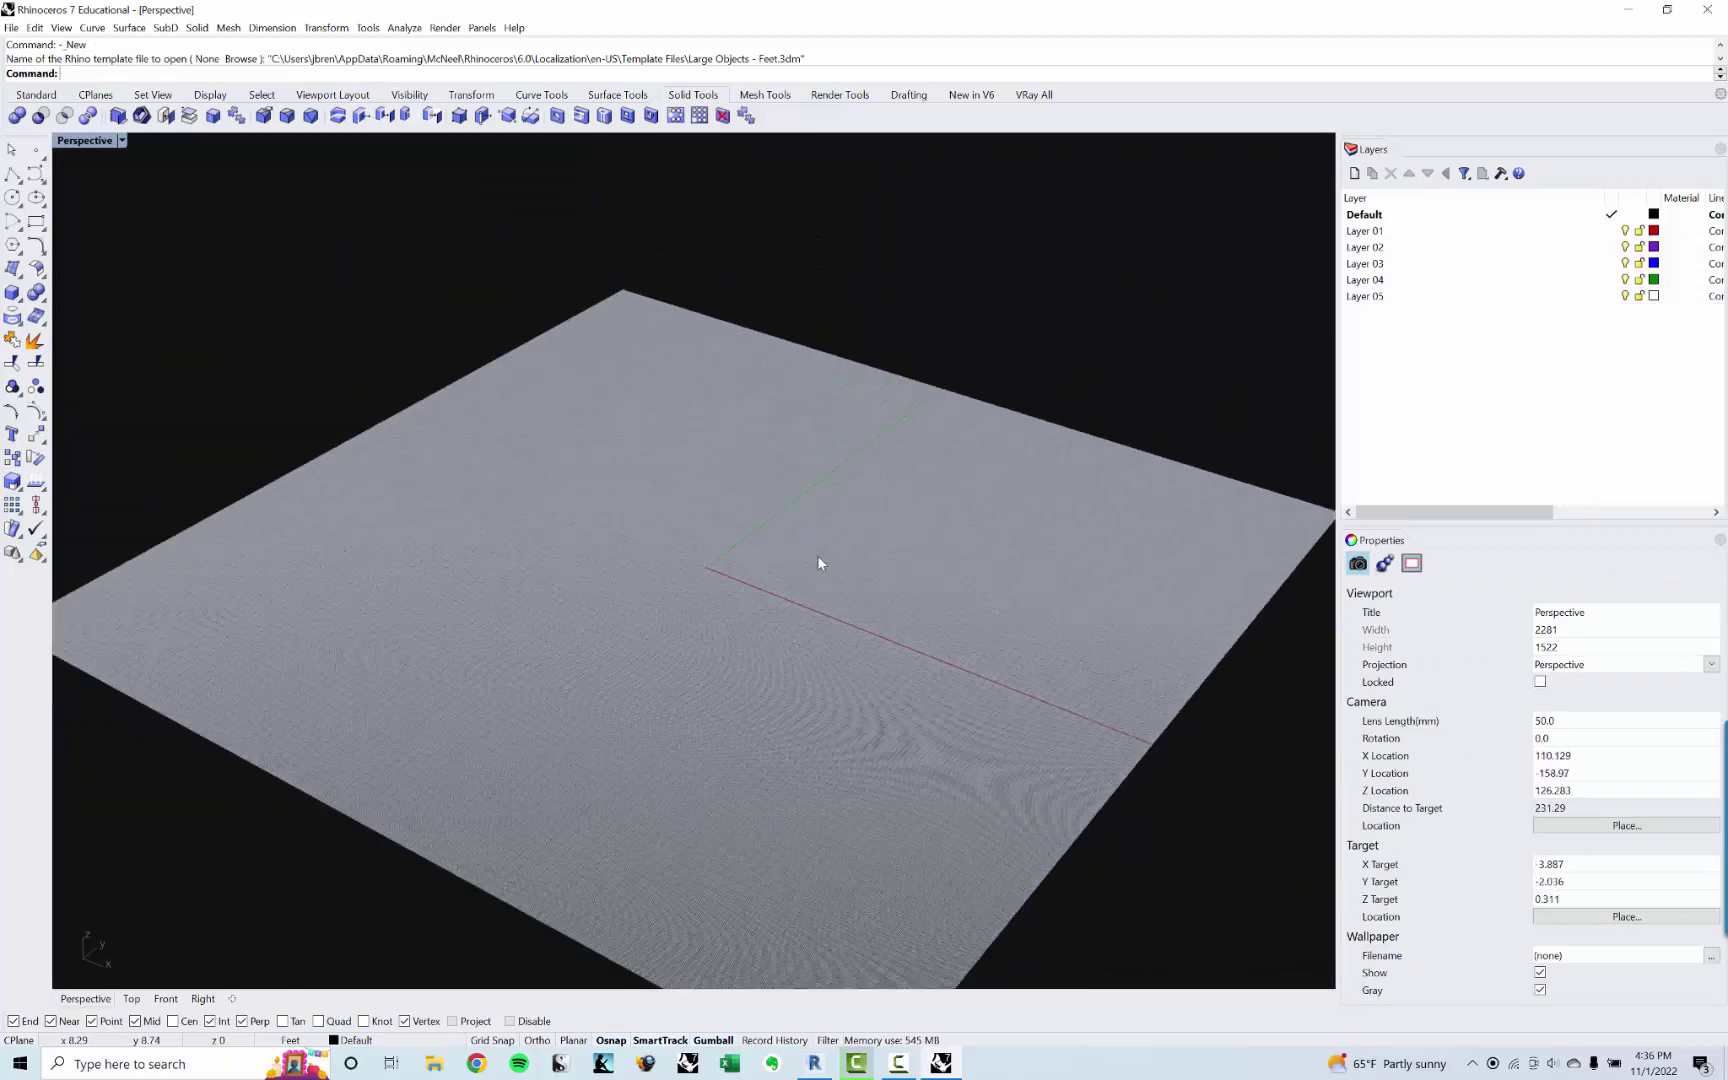
Step: Save the model as RHINO BARCELONA in the PRIMER DAY 3 folder on the Desktop
{"action": "key", "text": "ctrl+s"}
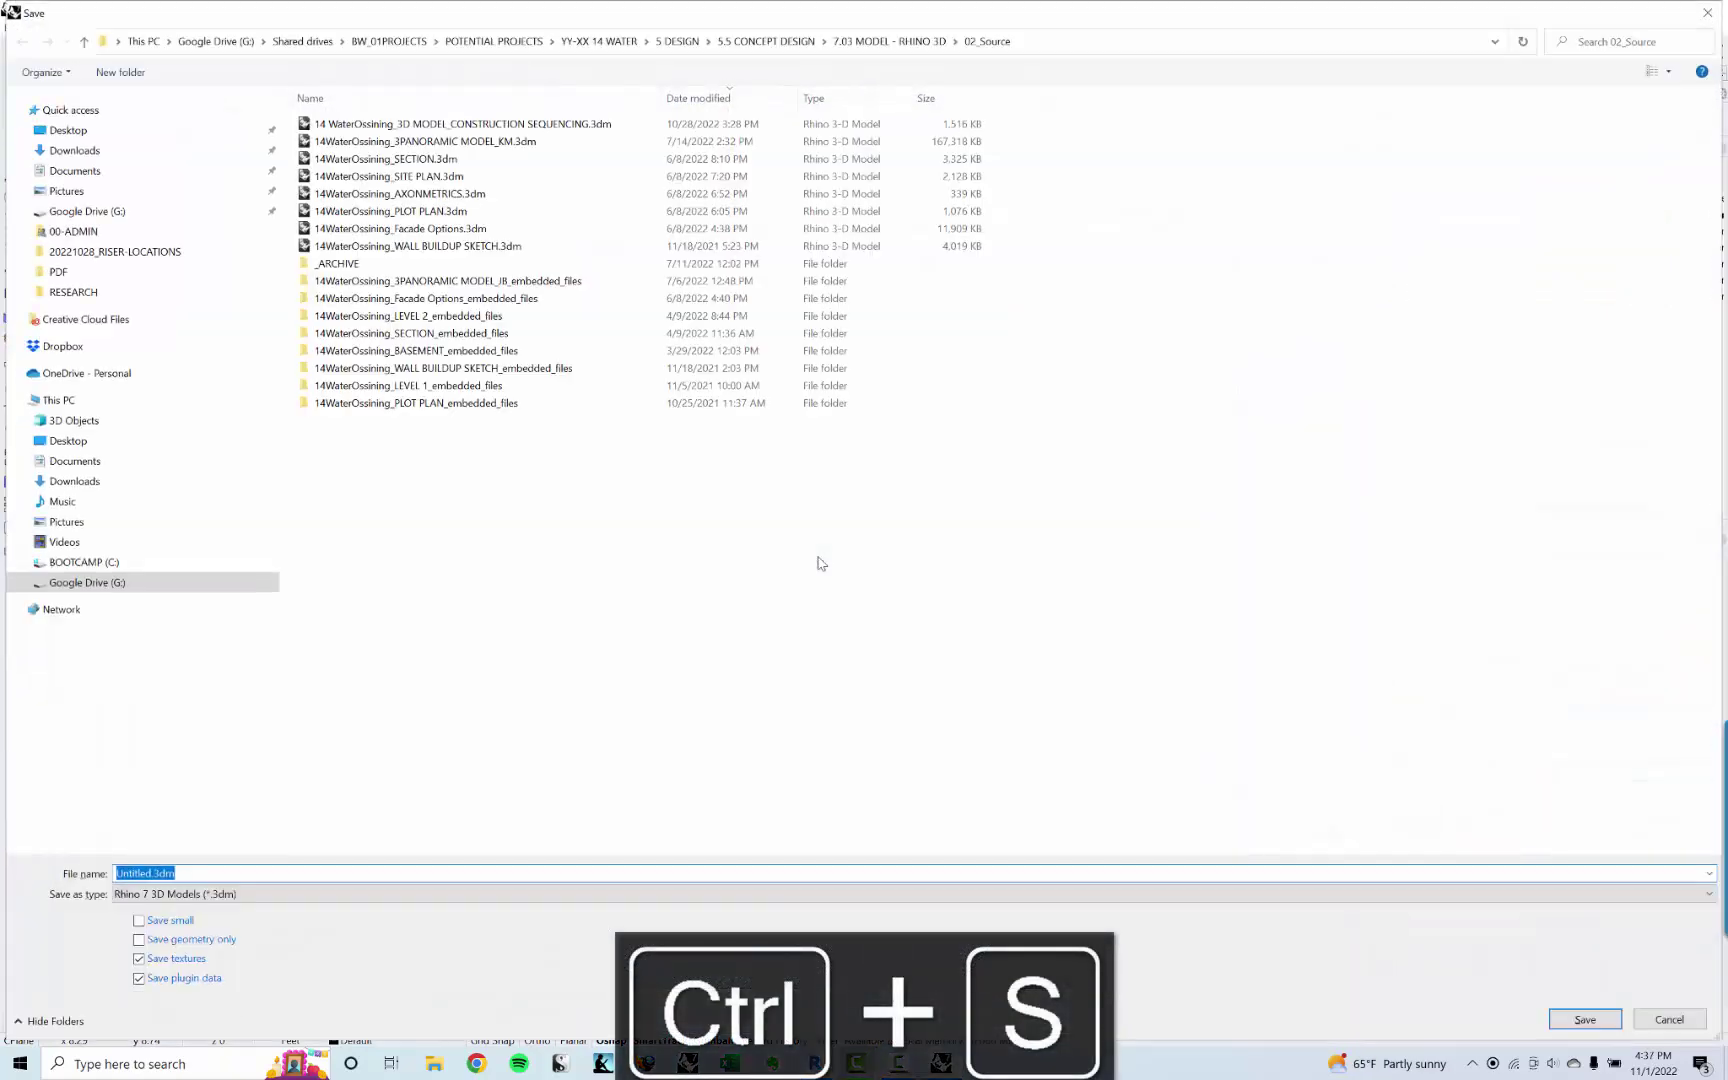
{"action": "left_click", "coordinate": [82, 132]}
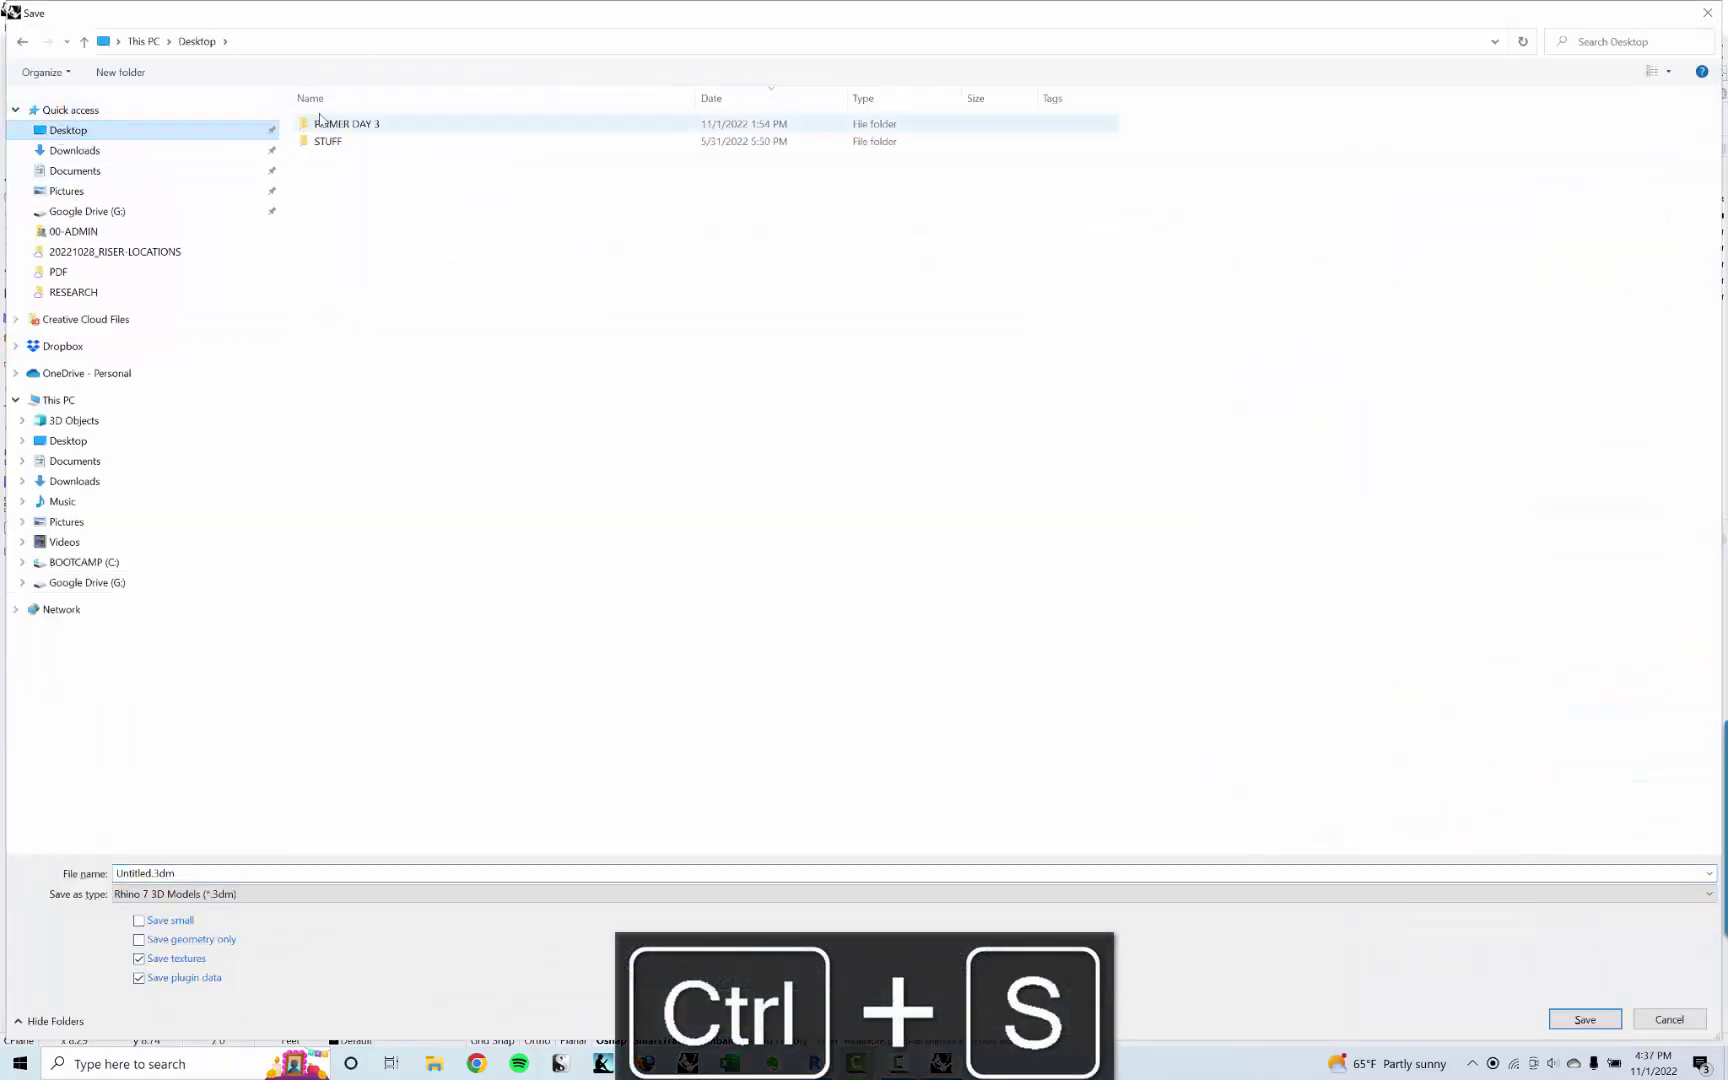
{"action": "double_click", "coordinate": [345, 124]}
{"action": "double_click", "coordinate": [226, 872]}
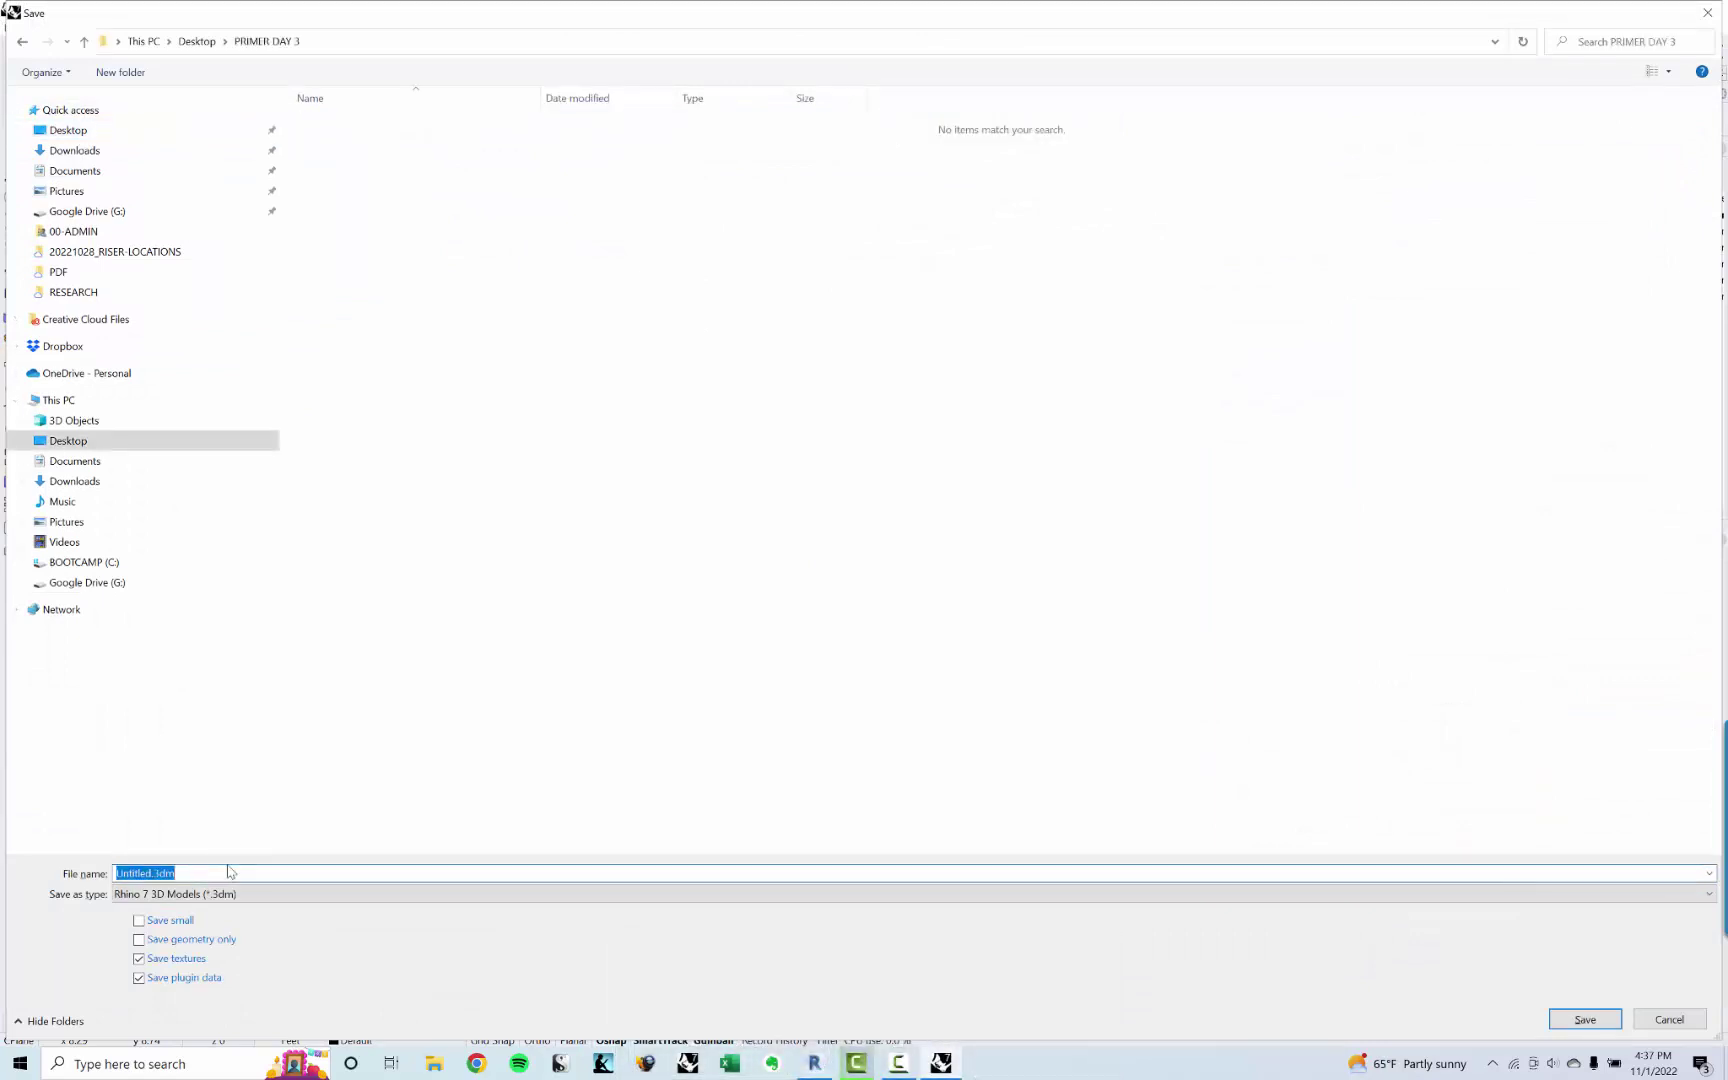
{"action": "type", "text": "RHINO BARCELONA"}
{"action": "key", "text": "Return"}
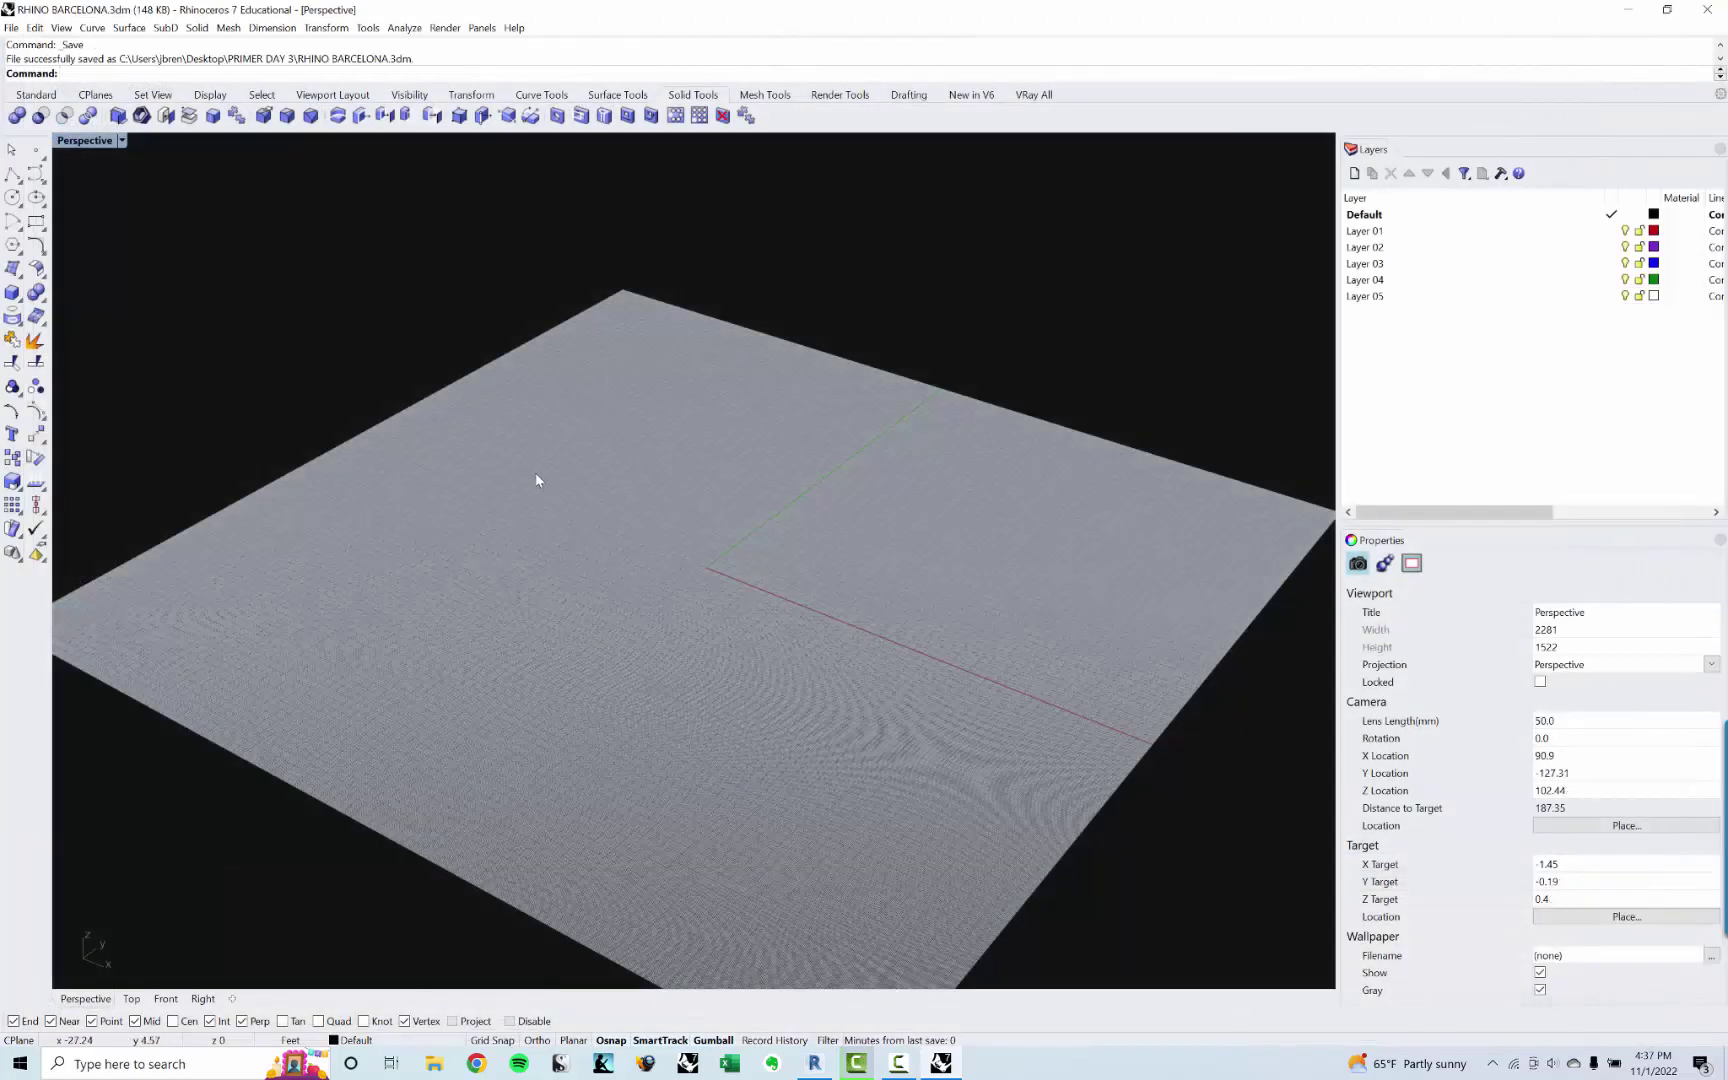
{"action": "right_click_drag", "start_coordinate": [522, 478], "coordinate": [531, 480]}
{"action": "right_click_drag", "start_coordinate": [757, 695], "coordinate": [749, 694]}
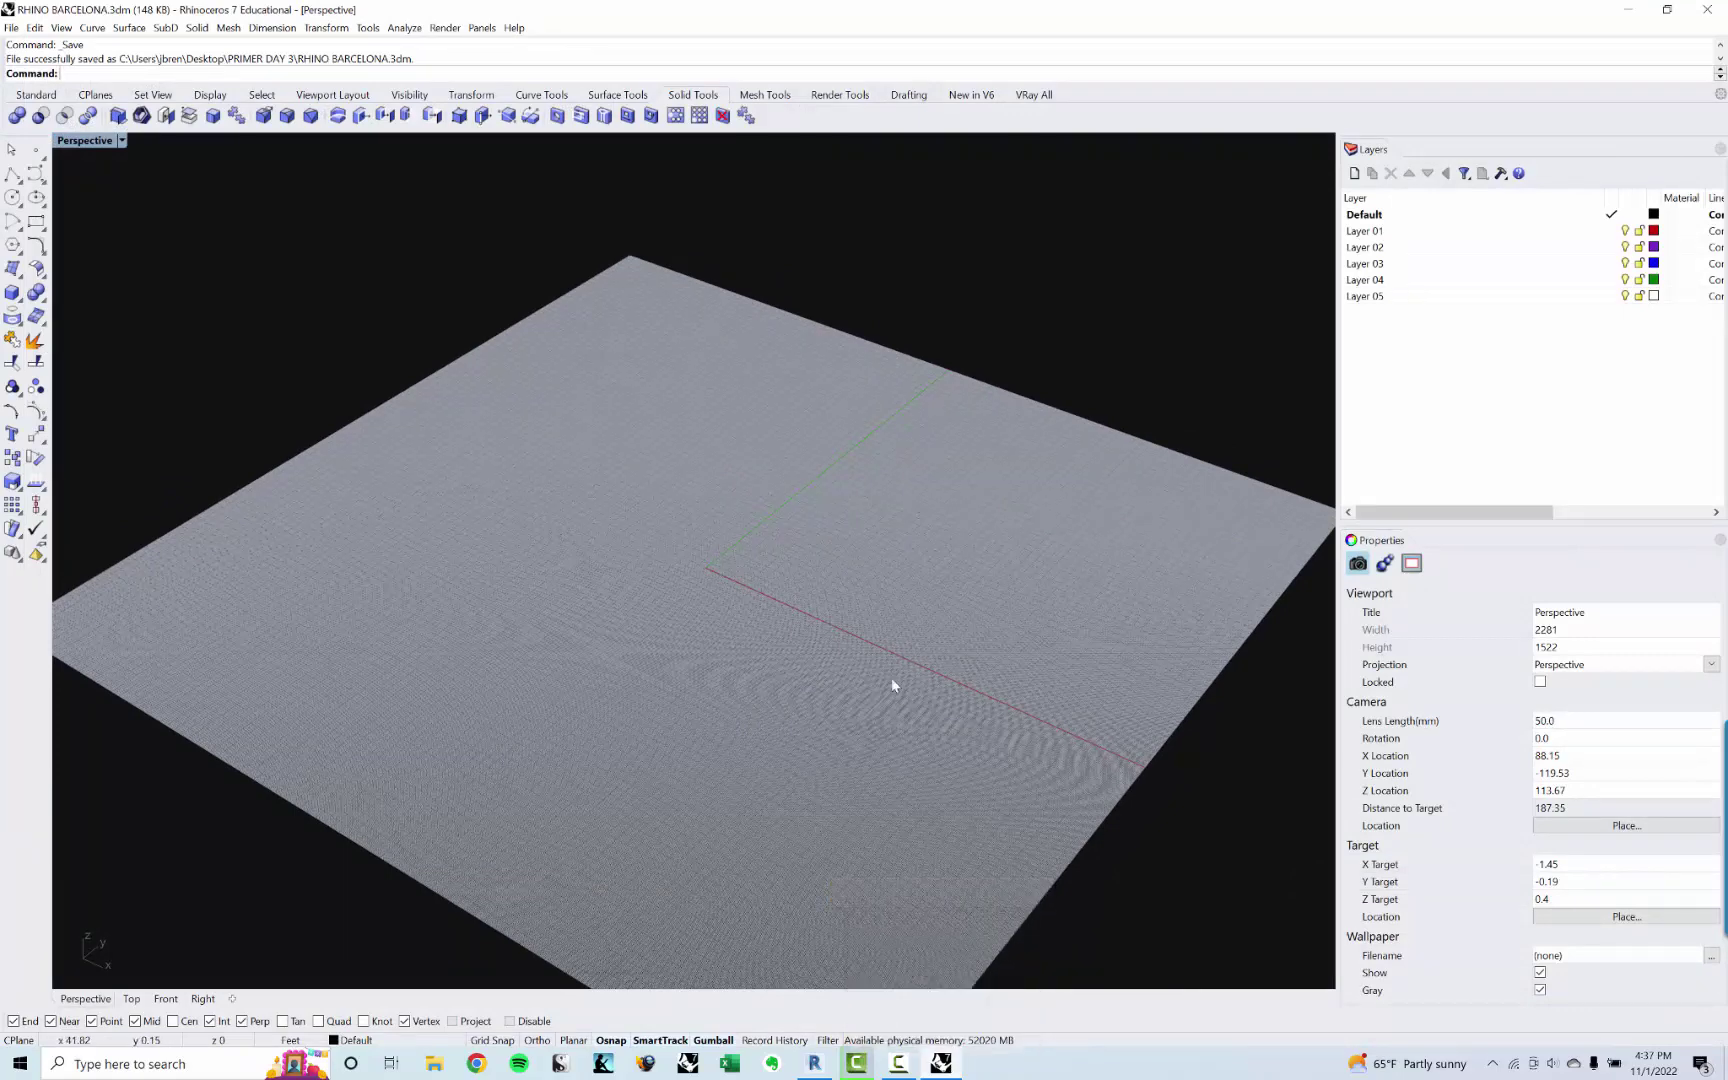
{"action": "right_click_drag", "start_coordinate": [664, 745], "coordinate": [688, 664]}
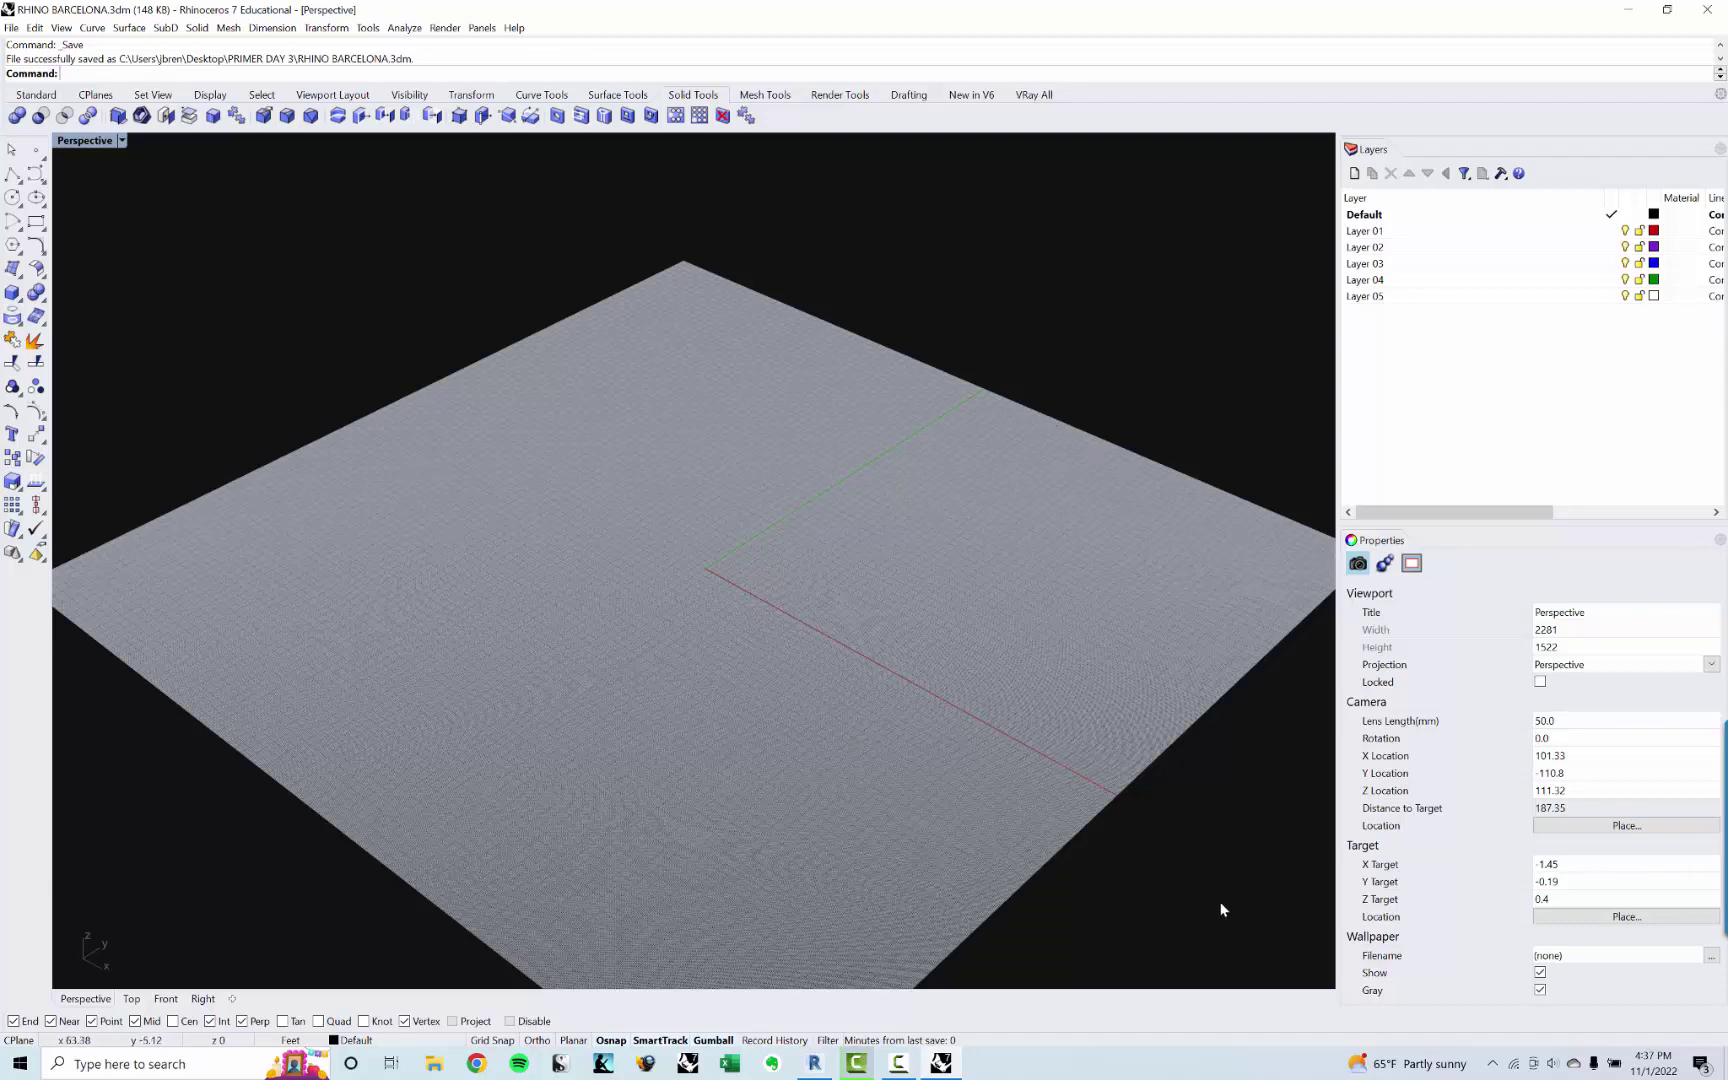
{"action": "right_click_drag", "start_coordinate": [678, 648], "coordinate": [676, 658]}
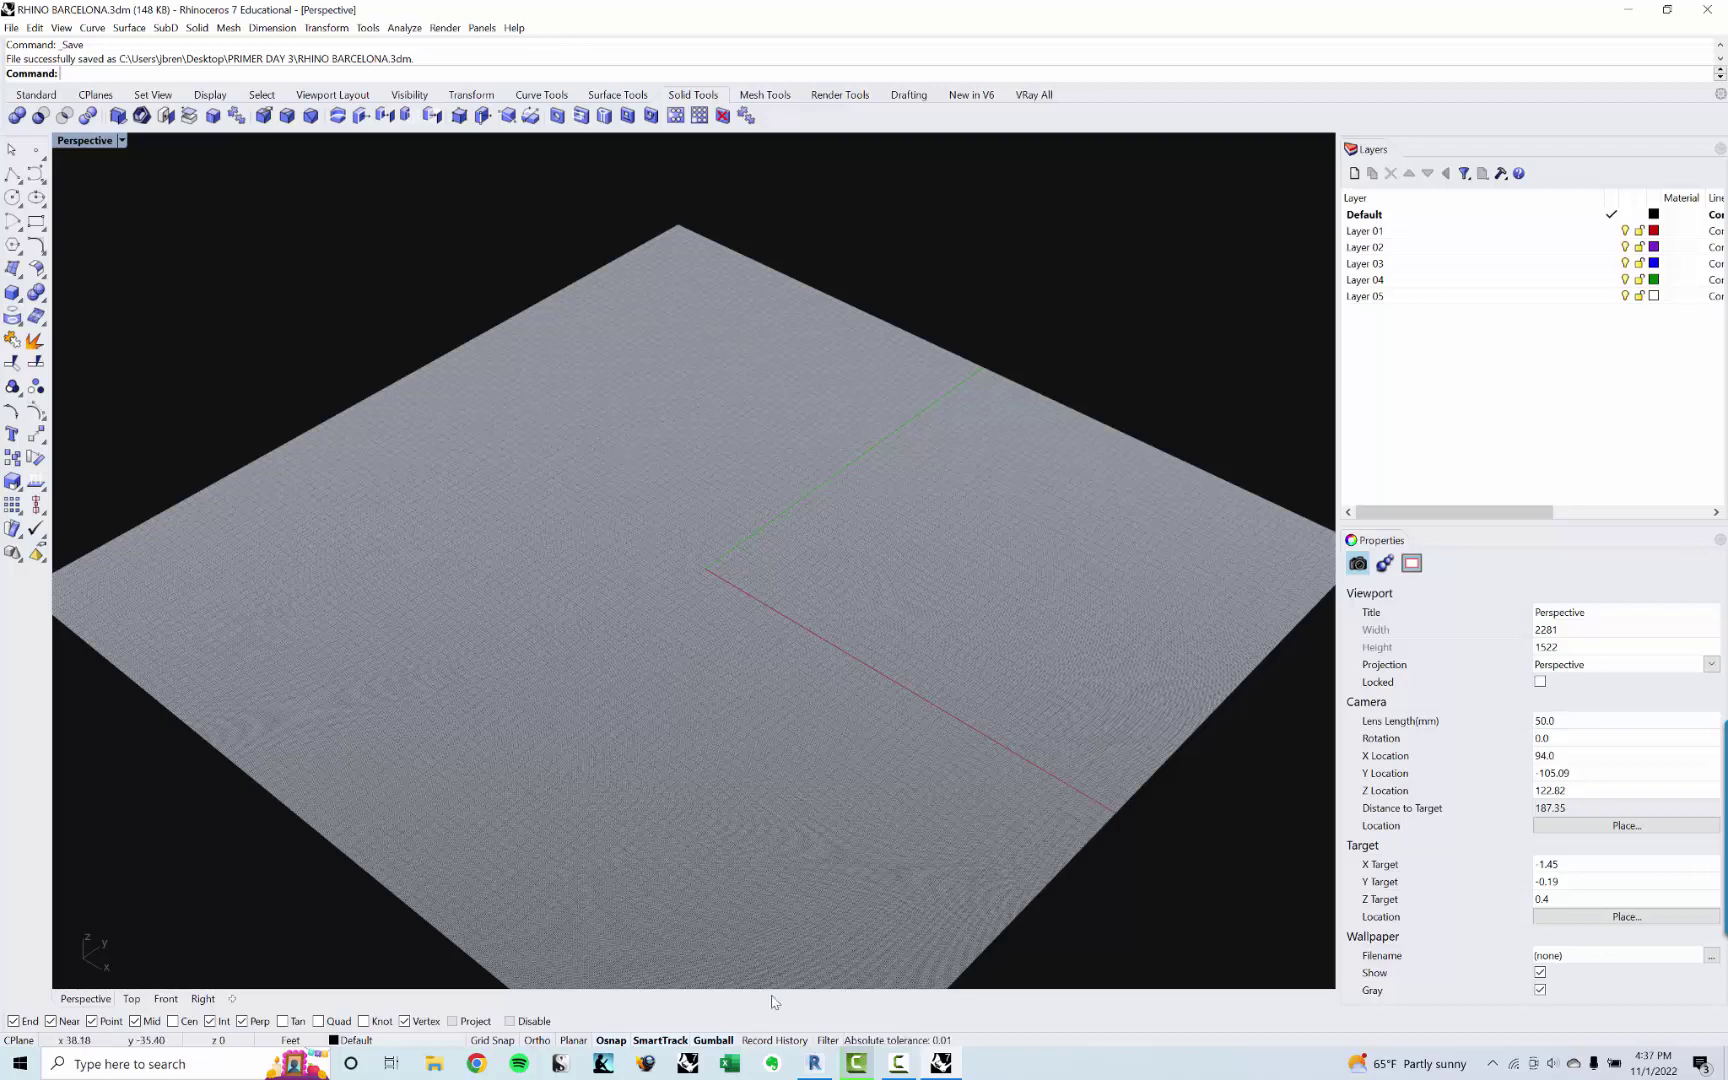
Step: Switch to Revit and open the default 3D view of the Barcelona pavilion project
{"action": "left_click", "coordinate": [813, 1060]}
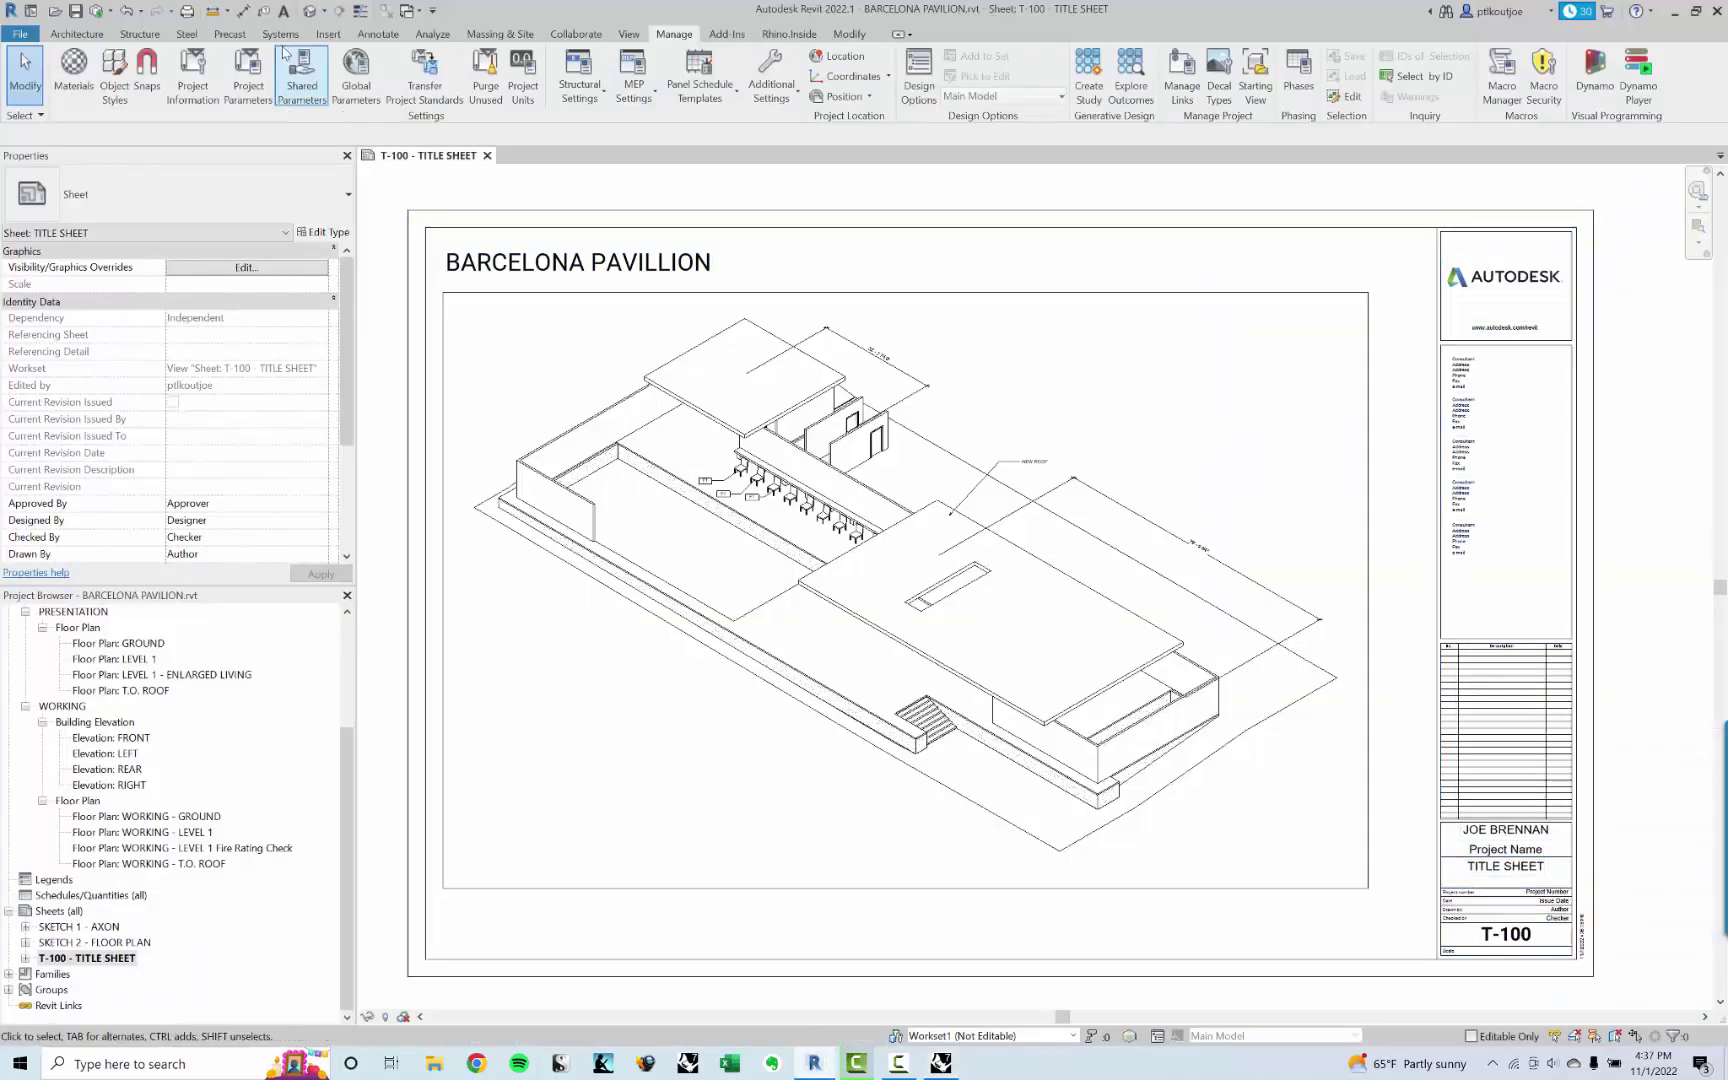
{"action": "left_click", "coordinate": [310, 10]}
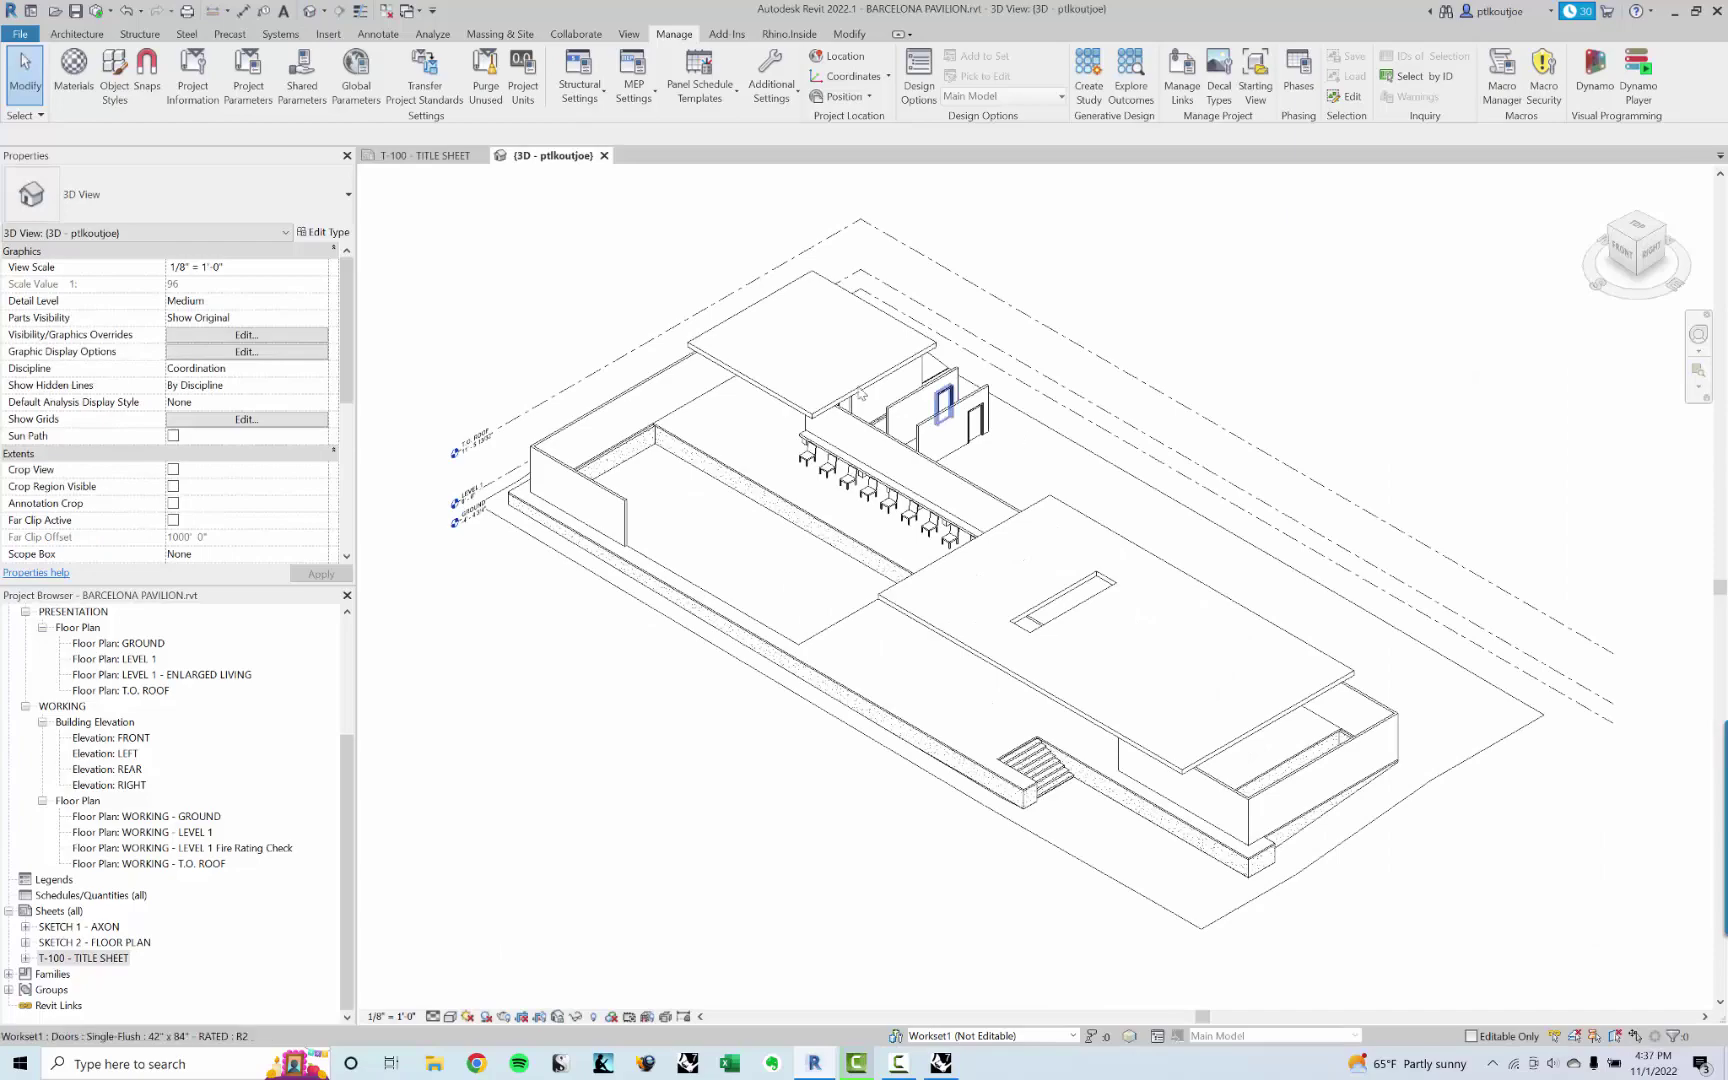
{"action": "middle_click_drag", "start_coordinate": [771, 712], "coordinate": [880, 560], "text": "shift"}
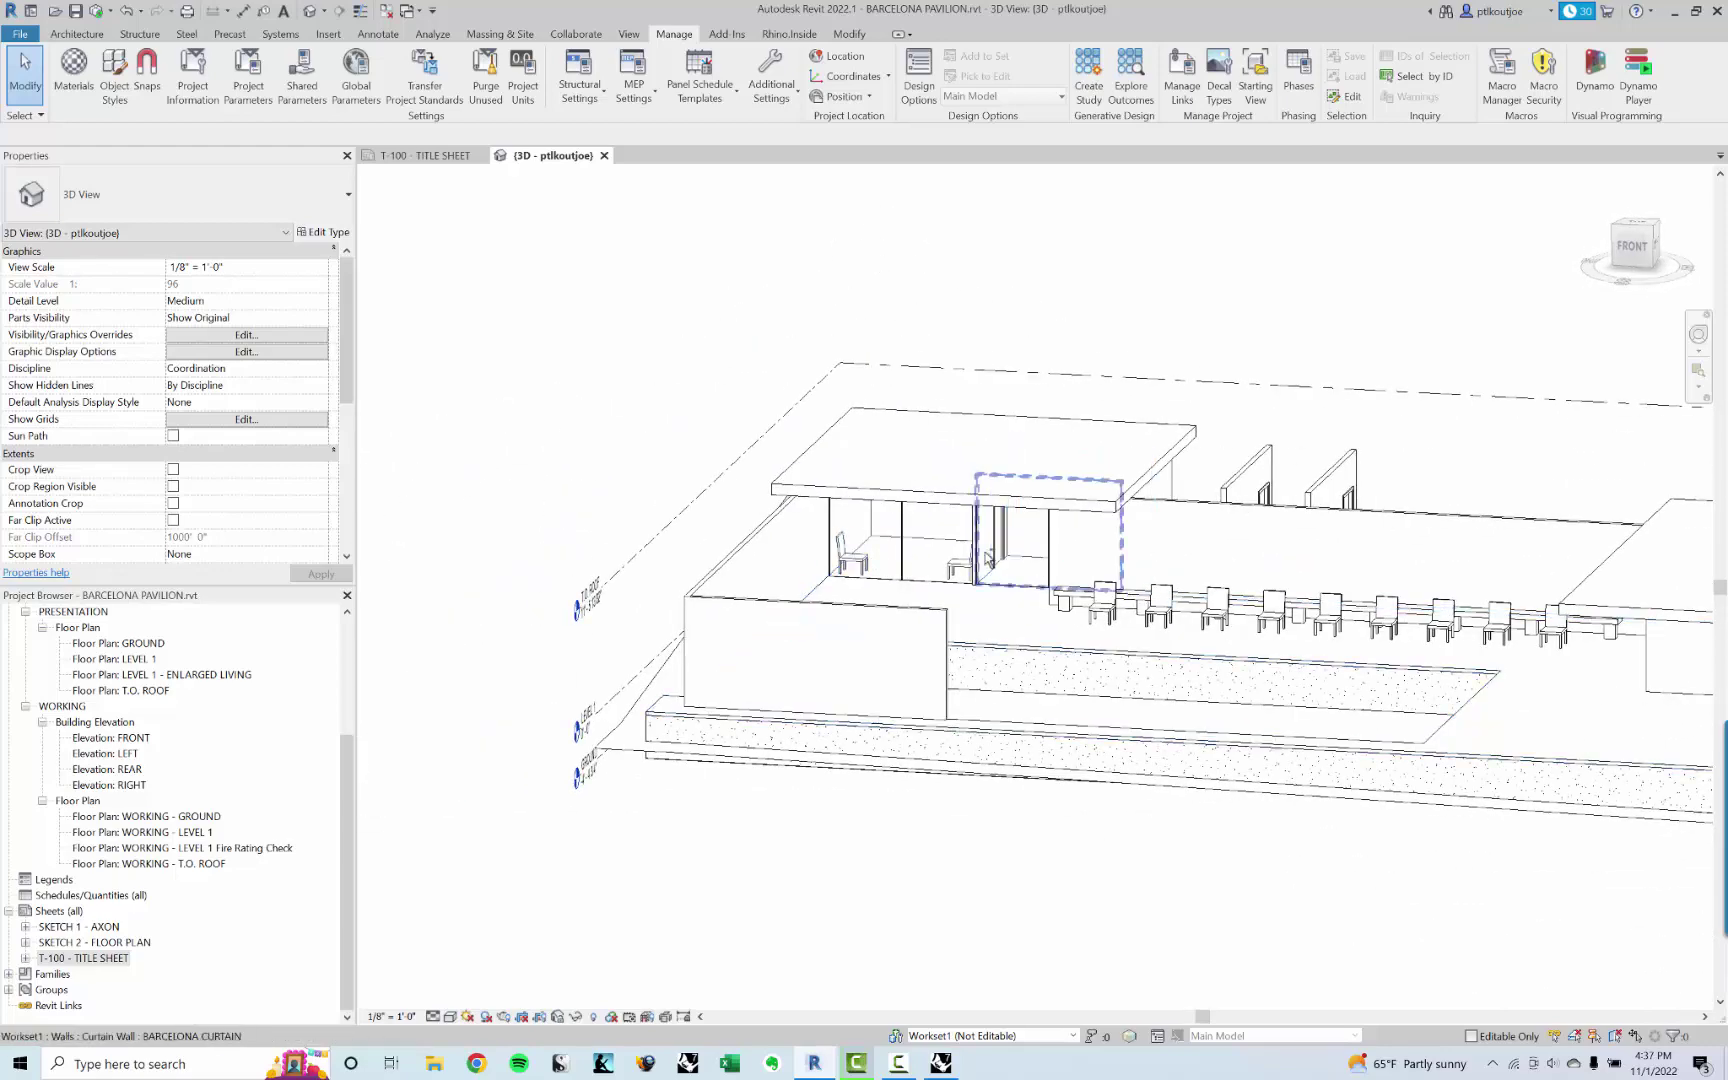
{"action": "middle_click_drag", "start_coordinate": [987, 559], "coordinate": [962, 618], "text": "shift"}
{"action": "scroll", "coordinate": [962, 618], "scroll_direction": "down", "scroll_amount": 4}
{"action": "middle_click_drag", "start_coordinate": [1597, 656], "coordinate": [1375, 764], "text": "shift"}
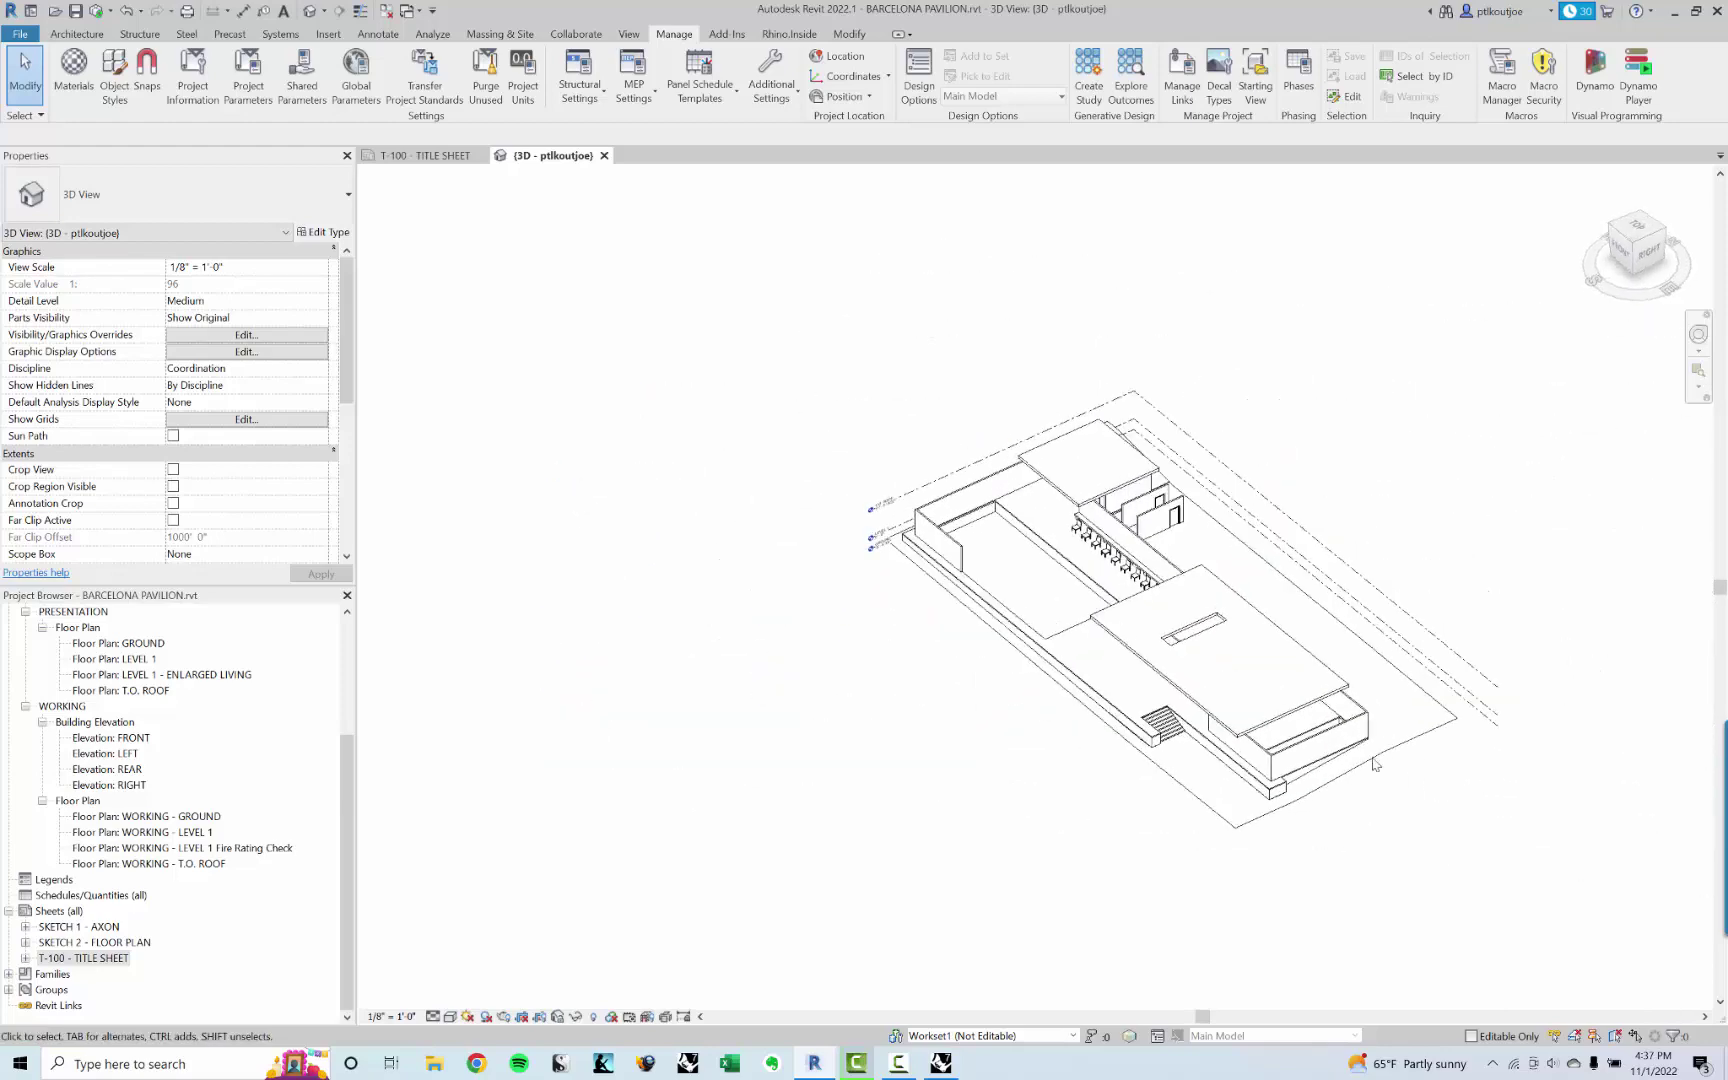
{"action": "scroll", "coordinate": [1308, 752], "scroll_direction": "up", "scroll_amount": 1}
{"action": "middle_click_drag", "start_coordinate": [1262, 738], "coordinate": [1000, 712]}
{"action": "middle_click_drag", "start_coordinate": [1000, 712], "coordinate": [1045, 694], "text": "shift"}
{"action": "middle_click_drag", "start_coordinate": [901, 705], "coordinate": [990, 678]}
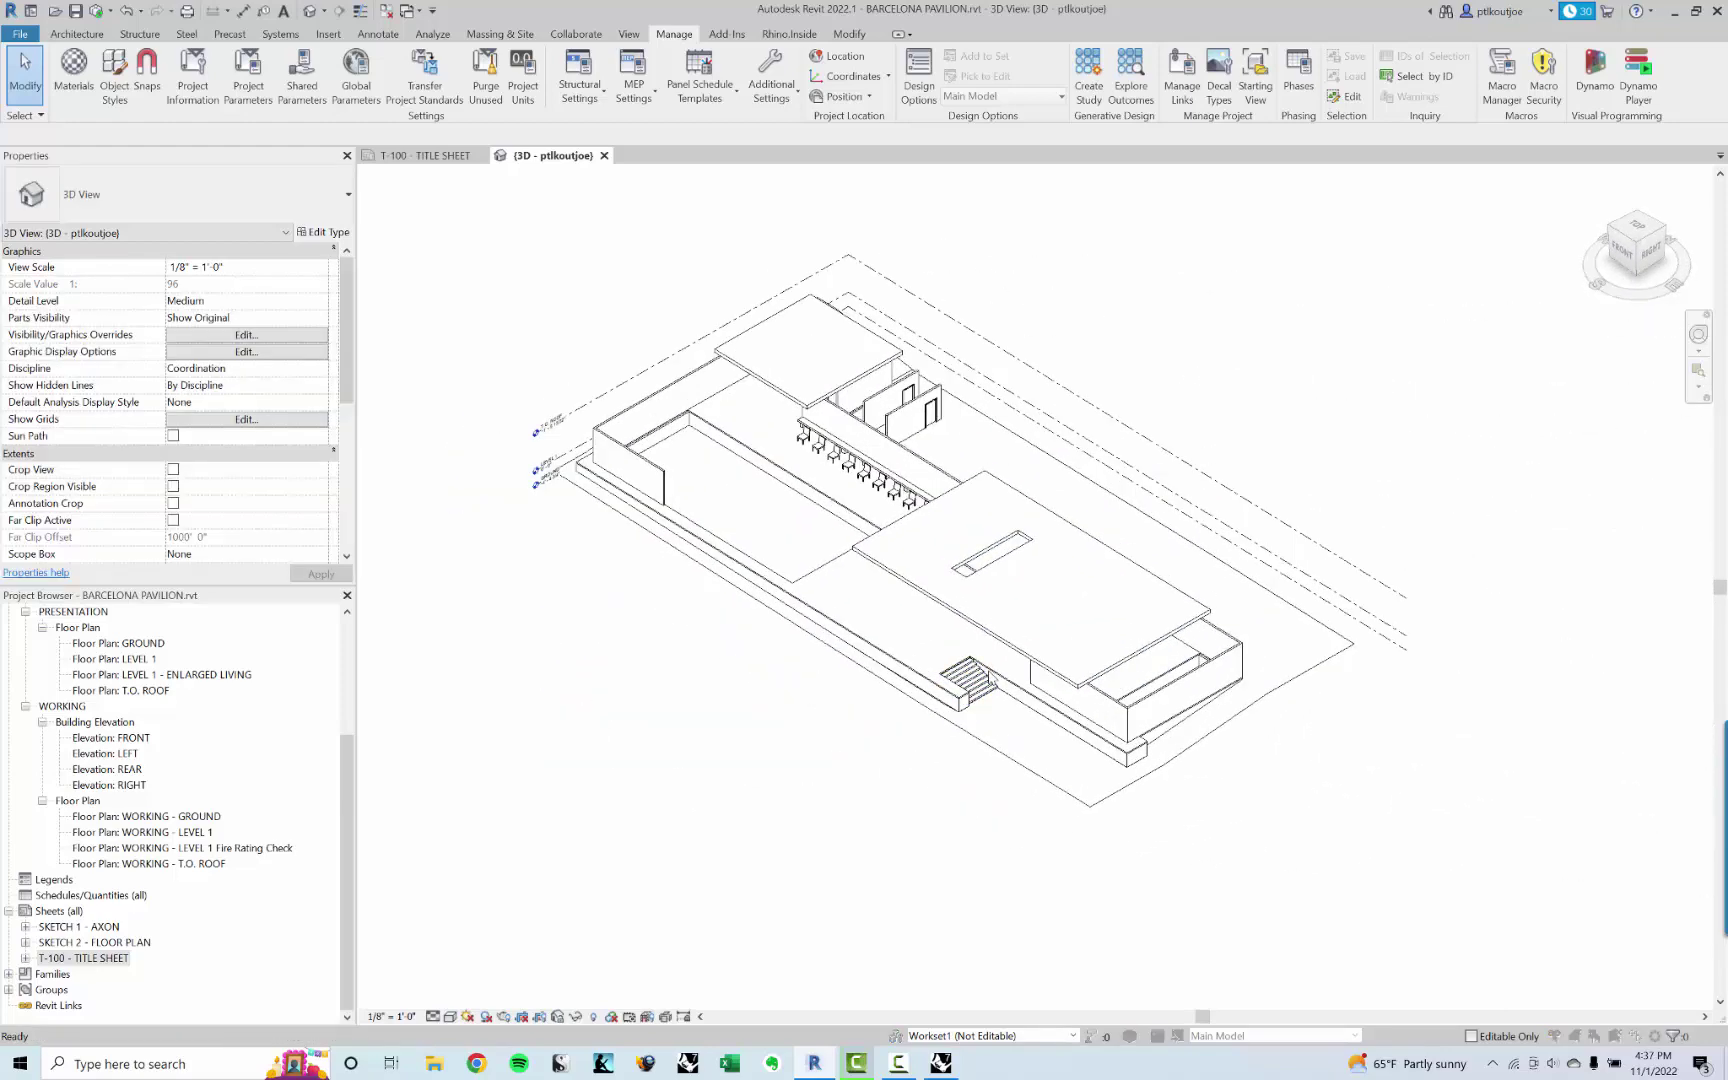
Step: Try hiding the Roofs model category in the 3D view's visibility overrides, and undo the change
{"action": "key", "text": "v"}
{"action": "key", "text": "v"}
{"action": "left_click", "coordinate": [838, 469]}
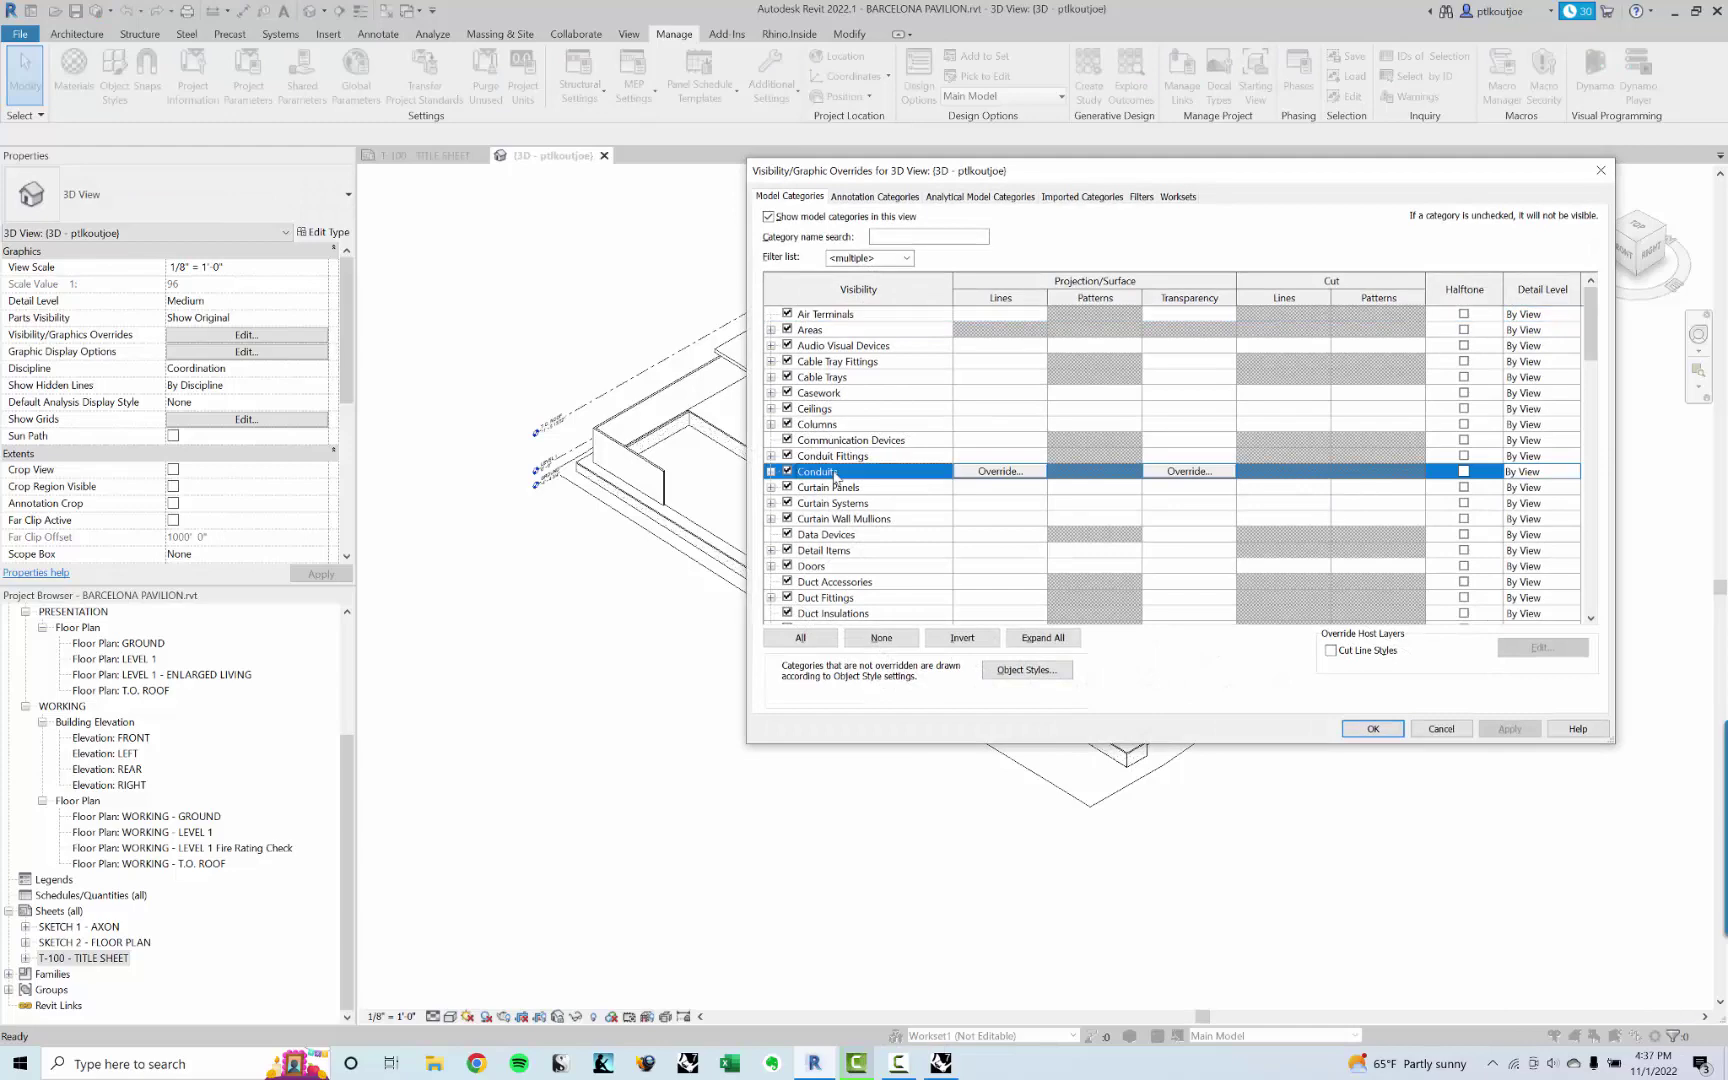
{"action": "key", "text": "r"}
{"action": "scroll", "coordinate": [827, 480], "scroll_direction": "down", "scroll_amount": 2}
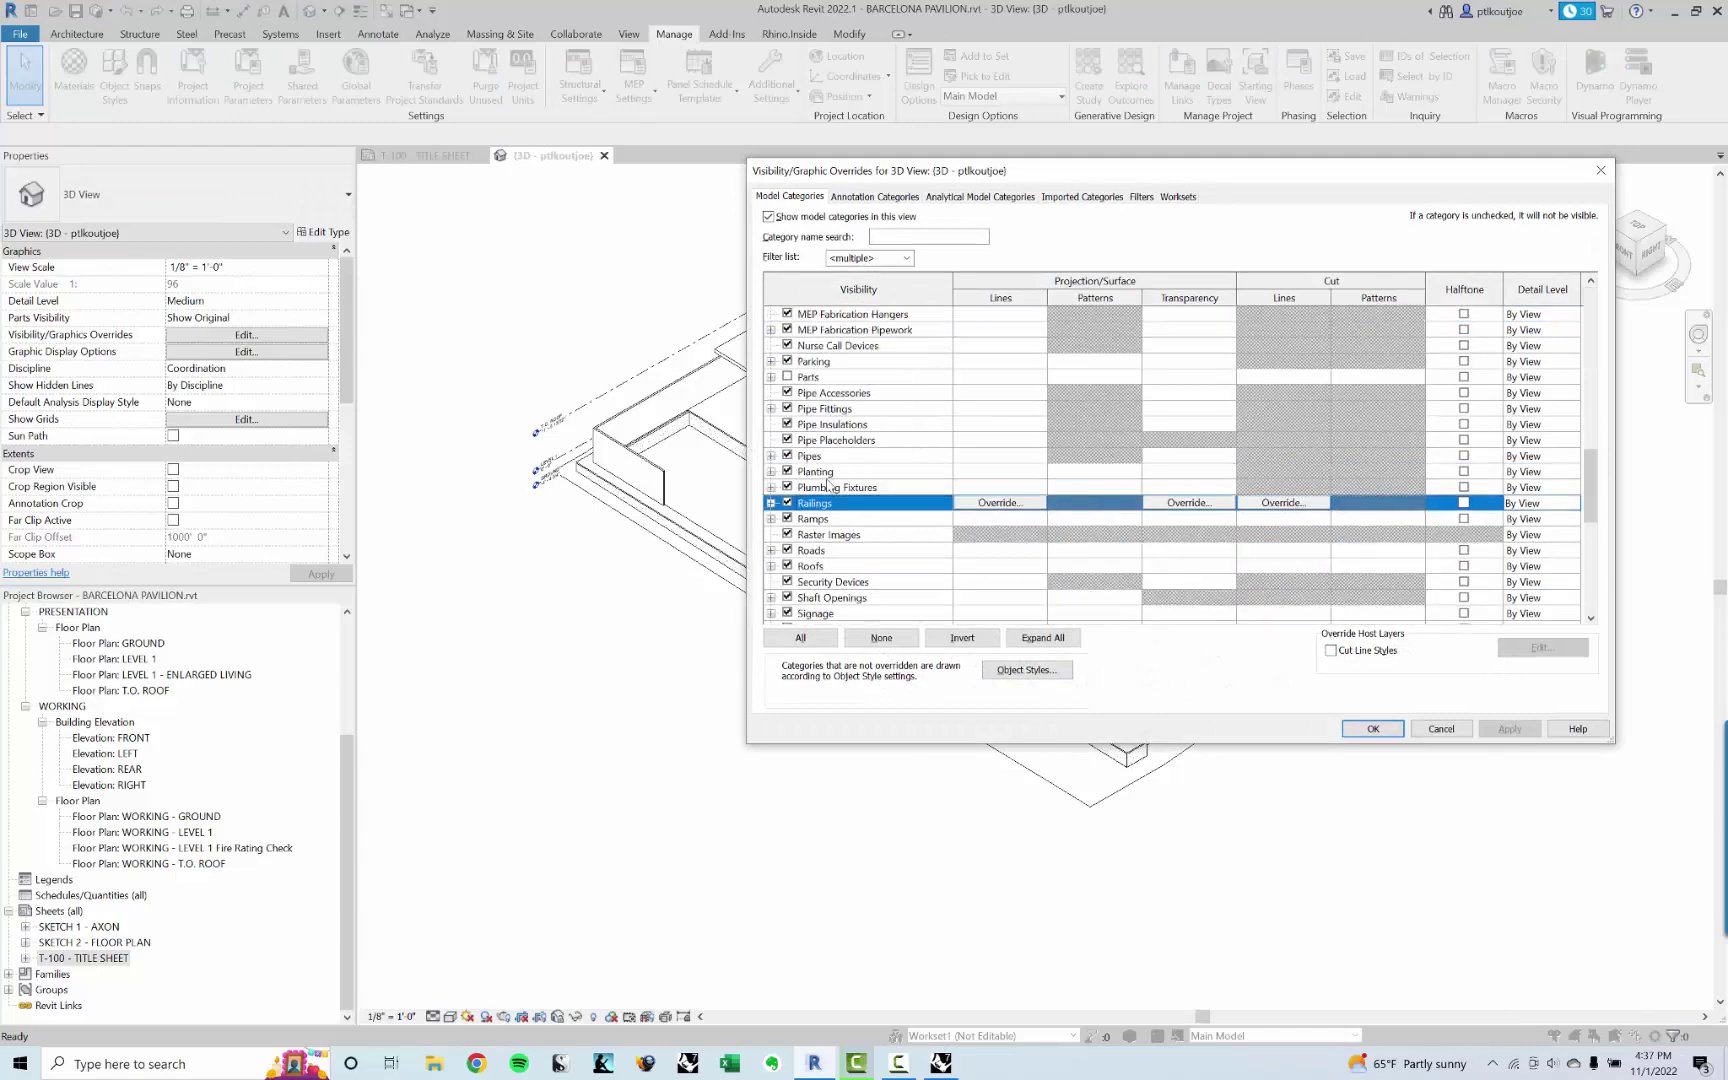
{"action": "left_click", "coordinate": [787, 566]}
{"action": "left_click", "coordinate": [1398, 732]}
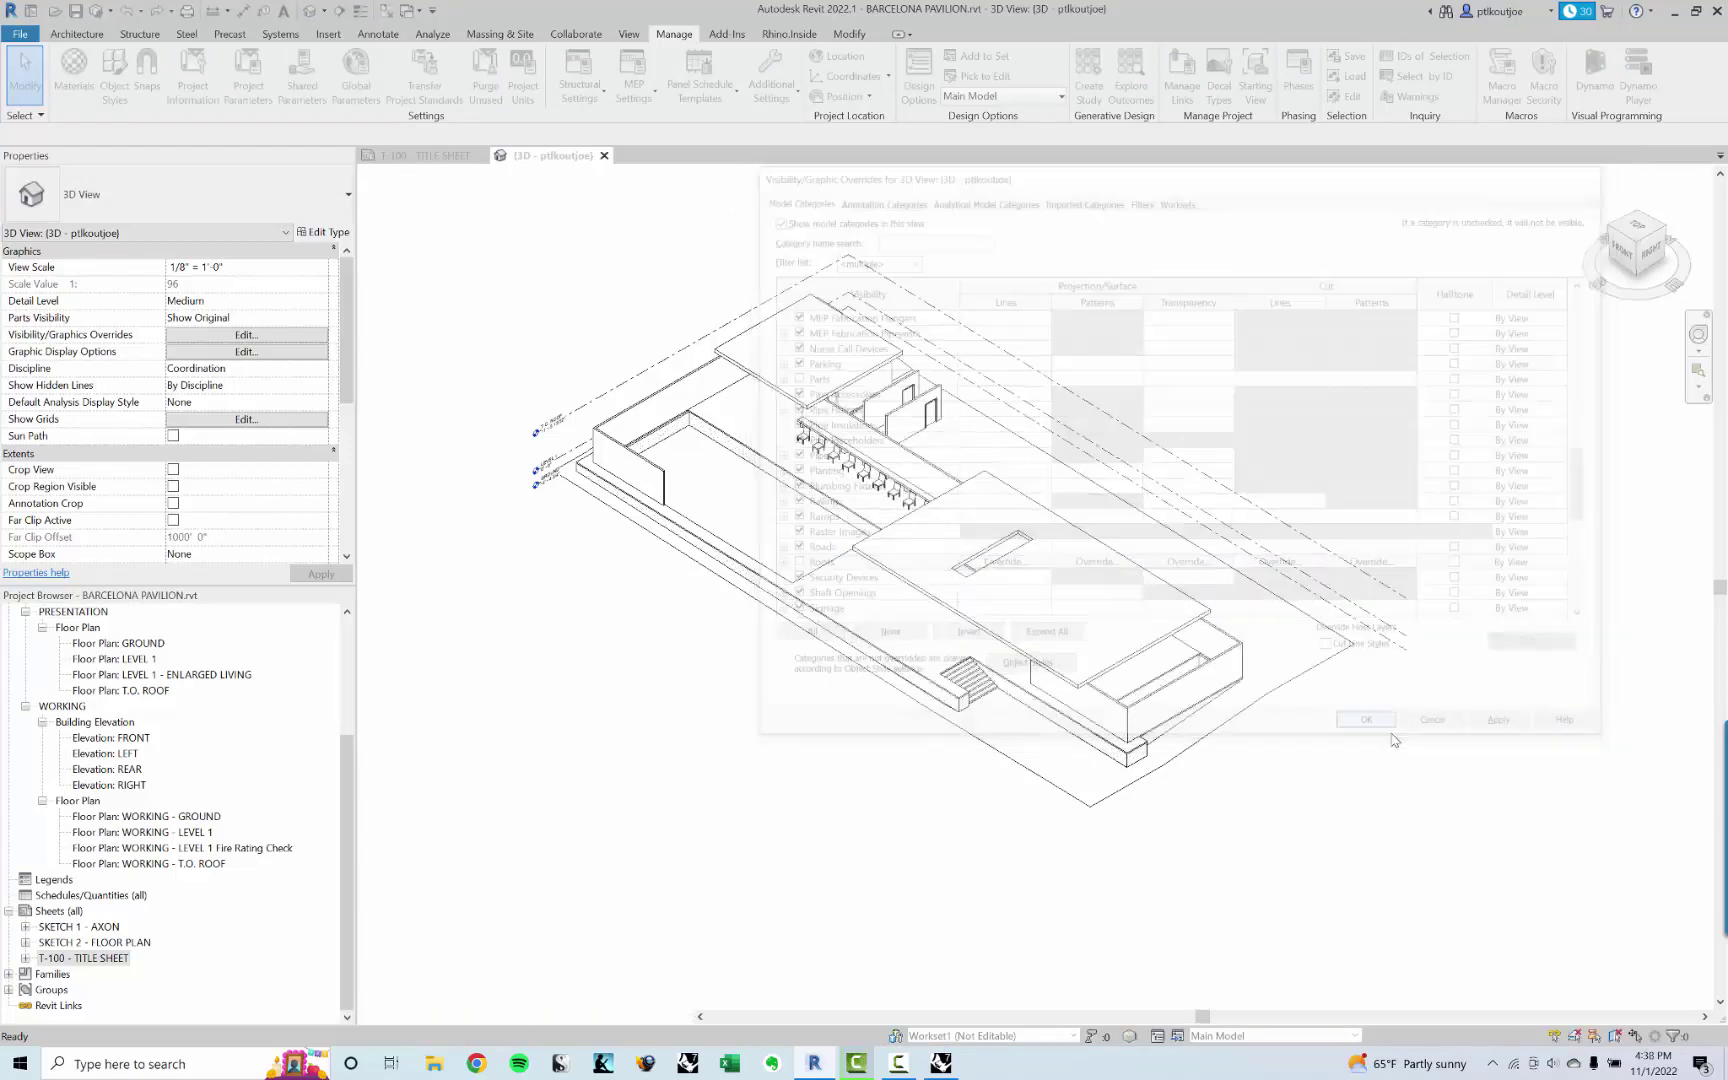
{"action": "key", "text": "ctrl+z"}
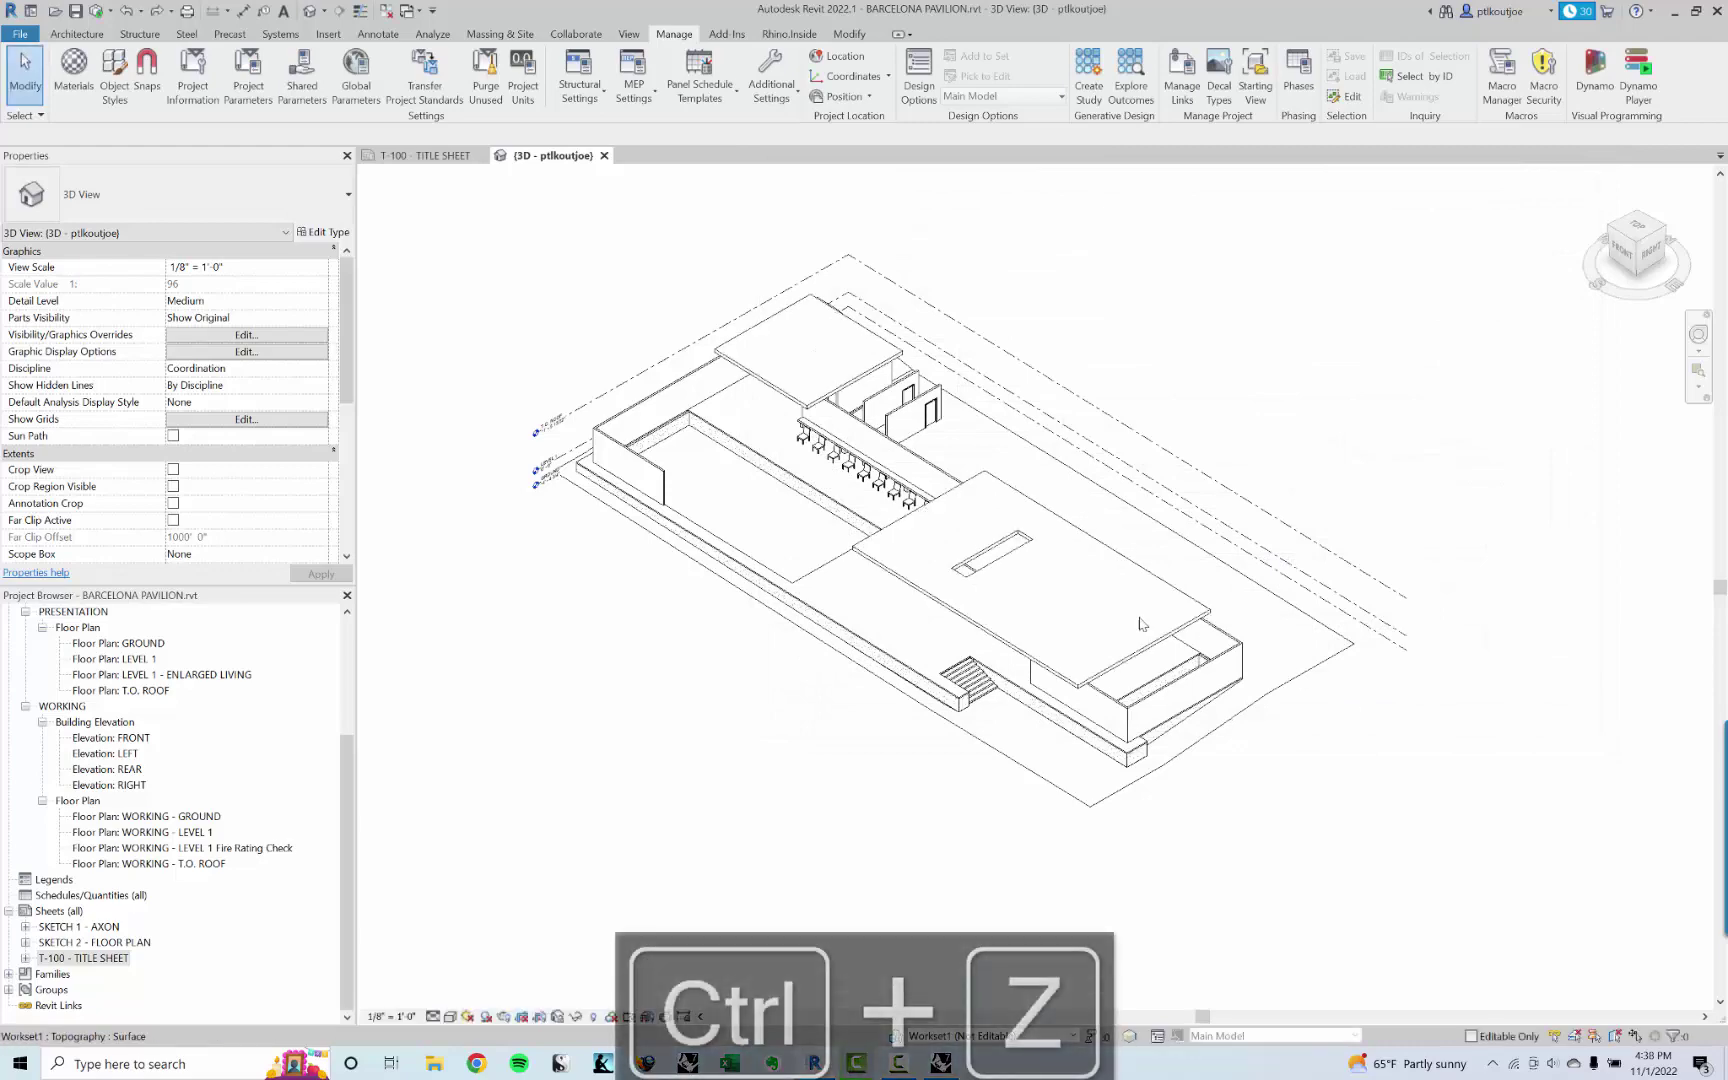
Step: Turn off all annotation categories in the 3D view through its Visibility/Graphic Overrides
{"action": "key", "text": "v"}
{"action": "key", "text": "v"}
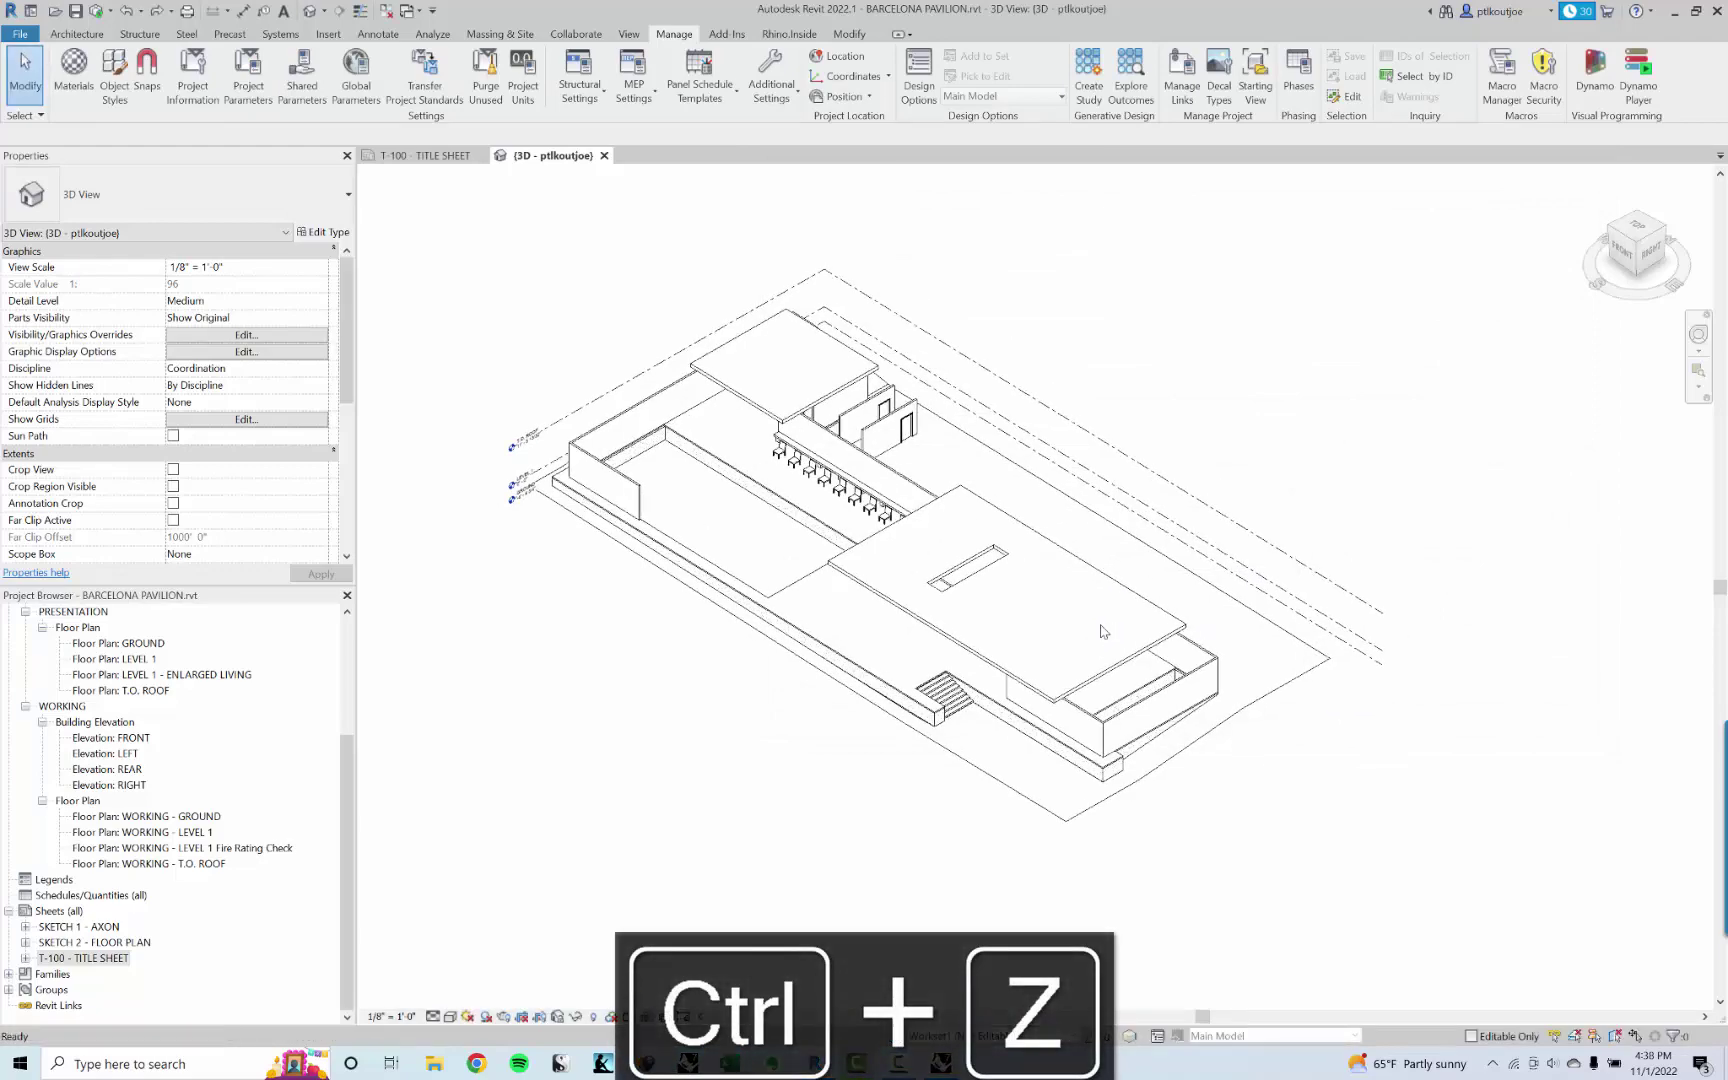
{"action": "left_click", "coordinate": [880, 198]}
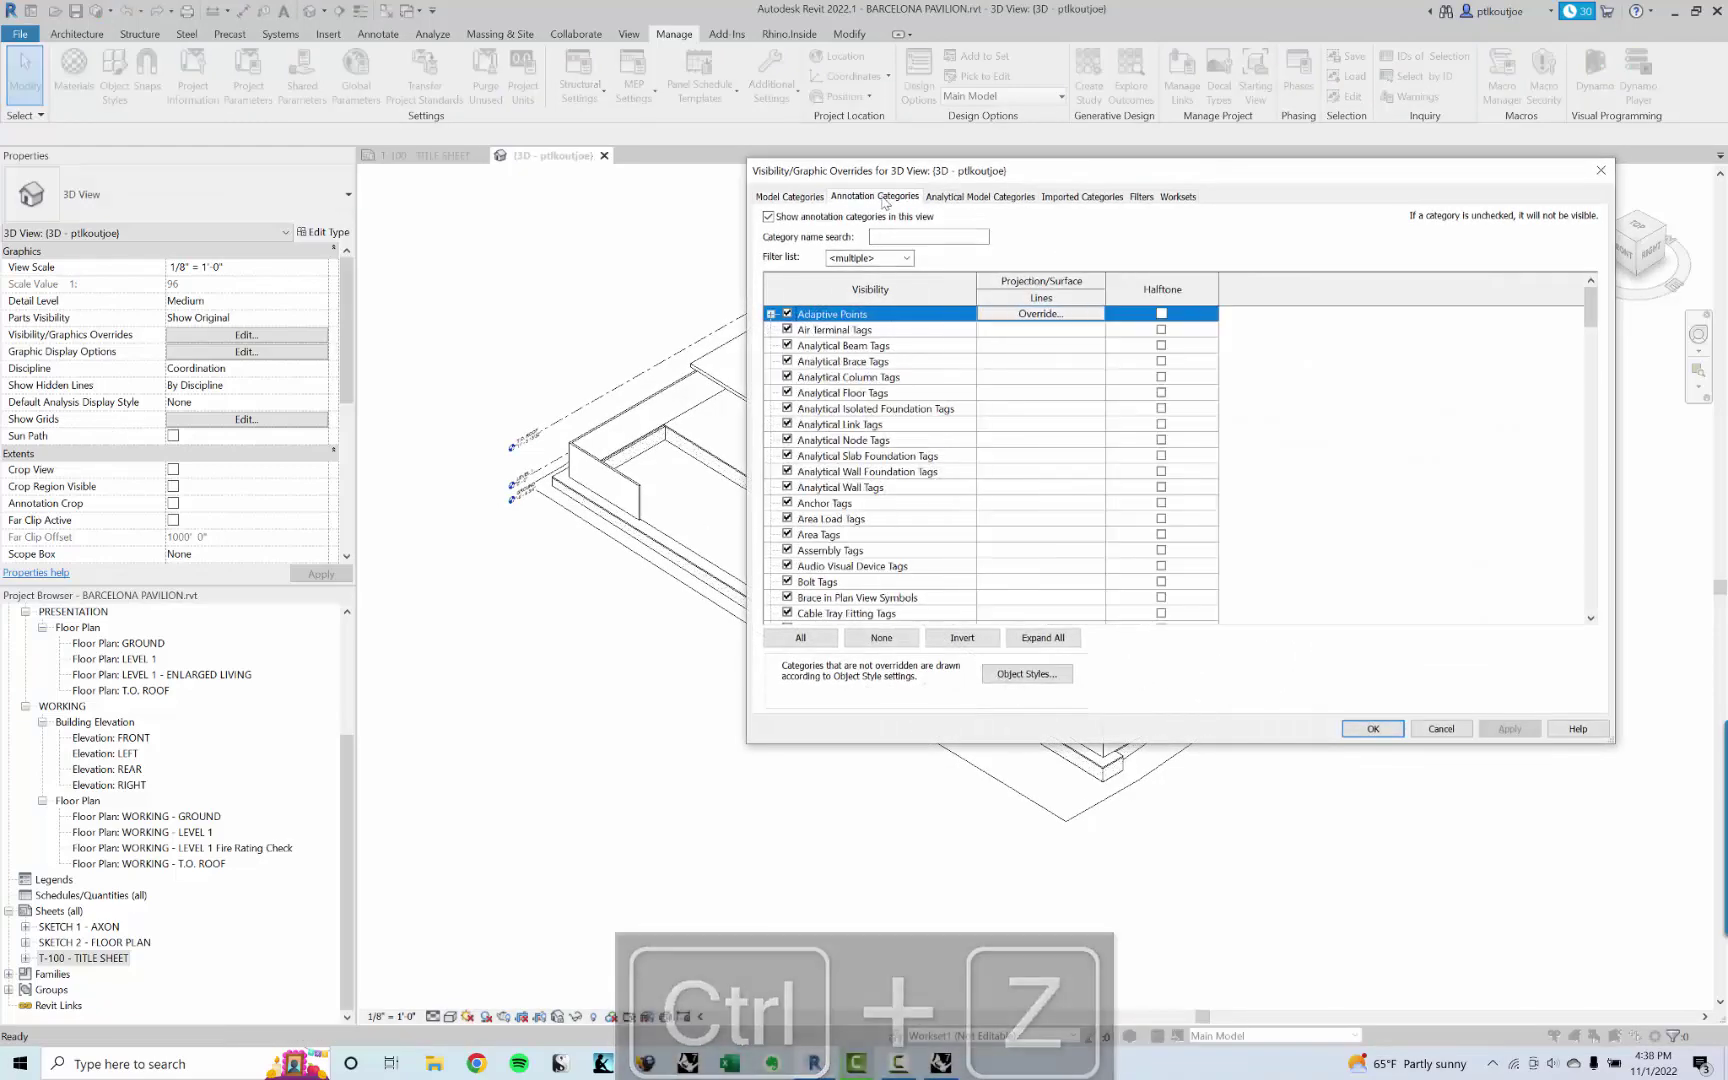
{"action": "left_click", "coordinate": [768, 216]}
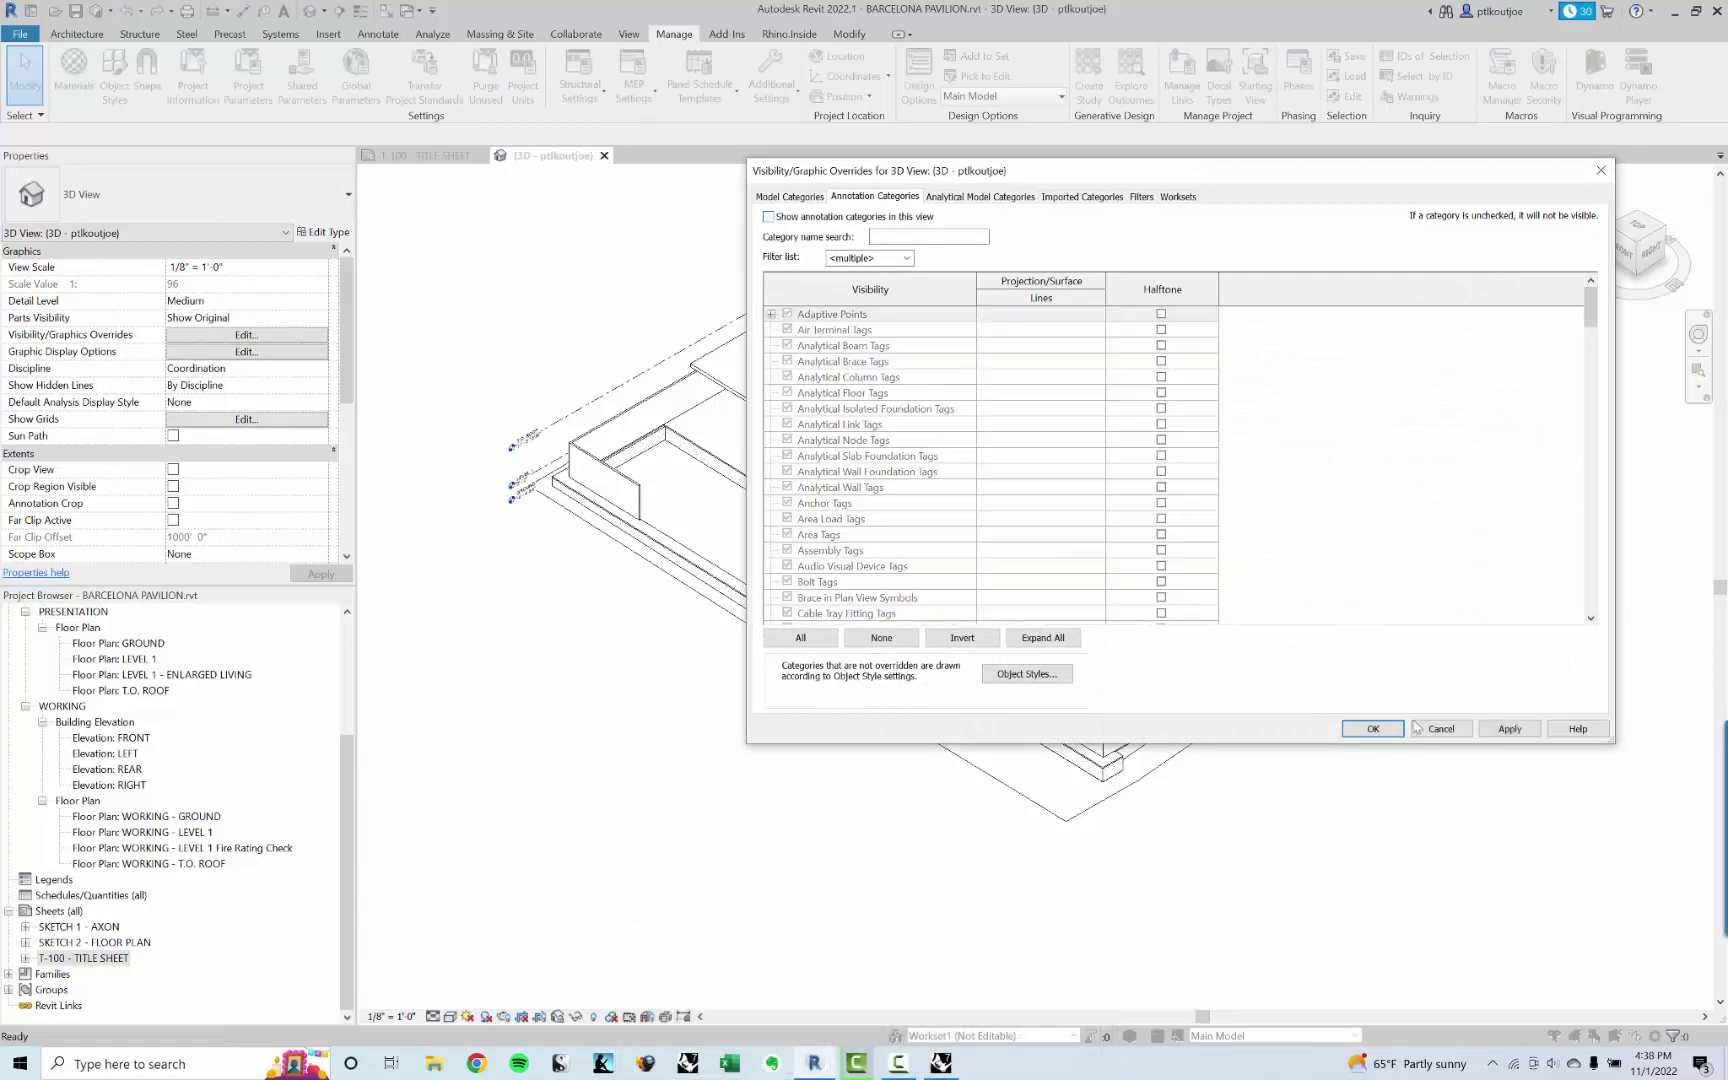
{"action": "left_click", "coordinate": [1373, 728]}
Step: Examine the pavilion's roofs, walls, stairs and site surface in the 3D view
{"action": "middle_click_drag", "start_coordinate": [767, 535], "coordinate": [658, 547]}
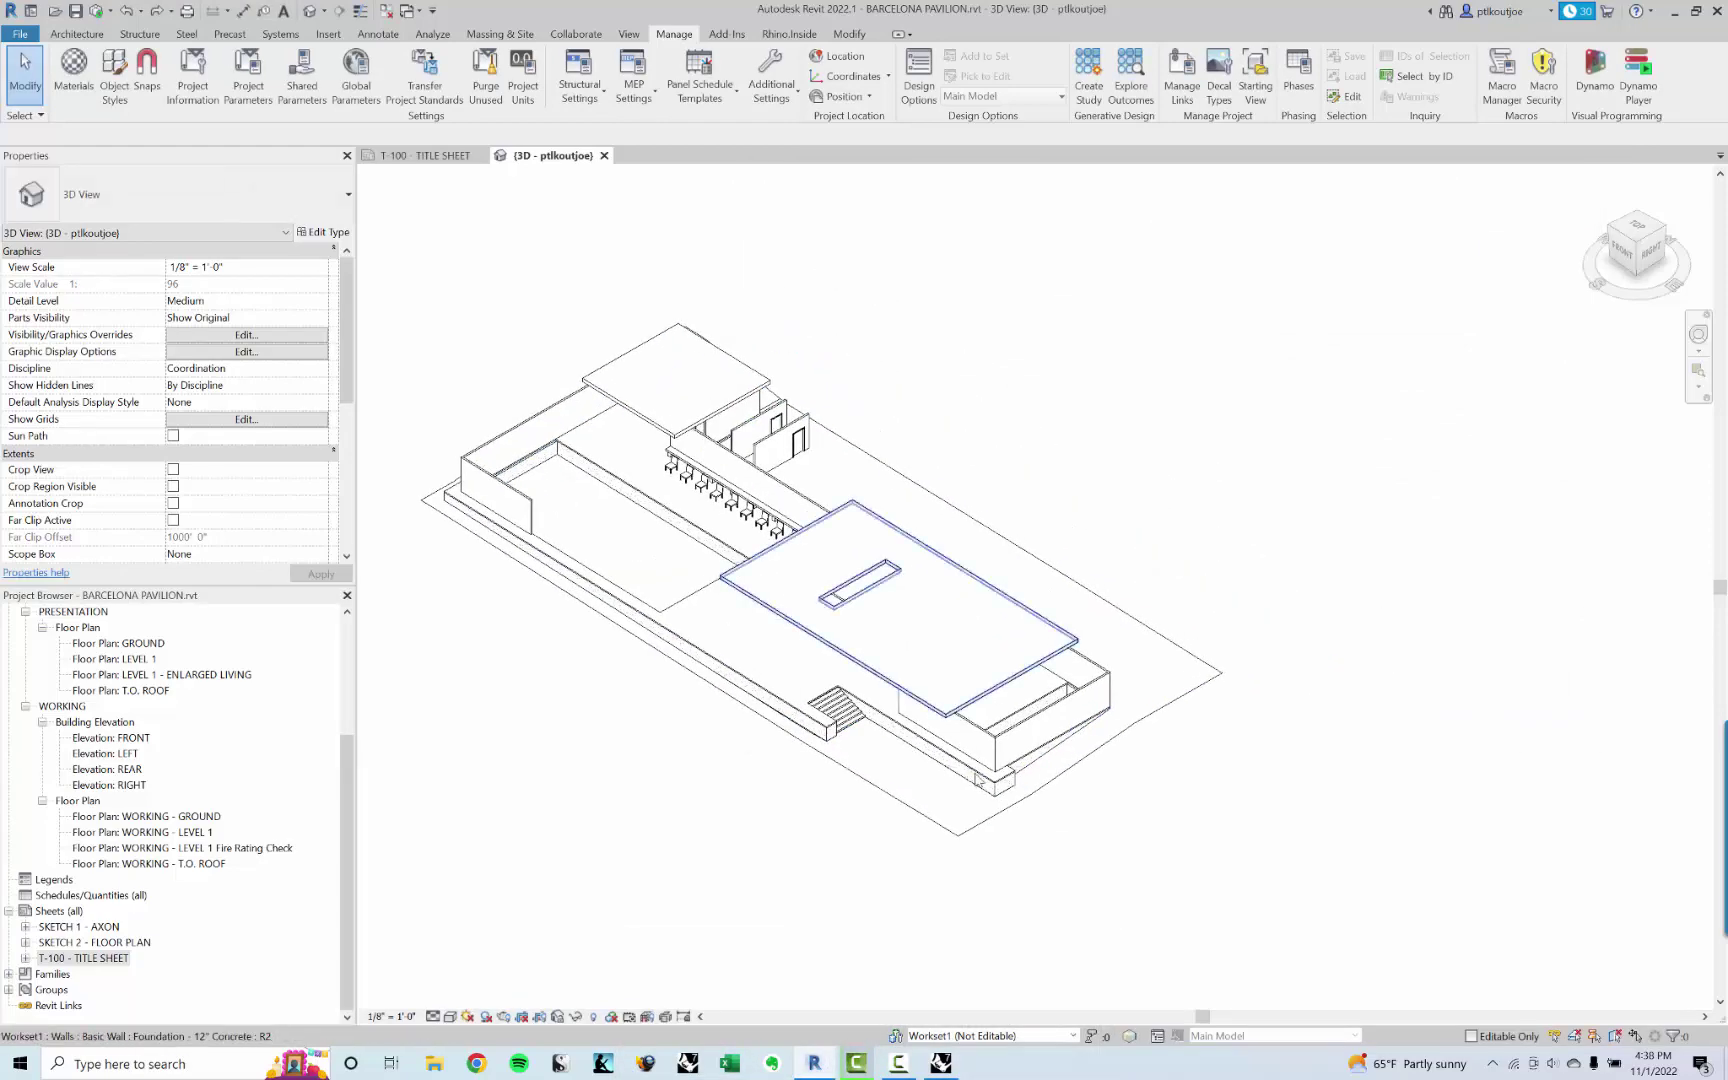
{"action": "middle_click_drag", "start_coordinate": [715, 757], "coordinate": [759, 768]}
{"action": "scroll", "coordinate": [762, 768], "scroll_direction": "up", "scroll_amount": 3}
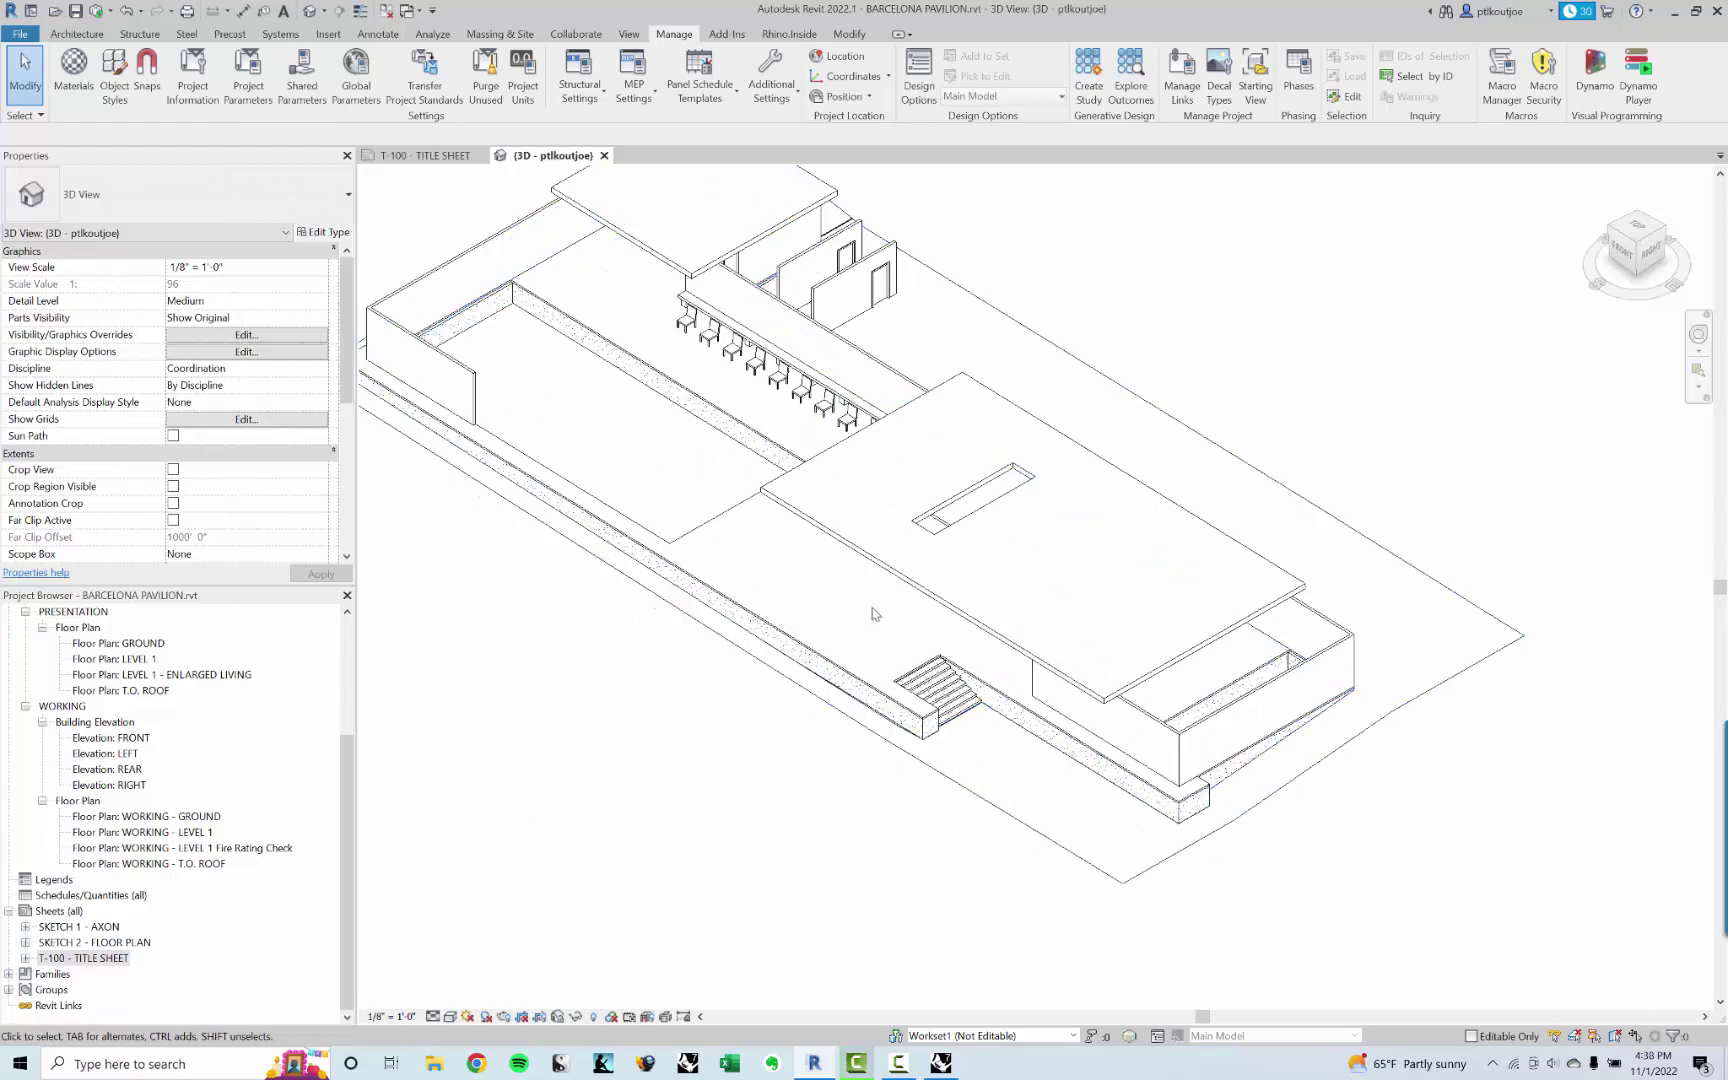
{"action": "middle_click_drag", "start_coordinate": [608, 415], "coordinate": [798, 698]}
{"action": "middle_click_drag", "start_coordinate": [1080, 733], "coordinate": [1022, 575]}
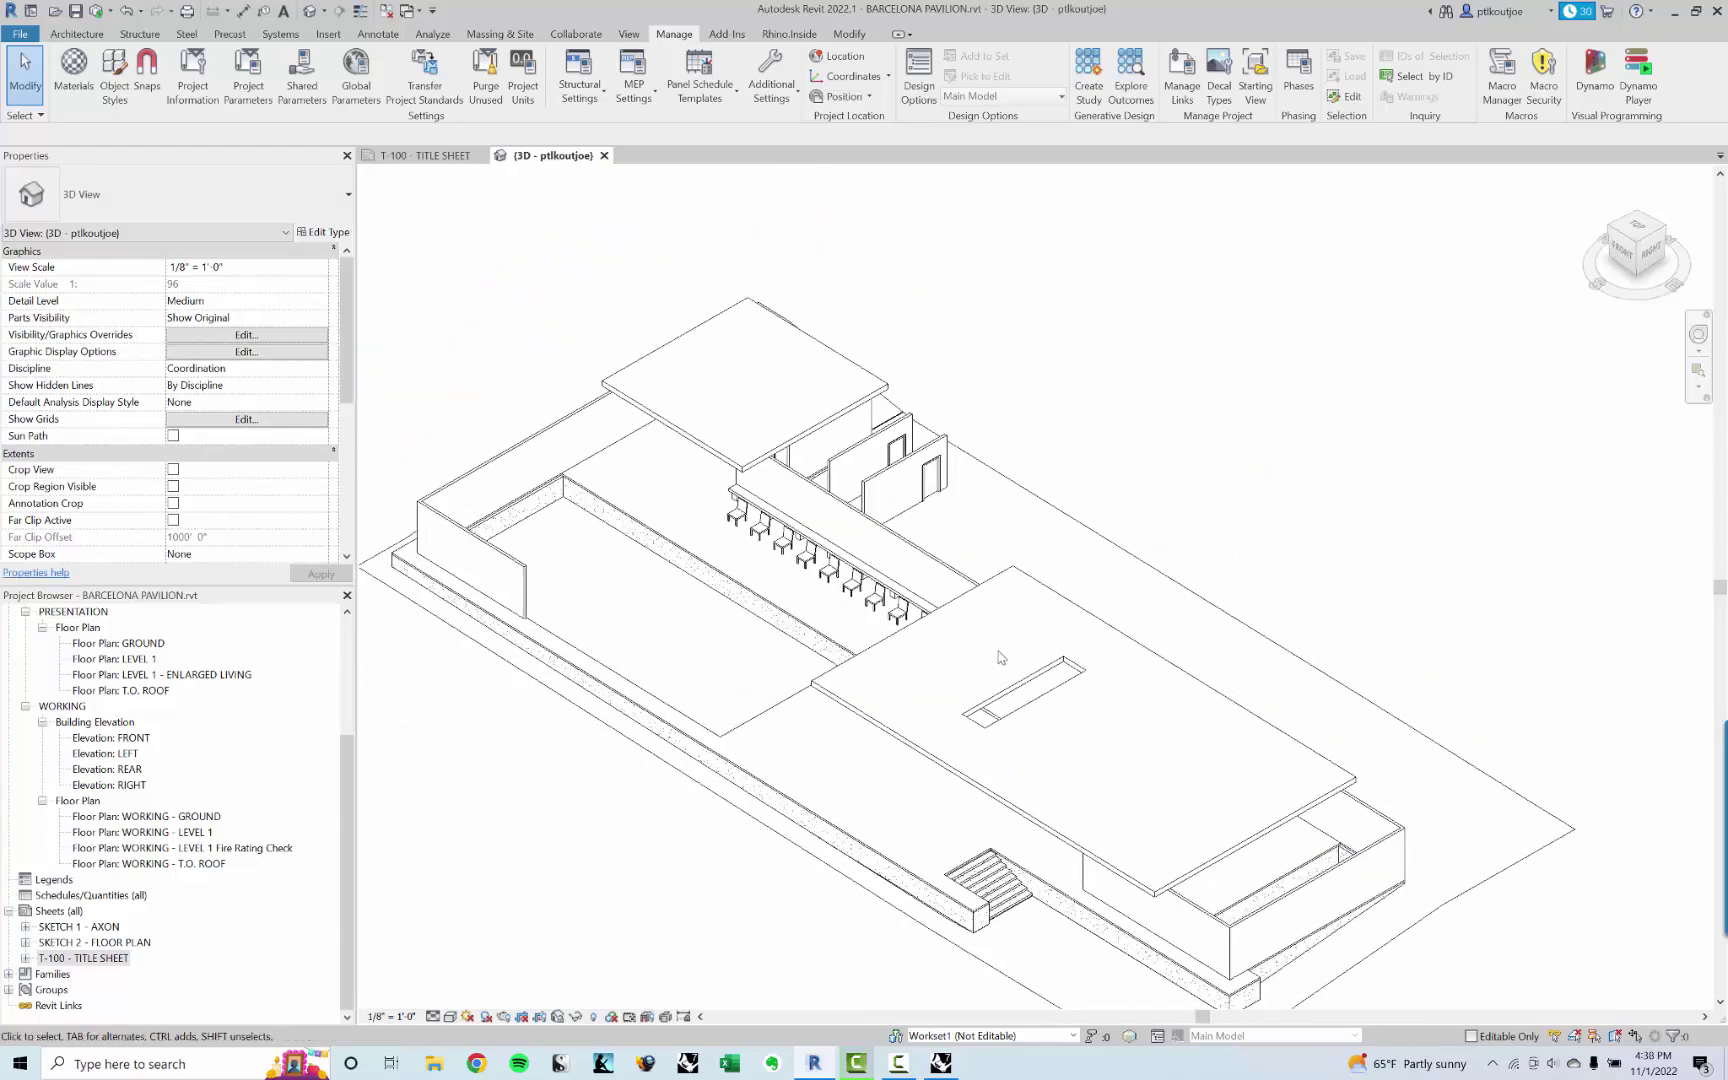
{"action": "middle_click_drag", "start_coordinate": [967, 779], "coordinate": [957, 682], "text": "shift"}
{"action": "middle_click_drag", "start_coordinate": [957, 682], "coordinate": [934, 769], "text": "shift"}
{"action": "scroll", "coordinate": [996, 781], "scroll_direction": "down", "scroll_amount": 1}
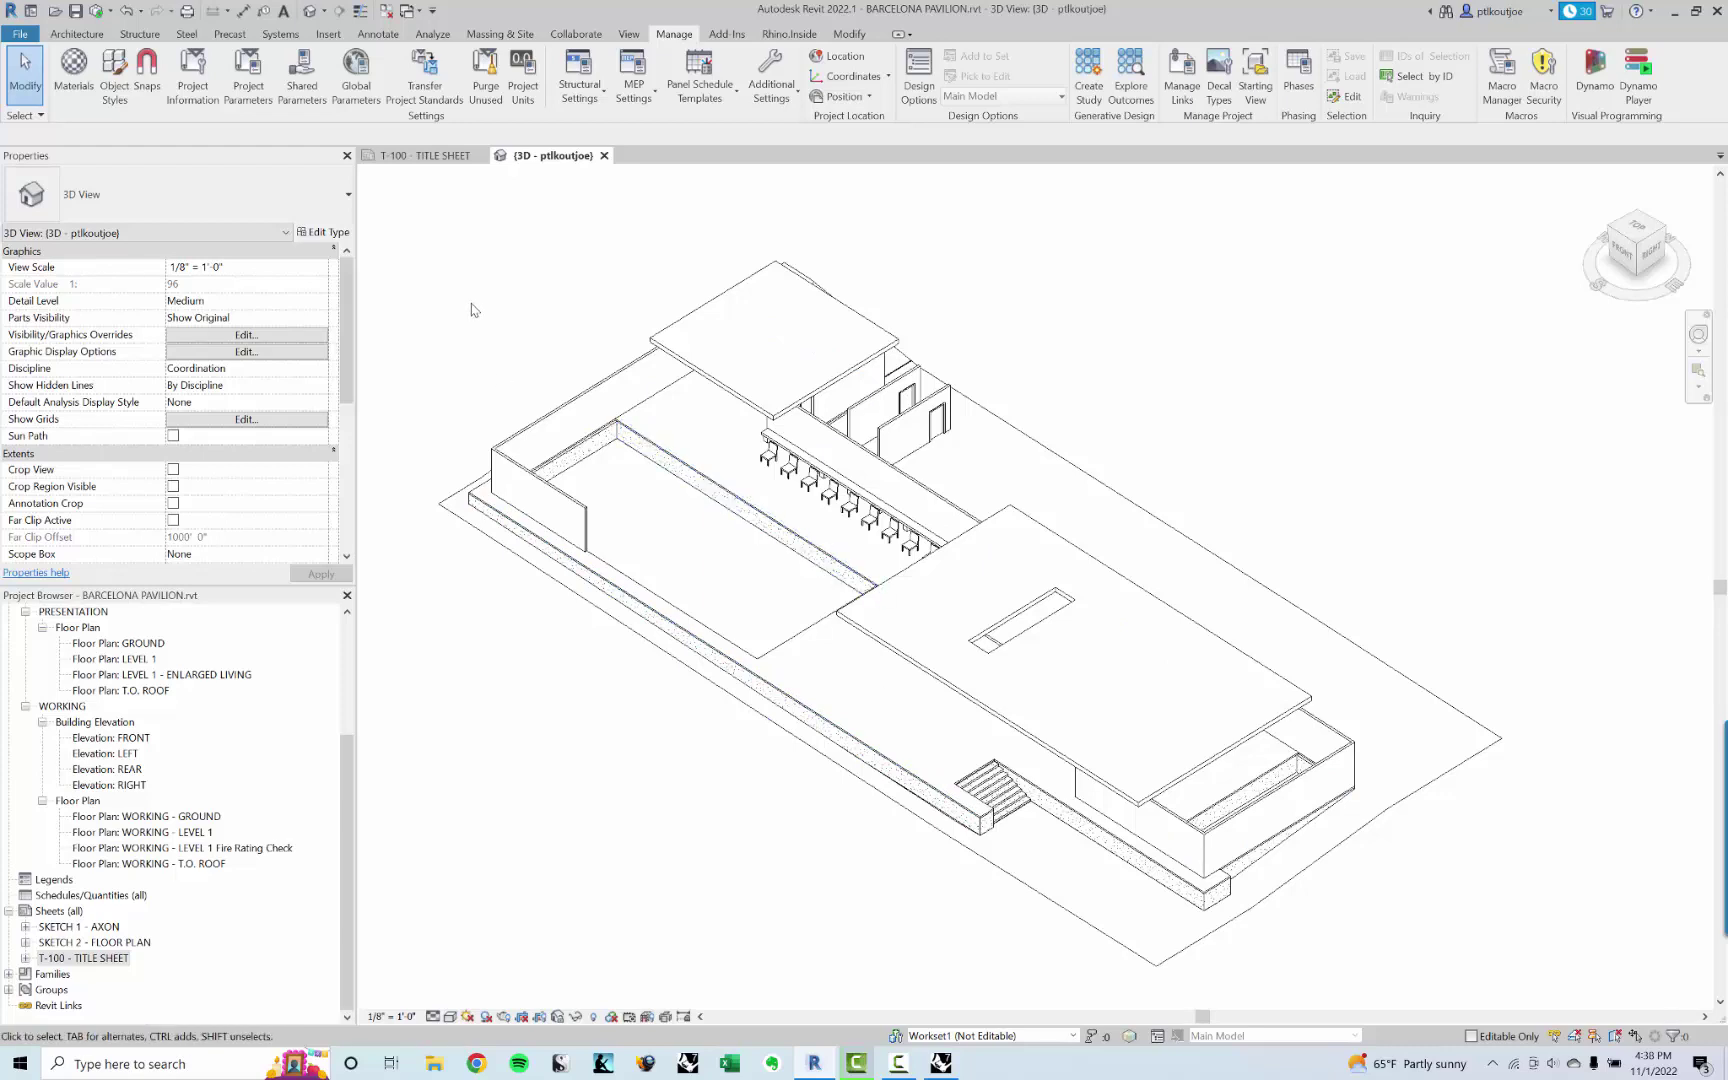
Step: Start a DWG export of the current 3D view and set its export setup to output solids as ACIS solids
{"action": "left_click", "coordinate": [16, 37]}
{"action": "mouse_move", "coordinate": [50, 305]}
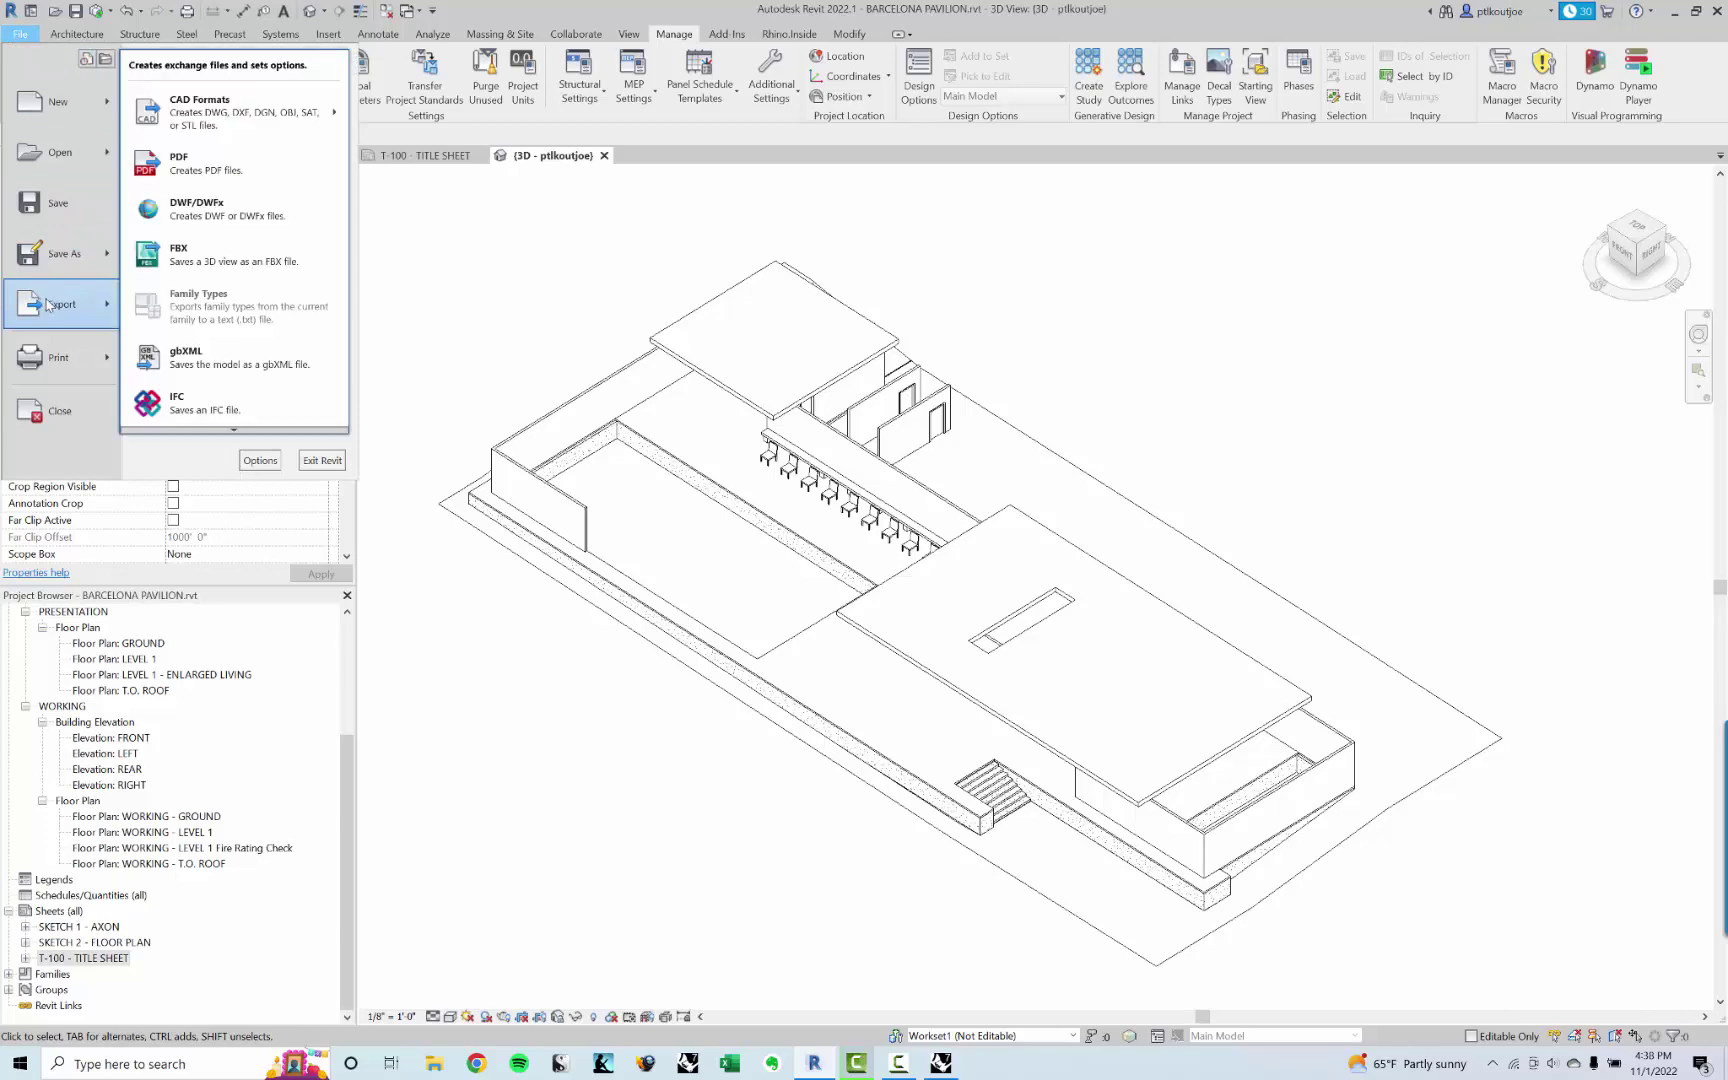
{"action": "mouse_move", "coordinate": [248, 122]}
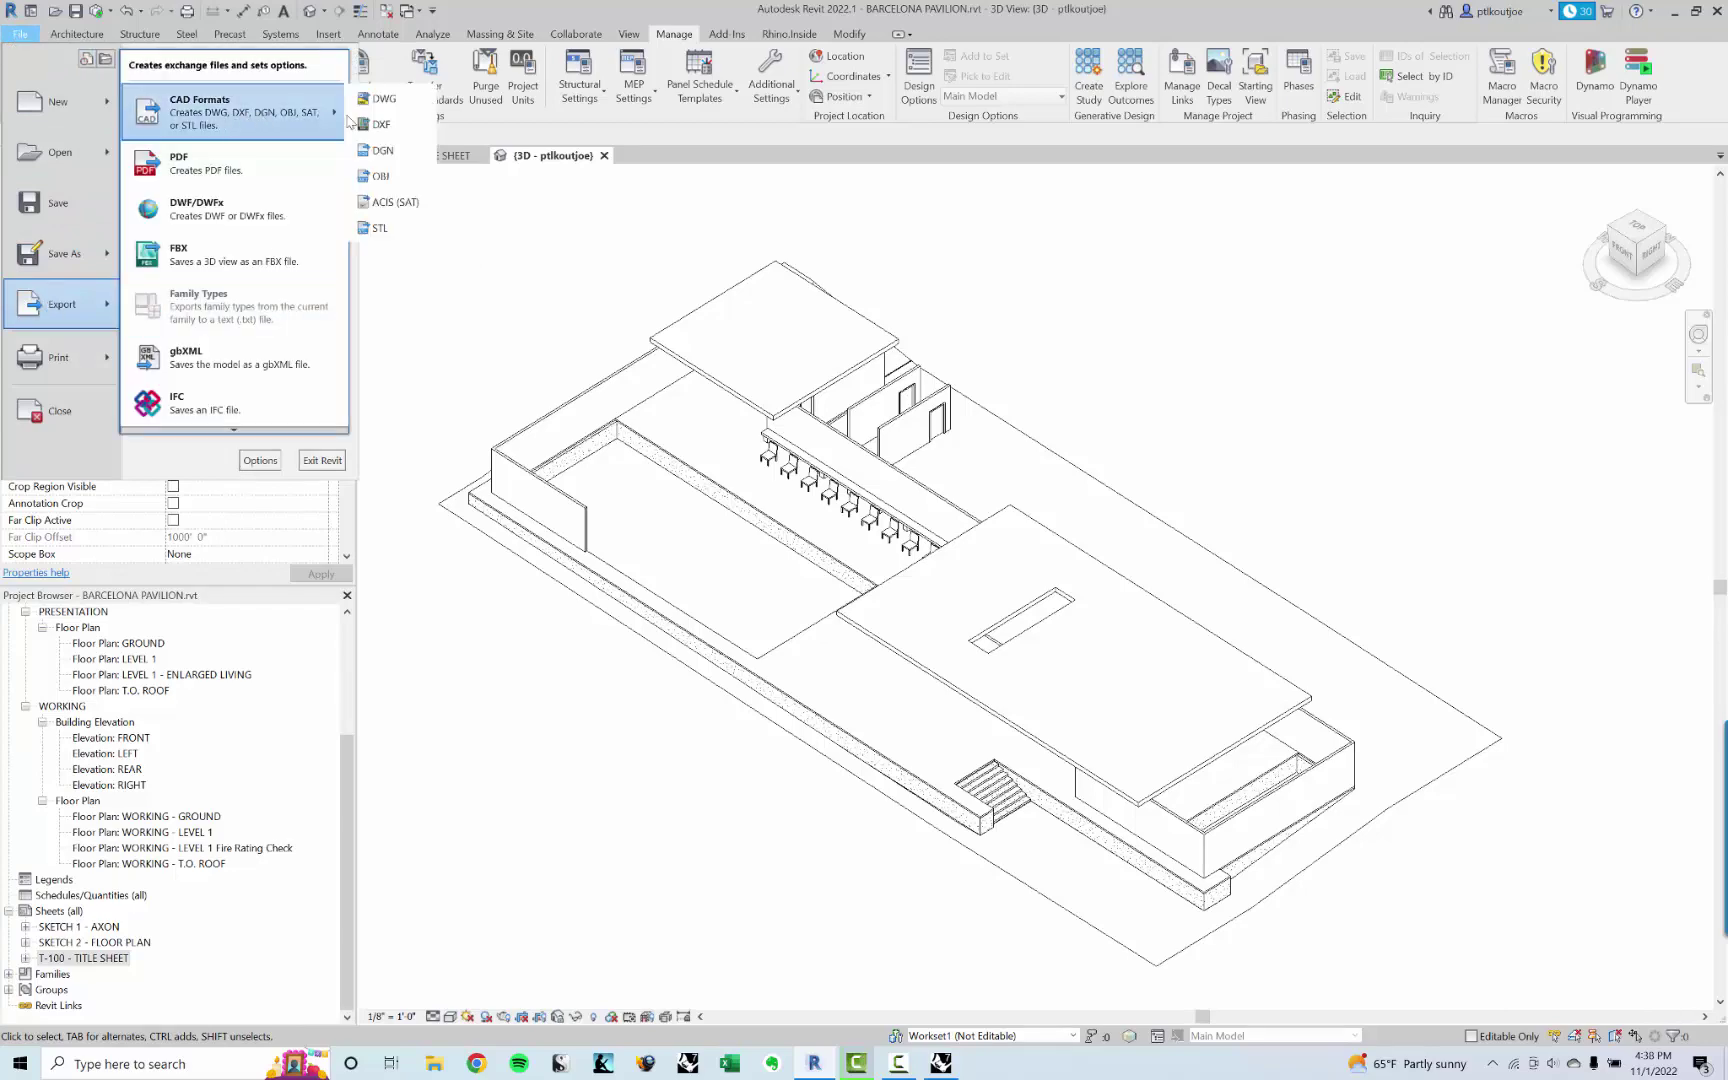
{"action": "left_click", "coordinate": [390, 100]}
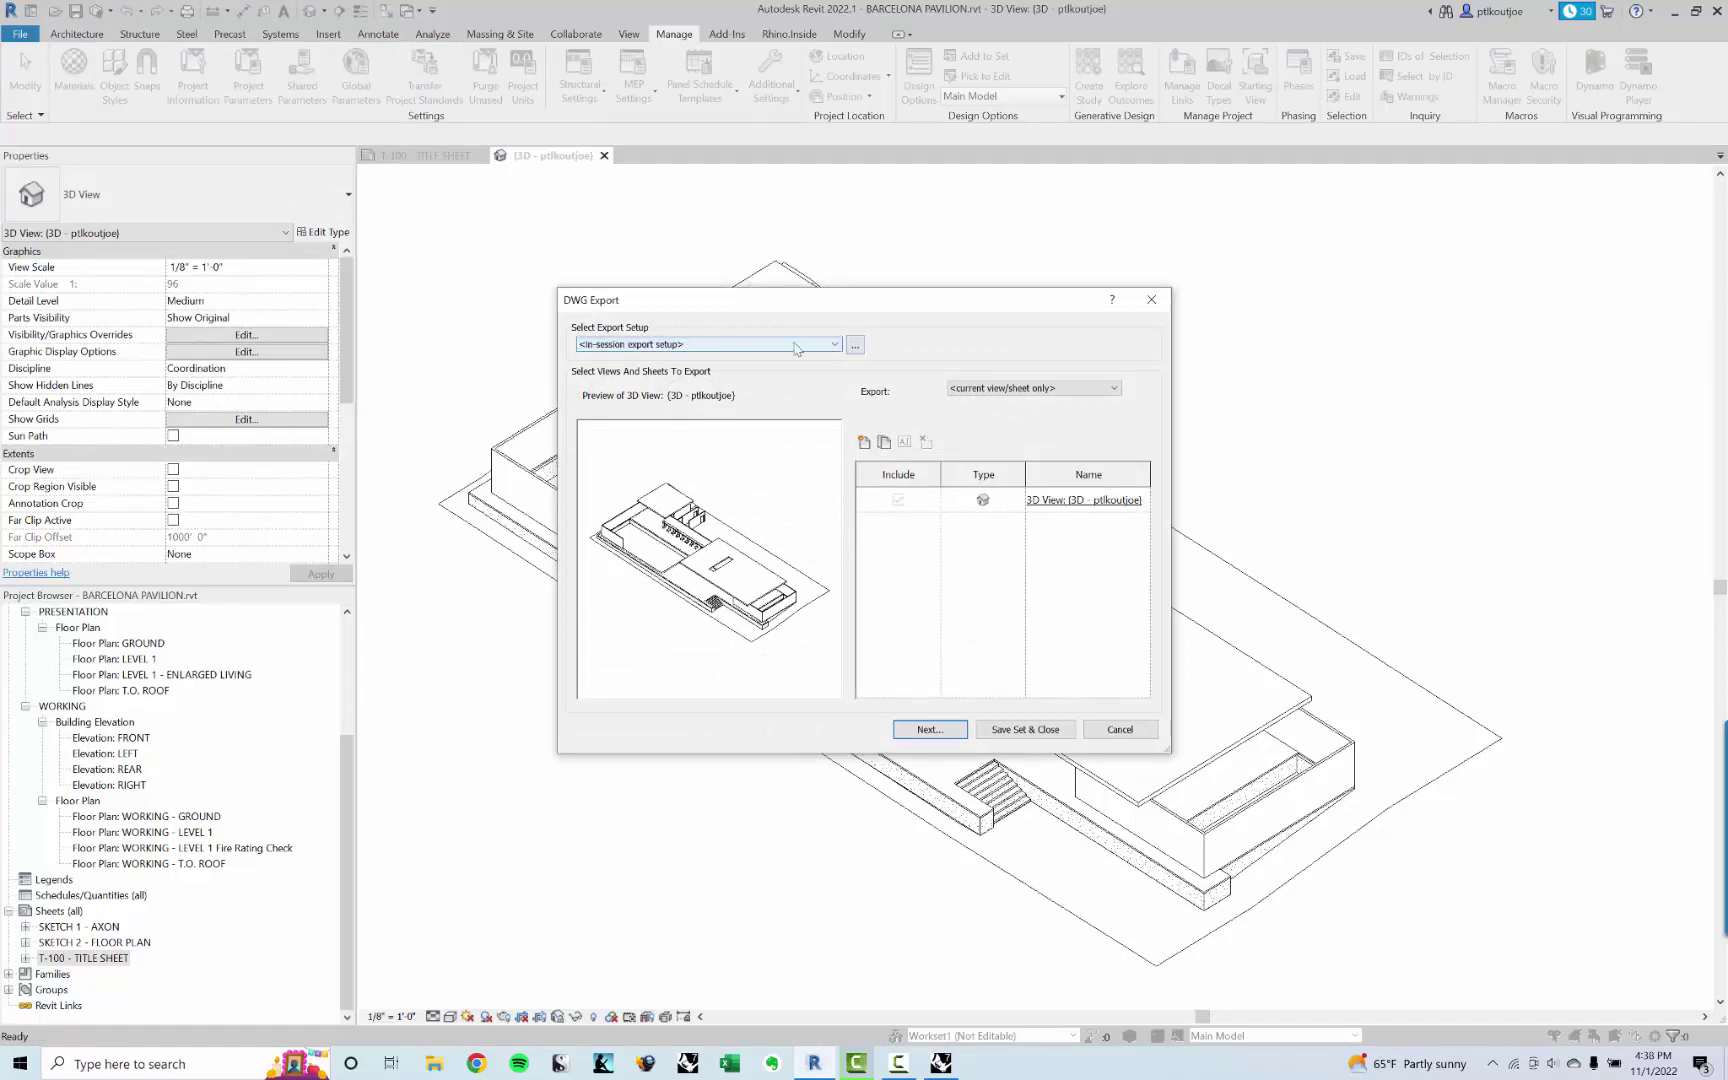
{"action": "left_click", "coordinate": [855, 345]}
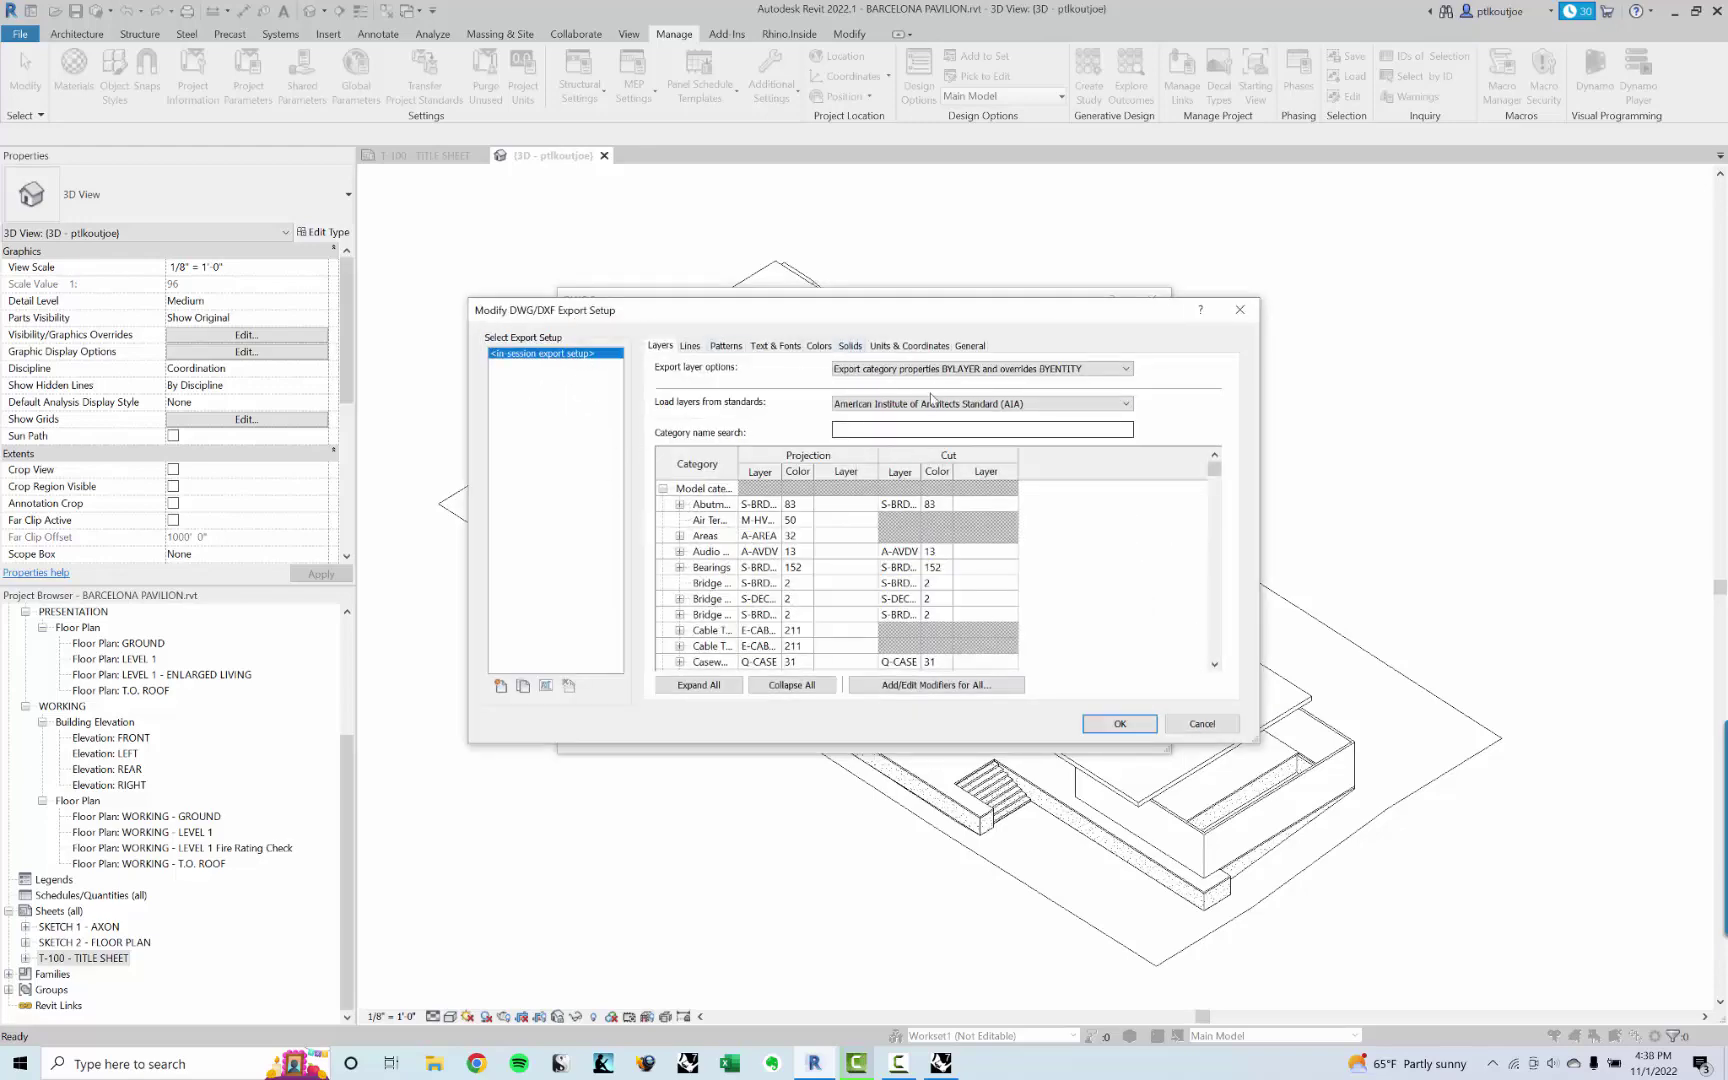
{"action": "left_click", "coordinate": [850, 345]}
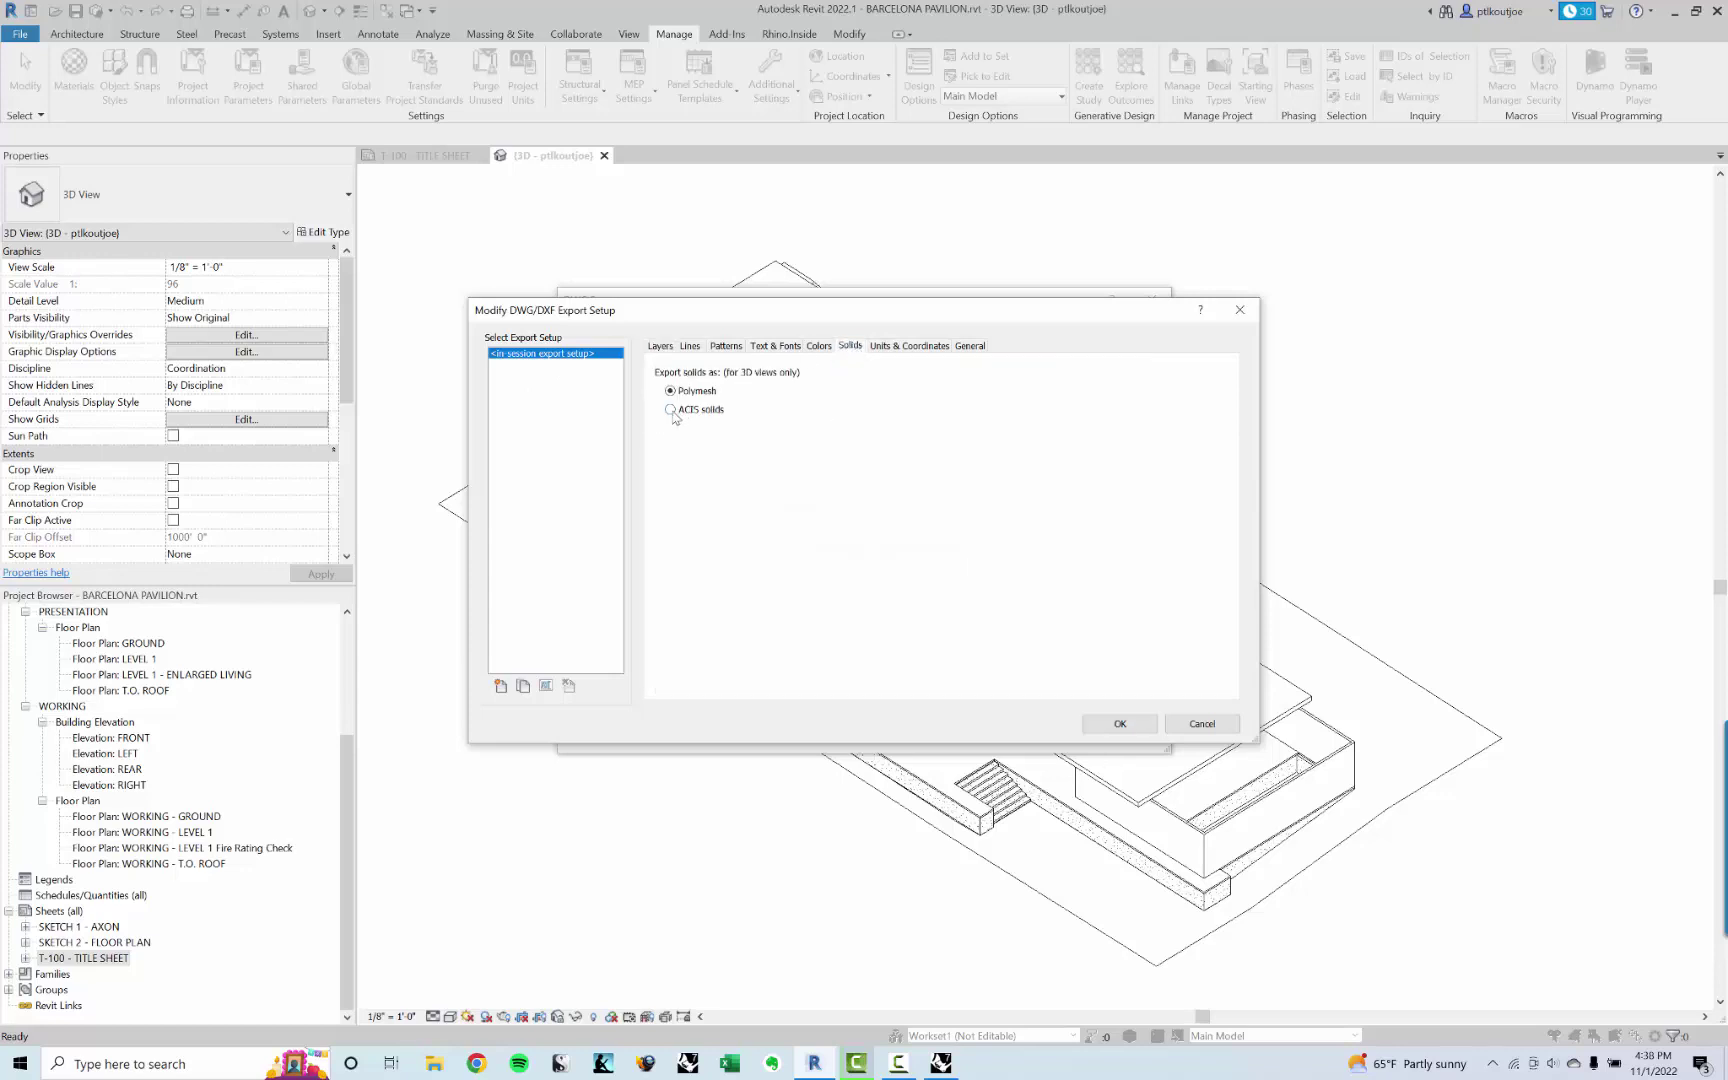
{"action": "left_click", "coordinate": [671, 410]}
{"action": "left_click", "coordinate": [1121, 724]}
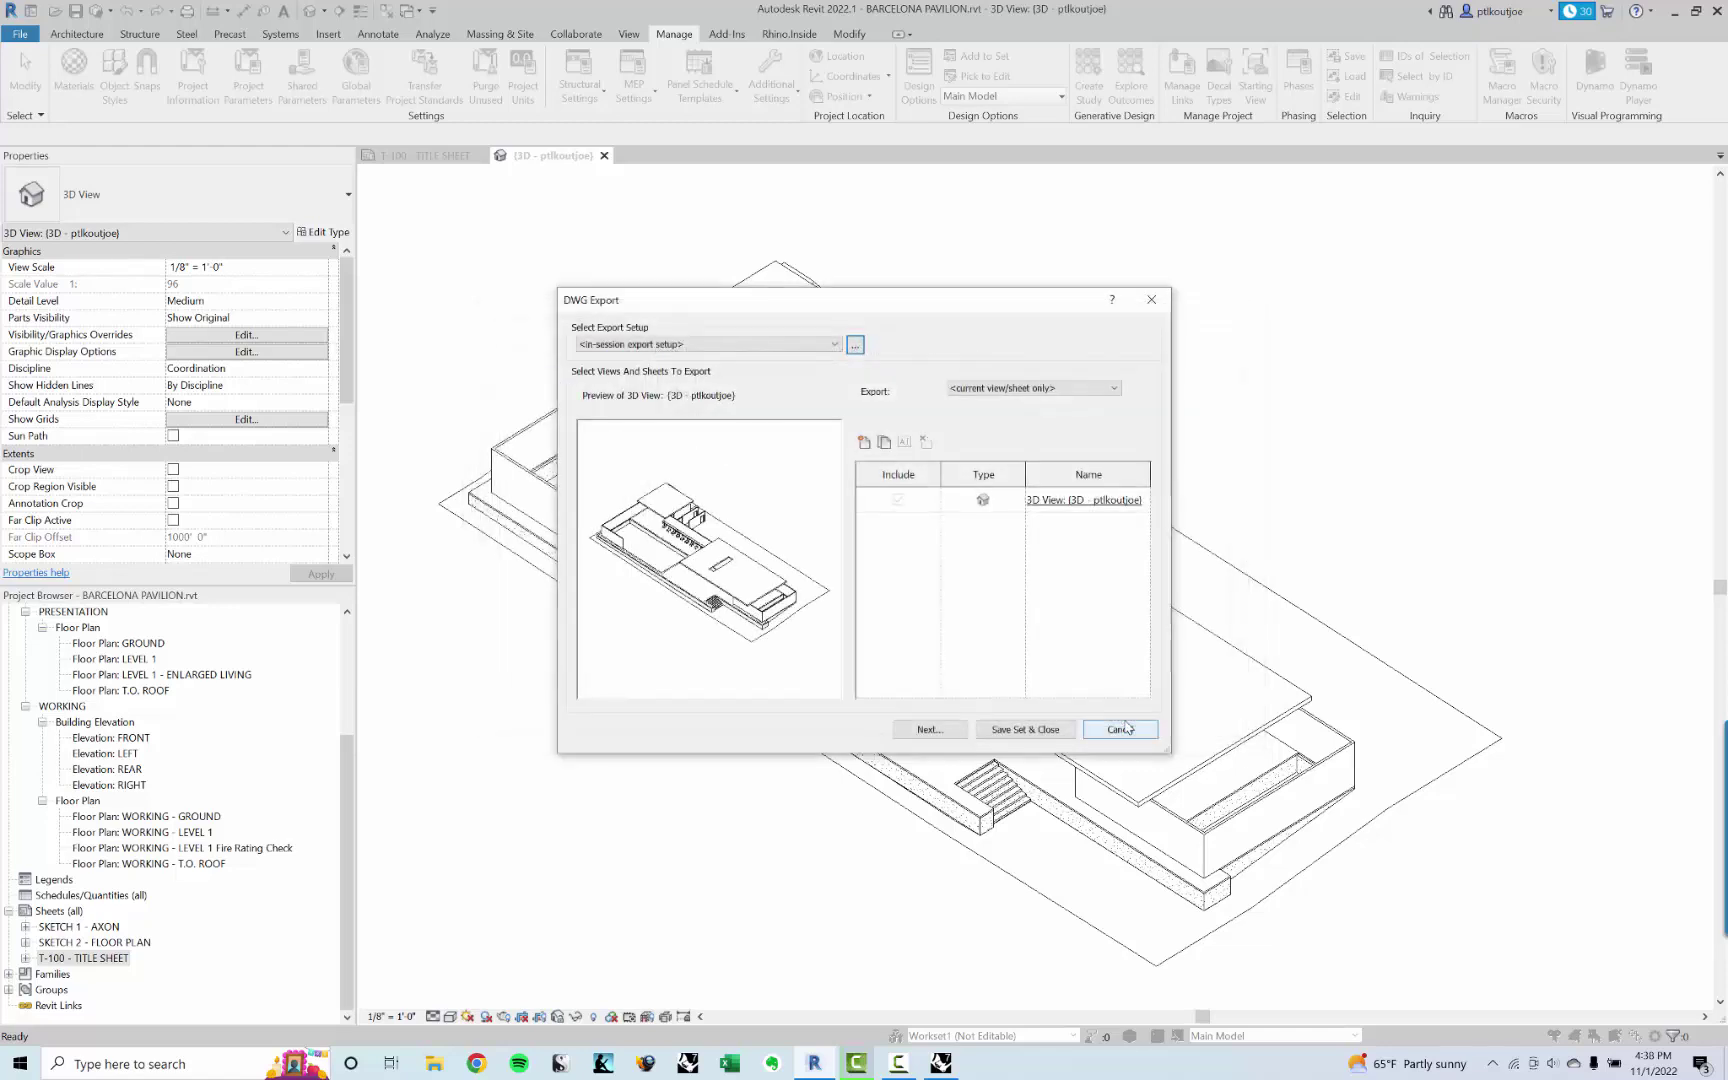
Step: Export the DWG to the desktop's PRIMER DAY 3 folder as BARCELONA PAVILION - REVIT EXPORT, with external references off, and switch to Rhino
{"action": "left_click", "coordinate": [937, 731]}
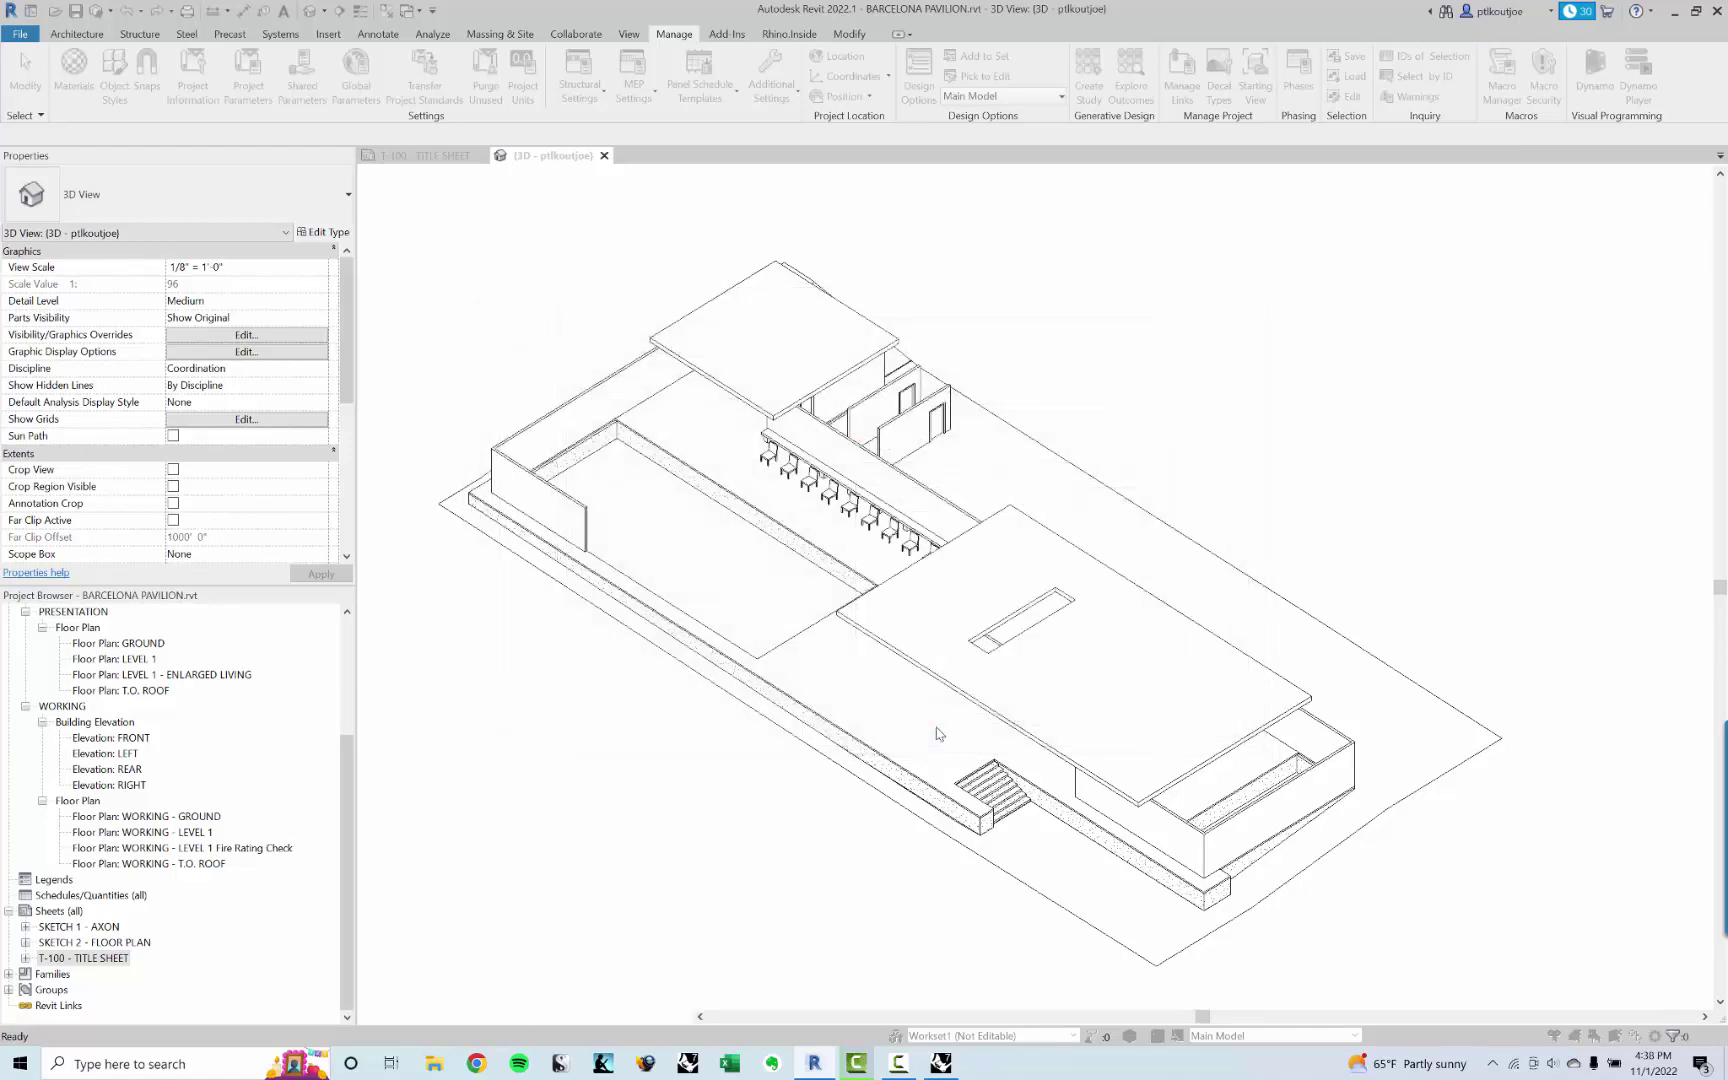
{"action": "scroll", "coordinate": [572, 420], "scroll_direction": "down", "scroll_amount": 1}
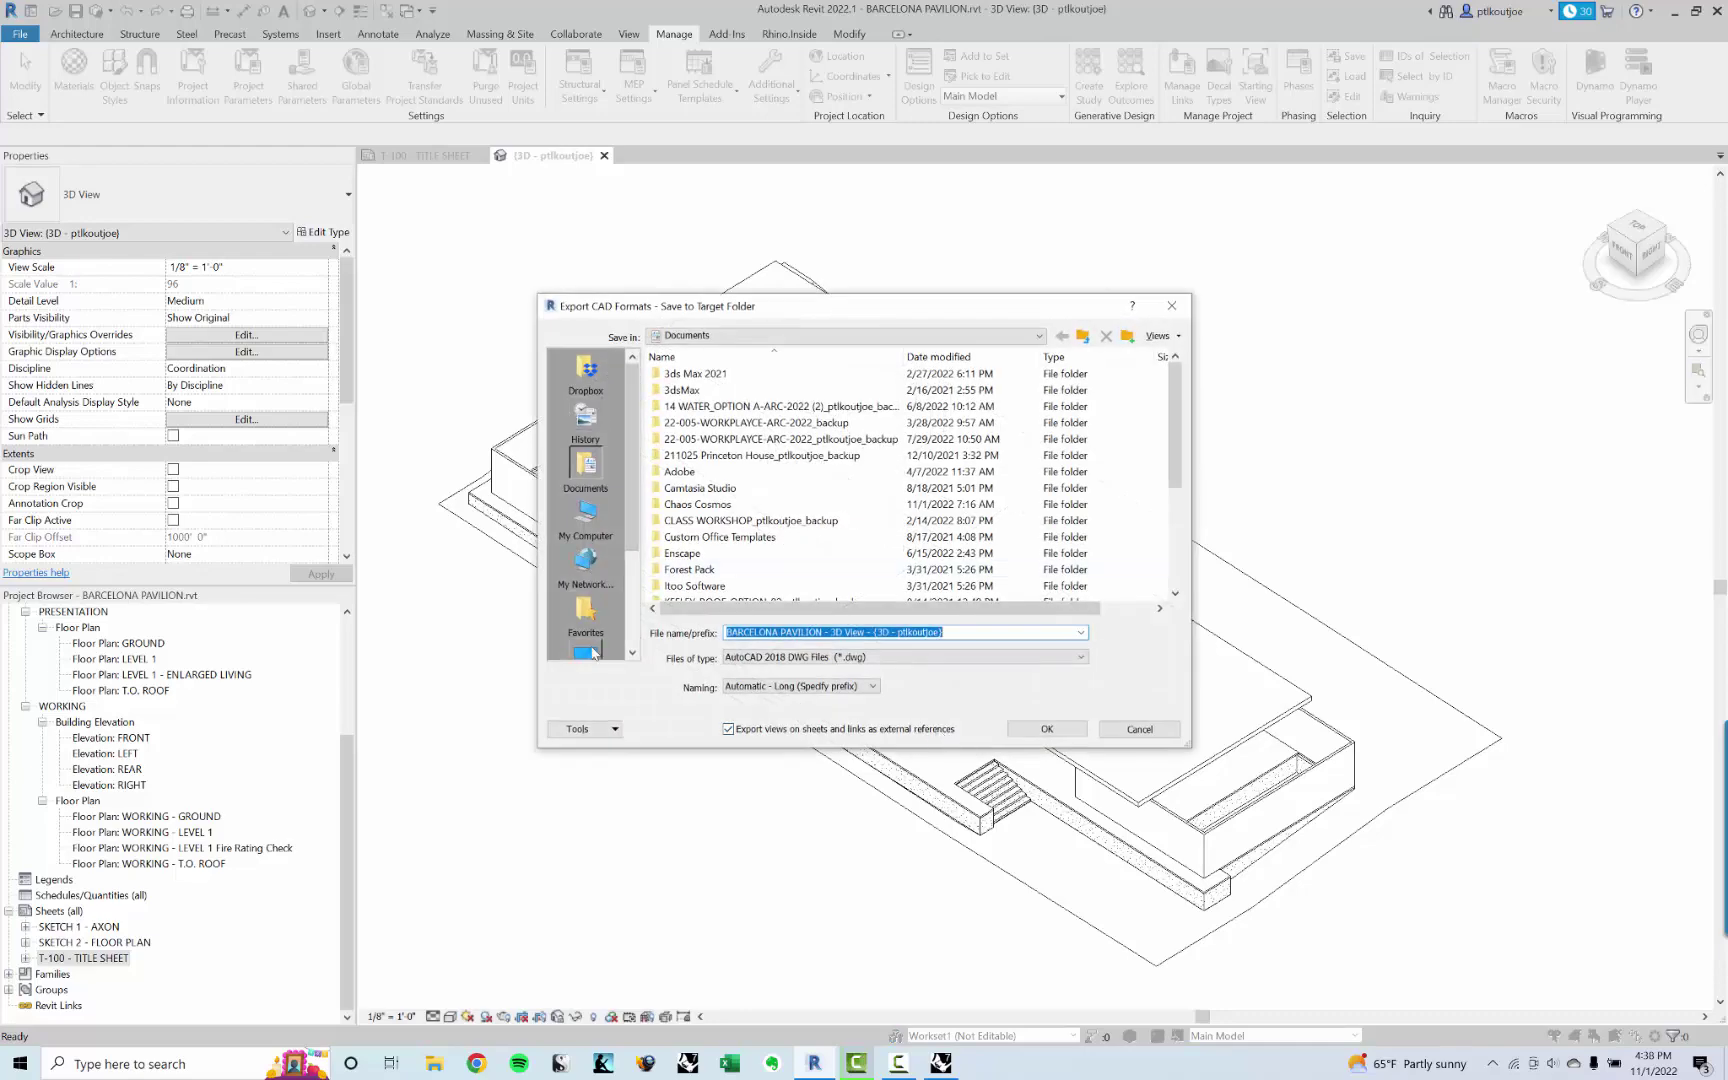
{"action": "left_click", "coordinate": [586, 612]}
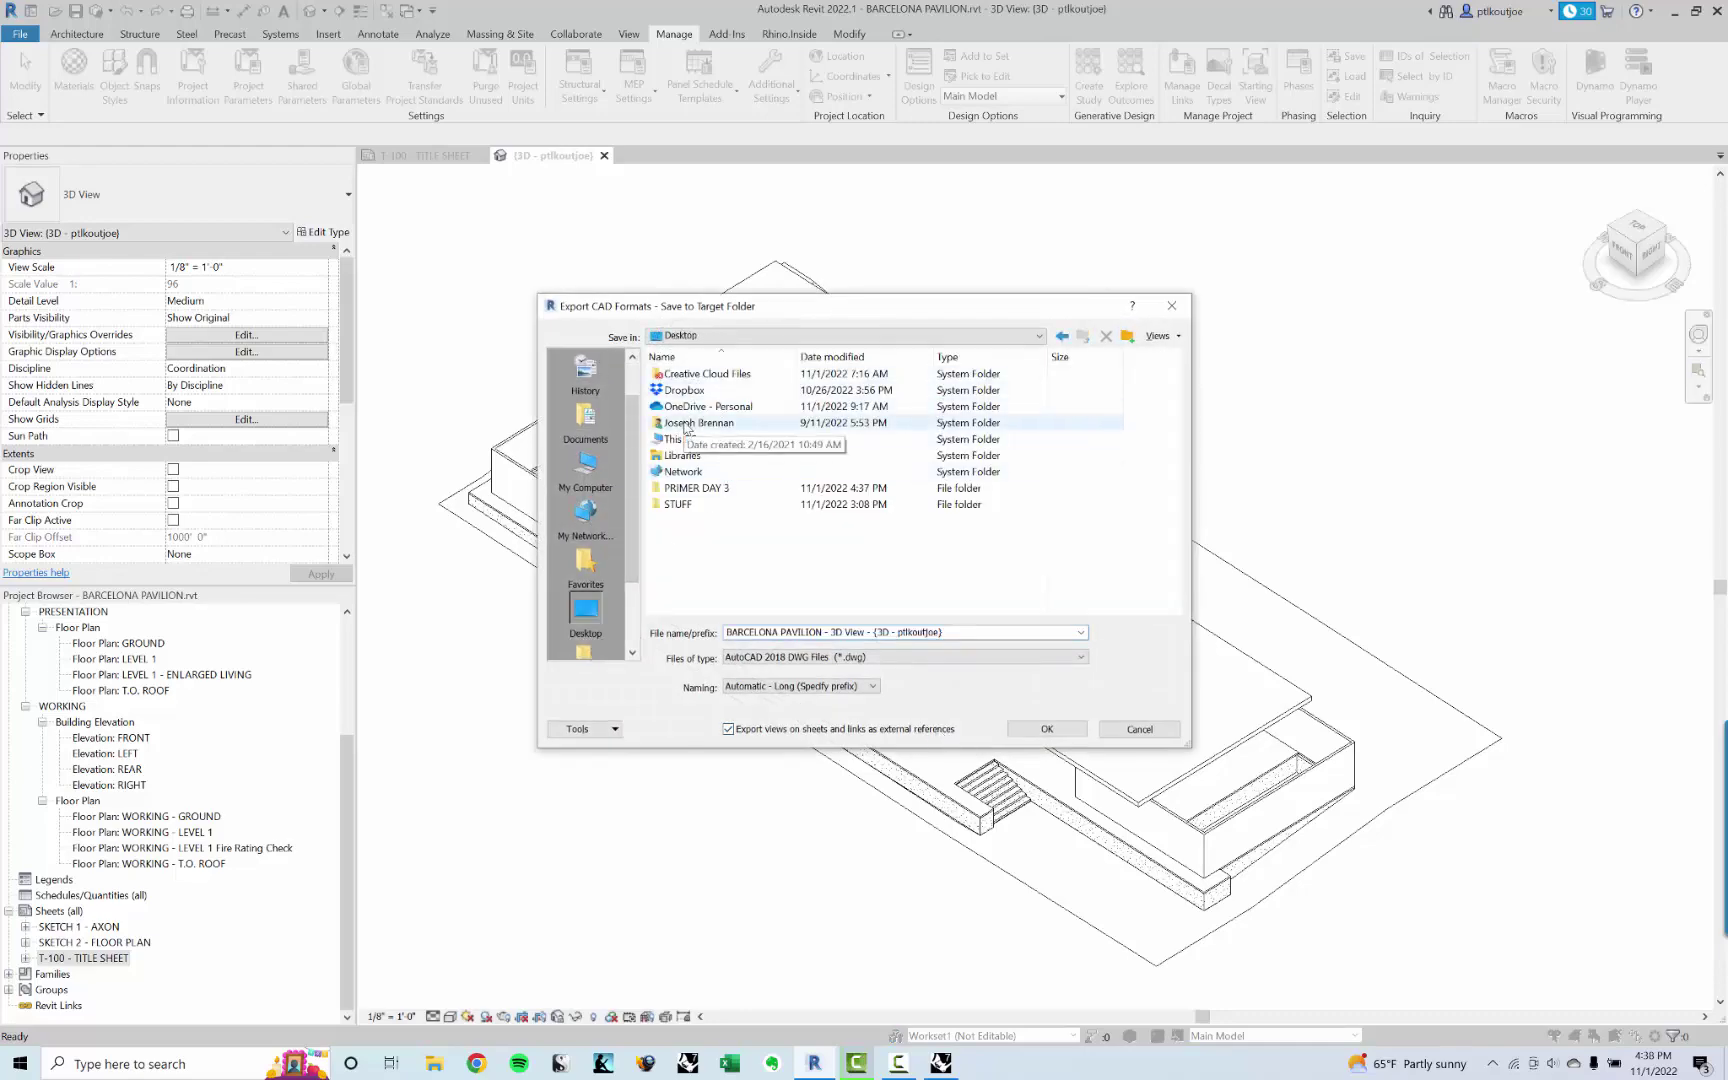
{"action": "double_click", "coordinate": [709, 488]}
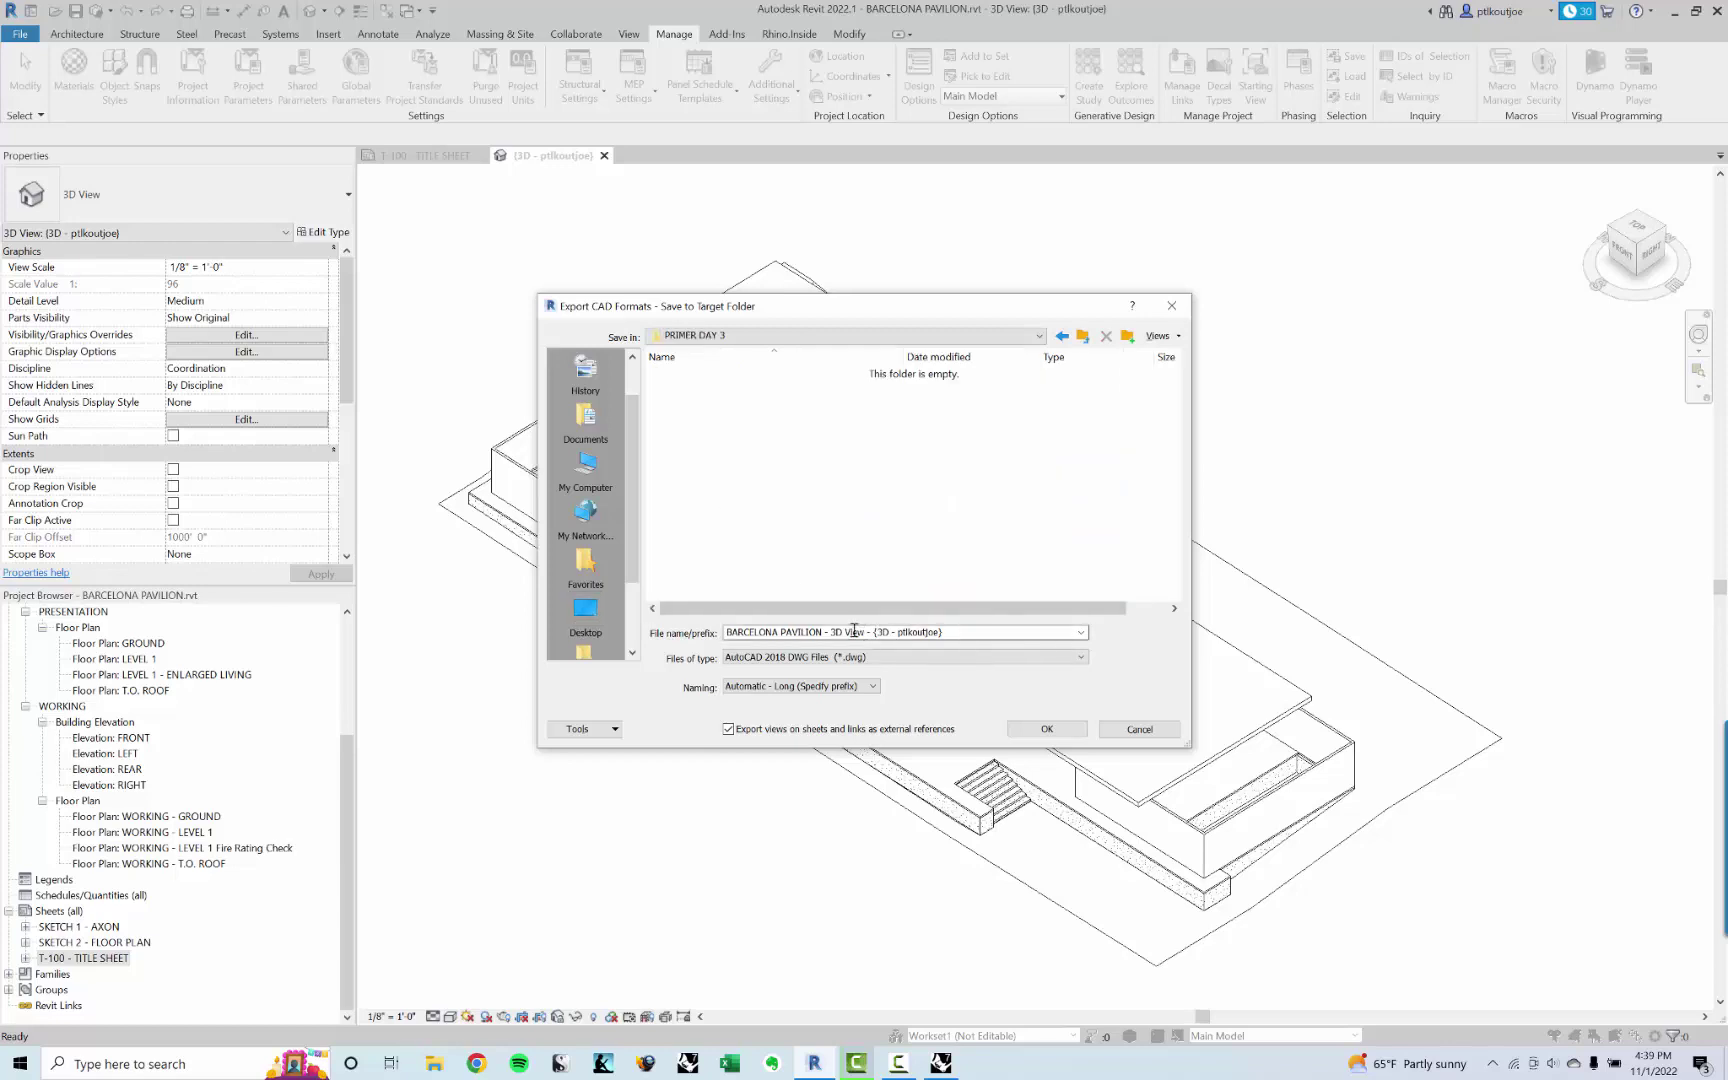
{"action": "left_click", "coordinate": [900, 631]}
{"action": "left_click_drag", "start_coordinate": [970, 632], "coordinate": [826, 632]}
{"action": "type", "text": "3D"}
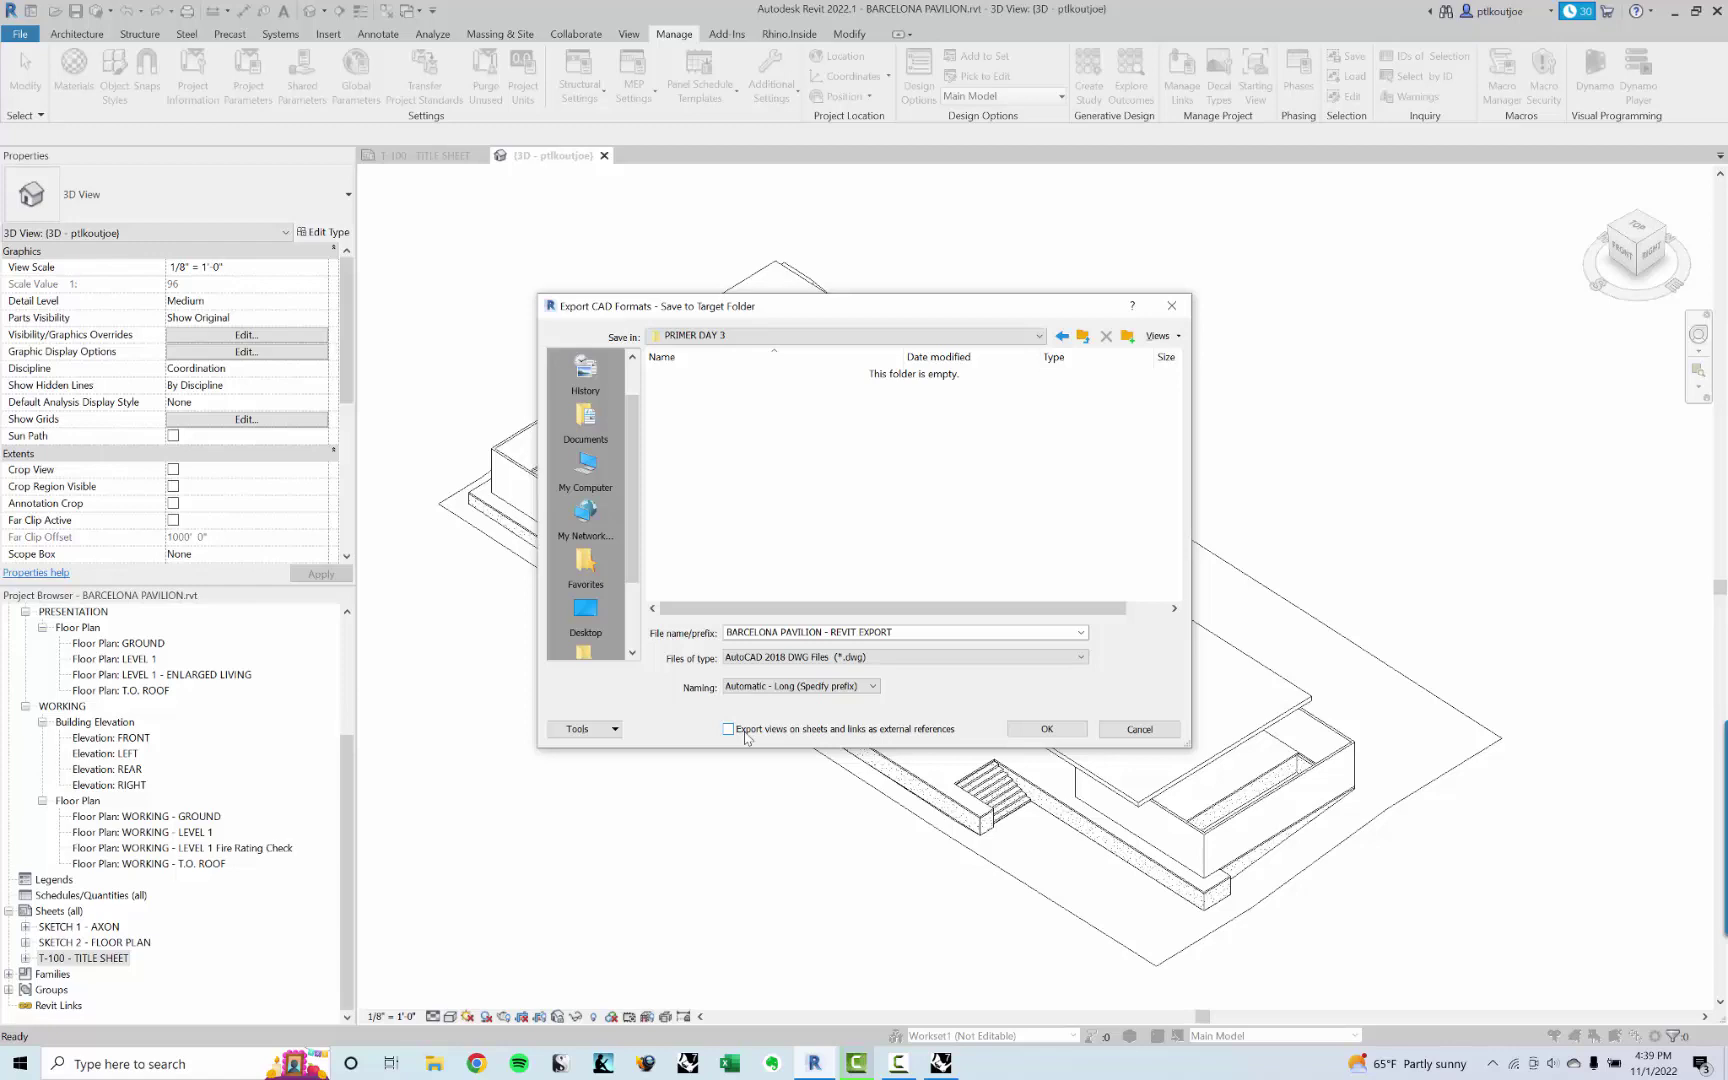
{"action": "left_click", "coordinate": [1043, 731]}
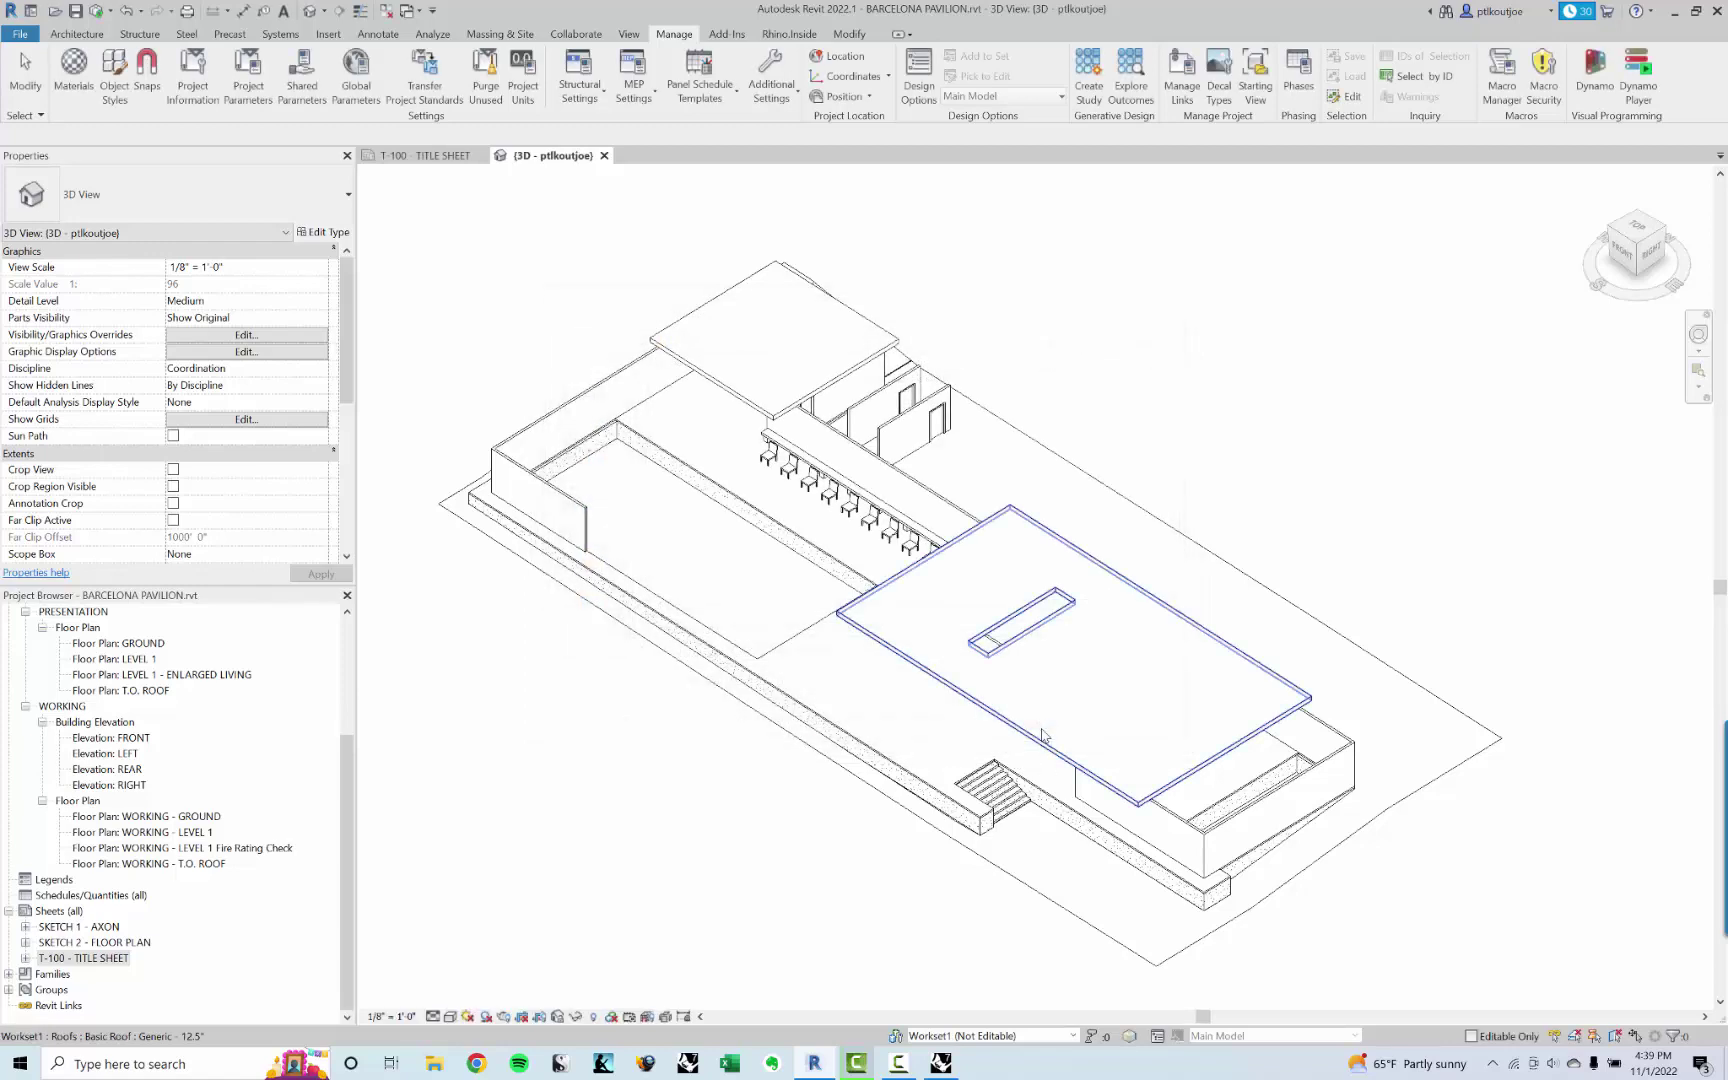
{"action": "middle_click_drag", "start_coordinate": [1065, 361], "coordinate": [1060, 376]}
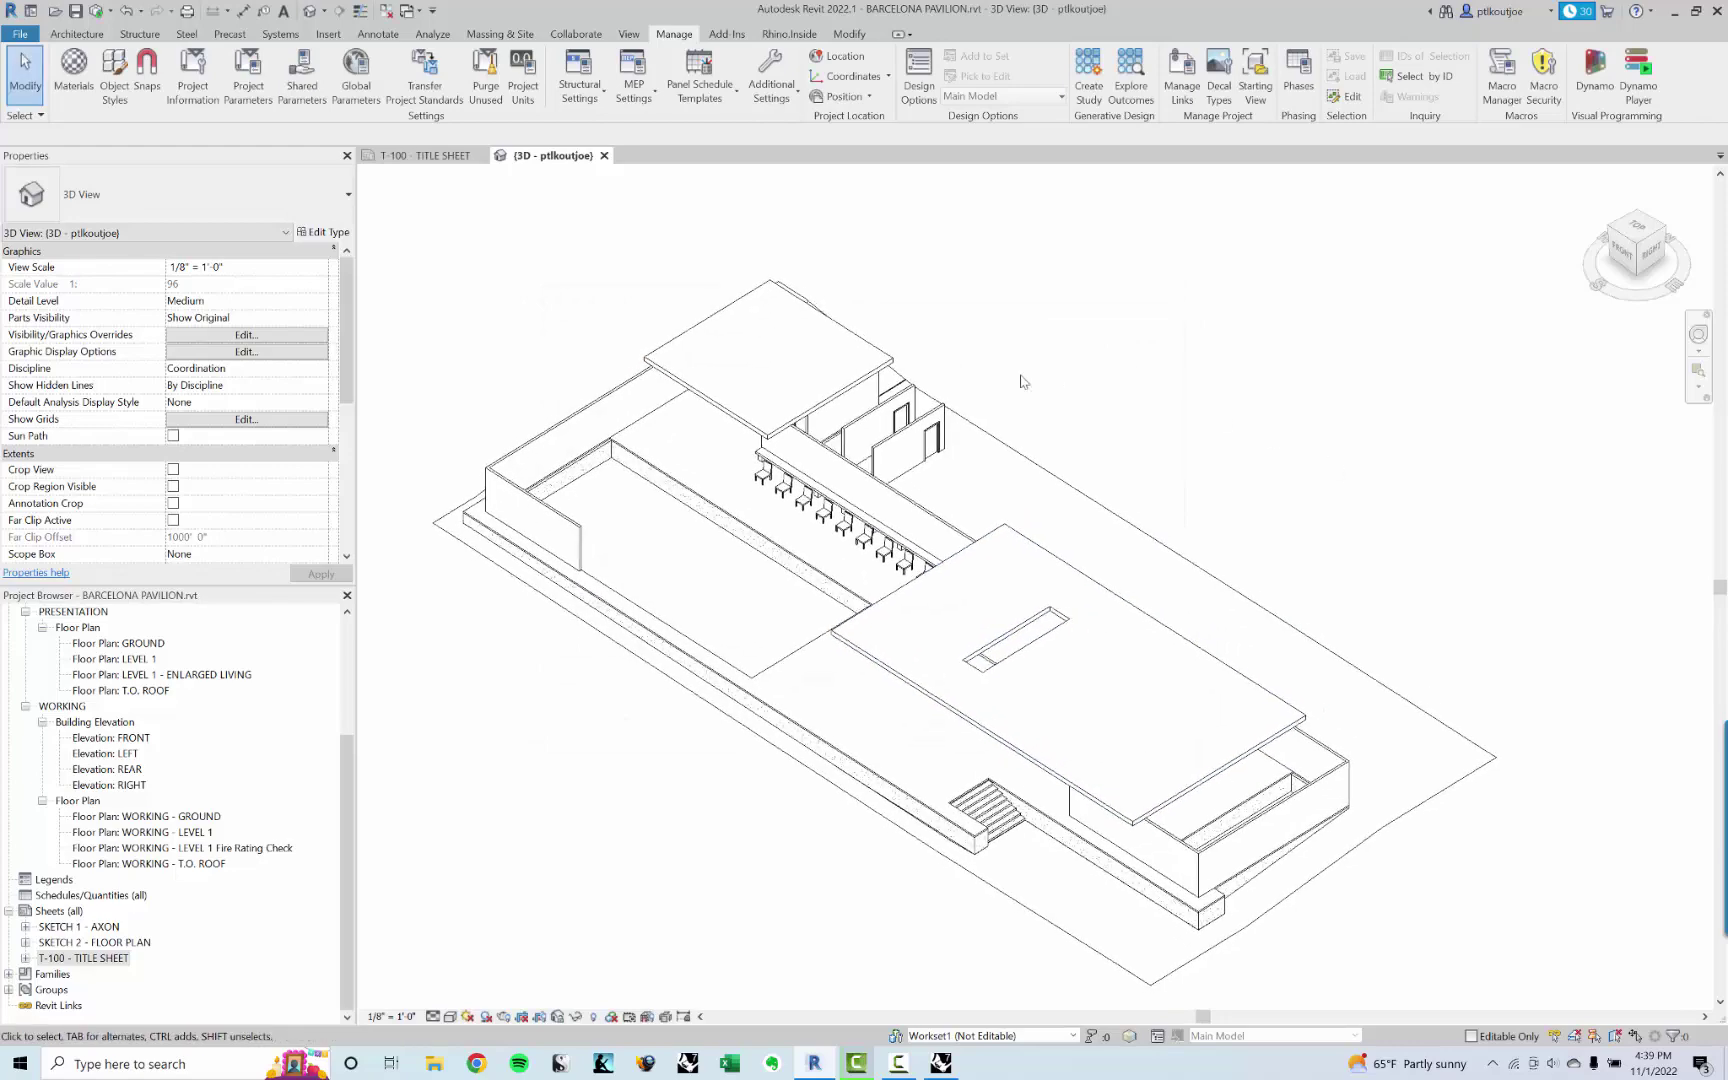
{"action": "left_click", "coordinate": [942, 1064]}
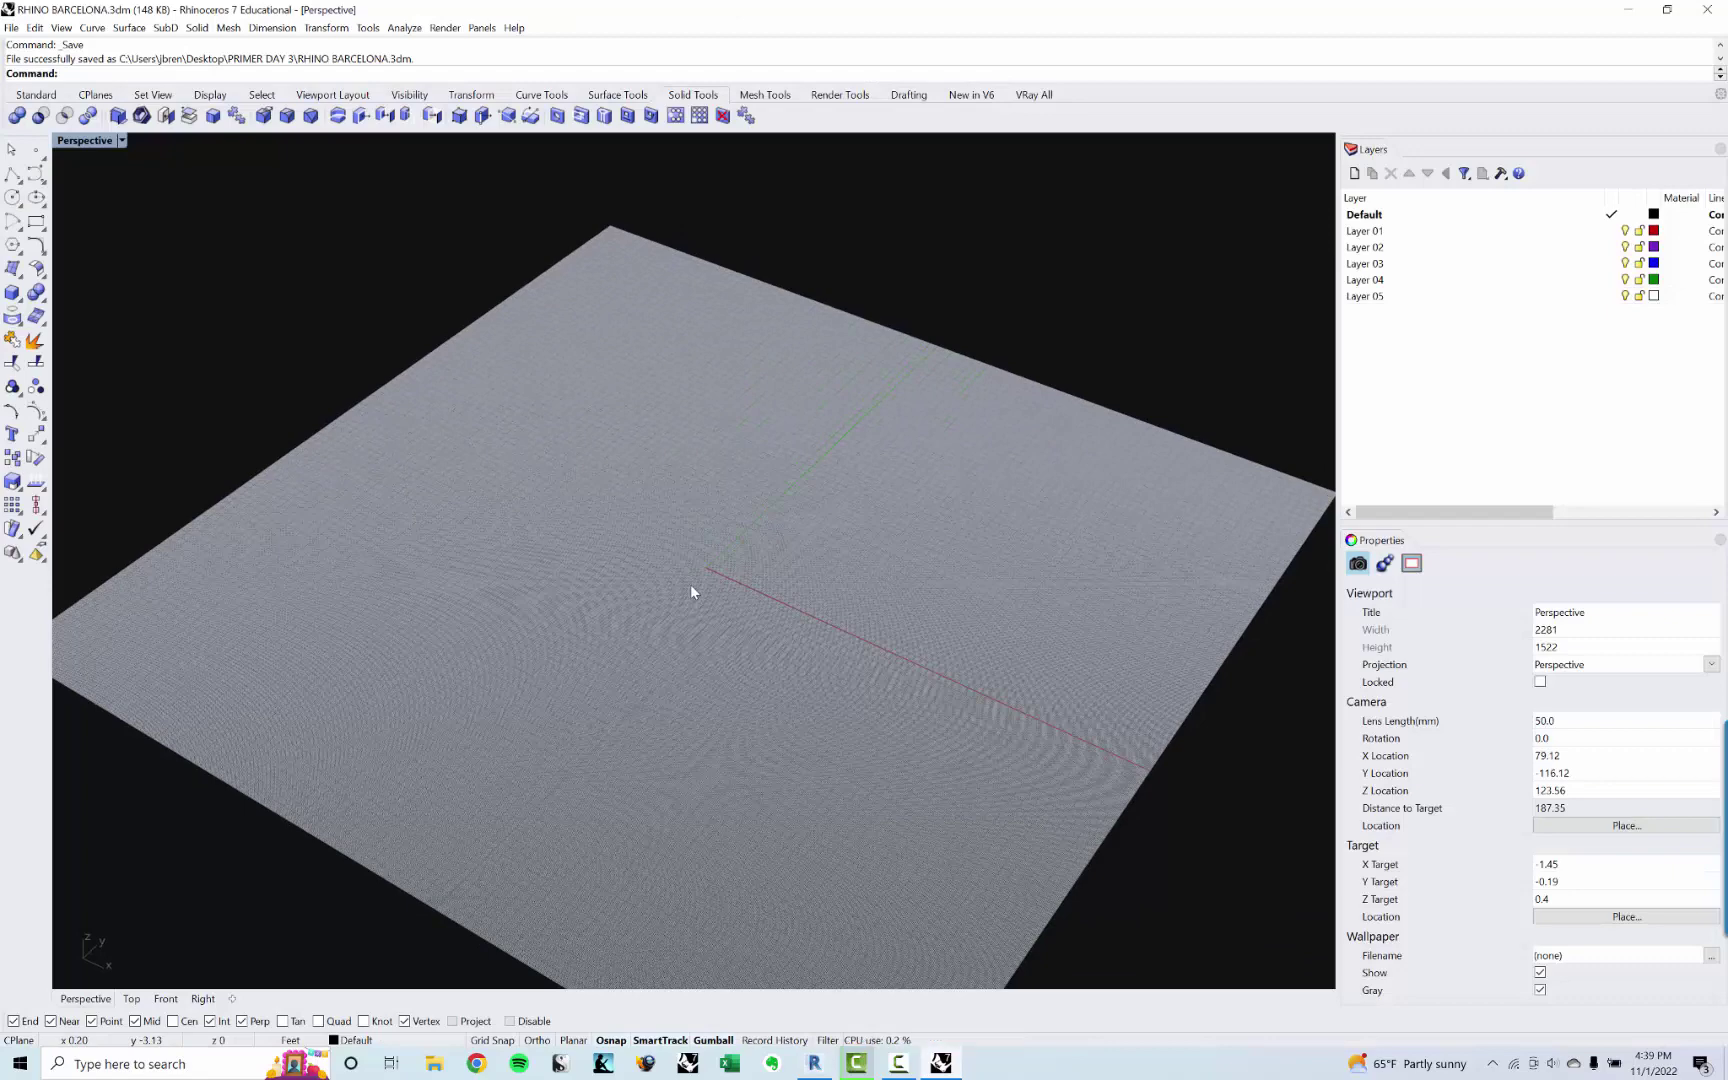
{"action": "type", "text": "INSERT"}
{"action": "key", "text": "Return"}
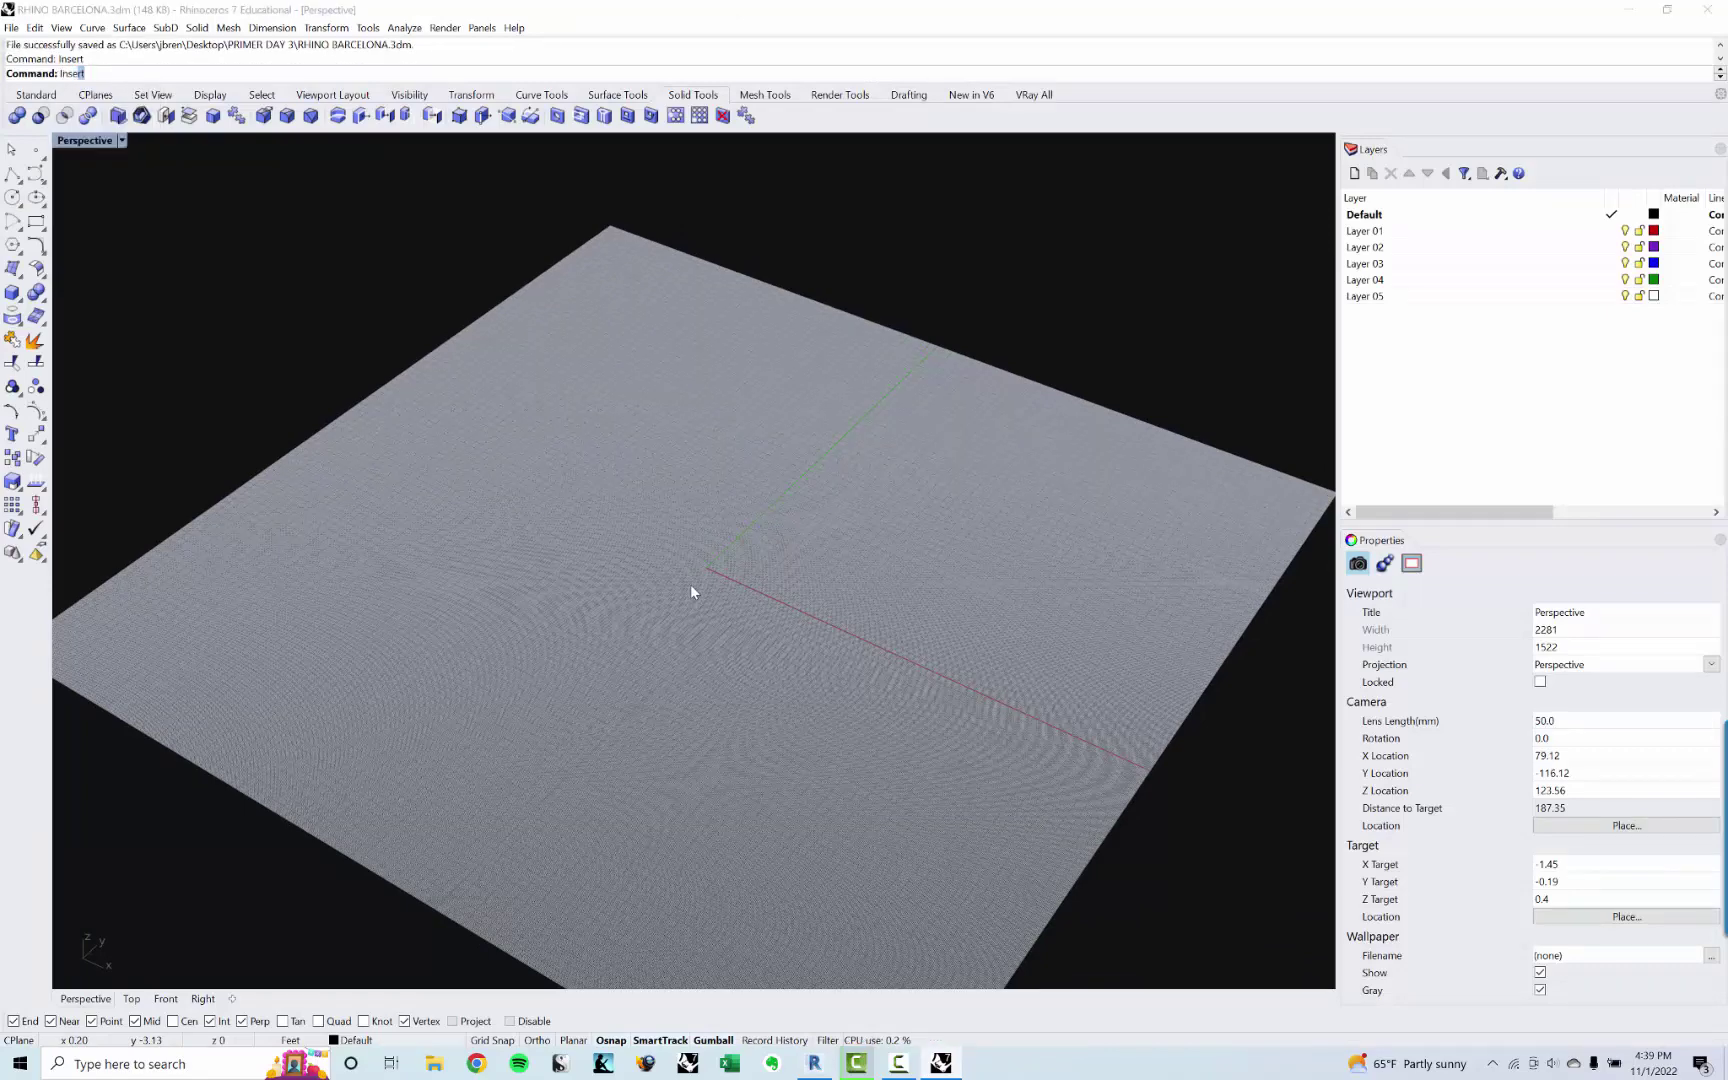
{"action": "key", "text": "Escape"}
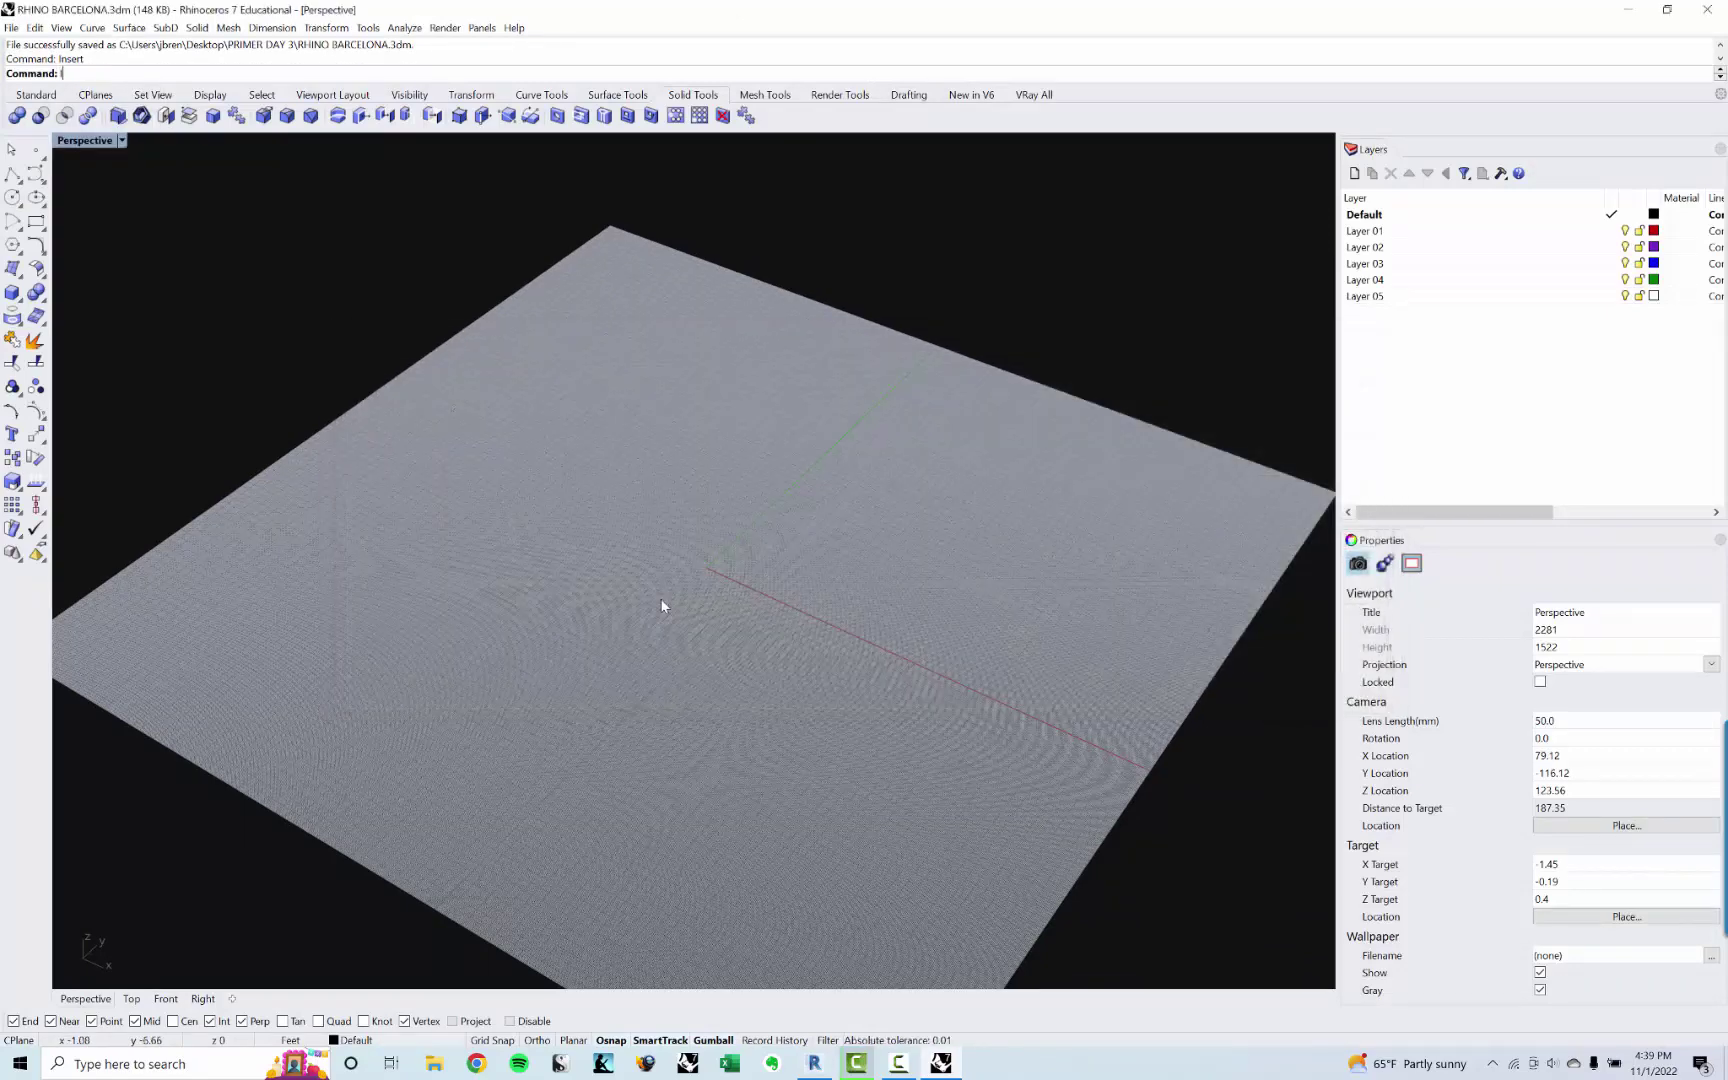
Step: Import BARCELONA PAVILION - REVIT EXPORT.dwg from the PRIMER DAY 3 folder on the desktop into the Rhino model
{"action": "type", "text": "import"}
{"action": "key", "text": "Return"}
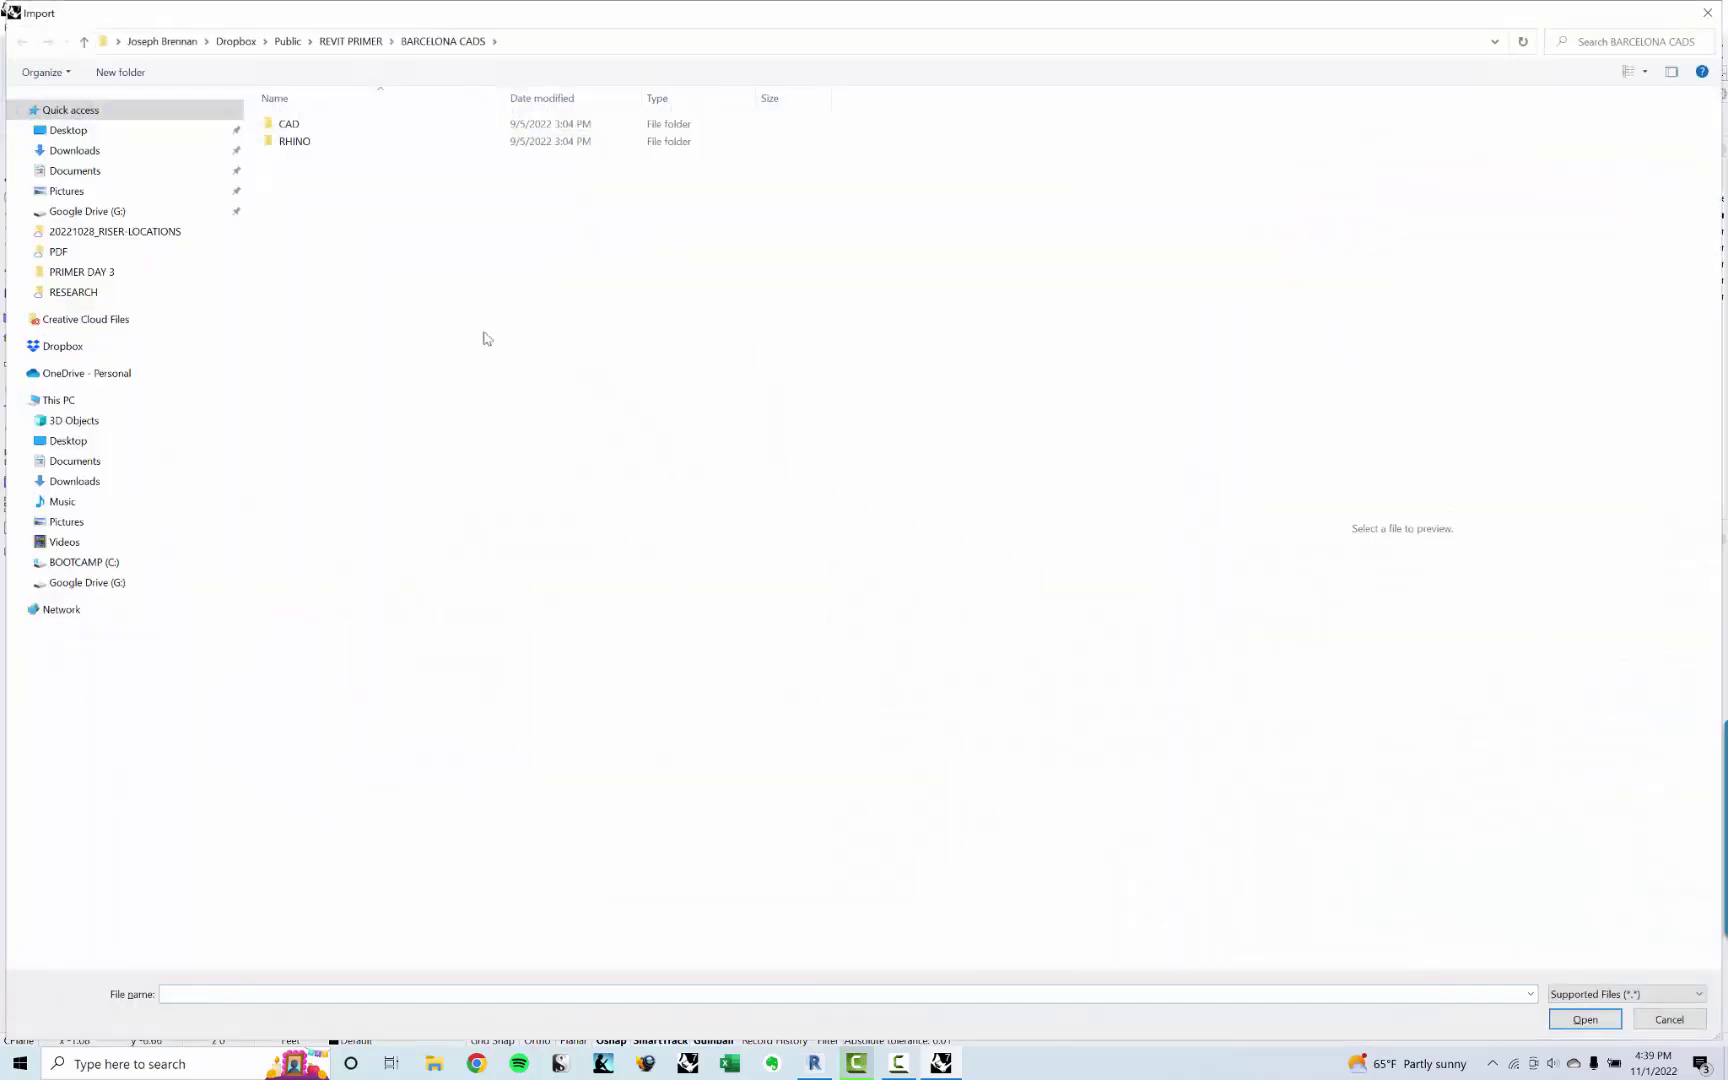
{"action": "left_click", "coordinate": [78, 133]}
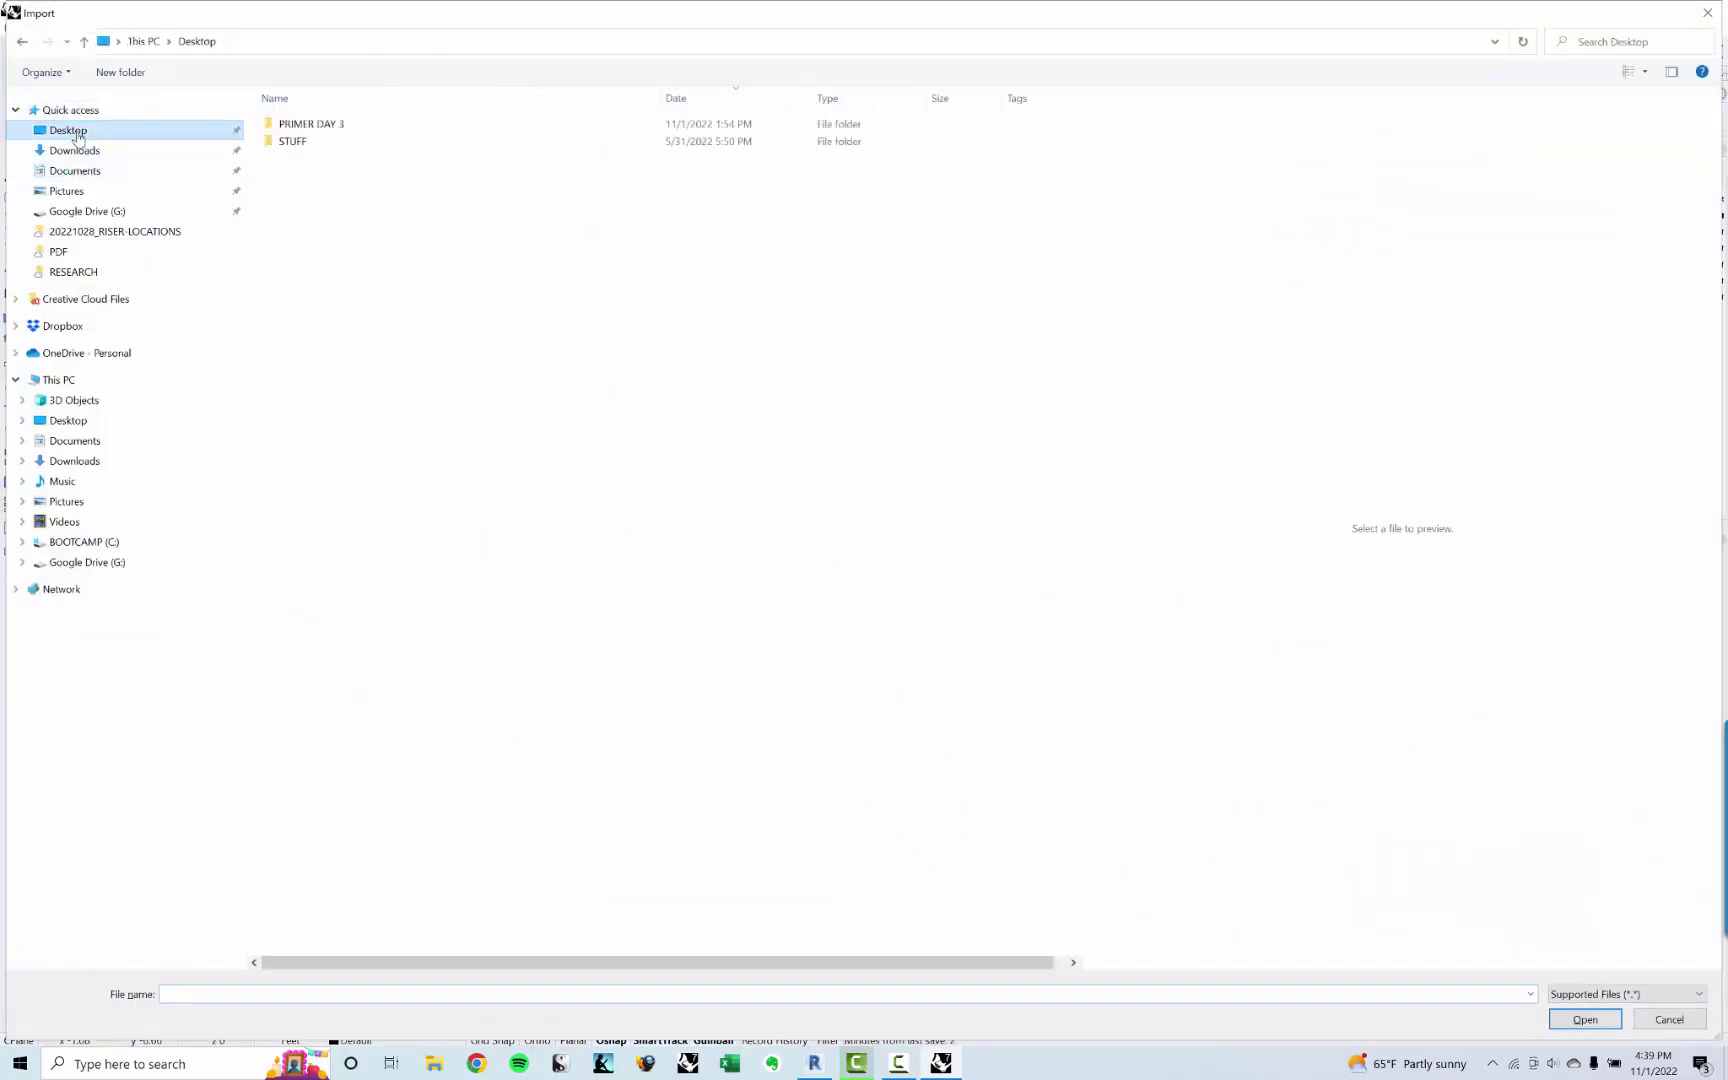
{"action": "double_click", "coordinate": [305, 125]}
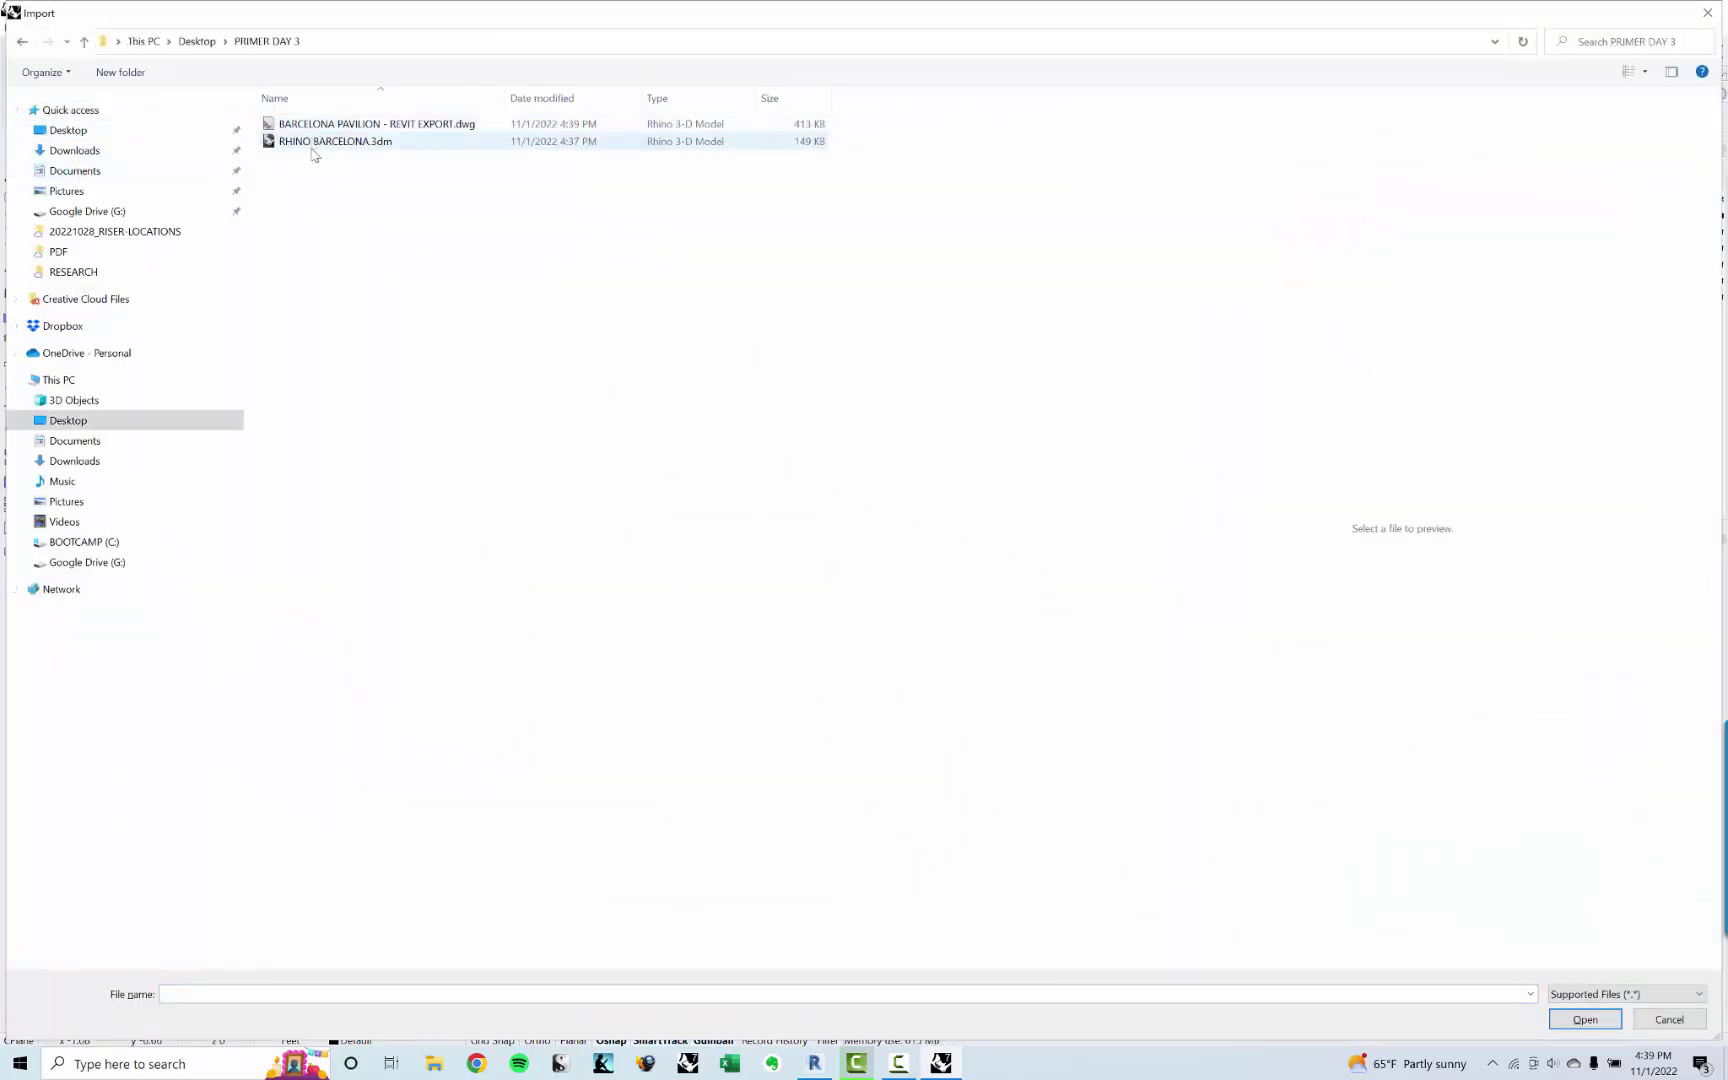
{"action": "left_click", "coordinate": [314, 145]}
{"action": "left_click", "coordinate": [320, 126]}
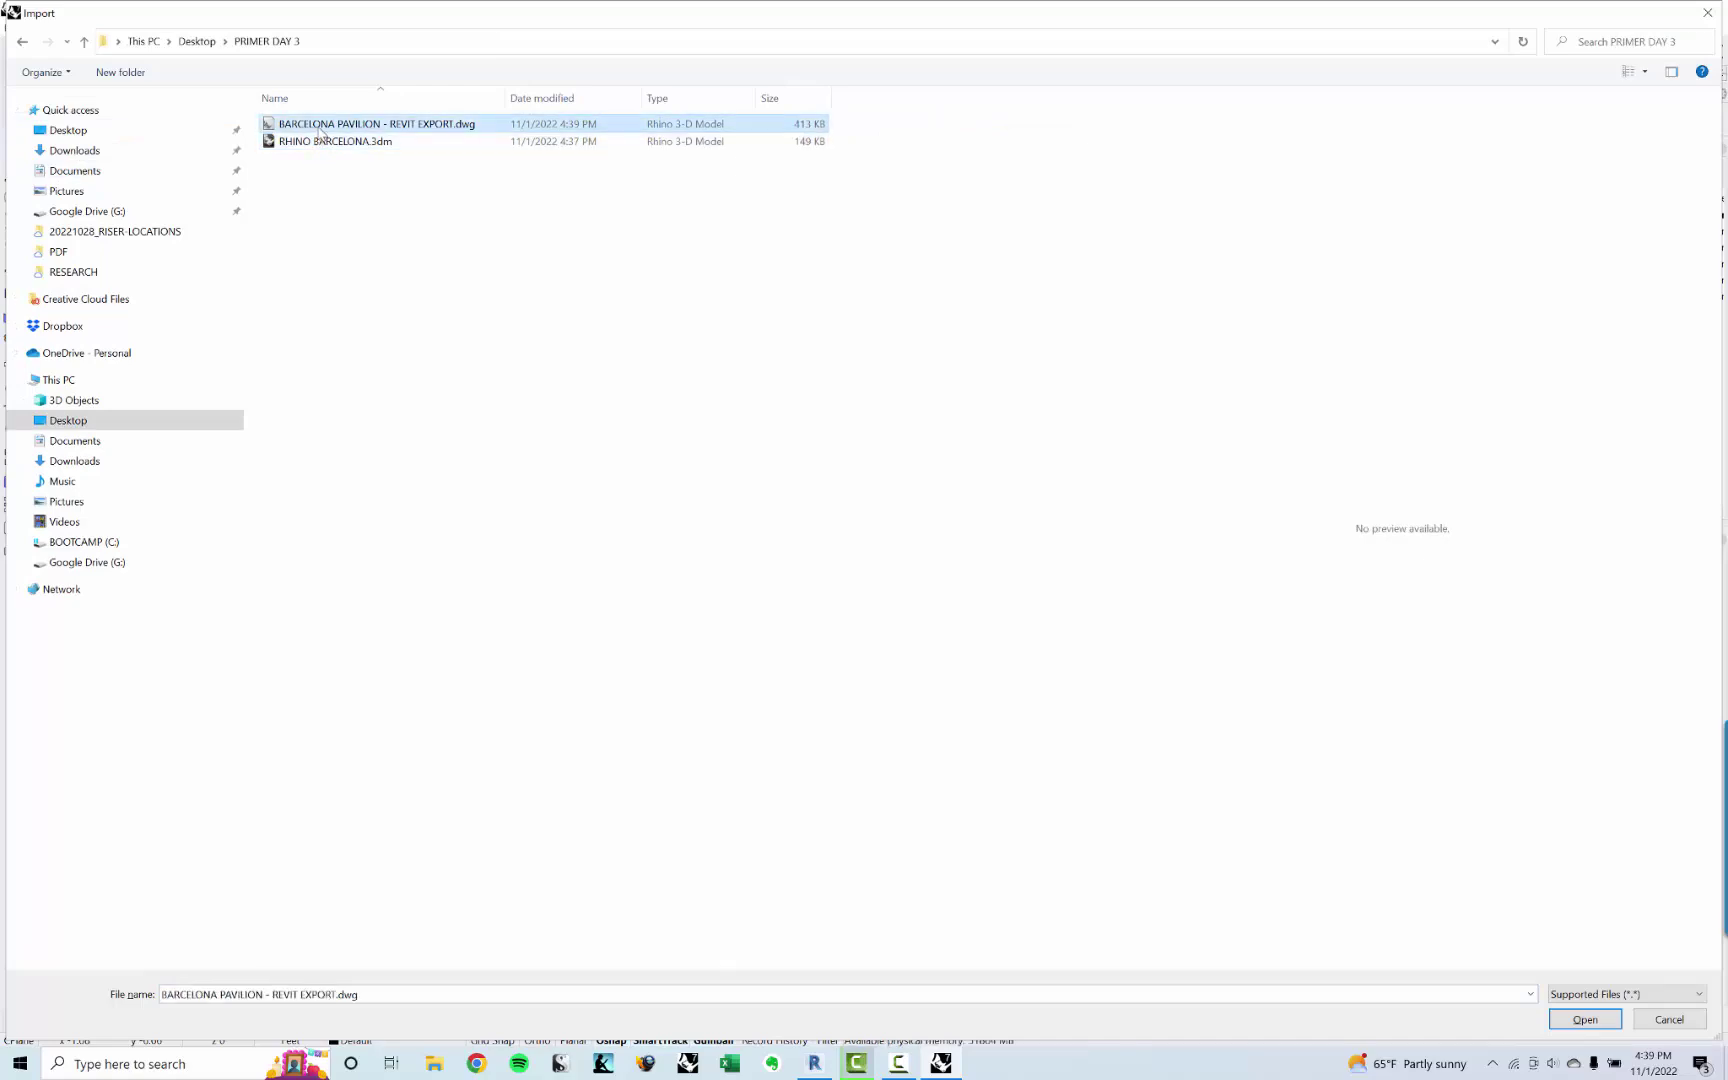
{"action": "left_click", "coordinate": [1577, 1022]}
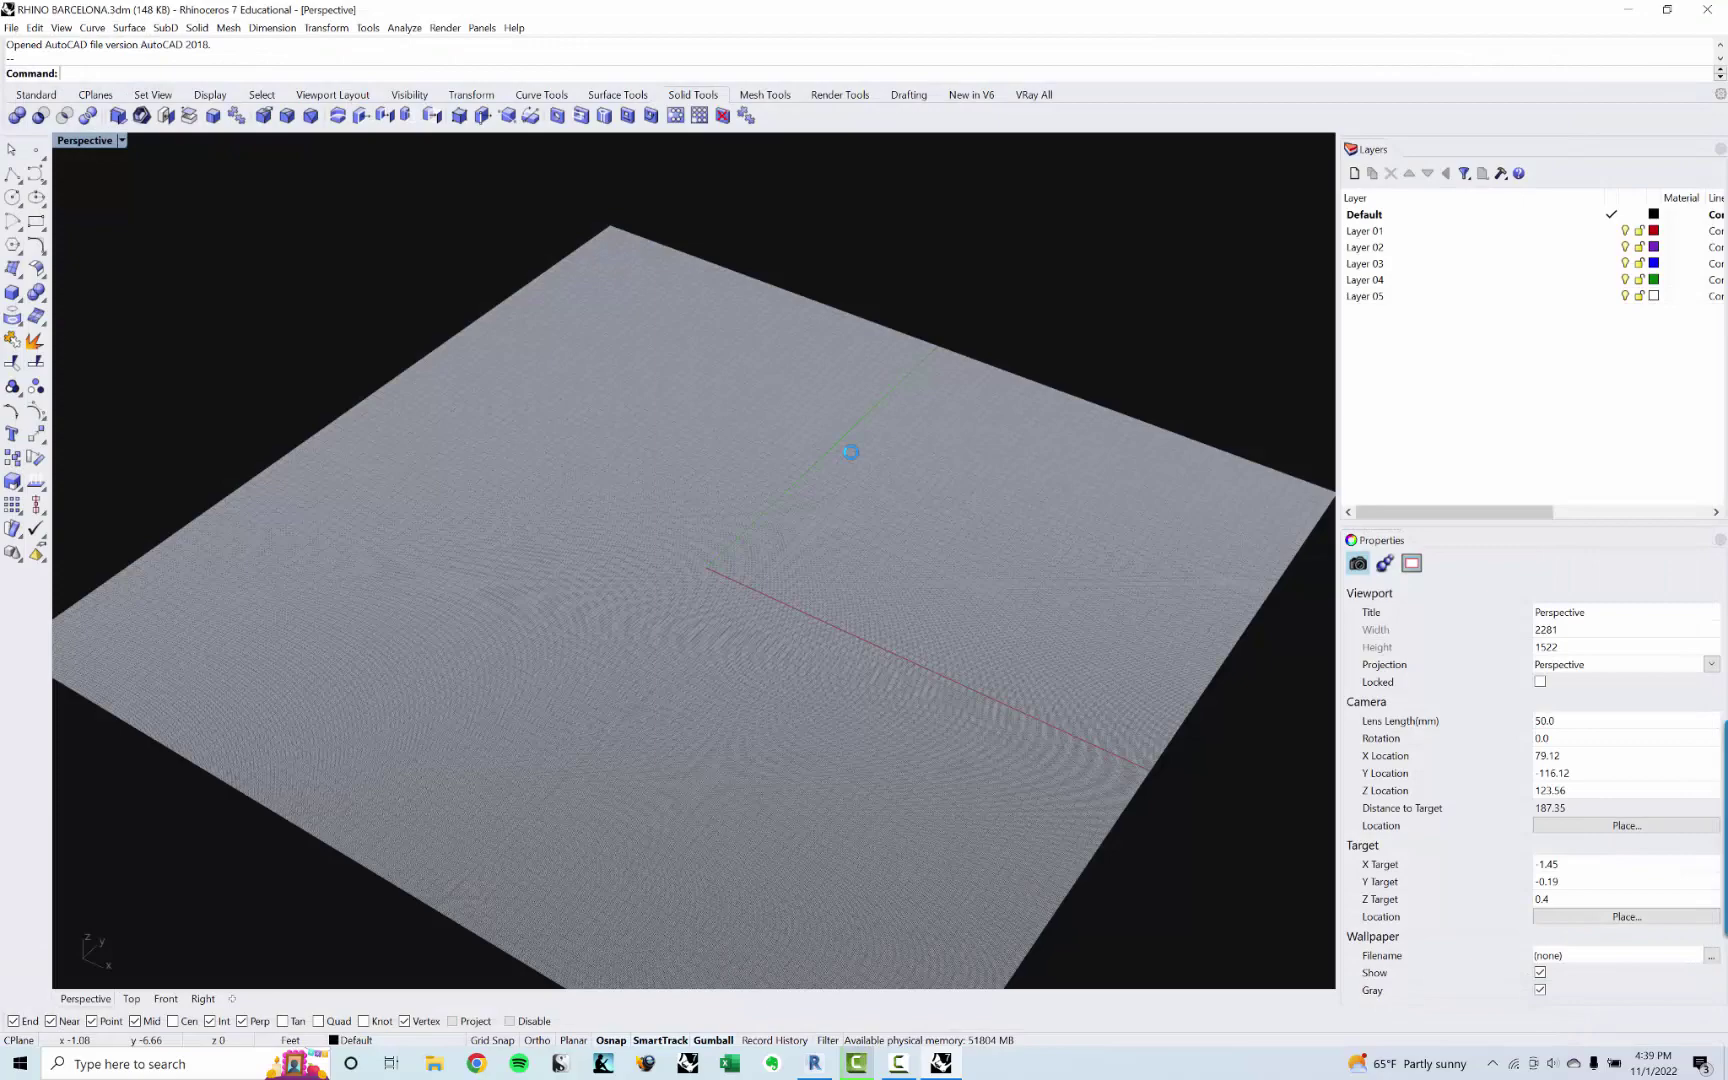
{"action": "scroll", "coordinate": [624, 411], "scroll_direction": "down", "scroll_amount": 3}
{"action": "key", "text": "Escape"}
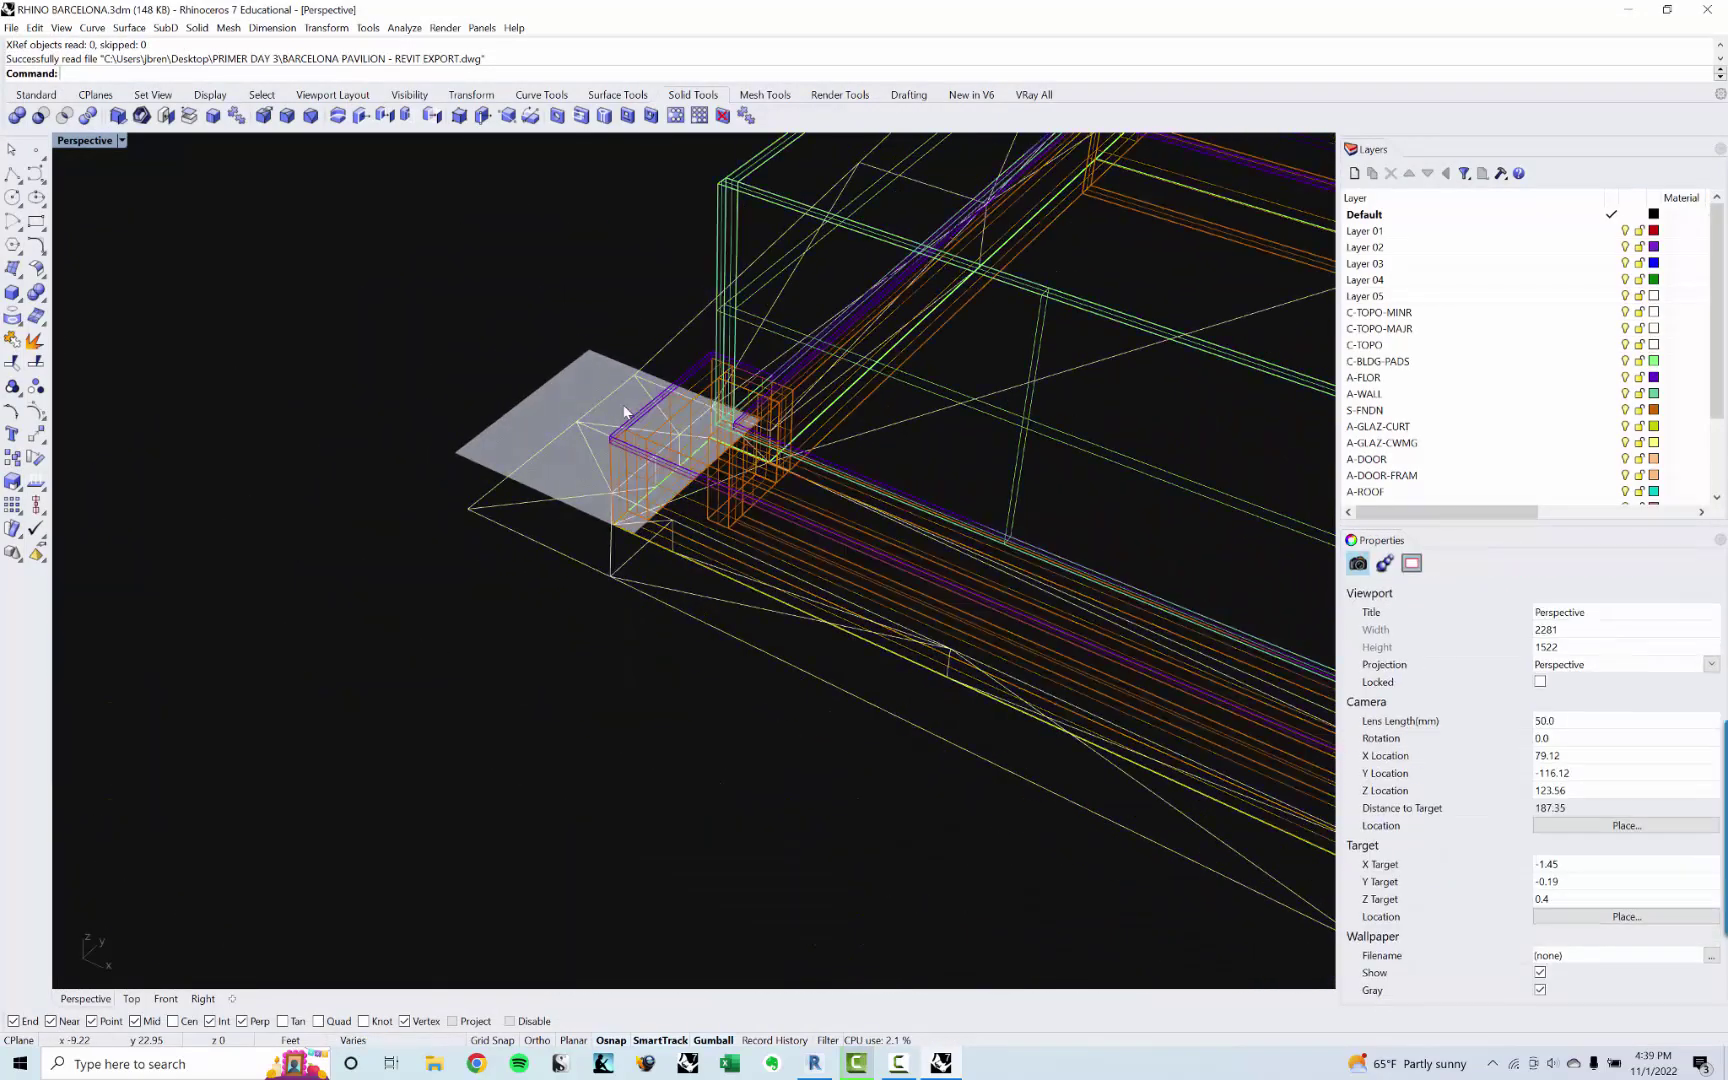
Step: Set the Perspective viewport to Shaded display mode, with the whole imported pavilion in view
{"action": "scroll", "coordinate": [745, 455], "scroll_direction": "down", "scroll_amount": 5}
{"action": "scroll", "coordinate": [787, 452], "scroll_direction": "up", "scroll_amount": 3}
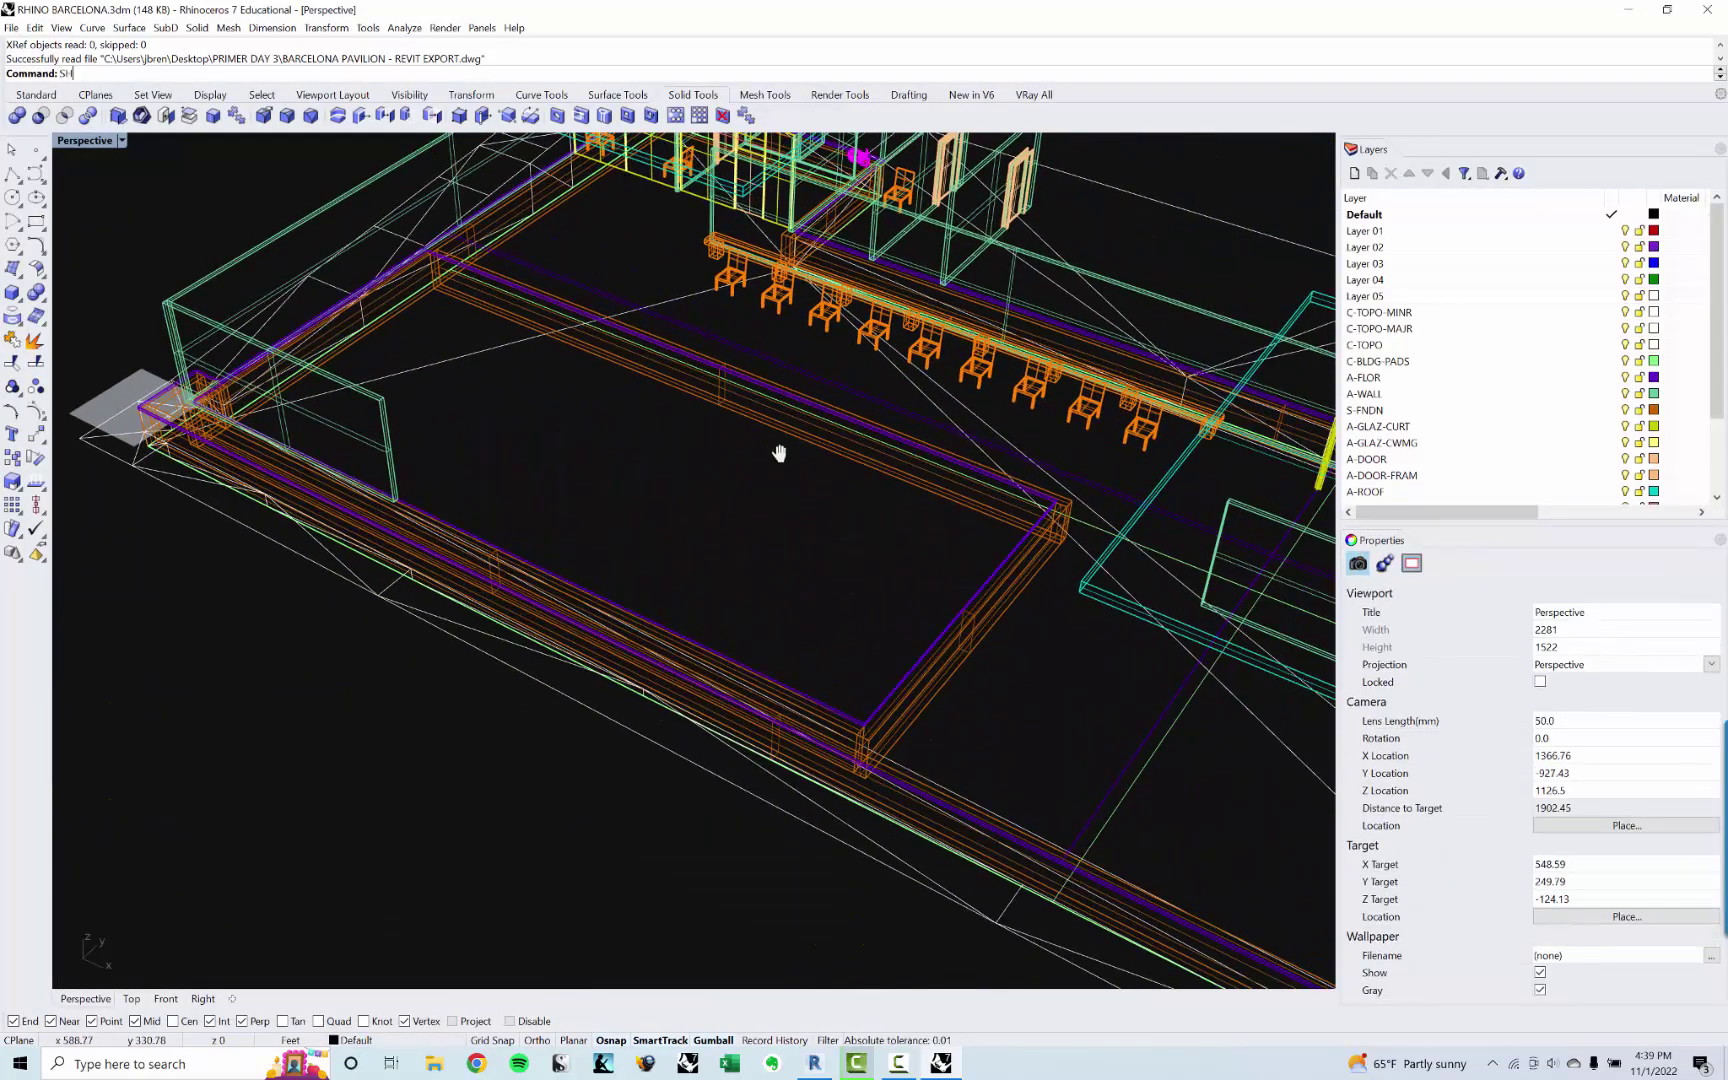
{"action": "type", "text": "SH"}
{"action": "key", "text": "Return"}
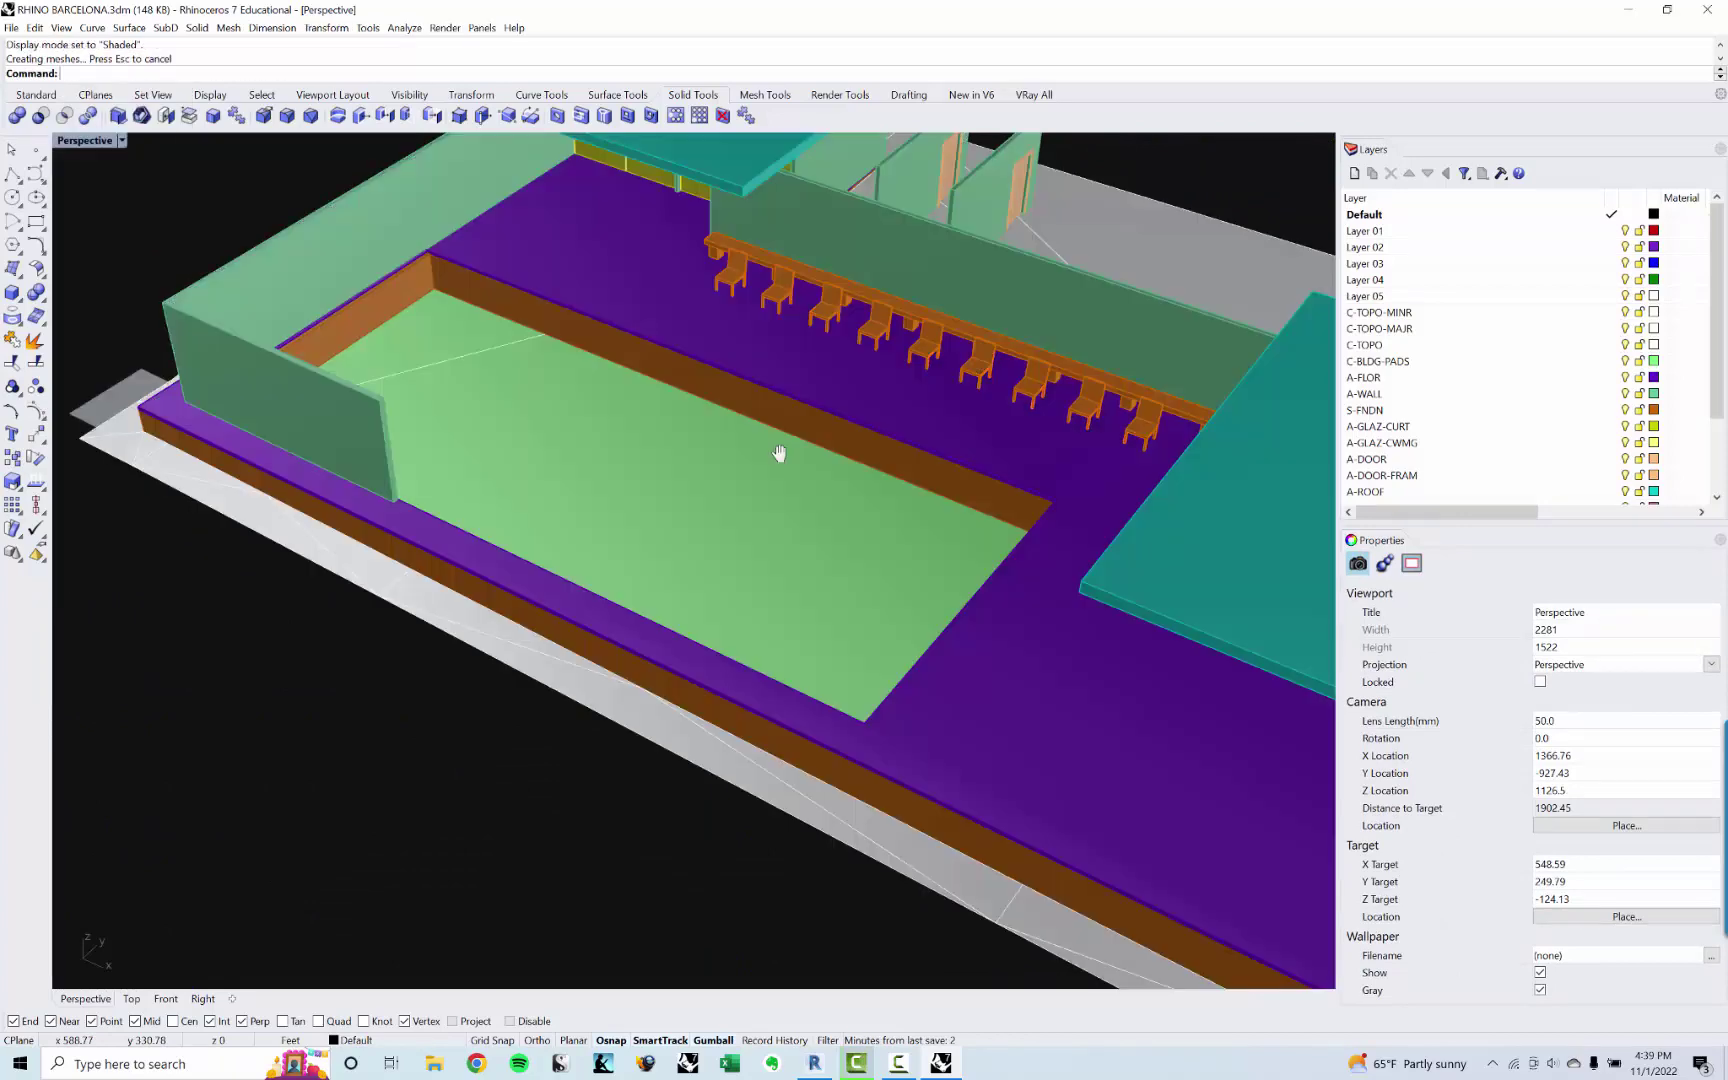
{"action": "scroll", "coordinate": [765, 450], "scroll_direction": "down", "scroll_amount": 4}
{"action": "left_click", "coordinate": [765, 455]}
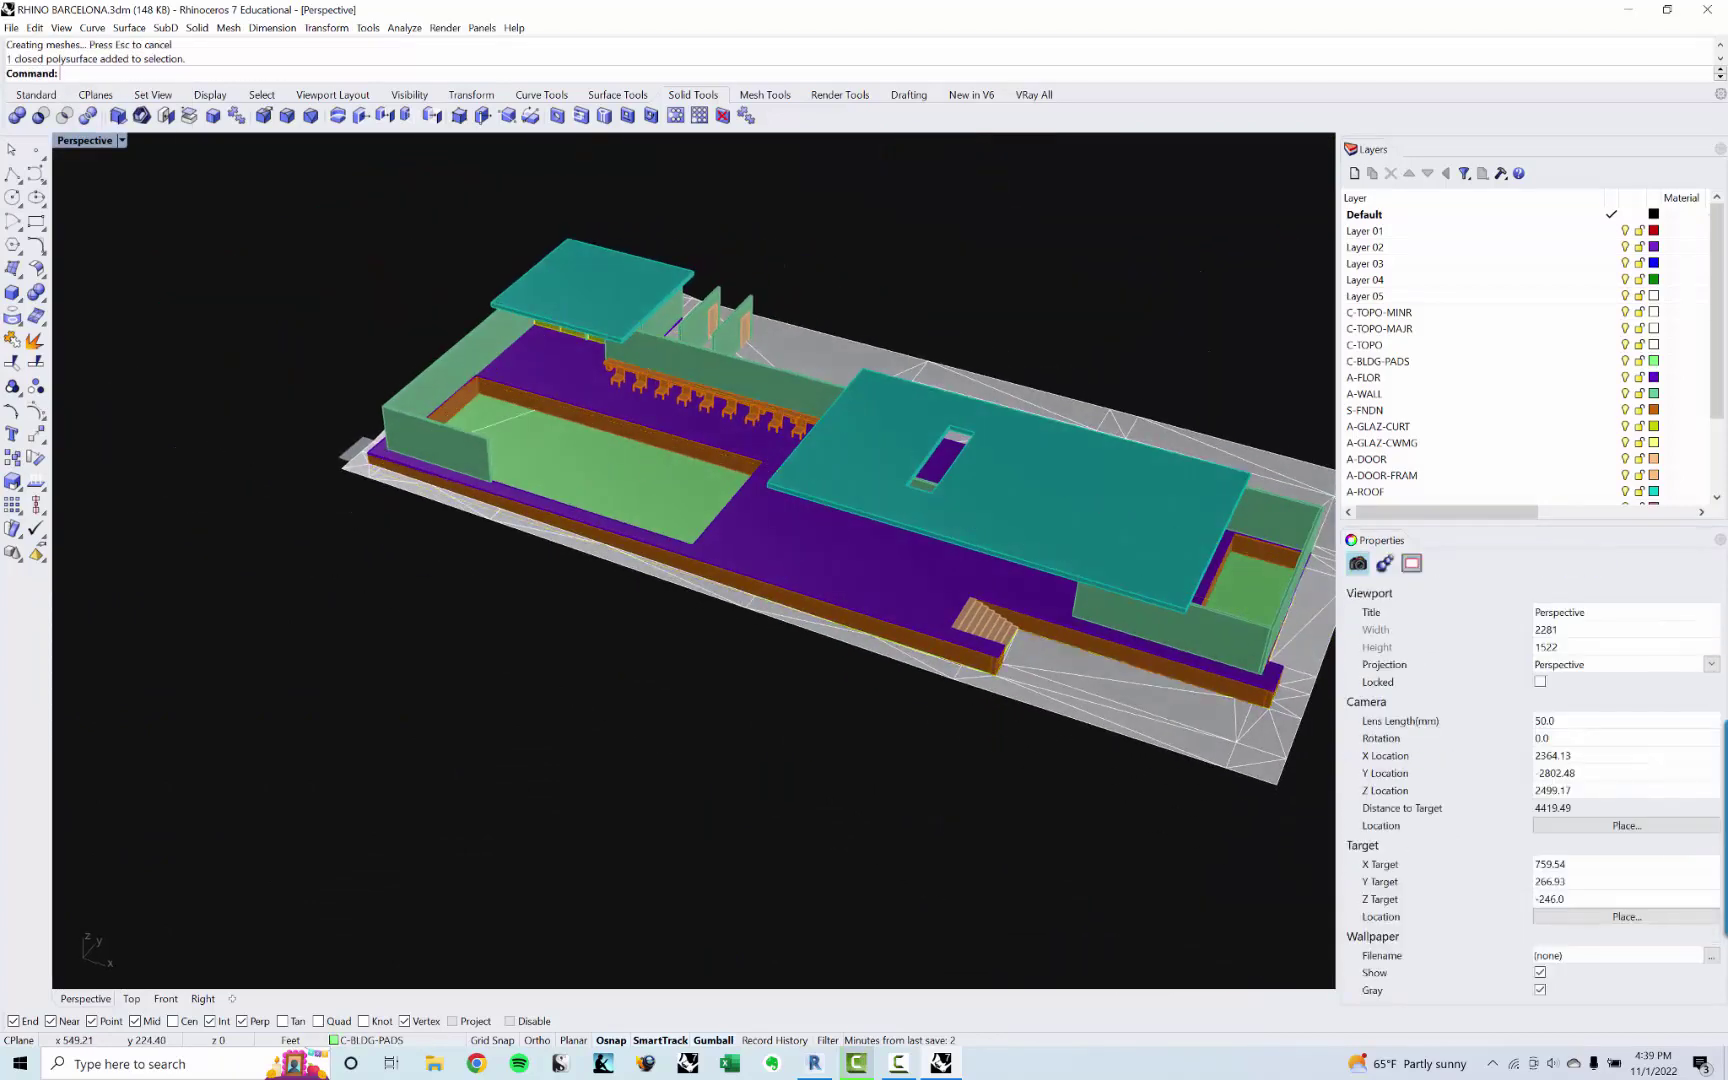
{"action": "left_click", "coordinate": [122, 141]}
{"action": "left_click", "coordinate": [516, 747]}
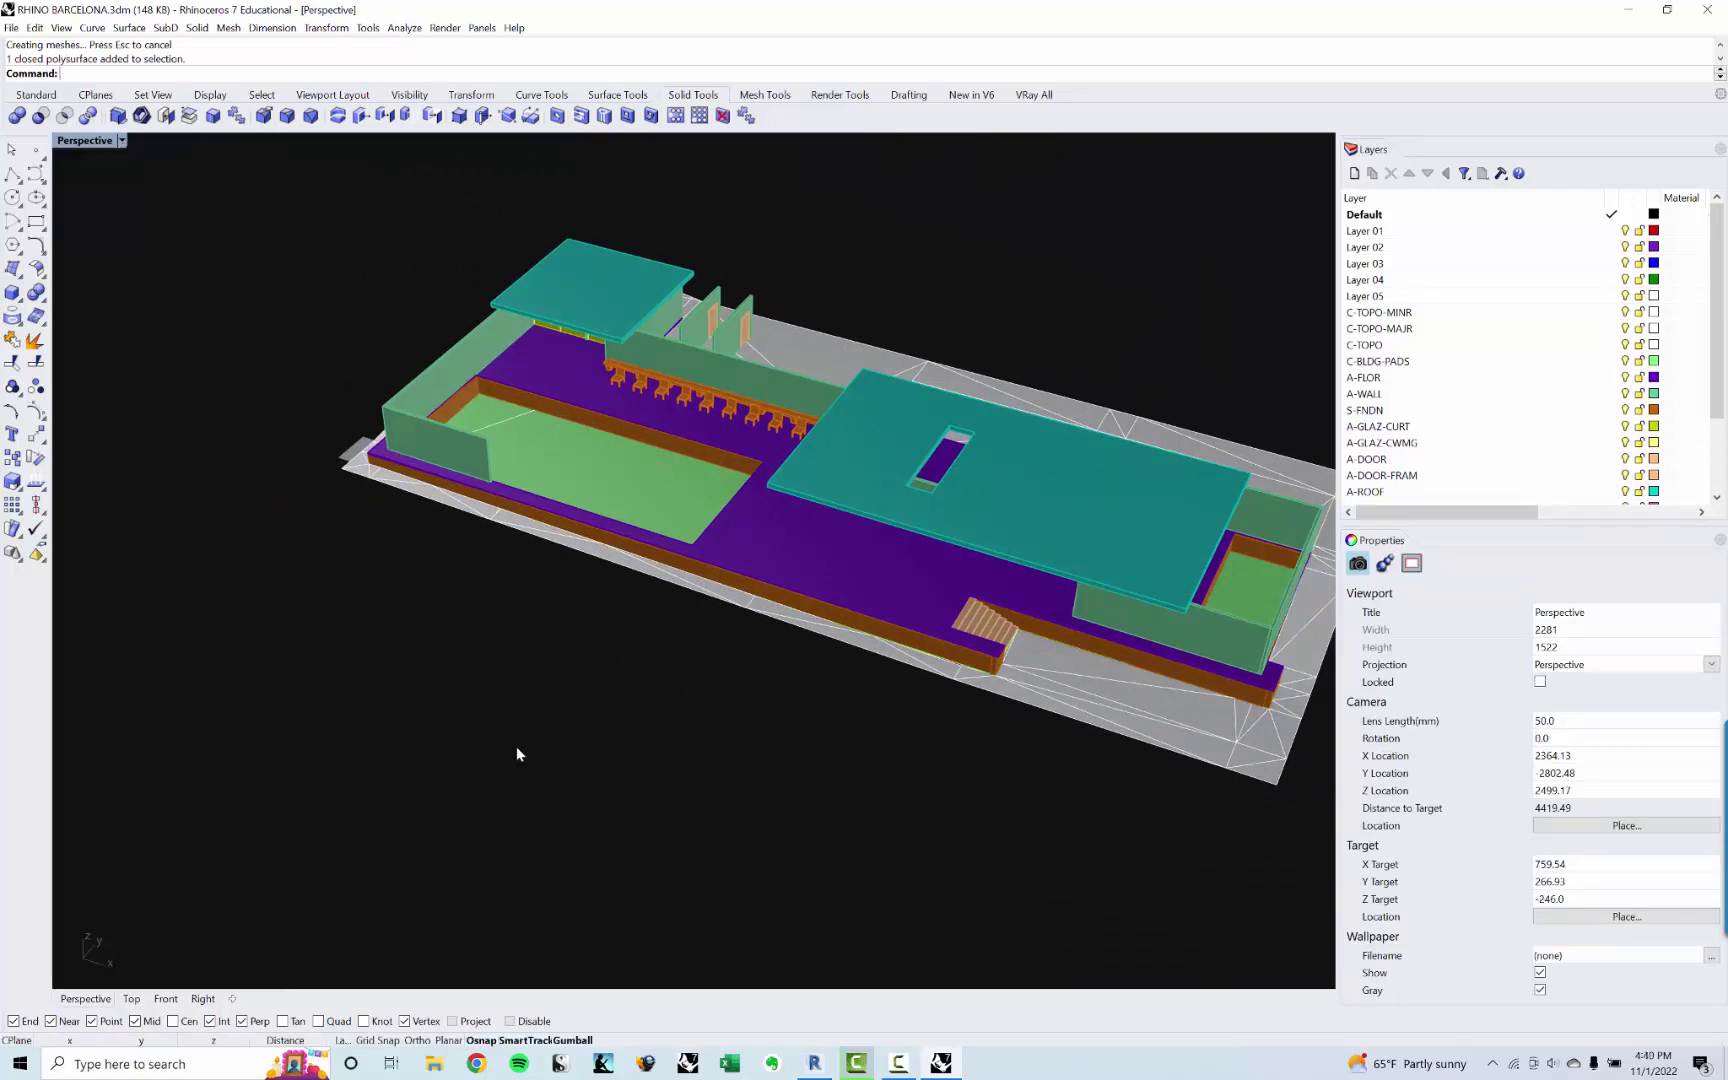
{"action": "right_click", "coordinate": [870, 1066]}
{"action": "left_click", "coordinate": [948, 958]}
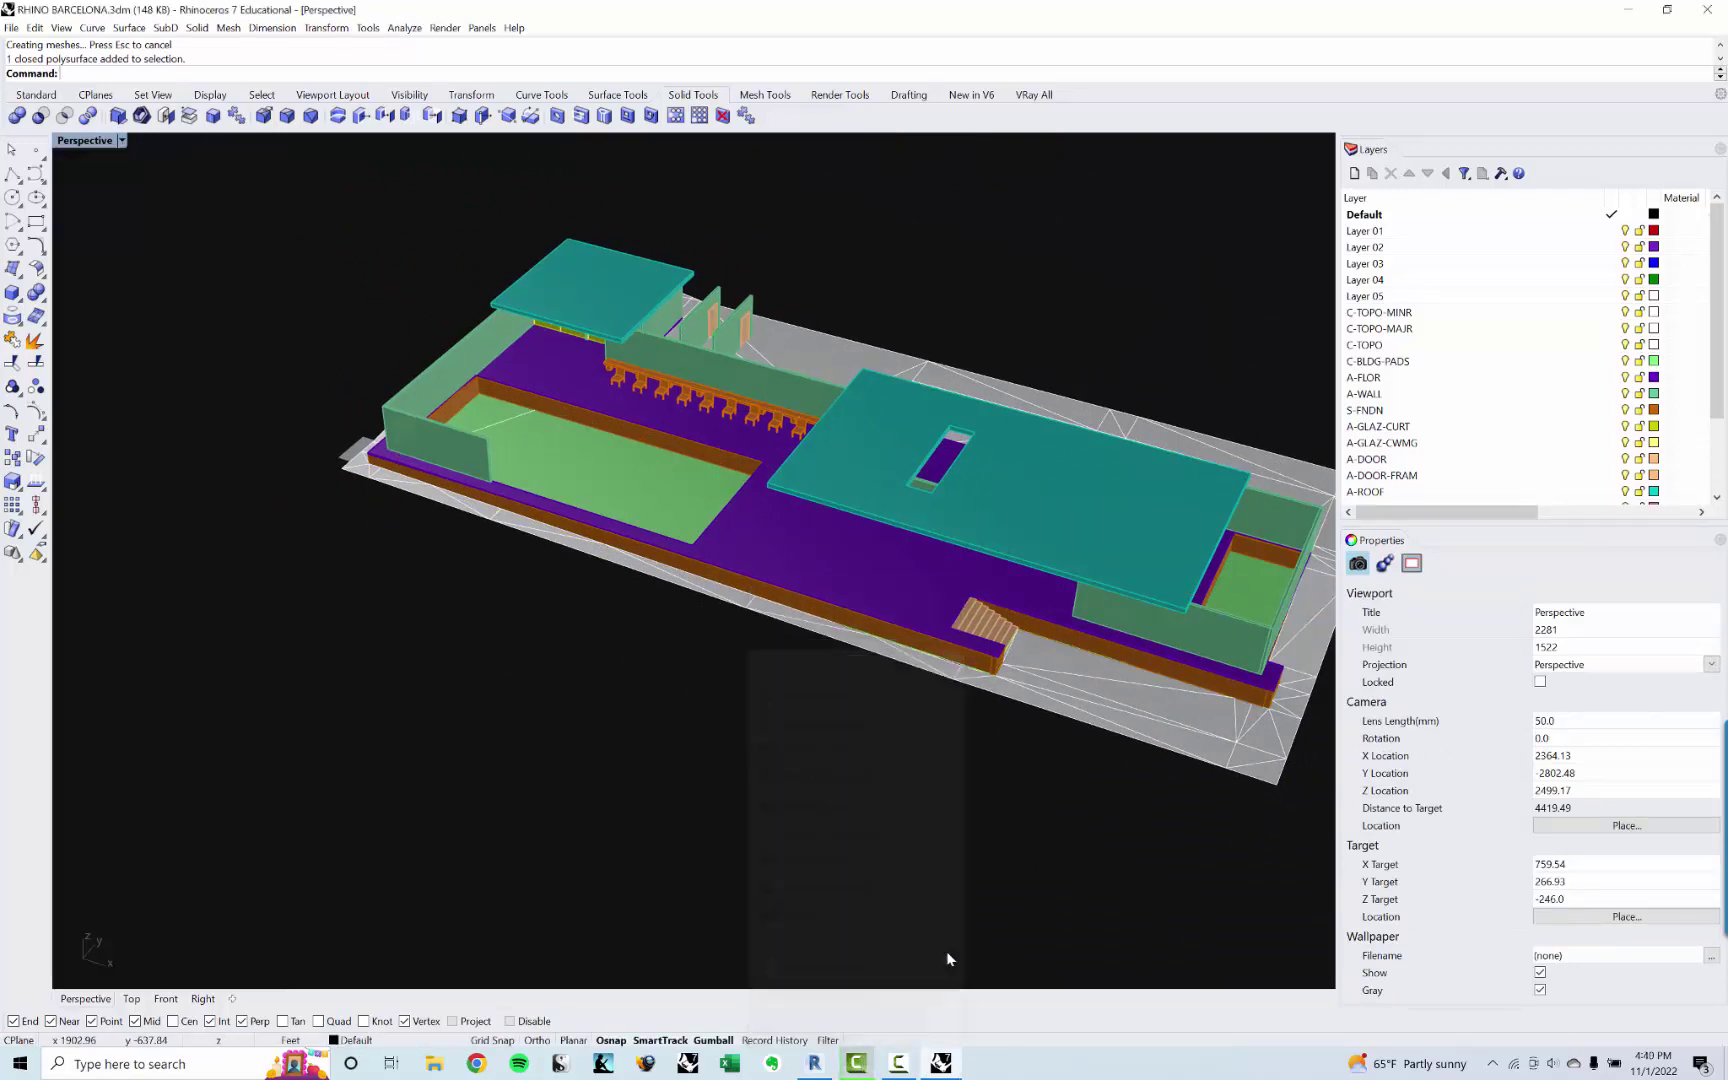
{"action": "right_click", "coordinate": [898, 1062]}
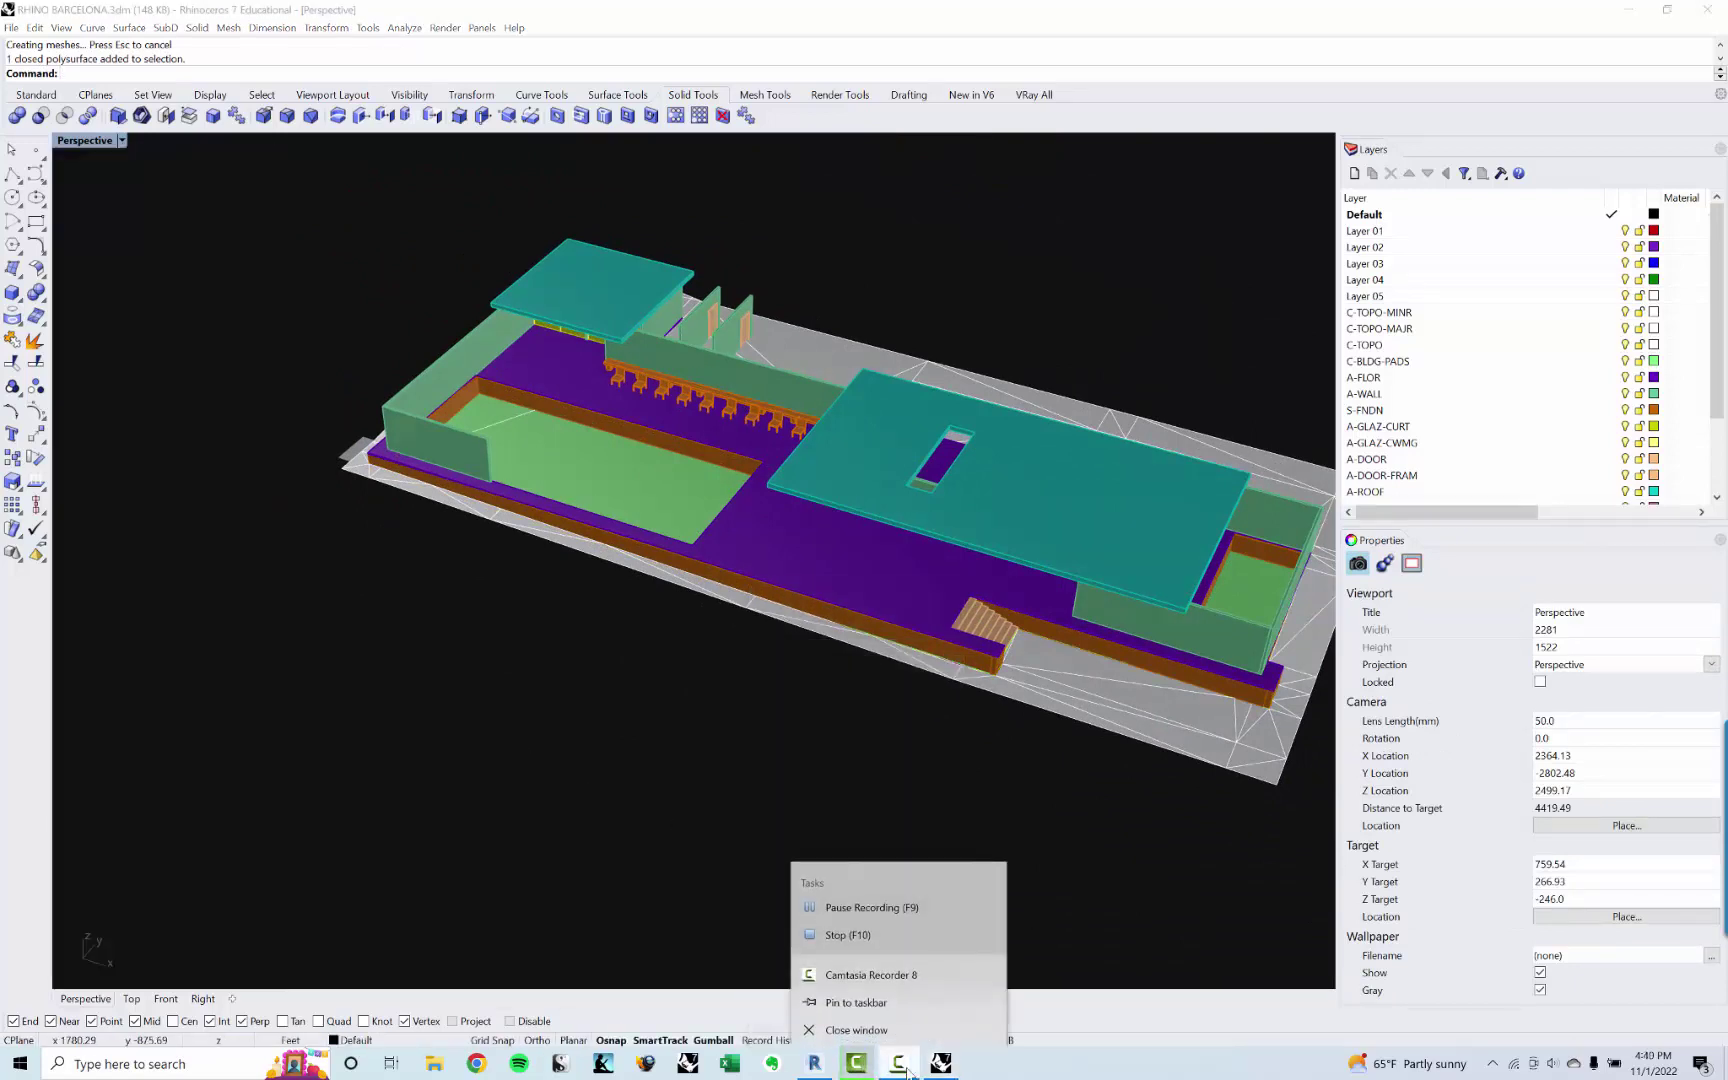
{"action": "left_click", "coordinate": [873, 905]}
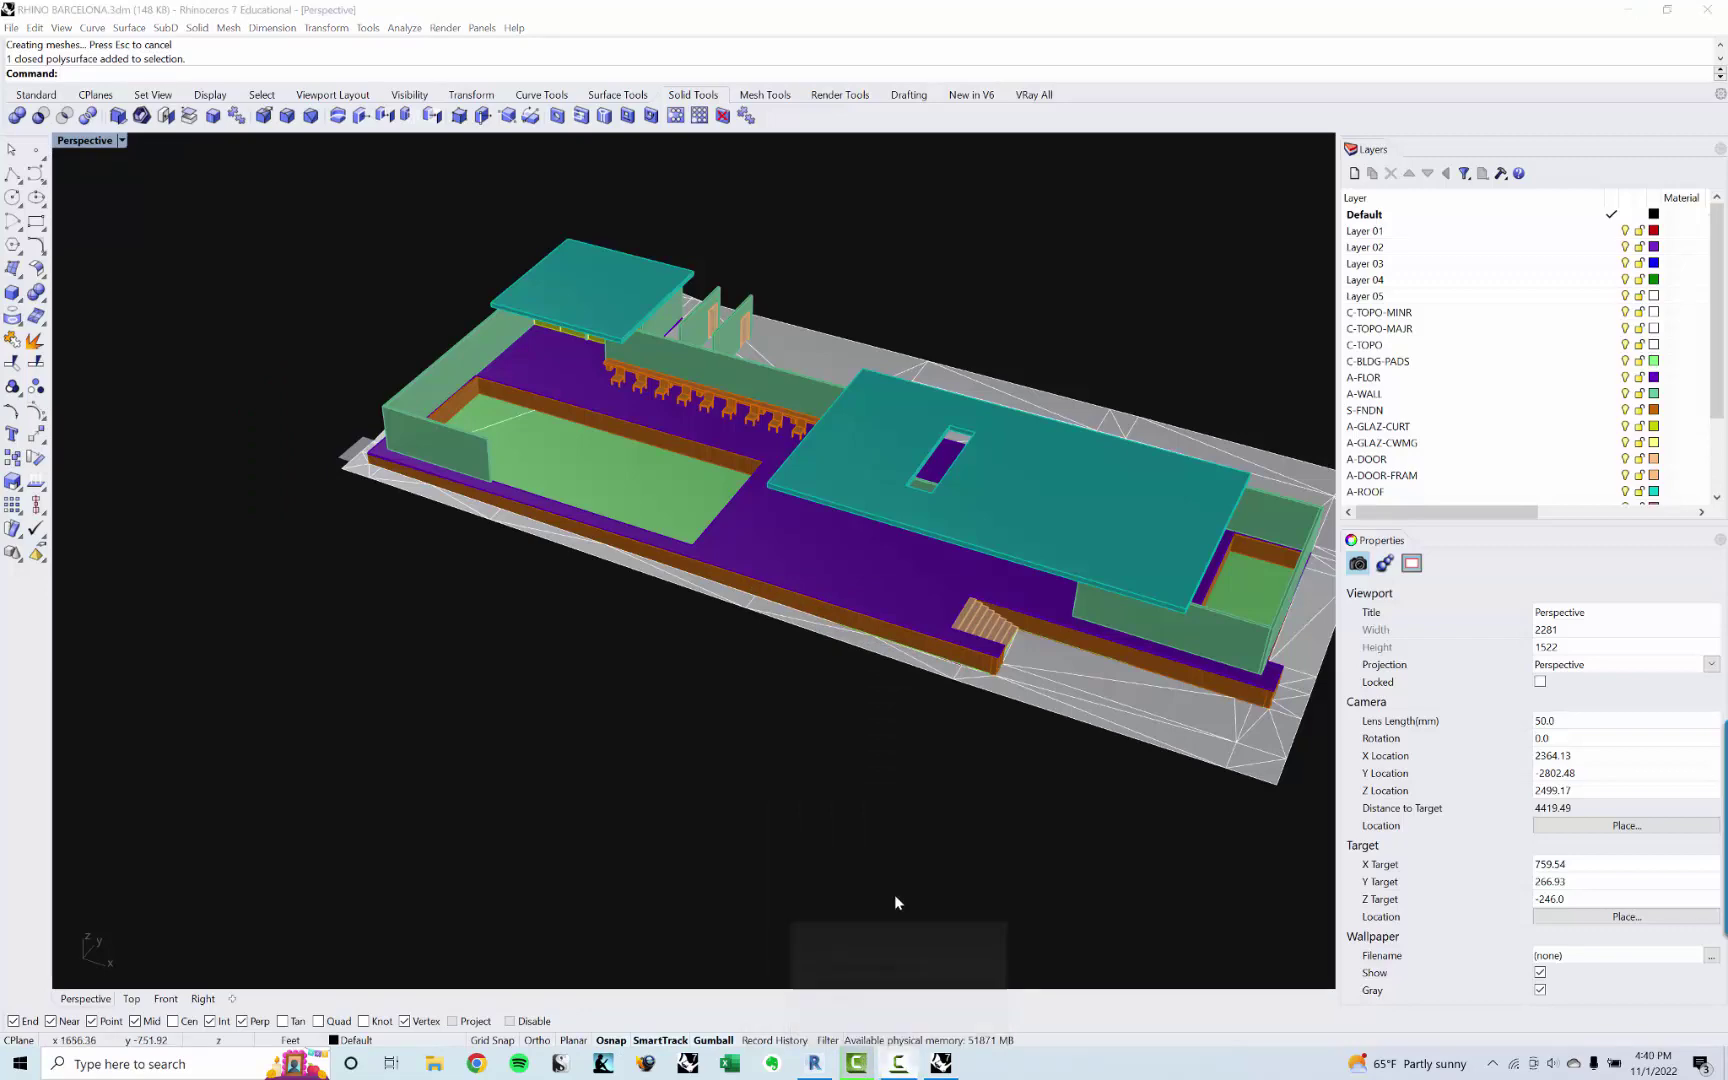
Step: Inspect the object type and layer of the large roof, the site topography and the floor slab
{"action": "left_click", "coordinate": [886, 441]}
{"action": "key", "text": "Escape"}
{"action": "scroll", "coordinate": [853, 571], "scroll_direction": "up", "scroll_amount": 5}
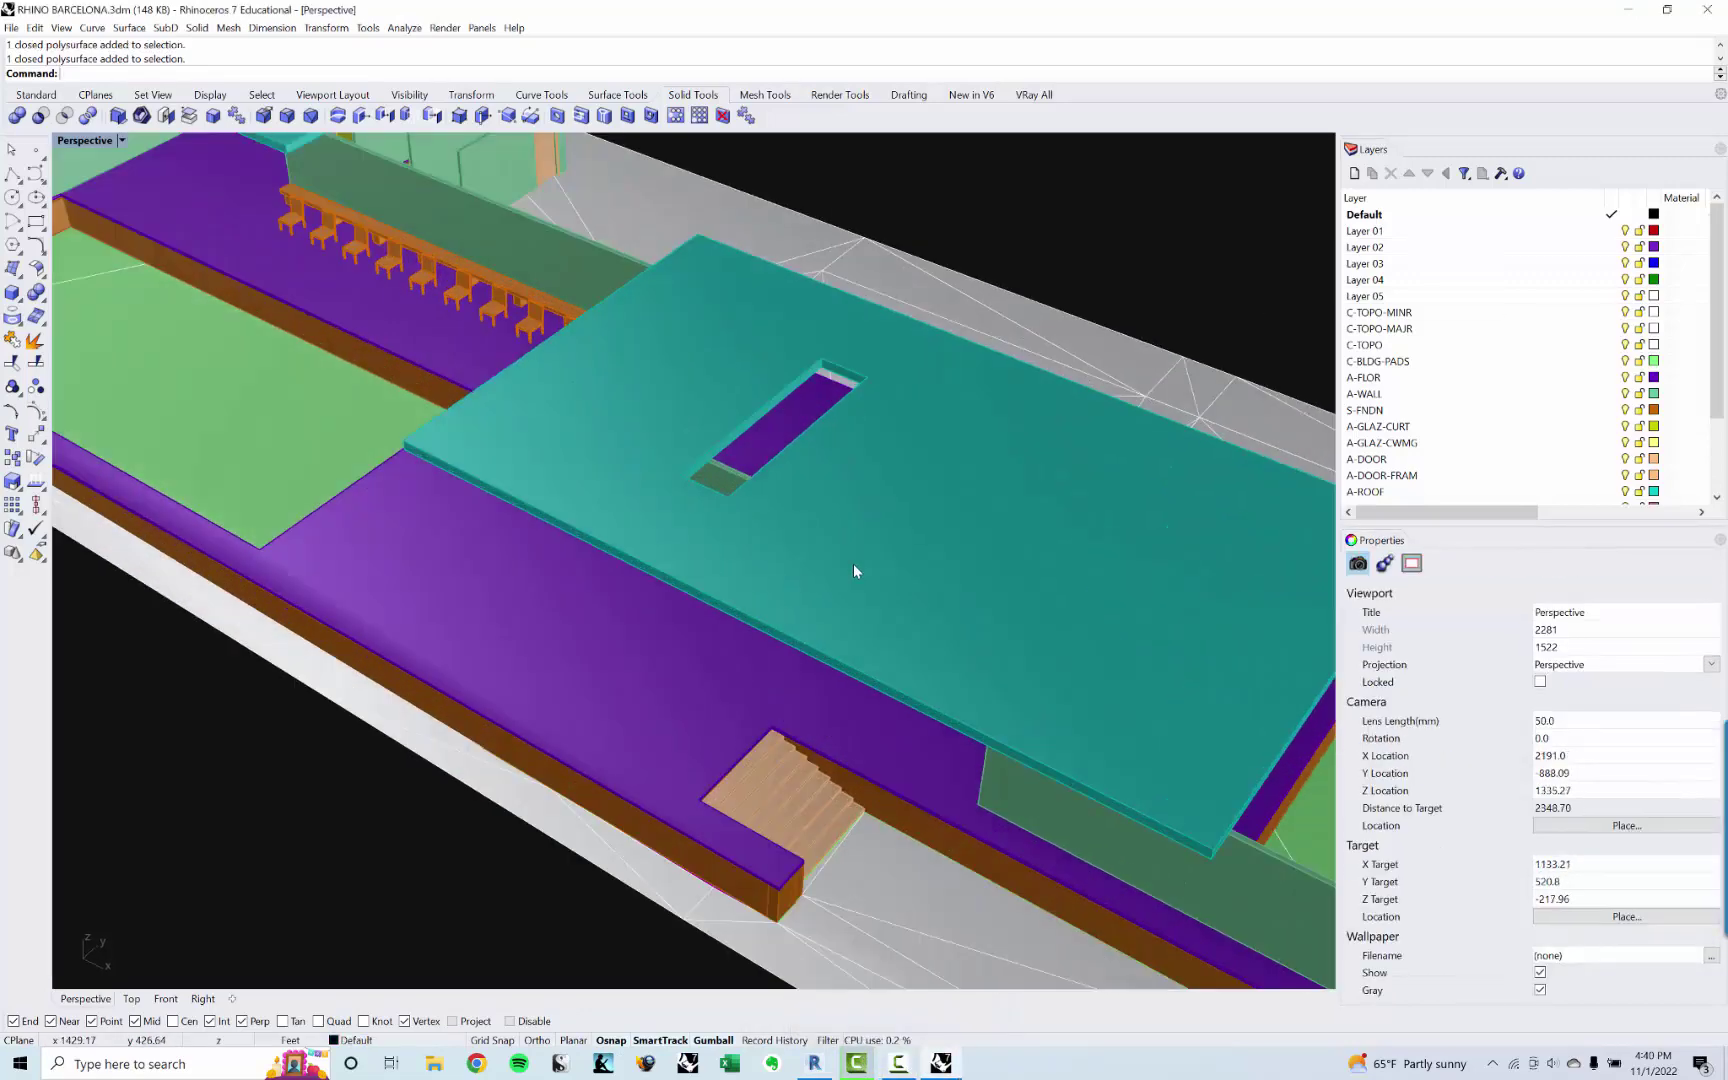
{"action": "left_click", "coordinate": [878, 557]}
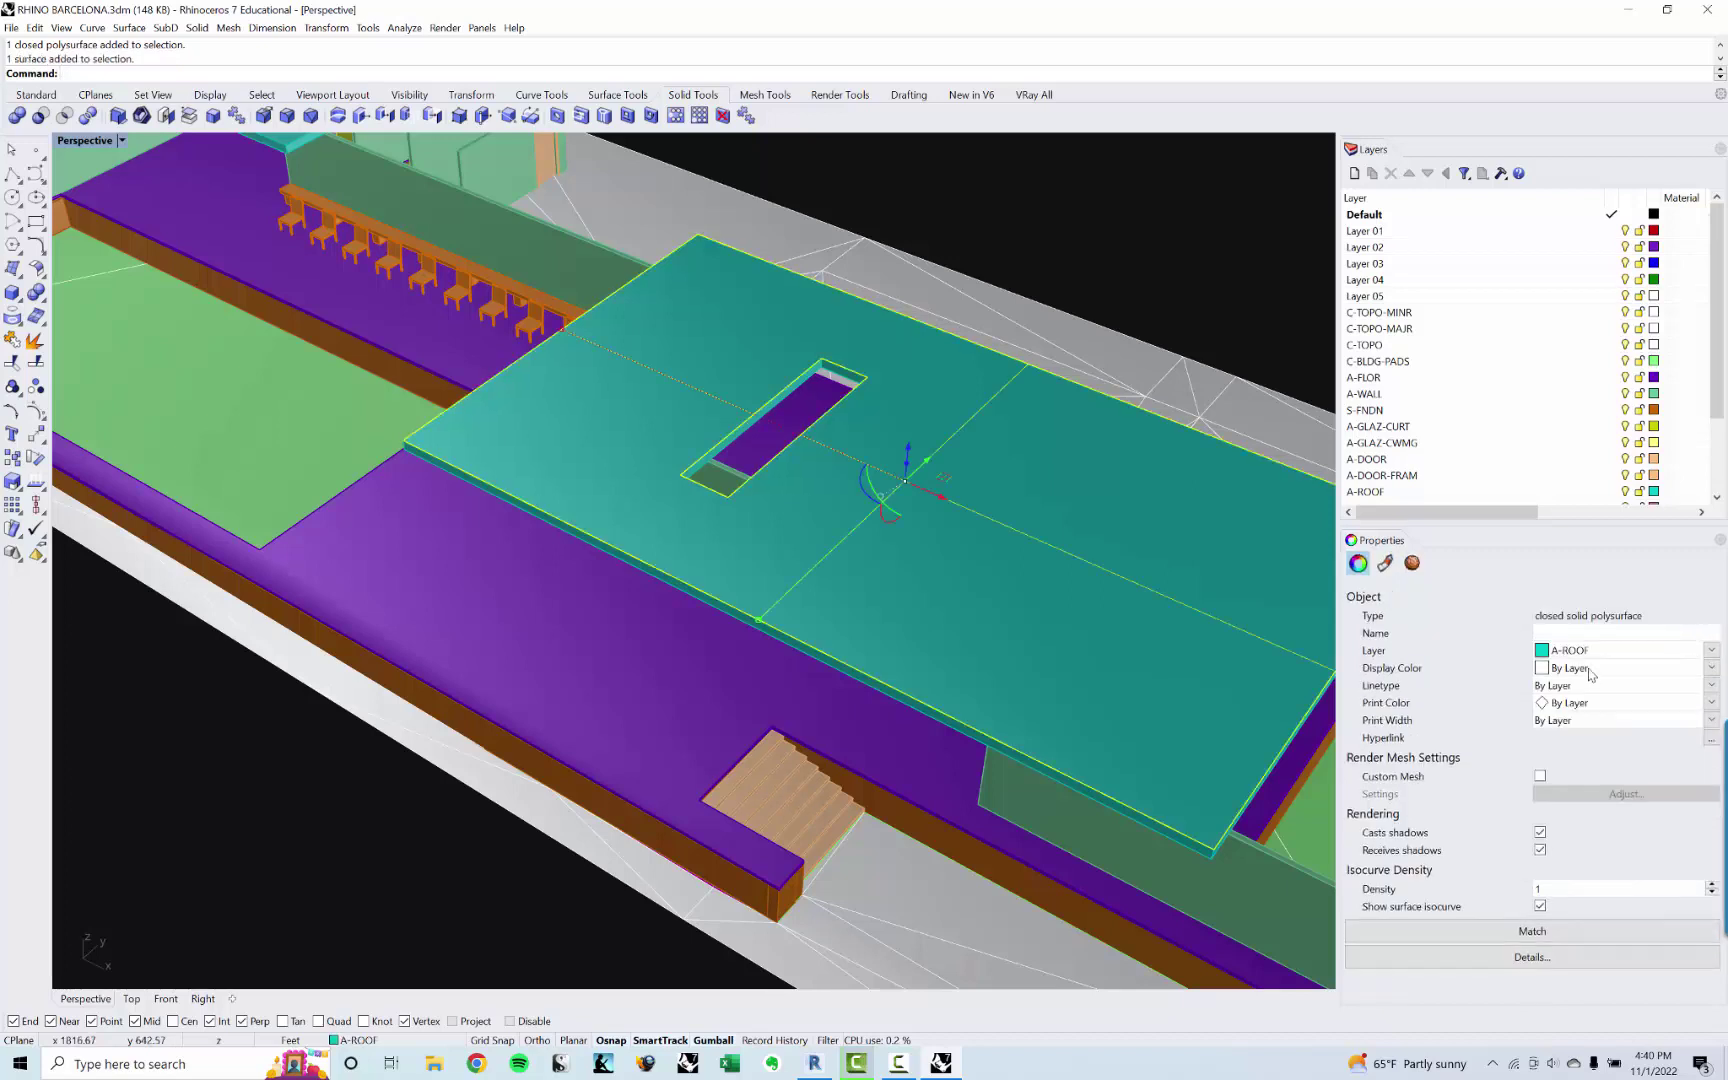
{"action": "key", "text": "Escape"}
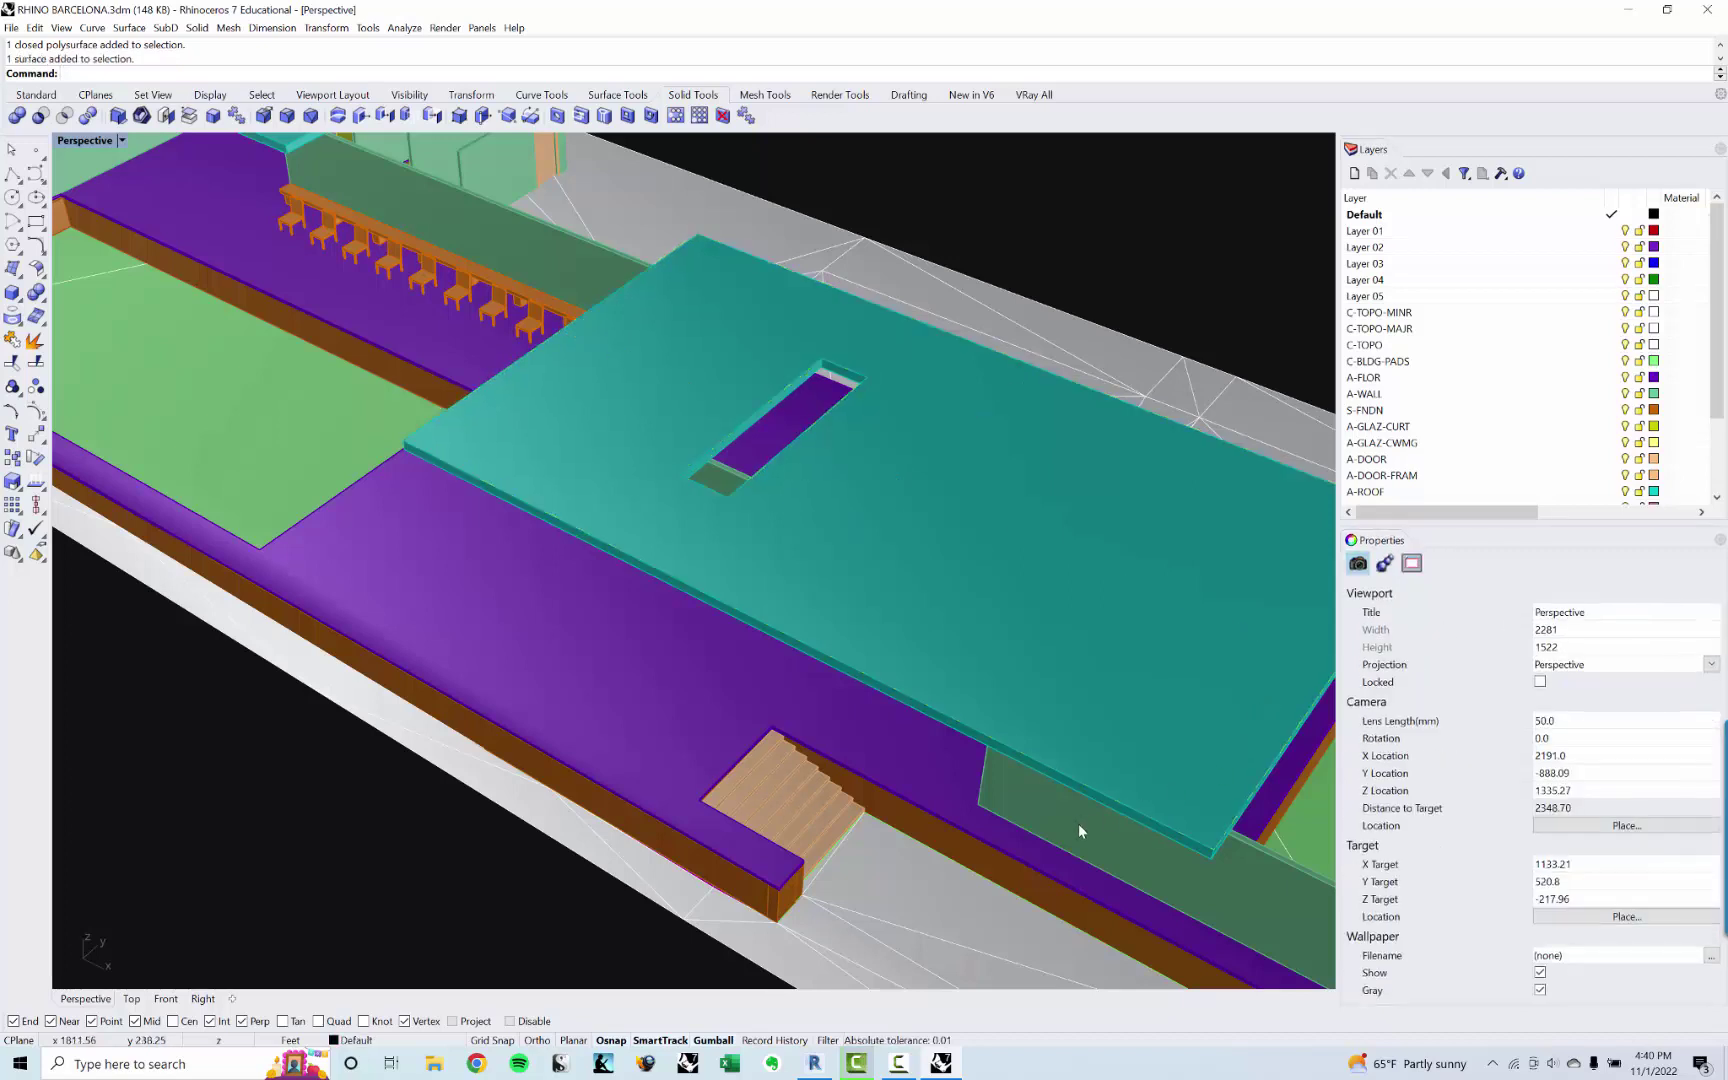
{"action": "left_click", "coordinate": [883, 884]}
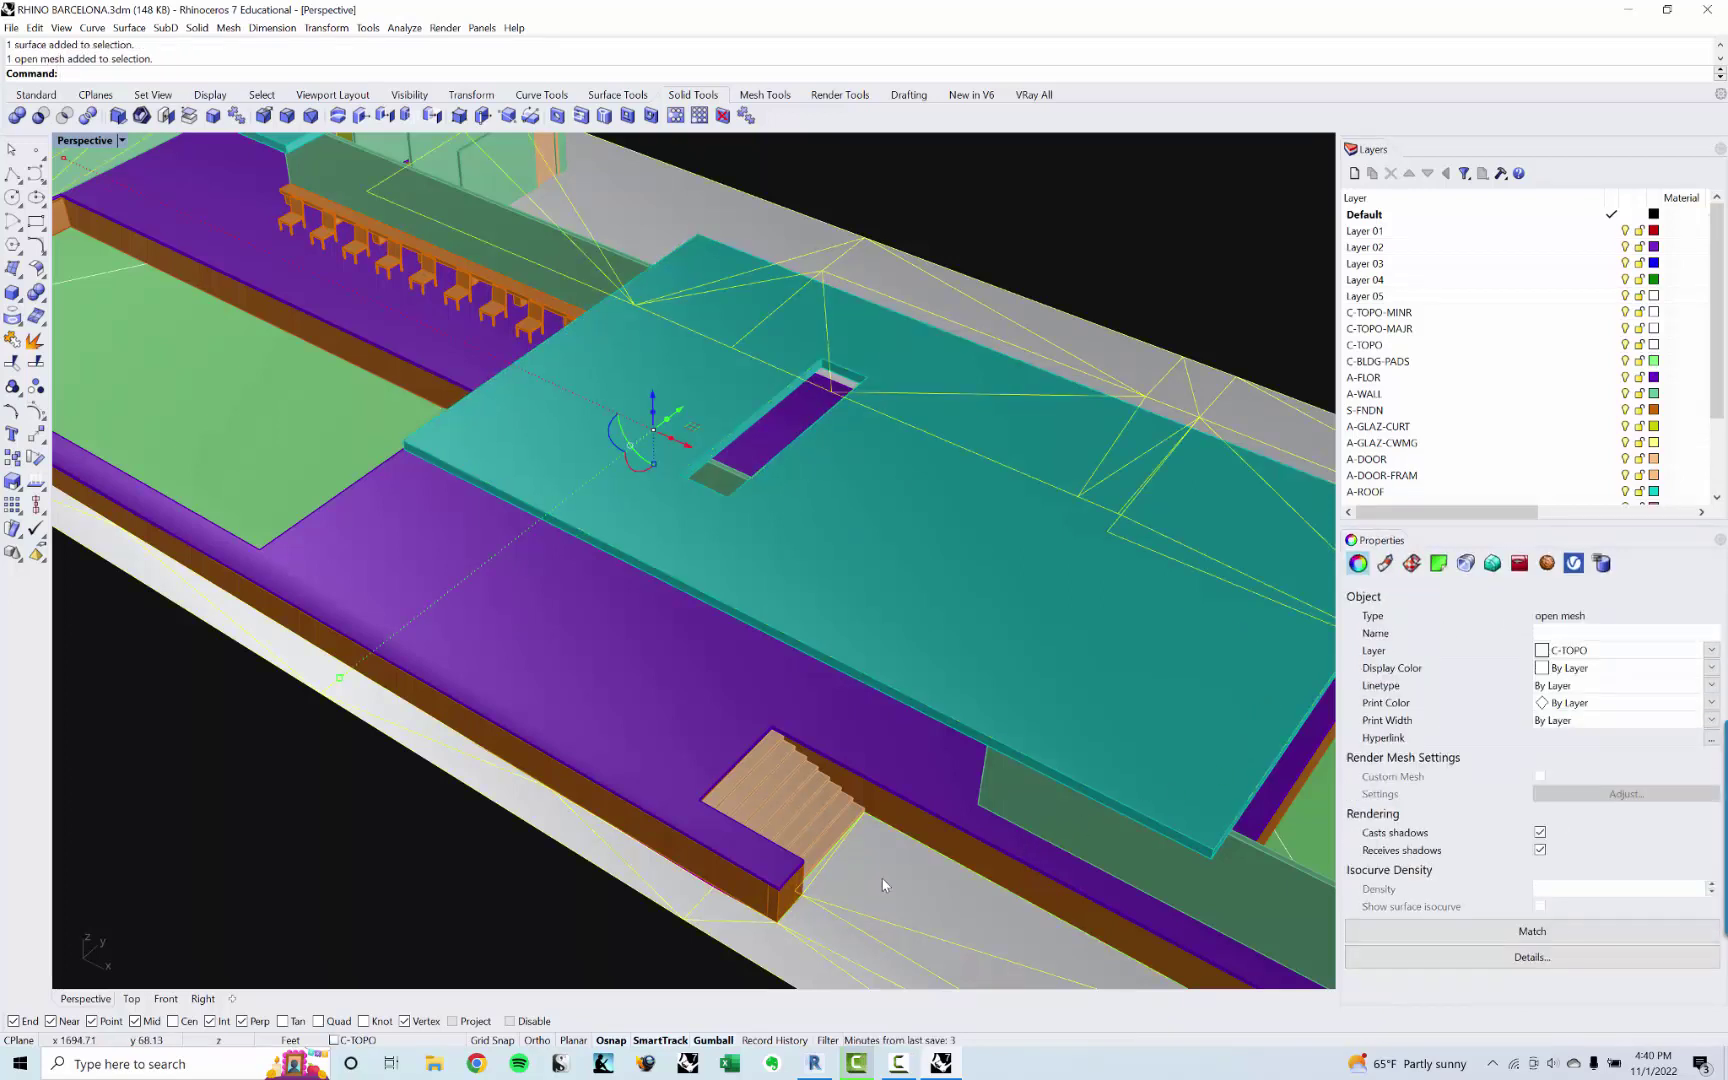
{"action": "scroll", "coordinate": [882, 885], "scroll_direction": "down", "scroll_amount": 10}
{"action": "right_click_drag", "start_coordinate": [879, 879], "coordinate": [682, 628]}
{"action": "left_click", "coordinate": [825, 748]}
{"action": "key", "text": "Escape"}
{"action": "right_click_drag", "start_coordinate": [837, 605], "coordinate": [697, 582]}
{"action": "scroll", "coordinate": [697, 582], "scroll_direction": "up", "scroll_amount": 4}
{"action": "left_click", "coordinate": [744, 608]}
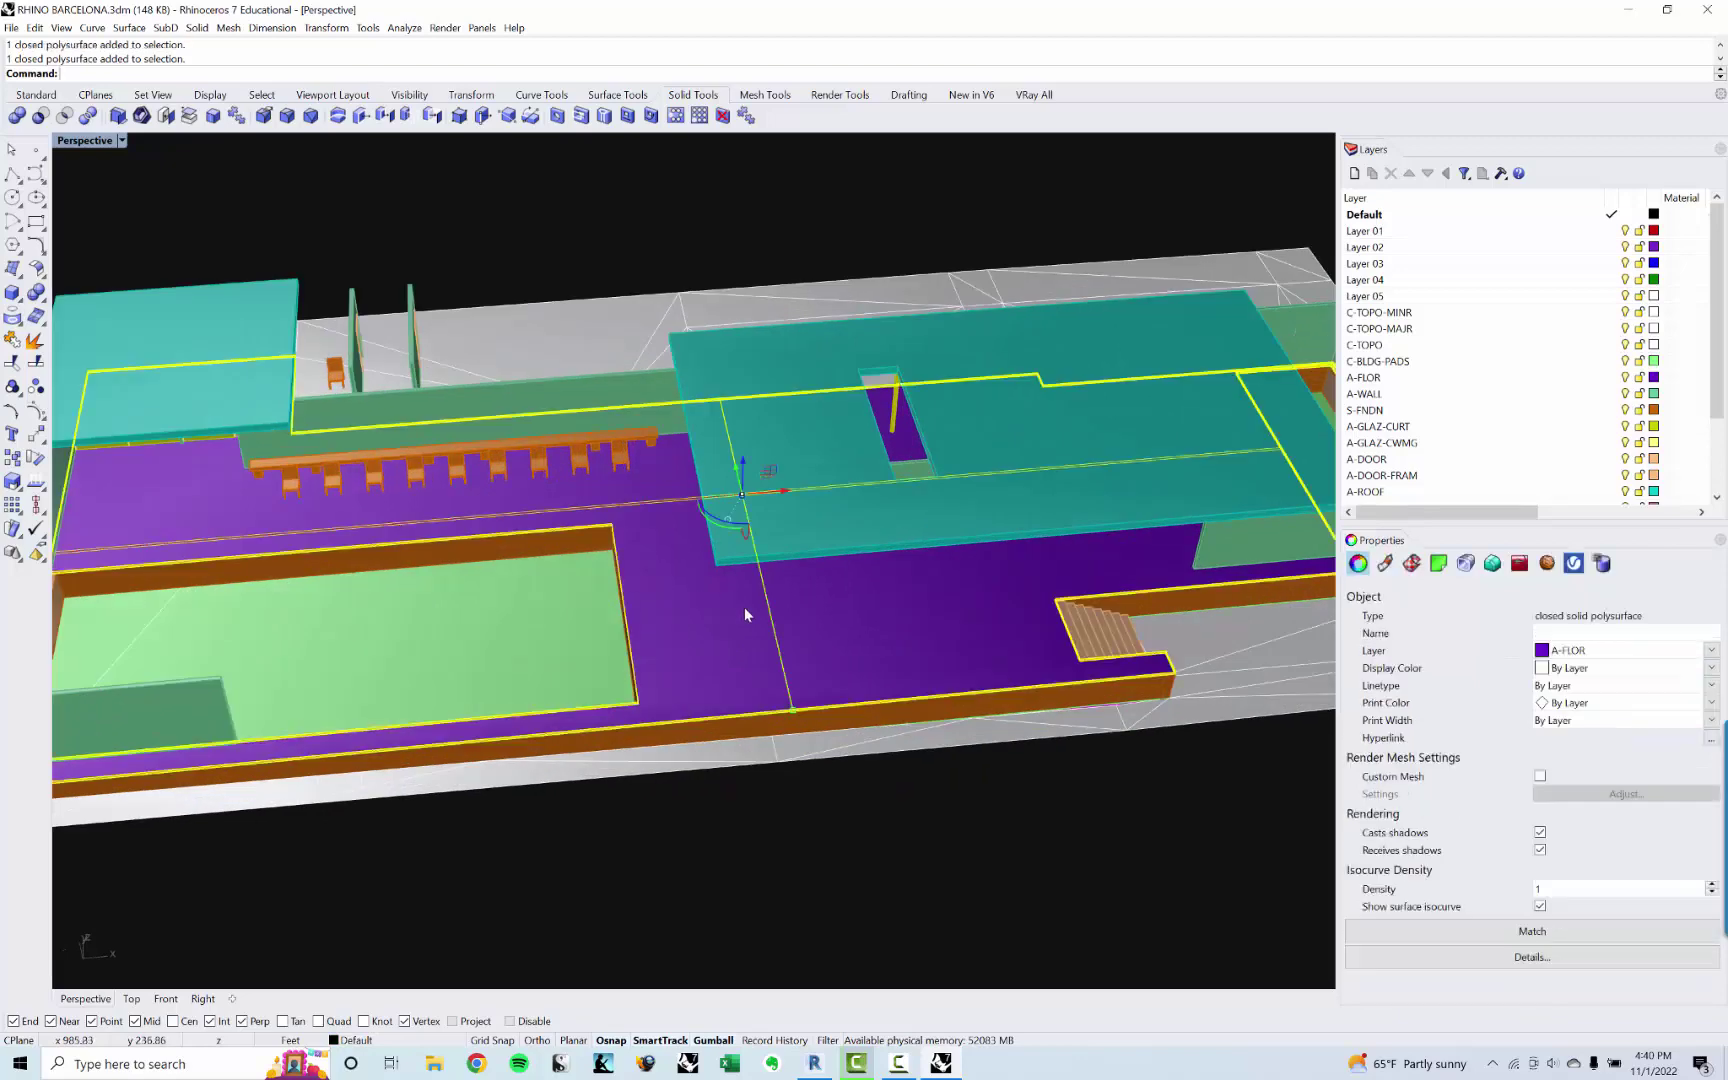
{"action": "key", "text": "Escape"}
Step: Try moving the large roof vertically with the gumball, and undo the move
{"action": "right_click_drag", "start_coordinate": [920, 645], "coordinate": [717, 455]}
{"action": "left_click", "coordinate": [749, 425]}
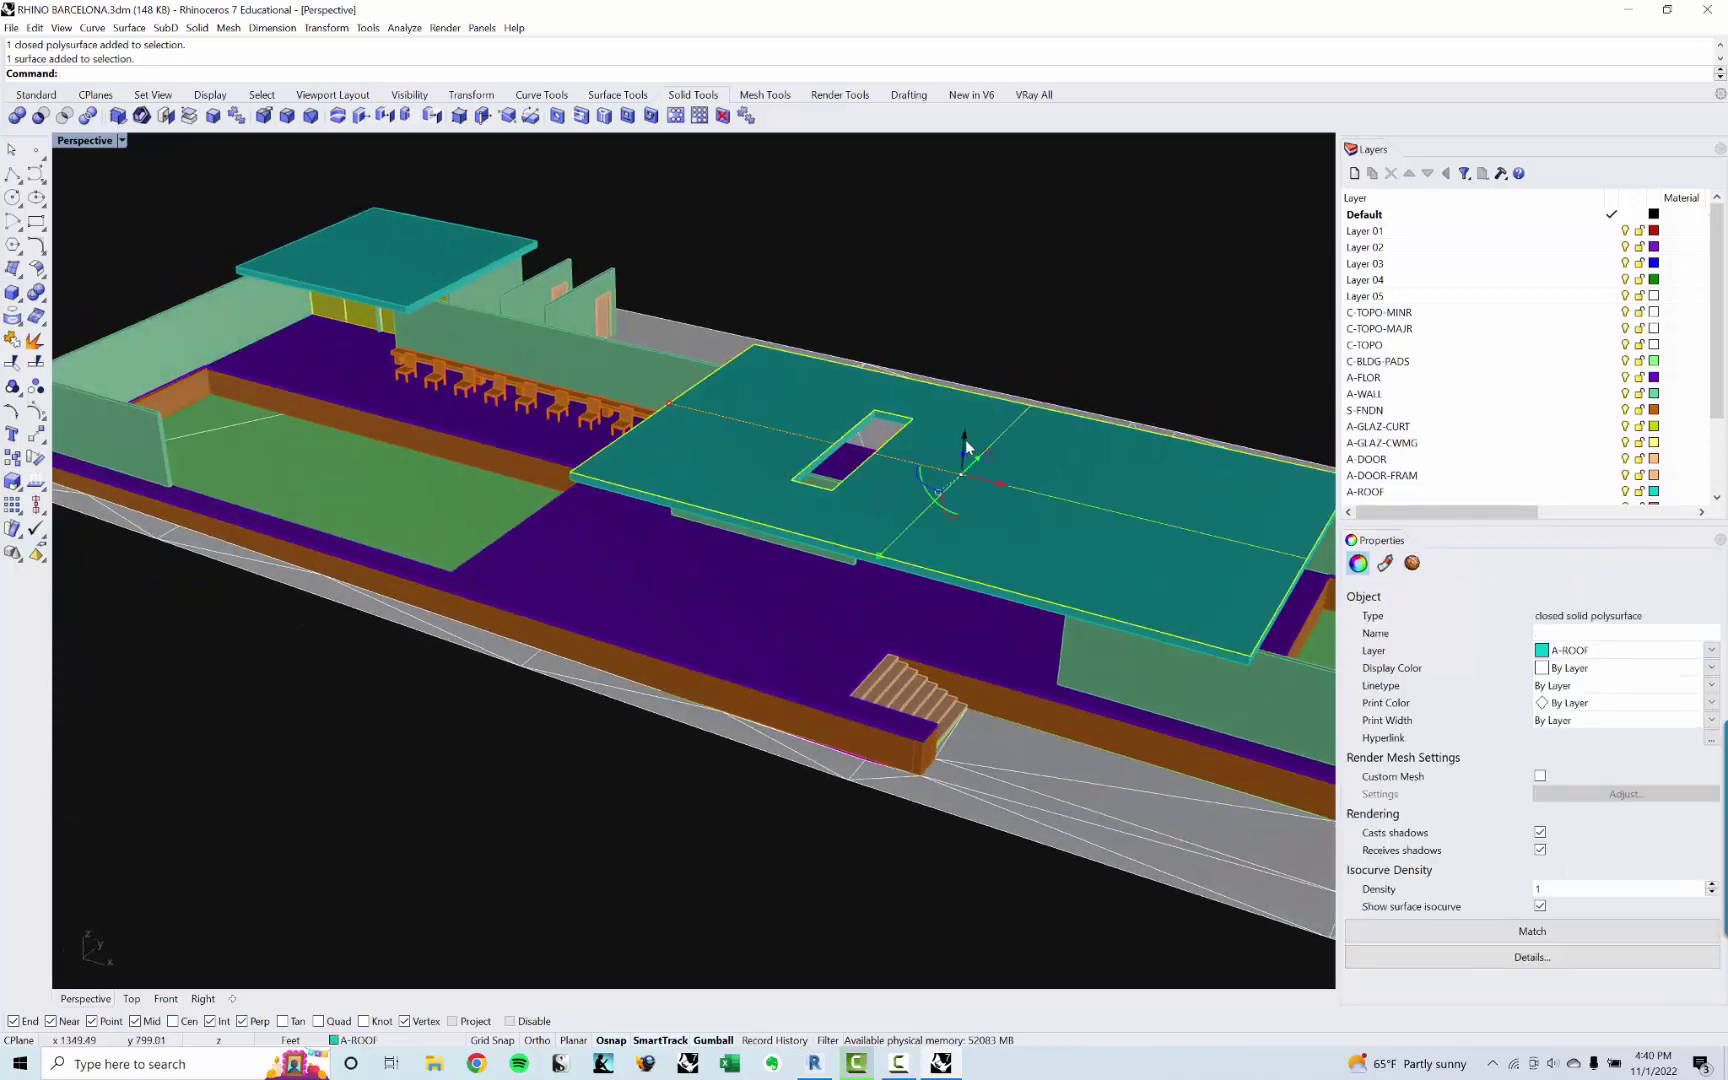
{"action": "left_click_drag", "start_coordinate": [966, 447], "coordinate": [1017, 397]}
{"action": "key", "text": "ctrl+z"}
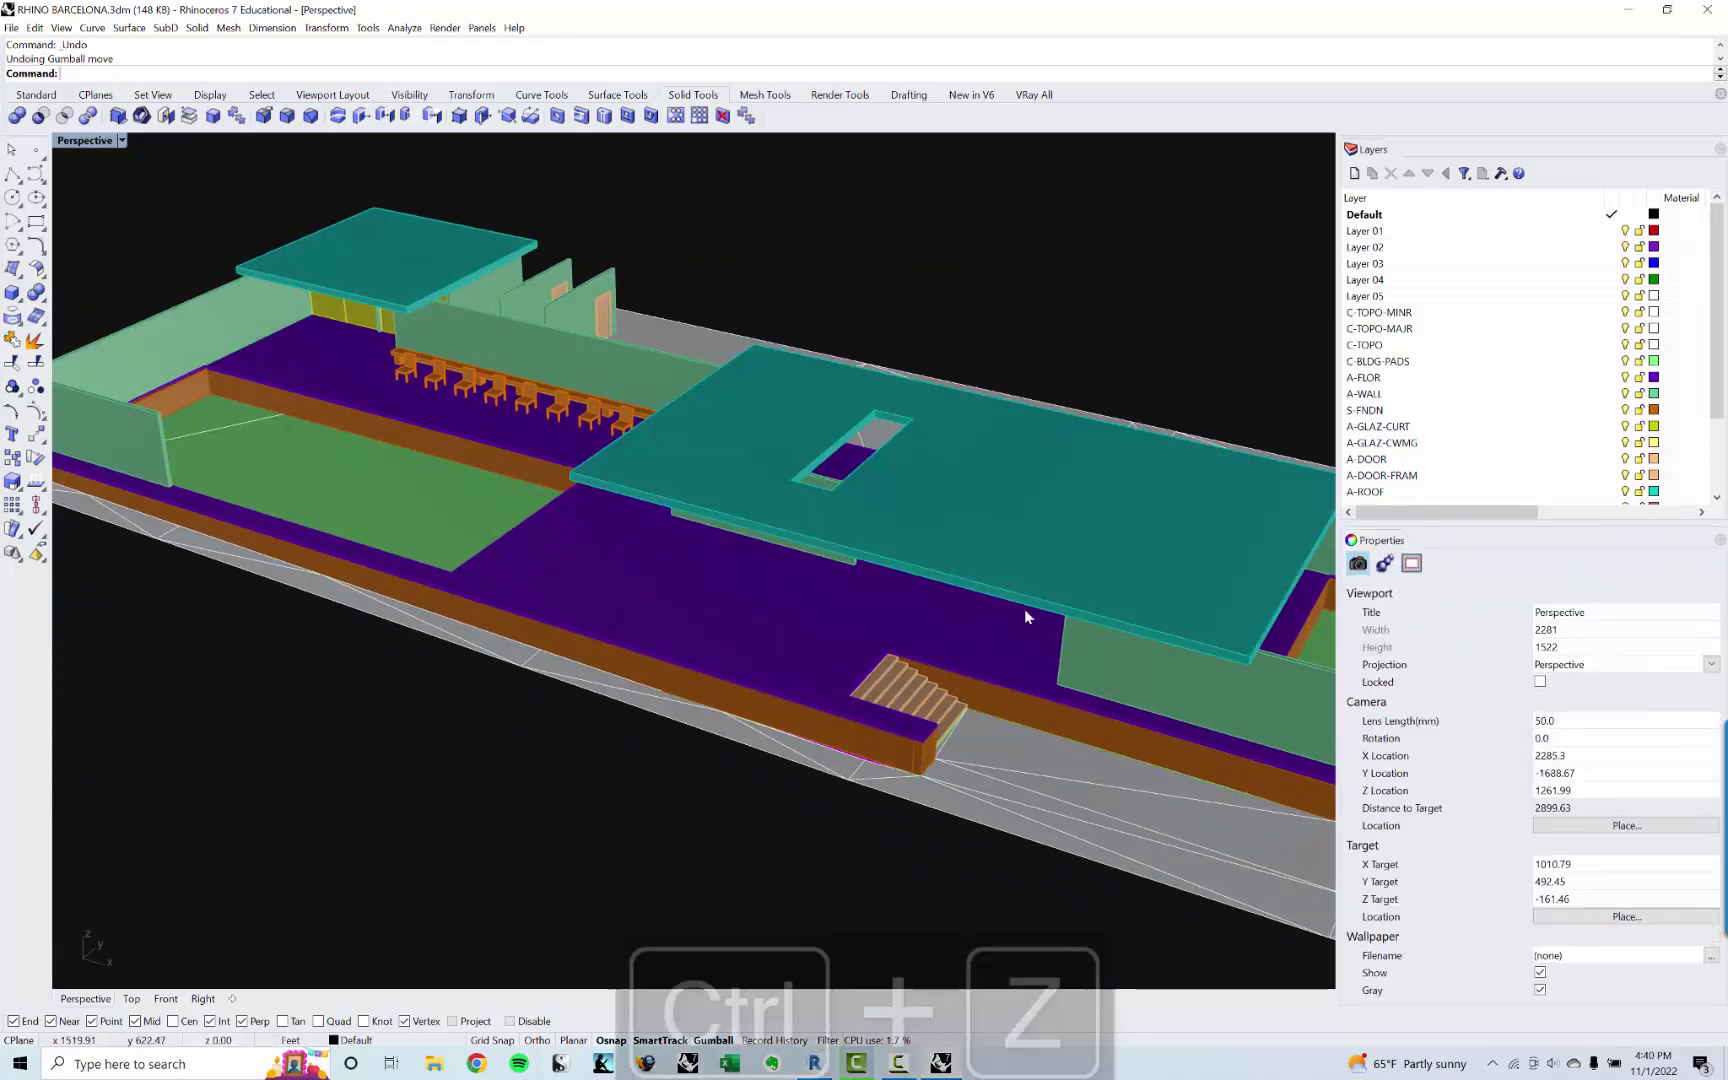
Step: Inspect the object type and layer of the chairs along the bench wall and of the neighbouring floor and roof
{"action": "right_click_drag", "start_coordinate": [1000, 683], "coordinate": [888, 551]}
{"action": "left_click", "coordinate": [841, 541]}
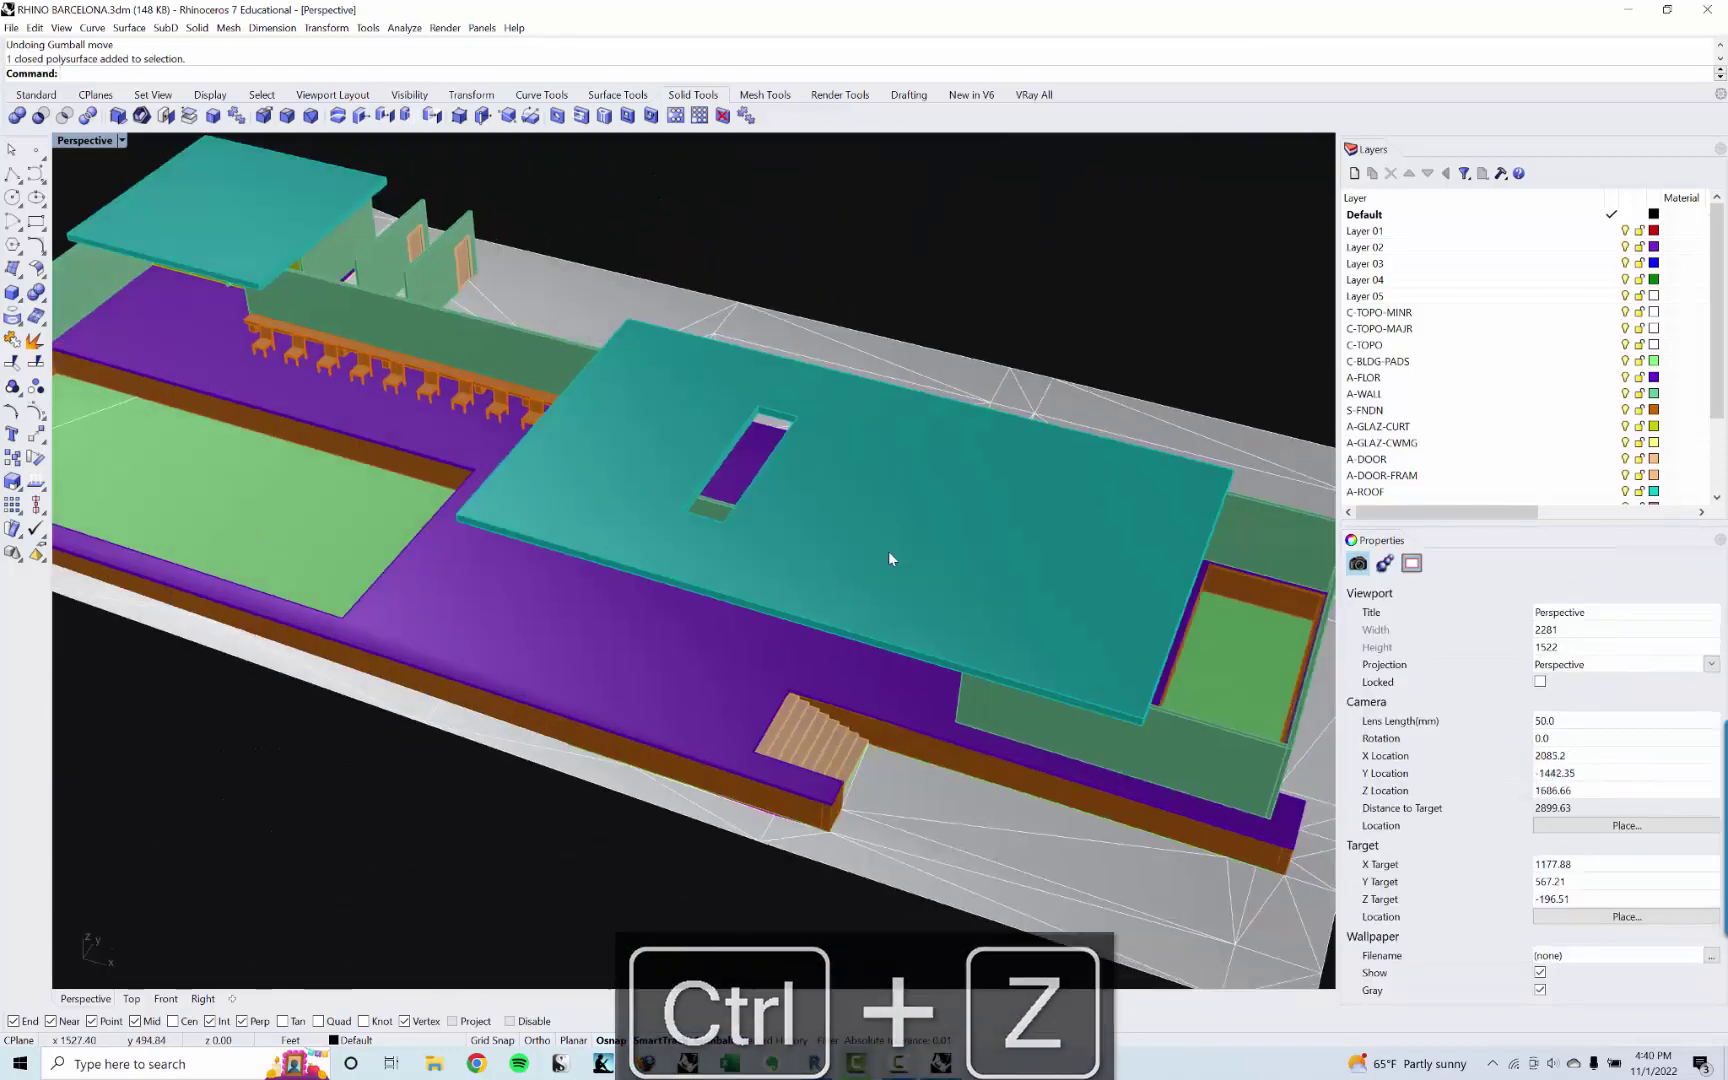
{"action": "right_click_drag", "start_coordinate": [520, 522], "coordinate": [699, 537], "text": "shift"}
{"action": "scroll", "coordinate": [527, 398], "scroll_direction": "up", "scroll_amount": 4}
{"action": "left_click", "coordinate": [522, 375]}
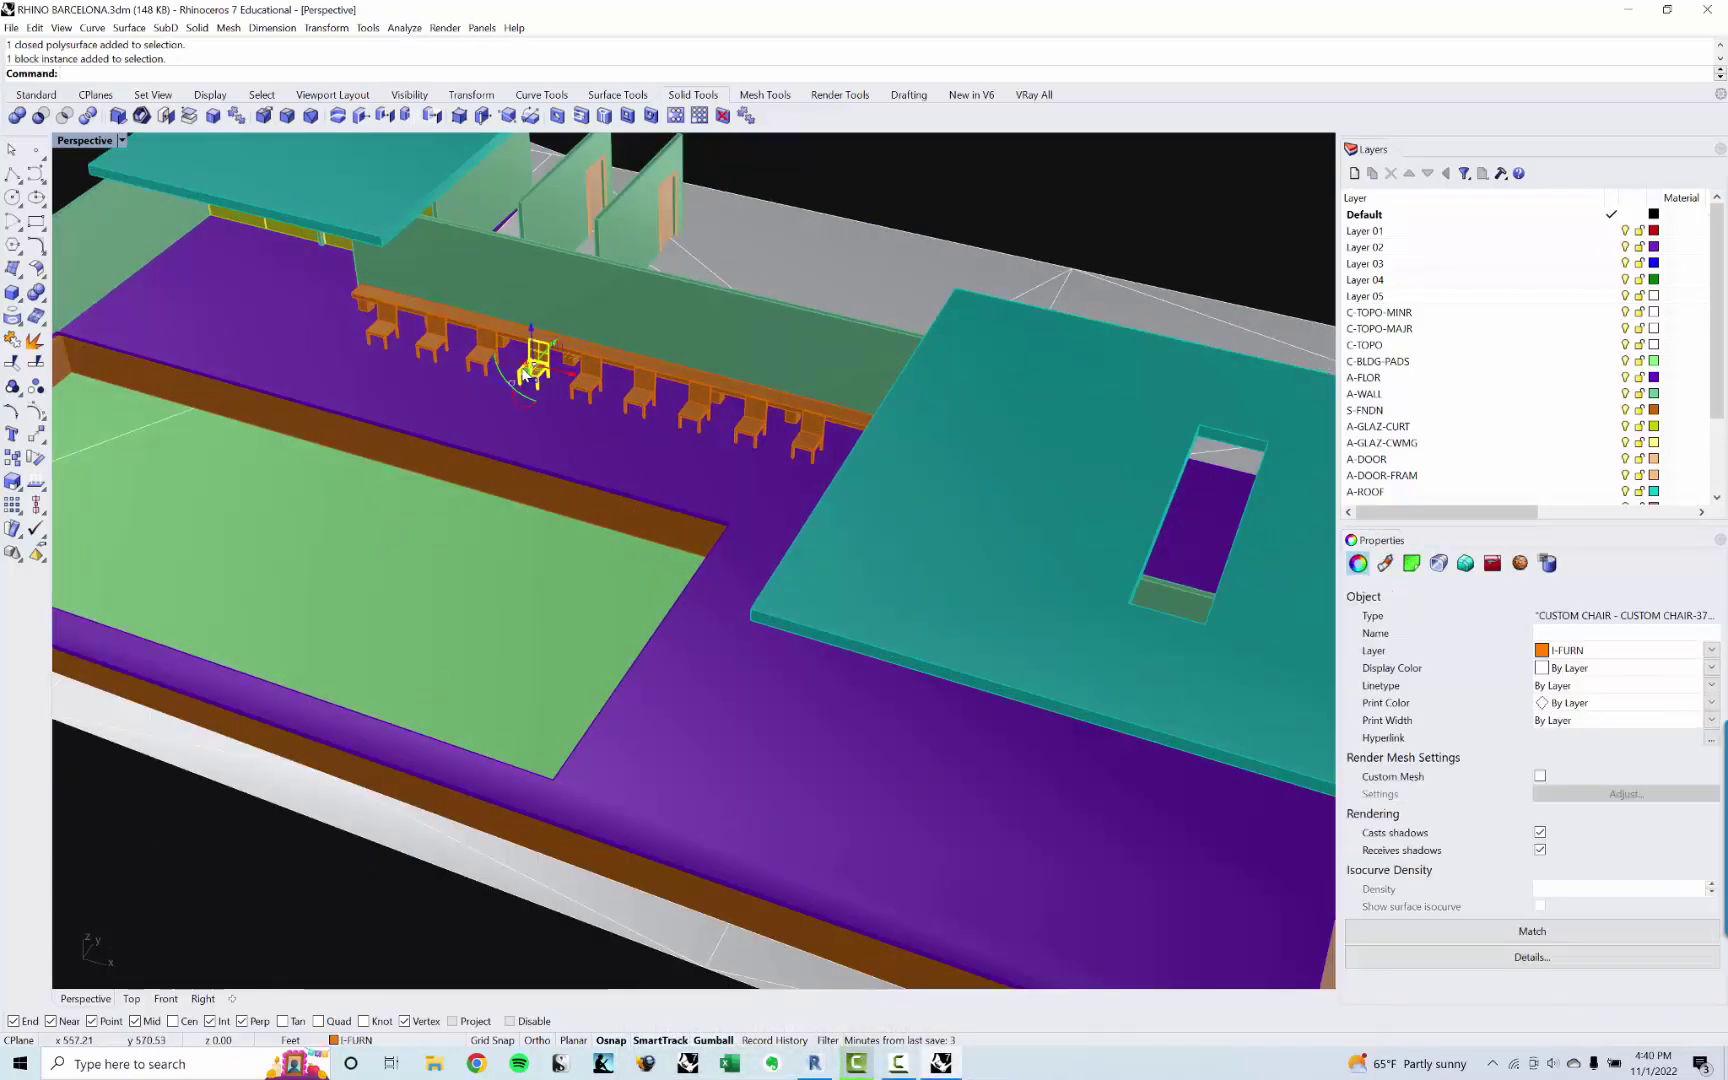
{"action": "key", "text": "Escape"}
{"action": "right_click_drag", "start_coordinate": [462, 379], "coordinate": [677, 455]}
{"action": "left_click", "coordinate": [675, 452]}
{"action": "key", "text": "Escape"}
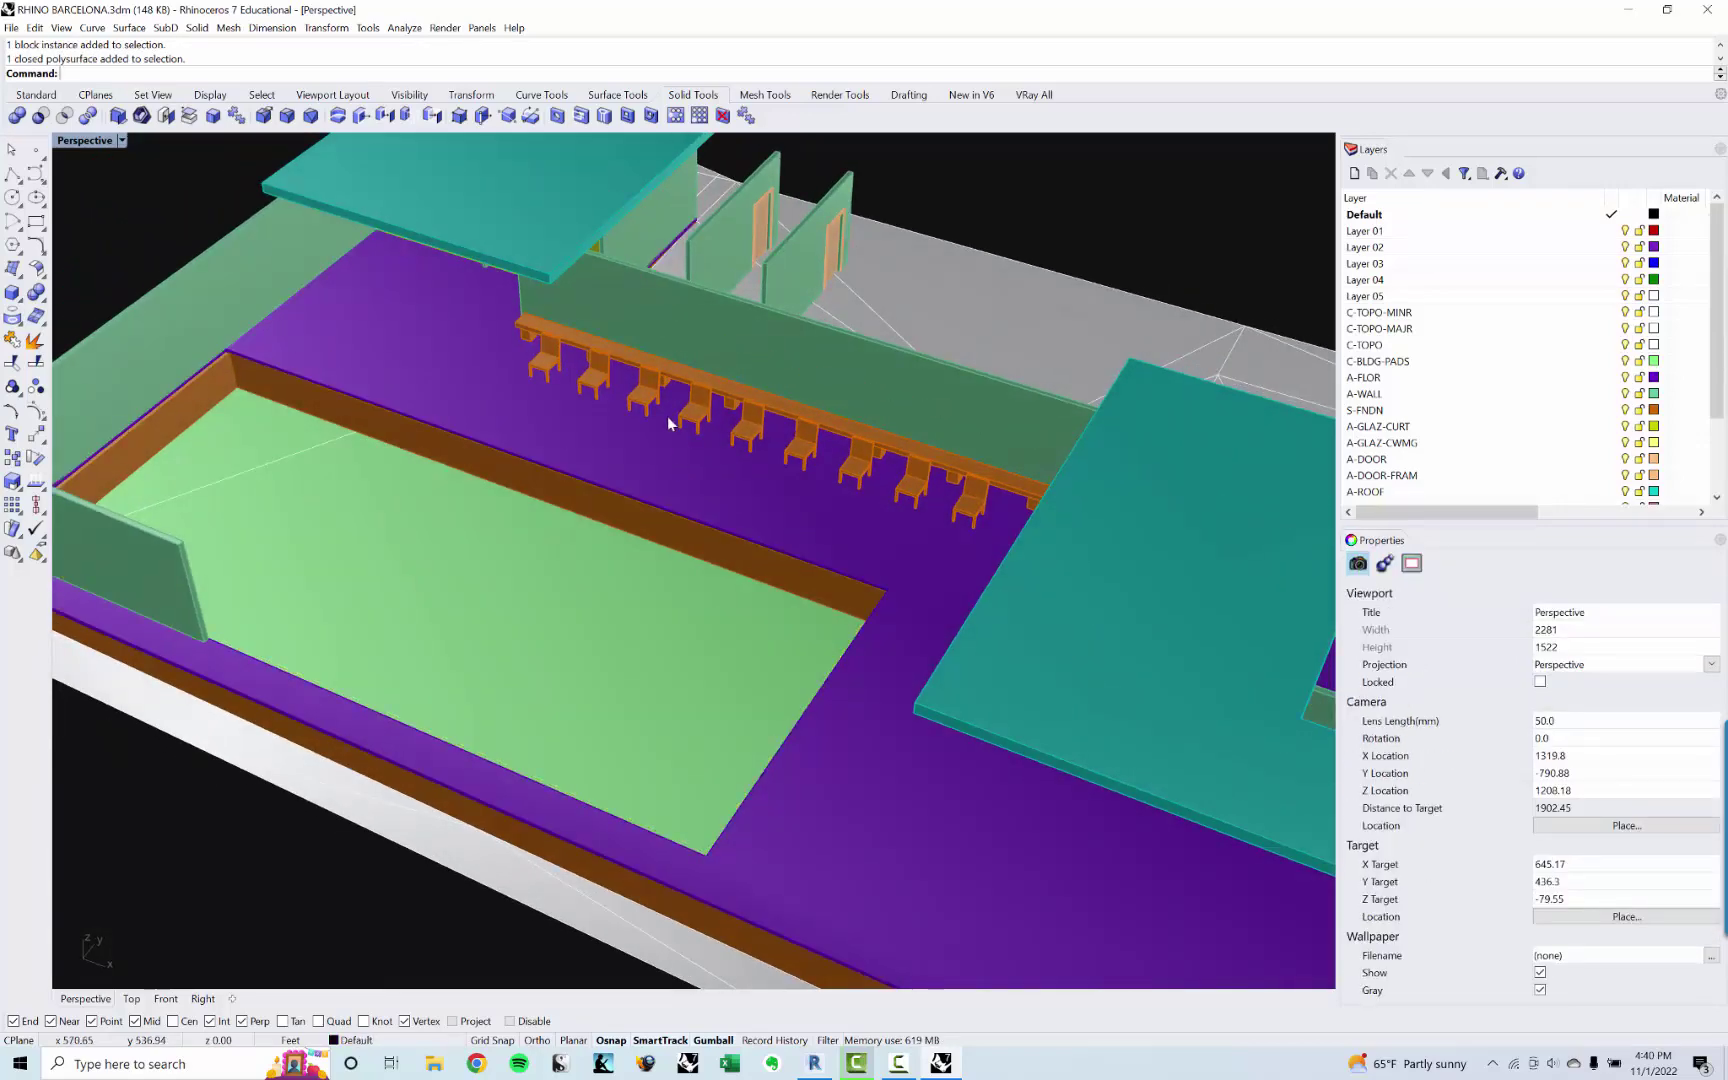
{"action": "scroll", "coordinate": [675, 445], "scroll_direction": "up", "scroll_amount": 3}
{"action": "left_click", "coordinate": [632, 385]}
{"action": "left_click", "coordinate": [632, 385]}
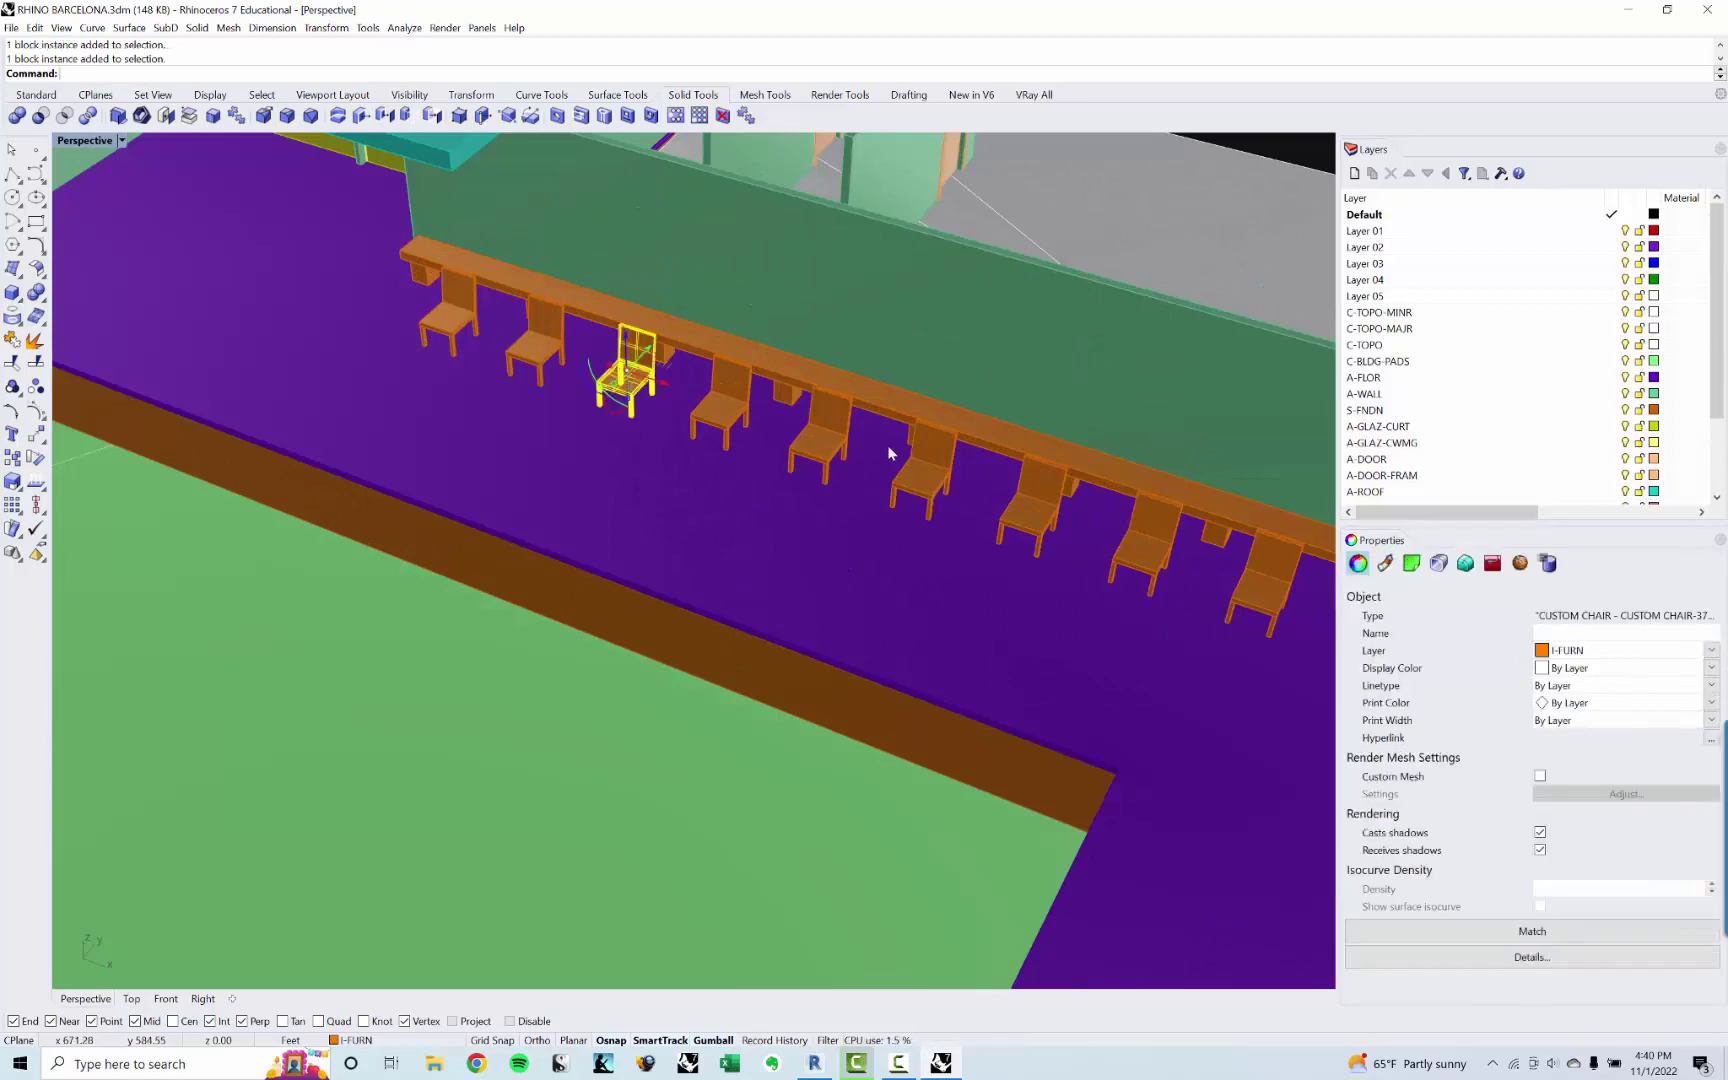
{"action": "scroll", "coordinate": [757, 438], "scroll_direction": "down", "scroll_amount": 3}
{"action": "left_click", "coordinate": [1196, 671]}
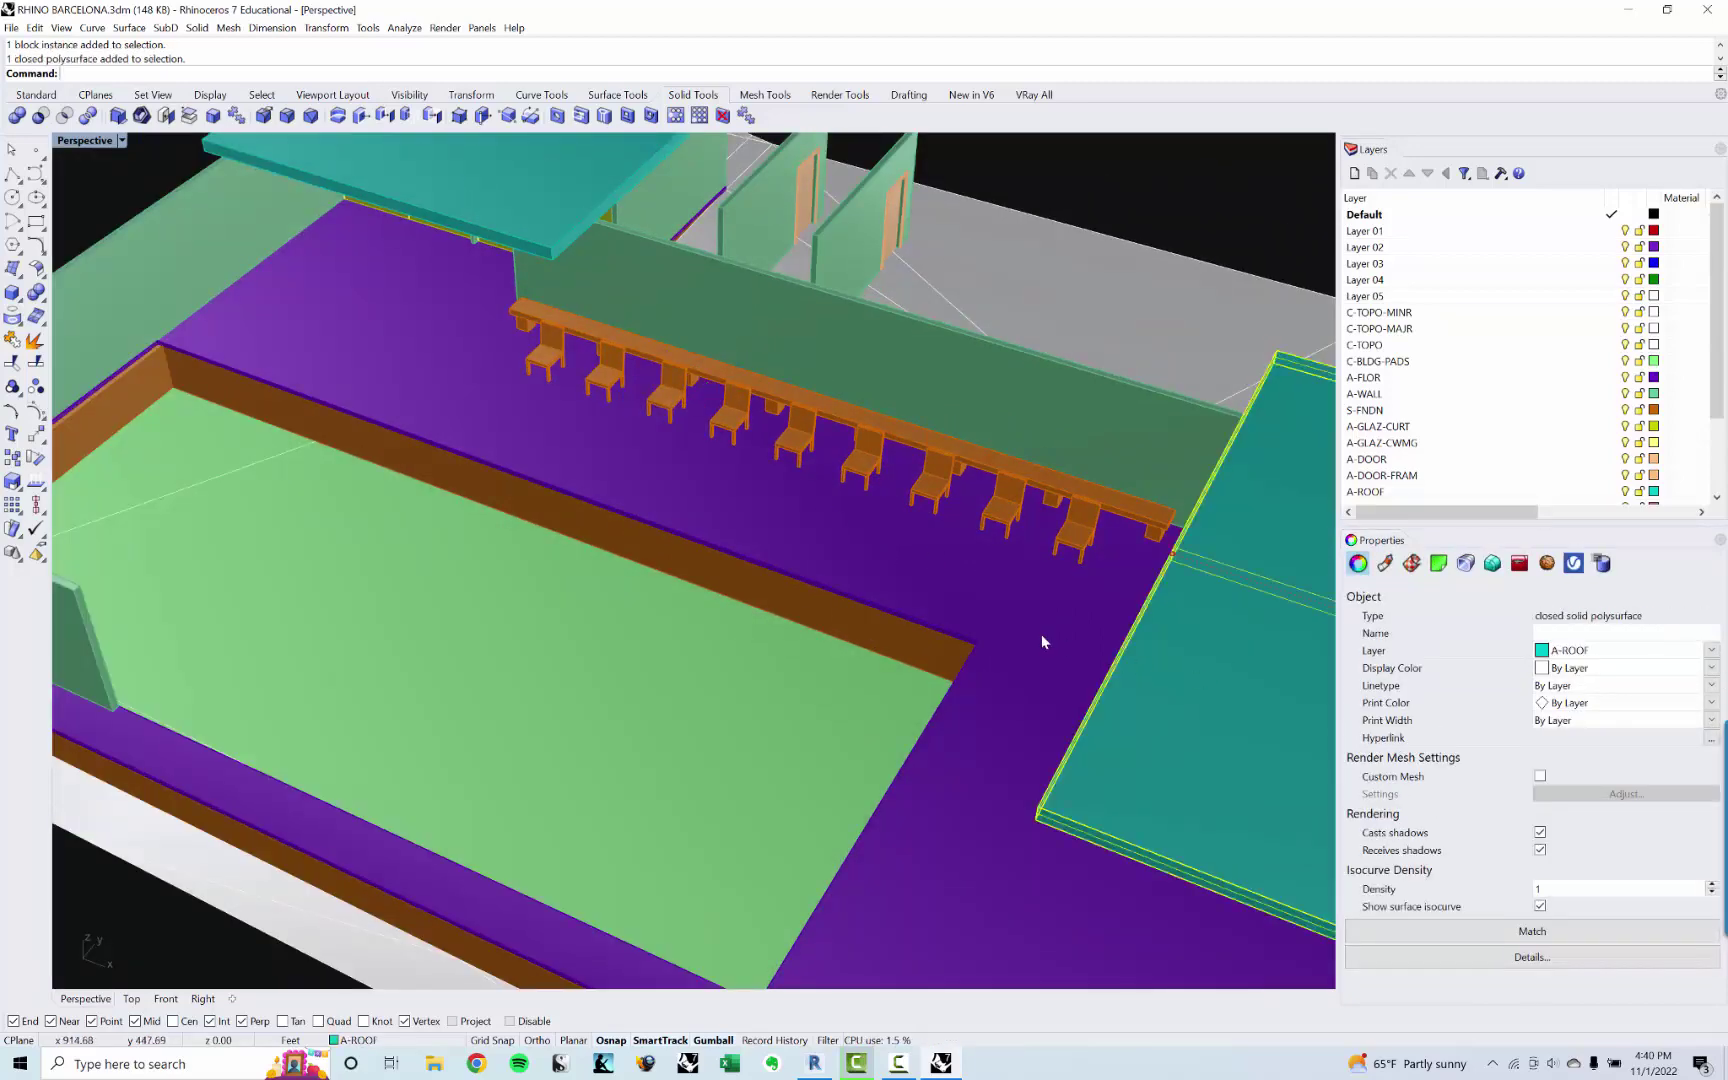
Step: Inspect the object type and layer of the pool's foundation wall, a curtain wall glass panel and the adjacent door
{"action": "left_click", "coordinate": [1041, 634]}
{"action": "left_click", "coordinate": [845, 622]}
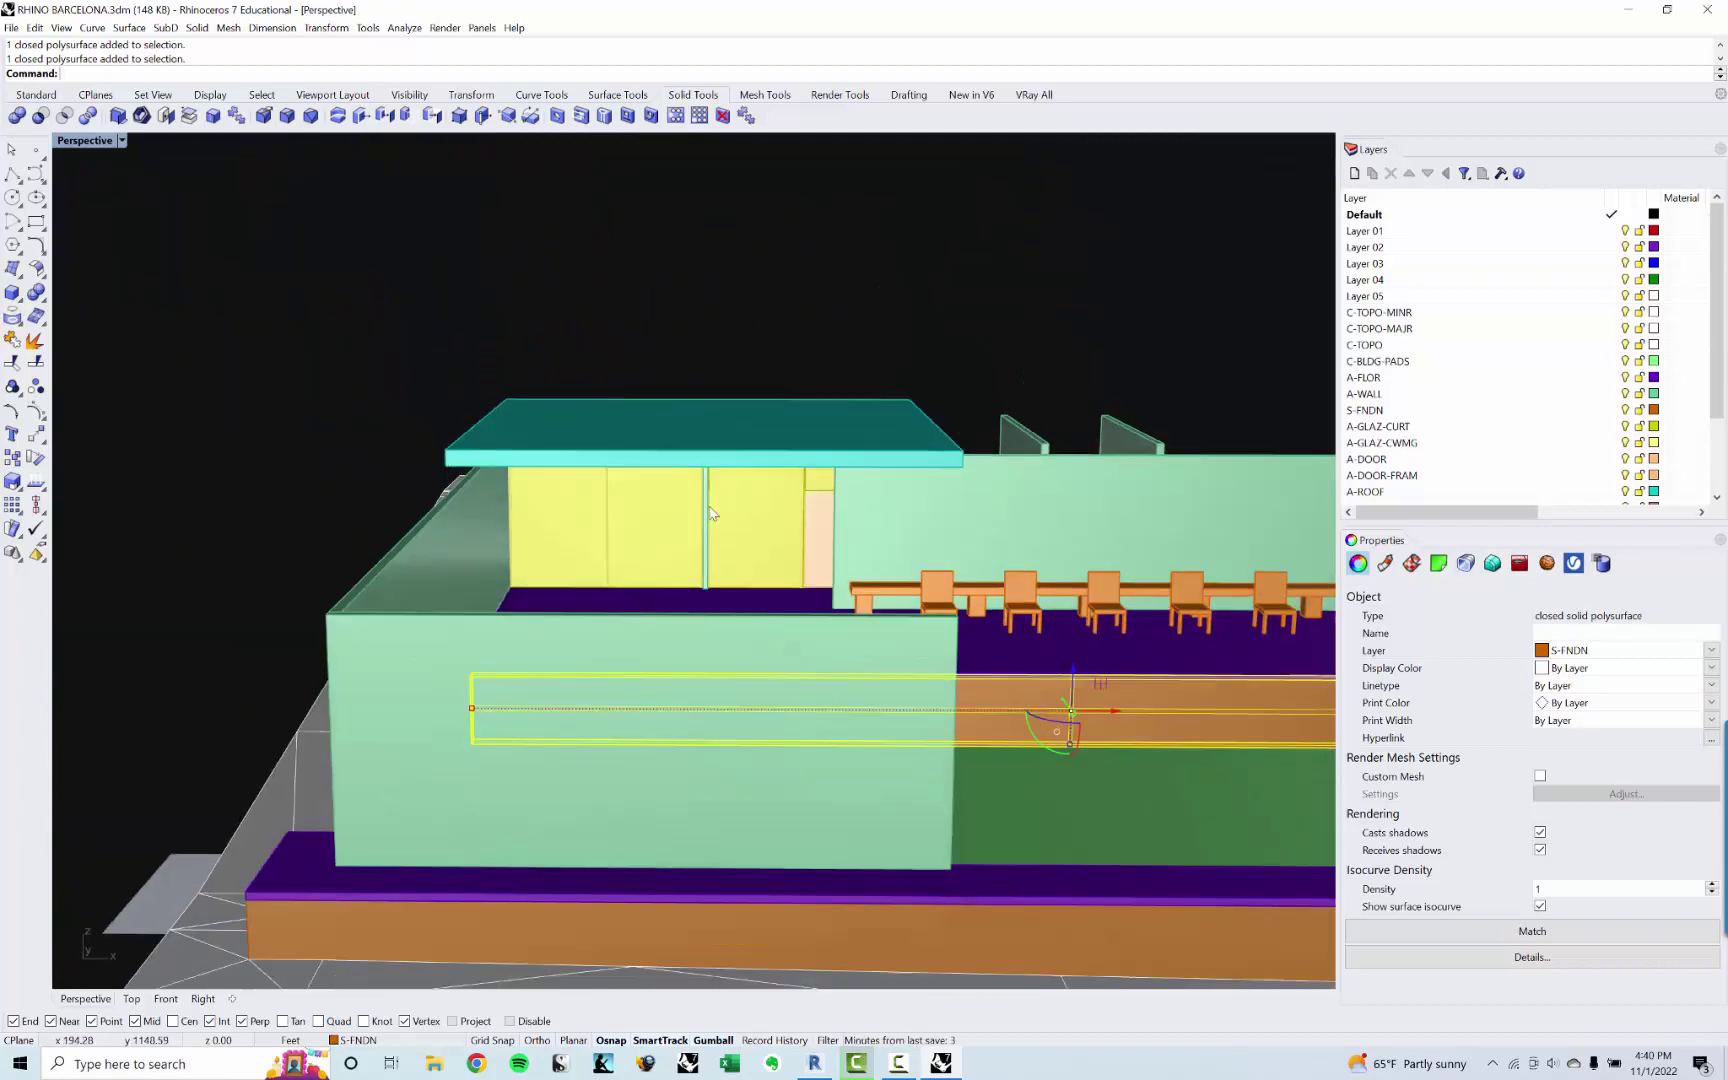
{"action": "left_click", "coordinate": [773, 523]}
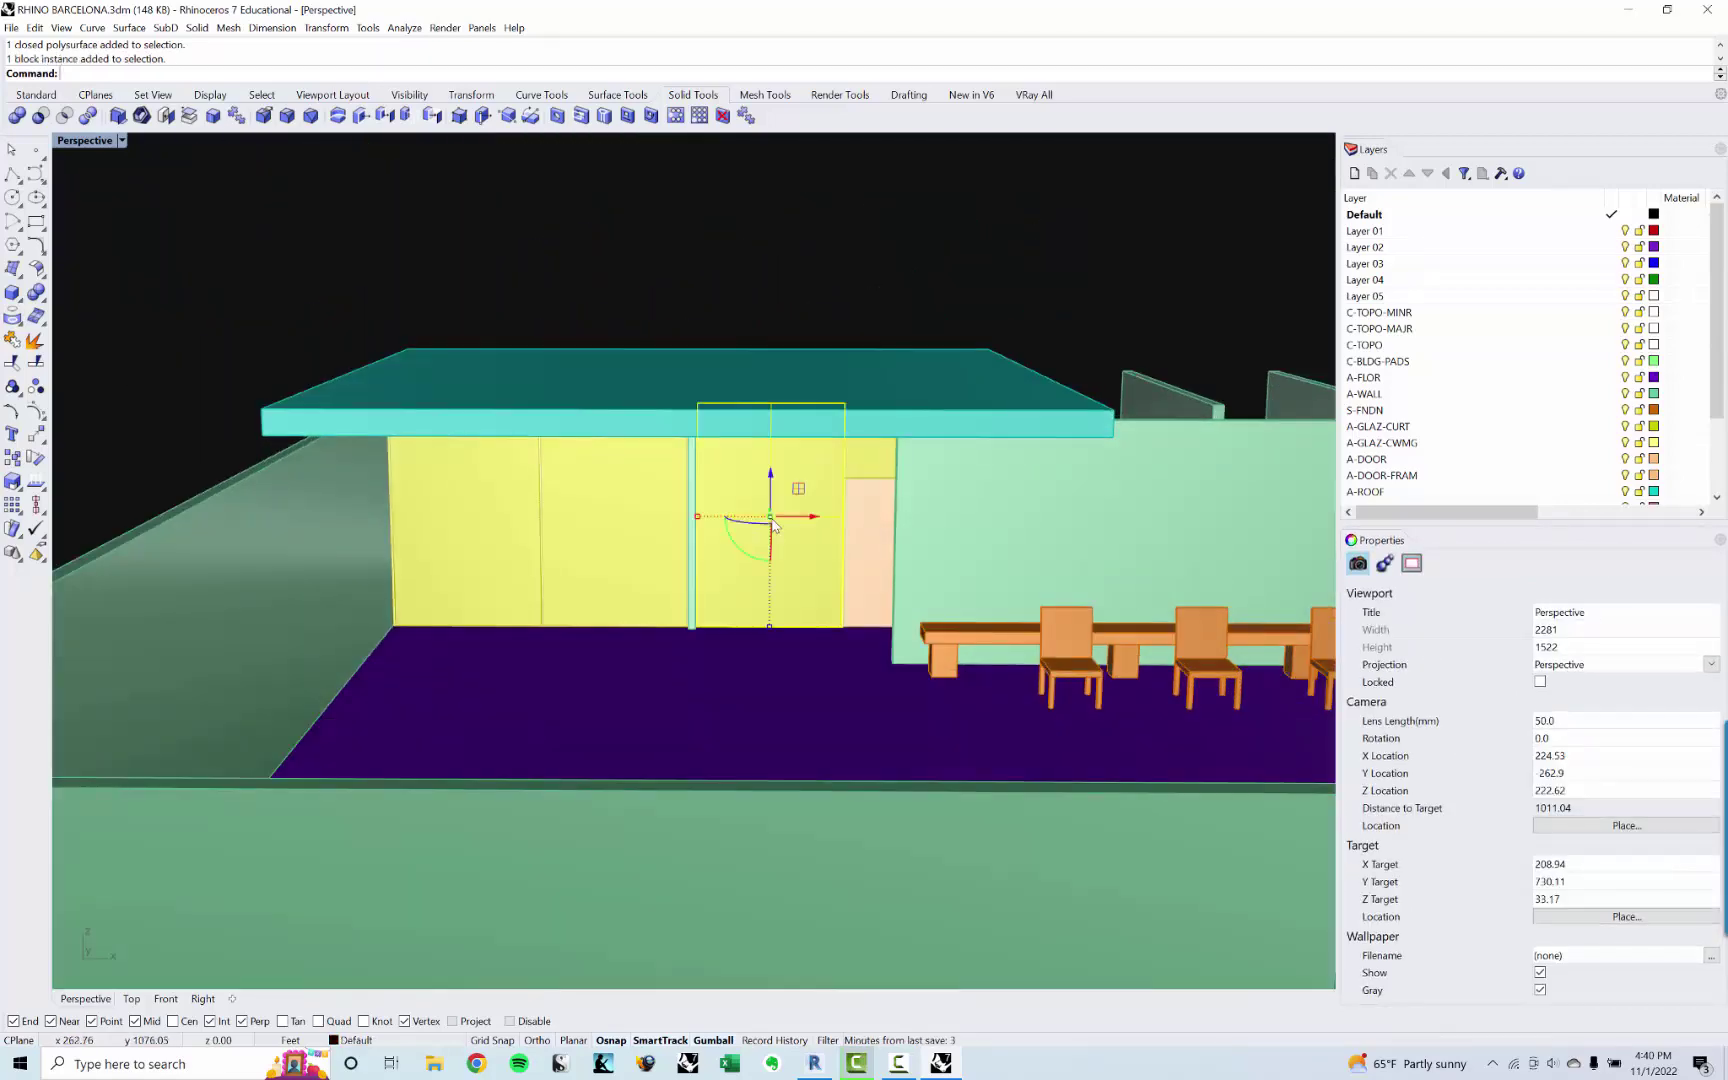
{"action": "key", "text": "Escape"}
{"action": "left_click", "coordinate": [868, 550]}
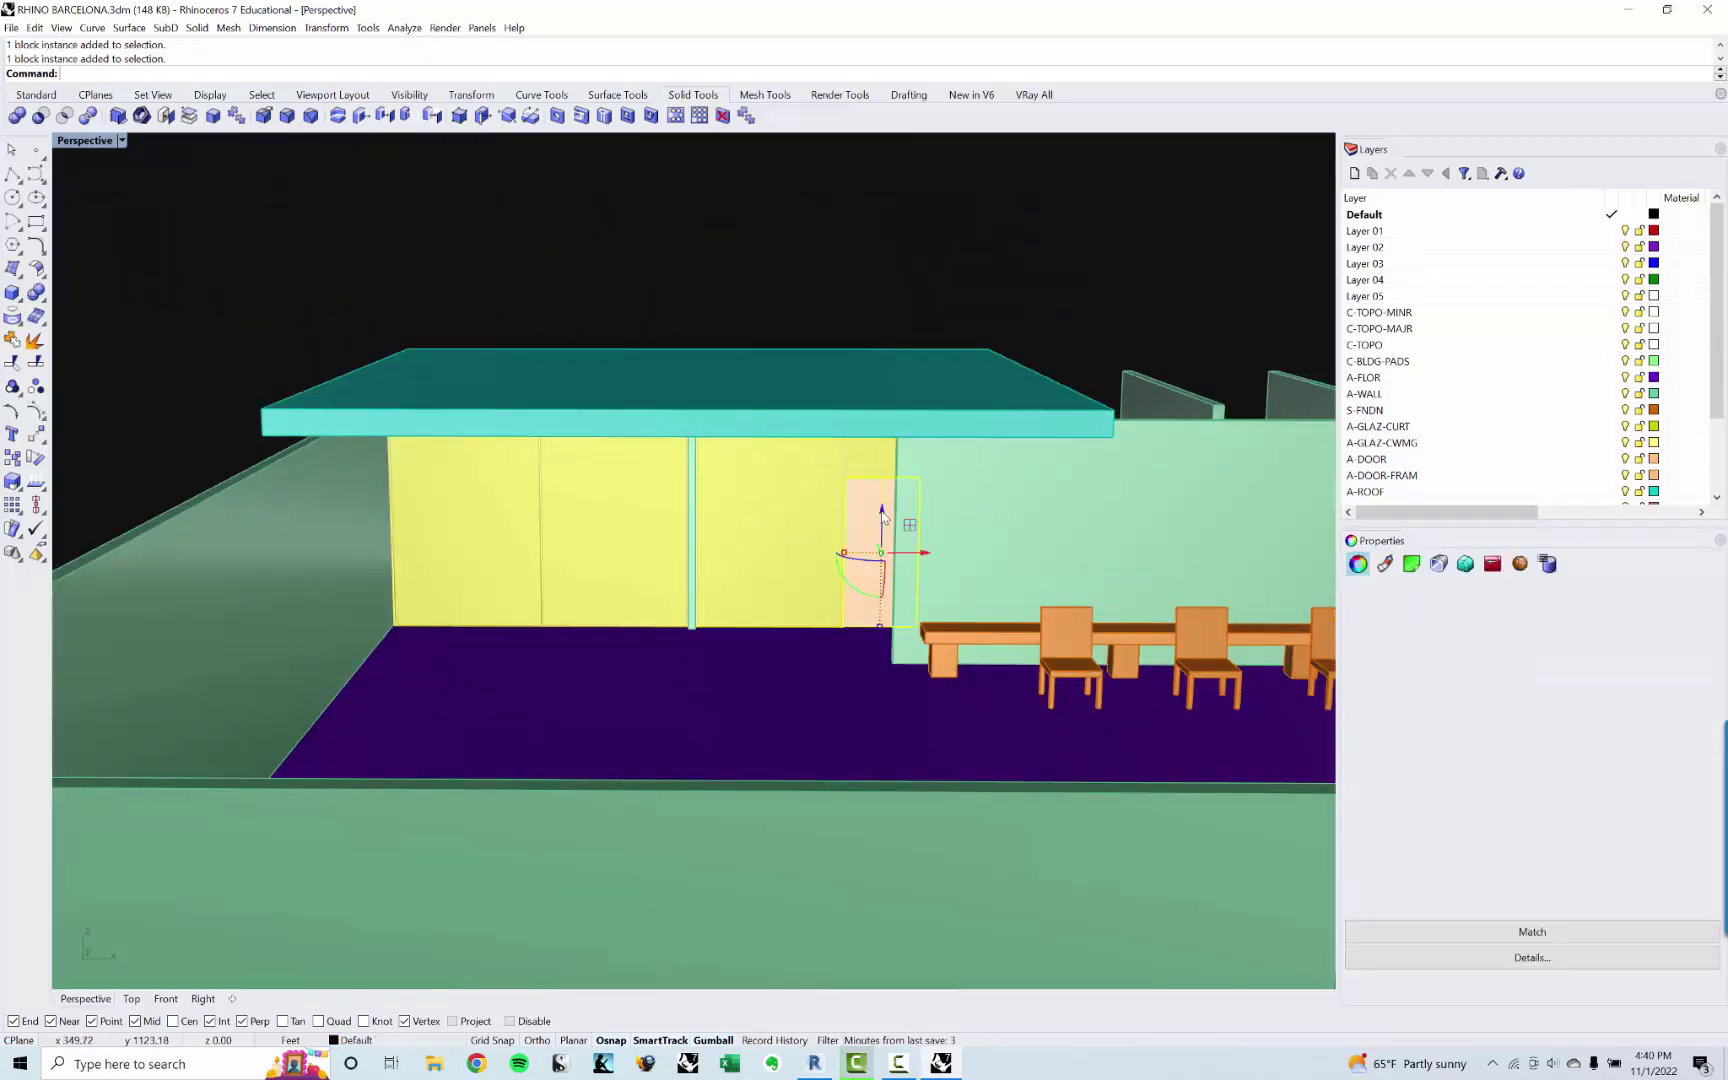
Step: Inspect the object type and layer of the doors in the two freestanding walls behind the bench wall
{"action": "scroll", "coordinate": [836, 653], "scroll_direction": "down", "scroll_amount": 4}
{"action": "right_click_drag", "start_coordinate": [836, 653], "coordinate": [610, 785]}
{"action": "scroll", "coordinate": [798, 654], "scroll_direction": "up", "scroll_amount": 3}
{"action": "left_click", "coordinate": [944, 674]}
{"action": "left_click", "coordinate": [882, 535]}
{"action": "key", "text": "Escape"}
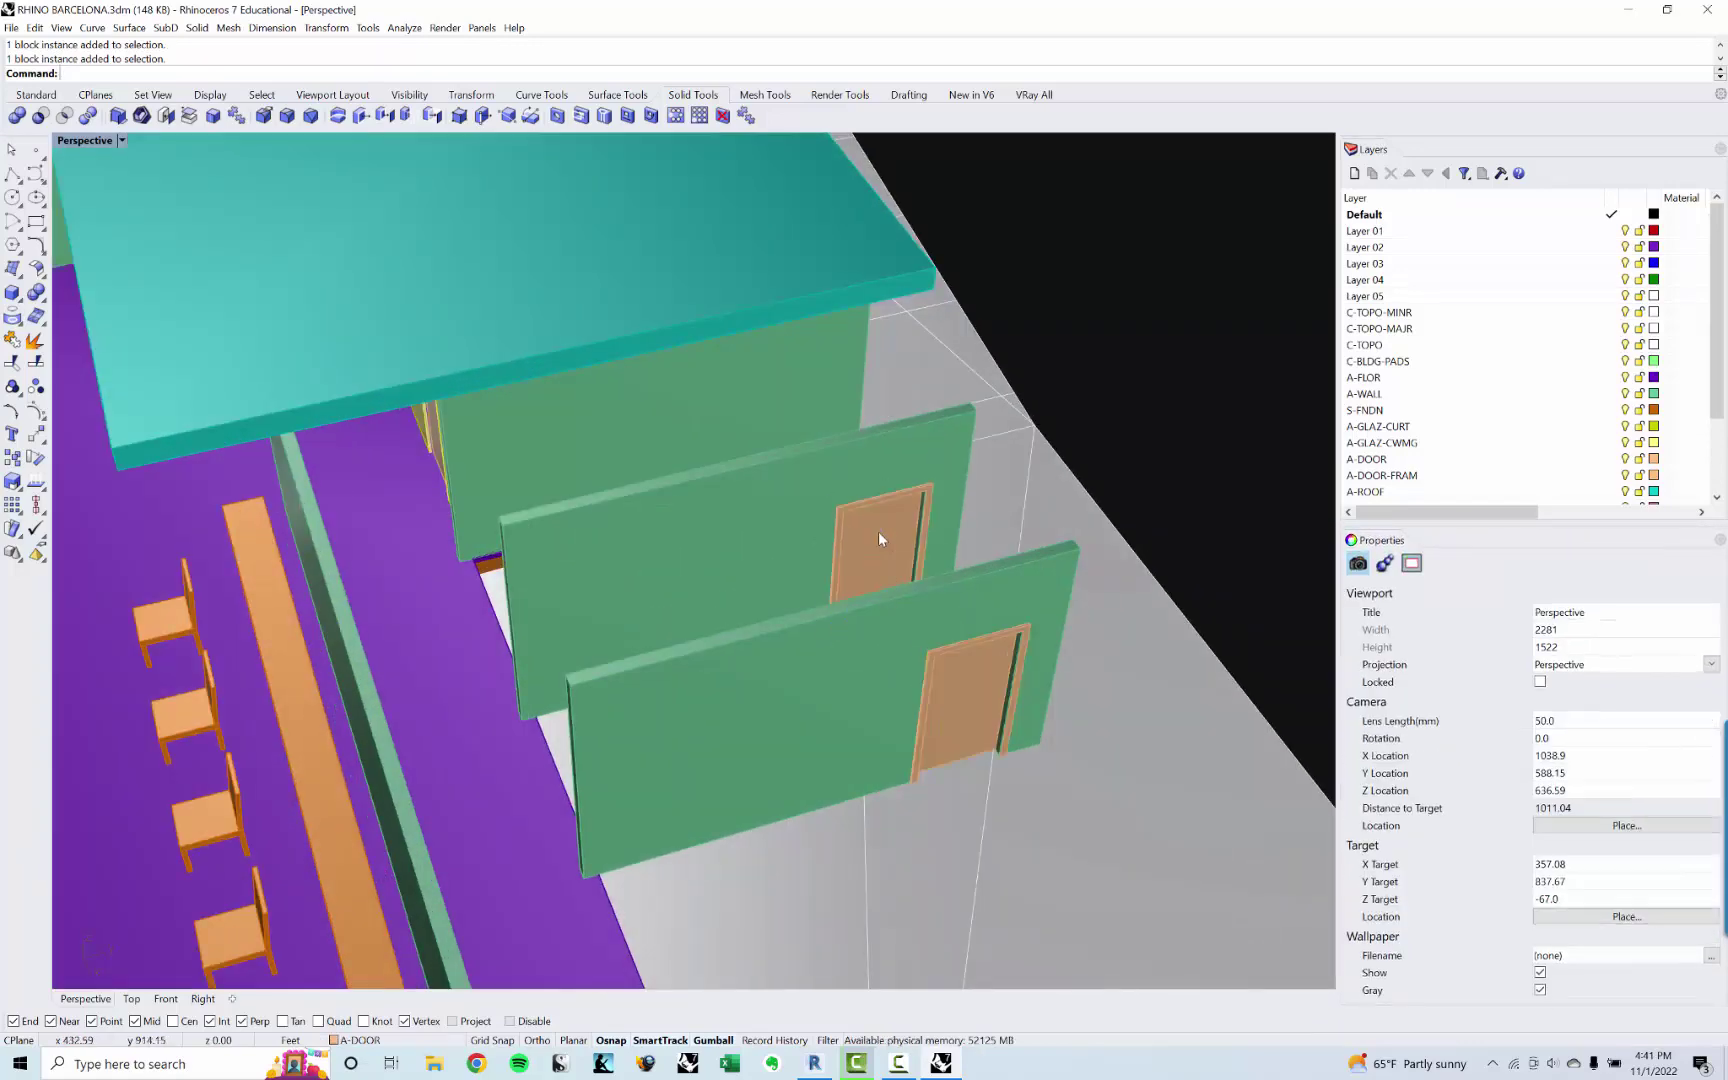
{"action": "scroll", "coordinate": [878, 531], "scroll_direction": "down", "scroll_amount": 8}
{"action": "right_click_drag", "start_coordinate": [800, 560], "coordinate": [858, 548]}
{"action": "scroll", "coordinate": [858, 548], "scroll_direction": "down", "scroll_amount": 6}
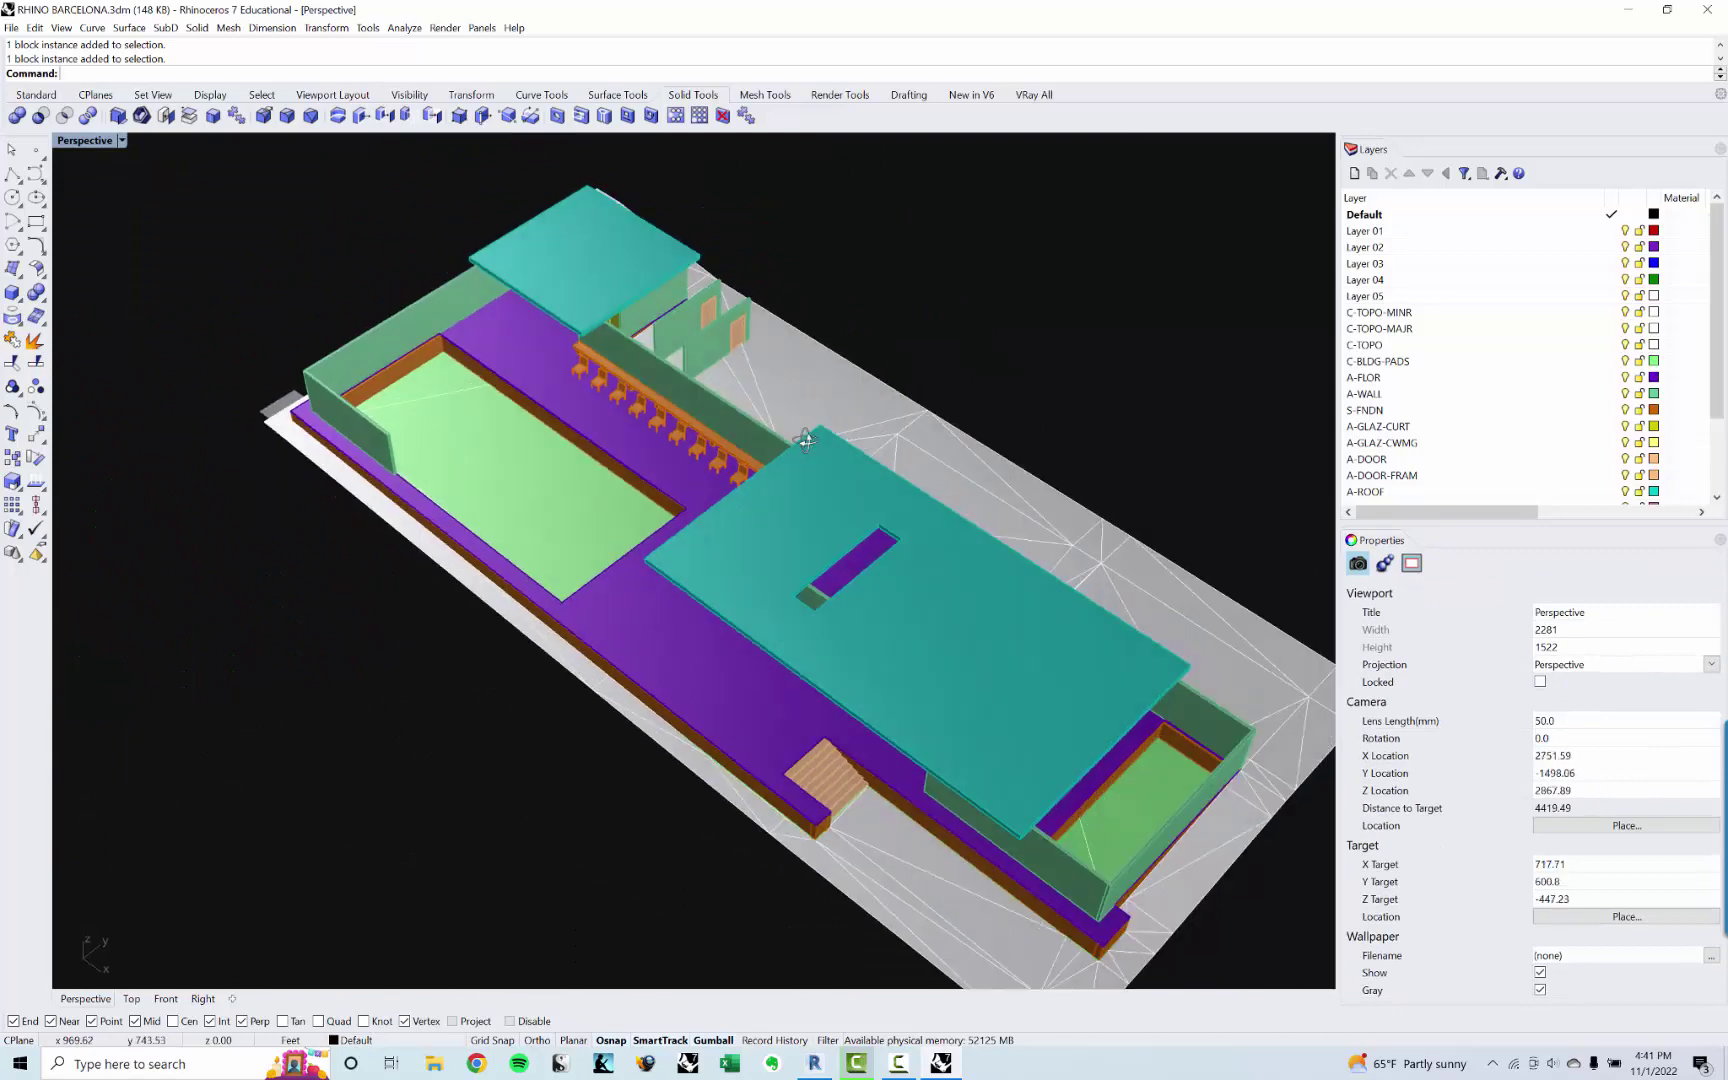
{"action": "right_click_drag", "start_coordinate": [407, 793], "coordinate": [428, 795]}
{"action": "middle_click", "coordinate": [428, 795]}
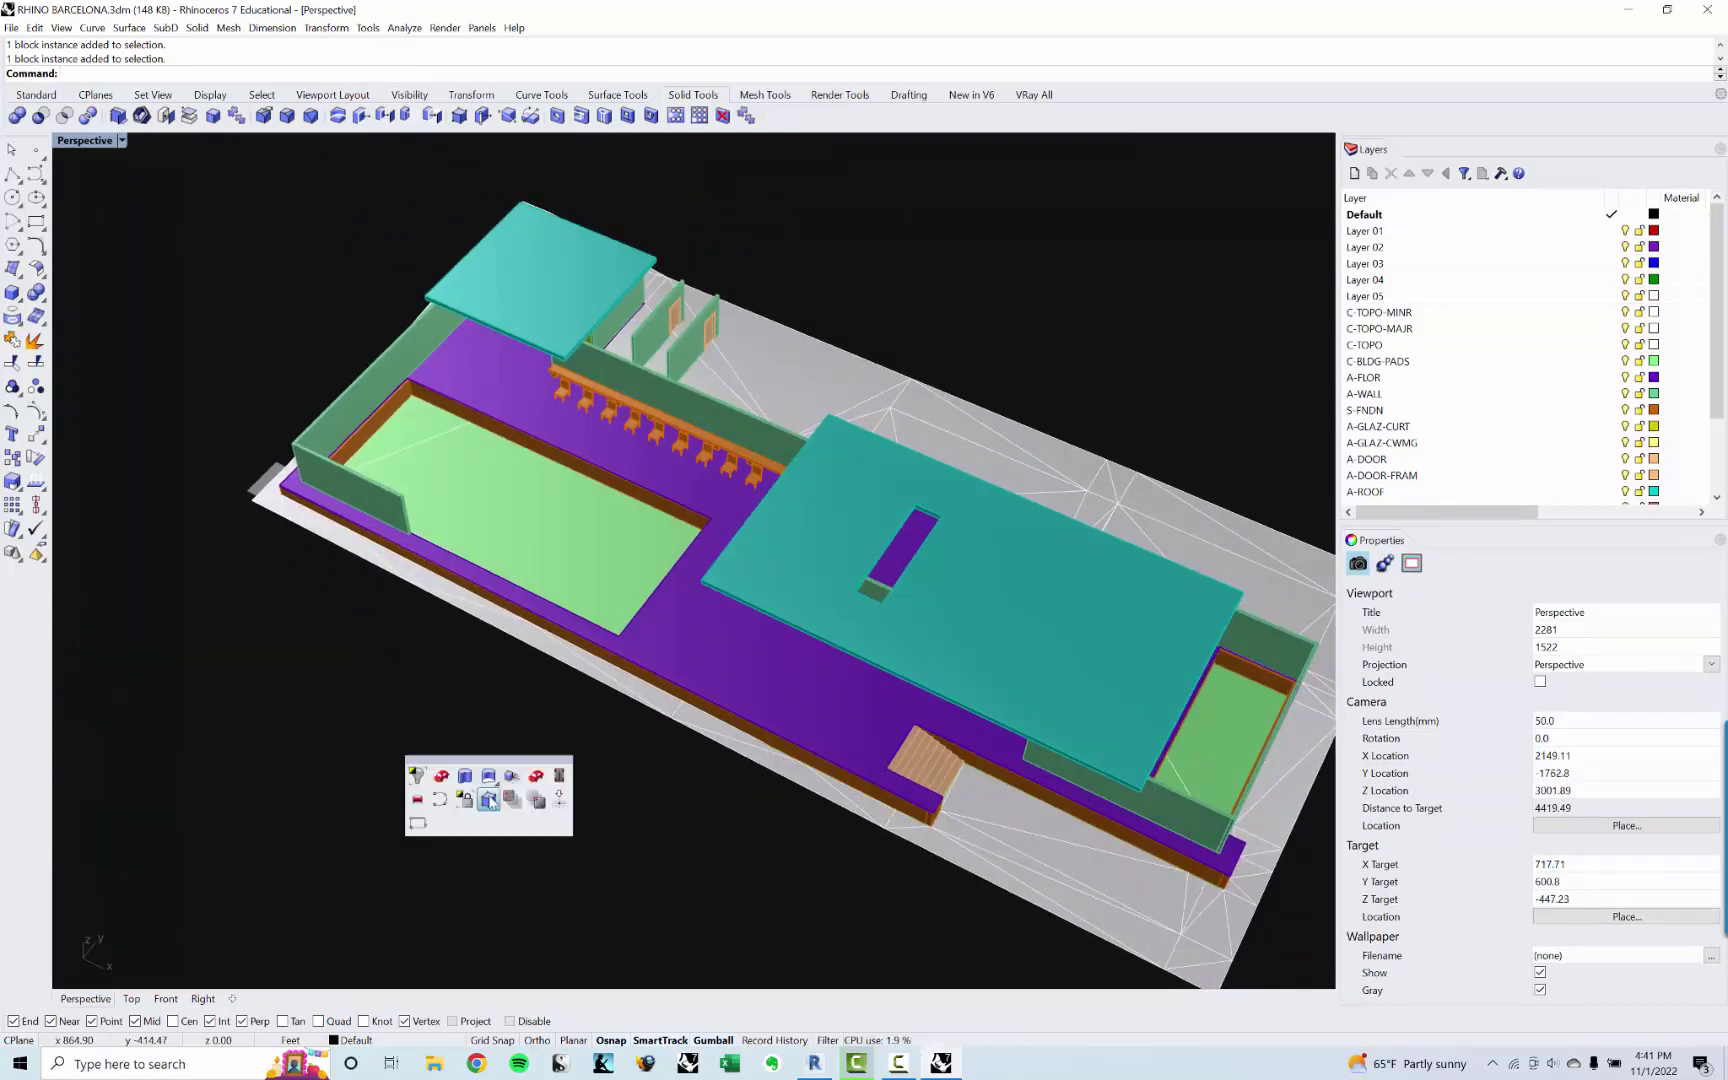
{"action": "left_click", "coordinate": [420, 822]}
{"action": "left_click", "coordinate": [540, 741]}
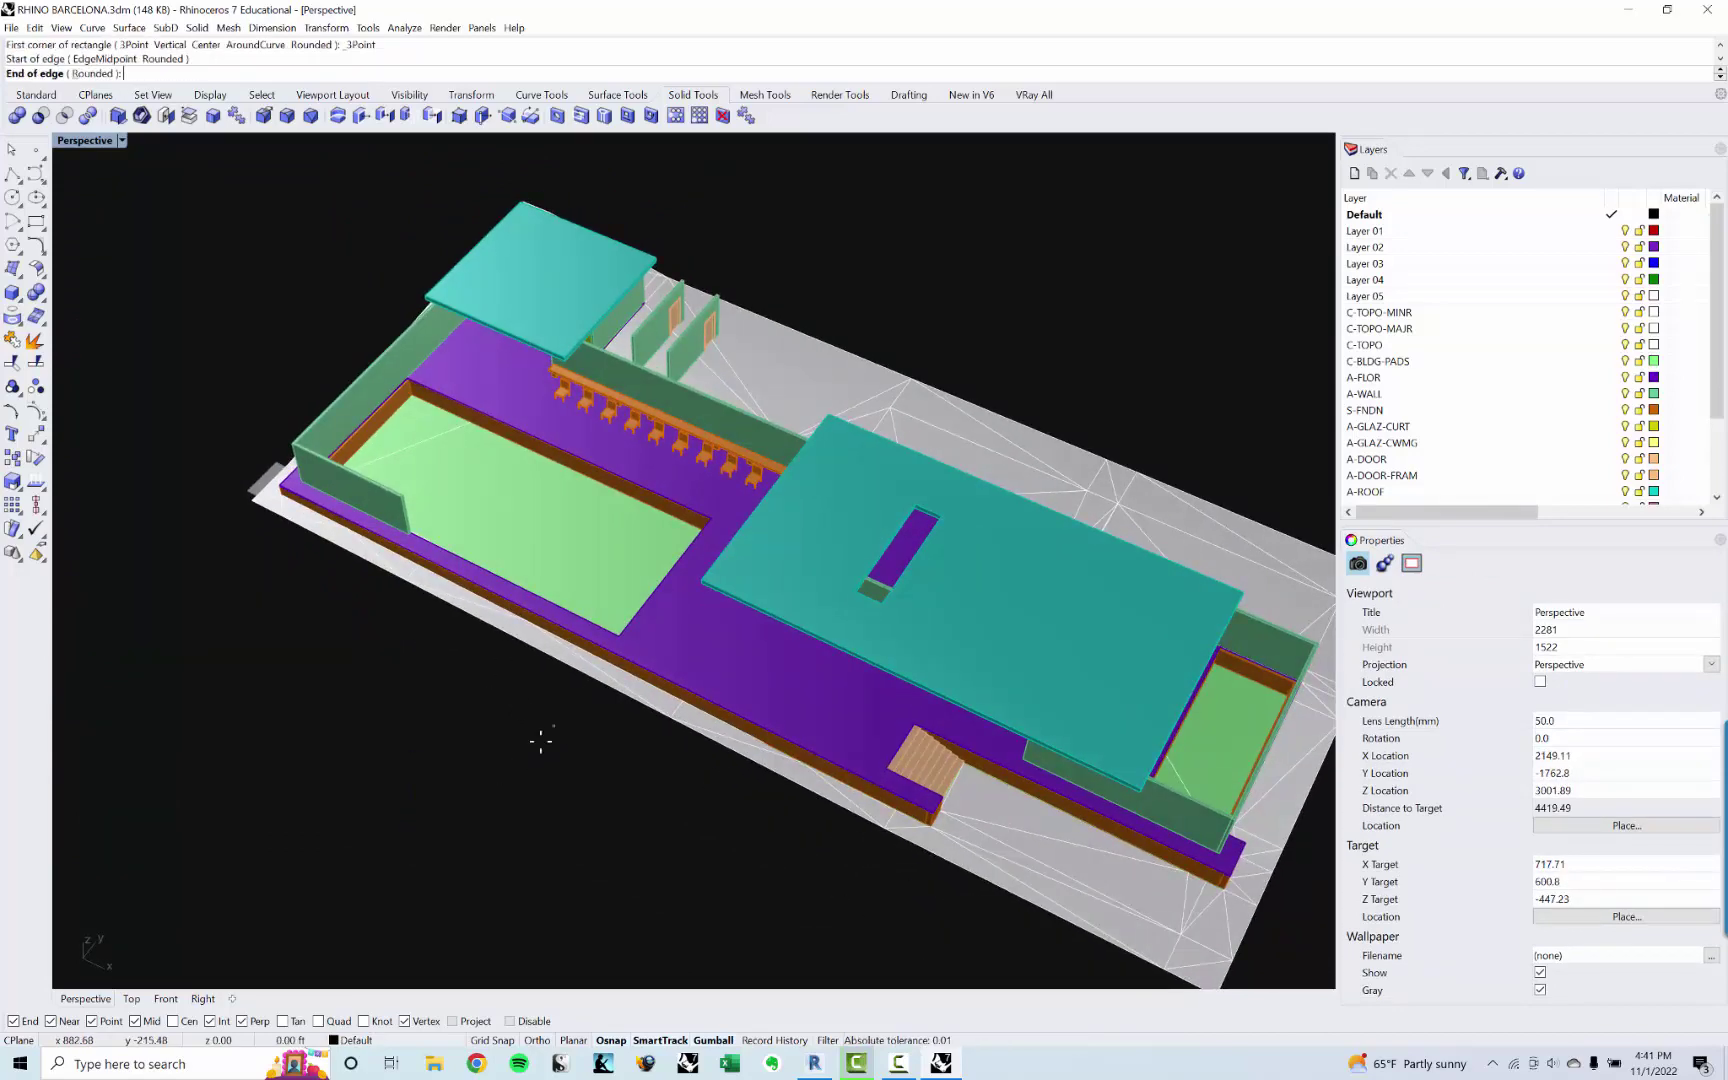
{"action": "key", "text": "Escape"}
Step: Make Layer 01 current and draw a three-point rectangle on the empty ground in front of the pavilion
{"action": "double_click", "coordinate": [1410, 232]}
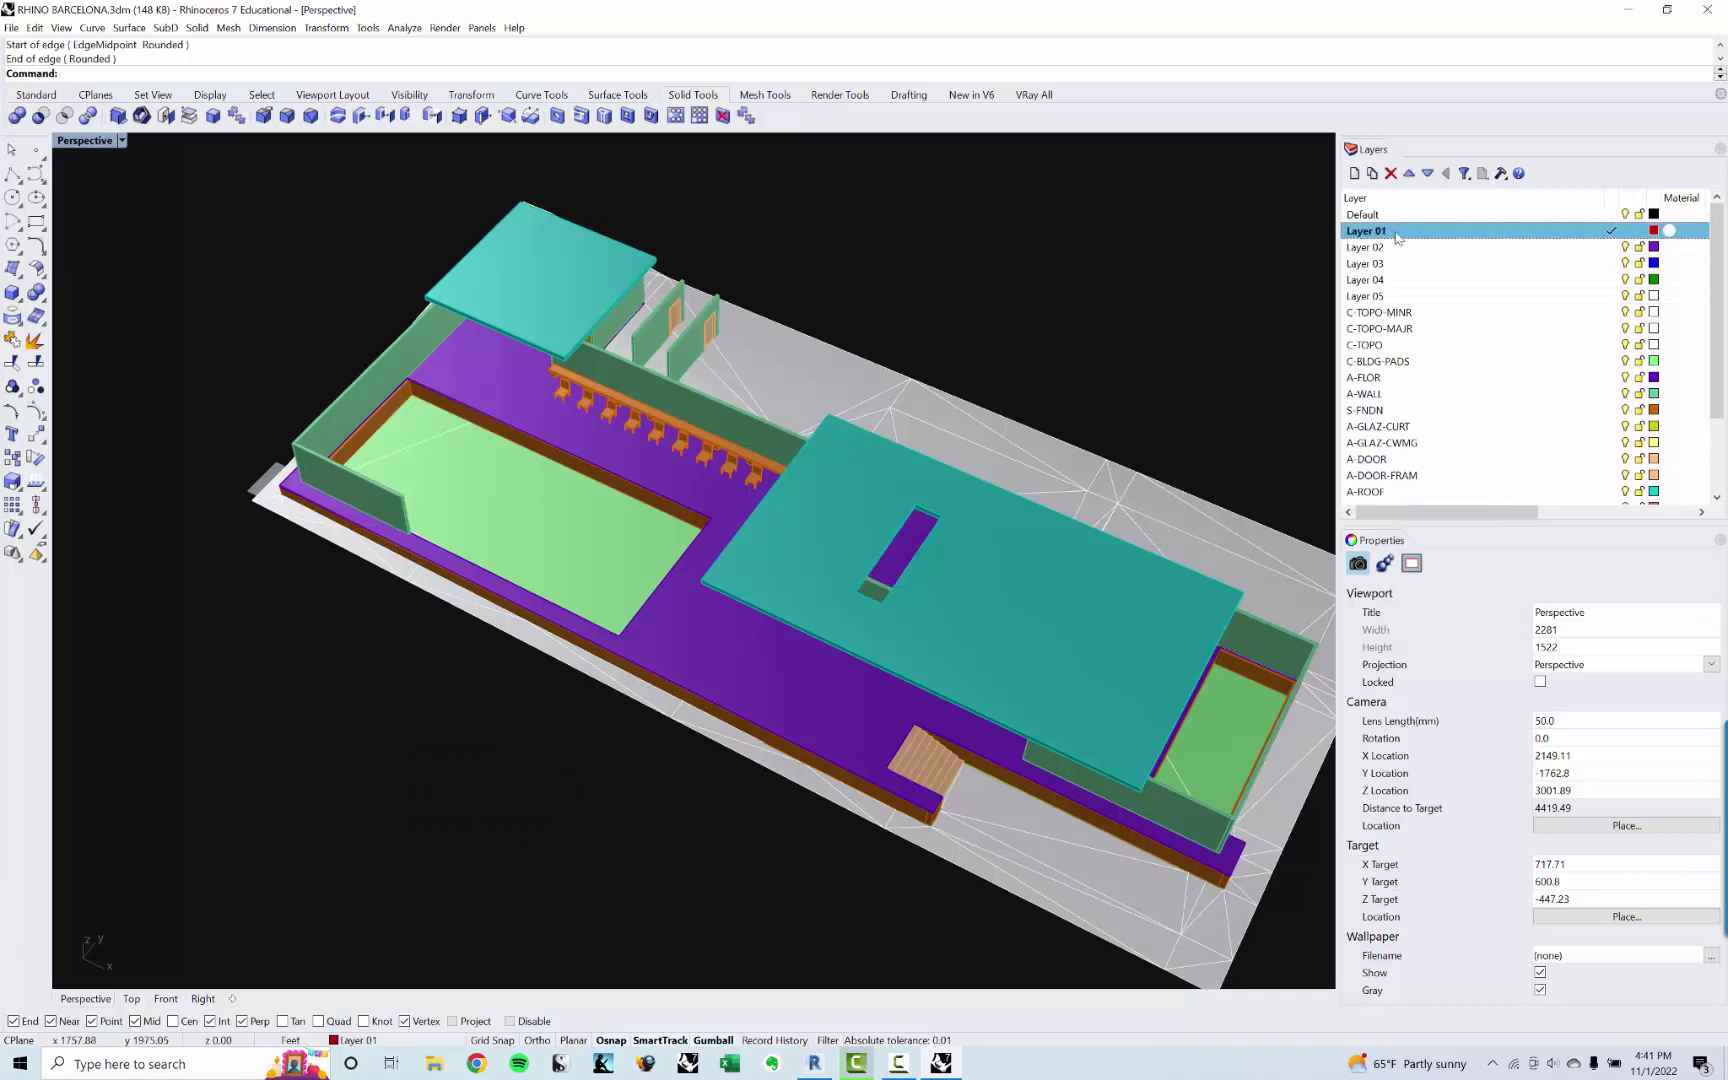
{"action": "middle_click", "coordinate": [412, 828]}
{"action": "left_click", "coordinate": [341, 855]}
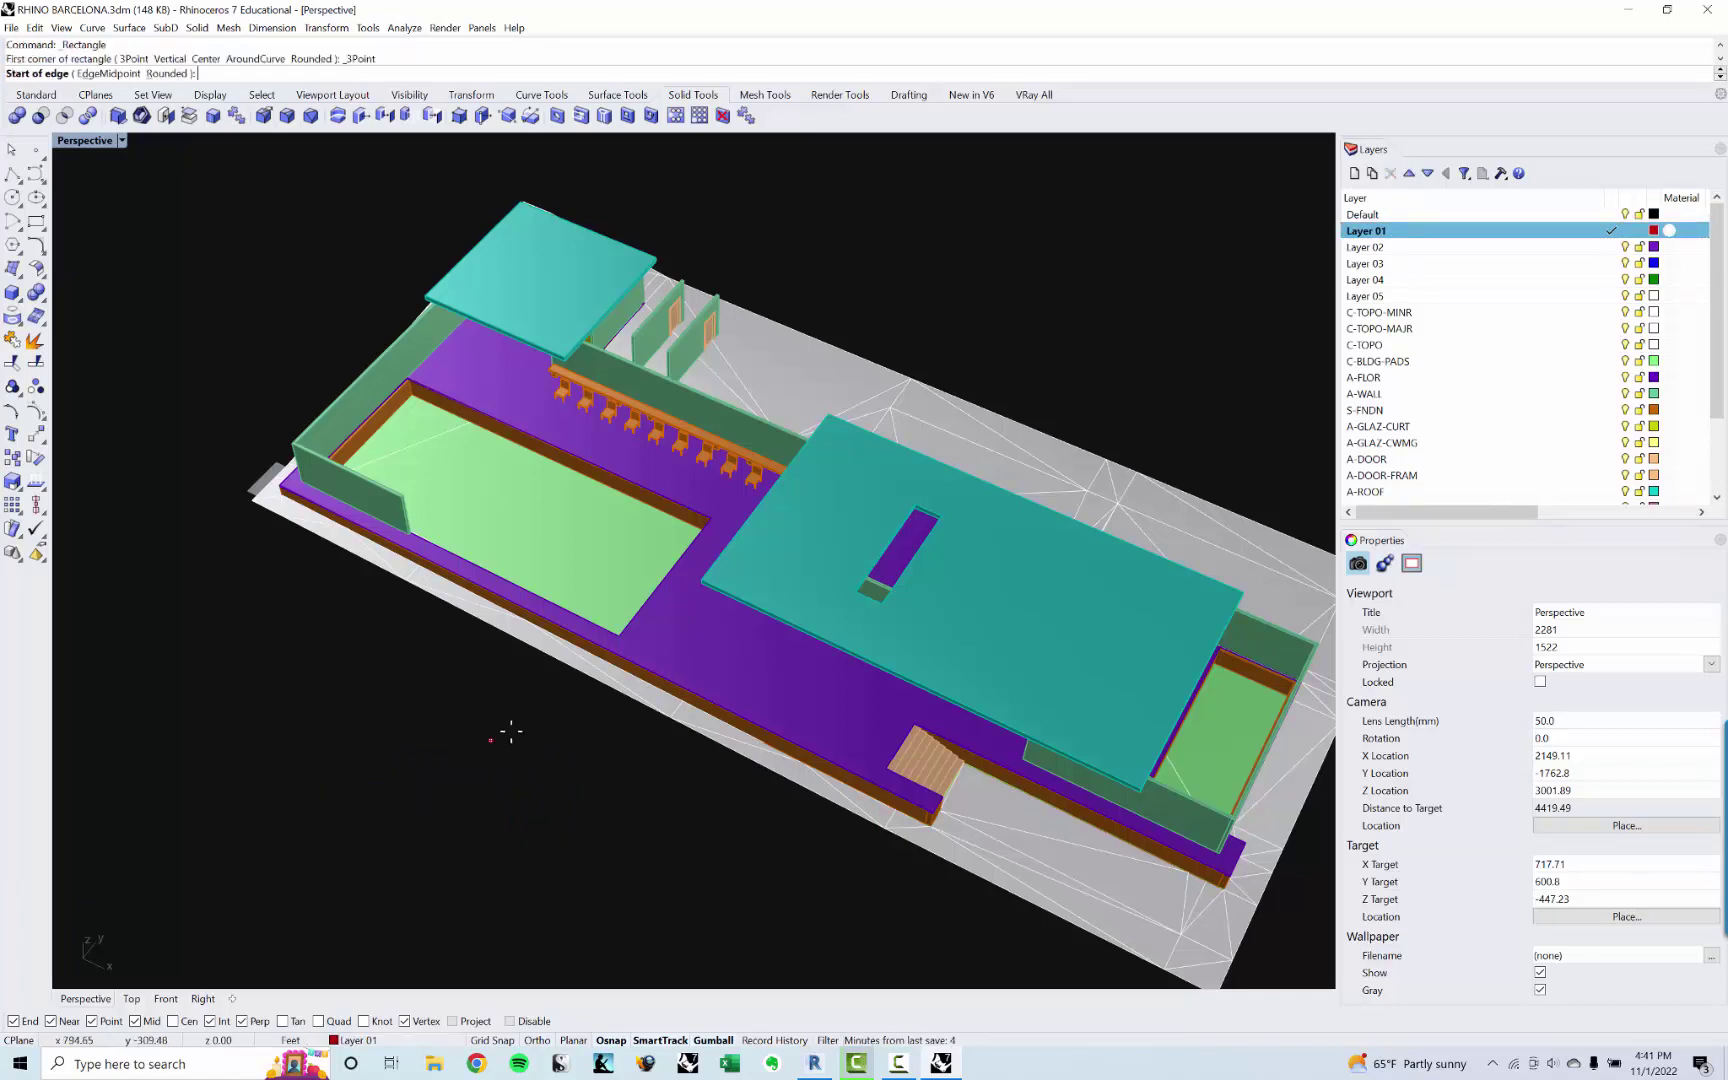
{"action": "left_click", "coordinate": [529, 717]}
{"action": "left_click", "coordinate": [485, 773]}
{"action": "left_click", "coordinate": [609, 799]}
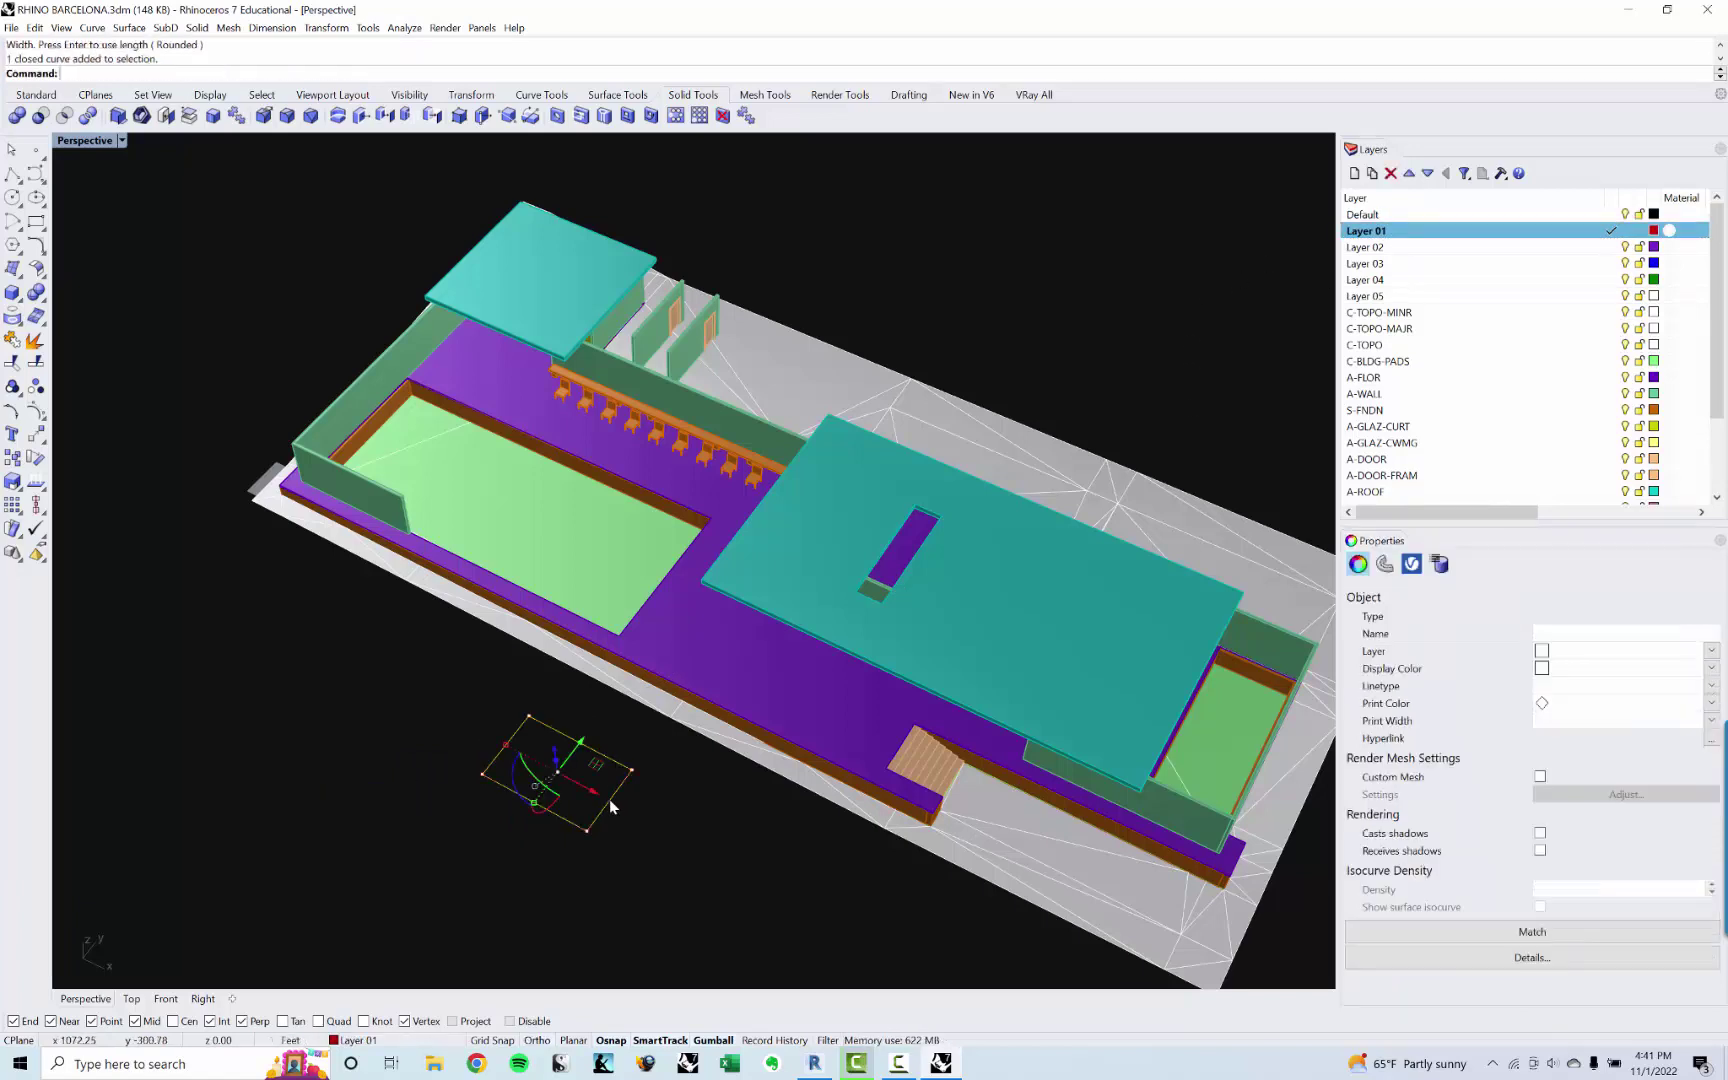
Step: Extrude the rectangle upward into a solid box taller than the pavilion, and delete the source curve
{"action": "middle_click", "coordinate": [609, 799]}
{"action": "left_click", "coordinate": [650, 843]}
{"action": "right_click_drag", "start_coordinate": [436, 685], "coordinate": [563, 741]}
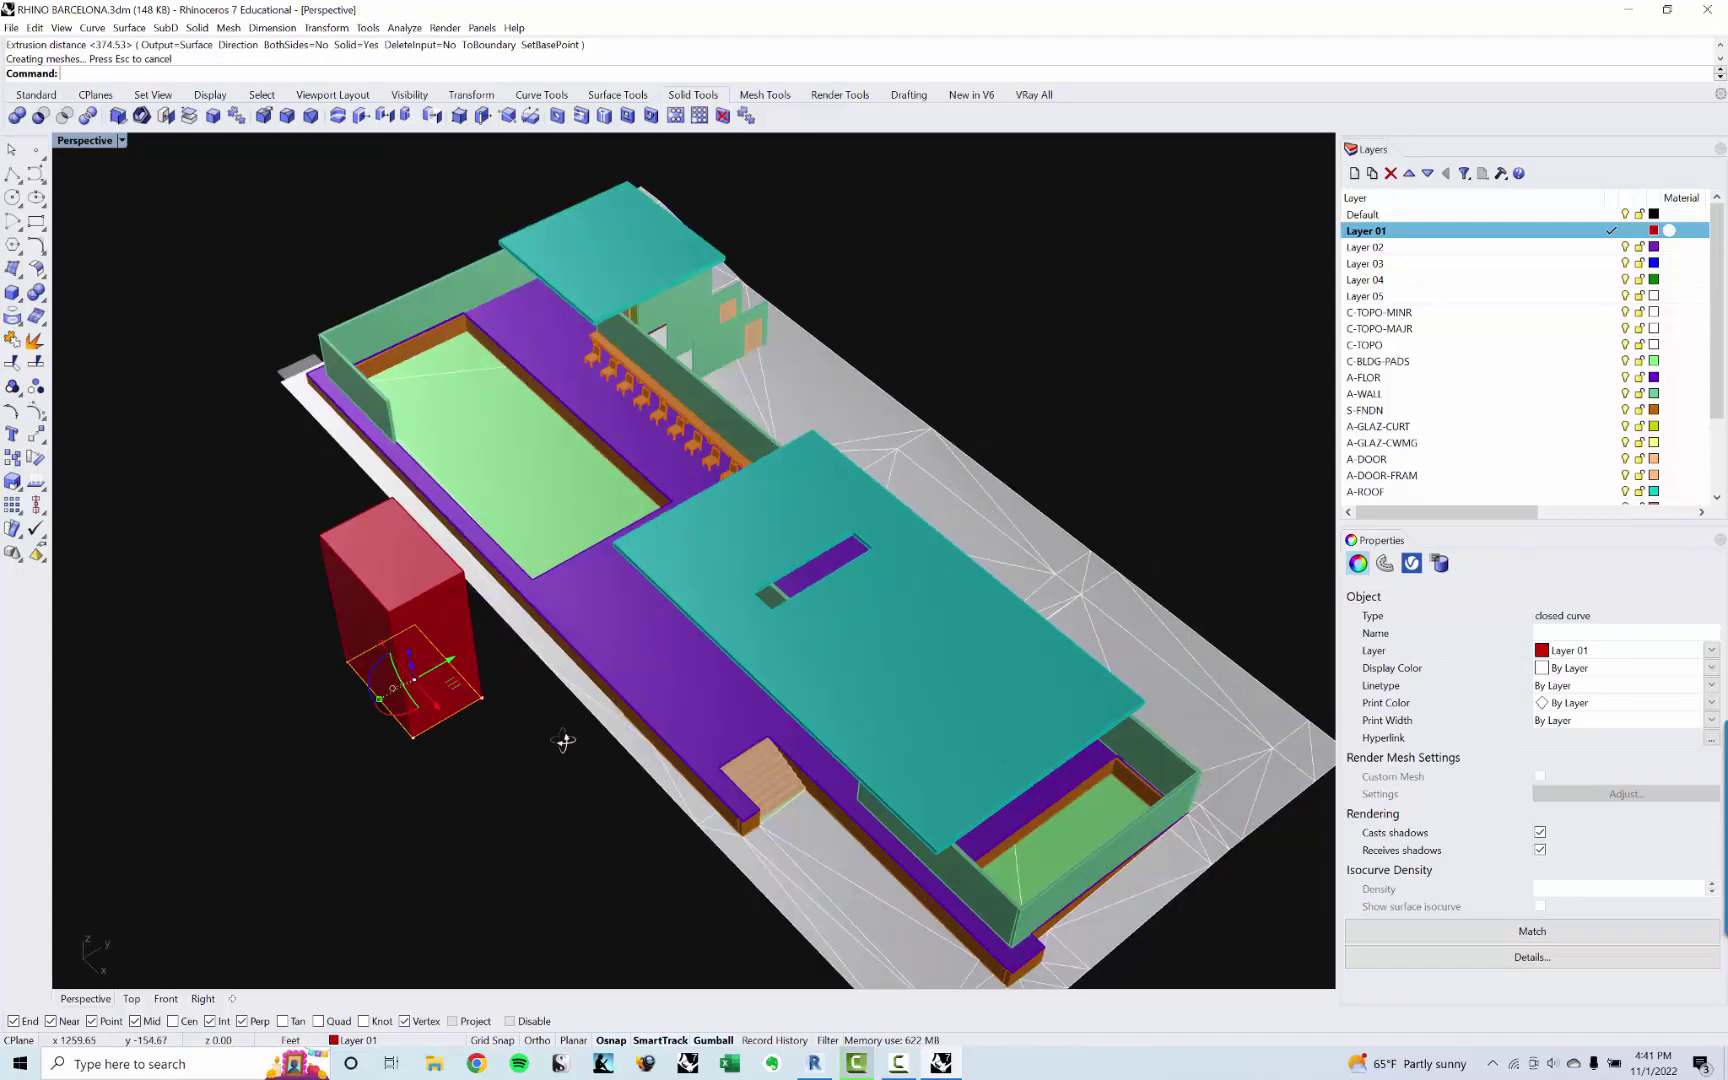
{"action": "key", "text": "Delete"}
{"action": "left_click", "coordinate": [441, 622]}
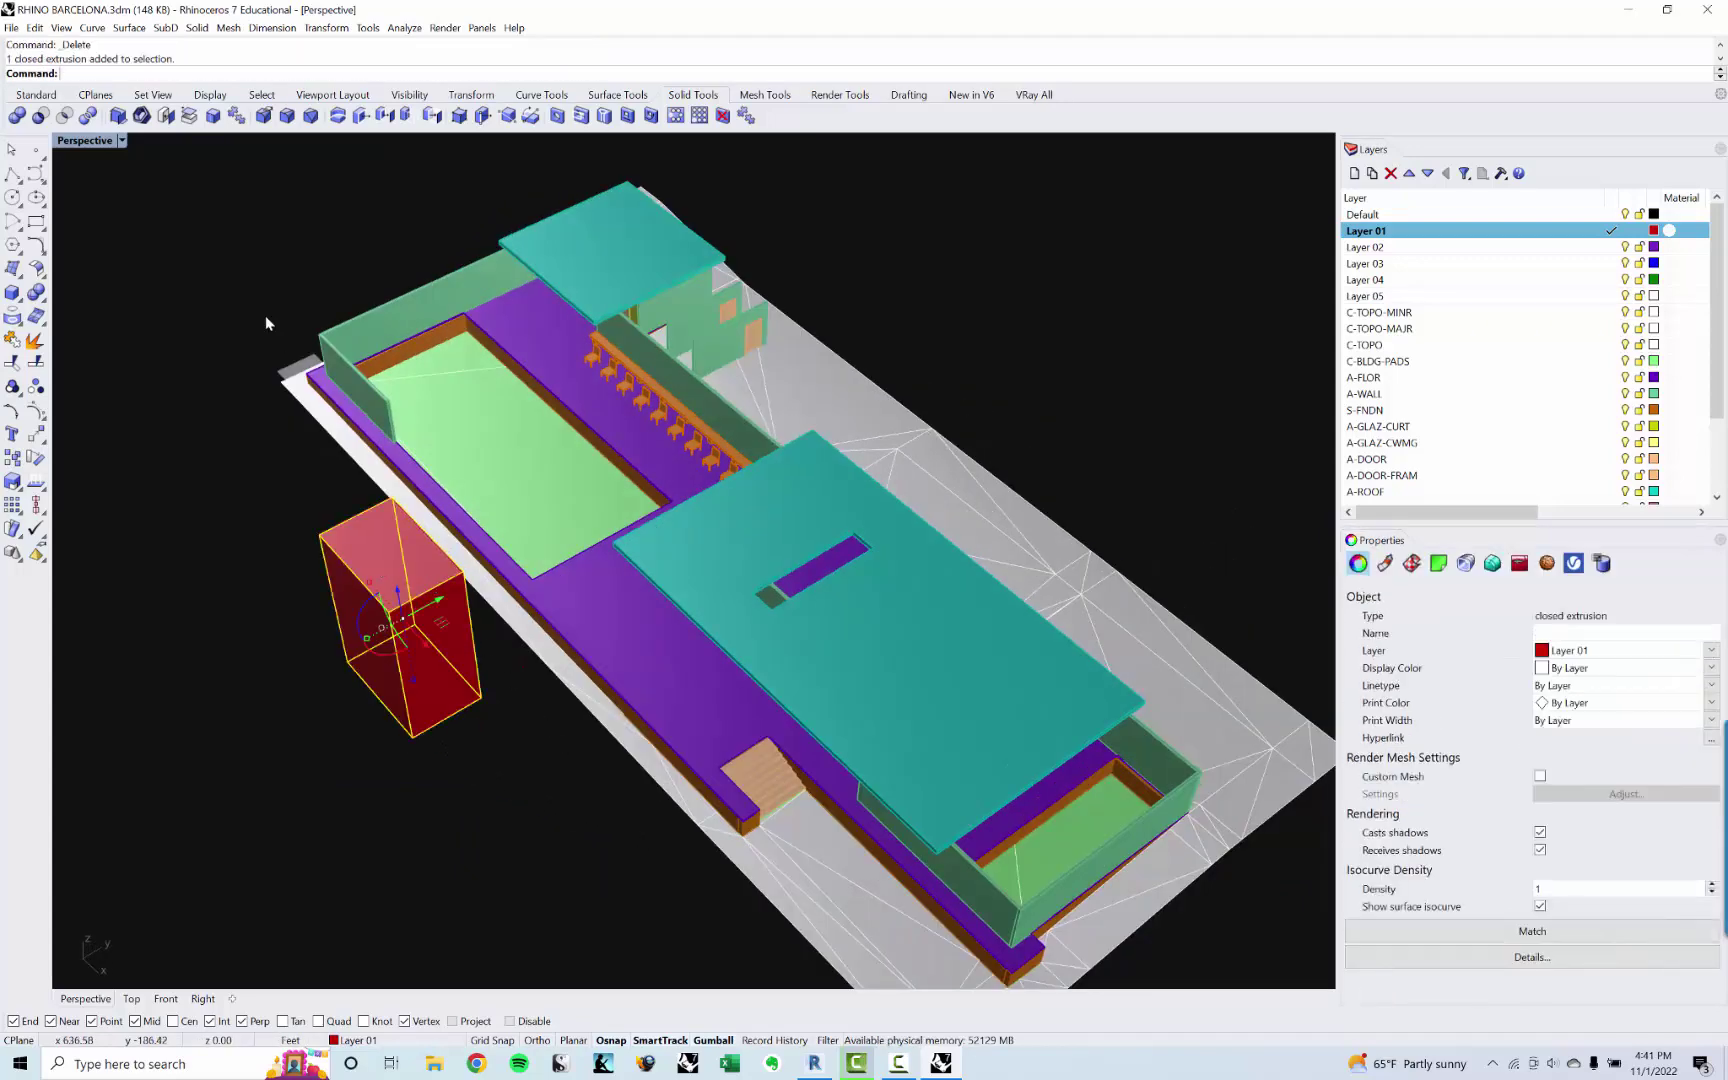
{"action": "left_click", "coordinate": [11, 28]}
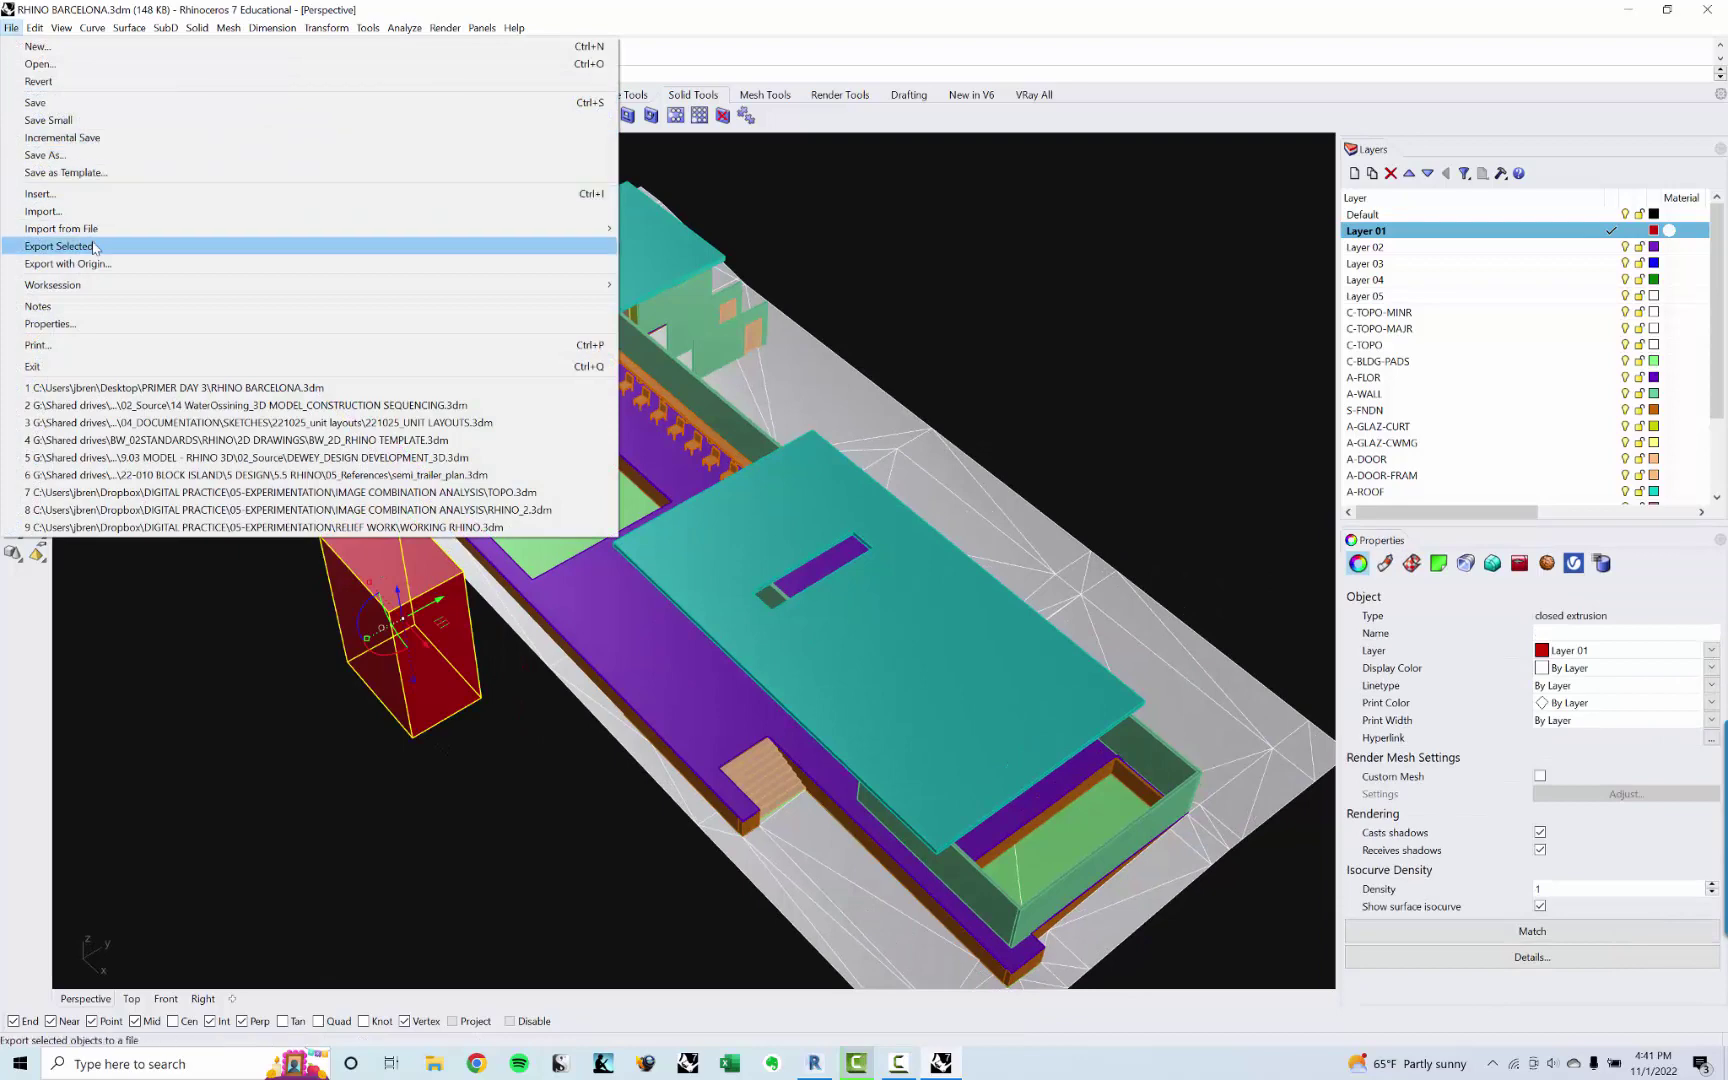
{"action": "left_click", "coordinate": [60, 246]}
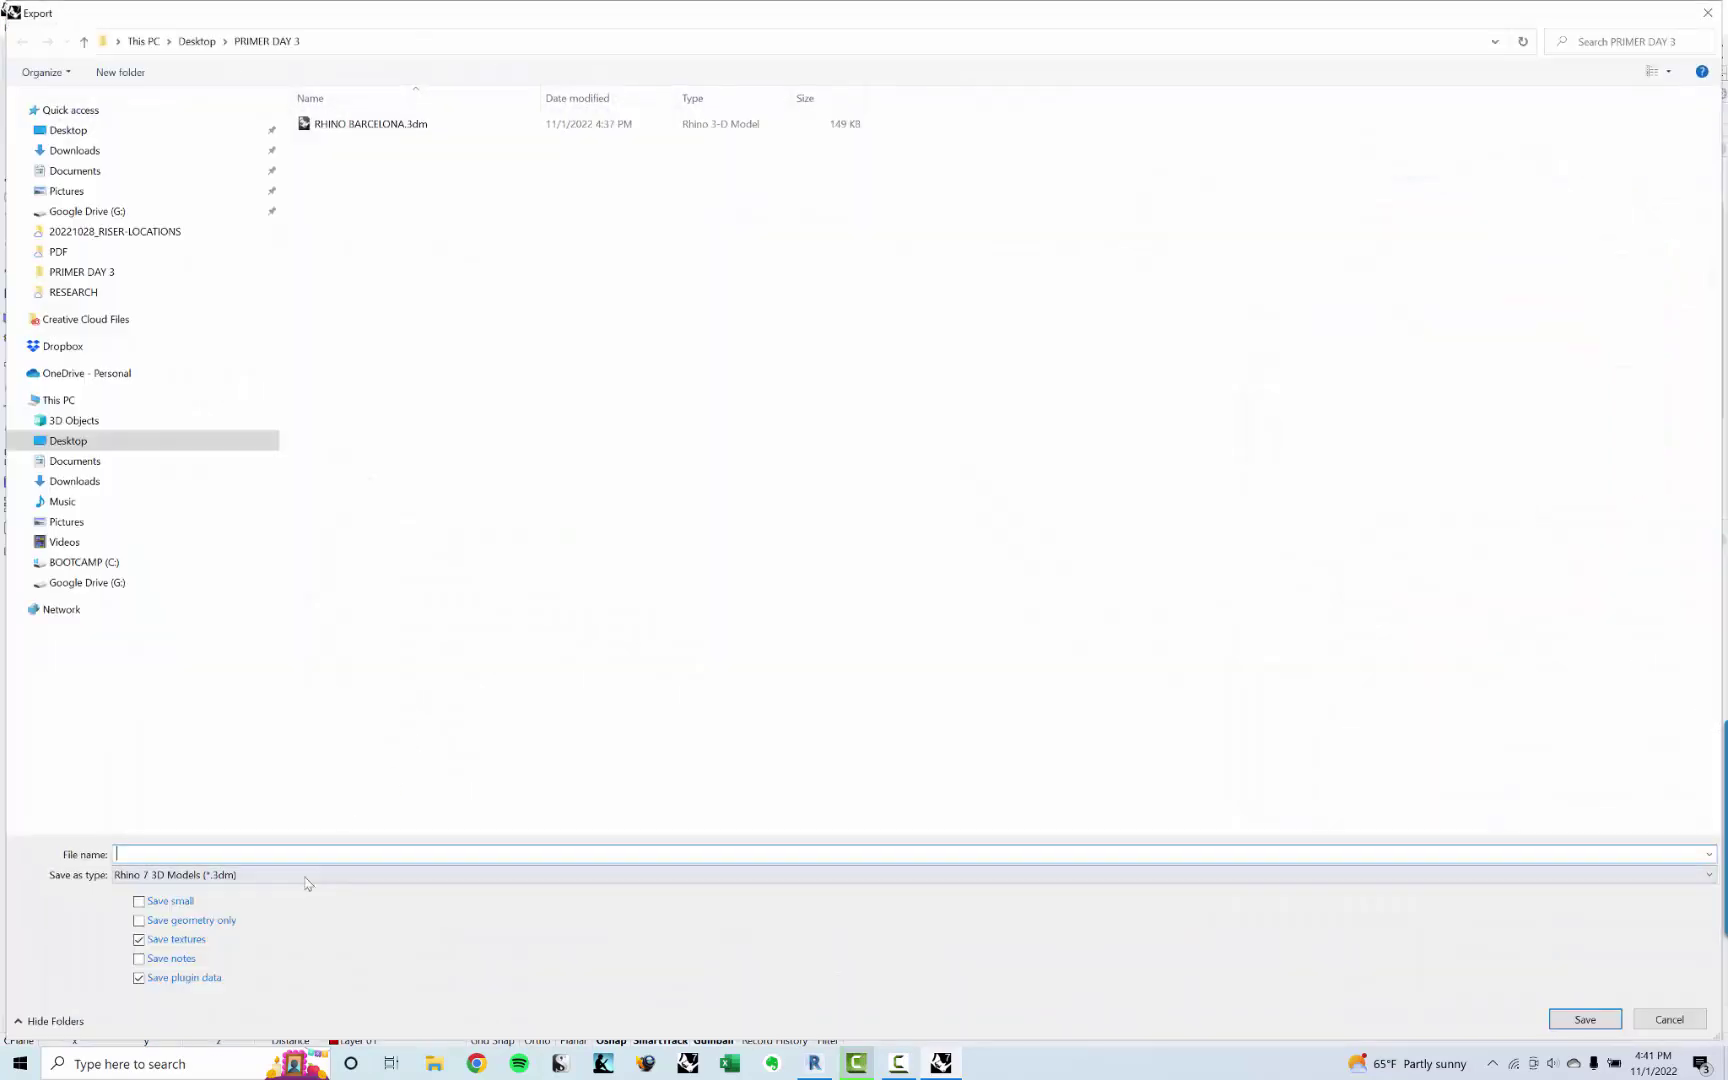
{"action": "left_click", "coordinate": [307, 880]}
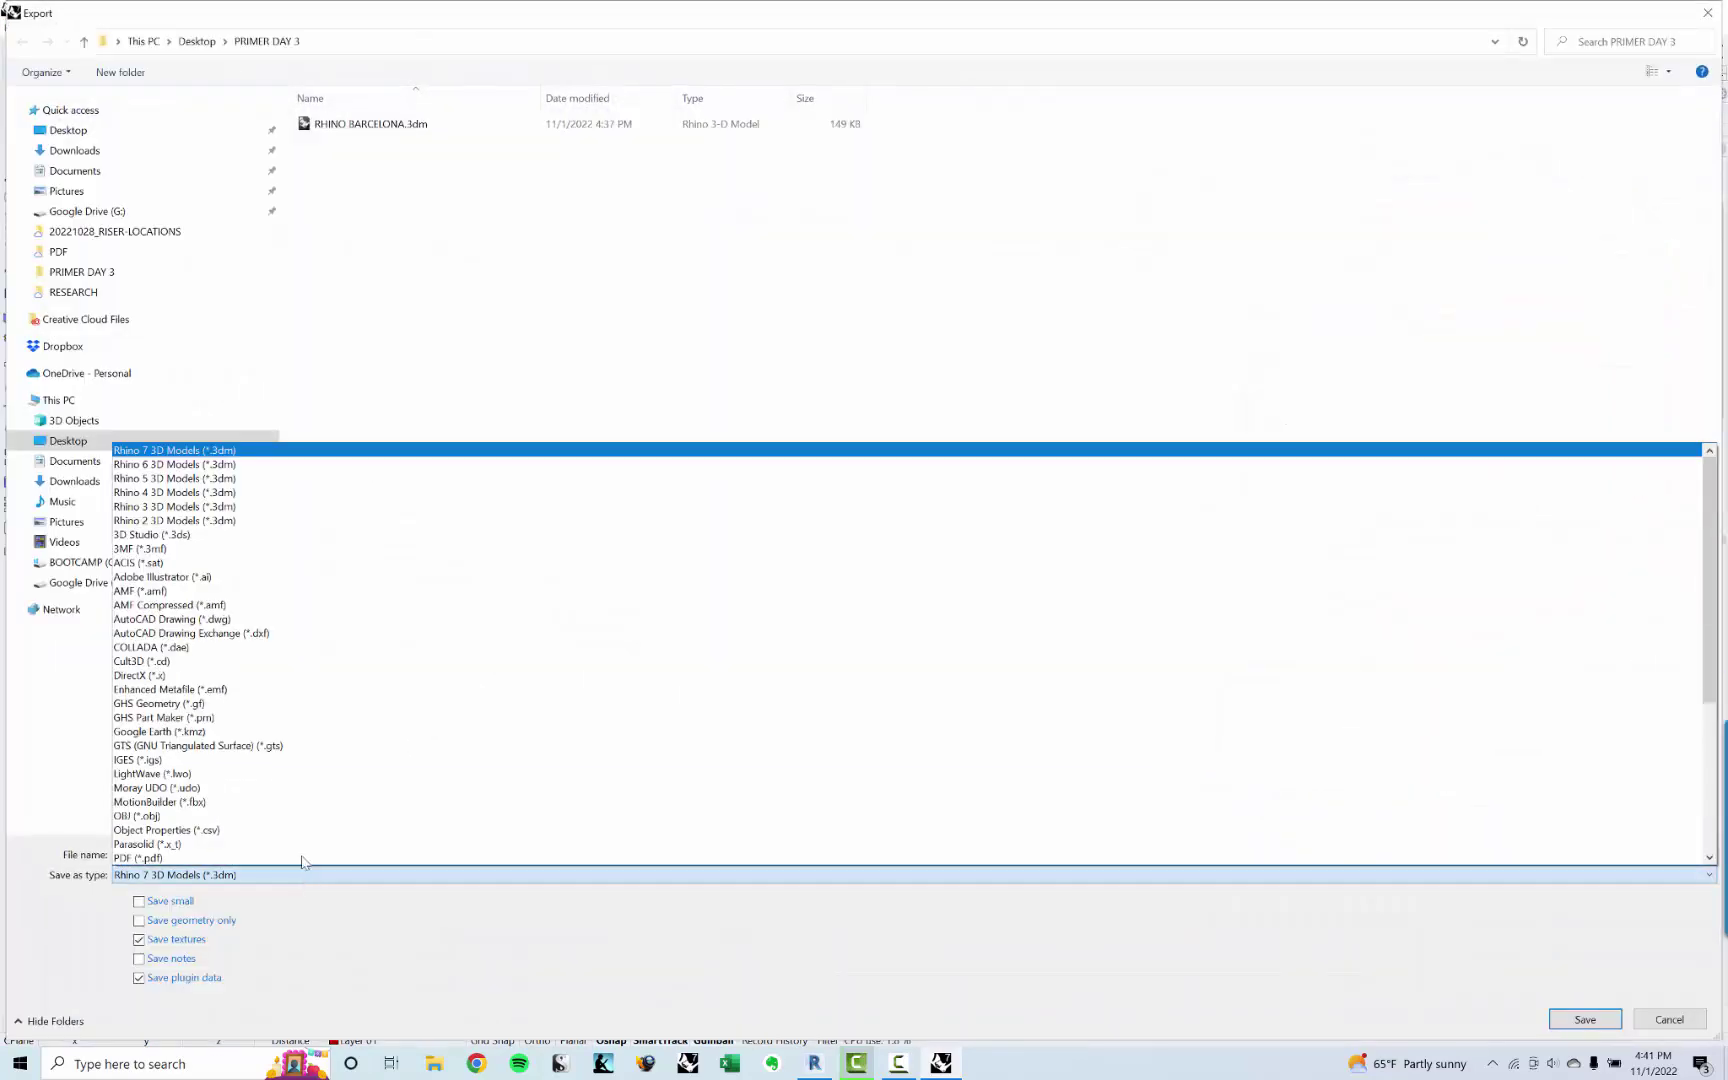
{"action": "left_click", "coordinate": [227, 569]}
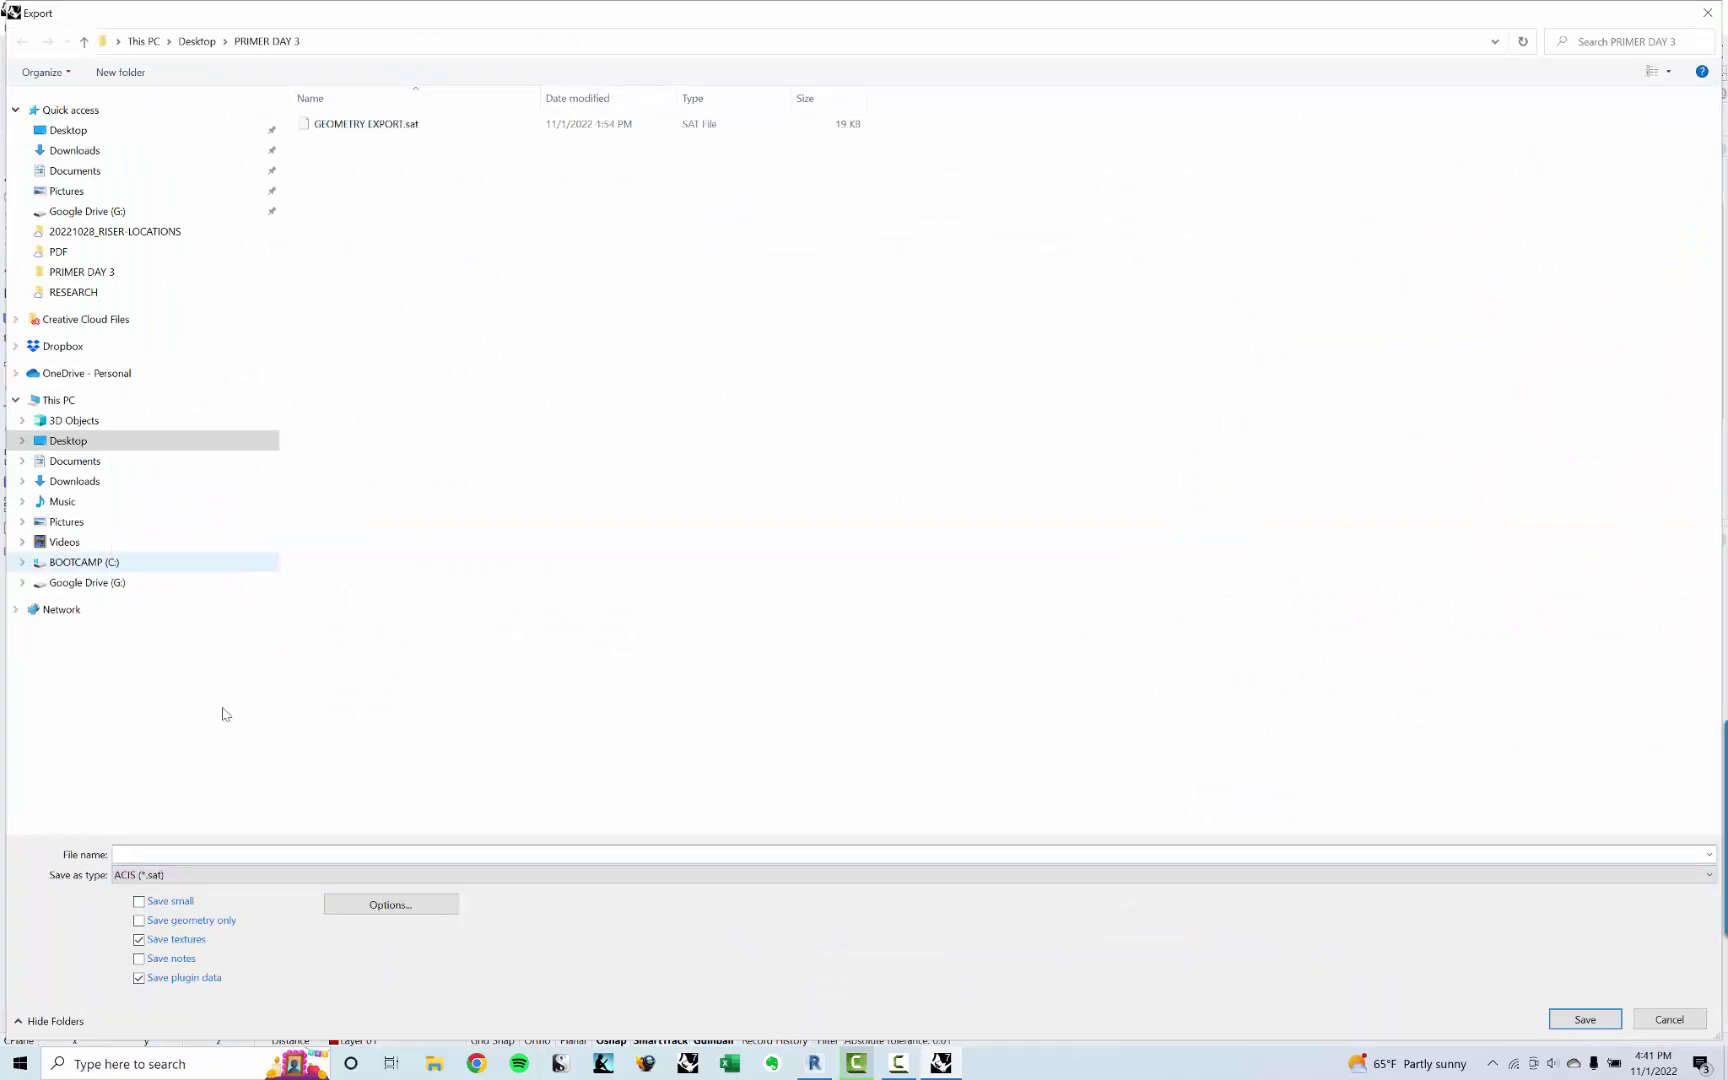
{"action": "type", "text": "REVIT EXPORT"}
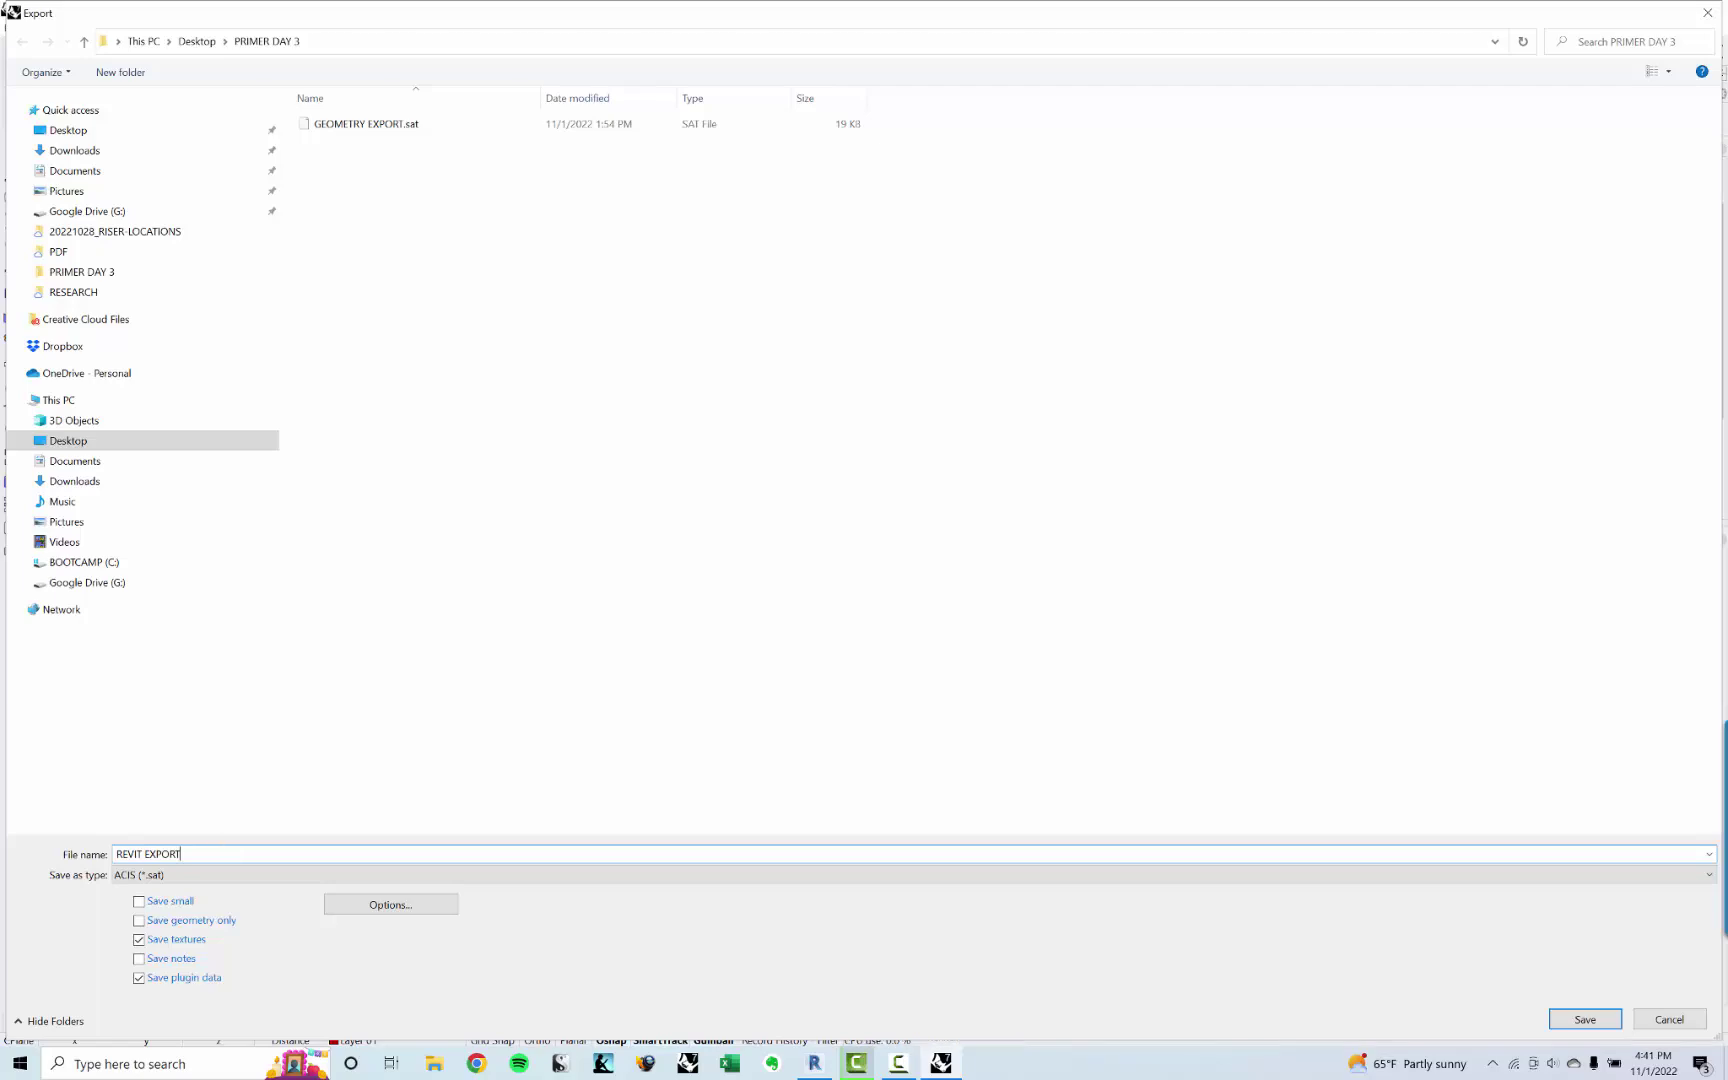
{"action": "key", "text": "Return"}
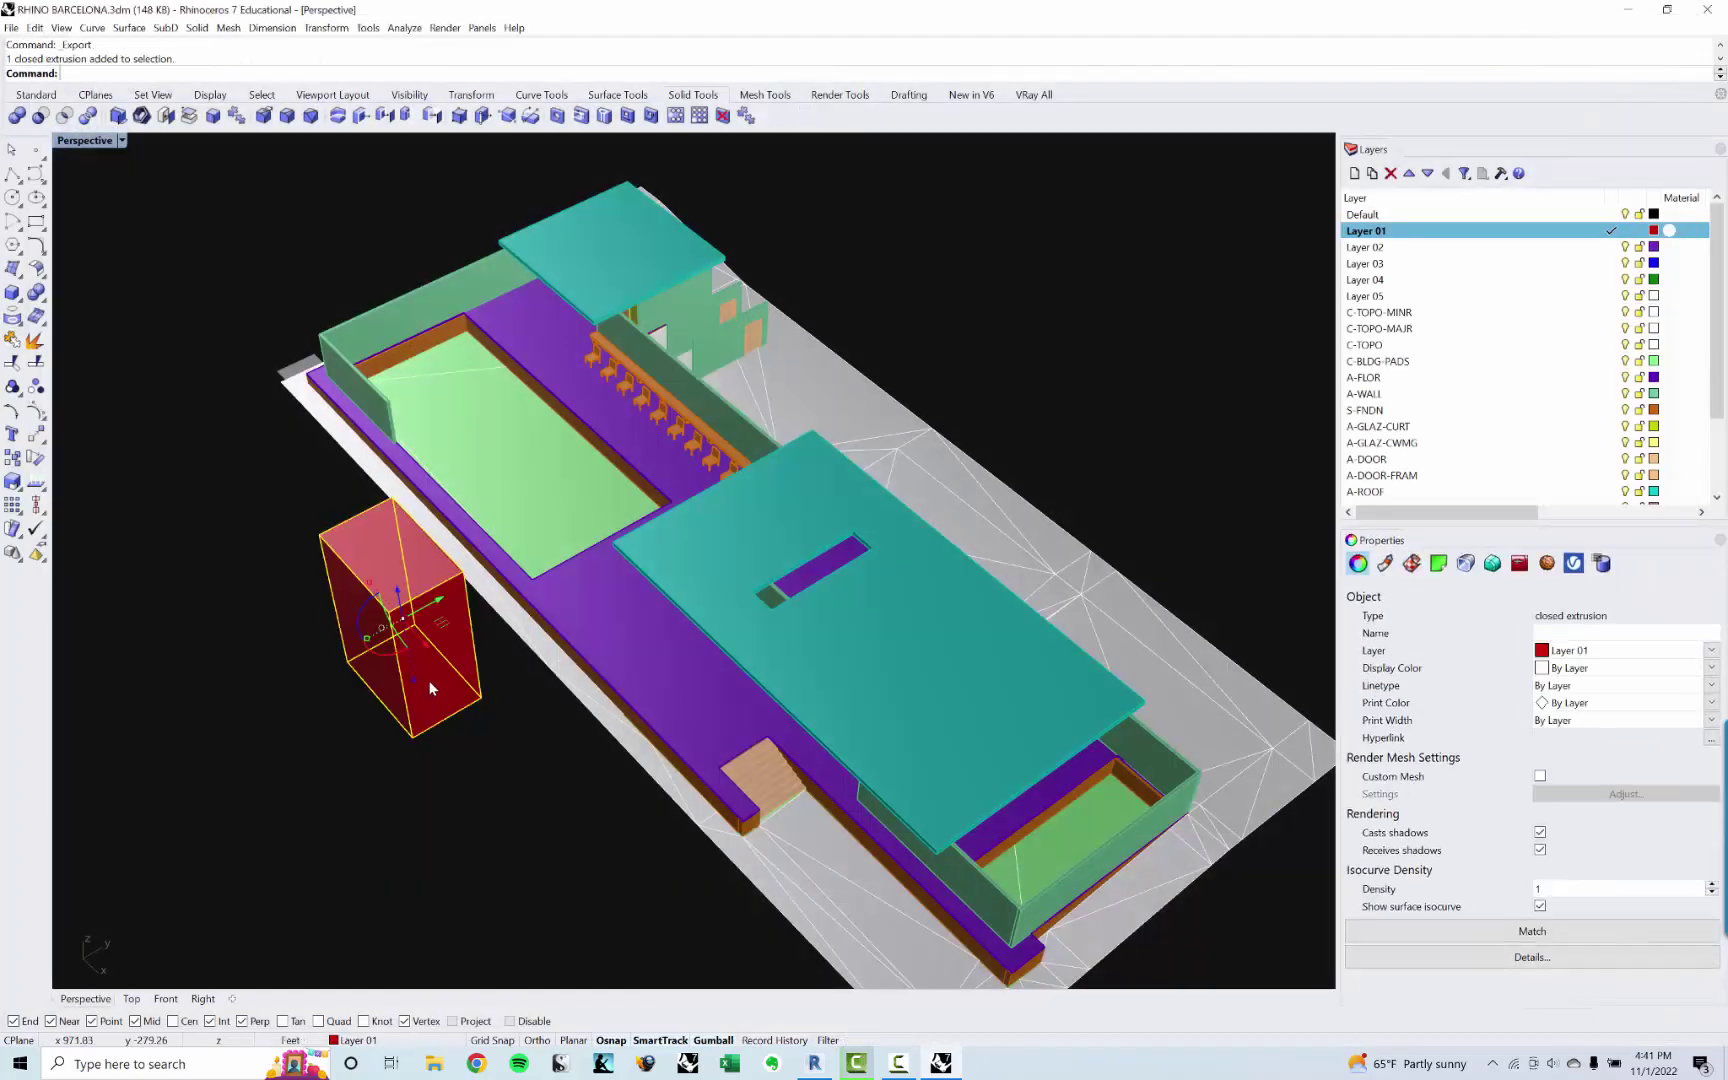
Step: Copy the red box to a second position beside the original, along the pavilion's front edge
{"action": "type", "text": "Copy"}
{"action": "key", "text": "Return"}
{"action": "left_click", "coordinate": [300, 765]}
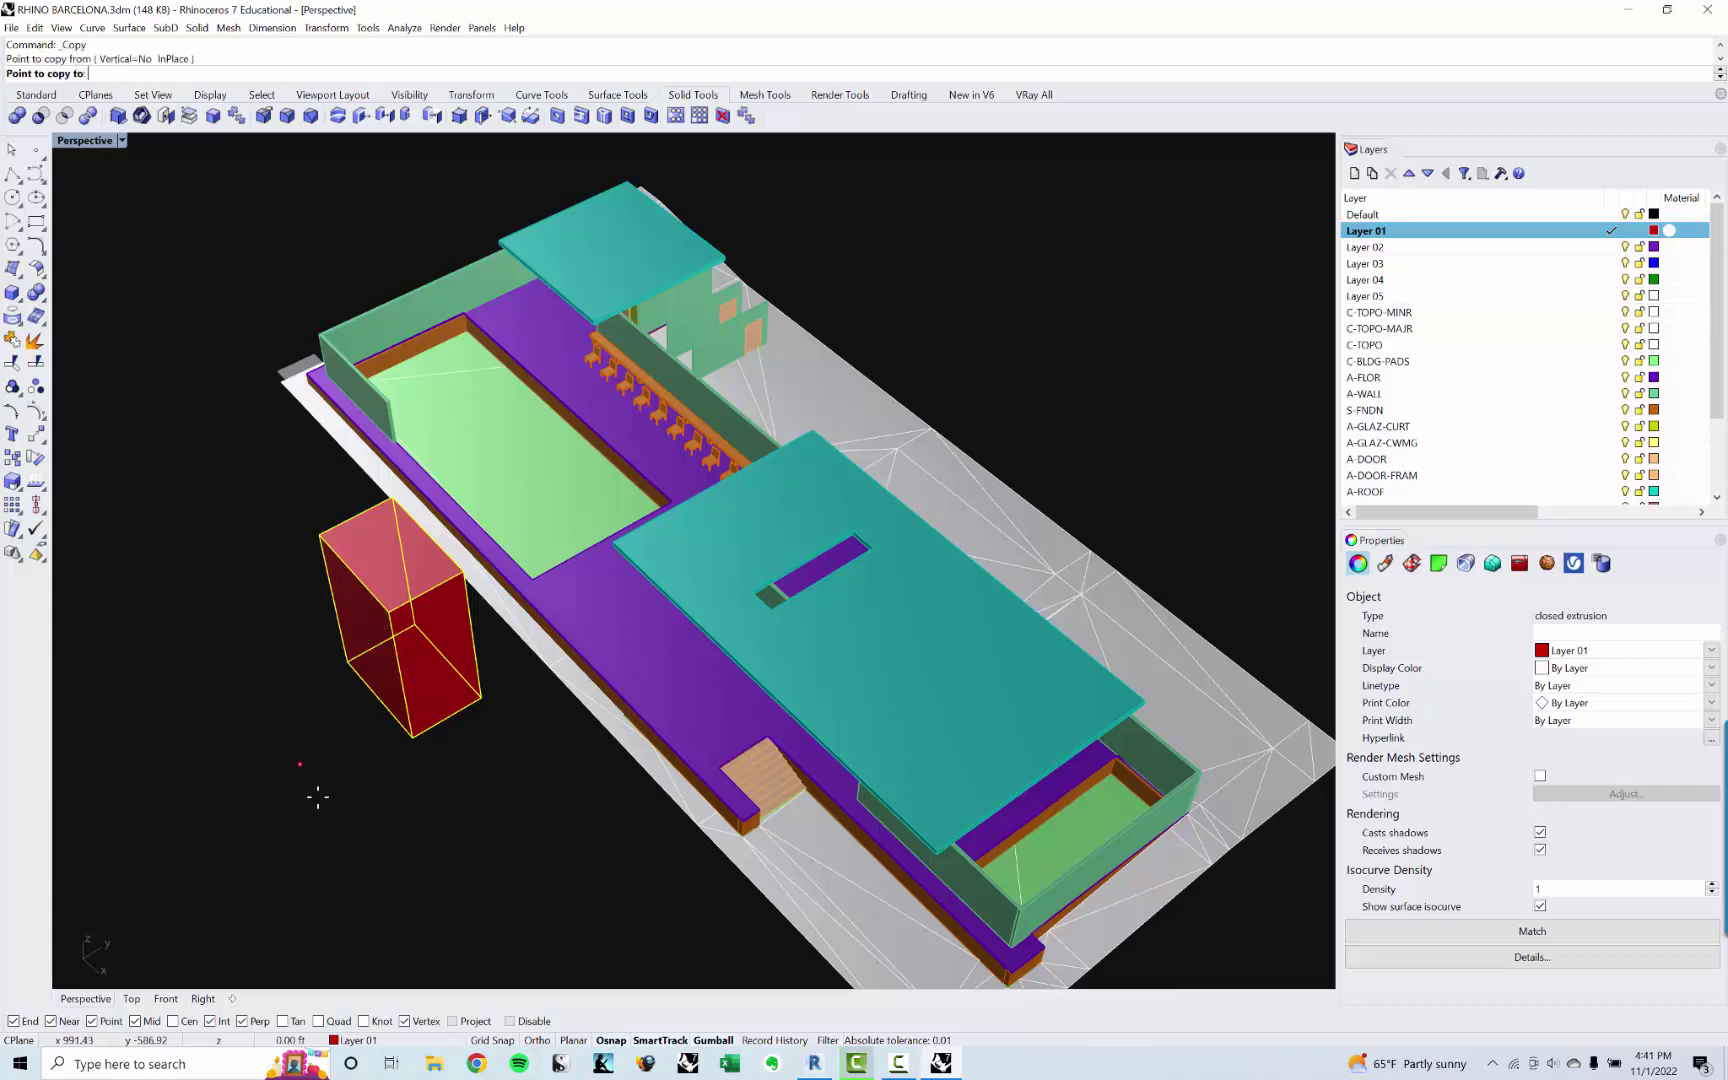
{"action": "left_click", "coordinate": [398, 897]}
{"action": "key", "text": "Escape"}
Step: Export both red boxes as the ACIS file TEST GEO.sat in the PRIMER DAY 3 folder, using the Default SAT options
{"action": "left_click", "coordinate": [572, 758]}
{"action": "left_click", "coordinate": [446, 645], "text": "shift"}
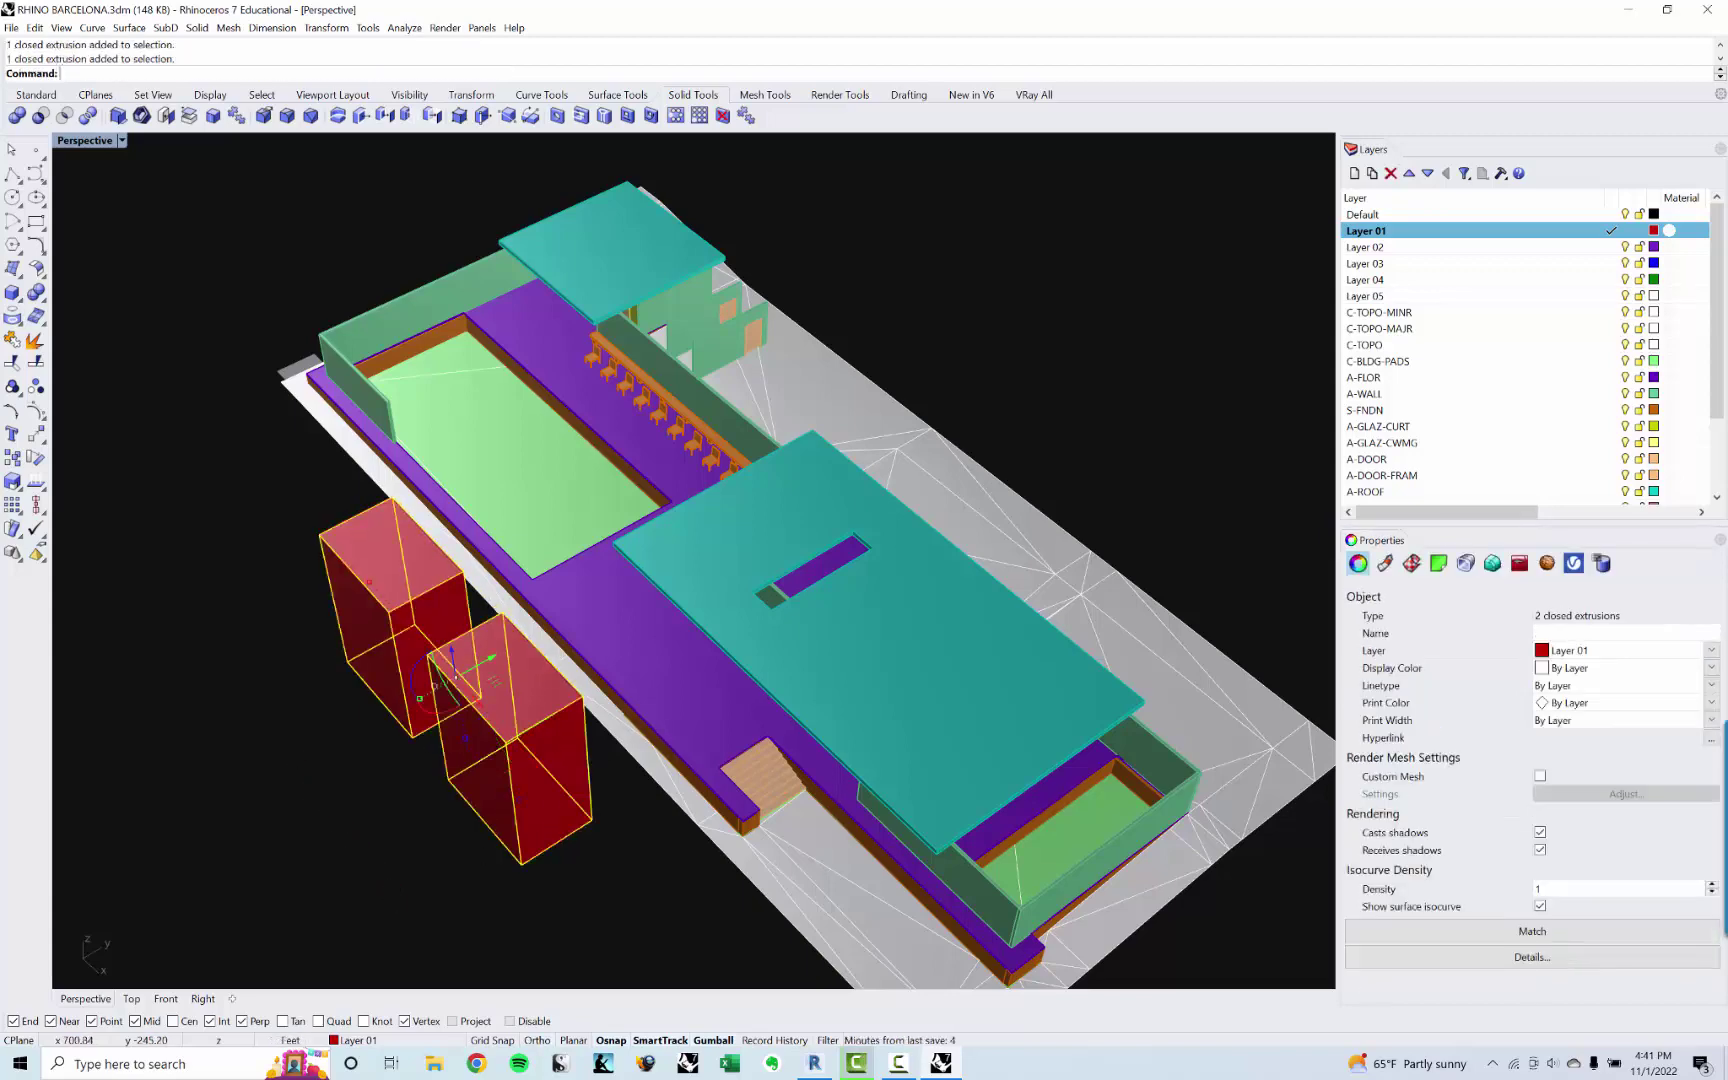
{"action": "left_click", "coordinate": [11, 27]}
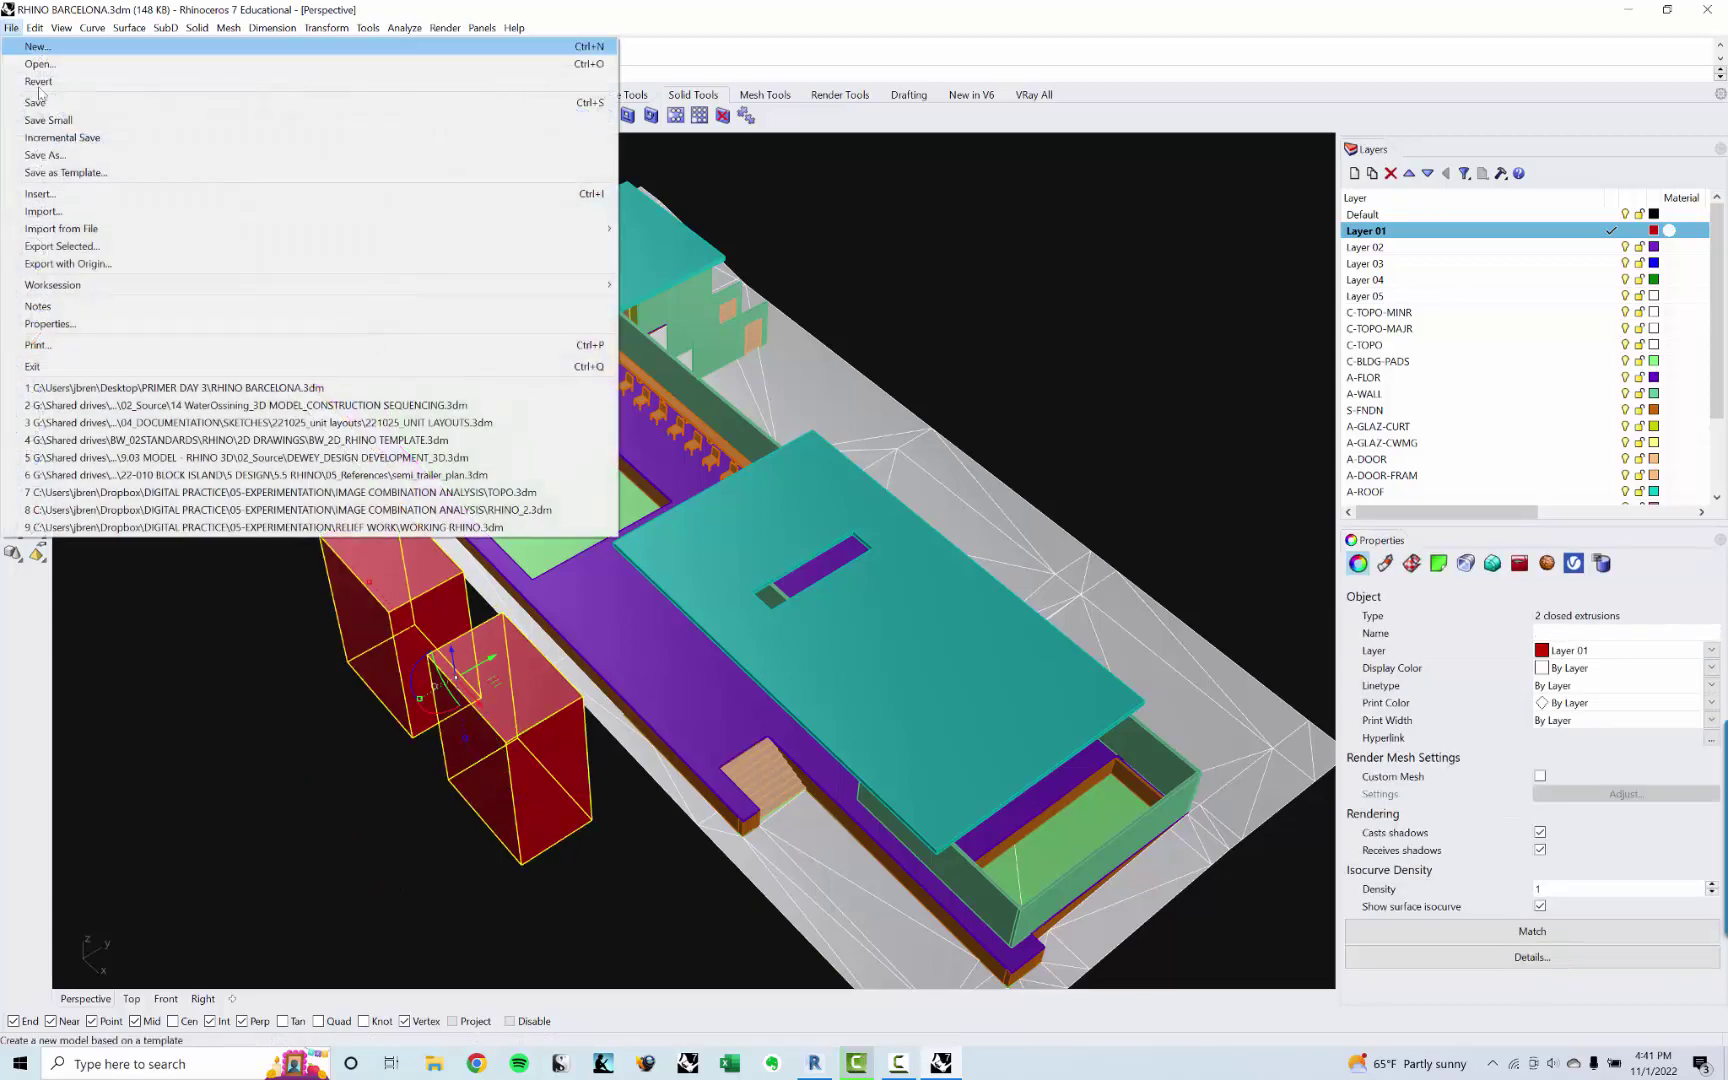
{"action": "left_click", "coordinate": [85, 247]}
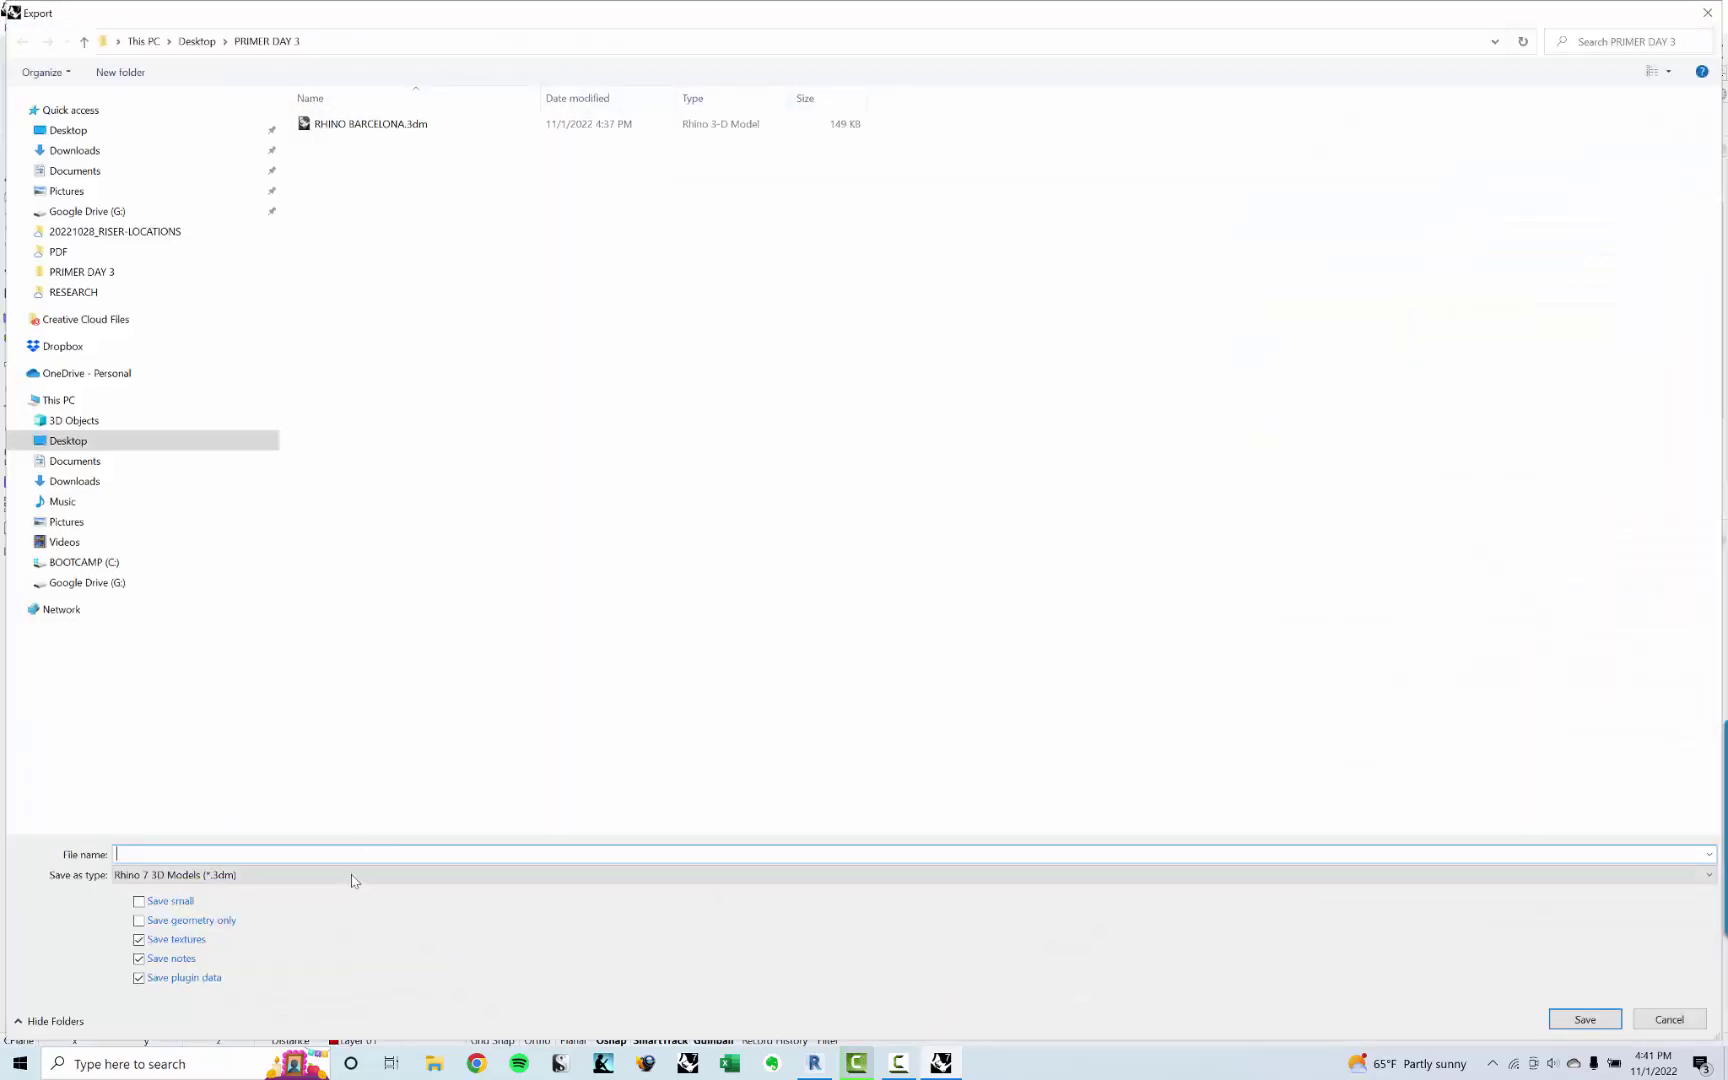
{"action": "left_click", "coordinate": [352, 876]}
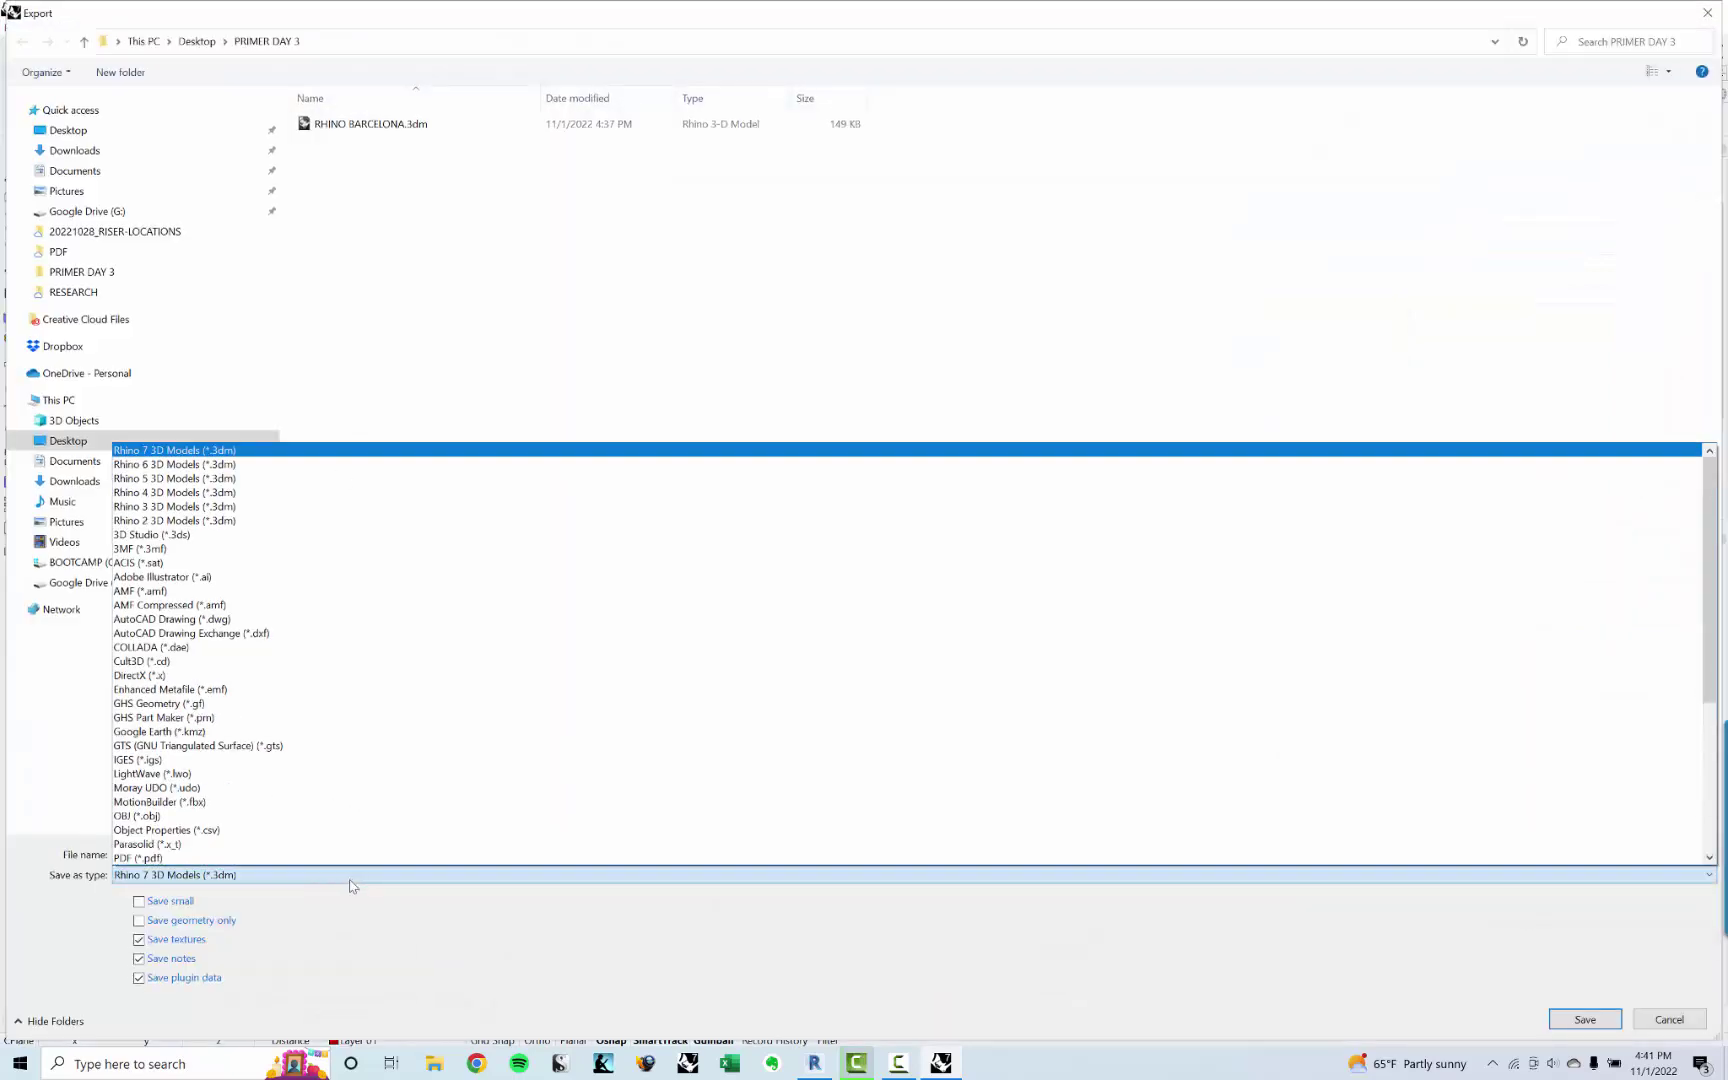
{"action": "left_click", "coordinate": [215, 564]}
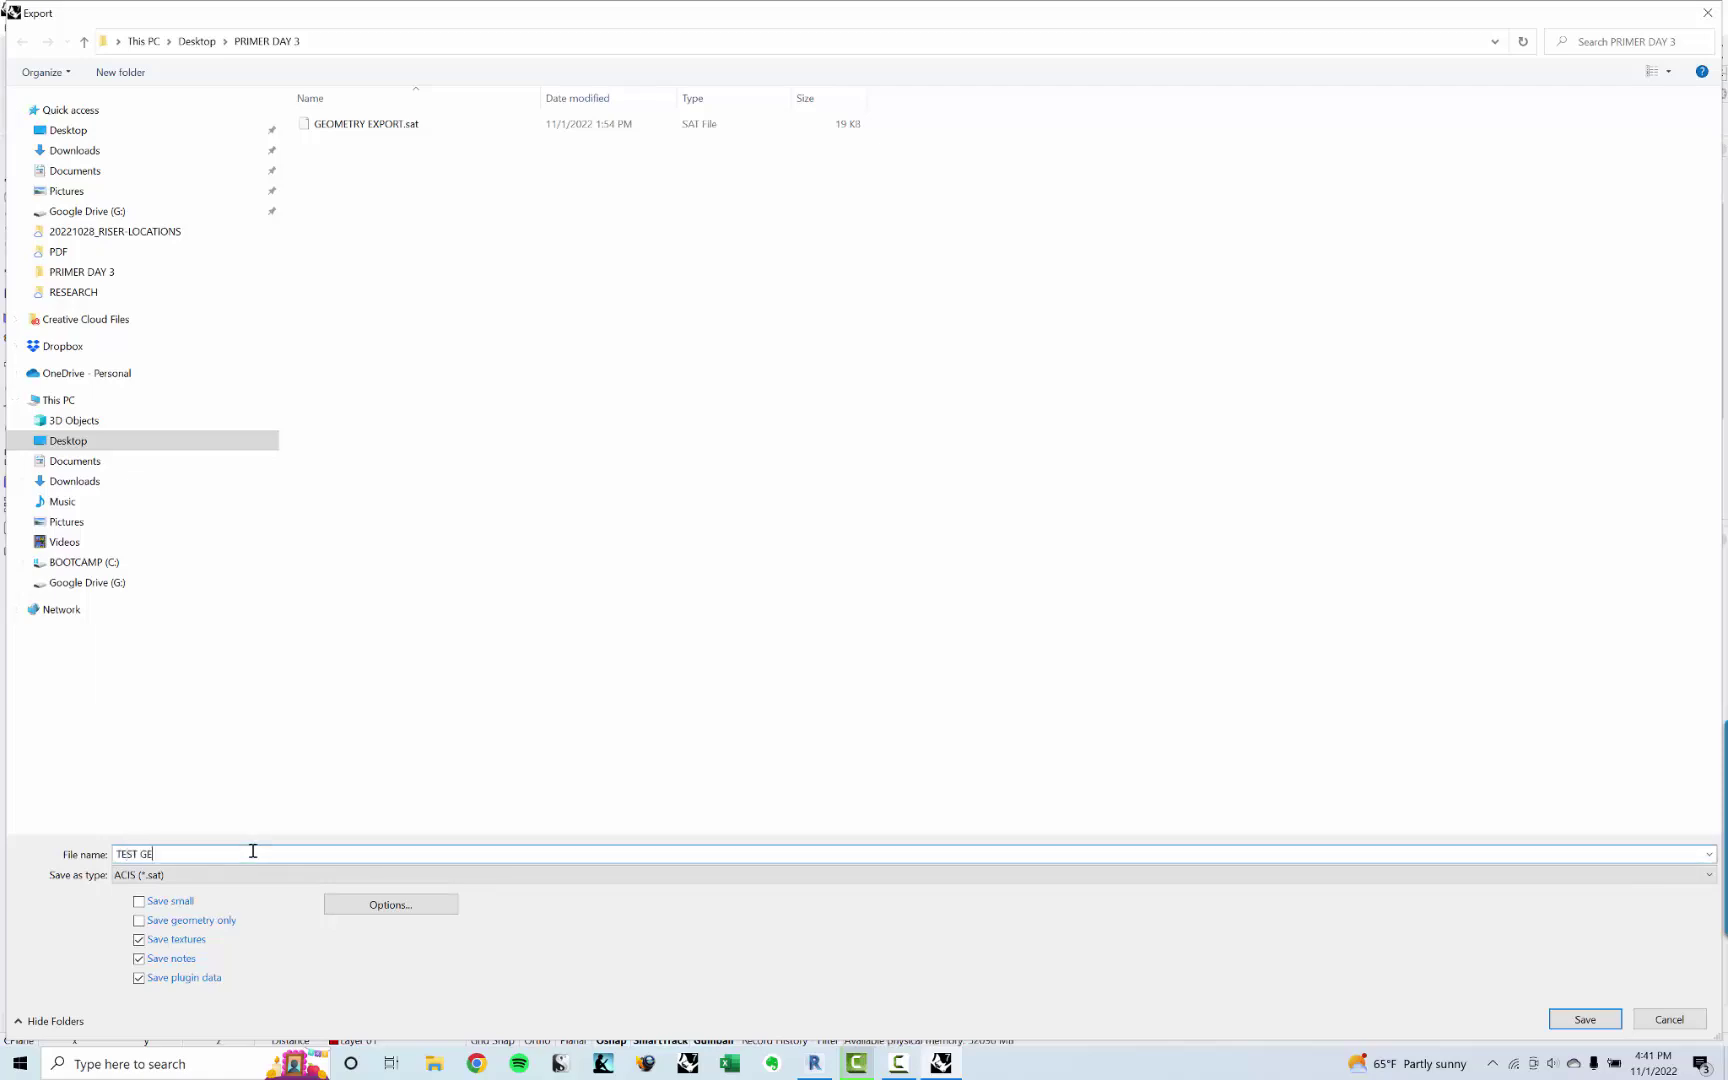
{"action": "key", "text": "Return"}
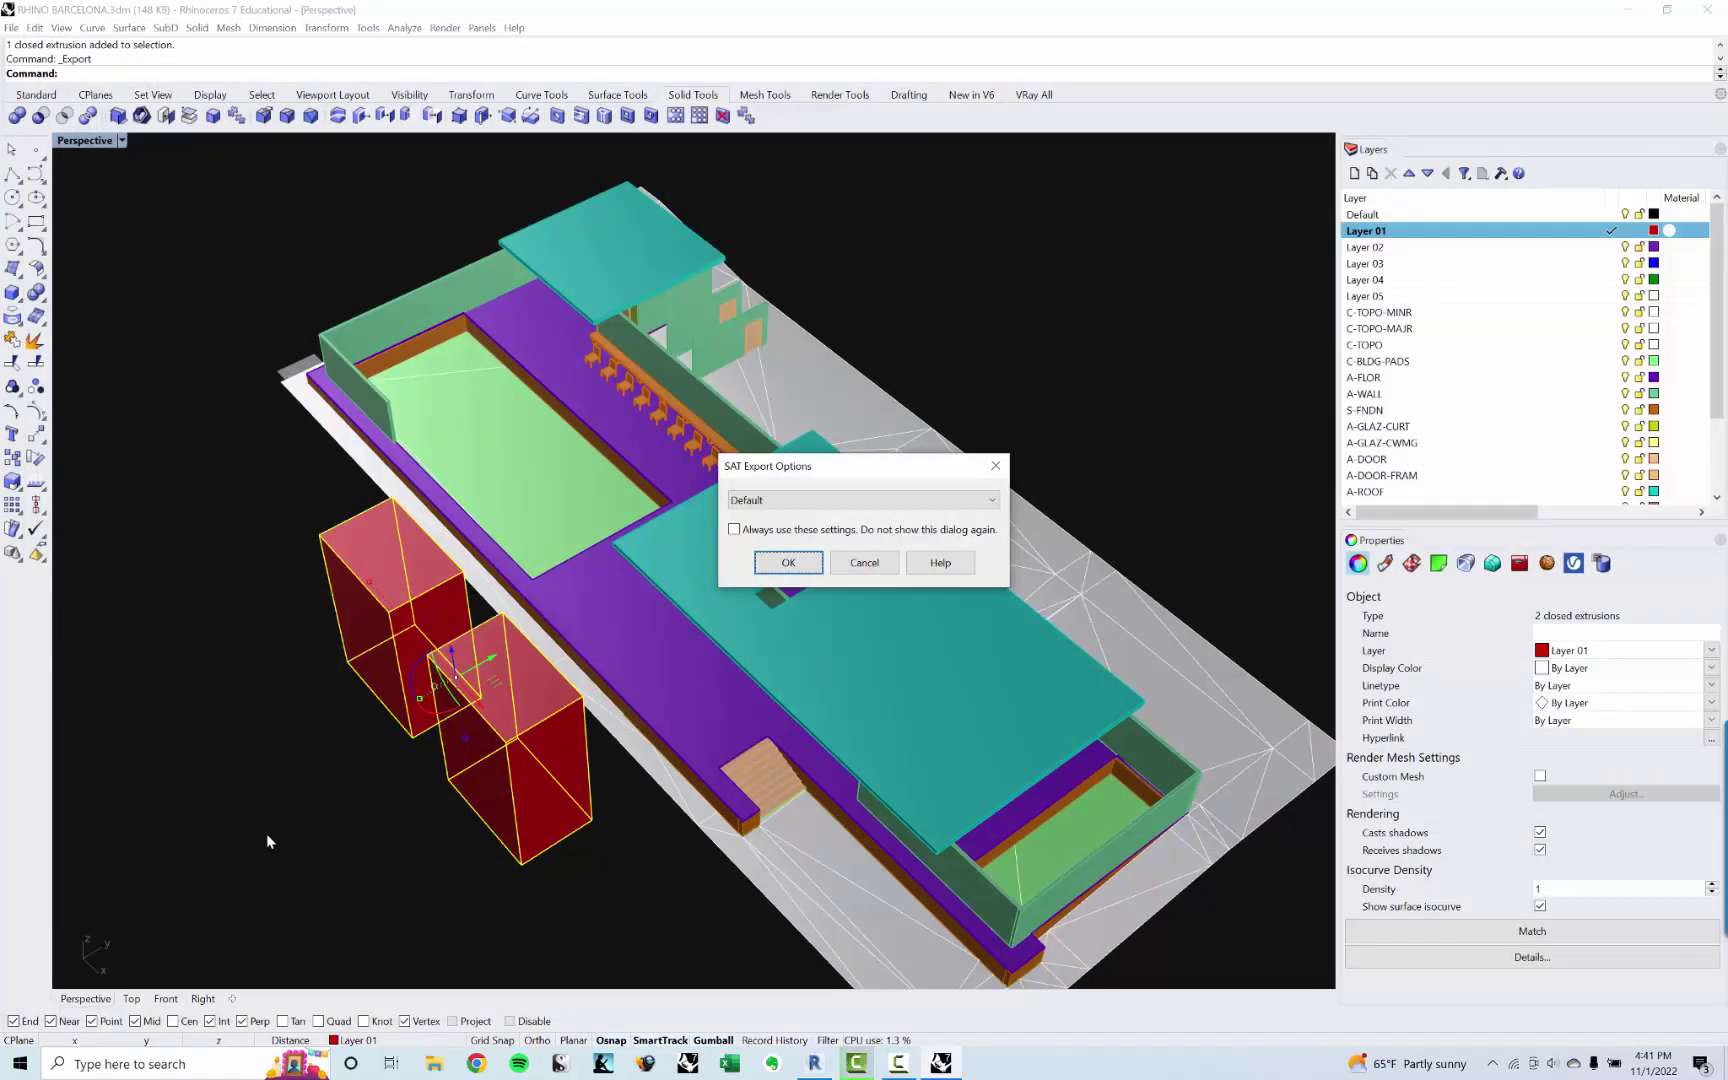
{"action": "left_click", "coordinate": [788, 561]}
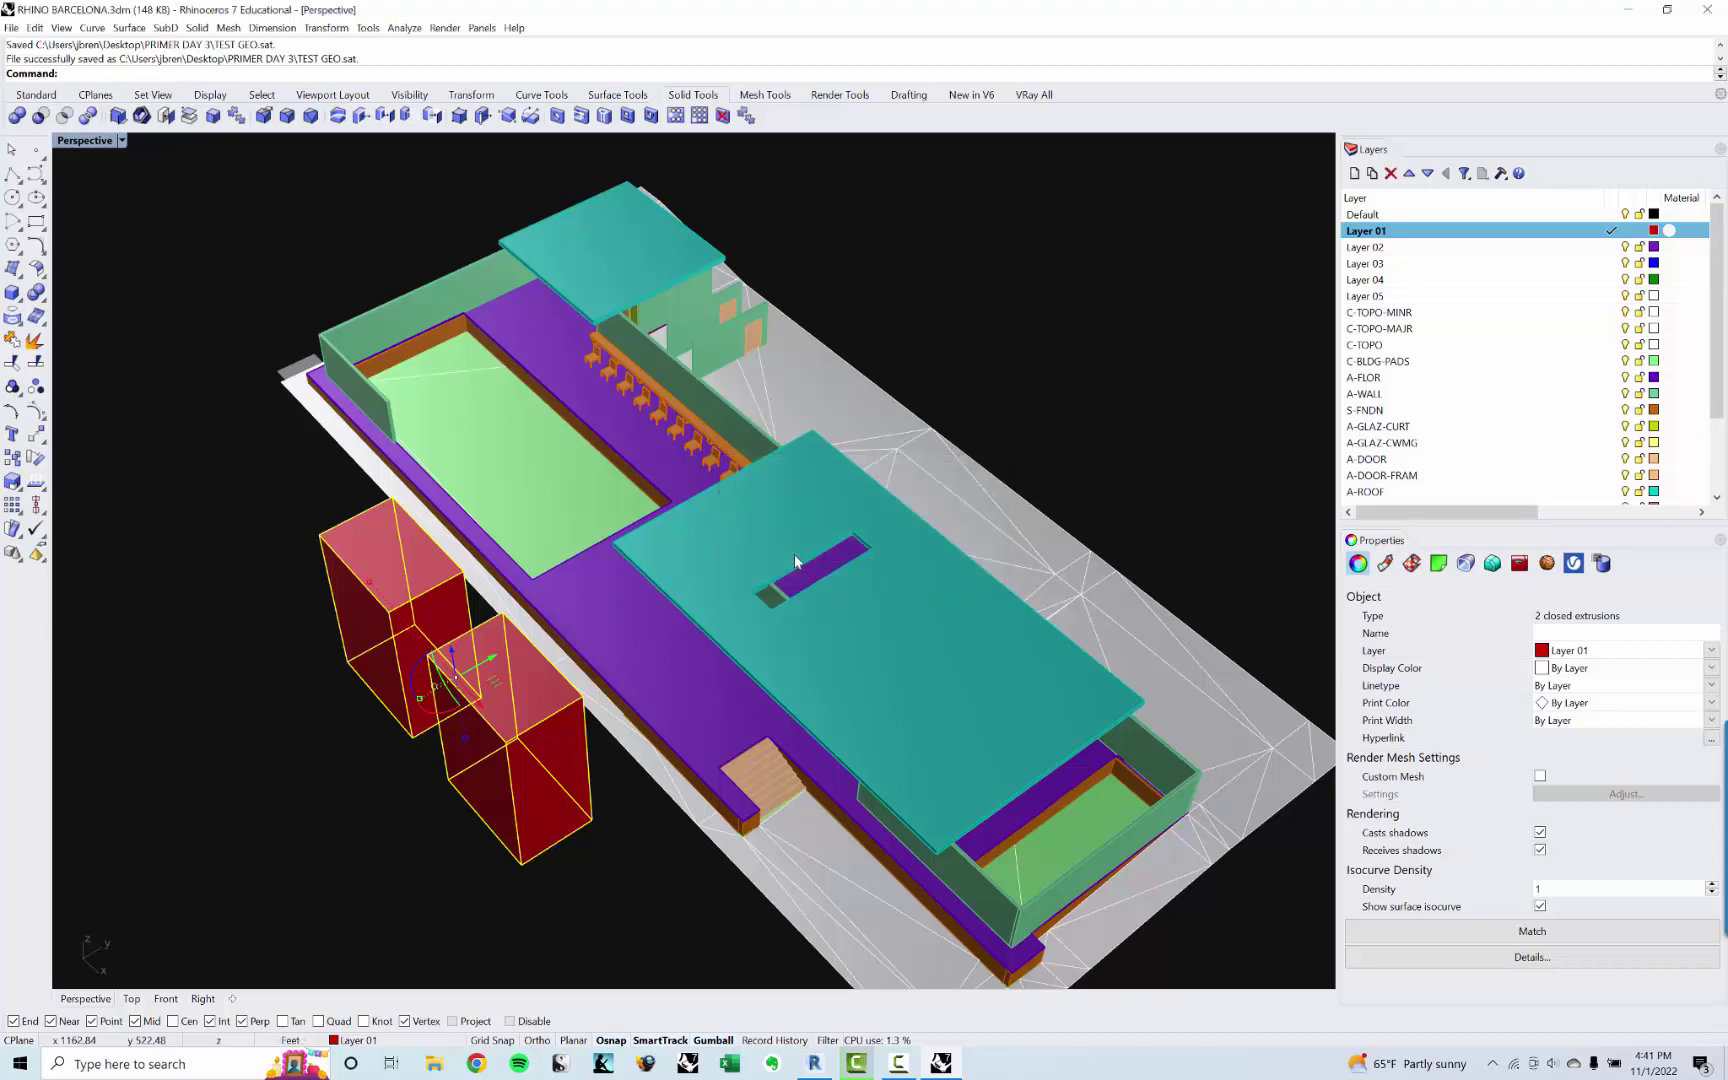
{"action": "right_click_drag", "start_coordinate": [230, 571], "coordinate": [236, 551]}
{"action": "left_click", "coordinate": [240, 548]}
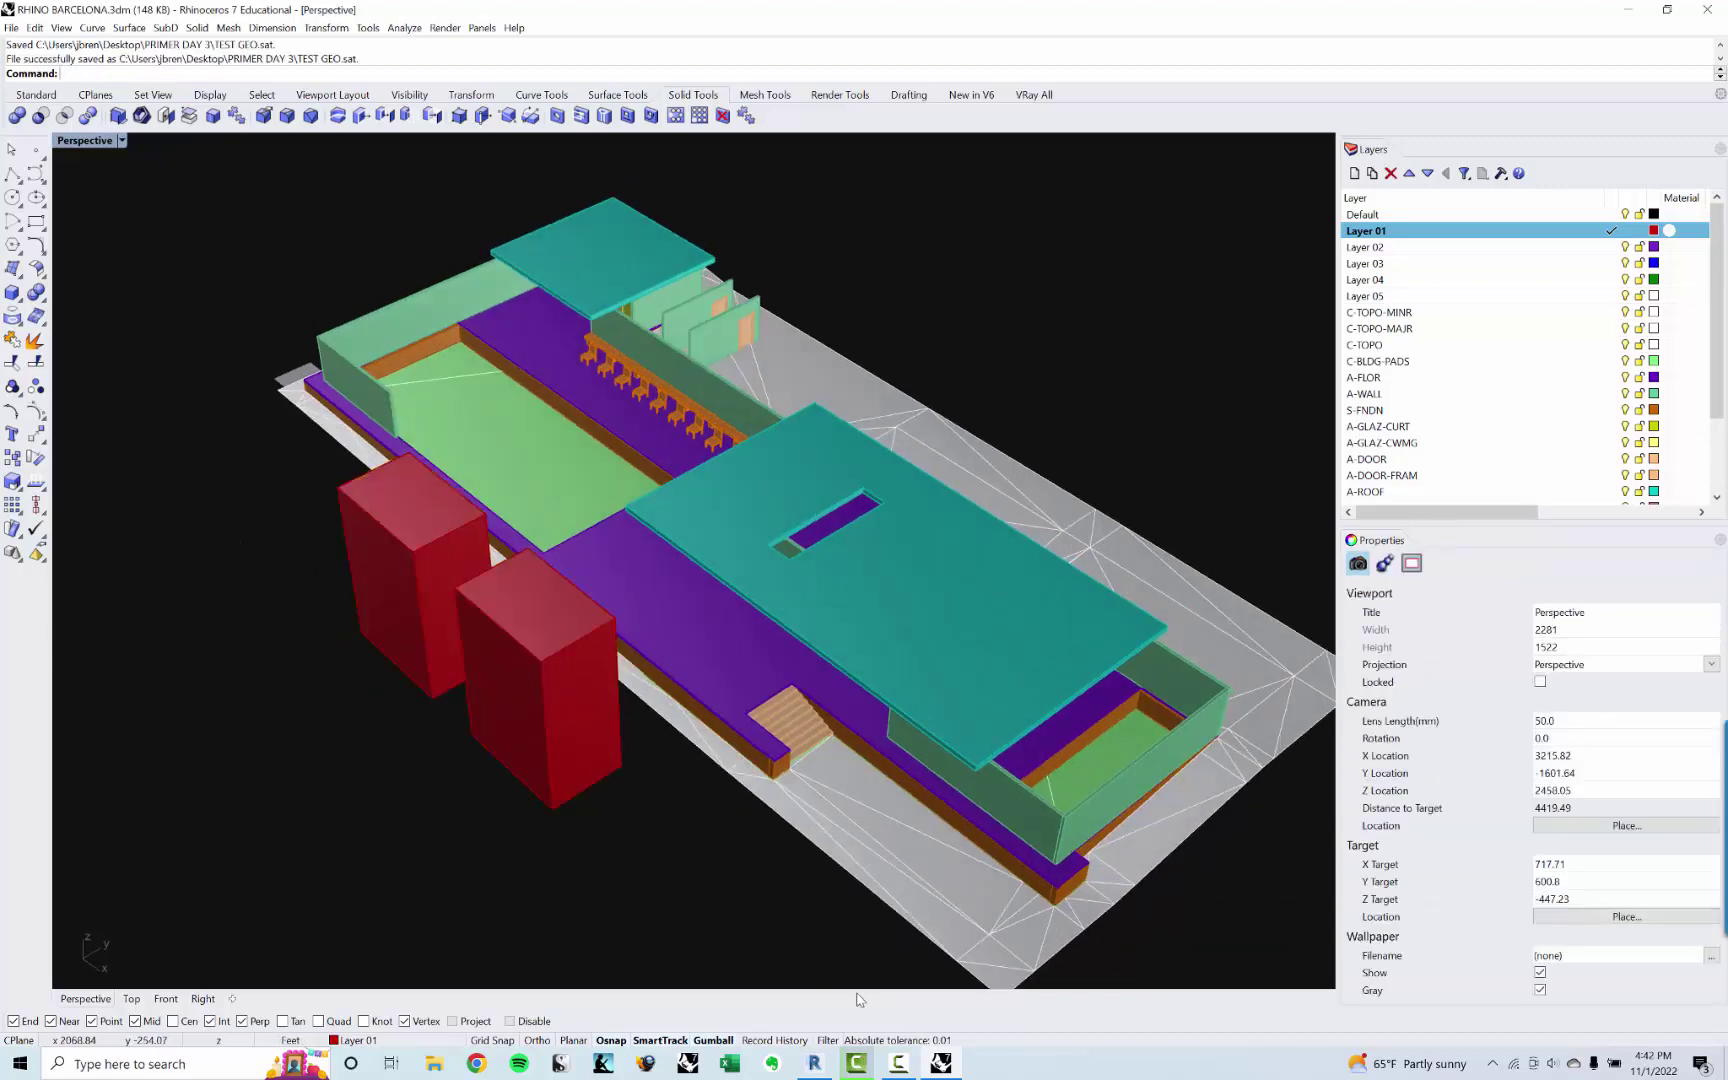
Step: Switch to Revit and import the ACIS SAT file TEST GEO.sat from the PRIMER DAY 3 folder, with Generic Models as category
{"action": "left_click", "coordinate": [813, 1064]}
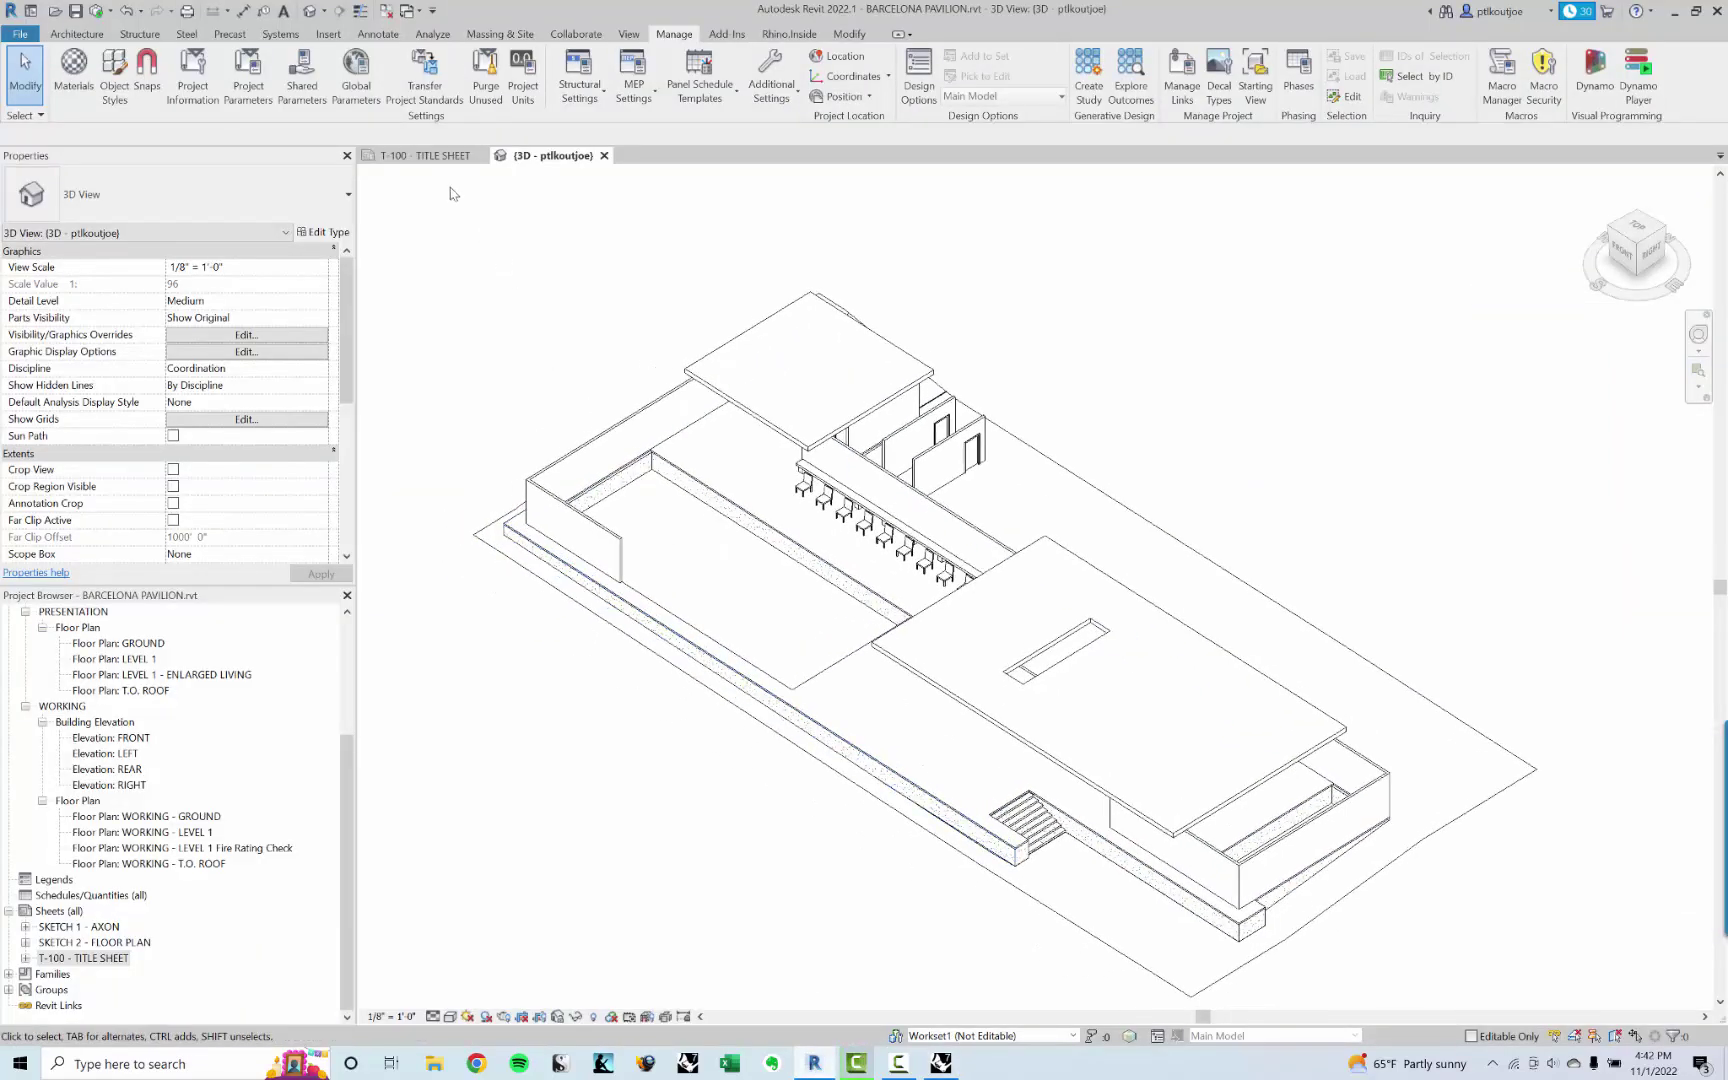
{"action": "left_click", "coordinate": [325, 33]}
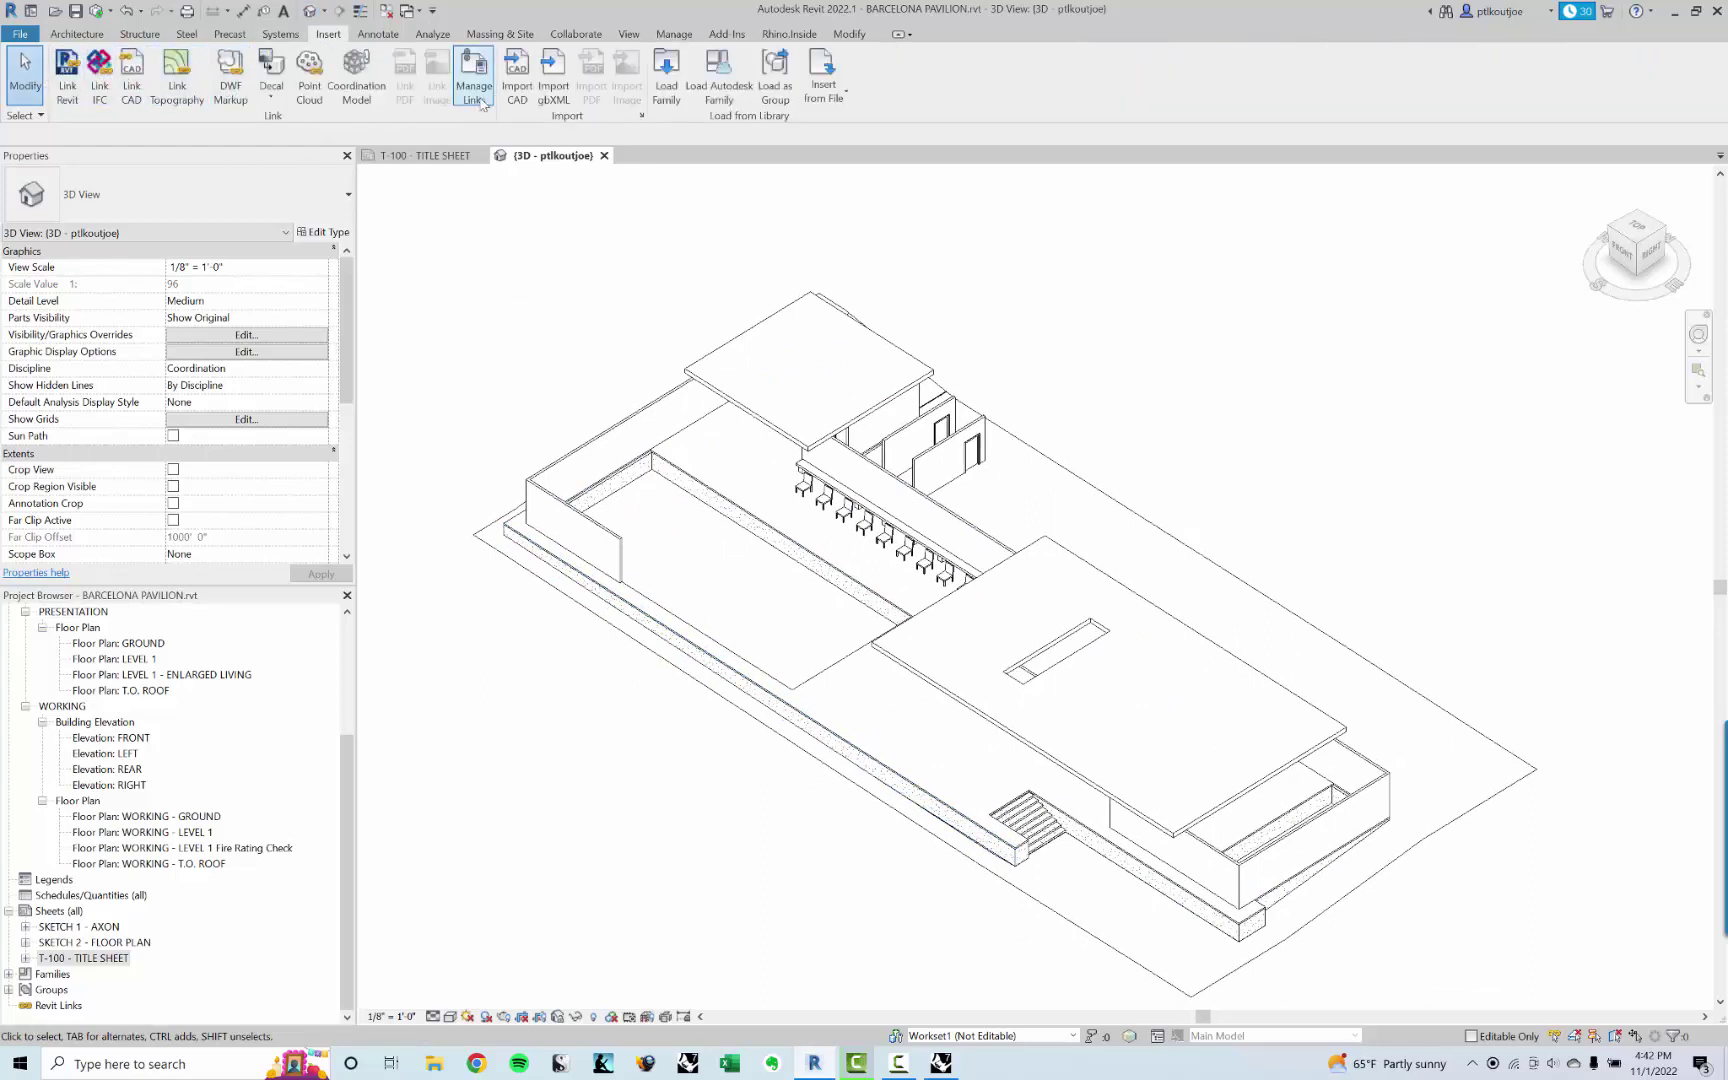
{"action": "left_click", "coordinate": [514, 78]}
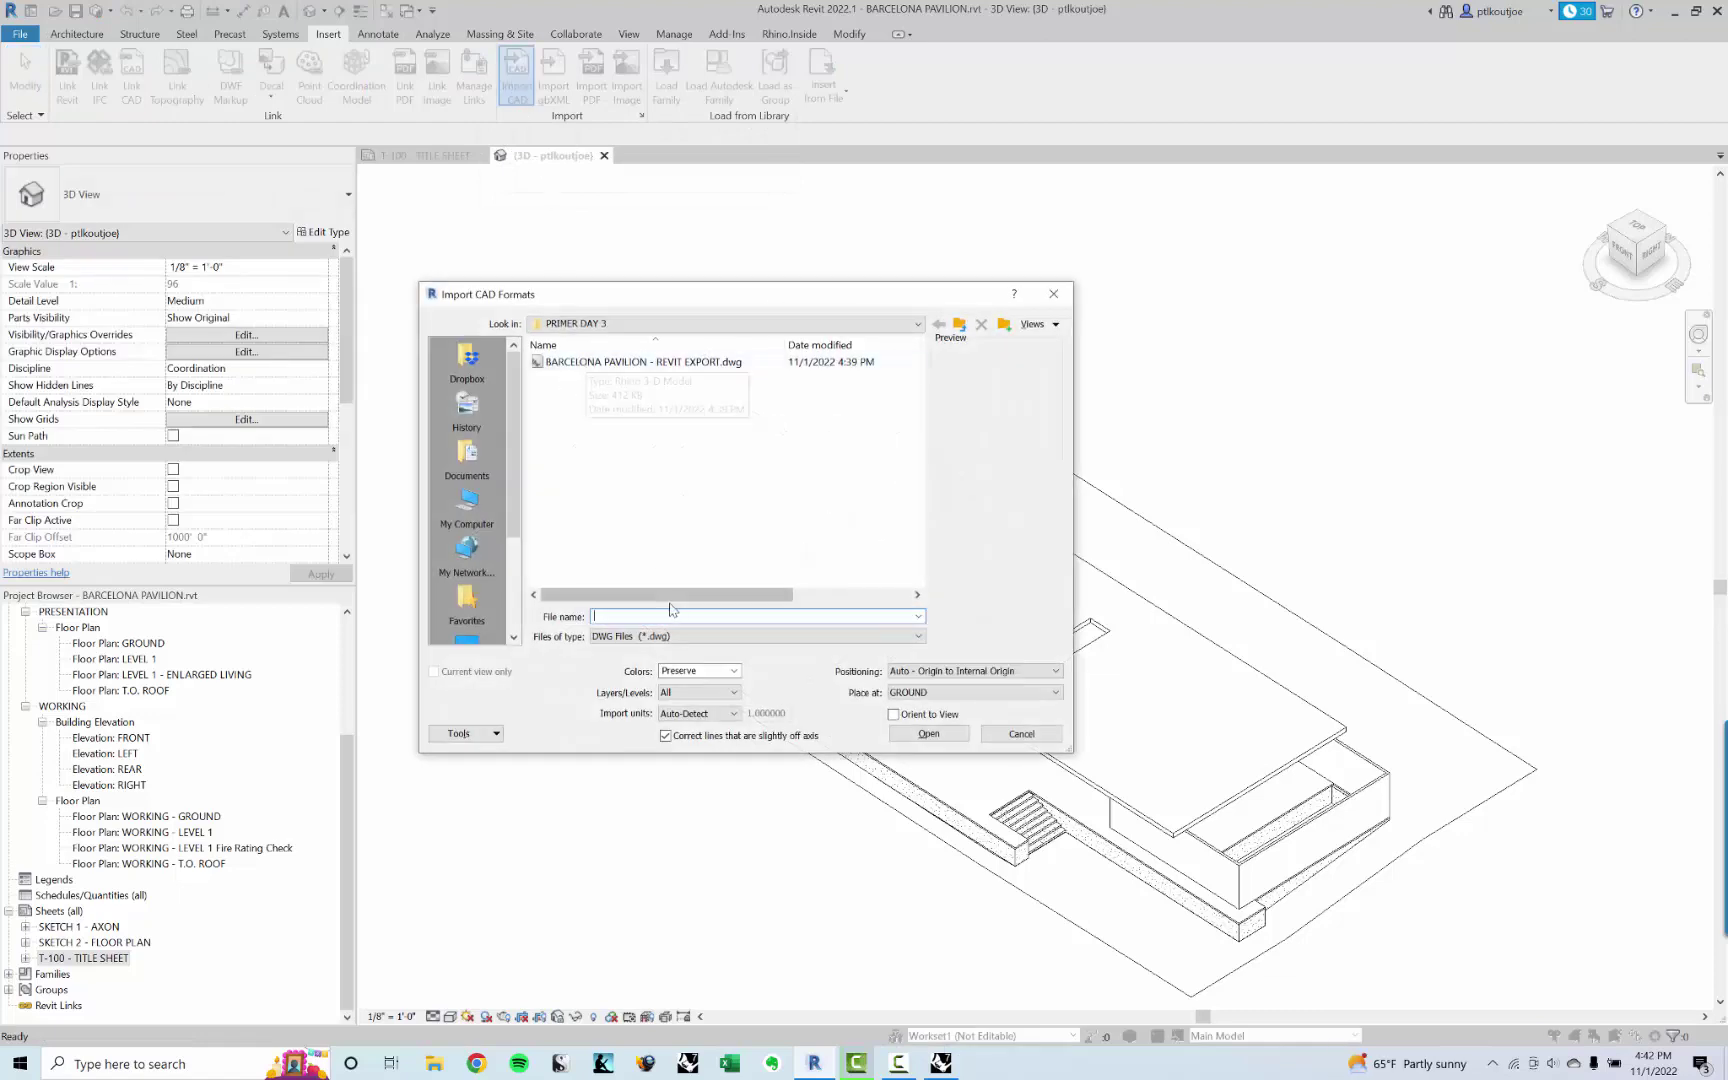
{"action": "left_click", "coordinate": [695, 636]}
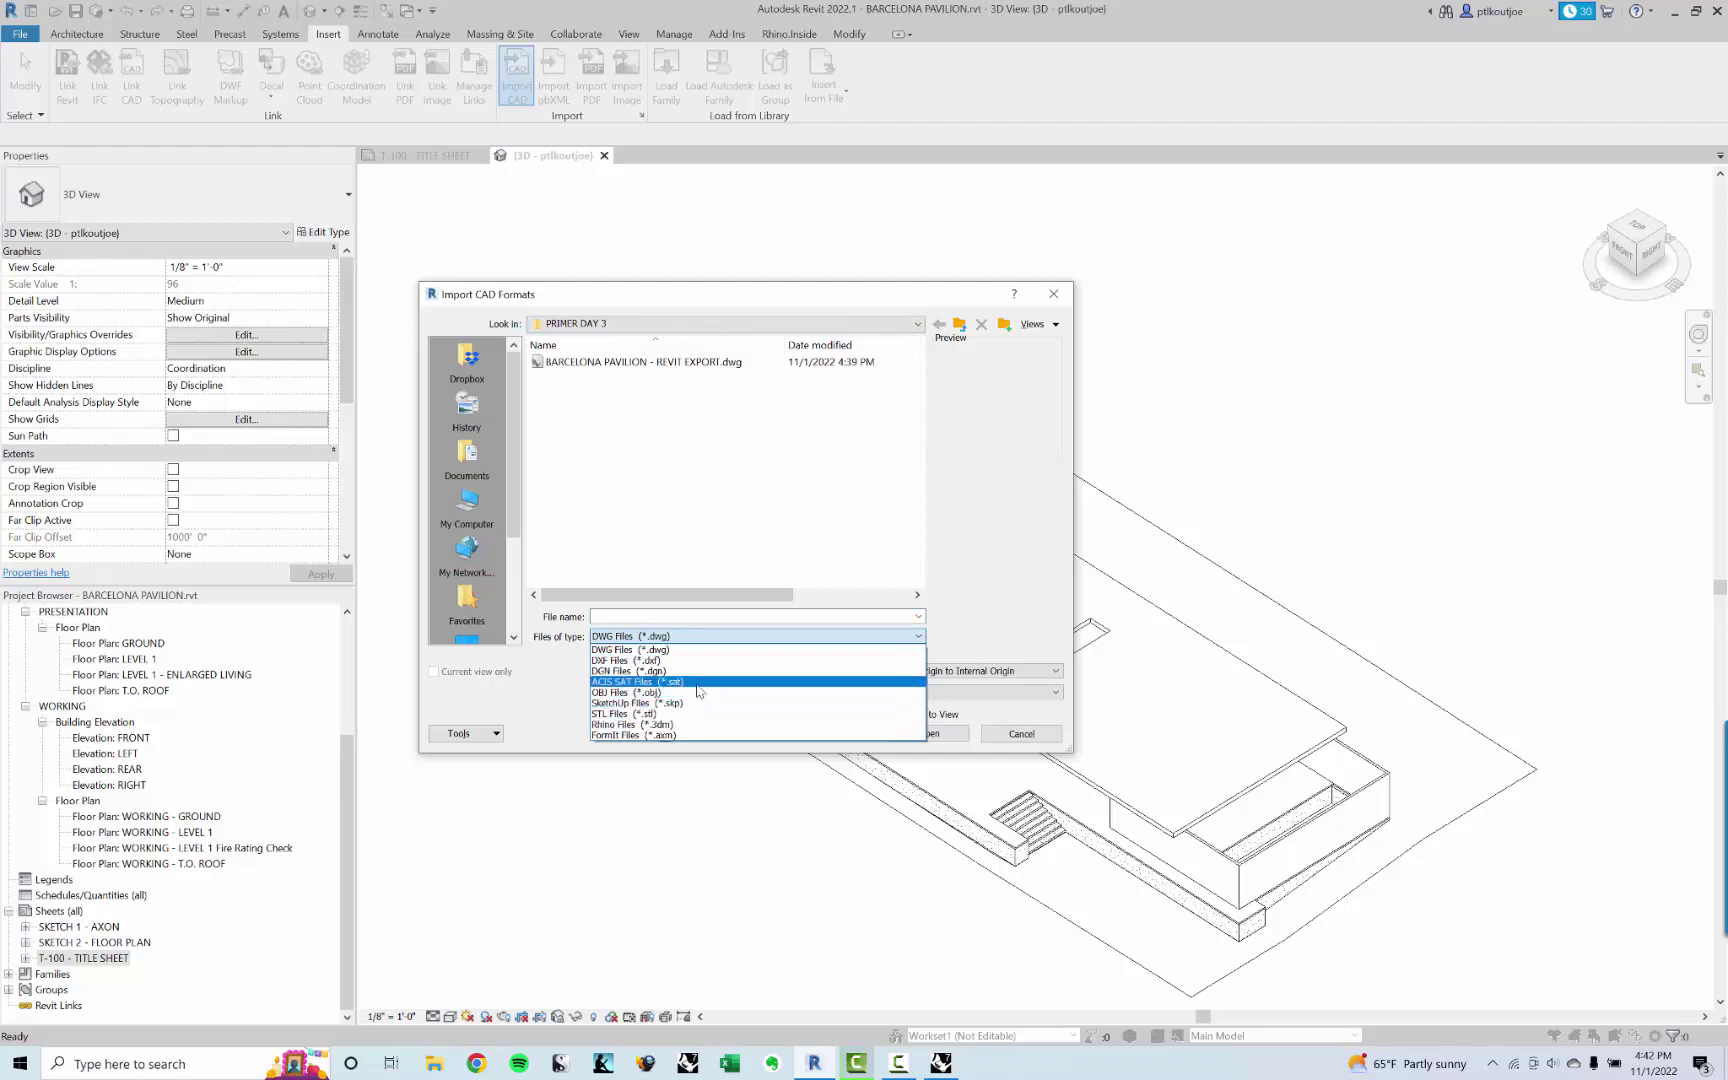
{"action": "left_click", "coordinate": [697, 683]}
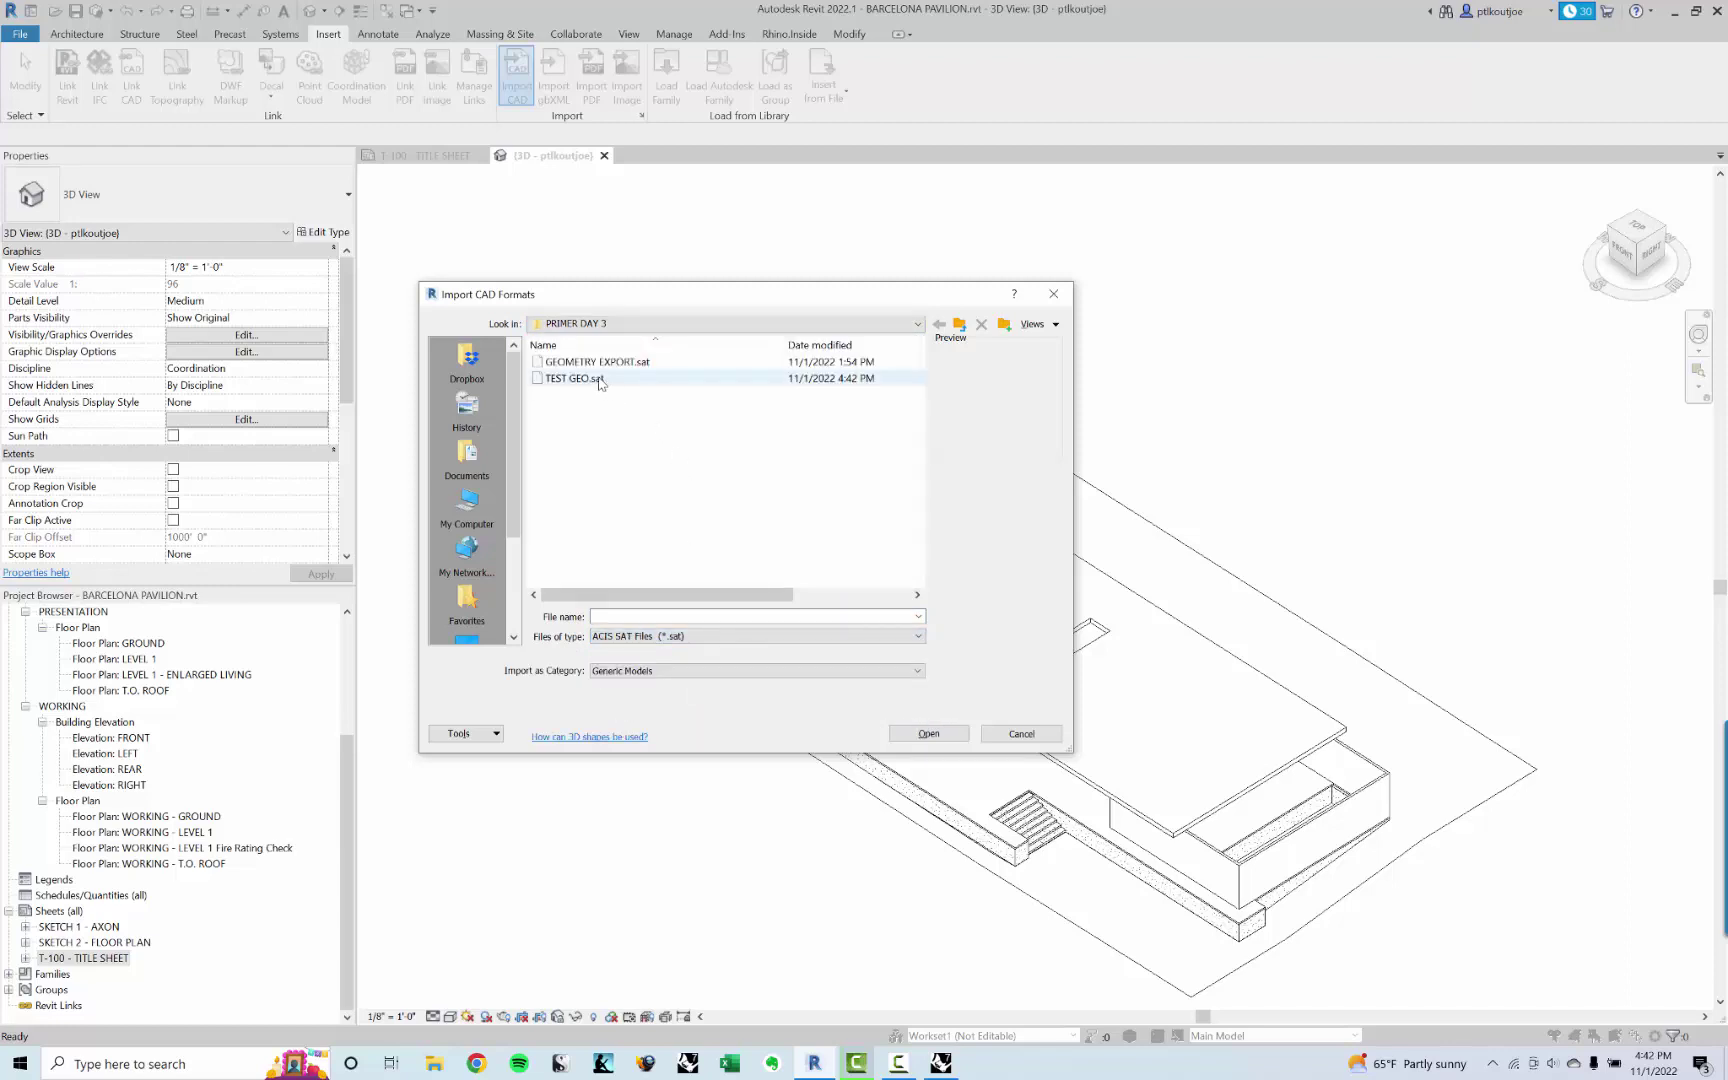
{"action": "left_click", "coordinate": [601, 381]}
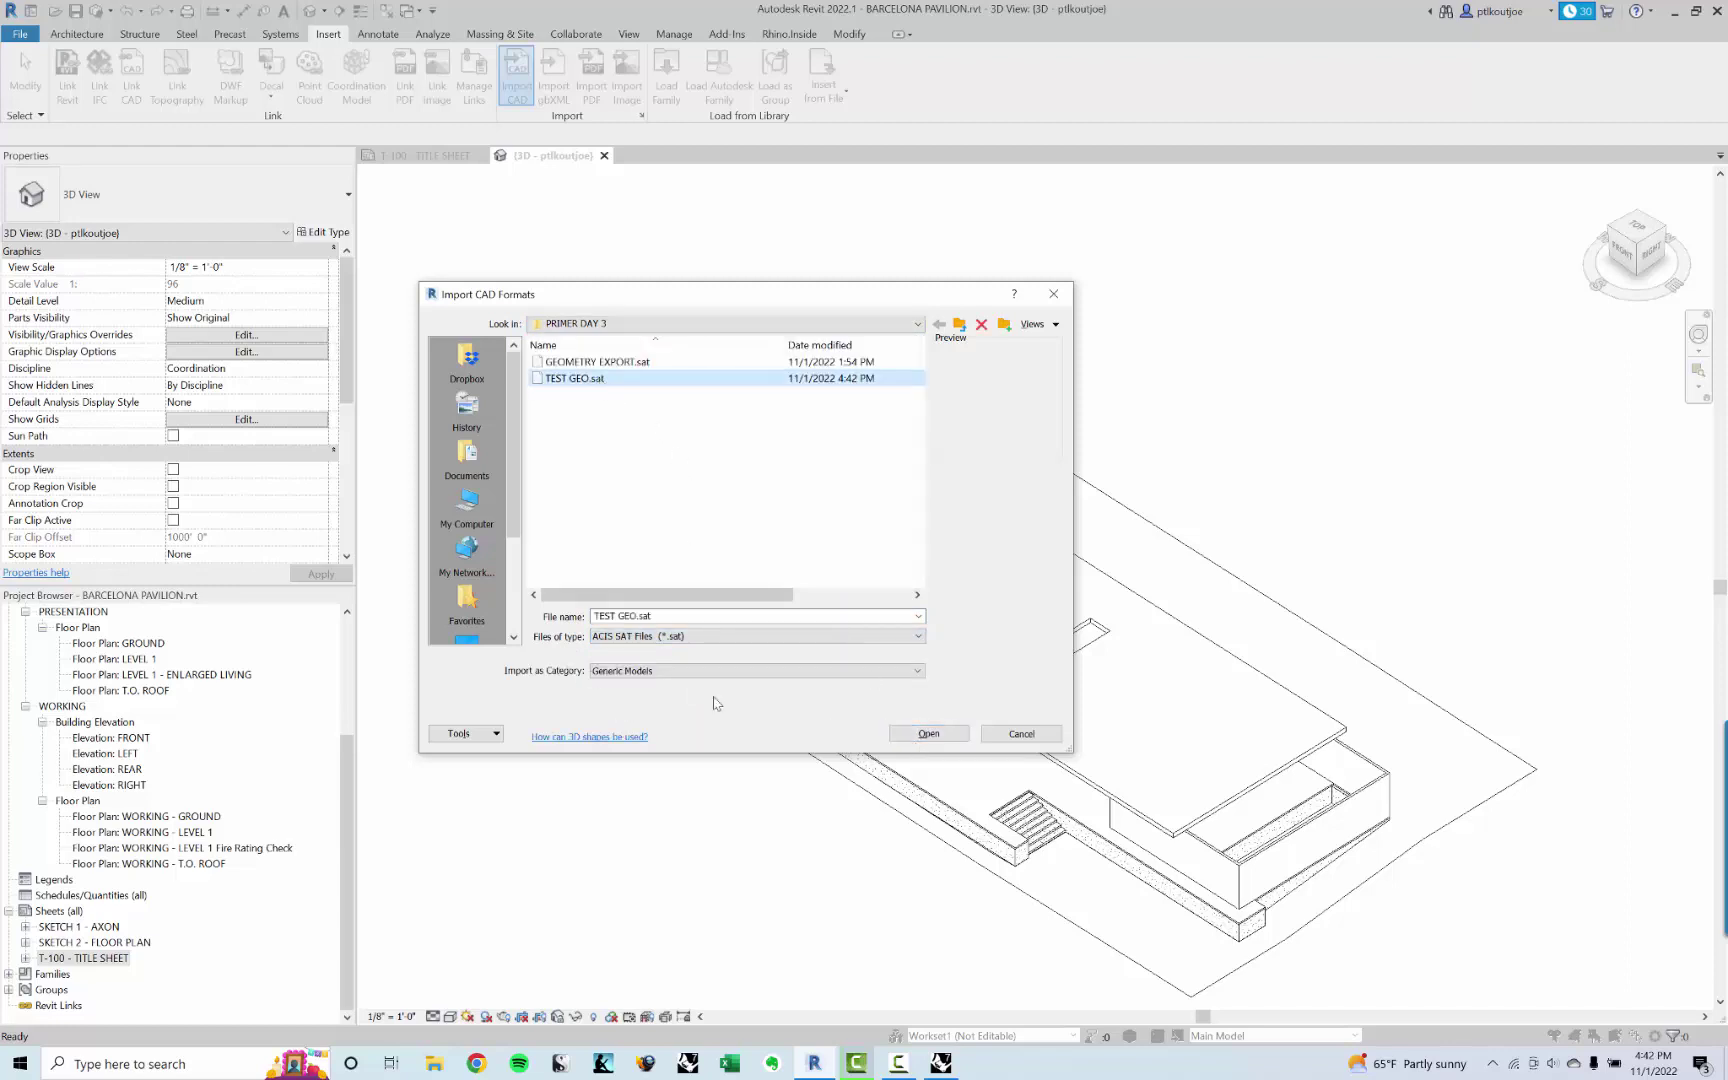
{"action": "left_click", "coordinate": [807, 670]}
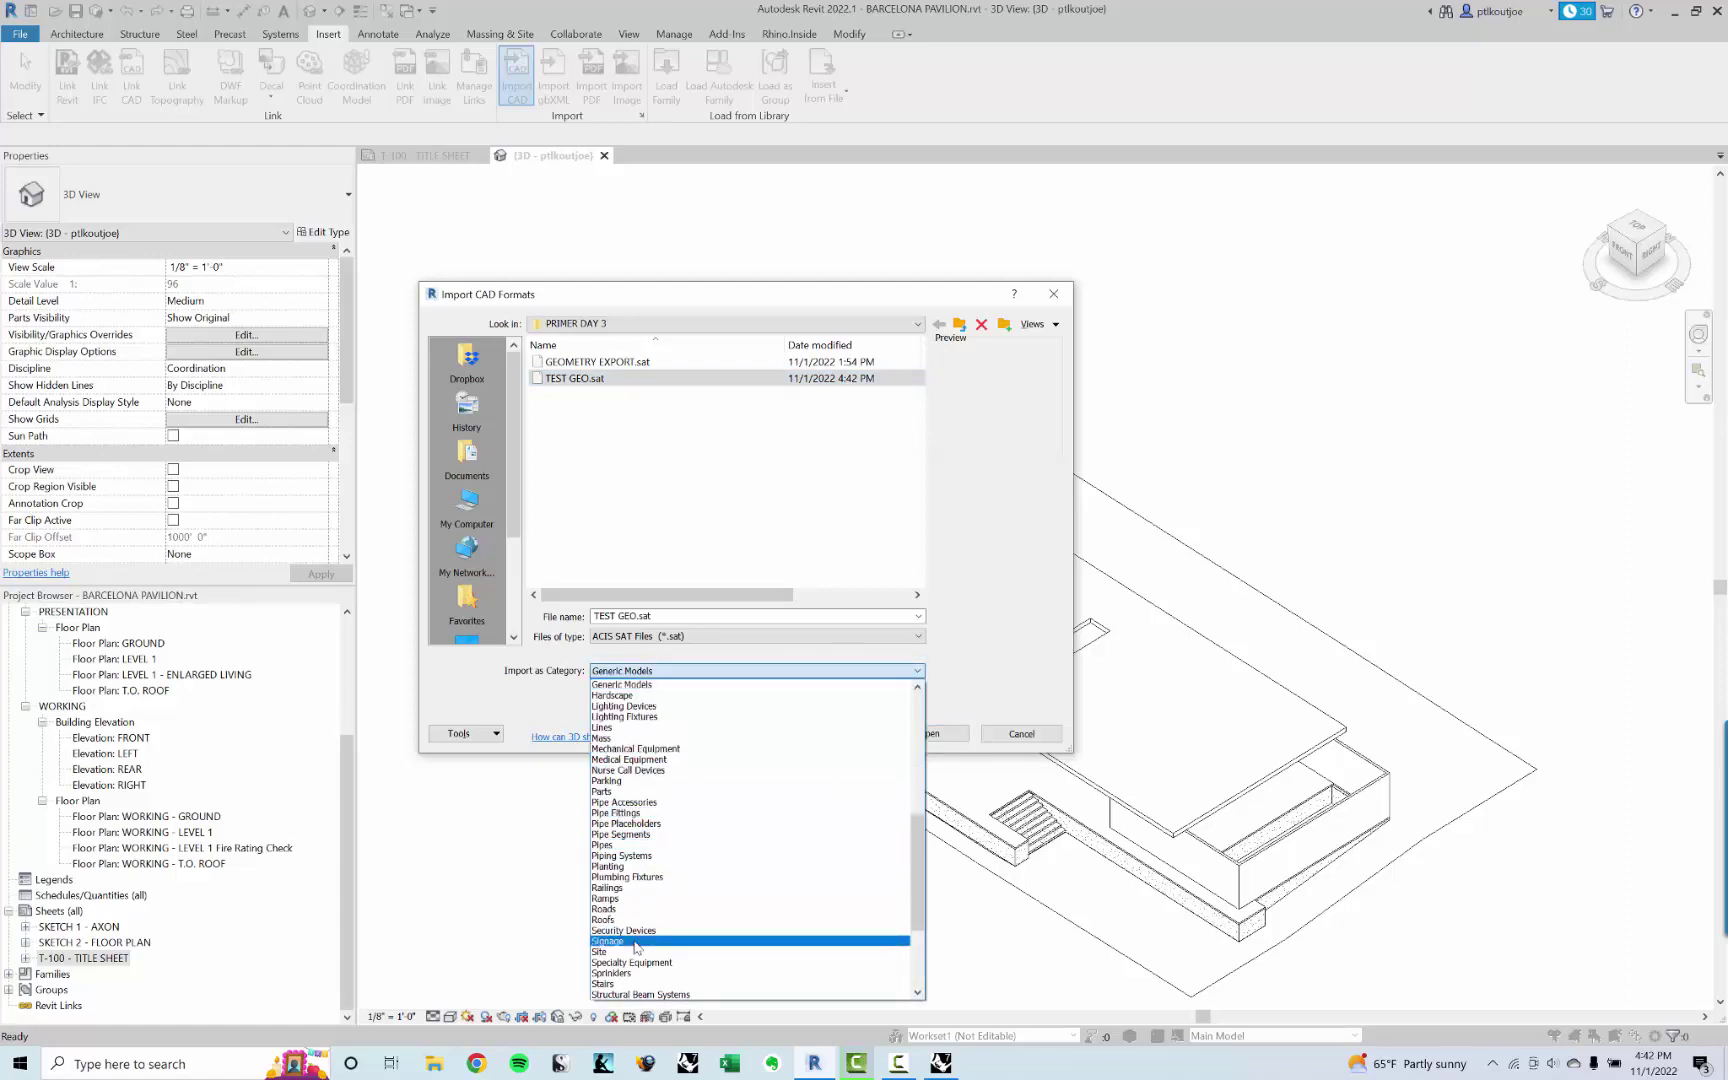
{"action": "scroll", "coordinate": [630, 700], "scroll_direction": "up", "scroll_amount": 2}
{"action": "left_click", "coordinate": [672, 666]}
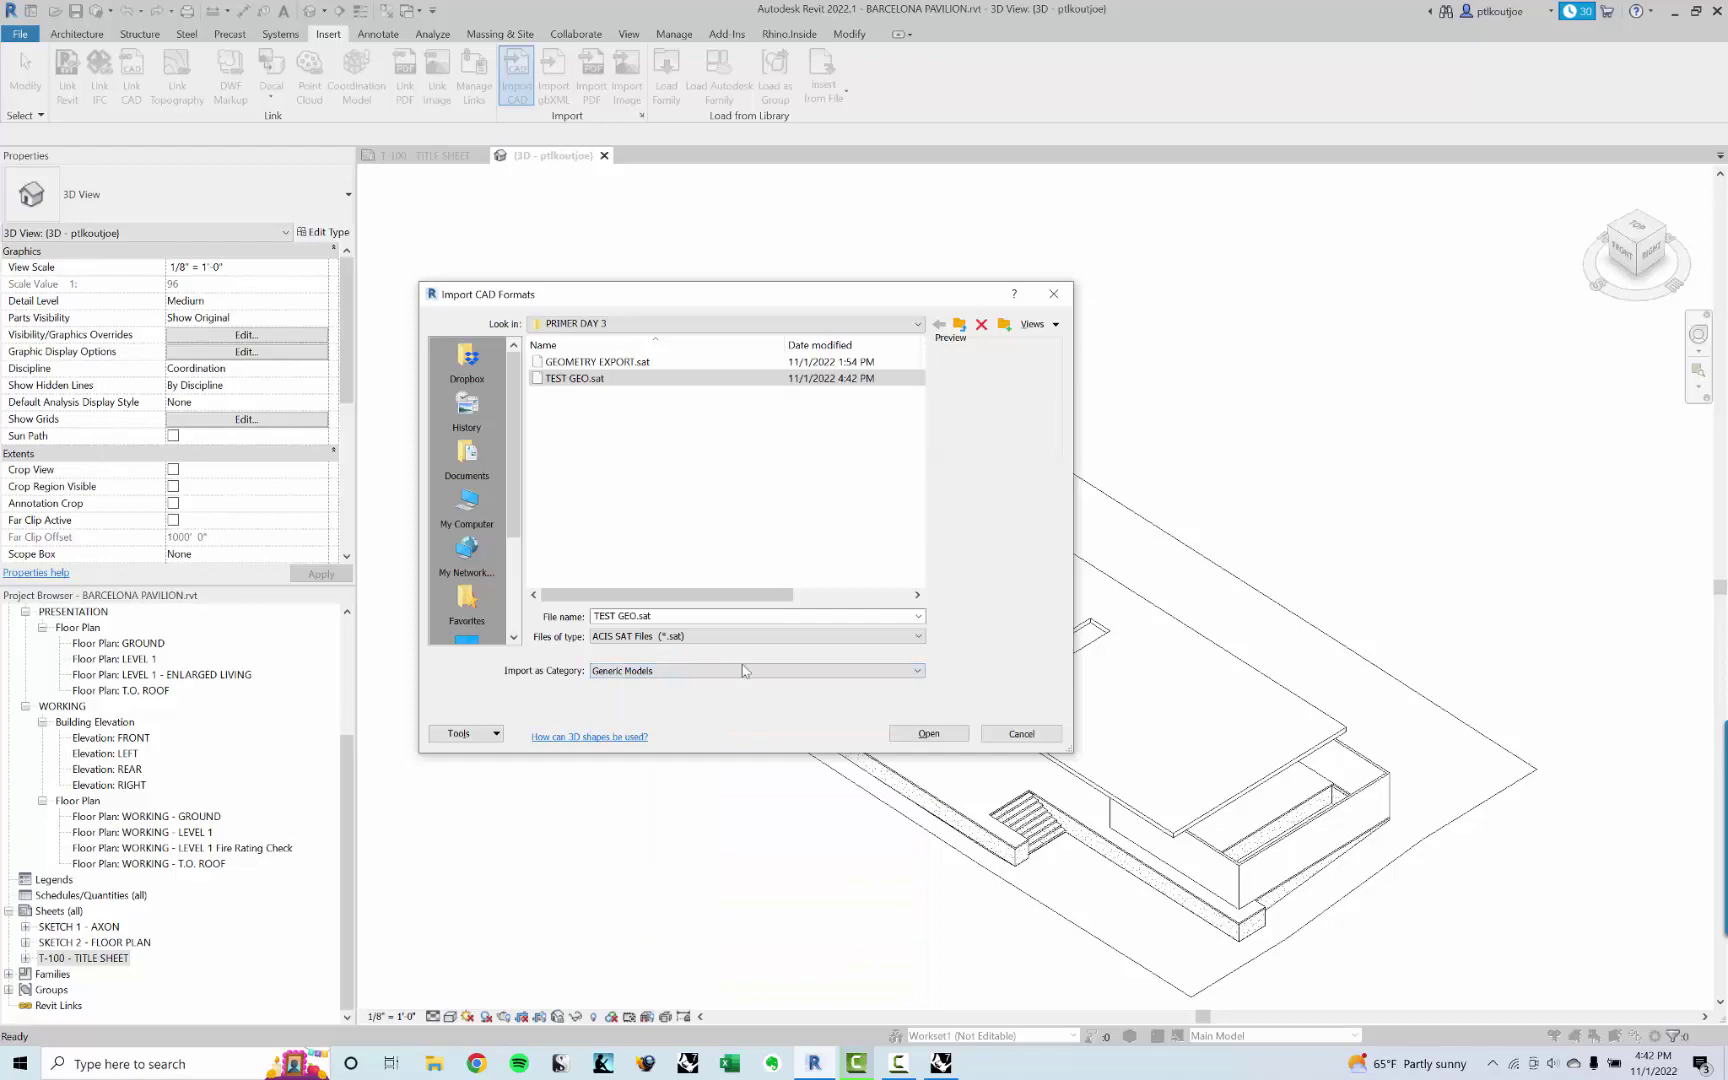
{"action": "left_click", "coordinate": [932, 735]}
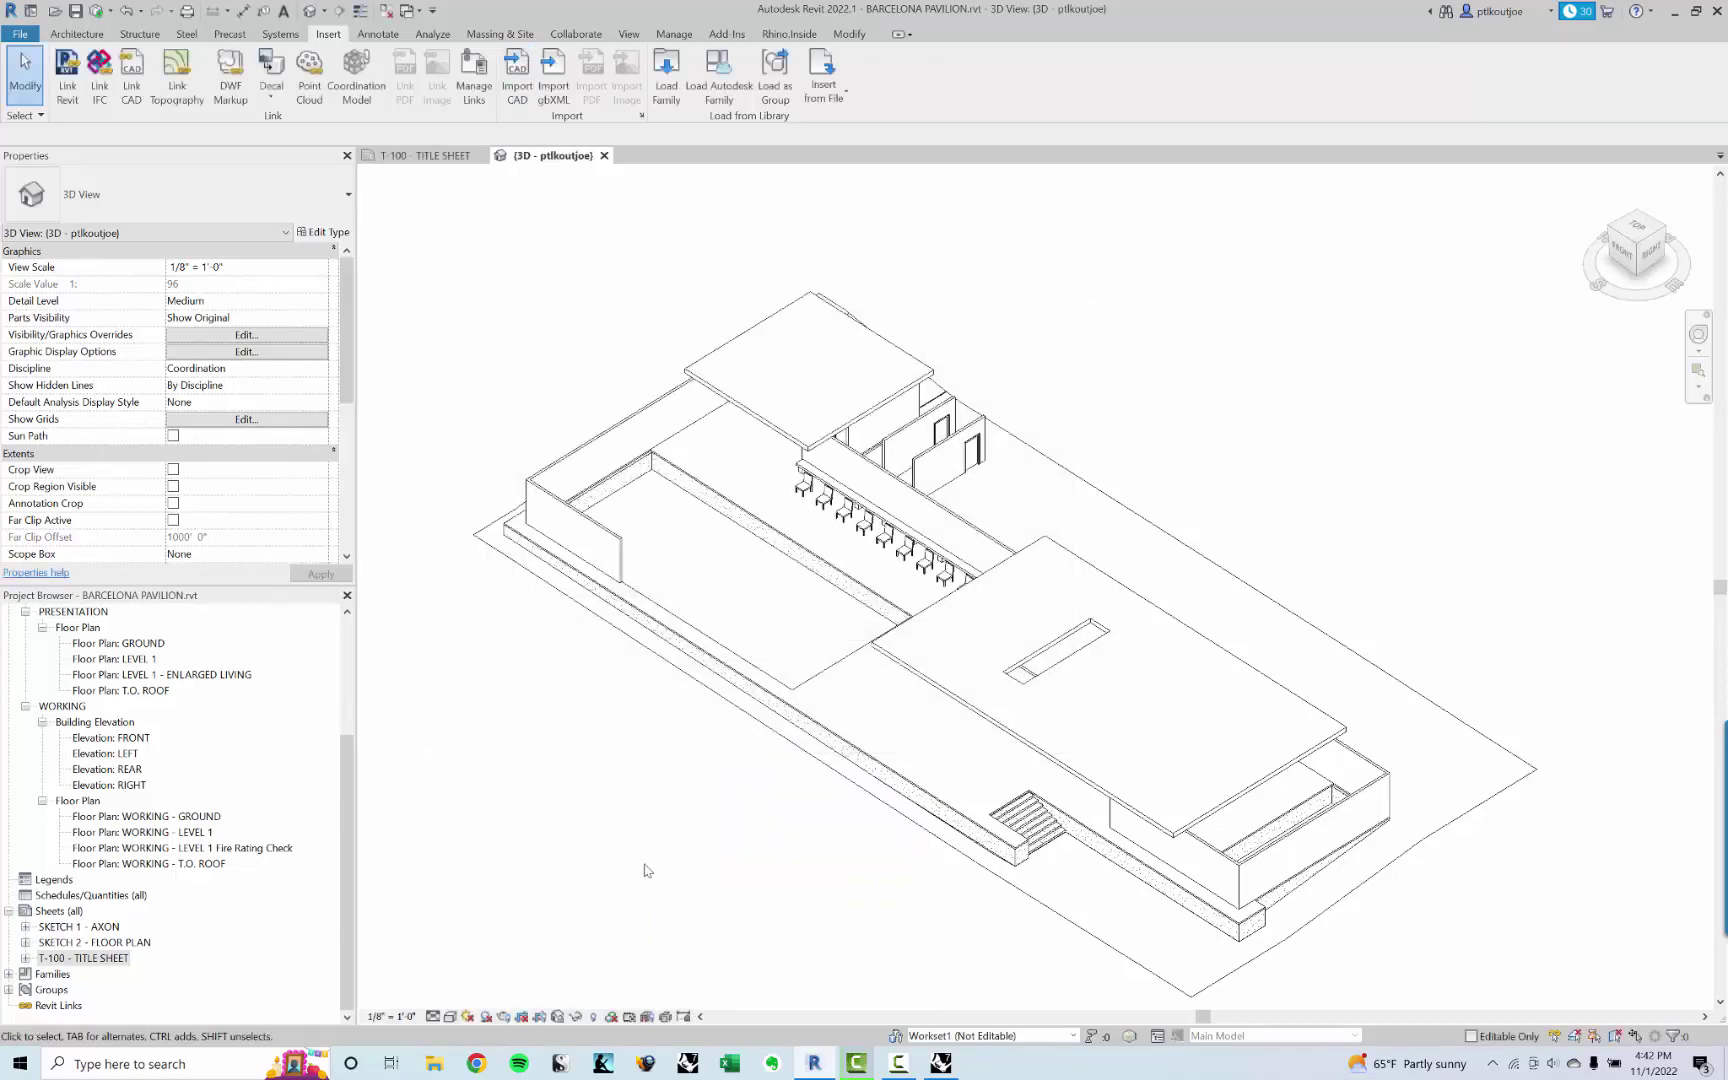
{"action": "scroll", "coordinate": [630, 790], "scroll_direction": "down", "scroll_amount": 3}
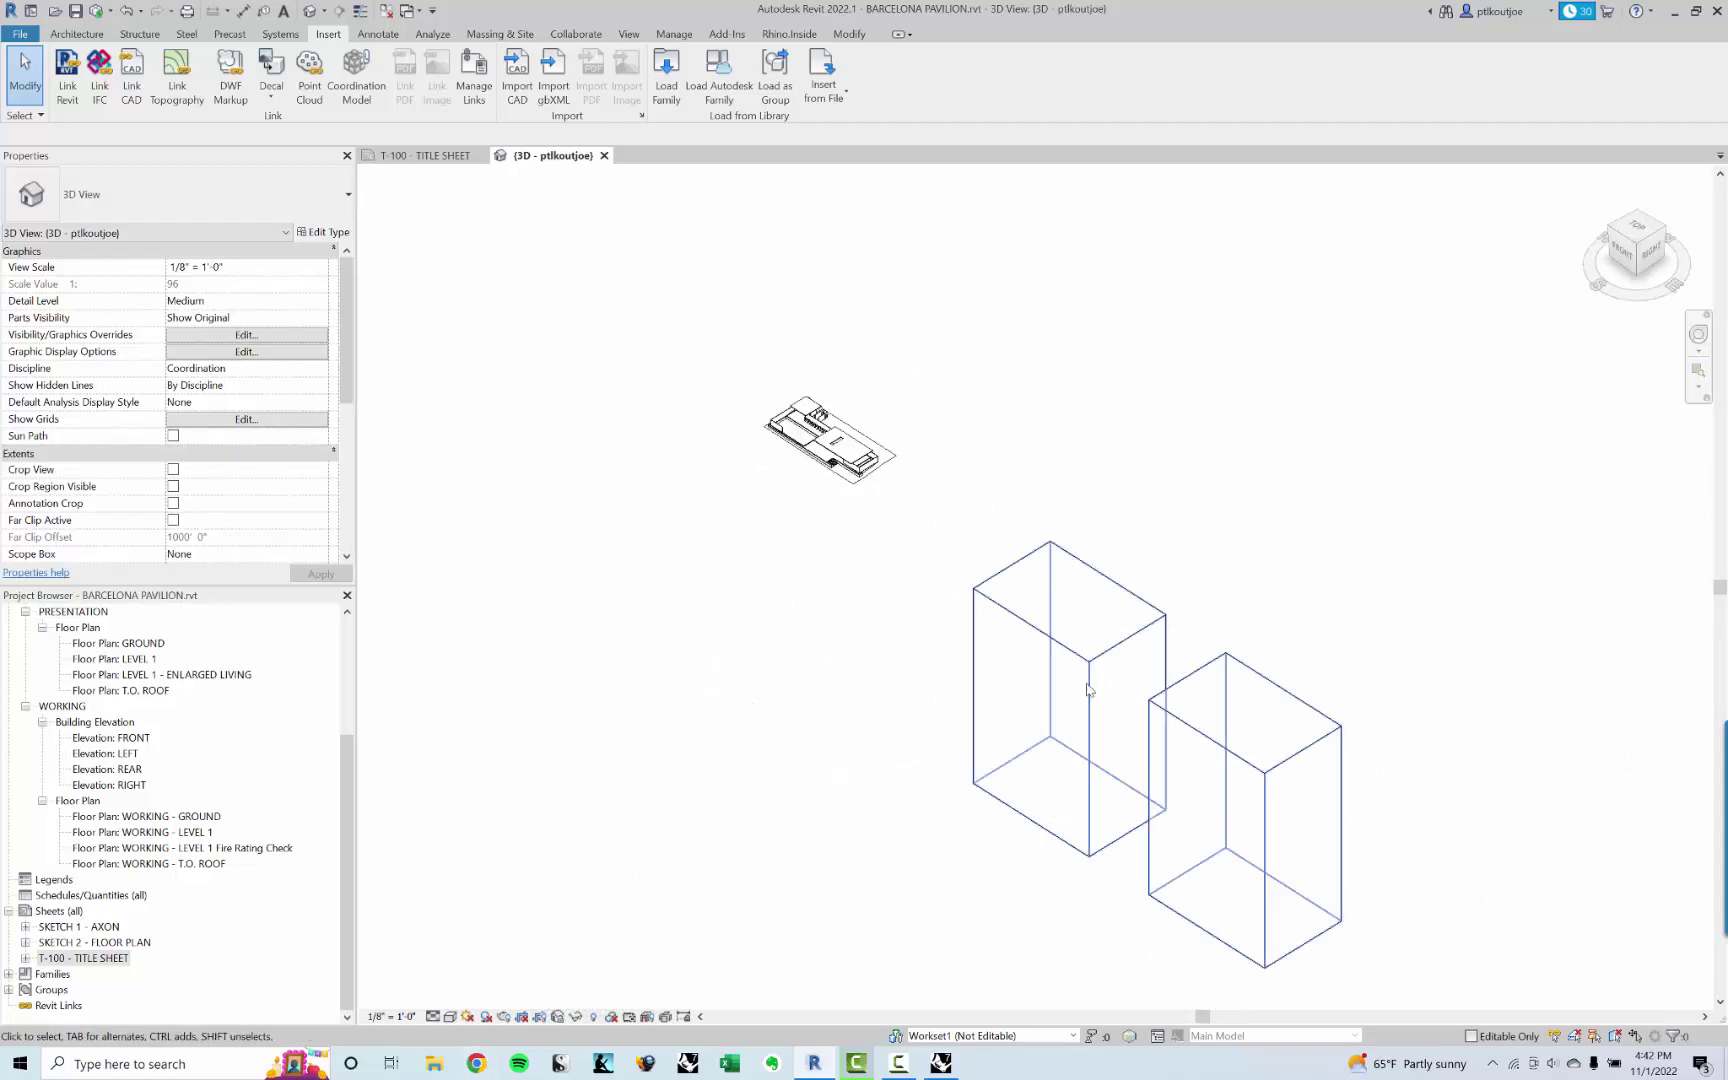
Step: Inspect and delete the two imported TEST GEO boxes, then undo back to before their import
{"action": "left_click", "coordinate": [1091, 690]}
{"action": "middle_click_drag", "start_coordinate": [1240, 650], "coordinate": [1392, 714], "text": "shift"}
{"action": "left_click", "coordinate": [1392, 714]}
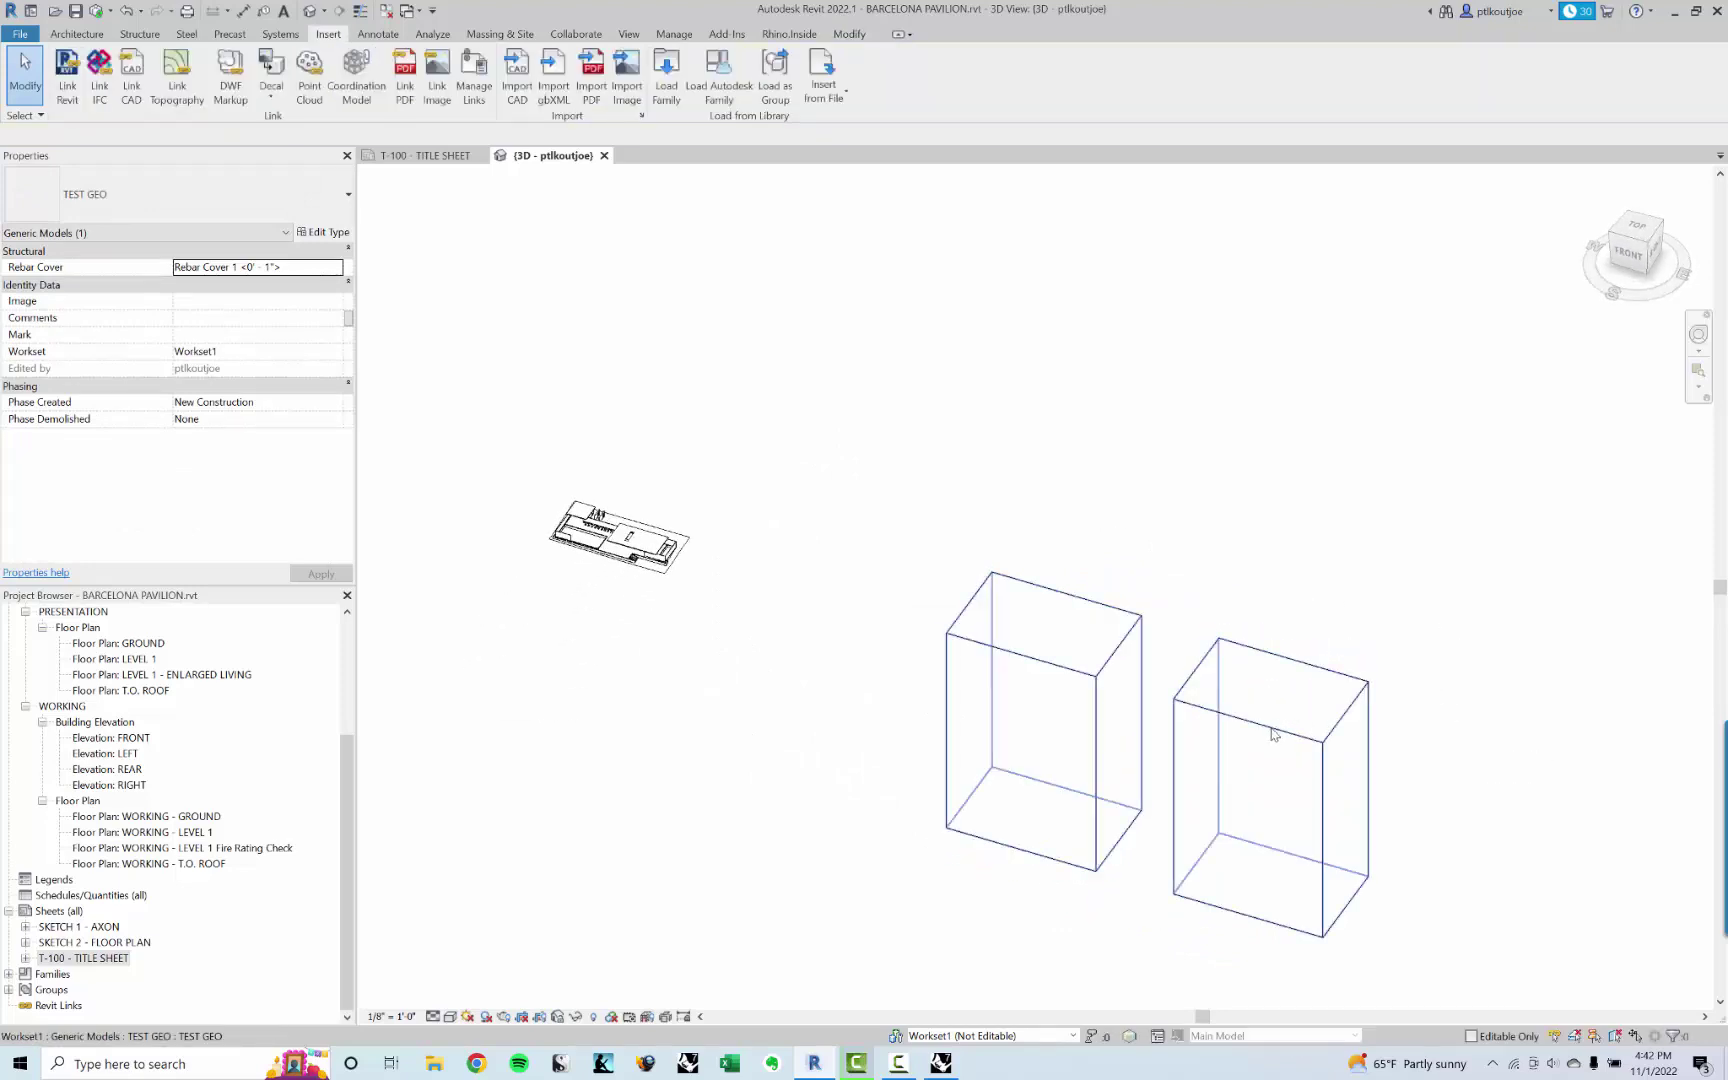
{"action": "left_click", "coordinate": [1023, 660]}
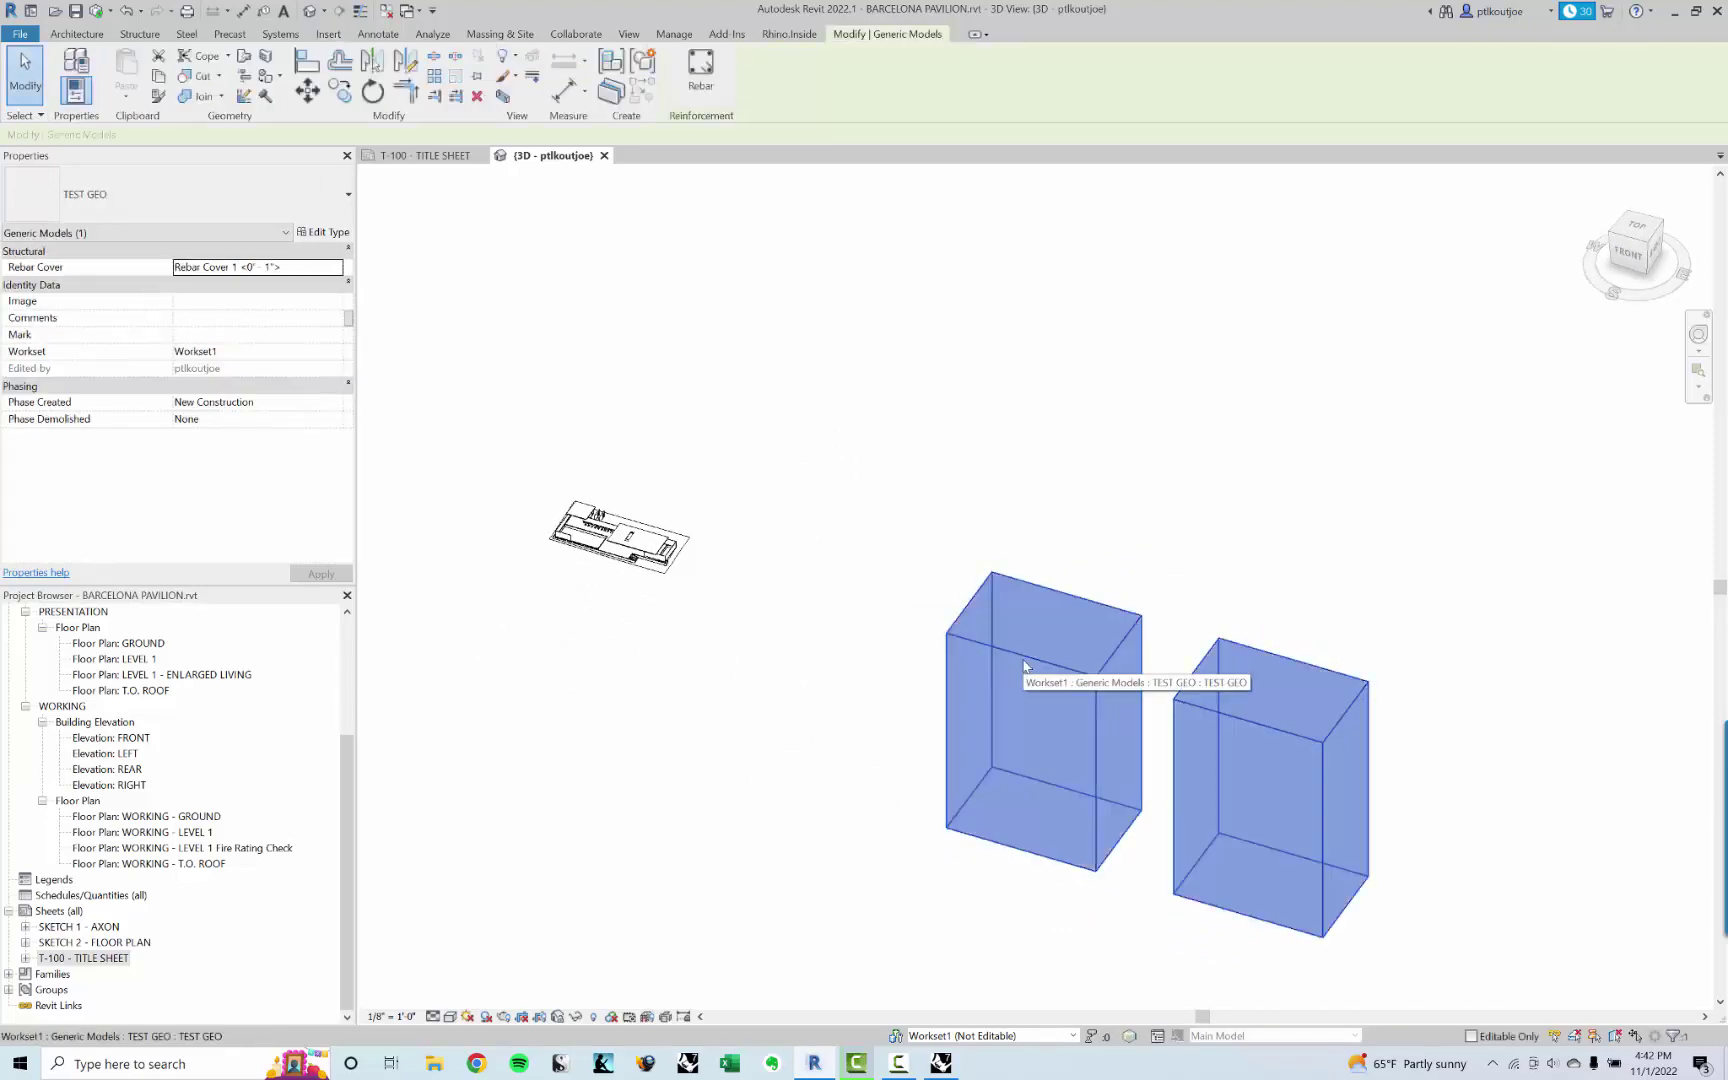
{"action": "key", "text": "Delete"}
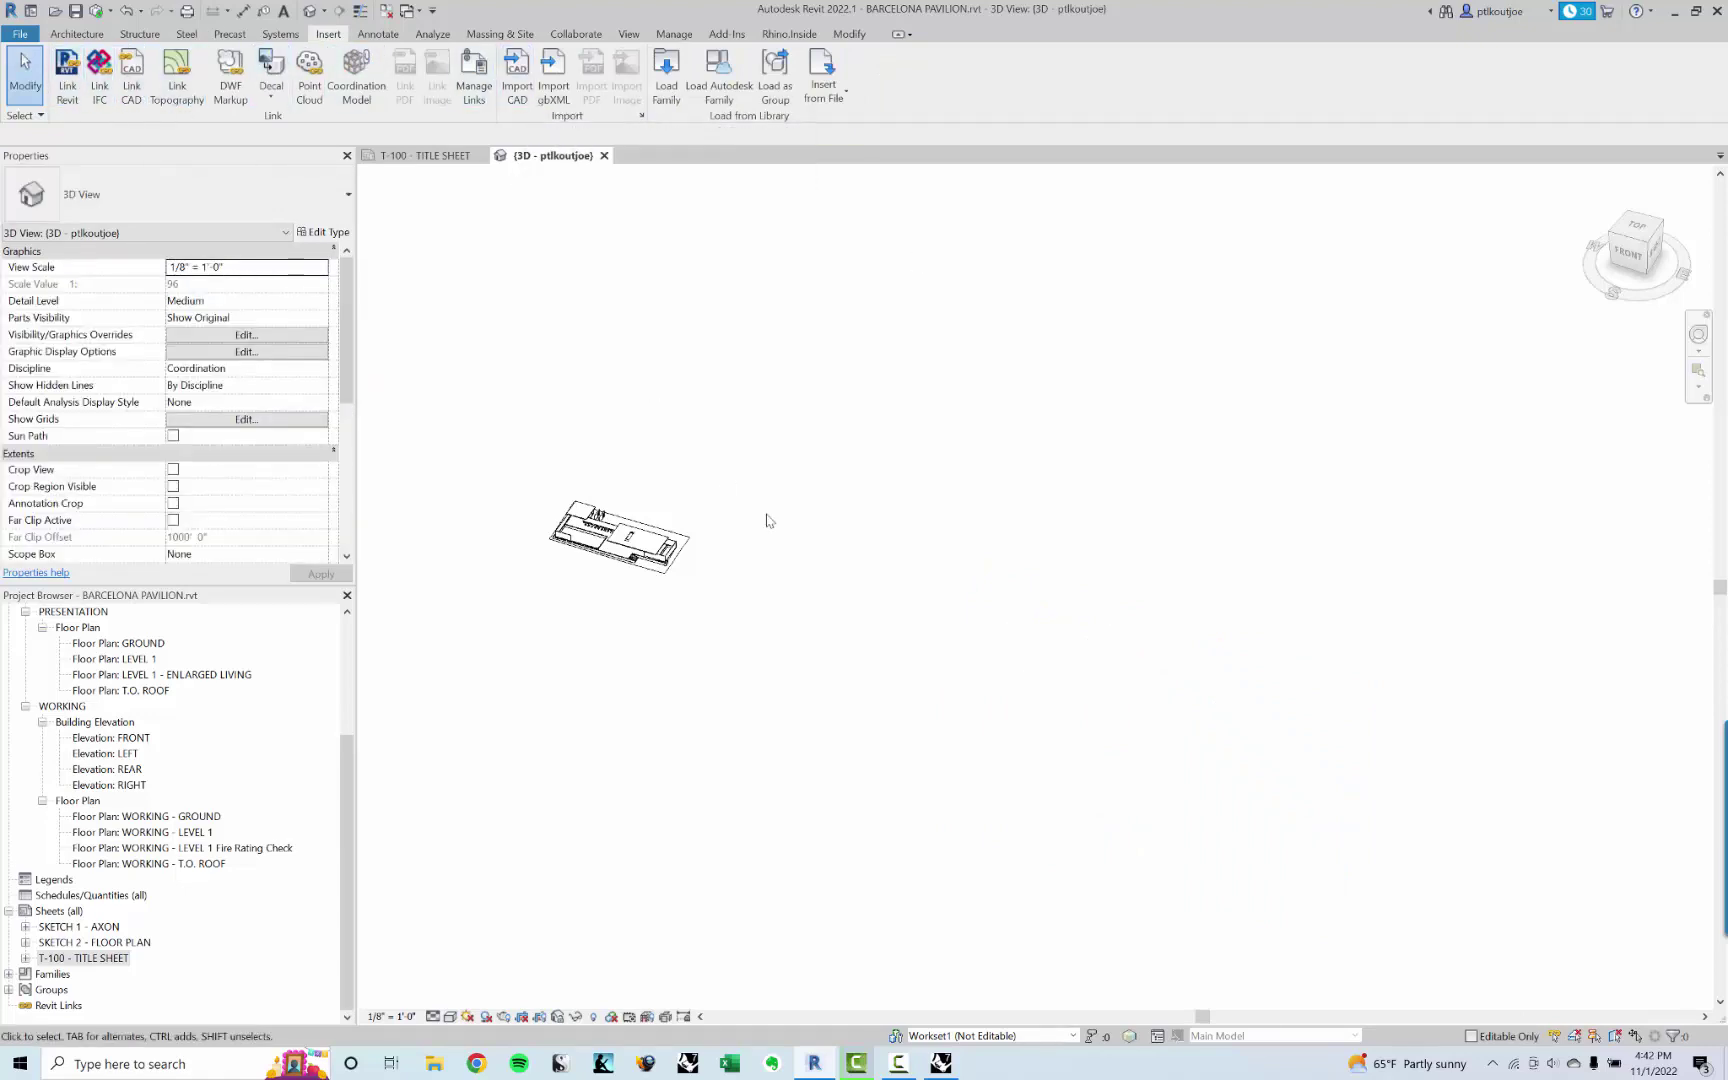
{"action": "key", "text": "ctrl+z"}
{"action": "key", "text": "ctrl+z"}
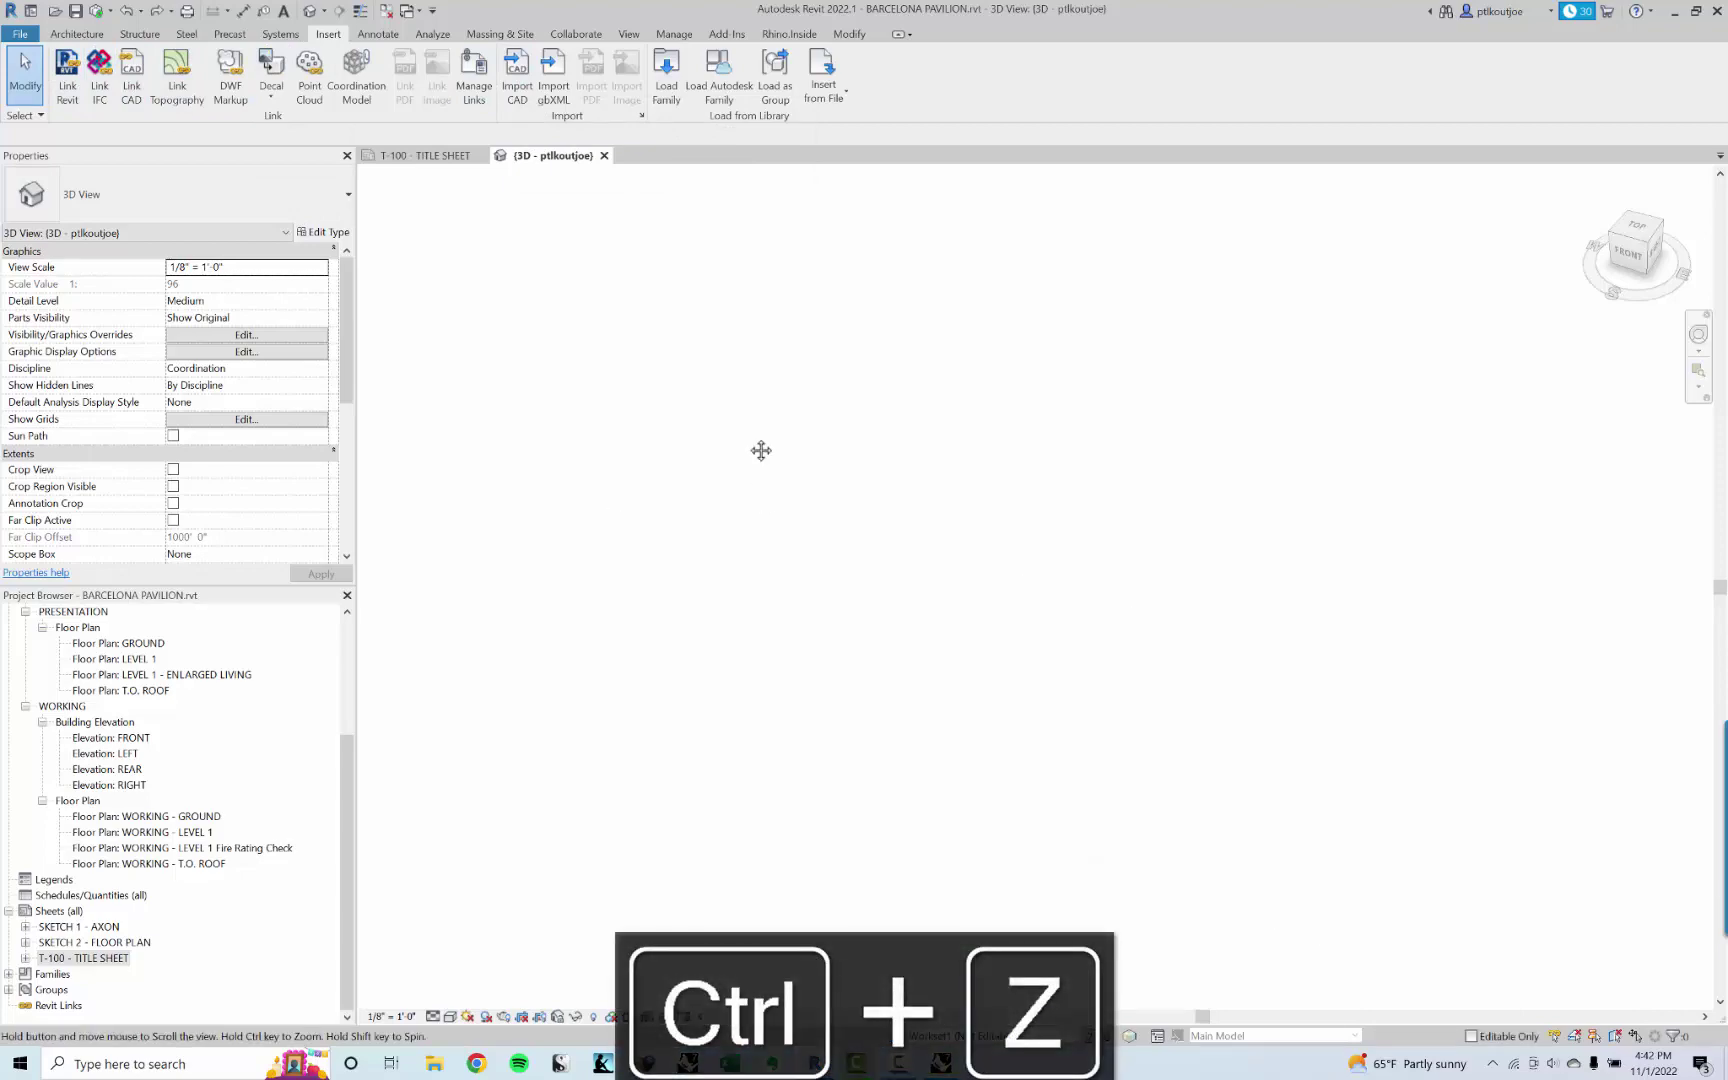
Step: Import the older SAT file GEOMETRY EXPORT.sat from the PRIMER DAY 3 folder as Generic Models
{"action": "left_click", "coordinate": [517, 75]}
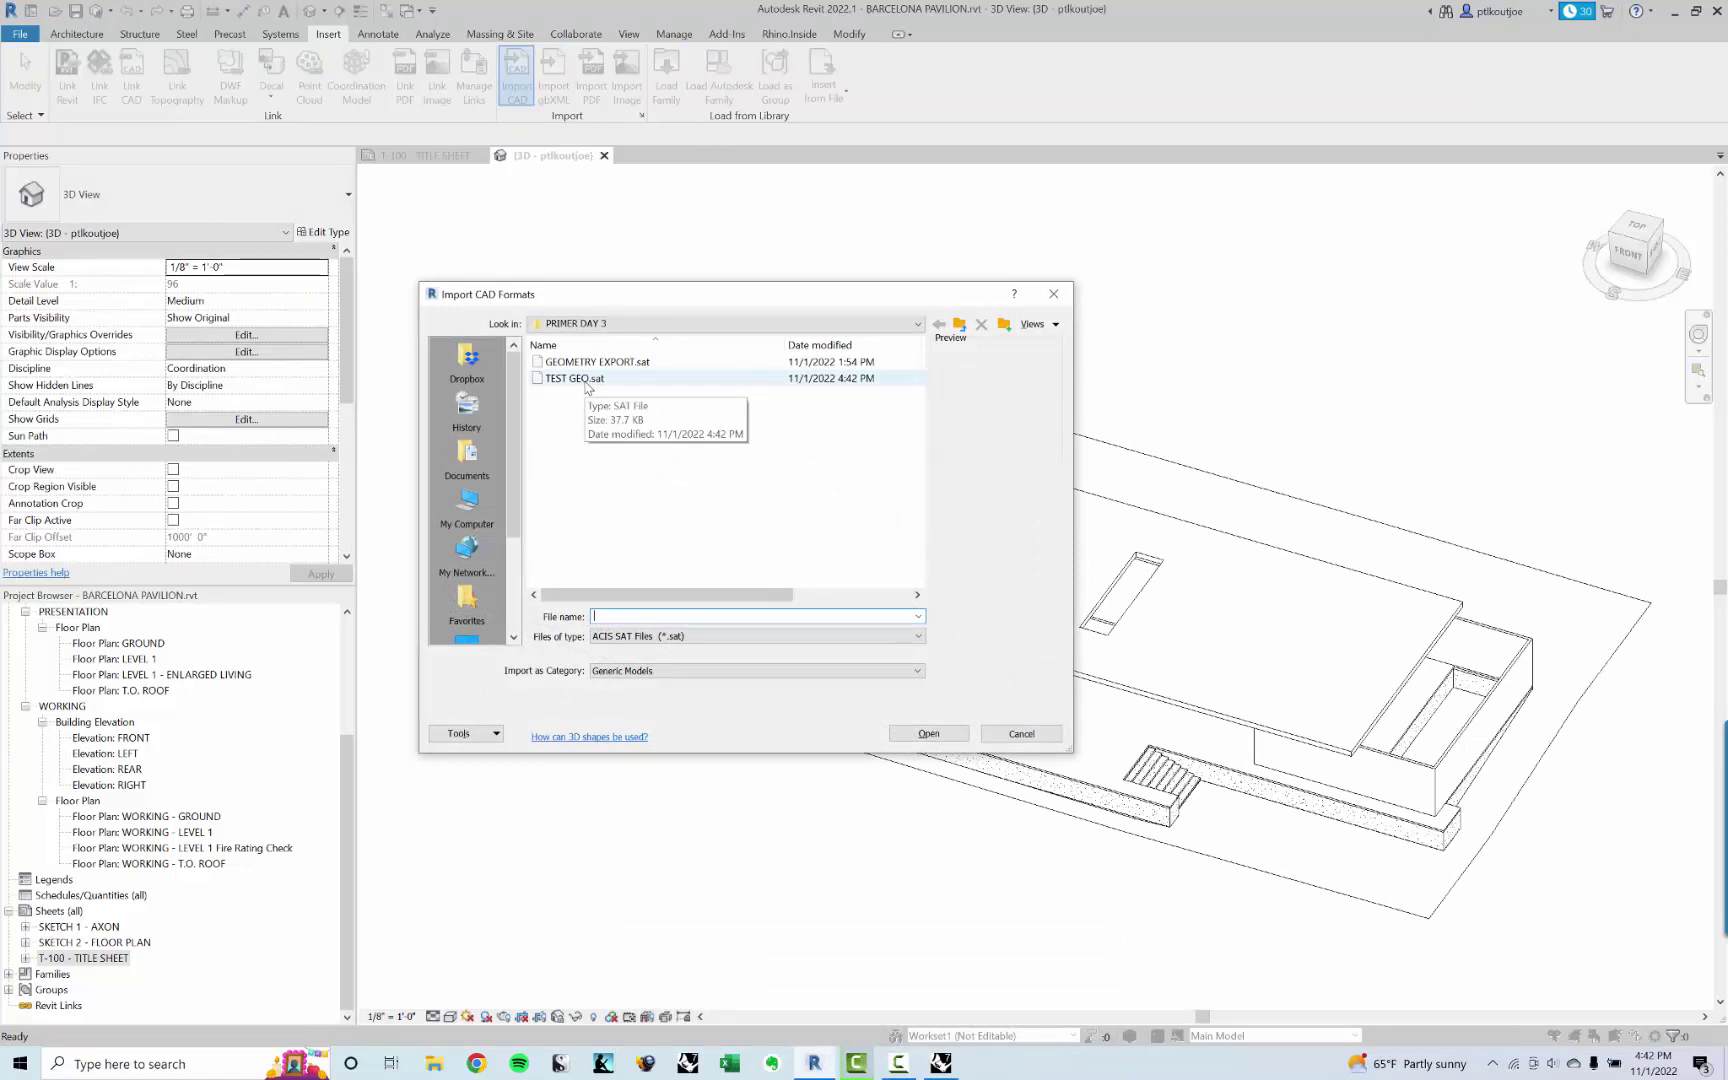
{"action": "left_click", "coordinate": [587, 380]}
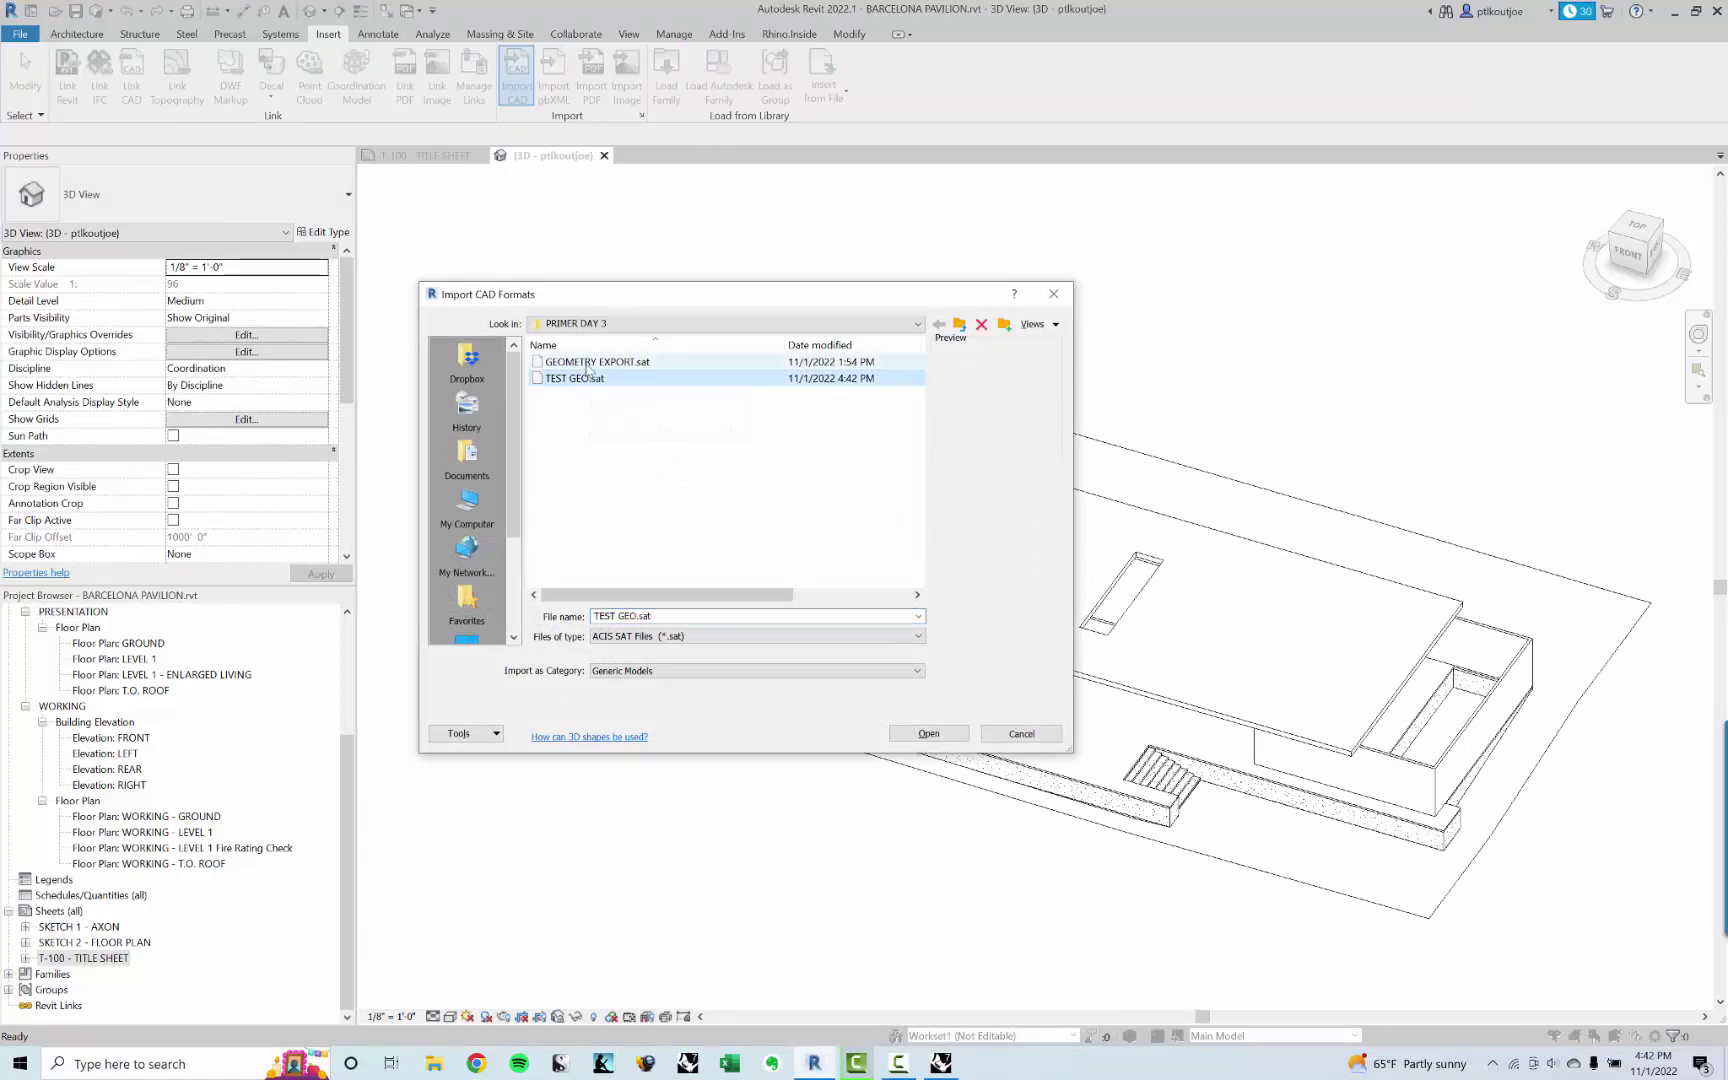
{"action": "key", "text": "Up"}
{"action": "left_click", "coordinate": [474, 733]}
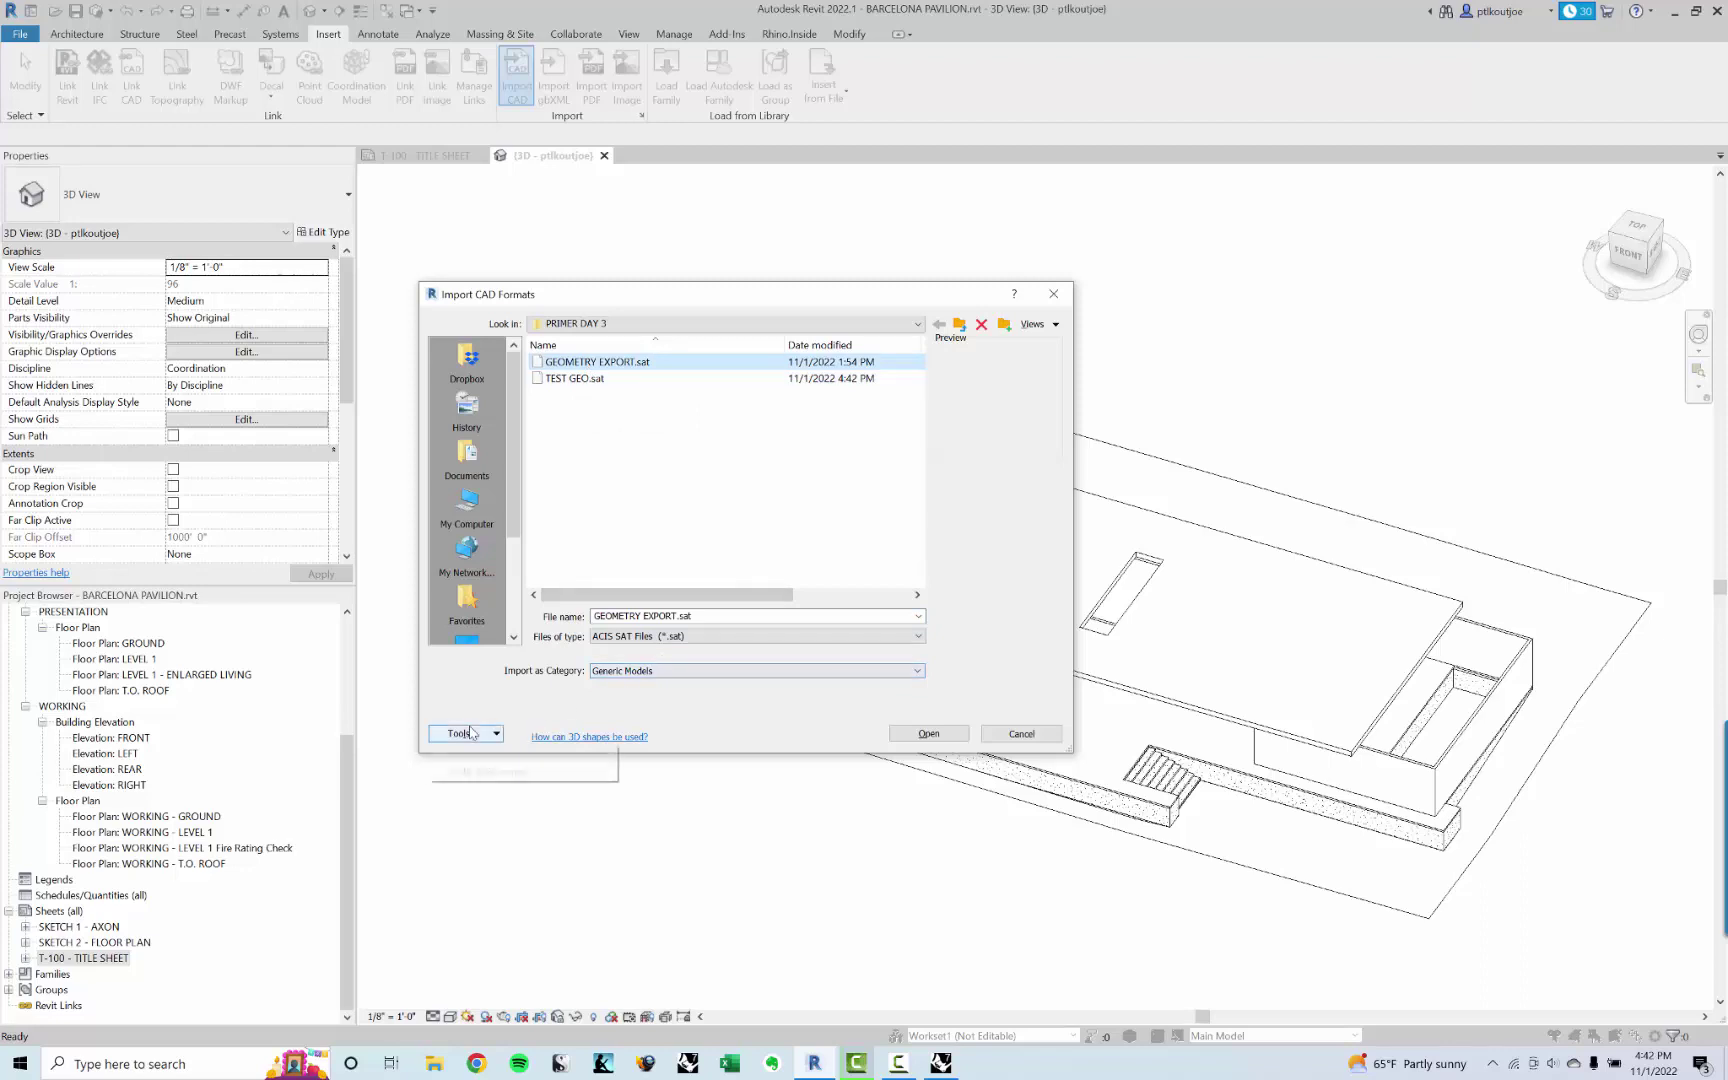
{"action": "left_click", "coordinate": [474, 700]}
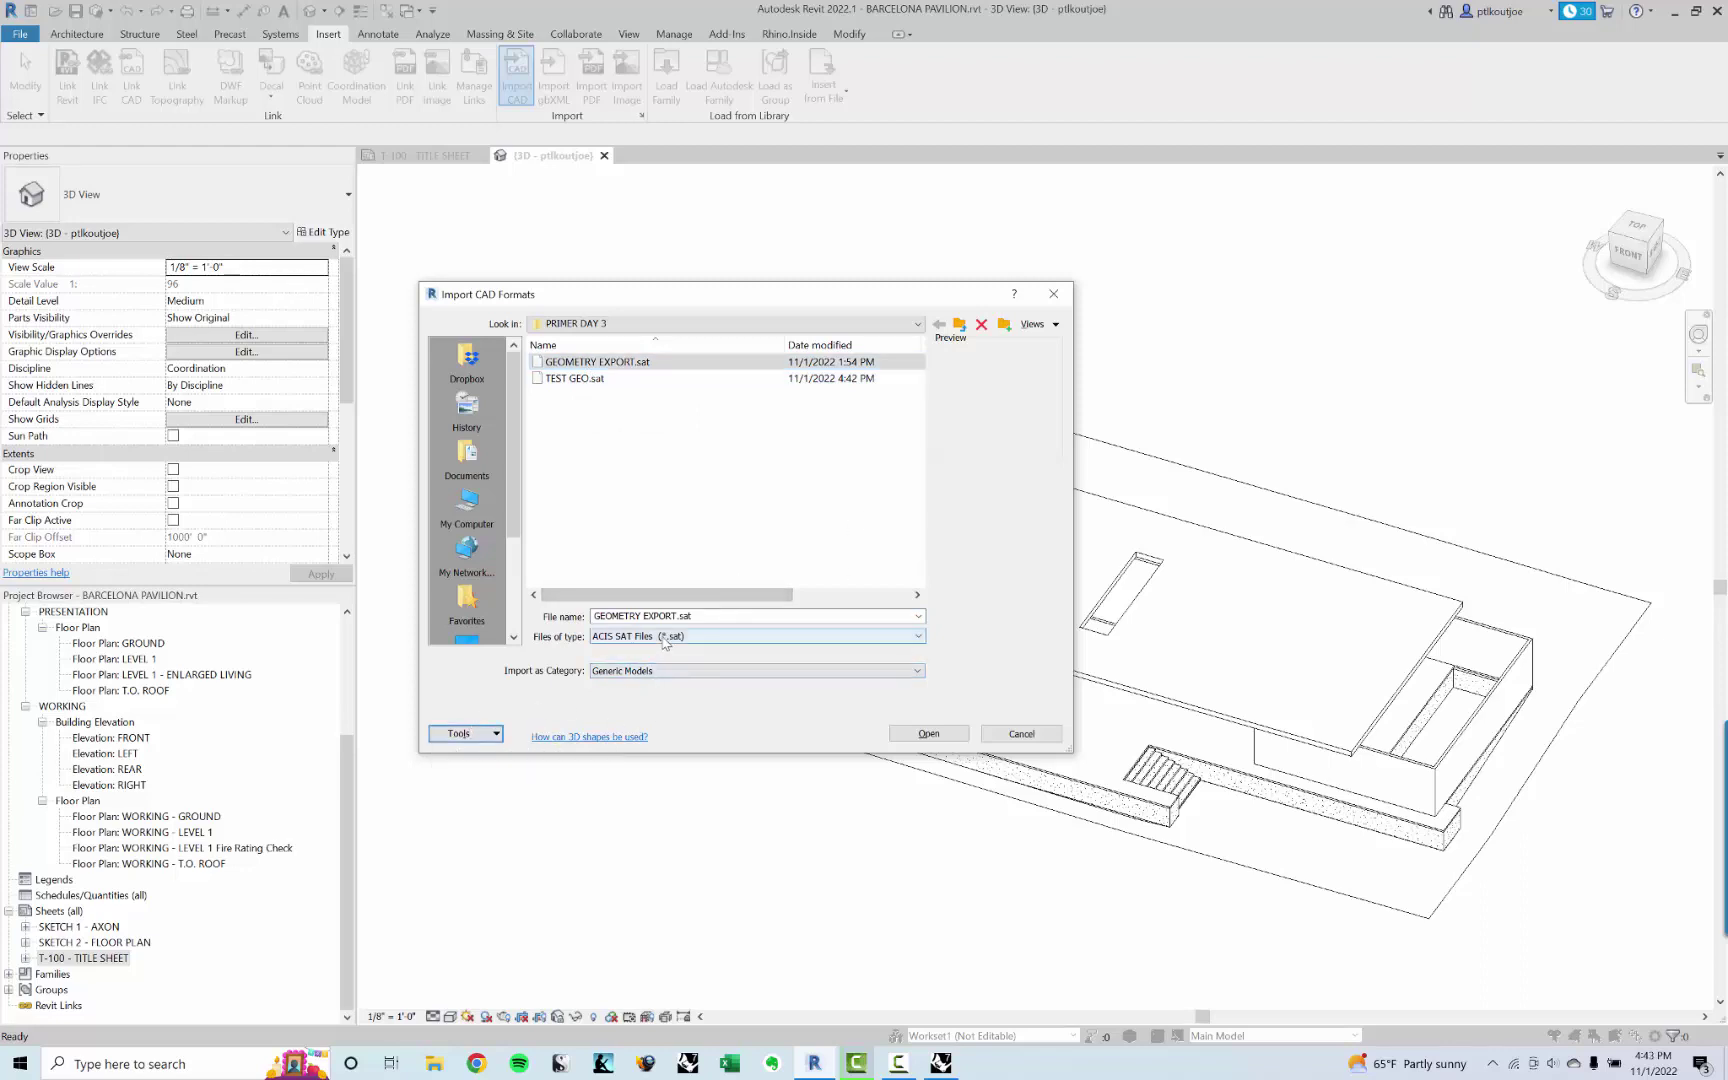
{"action": "left_click", "coordinate": [928, 733]}
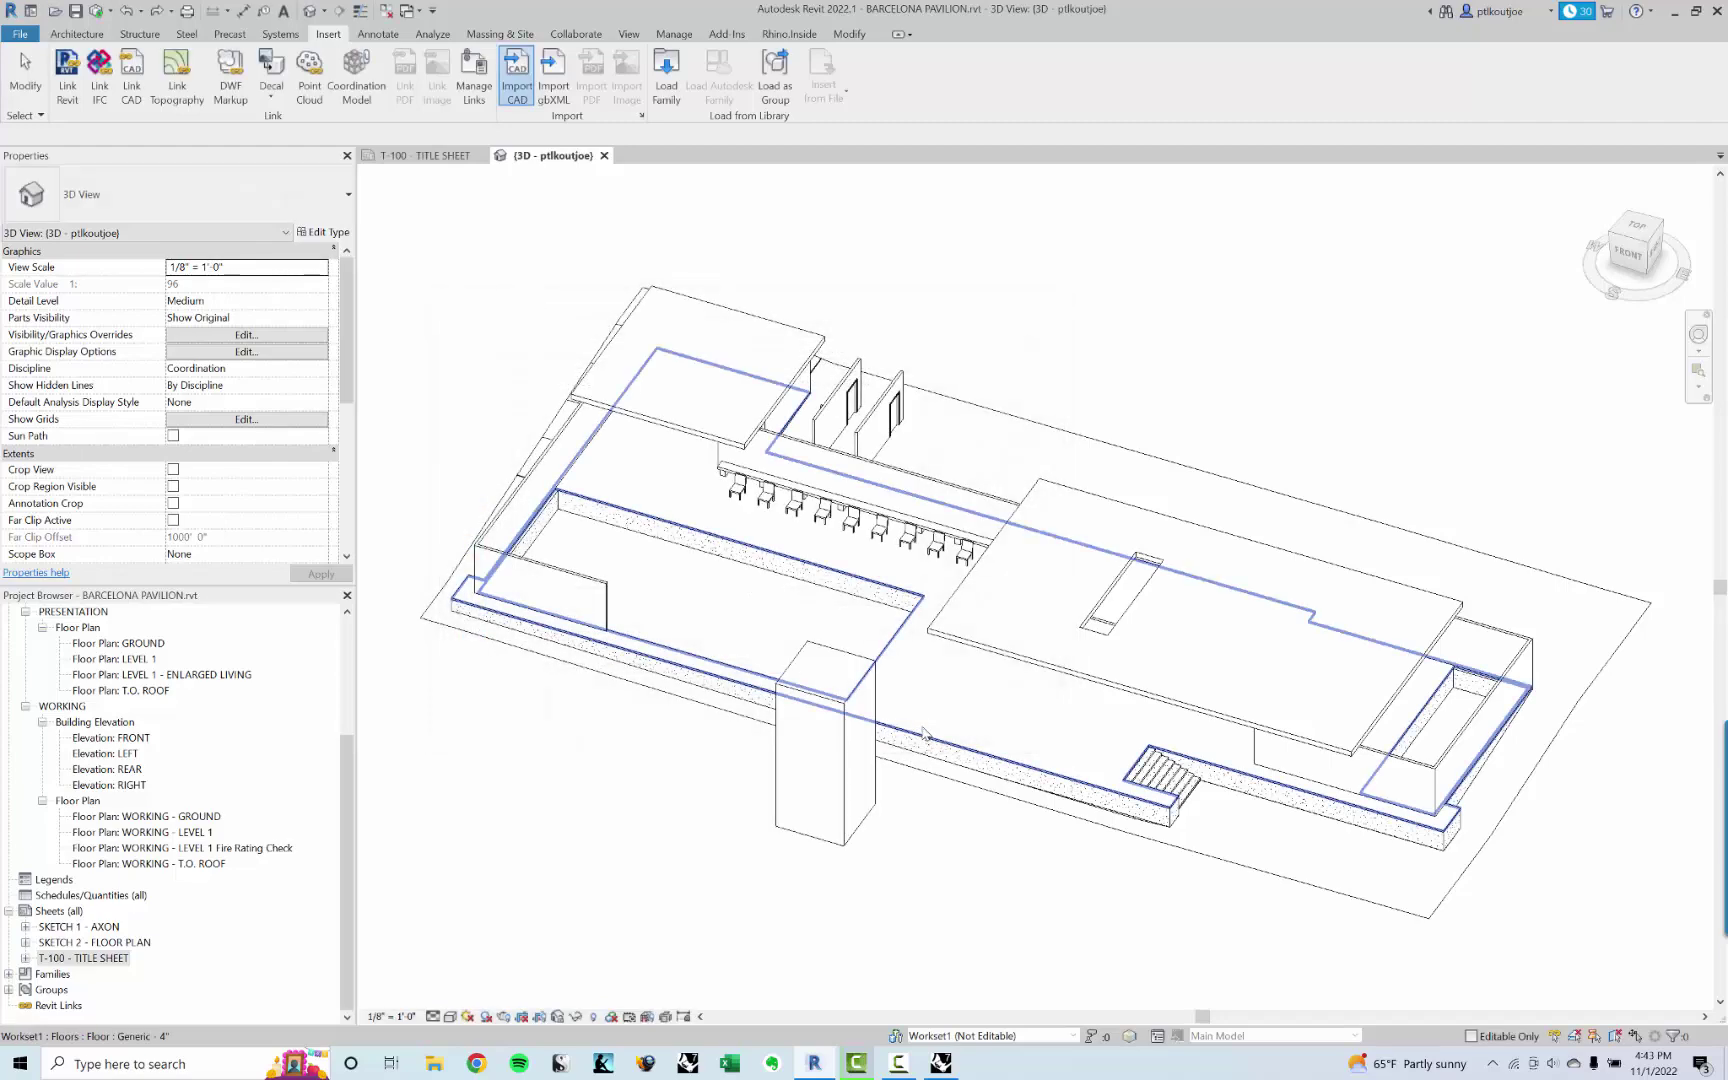
Step: Check the imported GEOMETRY EXPORT box against the pavilion, and delete it from the 3D view
{"action": "mouse_move", "coordinate": [1010, 617]}
{"action": "middle_mouse_down"}
{"action": "mouse_move", "coordinate": [960, 623]}
{"action": "mouse_move", "coordinate": [1012, 640]}
{"action": "mouse_move", "coordinate": [1050, 613]}
{"action": "mouse_move", "coordinate": [1036, 613]}
{"action": "middle_mouse_up"}
{"action": "middle_click", "coordinate": [1036, 613]}
{"action": "middle_click", "coordinate": [1036, 613]}
{"action": "middle_click_drag", "start_coordinate": [1158, 786], "coordinate": [1147, 800], "text": "shift"}
{"action": "left_click", "coordinate": [1105, 680]}
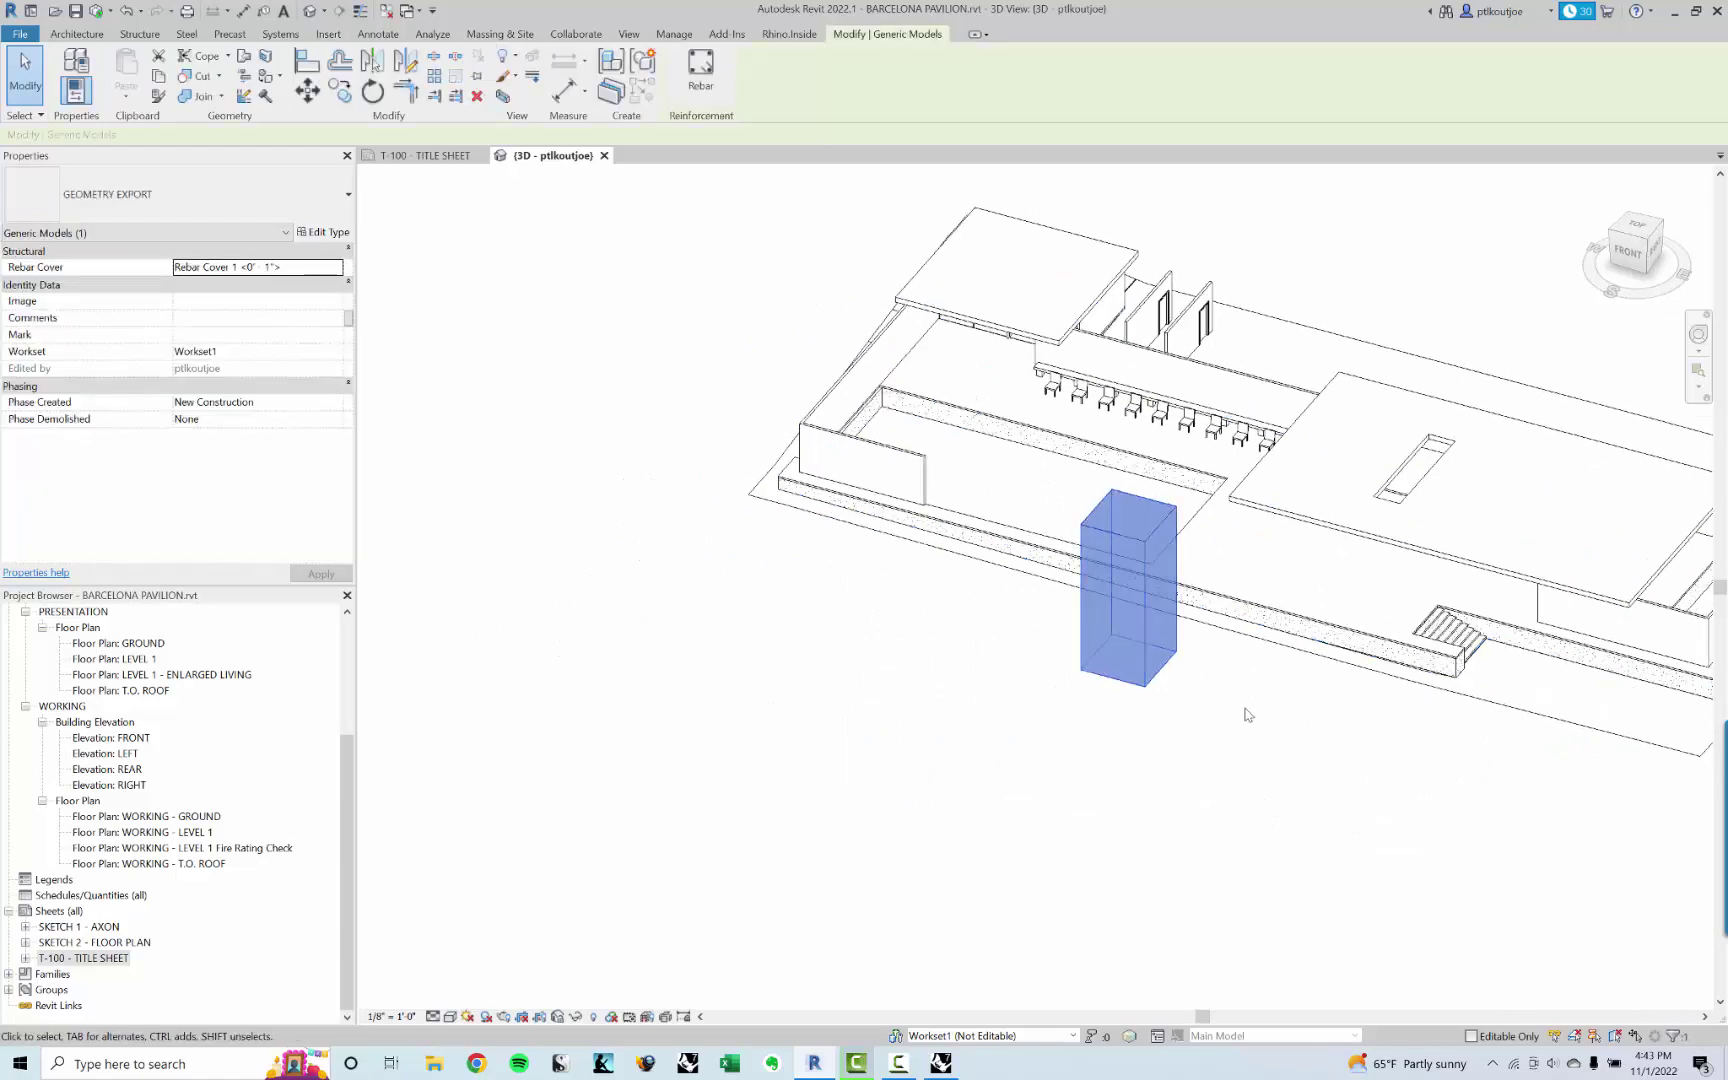
{"action": "middle_click_drag", "start_coordinate": [1246, 710], "coordinate": [1176, 729]}
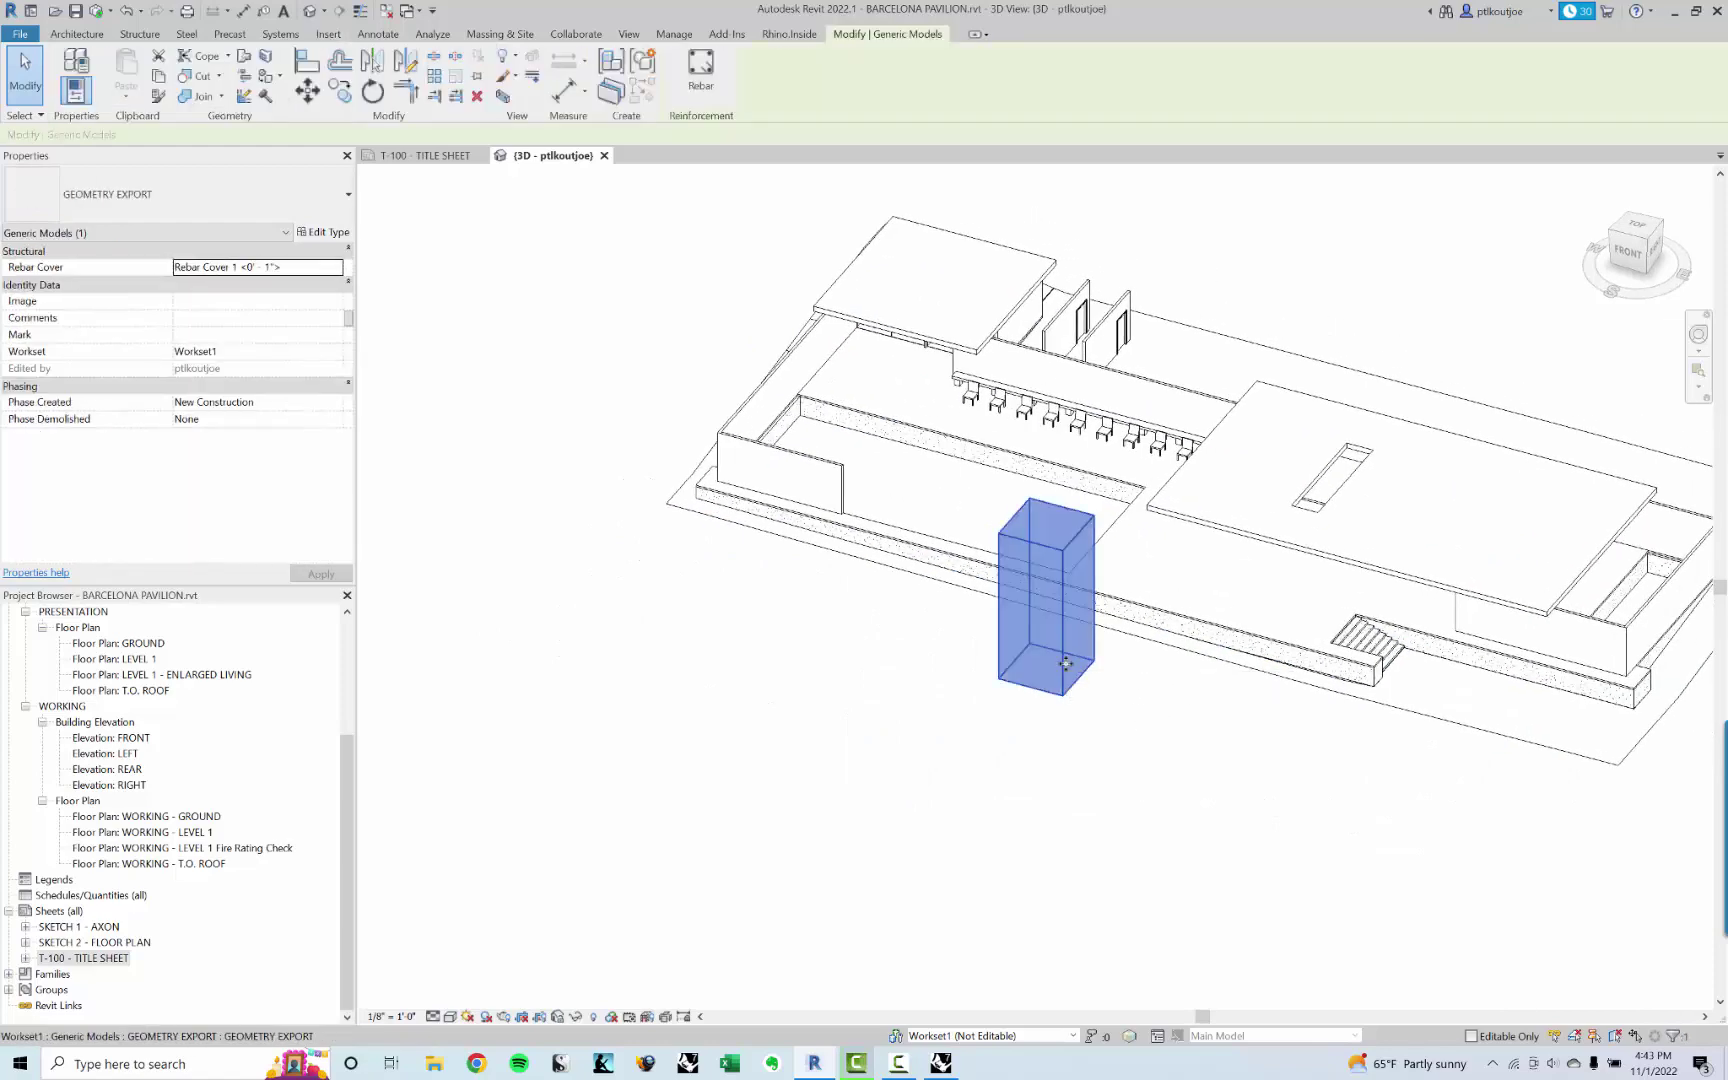
{"action": "key", "text": "Delete"}
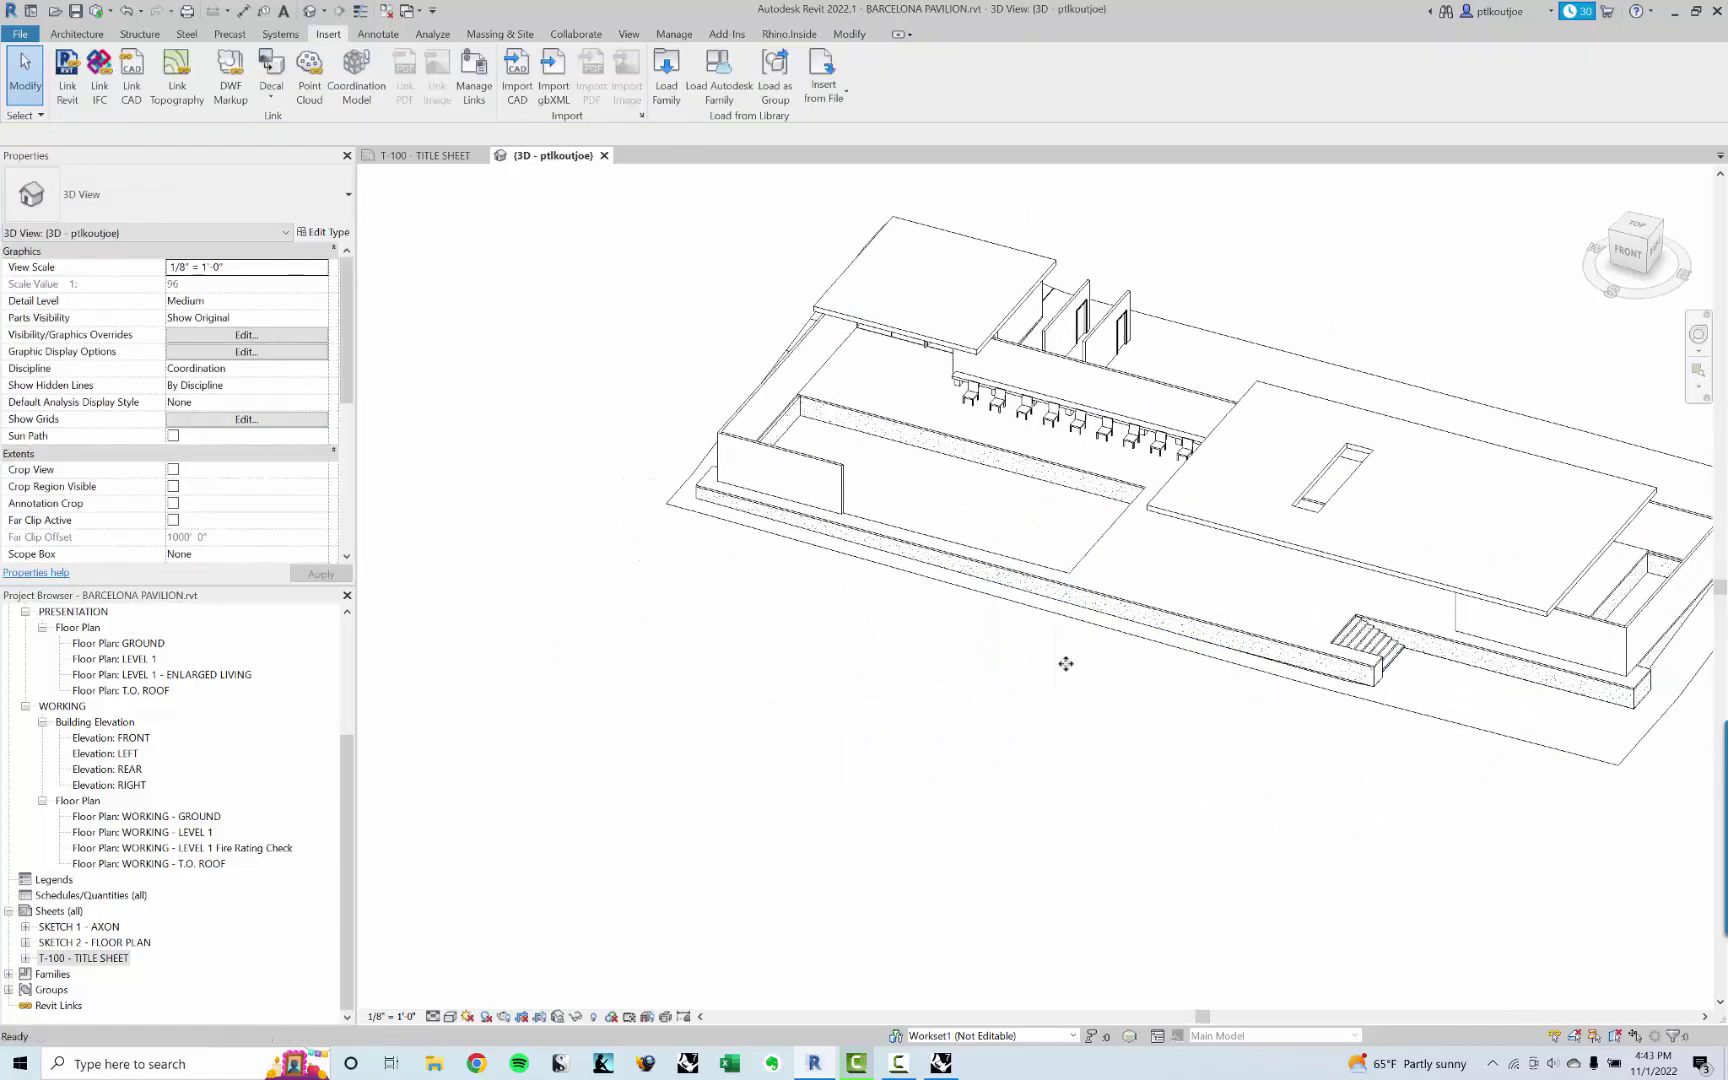
Step: Import TEST GEO.sat from the PRIMER DAY 3 folder into the 3D view as Generic Models
{"action": "left_click", "coordinate": [508, 66]}
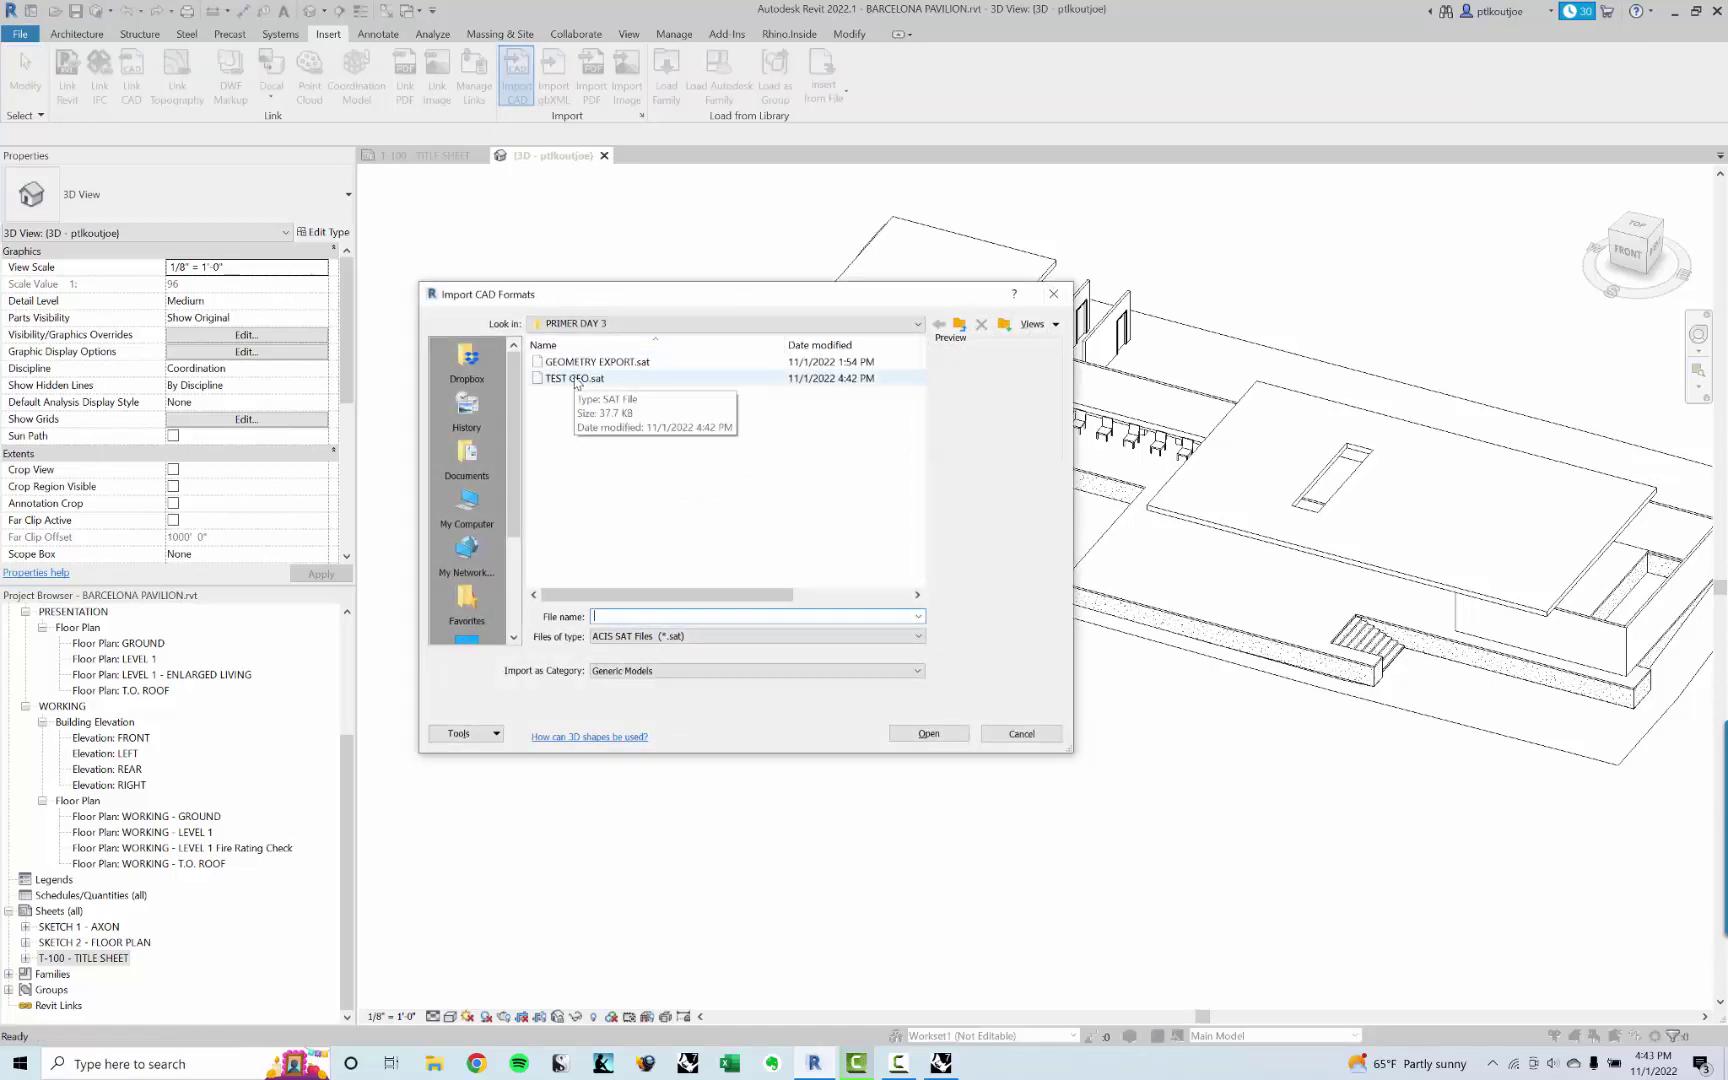
{"action": "left_click", "coordinate": [577, 379]}
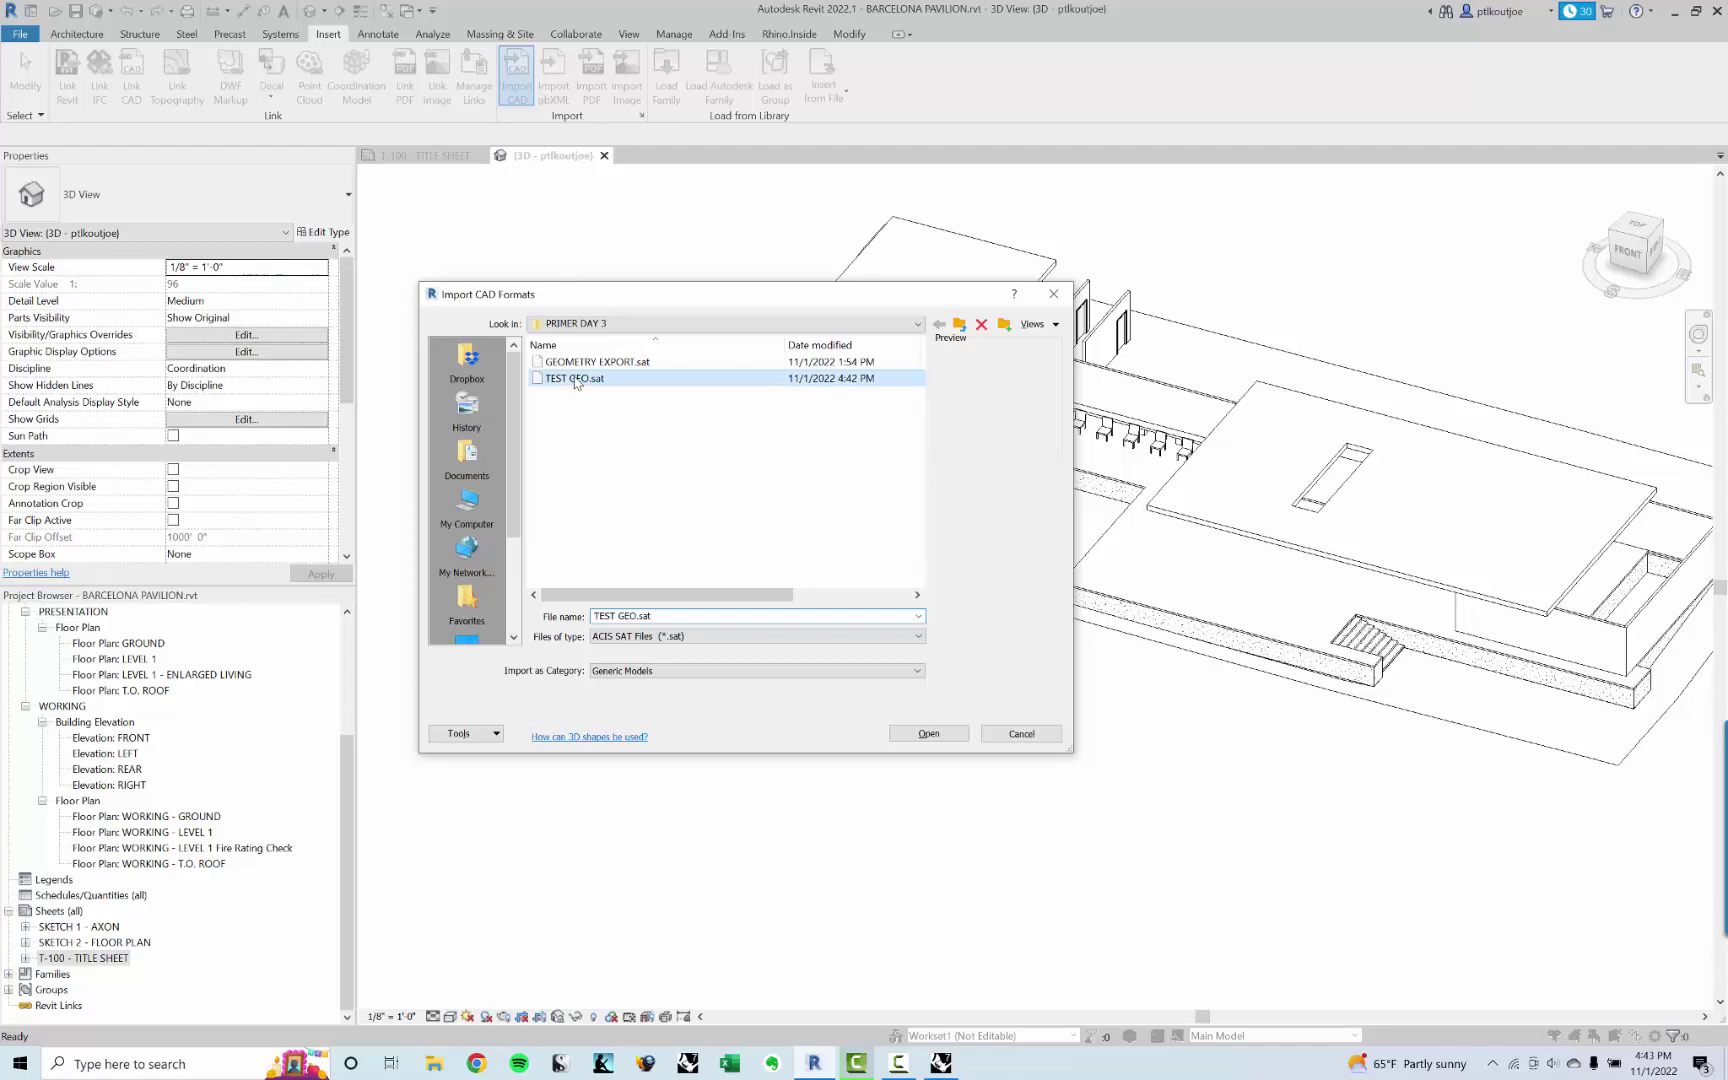
{"action": "double_click", "coordinate": [649, 380]}
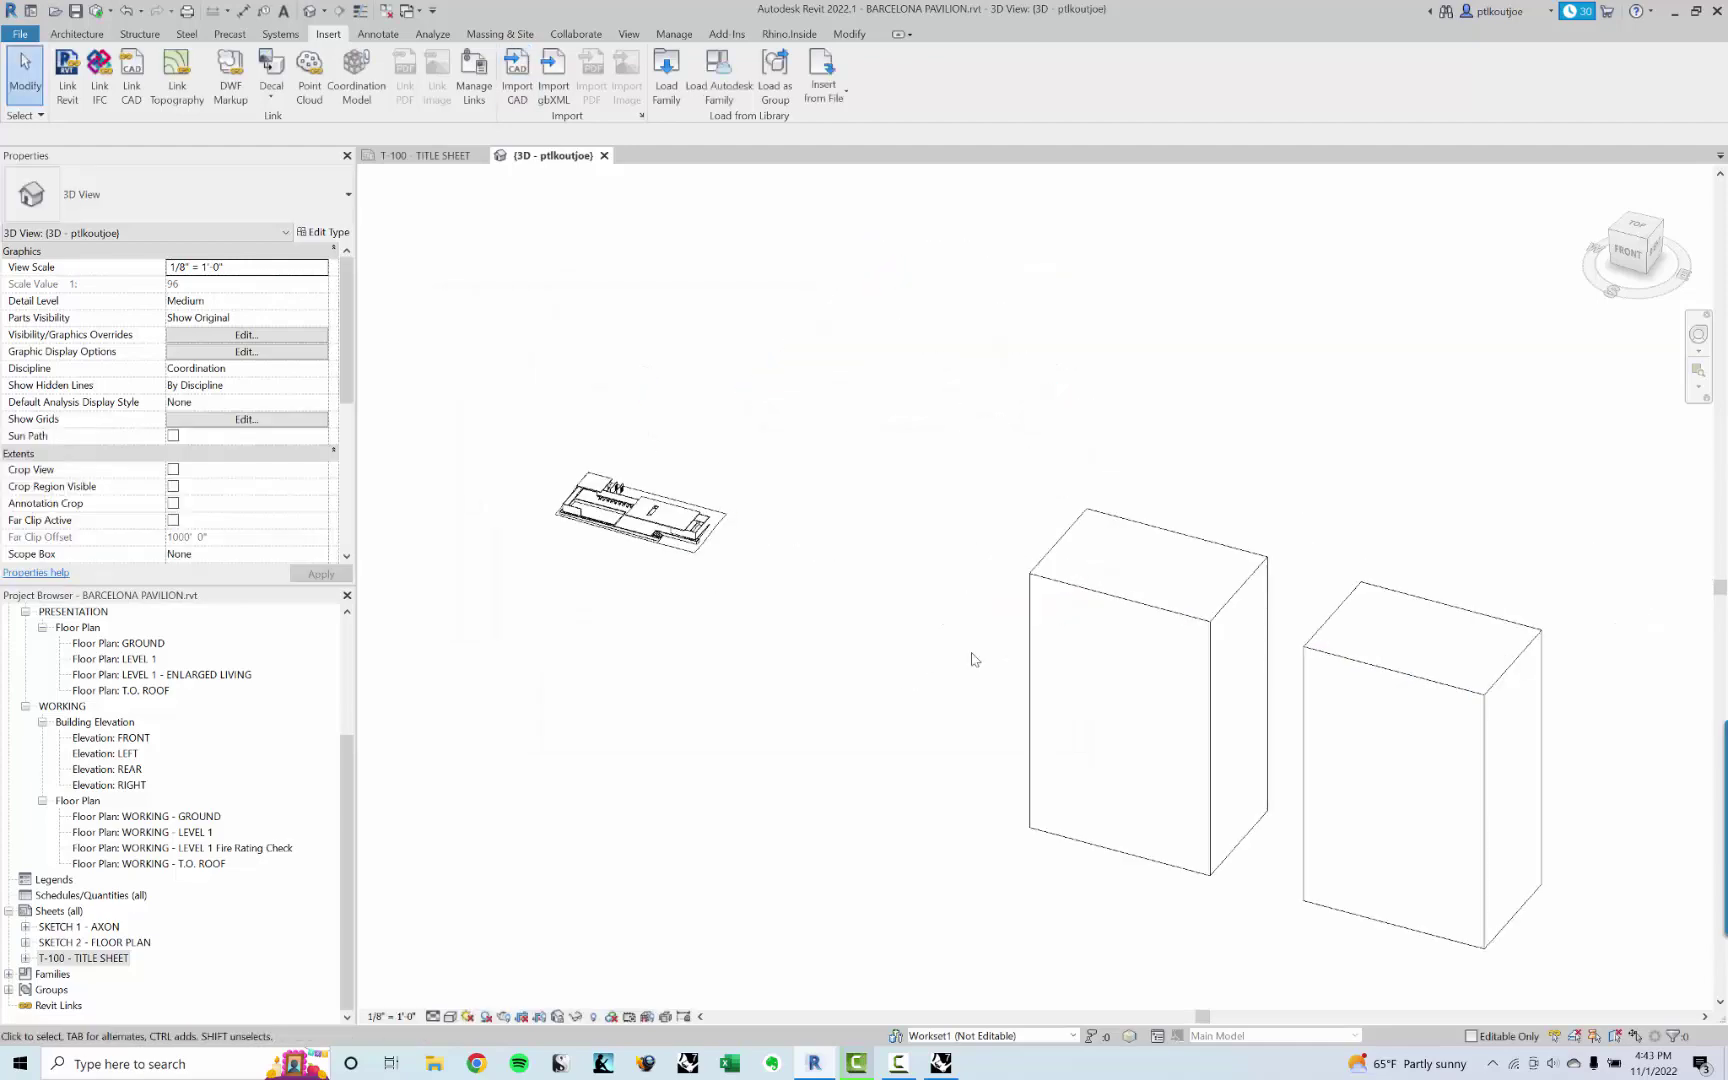
Step: Switch to Rhino and examine the two red boxes' size and position relative to the pavilion
{"action": "left_click", "coordinate": [941, 1063]}
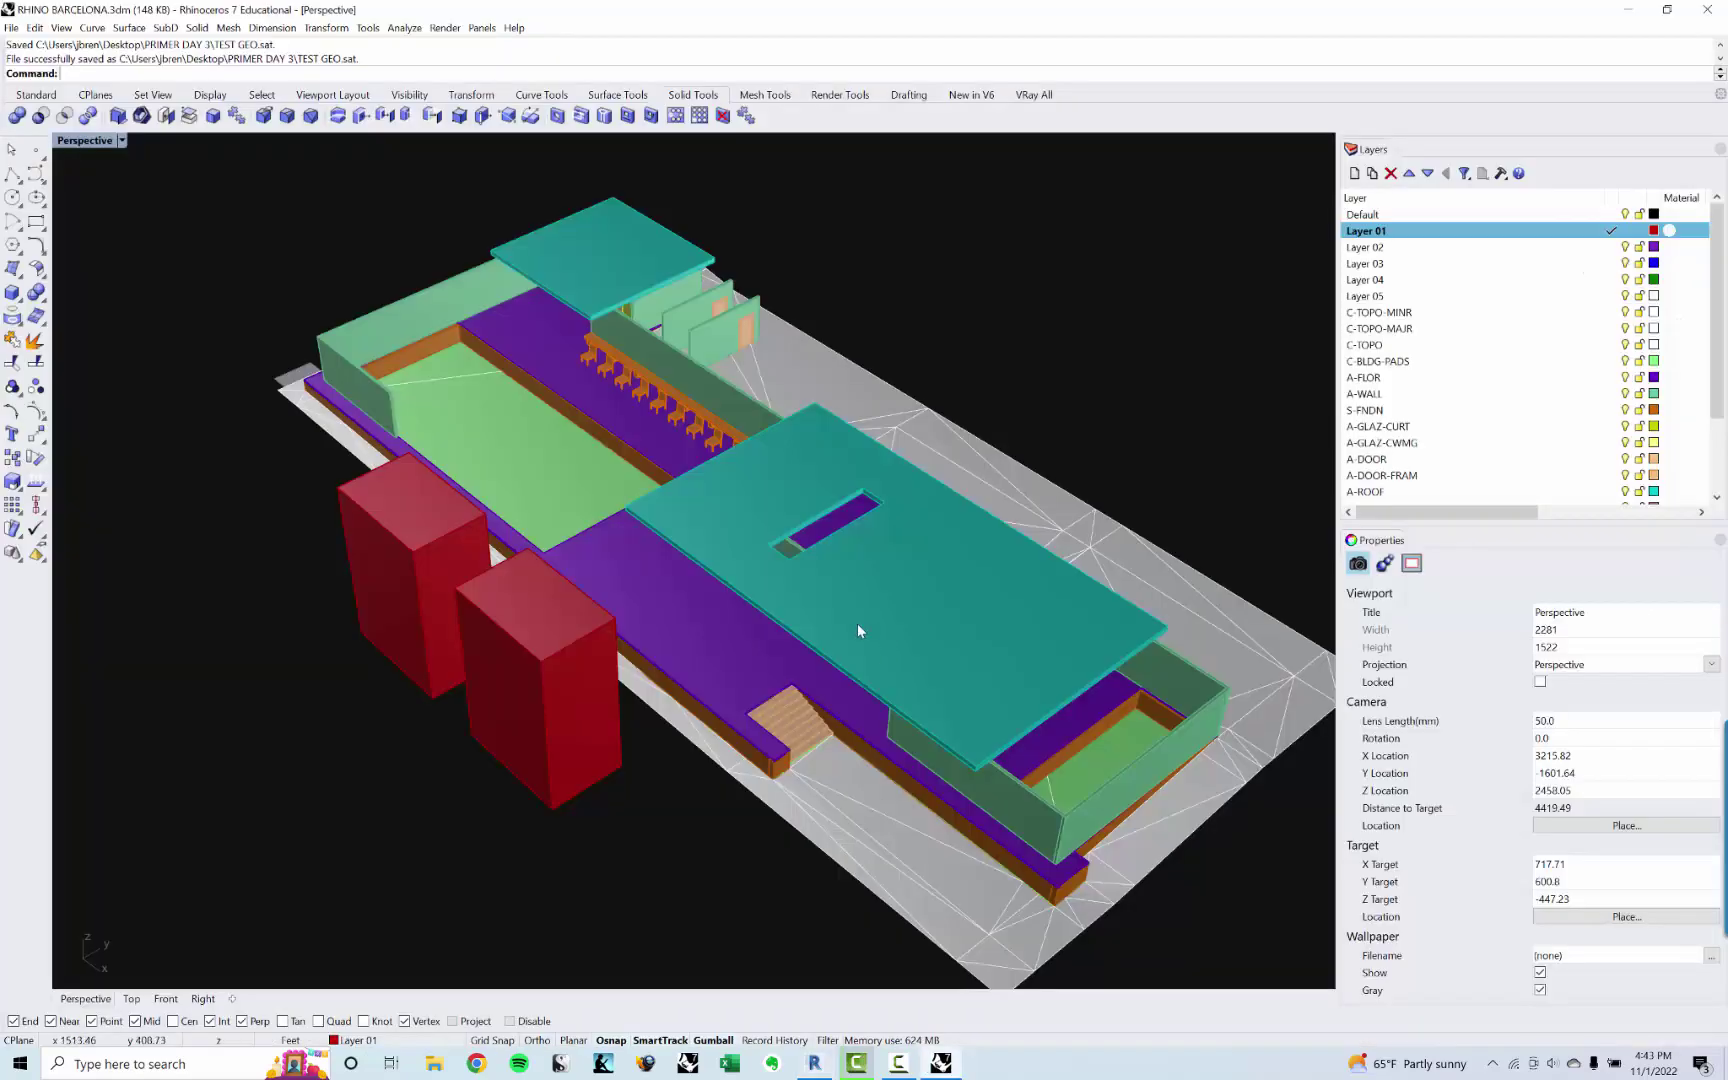
{"action": "right_click_drag", "start_coordinate": [857, 622], "coordinate": [706, 620]}
{"action": "left_click", "coordinate": [848, 547]}
{"action": "scroll", "coordinate": [710, 397], "scroll_direction": "down", "scroll_amount": 2}
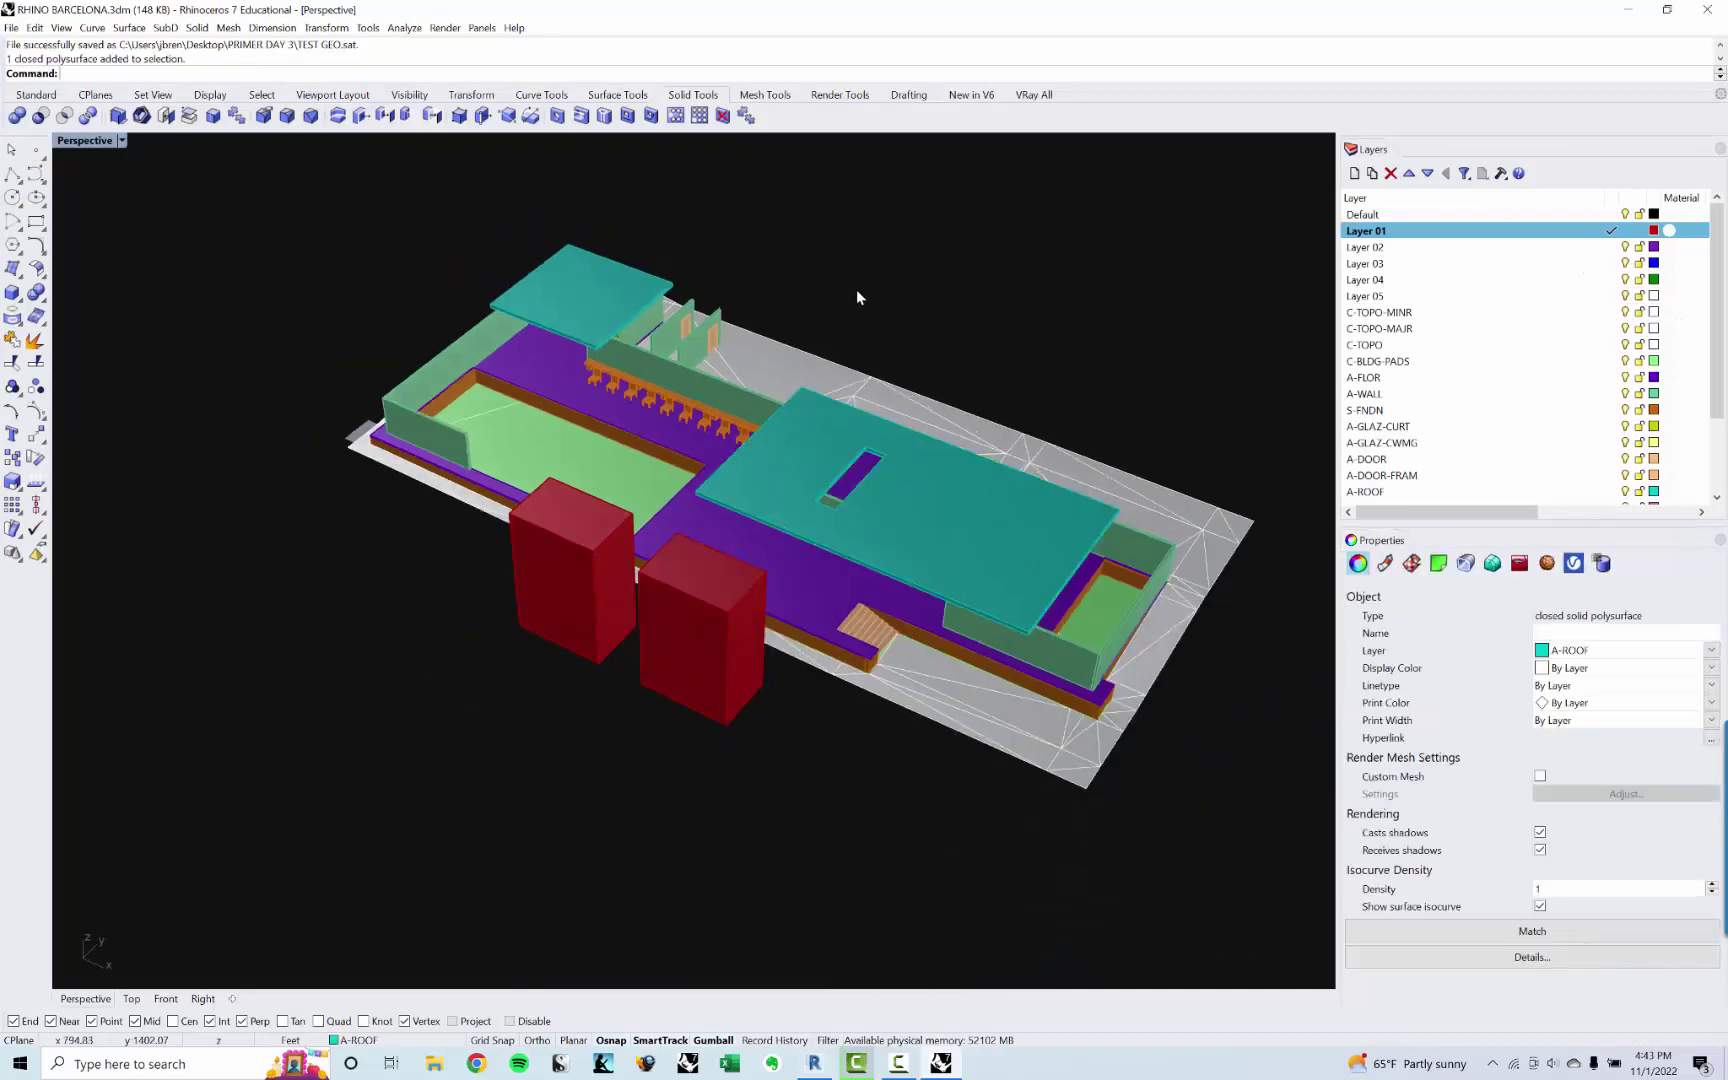
{"action": "left_click", "coordinate": [856, 289]}
{"action": "left_click", "coordinate": [570, 590]}
{"action": "left_click", "coordinate": [680, 672]}
{"action": "left_click", "coordinate": [675, 873]}
{"action": "right_click_drag", "start_coordinate": [676, 873], "coordinate": [648, 812]}
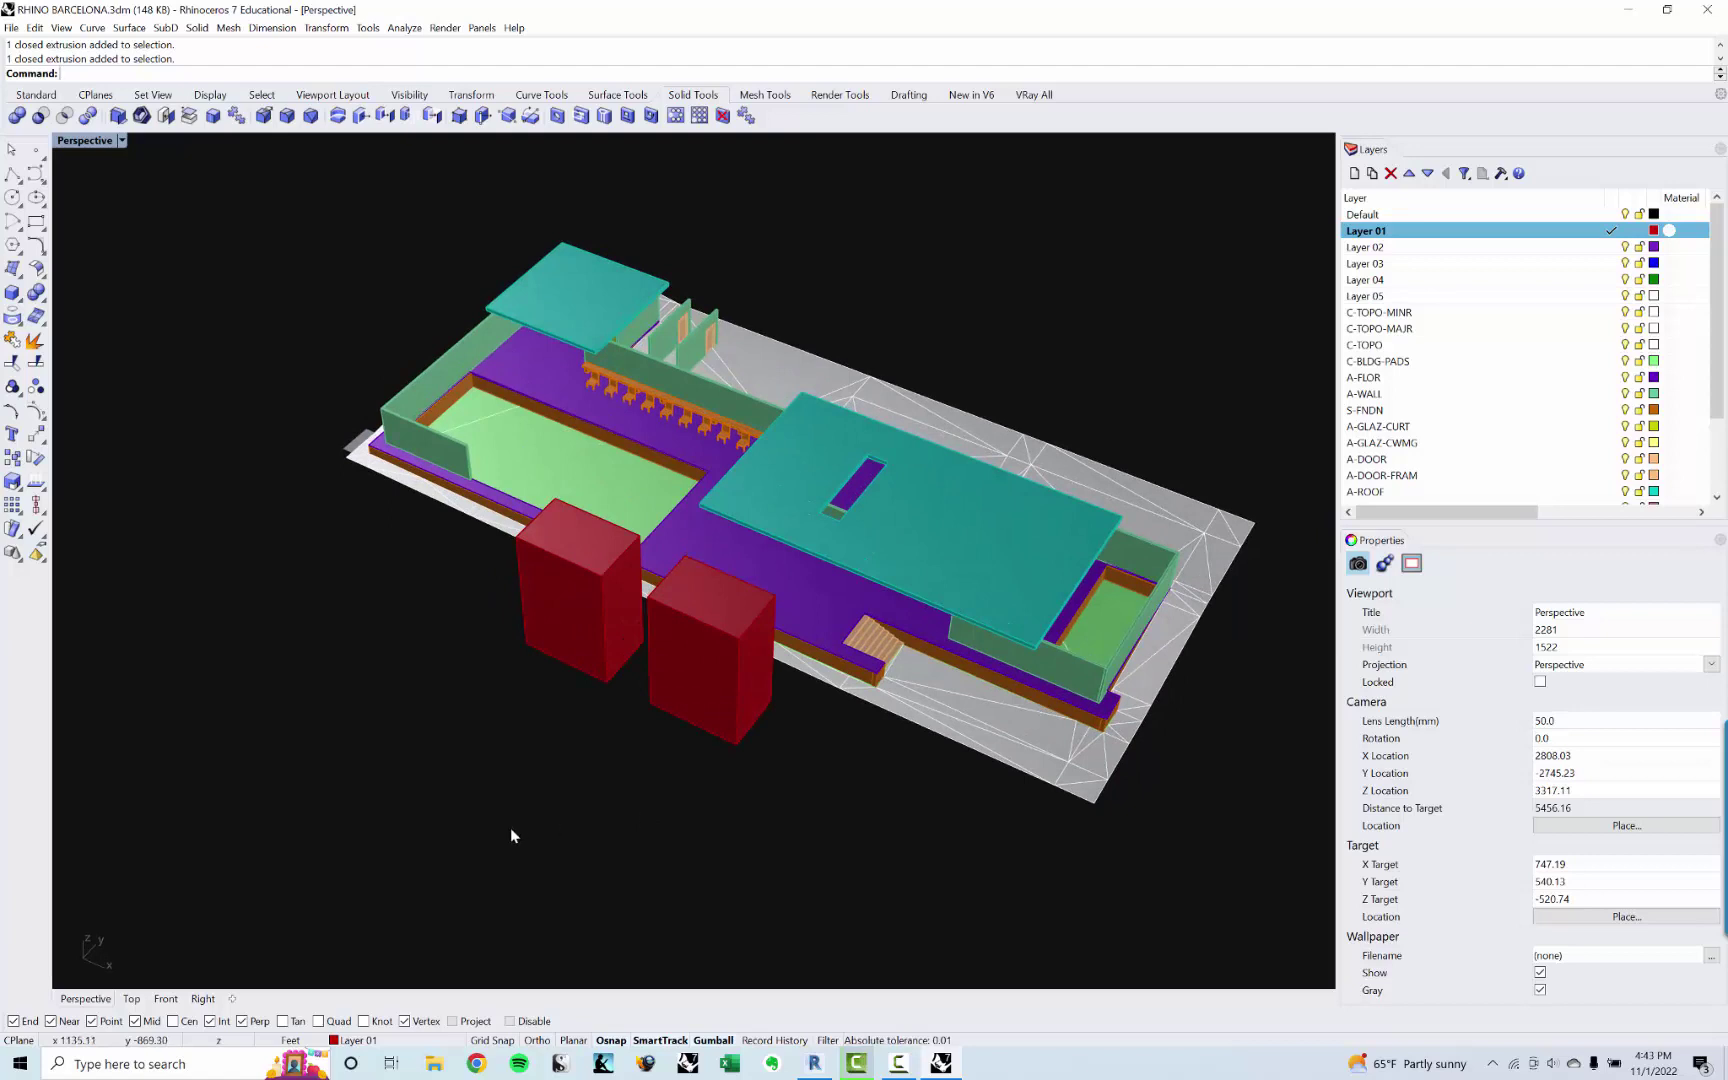
Step: Scale both red boxes together about the origin (base point 0) by a factor of 1/12
{"action": "left_click", "coordinate": [550, 640]}
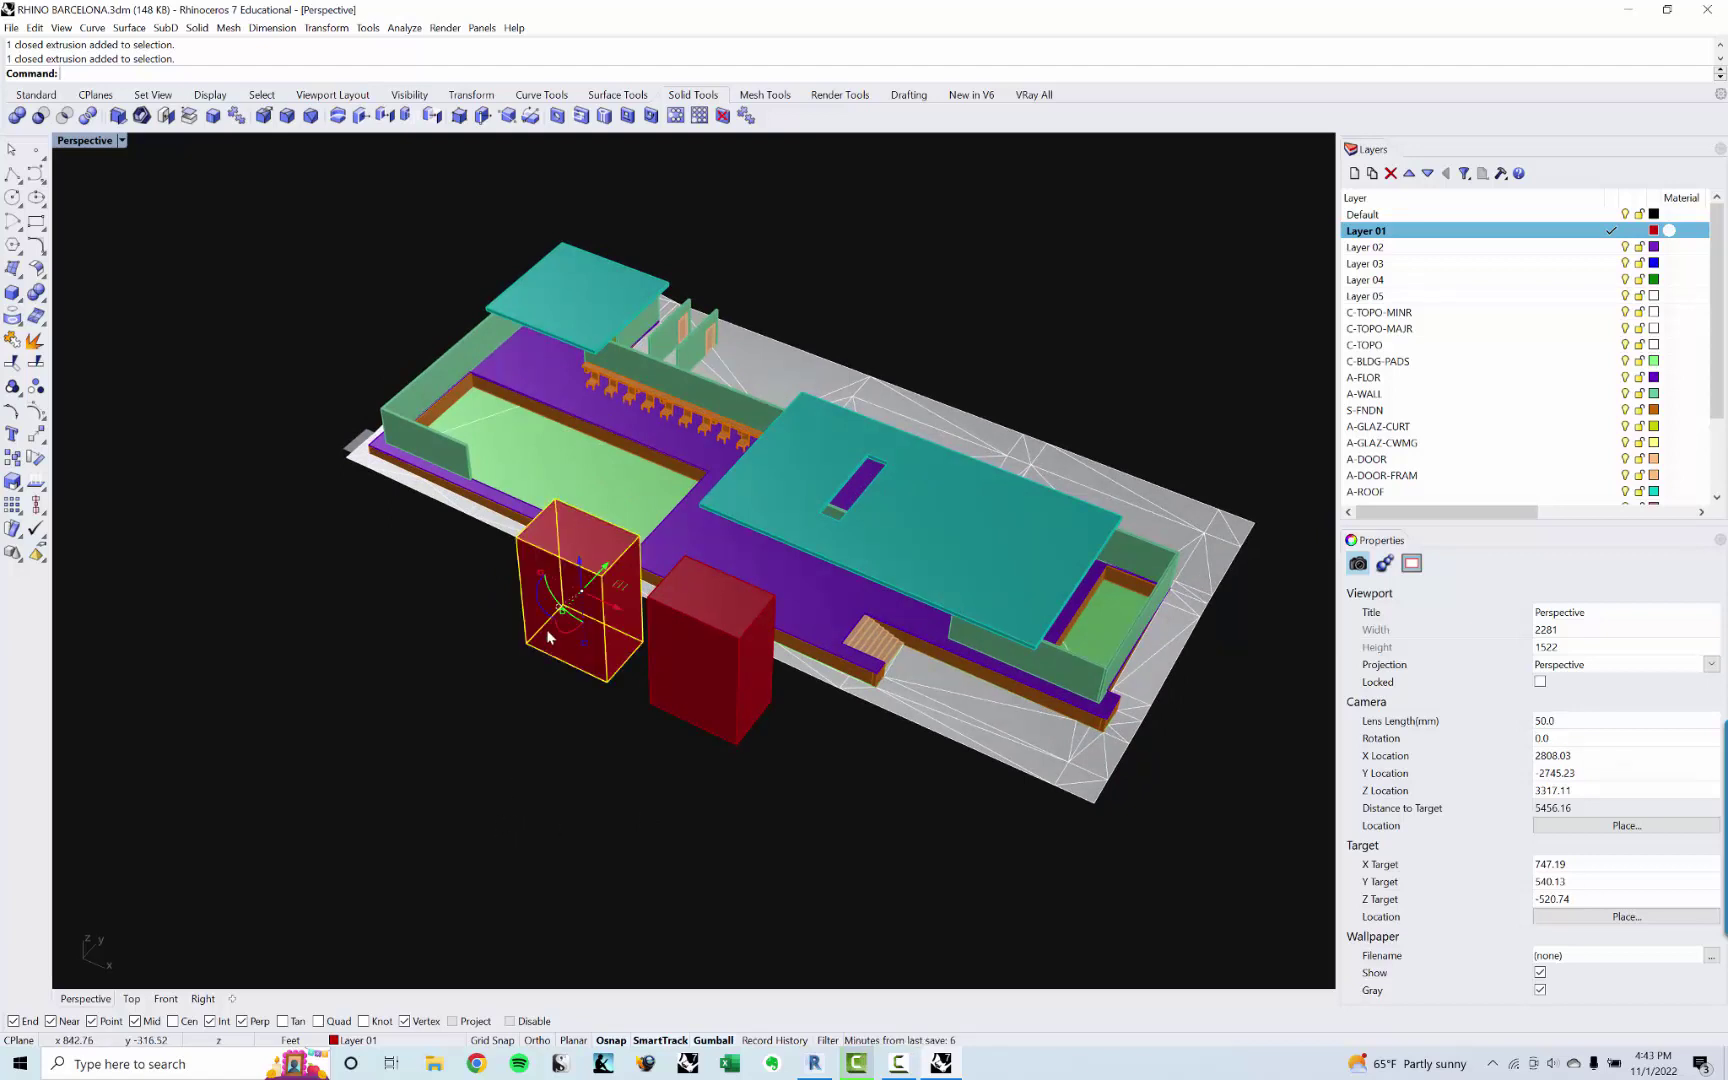
{"action": "left_click", "coordinate": [684, 680], "text": "shift"}
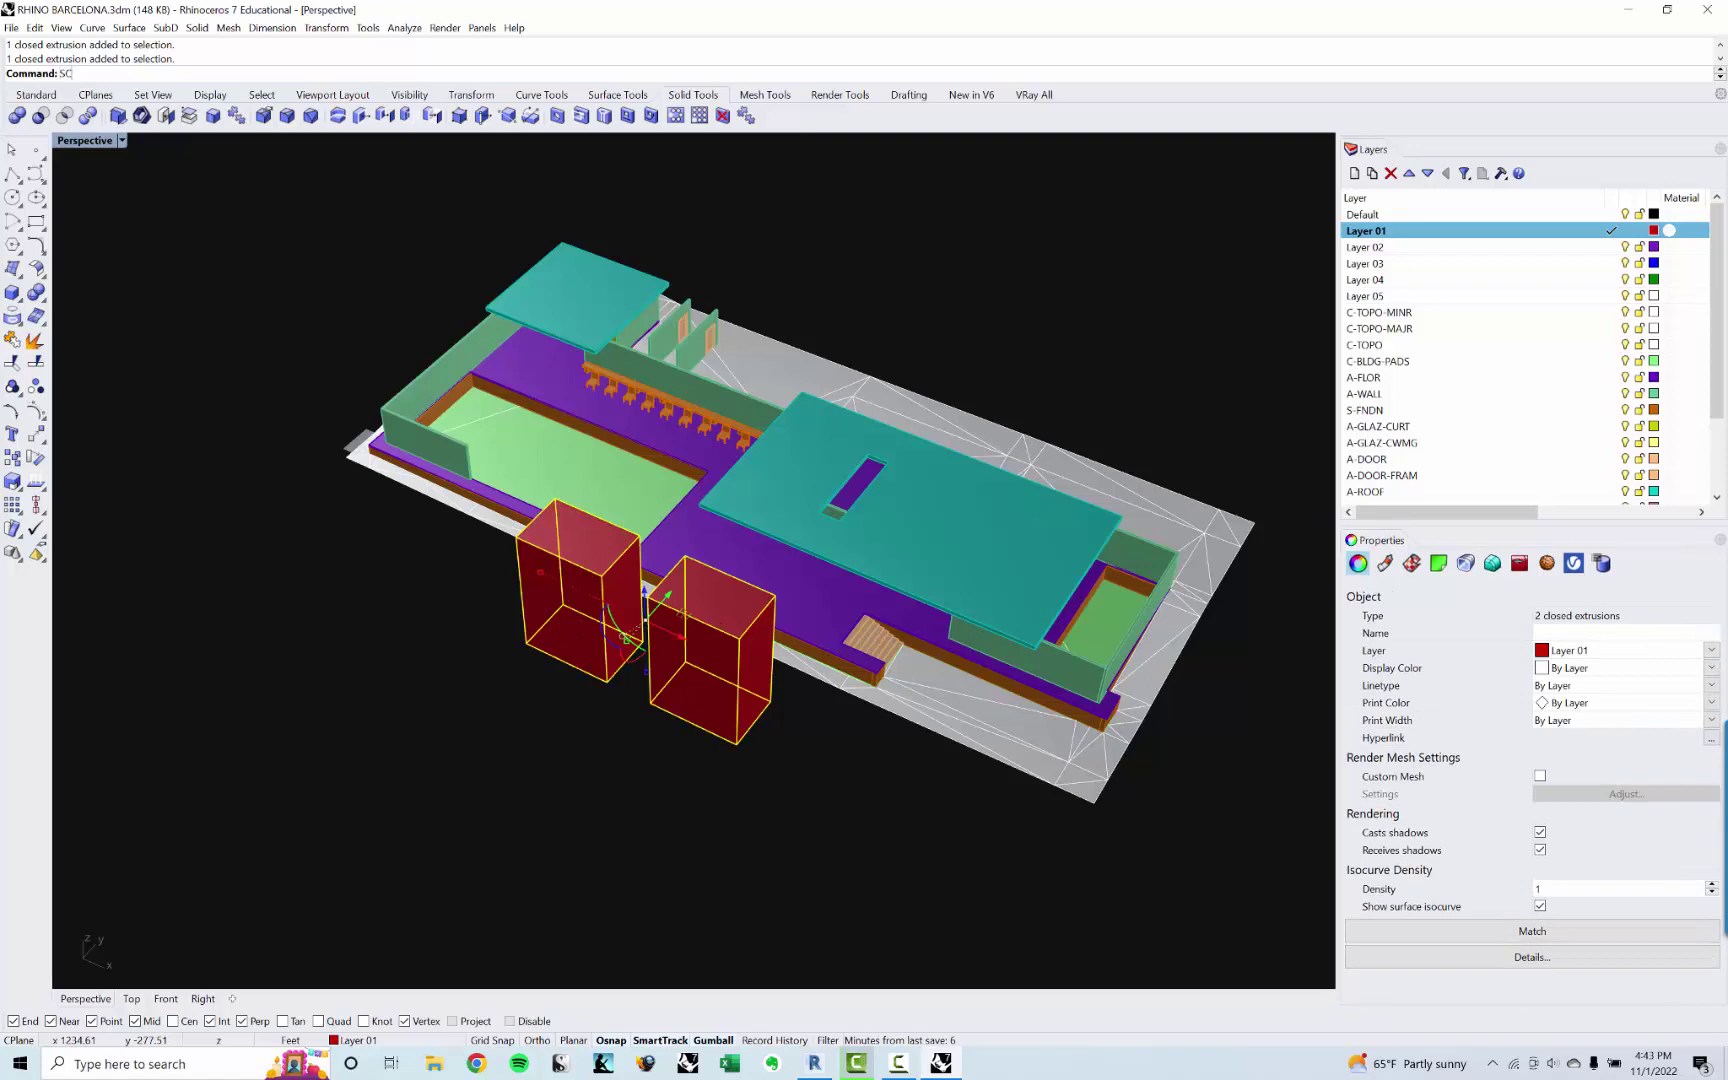
{"action": "type", "text": "ale"}
{"action": "key", "text": "Return"}
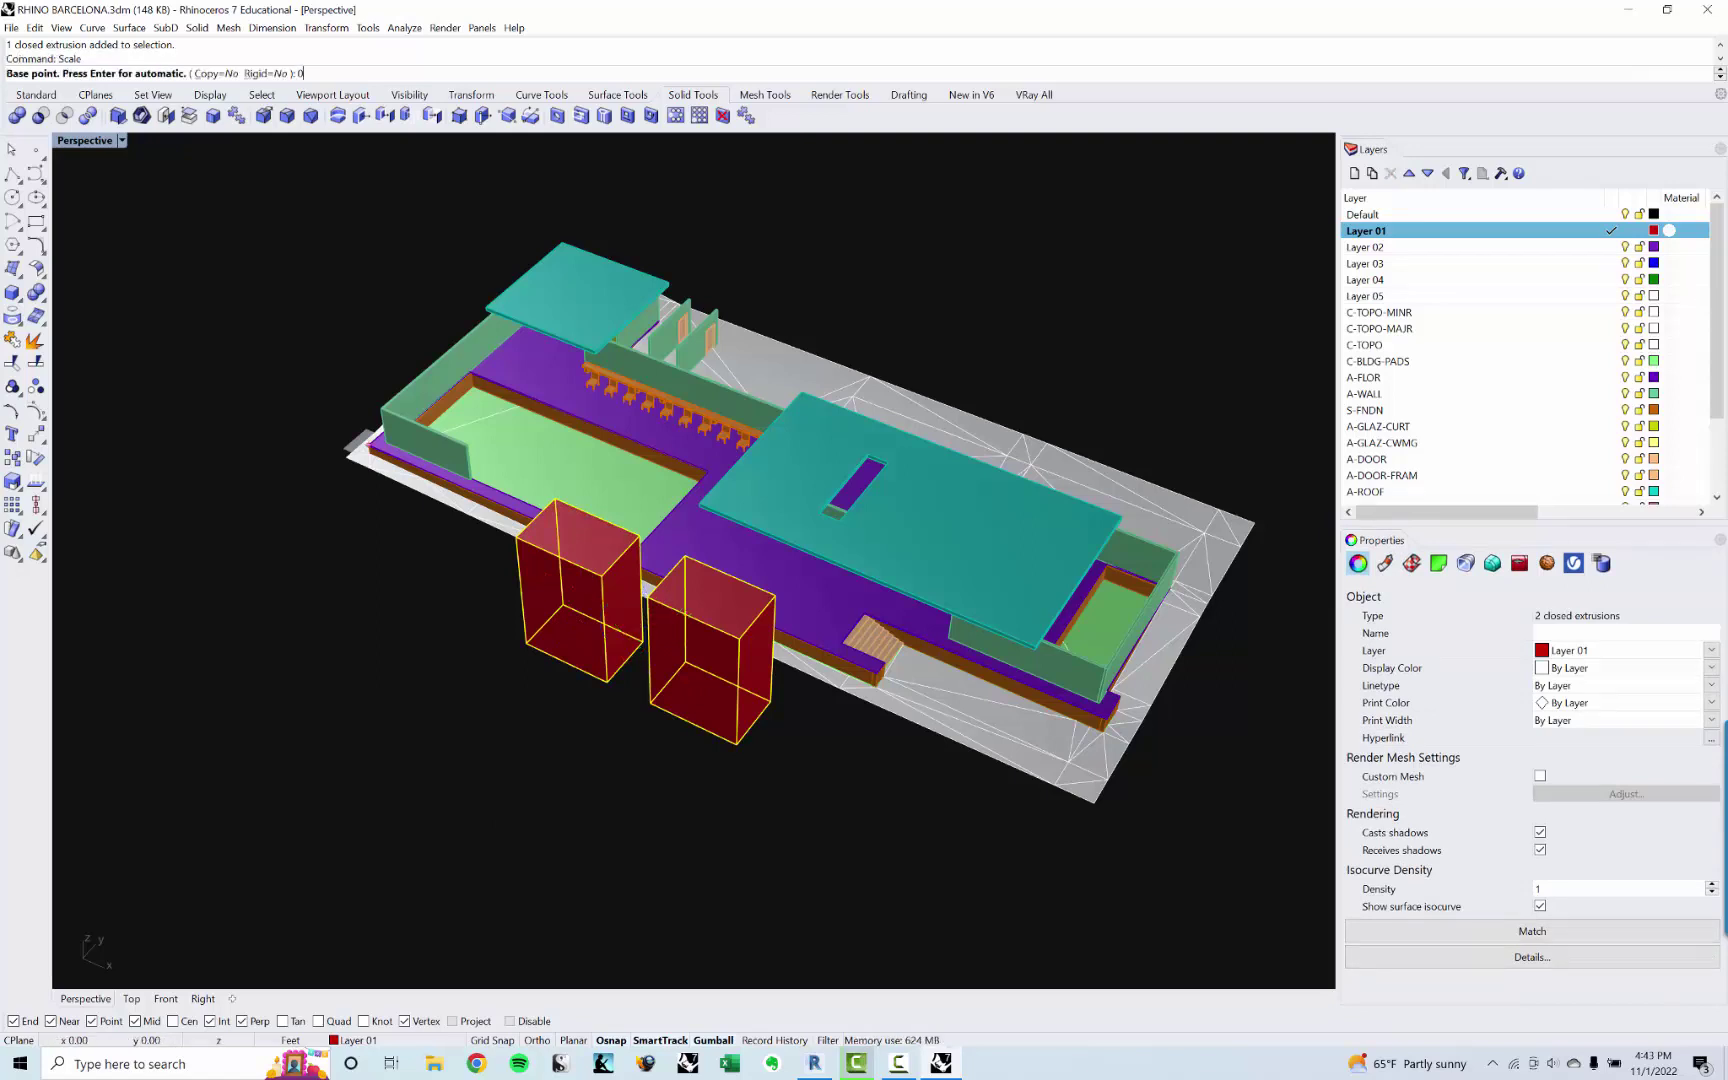
{"action": "type", "text": "0"}
{"action": "key", "text": "Return"}
{"action": "type", "text": "1/12"}
{"action": "key", "text": "Return"}
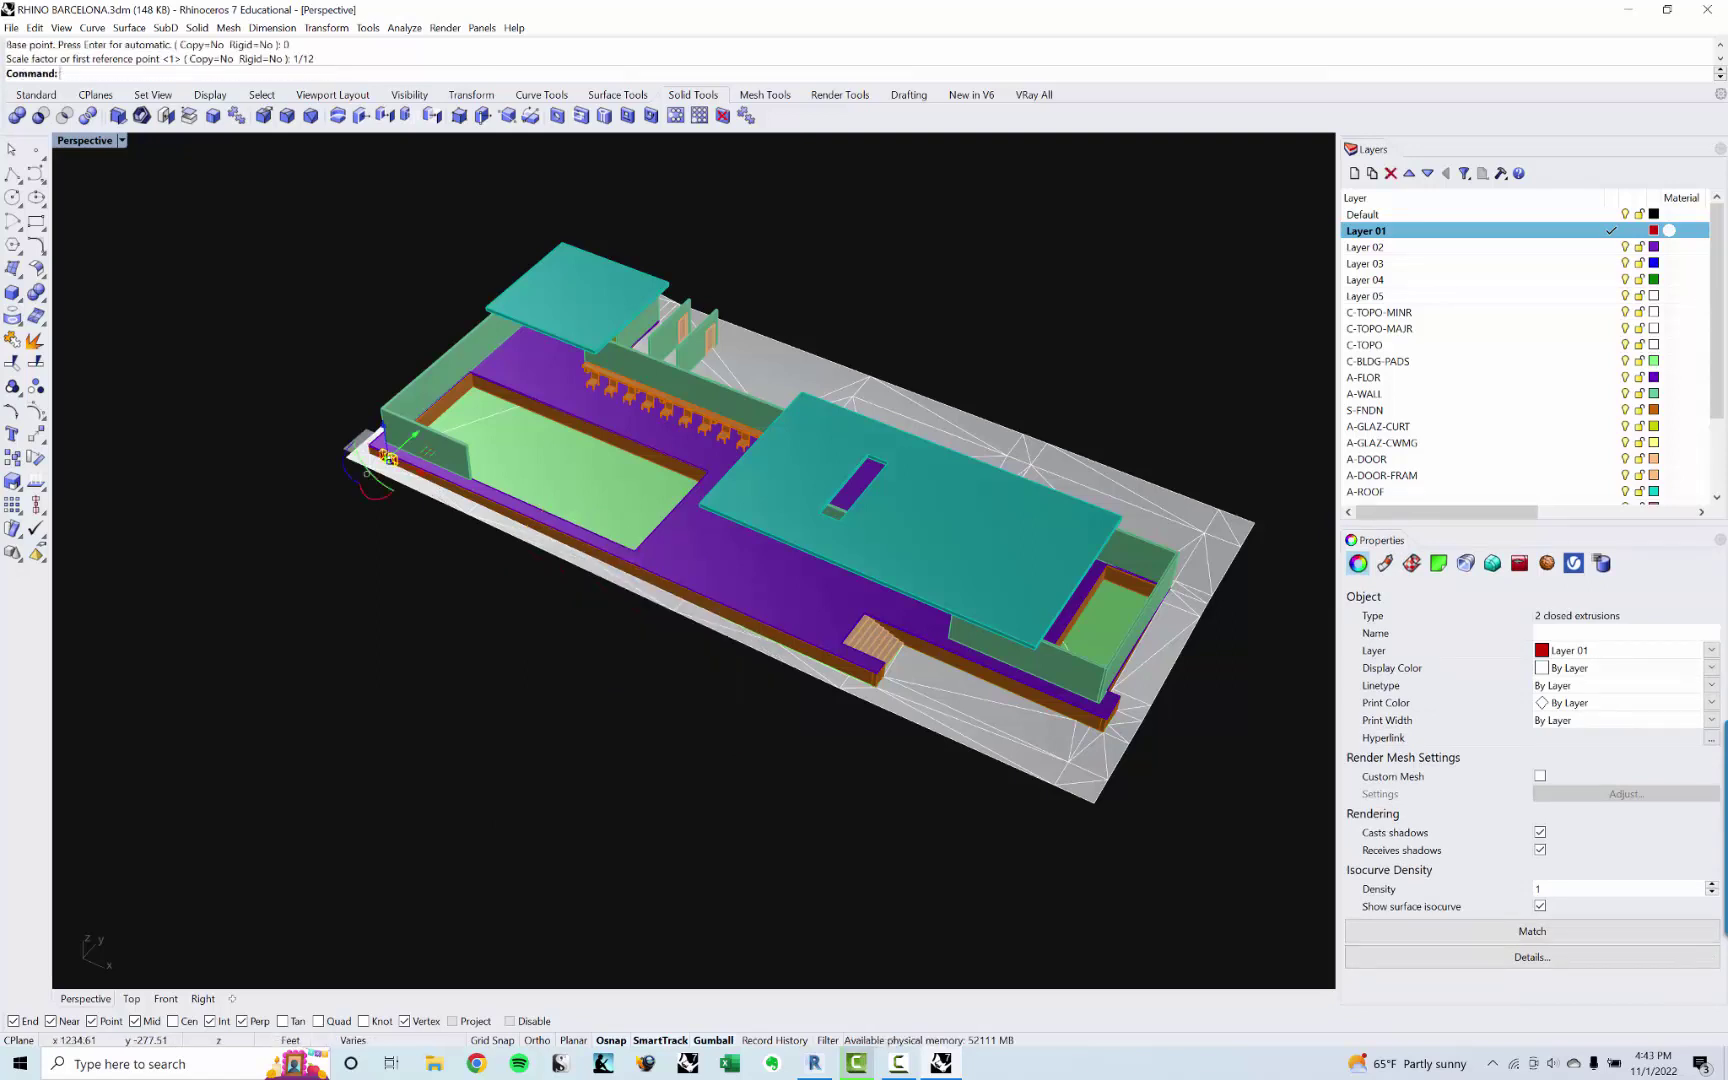
Step: Export the two scaled red boxes to the PRIMER DAY 3 folder as TEST GEO_RESCALED.sat with the Default SAT options
{"action": "type", "text": "ZS"}
{"action": "key", "text": "Return"}
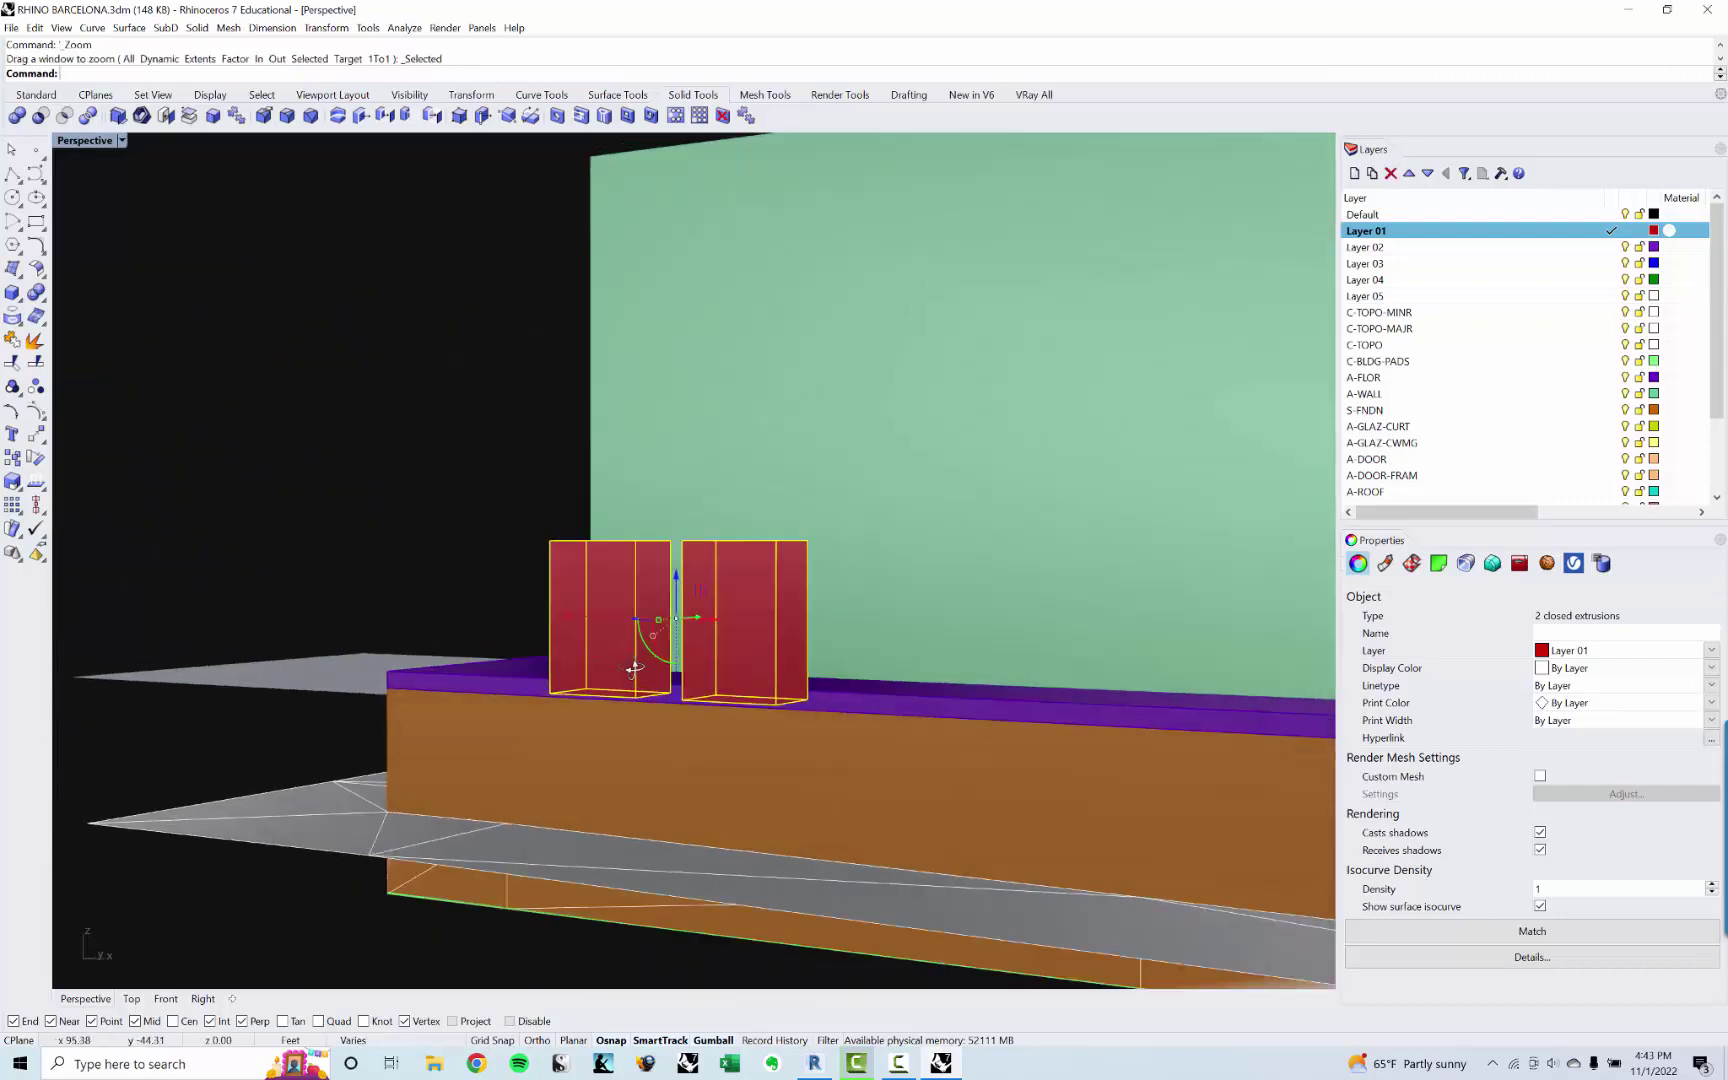
{"action": "left_click", "coordinate": [11, 27]}
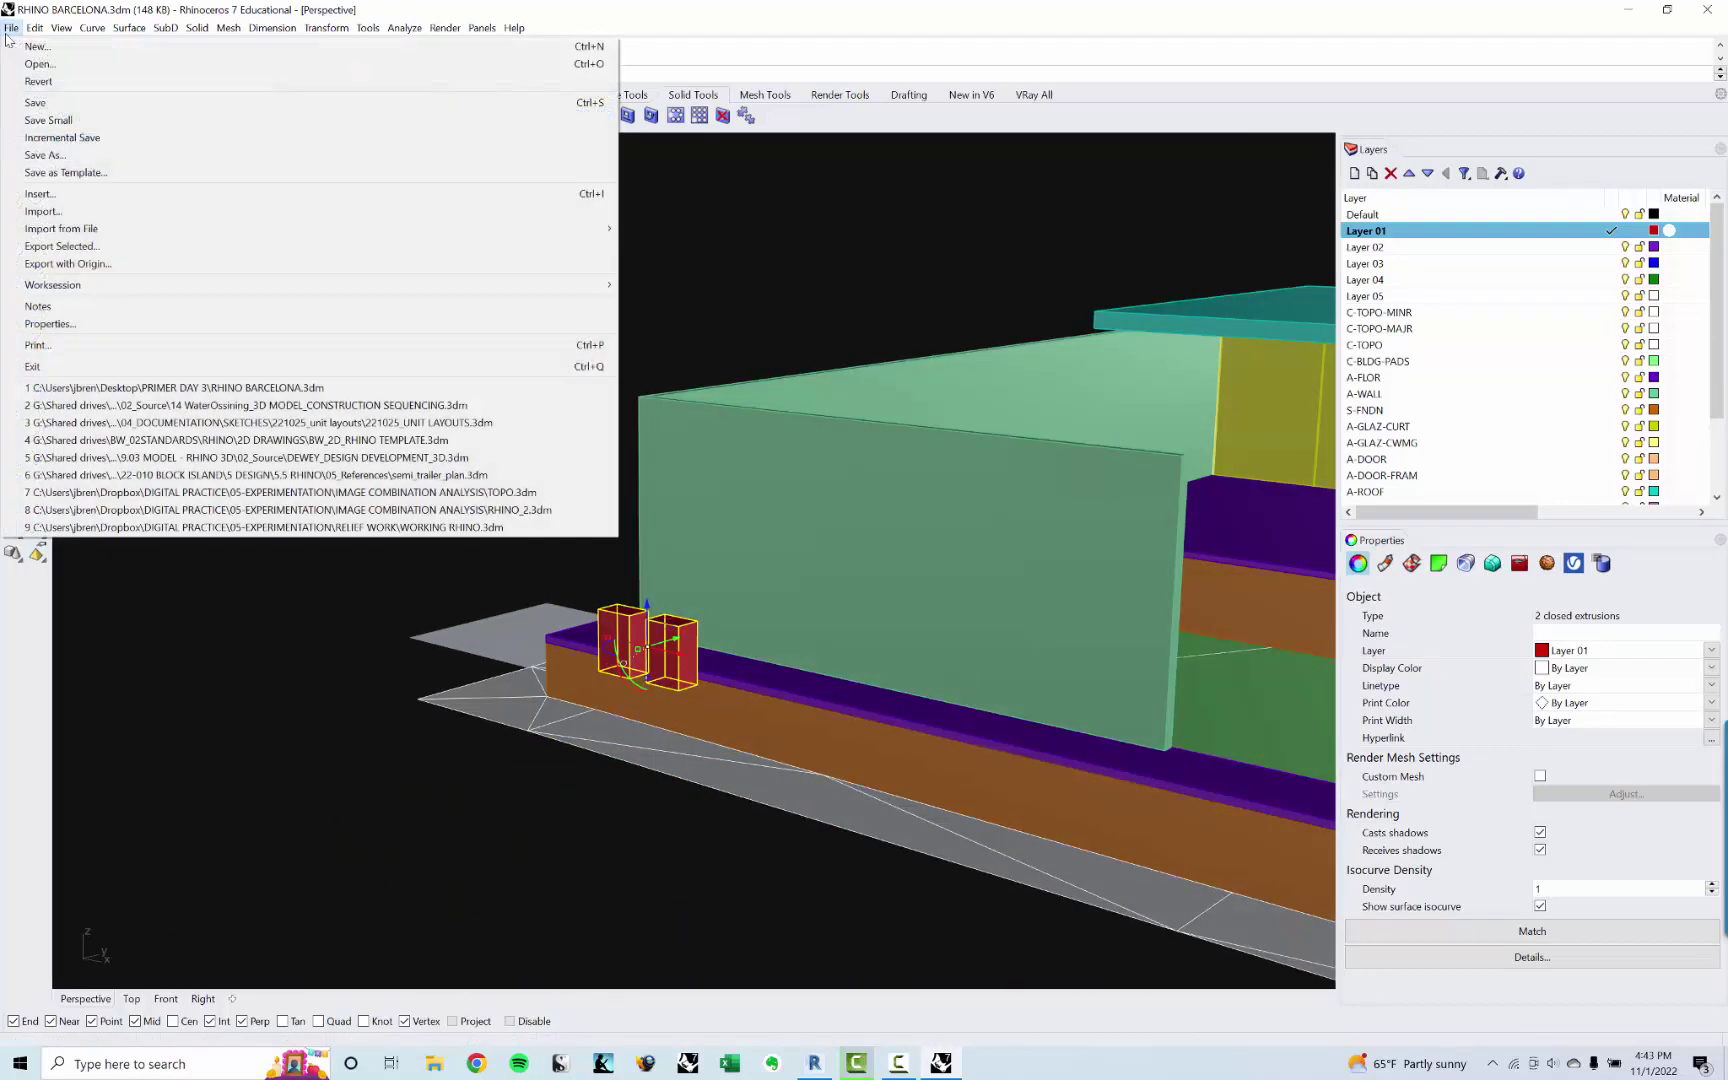
{"action": "left_click", "coordinate": [62, 246]}
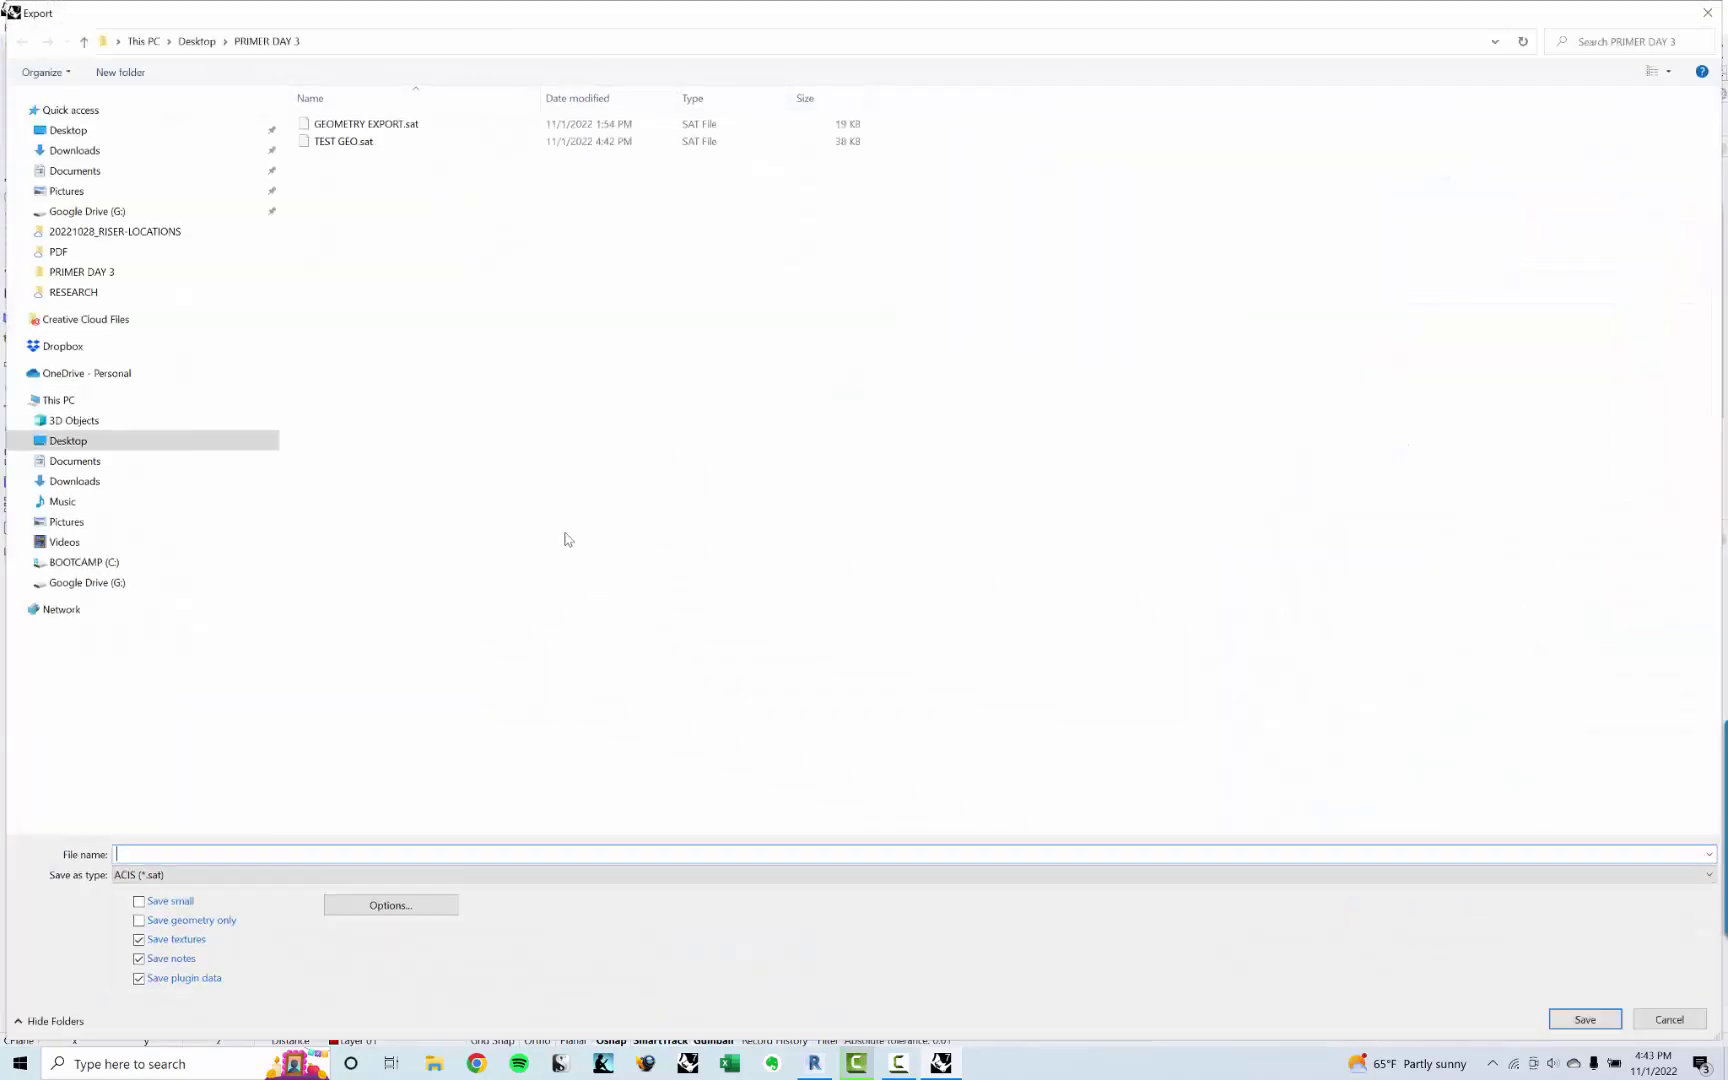
{"action": "left_click", "coordinate": [349, 149]}
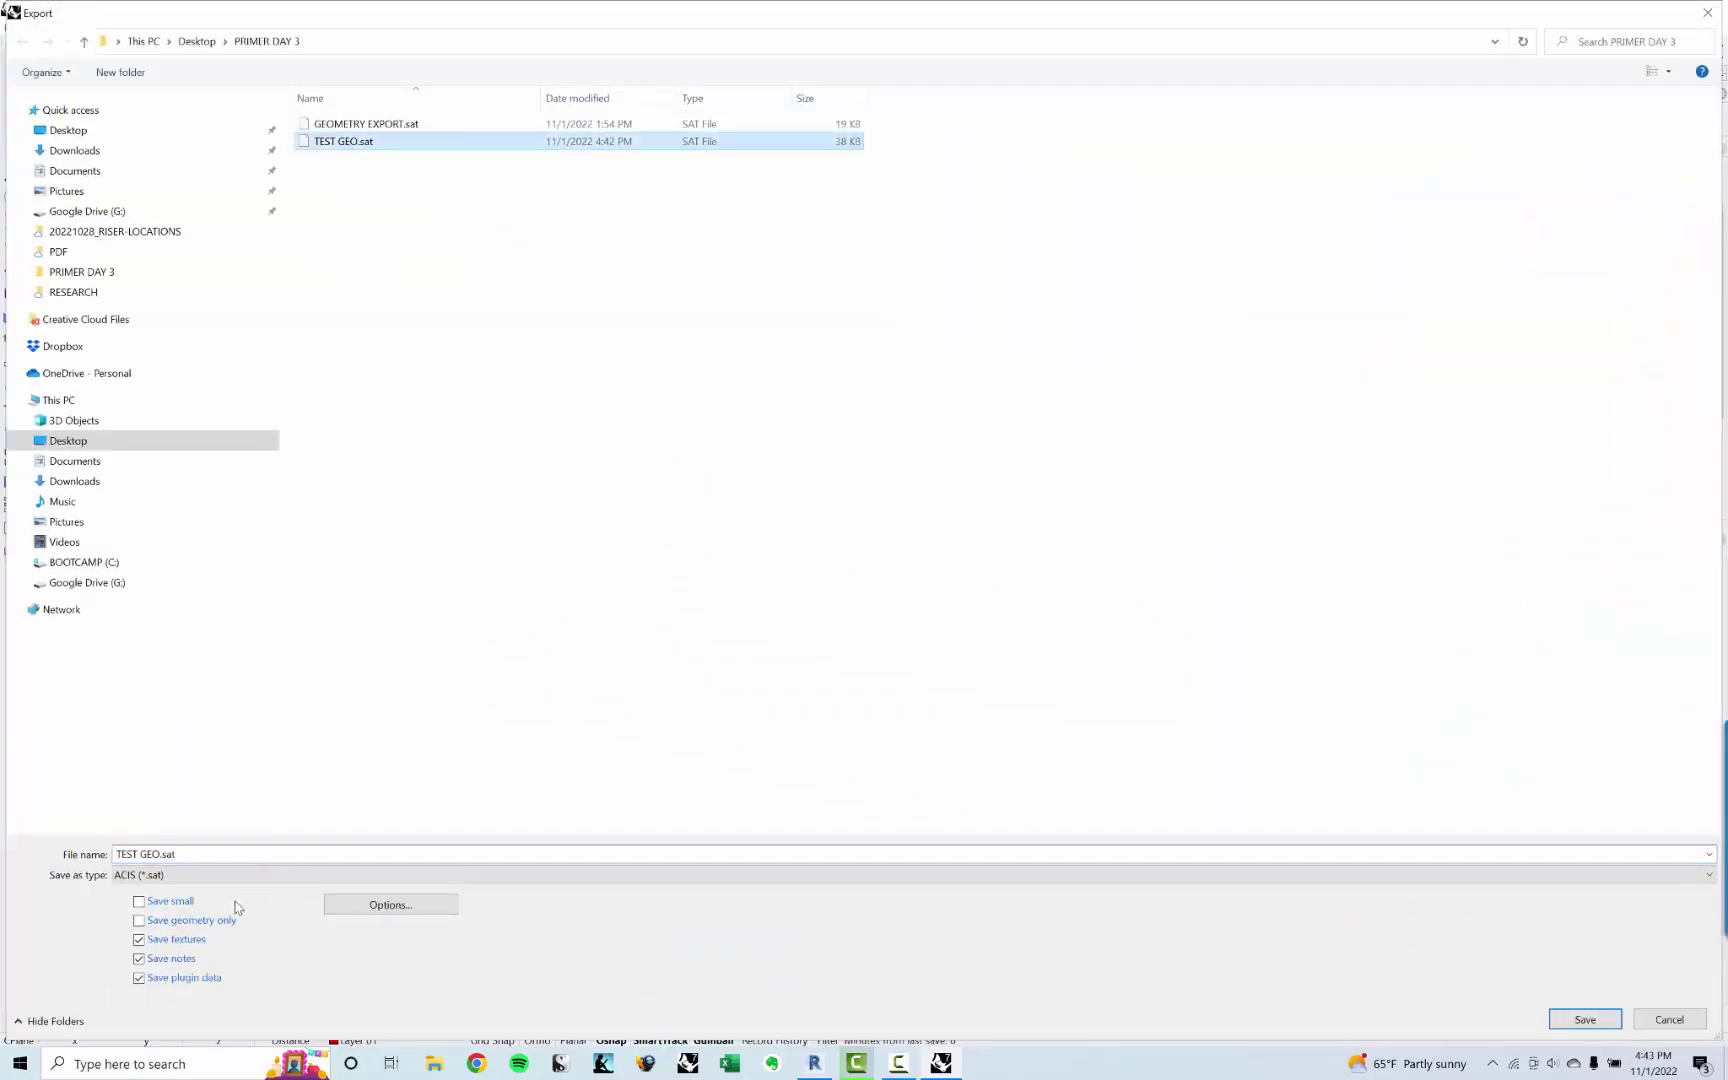
{"action": "left_click", "coordinate": [168, 853]}
{"action": "left_click", "coordinate": [165, 852]}
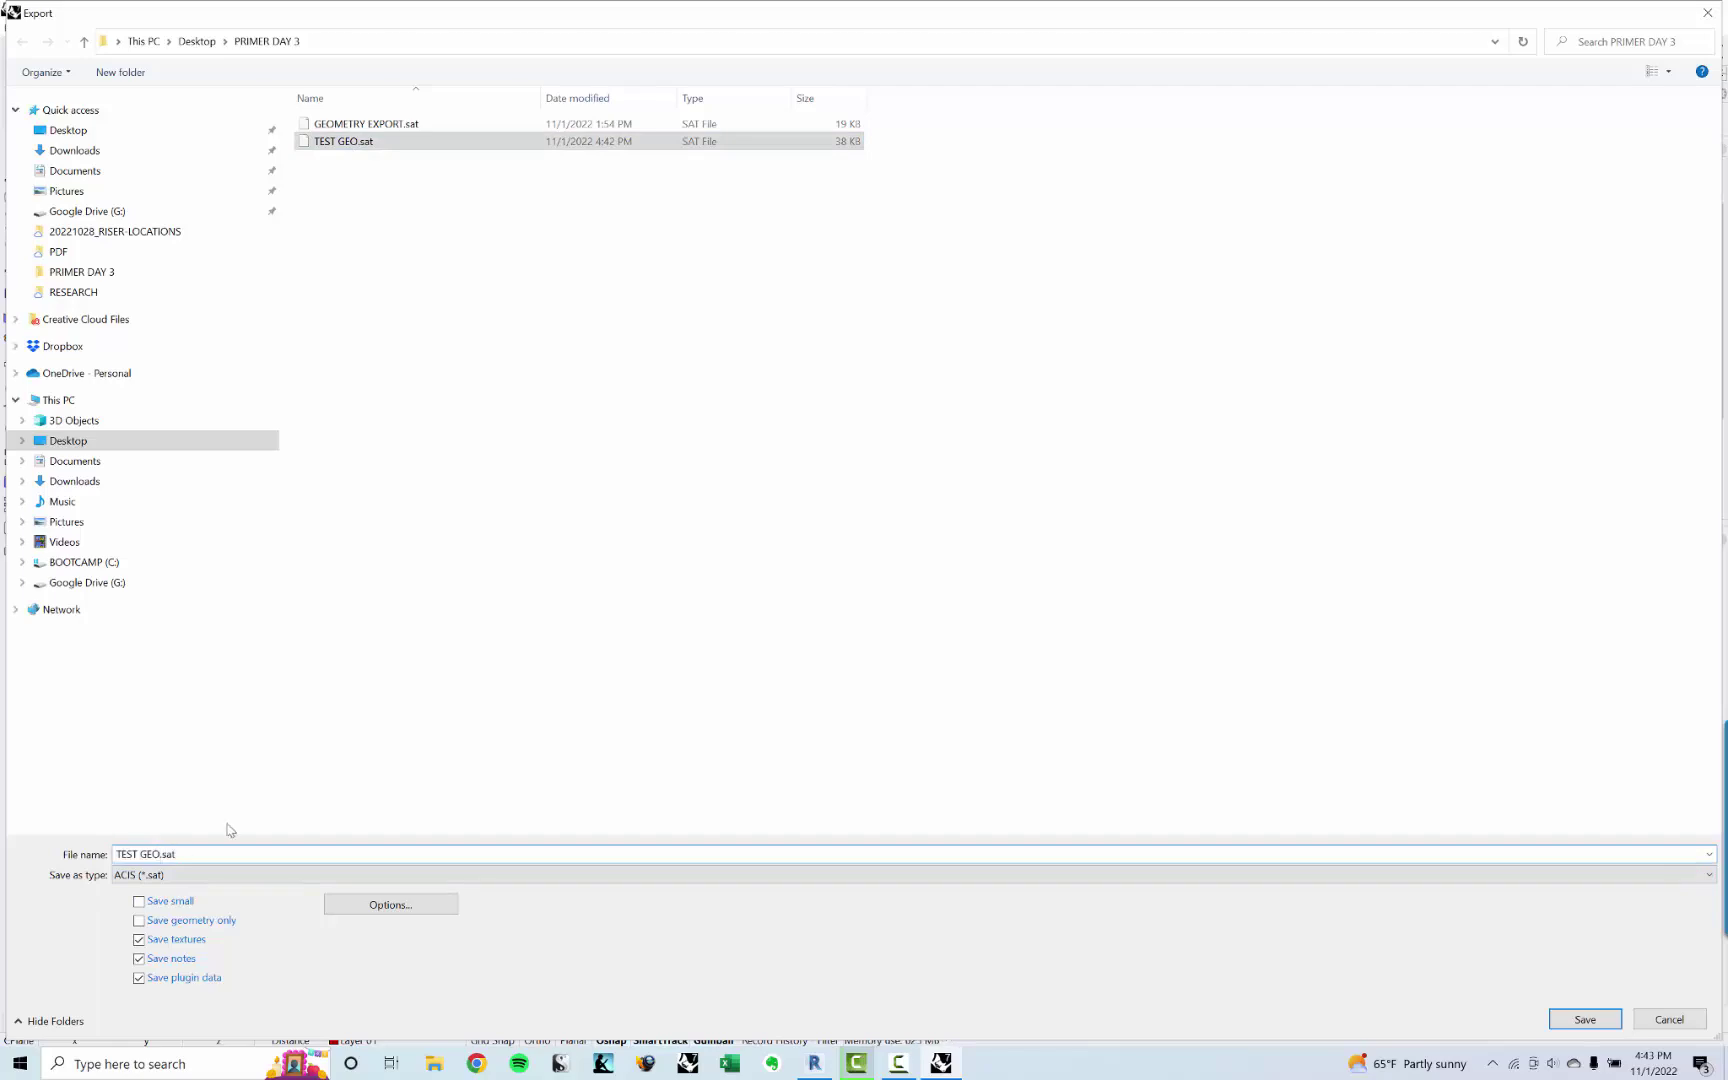
{"action": "type", "text": "_RESCALED"}
{"action": "key", "text": "Return"}
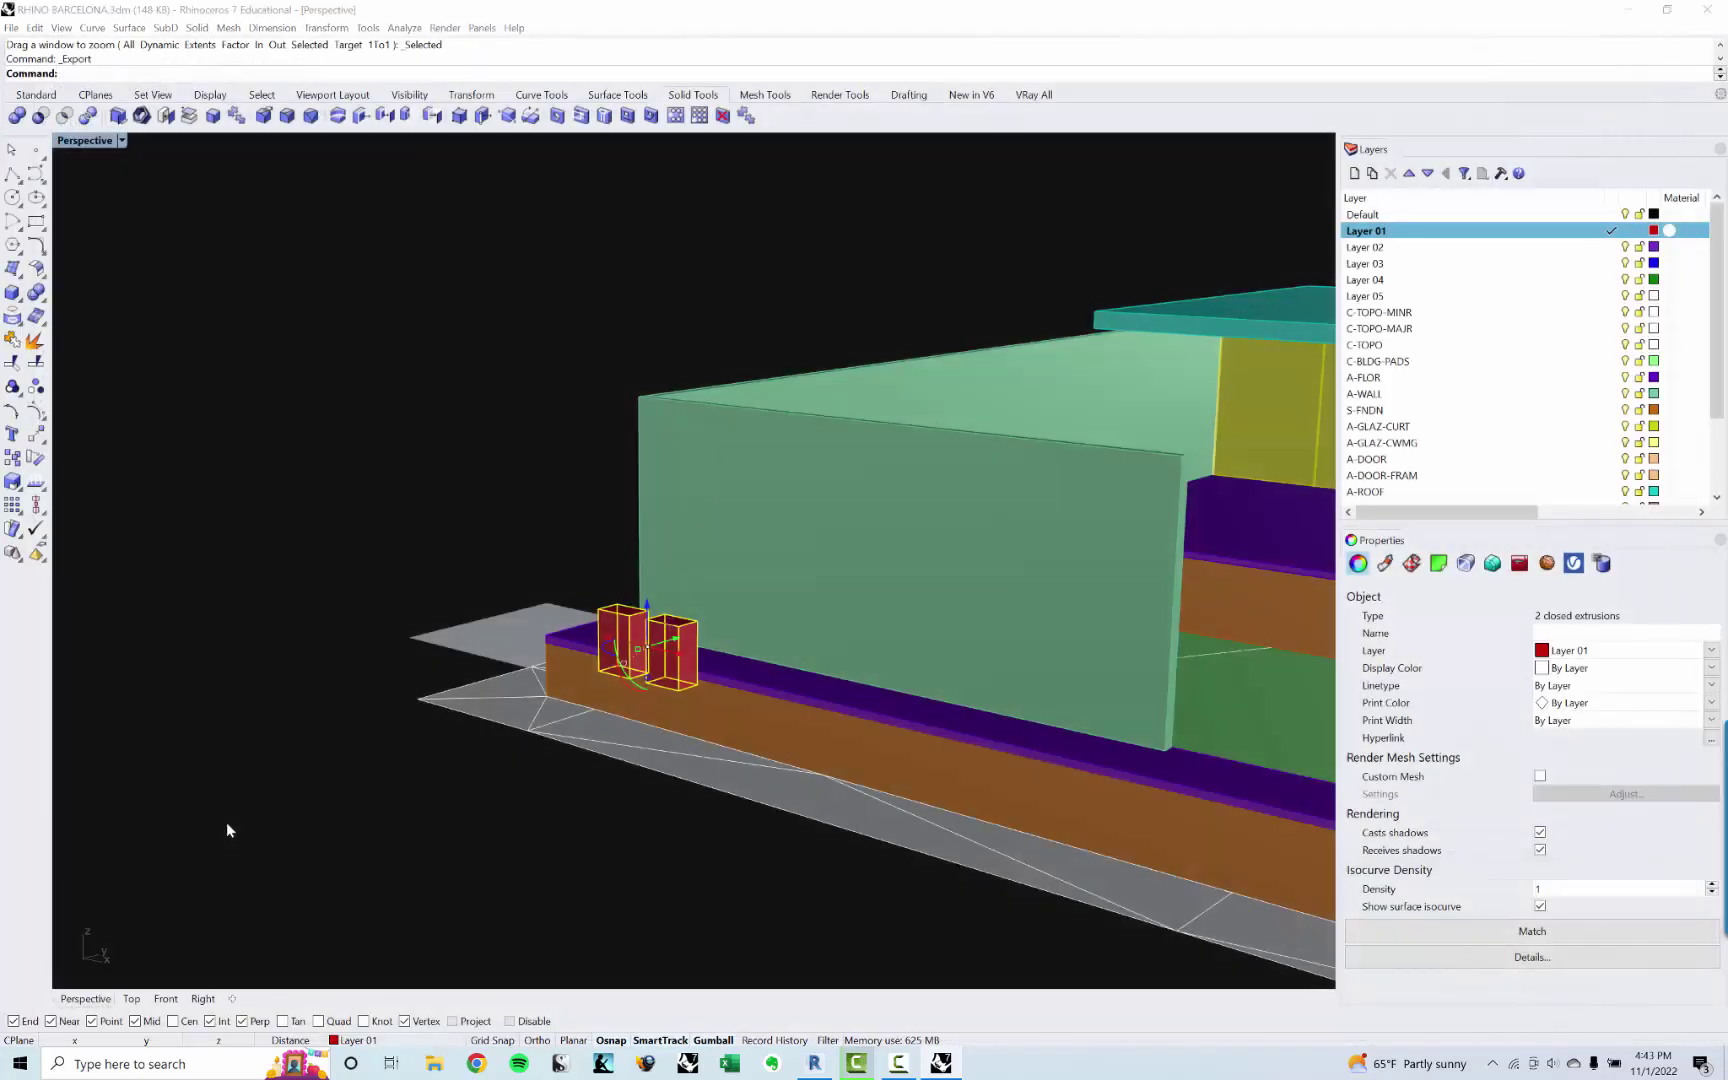
{"action": "left_click", "coordinate": [797, 507]}
{"action": "left_click", "coordinate": [797, 509]}
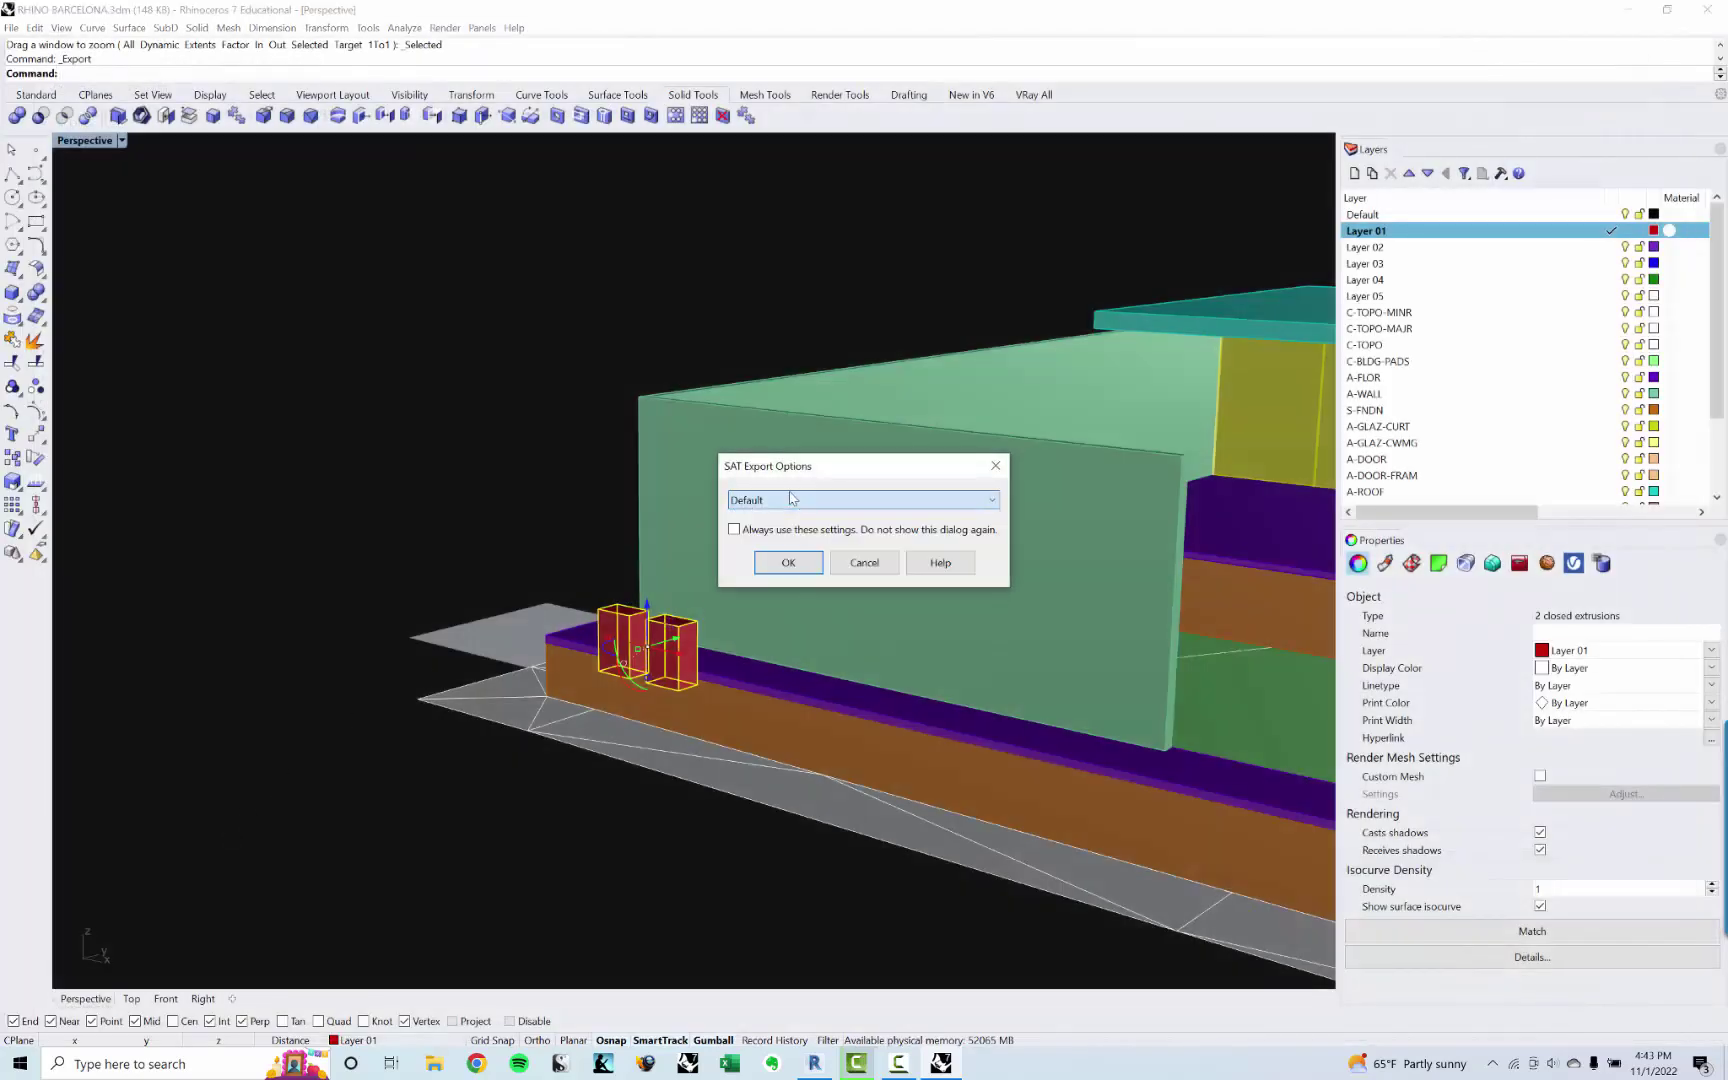
{"action": "left_click", "coordinate": [788, 563]}
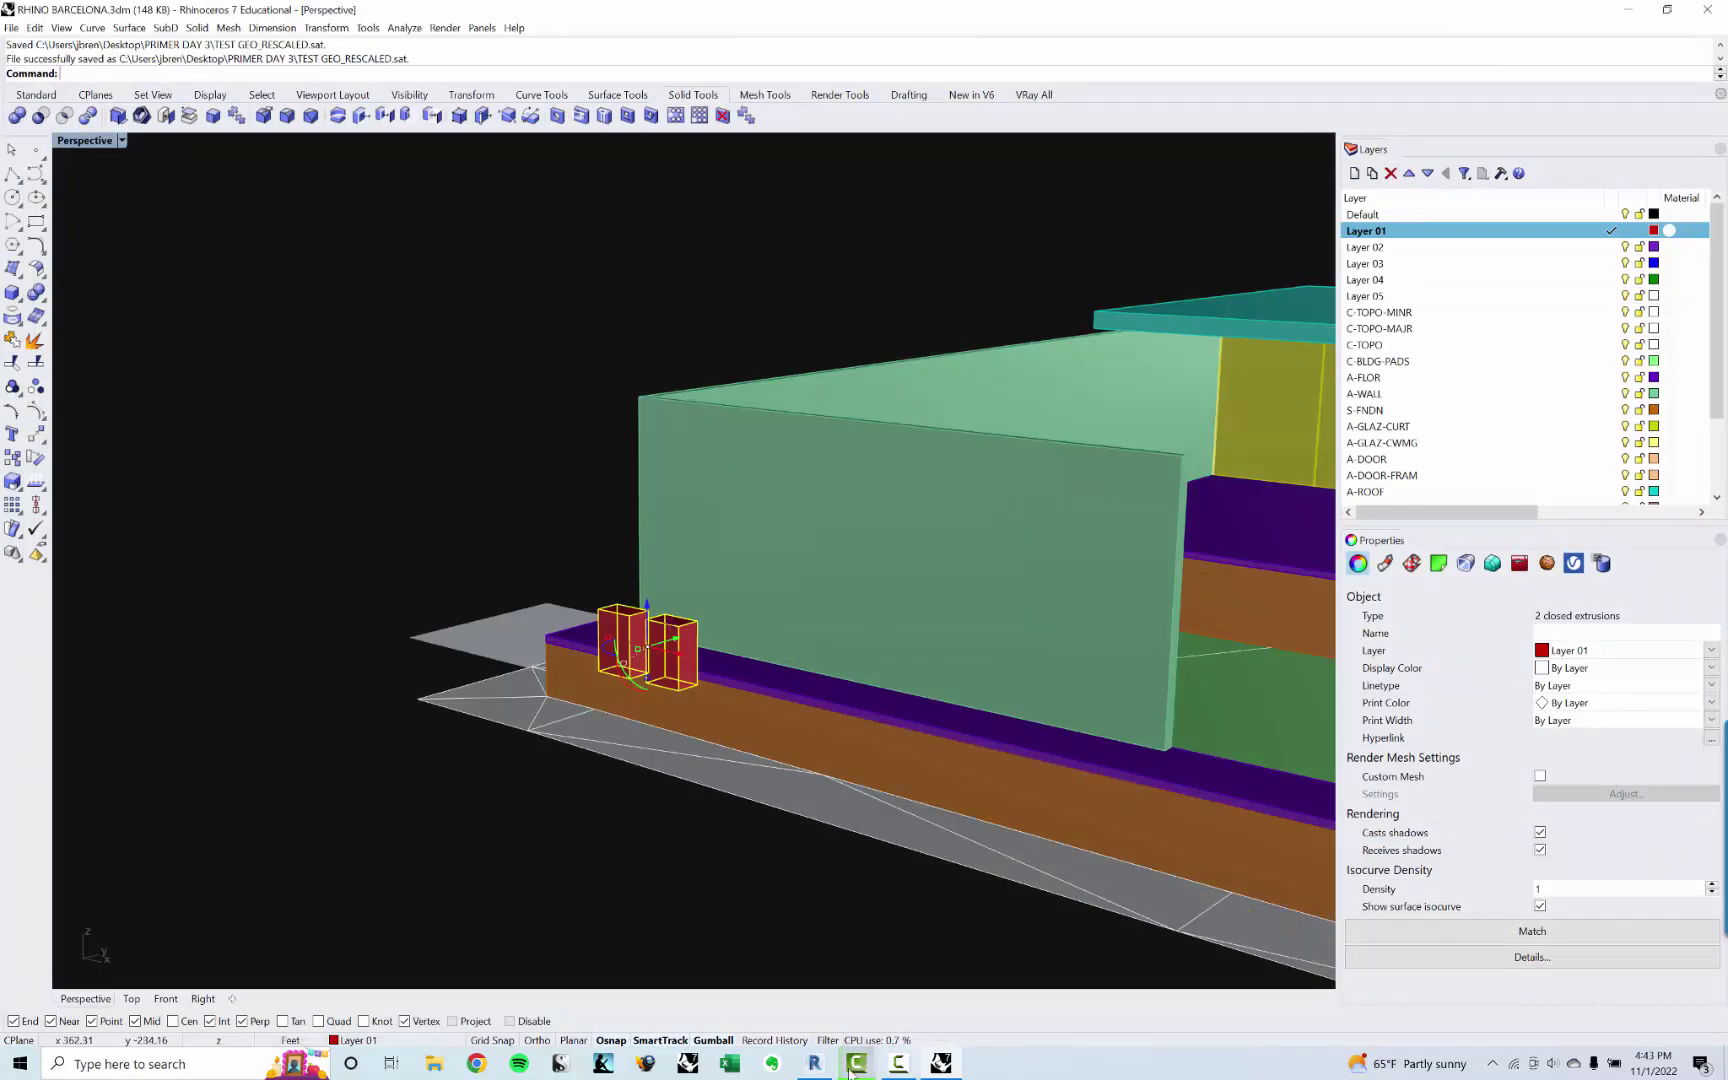
Step: Switch to Revit and import TEST GEO_RESCALED.sat into the 3D view
{"action": "left_click", "coordinate": [814, 1063]}
{"action": "middle_click_drag", "start_coordinate": [824, 697], "coordinate": [850, 710]}
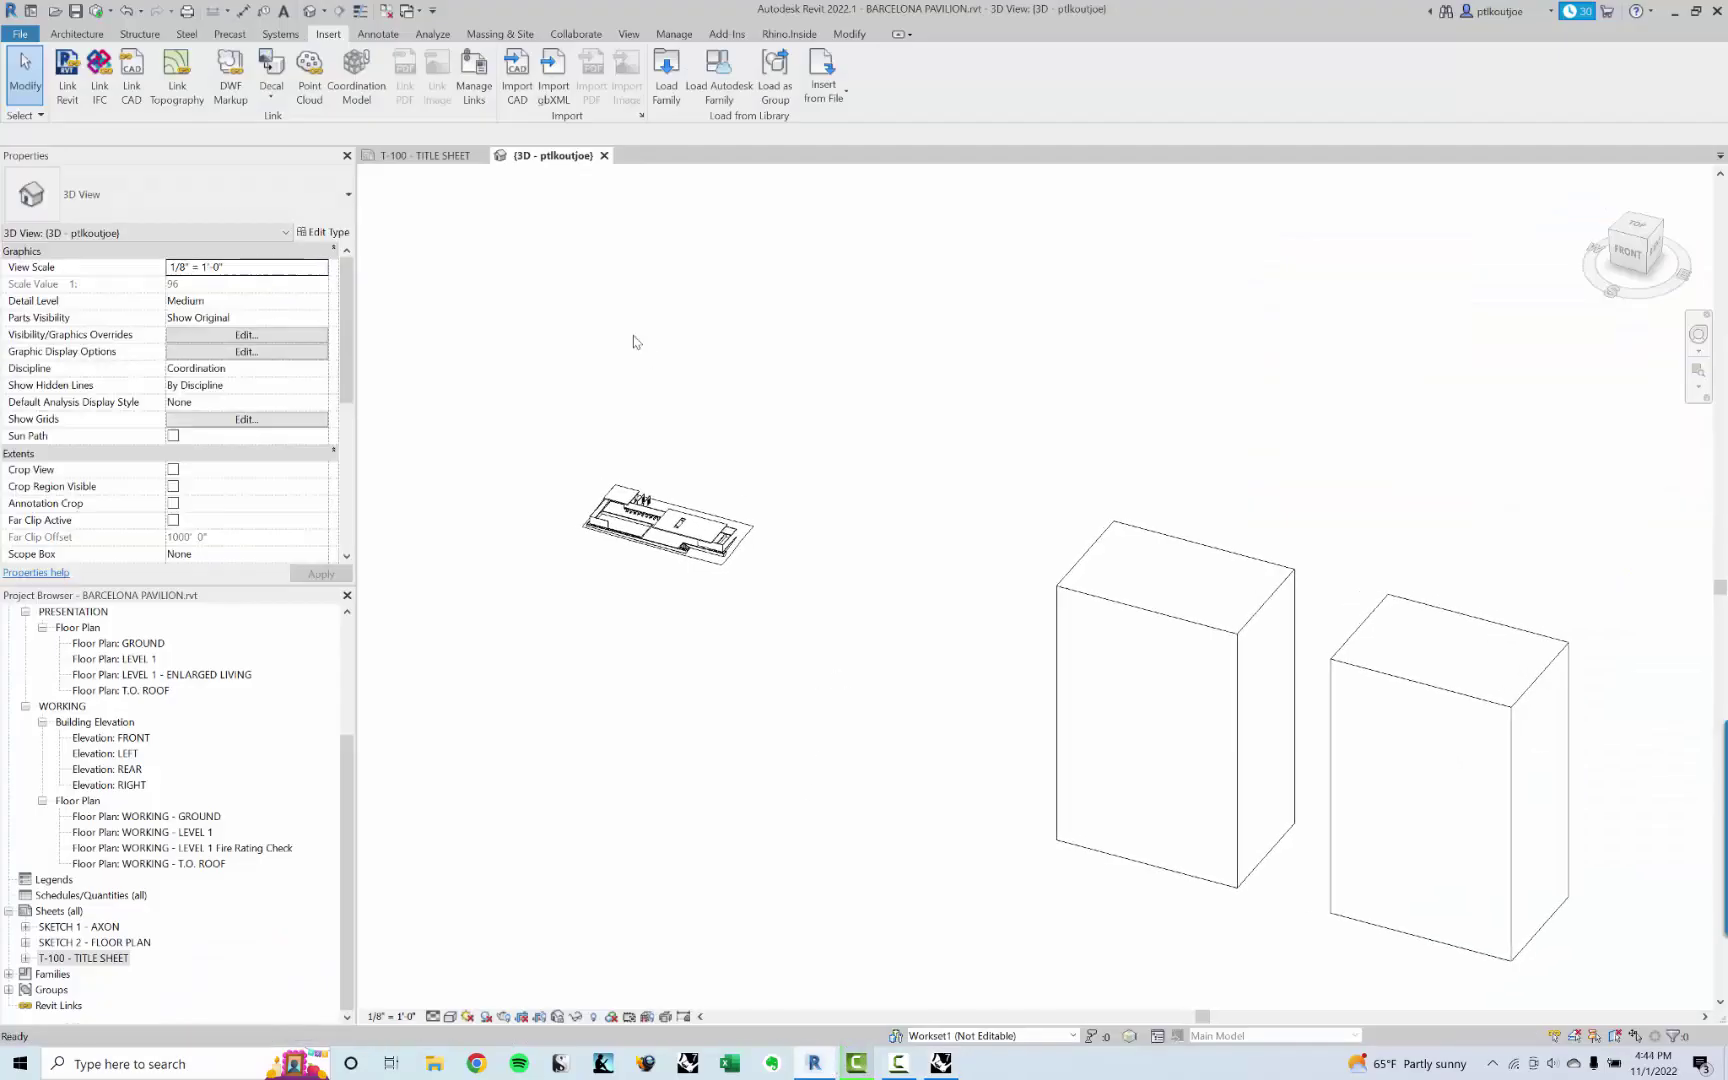
{"action": "left_click", "coordinate": [512, 86]}
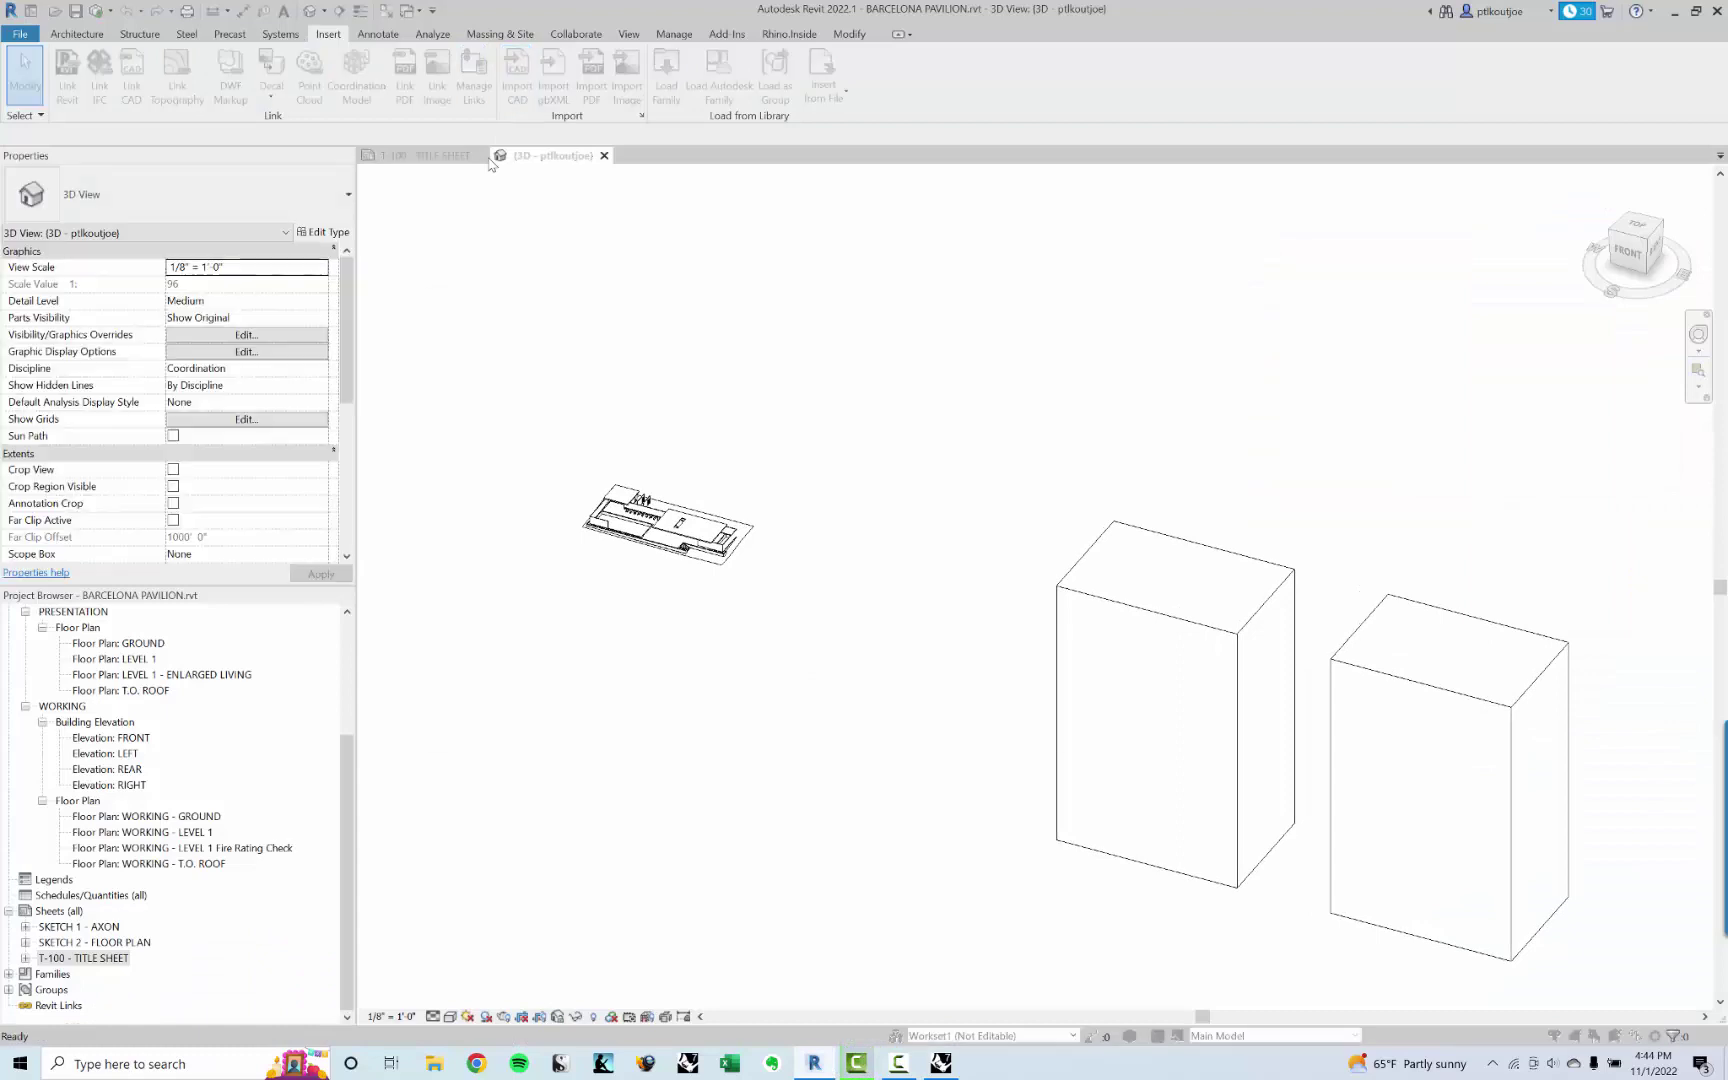
{"action": "double_click", "coordinate": [575, 401]}
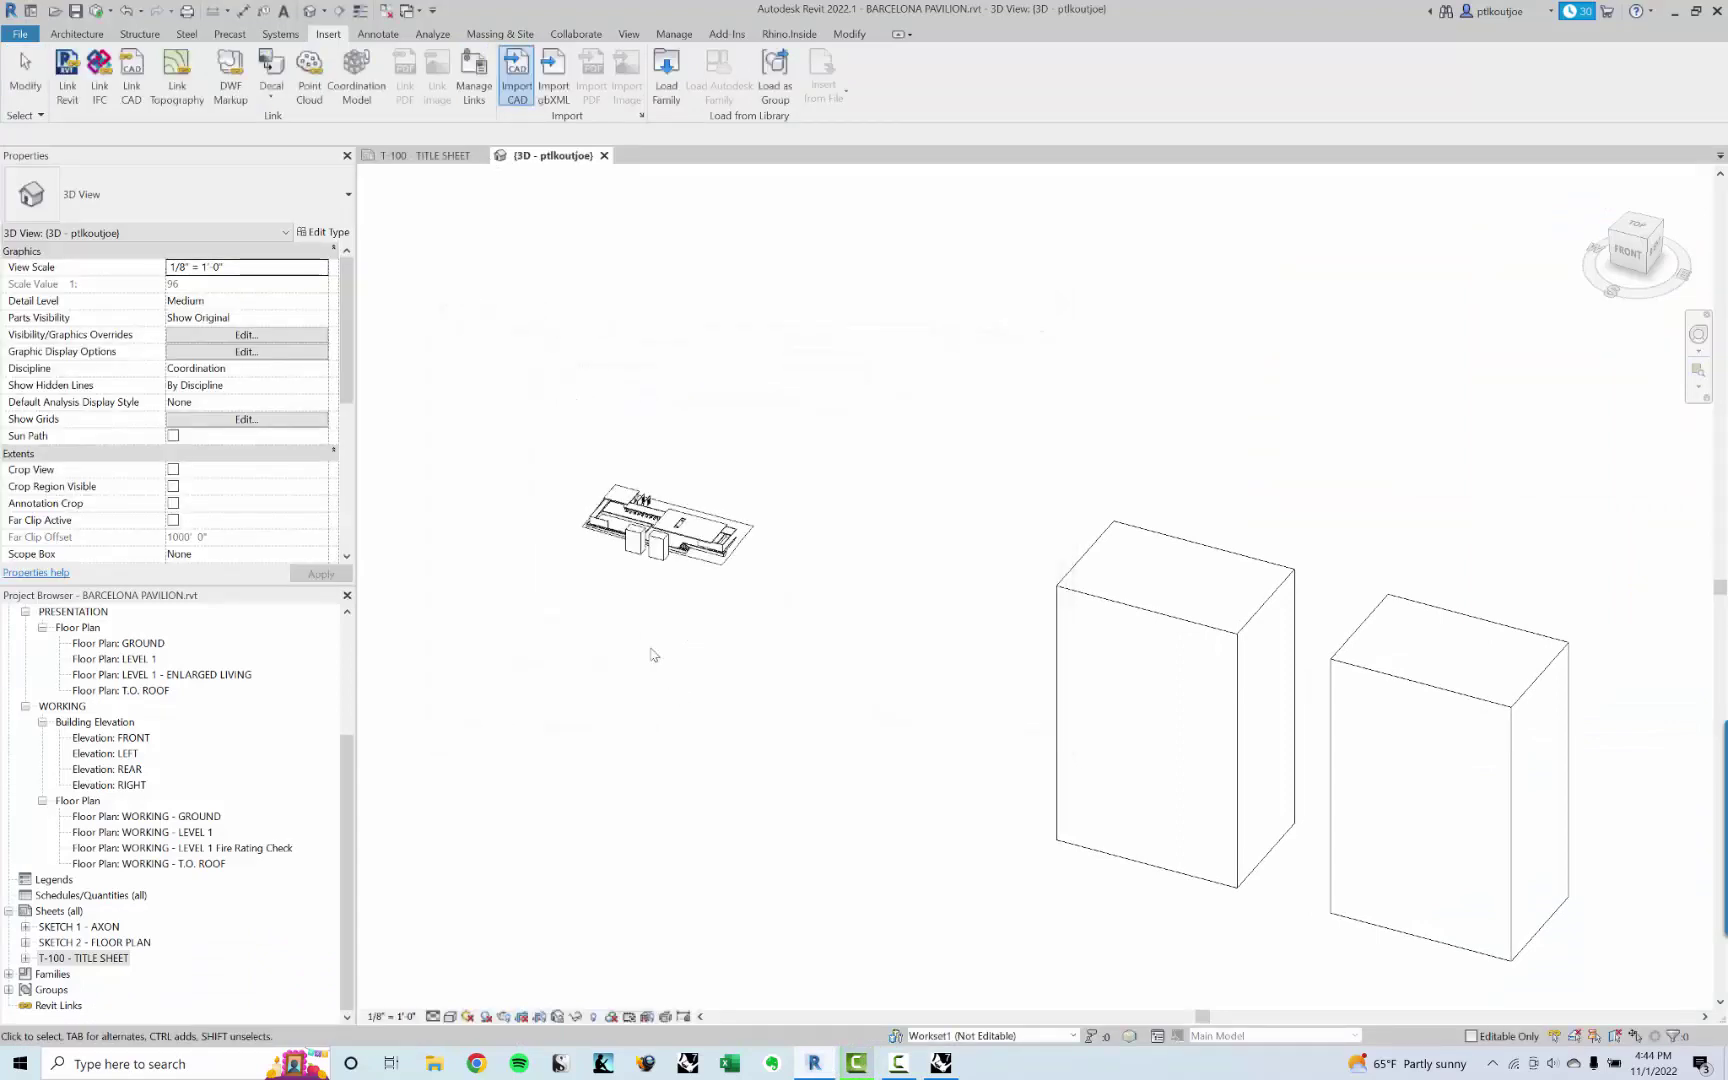
{"action": "scroll", "coordinate": [721, 663], "scroll_direction": "up", "scroll_amount": 3}
{"action": "scroll", "coordinate": [743, 615], "scroll_direction": "down", "scroll_amount": 2}
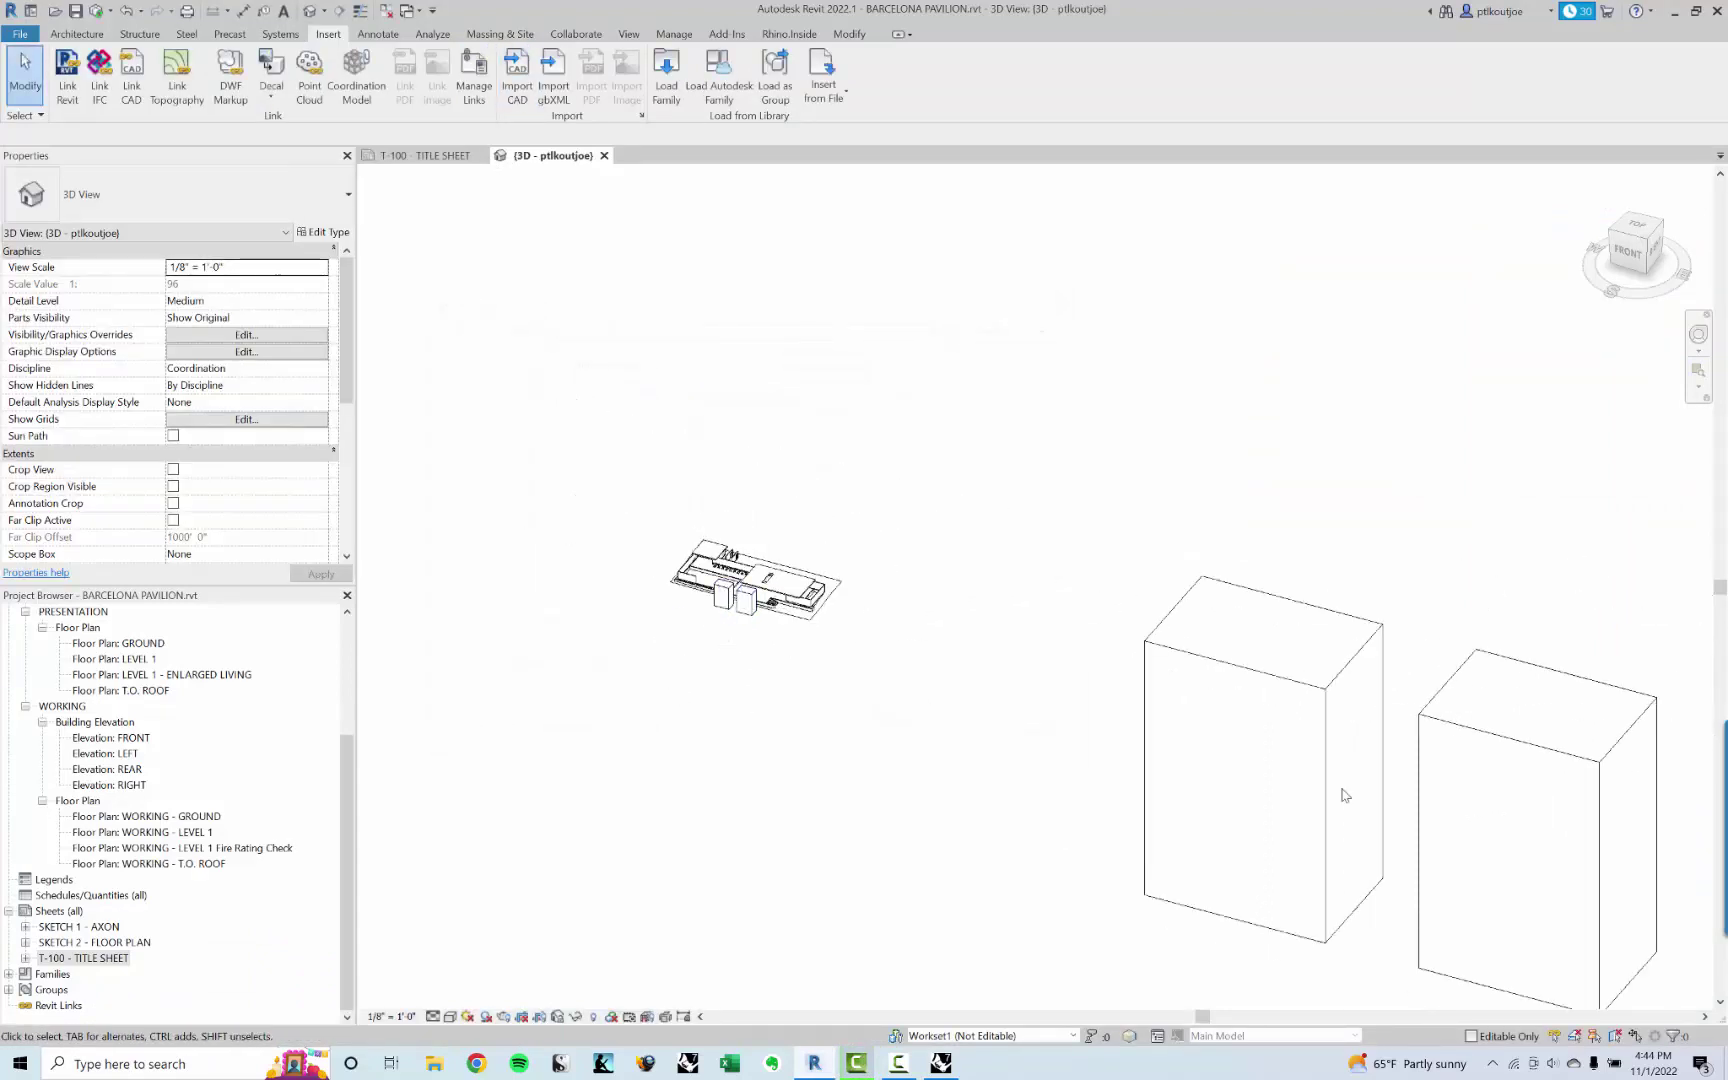
Step: Delete both sets of imported boxes from the 3D view: the oversized TEST GEO pair and the TEST GEO_RESCALED pair over the pavilion
{"action": "left_click", "coordinate": [1330, 793]}
{"action": "key", "text": "Escape"}
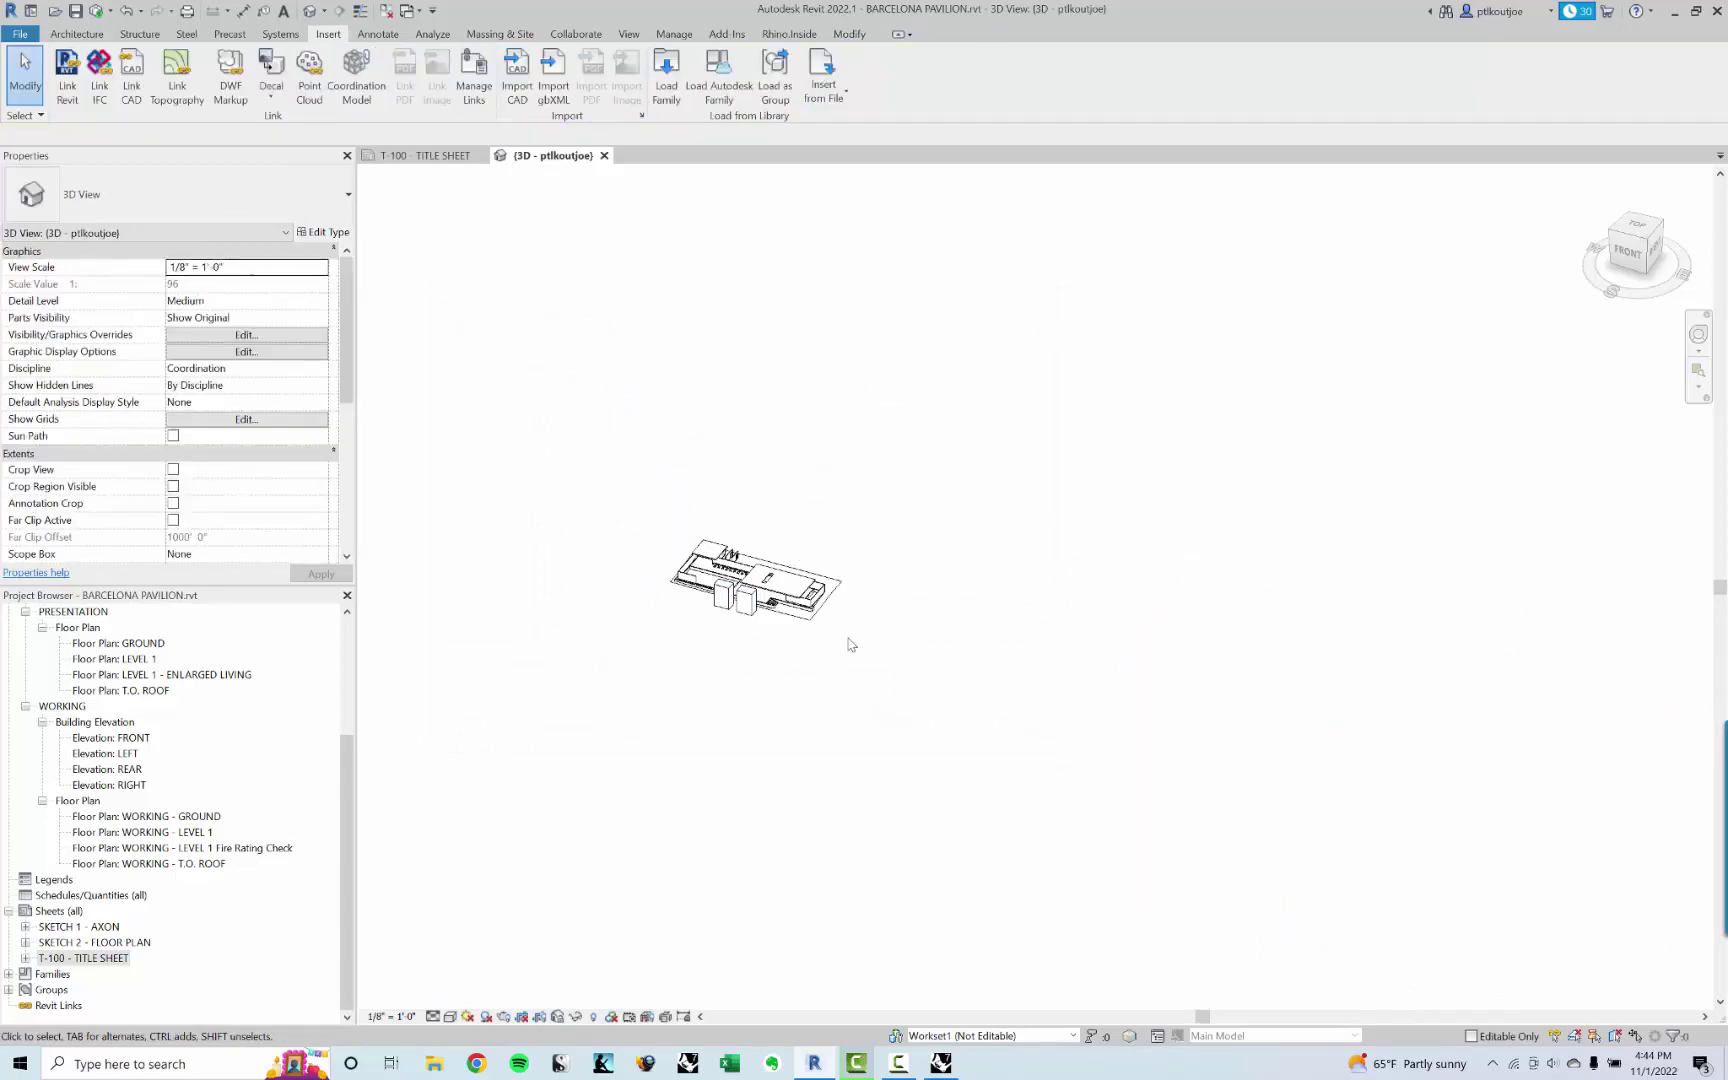
{"action": "scroll", "coordinate": [793, 626], "scroll_direction": "up", "scroll_amount": 3}
{"action": "left_click", "coordinate": [622, 578]}
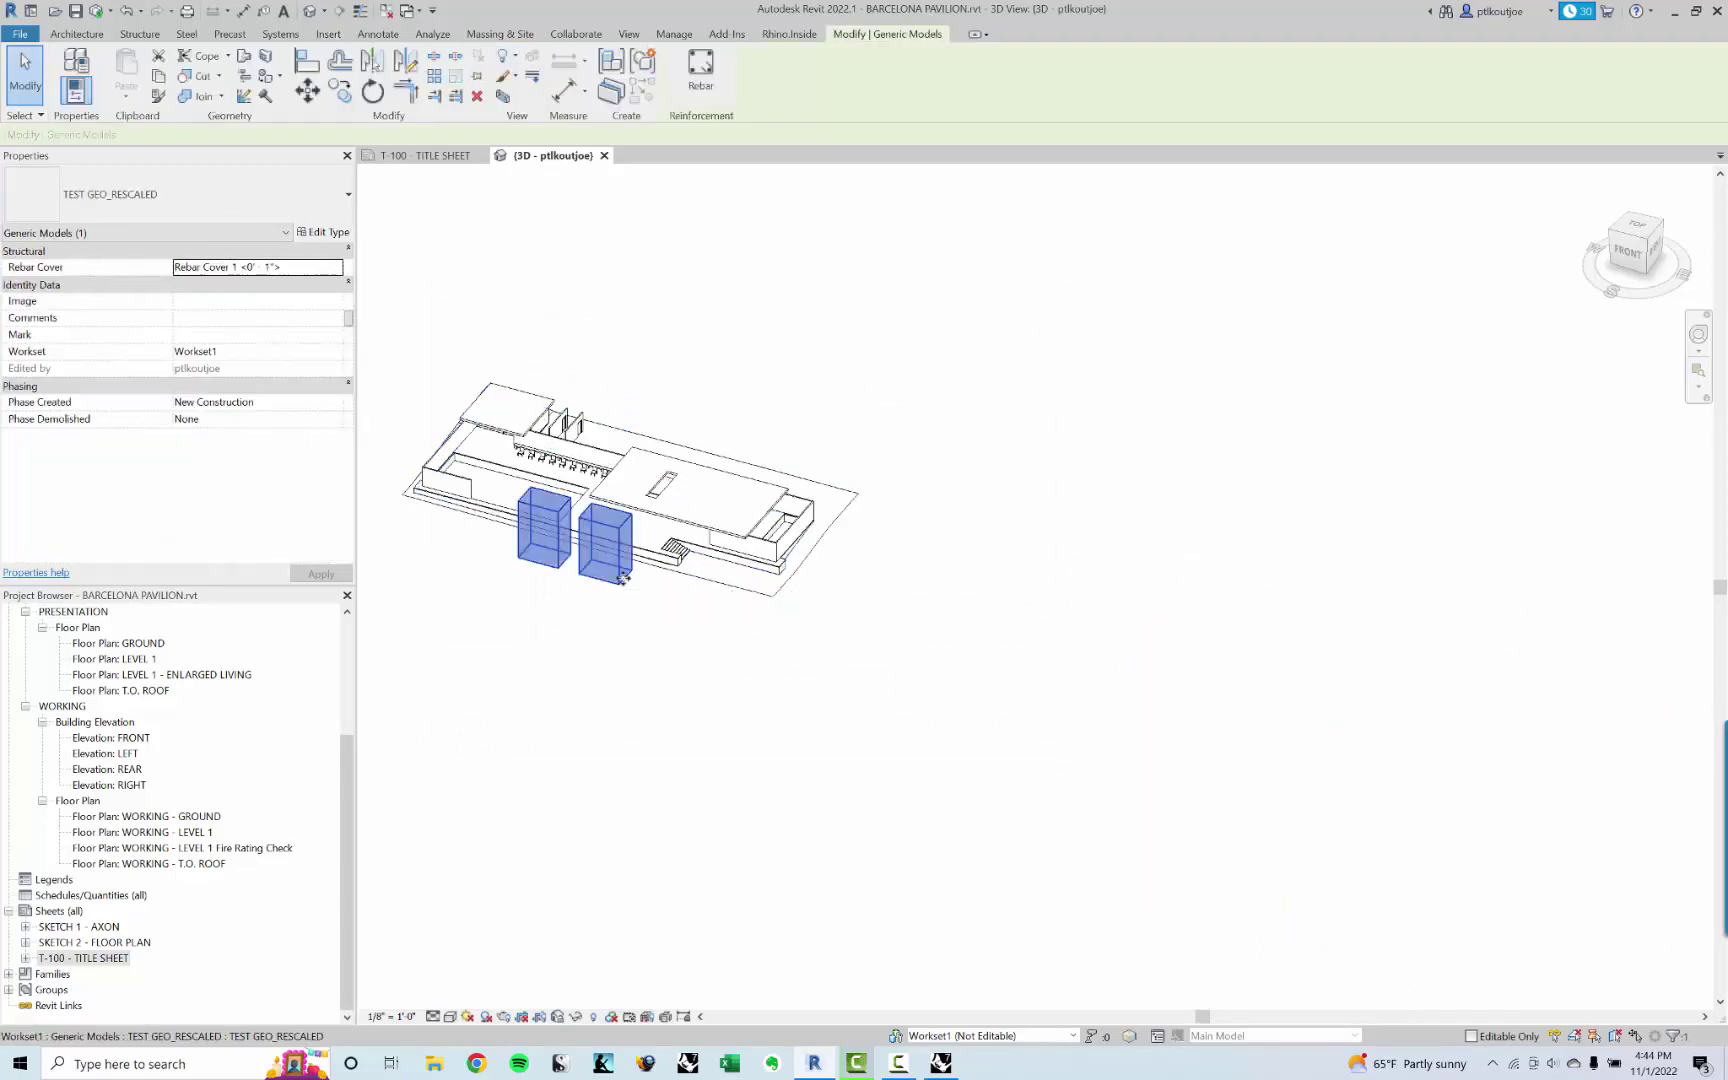
{"action": "key", "text": "Delete"}
{"action": "middle_click_drag", "start_coordinate": [625, 571], "coordinate": [851, 441]}
{"action": "left_click_drag", "start_coordinate": [850, 257], "coordinate": [1593, 768]}
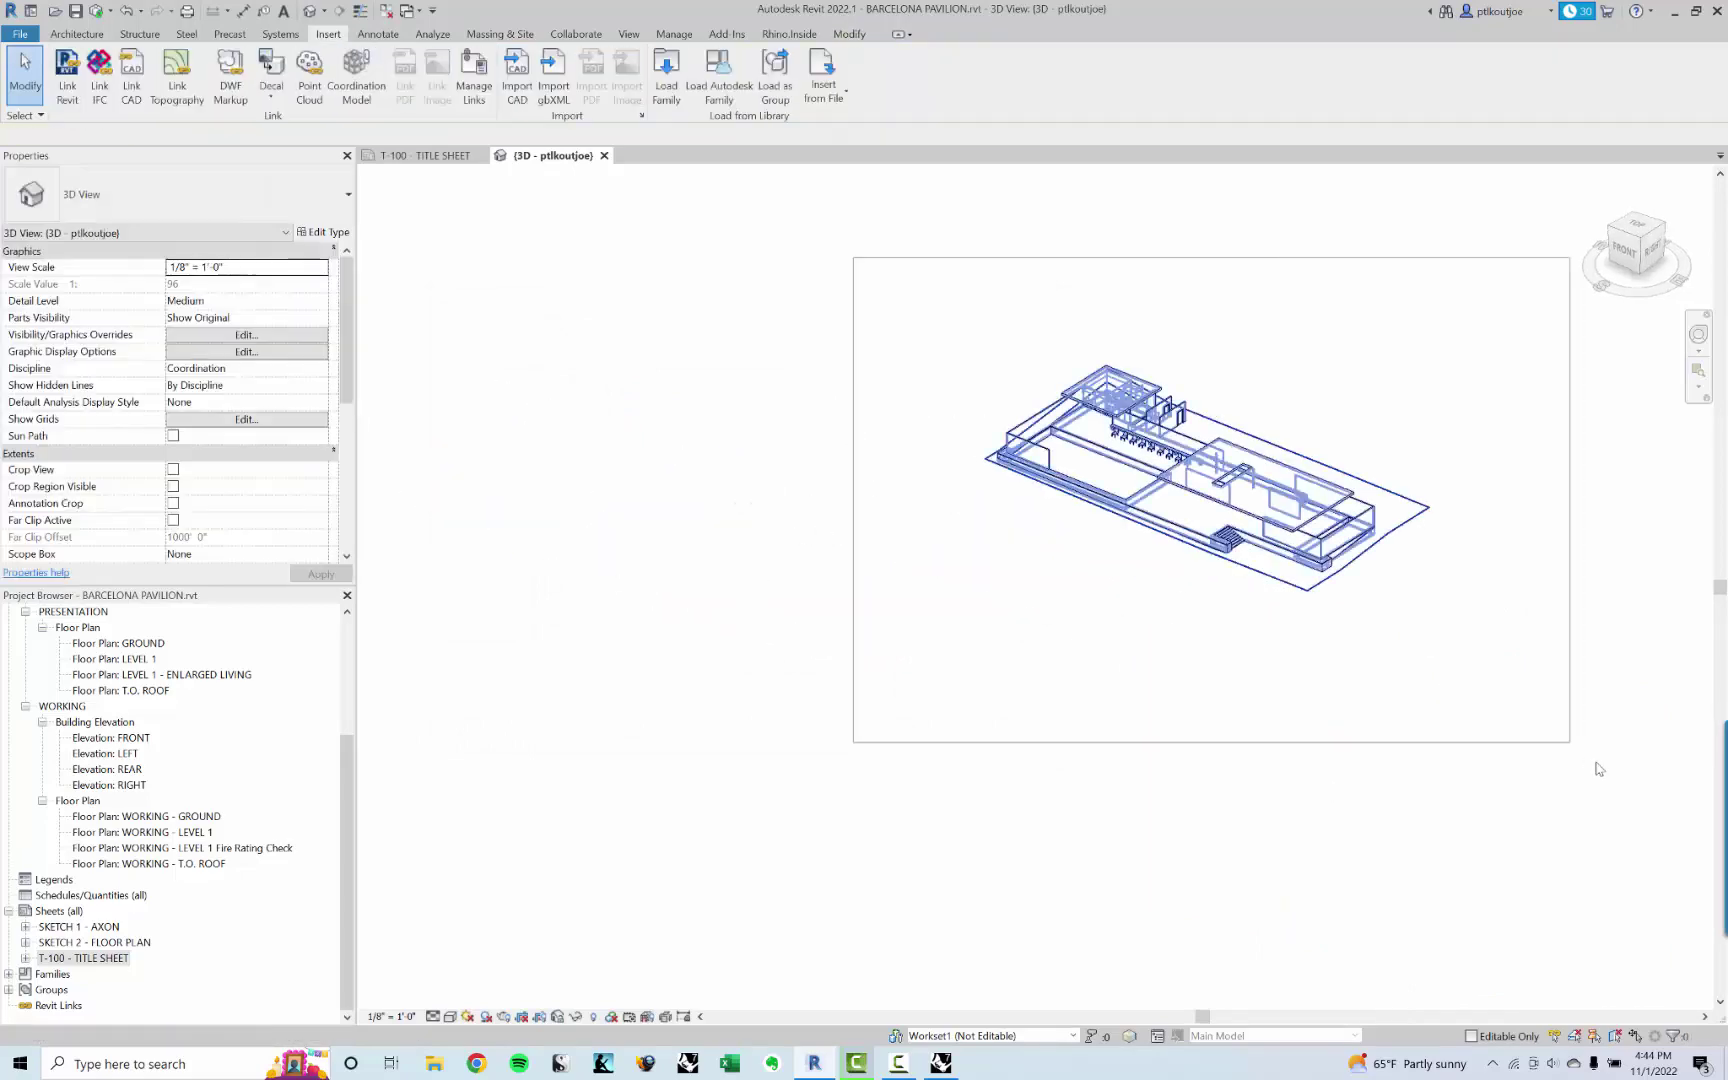
{"action": "scroll", "coordinate": [1419, 702], "scroll_direction": "up", "scroll_amount": 3}
{"action": "left_click", "coordinate": [828, 727]}
{"action": "middle_click_drag", "start_coordinate": [832, 732], "coordinate": [928, 746], "text": "shift"}
{"action": "scroll", "coordinate": [928, 778], "scroll_direction": "down", "scroll_amount": 4}
Step: Switch to Rhino, clear the selection, and undo all edits back to the file's original state without the pavilion and boxes
{"action": "key", "text": "alt+Tab"}
{"action": "right_click_drag", "start_coordinate": [903, 570], "coordinate": [900, 633]}
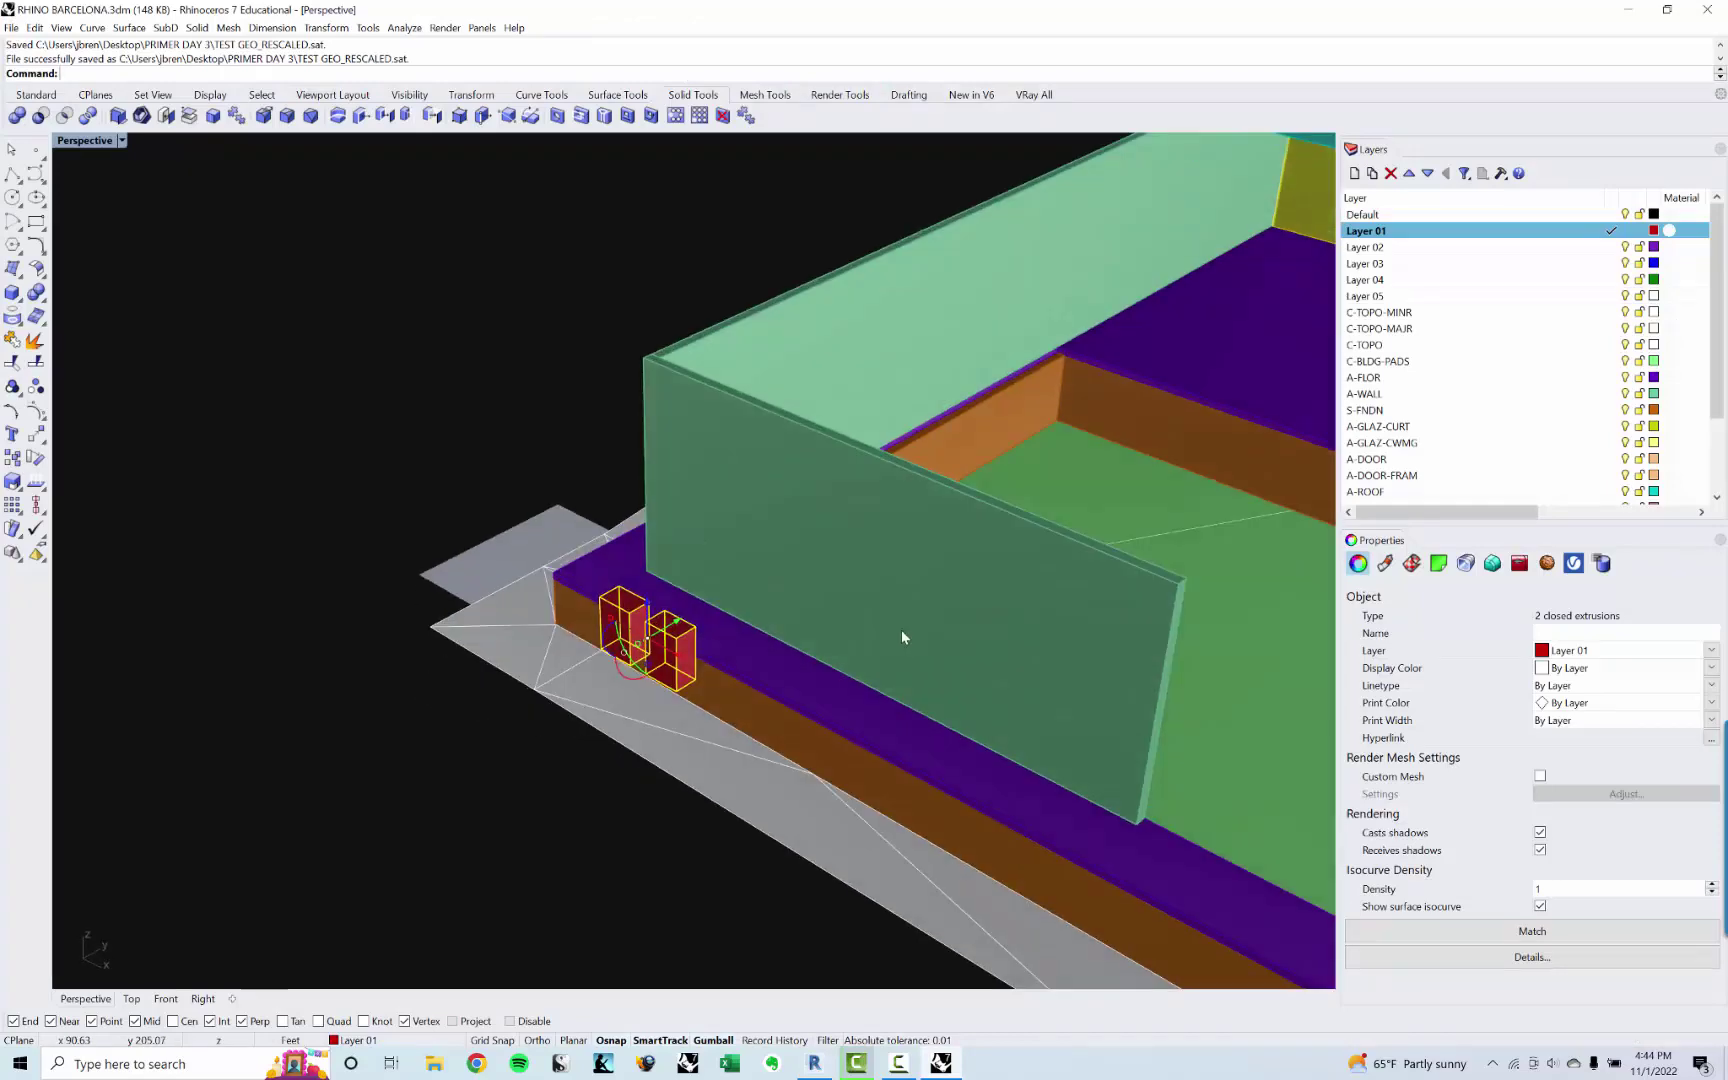
{"action": "key", "text": "Escape"}
{"action": "scroll", "coordinate": [900, 633], "scroll_direction": "down", "scroll_amount": 6}
{"action": "right_click_drag", "start_coordinate": [1045, 588], "coordinate": [825, 577], "text": "shift"}
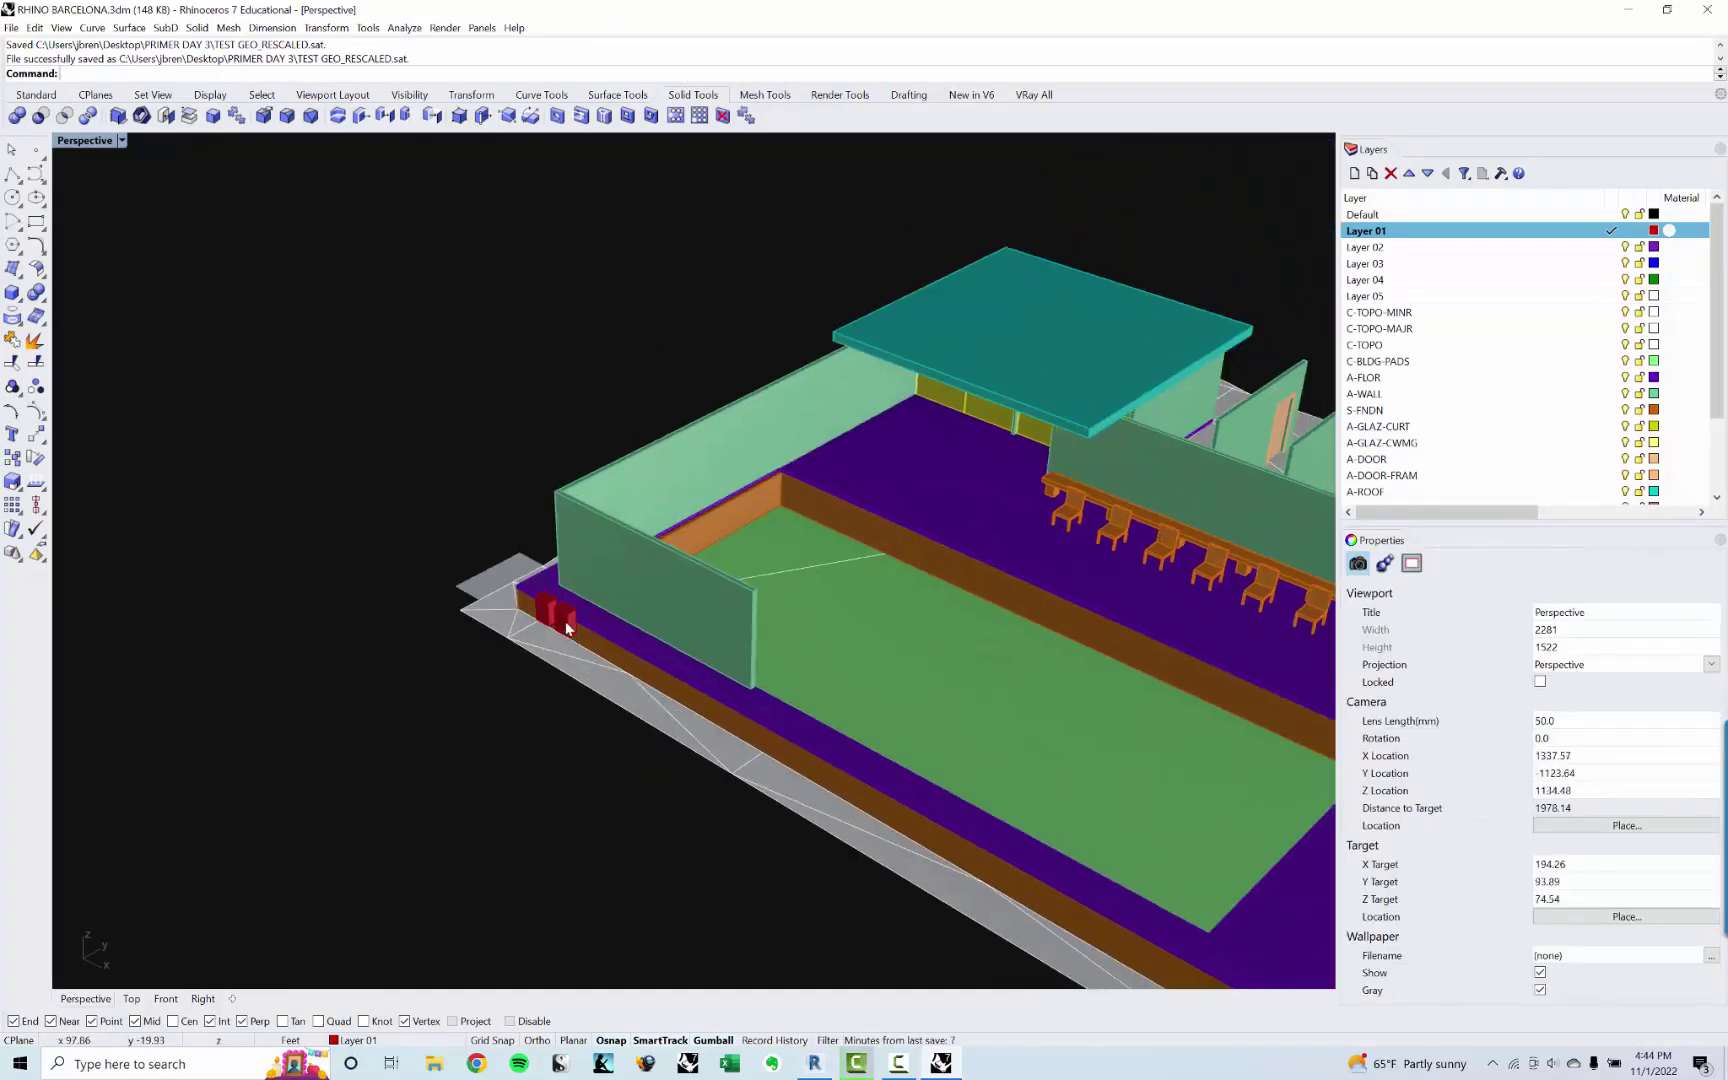
{"action": "key", "text": "ctrl+z"}
{"action": "key", "text": "ctrl+z"}
{"action": "key", "text": "ctrl+z"}
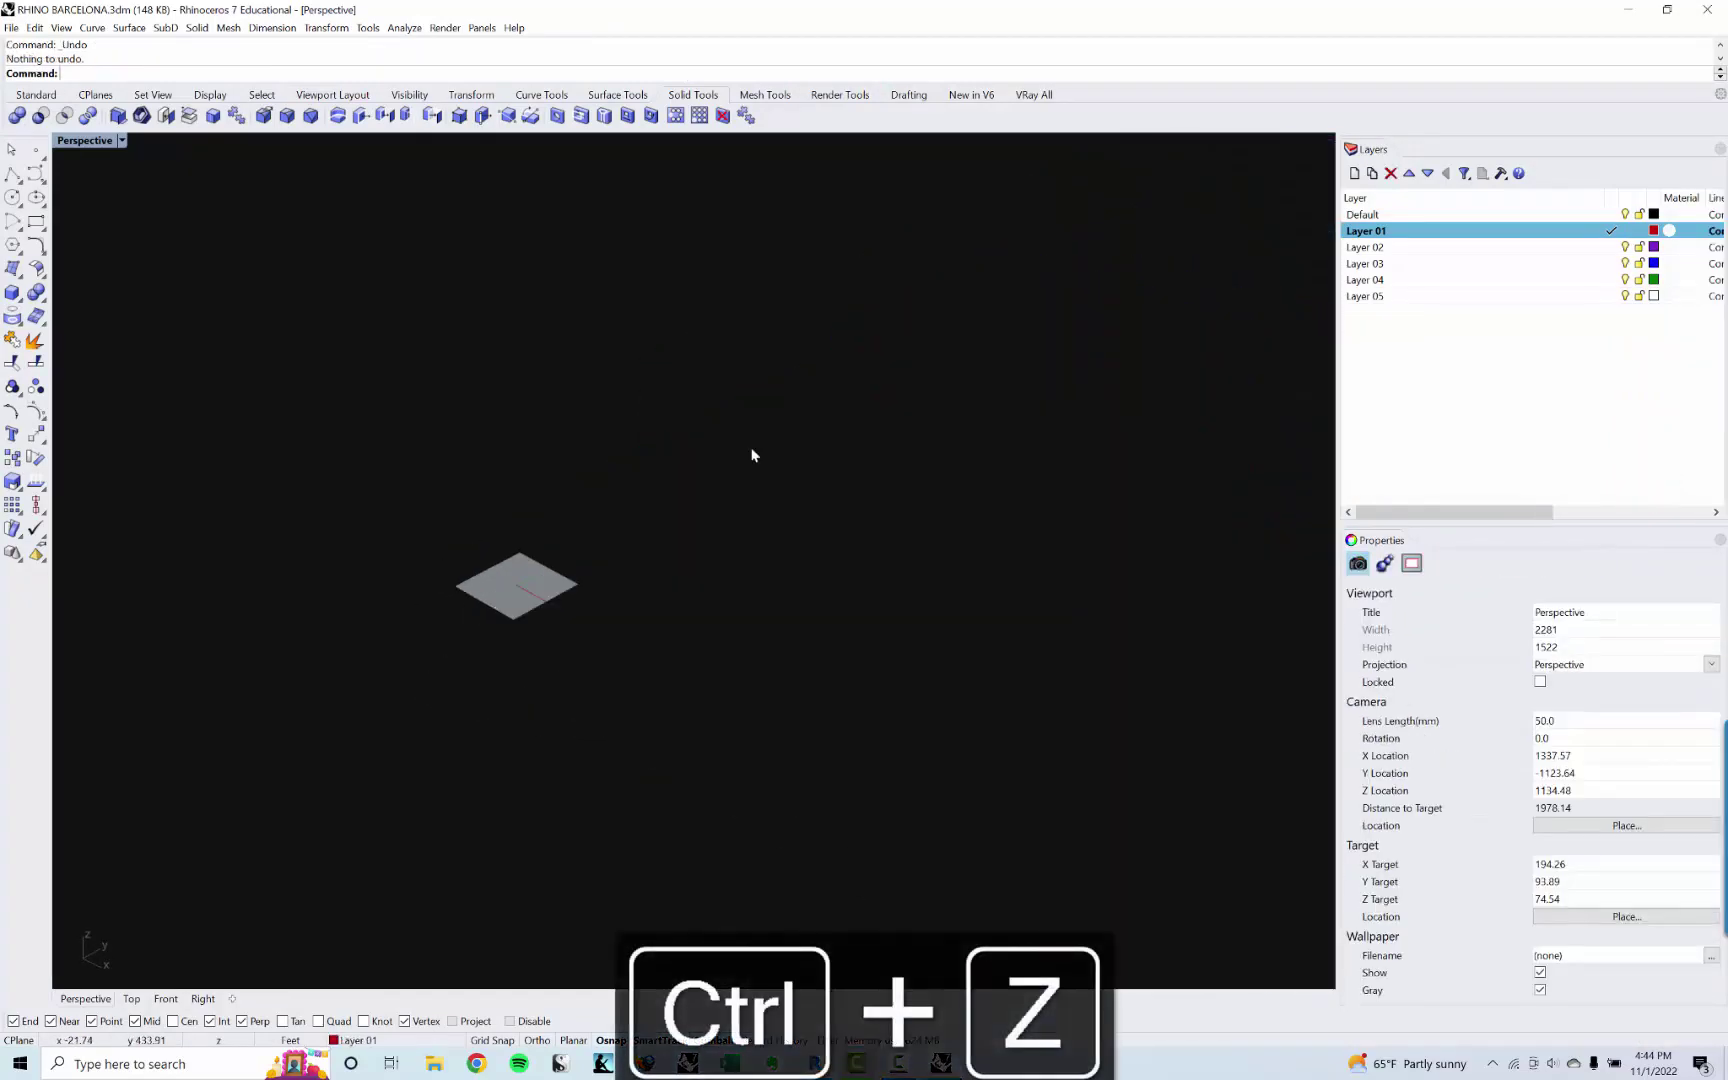
Step: Save RHINO BARCELONA.3dm and close the standalone Rhino session
{"action": "scroll", "coordinate": [651, 508], "scroll_direction": "down", "scroll_amount": 5}
{"action": "key", "text": "ctrl+s"}
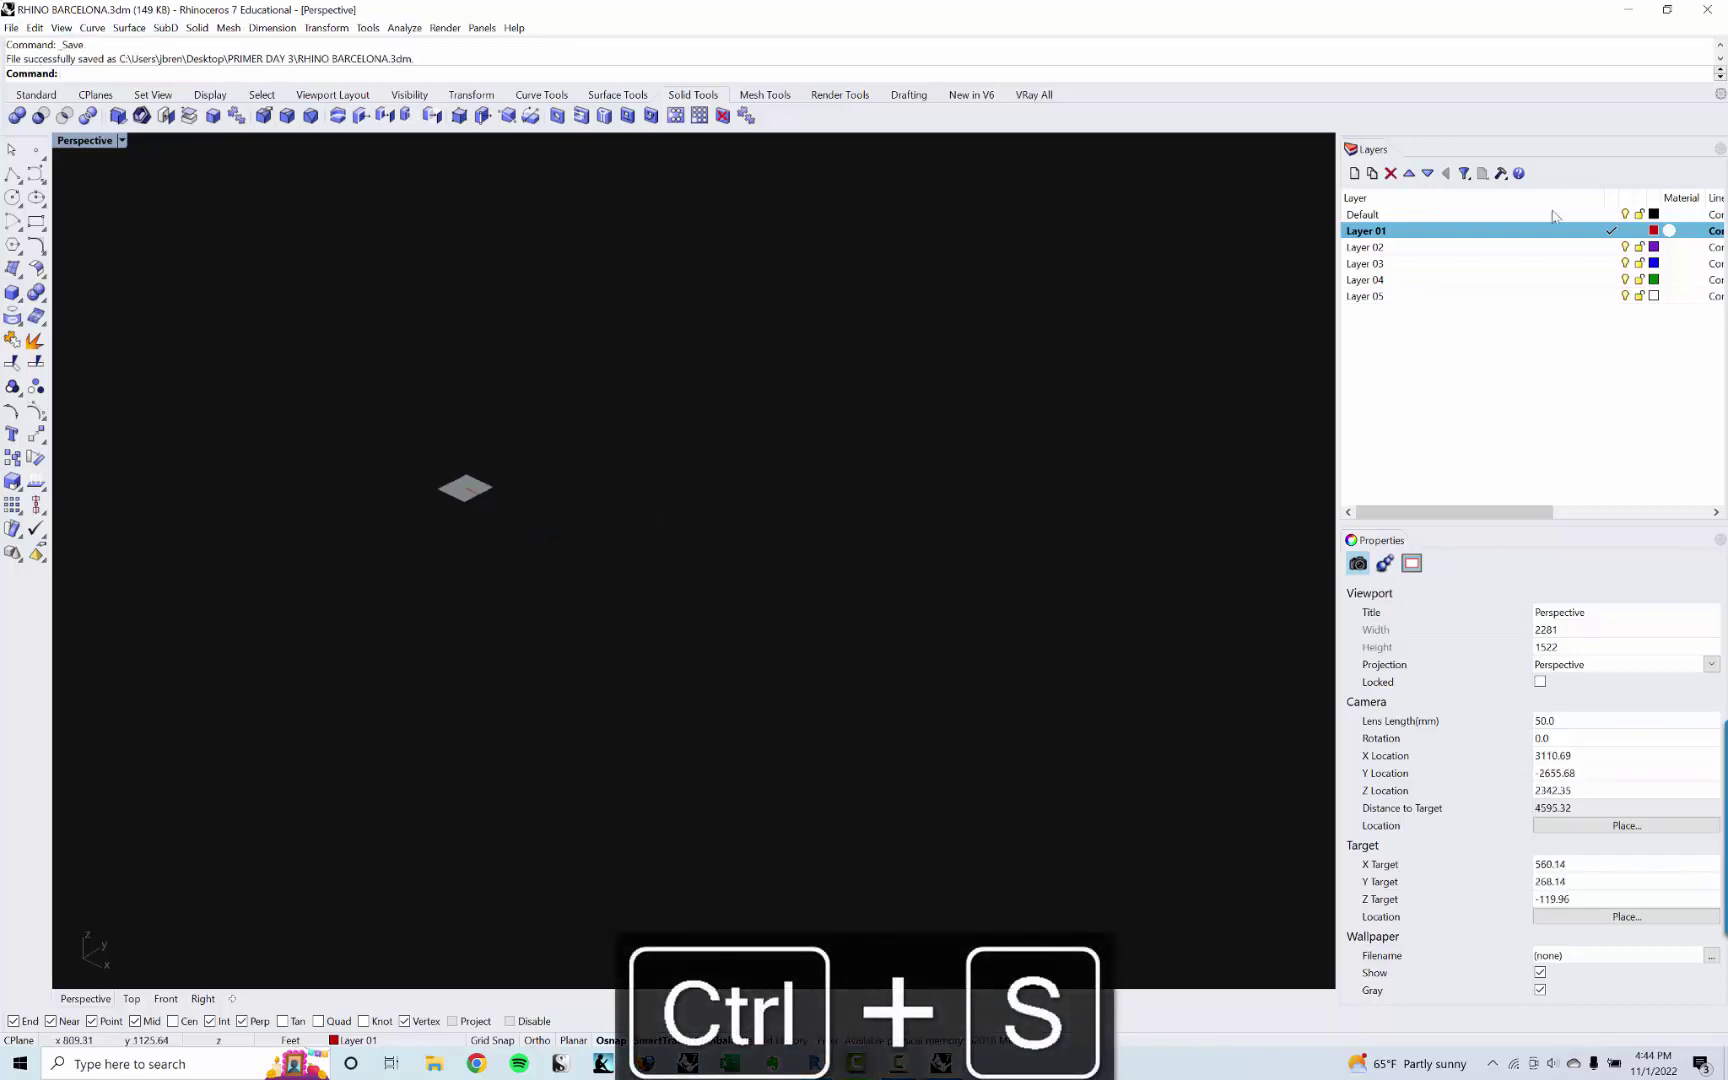
{"action": "left_click", "coordinate": [1714, 10]}
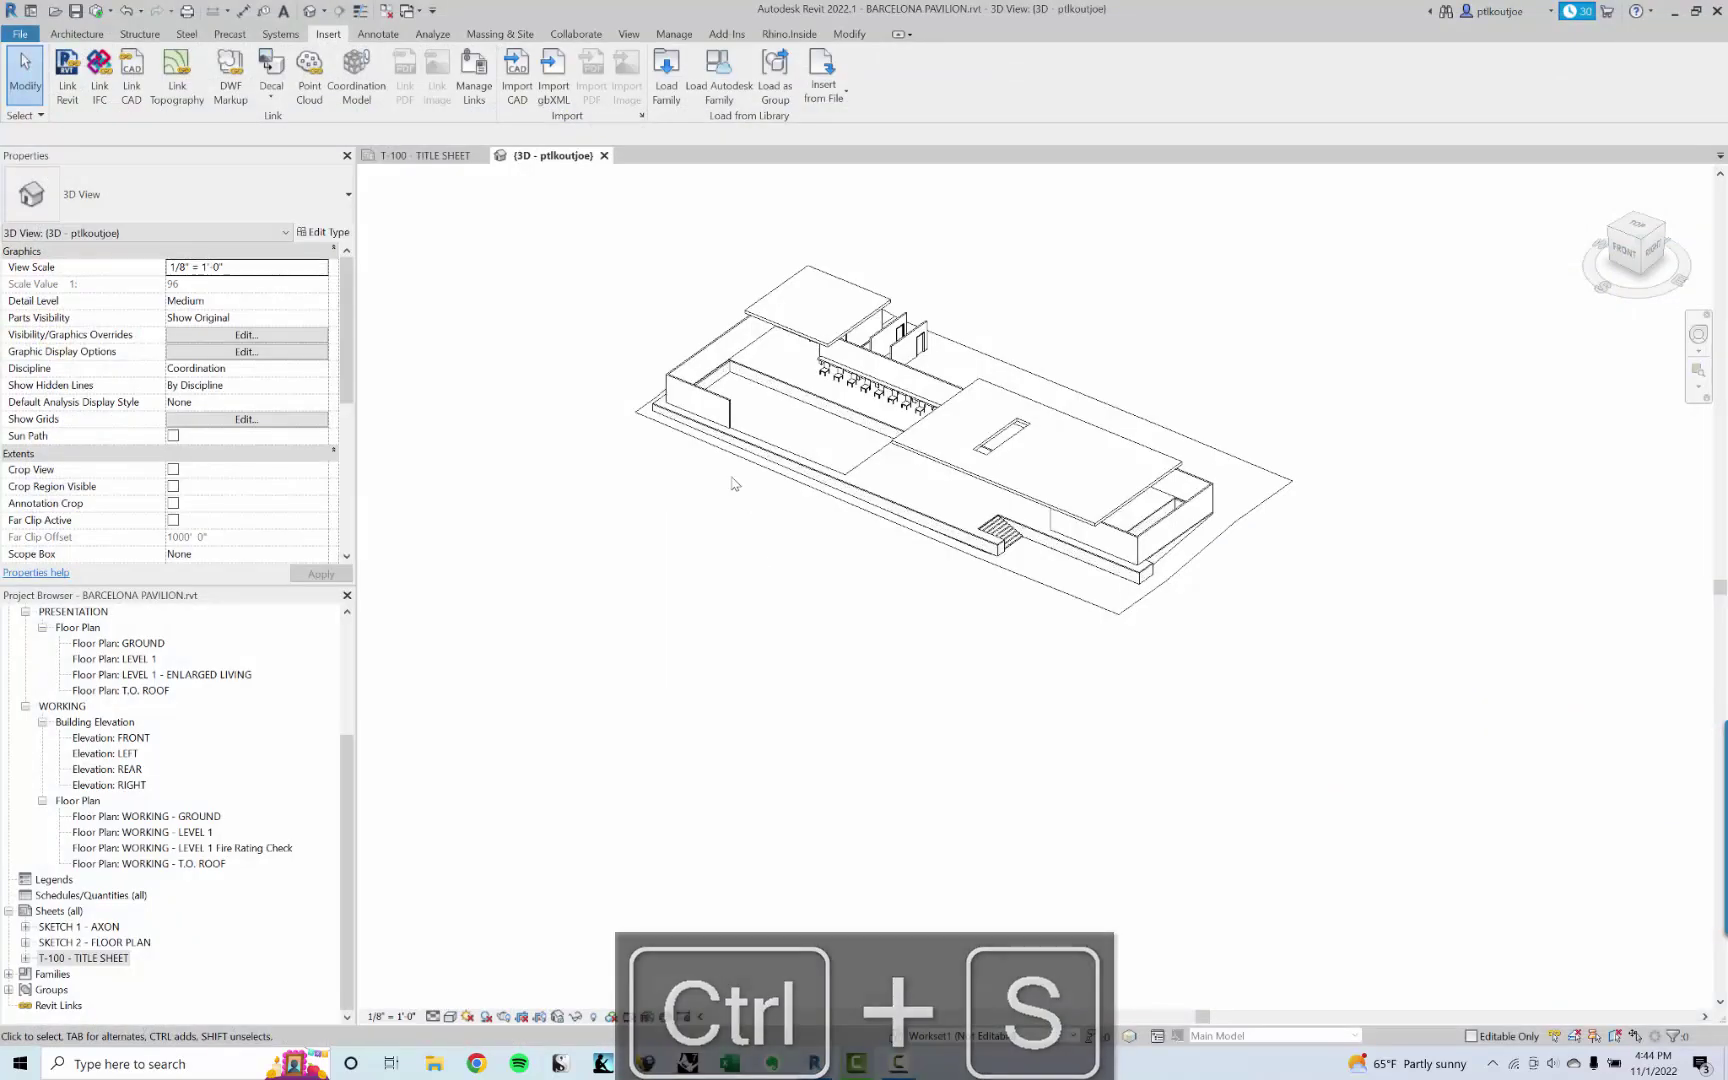
Step: Start Rhino.Inside from Revit and open its Rhino window
{"action": "middle_click_drag", "start_coordinate": [813, 430], "coordinate": [825, 528]}
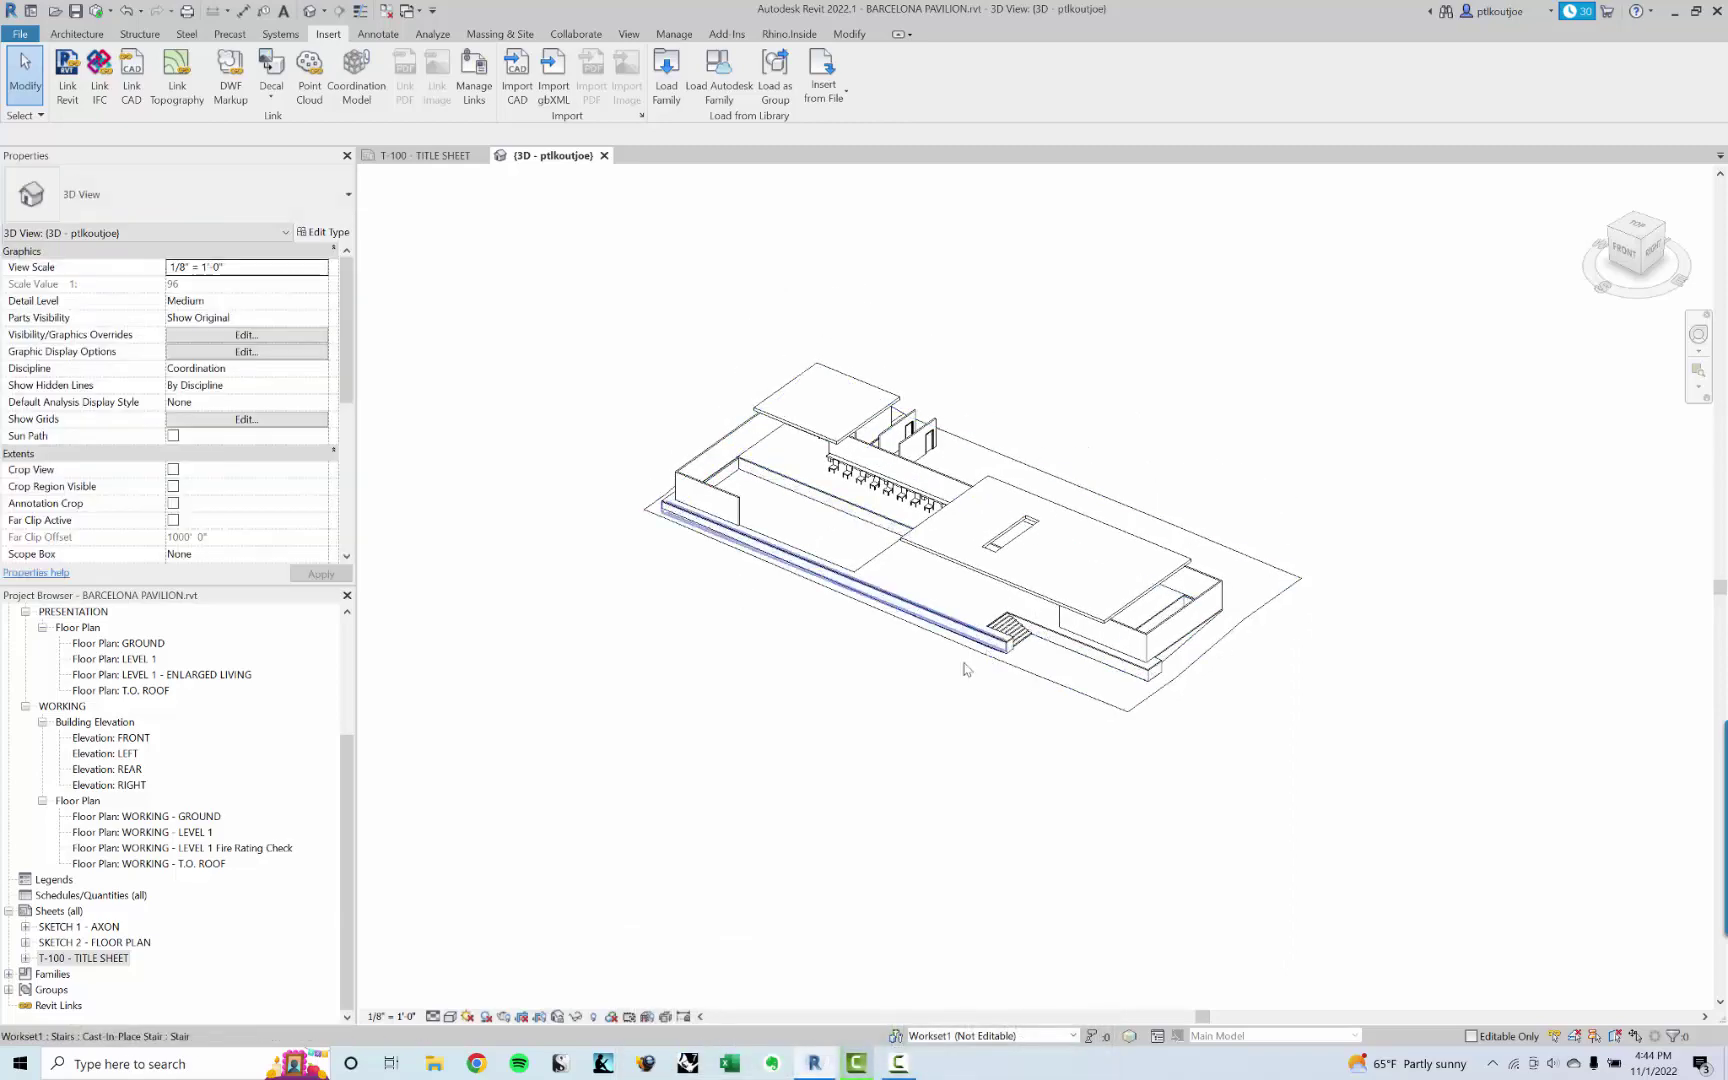
{"action": "middle_click_drag", "start_coordinate": [978, 677], "coordinate": [963, 773]}
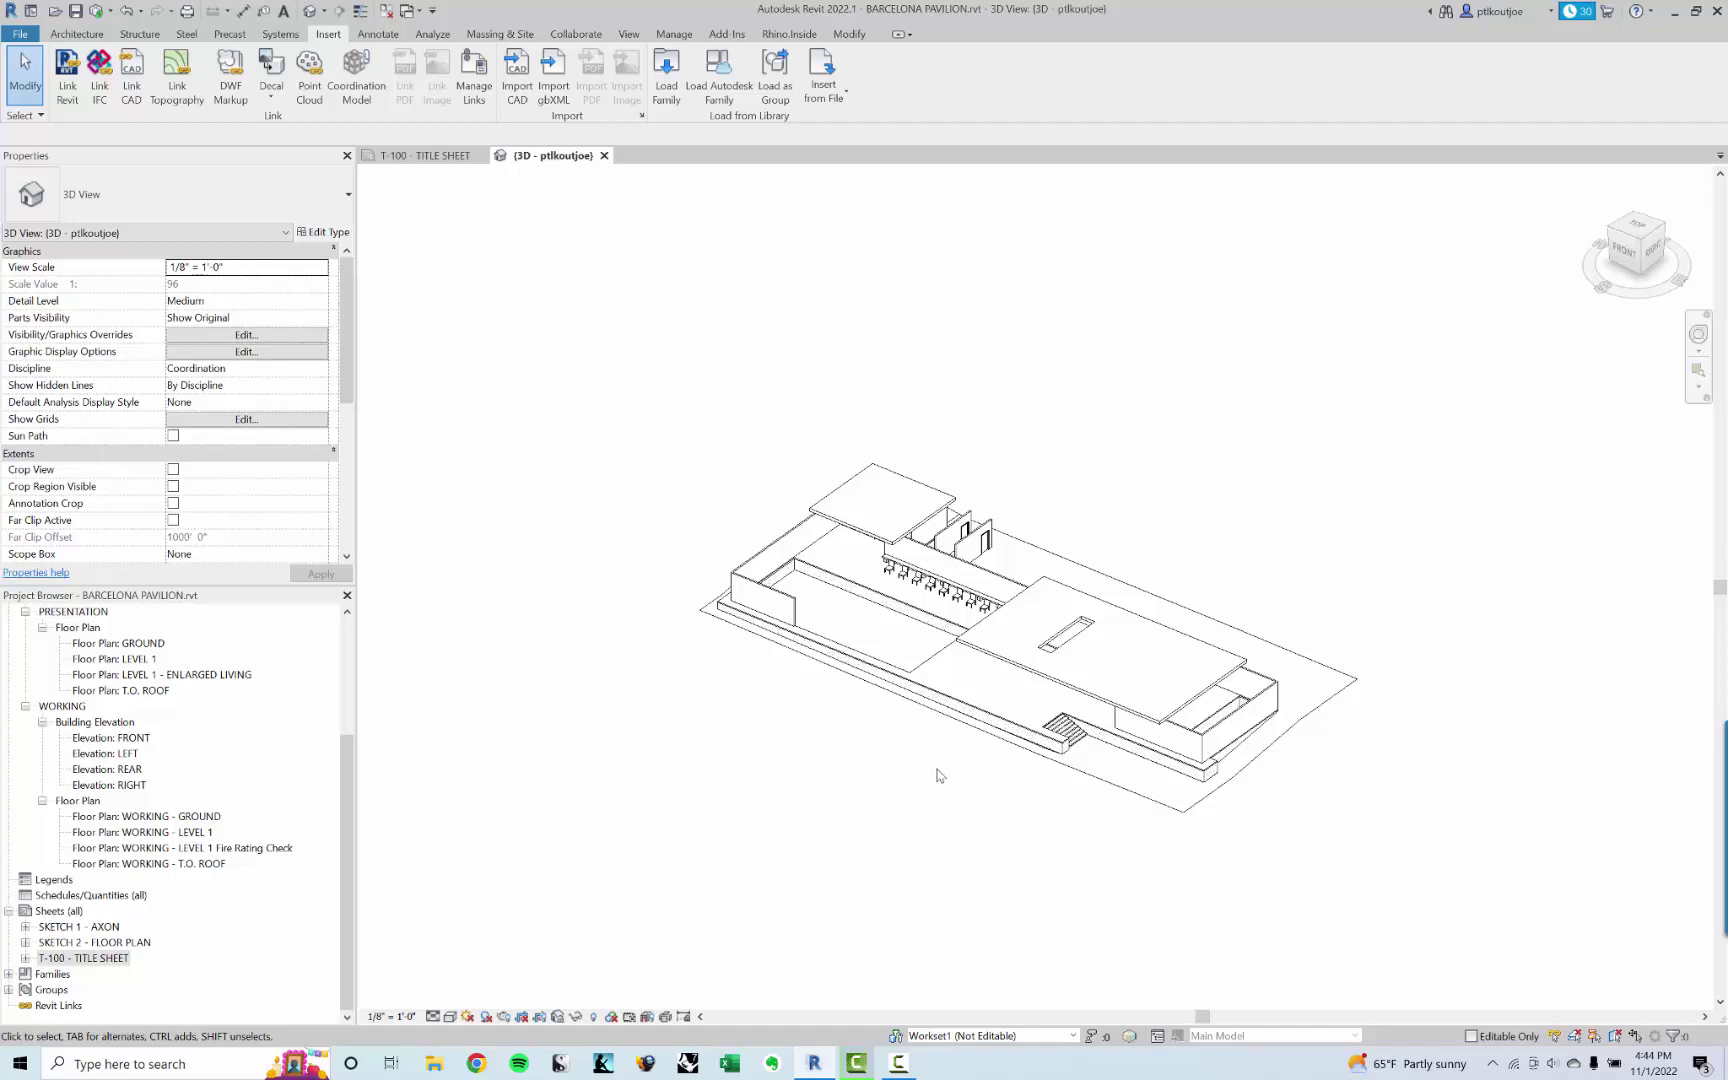
{"action": "middle_click_drag", "start_coordinate": [933, 771], "coordinate": [888, 781]}
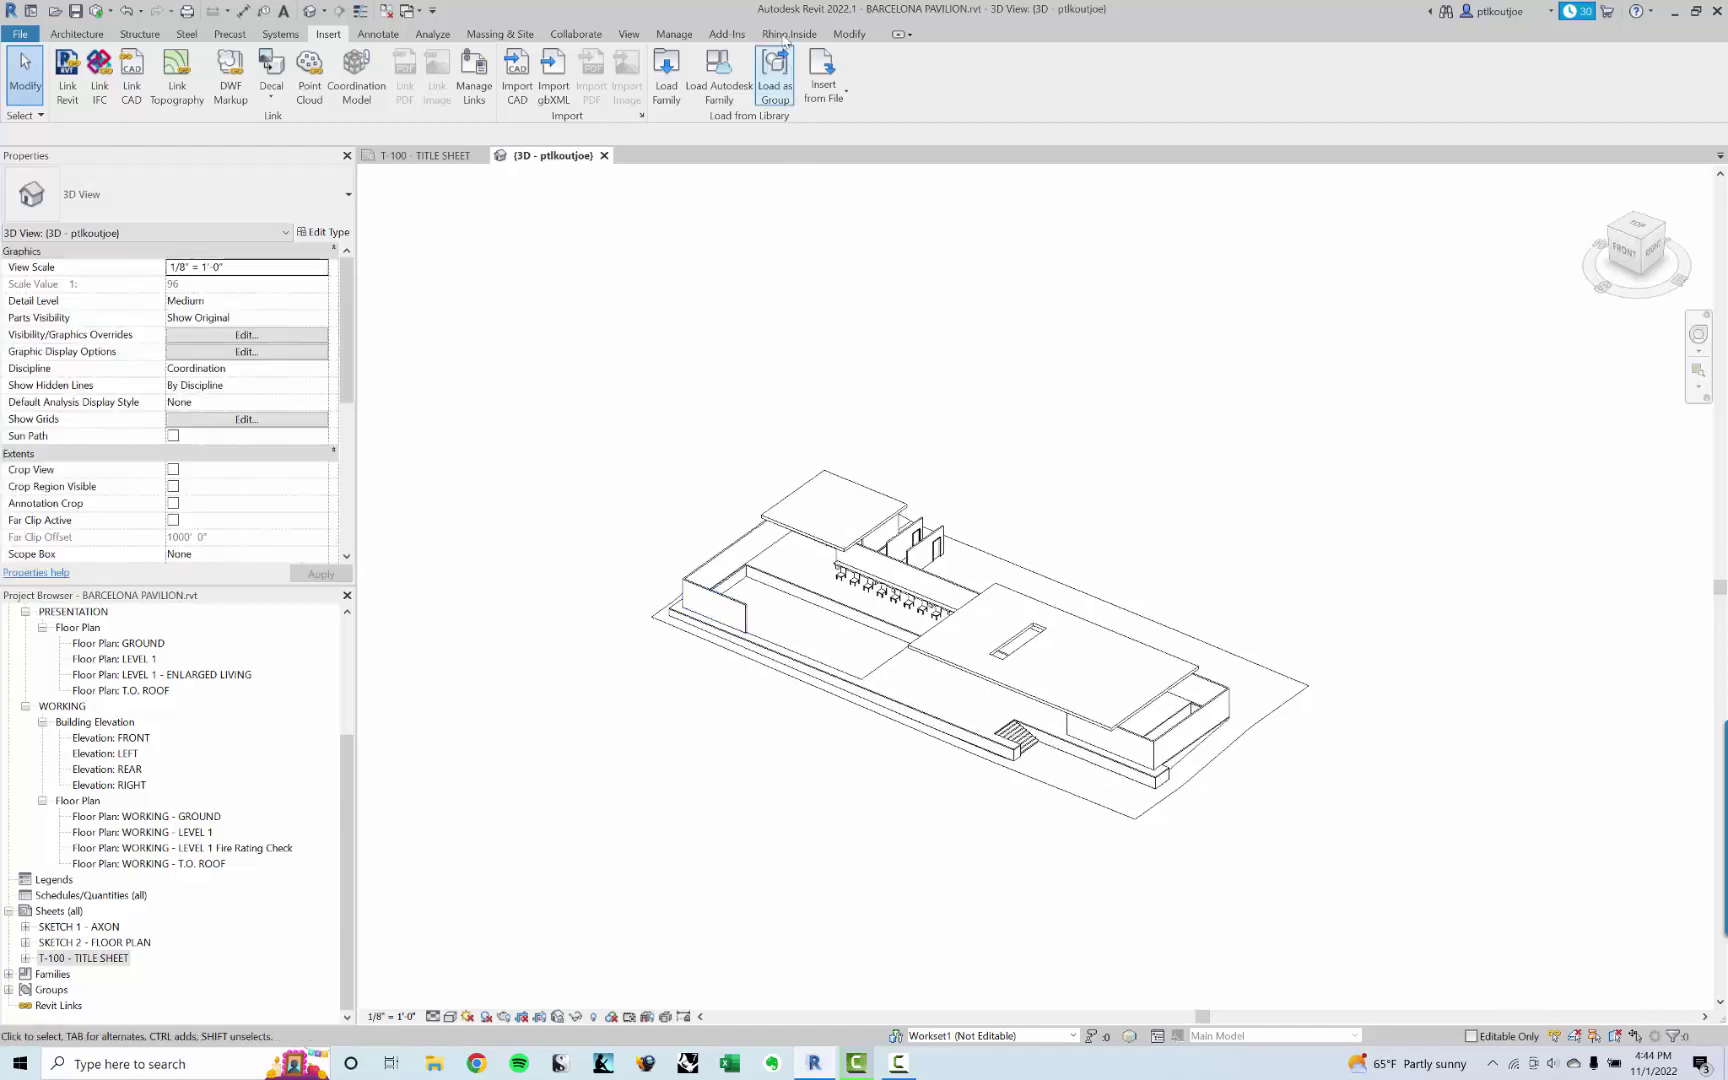
{"action": "left_click", "coordinate": [790, 38]}
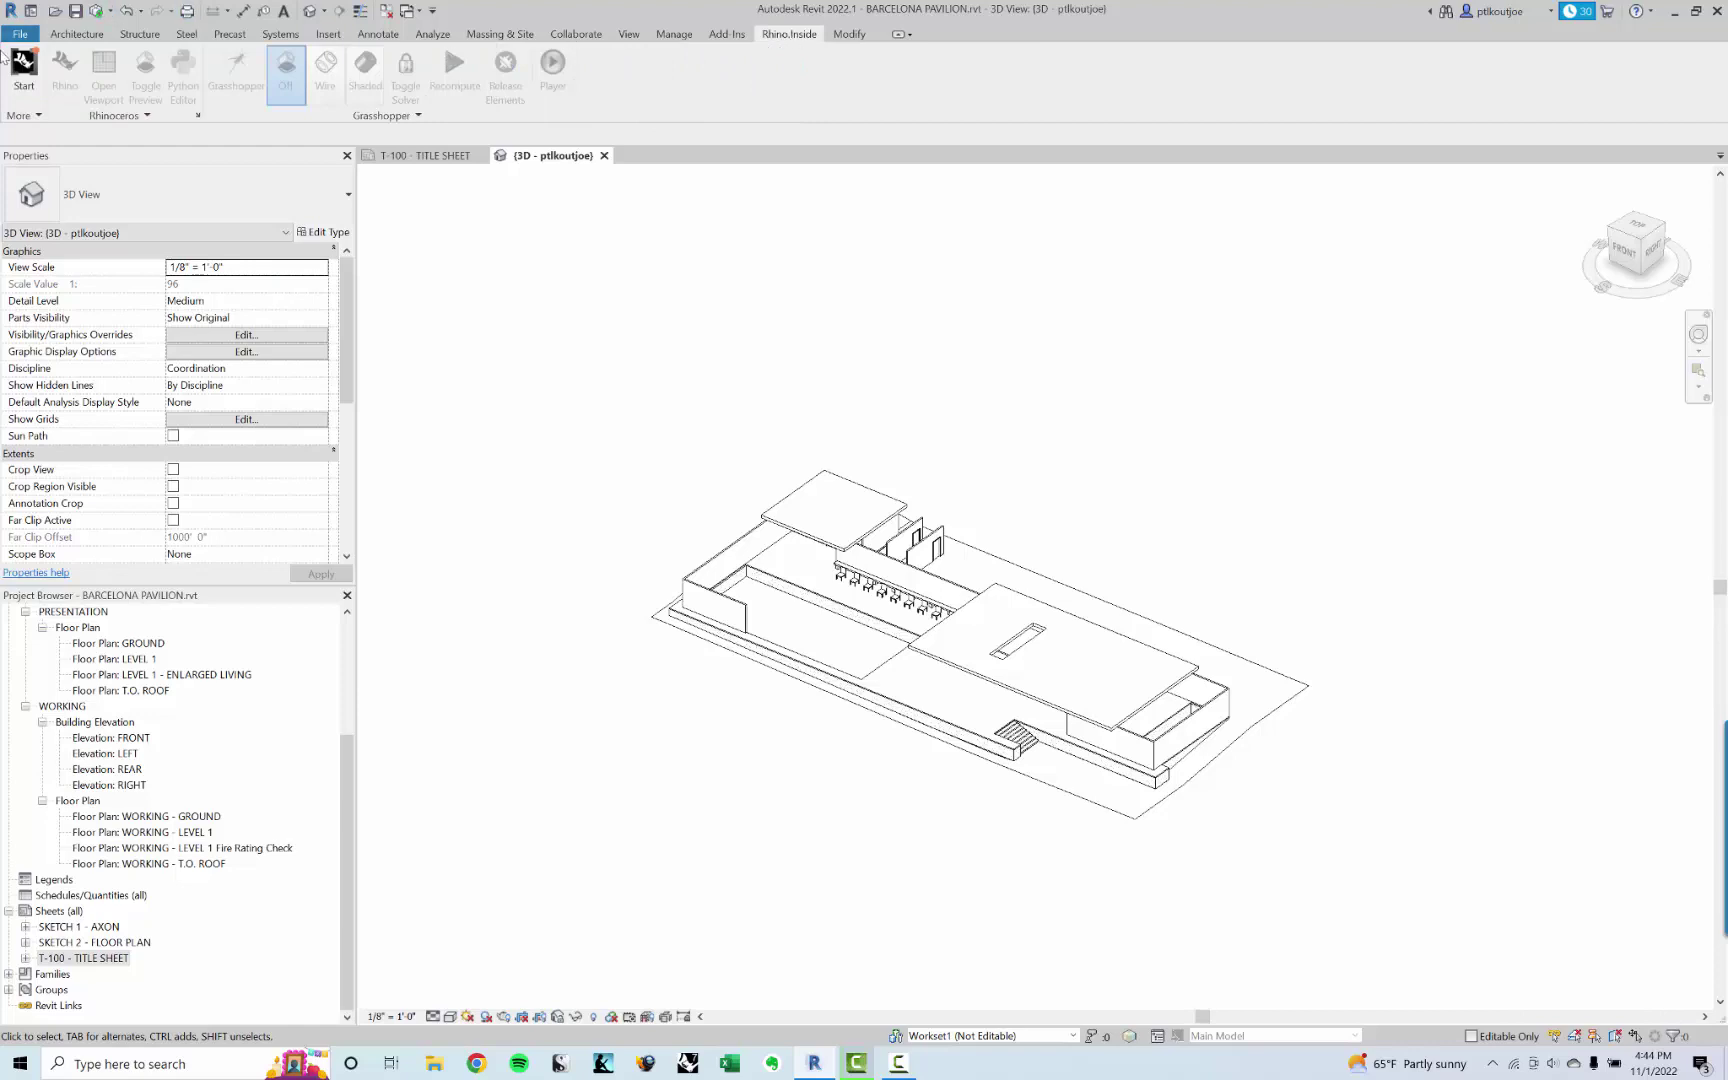
{"action": "left_click", "coordinate": [20, 68]}
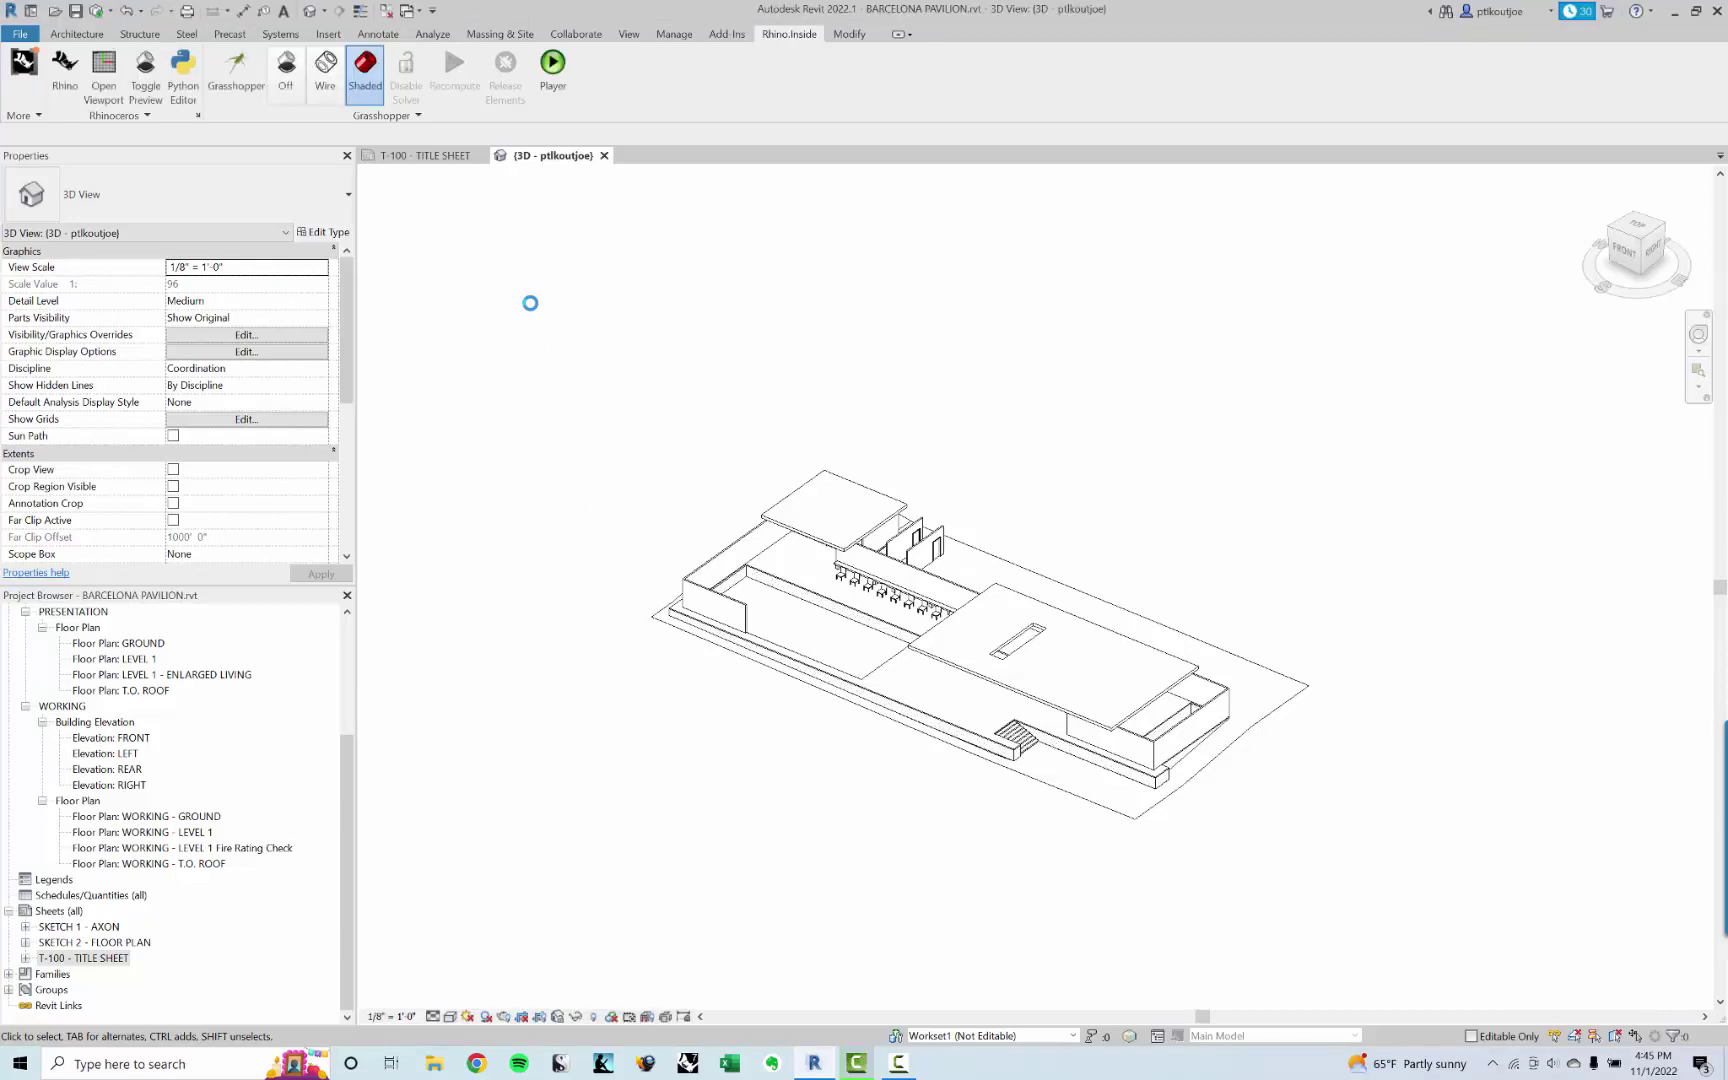
{"action": "middle_click_drag", "start_coordinate": [752, 900], "coordinate": [759, 858]}
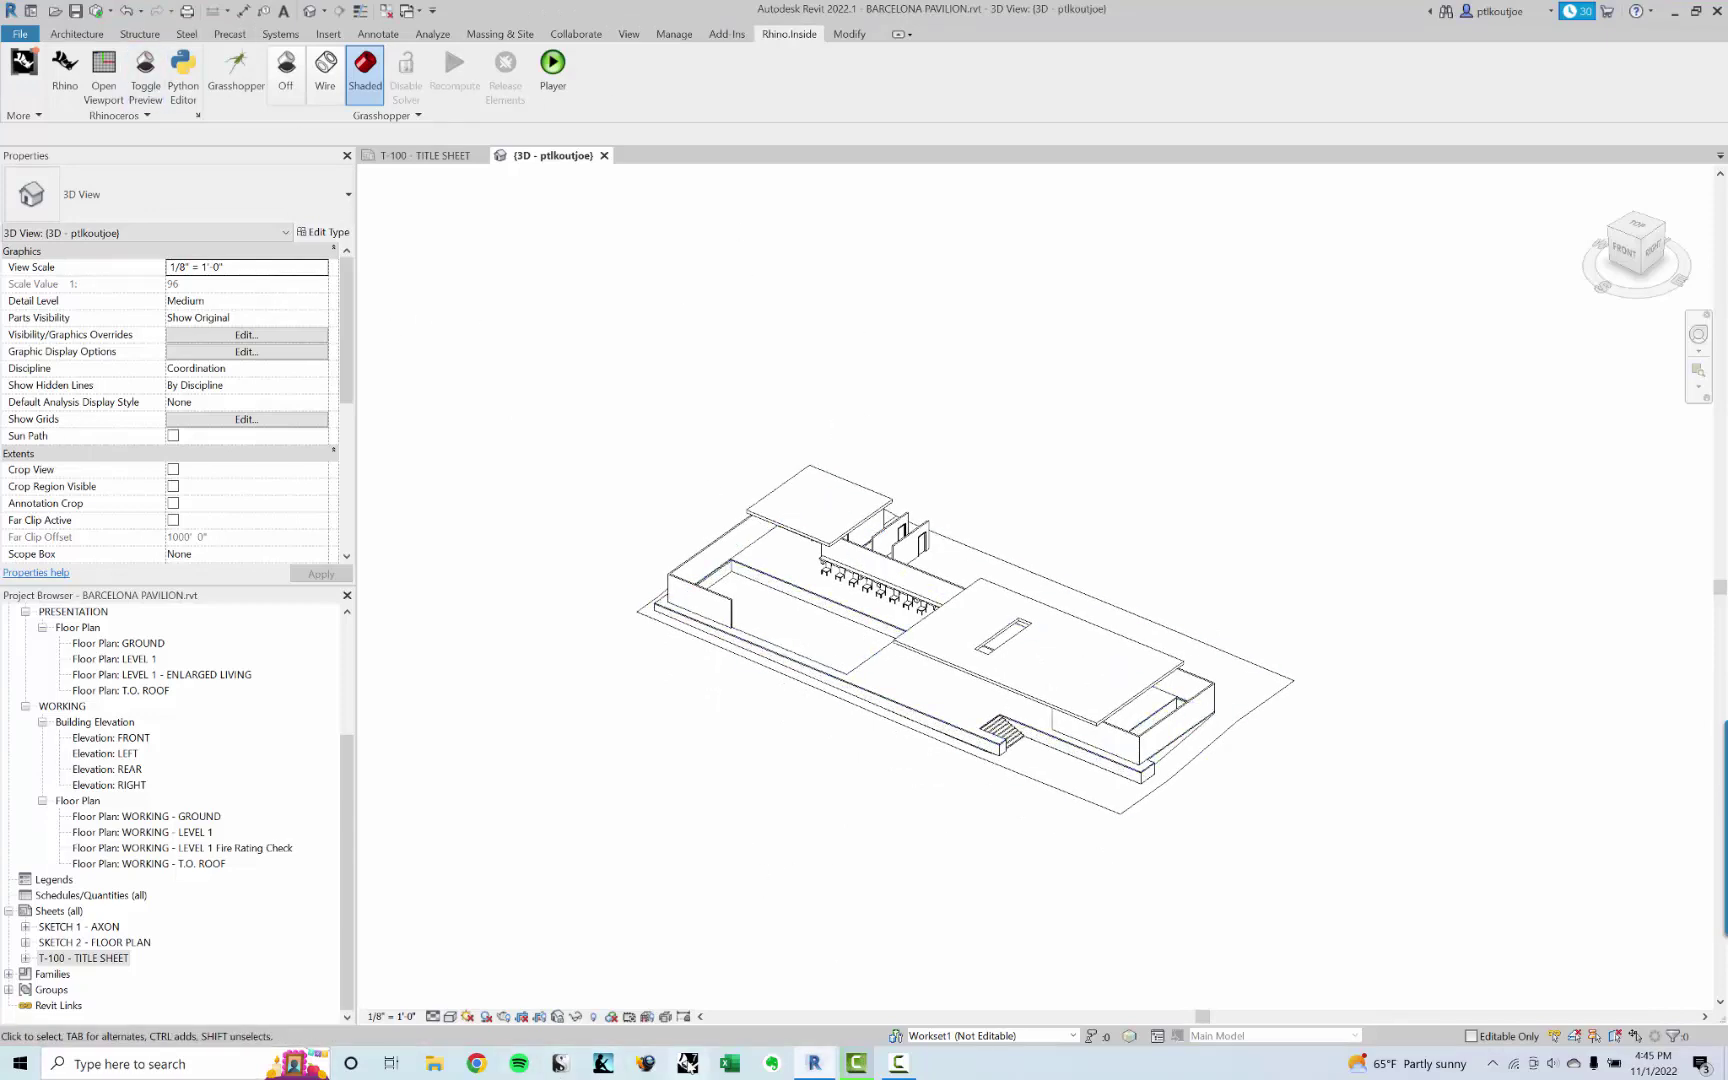
{"action": "middle_click_drag", "start_coordinate": [567, 350], "coordinate": [592, 338]}
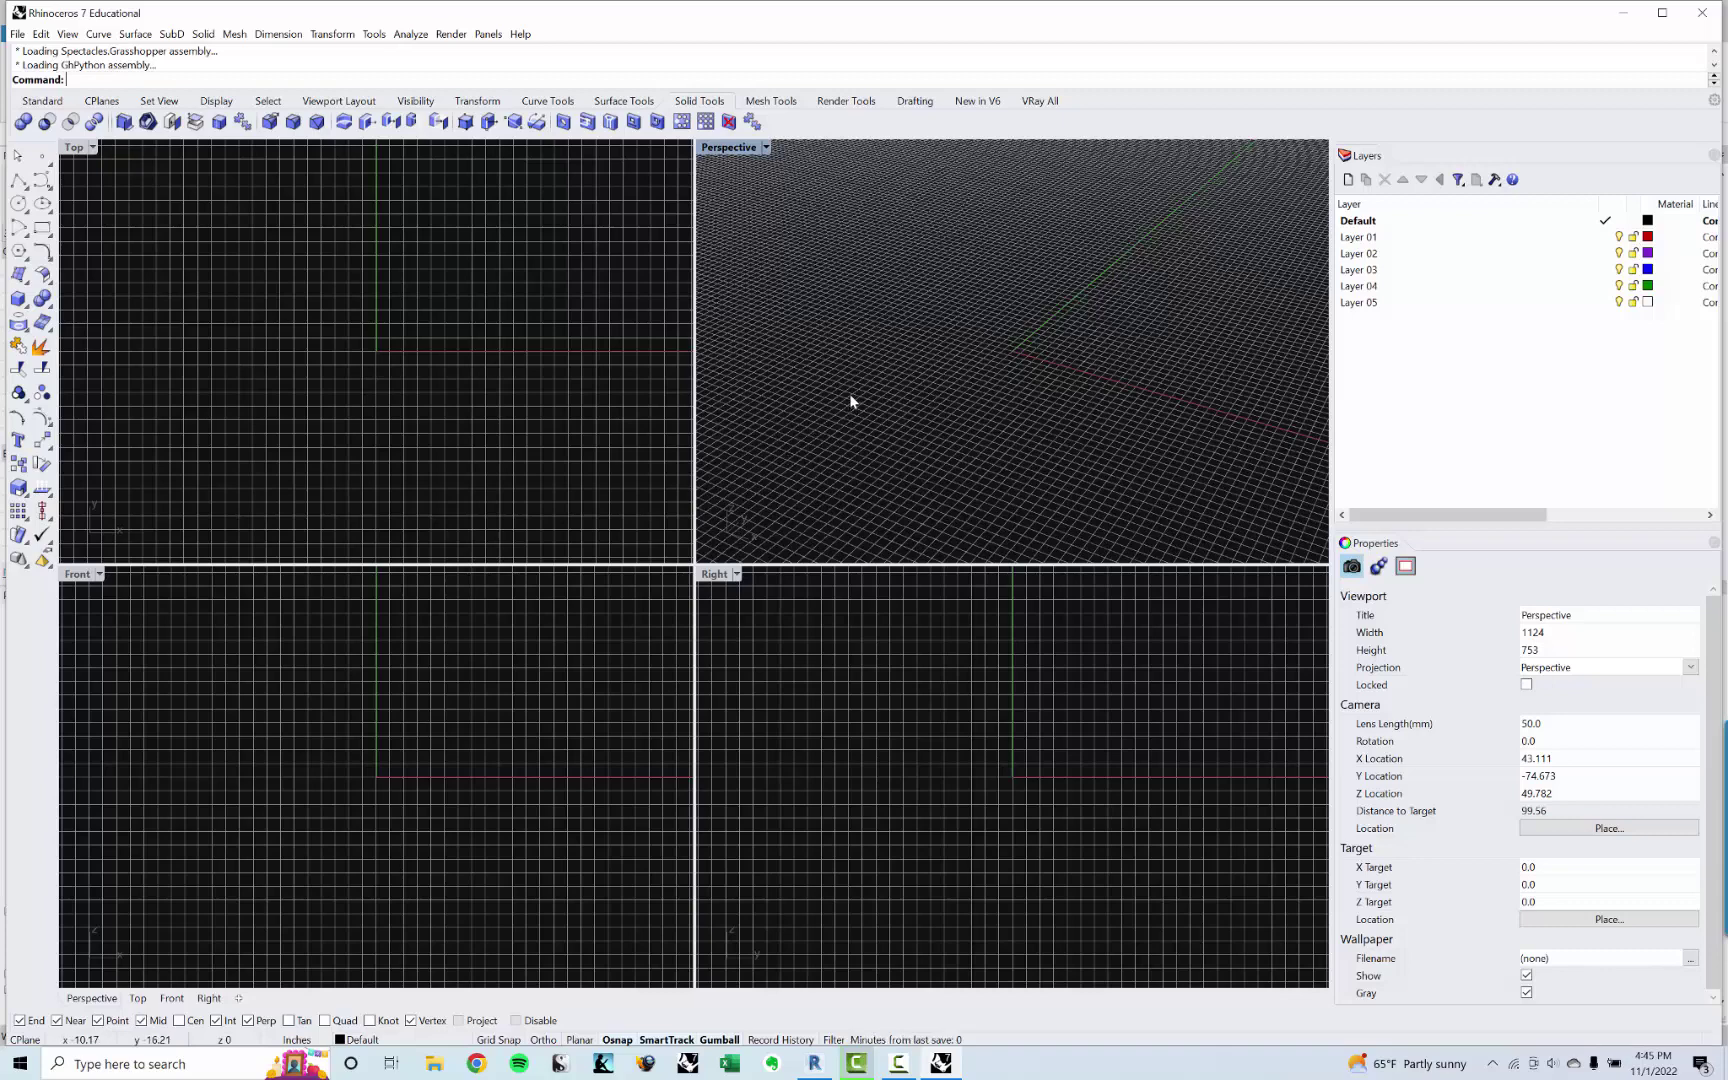
Step: Open RHINO BARCELONA.3dm from the PRIMER DAY 3 folder in the Rhino.Inside session
{"action": "right_click", "coordinate": [898, 1065]}
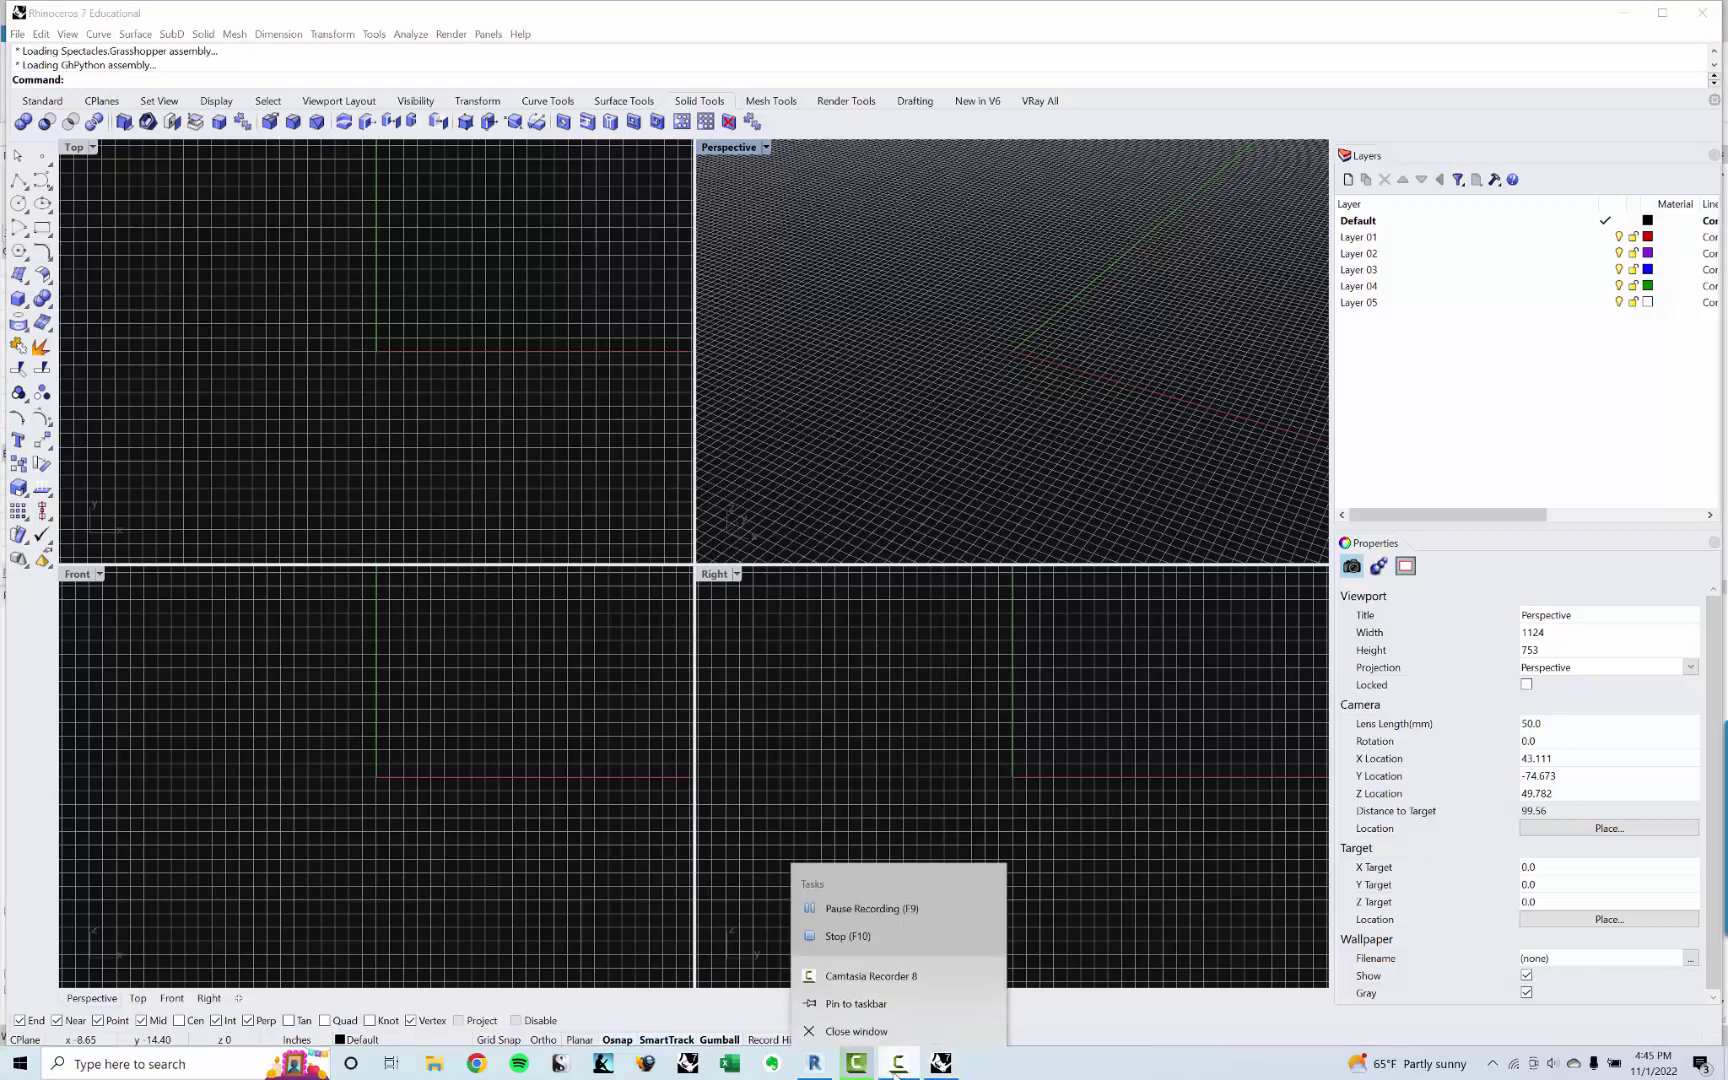
{"action": "left_click", "coordinate": [914, 390]}
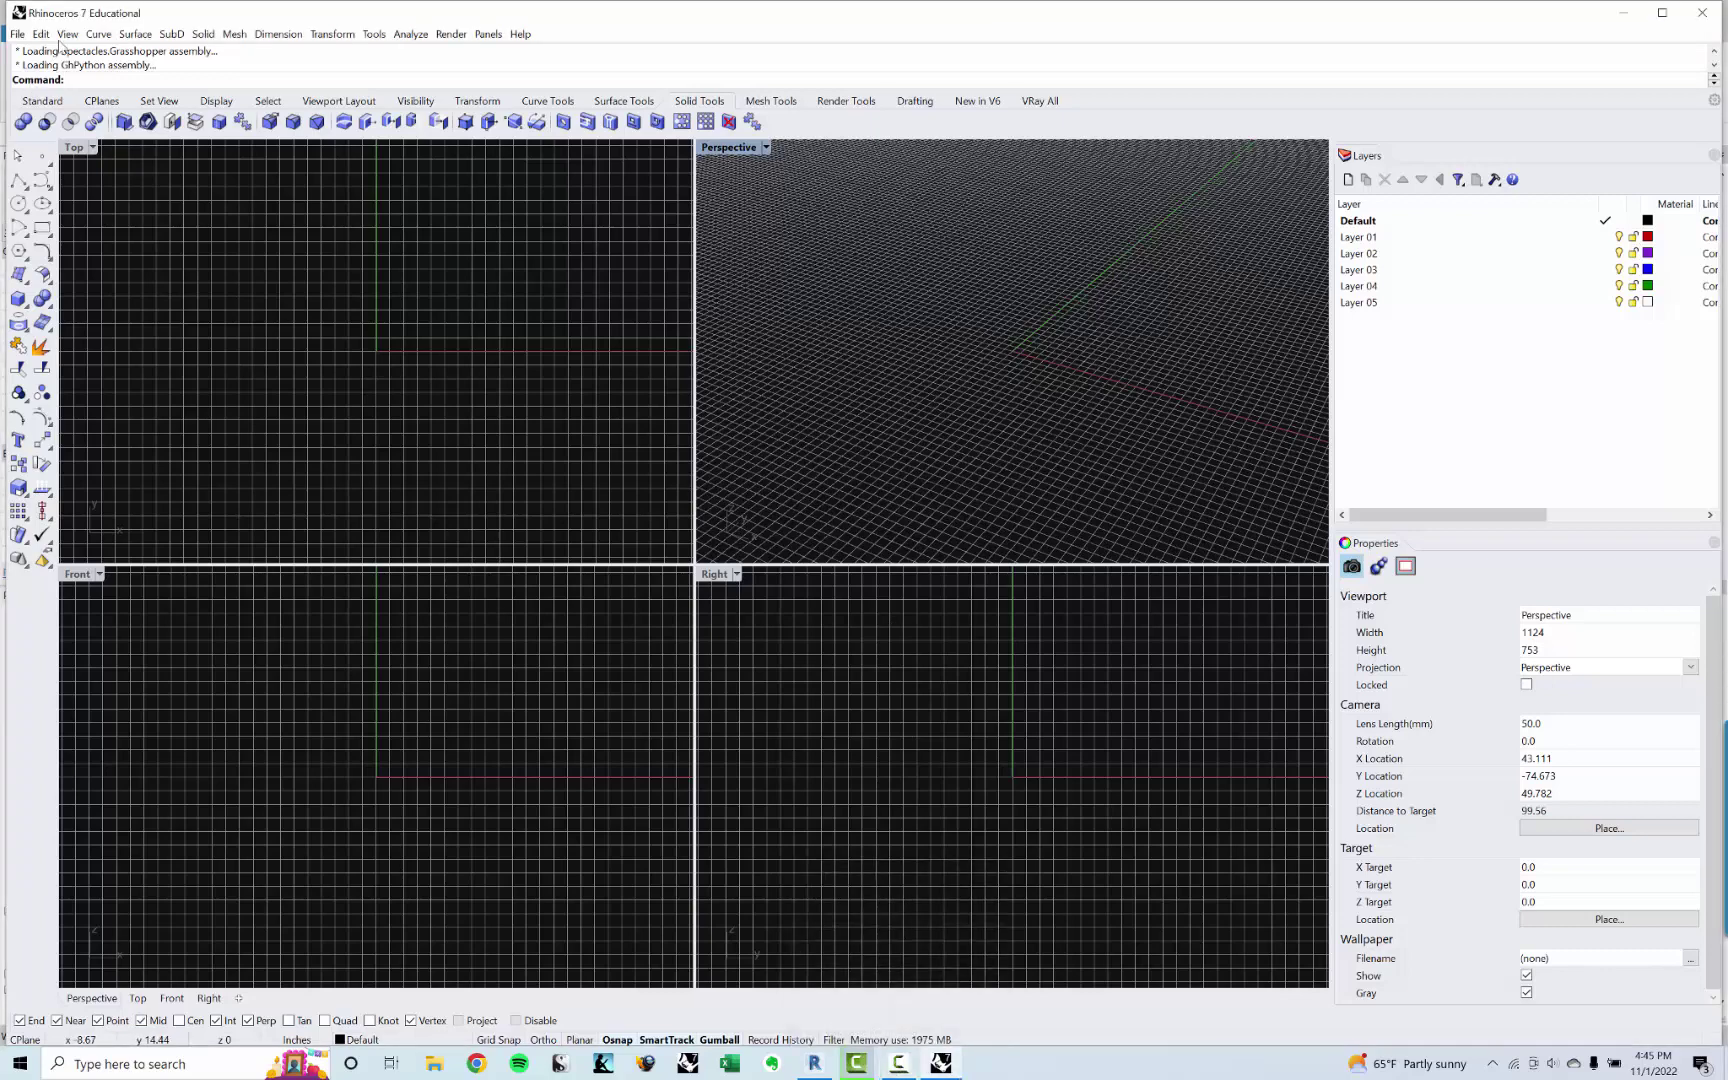
{"action": "left_click", "coordinate": [17, 34]}
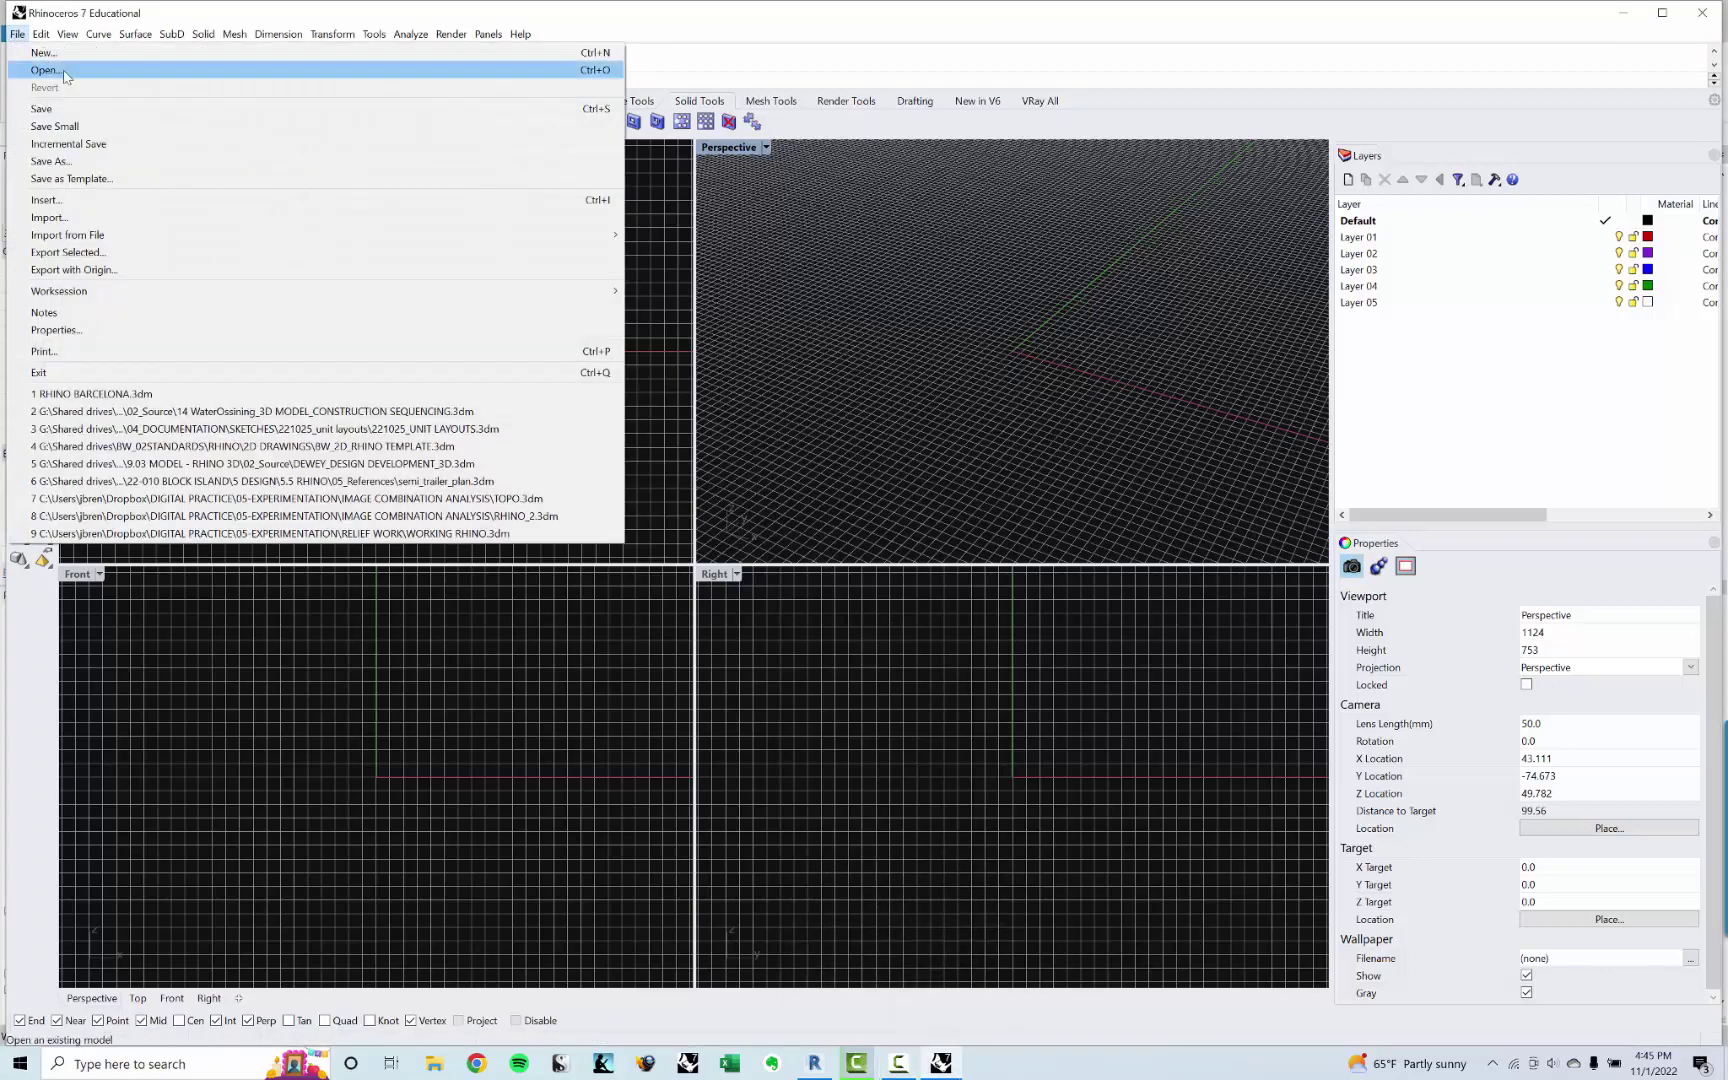
{"action": "left_click", "coordinate": [50, 69]}
{"action": "left_click", "coordinate": [878, 592]}
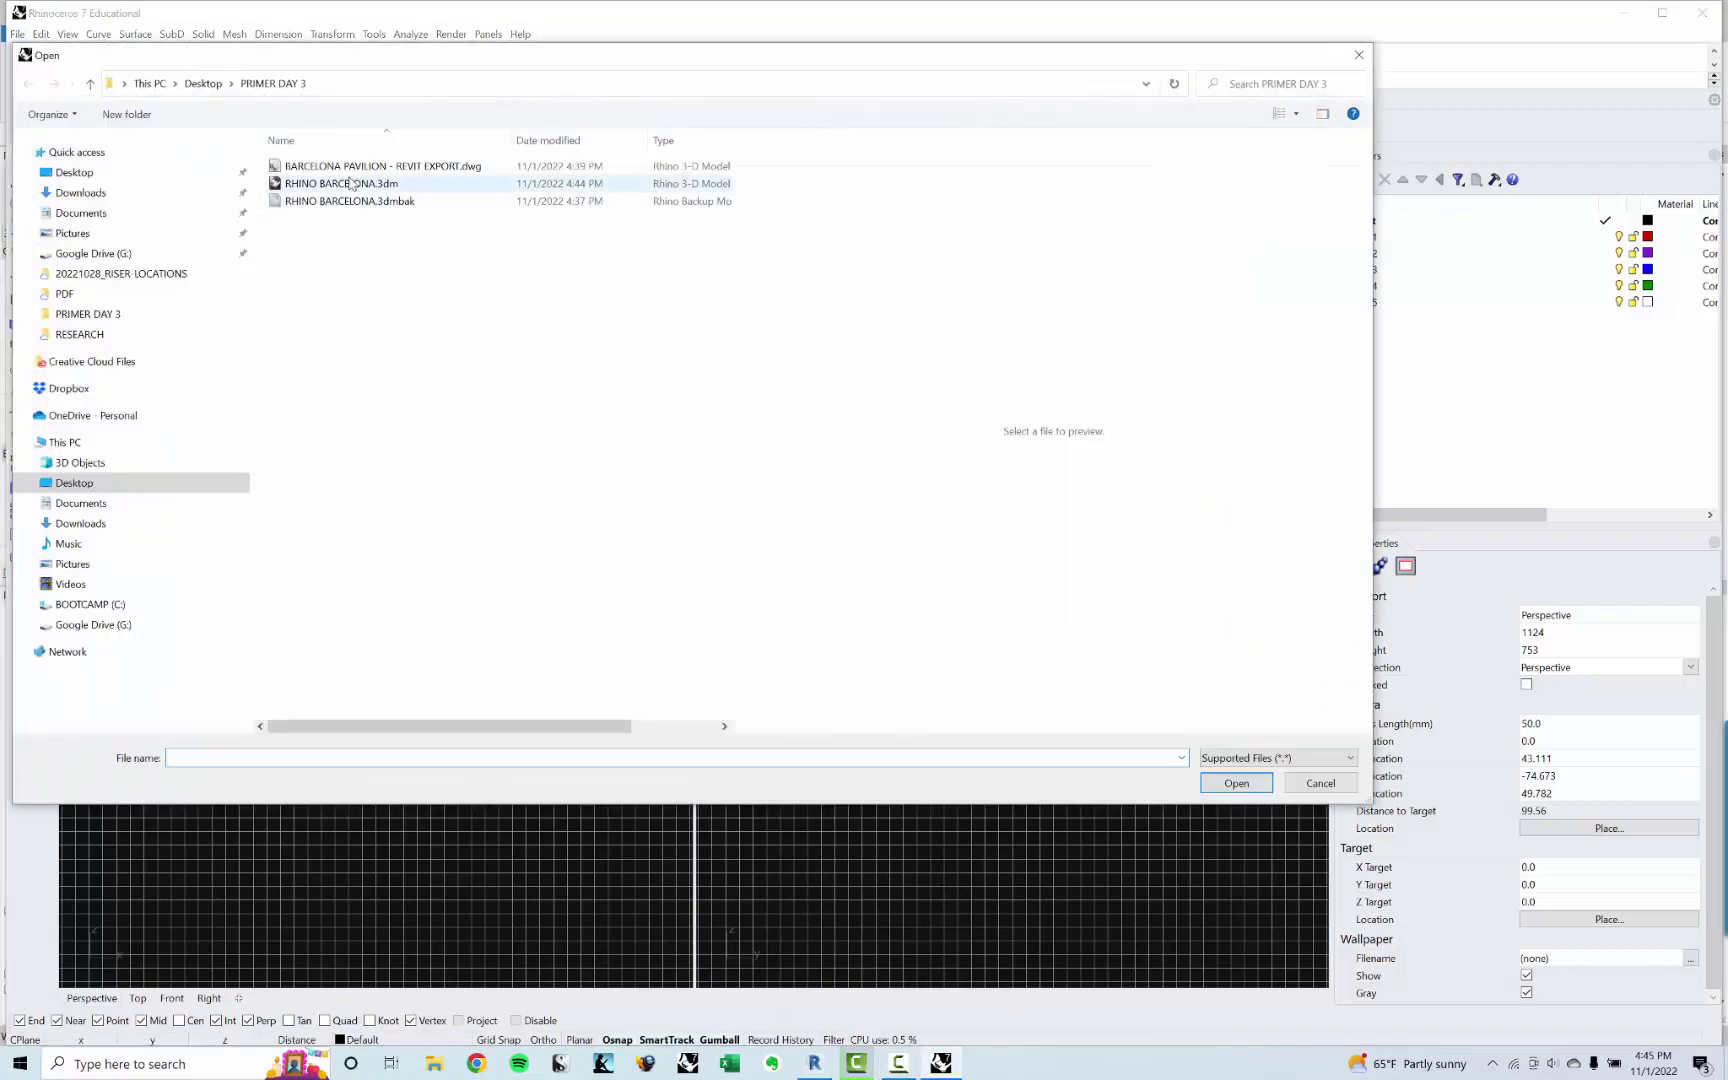
{"action": "double_click", "coordinate": [348, 180]}
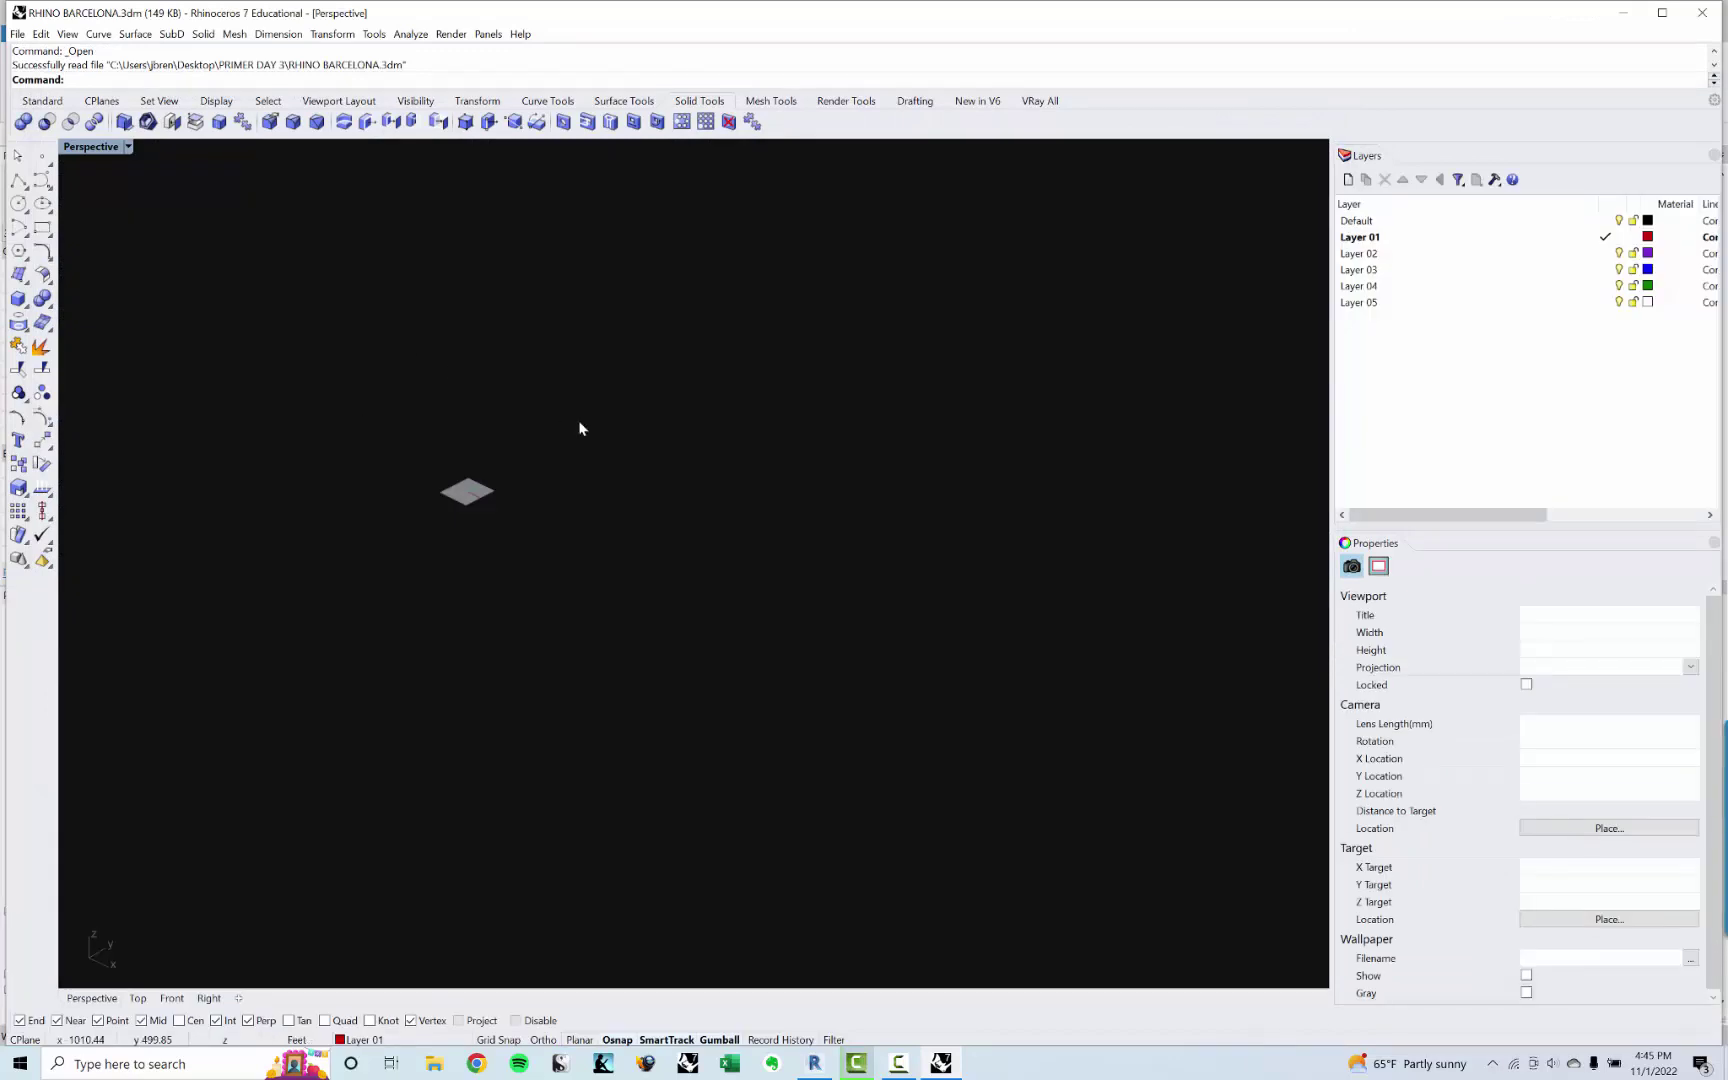
Step: Launch Grasshopper from the Rhino session with the Grasshopper command
{"action": "scroll", "coordinate": [431, 522], "scroll_direction": "up", "scroll_amount": 10}
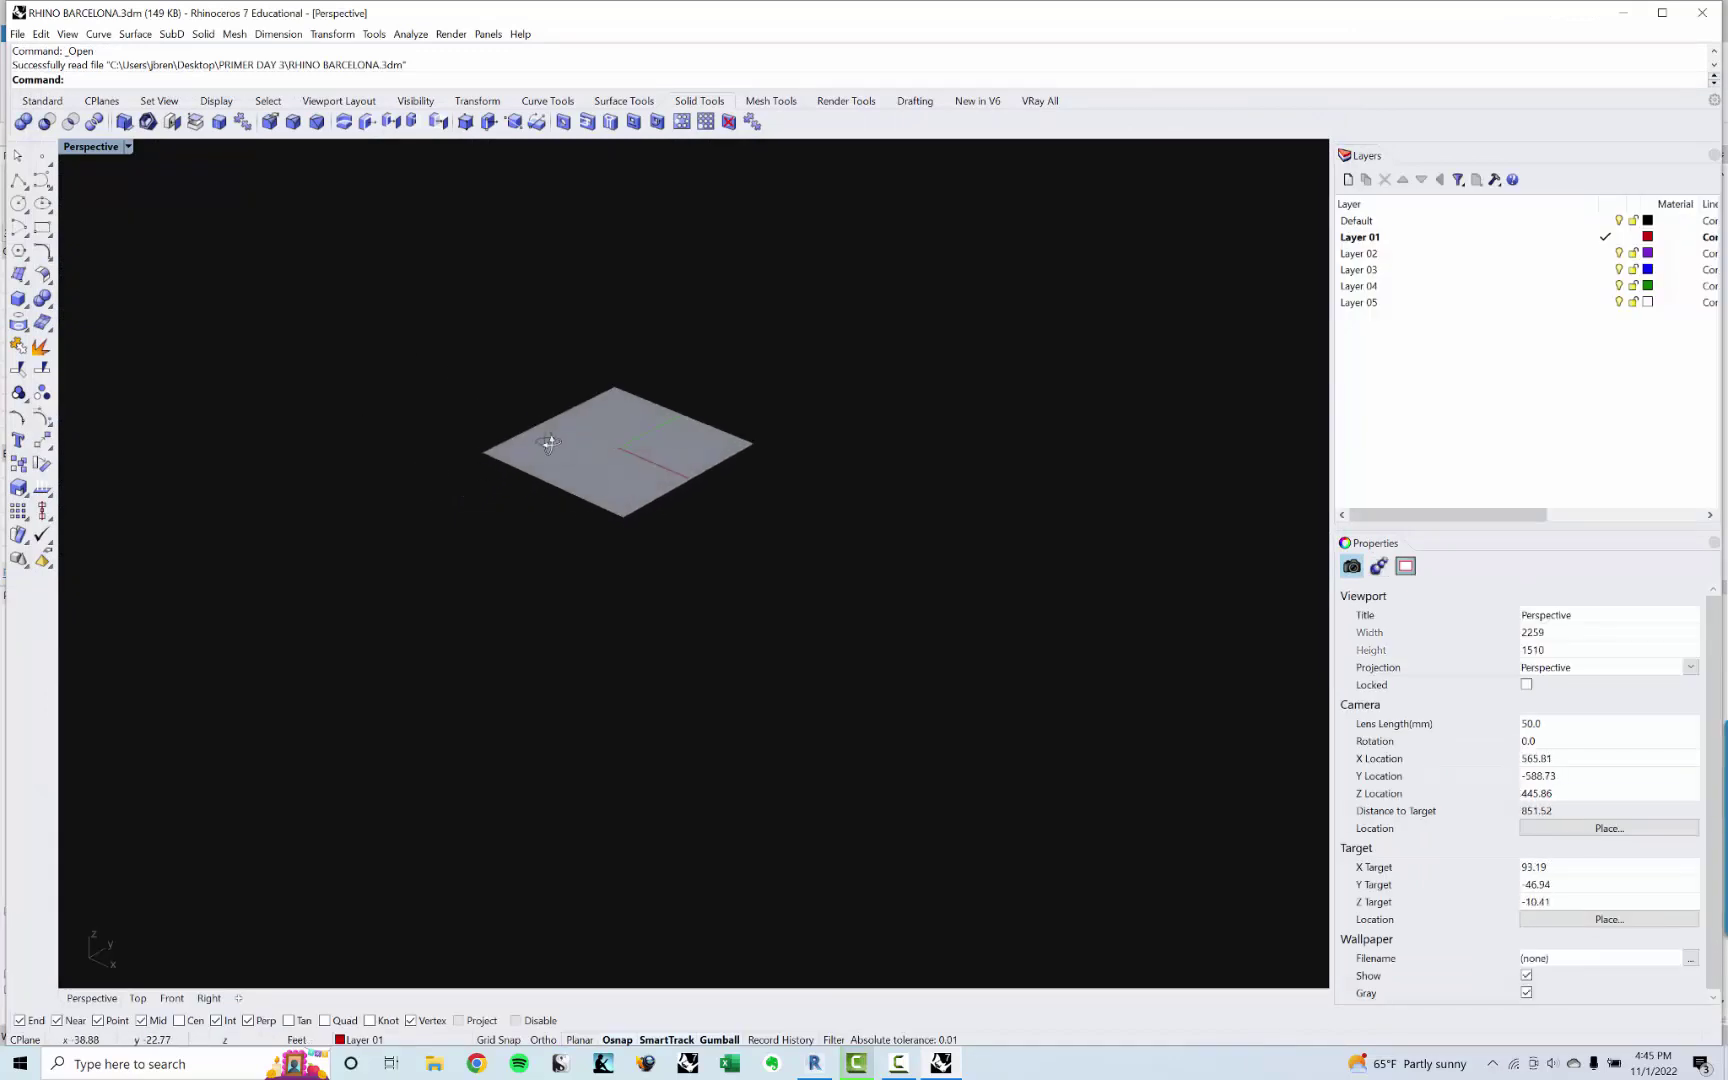
{"action": "right_click_drag", "start_coordinate": [546, 445], "coordinate": [724, 393]}
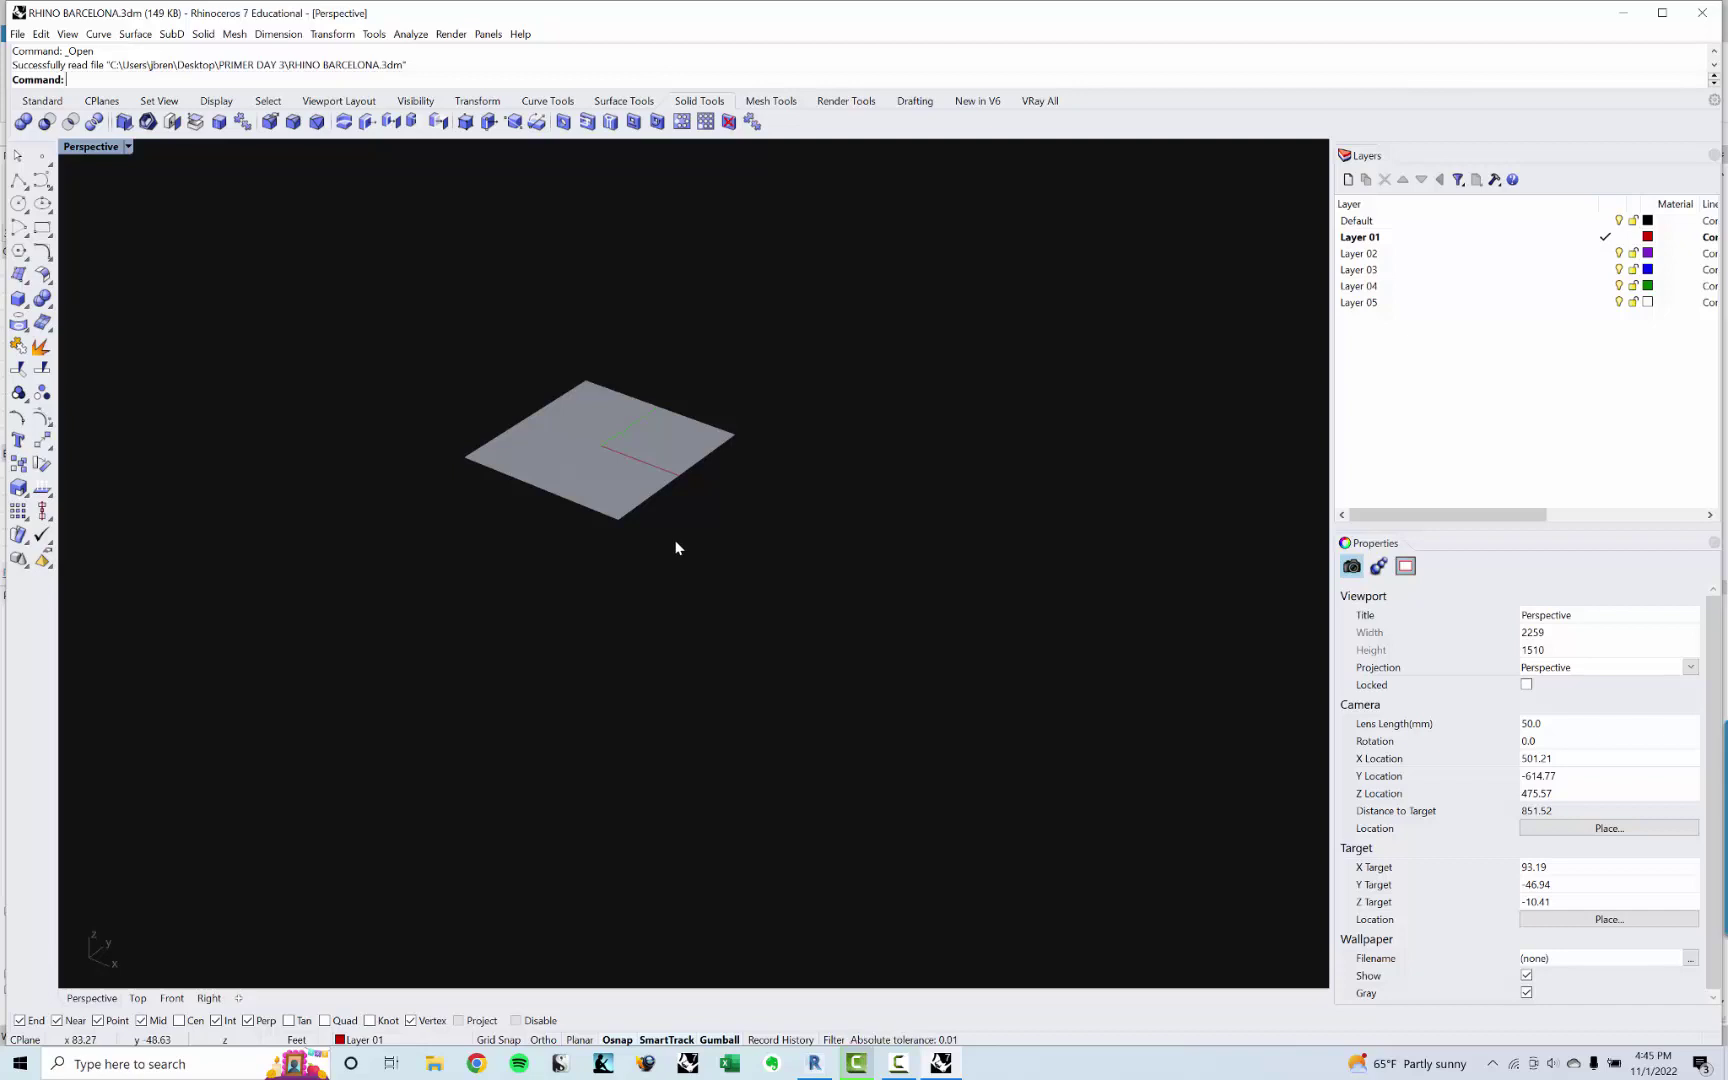
{"action": "type", "text": "rasshopper"}
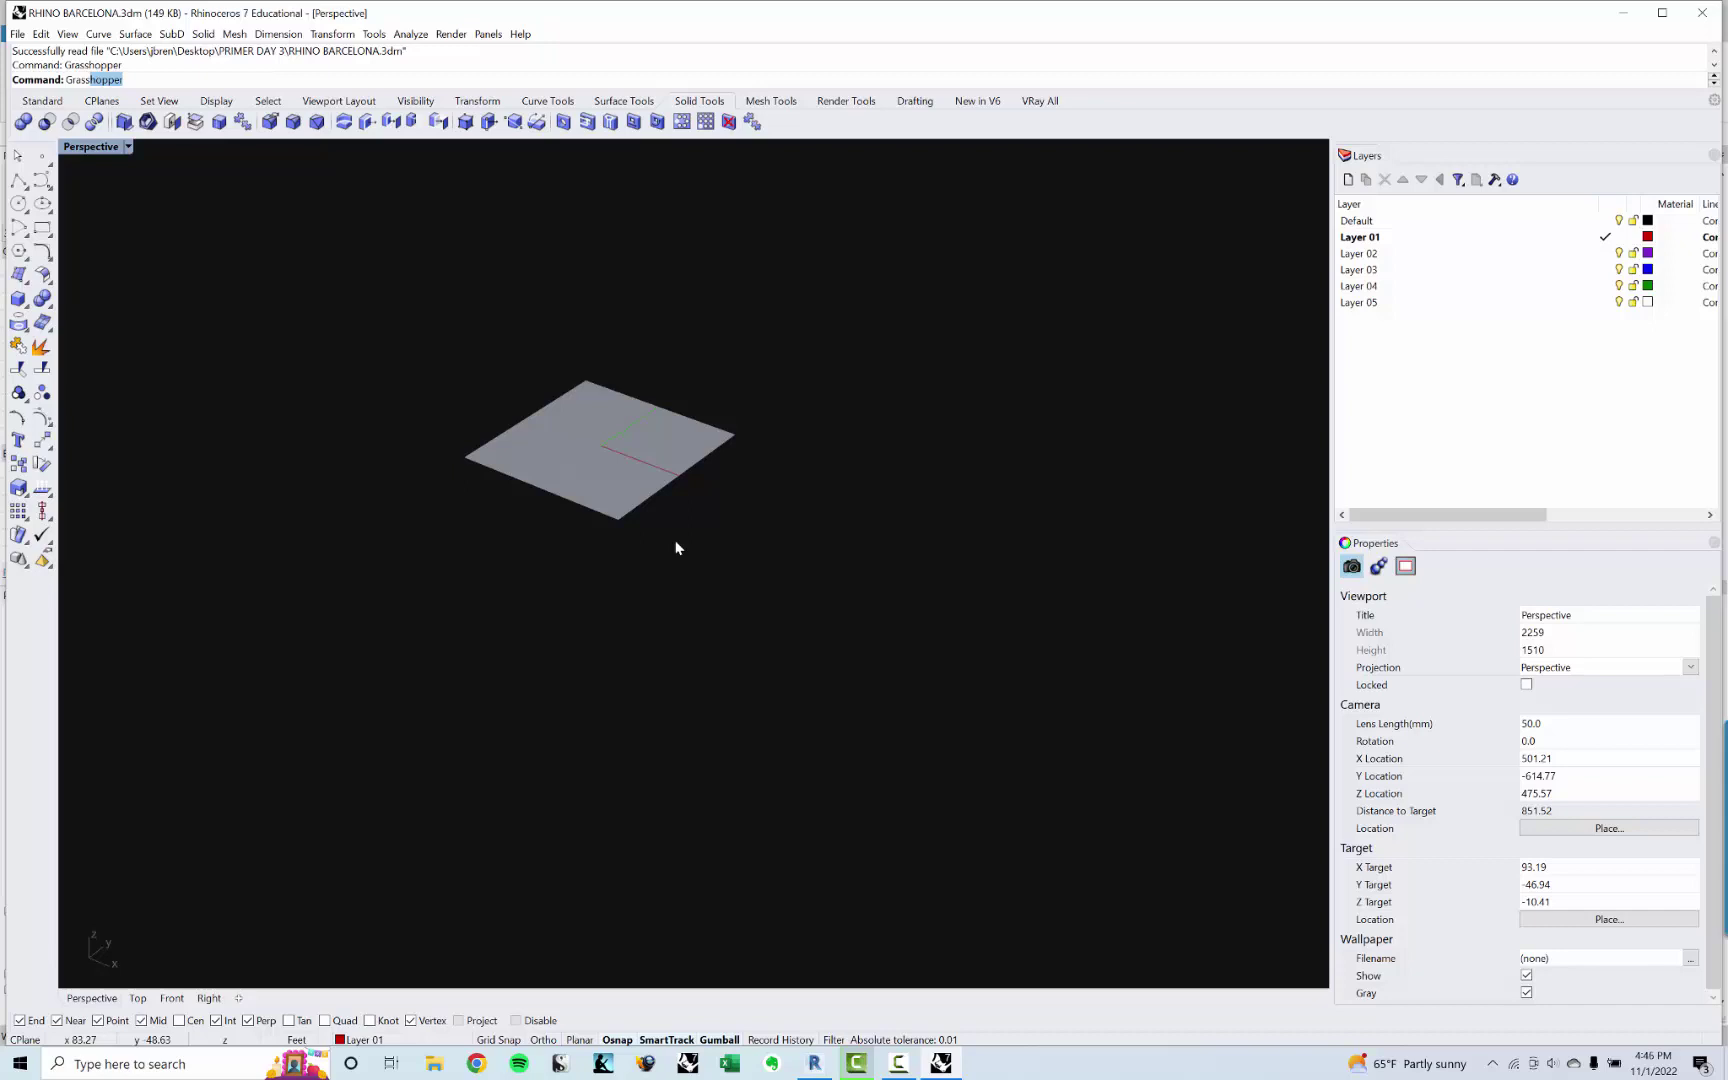
{"action": "key", "text": "Return"}
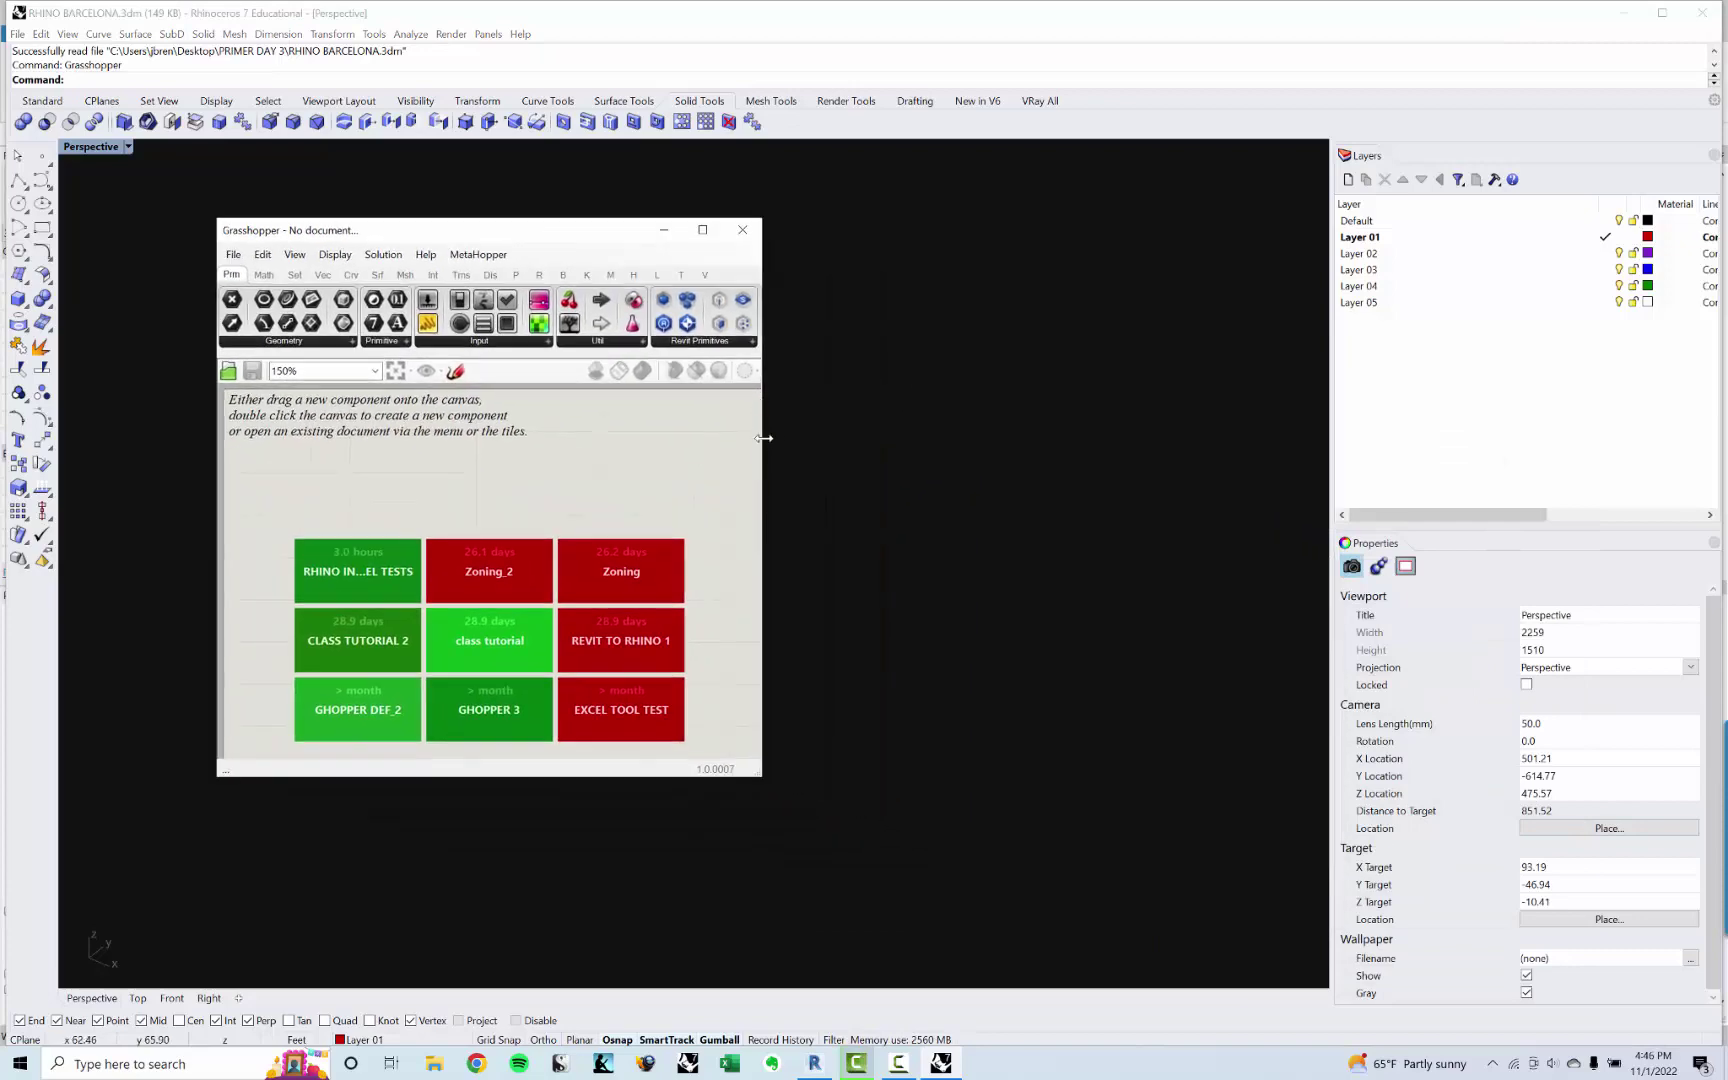
Step: Enlarge the Grasshopper window in both directions and place it over the Perspective viewport
{"action": "left_click_drag", "start_coordinate": [763, 438], "coordinate": [1389, 438]}
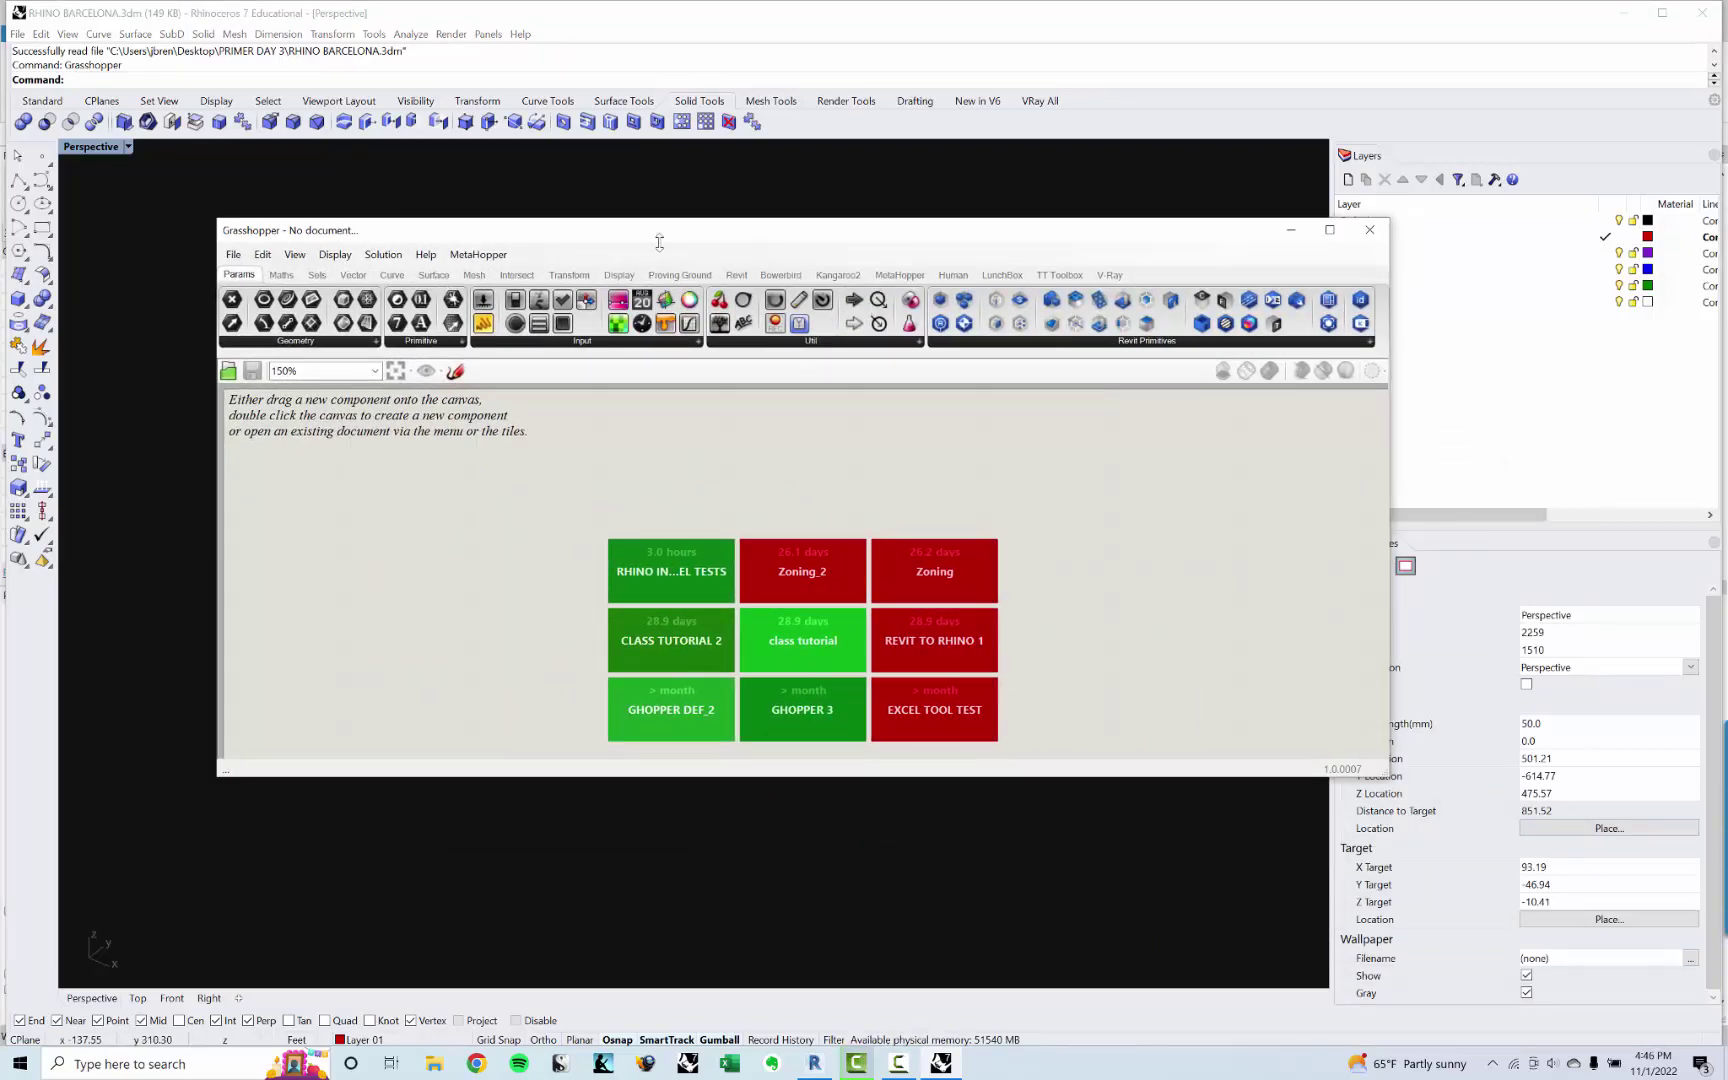
{"action": "left_click_drag", "start_coordinate": [880, 243], "coordinate": [808, 213]}
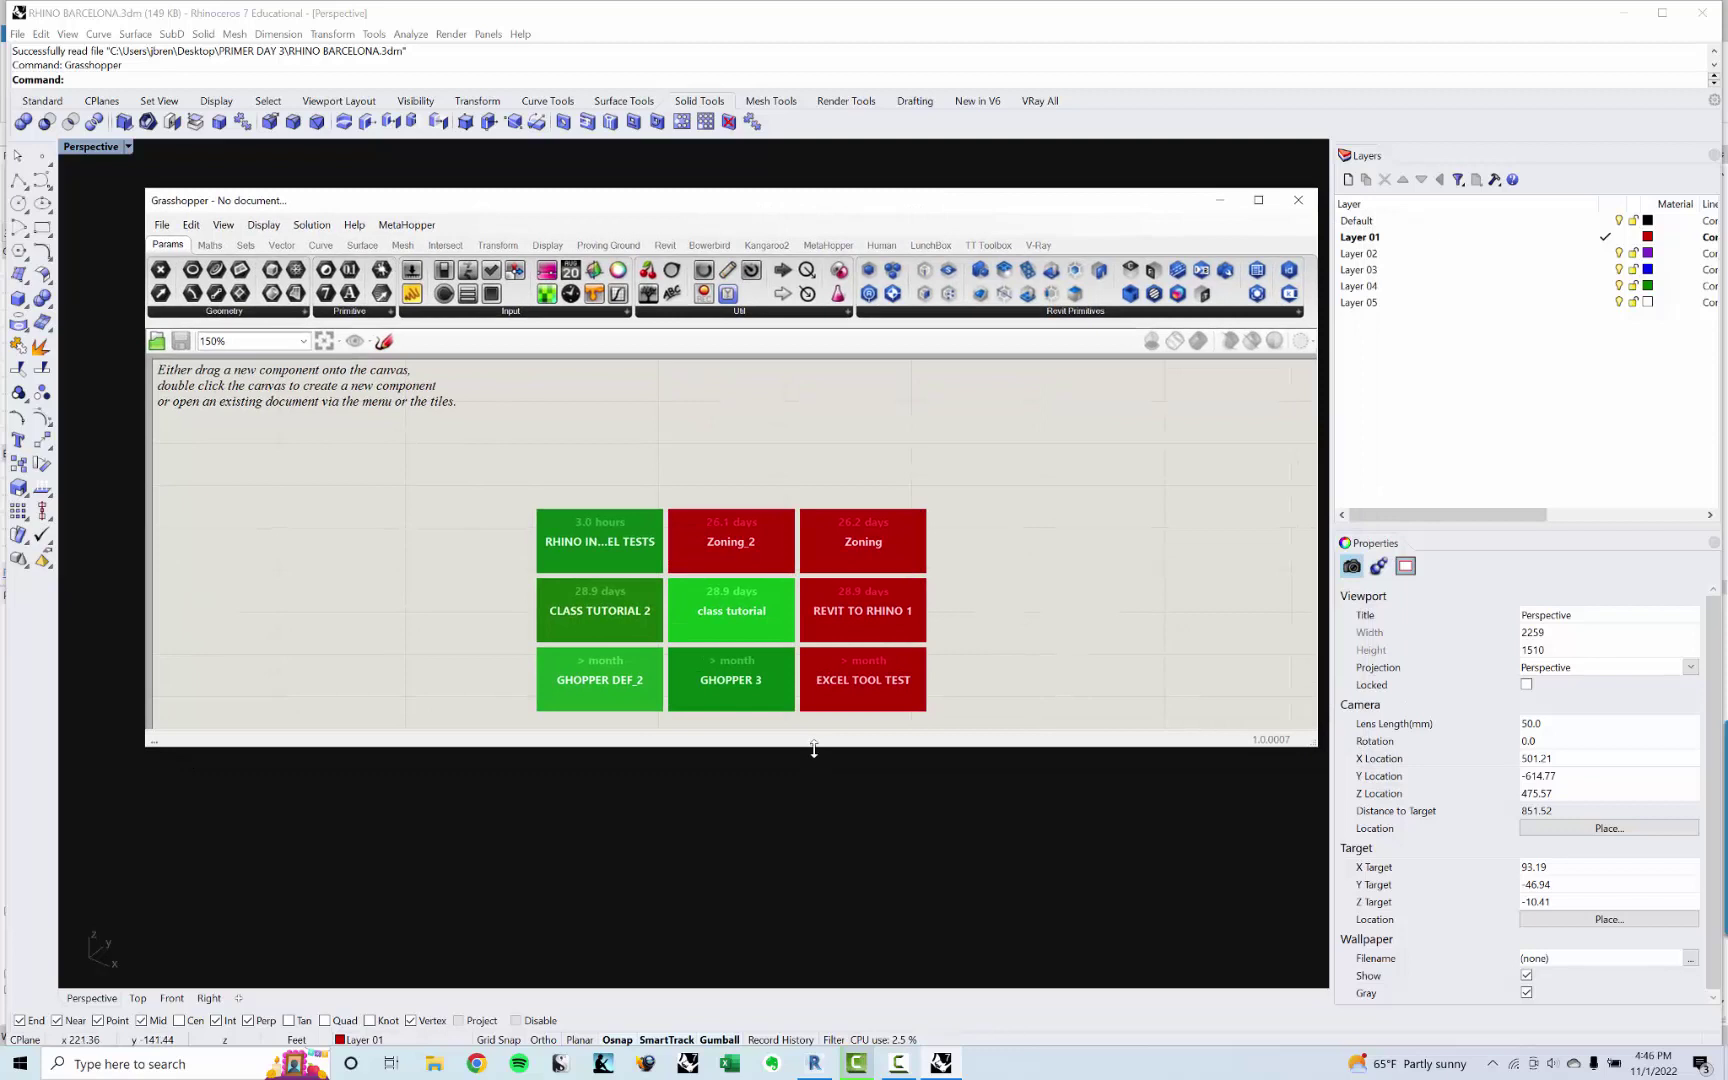
{"action": "left_click_drag", "start_coordinate": [814, 749], "coordinate": [814, 880]}
{"action": "right_click_drag", "start_coordinate": [370, 444], "coordinate": [487, 539]}
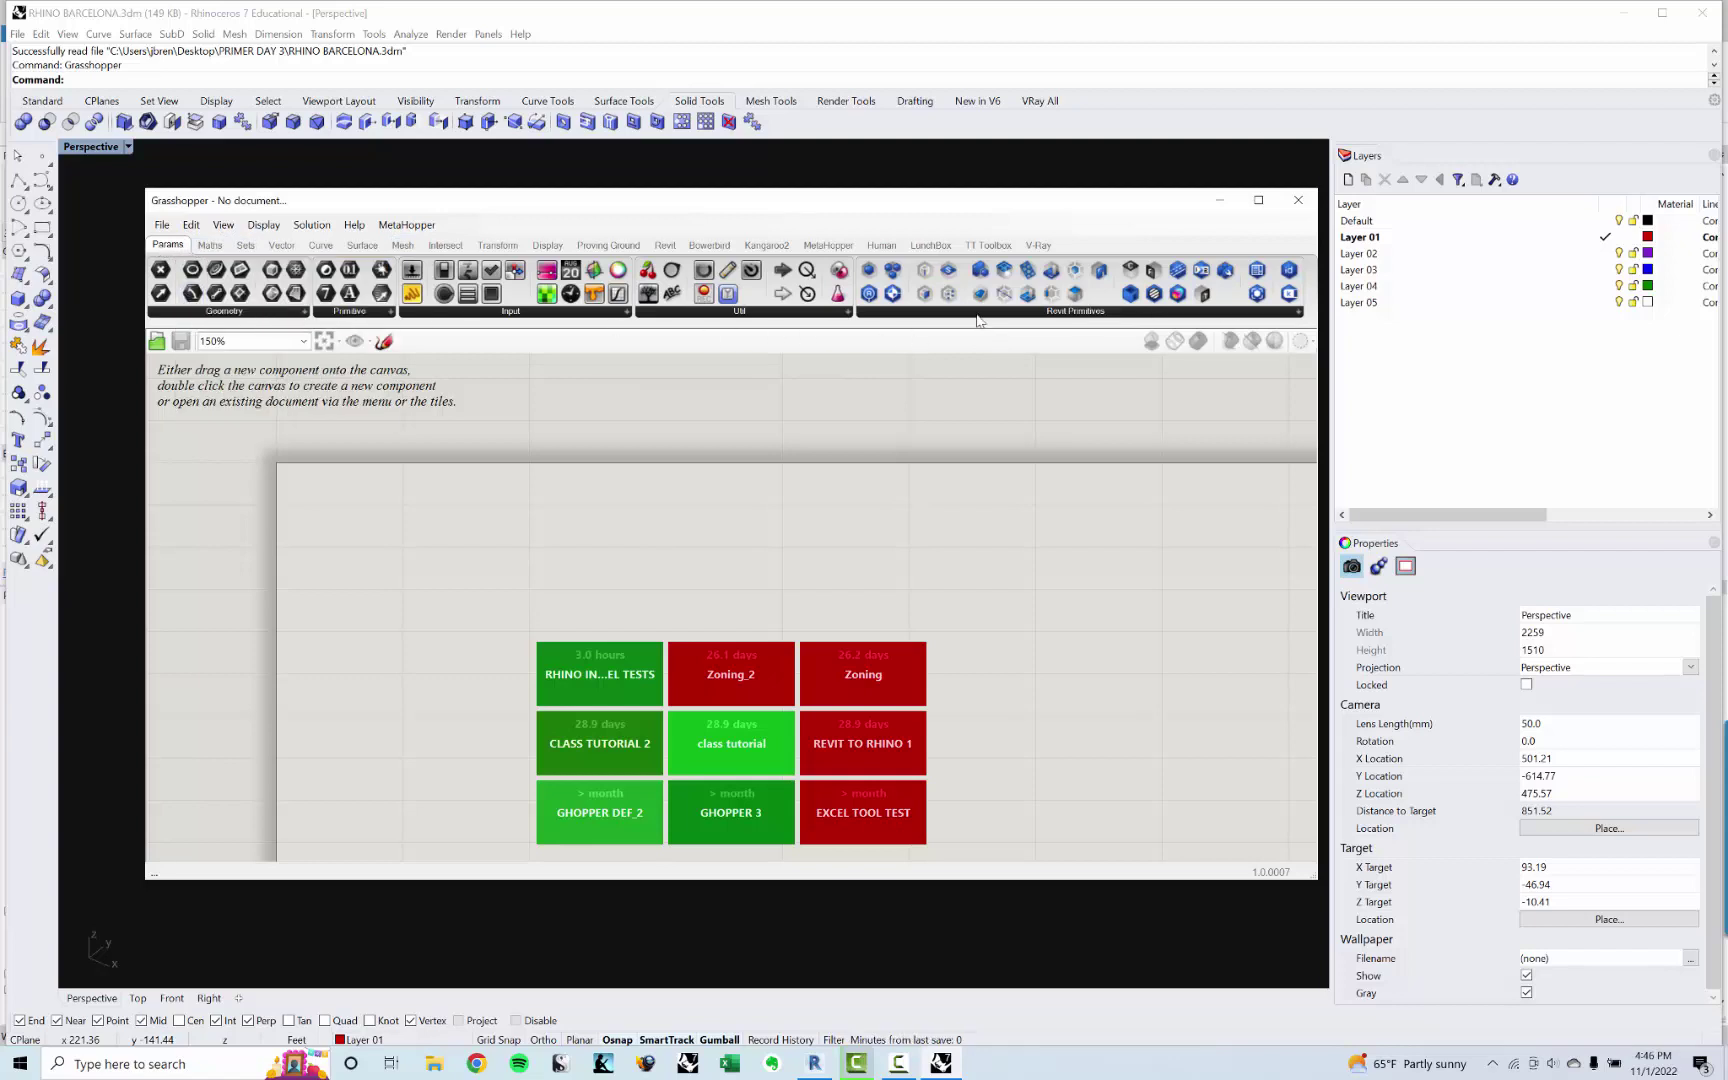
Step: Look over Grasshopper's Maths, Surface and Vector component sets and bring up the Revit components
{"action": "left_click", "coordinate": [211, 245]}
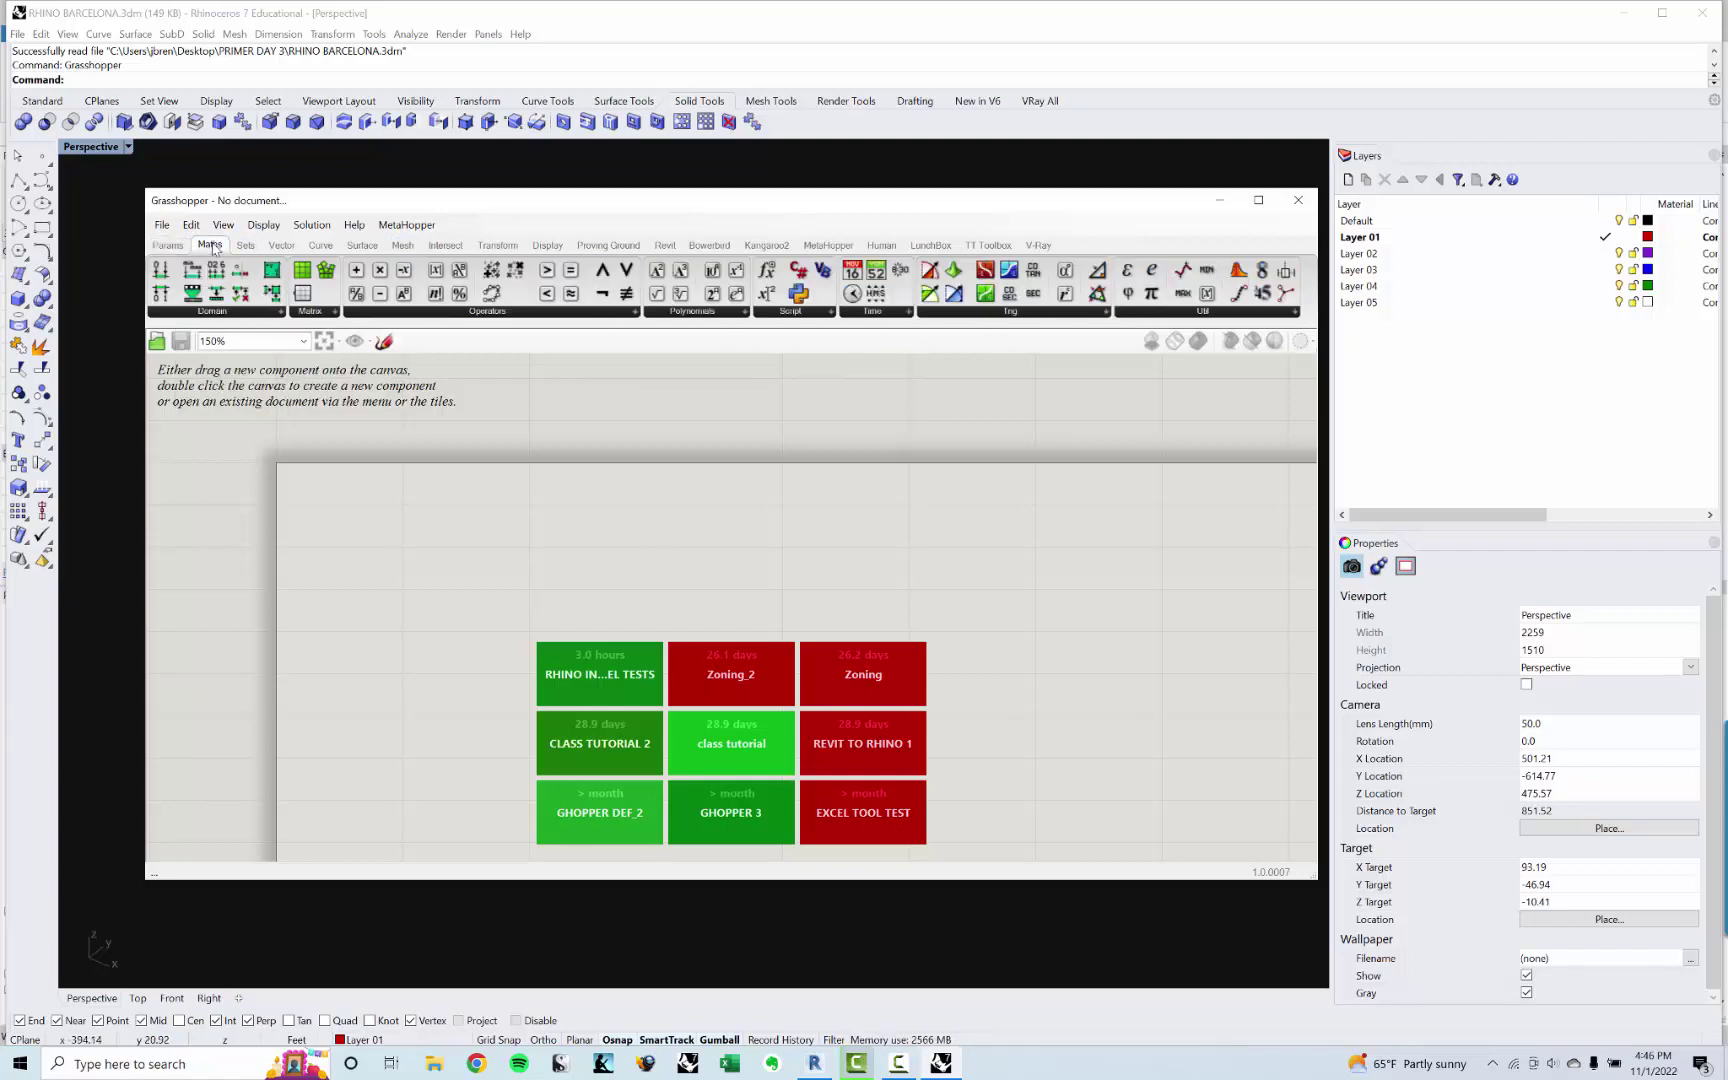
{"action": "left_click", "coordinate": [374, 248]}
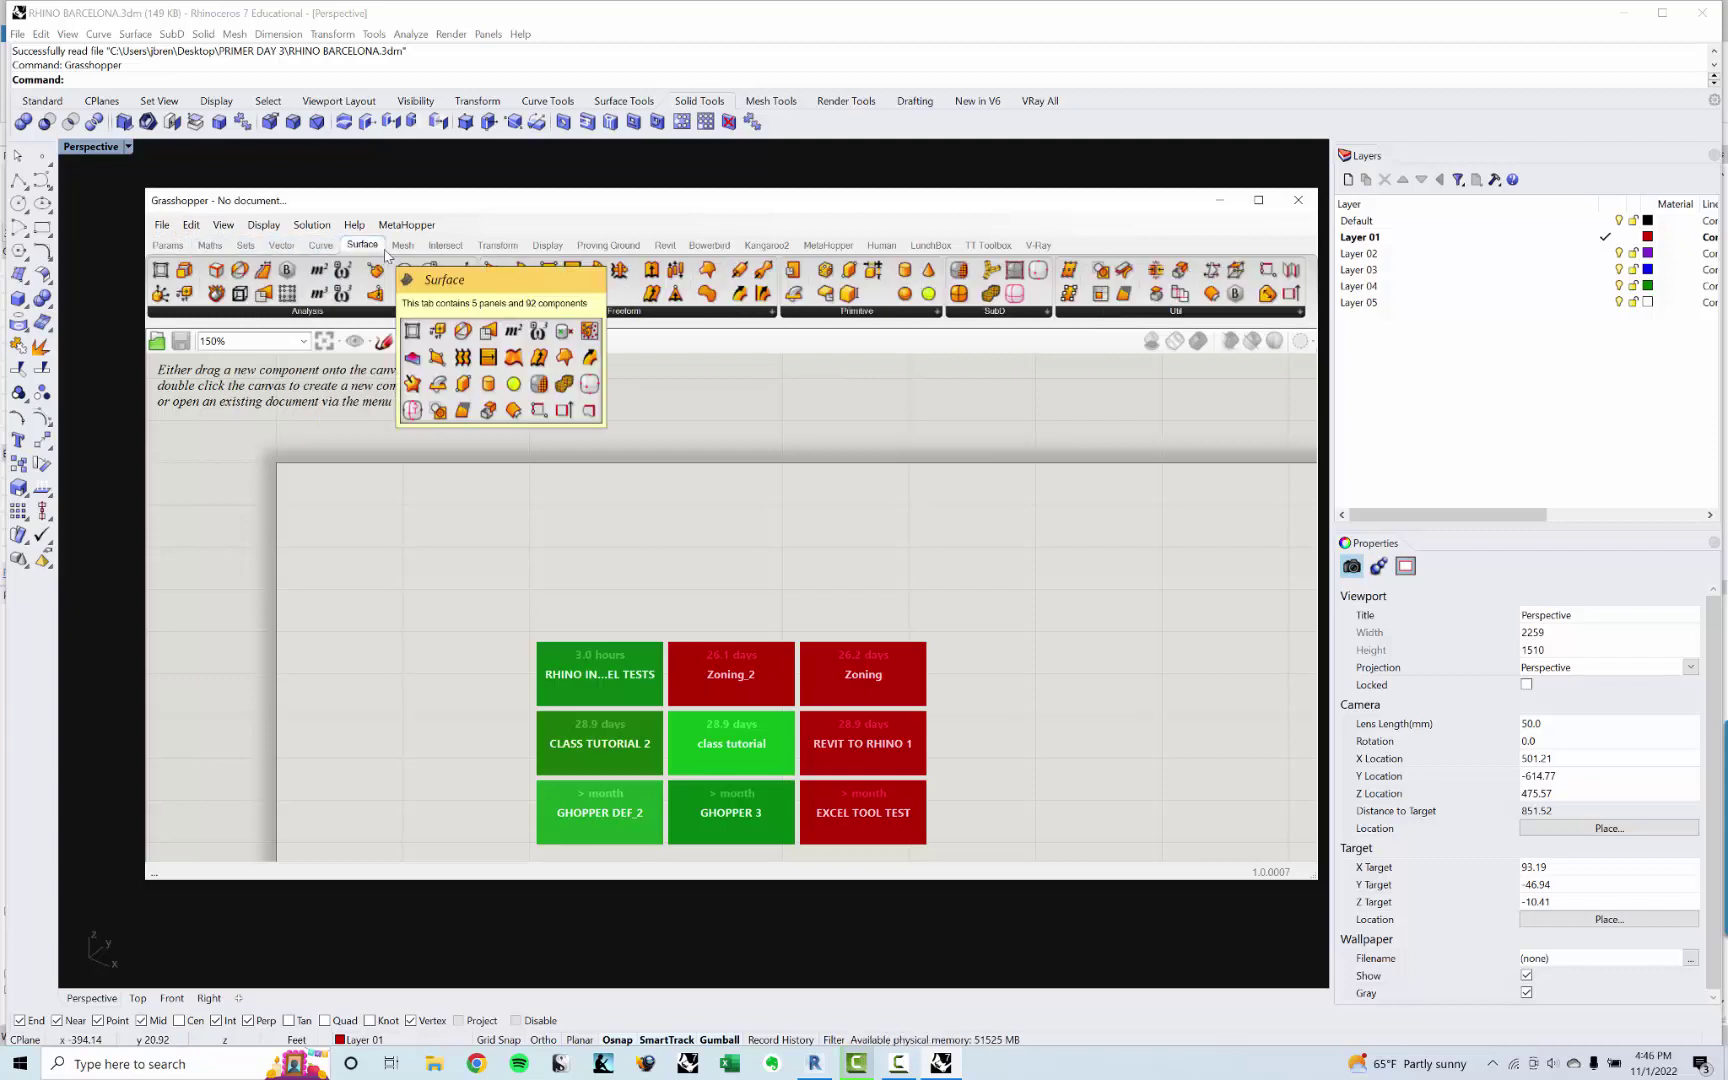
{"action": "left_click", "coordinate": [281, 245]}
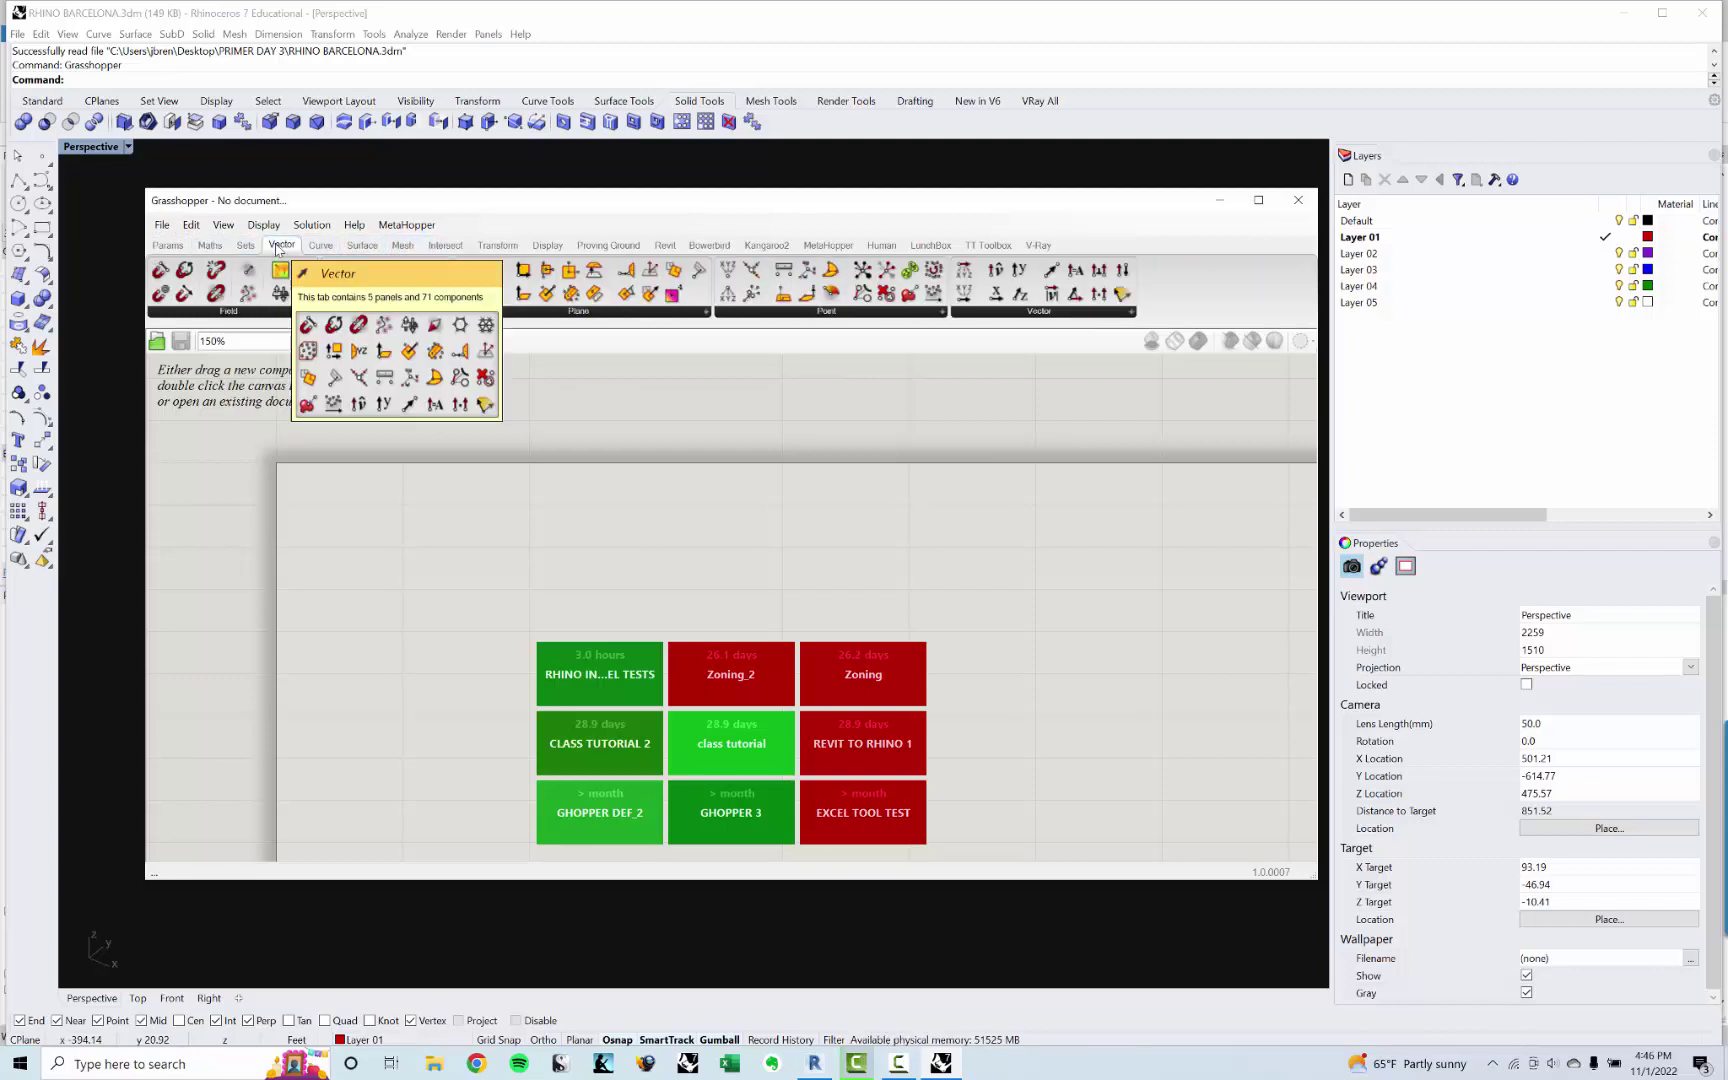
{"action": "left_click", "coordinate": [665, 245]}
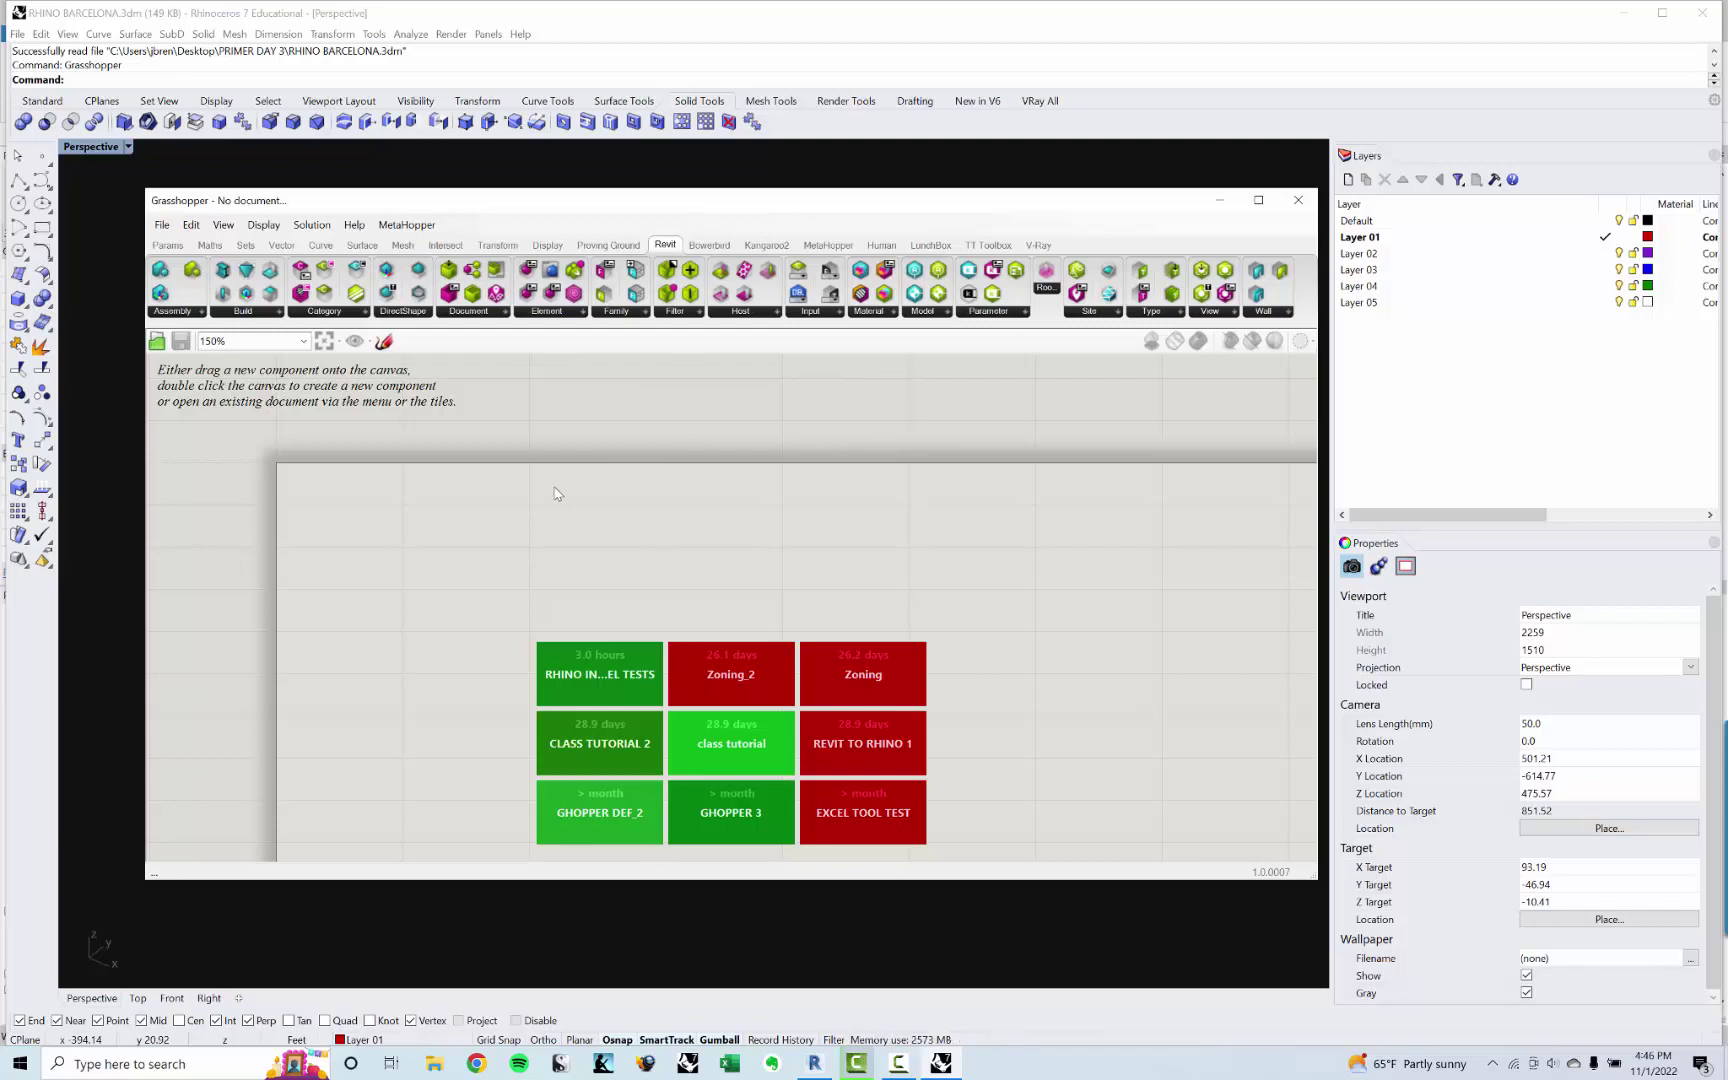
Step: Add a Built-In Categories picker to the canvas, enlarge it in height and width, and place it near the canvas corner
{"action": "double_click", "coordinate": [447, 515]}
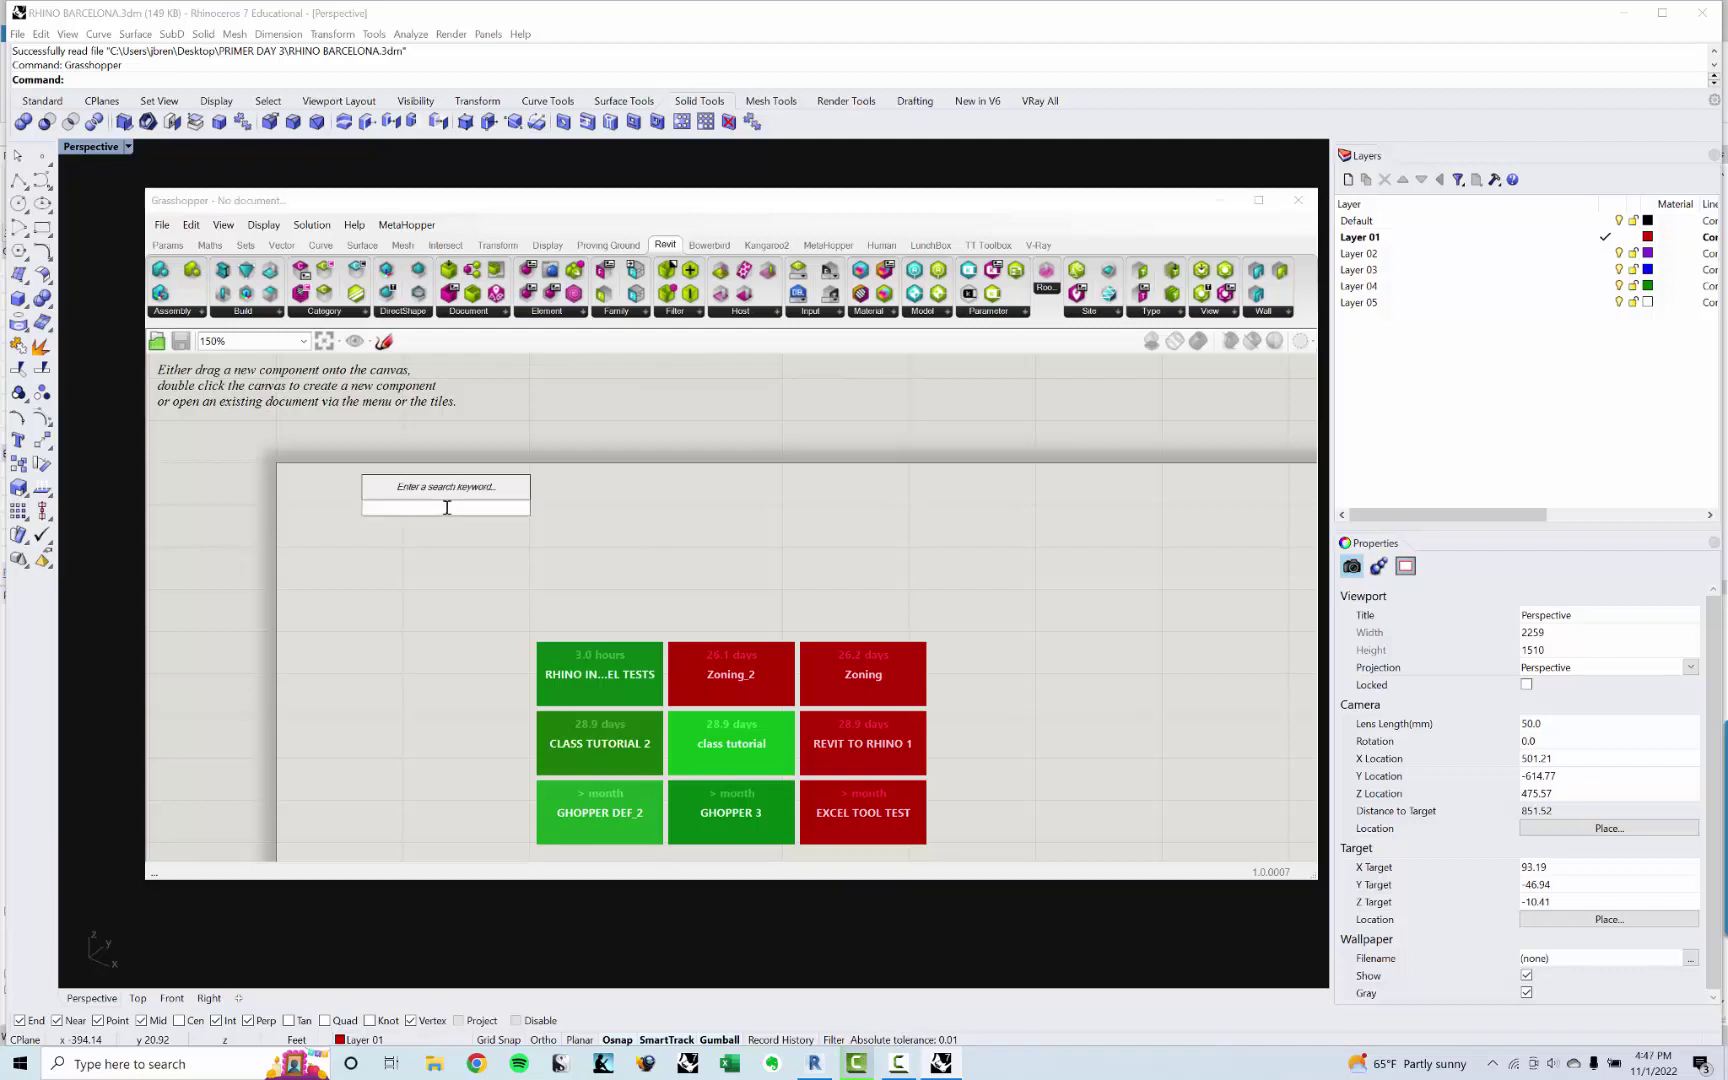
{"action": "type", "text": "buil"}
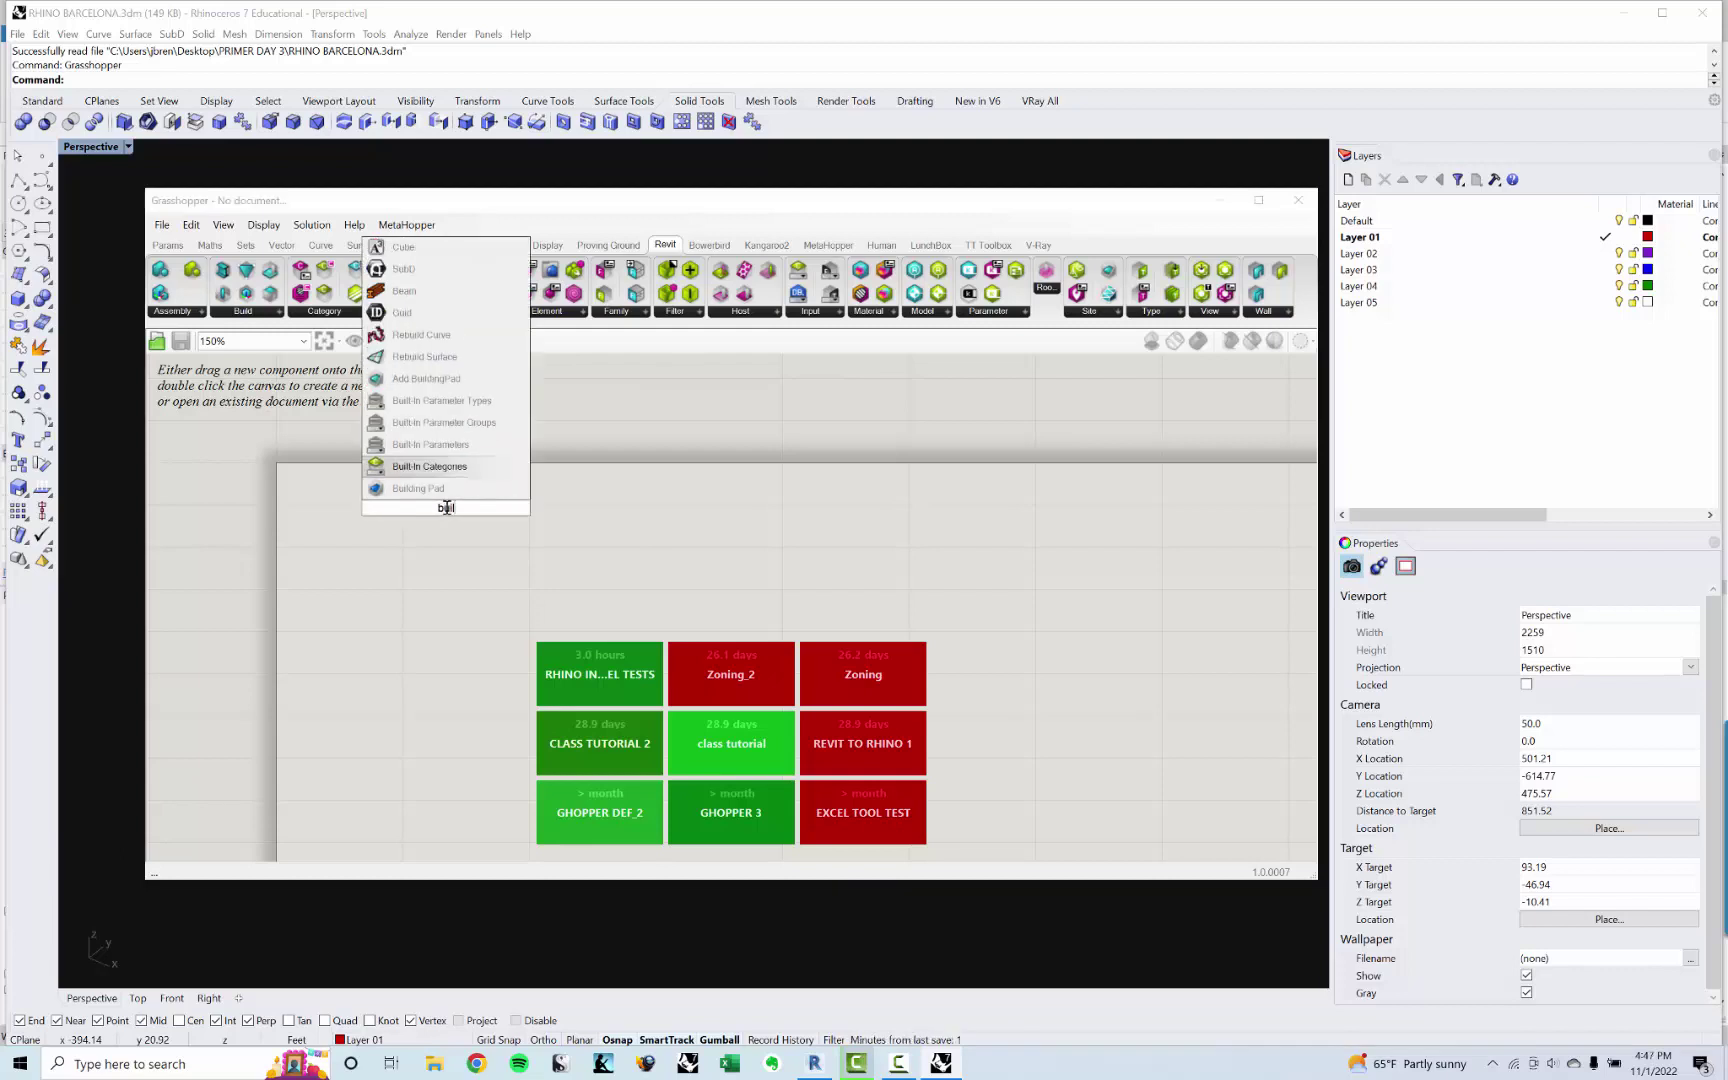
{"action": "key", "text": "Return"}
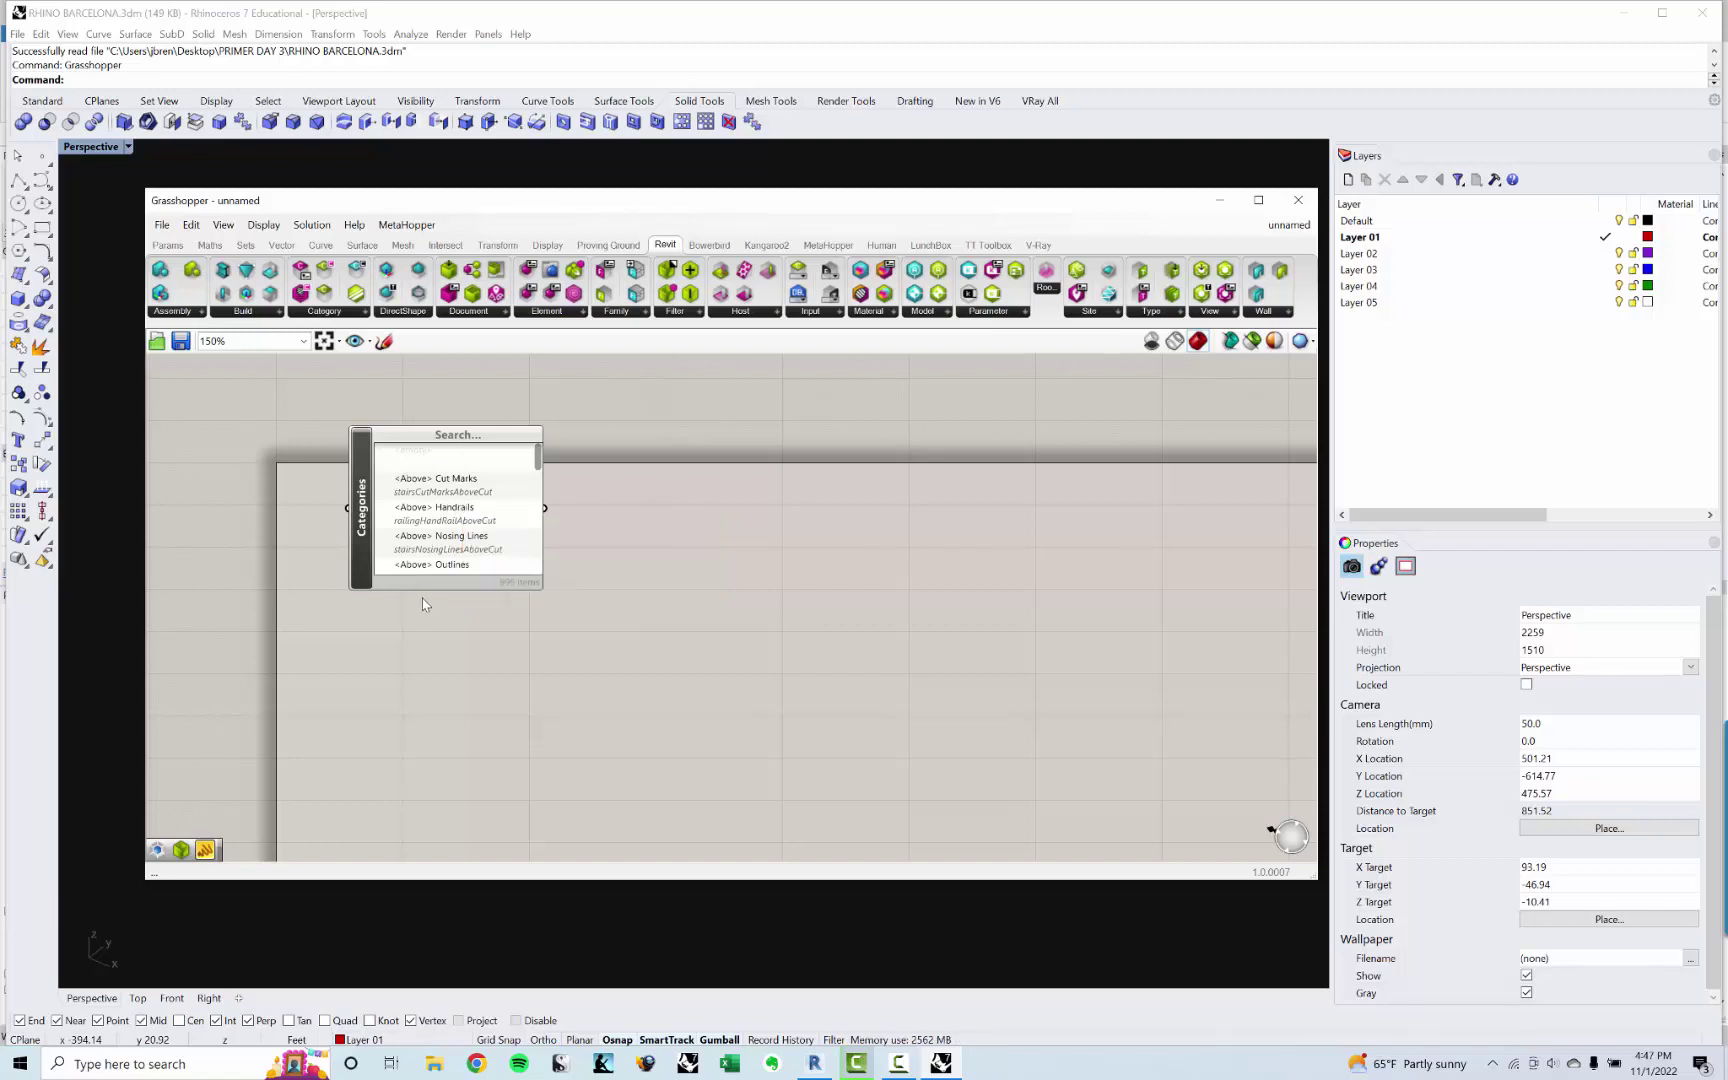
{"action": "left_click_drag", "start_coordinate": [422, 586], "coordinate": [424, 774]}
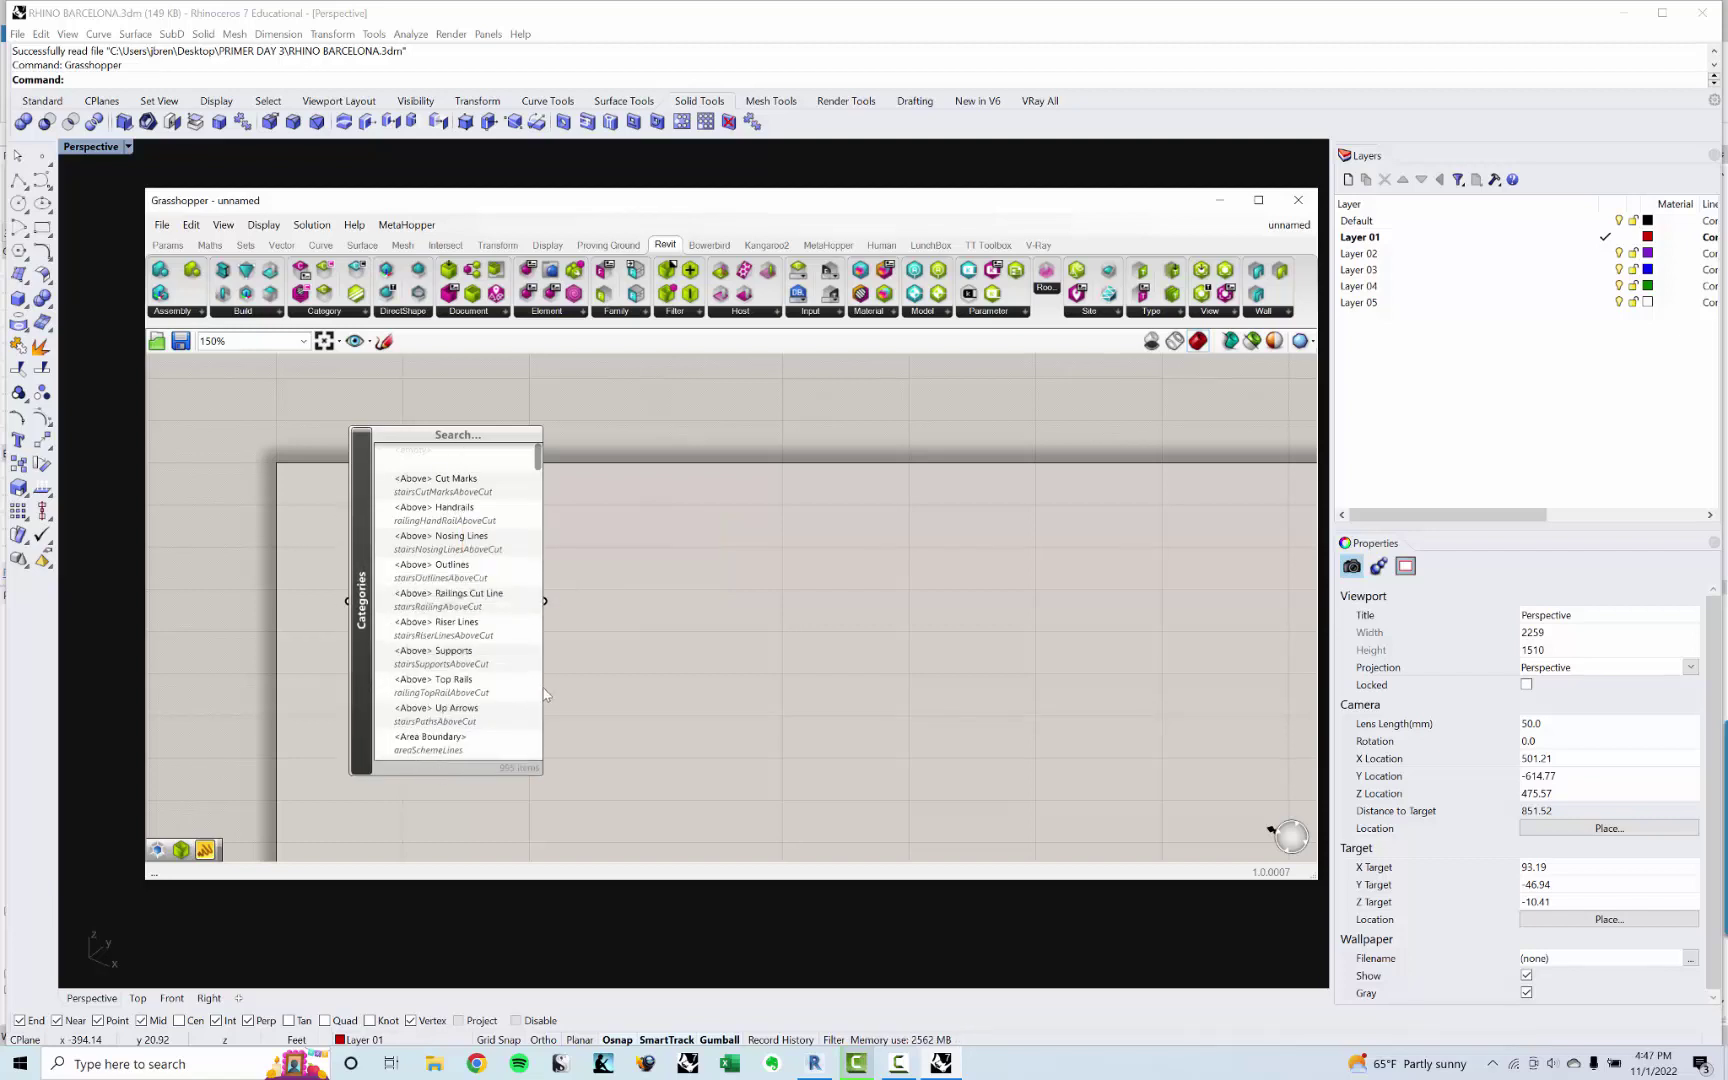
{"action": "left_click_drag", "start_coordinate": [620, 682], "coordinate": [740, 682]}
{"action": "left_click_drag", "start_coordinate": [621, 460], "coordinate": [555, 484]}
{"action": "mouse_move", "coordinate": [817, 606]}
{"action": "right_mouse_down"}
{"action": "mouse_move", "coordinate": [832, 579]}
{"action": "mouse_move", "coordinate": [795, 583]}
{"action": "right_mouse_up"}
{"action": "left_click", "coordinate": [832, 585]}
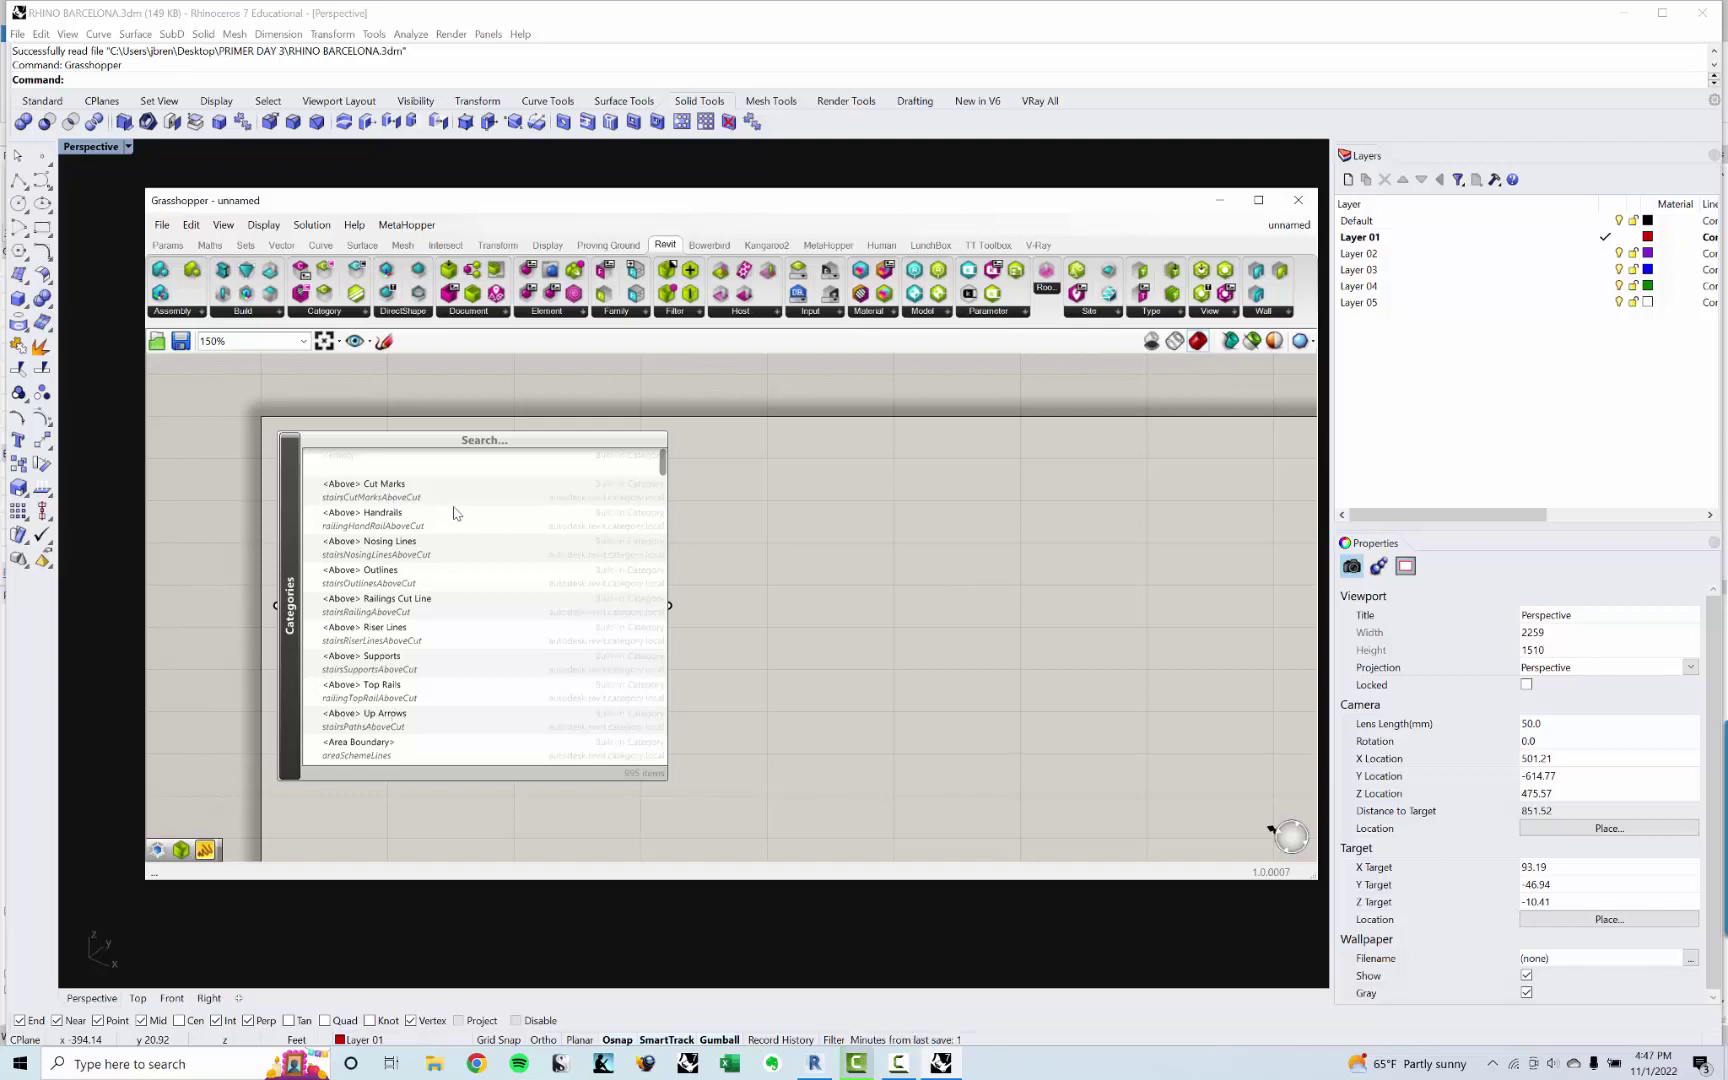
{"action": "mouse_move", "coordinate": [663, 466]}
{"action": "left_mouse_down"}
{"action": "mouse_move", "coordinate": [662, 700]}
{"action": "mouse_move", "coordinate": [662, 455]}
{"action": "left_mouse_up"}
{"action": "left_click", "coordinate": [480, 487]}
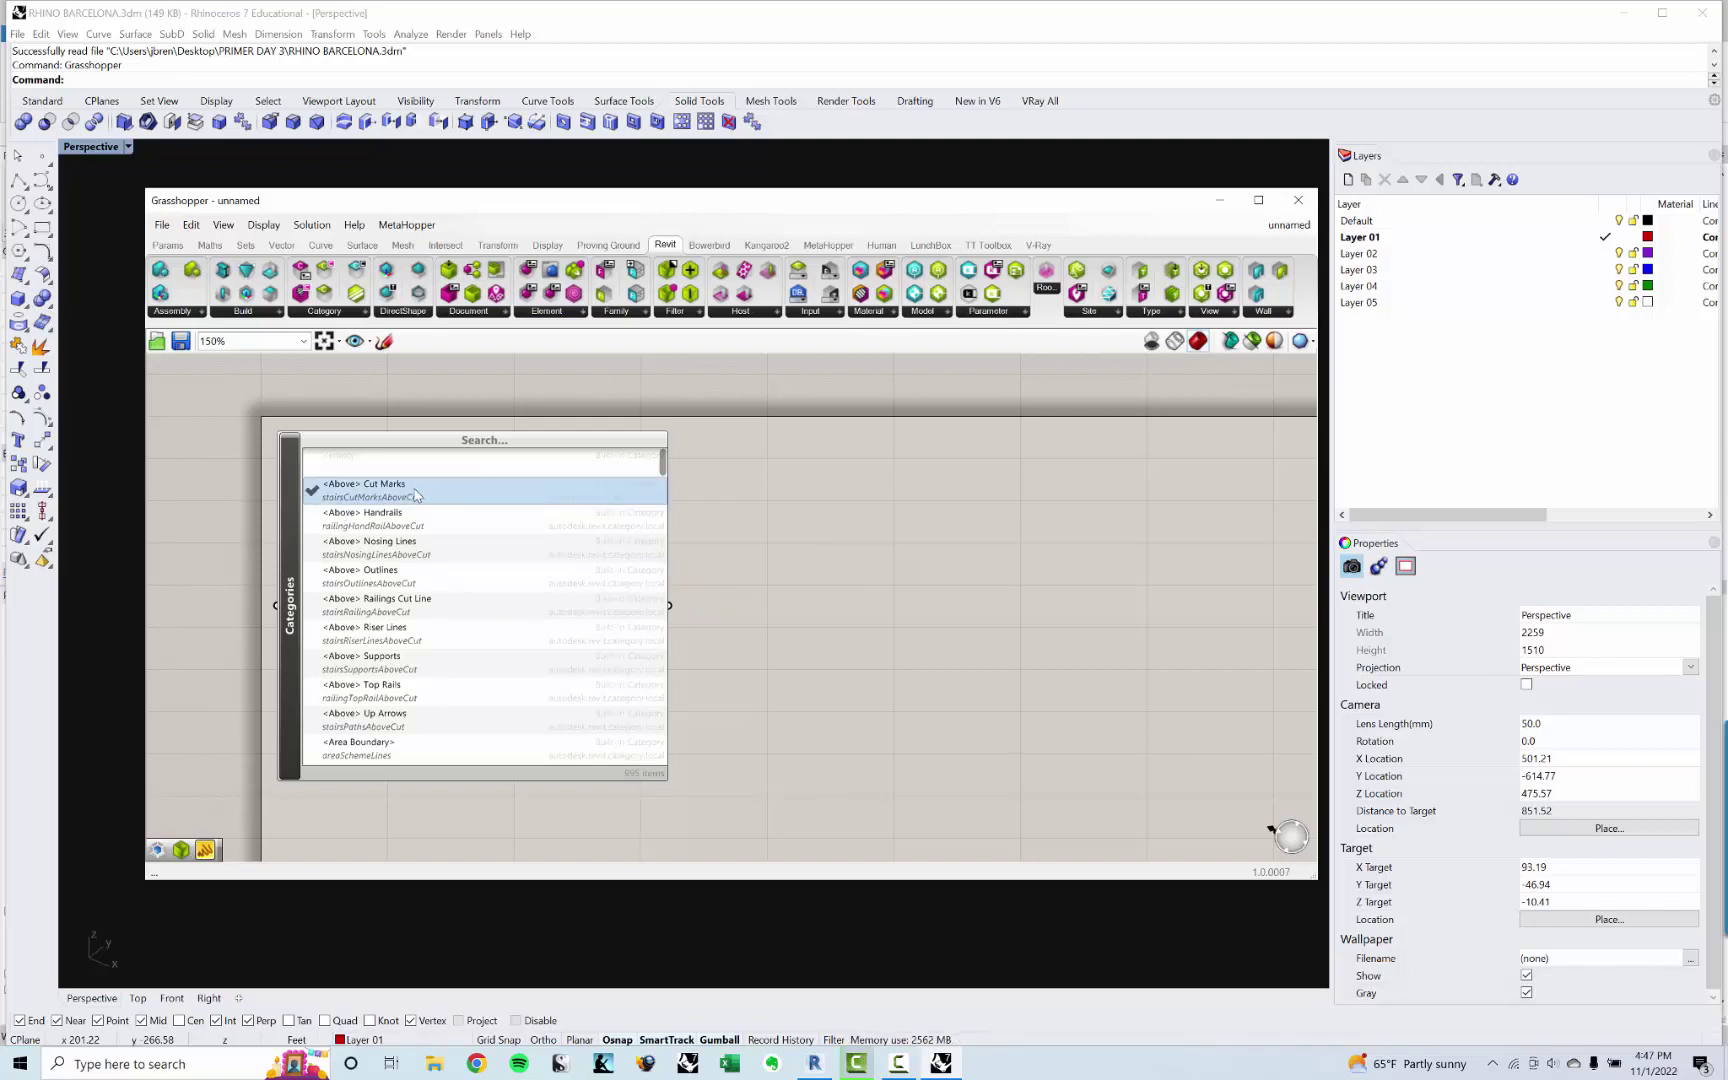
{"action": "double_click", "coordinate": [871, 605]}
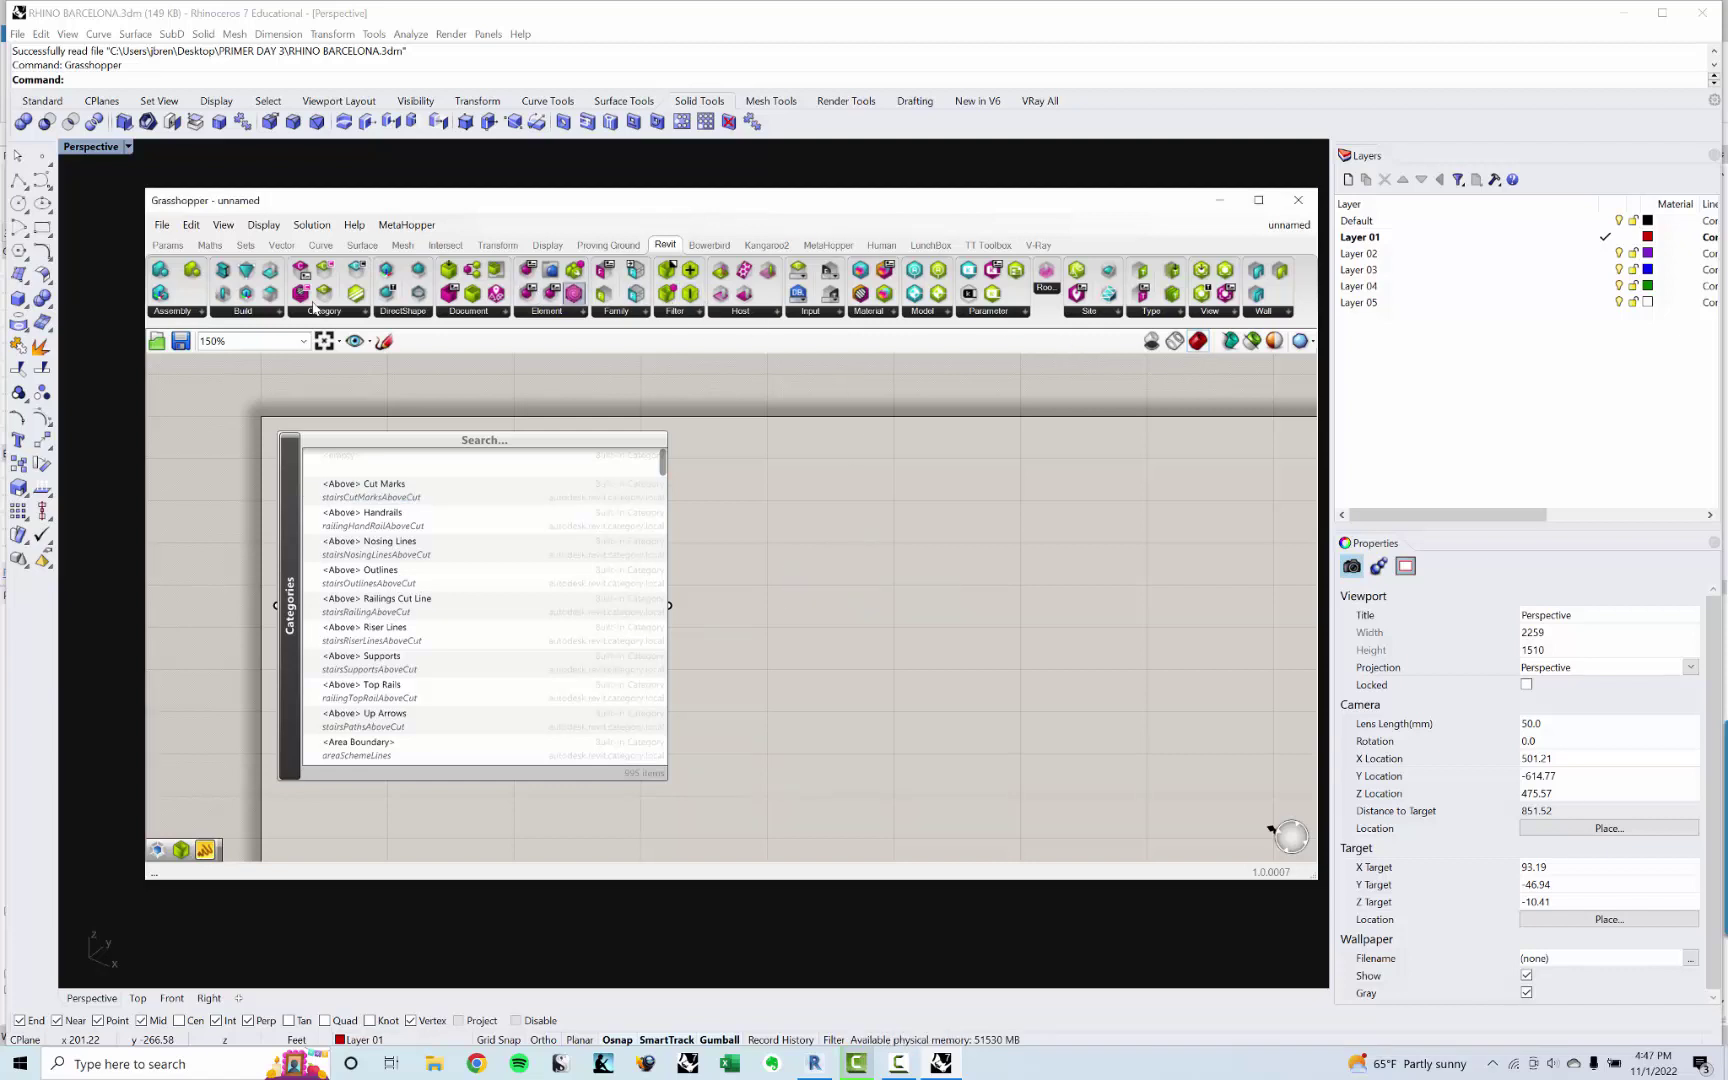
{"action": "left_click", "coordinate": [386, 446]}
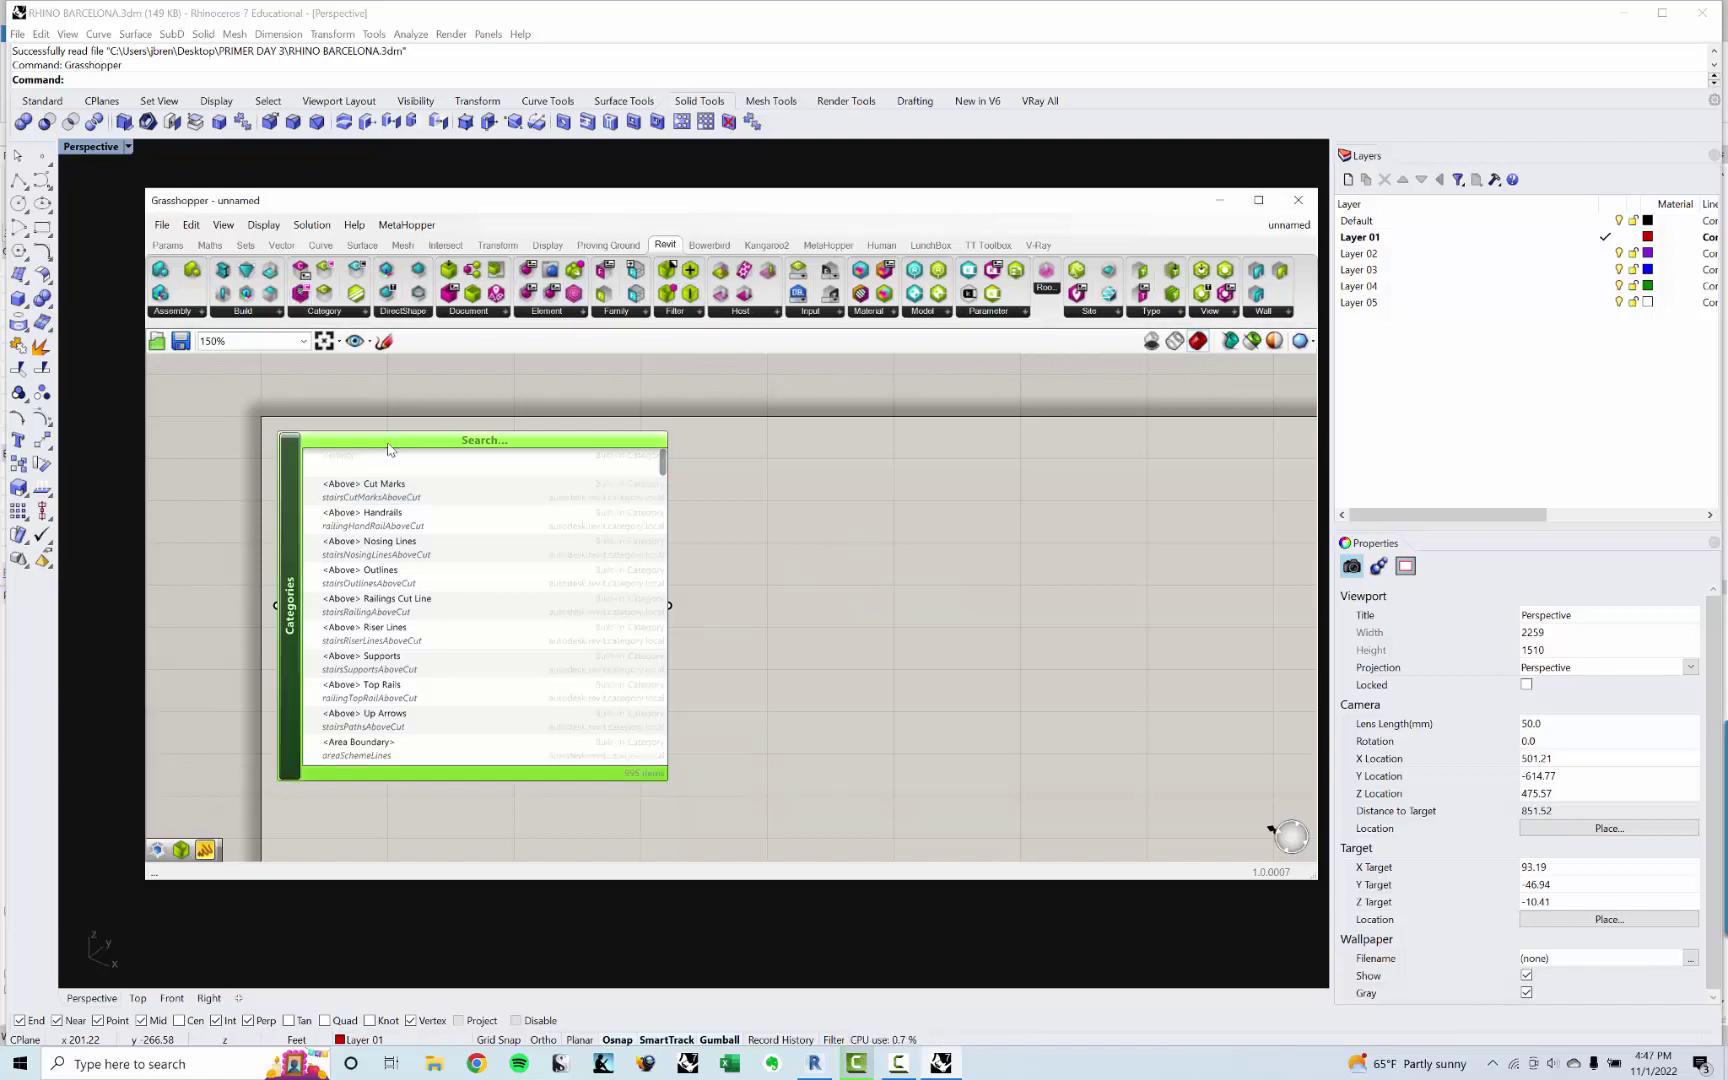
{"action": "left_click", "coordinate": [938, 625]}
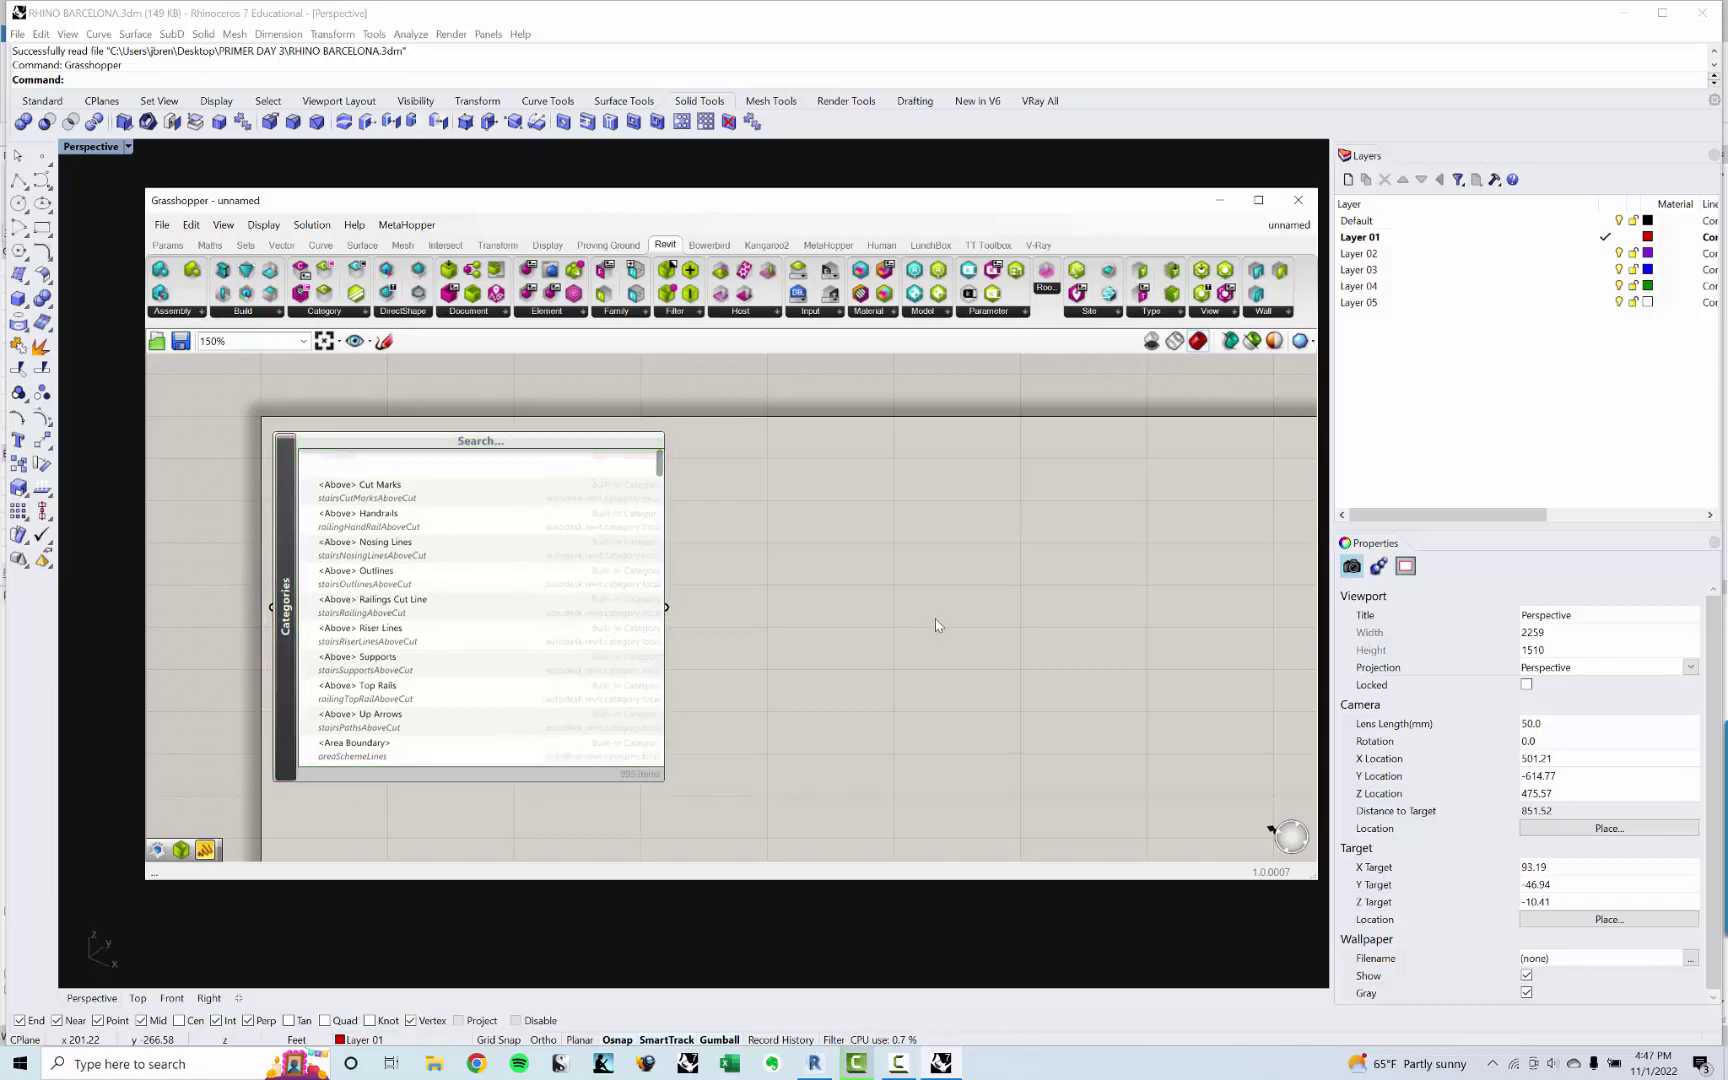
Step: Locate where the Built-In Categories component sits among the Revit components
{"action": "left_click", "coordinate": [617, 559], "text": "ctrl+alt"}
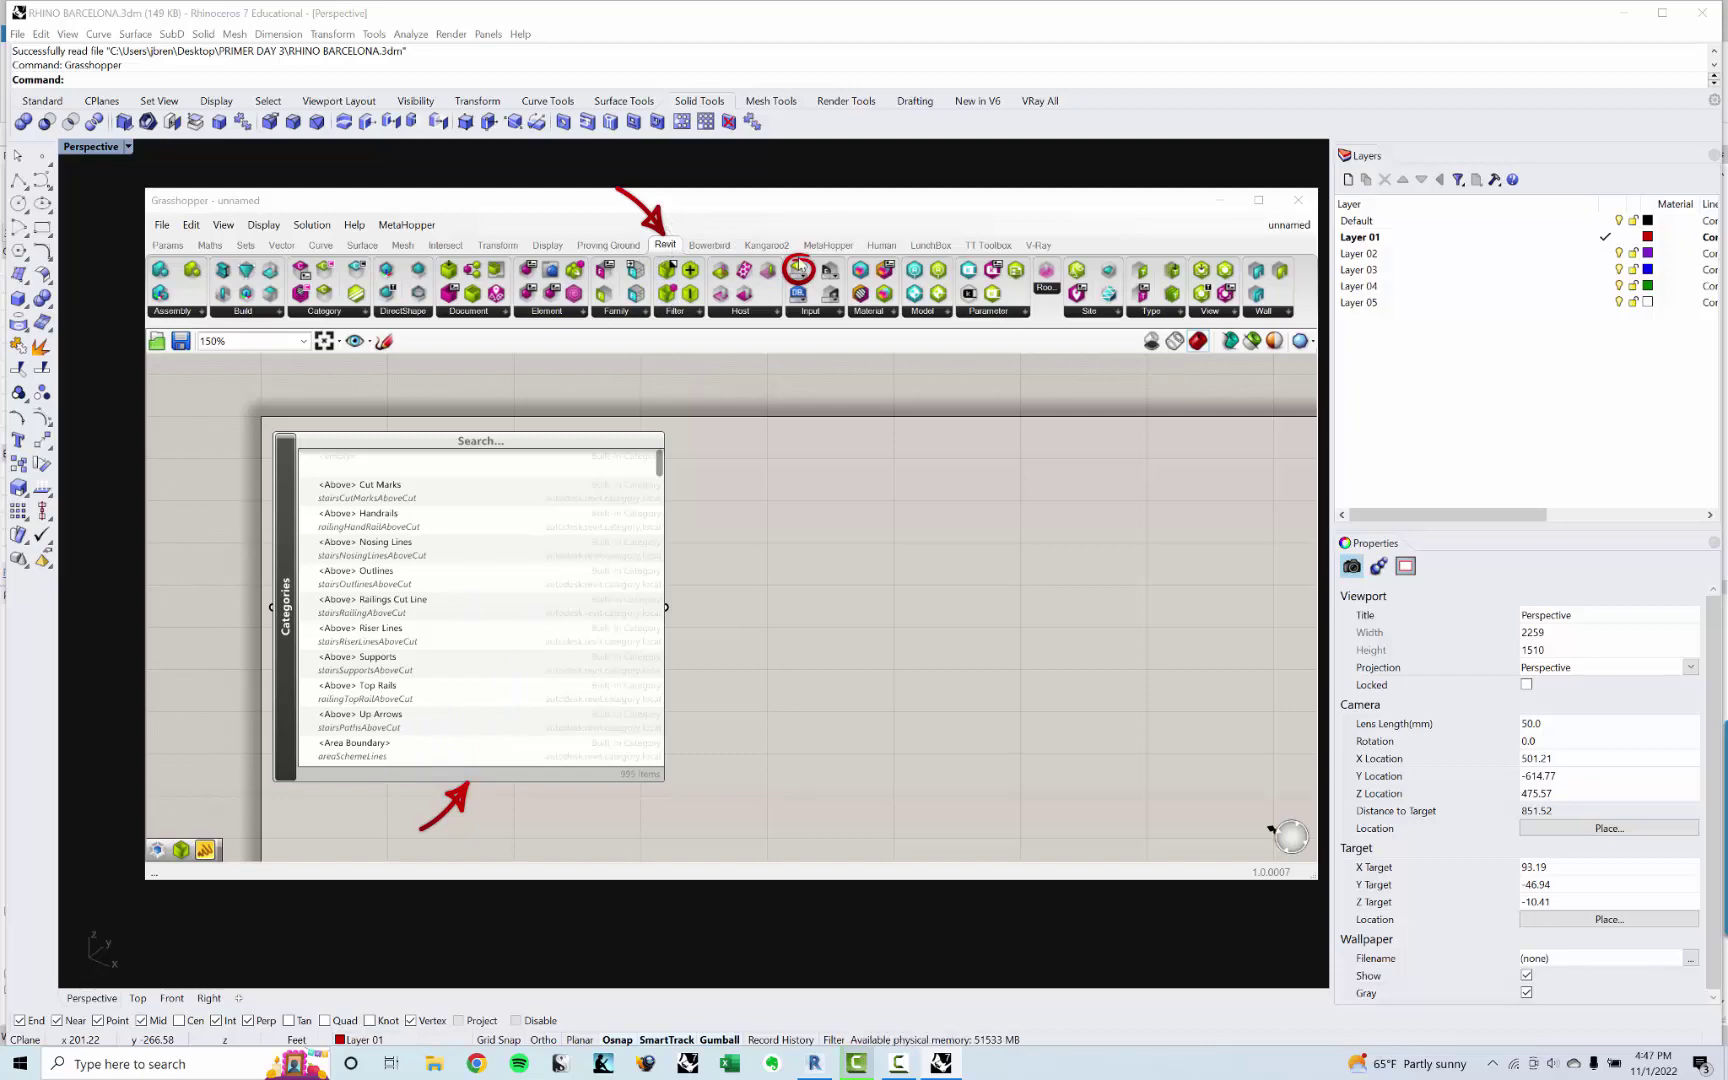
{"action": "double_click", "coordinate": [842, 602]}
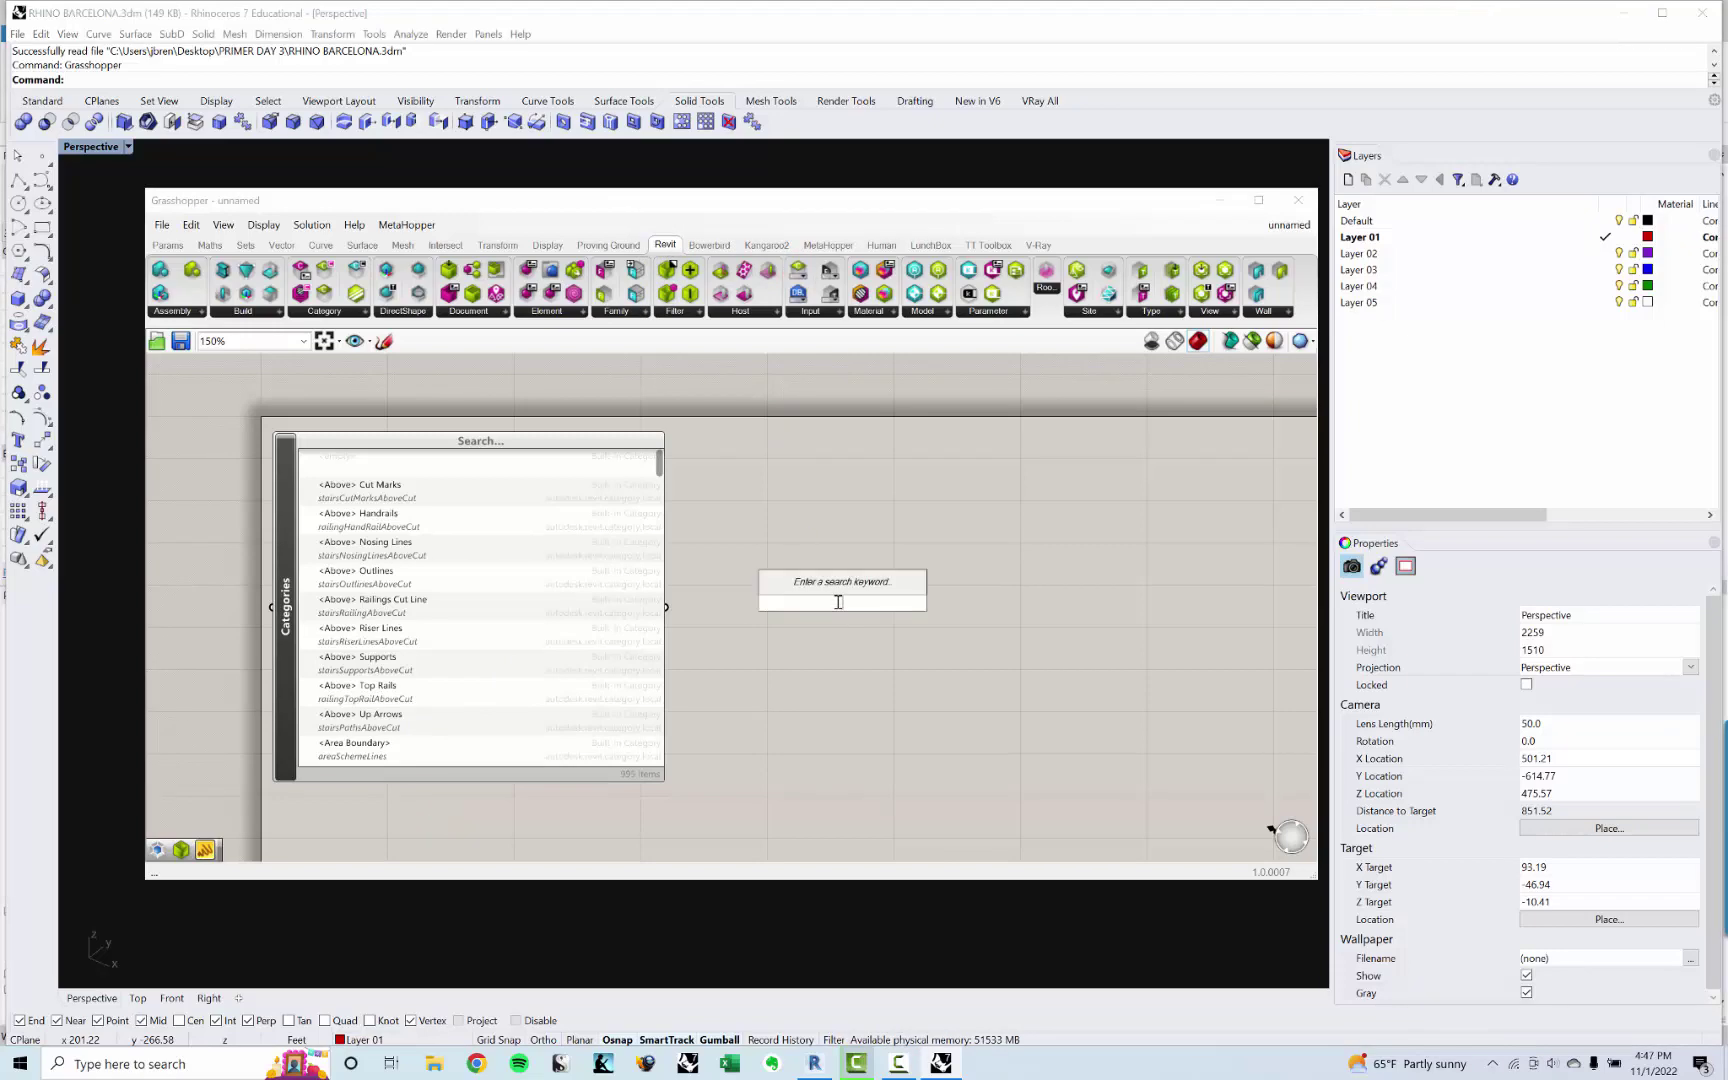
{"action": "left_click", "coordinate": [734, 620]}
Step: Look through the picker's list of built-in Revit categories, around the Furniture and Generic Models entries
{"action": "left_click", "coordinate": [482, 614]}
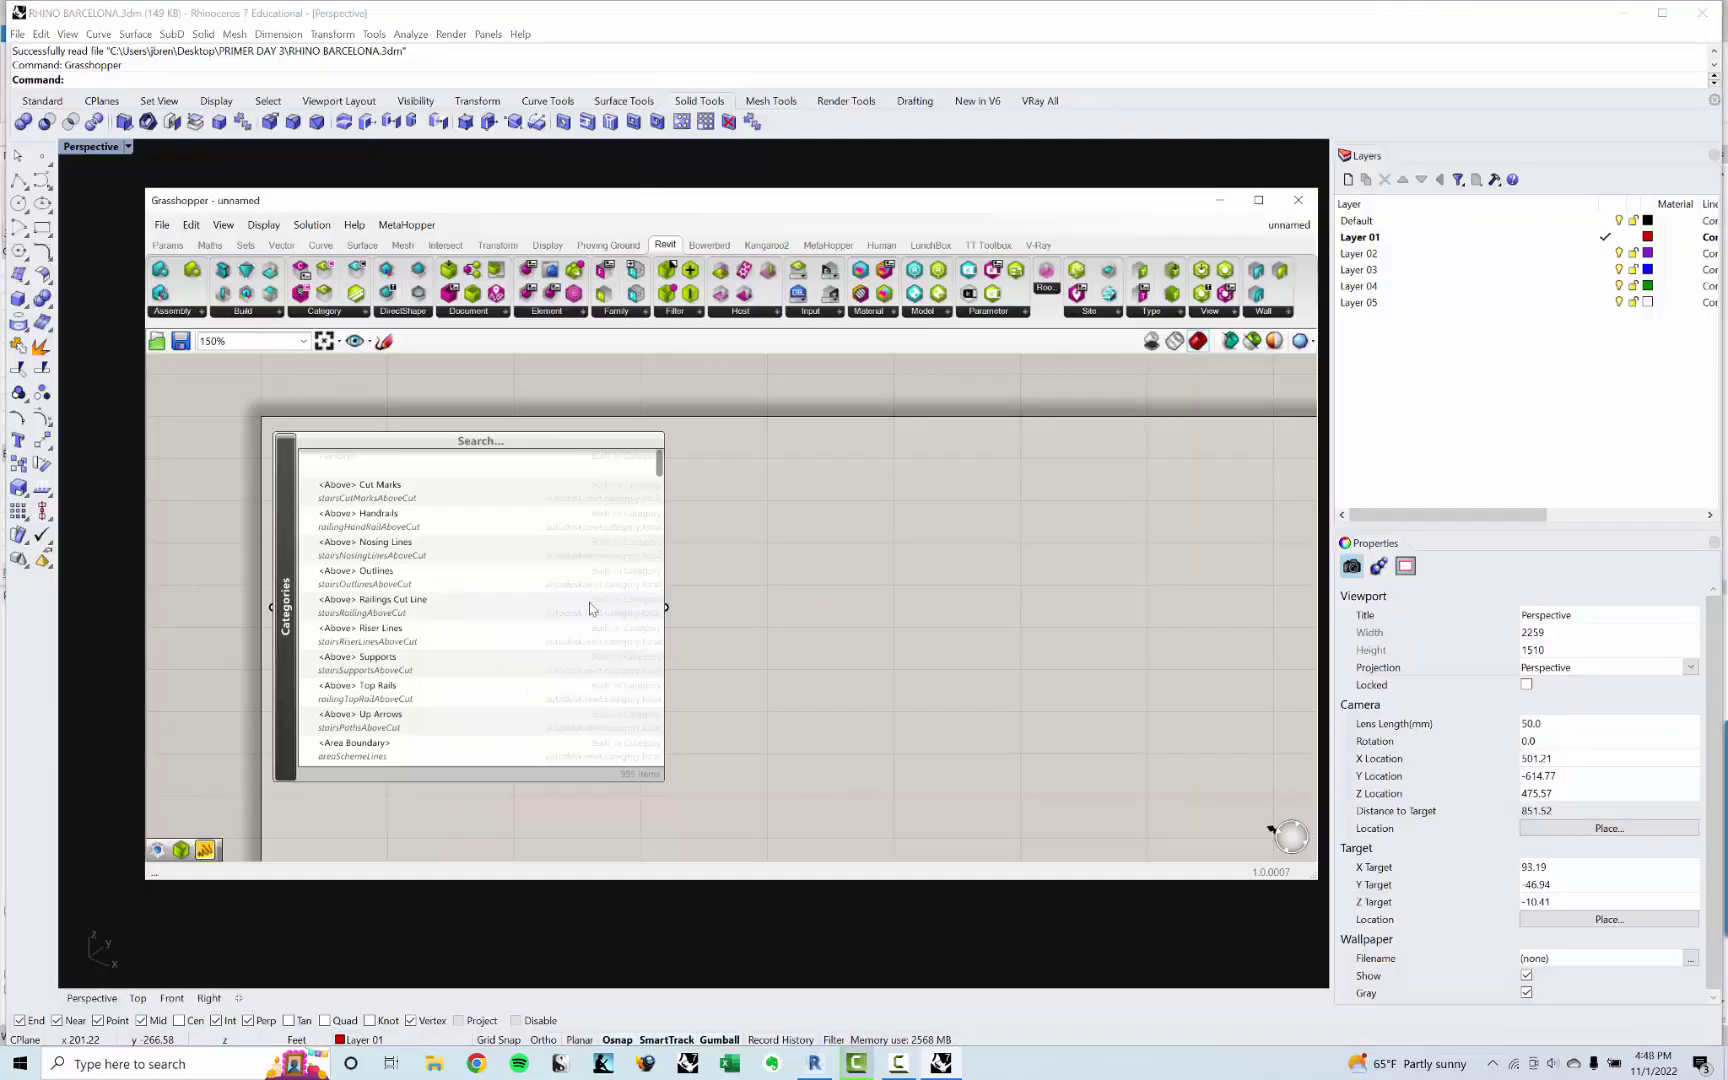
{"action": "left_click", "coordinate": [590, 604]}
{"action": "left_click", "coordinate": [382, 601]}
{"action": "left_click_drag", "start_coordinate": [658, 470], "coordinate": [657, 597]}
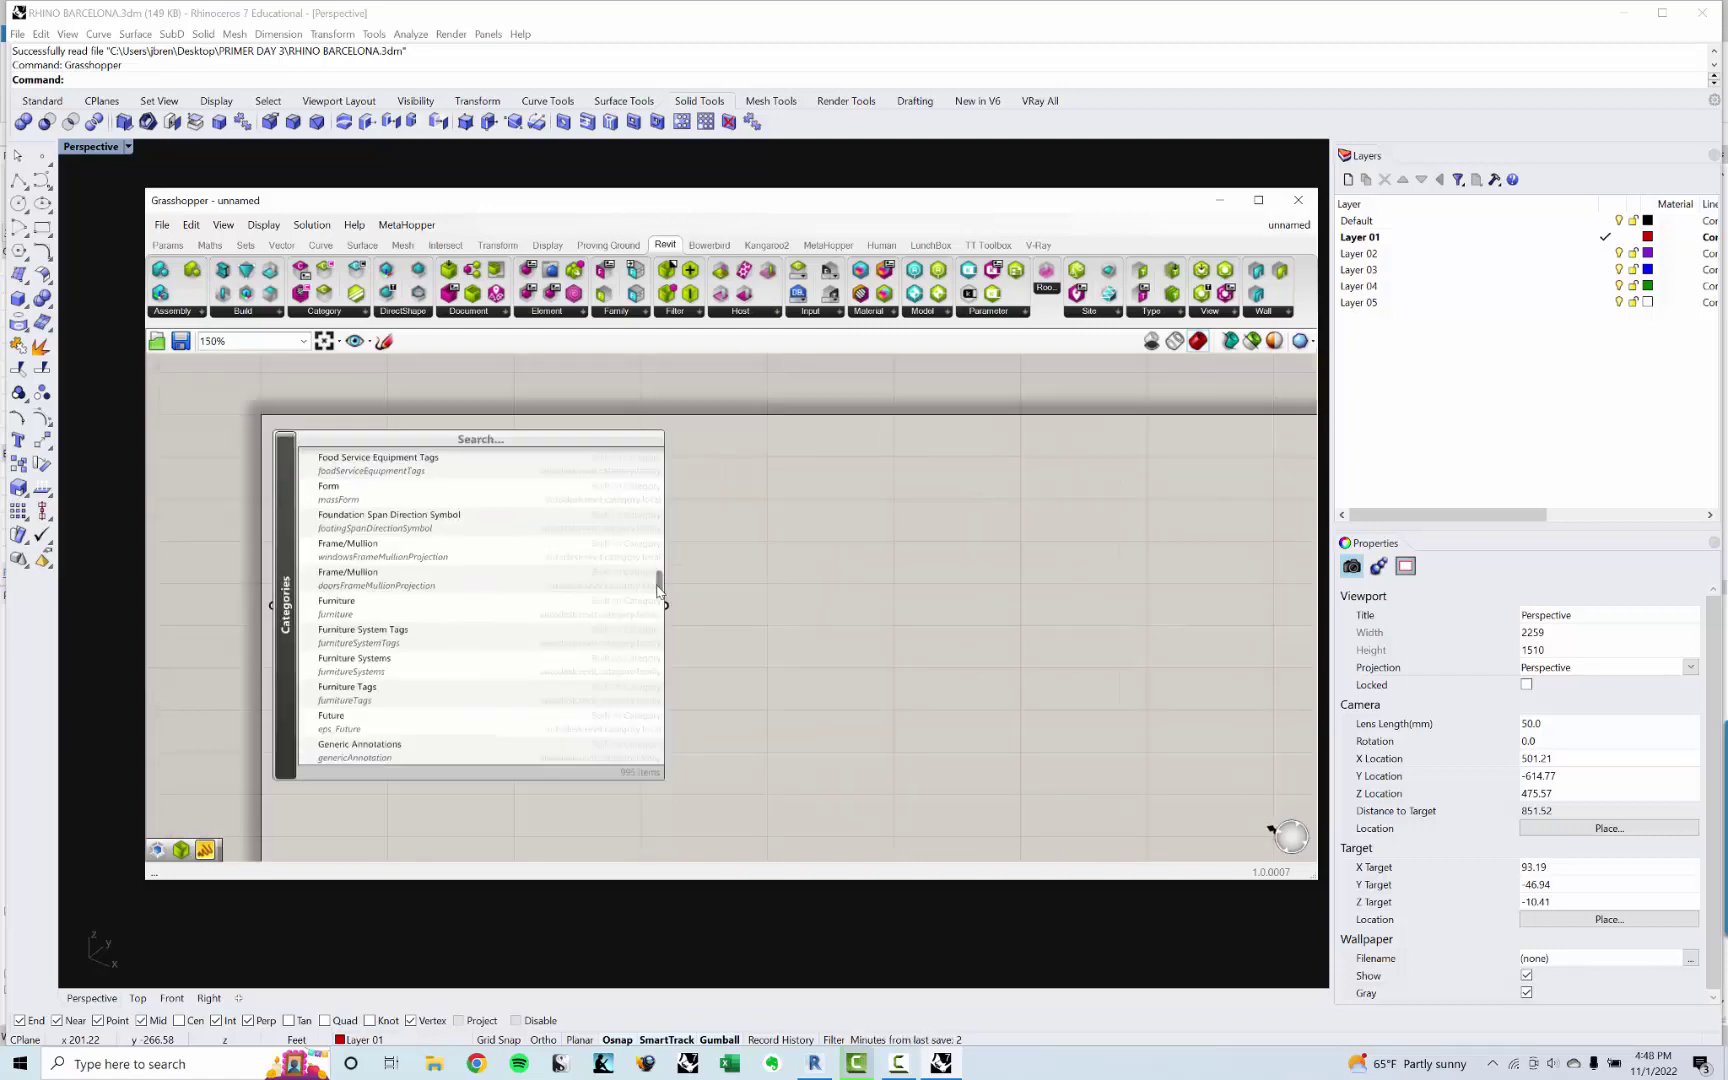
{"action": "left_click_drag", "start_coordinate": [658, 591], "coordinate": [665, 597]}
{"action": "scroll", "coordinate": [665, 597], "scroll_direction": "down", "scroll_amount": 2}
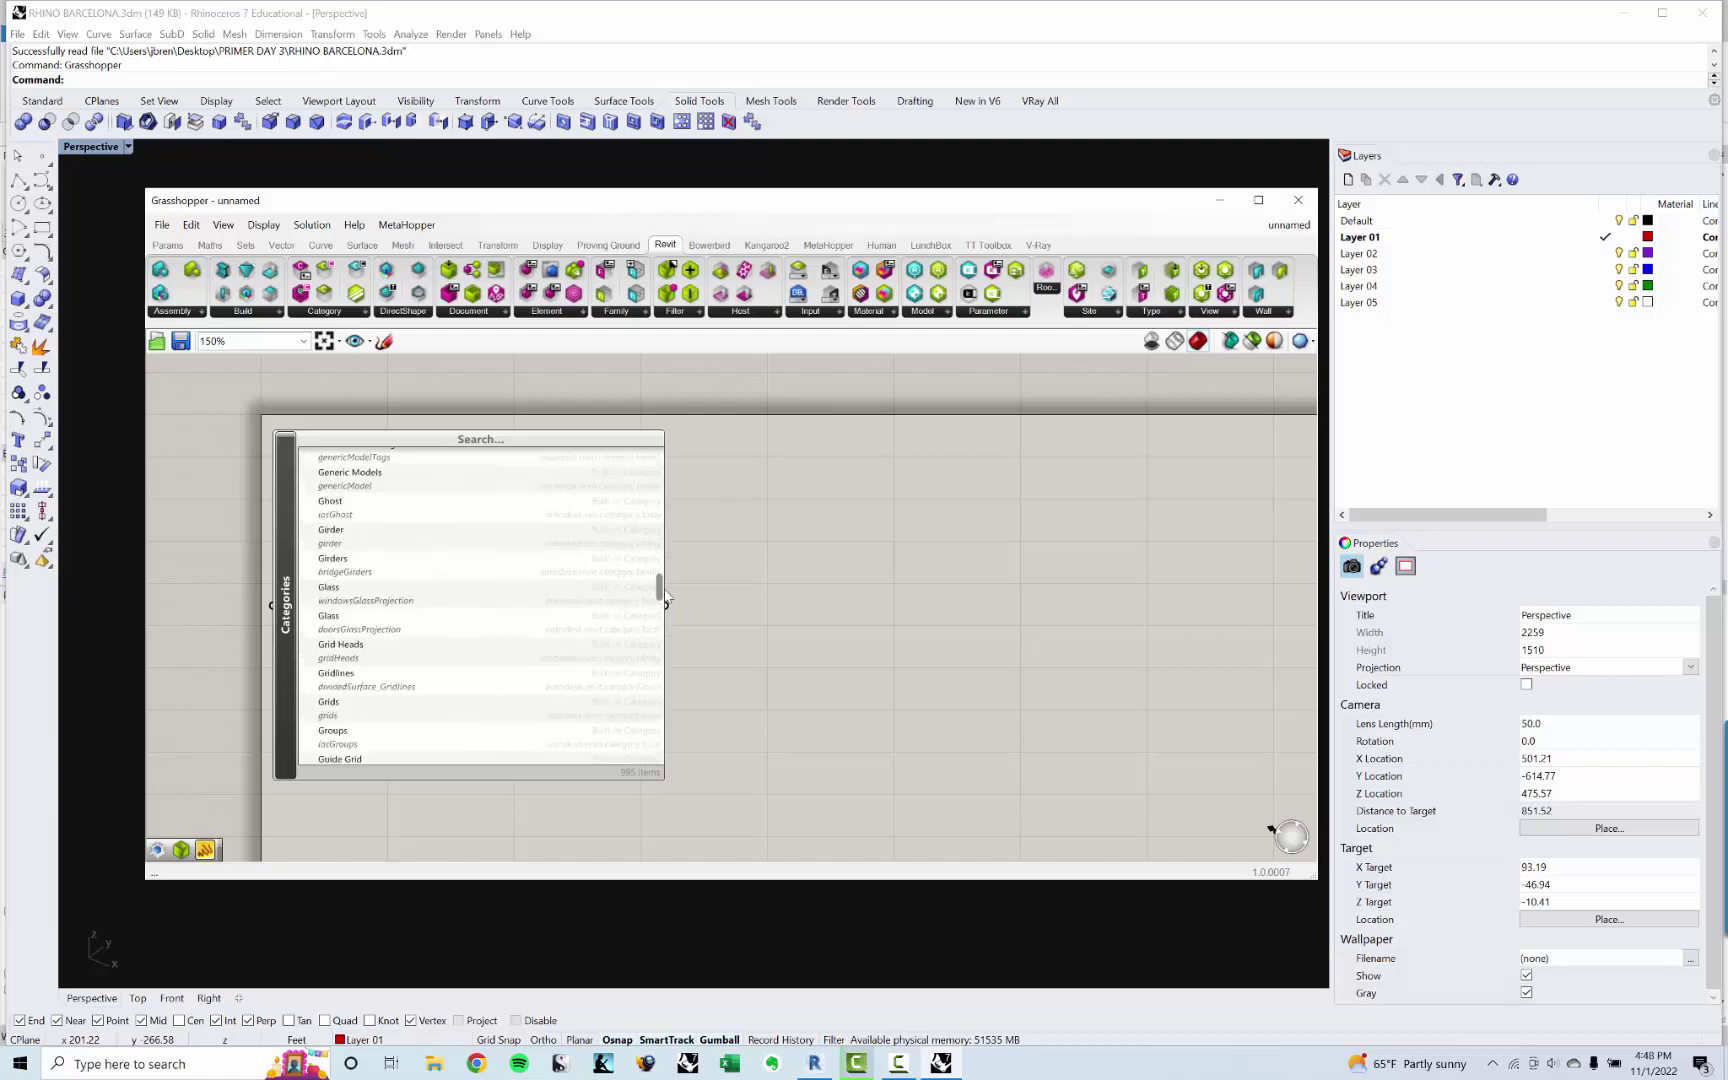
{"action": "scroll", "coordinate": [665, 597], "scroll_direction": "up", "scroll_amount": 3}
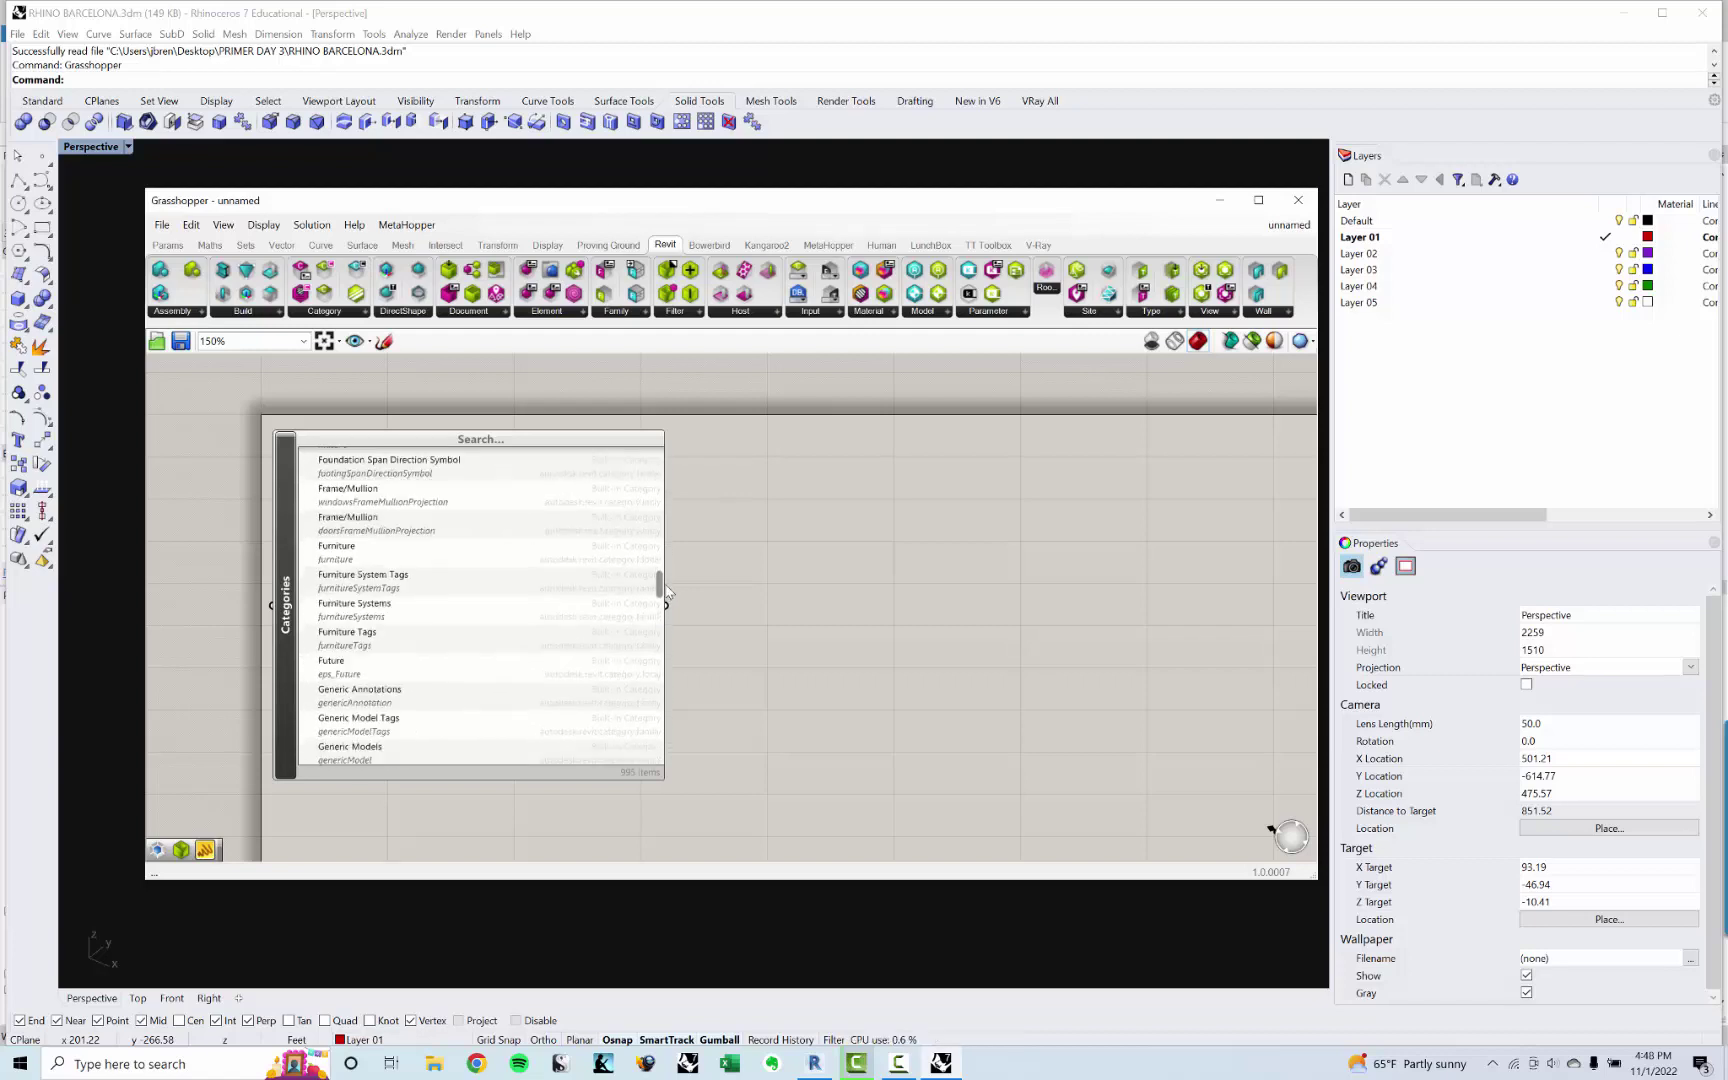
Step: Filter the built-in category list by "floors" and select the Floors category
{"action": "left_click_drag", "start_coordinate": [437, 442], "coordinate": [439, 396]}
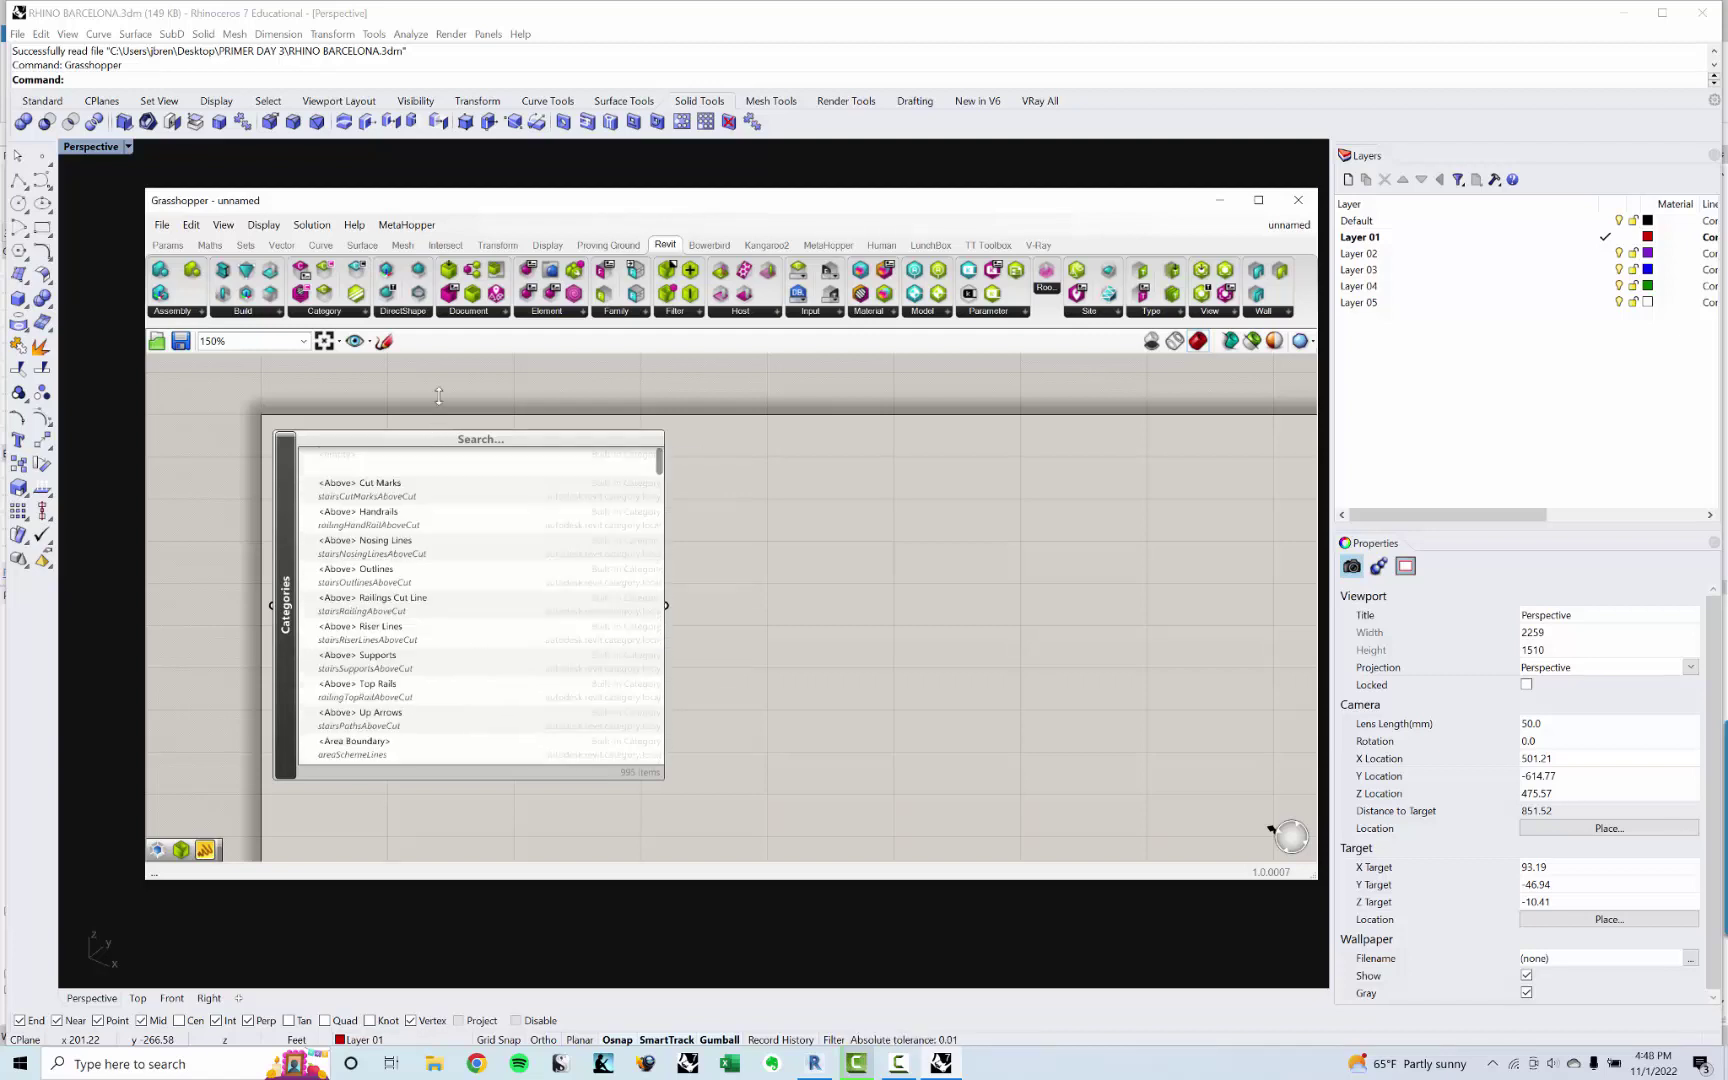
{"action": "left_click", "coordinate": [461, 439]}
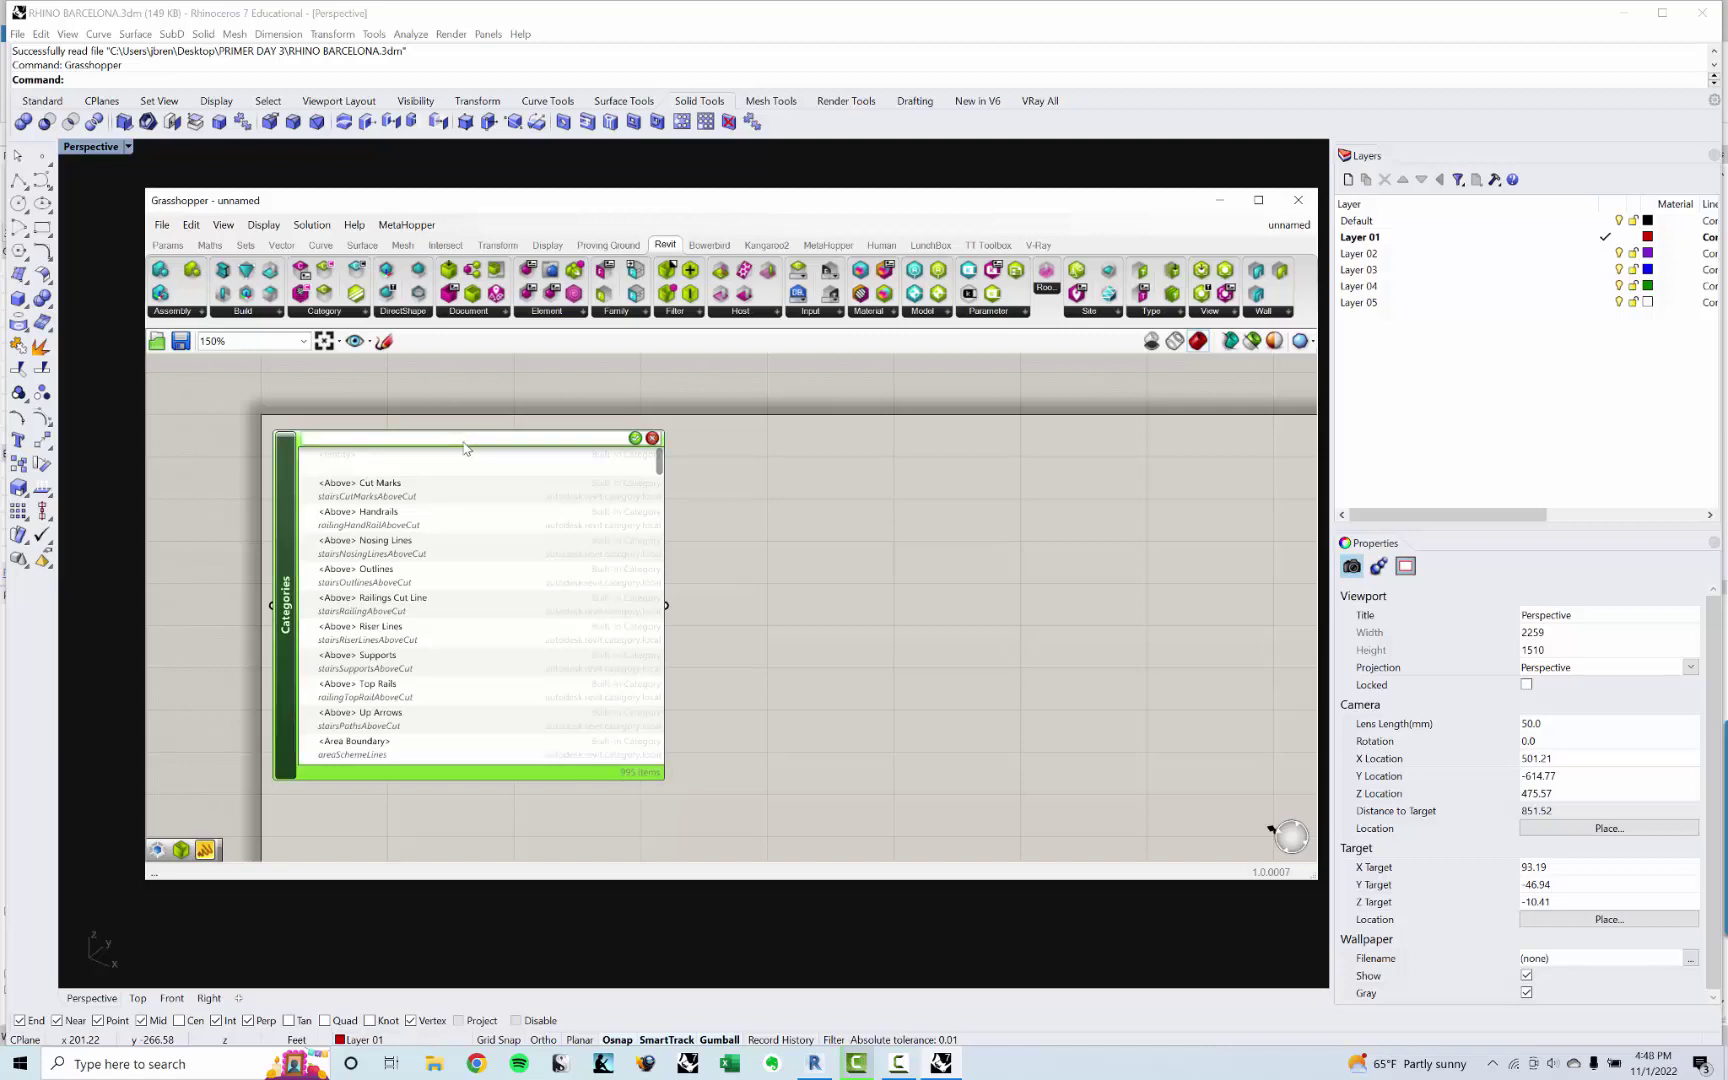
{"action": "type", "text": "floors"}
{"action": "key", "text": "Return"}
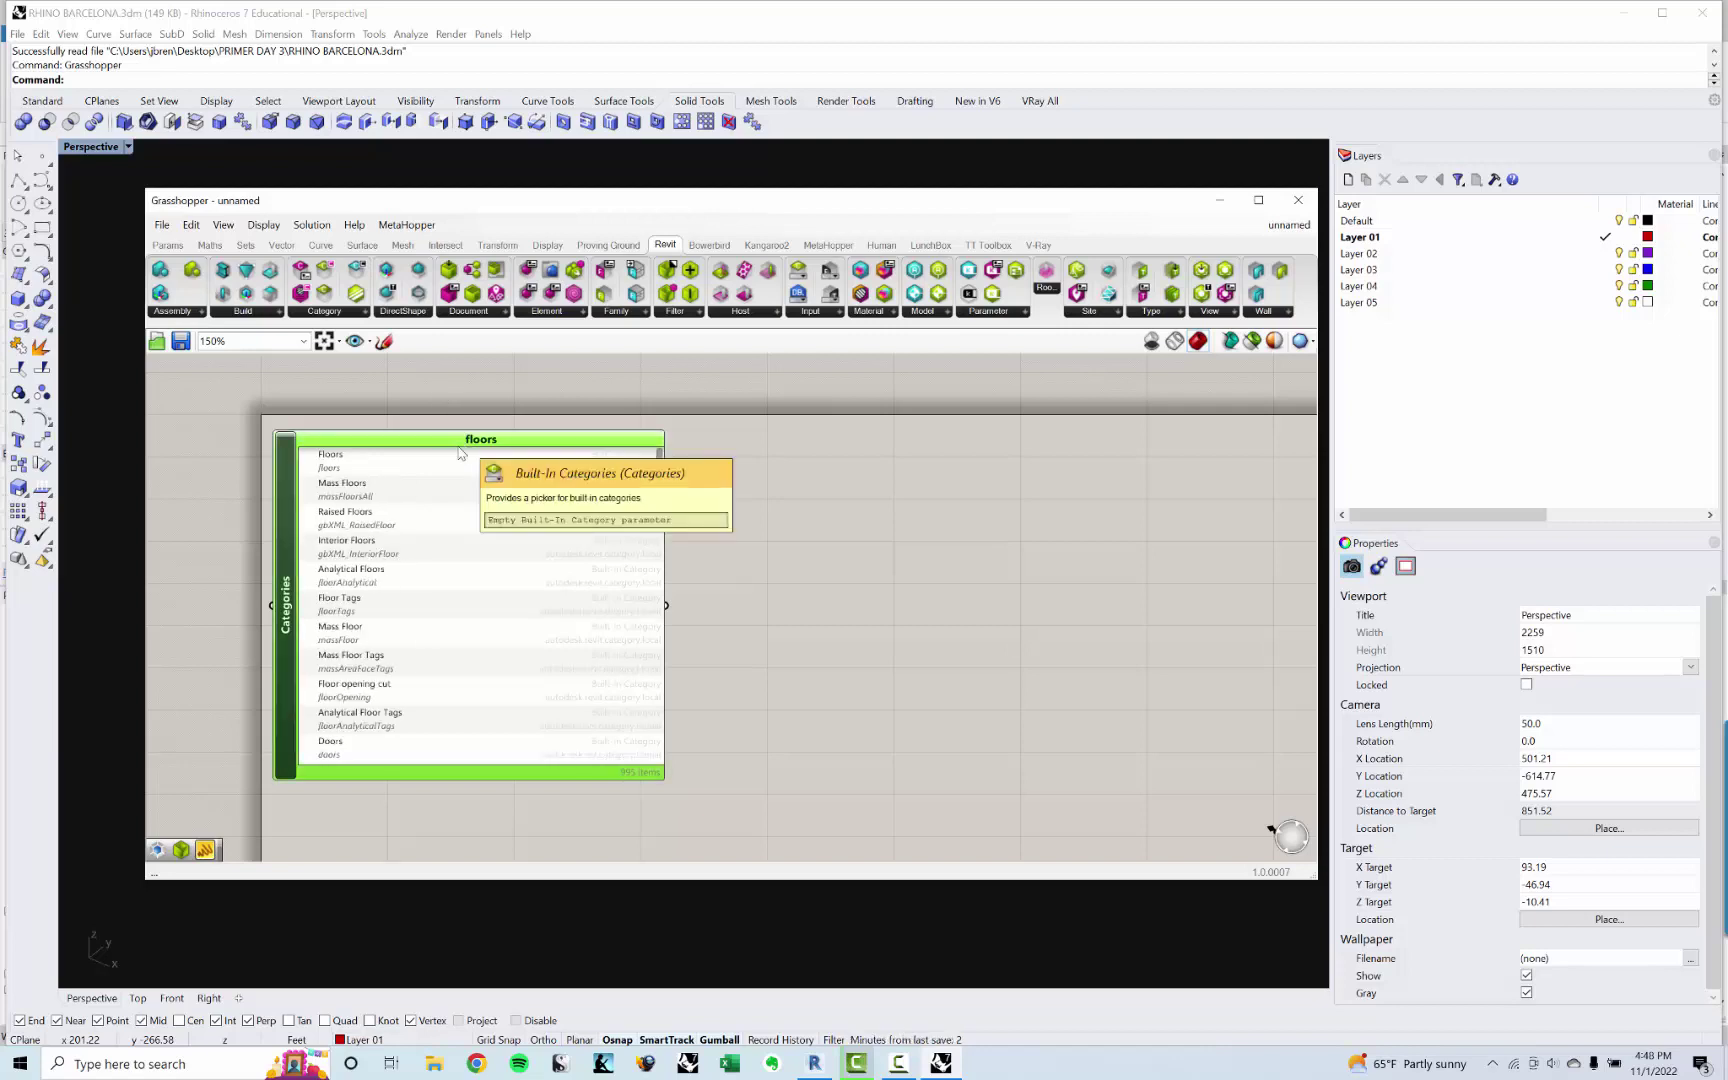
{"action": "left_click", "coordinate": [425, 467]}
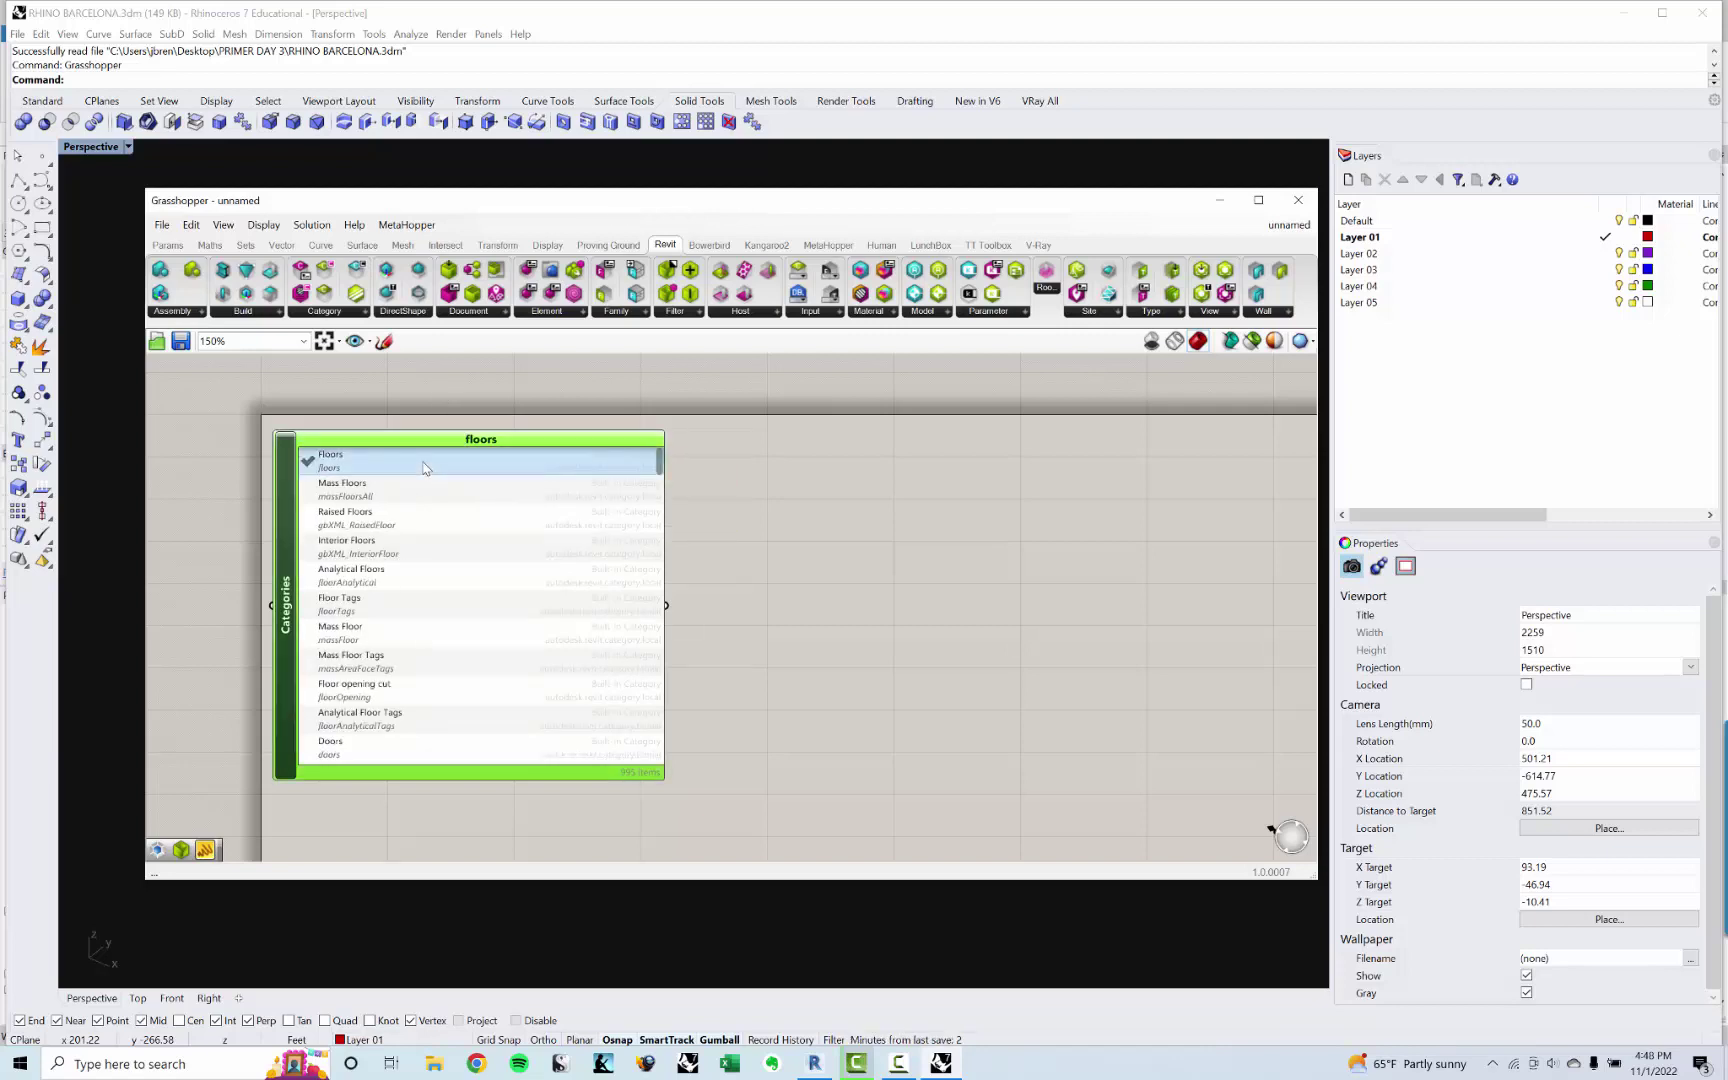
Step: Clear the category picker's search text so it lists all built-in categories, and deselect the component
{"action": "double_click", "coordinate": [497, 440]}
{"action": "key", "text": "BackSpace"}
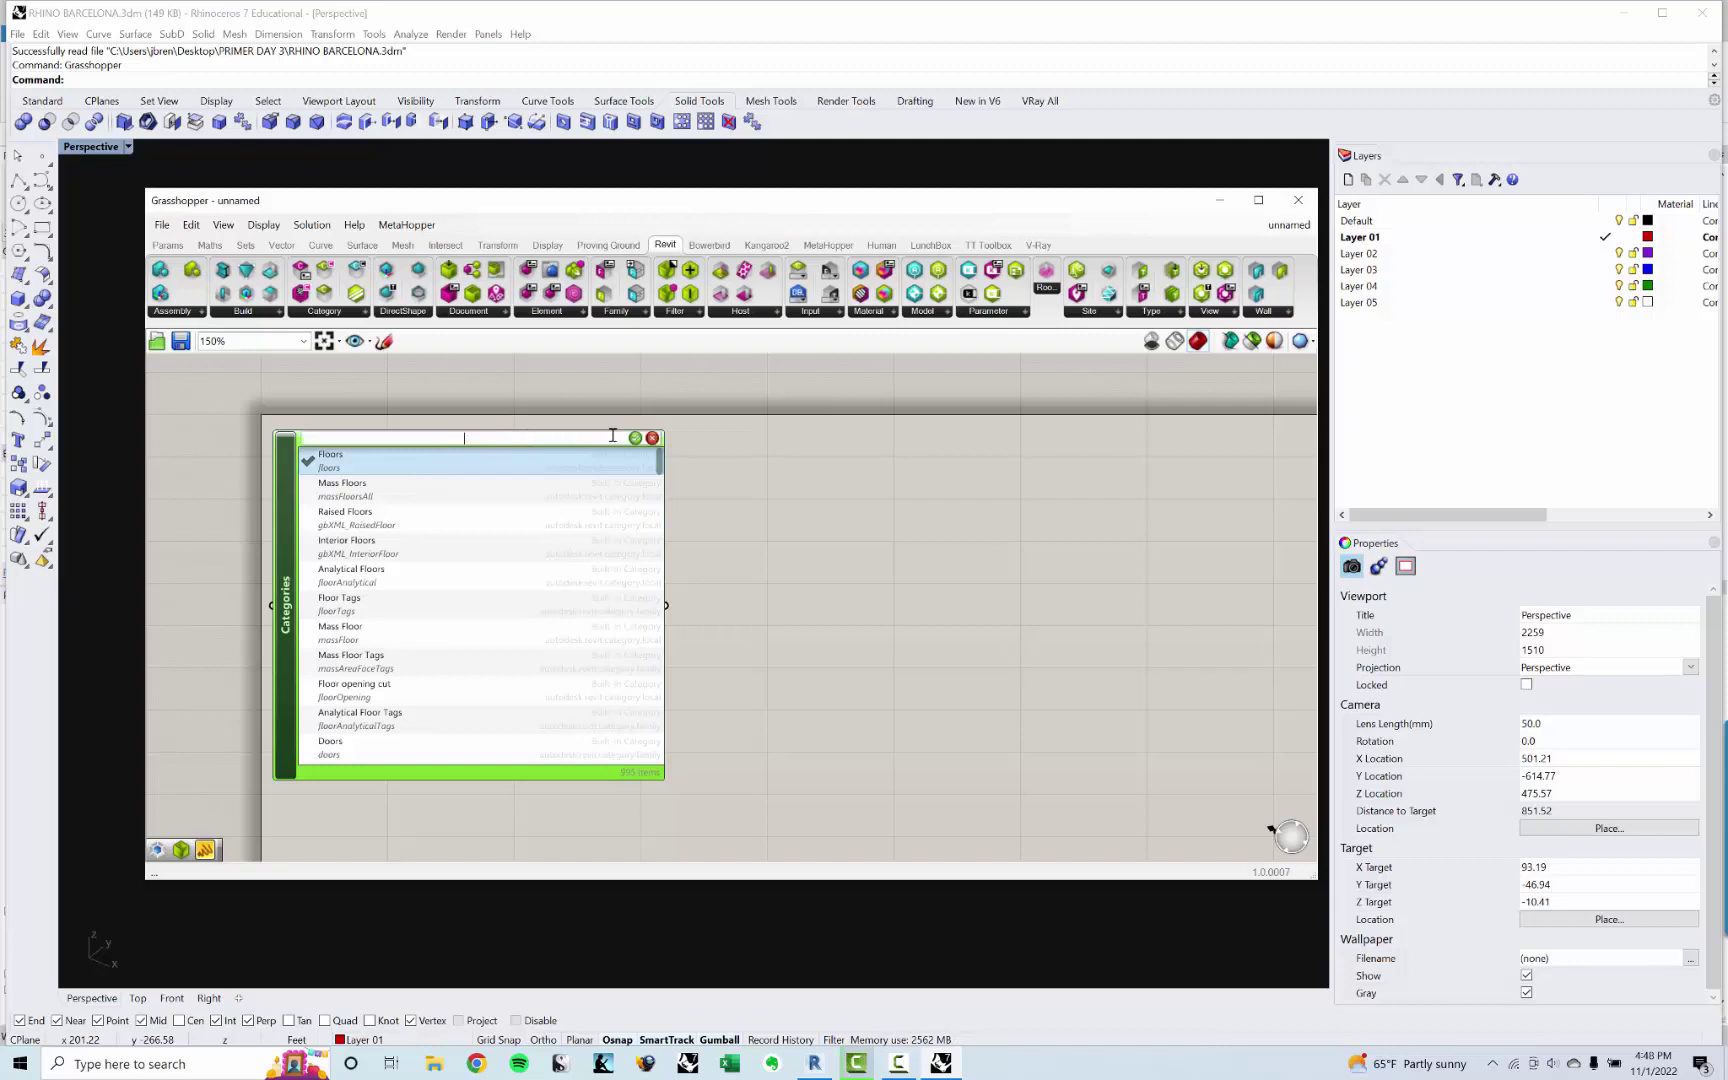
{"action": "left_click", "coordinate": [635, 438]}
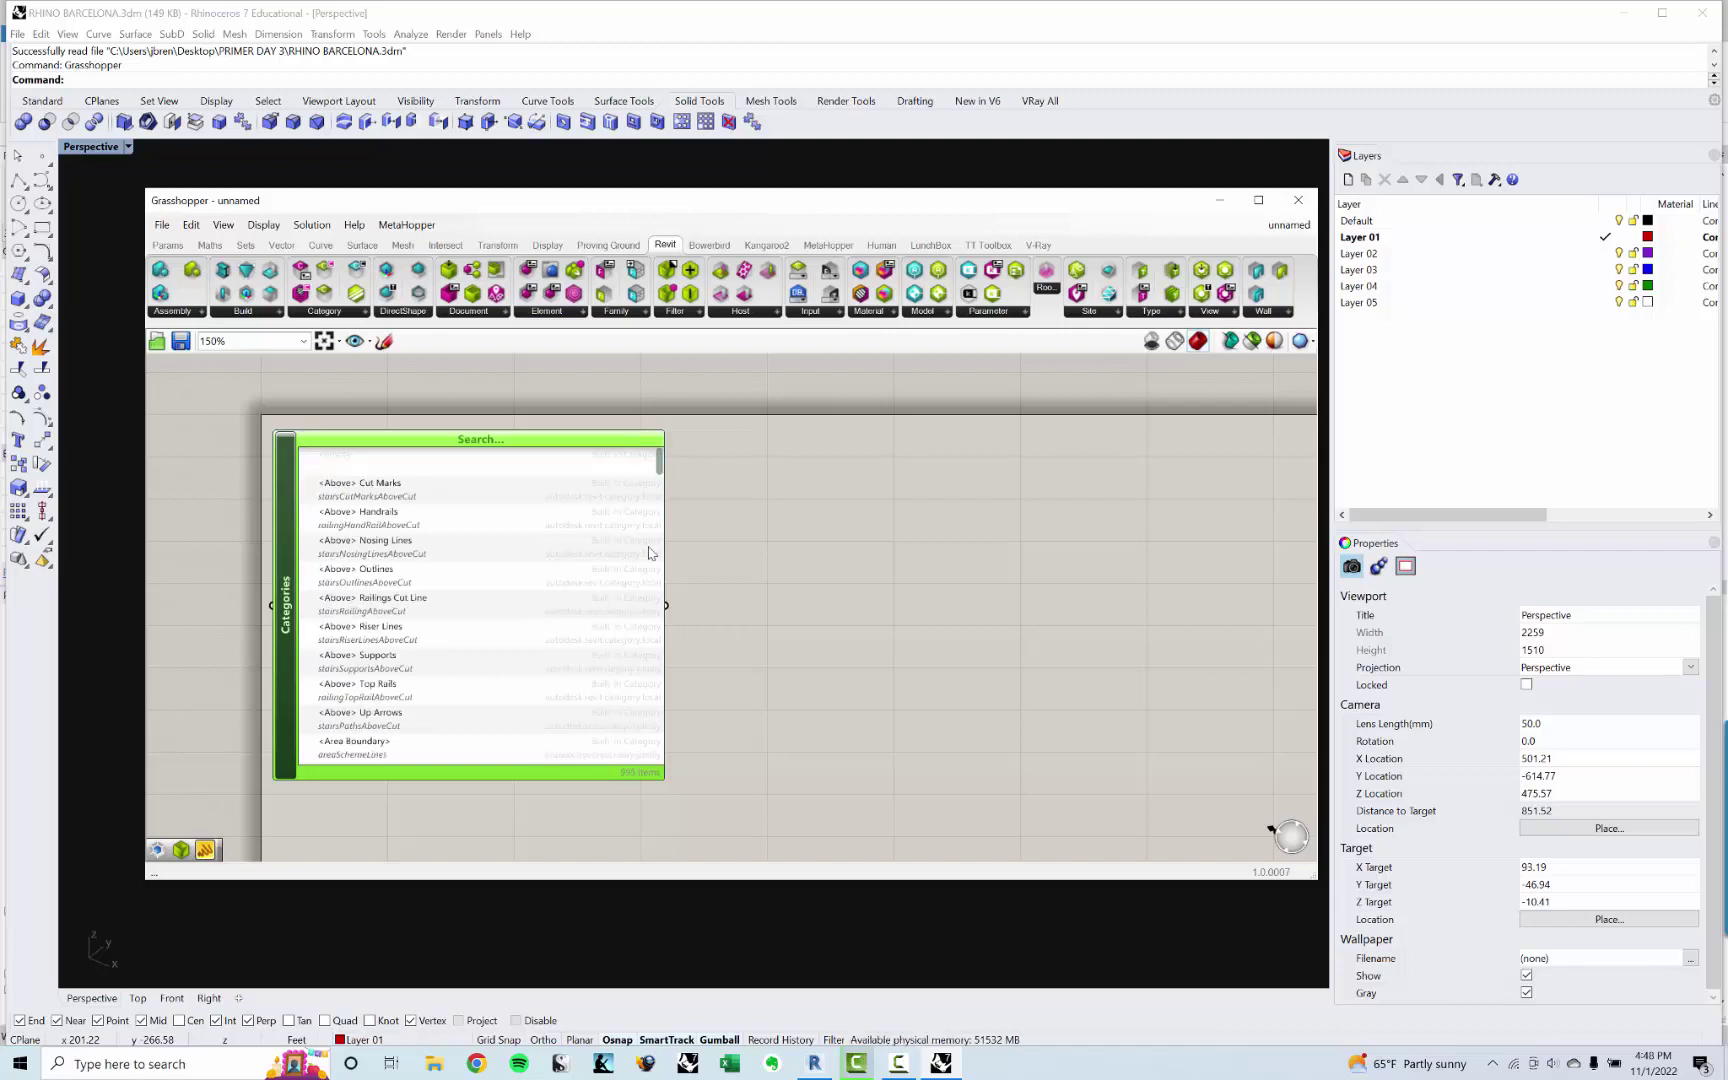
{"action": "left_click", "coordinate": [828, 619]}
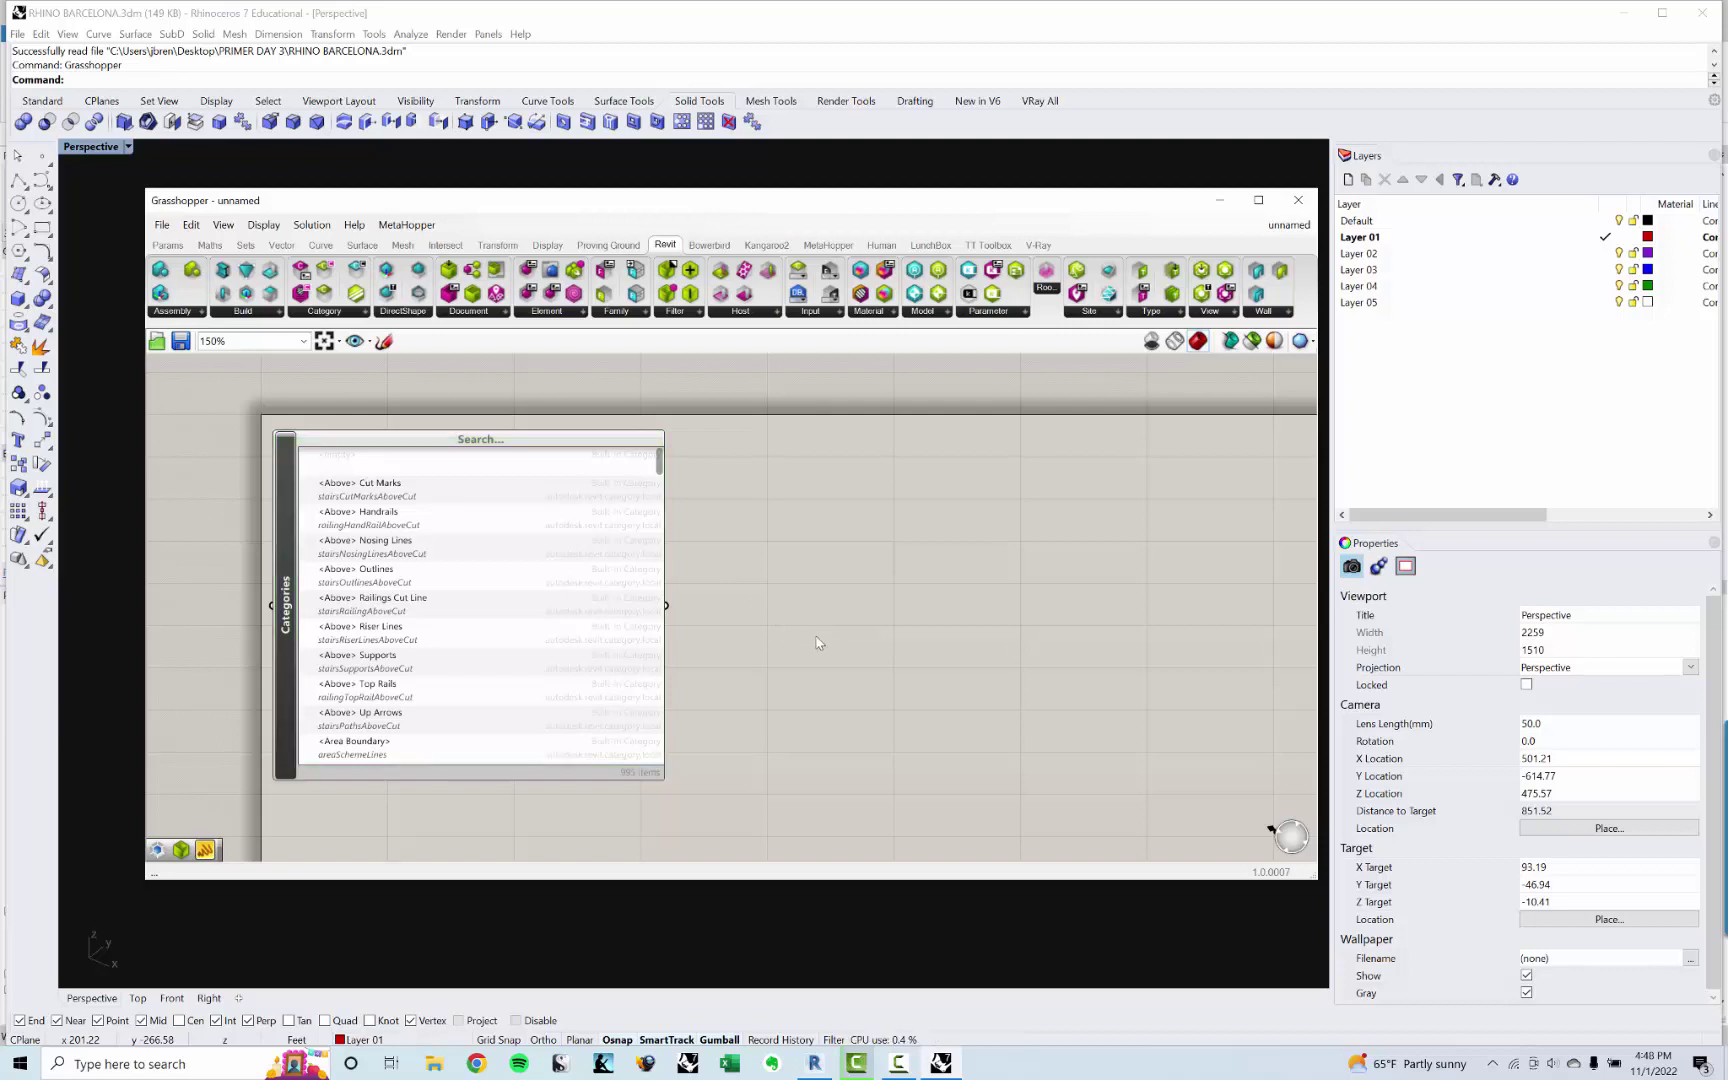
Step: Add a Category Filter component beside the category picker and connect the picker's output to its Category input
{"action": "double_click", "coordinate": [816, 643]}
{"action": "type", "text": "cat"}
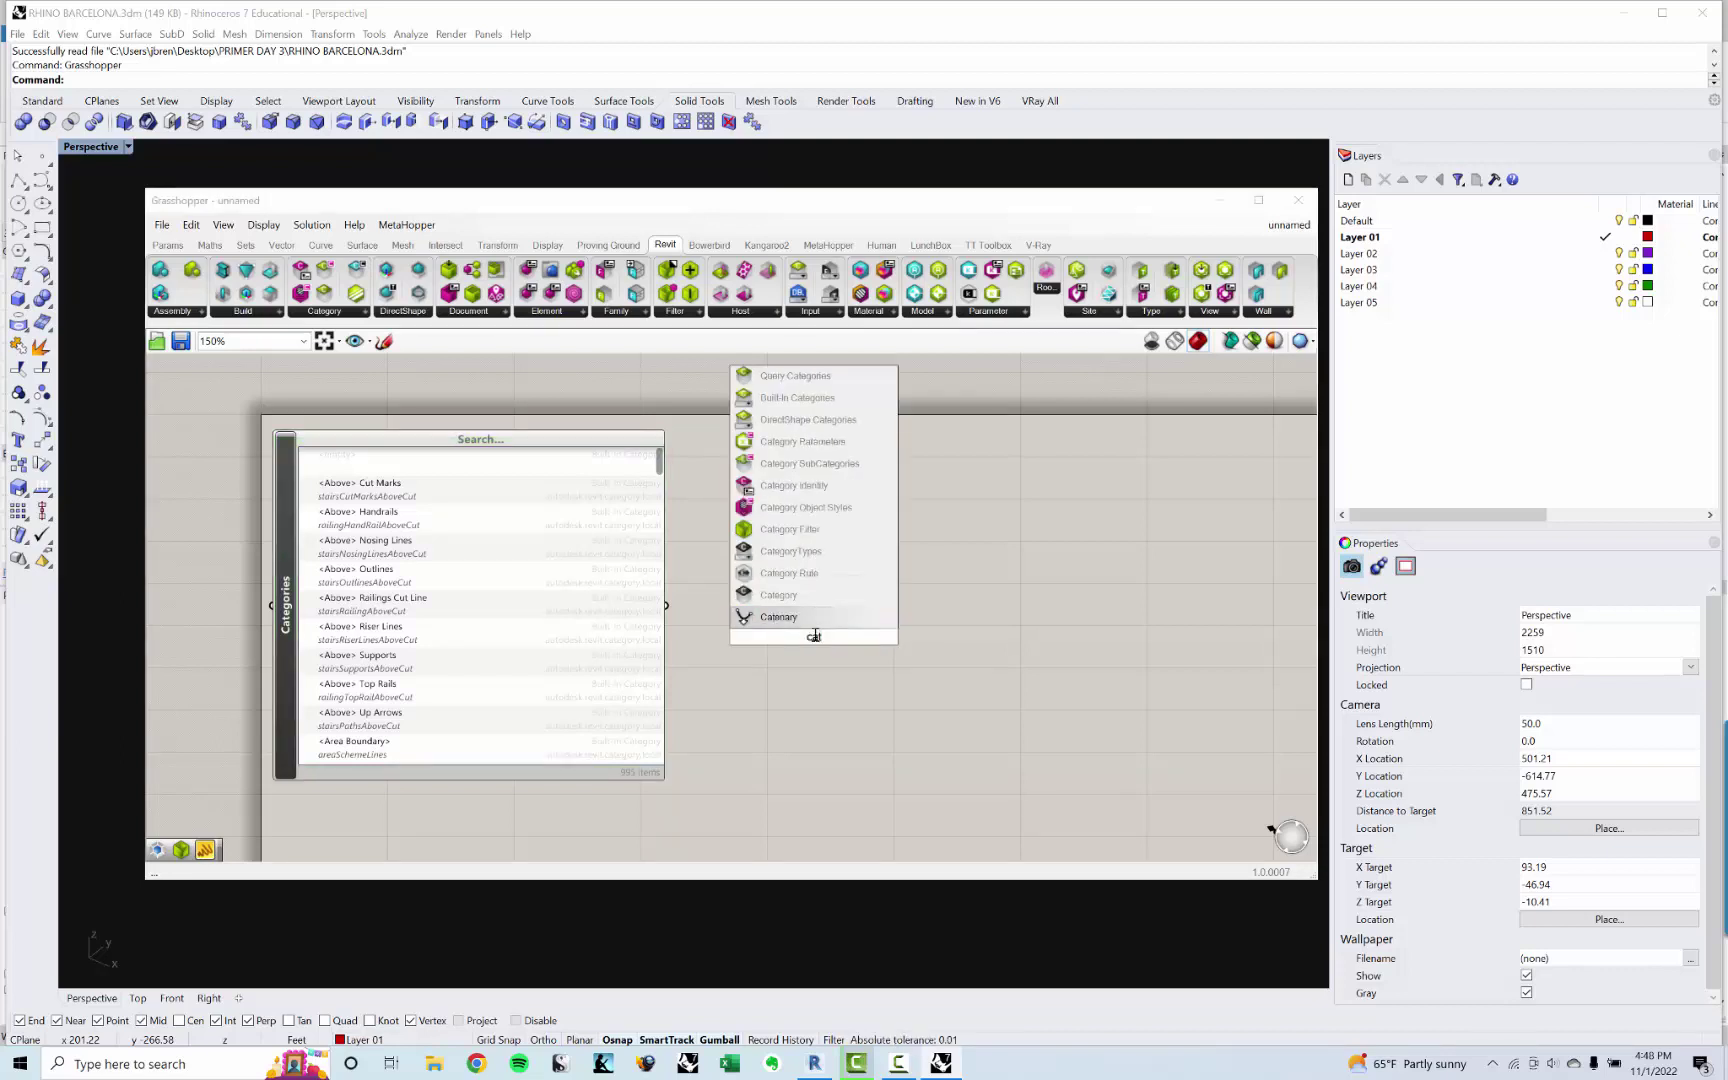
{"action": "type", "text": "egory filter"}
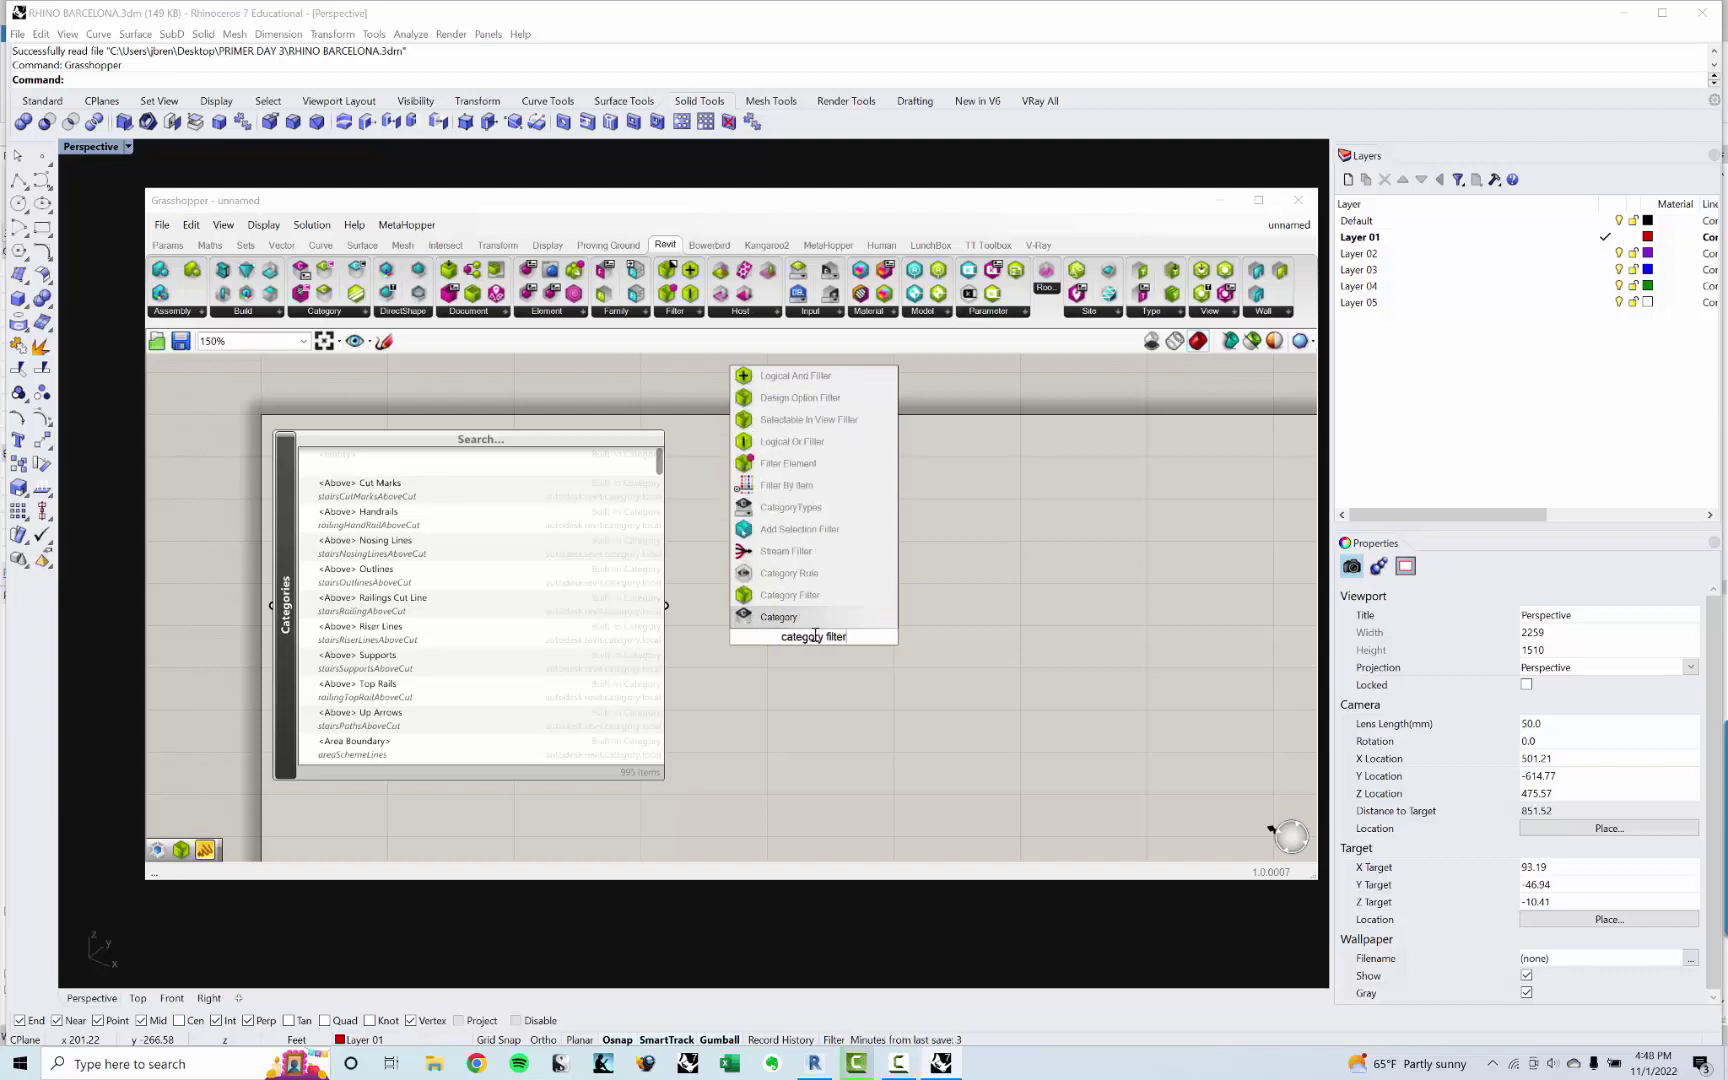
{"action": "key", "text": "Up"}
{"action": "key", "text": "Return"}
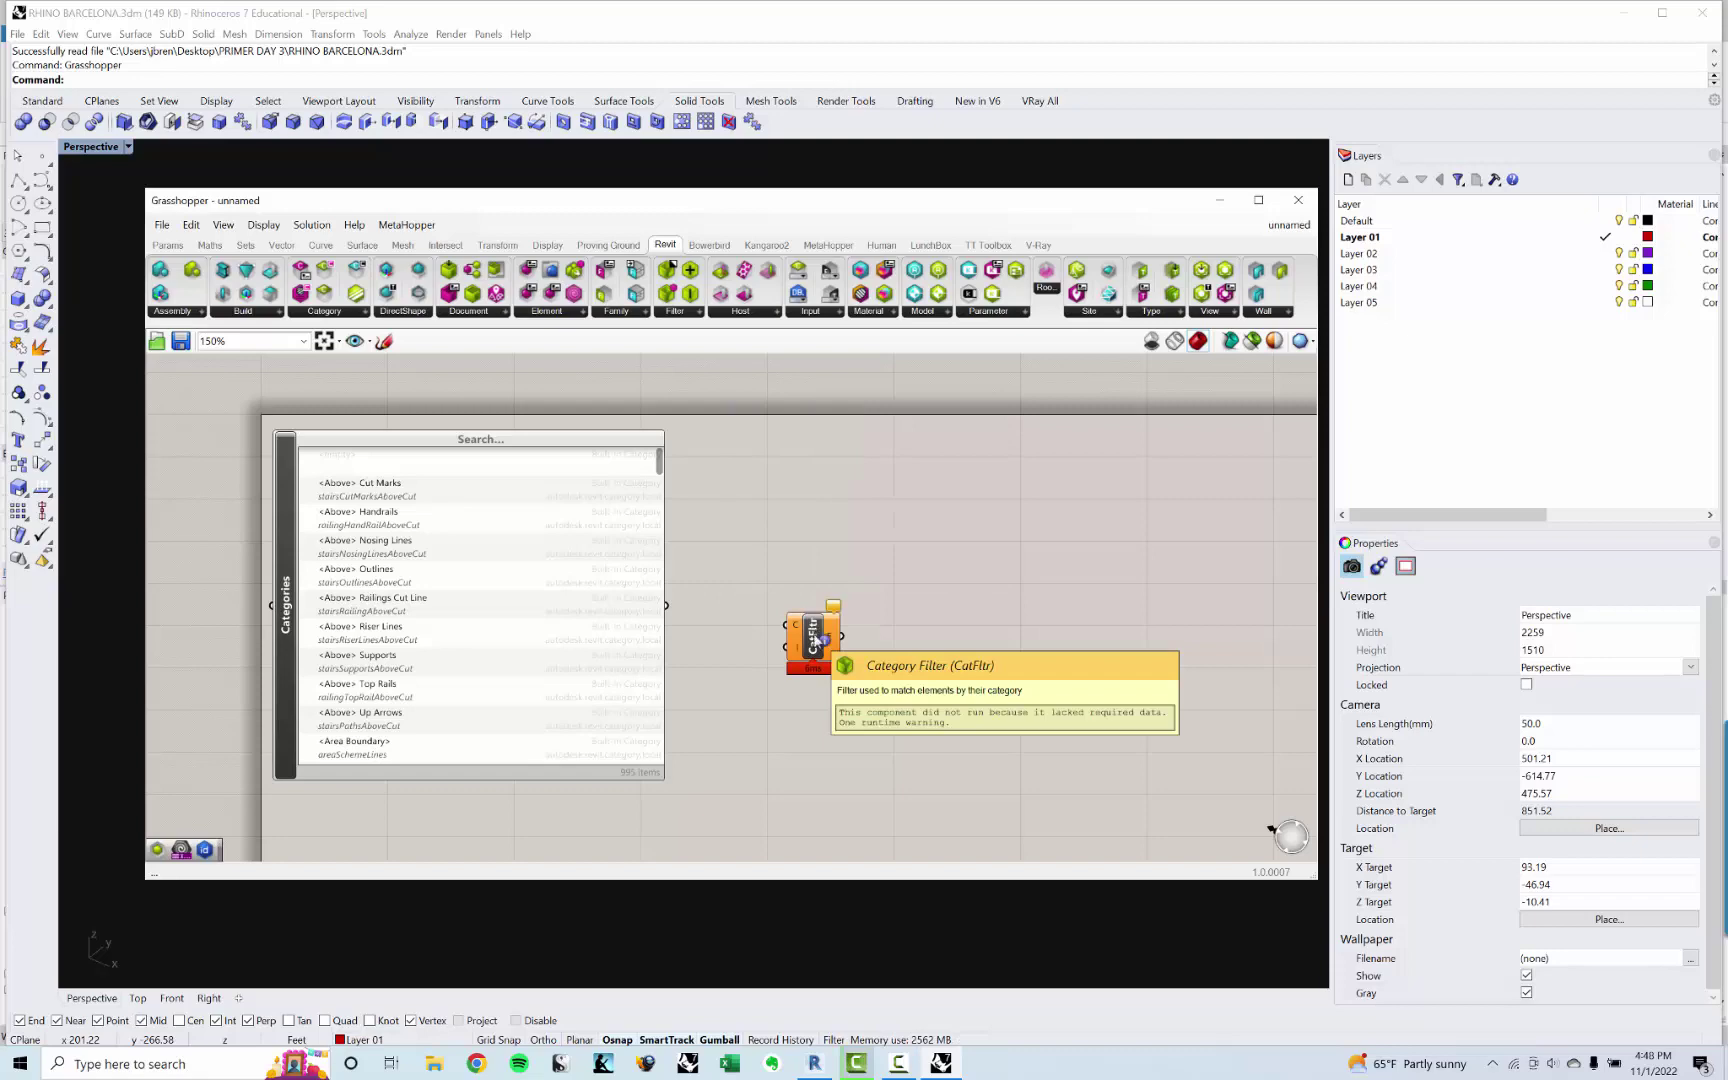
{"action": "left_click", "coordinate": [814, 634], "text": "ctrl+alt"}
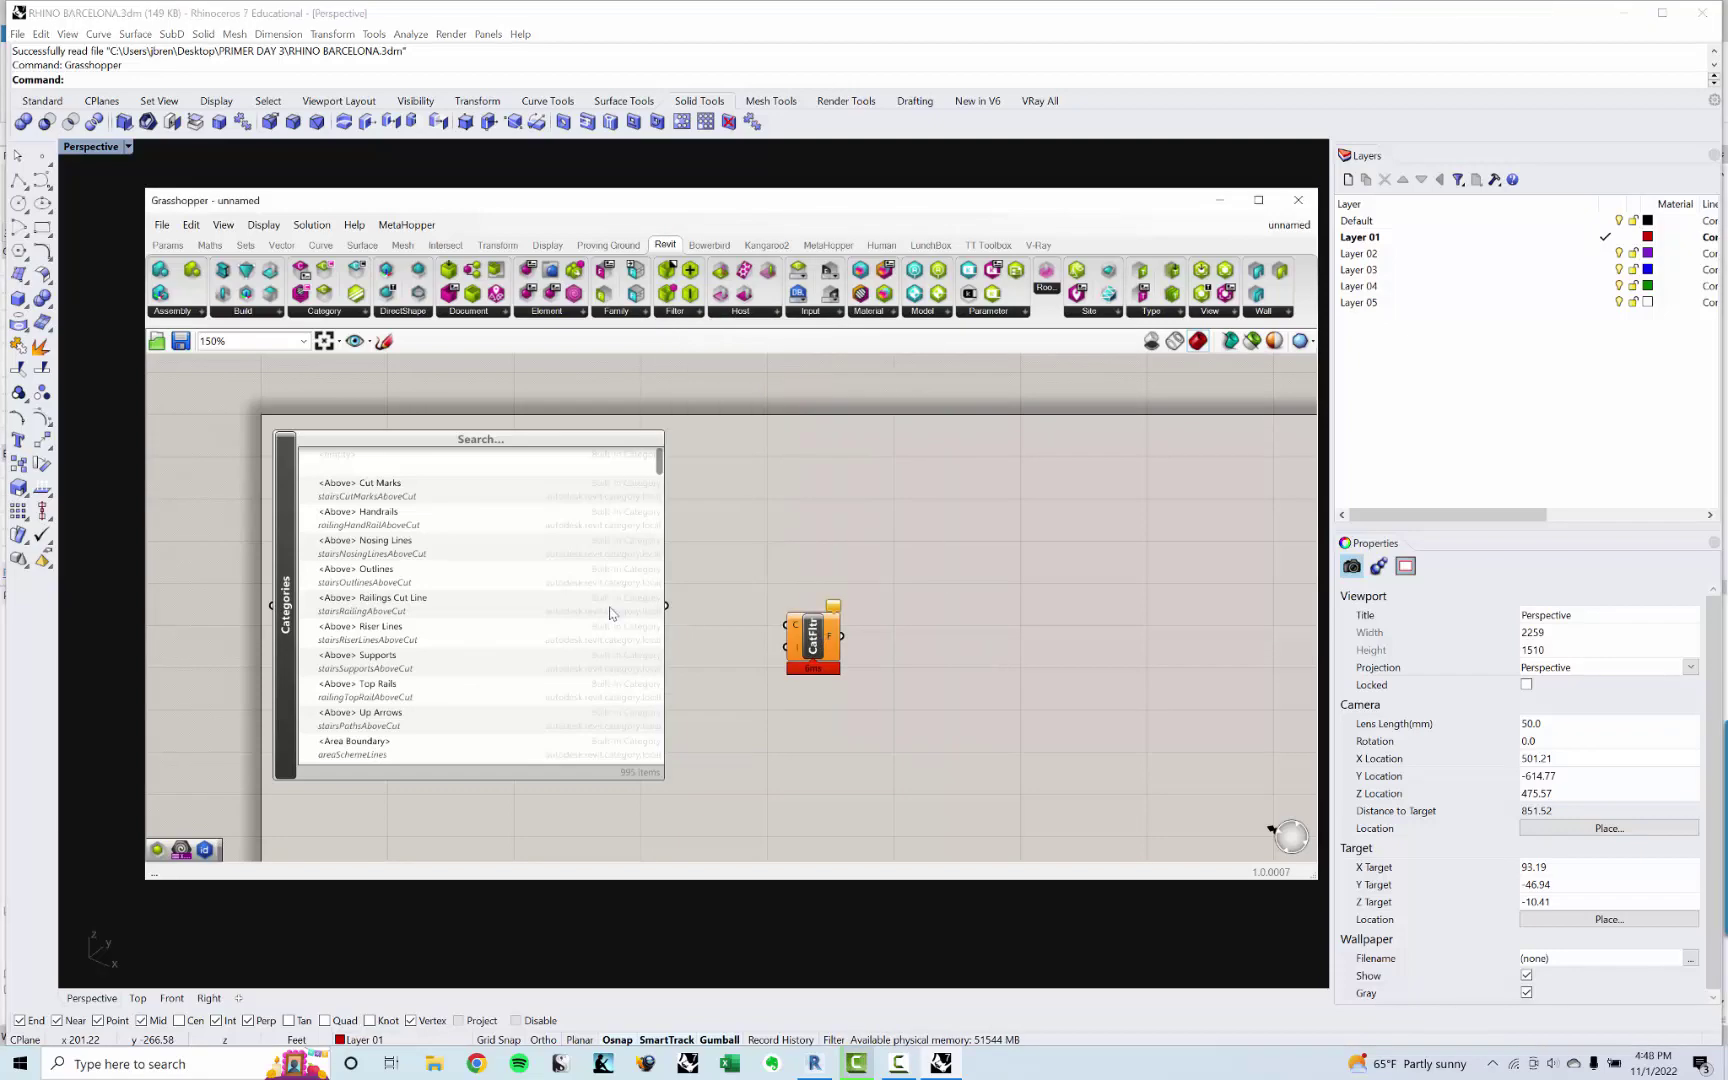
{"action": "scroll", "coordinate": [621, 605], "scroll_direction": "up", "scroll_amount": 1}
{"action": "left_click_drag", "start_coordinate": [678, 606], "coordinate": [819, 628]}
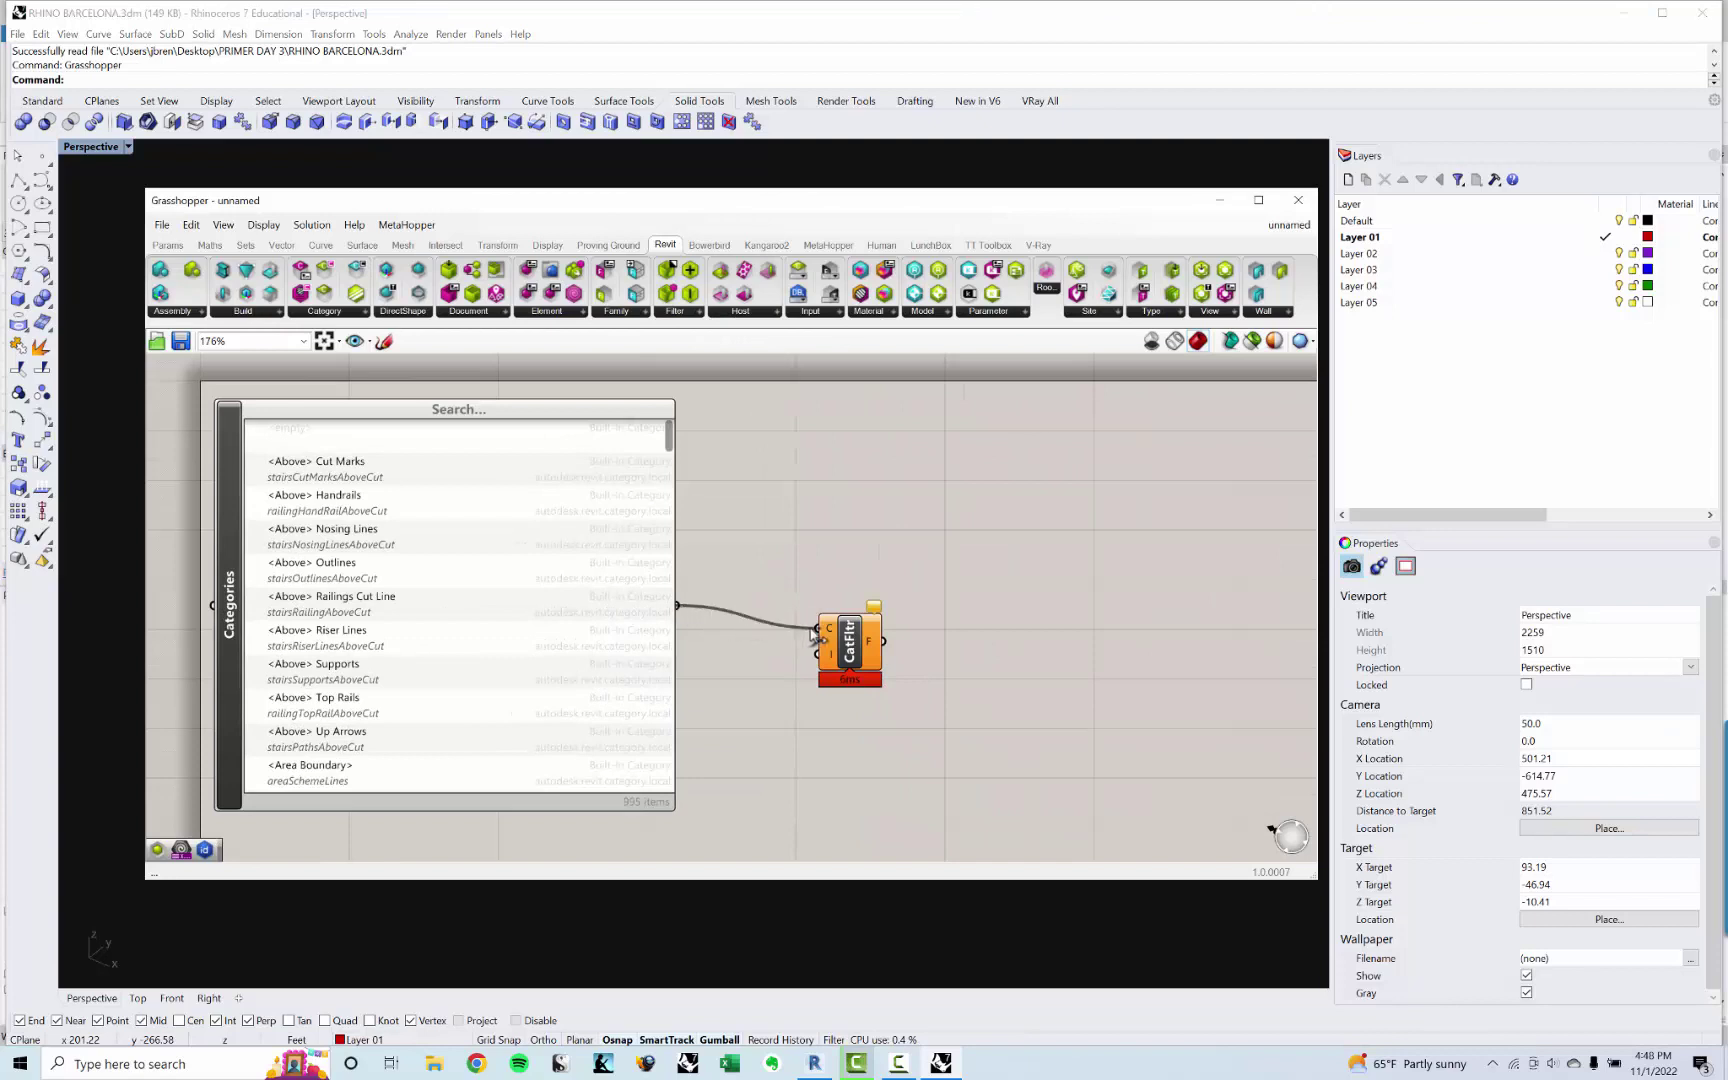
{"action": "double_click", "coordinate": [902, 537]}
{"action": "type", "text": "panel"}
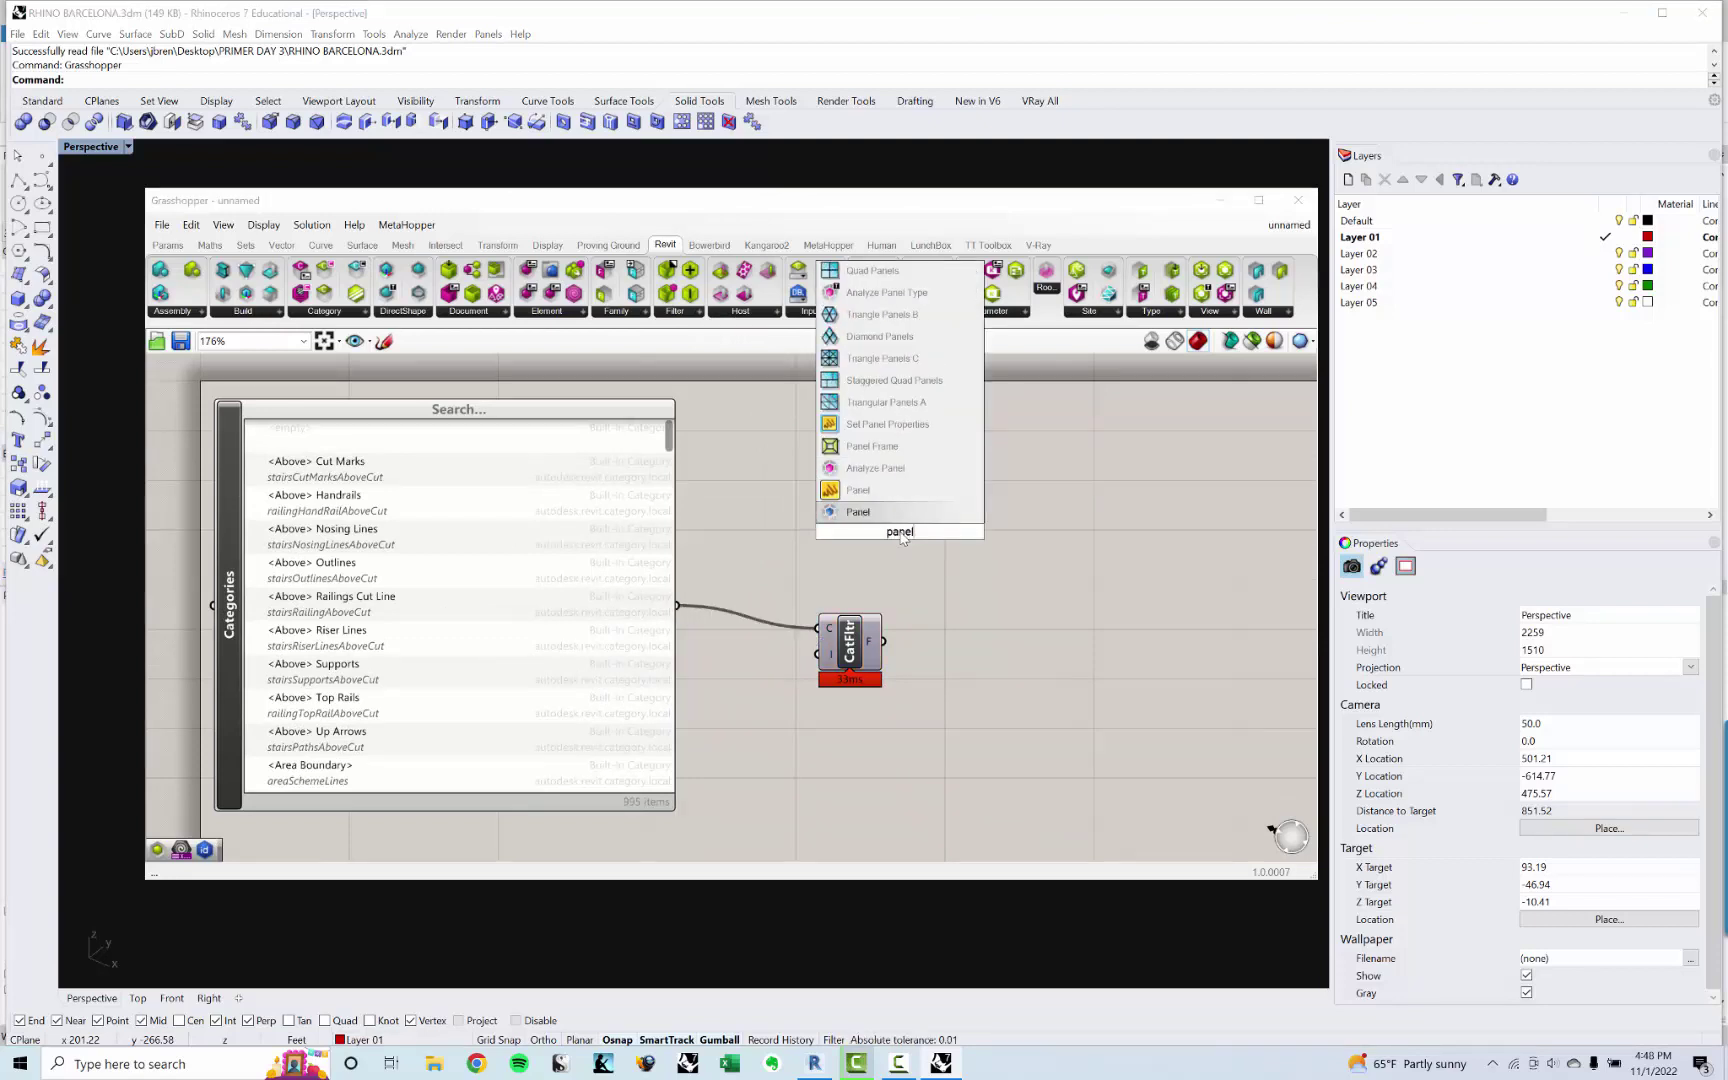
{"action": "key", "text": "Return"}
{"action": "left_click_drag", "start_coordinate": [678, 606], "coordinate": [849, 519]}
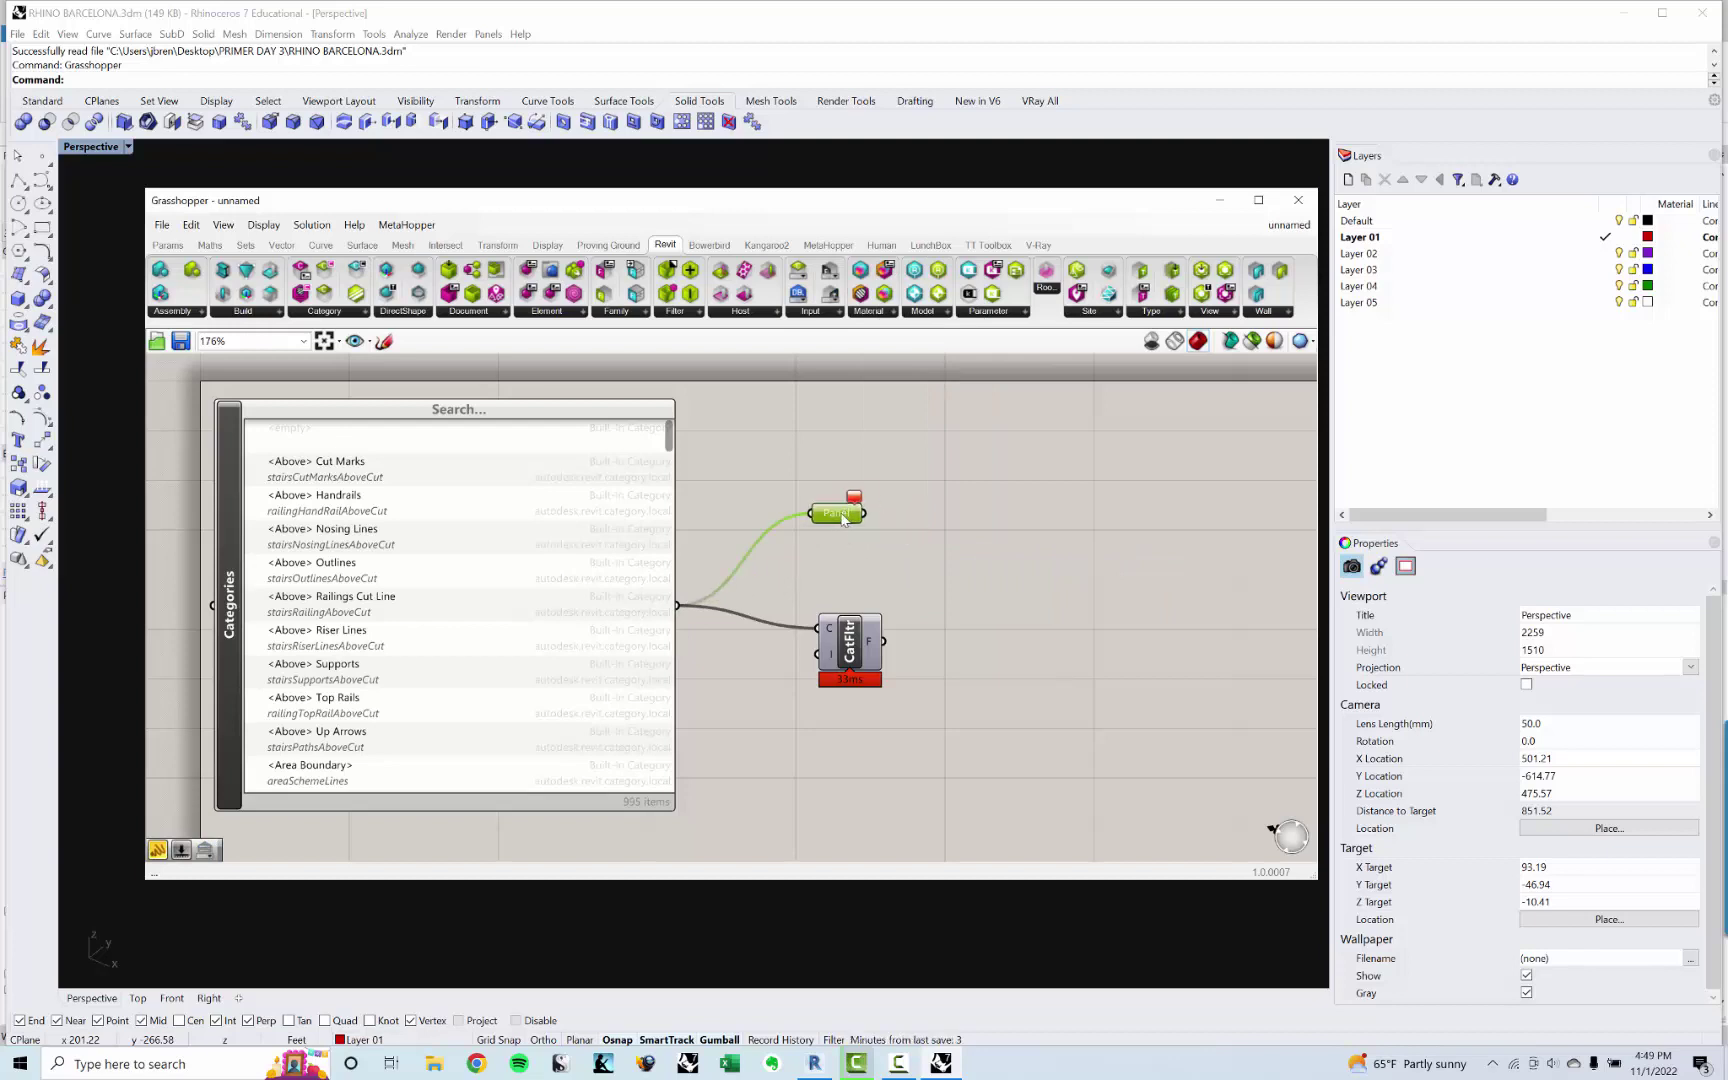
{"action": "key", "text": "Delete"}
Step: Inspect the category picker's output and the Category Filter's output with a temporary text panel, and delete the panel
{"action": "double_click", "coordinate": [878, 514]}
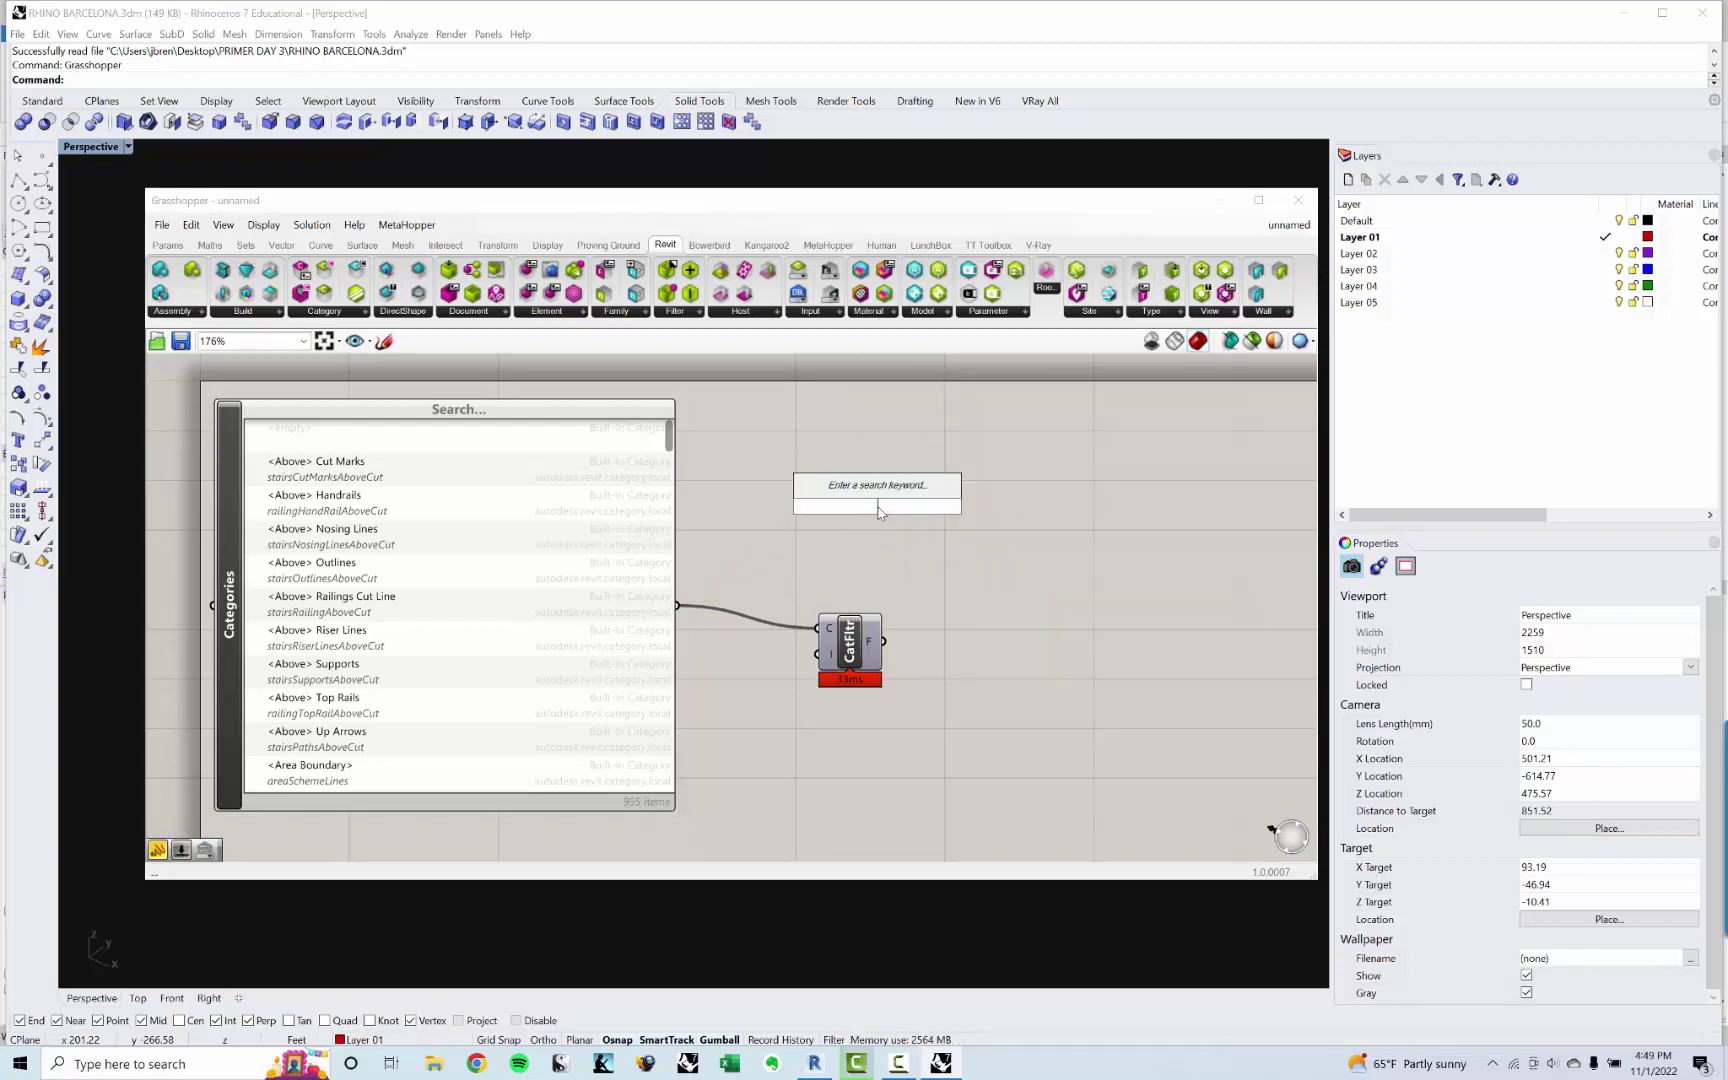
{"action": "type", "text": "panel"}
{"action": "key", "text": "Return"}
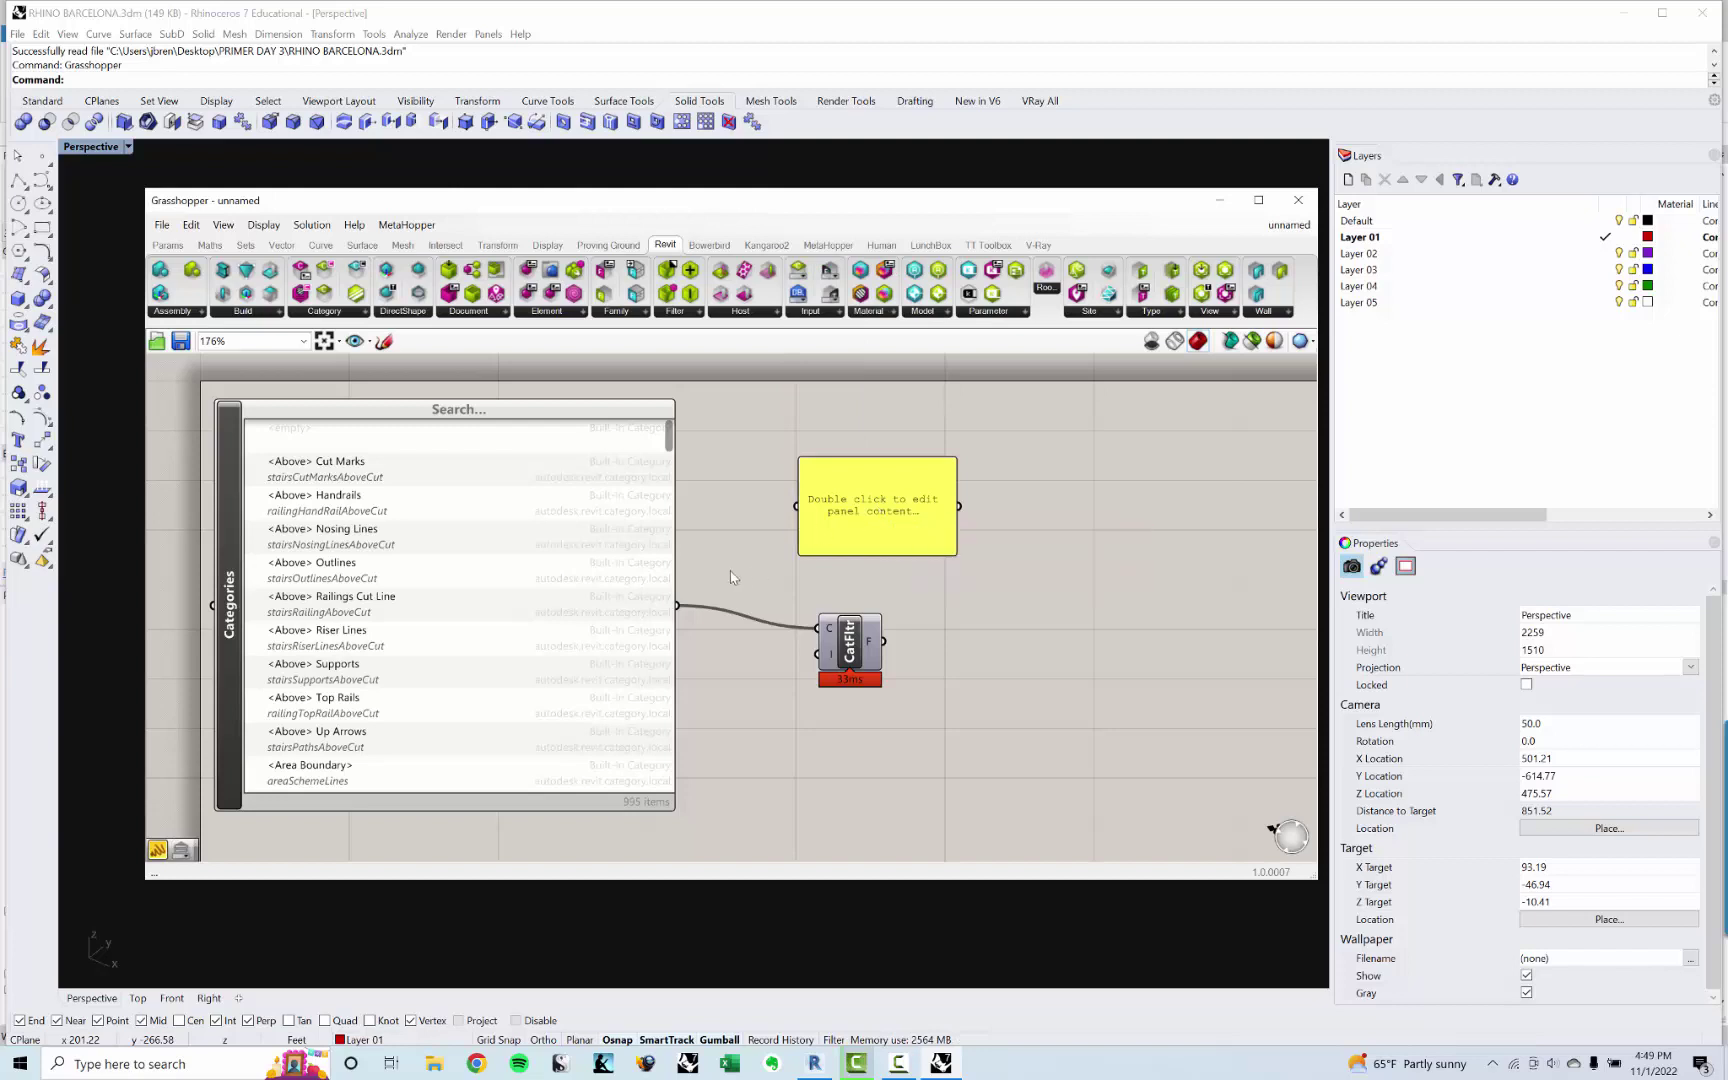
{"action": "left_click_drag", "start_coordinate": [679, 606], "coordinate": [862, 571]}
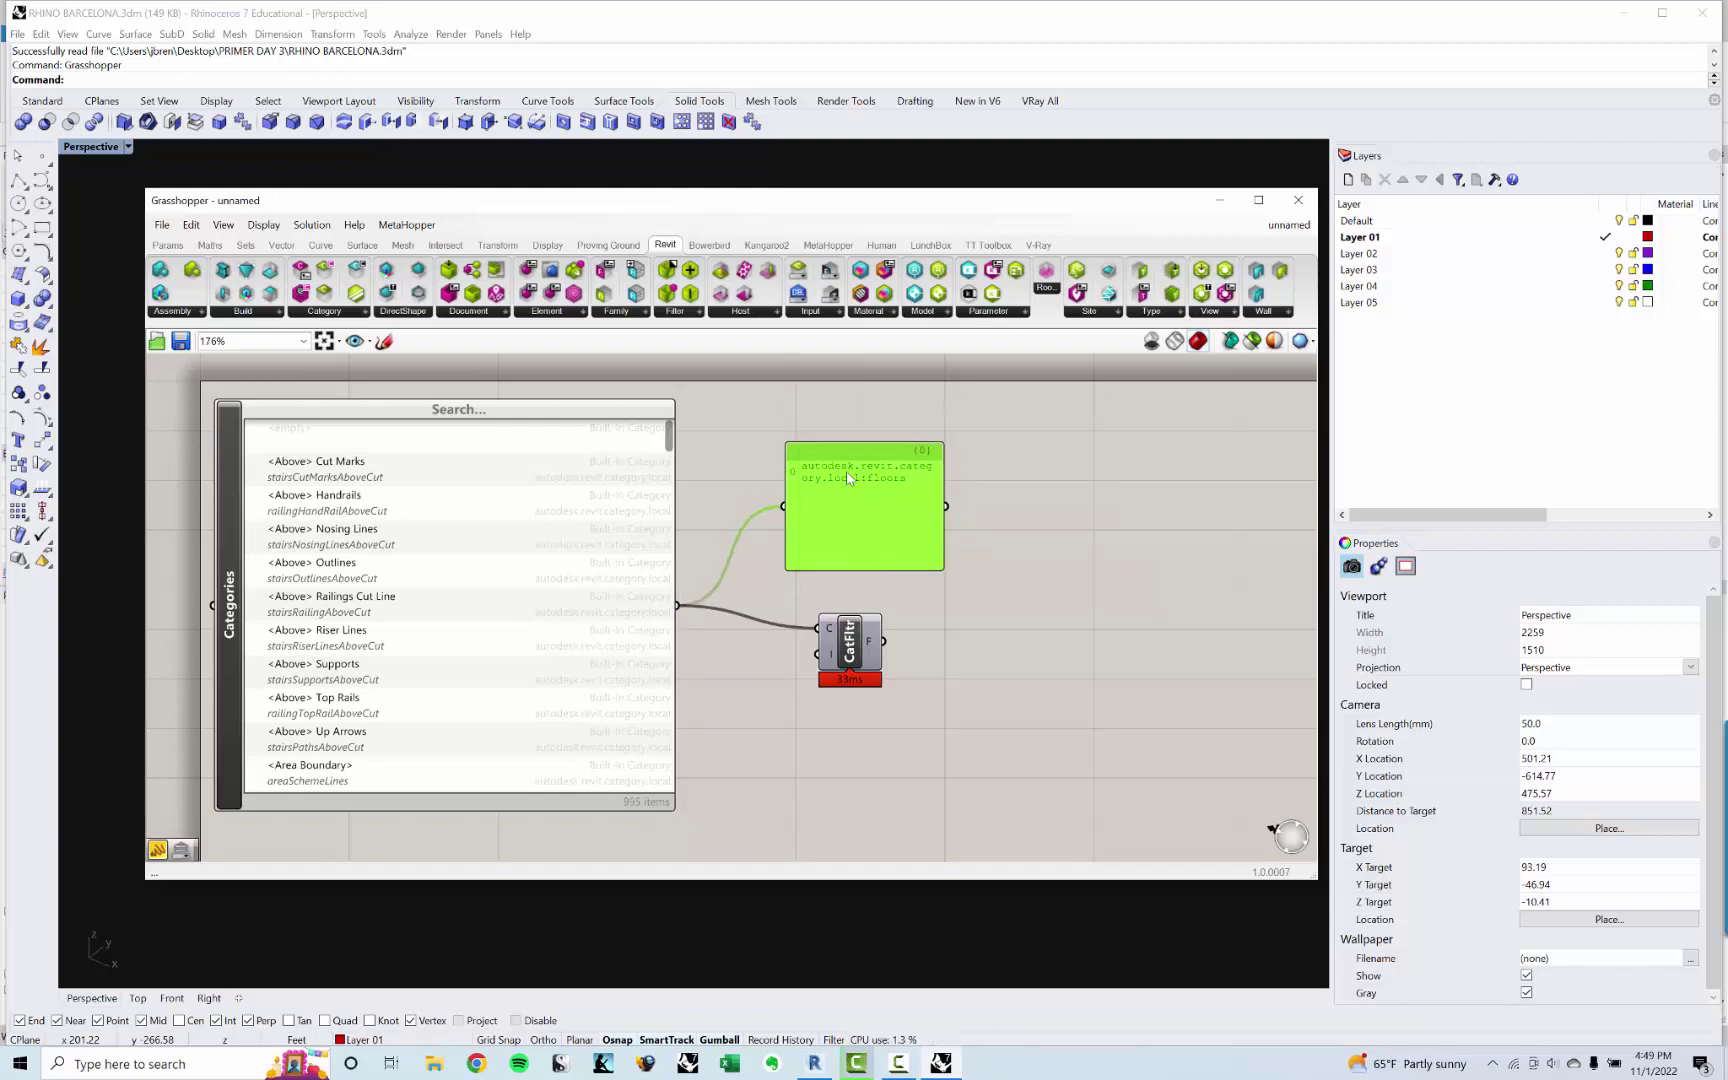
{"action": "left_click_drag", "start_coordinate": [884, 641], "coordinate": [830, 532]}
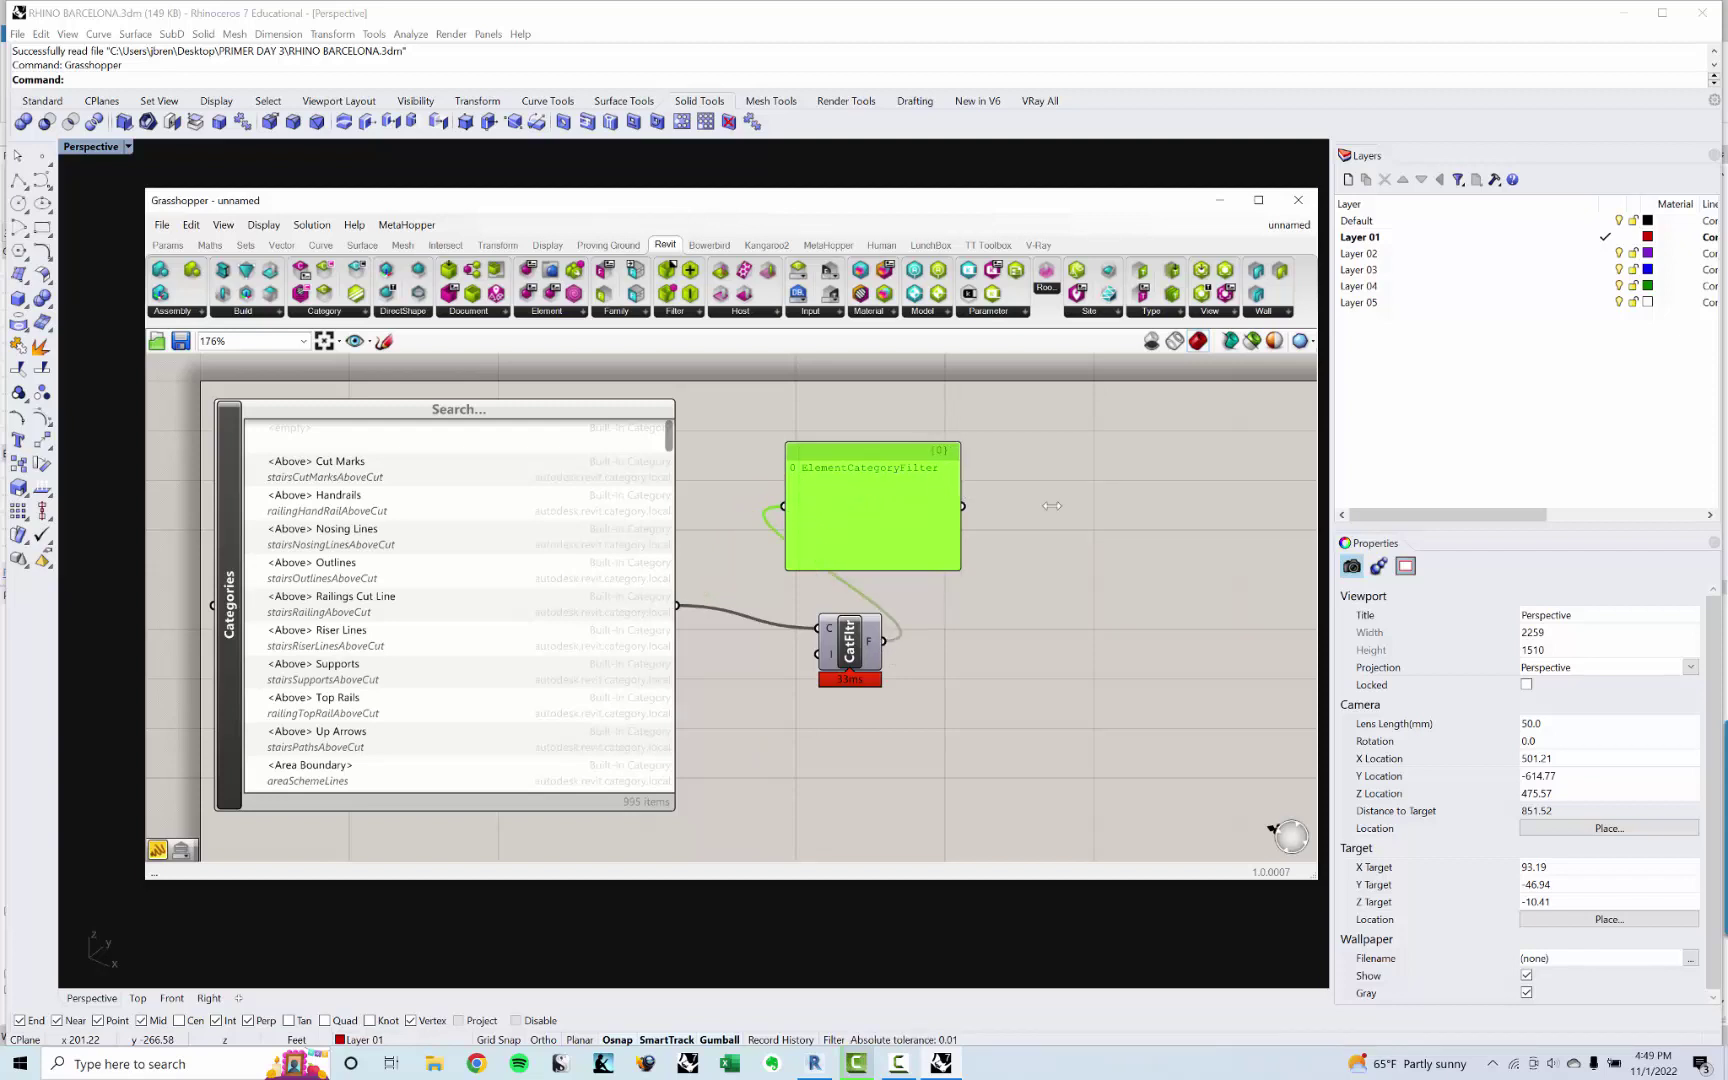
{"action": "left_click_drag", "start_coordinate": [945, 495], "coordinate": [1078, 505]}
{"action": "key", "text": "Delete"}
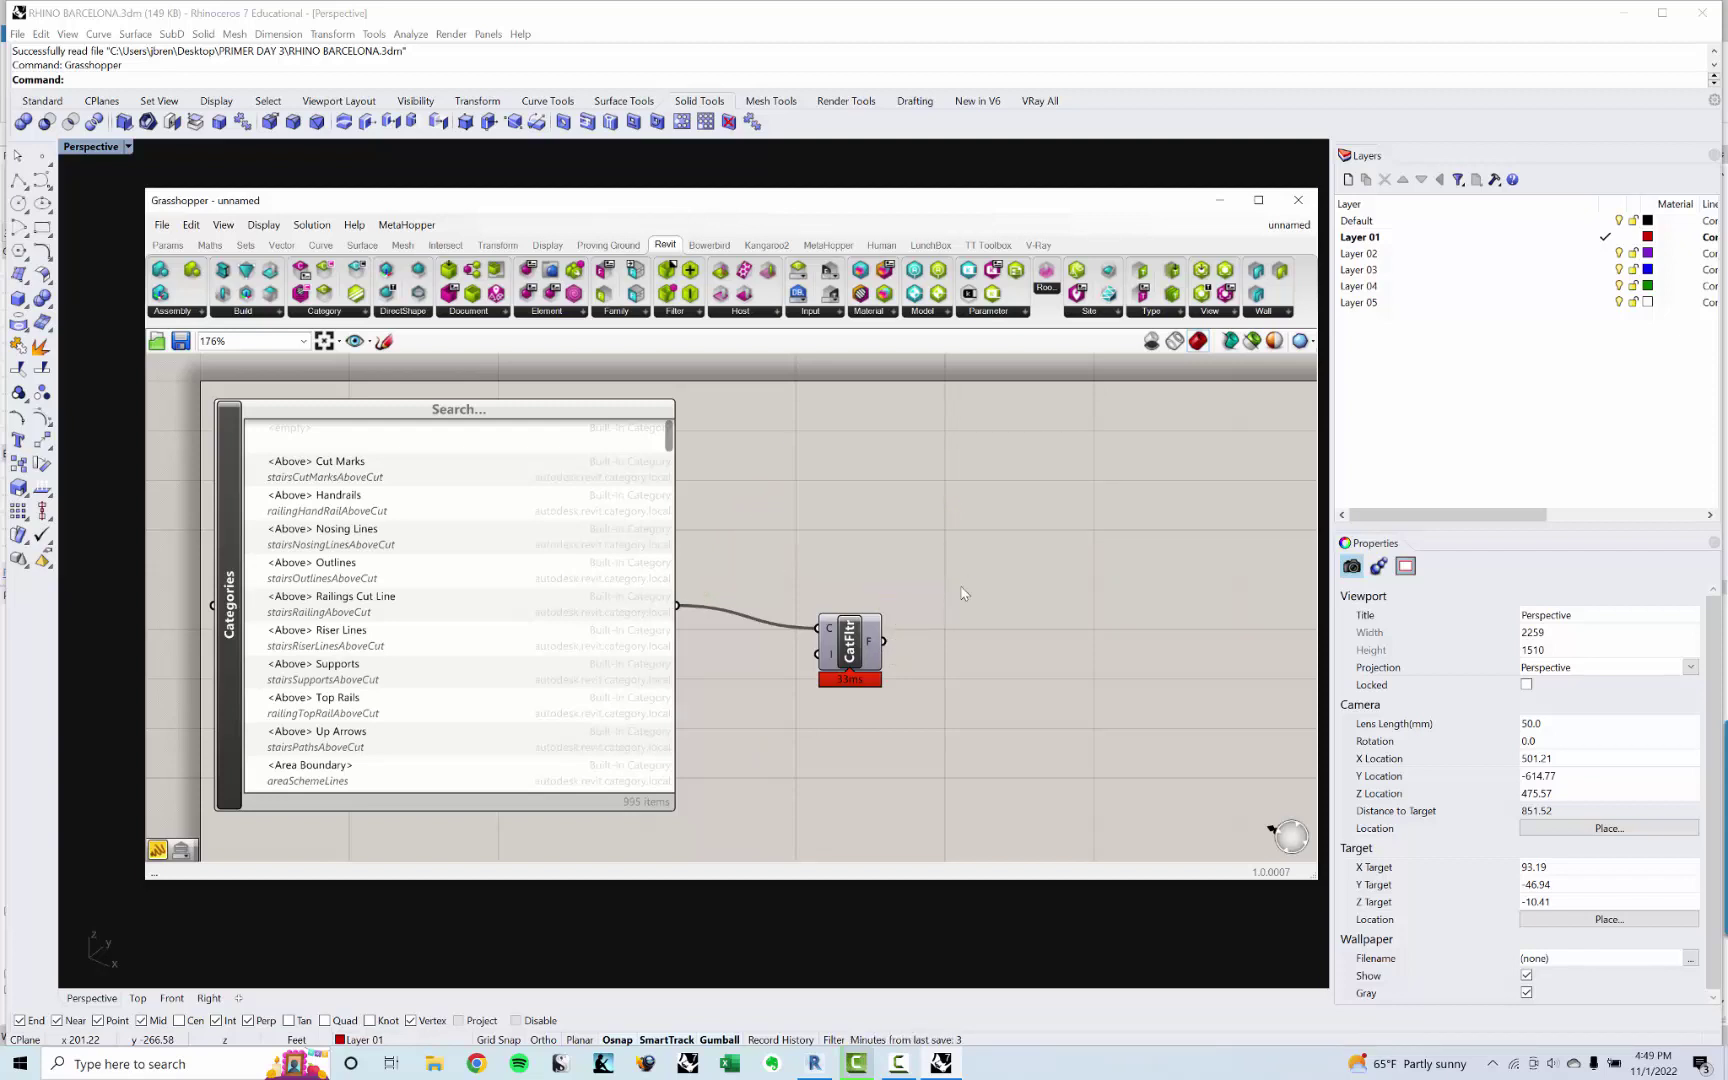
Step: Add a Query Elements component and connect the Category Filter's output to its Filter input
{"action": "double_click", "coordinate": [998, 561]}
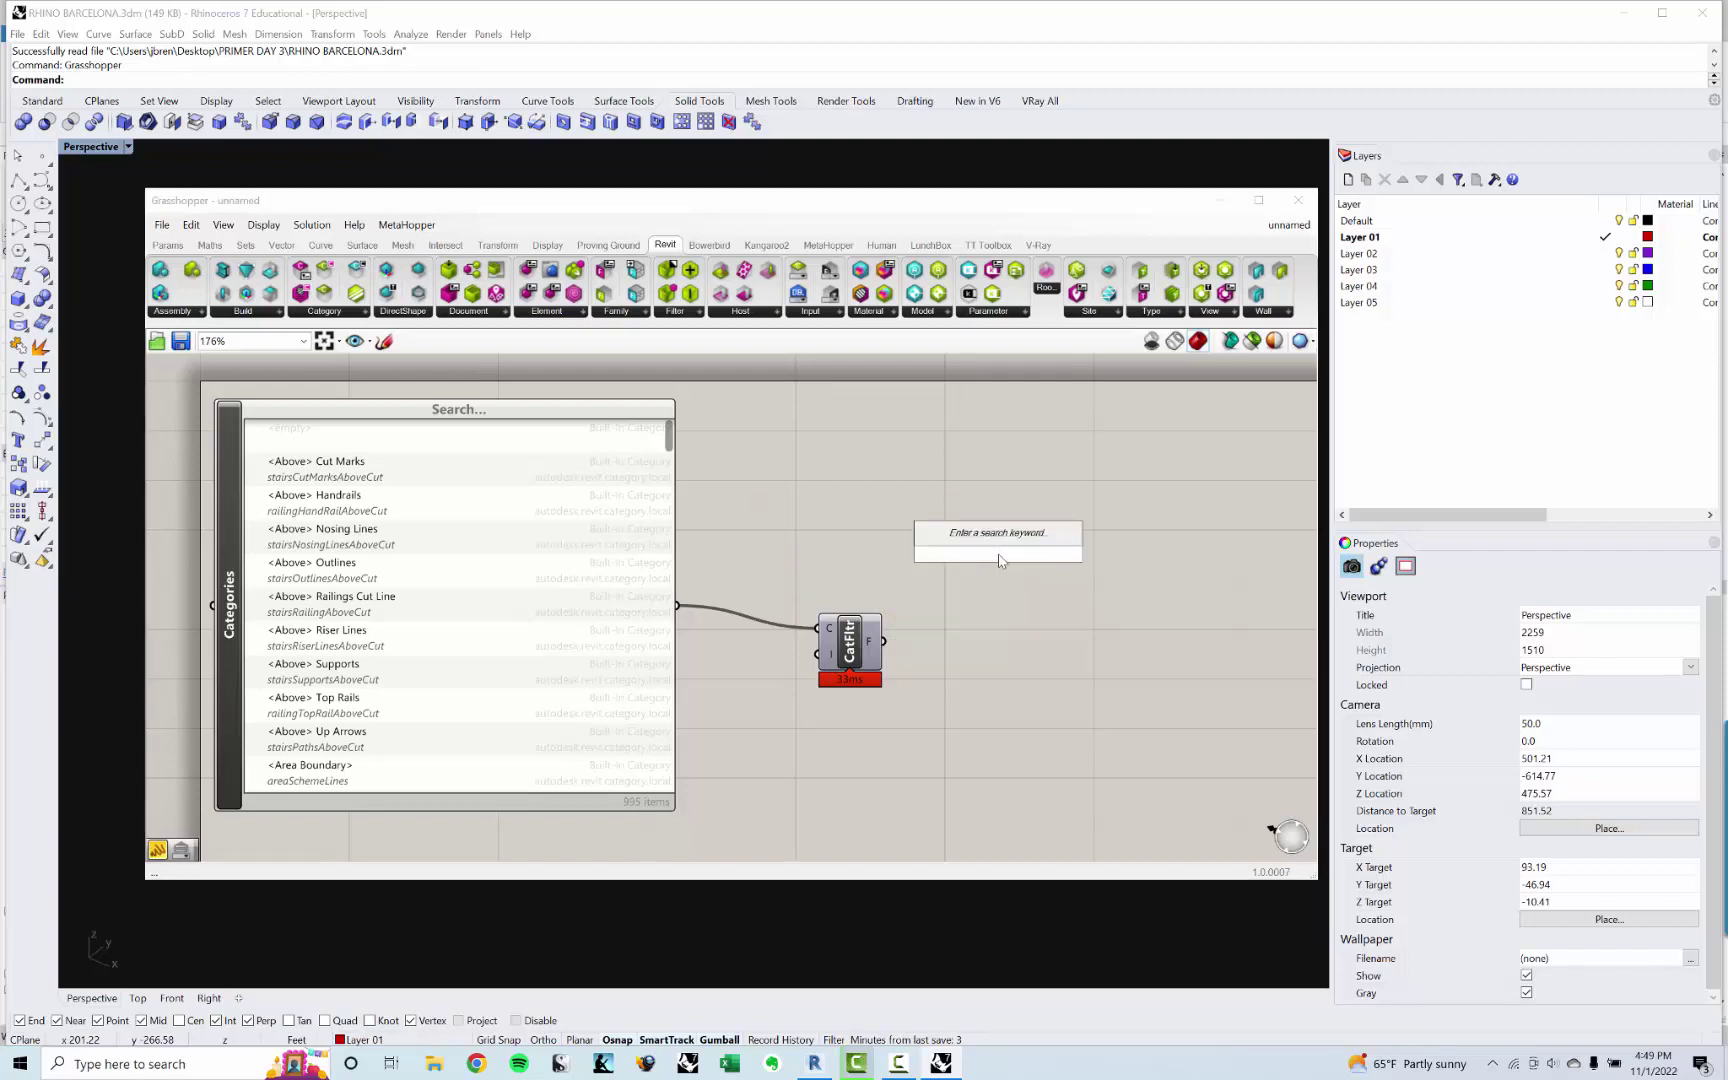
{"action": "type", "text": "que"}
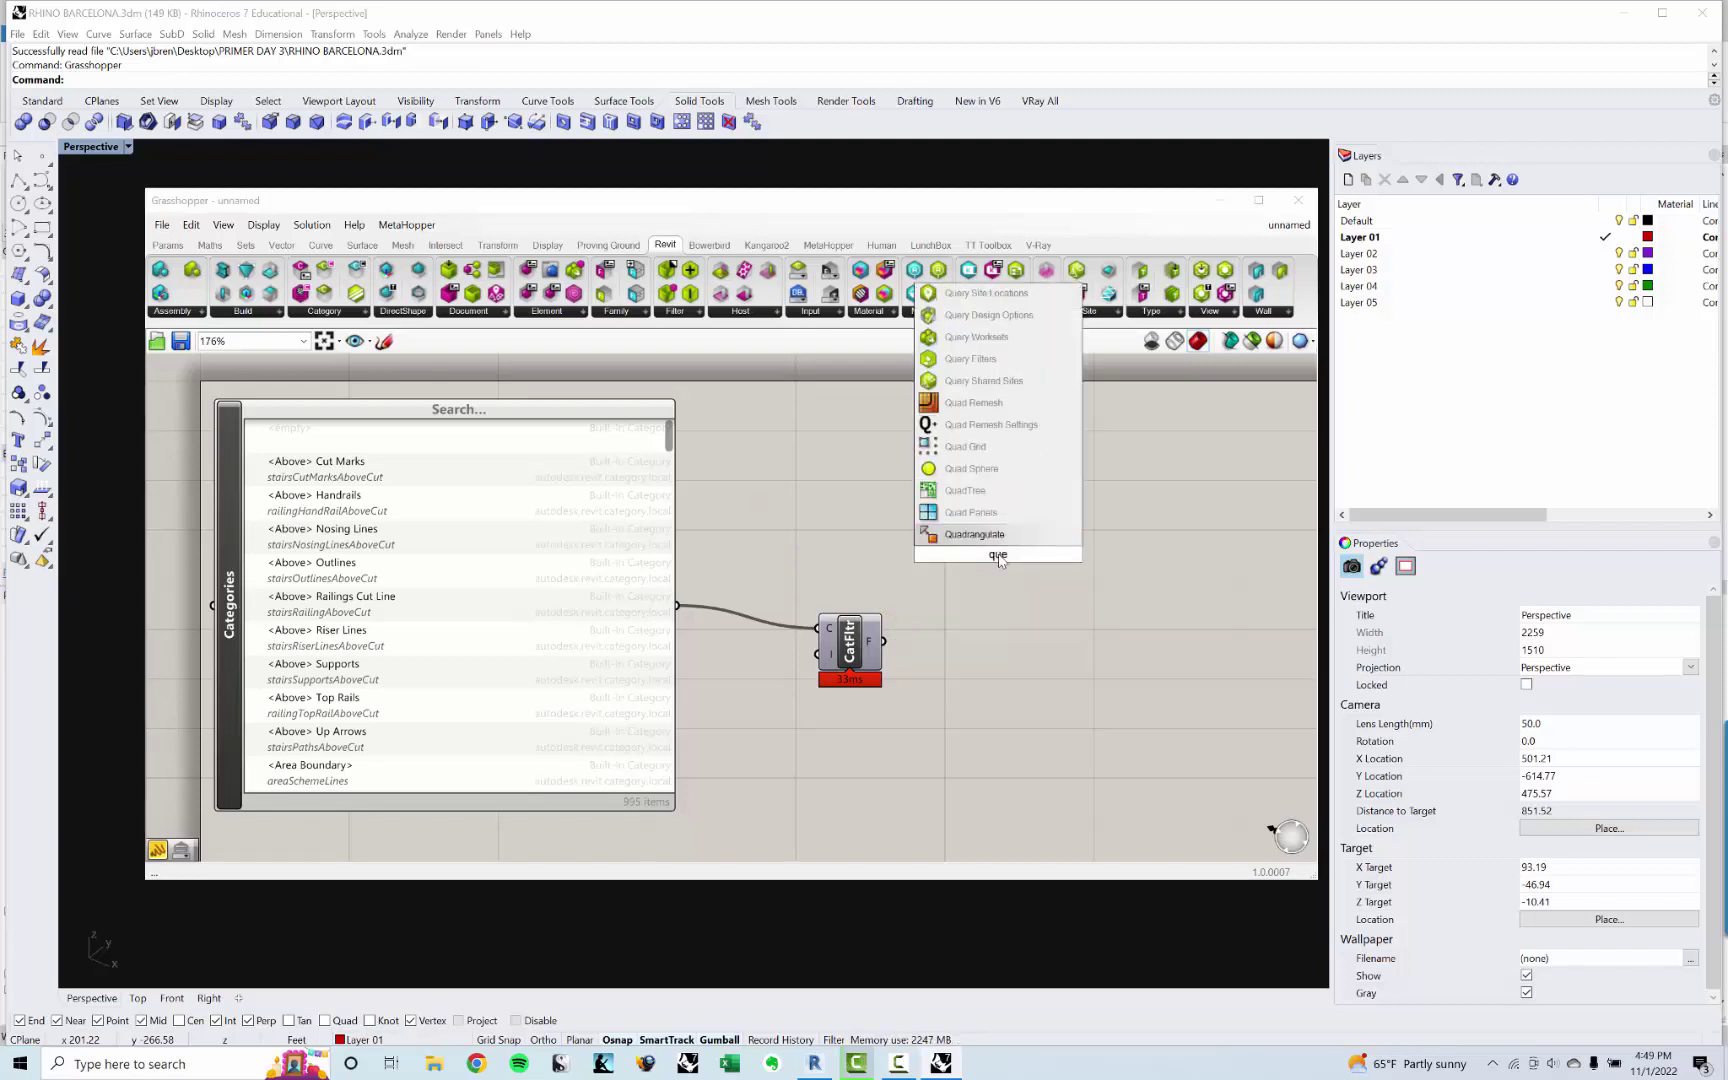
{"action": "type", "text": "ry ele"}
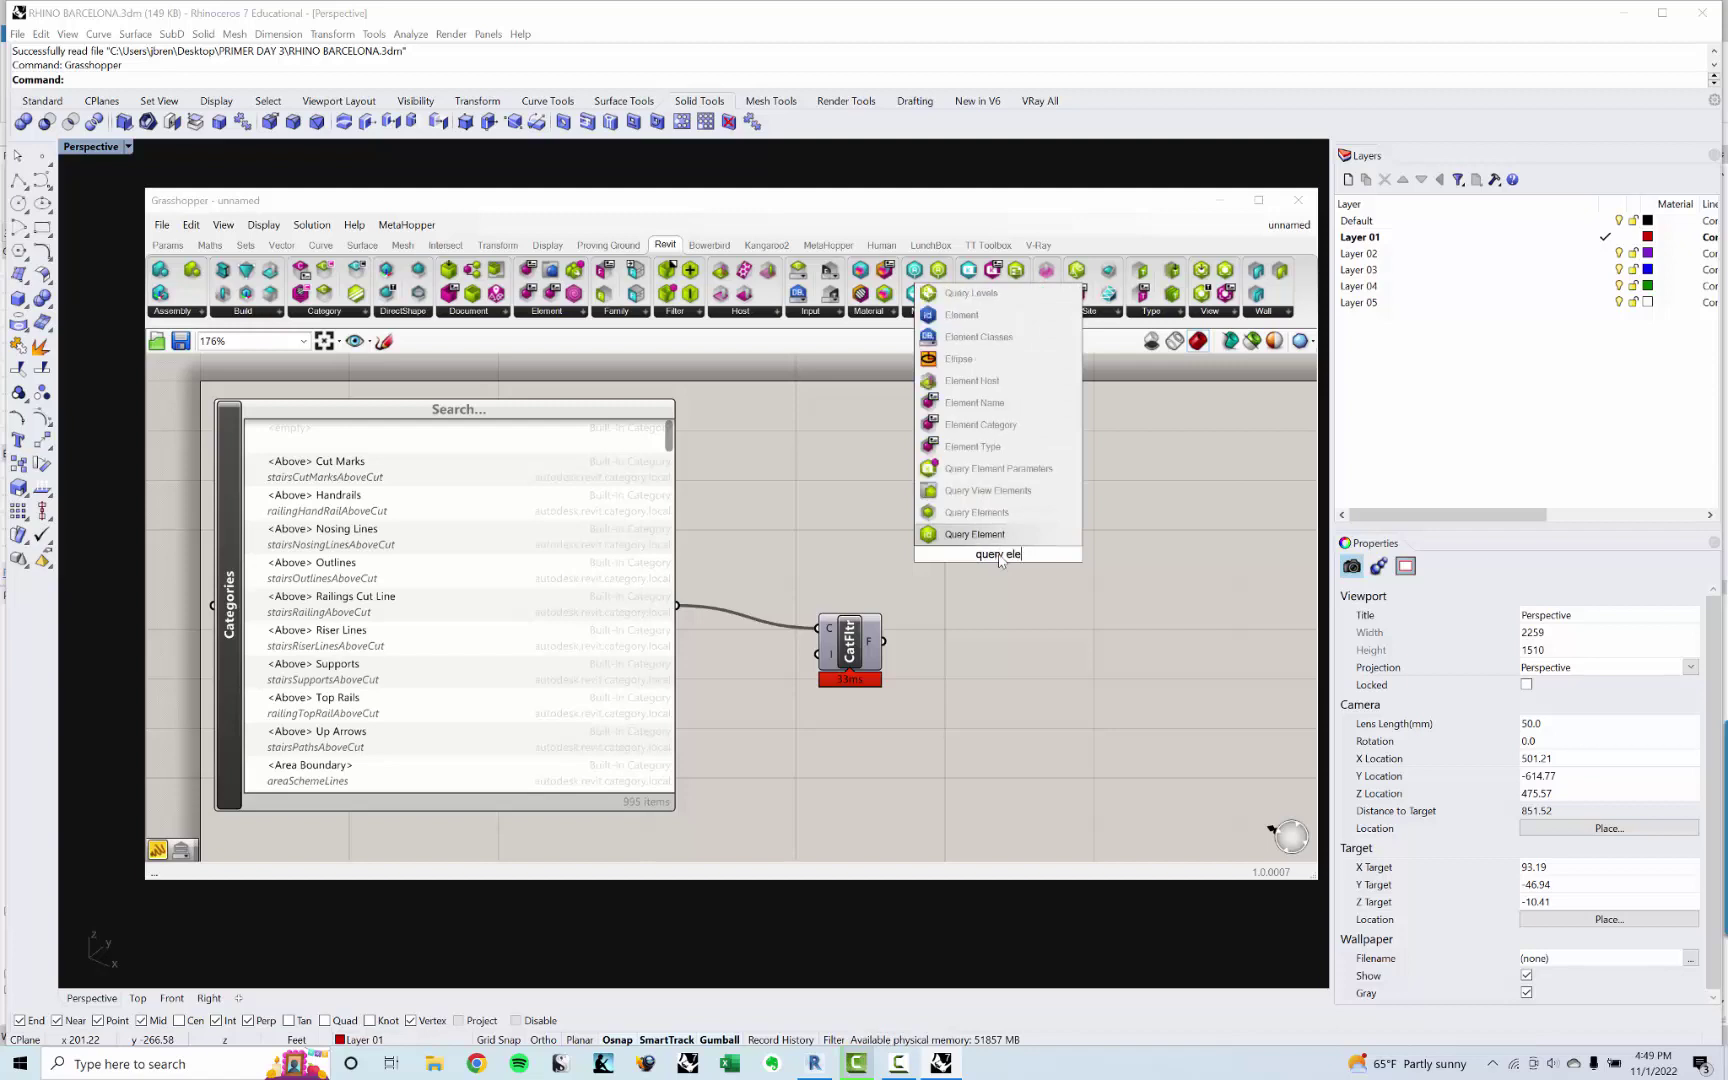
{"action": "key", "text": "Up"}
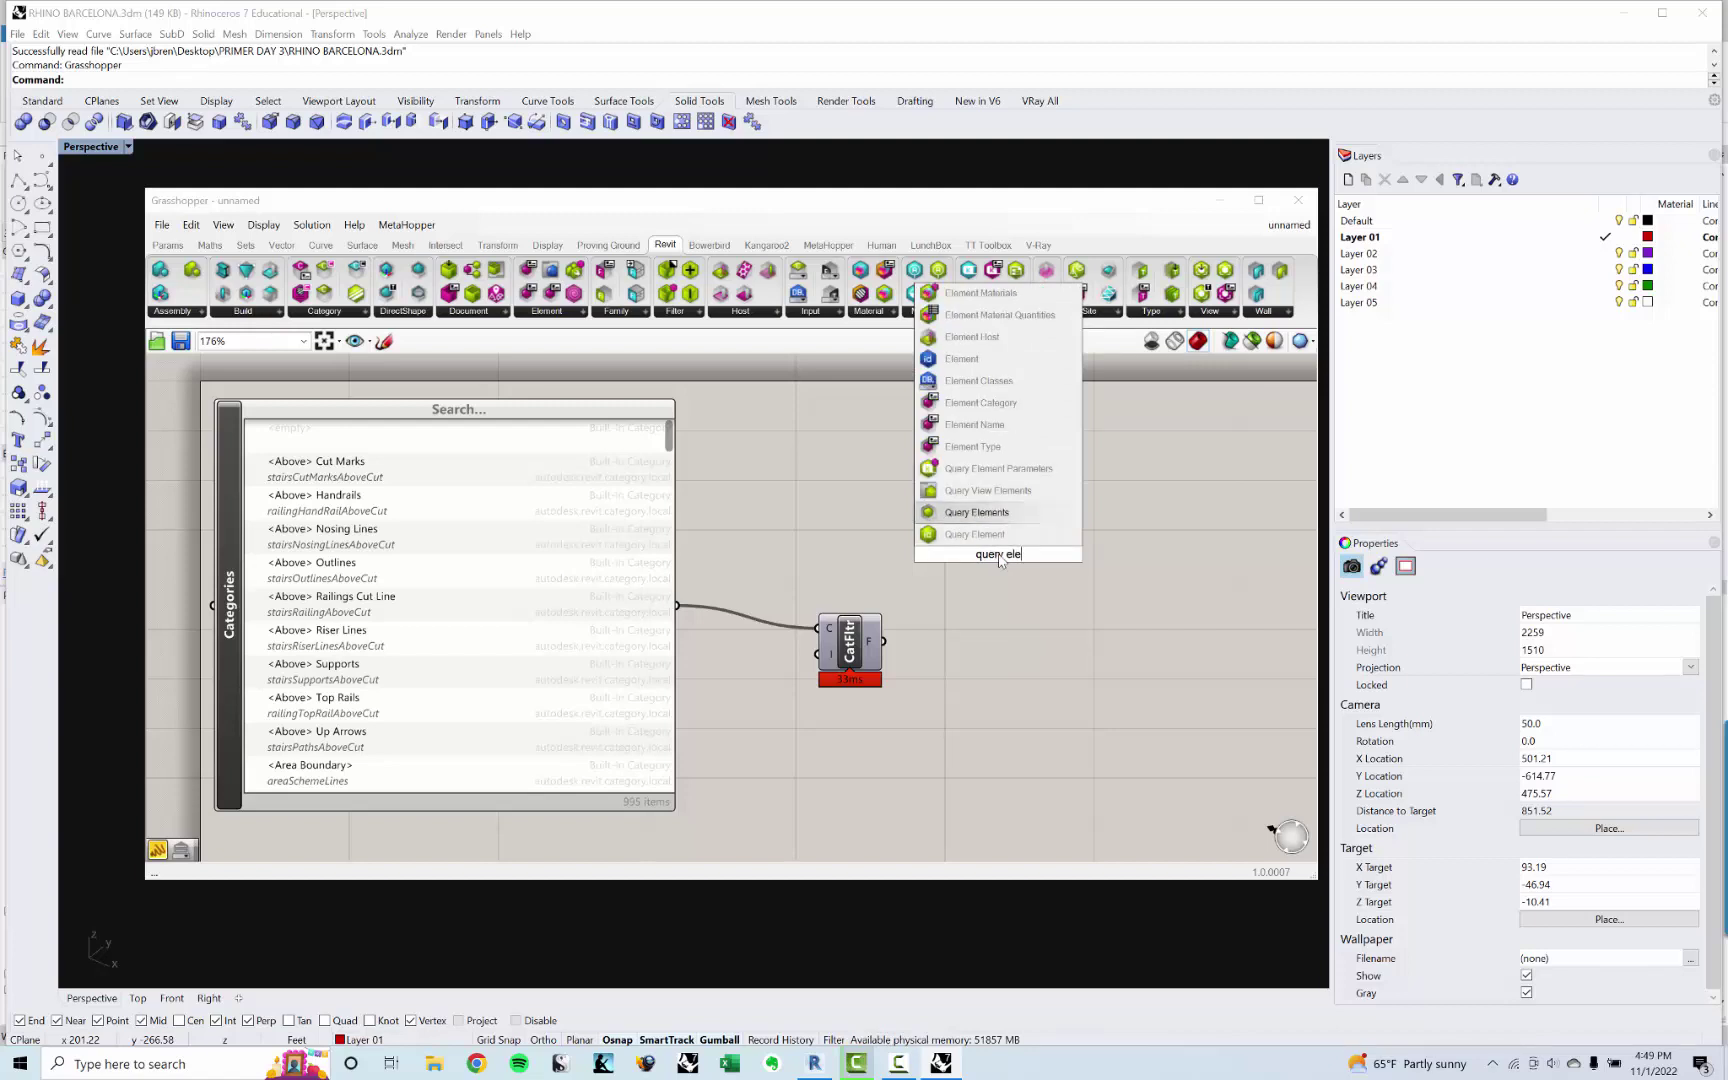
{"action": "key", "text": "Return"}
{"action": "left_click_drag", "start_coordinate": [887, 643], "coordinate": [965, 538]}
Step: Read the elements returned by Query Elements in a temporary text panel, and delete the panel
{"action": "double_click", "coordinate": [1116, 464]}
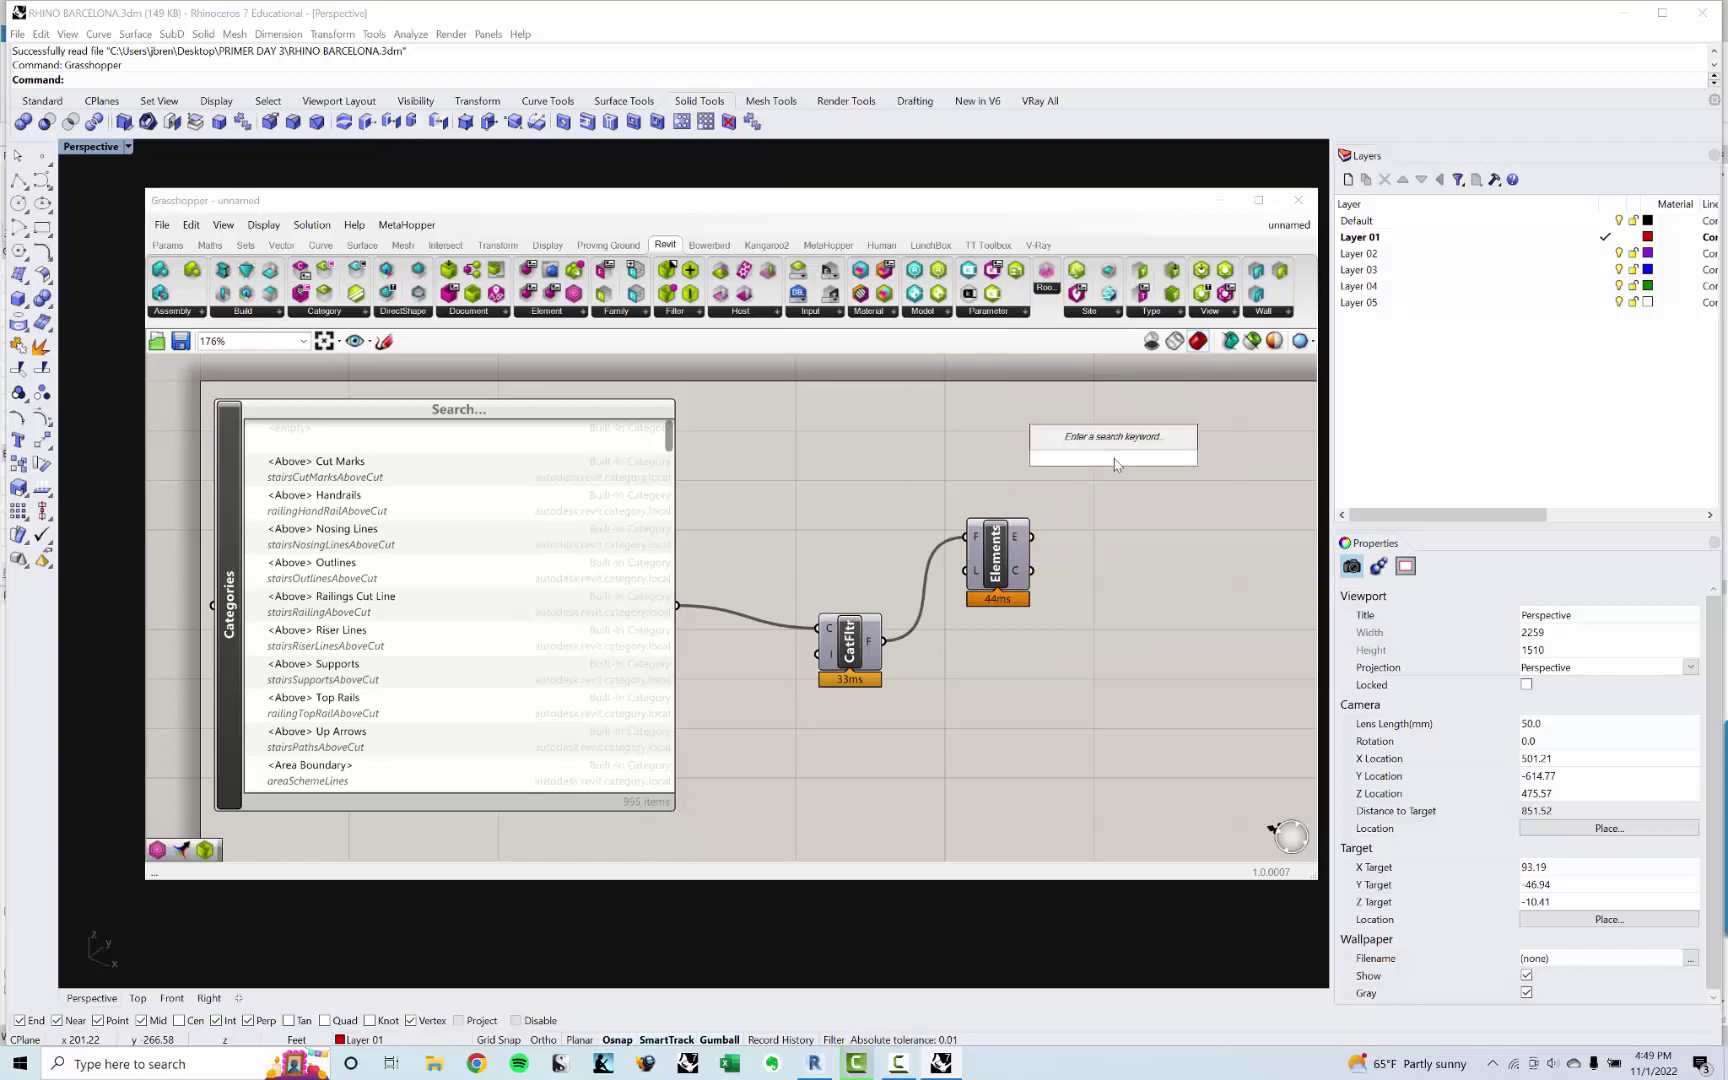
{"action": "type", "text": "panel"}
{"action": "key", "text": "Return"}
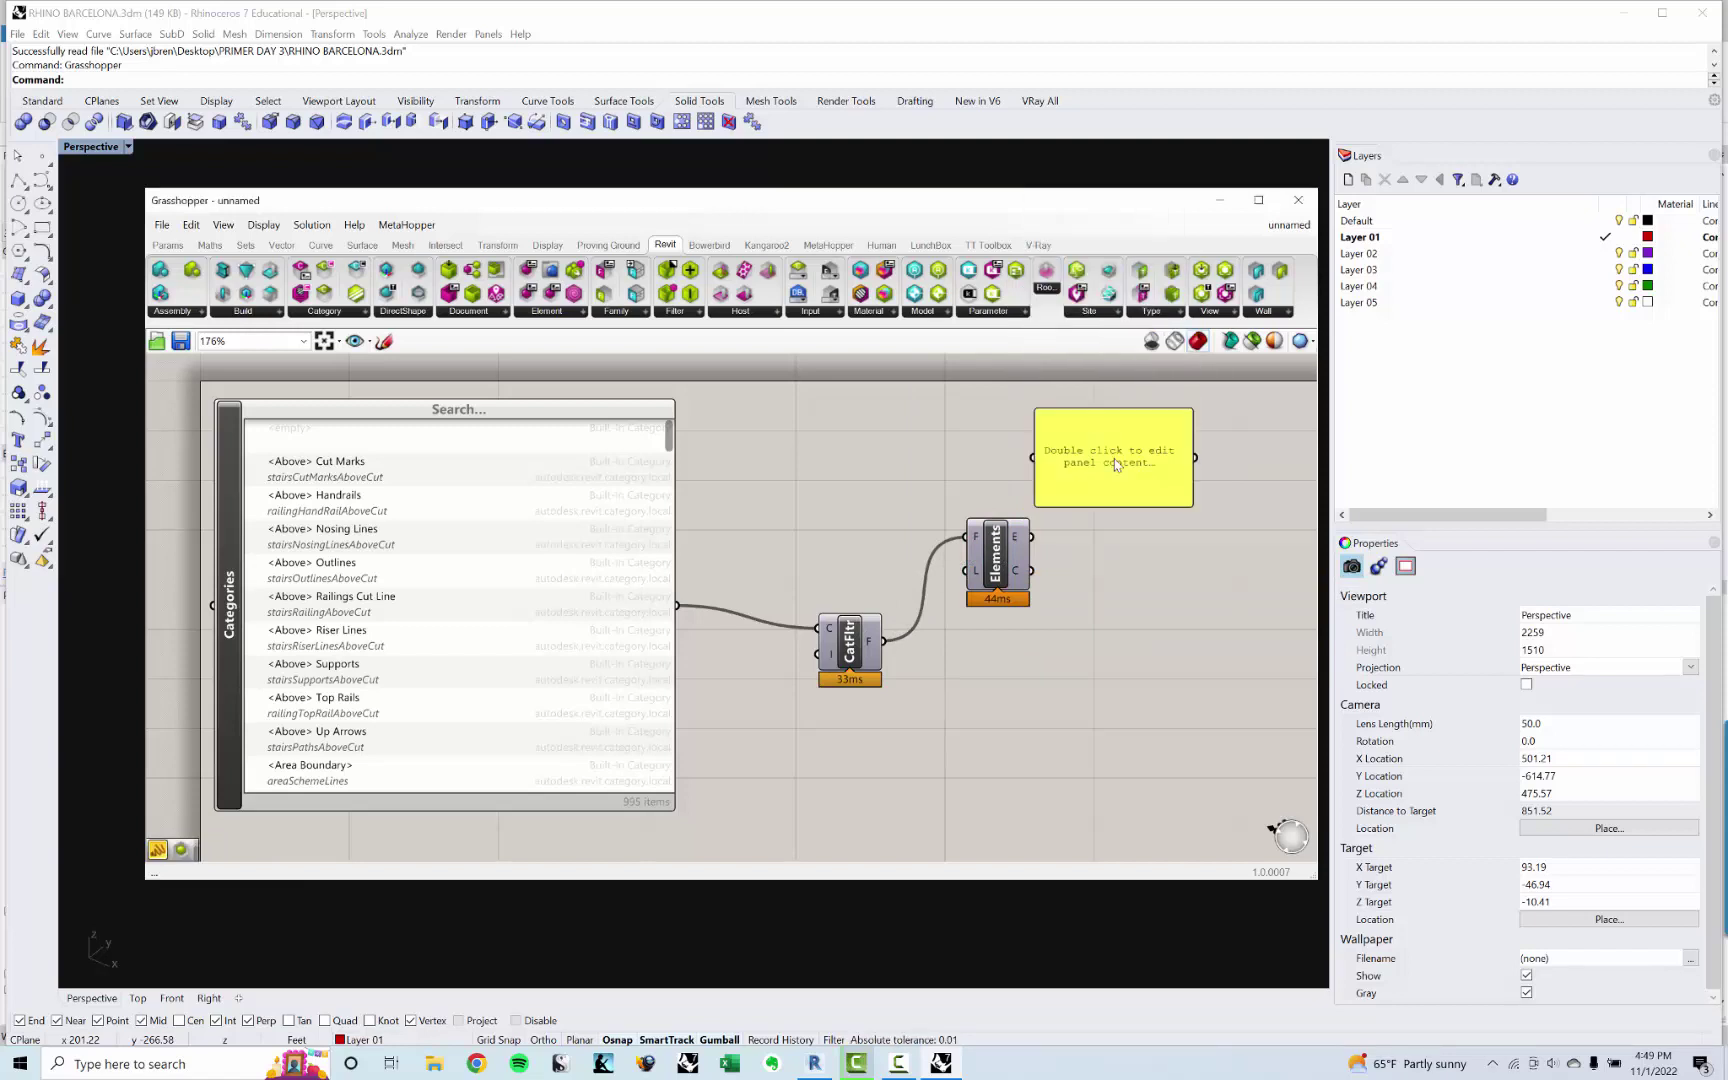
{"action": "left_click_drag", "start_coordinate": [1032, 537], "coordinate": [1155, 481]}
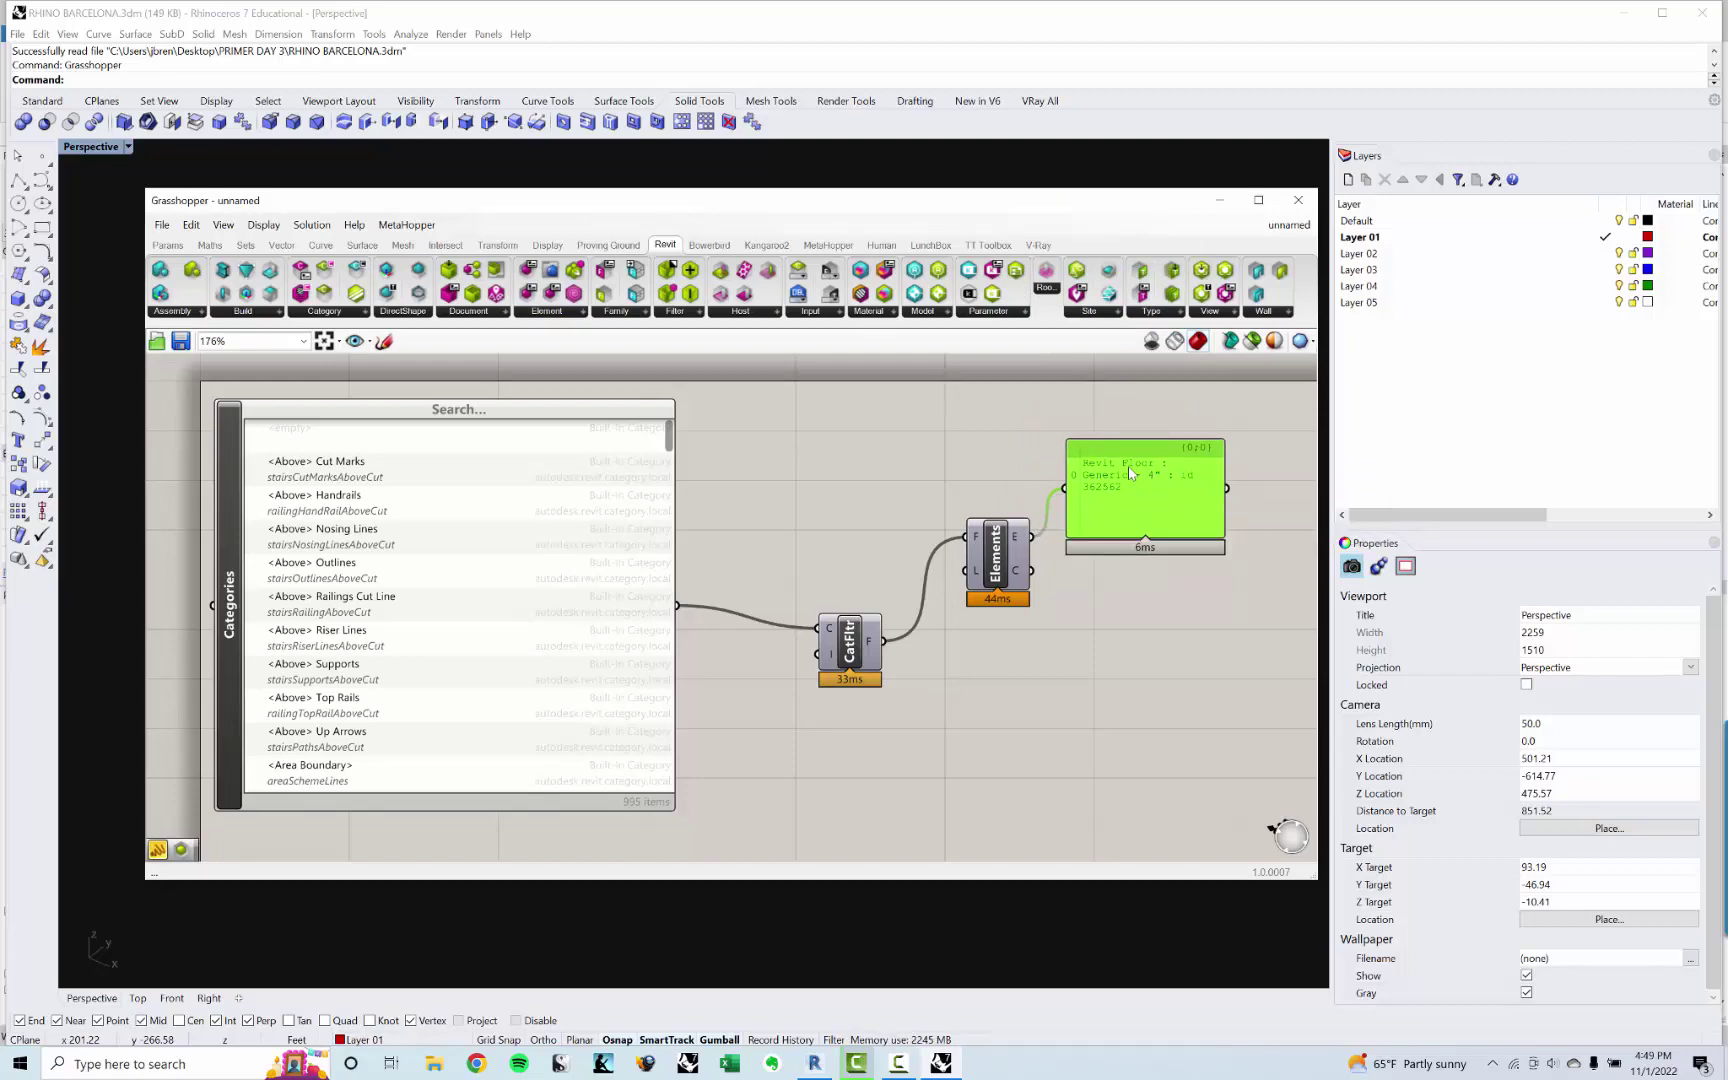
{"action": "key", "text": "Delete"}
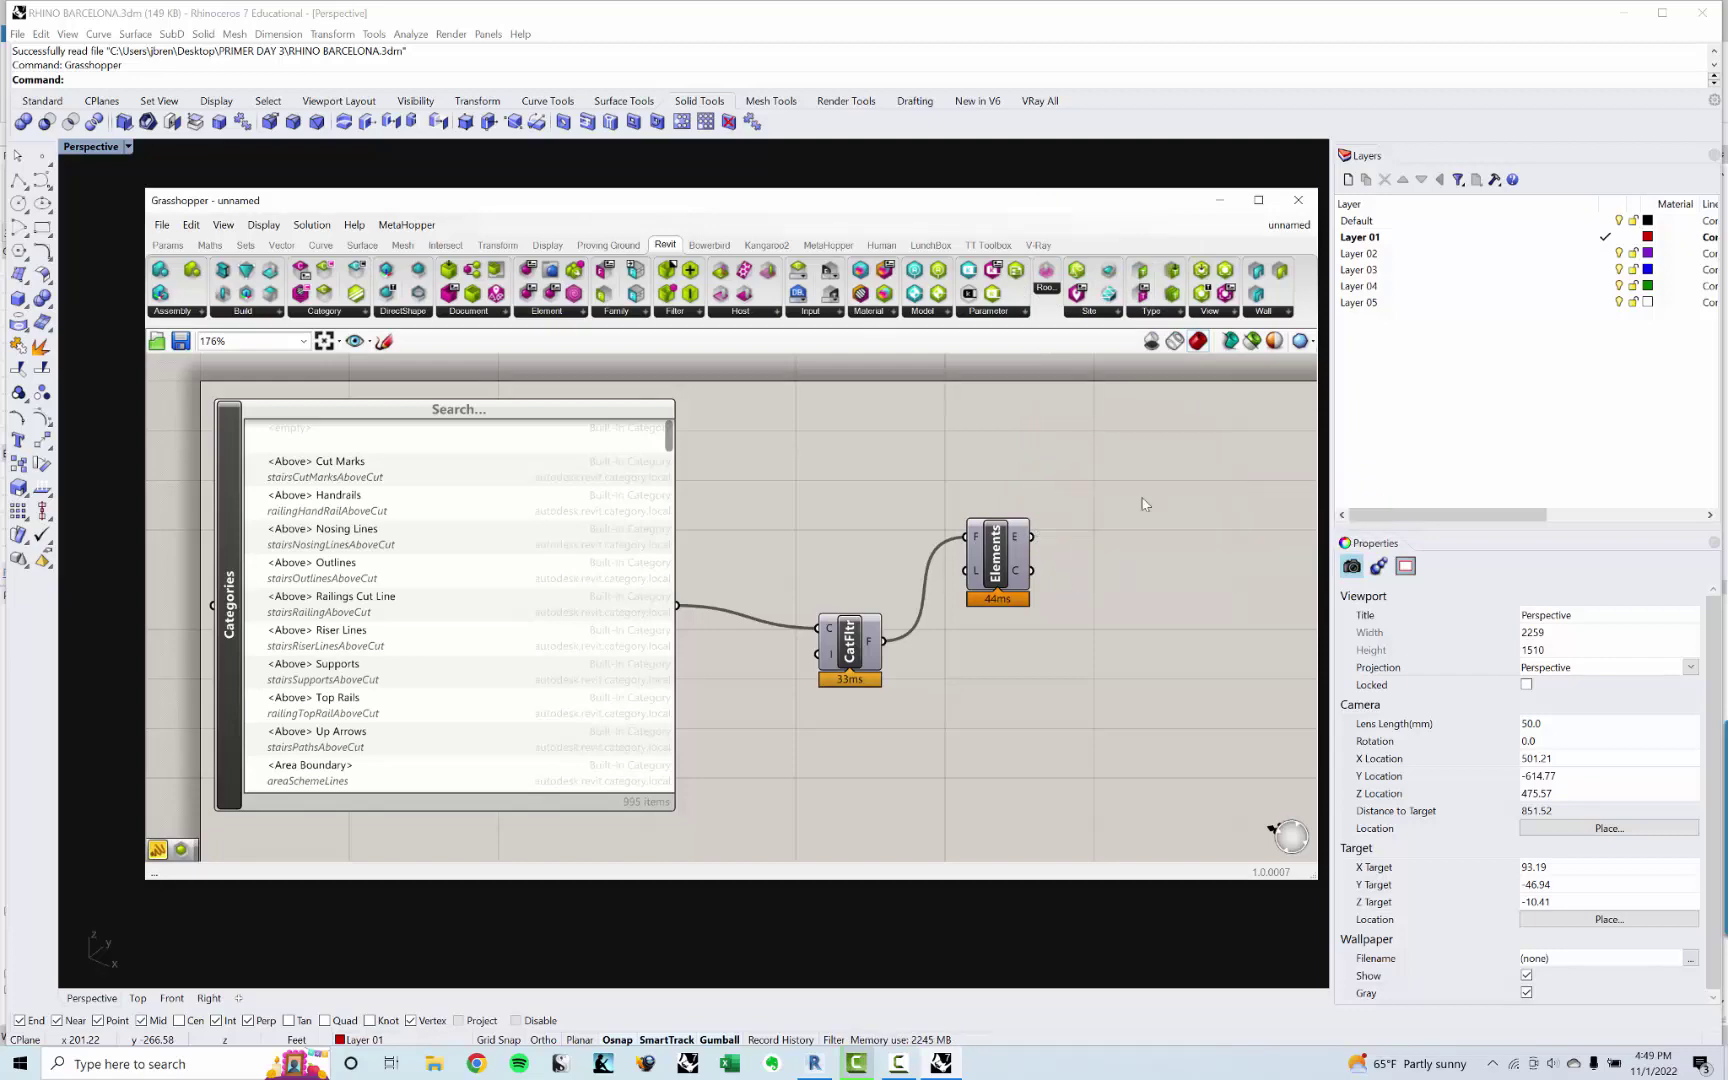
Step: Check Rhino's Perspective viewport for floor geometry with the Grasshopper window out of the way, and bring the definition back
{"action": "left_click", "coordinate": [1219, 200]}
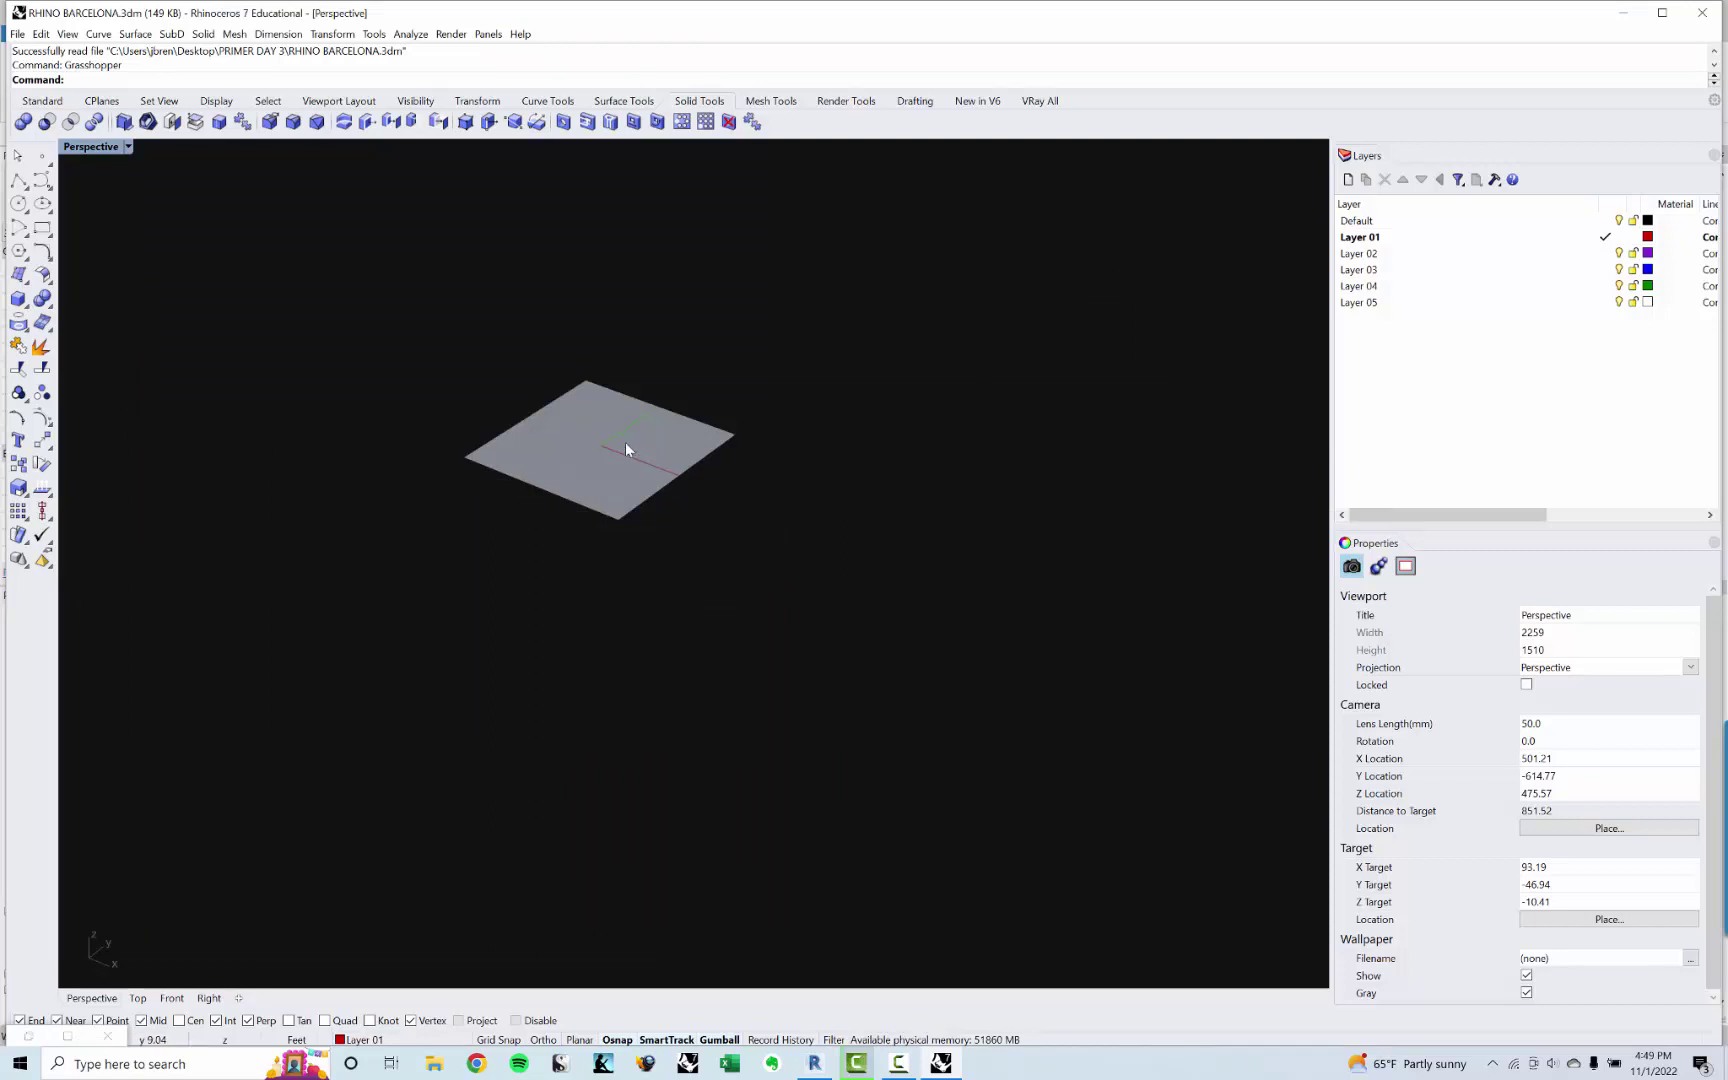
{"action": "scroll", "coordinate": [622, 441], "scroll_direction": "up", "scroll_amount": 5}
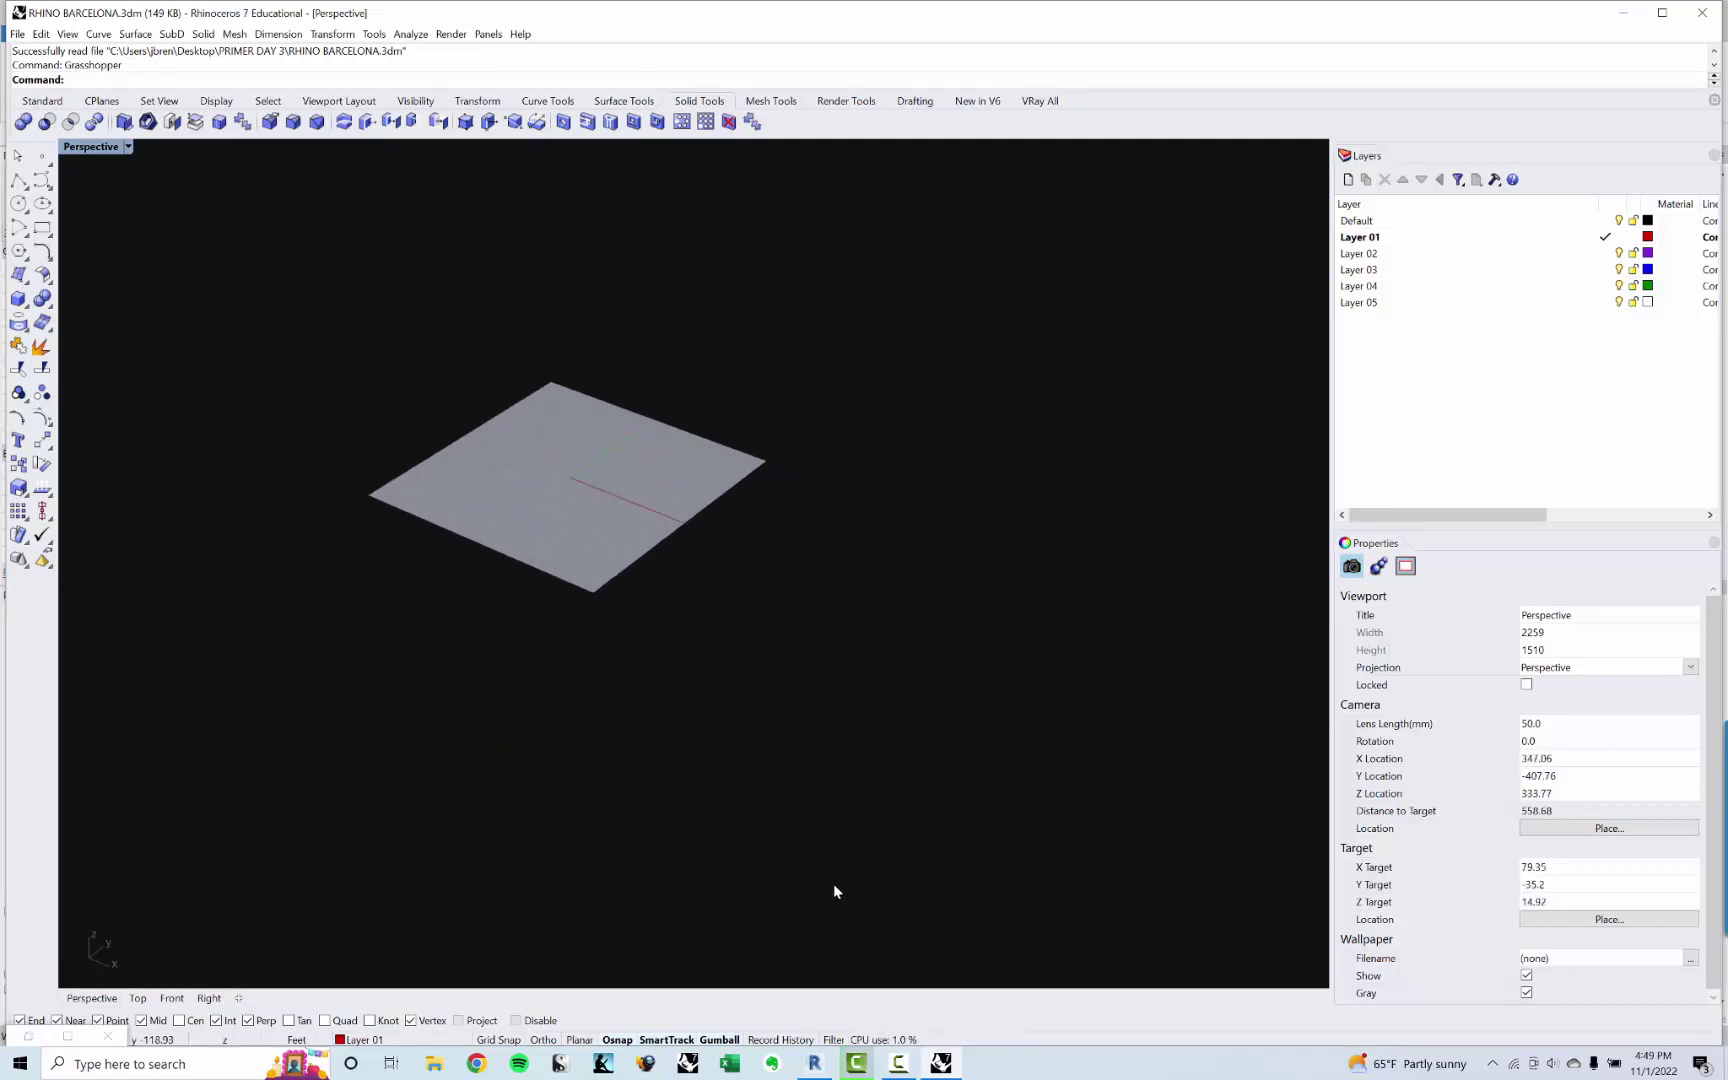
{"action": "right_click_drag", "start_coordinate": [725, 675], "coordinate": [722, 665]}
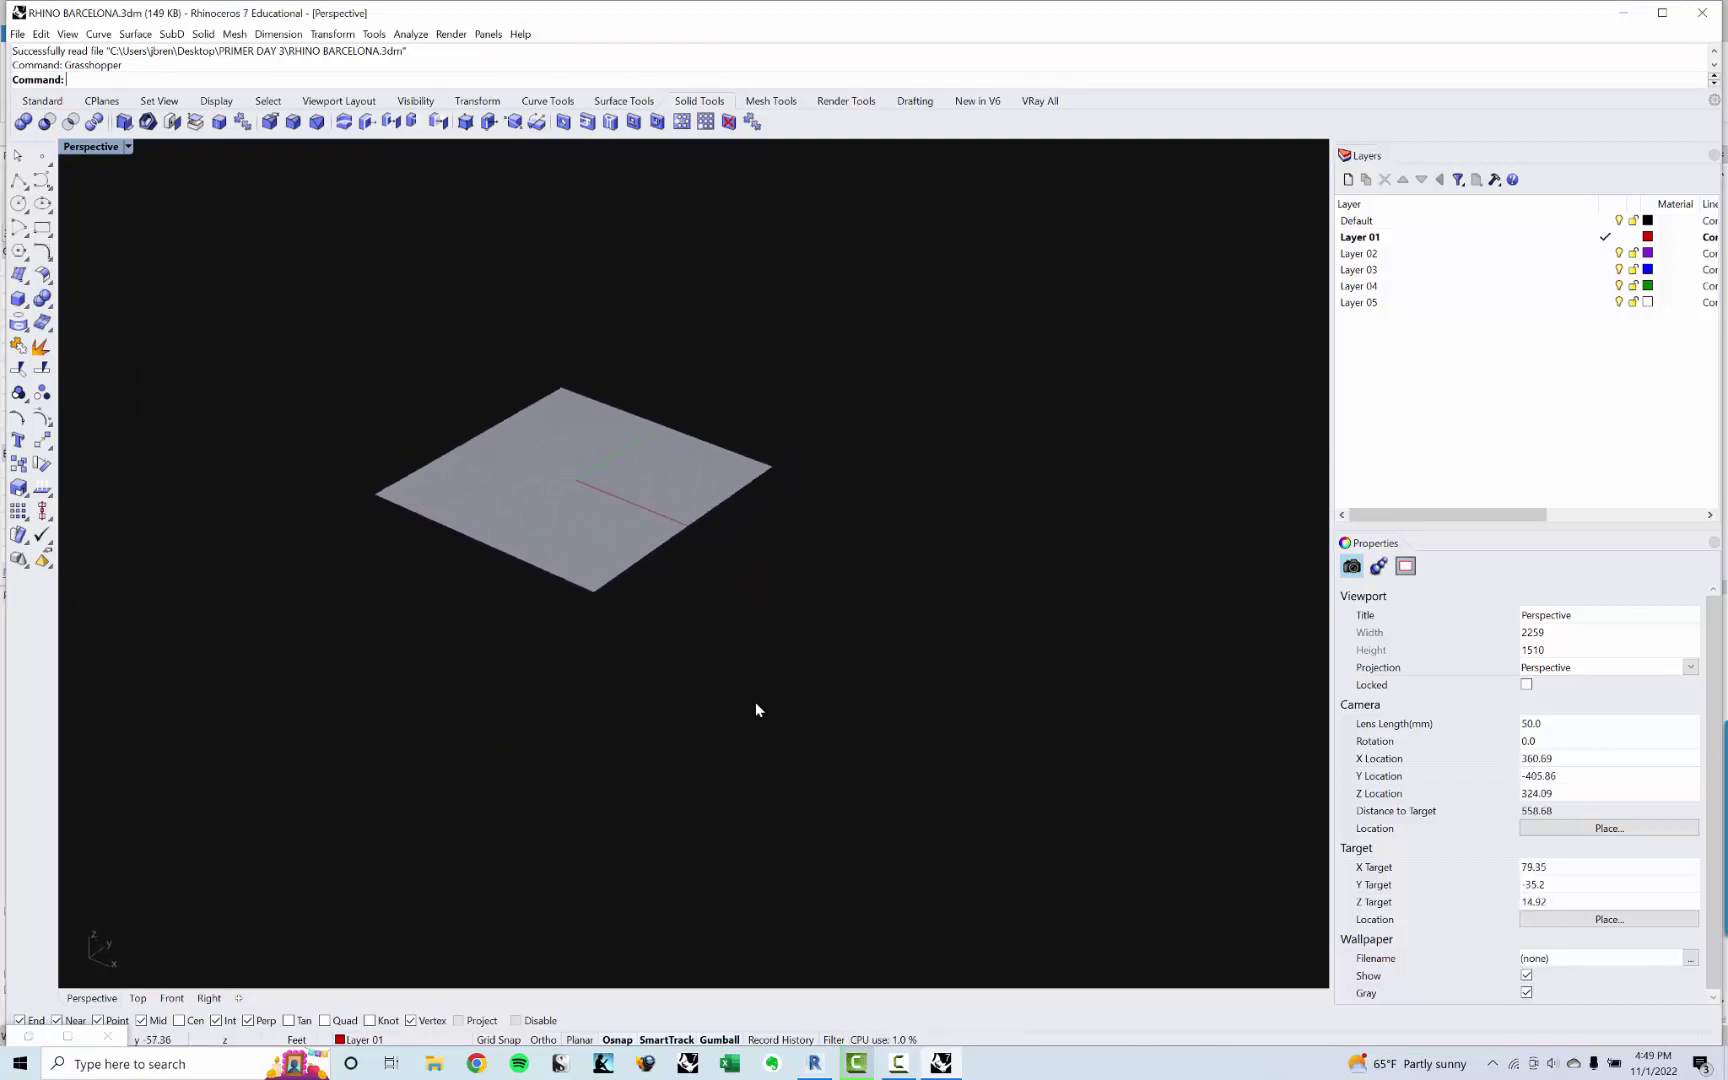
{"action": "left_click", "coordinate": [940, 1065]}
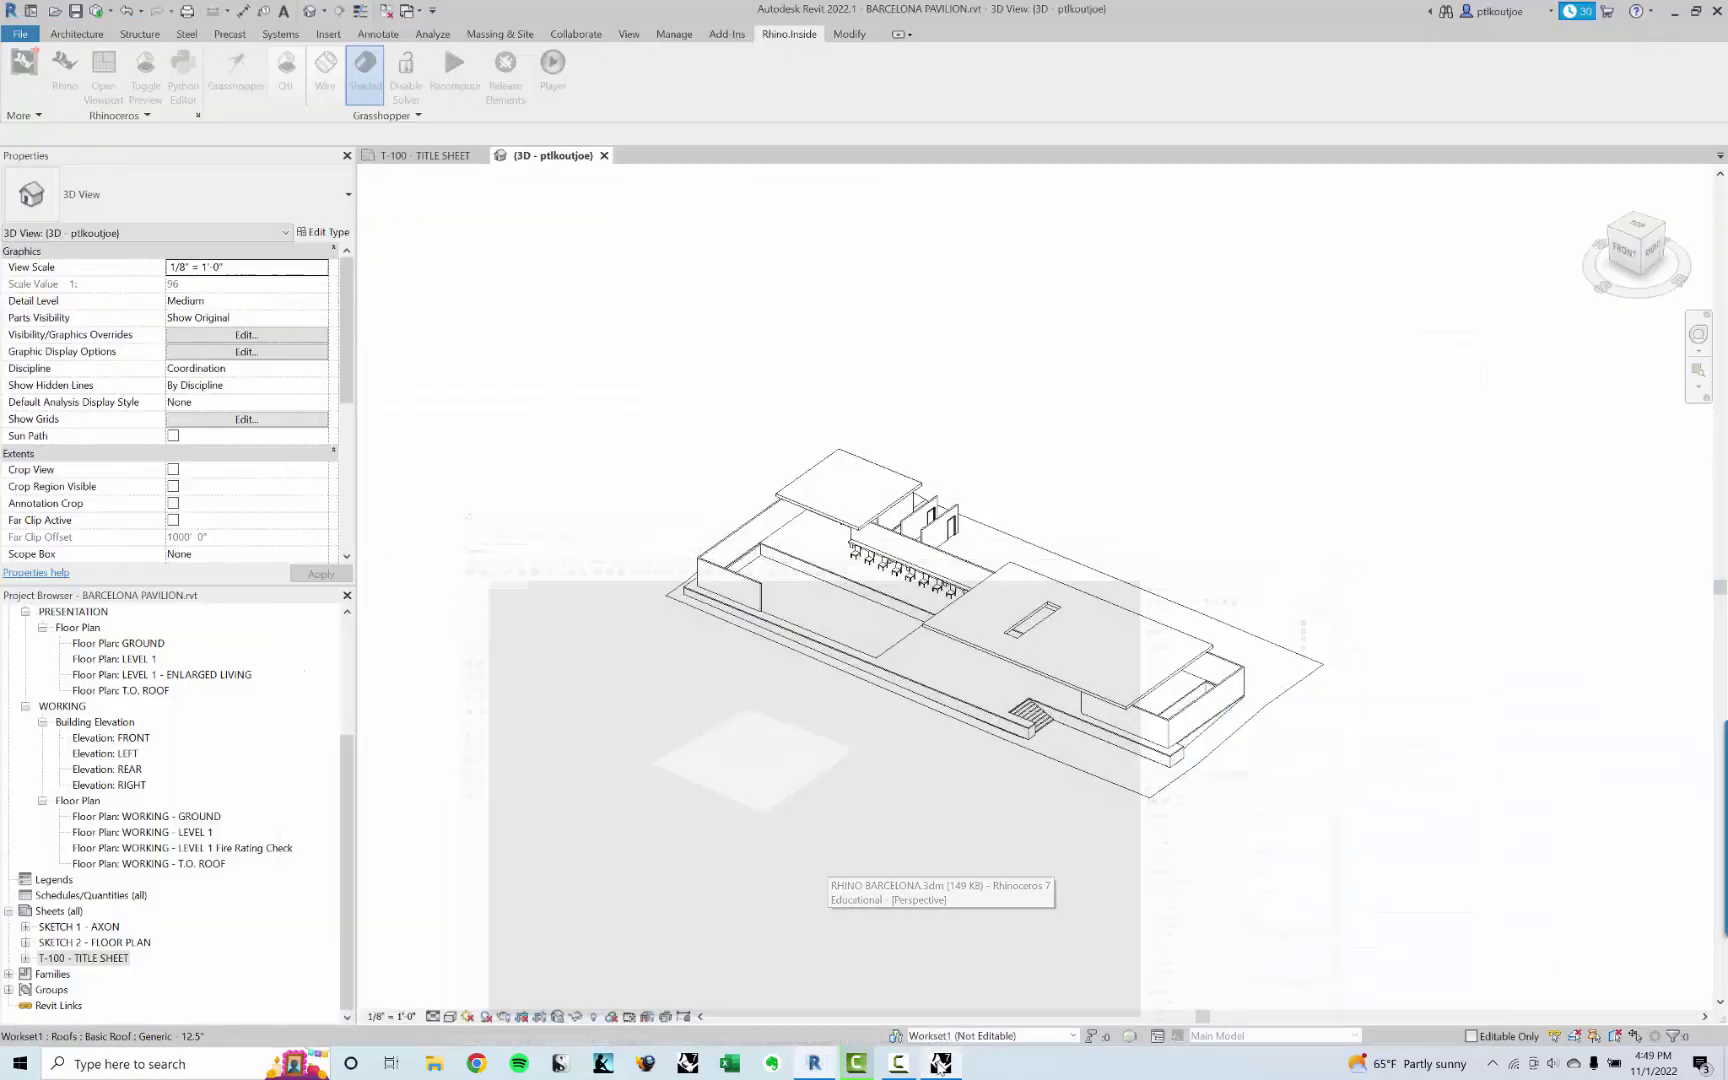
{"action": "left_click", "coordinate": [940, 1066]}
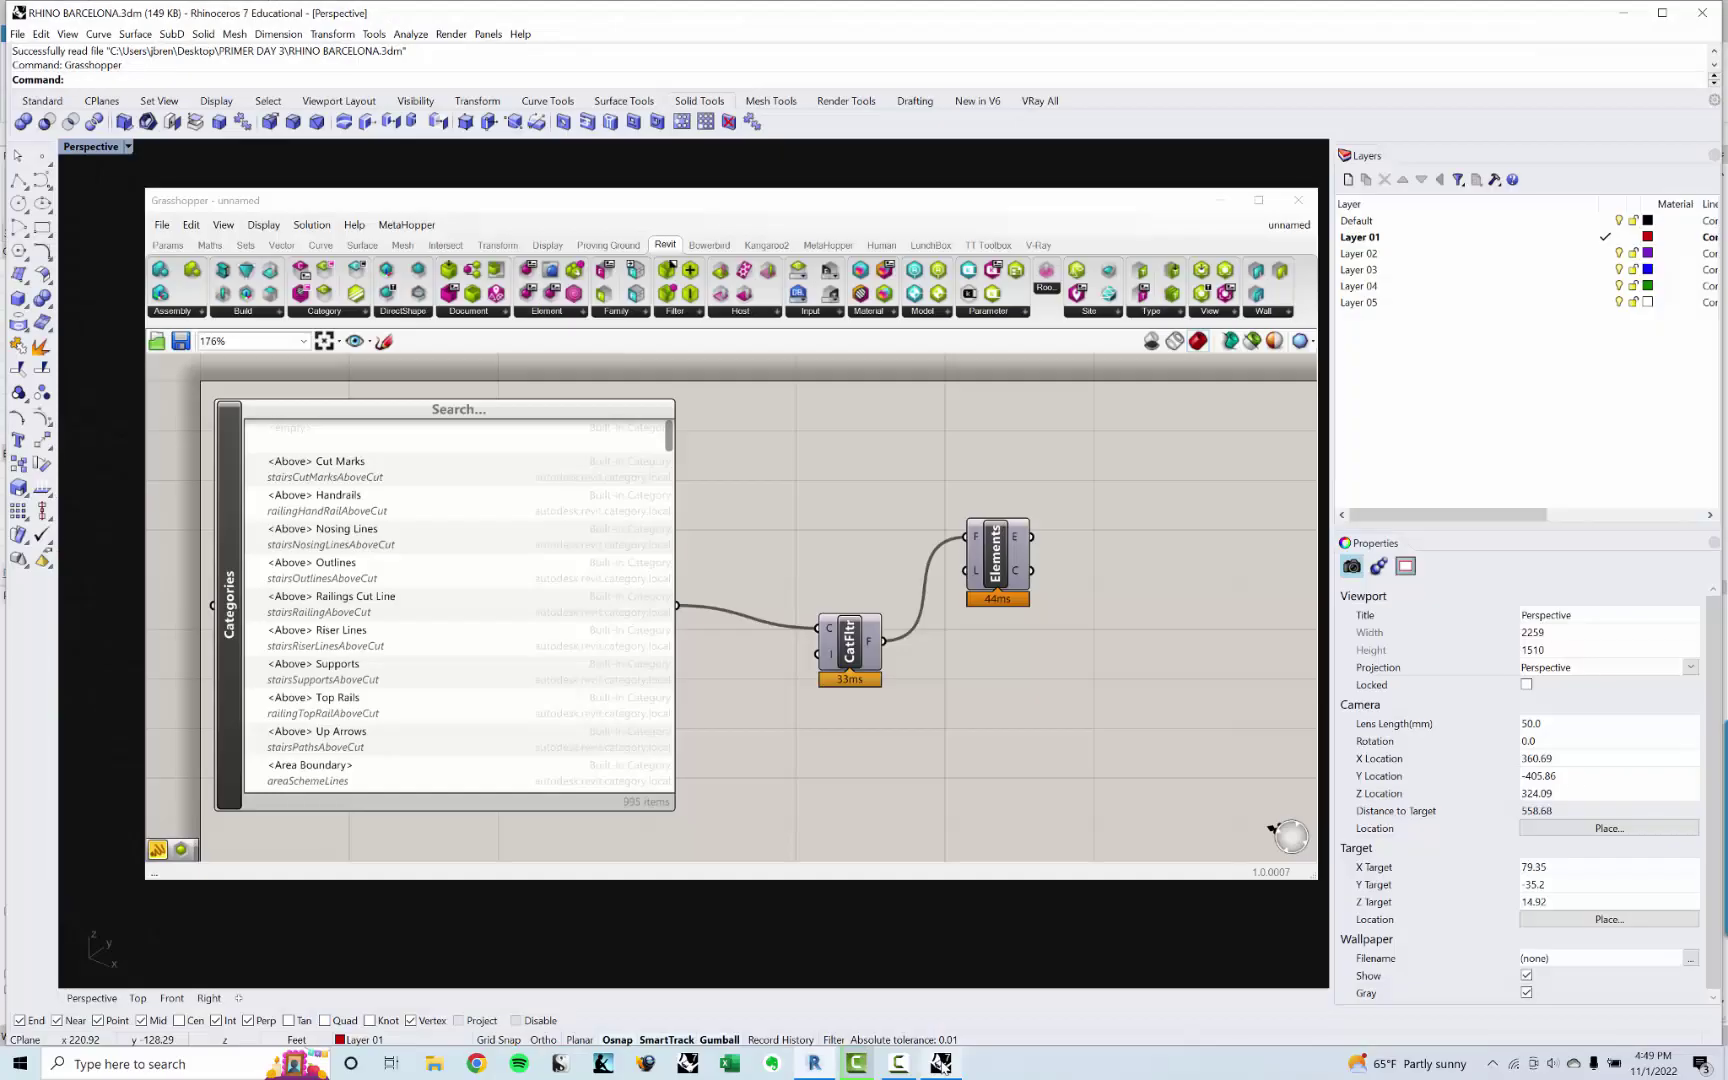
Step: Add an Element Geometry component and connect the Elements output of Query Elements to its Element input
{"action": "double_click", "coordinate": [1061, 712]}
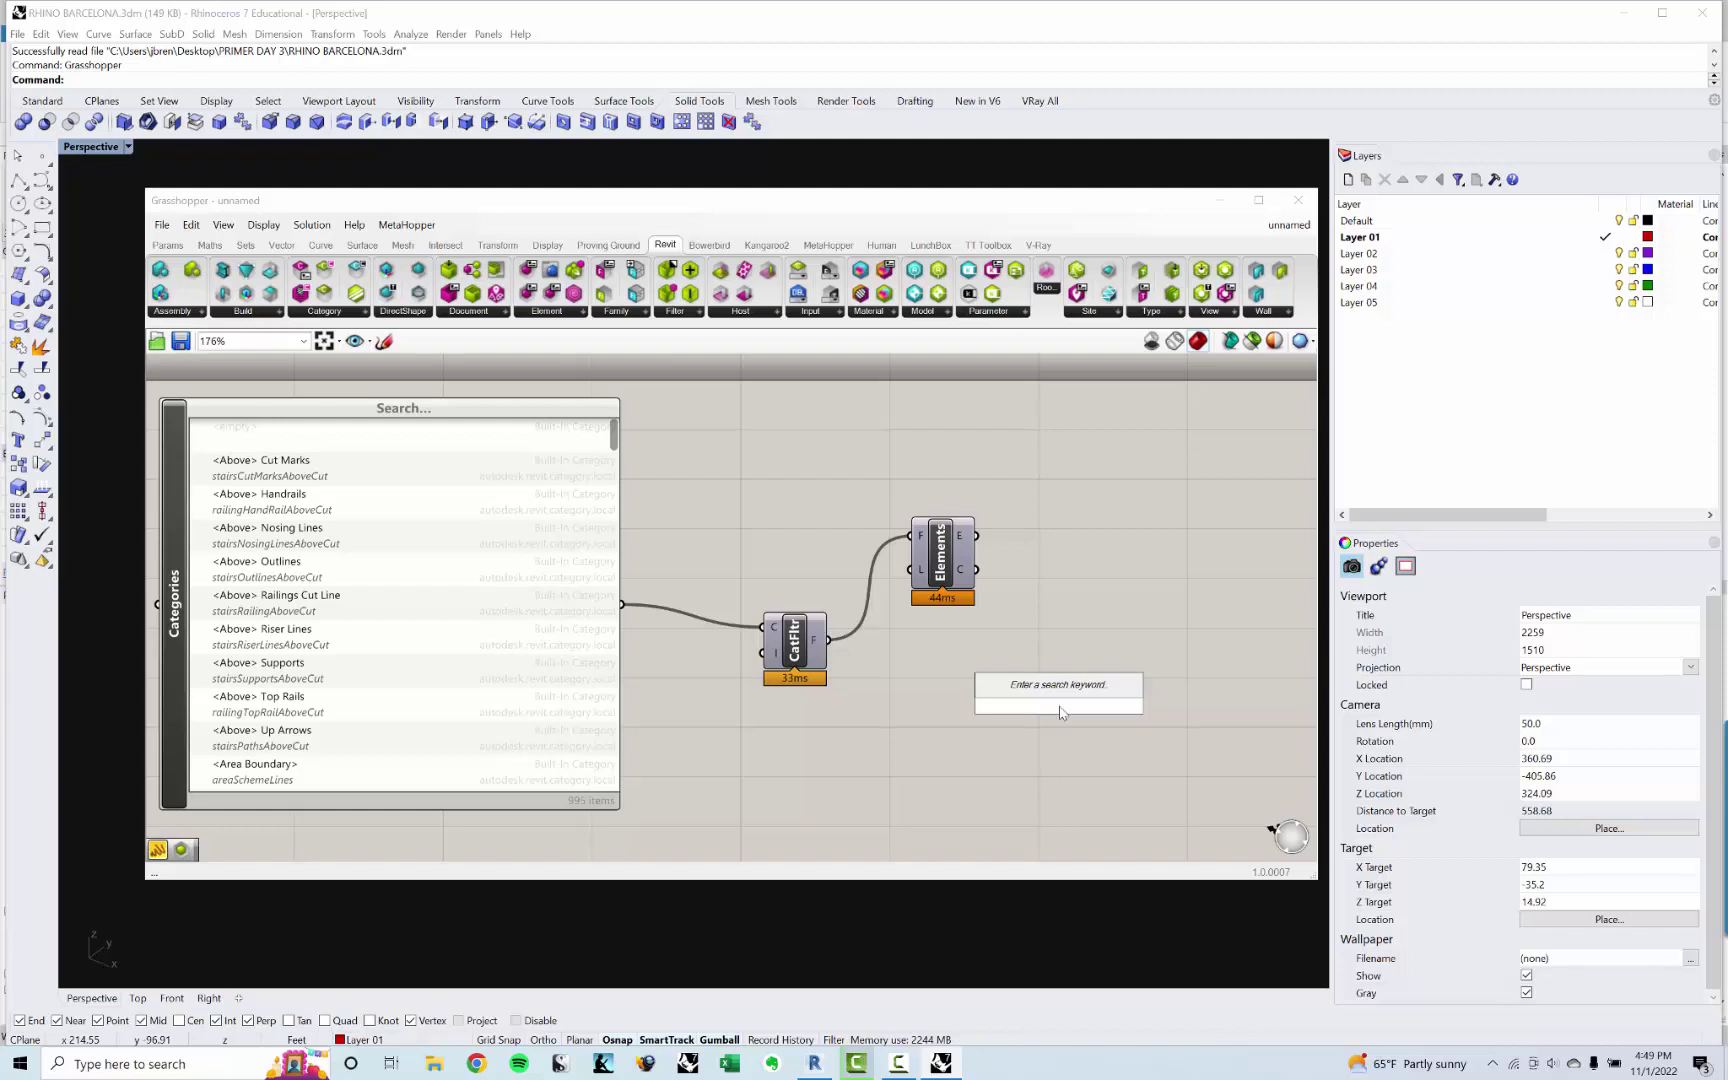
{"action": "type", "text": "elemen"}
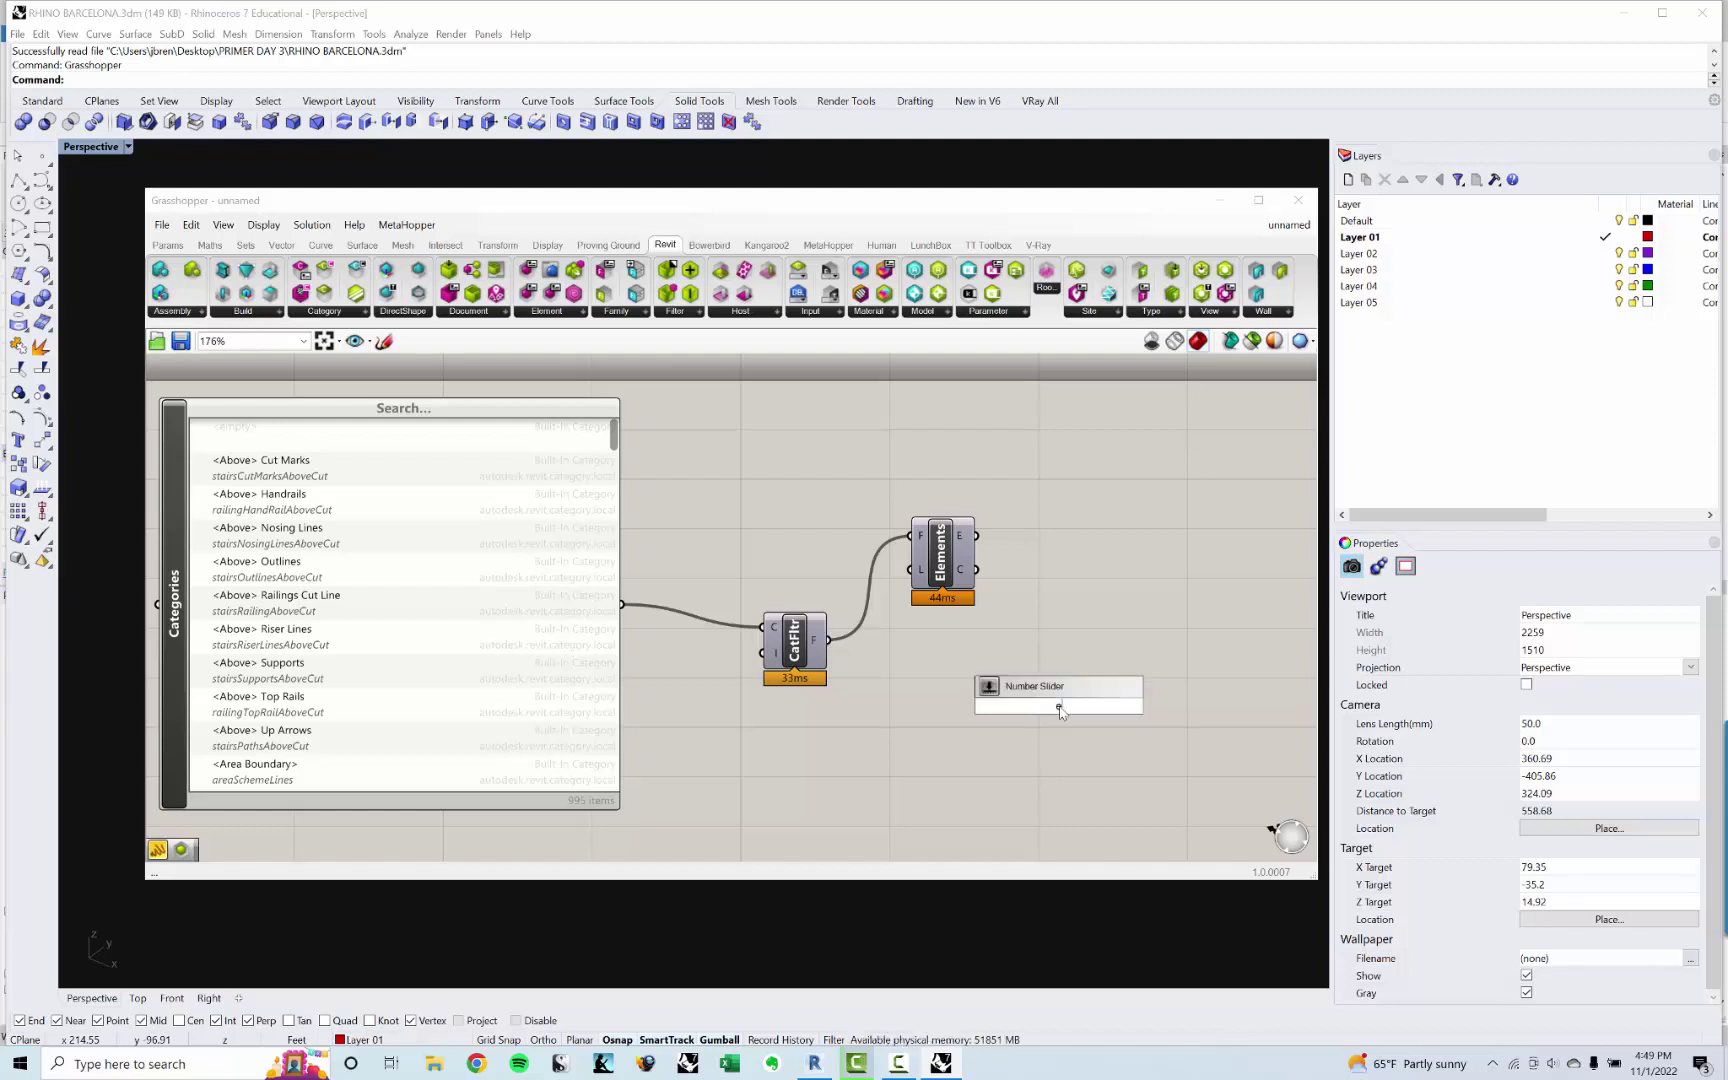
{"action": "type", "text": "t geo"}
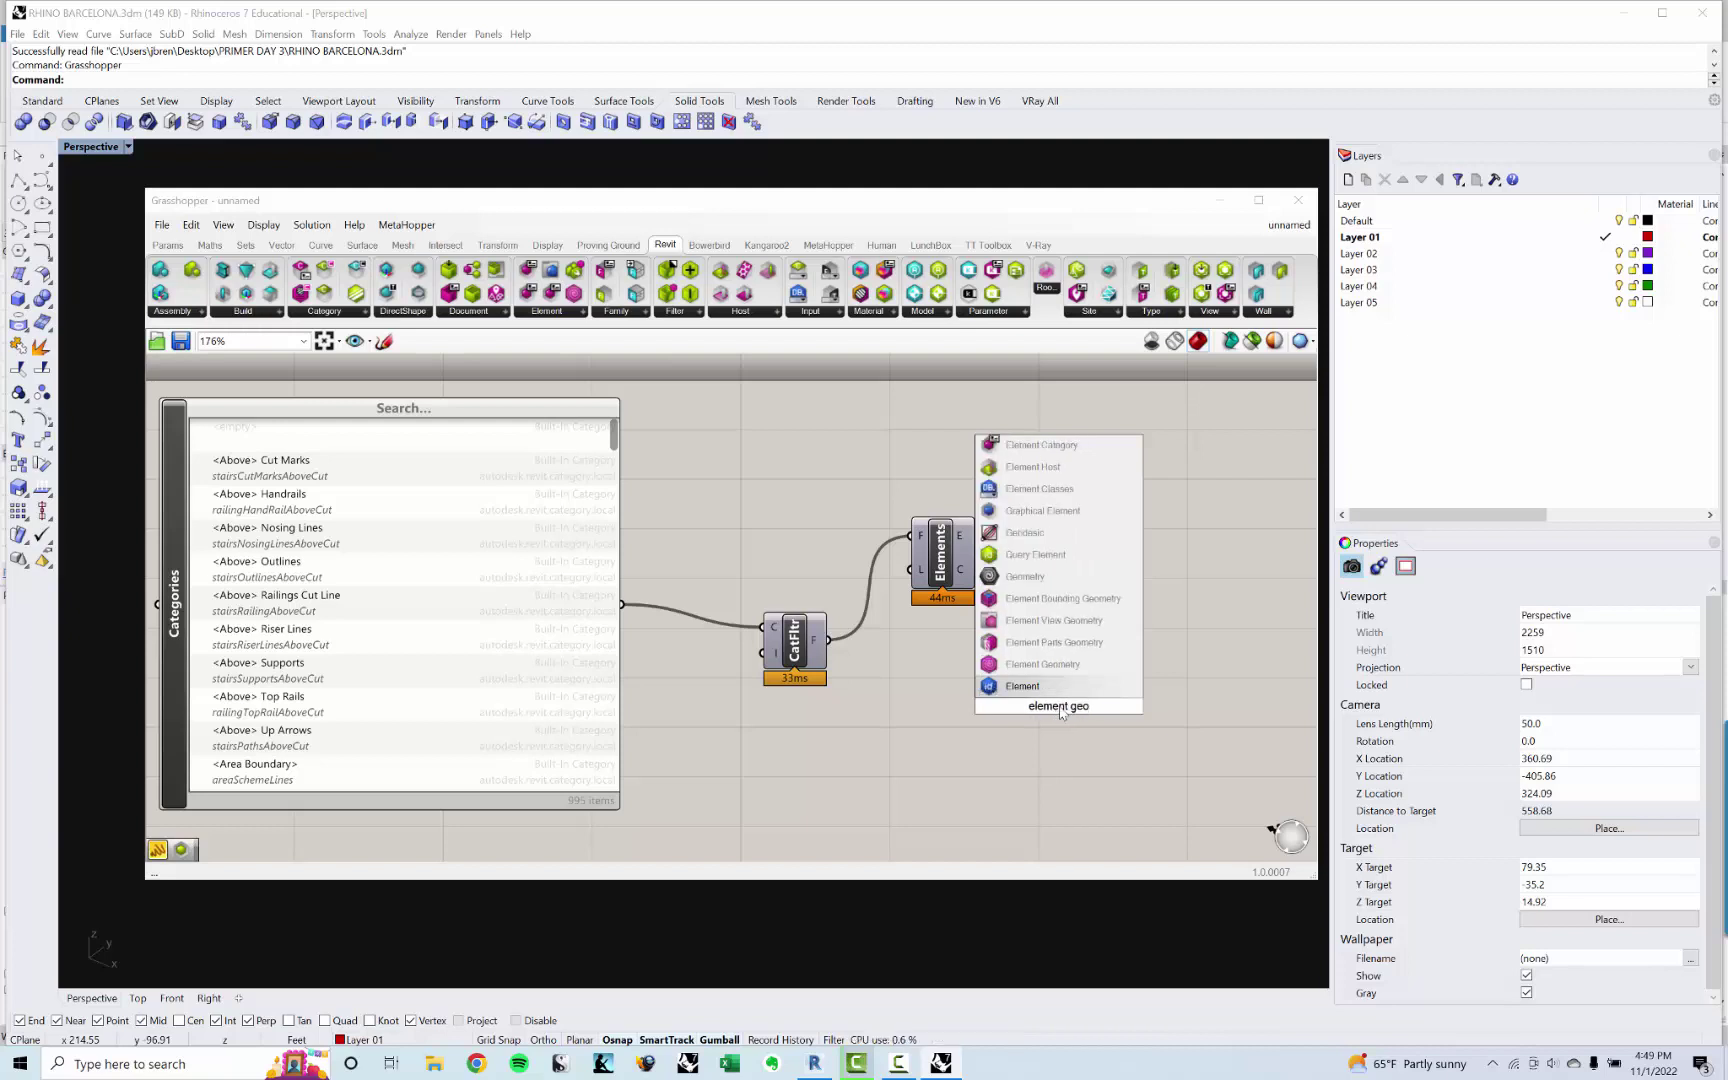
{"action": "key", "text": "Up"}
{"action": "key", "text": "Return"}
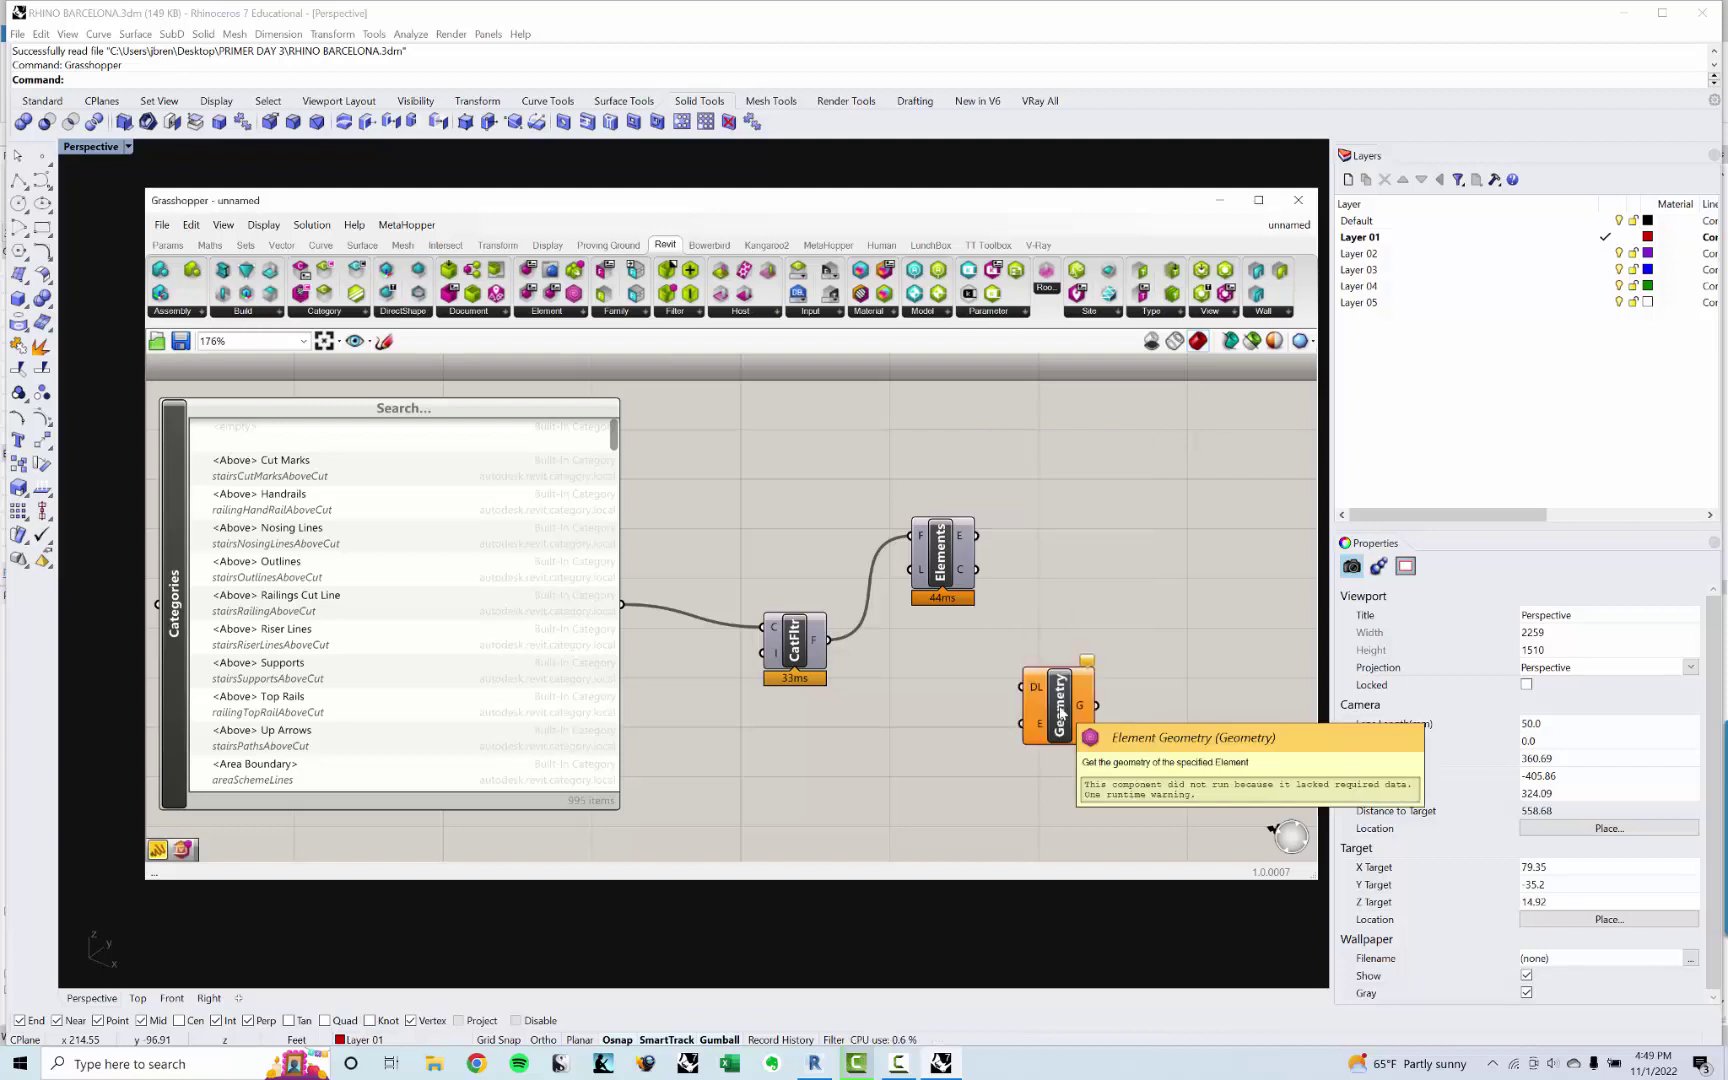
{"action": "left_click_drag", "start_coordinate": [976, 535], "coordinate": [1025, 727]}
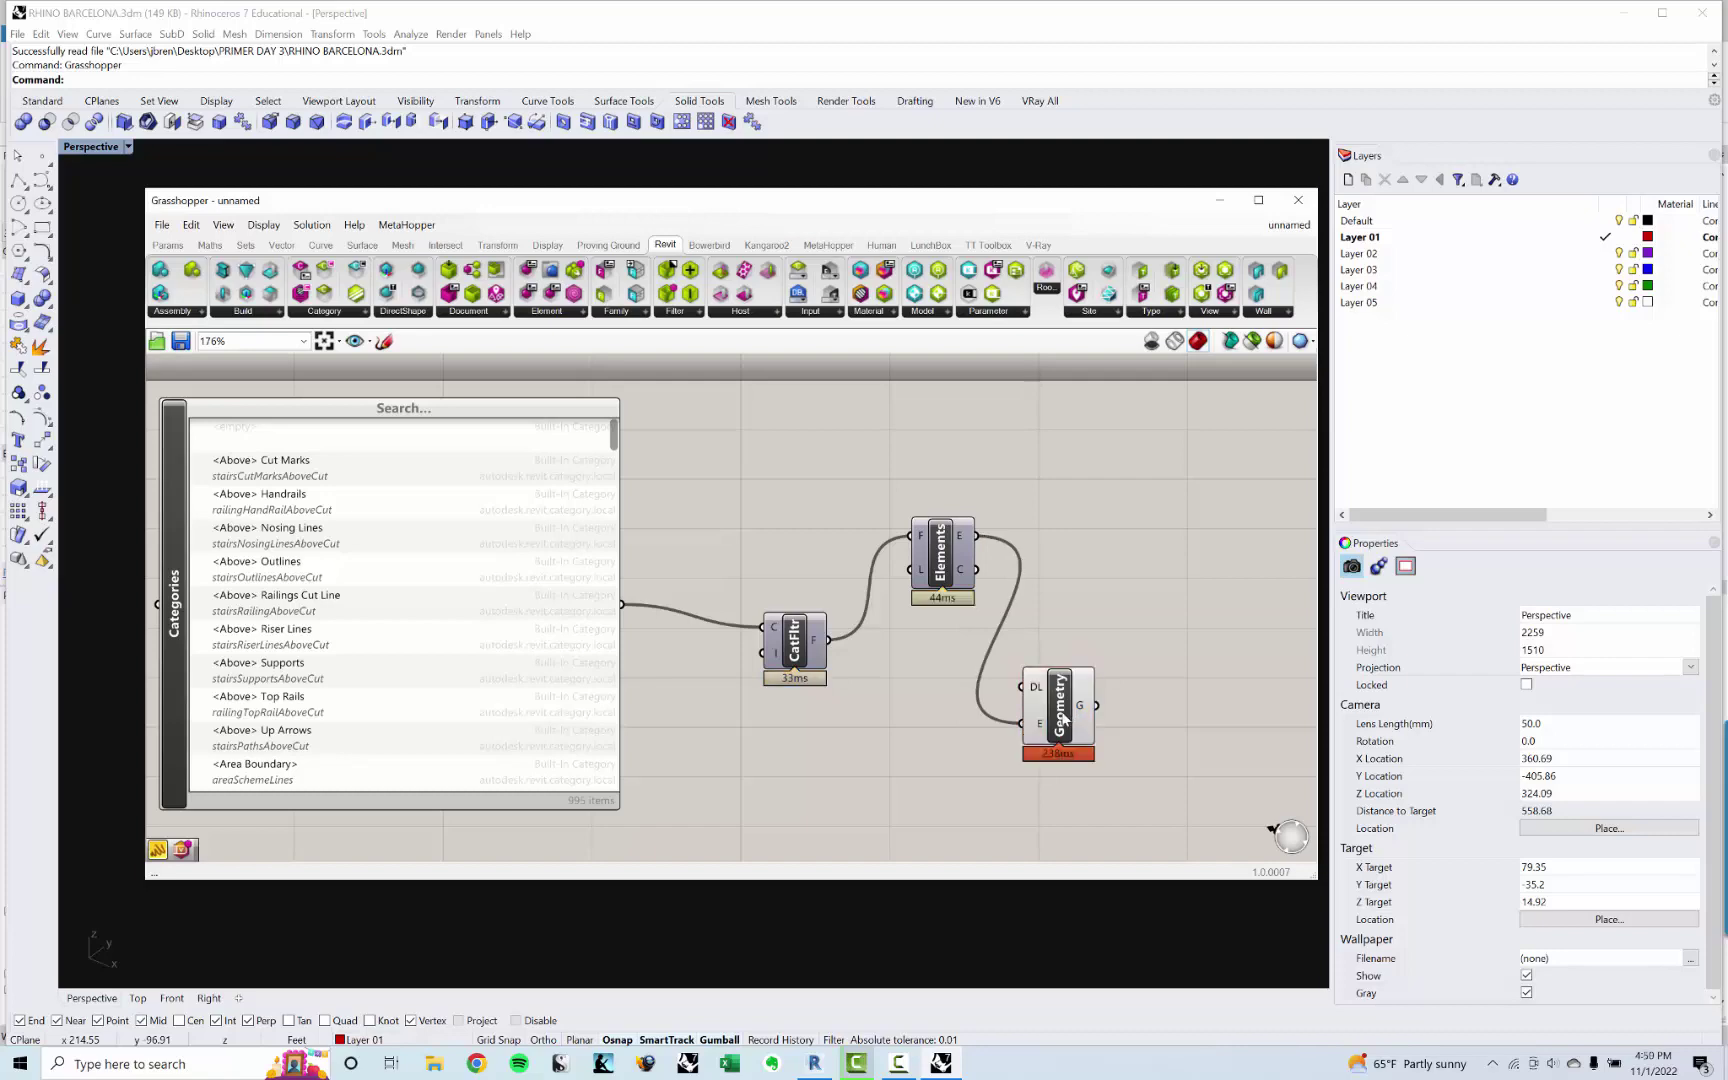
Step: Examine the Element Geometry component's highlighted floor preview in Rhino's Perspective viewport, moving the Grasshopper window aside, and deselect the component
{"action": "left_click", "coordinate": [1064, 718]}
{"action": "left_click_drag", "start_coordinate": [868, 205], "coordinate": [898, 663]}
{"action": "mouse_move", "coordinate": [703, 511]}
{"action": "right_mouse_down"}
{"action": "mouse_move", "coordinate": [725, 532]}
{"action": "mouse_move", "coordinate": [714, 510]}
{"action": "right_mouse_up"}
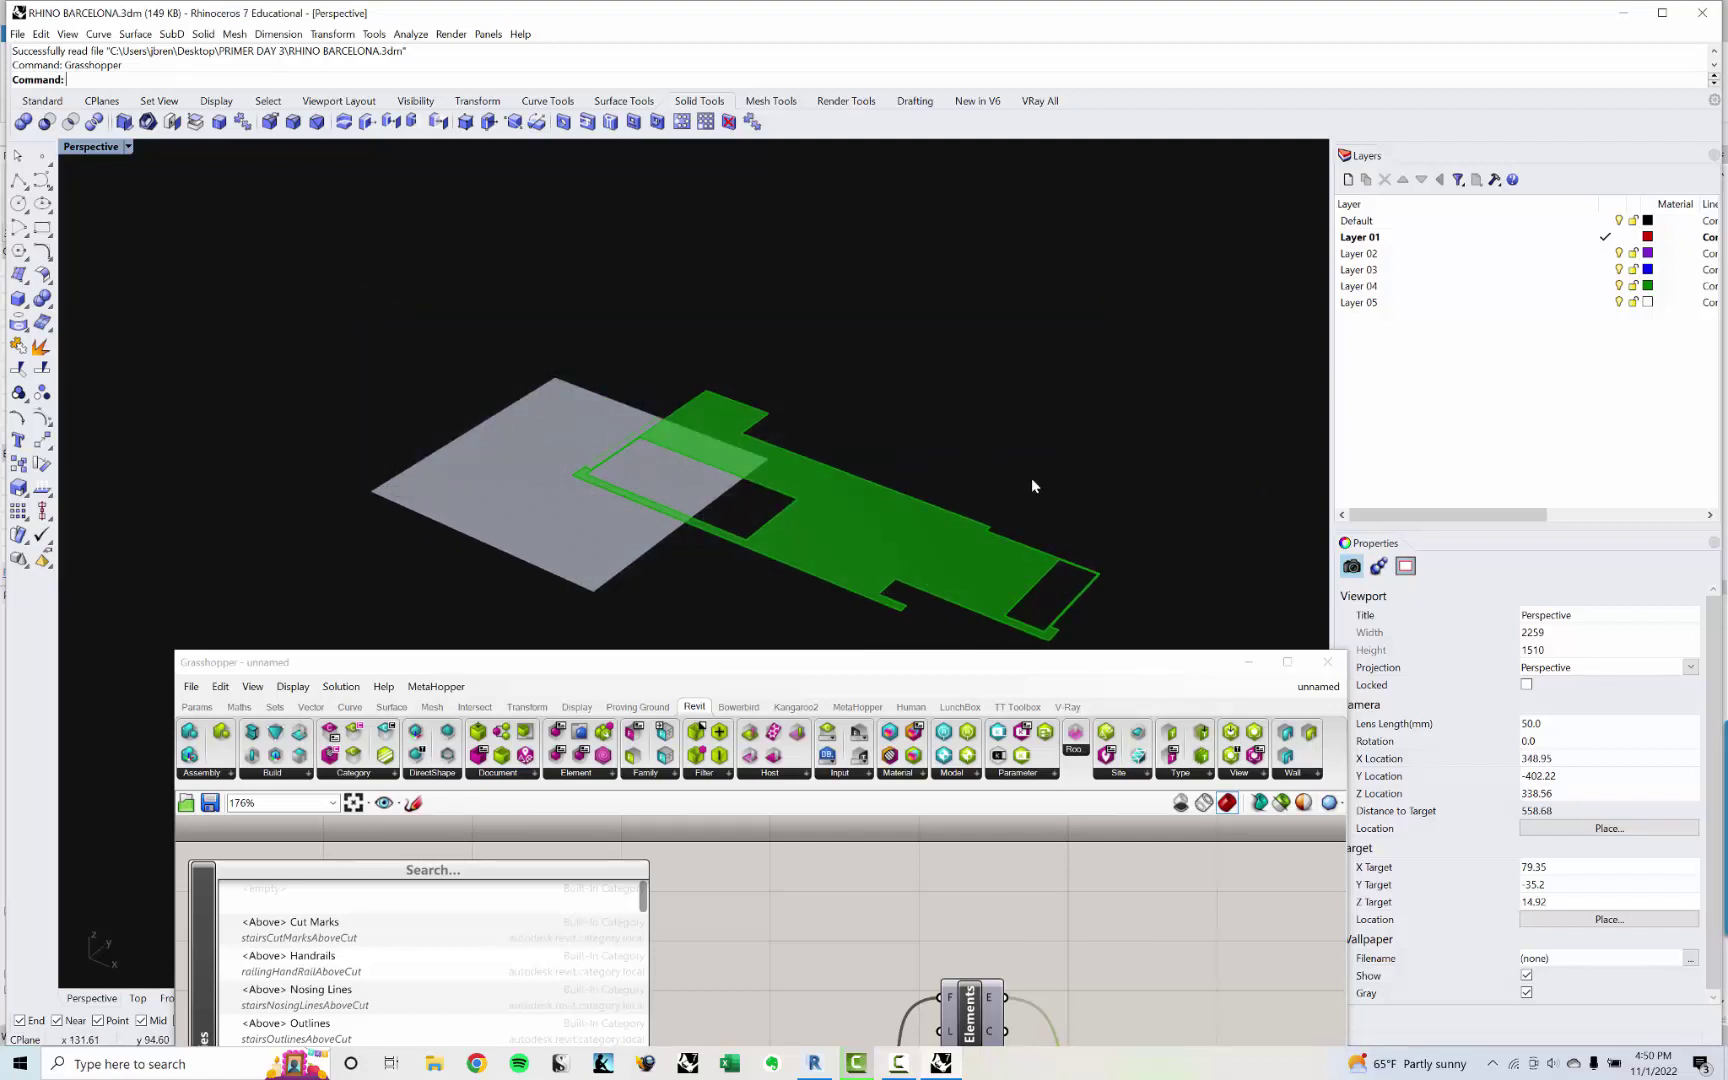
{"action": "right_click_drag", "start_coordinate": [1010, 459], "coordinate": [771, 451]}
{"action": "left_click_drag", "start_coordinate": [1061, 493], "coordinate": [599, 325]}
{"action": "left_click_drag", "start_coordinate": [770, 668], "coordinate": [684, 295]}
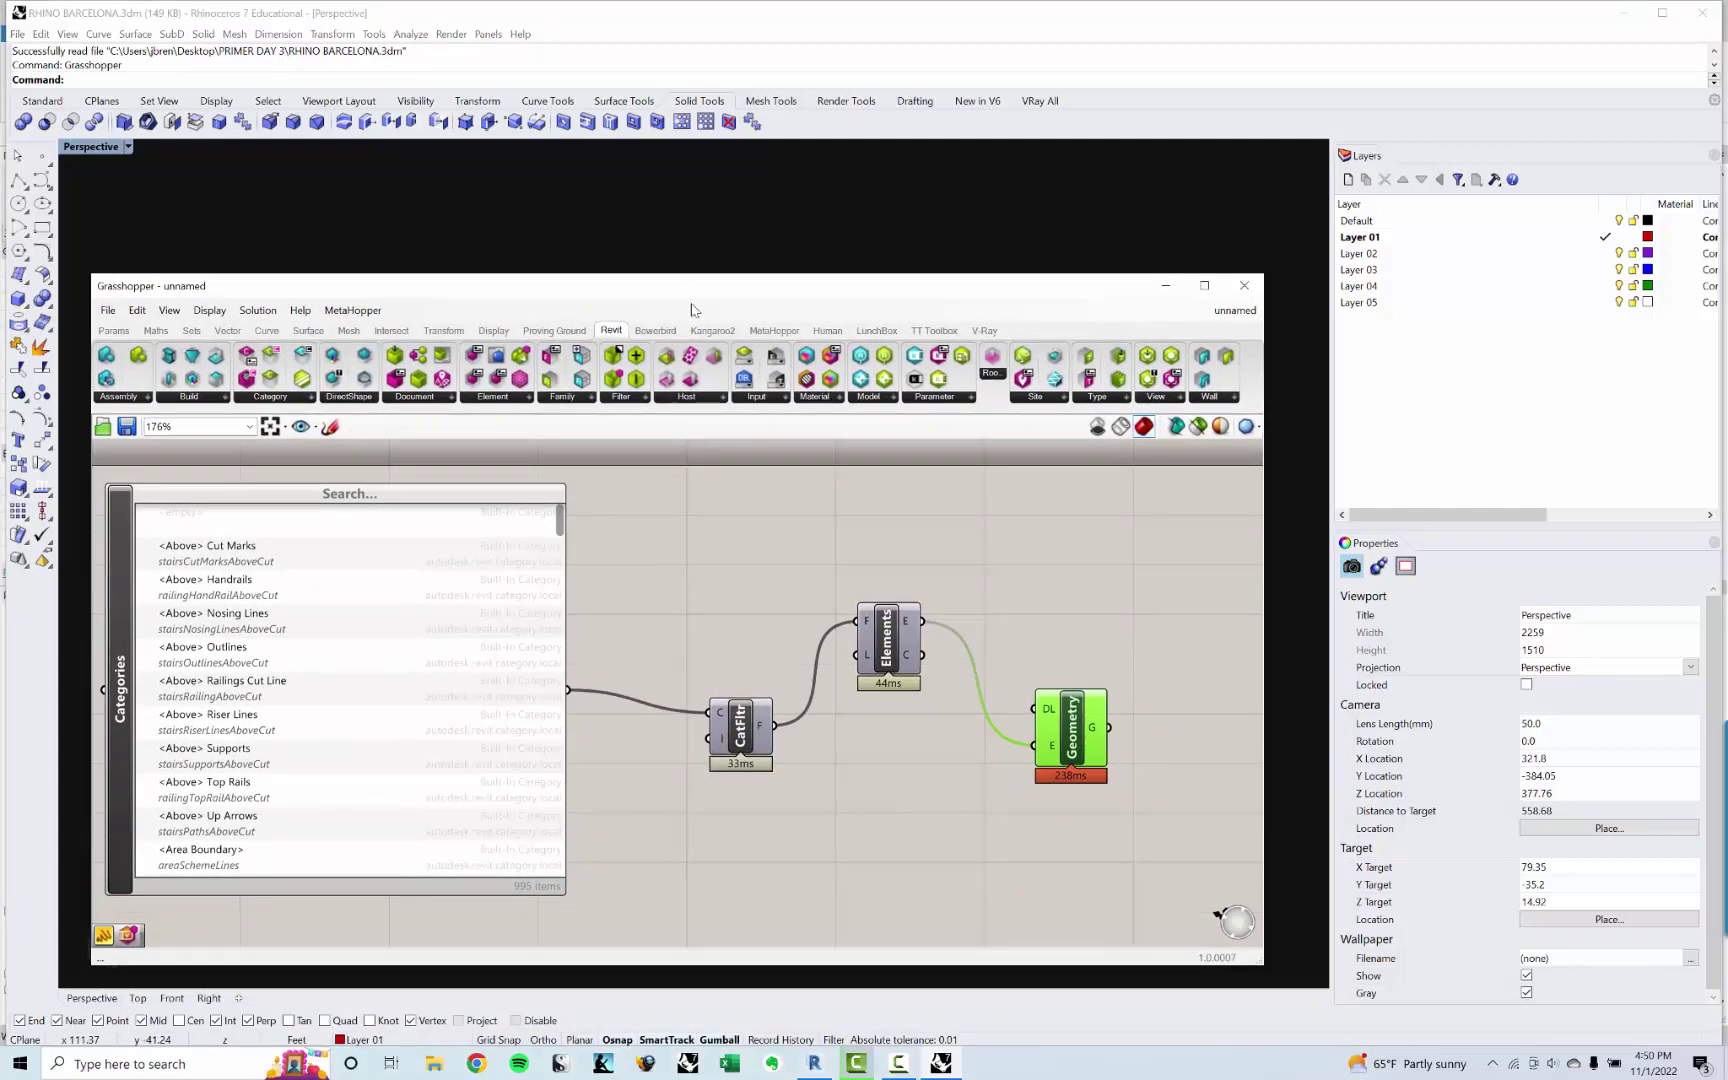
{"action": "left_click_drag", "start_coordinate": [691, 288], "coordinate": [725, 527]}
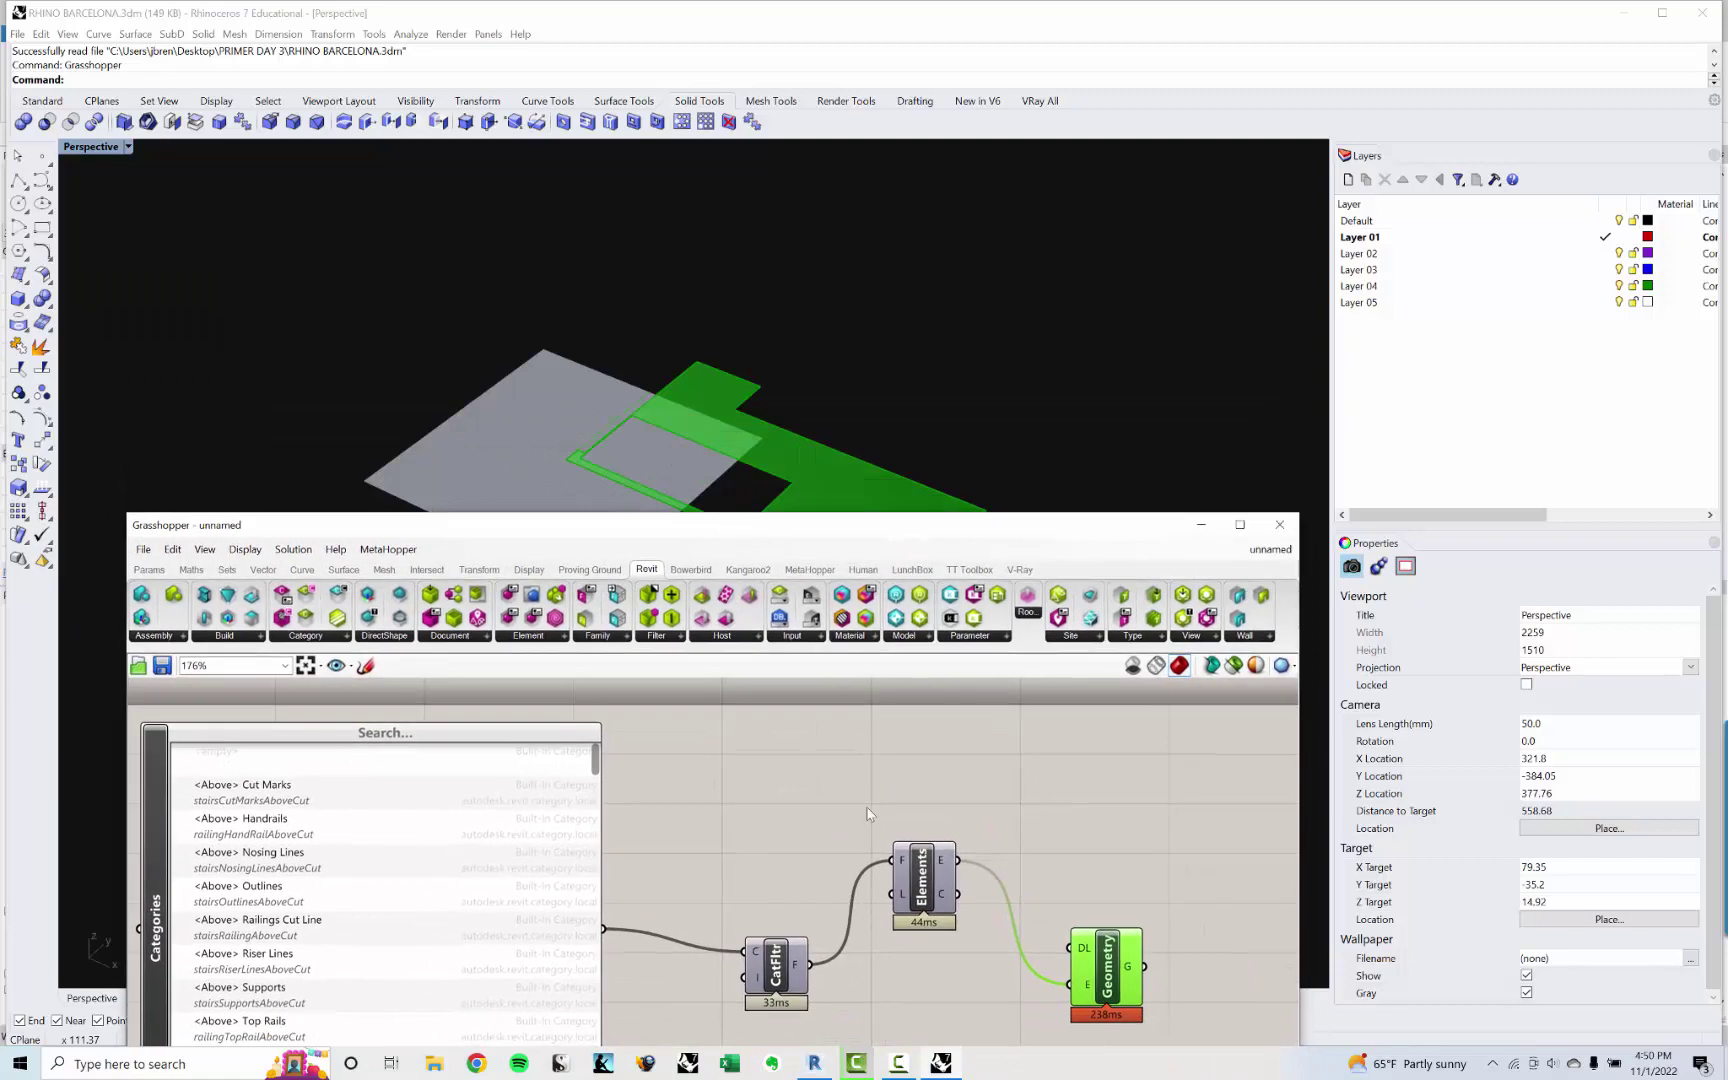
{"action": "left_click_drag", "start_coordinate": [850, 515], "coordinate": [749, 225]}
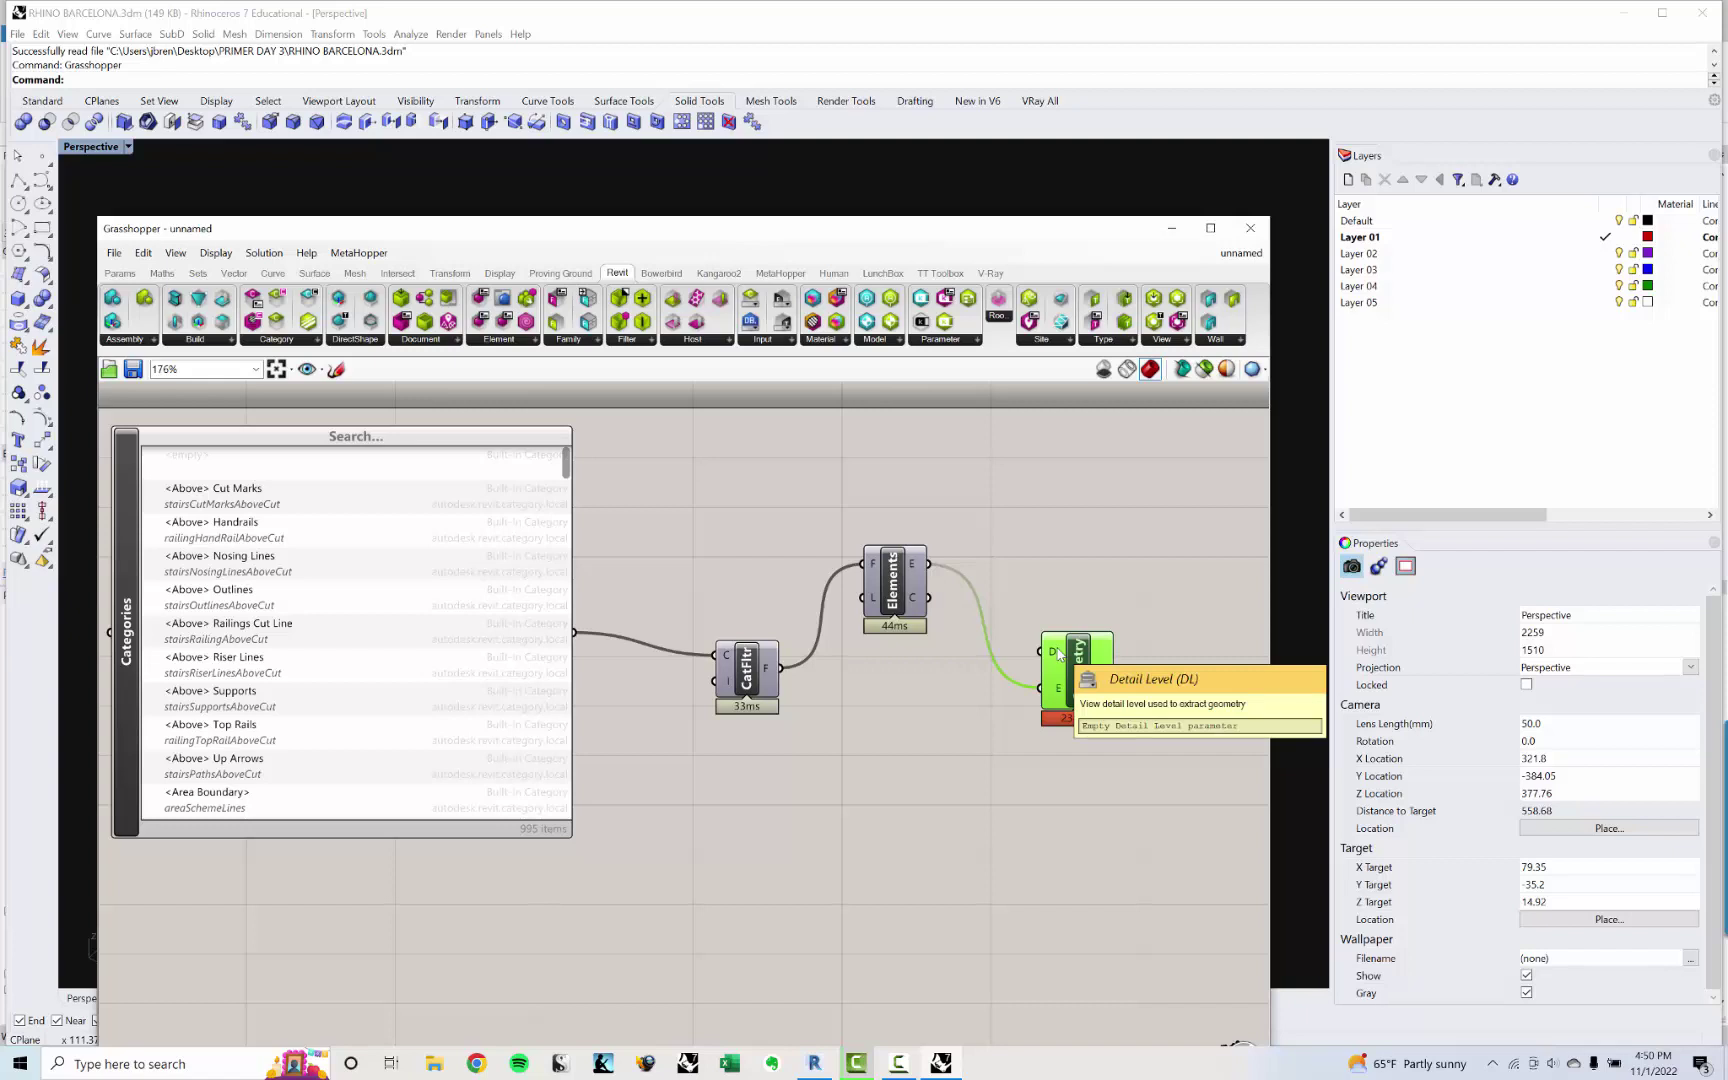
{"action": "left_click", "coordinate": [1020, 585]}
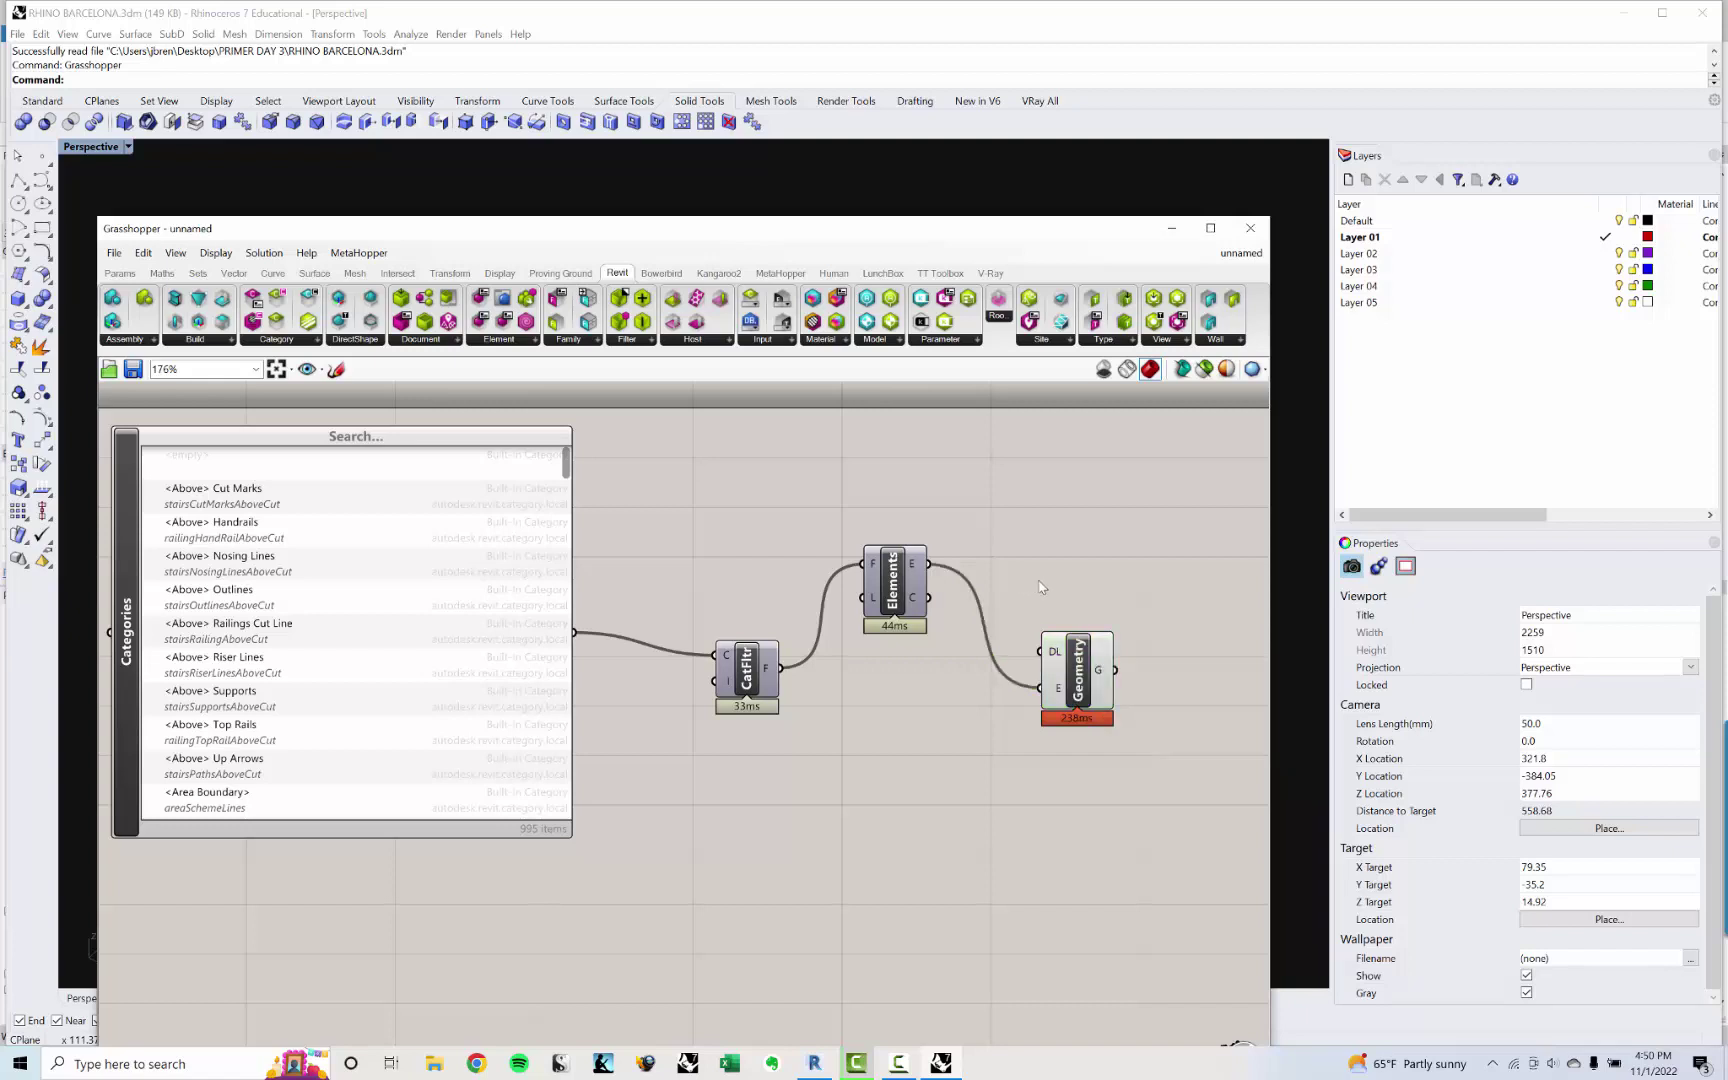
Step: Set the Element Geometry component's DL (detail level) input to Coarse, and move the Grasshopper window off the Perspective viewport
{"action": "scroll", "coordinate": [1040, 587], "scroll_direction": "up", "scroll_amount": 3}
{"action": "right_click", "coordinate": [972, 632]}
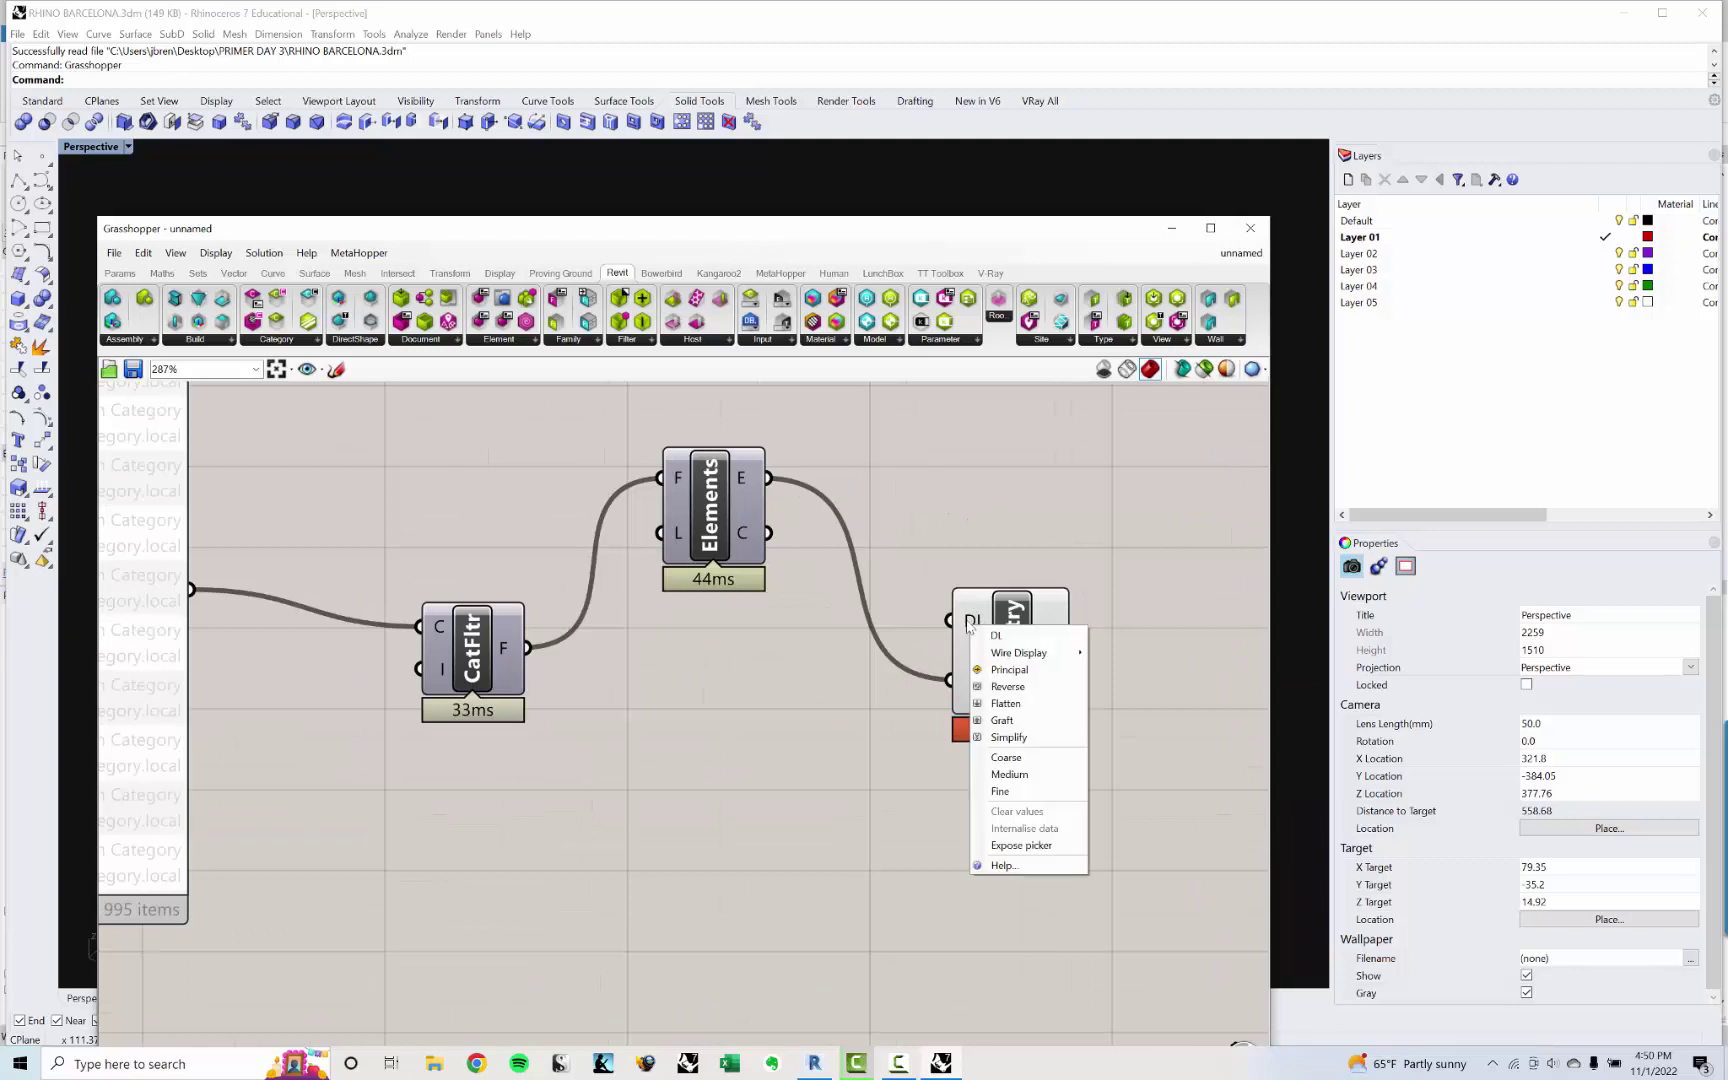
{"action": "left_click", "coordinate": [911, 521]}
{"action": "right_click", "coordinate": [965, 622]}
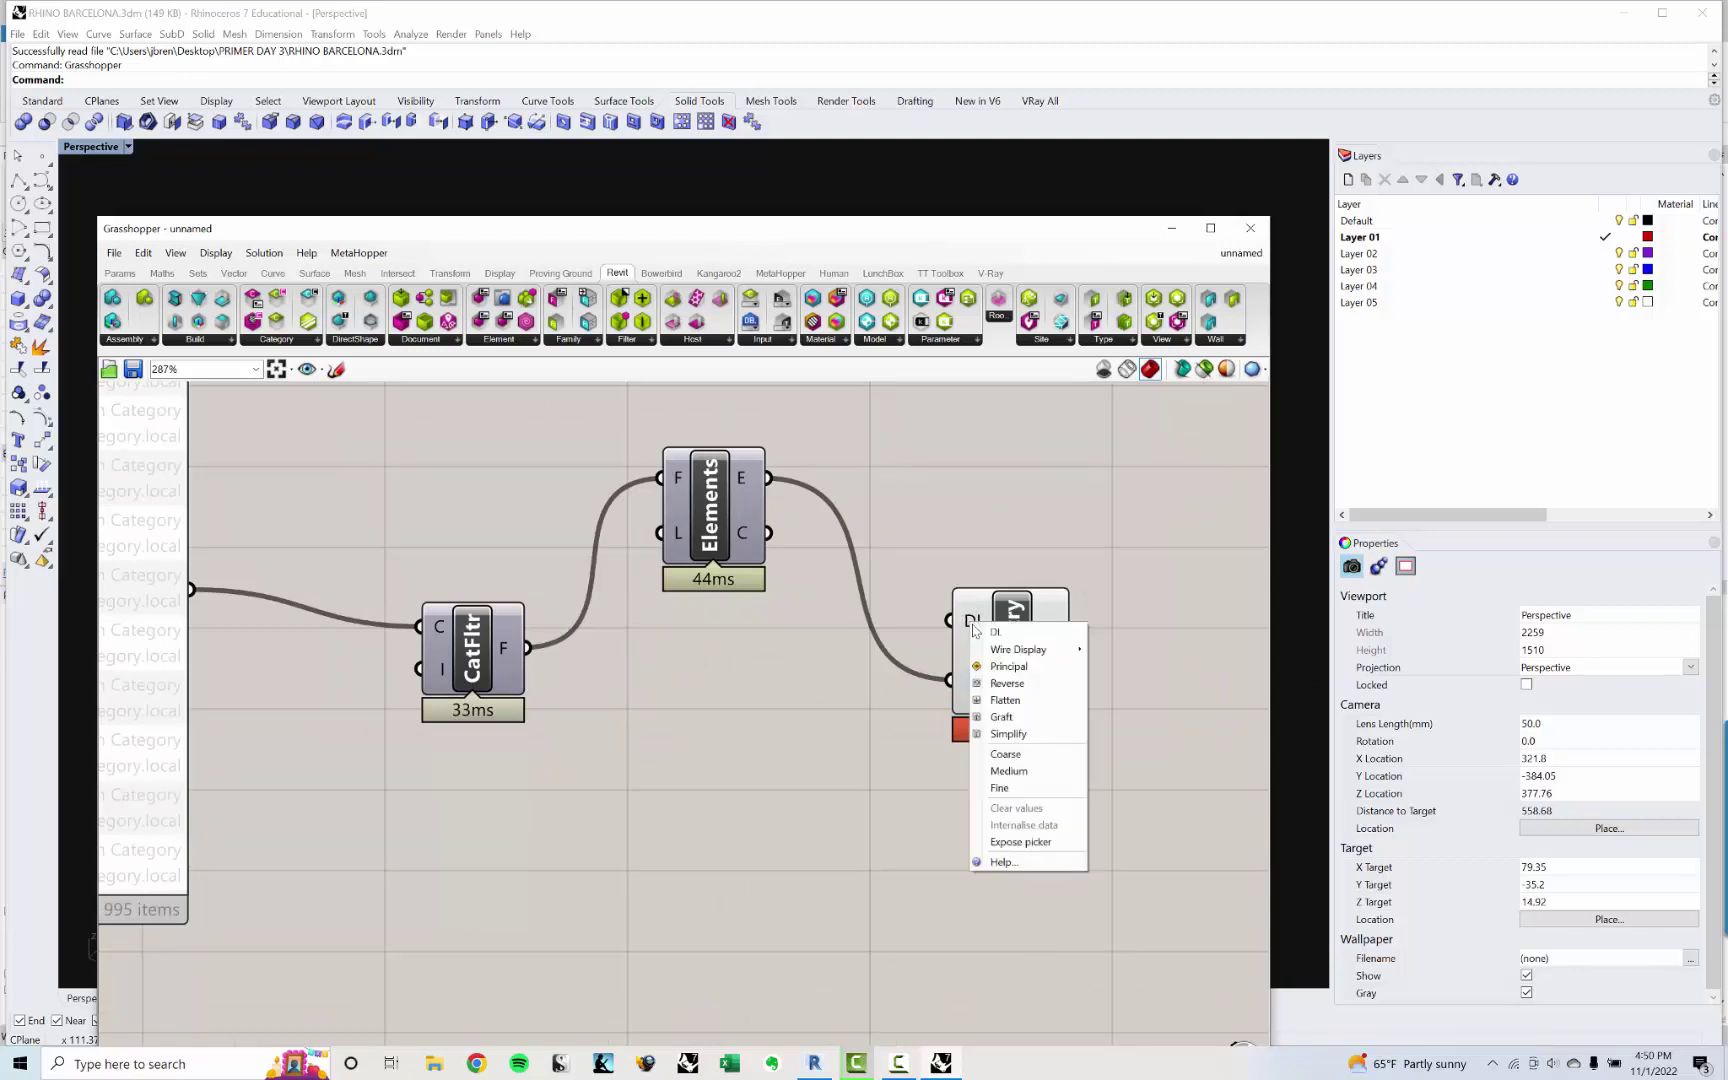
{"action": "left_click", "coordinate": [1020, 755]}
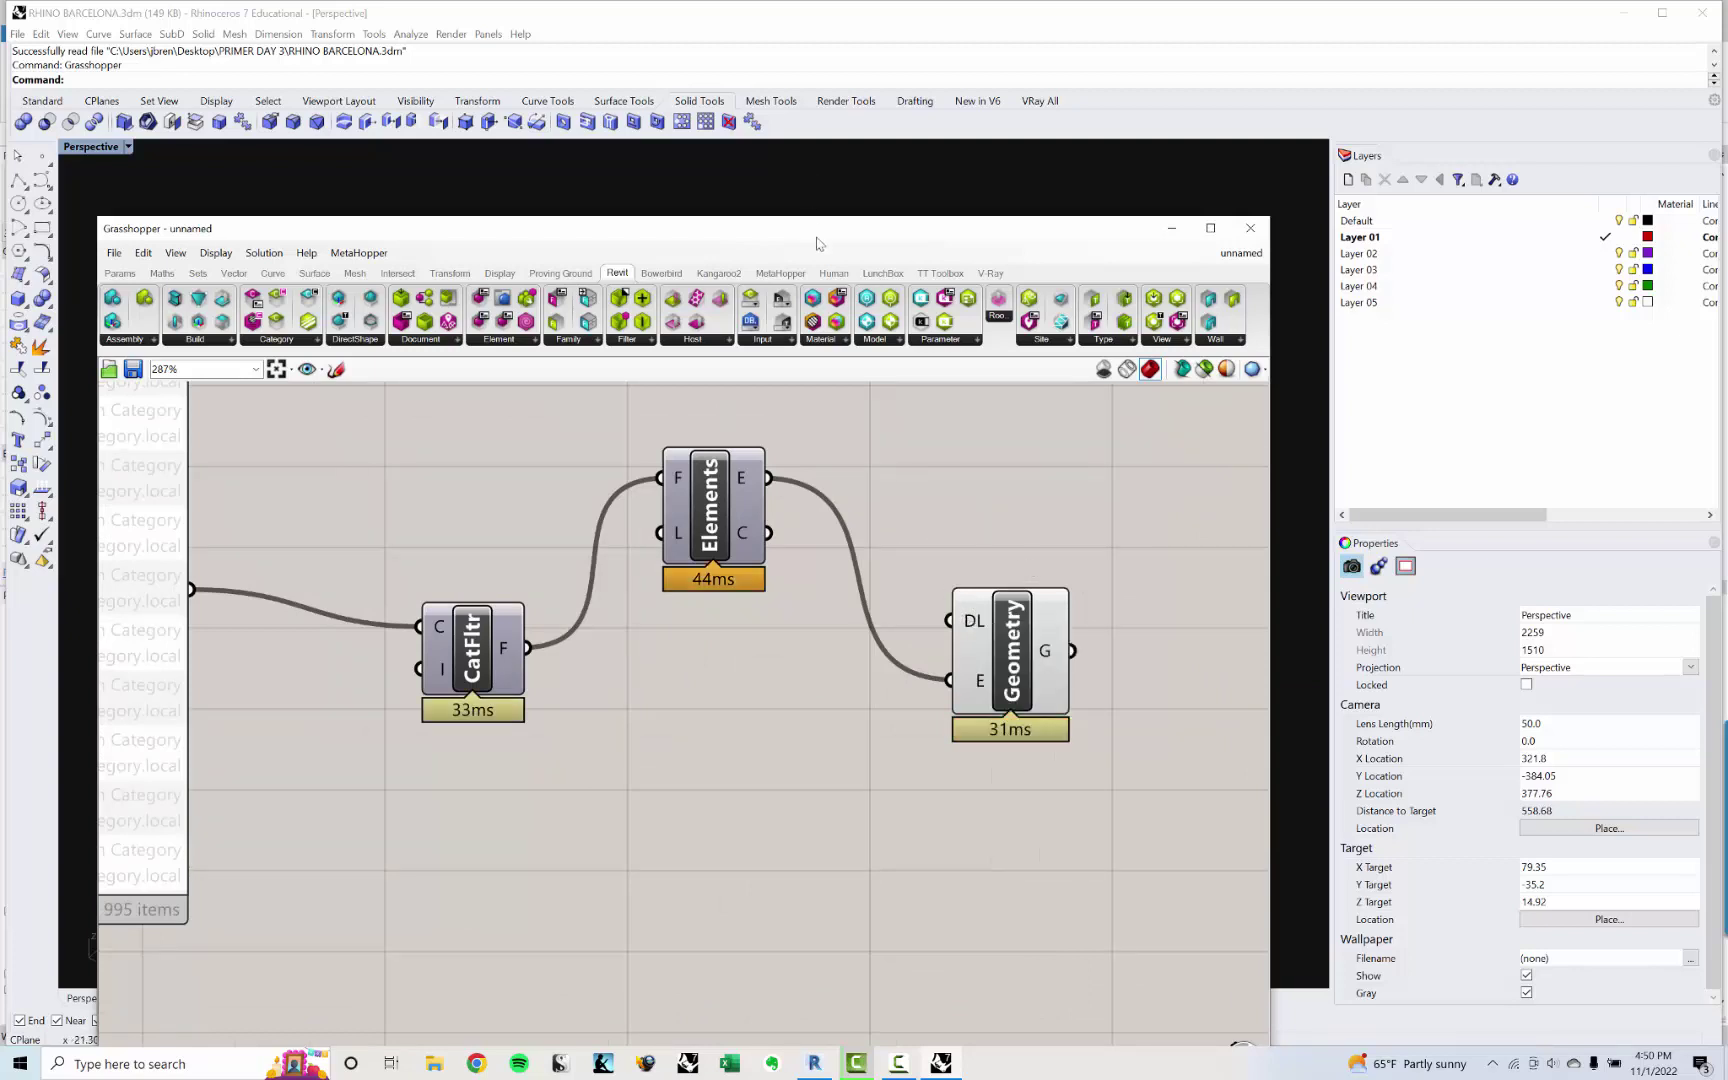
{"action": "left_click_drag", "start_coordinate": [815, 237], "coordinate": [890, 794]}
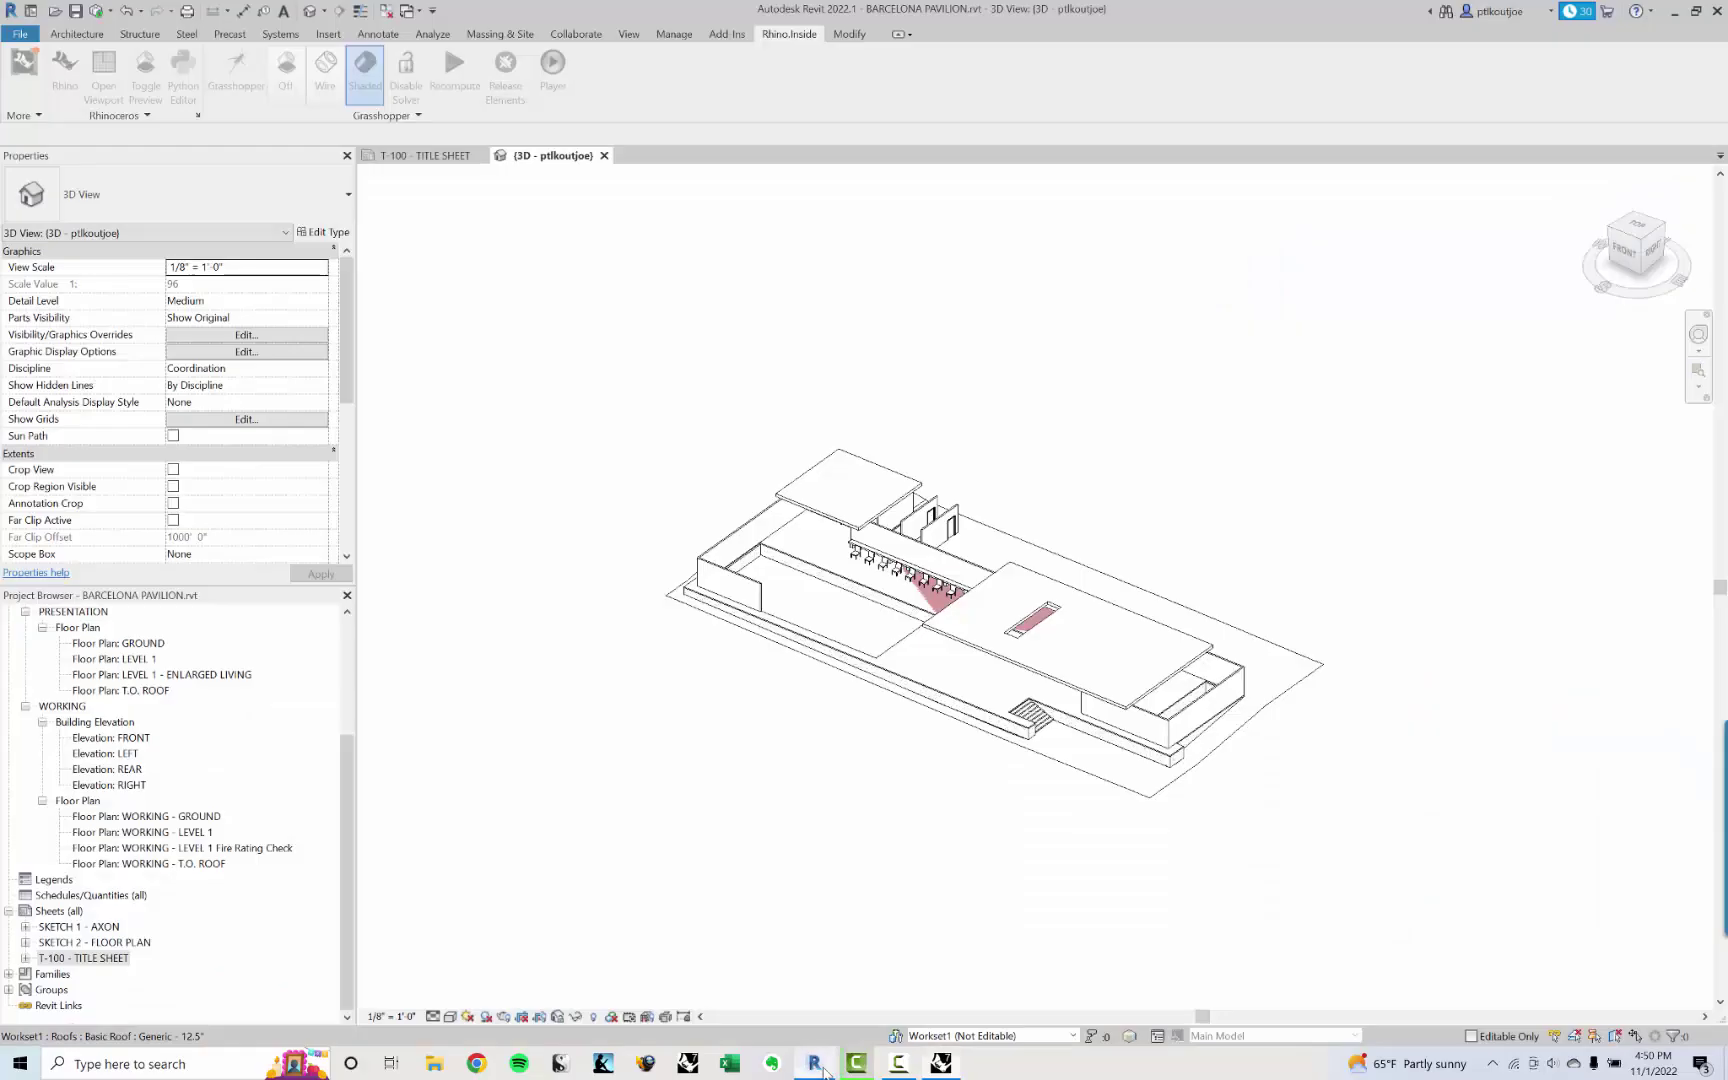
Step: Switch to Revit, dismiss the save reminder, and set the 3D view's detail level to Coarse
{"action": "left_click", "coordinate": [815, 1062]}
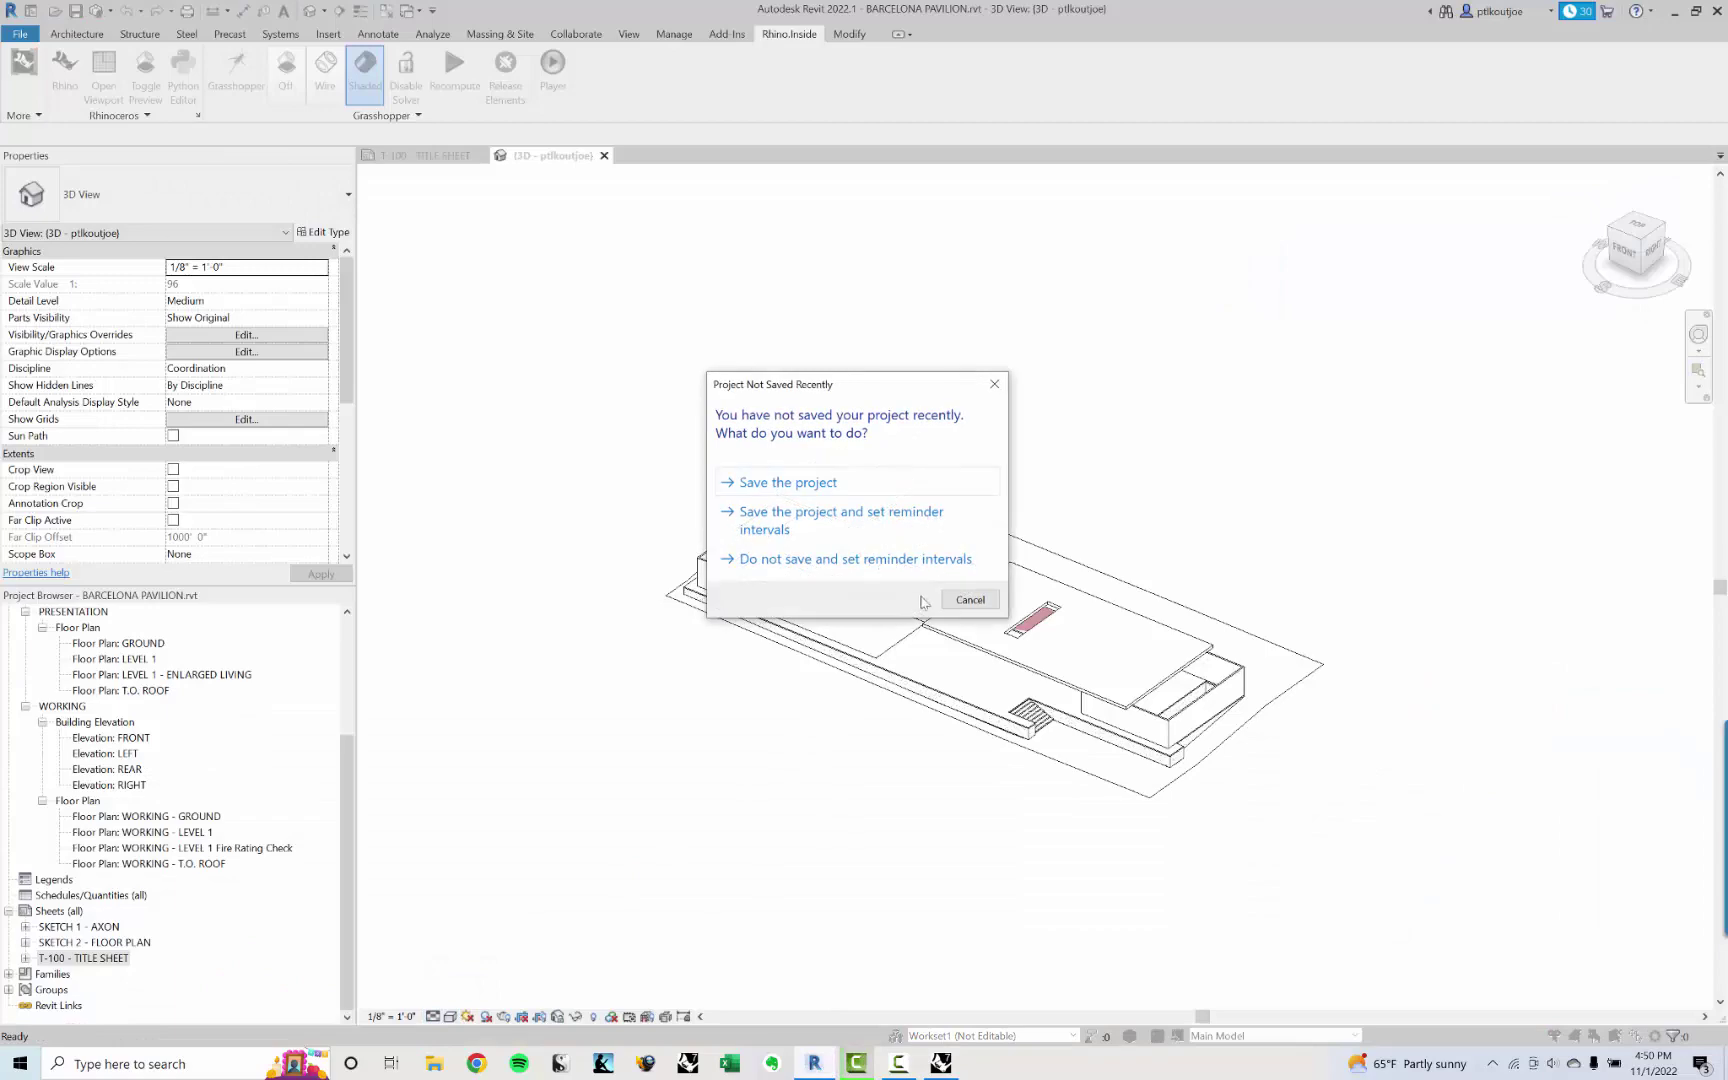
{"action": "left_click", "coordinate": [962, 599]}
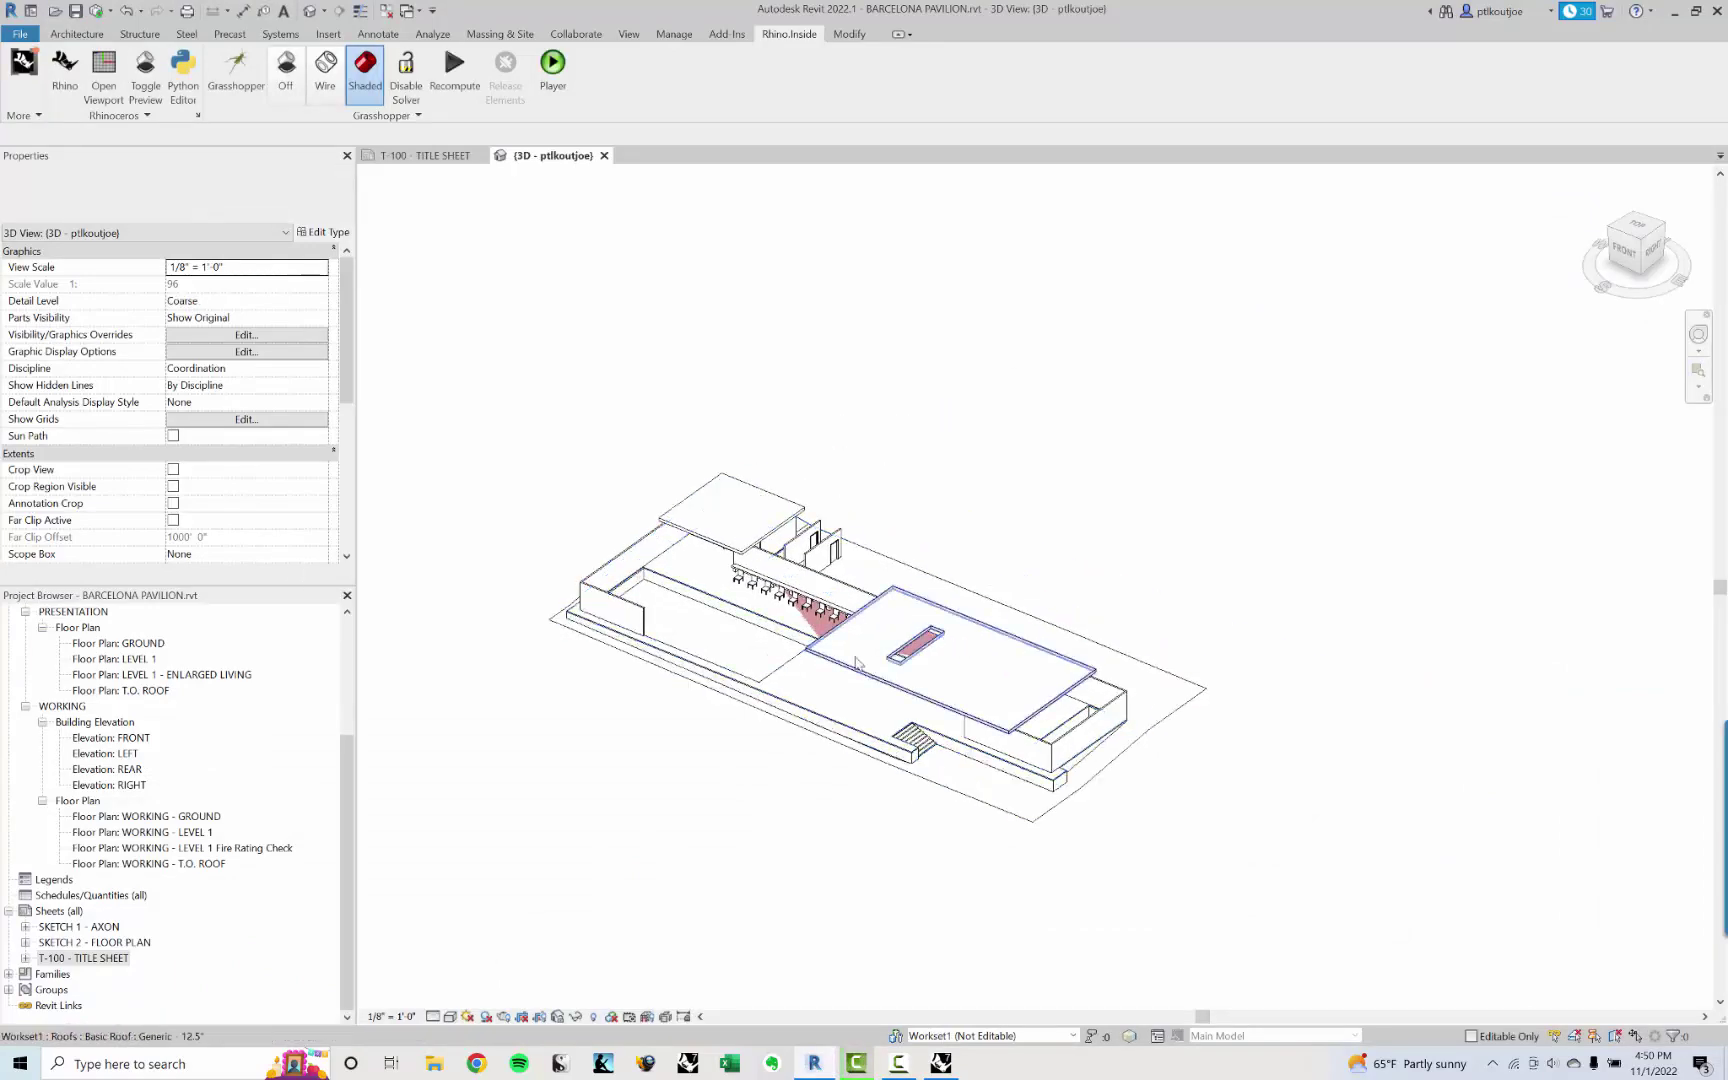
{"action": "scroll", "coordinate": [1022, 650], "scroll_direction": "up", "scroll_amount": 5}
{"action": "middle_click_drag", "start_coordinate": [686, 698], "coordinate": [927, 706]}
{"action": "middle_click_drag", "start_coordinate": [812, 610], "coordinate": [652, 548]}
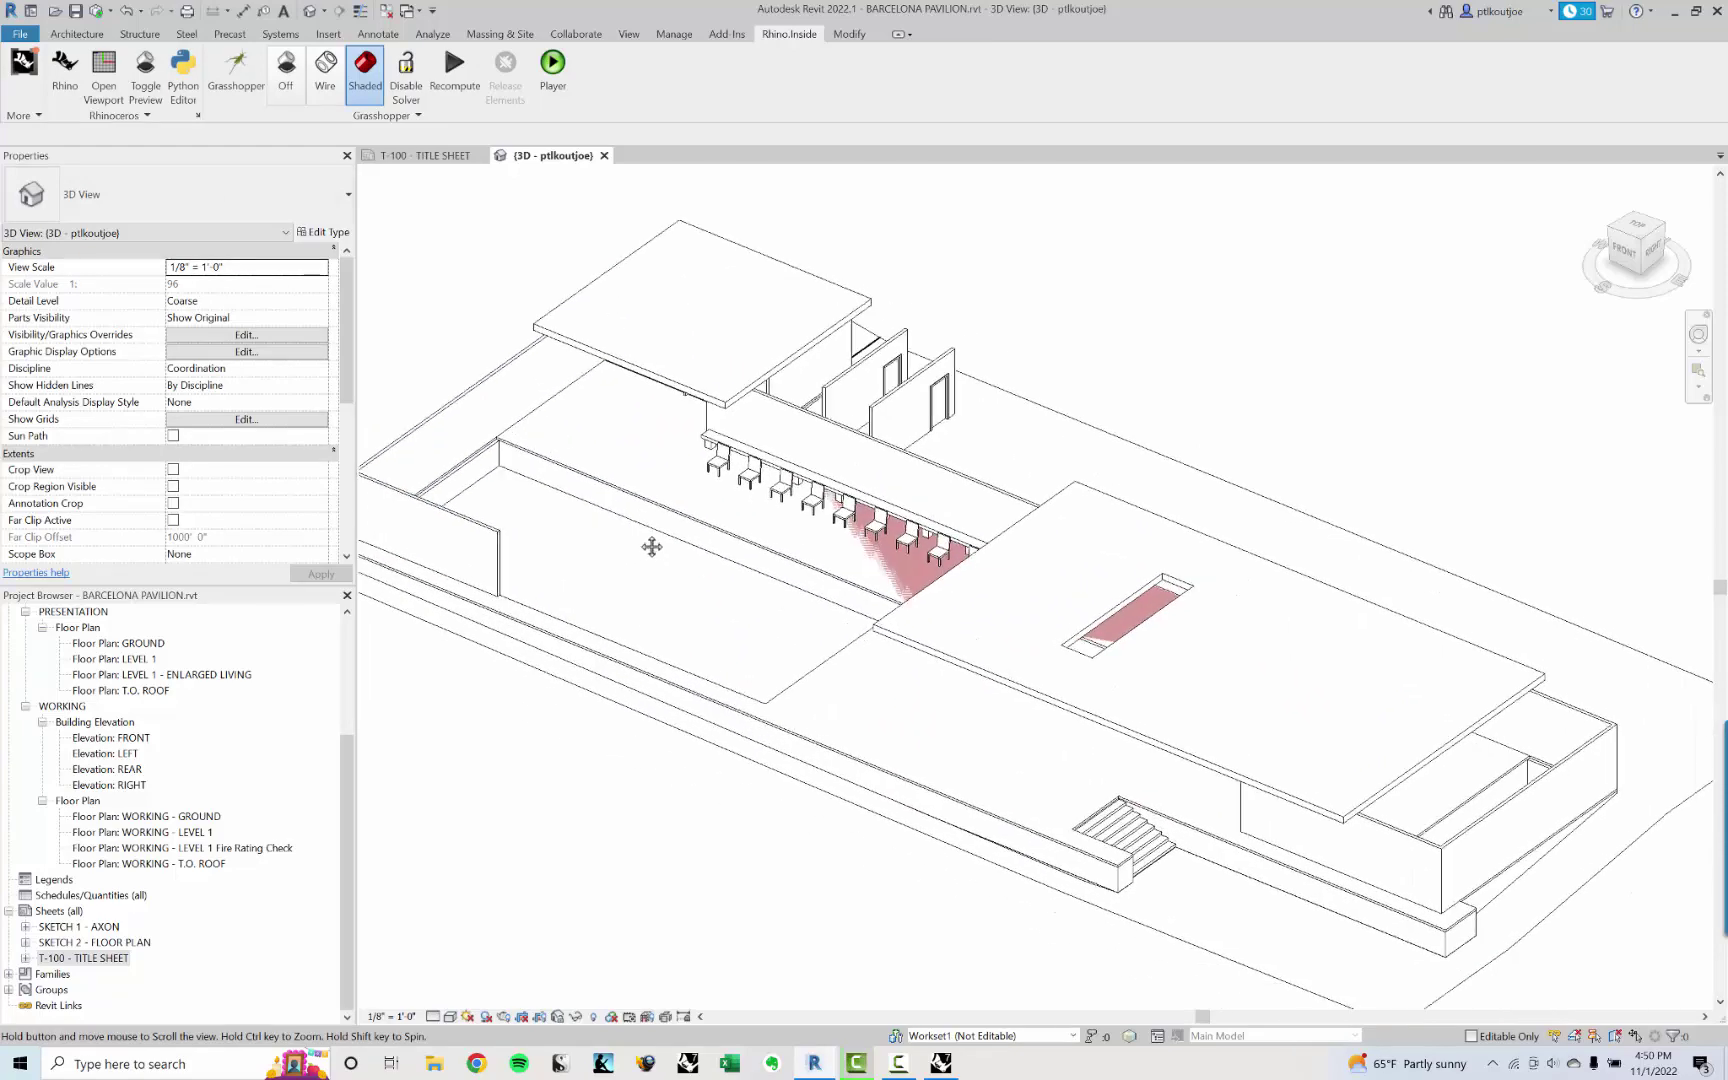
Step: Set the pavilion 3D view's detail level to Medium
{"action": "left_click", "coordinate": [433, 1016]}
{"action": "left_click", "coordinate": [445, 984]}
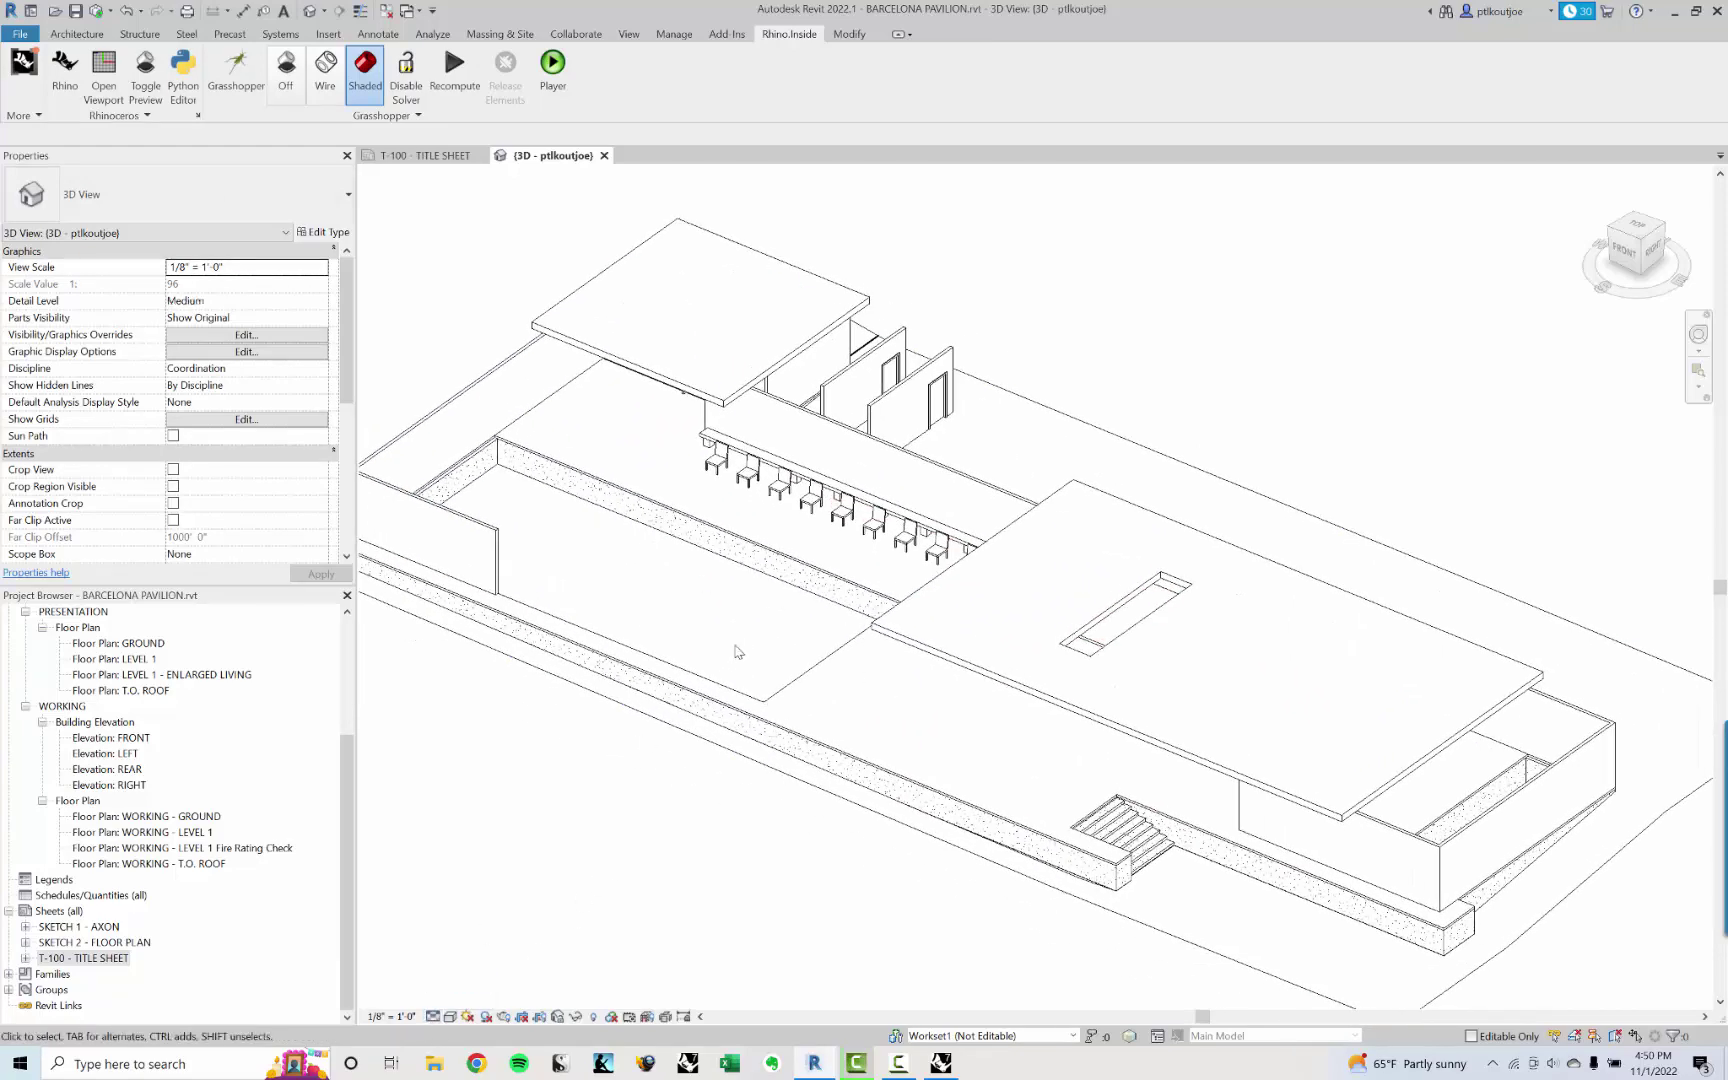
{"action": "middle_click_drag", "start_coordinate": [737, 651], "coordinate": [636, 625]}
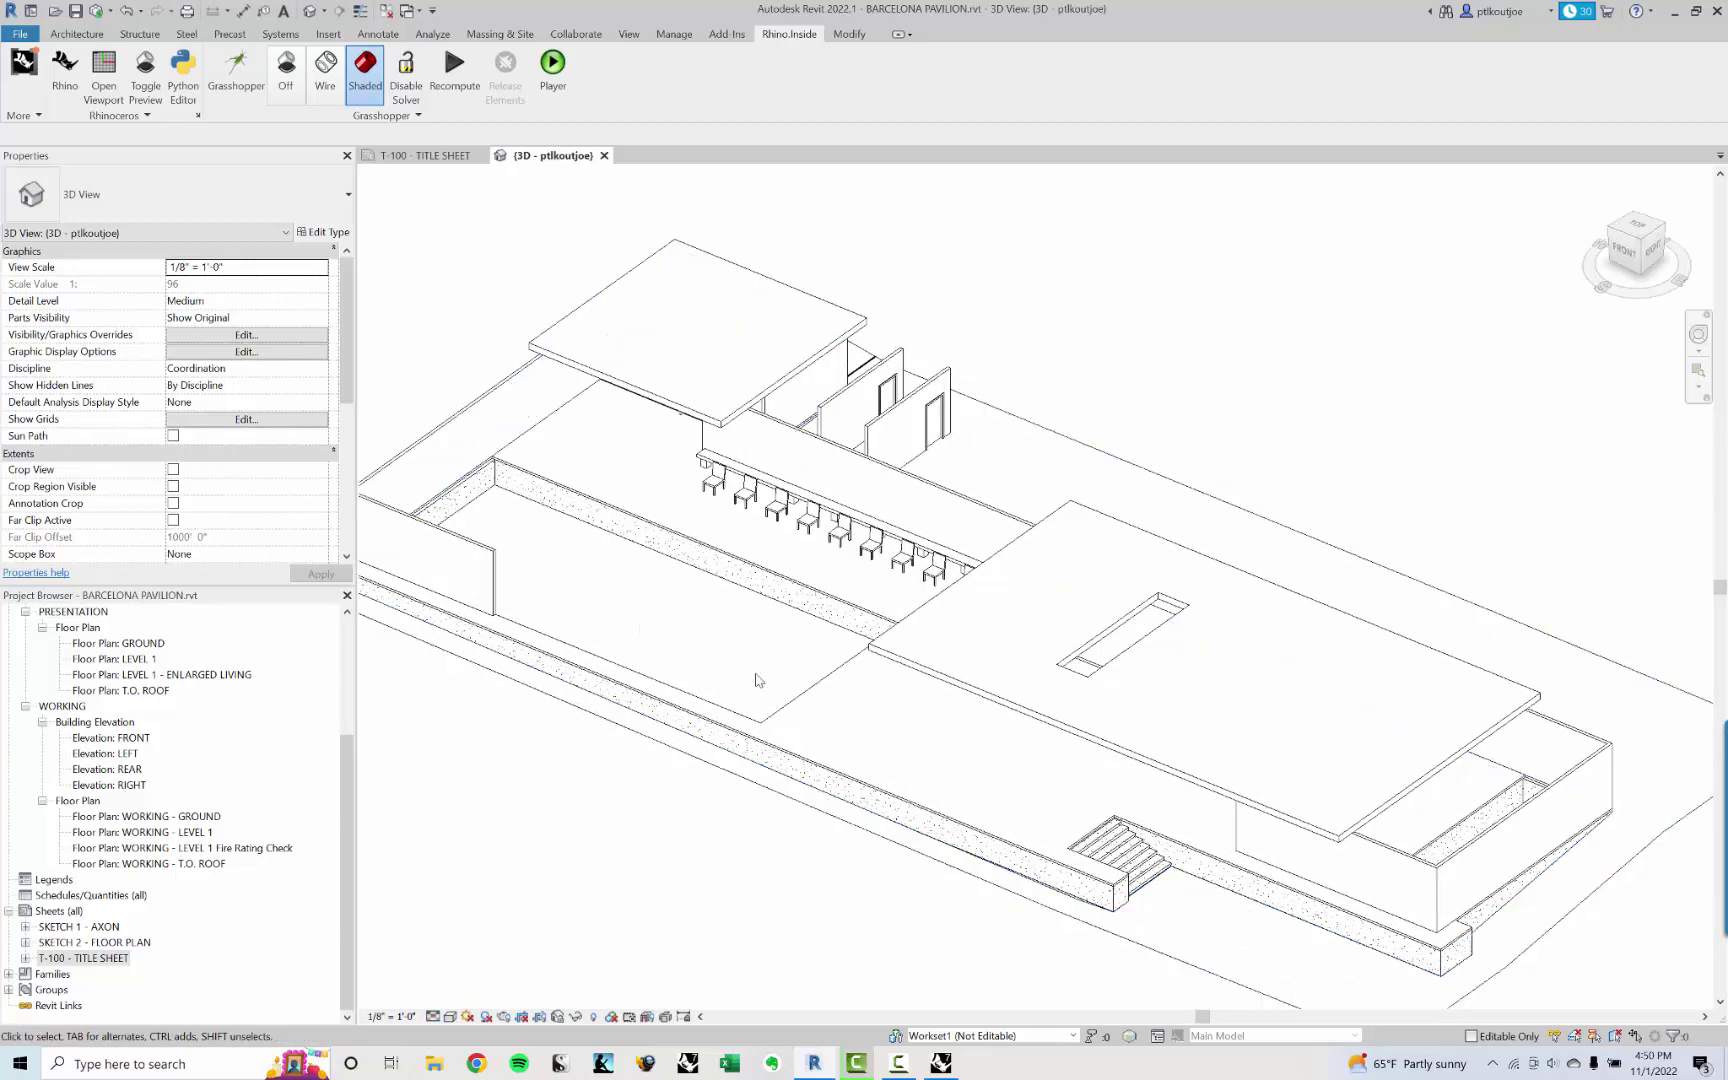
{"action": "middle_click_drag", "start_coordinate": [770, 735], "coordinate": [679, 756]}
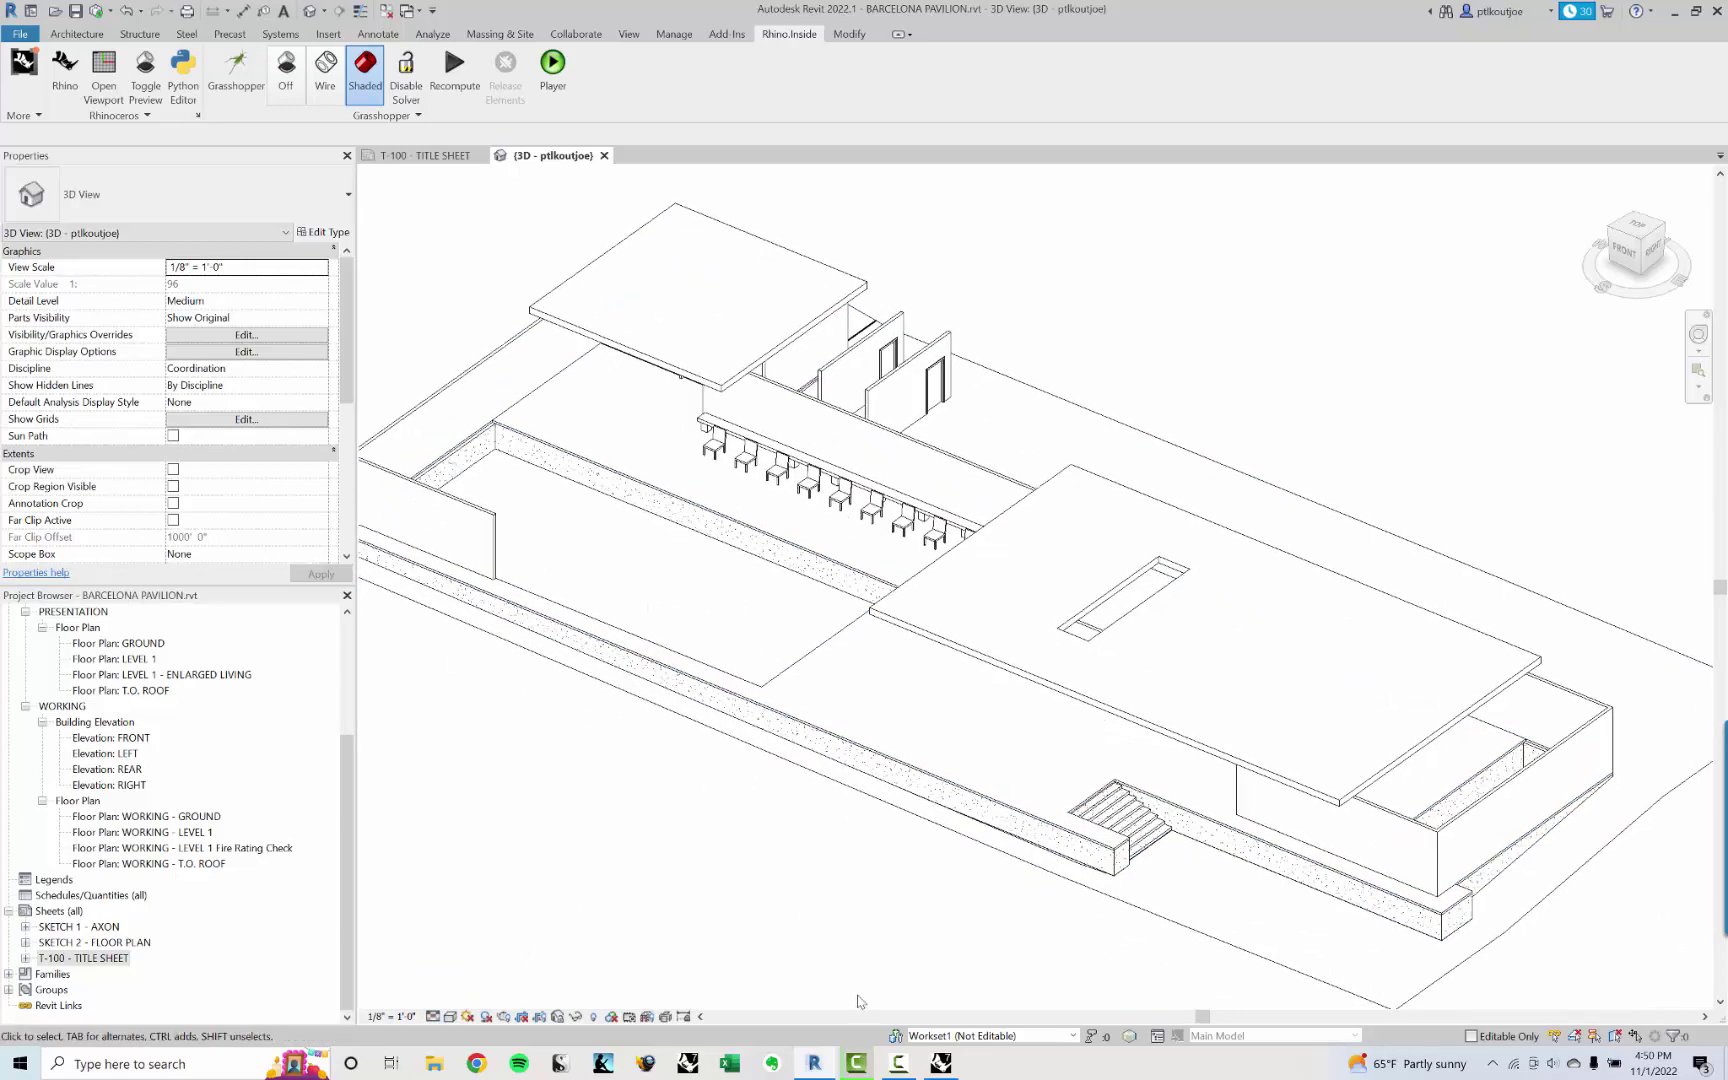
Step: Switch back to Rhino, set the Element Geometry component's DL input to Fine, and inspect the floor preview up close
{"action": "left_click", "coordinate": [941, 1064]}
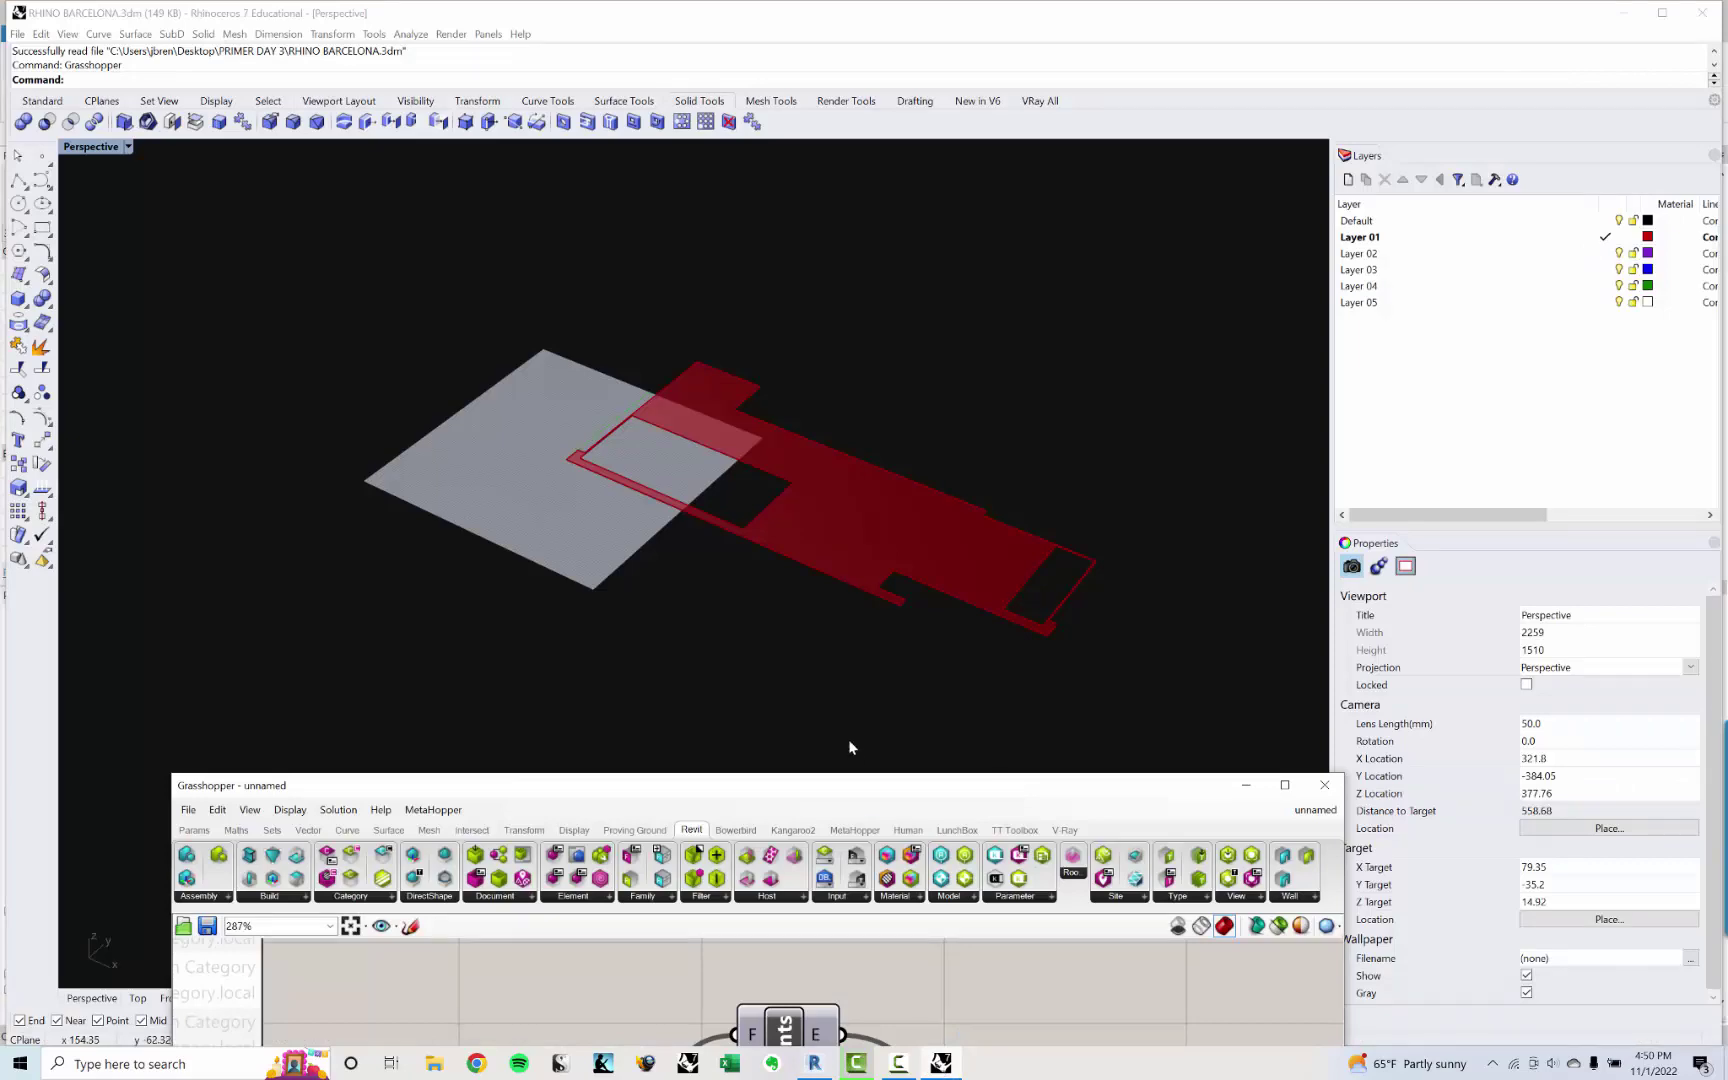
{"action": "left_click_drag", "start_coordinate": [818, 790], "coordinate": [759, 428]}
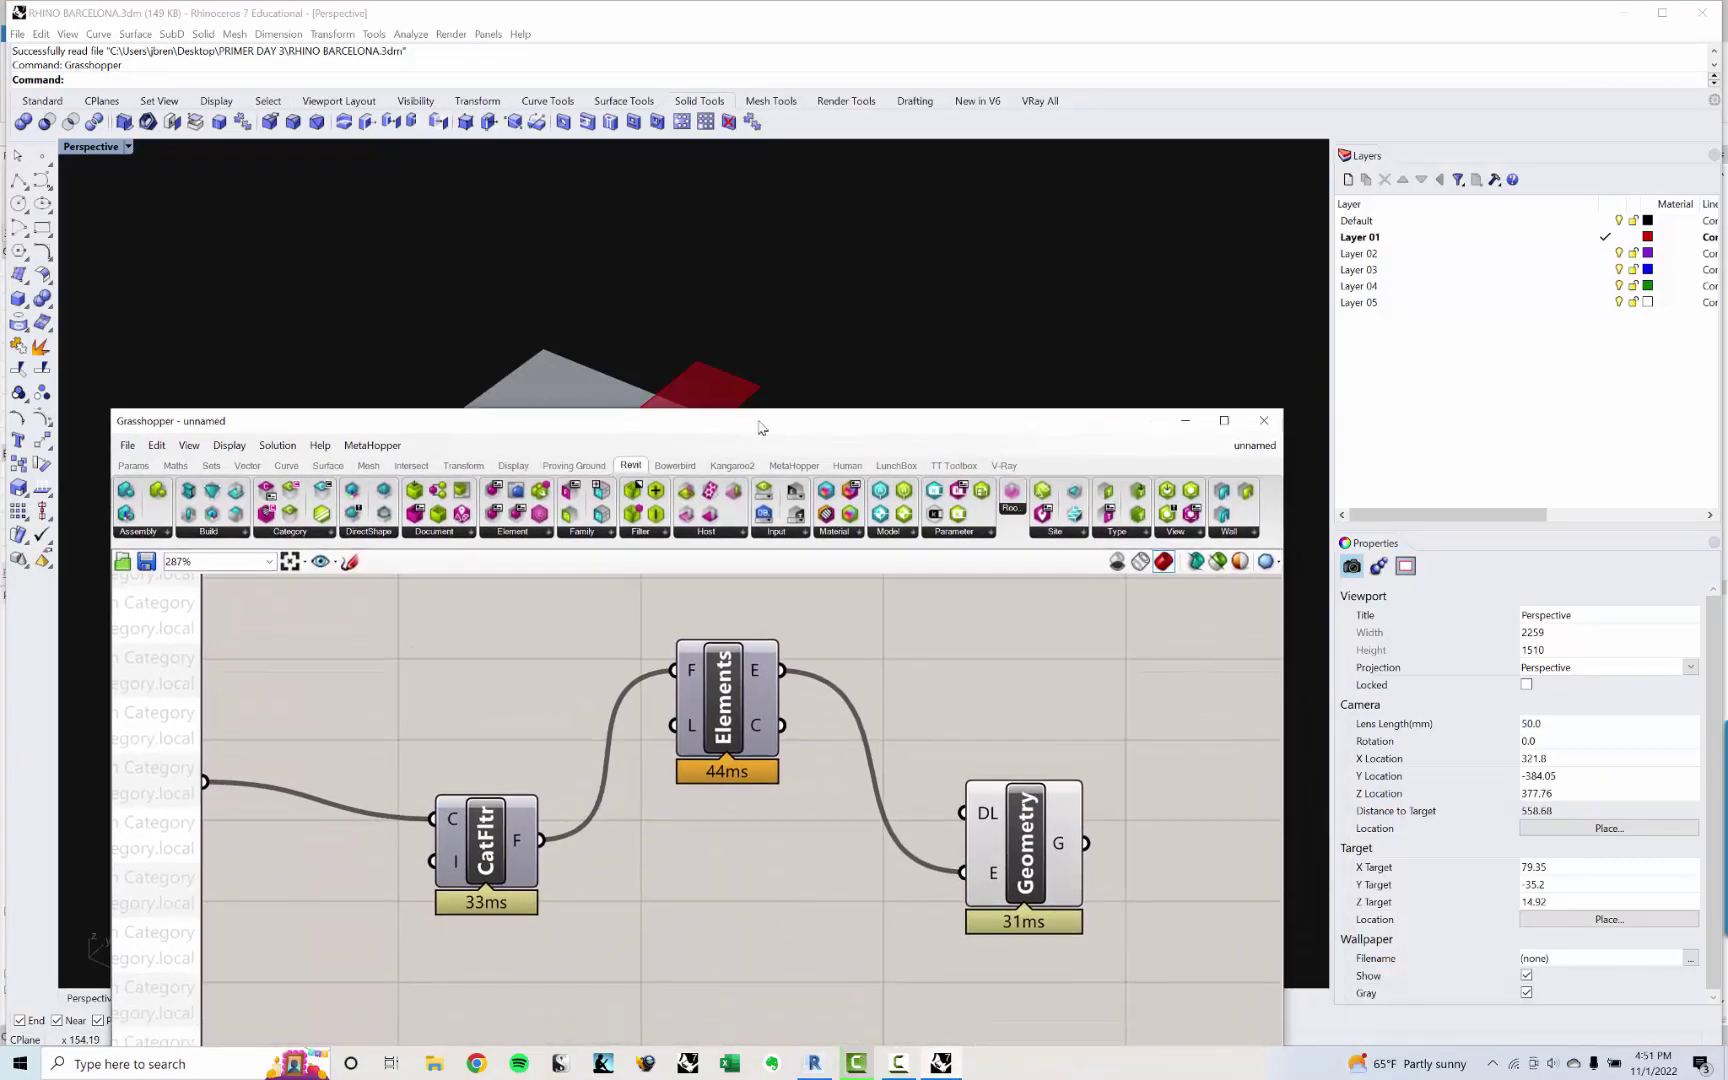
{"action": "right_click", "coordinate": [985, 815]}
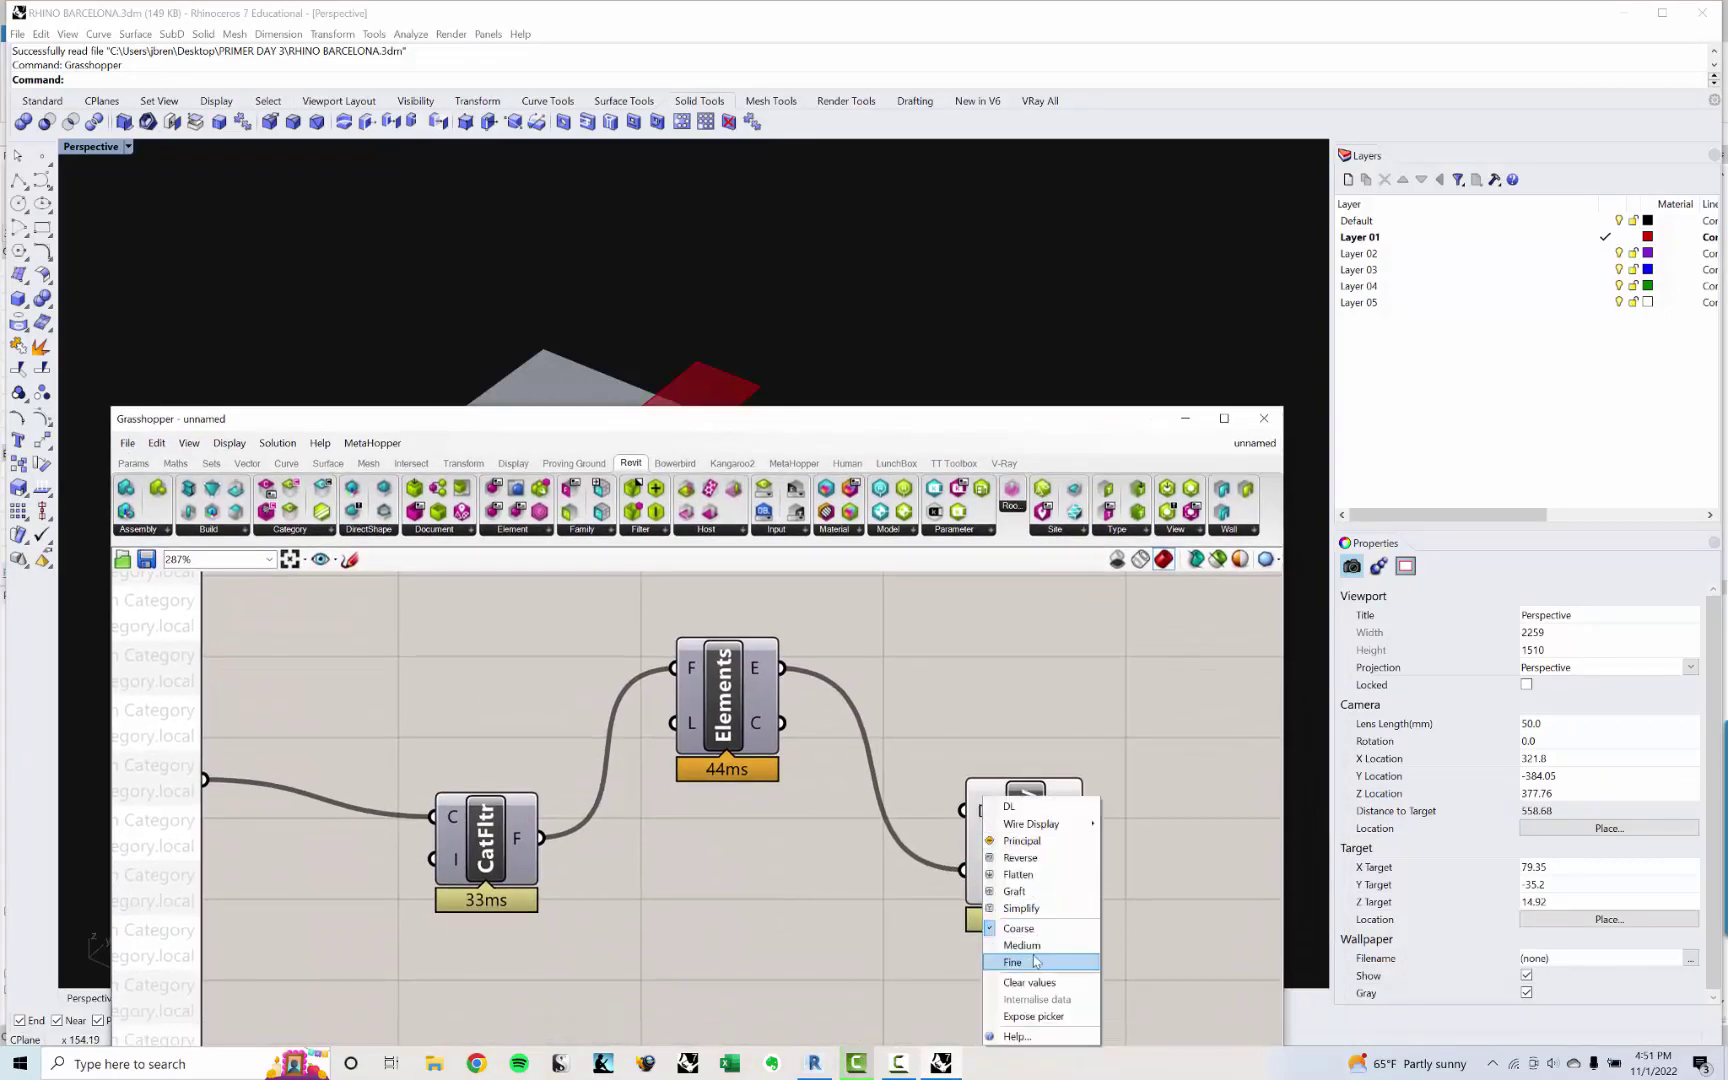
{"action": "left_click", "coordinate": [1035, 958]}
{"action": "left_click", "coordinate": [1185, 418]}
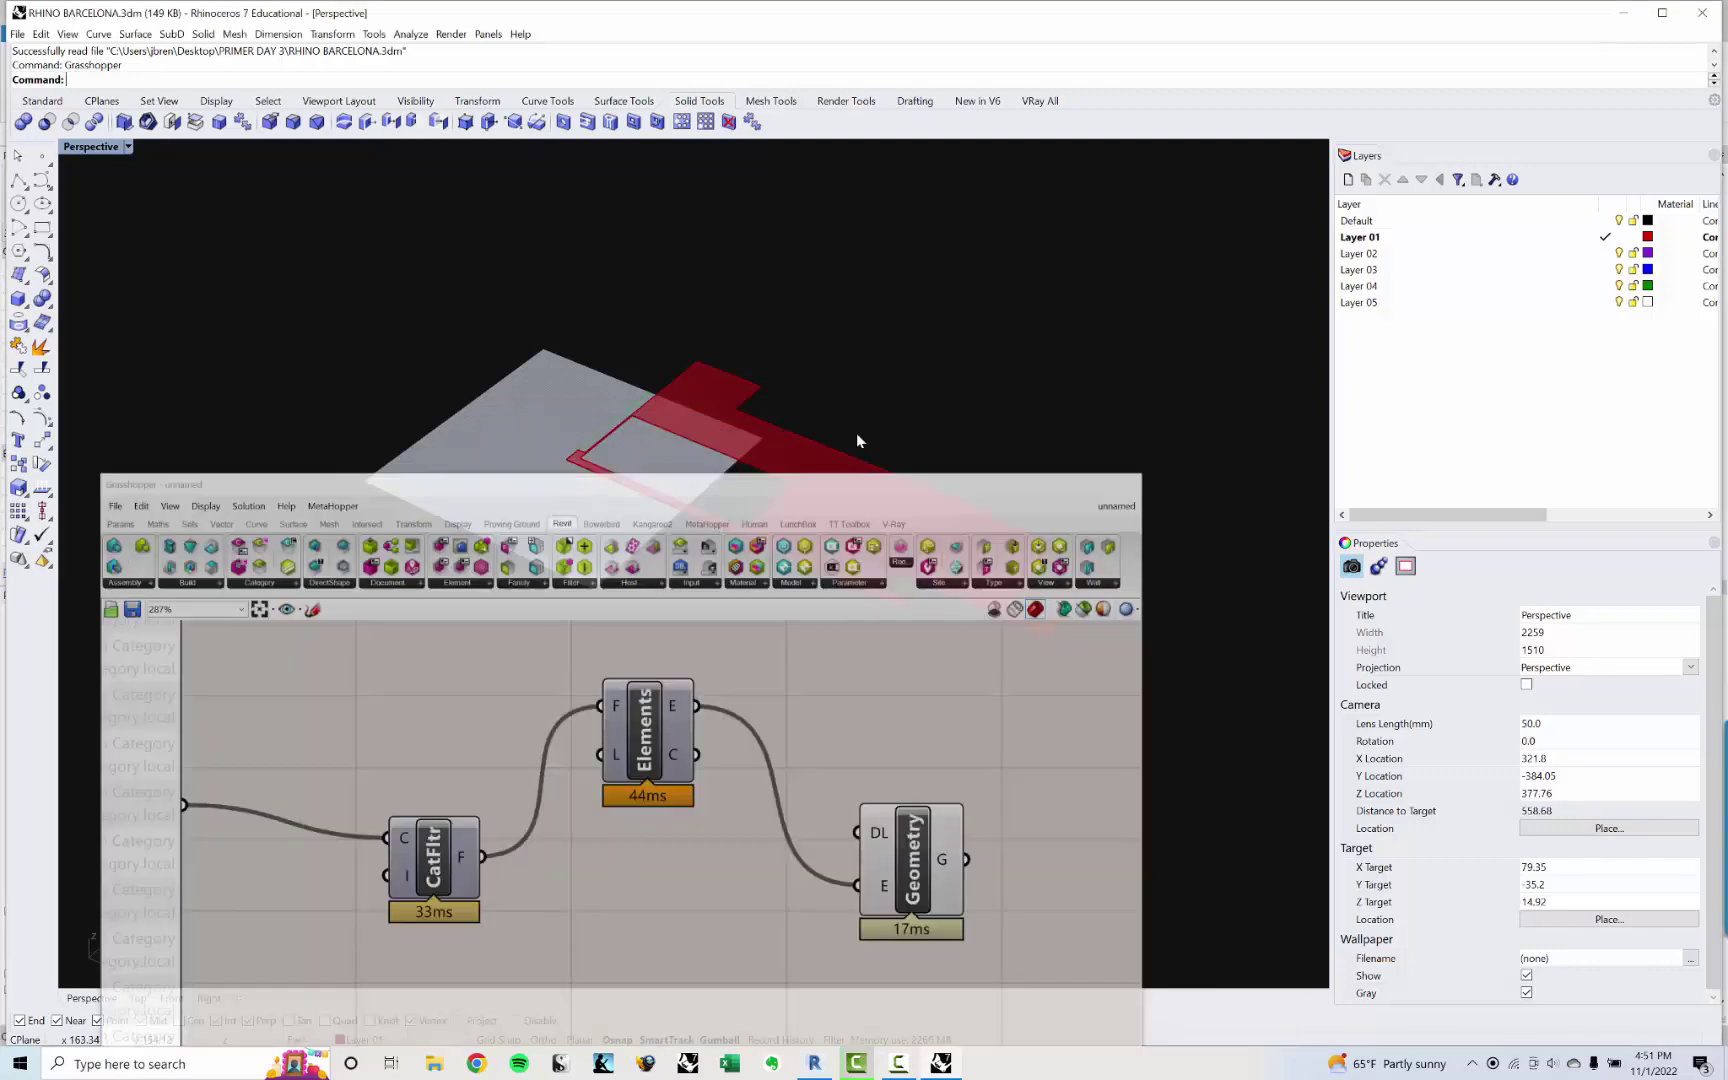
{"action": "scroll", "coordinate": [752, 501], "scroll_direction": "up", "scroll_amount": 2}
{"action": "scroll", "coordinate": [586, 528], "scroll_direction": "up", "scroll_amount": 5}
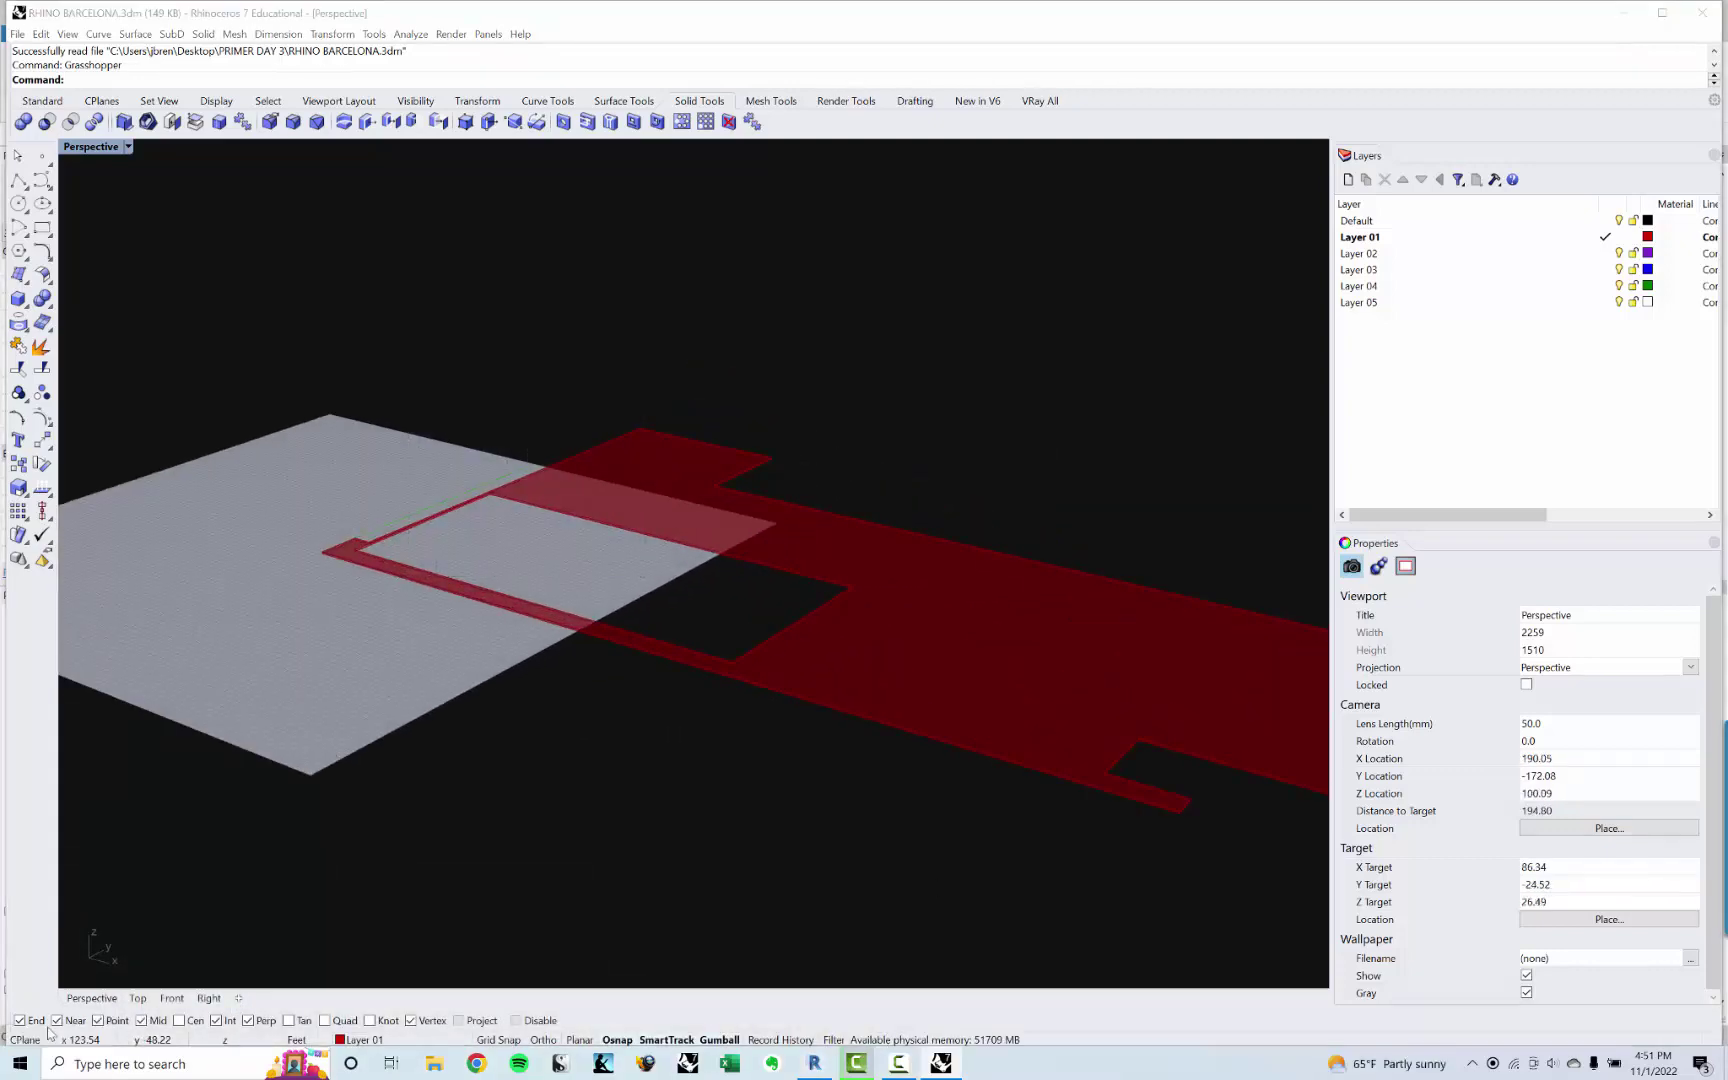
Step: Bake the Element Geometry component's floor geometry onto Layer 01 in Rhino, and close the Grasshopper window
{"action": "left_click", "coordinate": [60, 1031]}
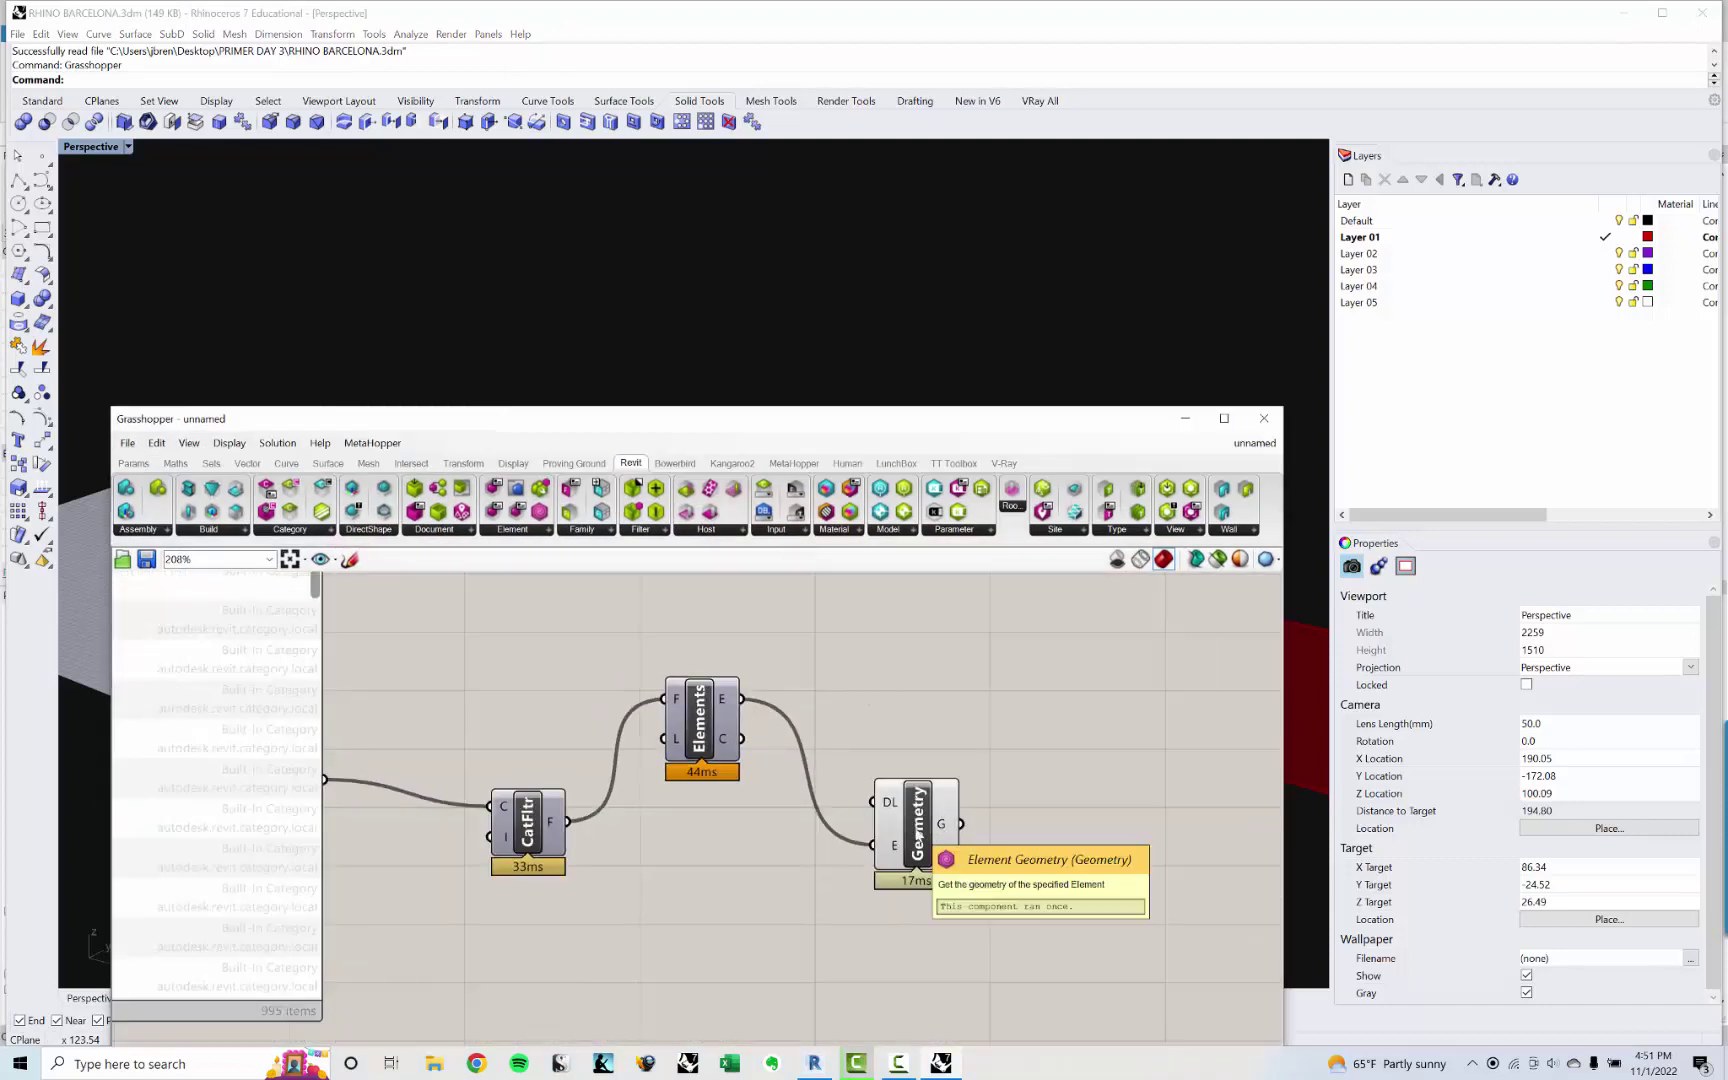
{"action": "left_click", "coordinate": [919, 835]}
{"action": "right_click", "coordinate": [928, 841]}
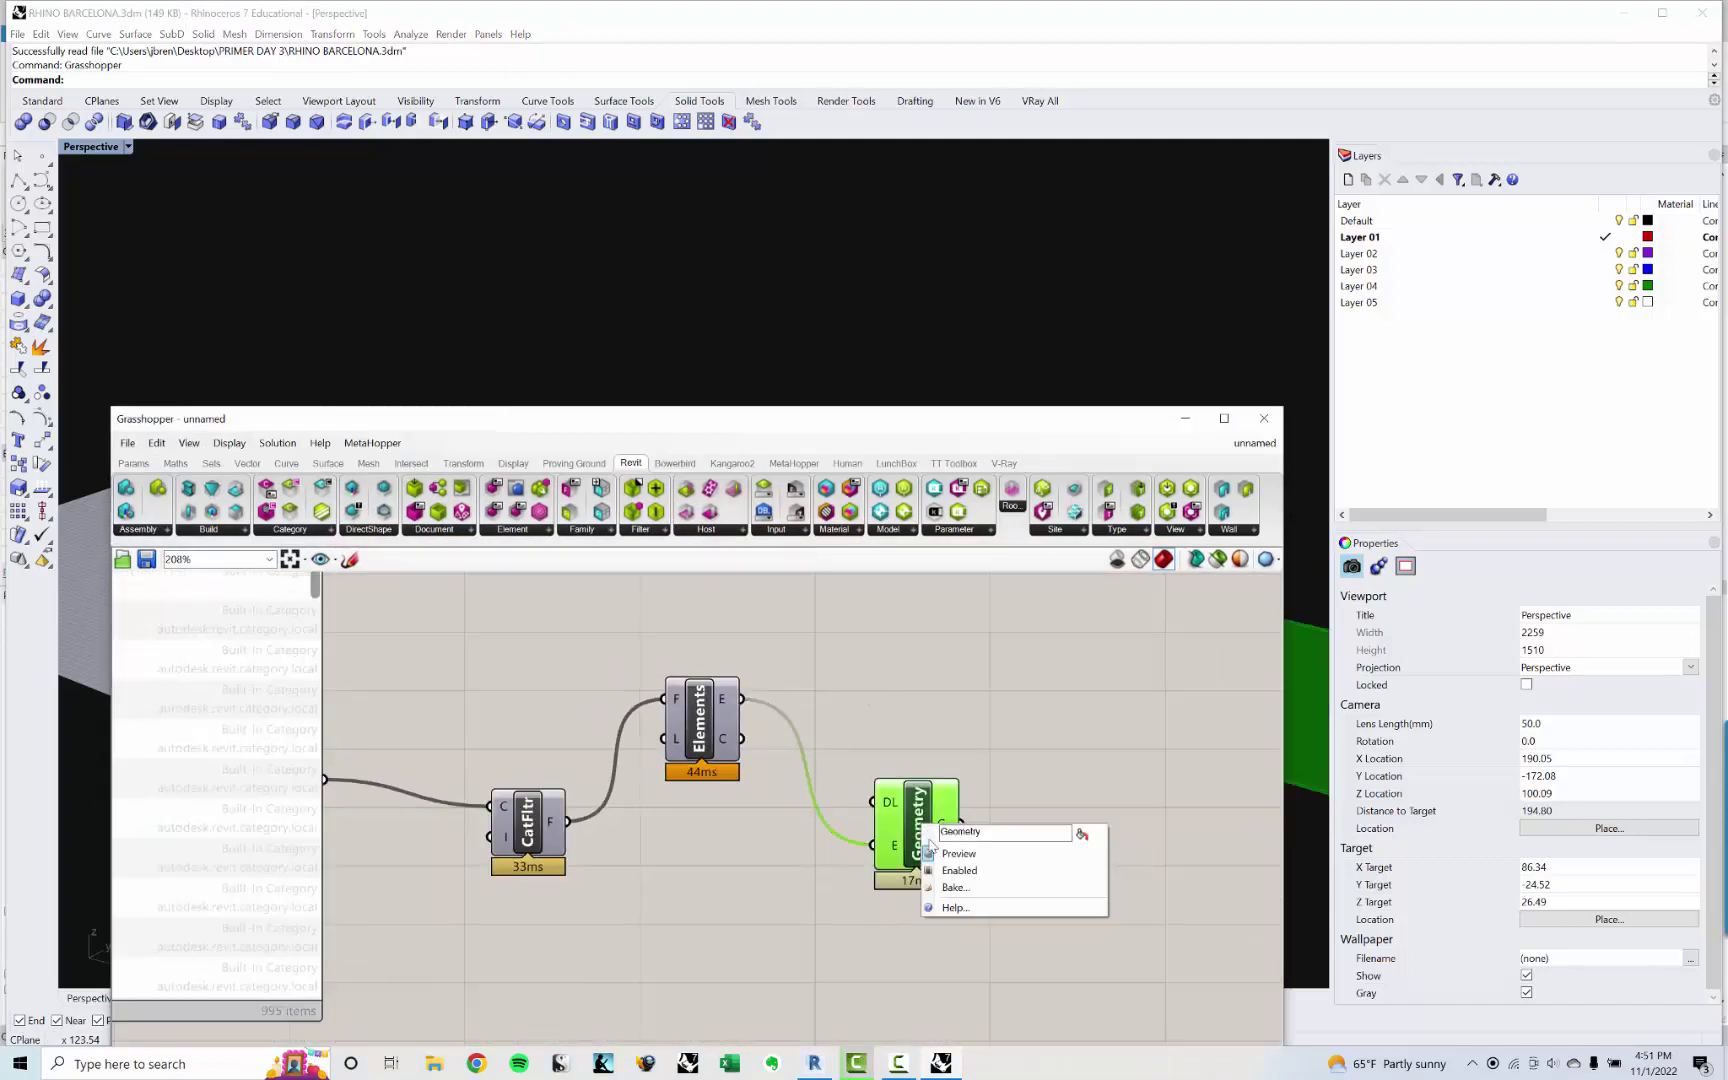
{"action": "left_click", "coordinate": [955, 887]}
{"action": "left_click", "coordinate": [945, 759]}
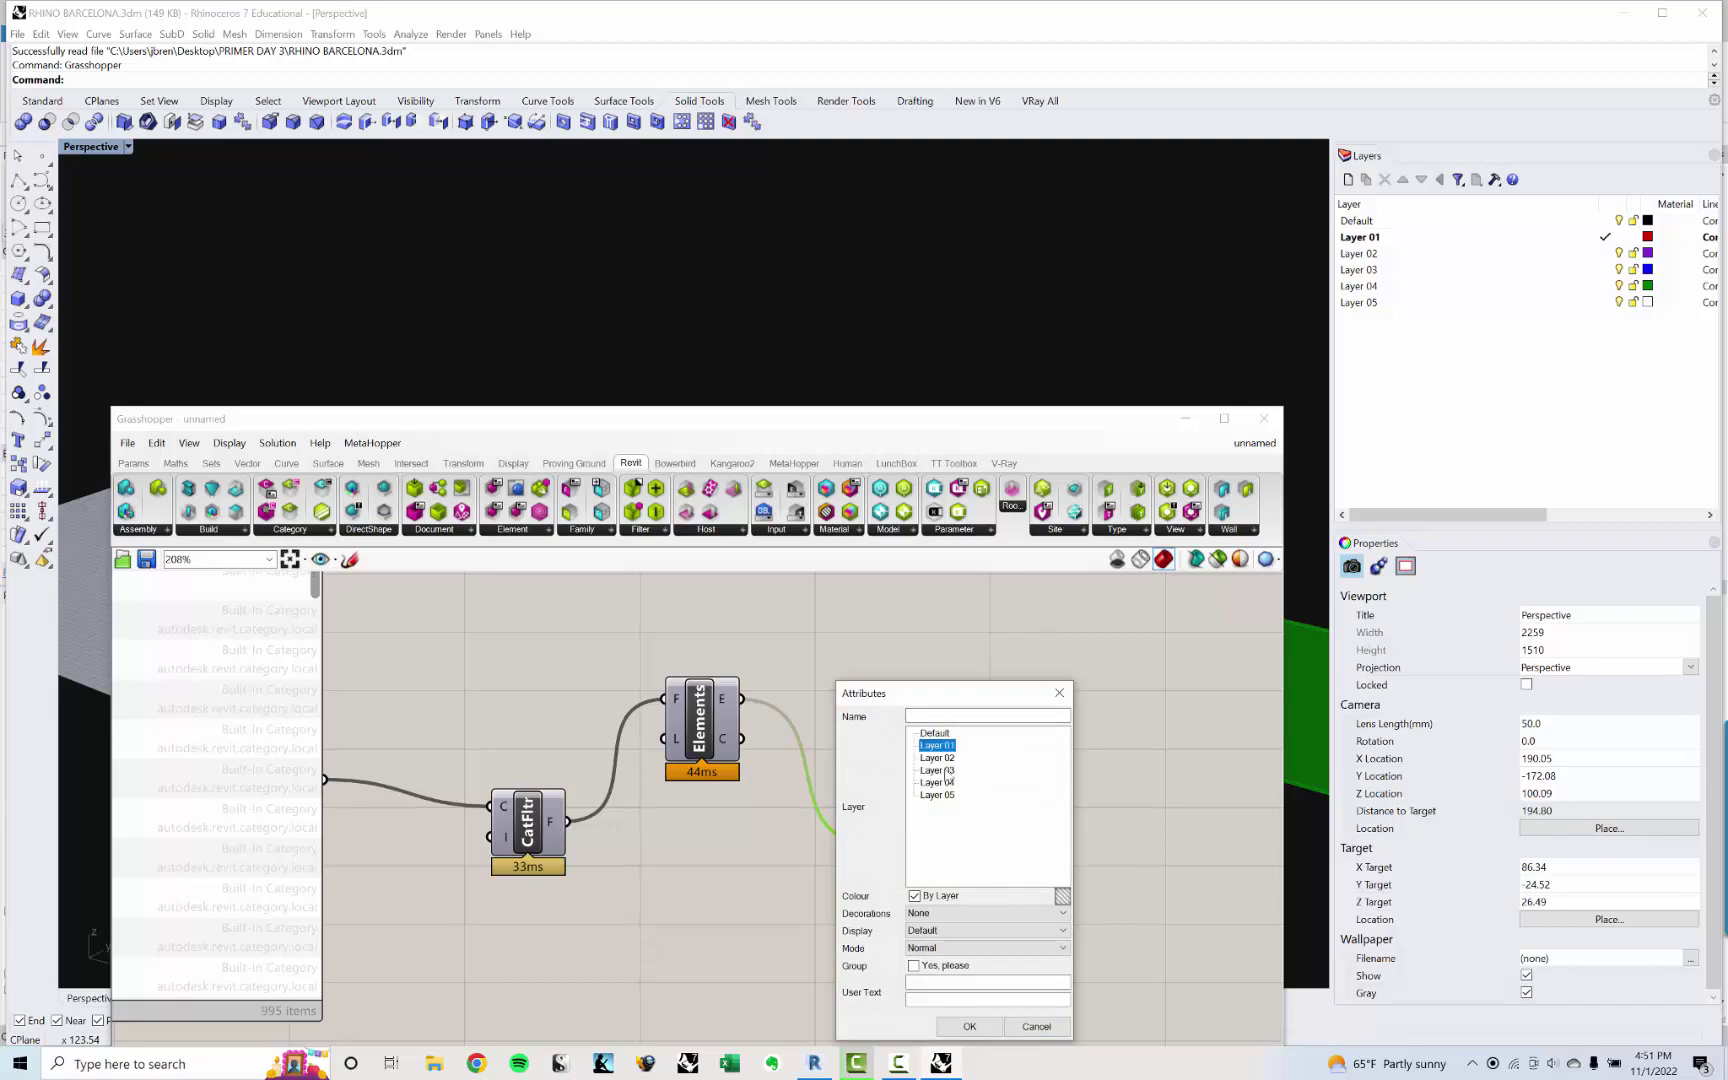
{"action": "left_click", "coordinate": [969, 1026]}
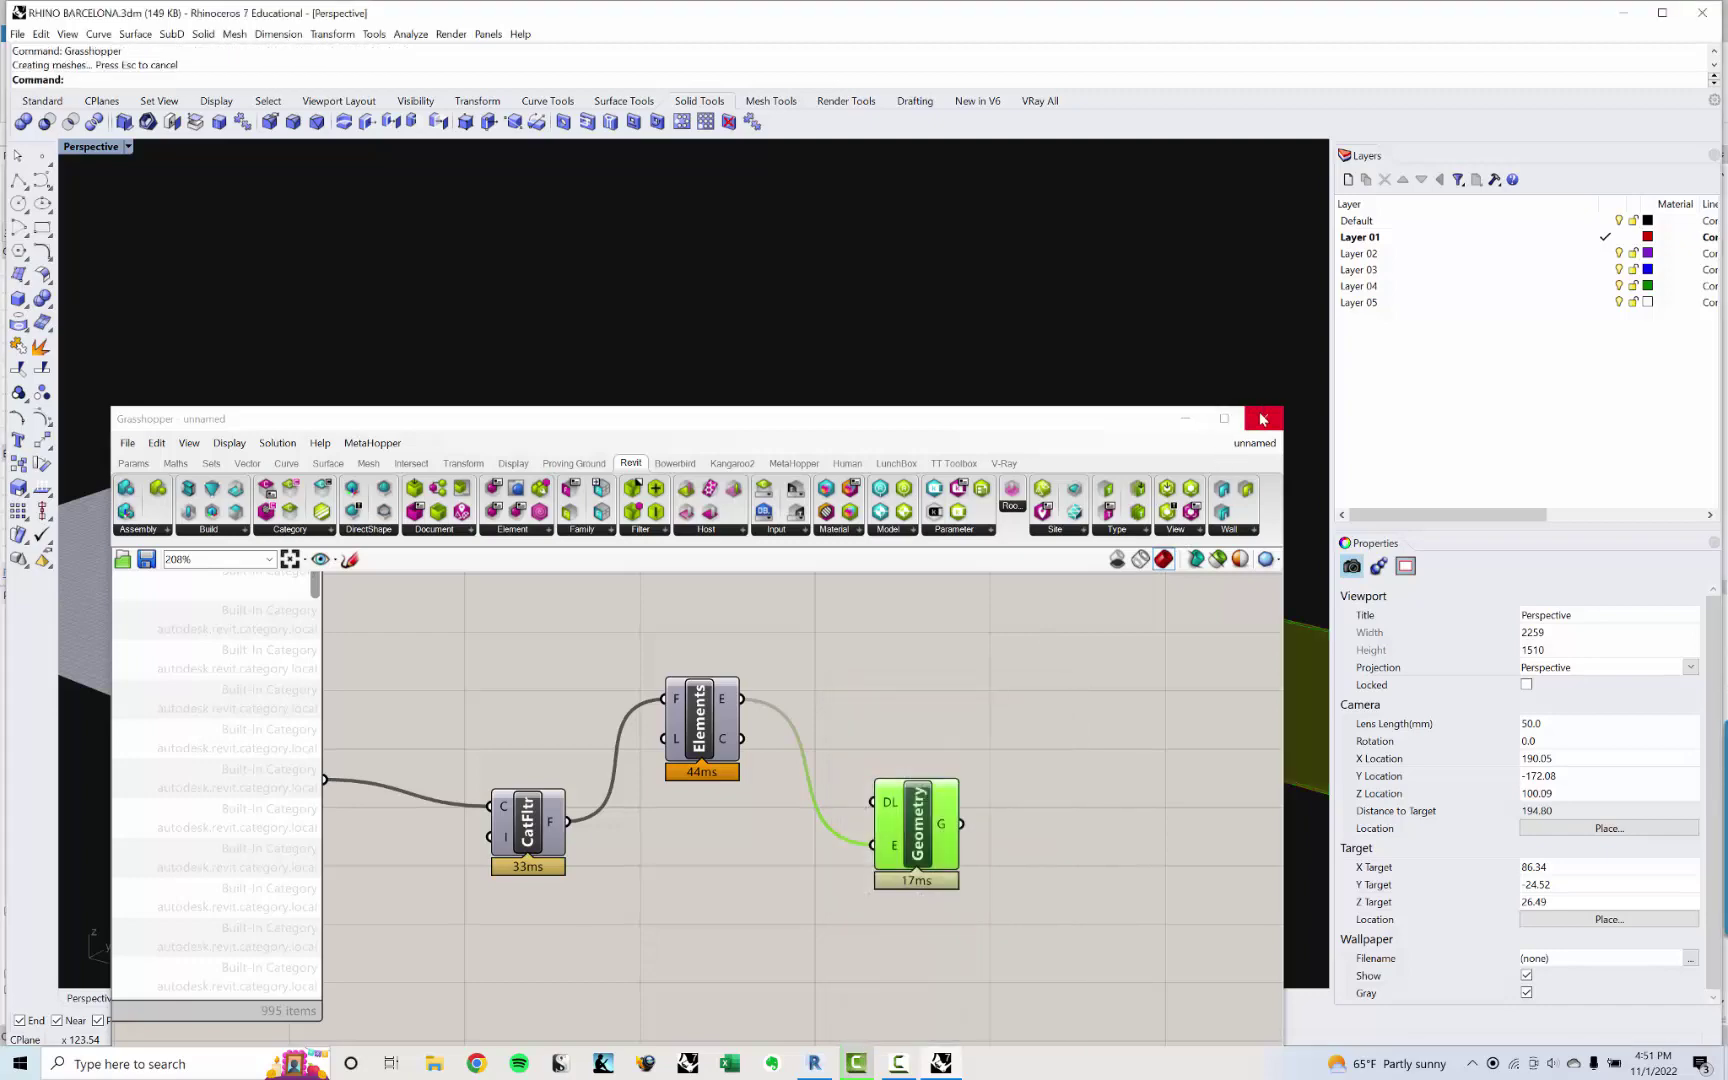
{"action": "left_click", "coordinate": [1263, 419]}
Step: Change the baked floor polysurface to Layer 03 and check it from another angle in the Perspective viewport
{"action": "right_click_drag", "start_coordinate": [891, 347], "coordinate": [798, 498]}
{"action": "left_click_drag", "start_coordinate": [786, 508], "coordinate": [702, 321]}
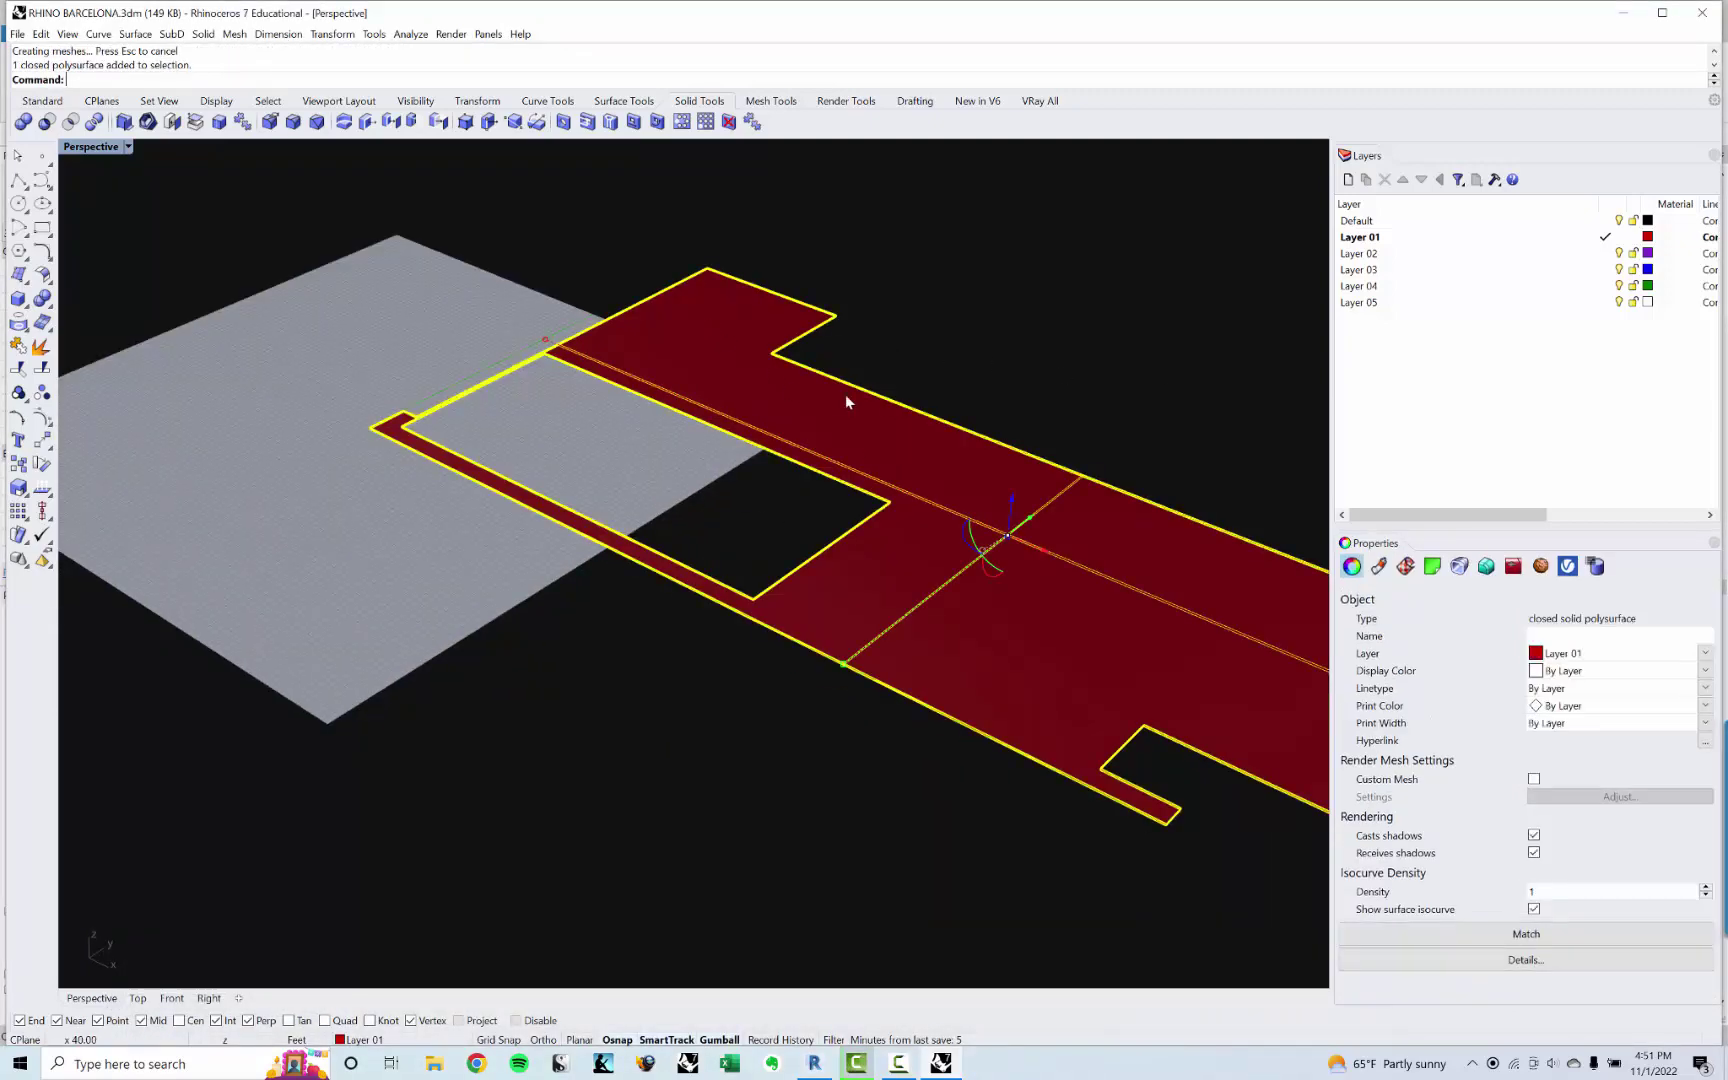
{"action": "key", "text": "Escape"}
{"action": "left_click", "coordinate": [990, 489]}
{"action": "right_click", "coordinate": [1422, 284]}
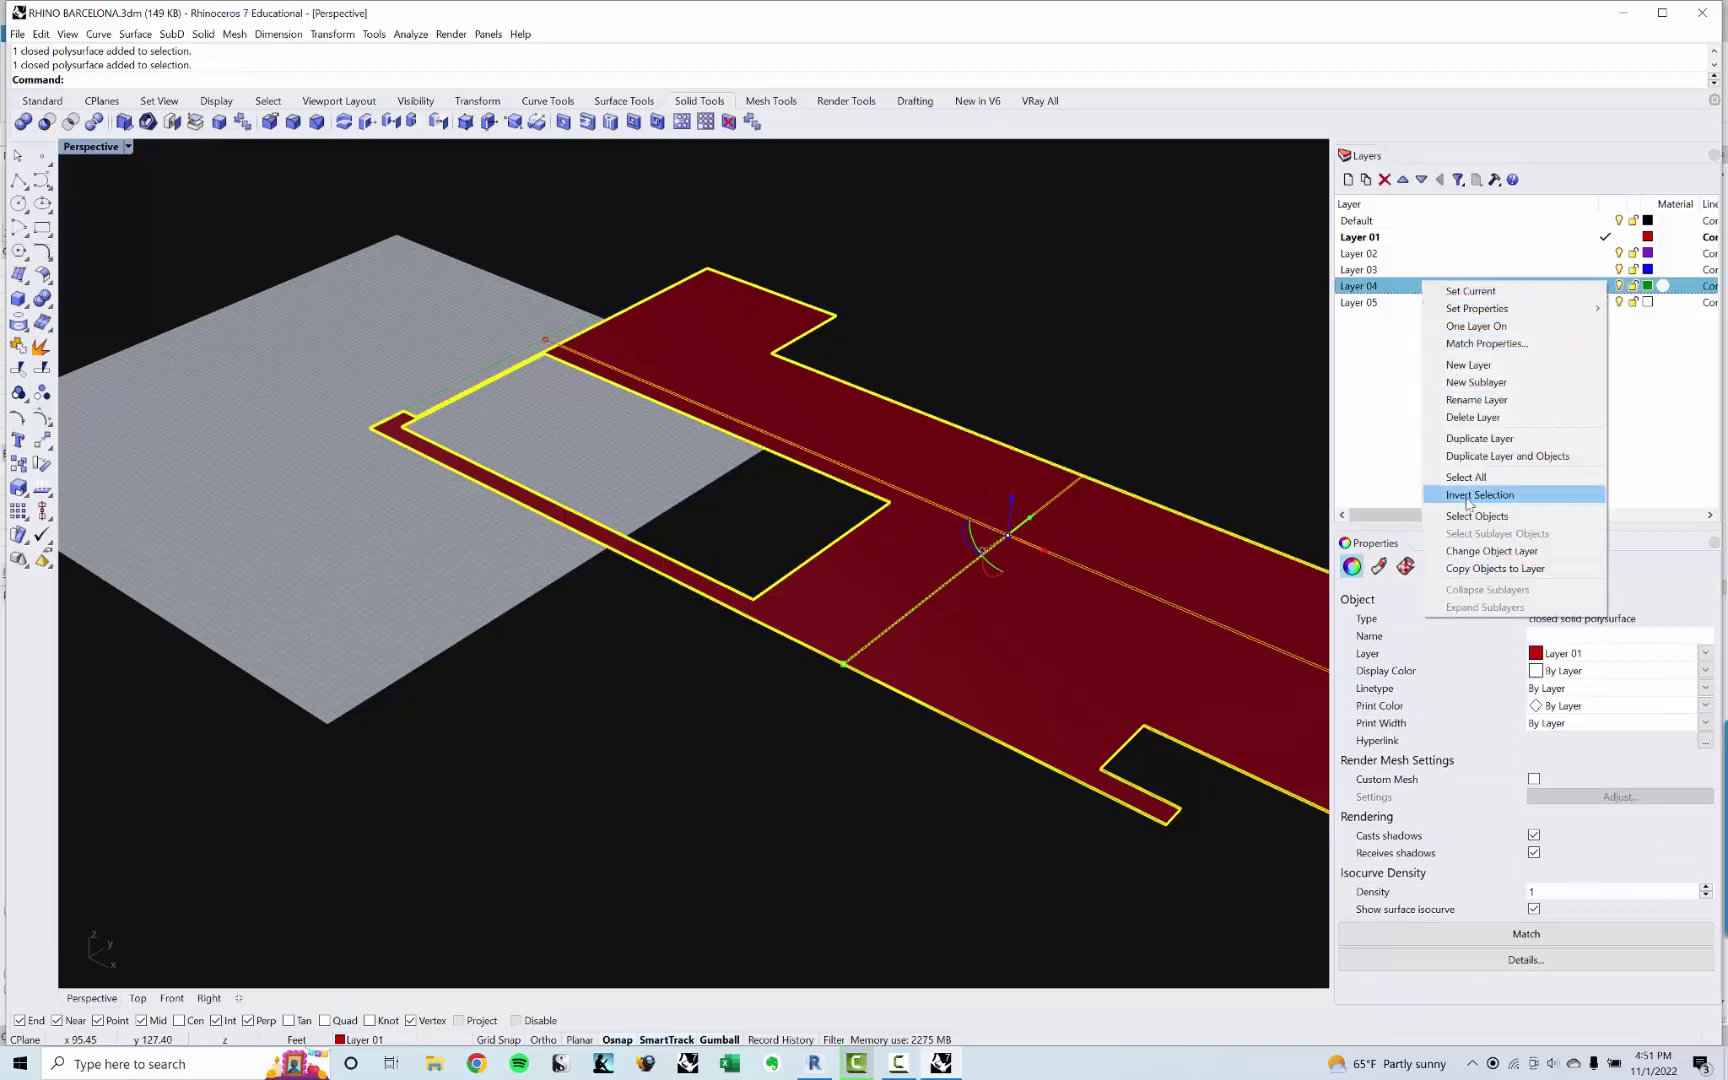
{"action": "right_click", "coordinate": [1382, 271]}
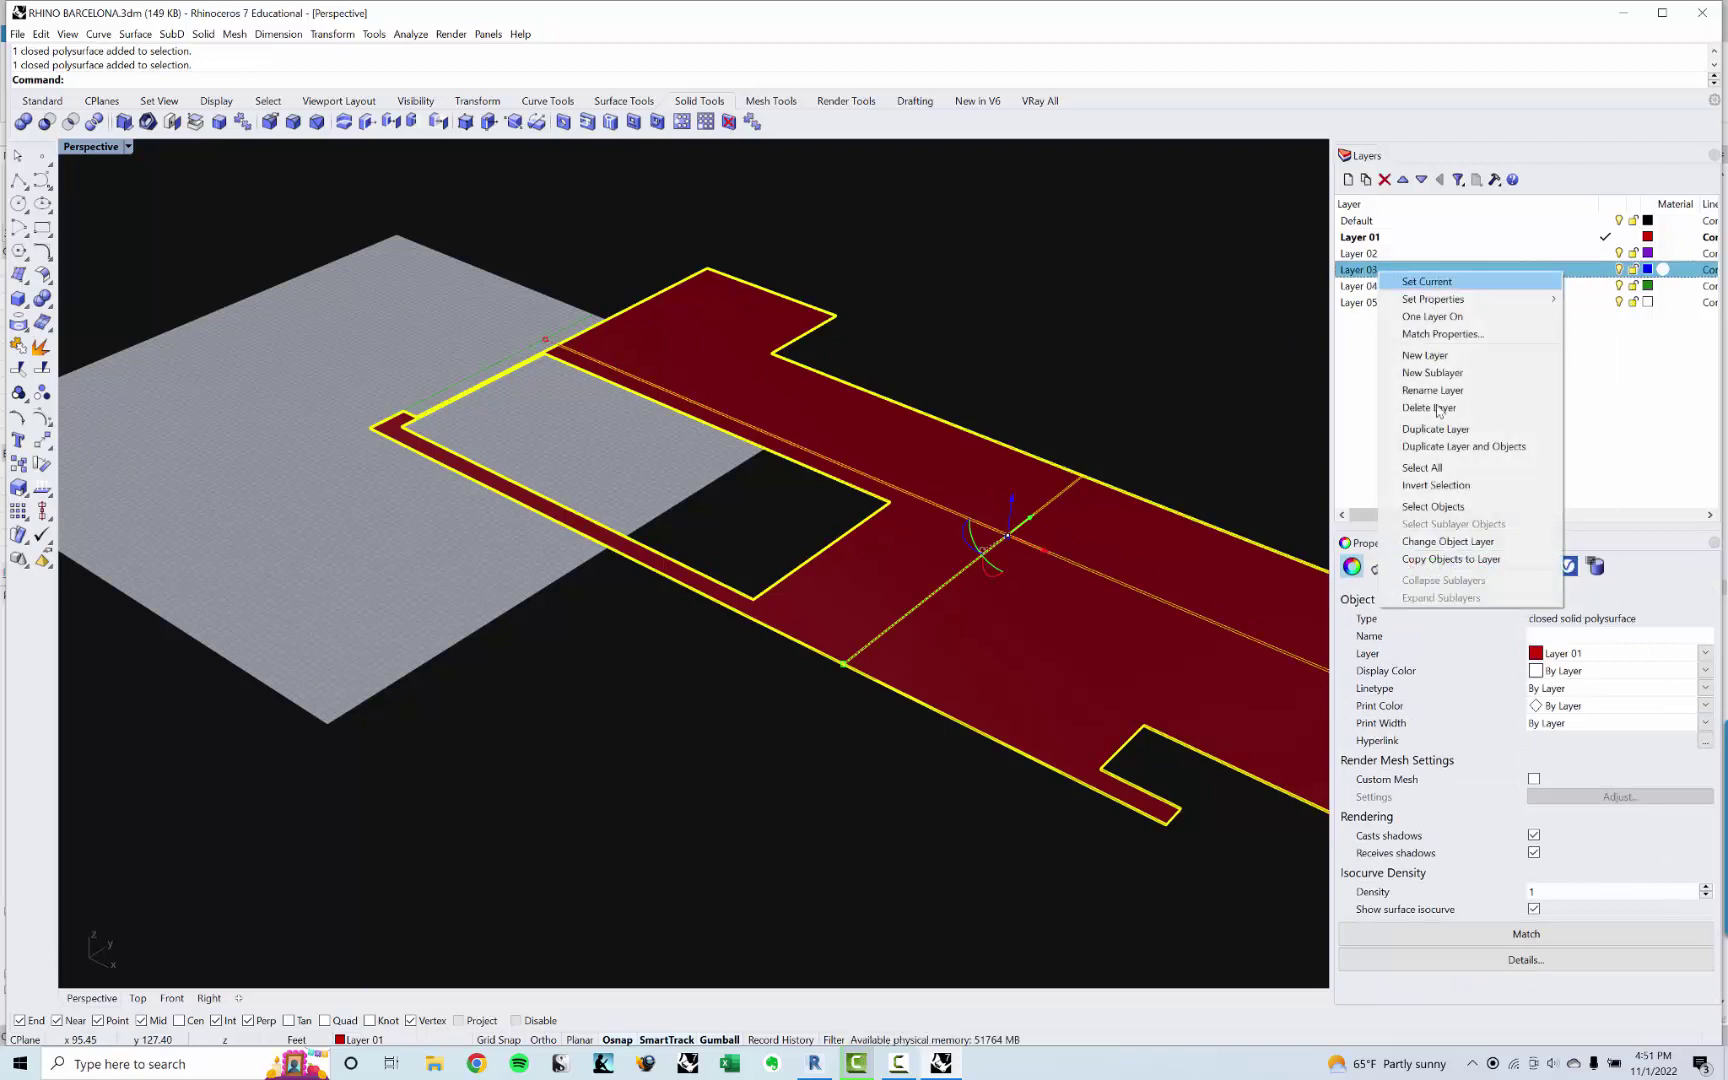
{"action": "left_click", "coordinate": [1461, 545]}
{"action": "left_click", "coordinate": [1046, 313]}
{"action": "right_click_drag", "start_coordinate": [568, 660], "coordinate": [698, 552]}
{"action": "left_click_drag", "start_coordinate": [697, 546], "coordinate": [578, 329]}
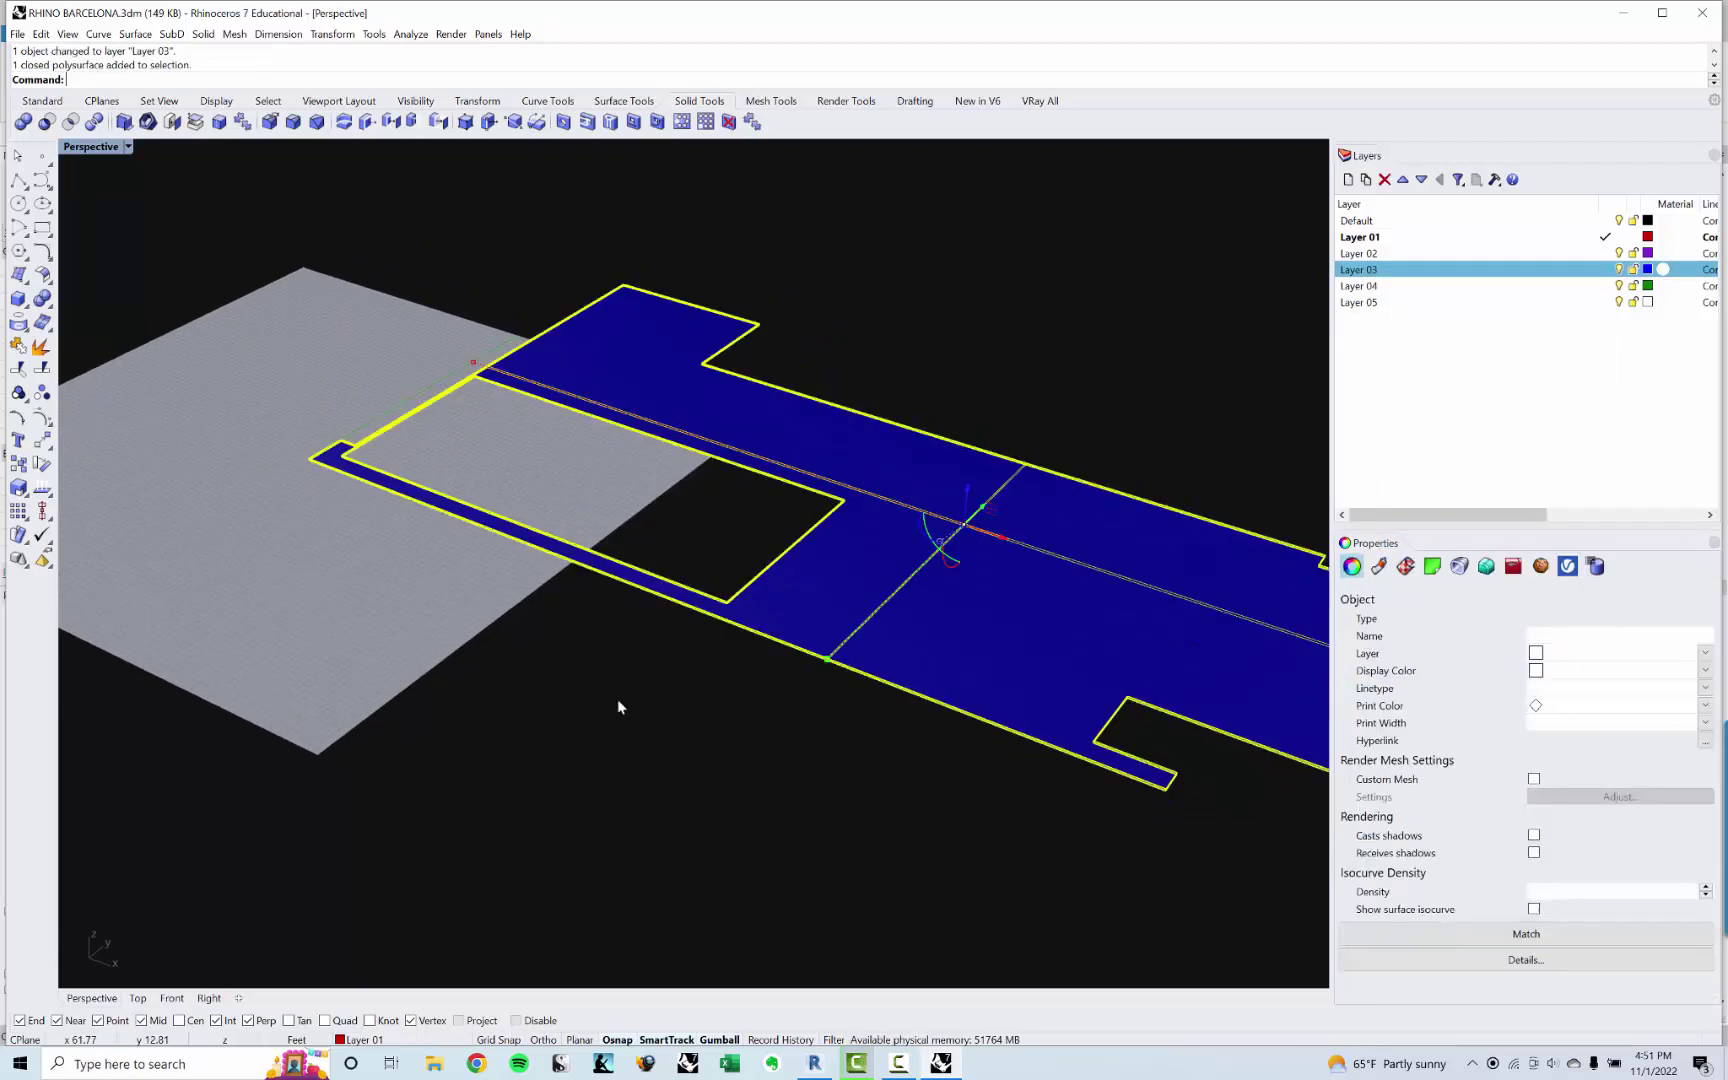
{"action": "left_click", "coordinate": [598, 730]}
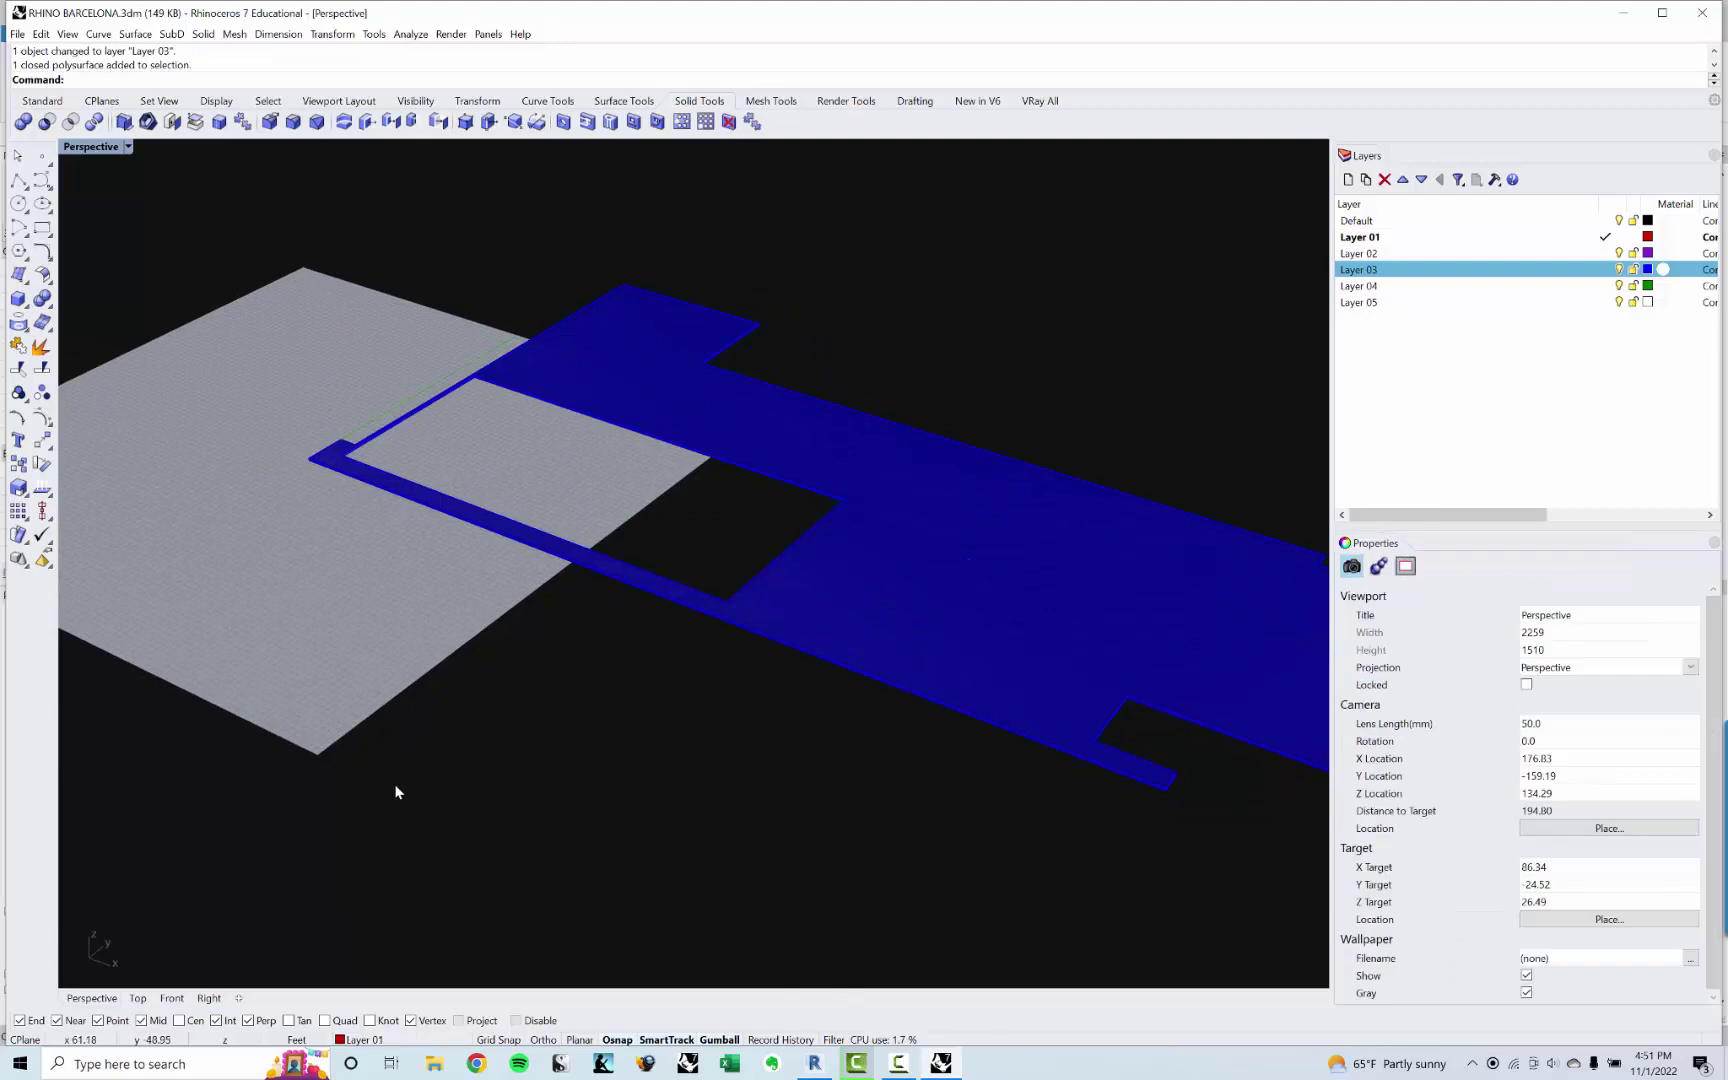
Step: Reopen Grasshopper below the model view and hide the baked floor polysurface so that only the live preview shows
{"action": "type", "text": "Grasshopper"}
{"action": "key", "text": "Return"}
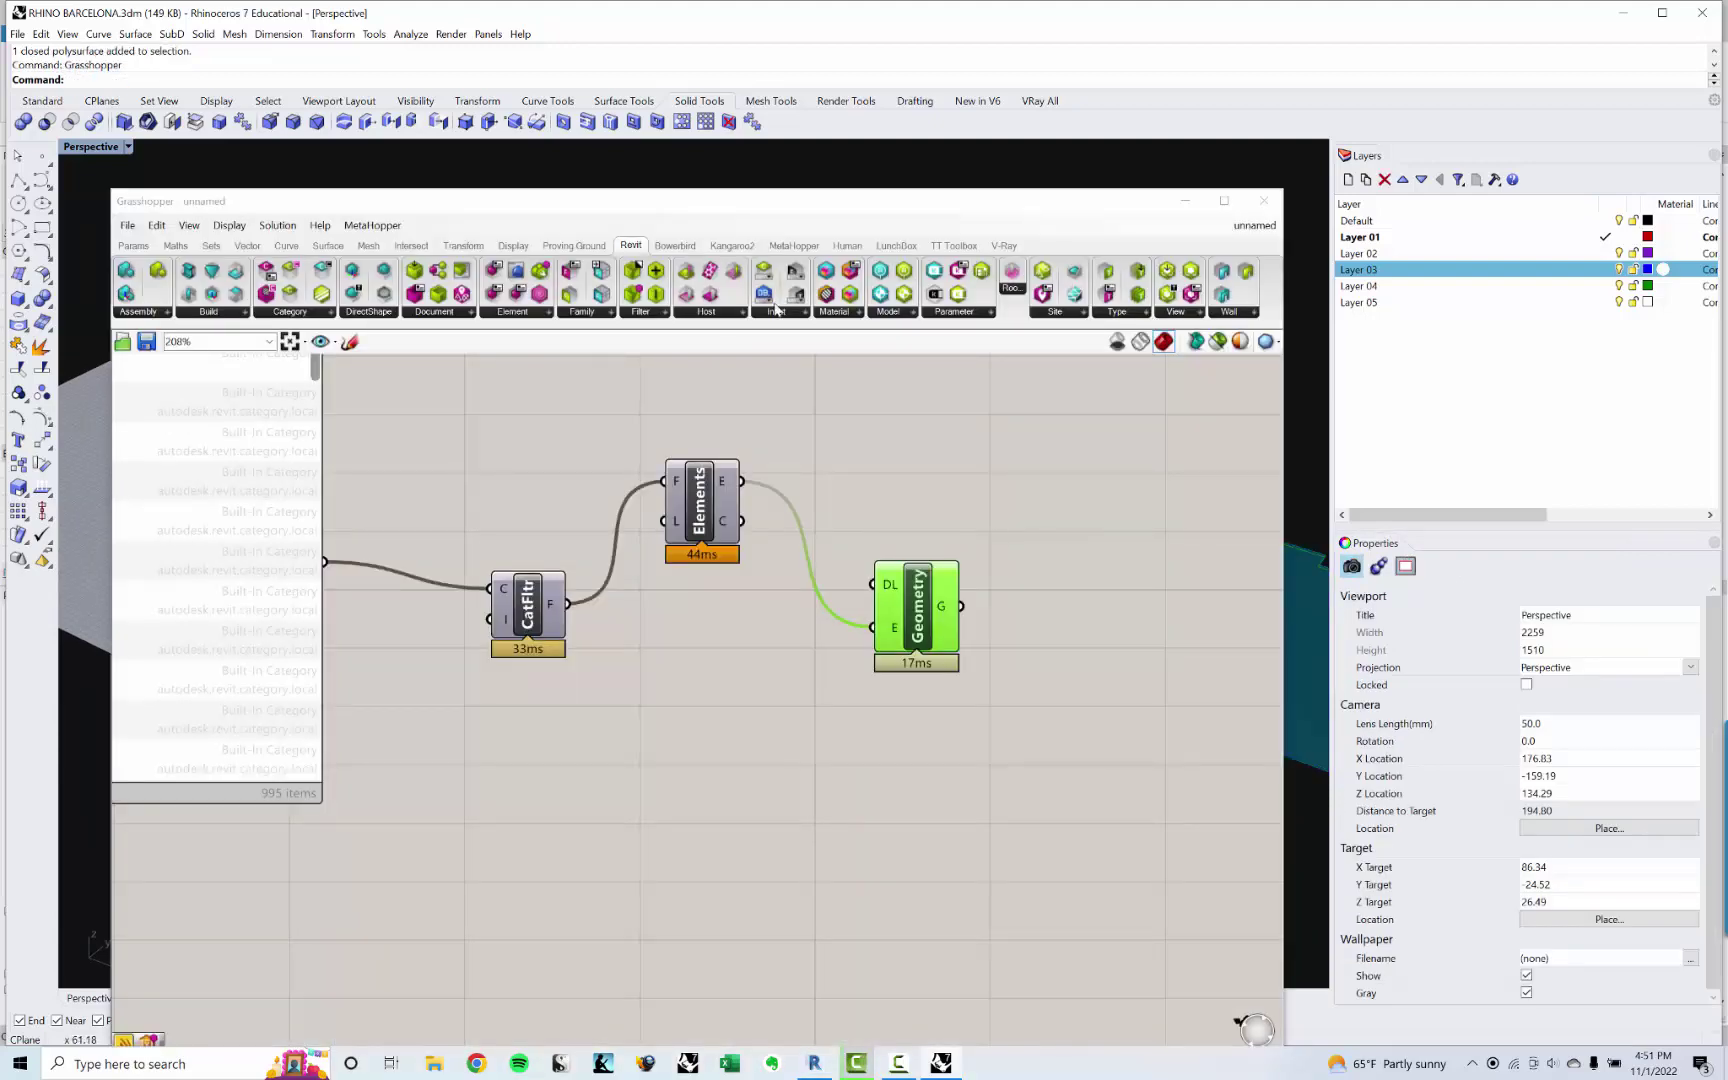
{"action": "left_click_drag", "start_coordinate": [766, 201], "coordinate": [630, 626]}
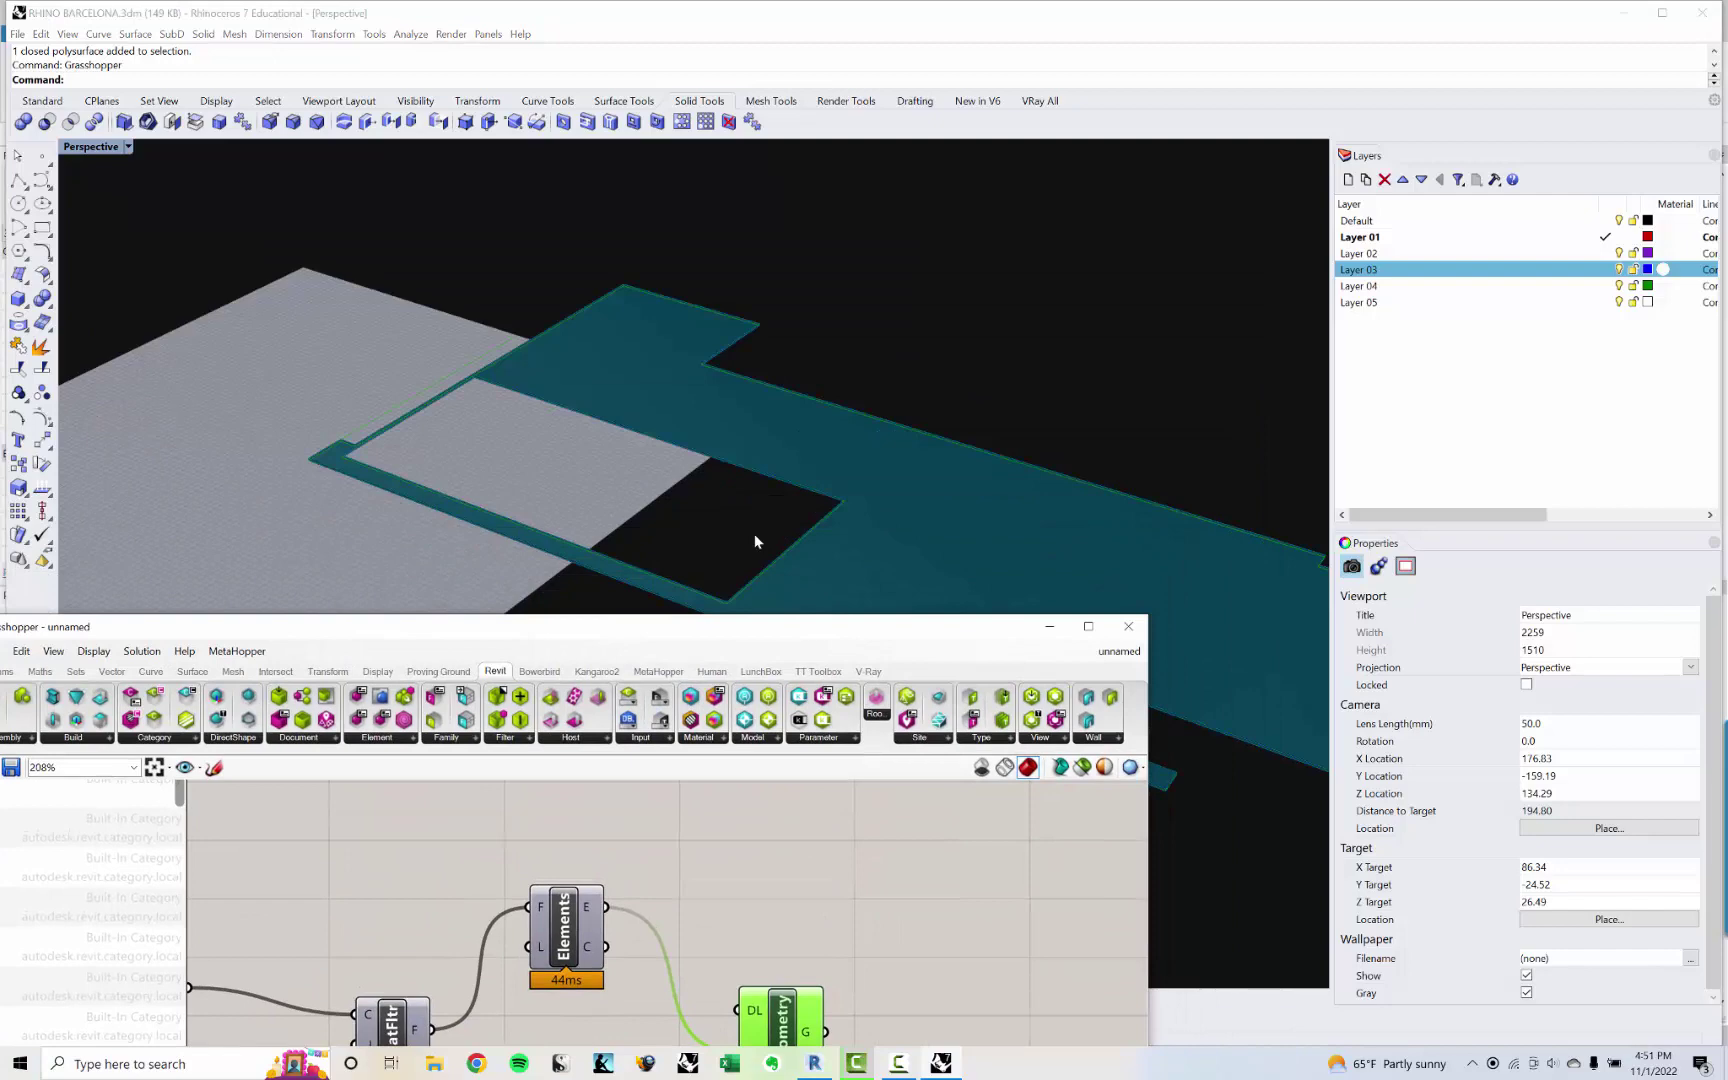
{"action": "left_click", "coordinate": [737, 456]}
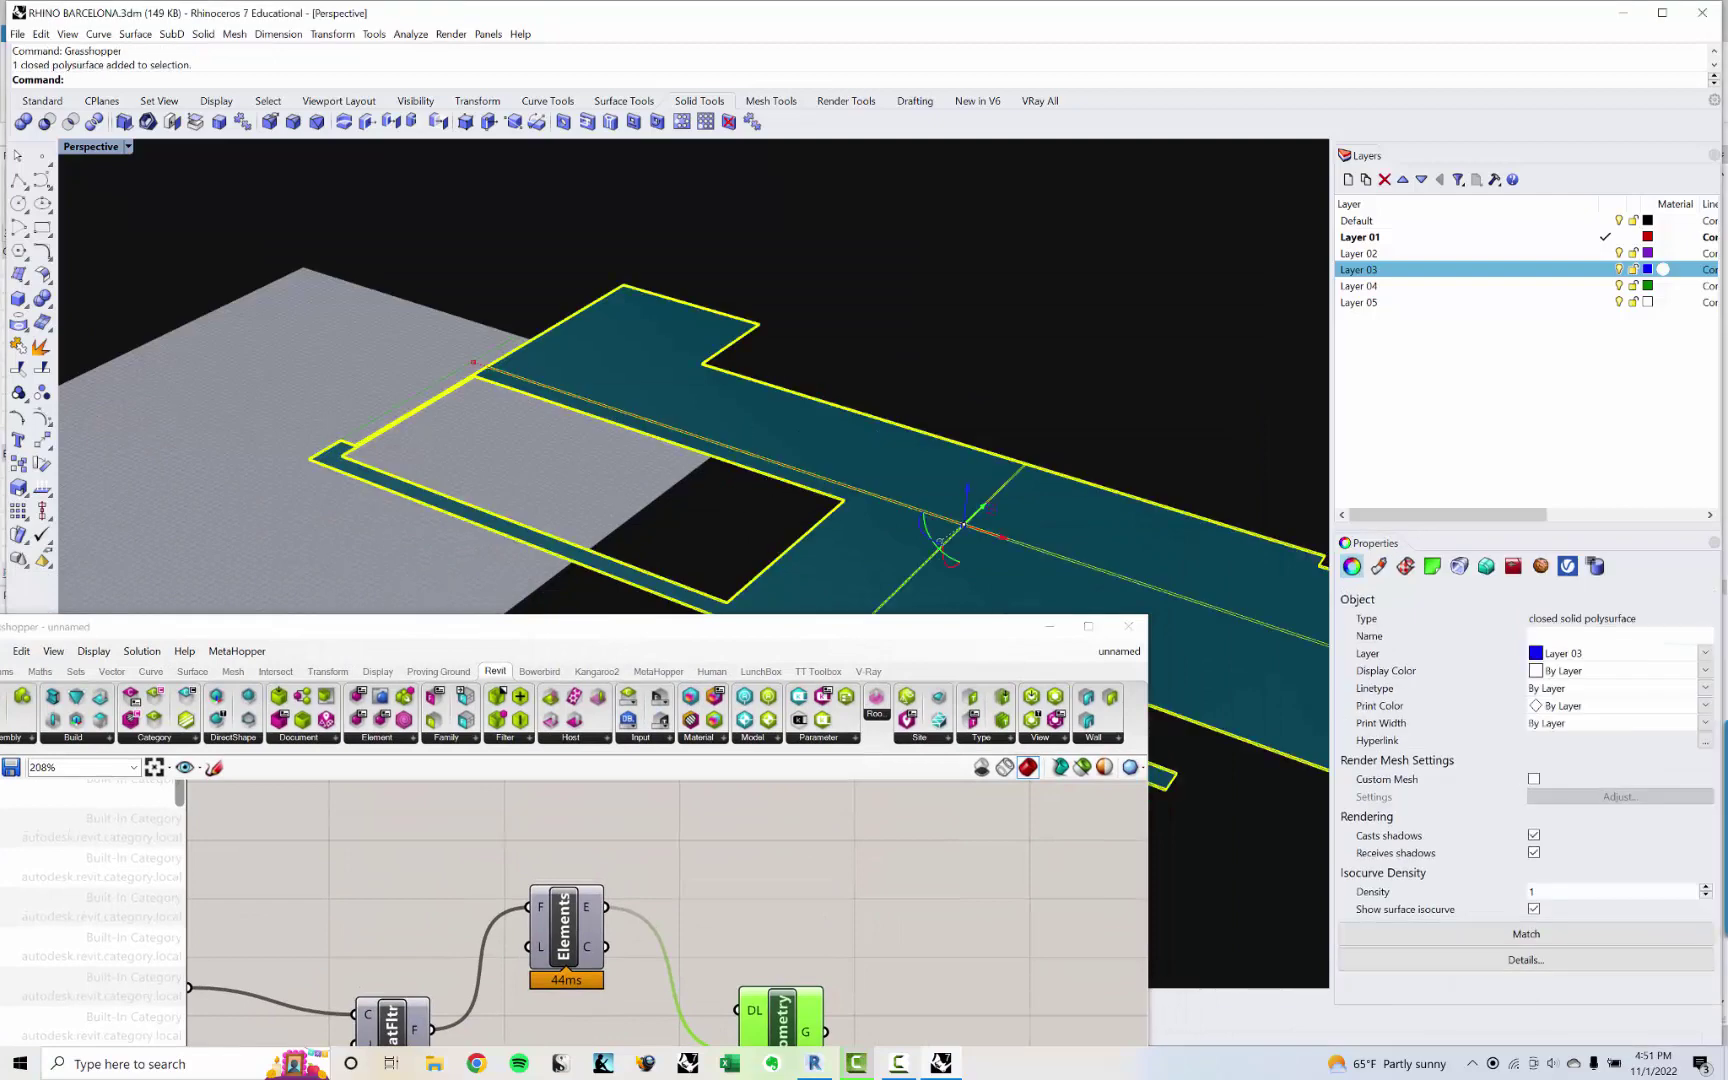
{"action": "key", "text": "ctrl+h"}
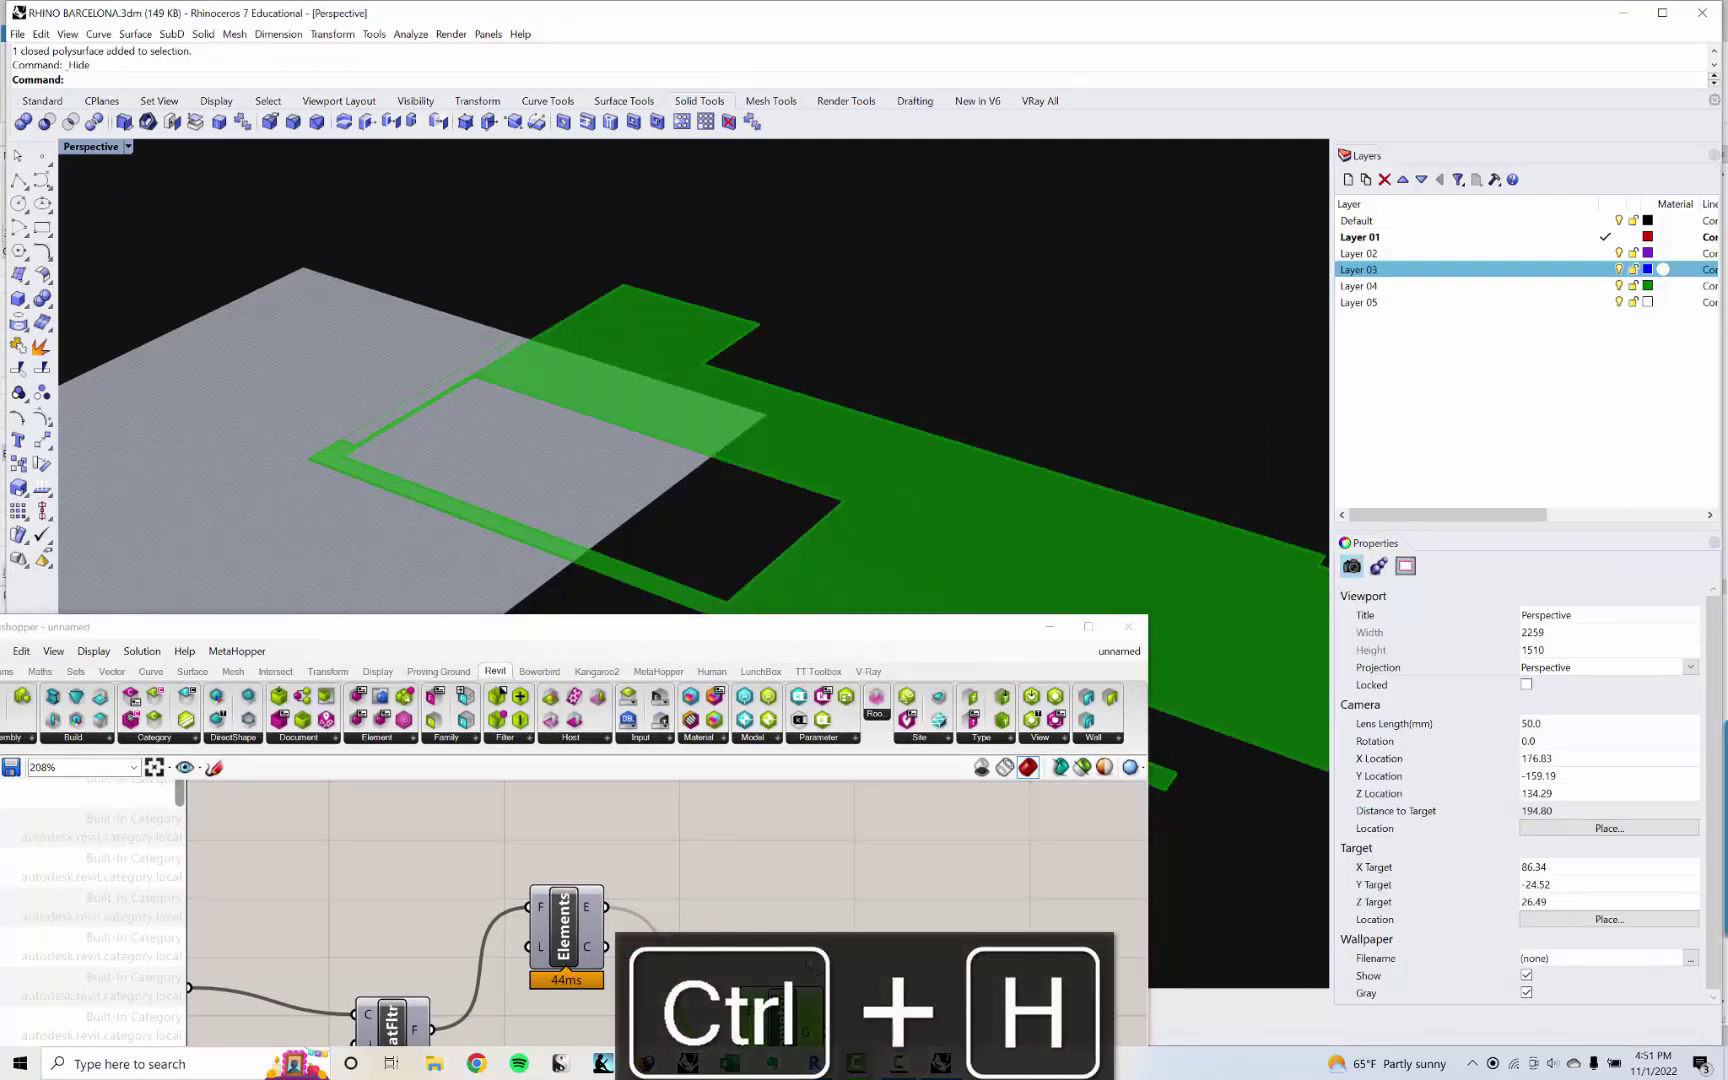
{"action": "left_click_drag", "start_coordinate": [790, 628], "coordinate": [747, 630]}
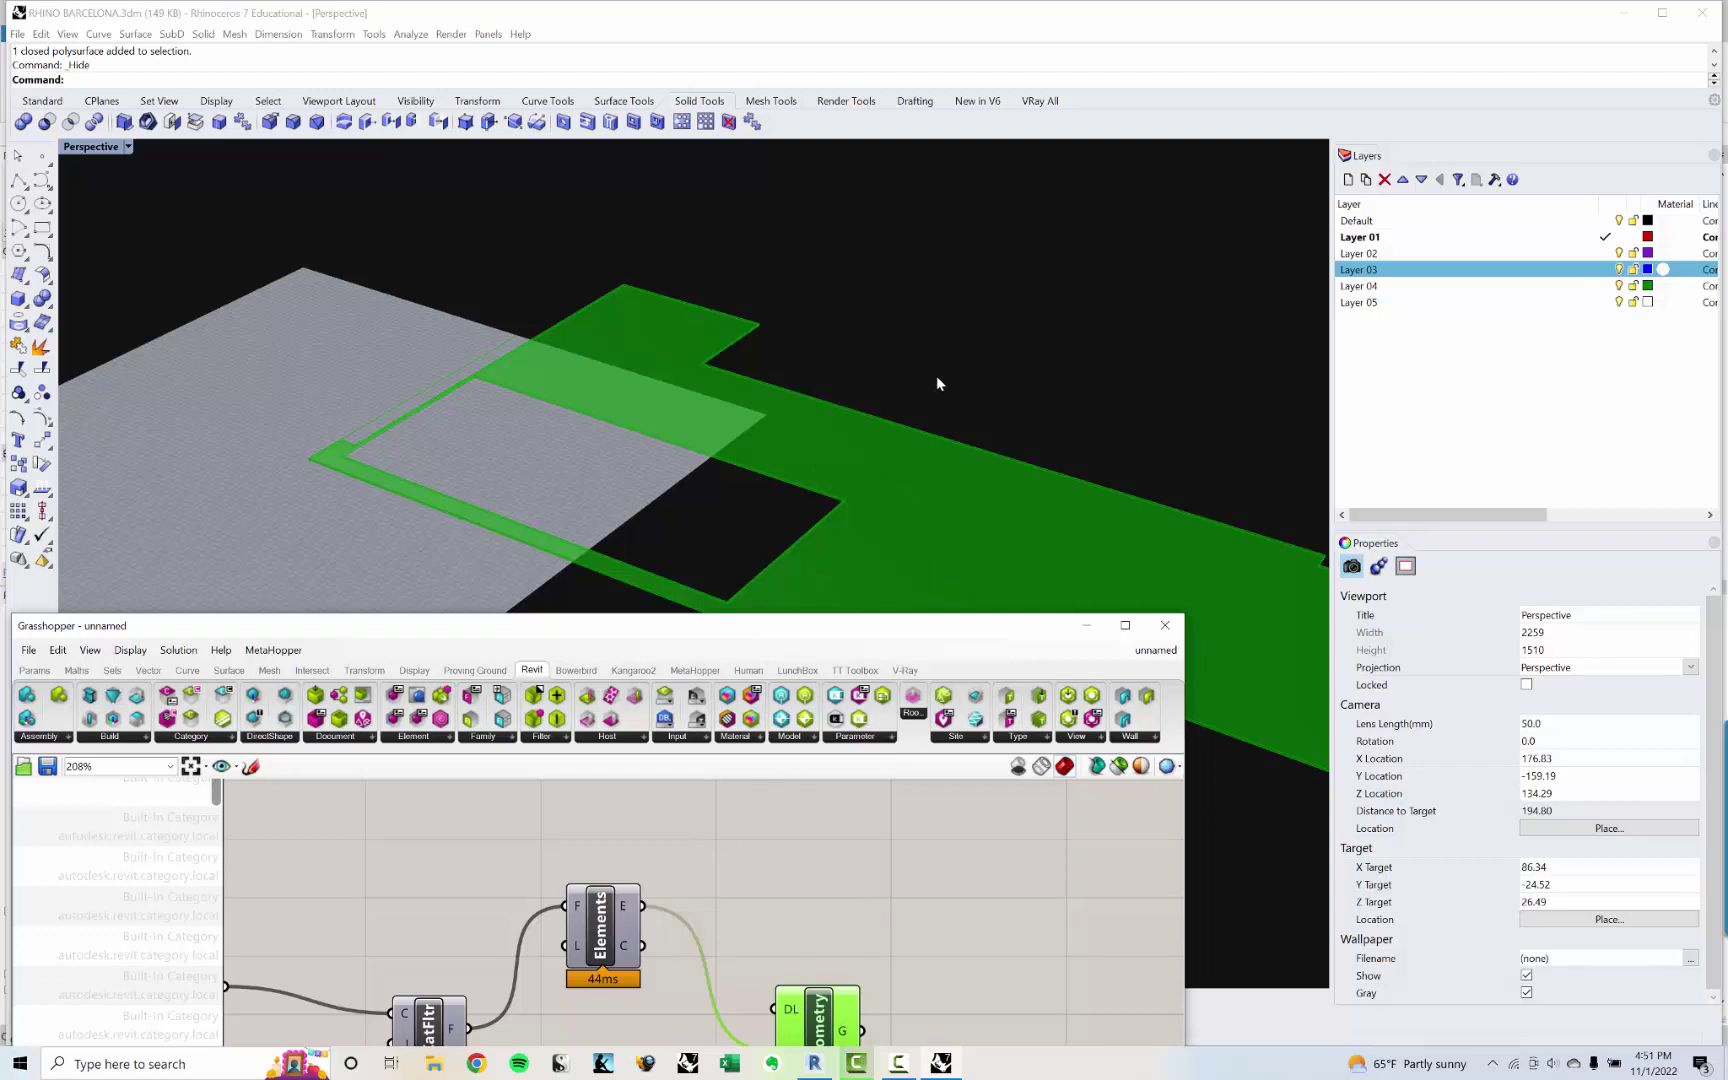
Step: Undo the last hide in the Rhino model and delete the closed polysurface instead
{"action": "key", "text": "ctrl+z"}
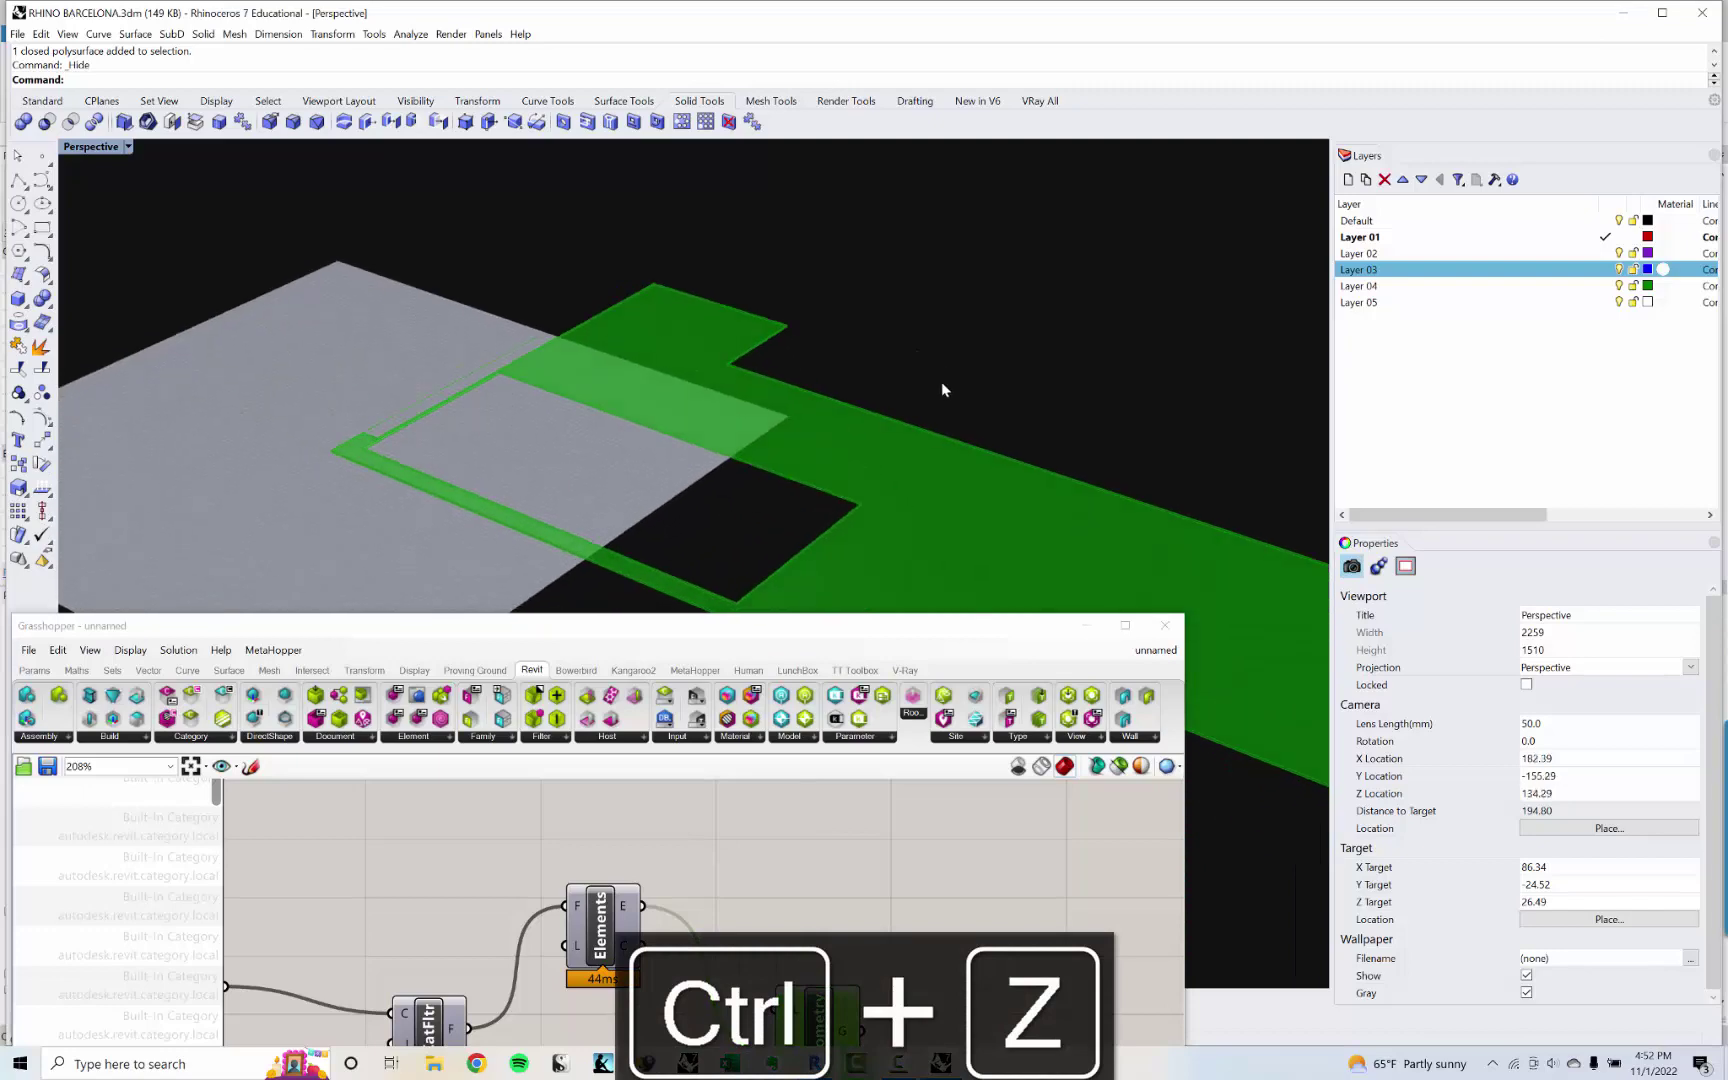
{"action": "key", "text": "ctrl+z"}
{"action": "key", "text": "Delete"}
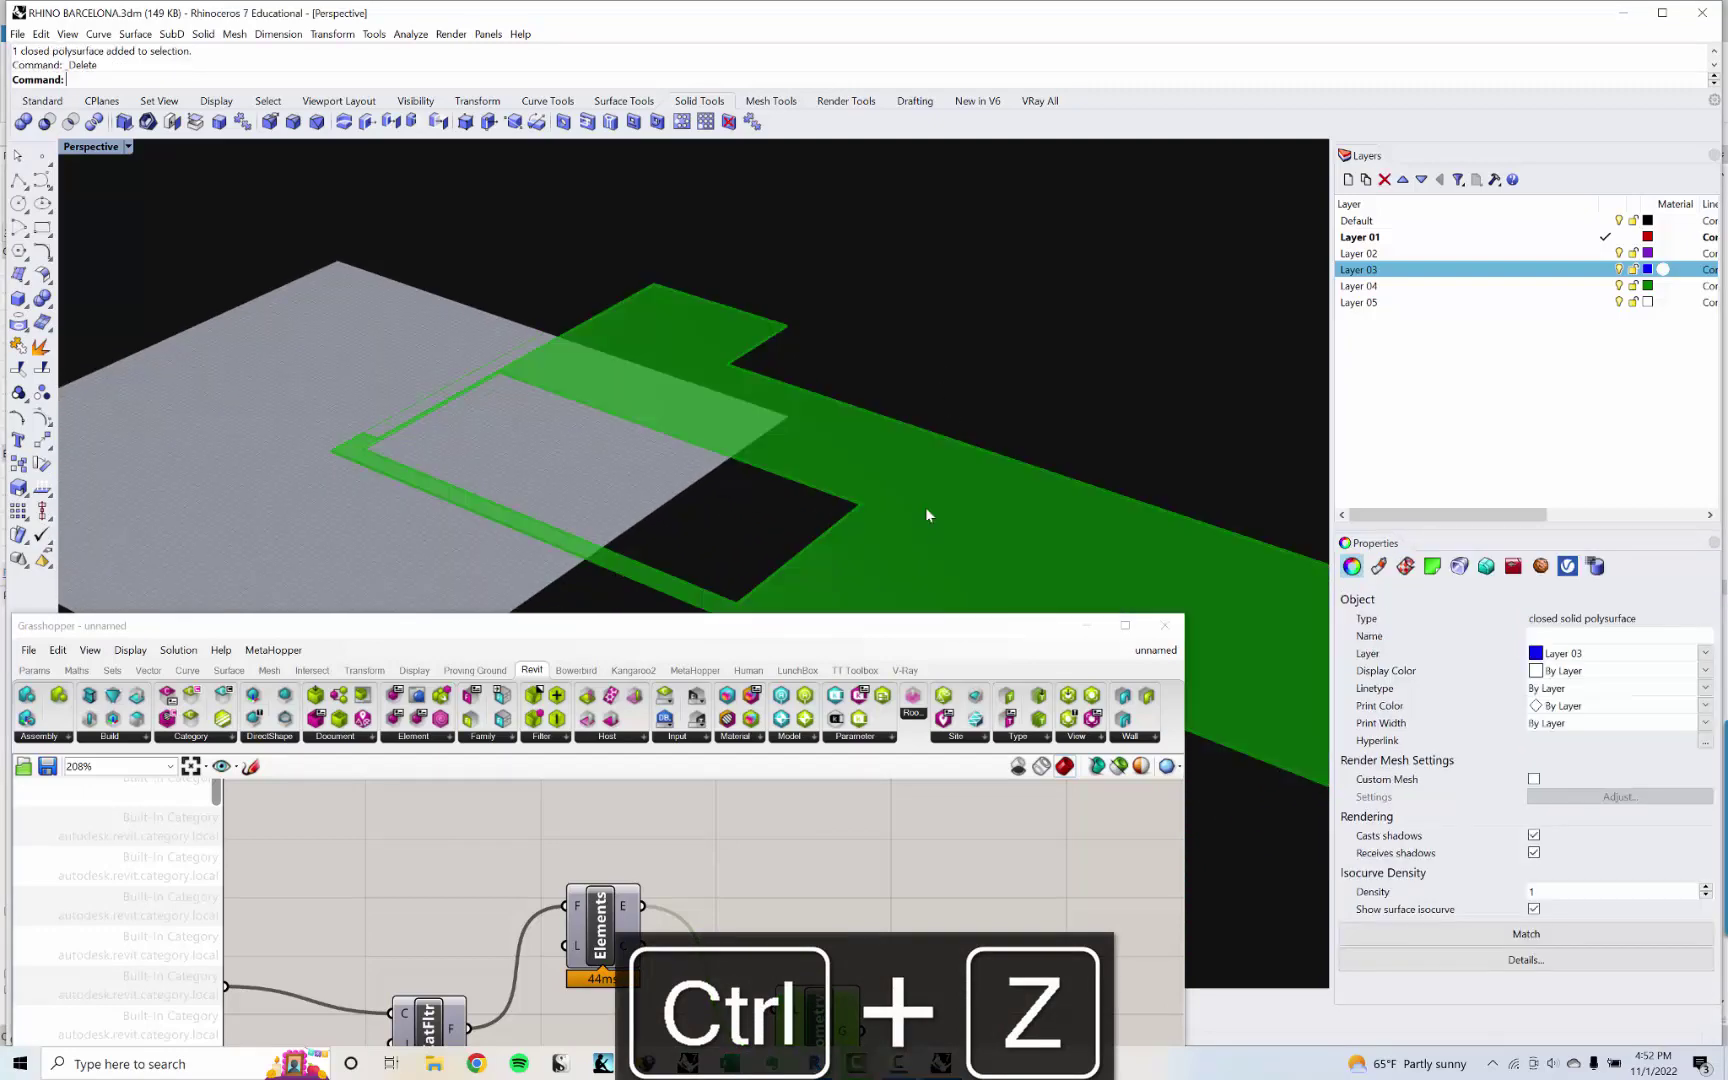
Step: Filter the Categories picker on the Grasshopper canvas by the term "roof"
{"action": "left_click_drag", "start_coordinate": [837, 630], "coordinate": [945, 360]}
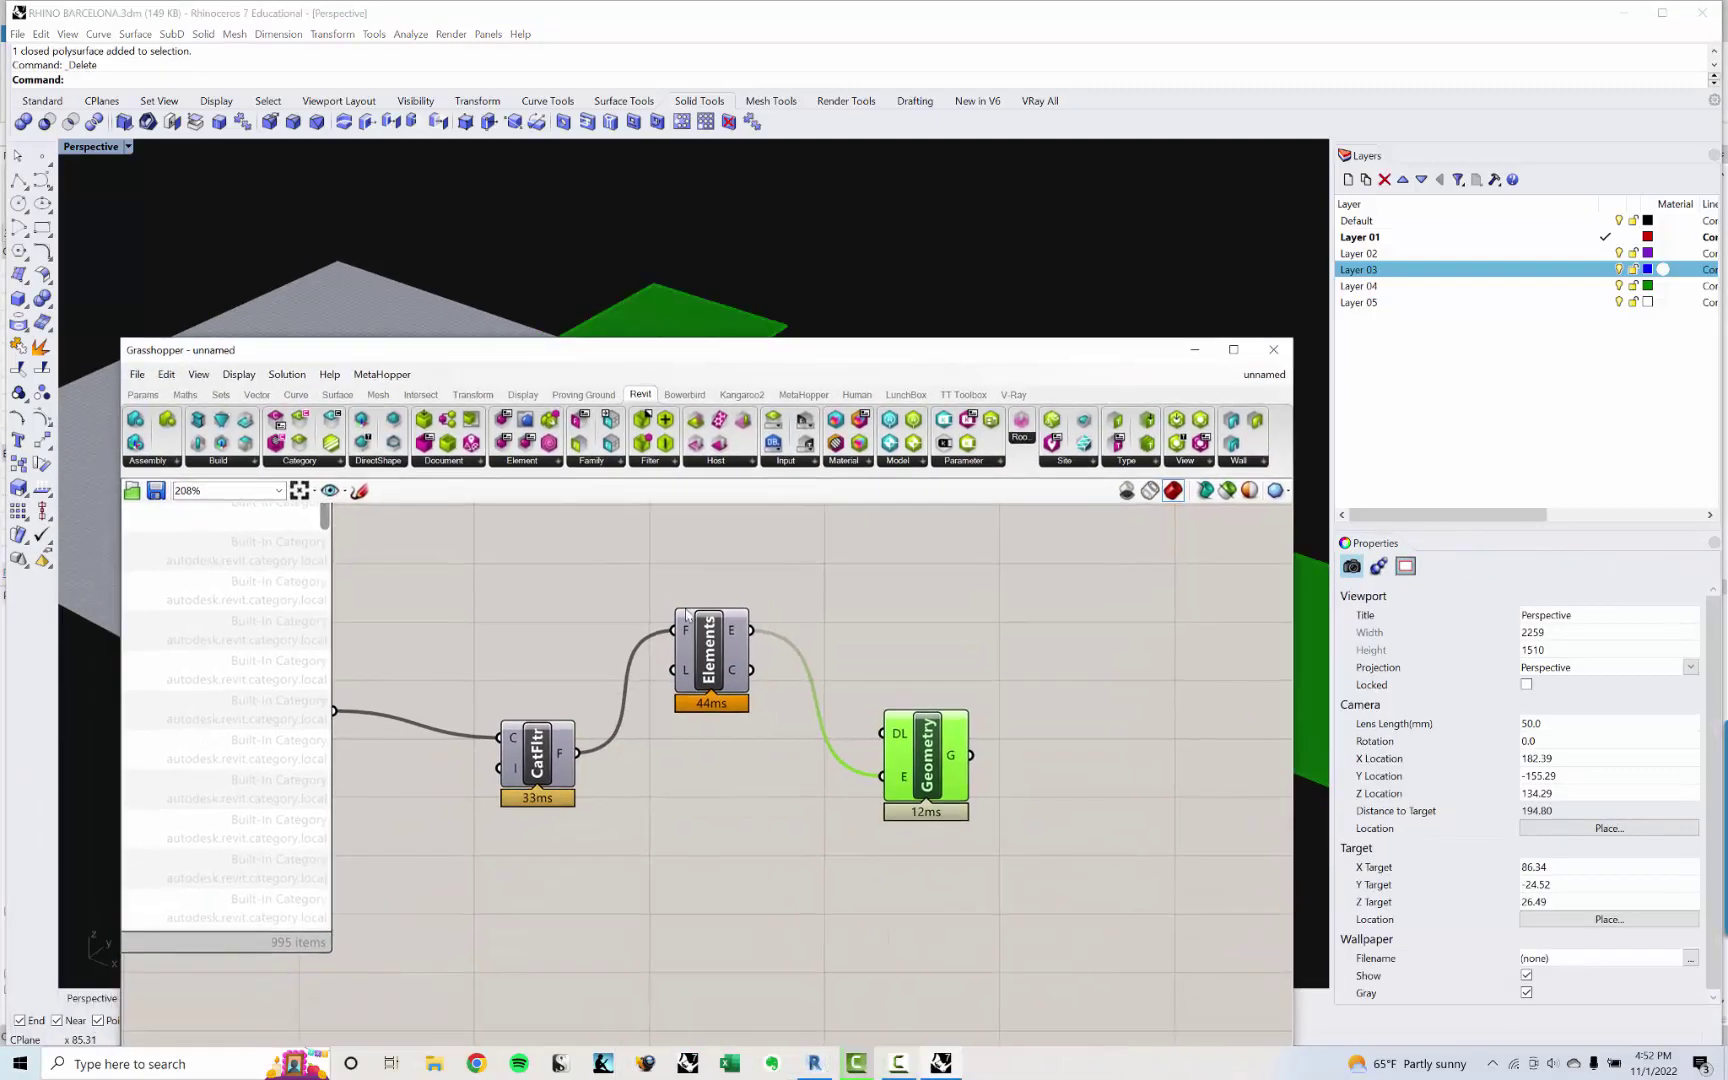
{"action": "left_click_drag", "start_coordinate": [727, 358], "coordinate": [760, 373]}
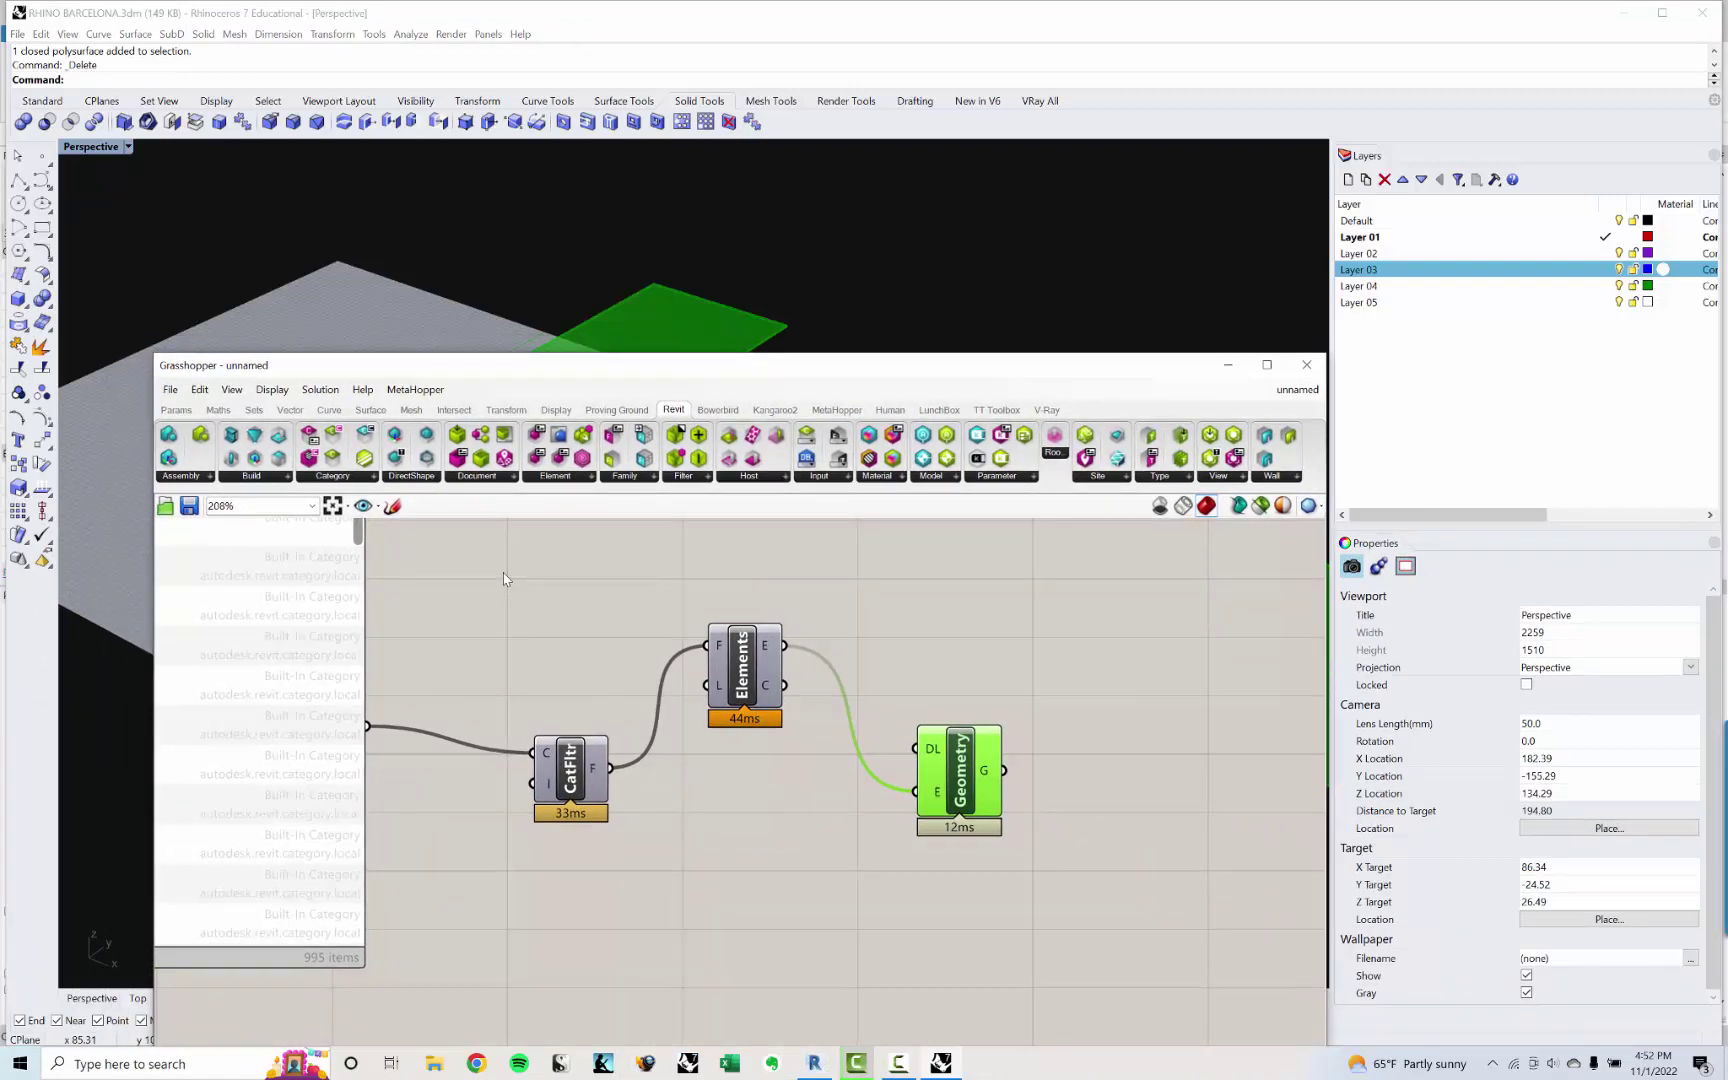
{"action": "scroll", "coordinate": [504, 573], "scroll_direction": "down", "scroll_amount": 1}
{"action": "right_click_drag", "start_coordinate": [504, 573], "coordinate": [825, 648]}
{"action": "scroll", "coordinate": [700, 672], "scroll_direction": "down", "scroll_amount": 2}
{"action": "scroll", "coordinate": [766, 650], "scroll_direction": "up", "scroll_amount": 2}
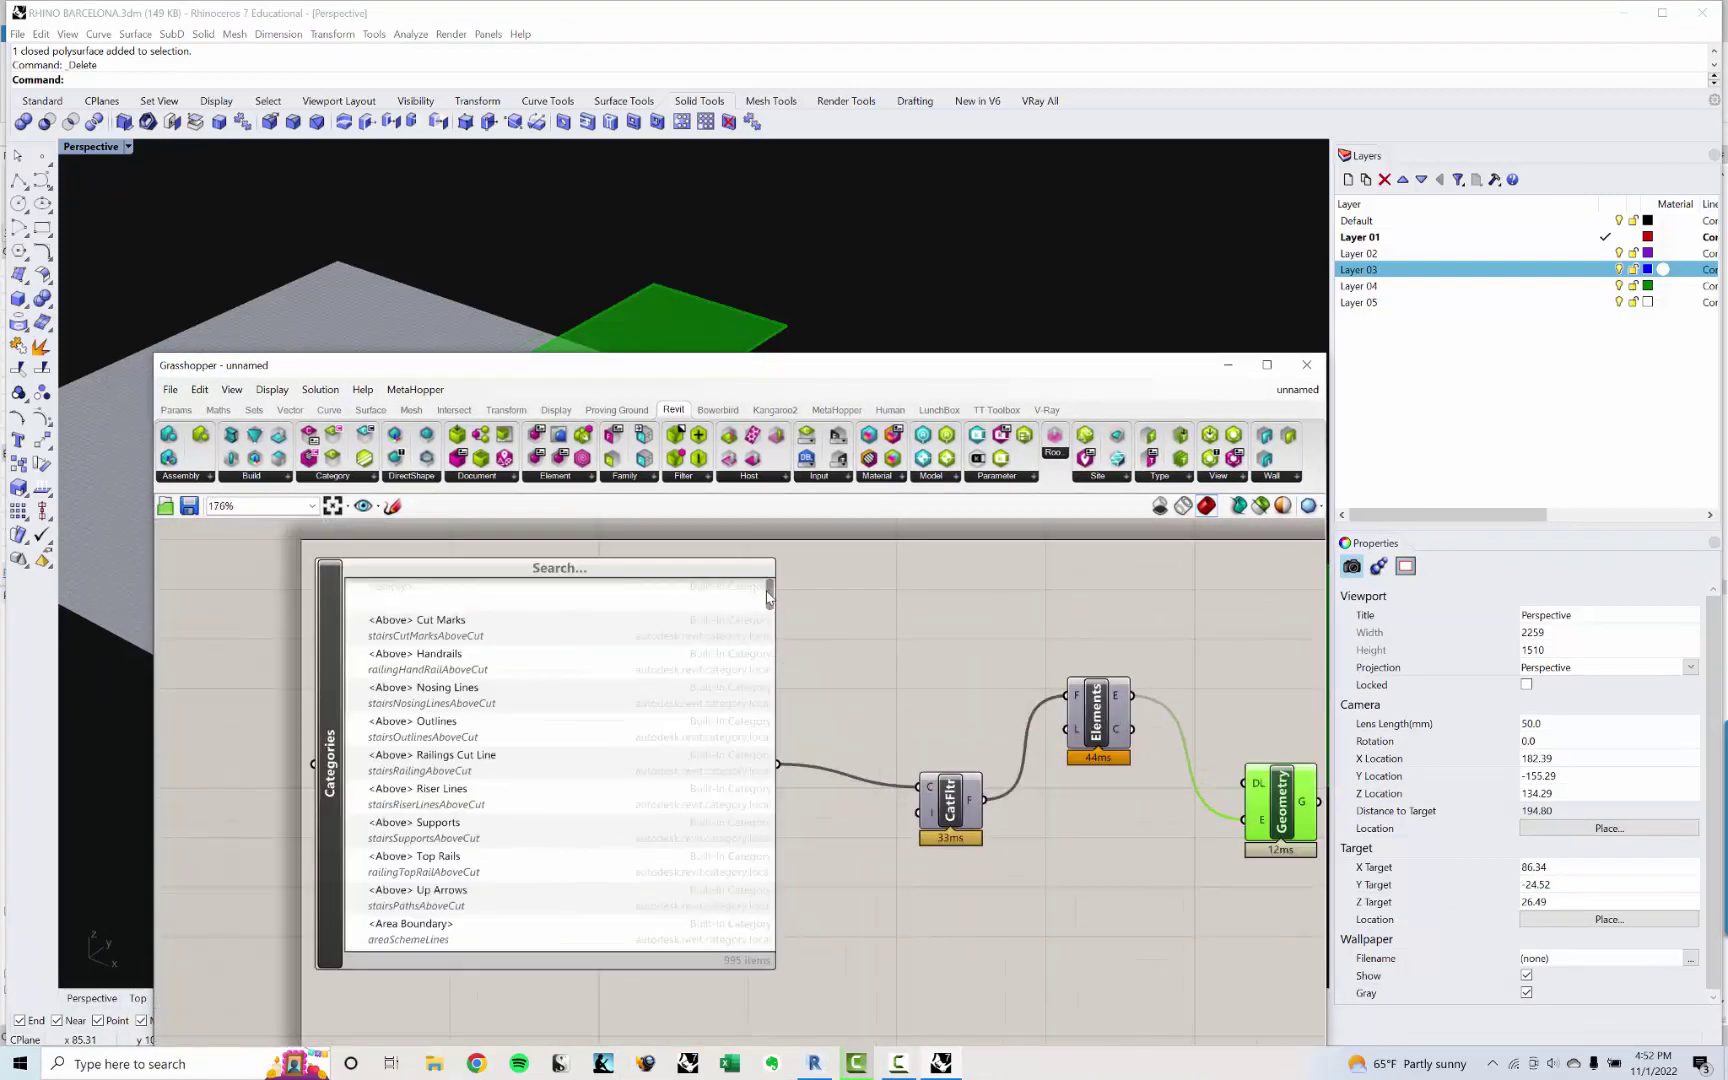
{"action": "mouse_move", "coordinate": [768, 598]}
{"action": "left_mouse_down"}
{"action": "mouse_move", "coordinate": [777, 626]}
{"action": "mouse_move", "coordinate": [778, 590]}
{"action": "left_mouse_up"}
{"action": "left_click", "coordinate": [572, 574]}
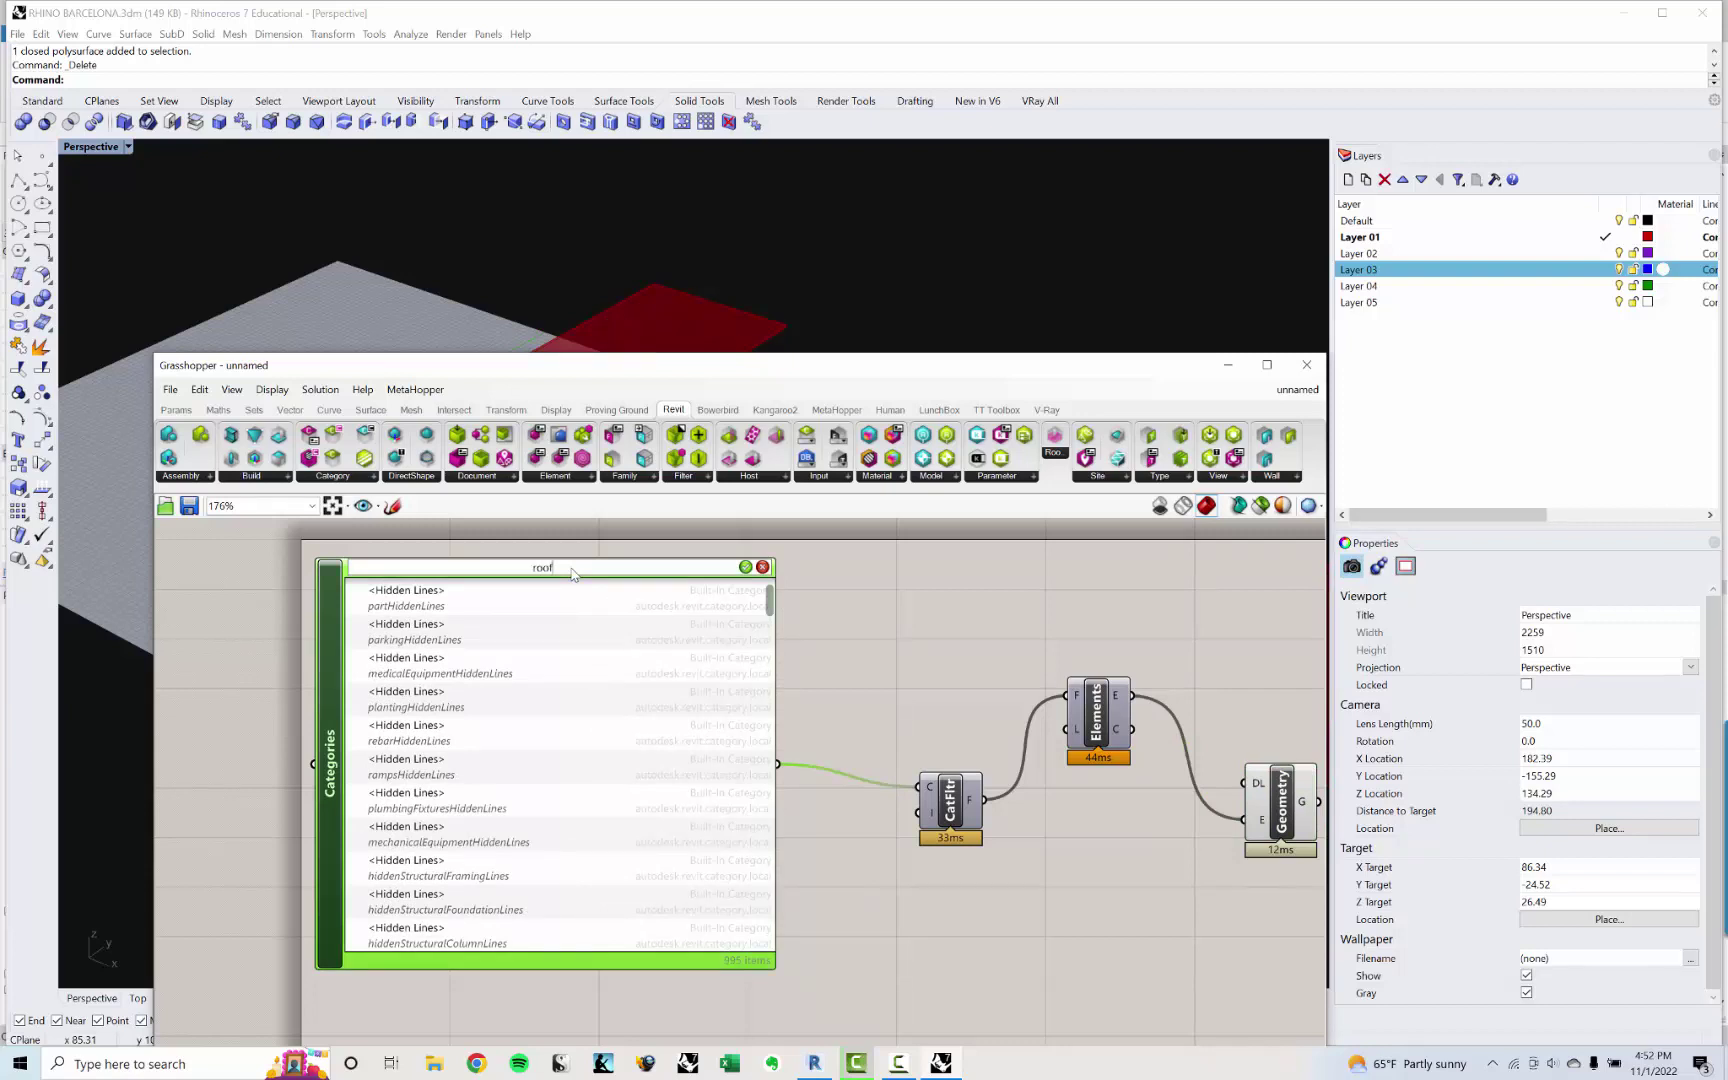
{"action": "type", "text": "roof"}
{"action": "key", "text": "Return"}
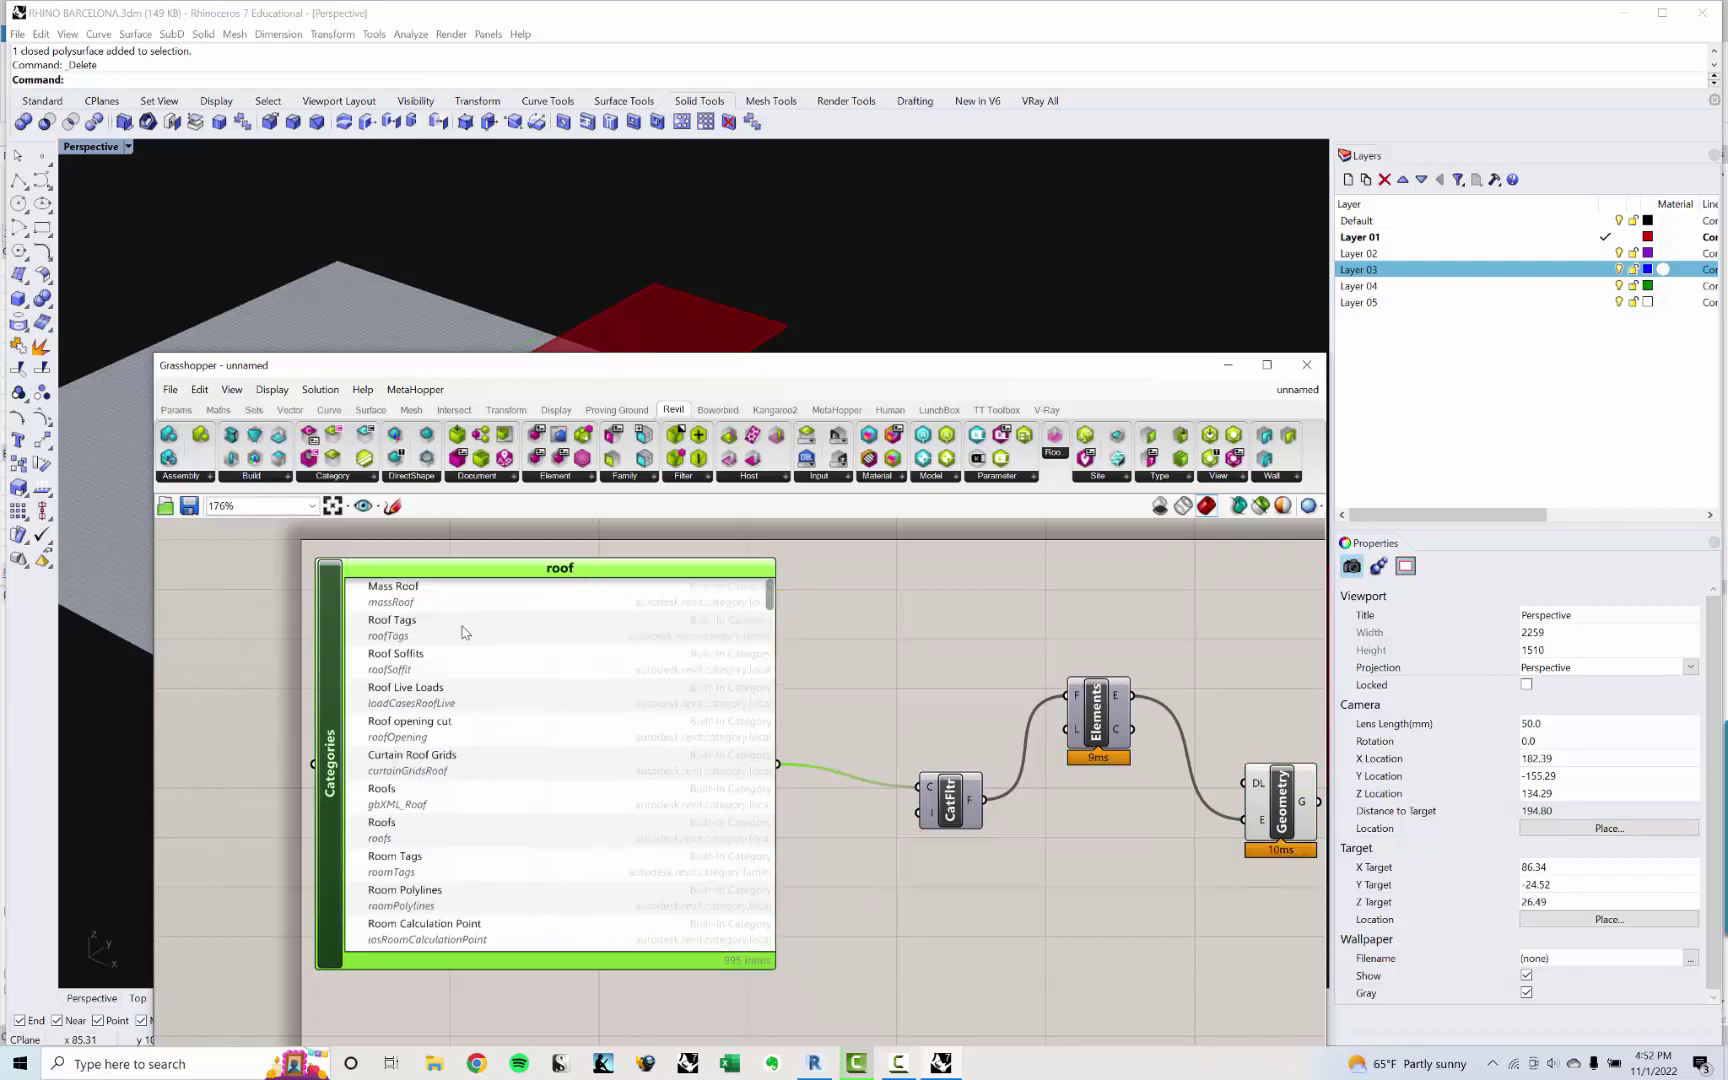
Step: Select the Roofs category with the identifier gbXML_Roof and recompute the Grasshopper definition
{"action": "left_click", "coordinate": [446, 802]}
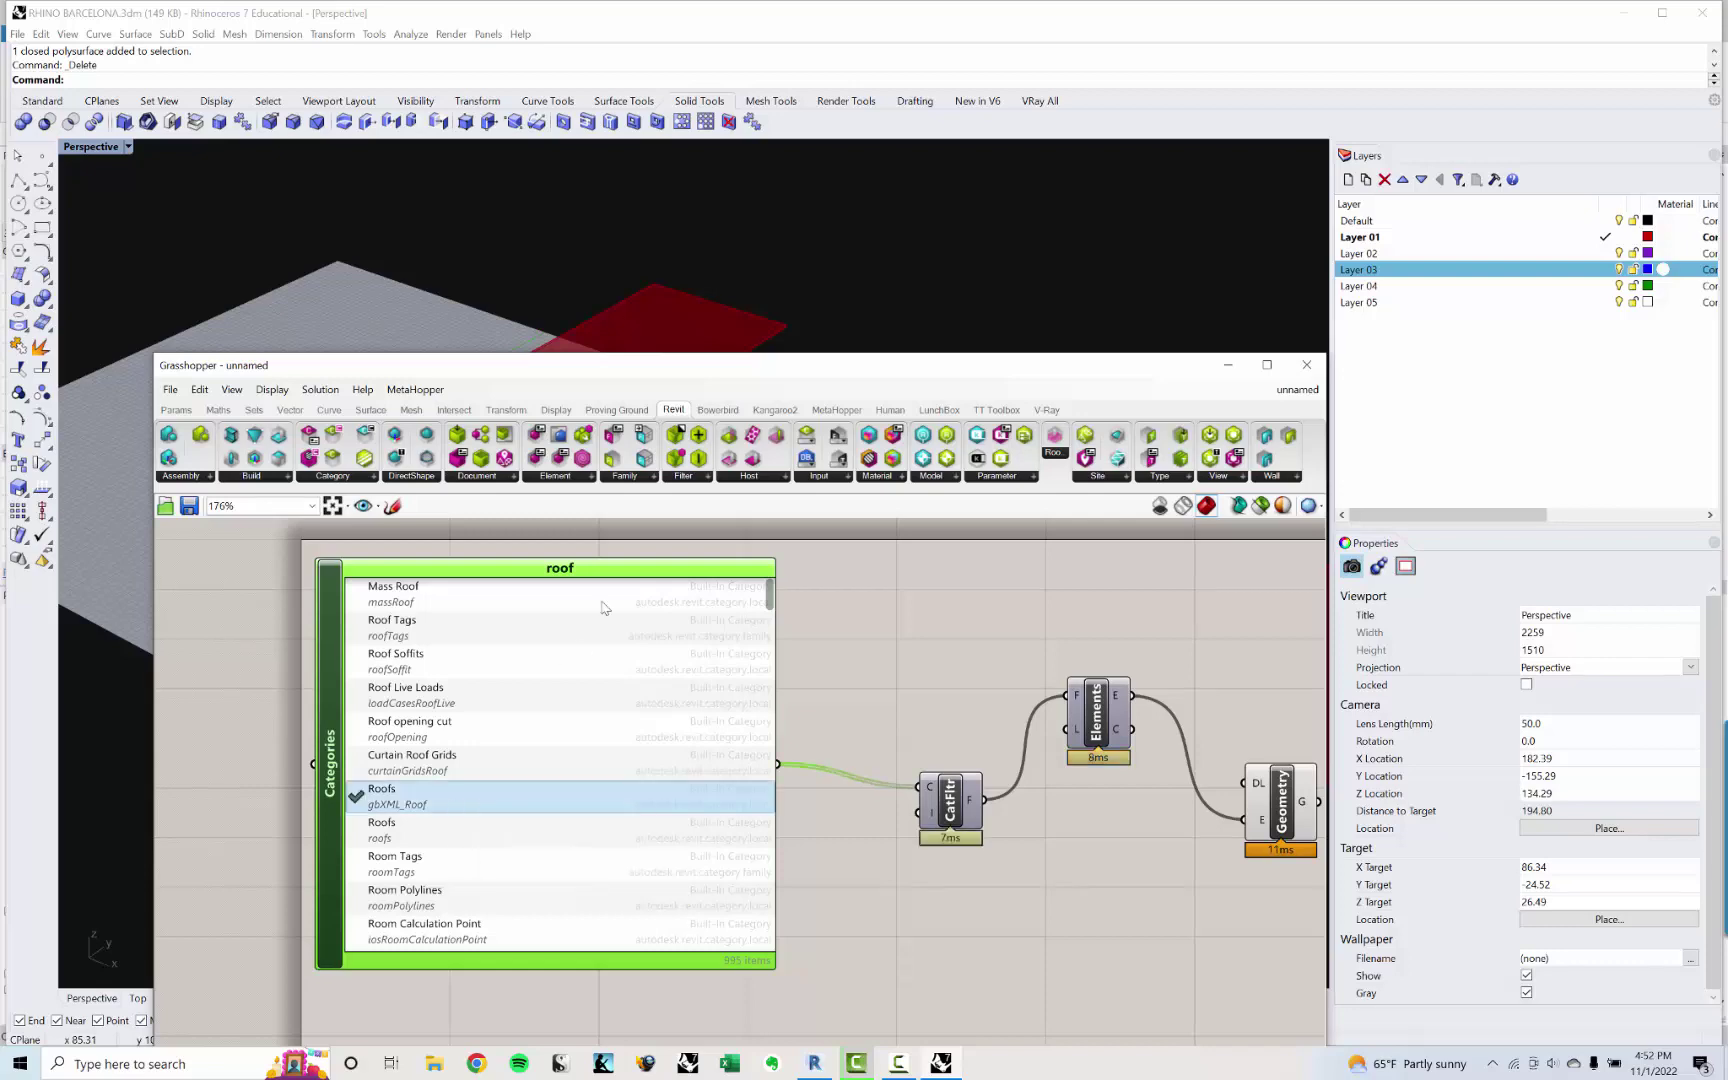
{"action": "right_click_drag", "start_coordinate": [843, 583], "coordinate": [824, 623]}
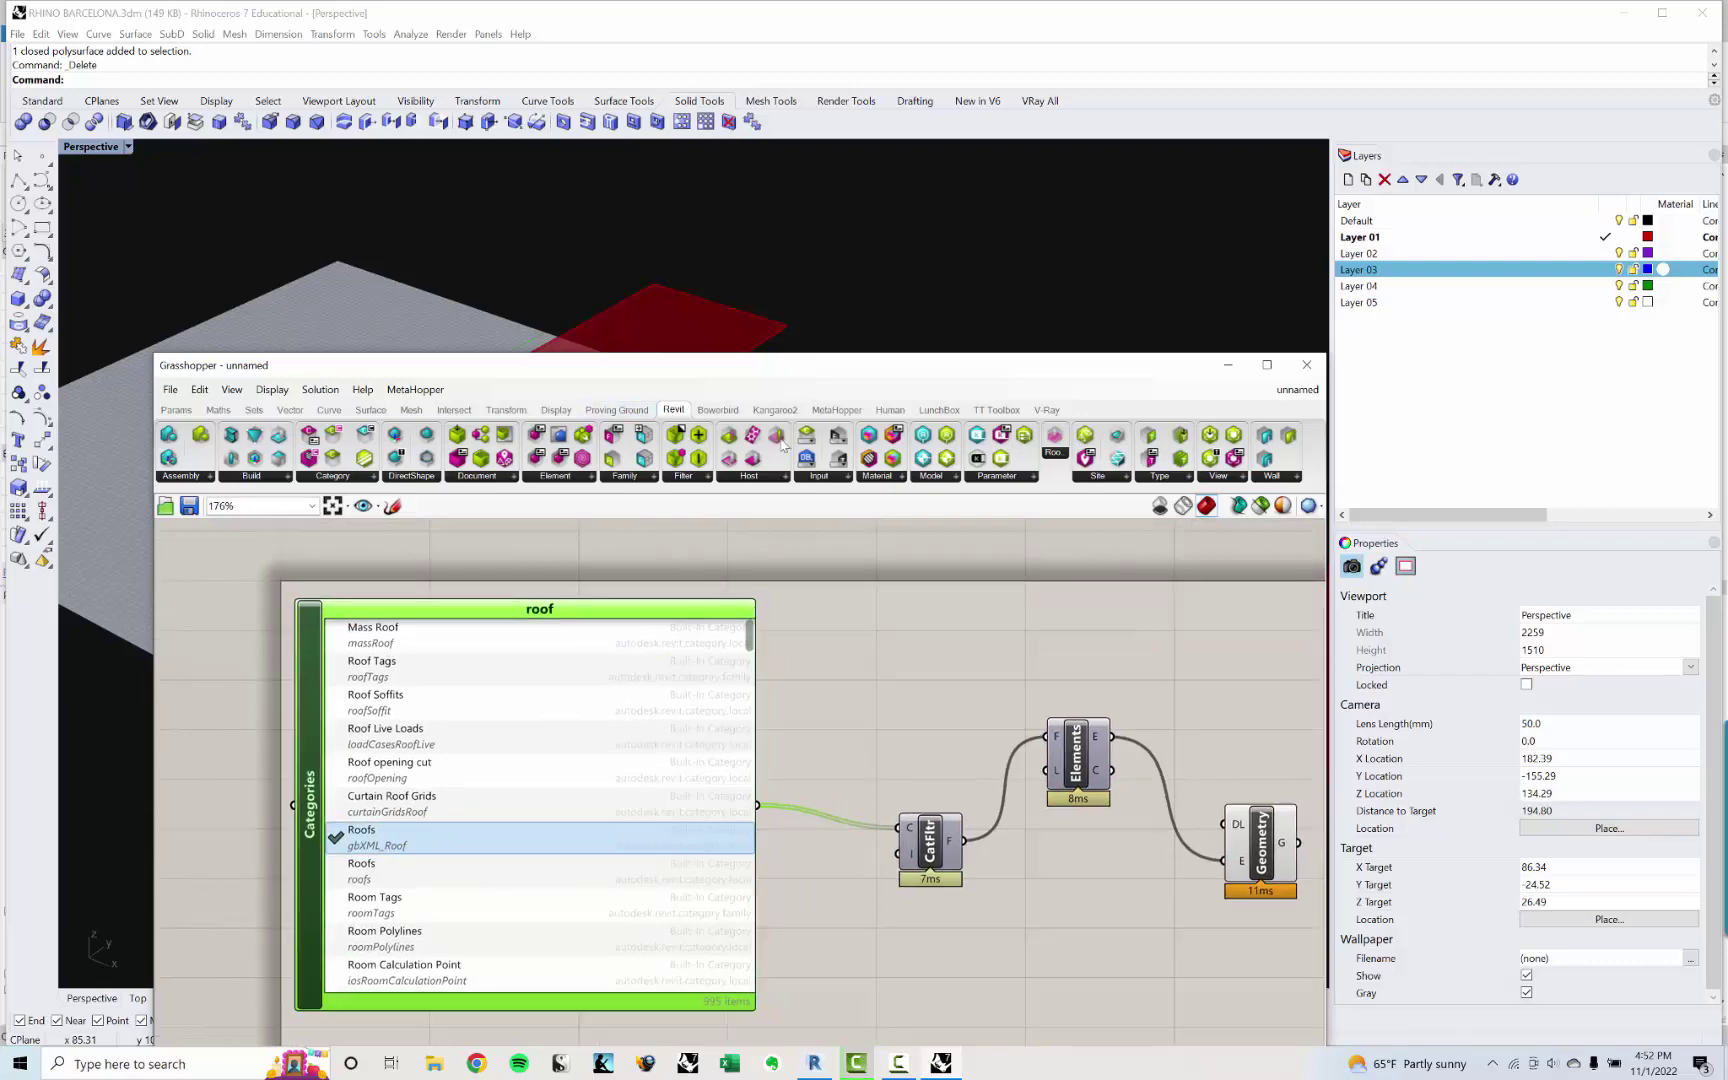
{"action": "left_click_drag", "start_coordinate": [826, 365], "coordinate": [760, 557]}
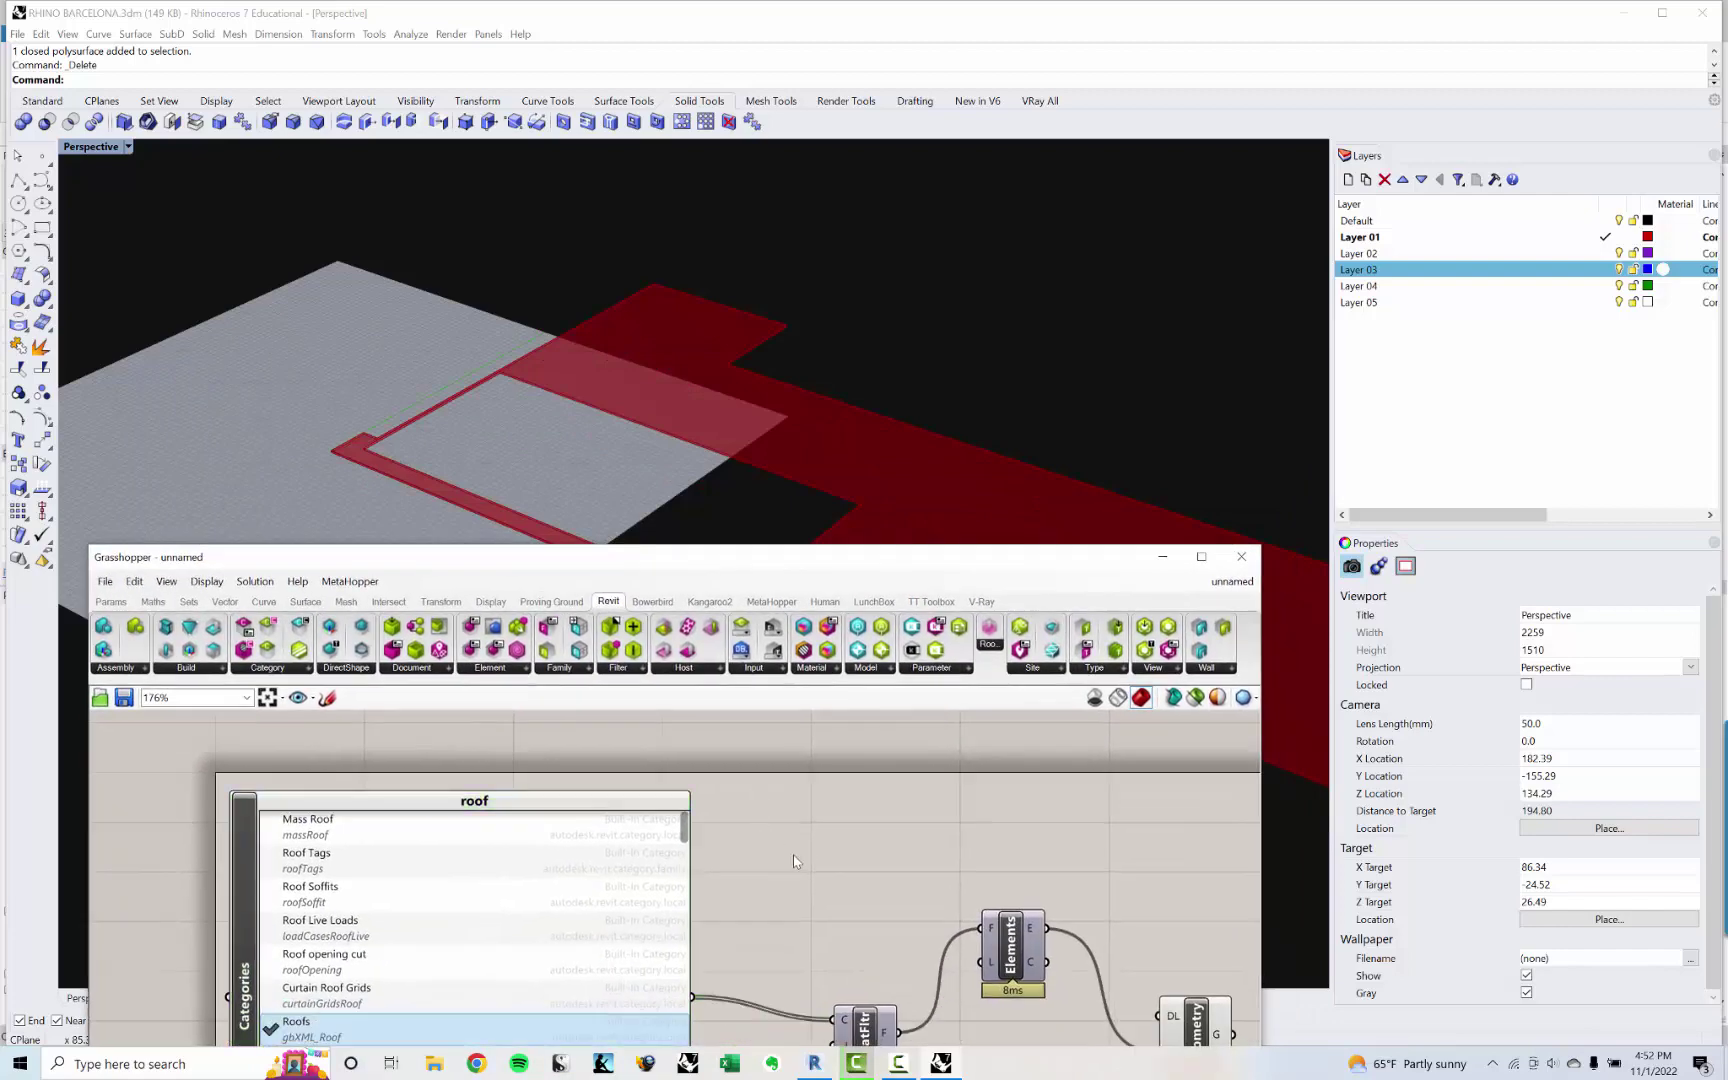
{"action": "scroll", "coordinate": [760, 820], "scroll_direction": "down", "scroll_amount": 3}
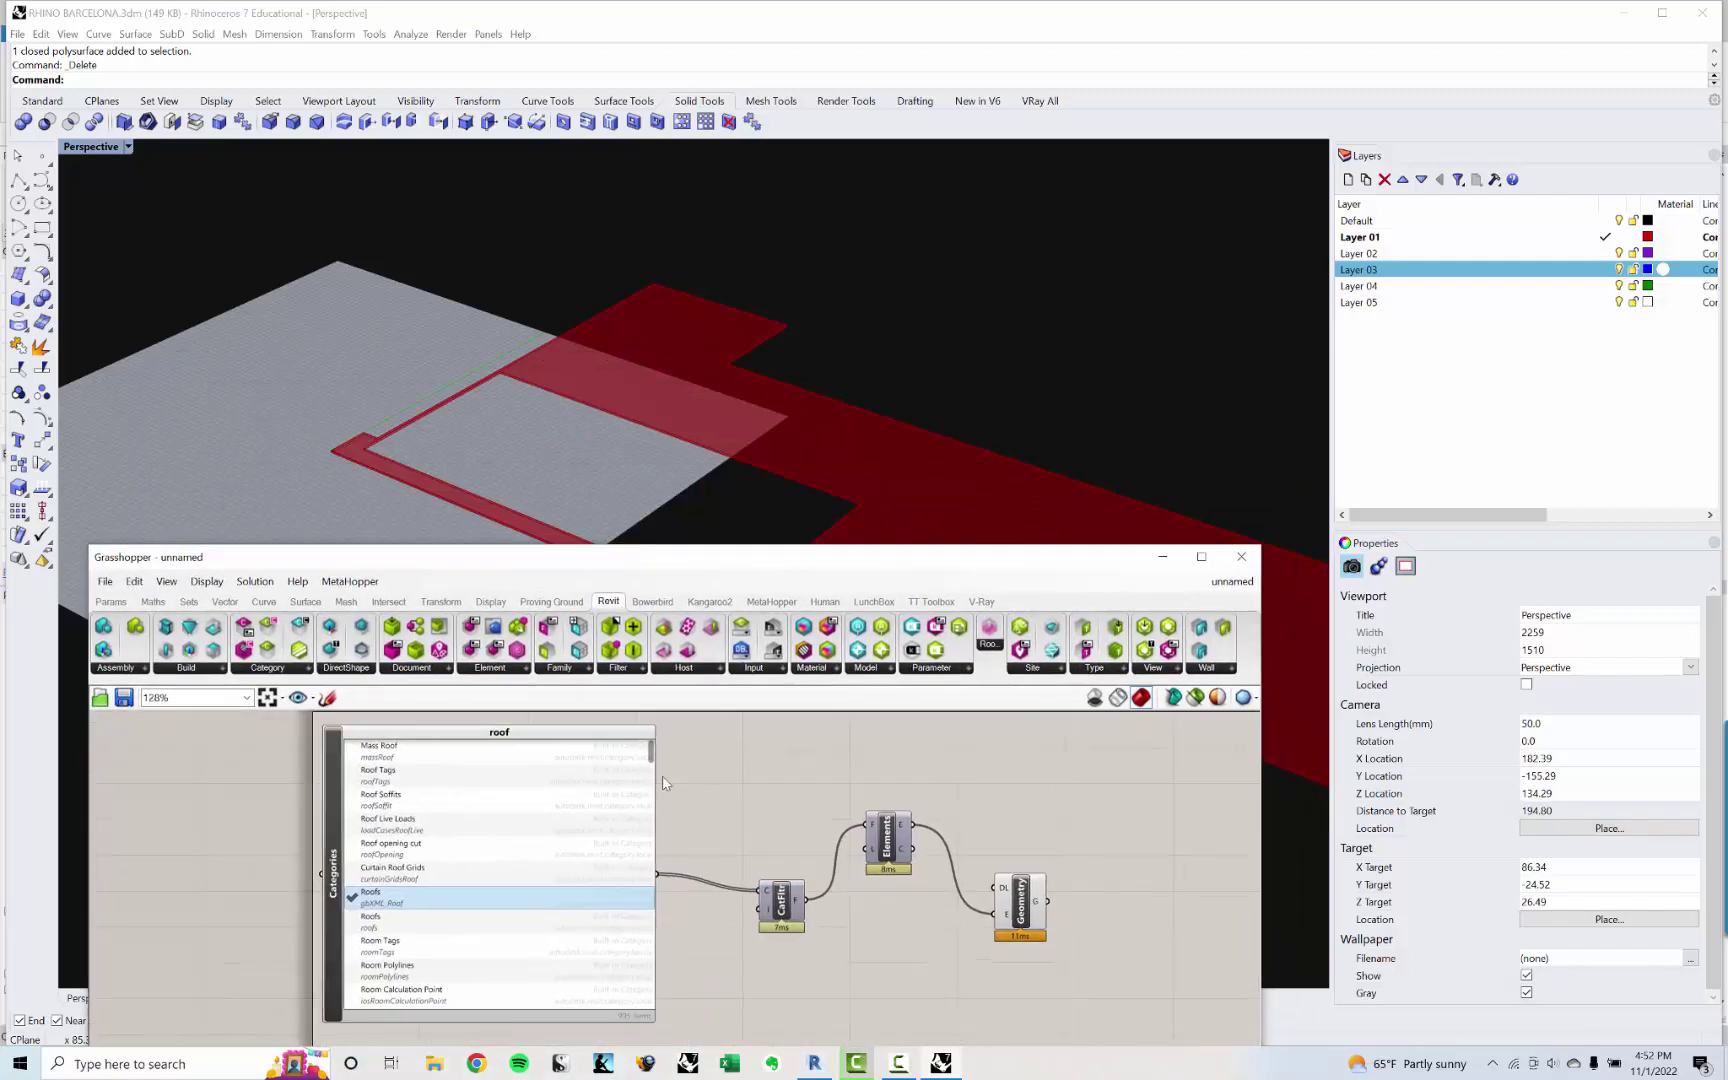
{"action": "left_click_drag", "start_coordinate": [1013, 905], "coordinate": [1019, 900]}
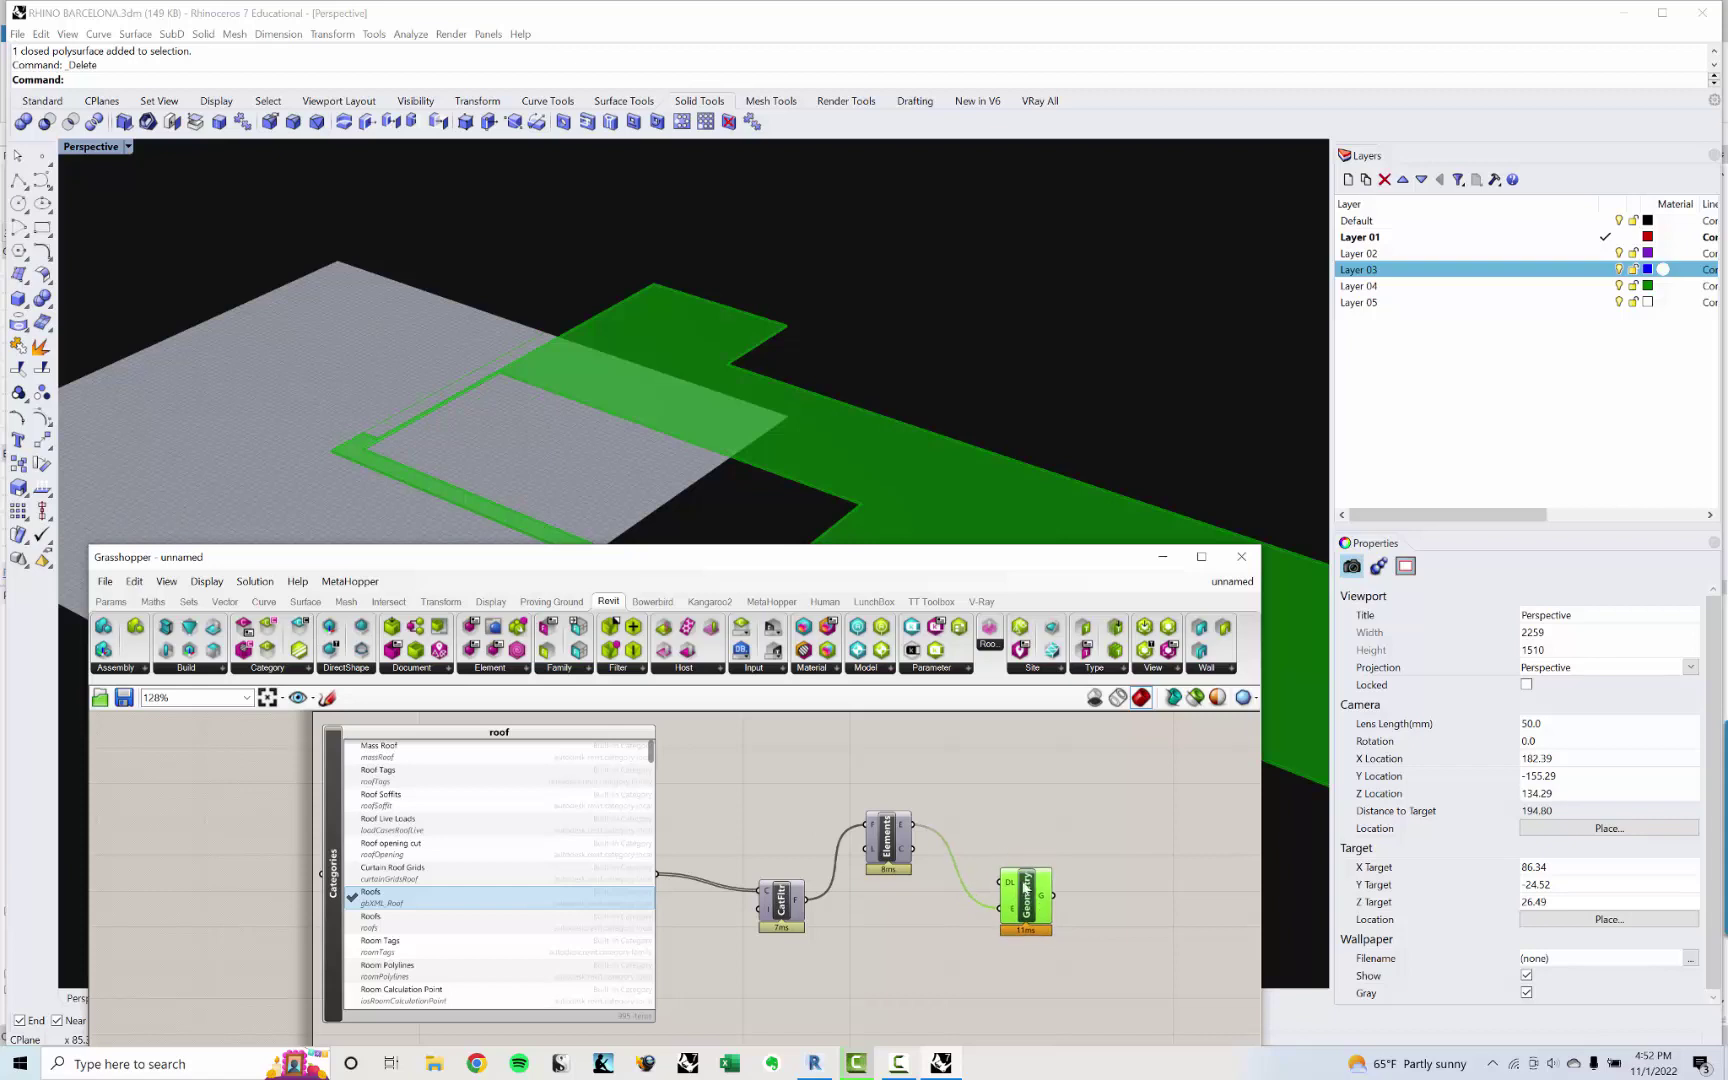
{"action": "left_click", "coordinate": [790, 767]}
{"action": "right_click", "coordinate": [785, 767]}
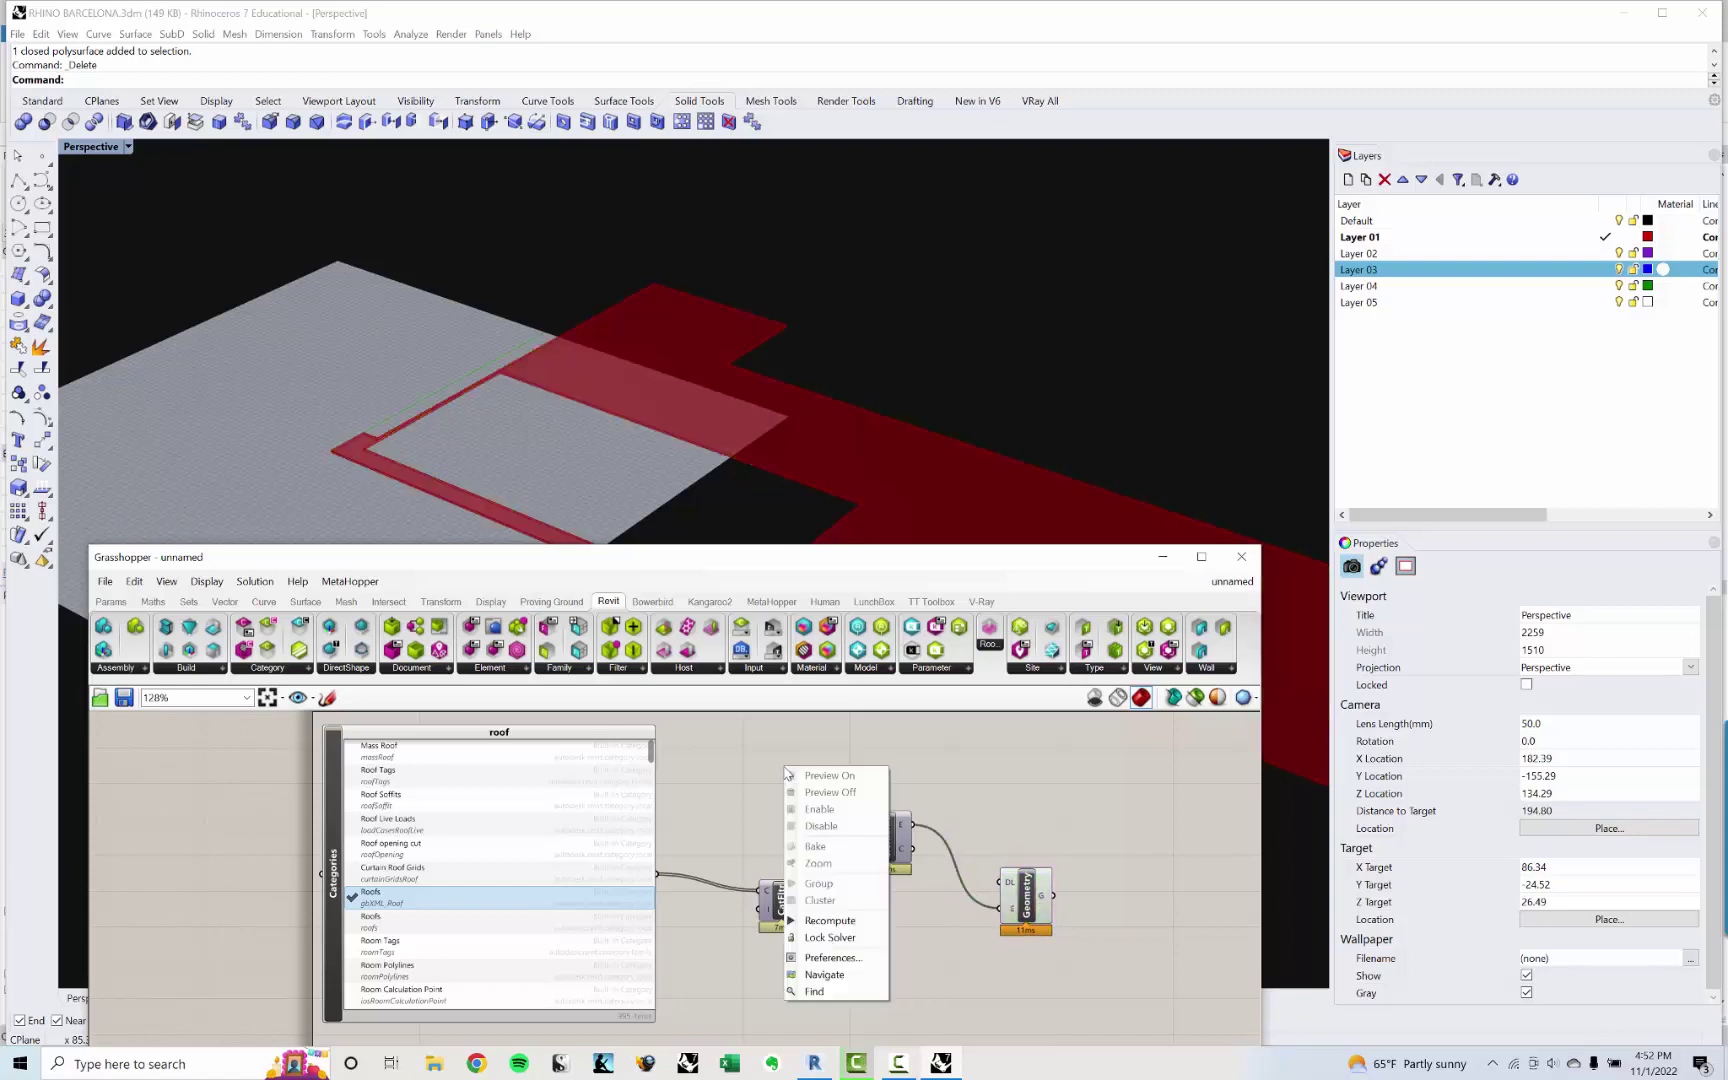
{"action": "left_click", "coordinate": [828, 921]}
{"action": "mouse_move", "coordinate": [794, 827]}
{"action": "right_mouse_down"}
{"action": "mouse_move", "coordinate": [770, 837]}
{"action": "mouse_move", "coordinate": [798, 824]}
{"action": "right_mouse_up"}
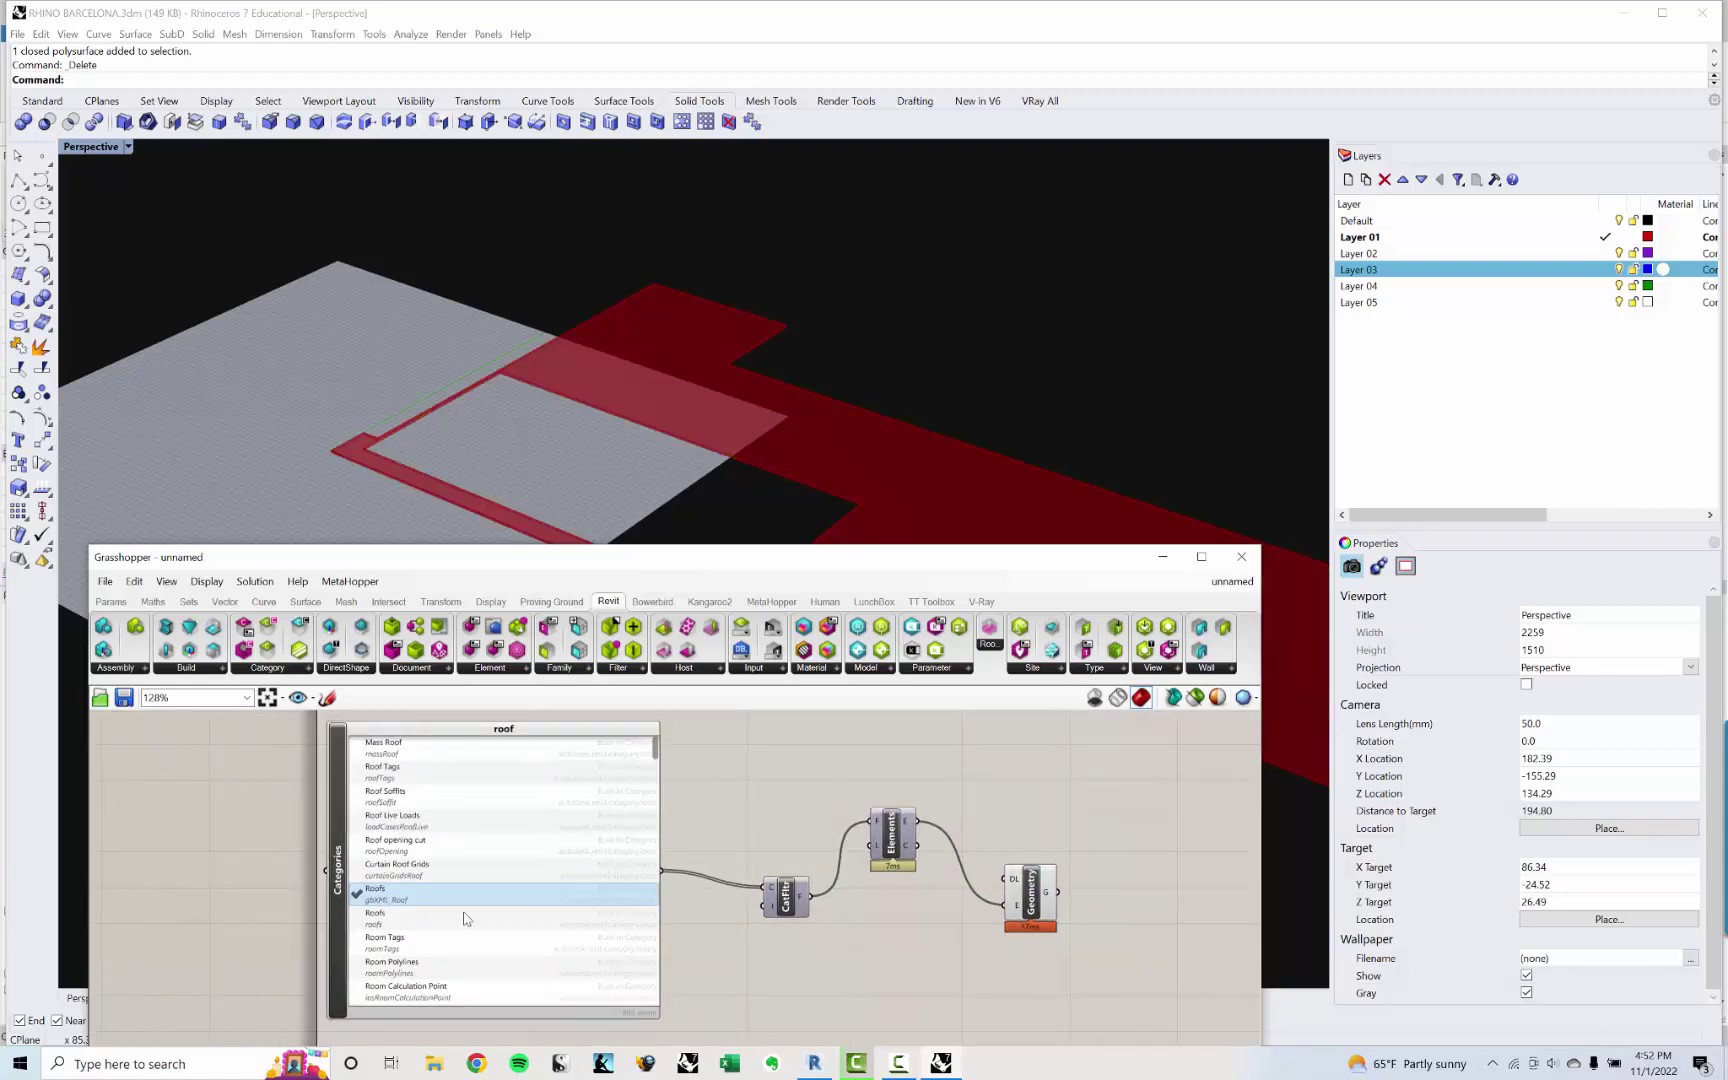
Step: Enable the Roofs category with the identifier roofs in the Categories picker and deselect the gbXML_Roof entry
{"action": "left_click", "coordinate": [379, 919]}
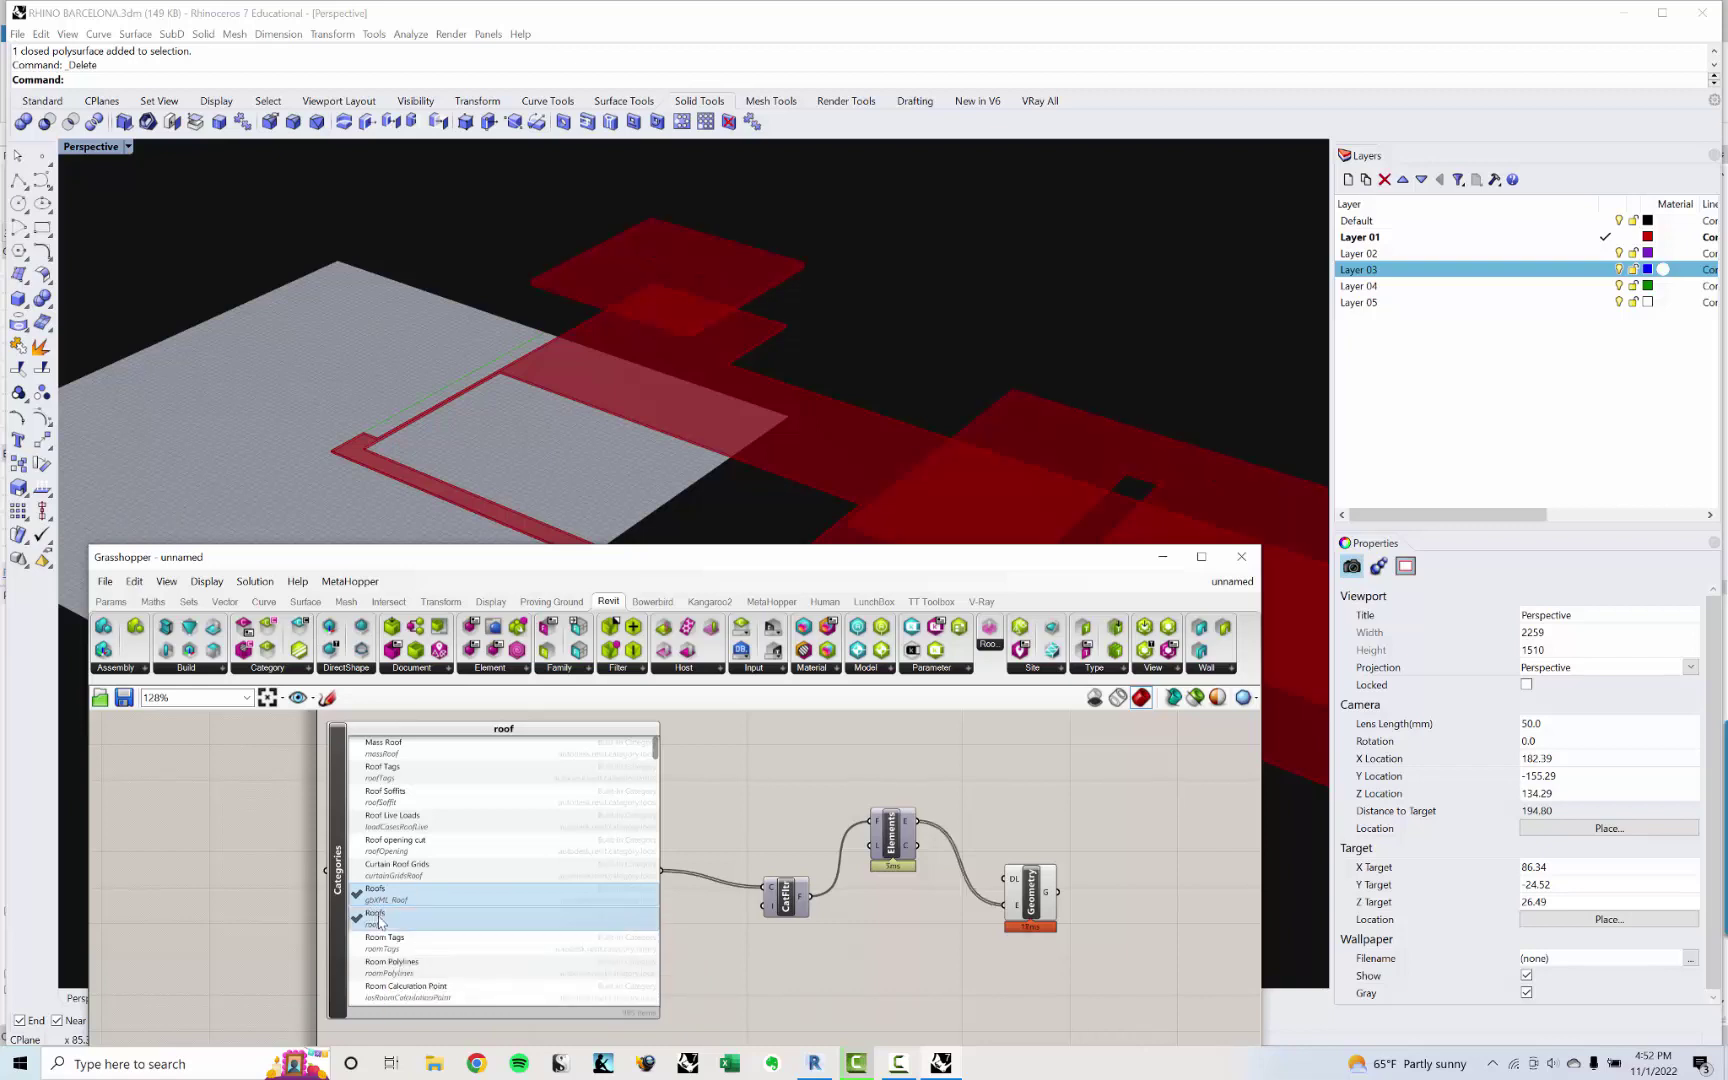
{"action": "left_click", "coordinate": [380, 898]}
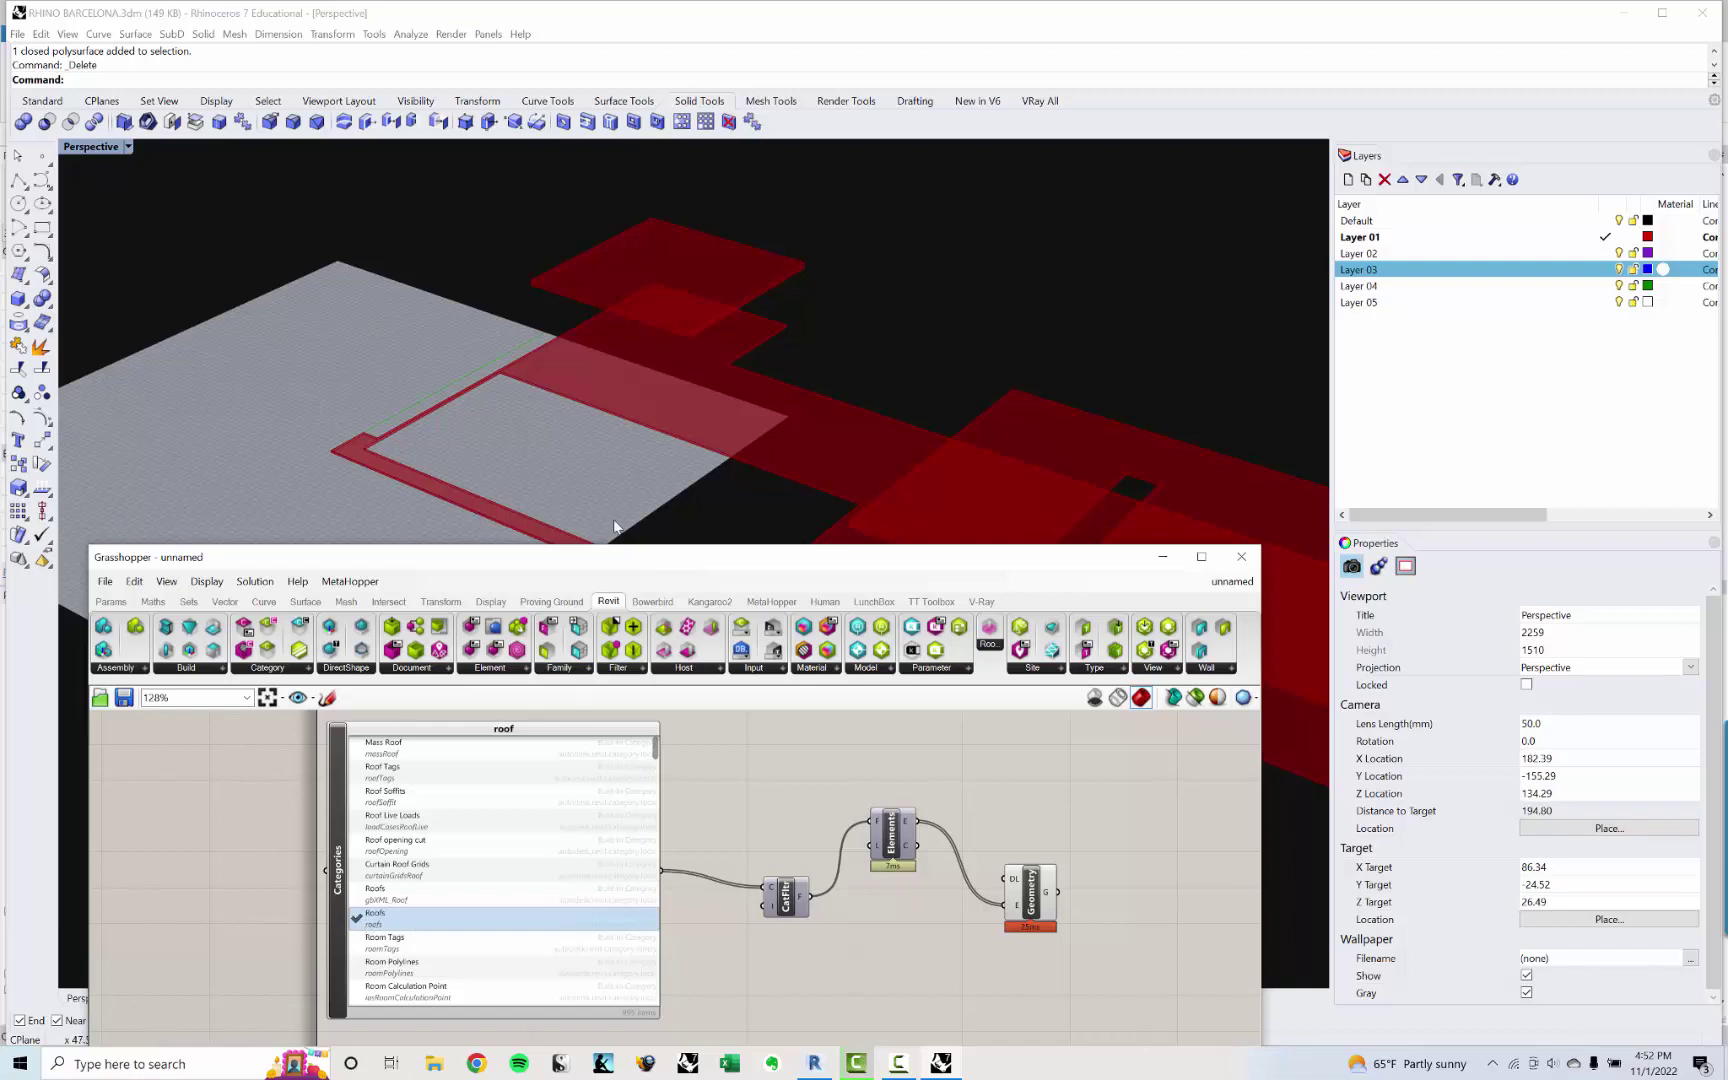
{"action": "left_click_drag", "start_coordinate": [616, 568], "coordinate": [612, 597]}
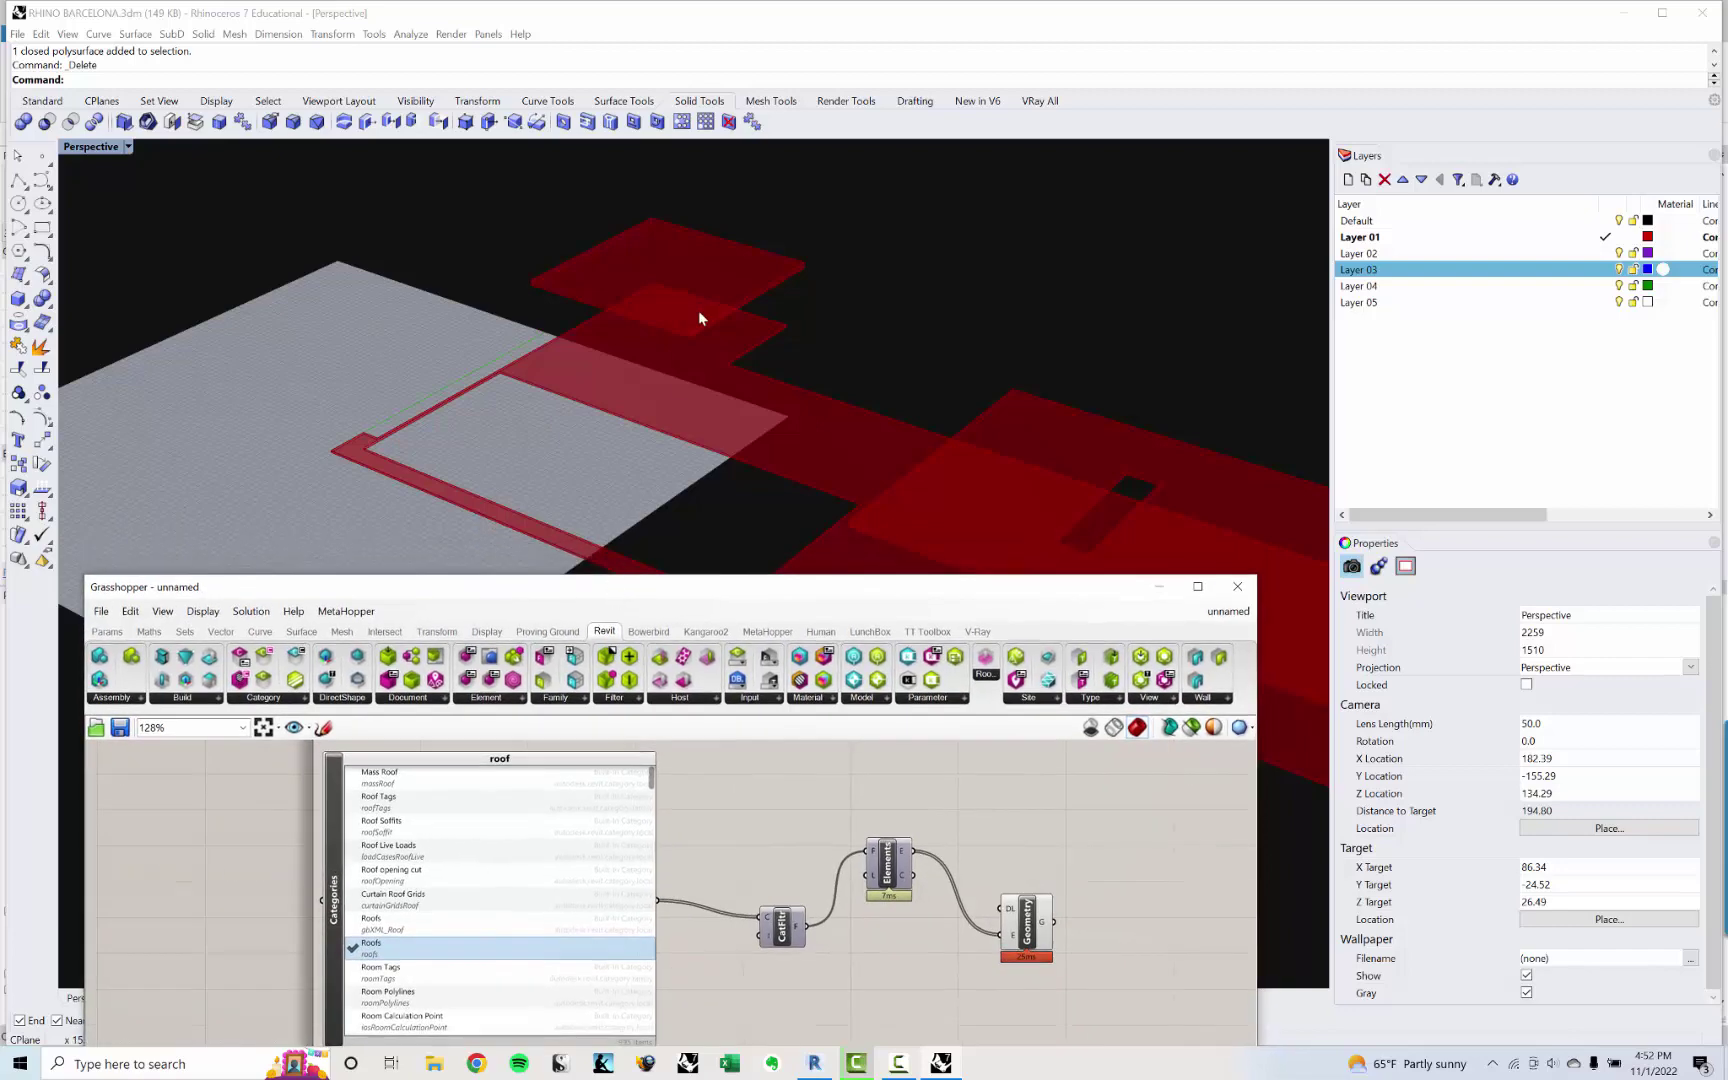
{"action": "scroll", "coordinate": [698, 310], "scroll_direction": "down", "scroll_amount": 4}
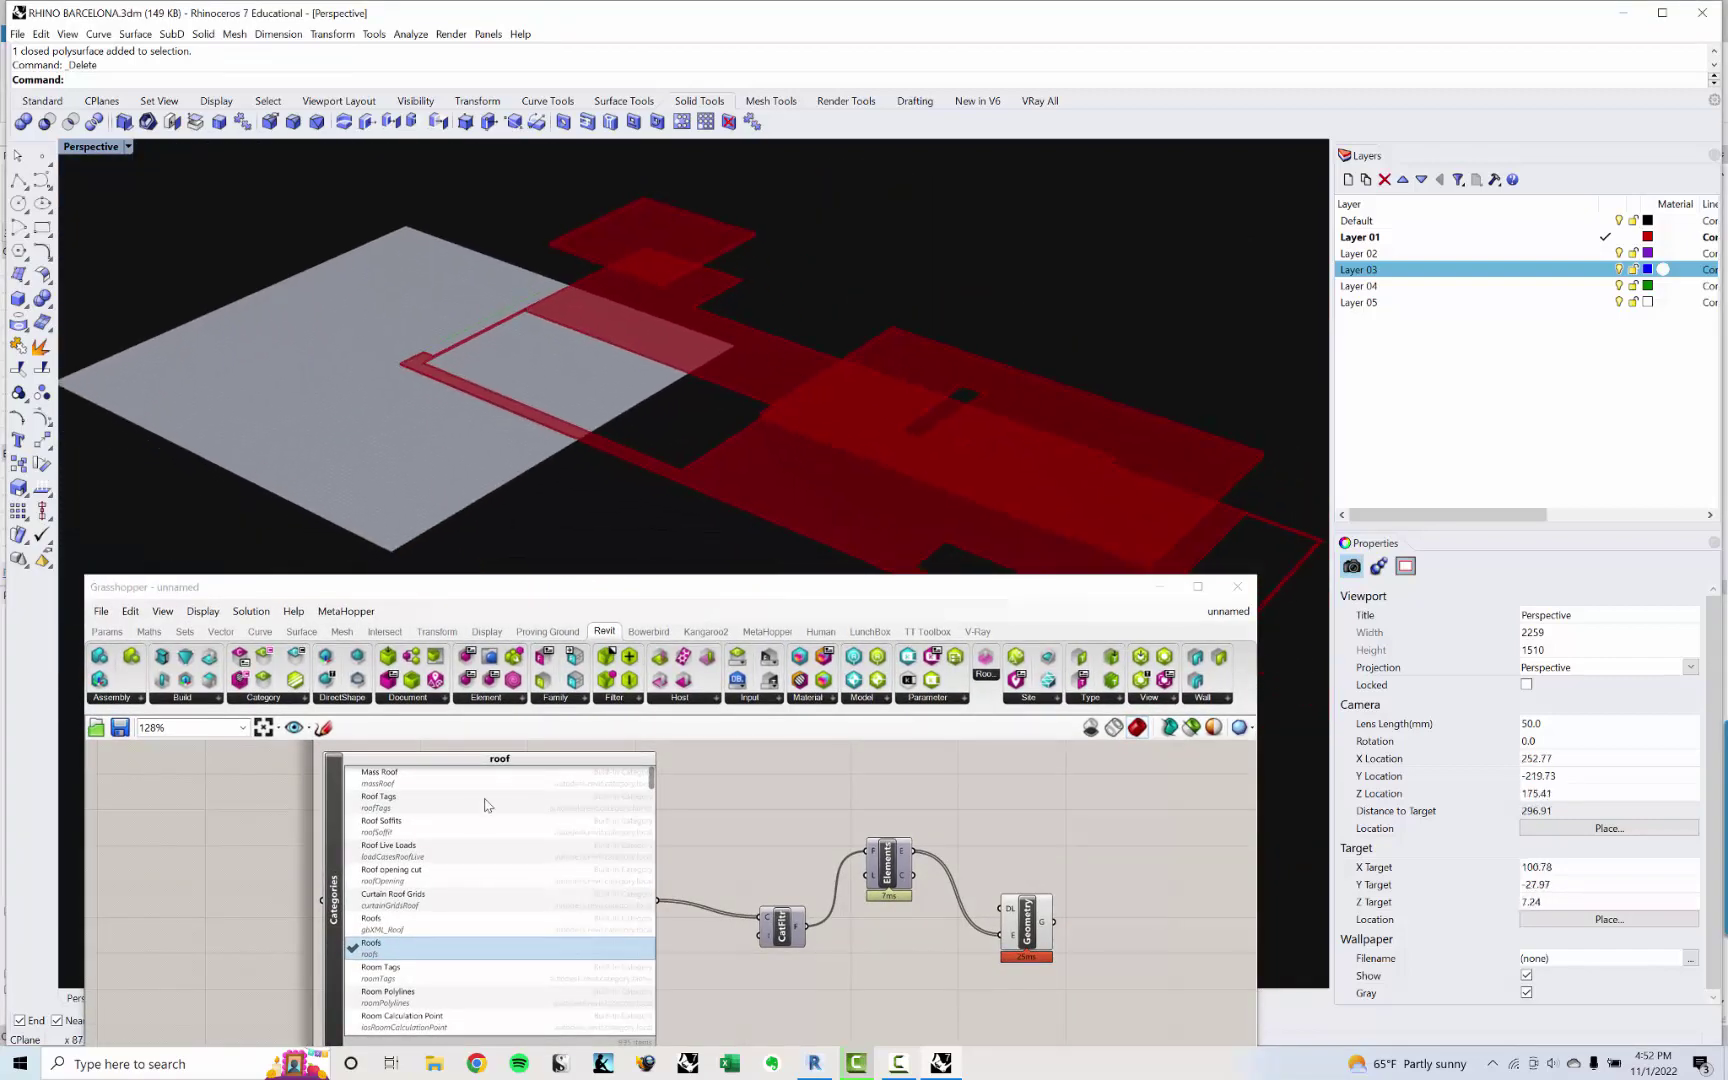
Step: Search the Categories picker for "wall" and look through the list for the wall category
{"action": "left_click_drag", "start_coordinate": [651, 779], "coordinate": [654, 821]}
{"action": "scroll", "coordinate": [506, 795], "scroll_direction": "down", "scroll_amount": 10}
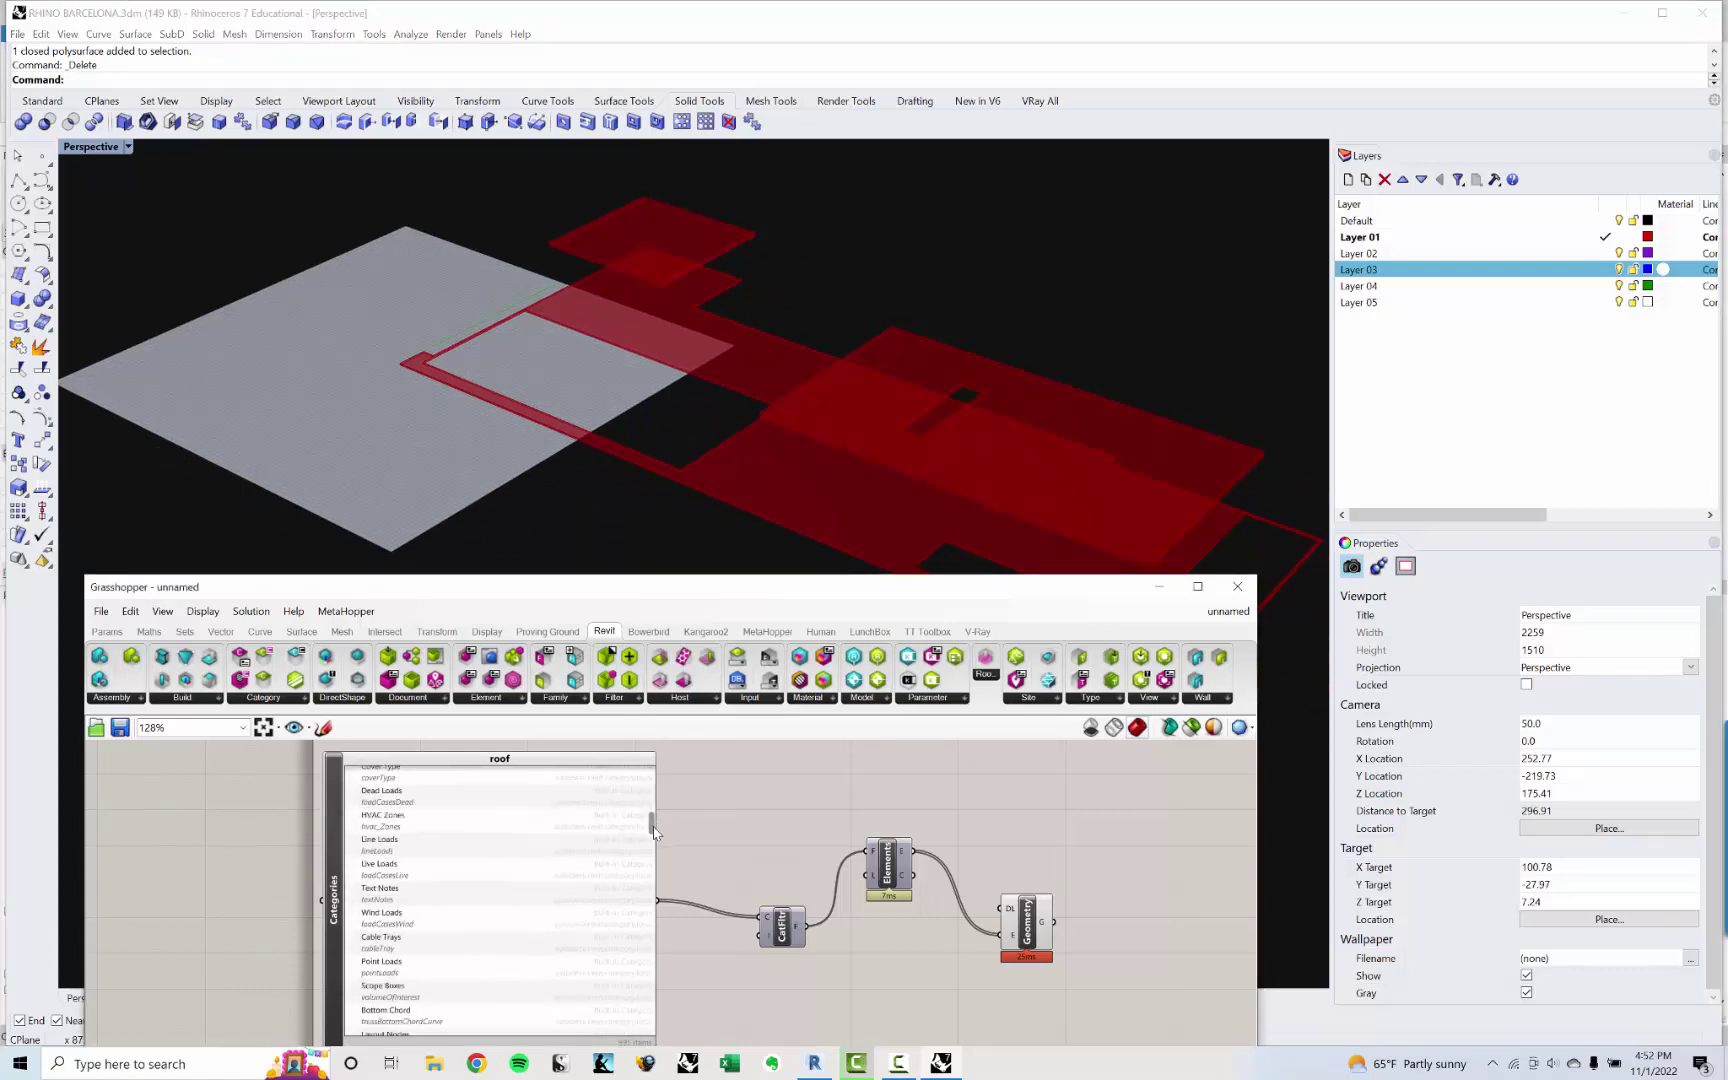
{"action": "double_click", "coordinate": [515, 758]}
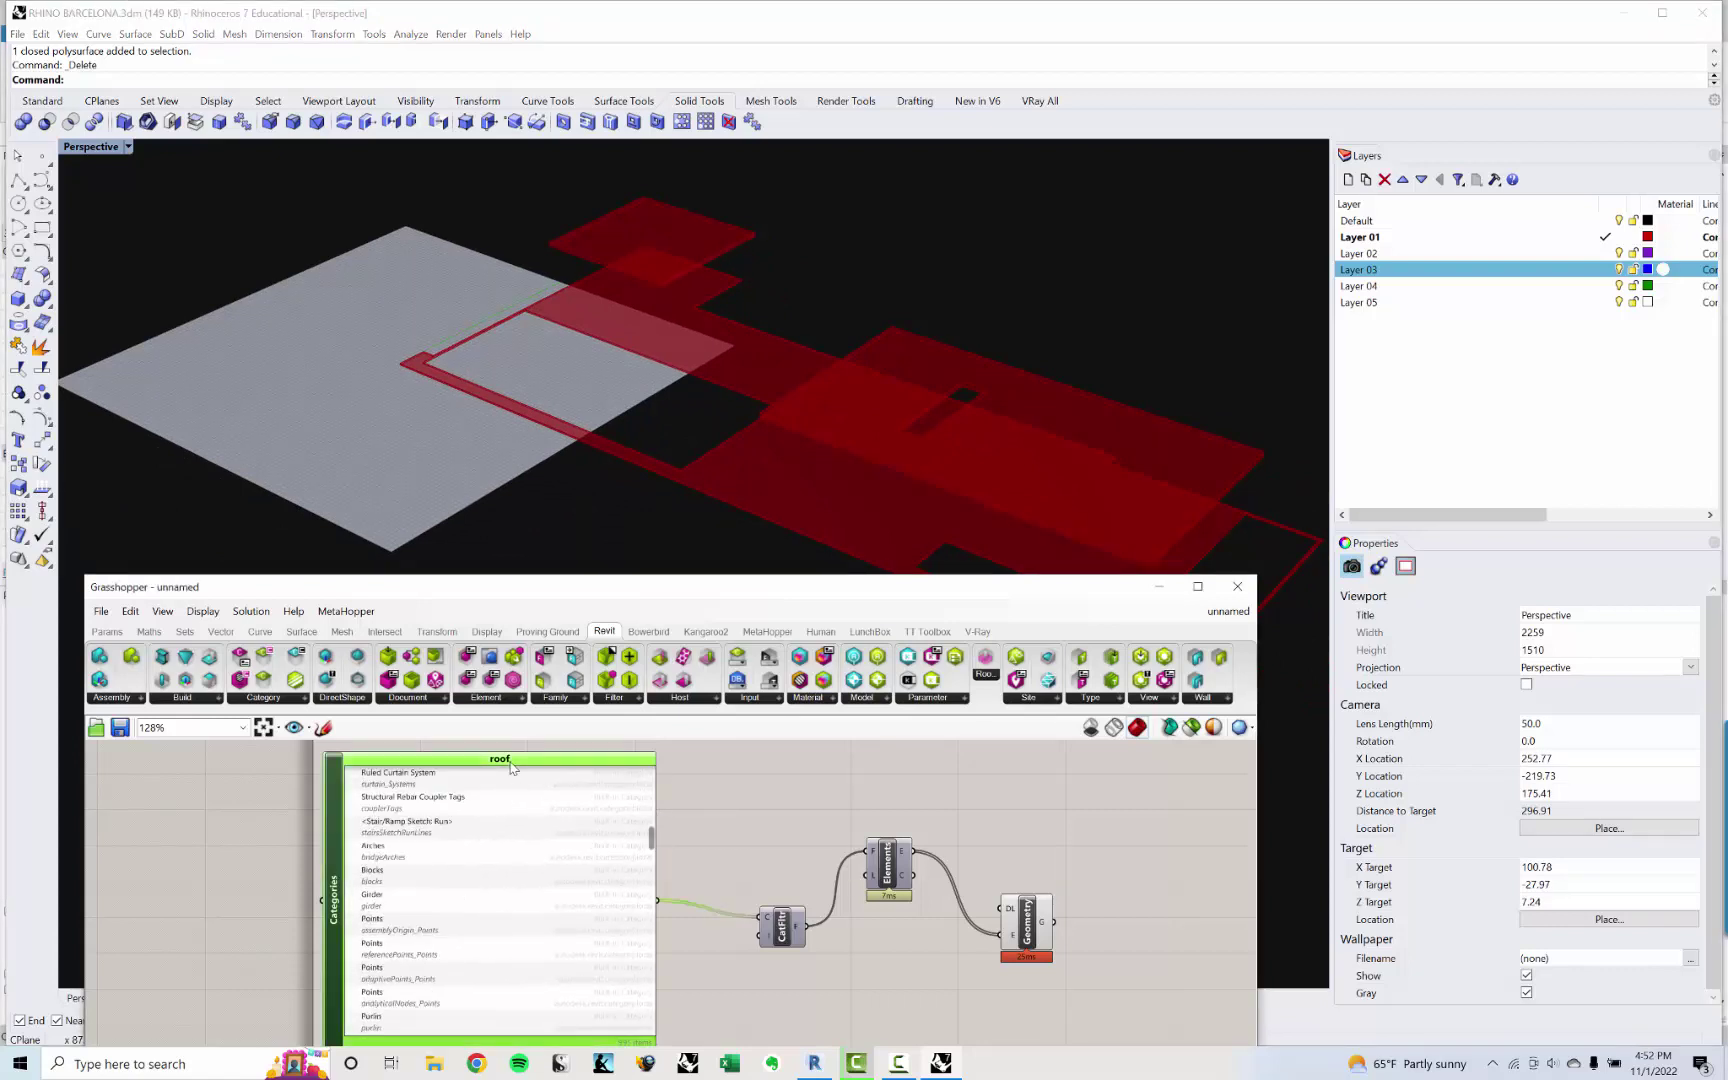
{"action": "type", "text": "wall"}
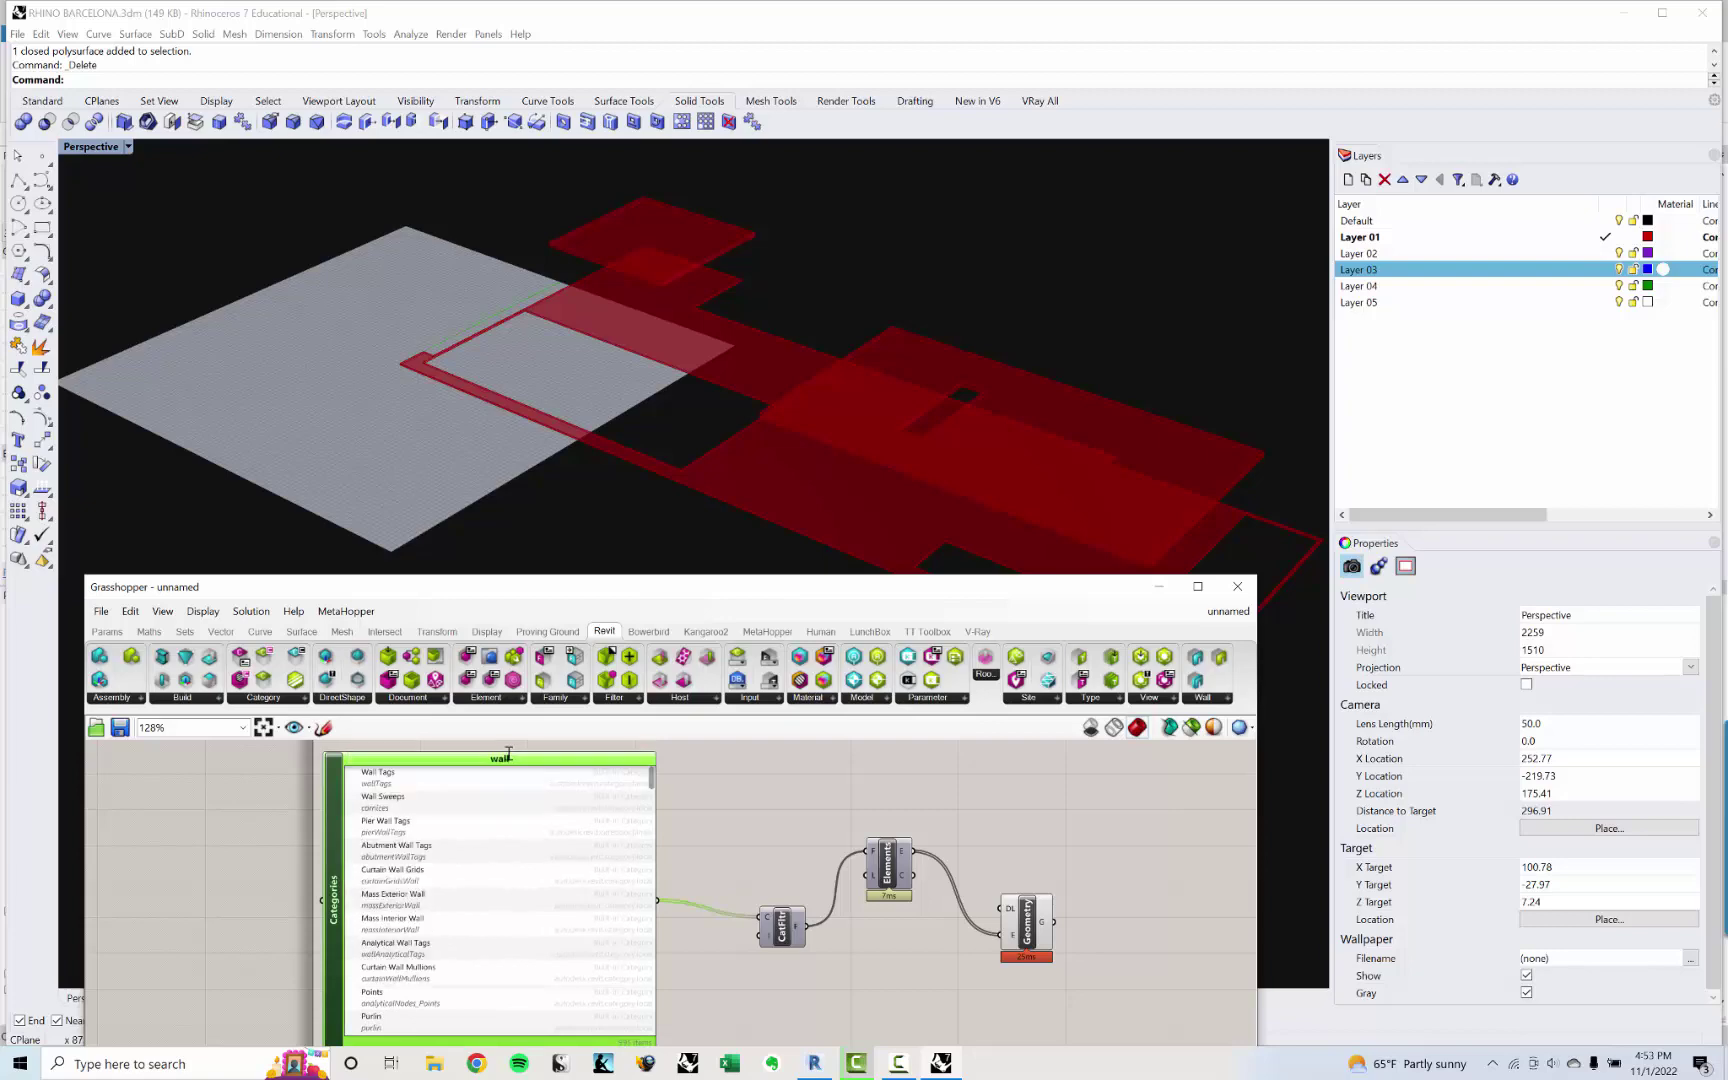
{"action": "scroll", "coordinate": [470, 845], "scroll_direction": "up", "scroll_amount": 3}
{"action": "scroll", "coordinate": [470, 845], "scroll_direction": "down", "scroll_amount": 4}
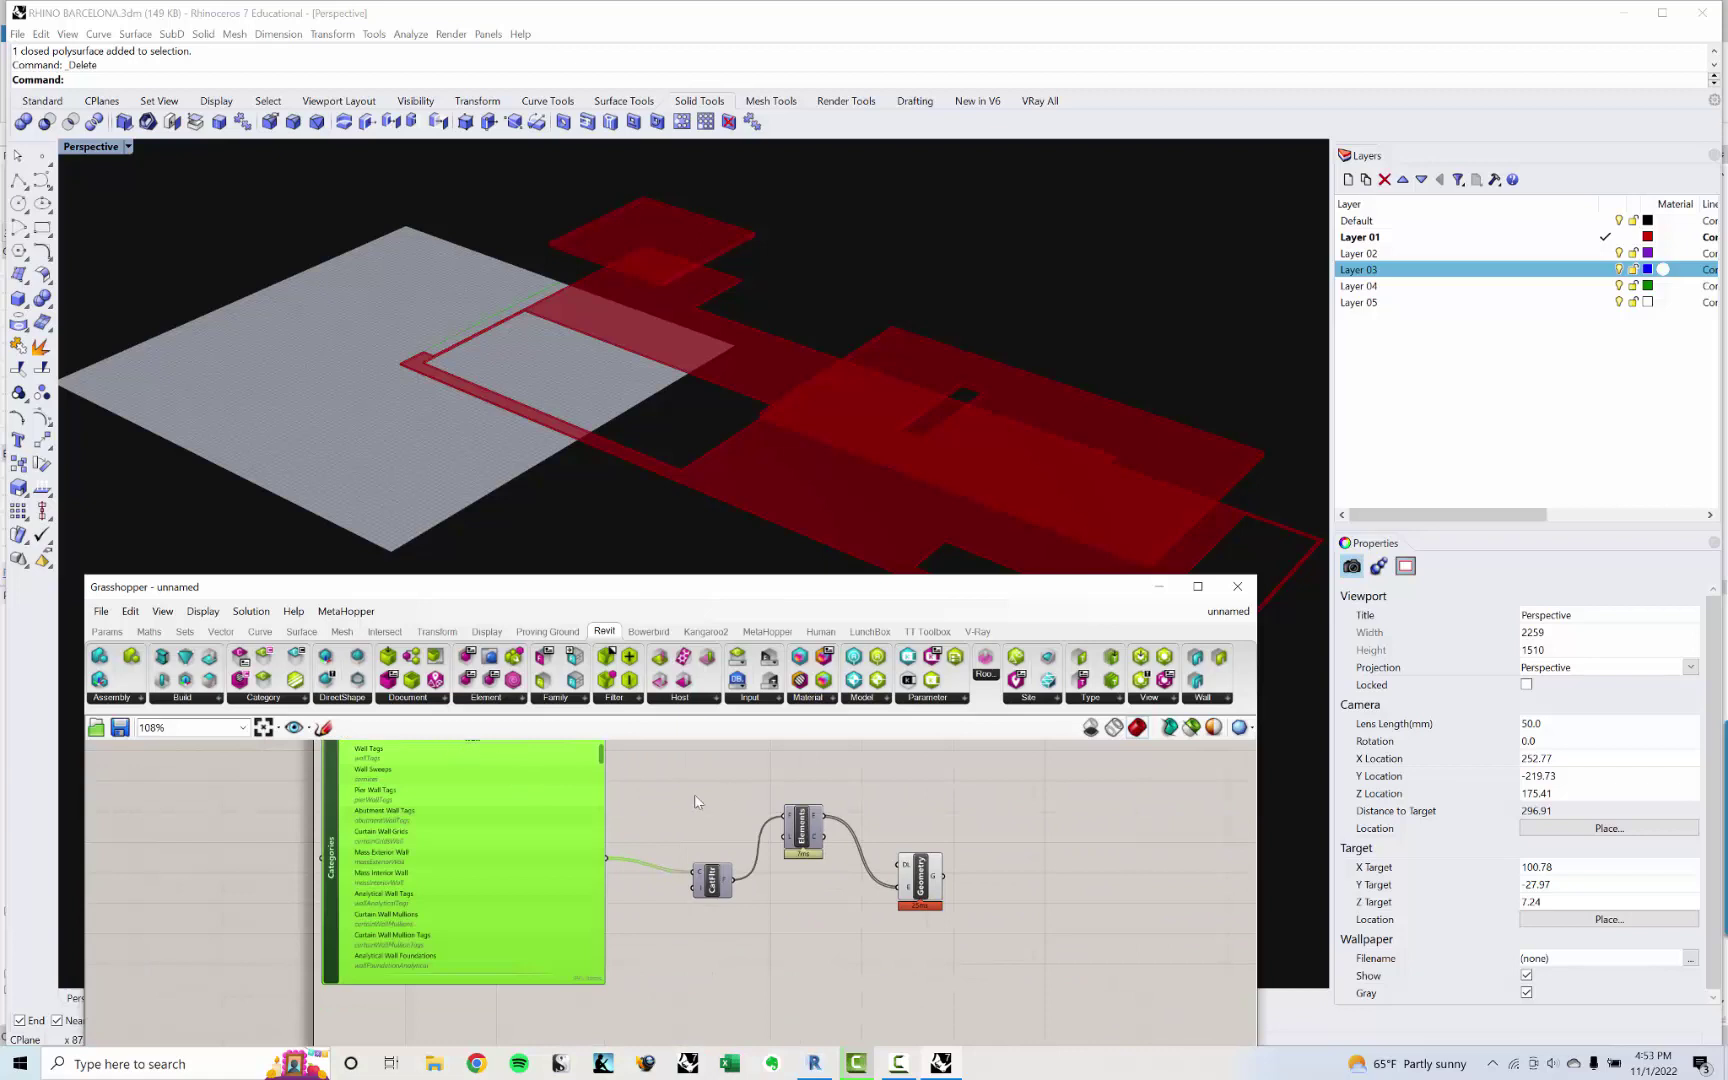
{"action": "right_click_drag", "start_coordinate": [691, 782], "coordinate": [702, 841]}
{"action": "left_click", "coordinate": [629, 827]}
{"action": "scroll", "coordinate": [625, 823], "scroll_direction": "up", "scroll_amount": 1}
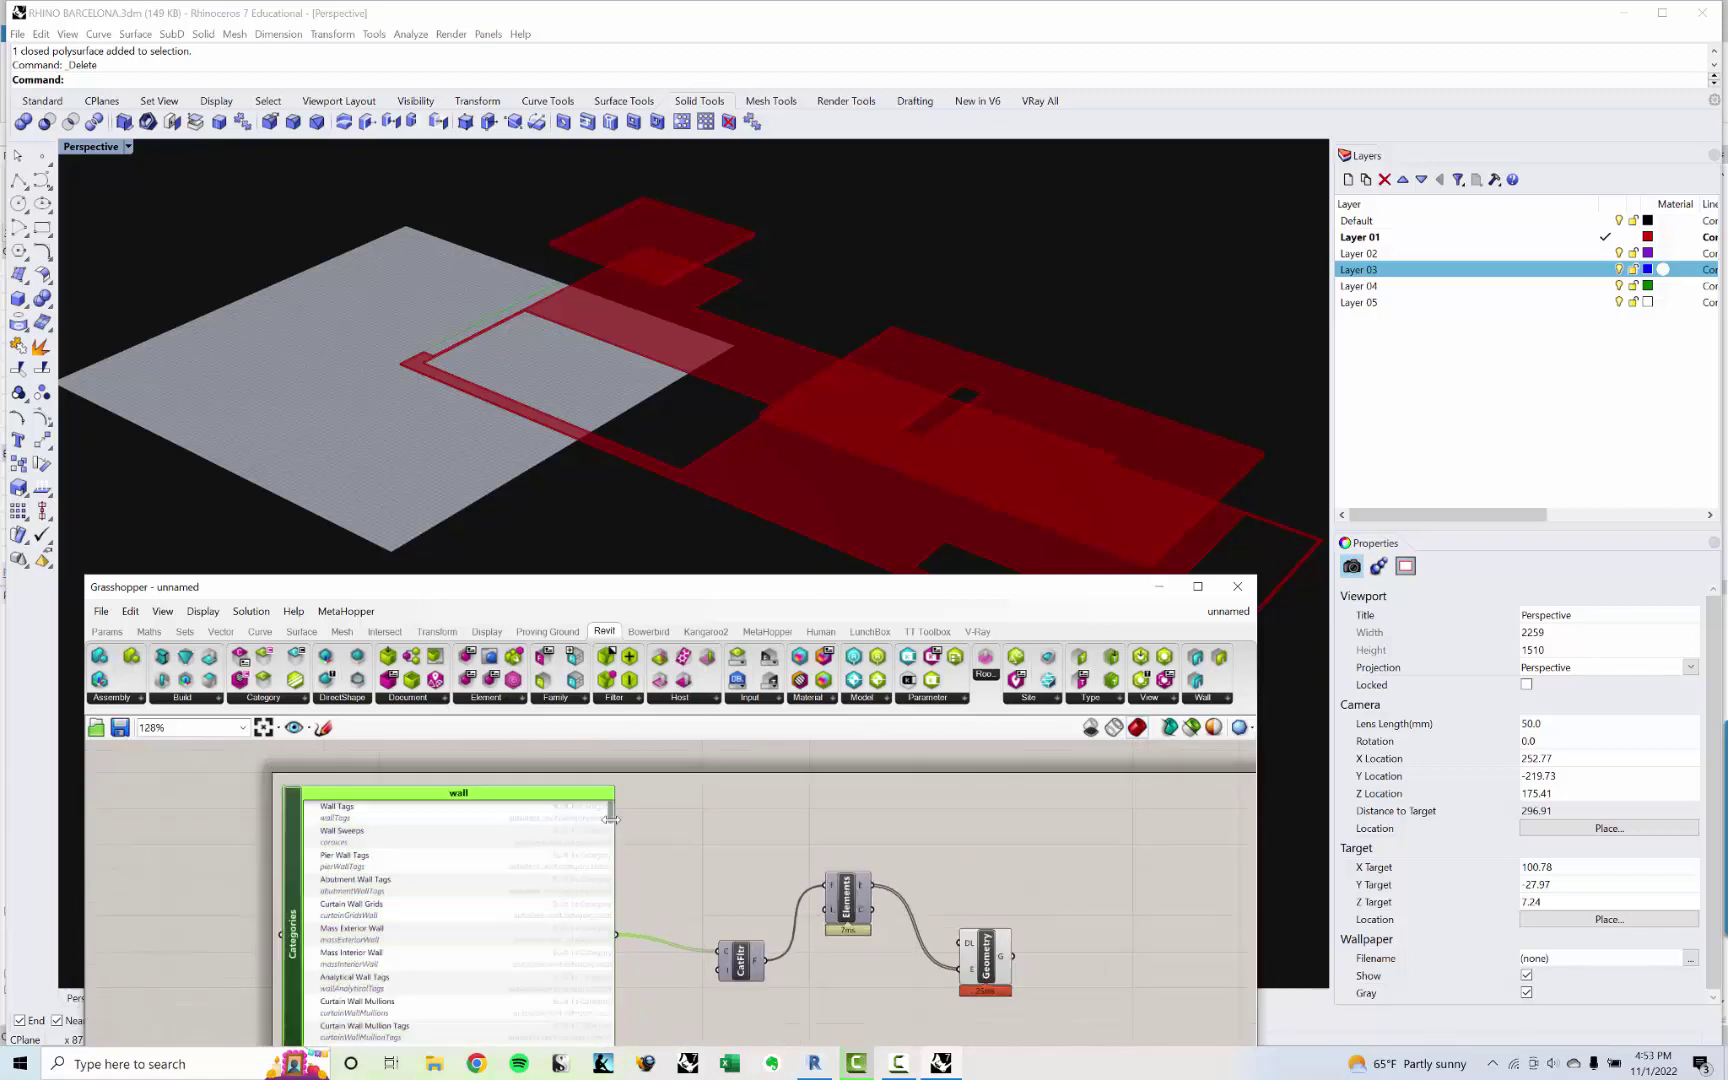
{"action": "left_click_drag", "start_coordinate": [609, 819], "coordinate": [610, 806]}
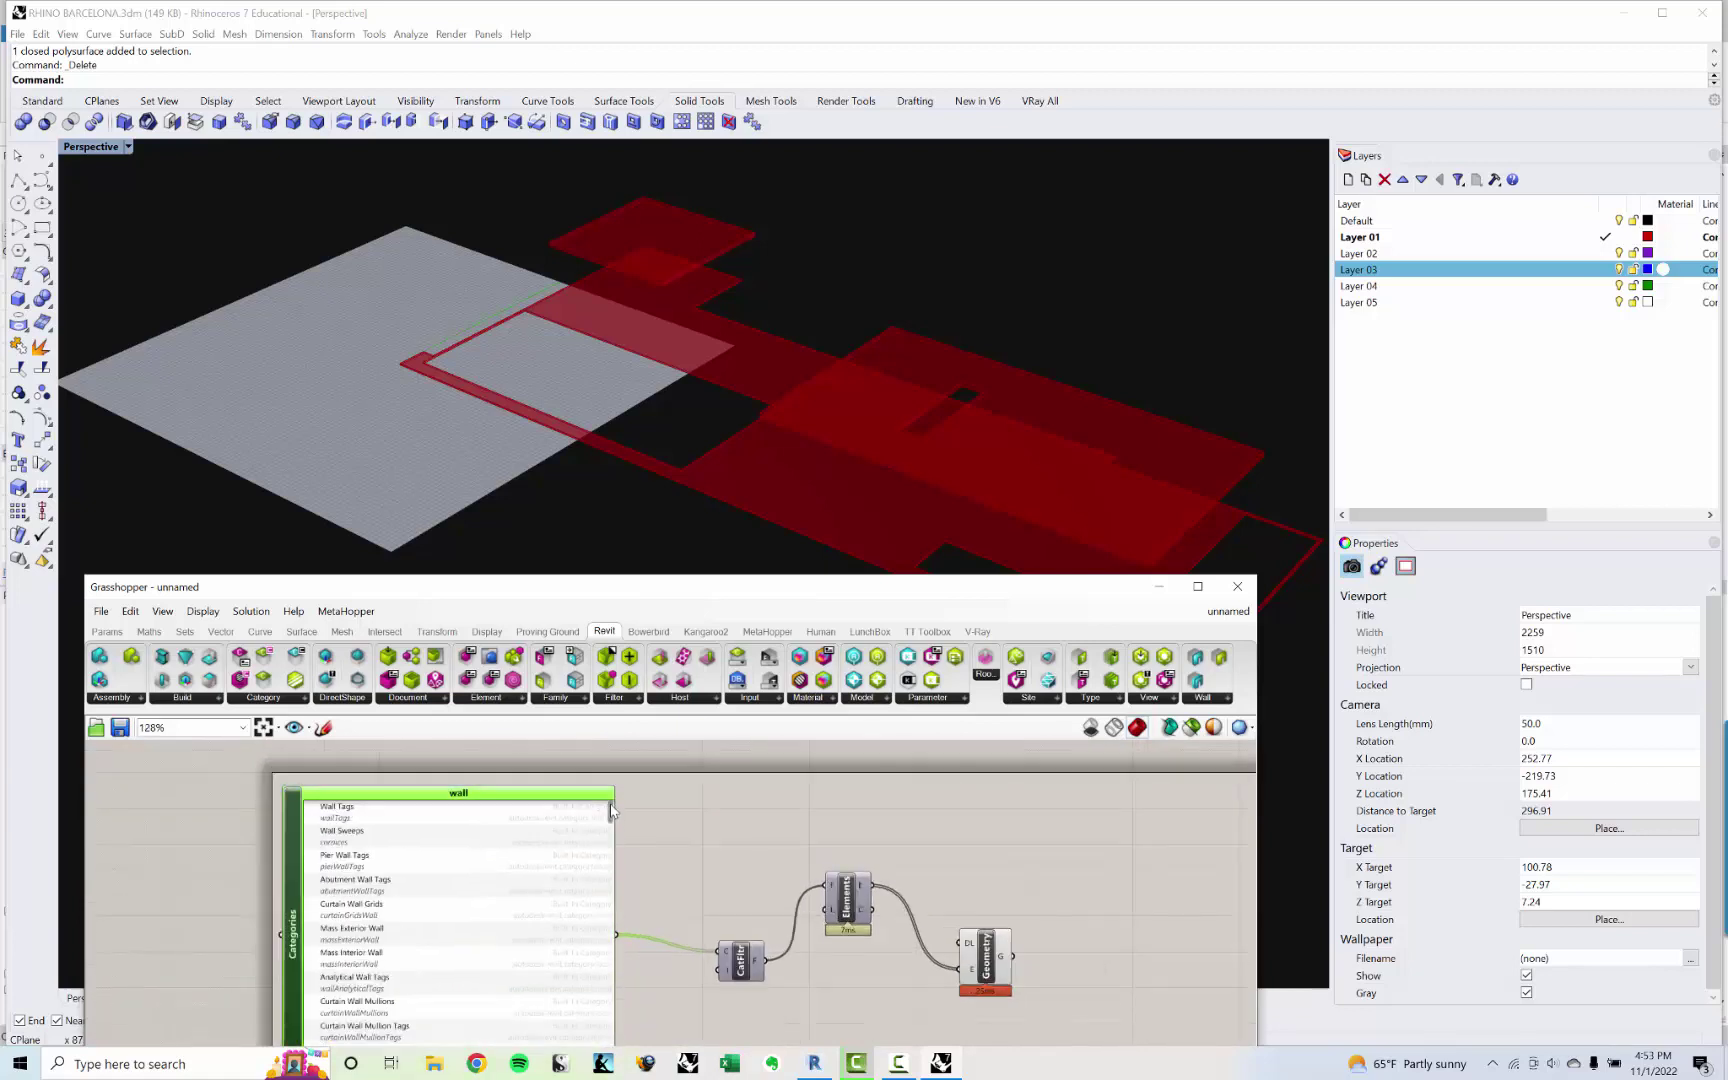
Step: Filter the Categories picker by "walls" and add the Walls category to the selection
{"action": "double_click", "coordinate": [481, 795]}
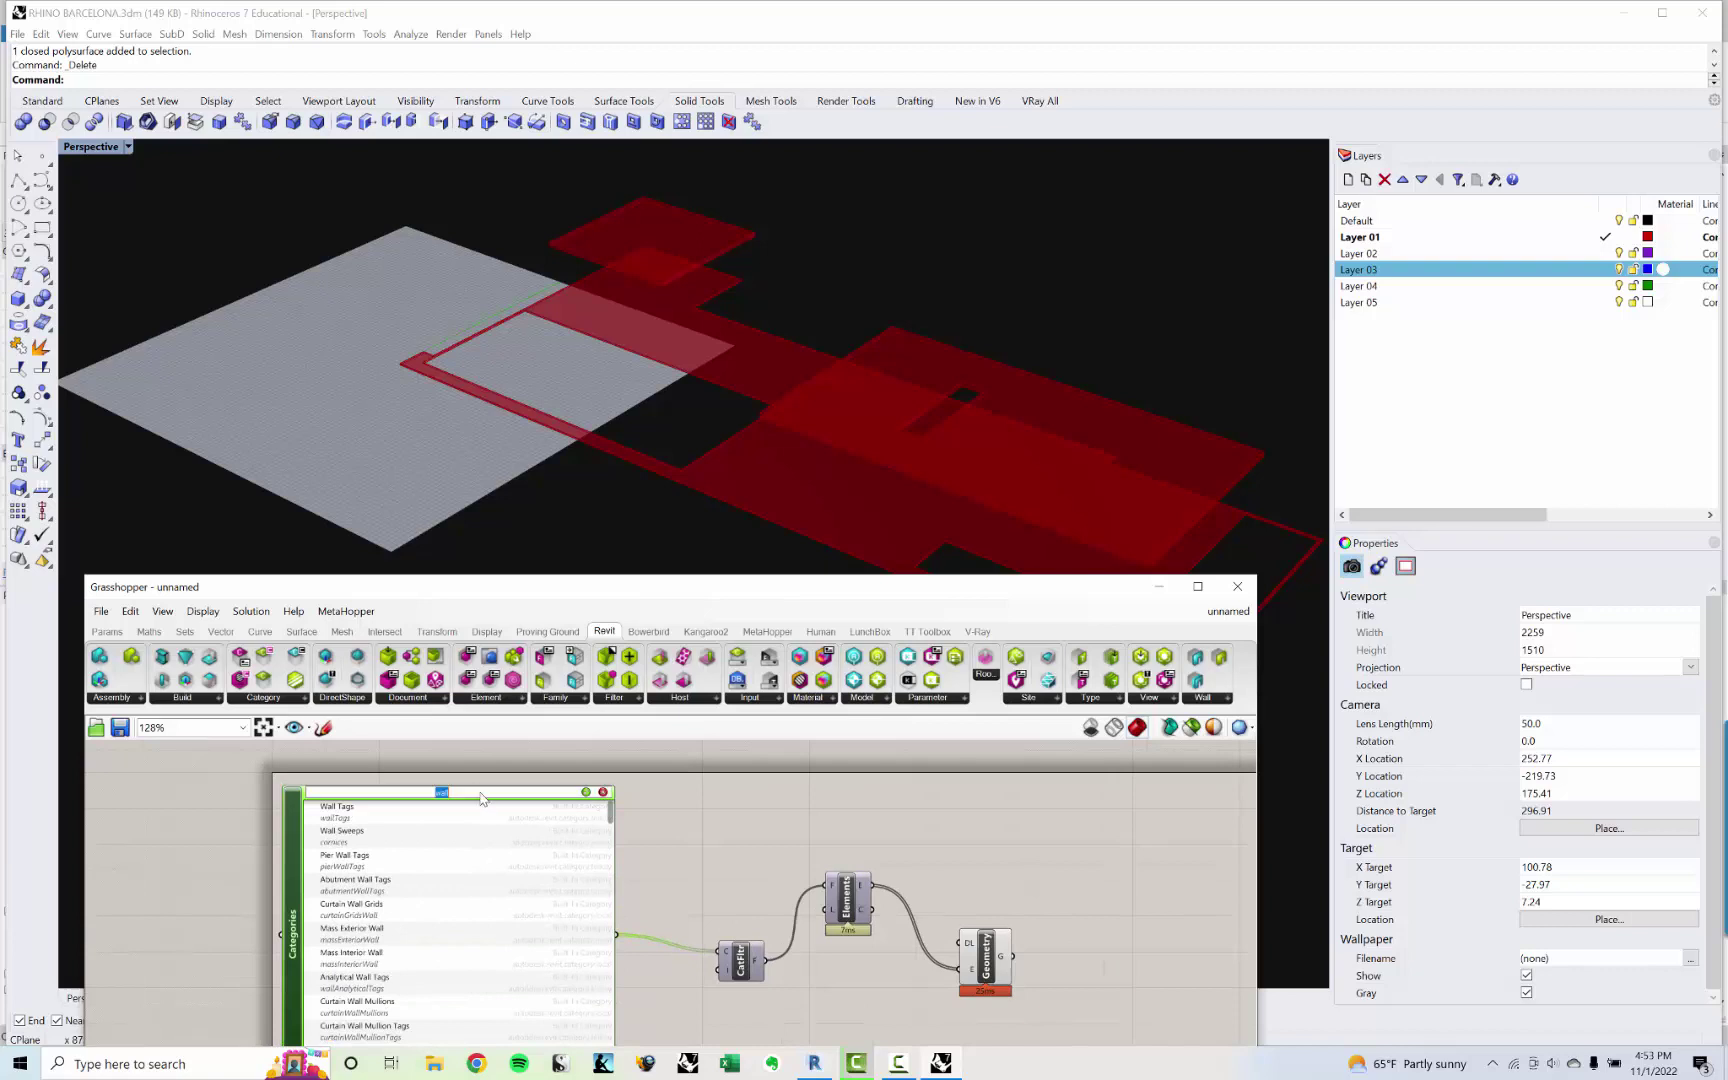
{"action": "left_click", "coordinate": [600, 794]}
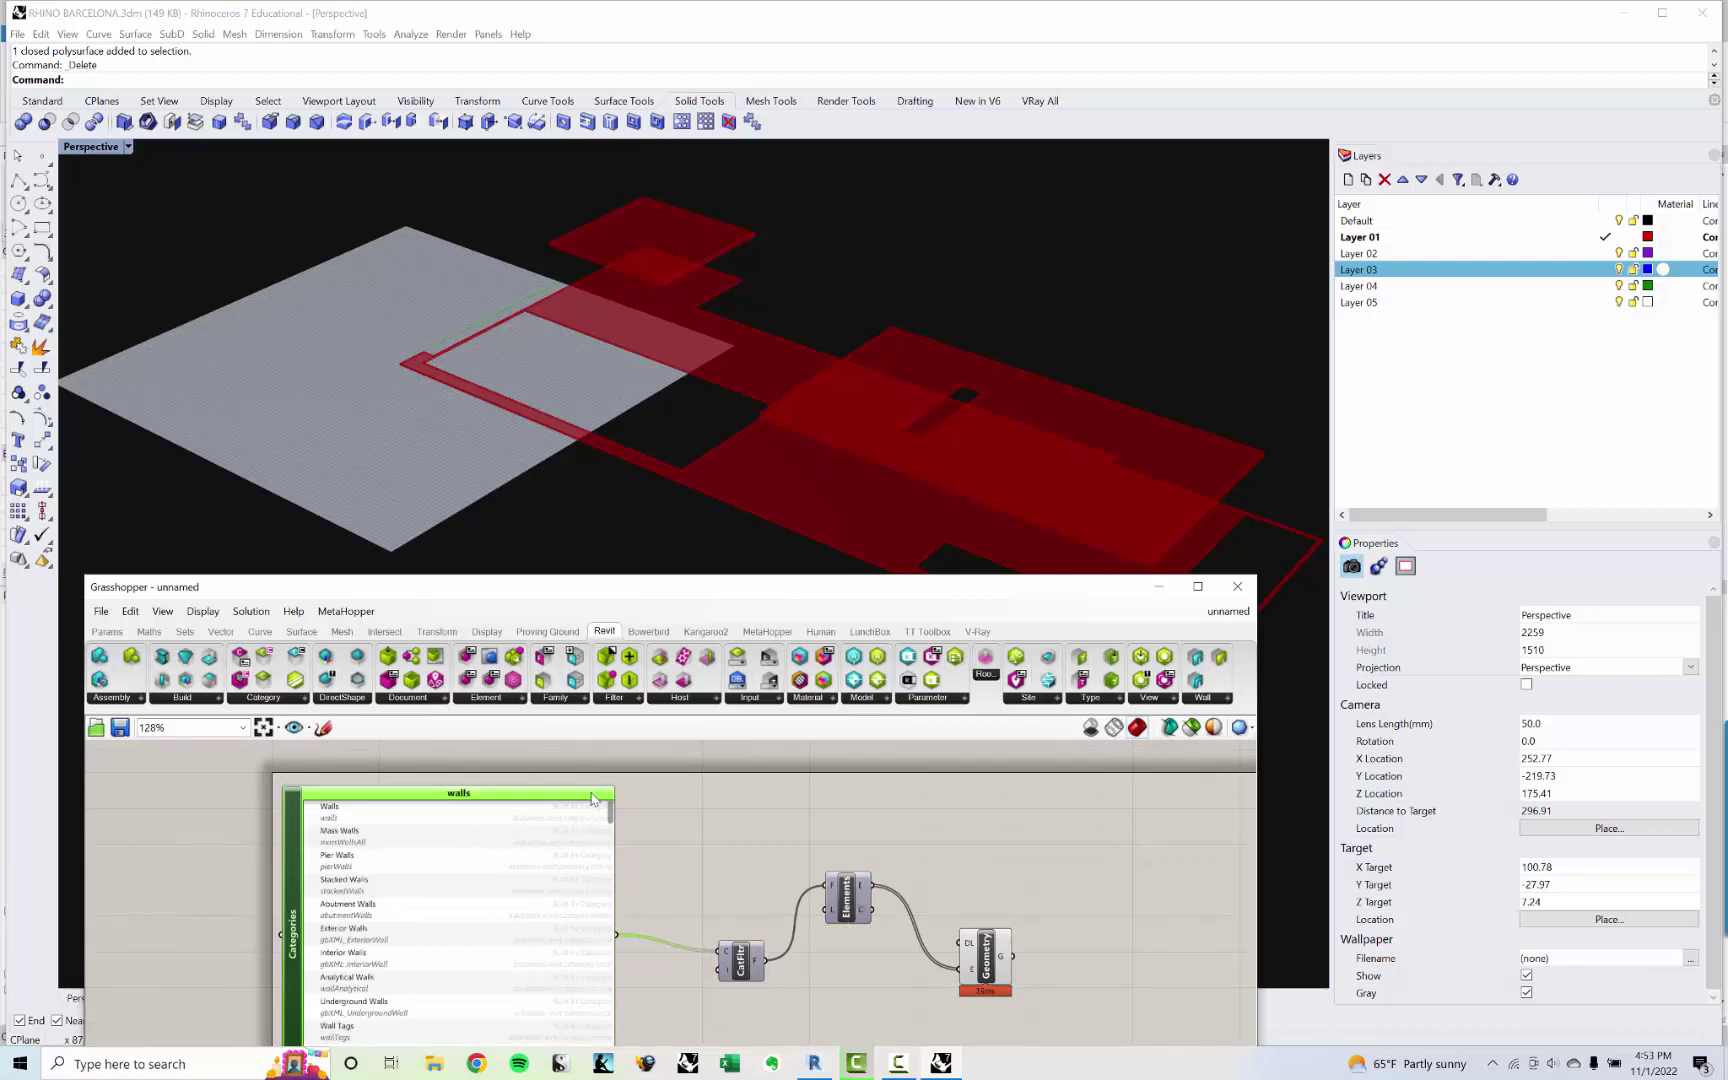
{"action": "left_click", "coordinate": [392, 817]}
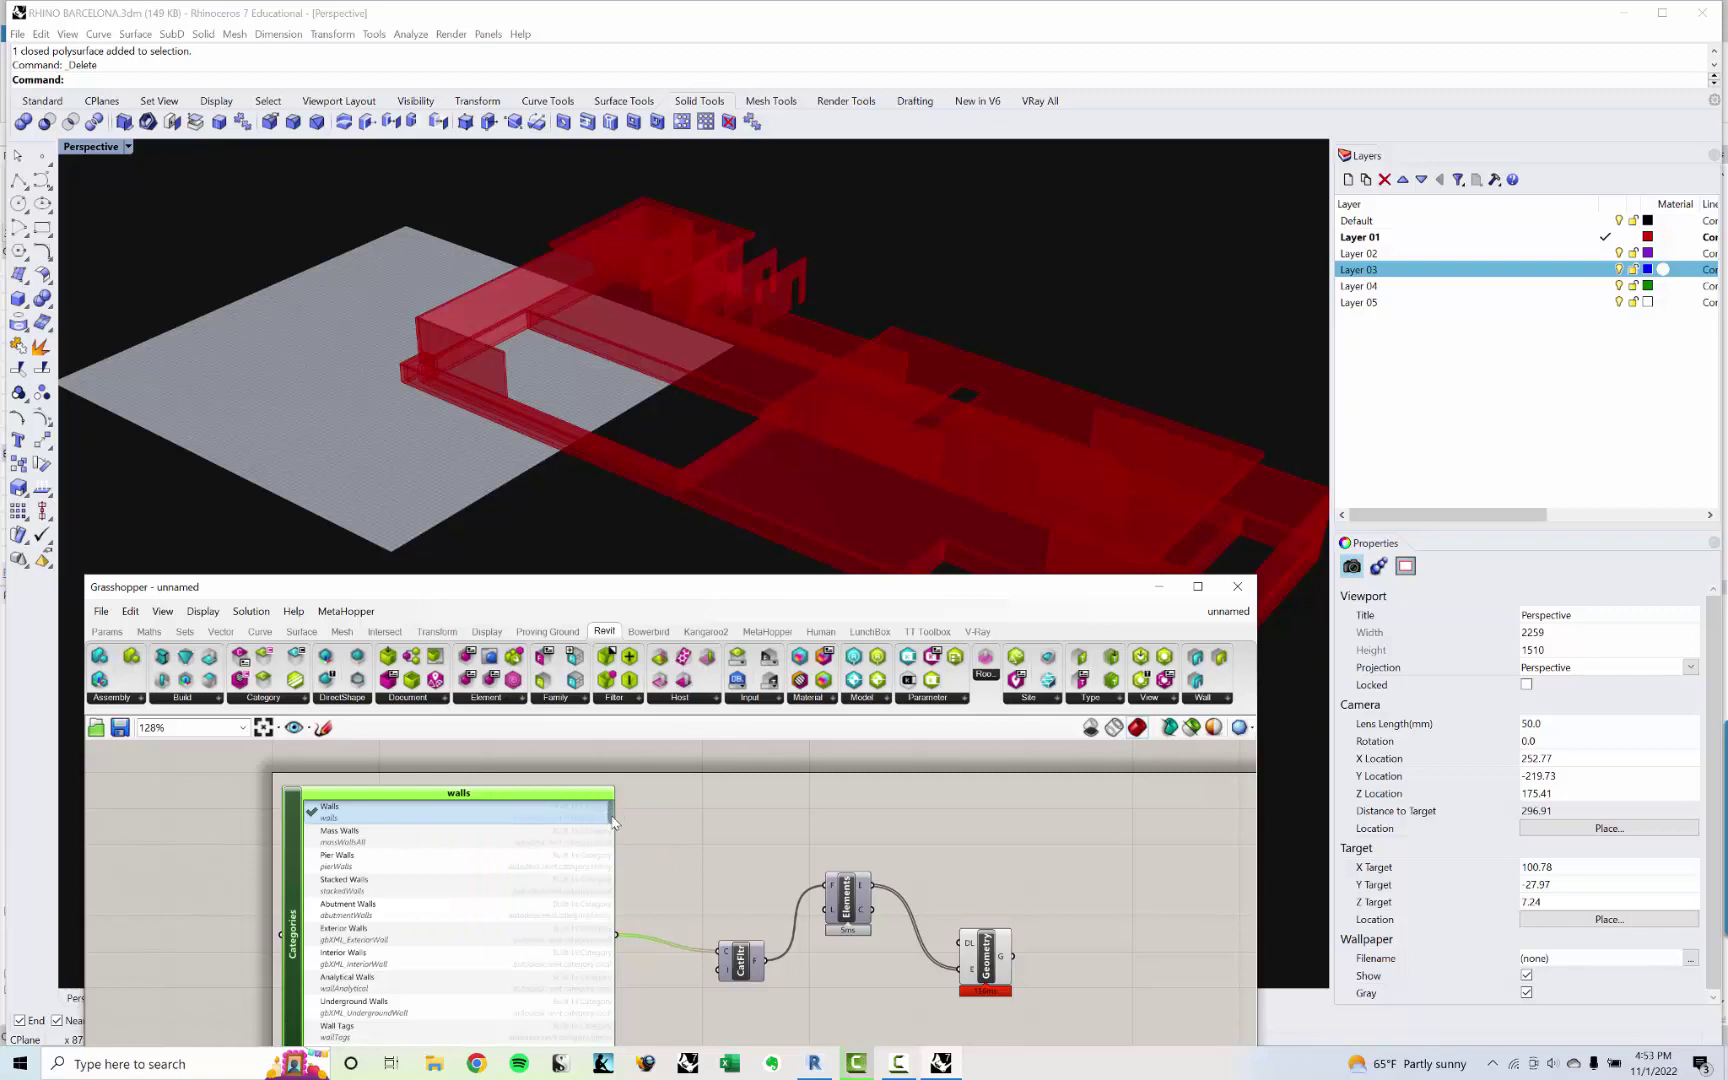
Step: Filter the Categories picker by "stairs", add the Stairs category and view the geometry preview in the Perspective viewport
{"action": "double_click", "coordinate": [473, 797]}
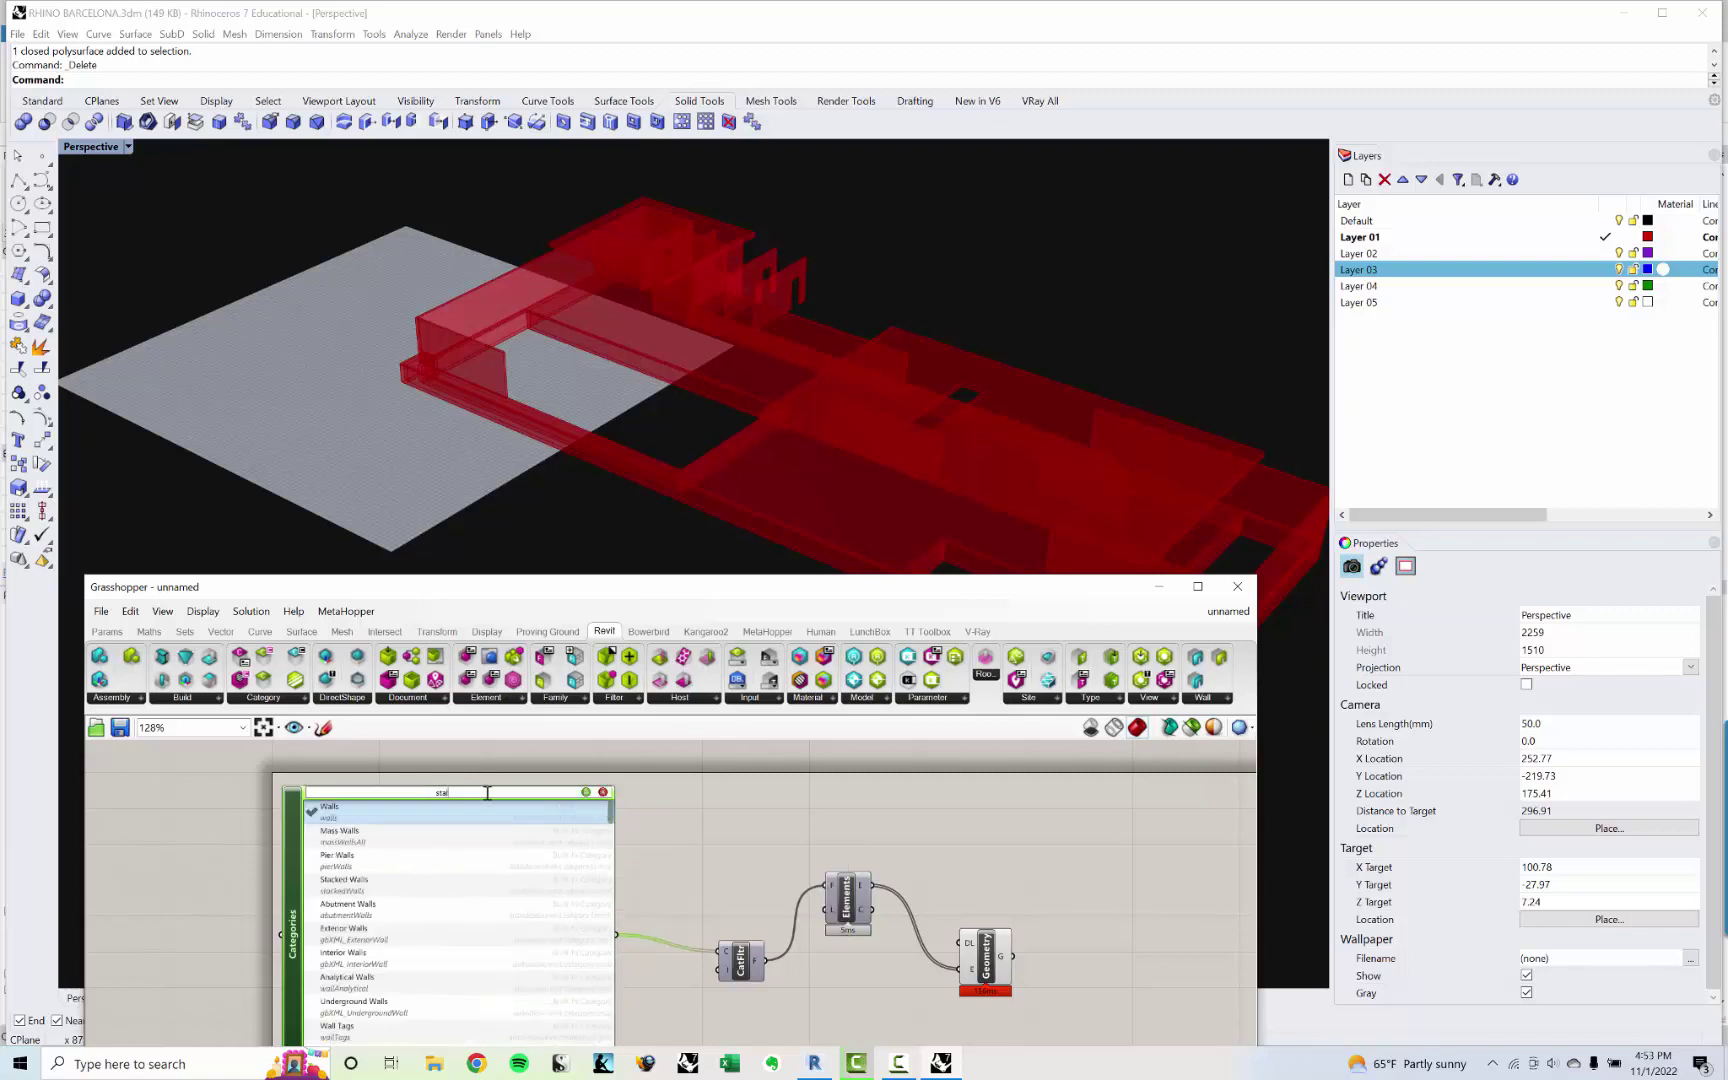
{"action": "key", "text": "Return"}
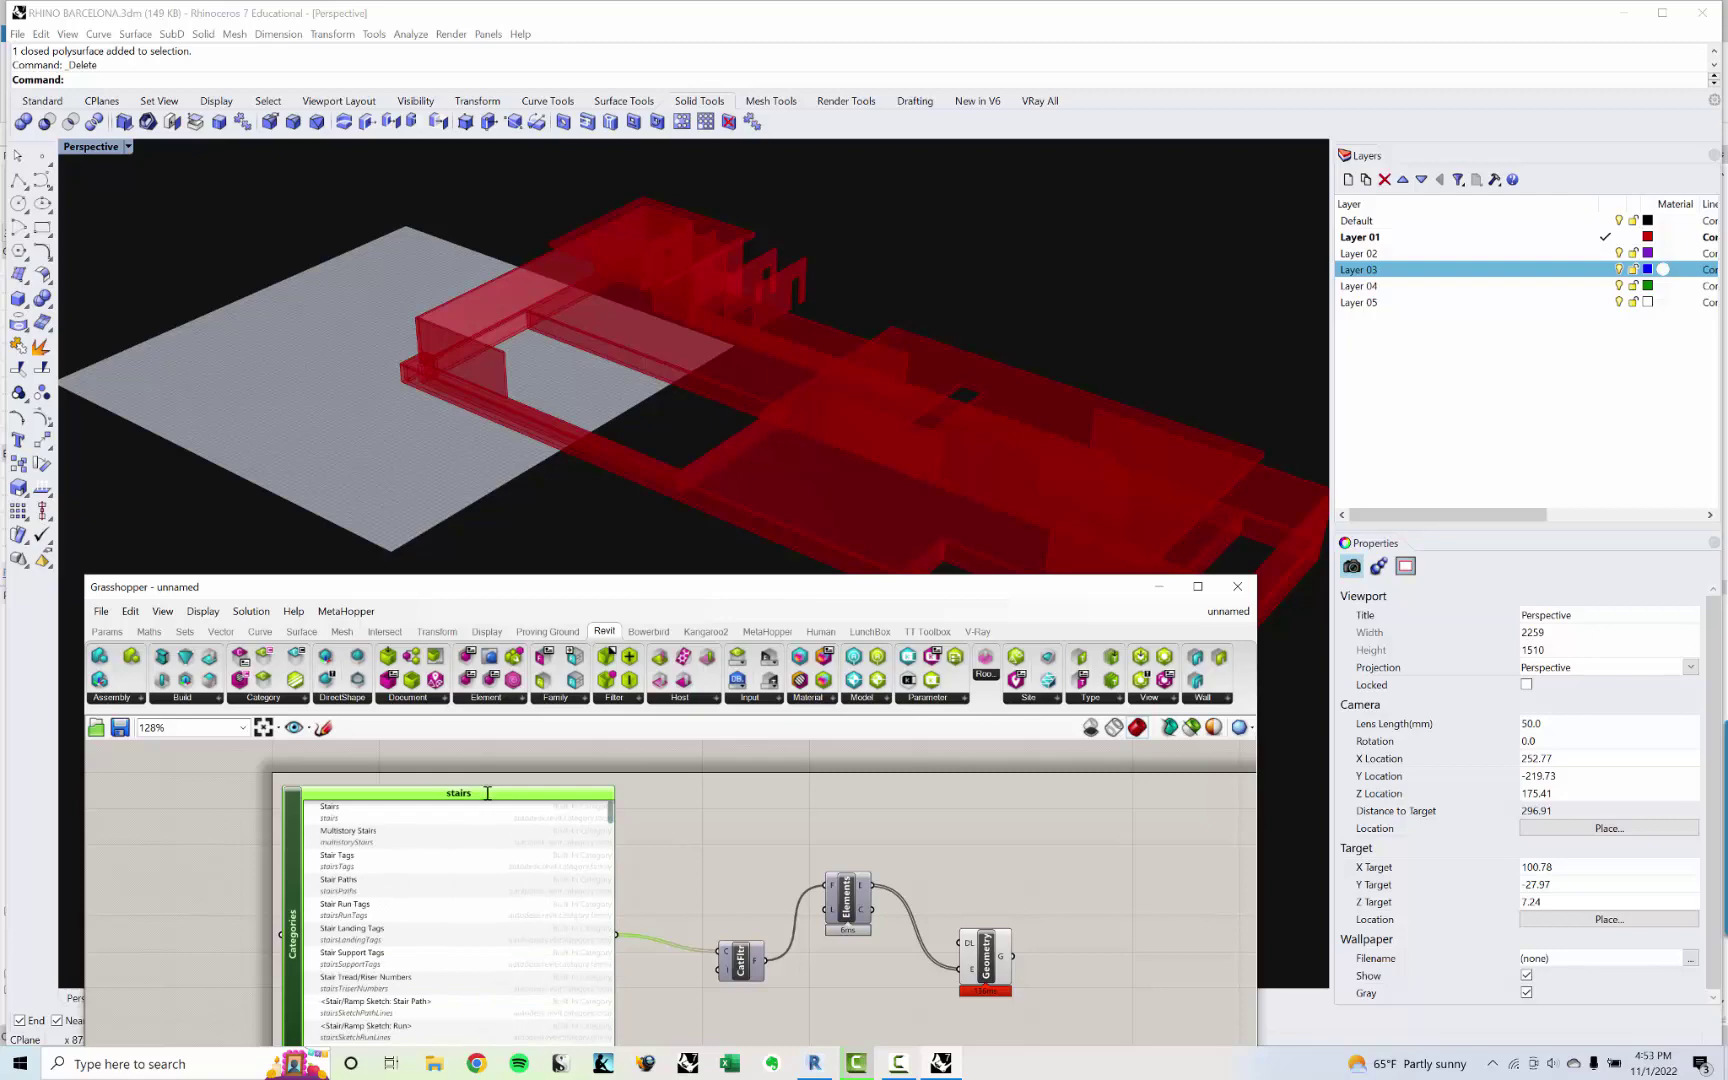
{"action": "left_click", "coordinate": [390, 814]}
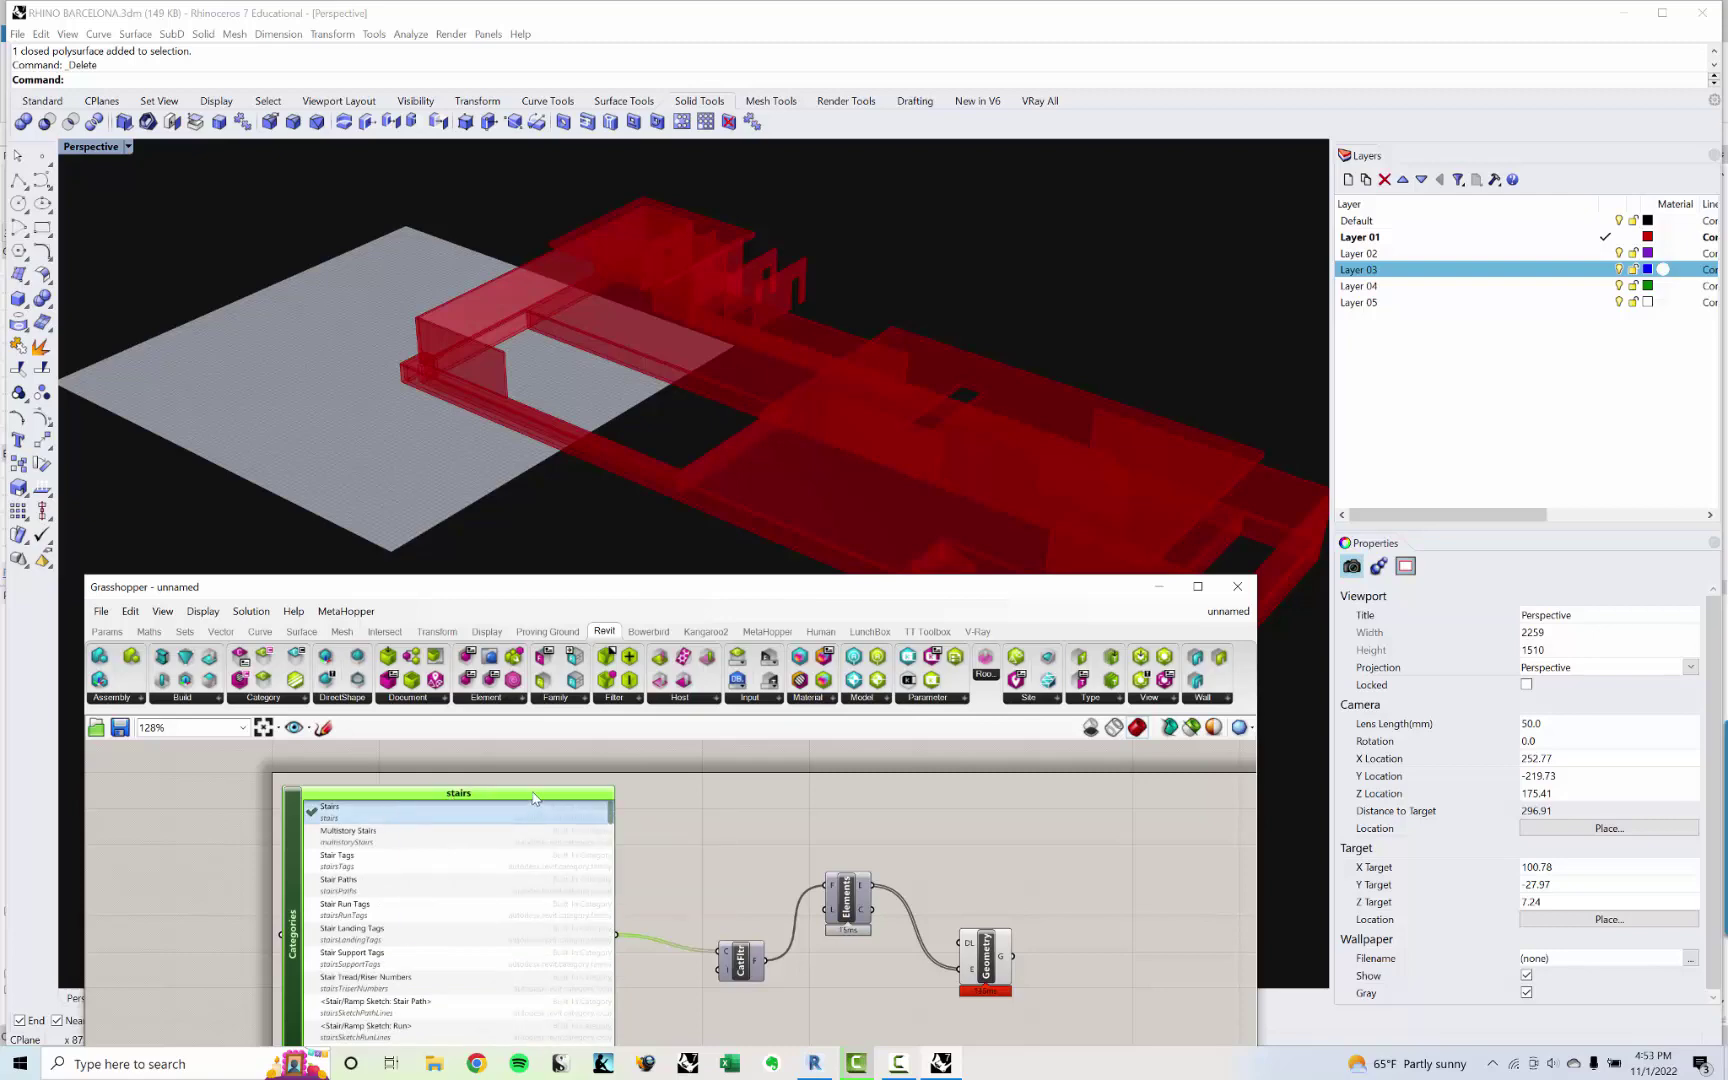
{"action": "left_click_drag", "start_coordinate": [598, 593], "coordinate": [636, 733]}
{"action": "mouse_move", "coordinate": [680, 540]}
{"action": "right_mouse_down"}
{"action": "mouse_move", "coordinate": [683, 494]}
{"action": "mouse_move", "coordinate": [629, 424]}
{"action": "mouse_move", "coordinate": [725, 451]}
{"action": "mouse_move", "coordinate": [671, 494]}
{"action": "mouse_move", "coordinate": [671, 463]}
{"action": "mouse_move", "coordinate": [680, 505]}
{"action": "right_mouse_up"}
{"action": "left_click_drag", "start_coordinate": [629, 740], "coordinate": [605, 468]}
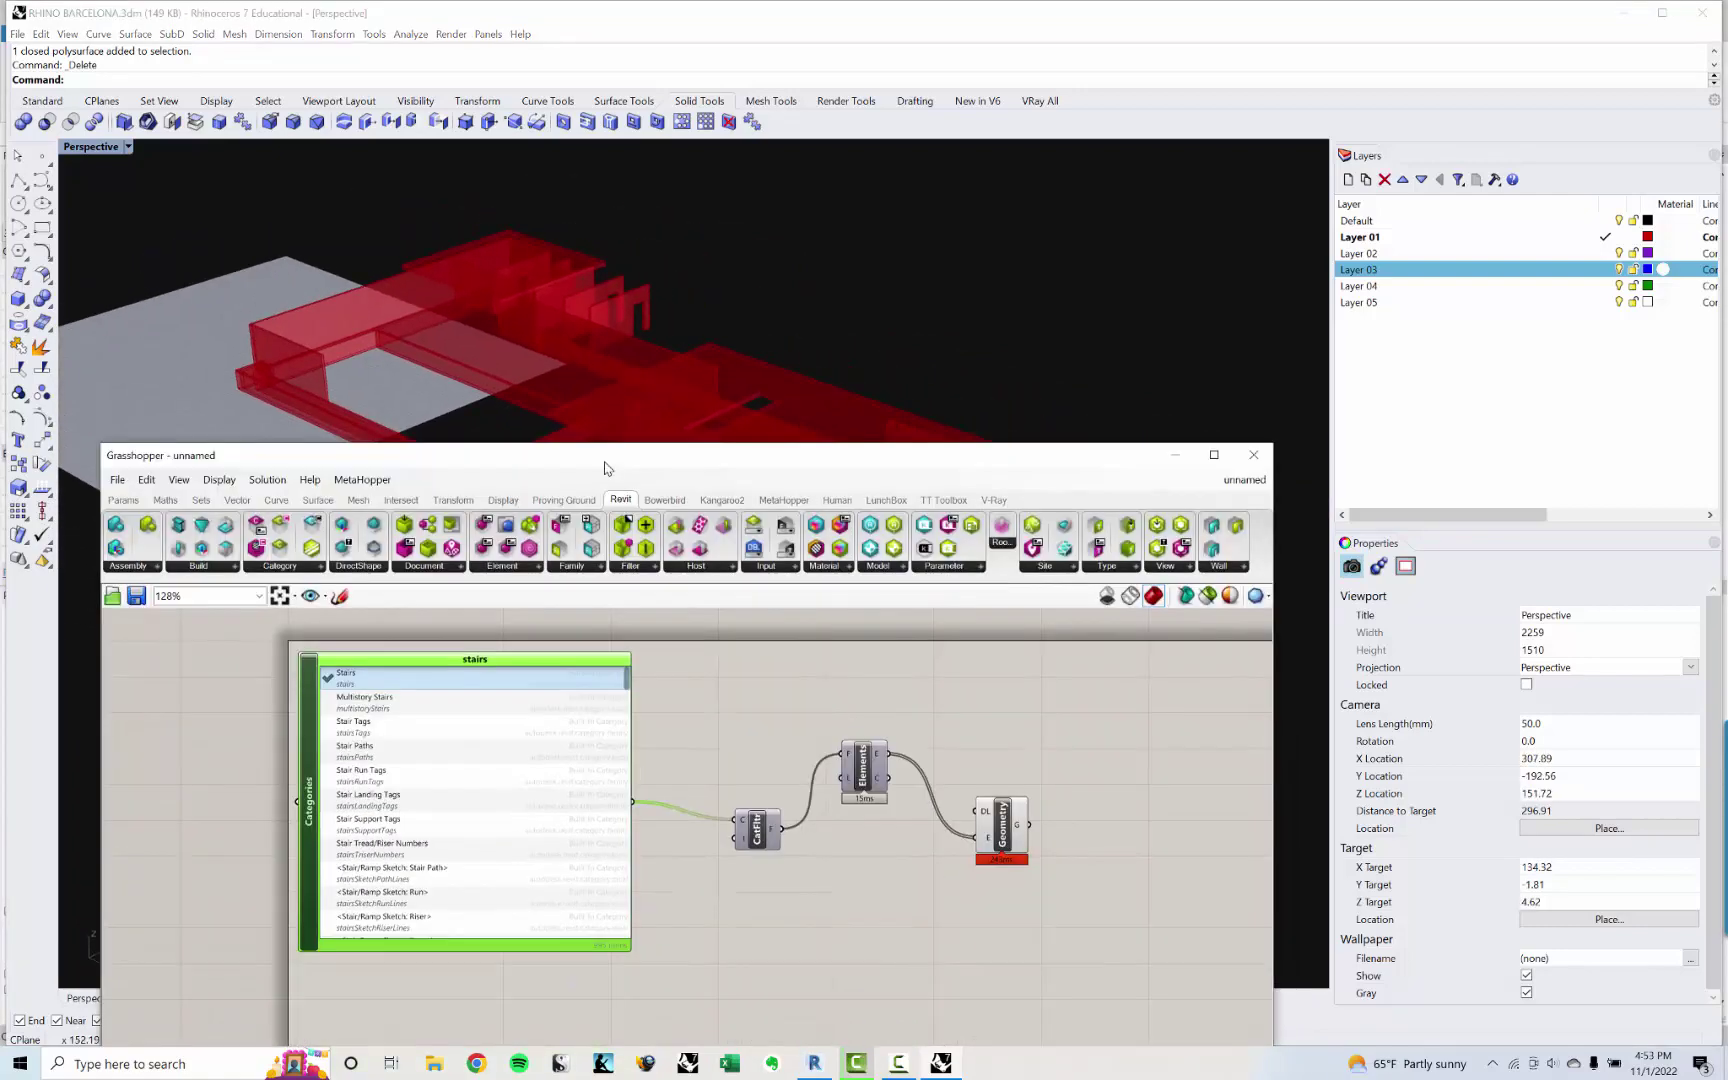
{"action": "left_click_drag", "start_coordinate": [866, 446], "coordinate": [854, 543]}
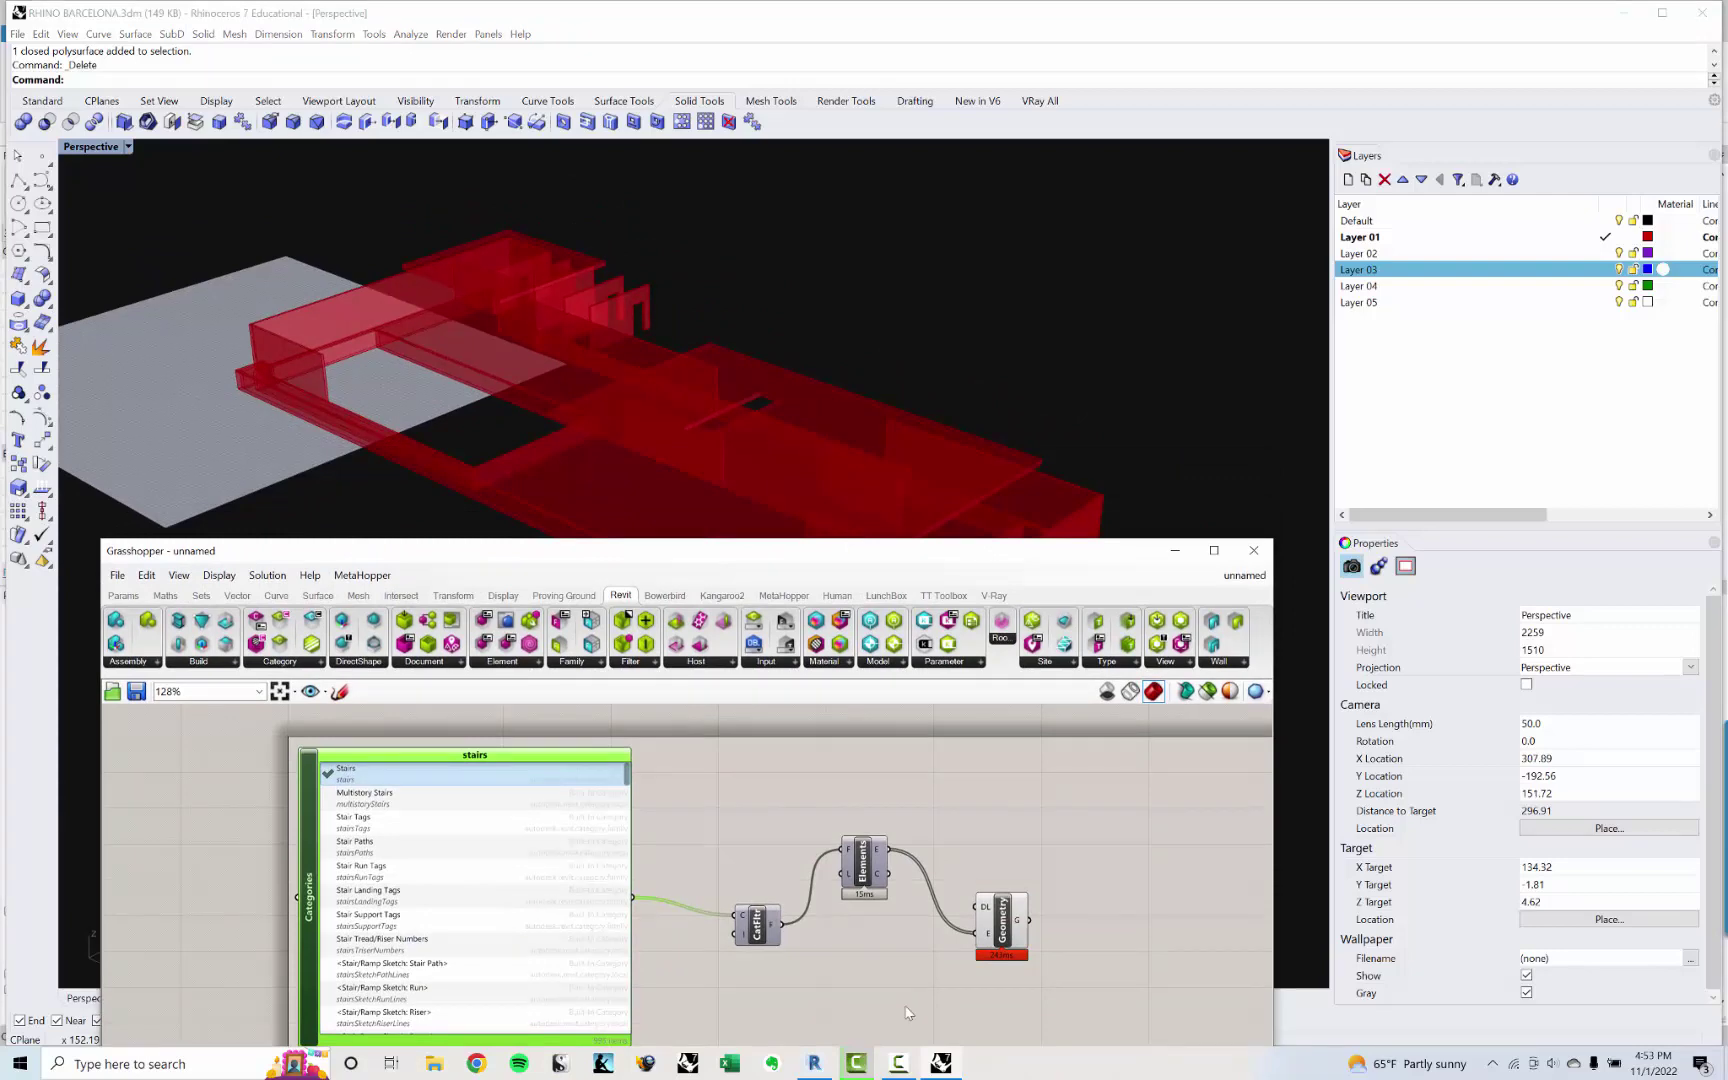
Step: Switch to Revit, open the main roof's footprint sketch and leave it without editing the boundary
{"action": "left_click", "coordinate": [814, 1064]}
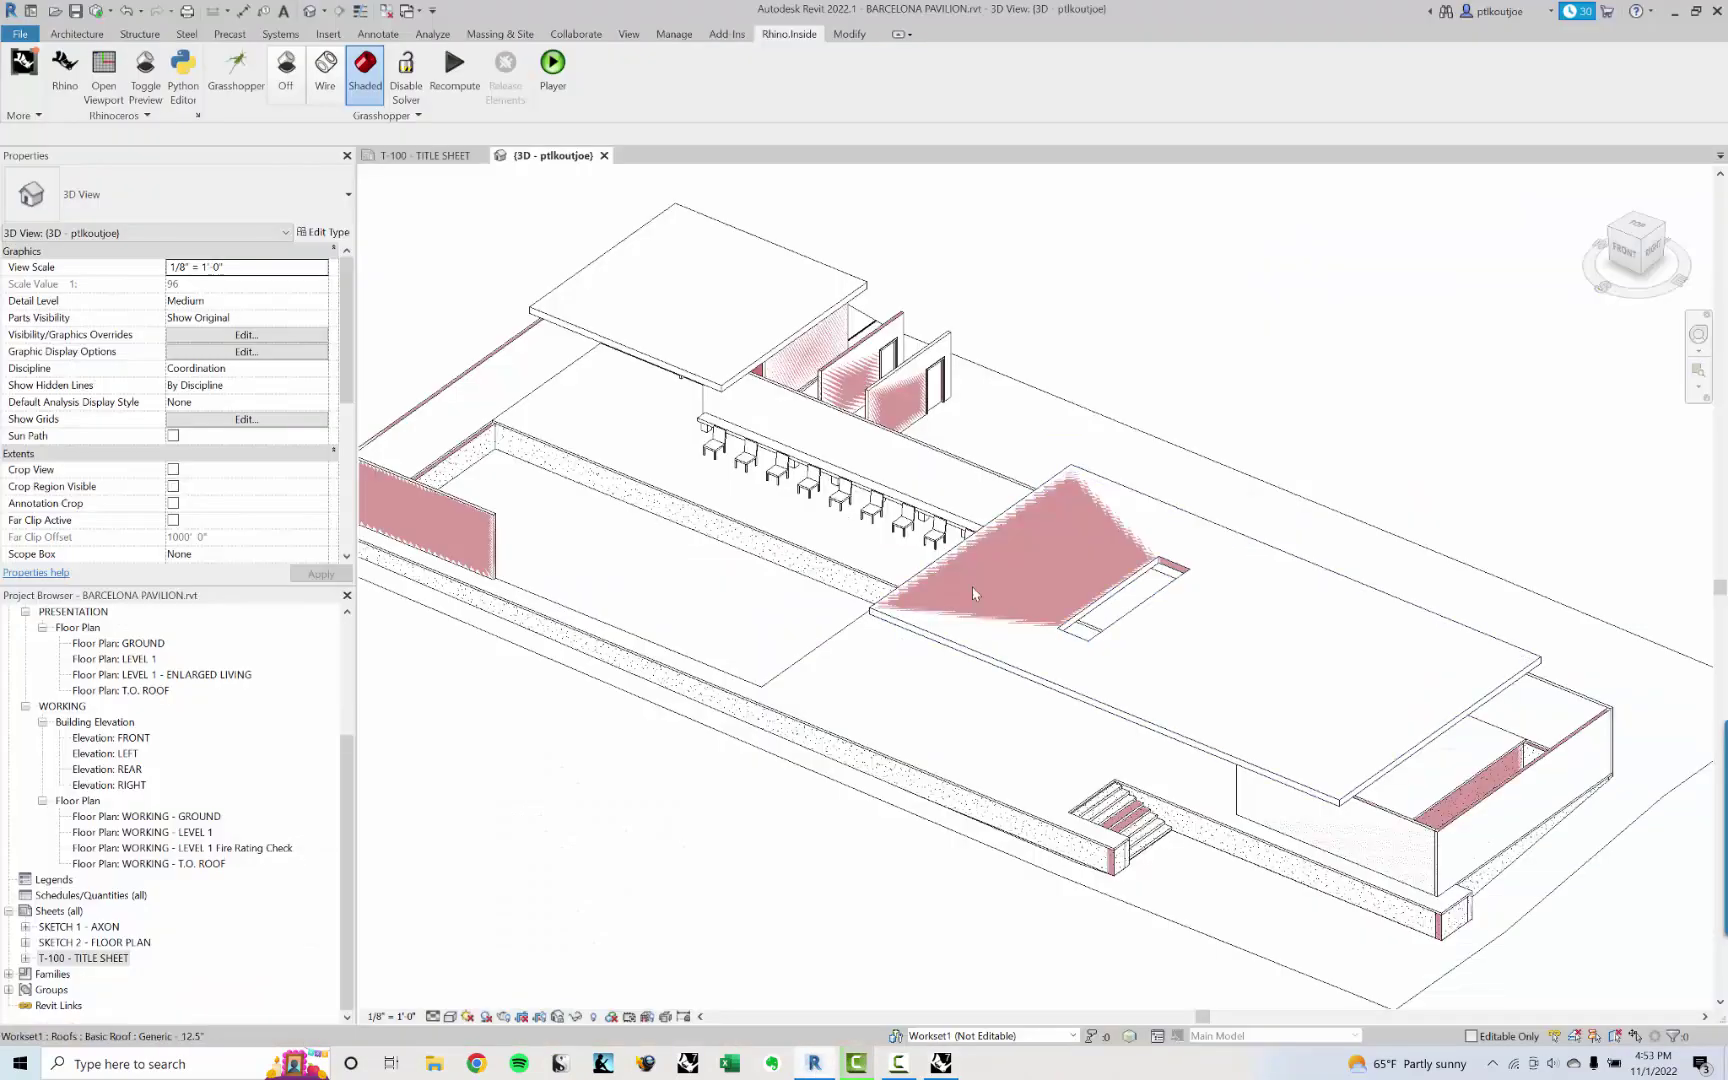
{"action": "left_click", "coordinate": [953, 551]}
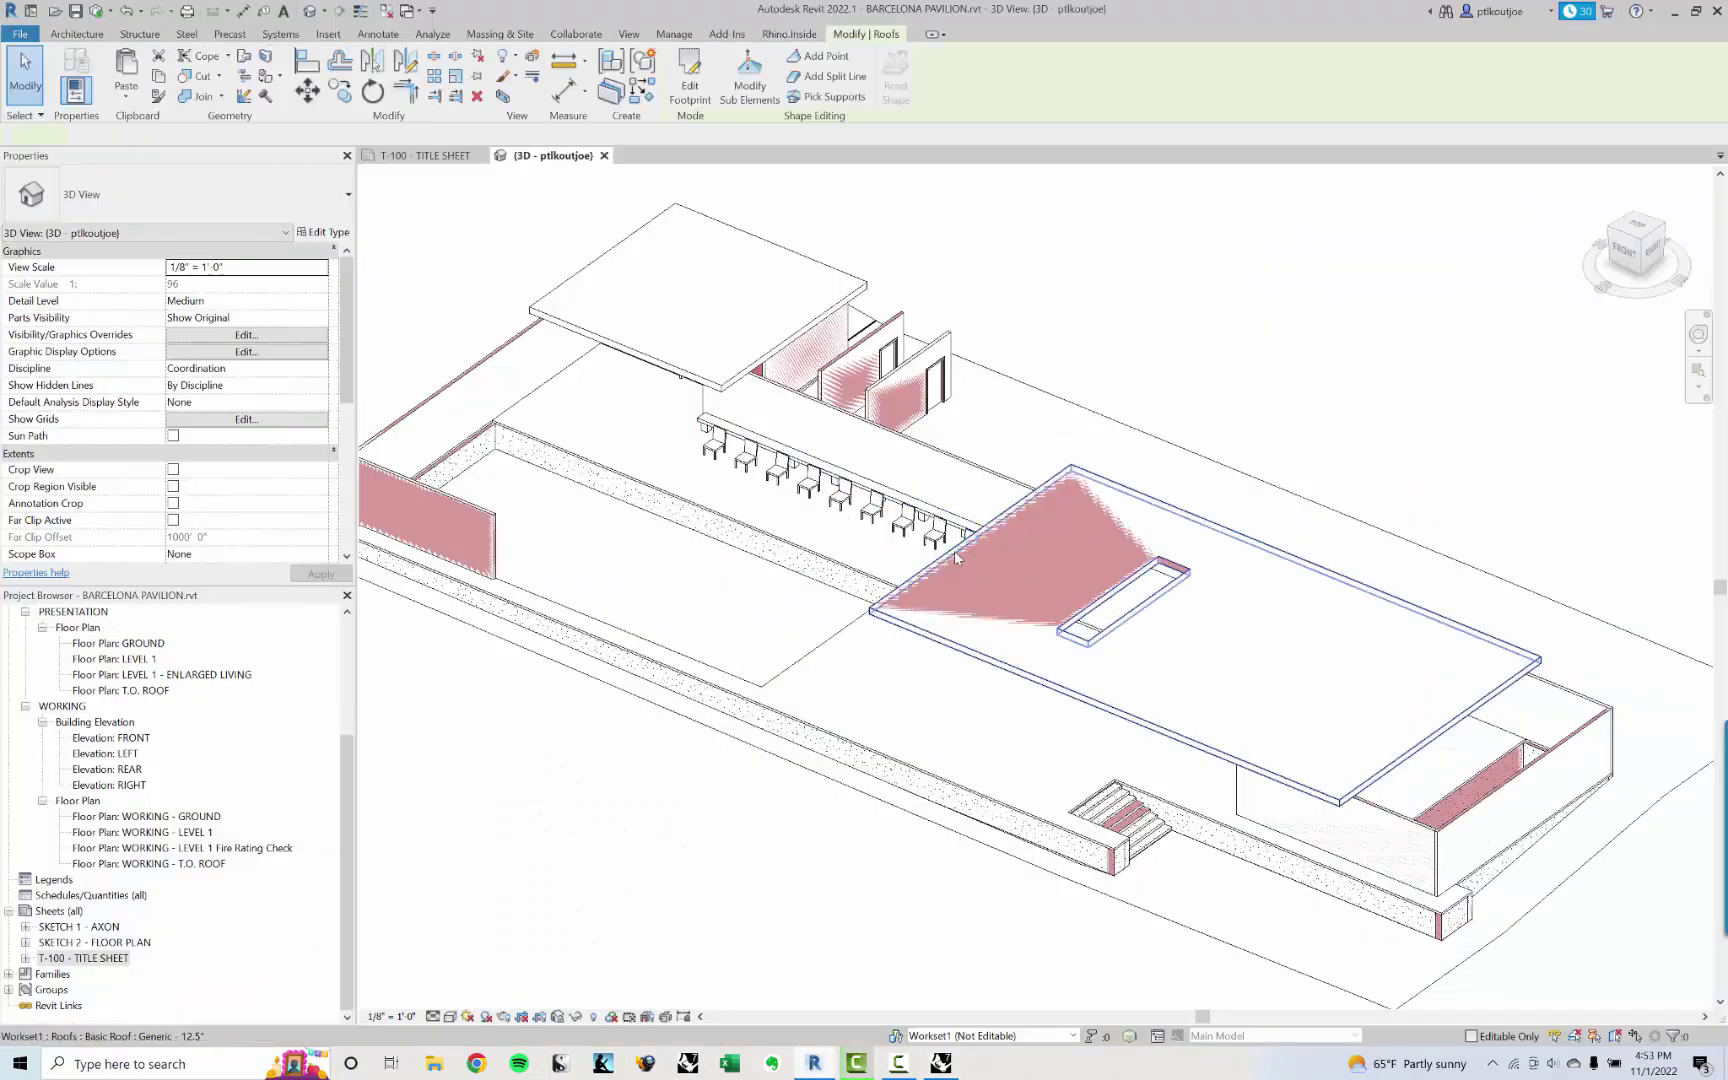
{"action": "double_click", "coordinate": [1058, 687]}
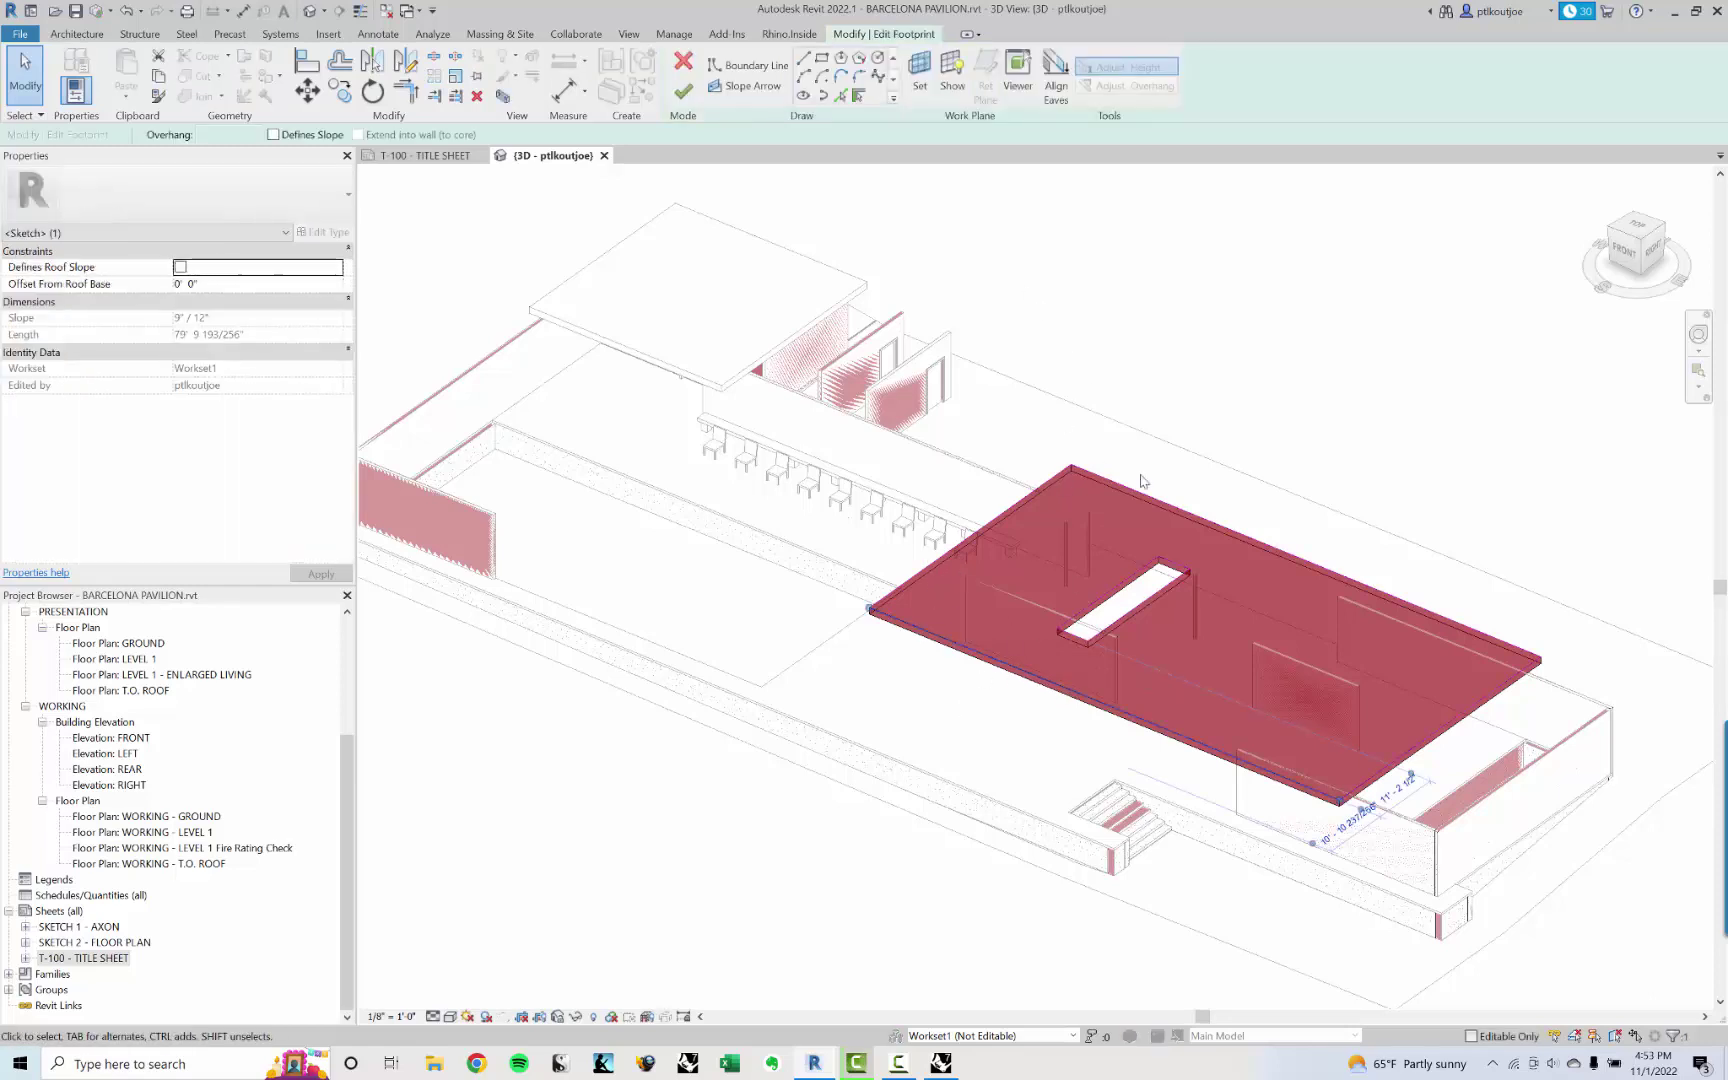
{"action": "left_click", "coordinate": [1208, 357]}
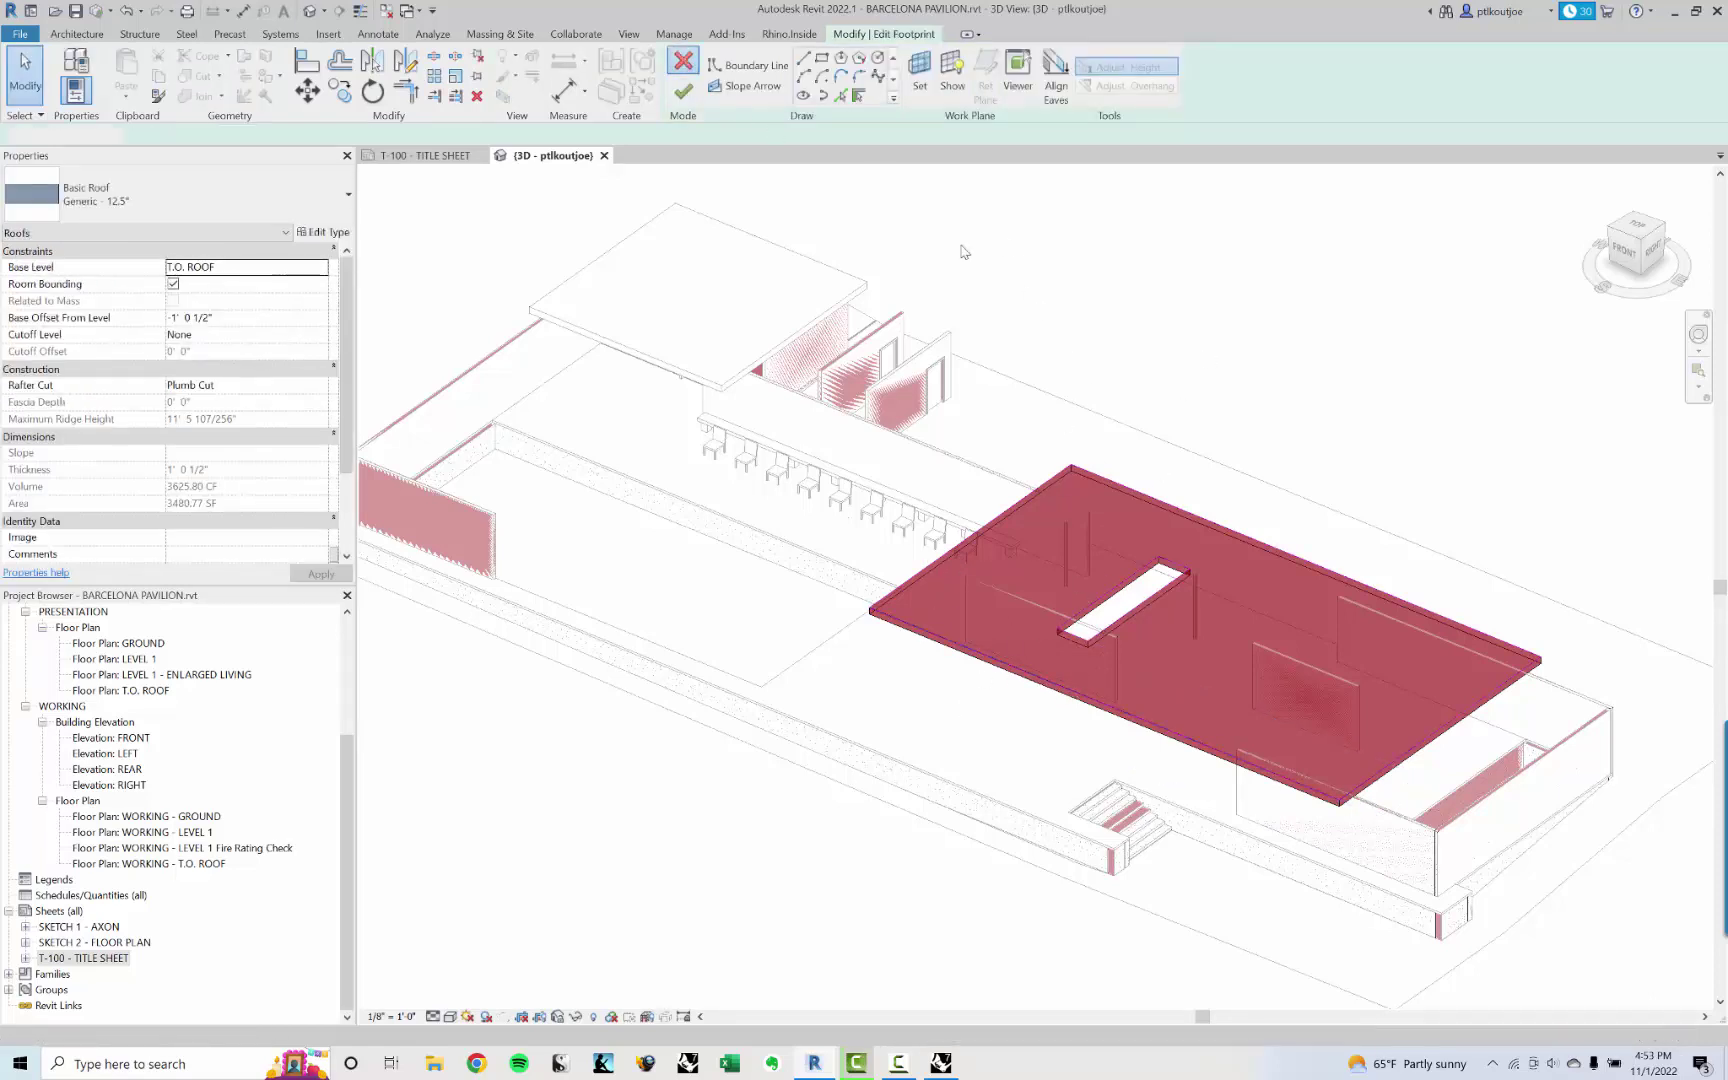
{"action": "left_click", "coordinate": [683, 91]}
Step: Turn off the Grasshopper geometry preview in the Revit 3D view and clear the roof selection
{"action": "mouse_move", "coordinate": [1002, 648]}
{"action": "middle_mouse_down"}
{"action": "mouse_move", "coordinate": [908, 616]}
{"action": "mouse_move", "coordinate": [918, 378]}
{"action": "mouse_move", "coordinate": [906, 625]}
{"action": "mouse_move", "coordinate": [920, 420]}
{"action": "mouse_move", "coordinate": [935, 500]}
{"action": "middle_mouse_up"}
{"action": "left_click", "coordinate": [789, 34]}
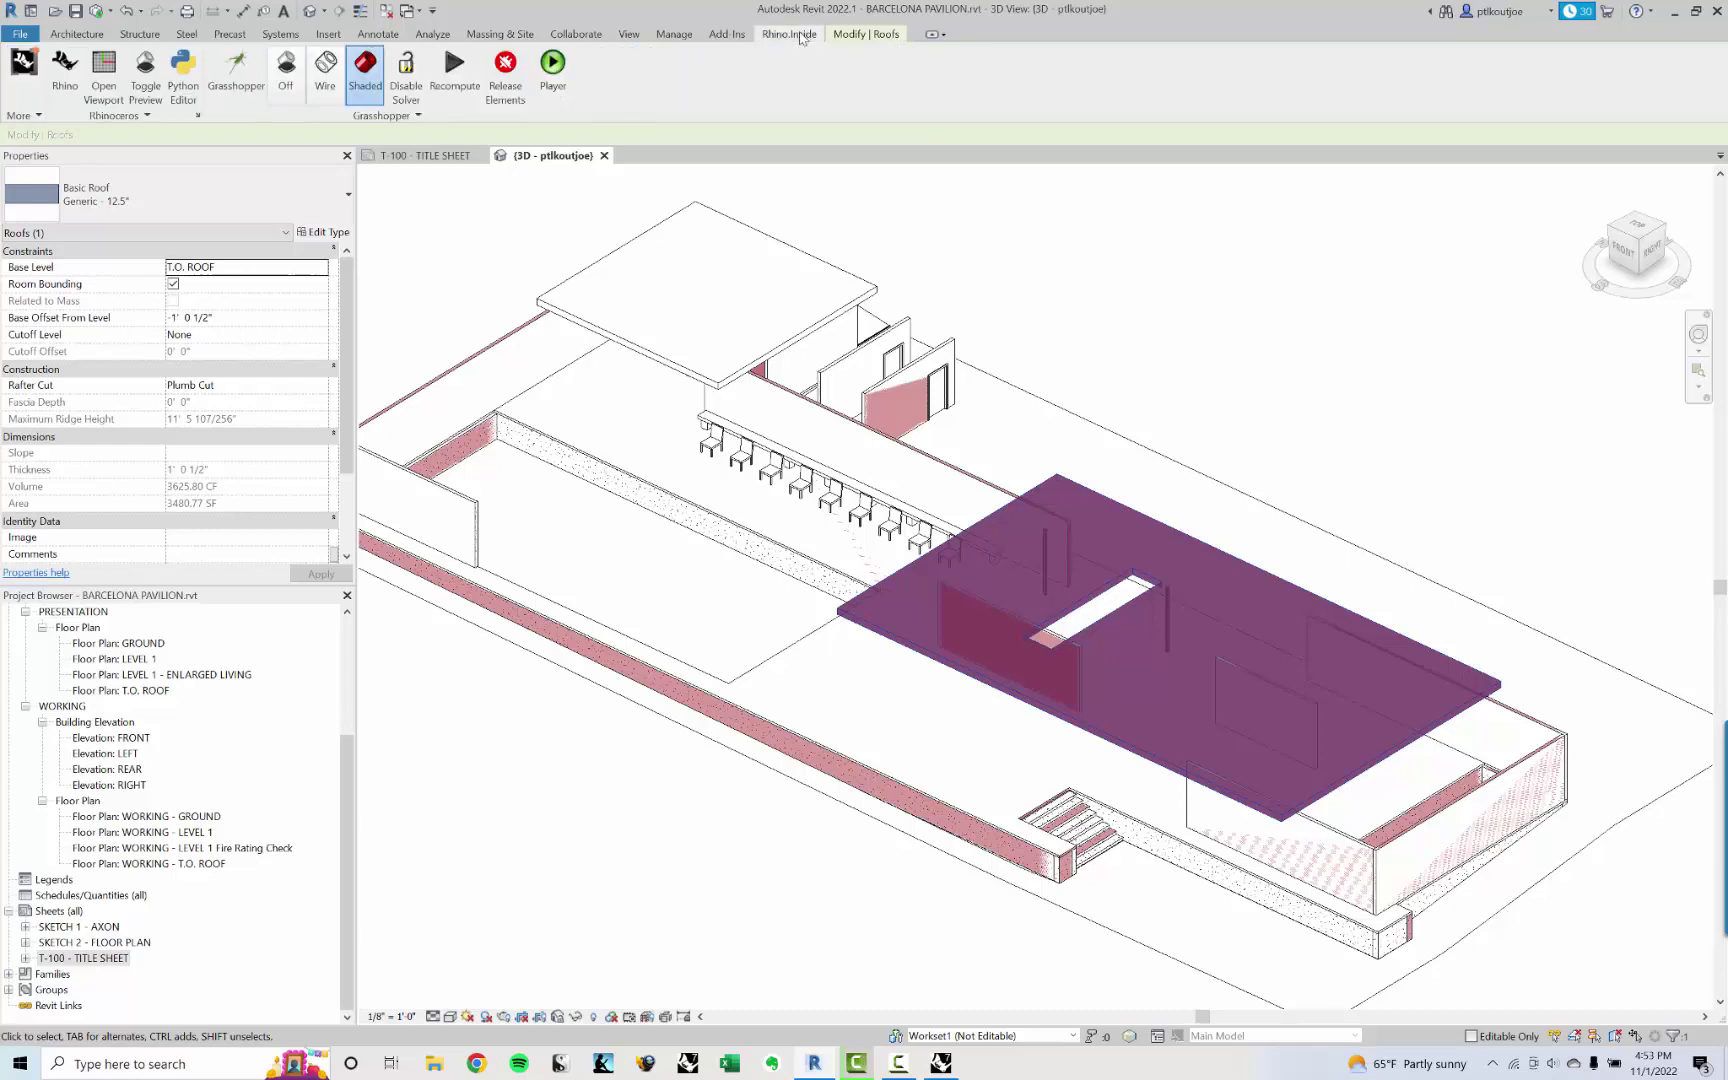
{"action": "left_click", "coordinate": [287, 75]}
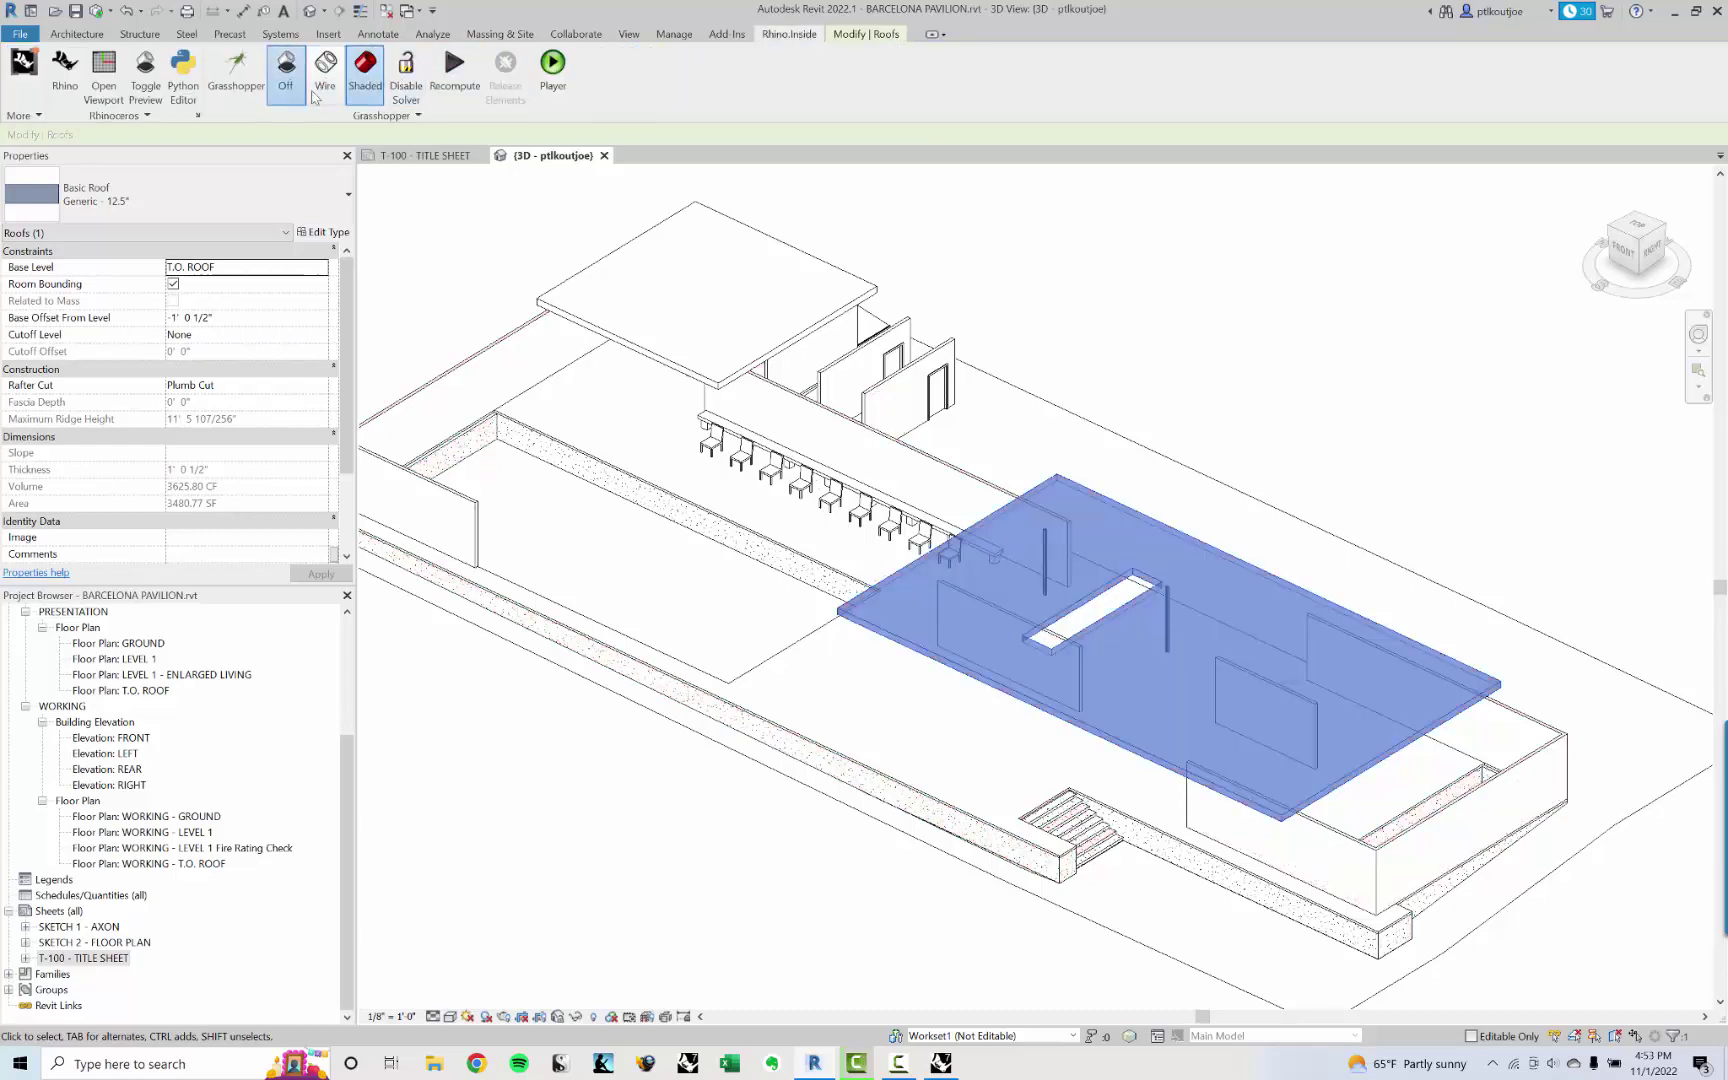
{"action": "middle_click_drag", "start_coordinate": [1118, 348], "coordinate": [1068, 322]}
{"action": "key", "text": "Escape"}
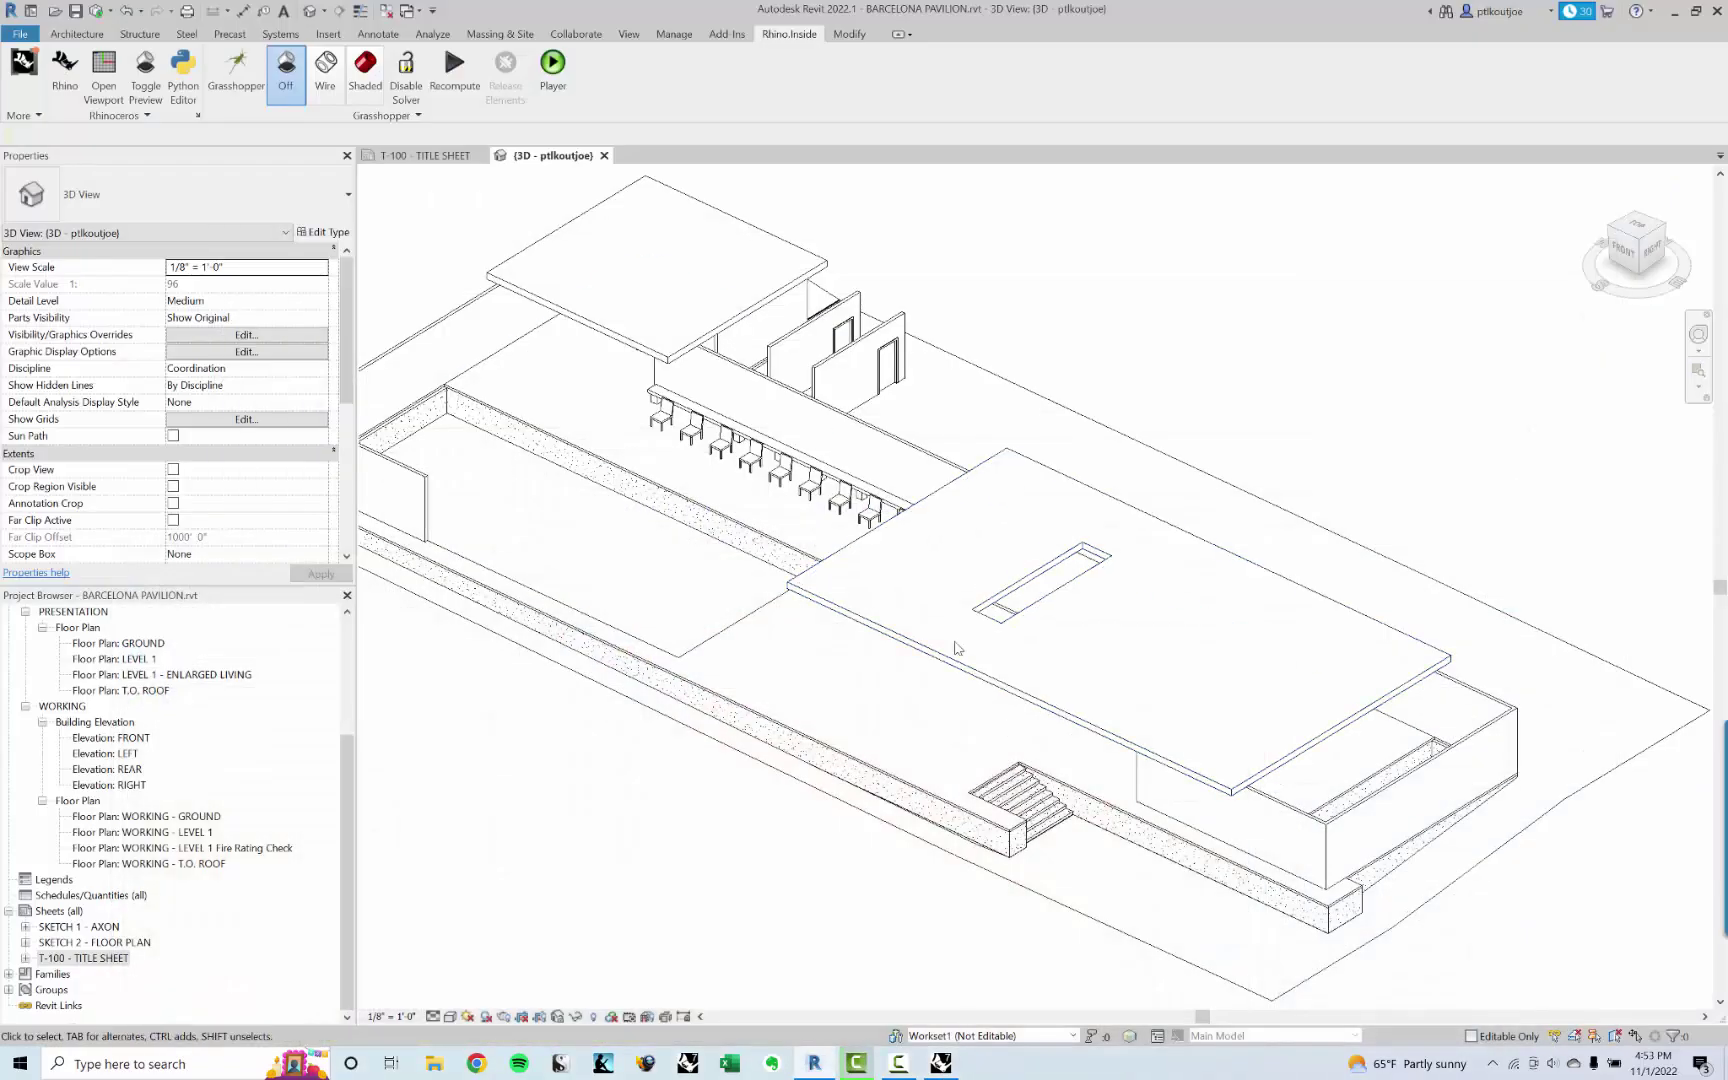
Step: Extend the main roof over the row of chairs by moving its short footprint edge outward, and finish the sketch
{"action": "left_click", "coordinate": [885, 634]}
{"action": "scroll", "coordinate": [856, 585], "scroll_direction": "up", "scroll_amount": 3}
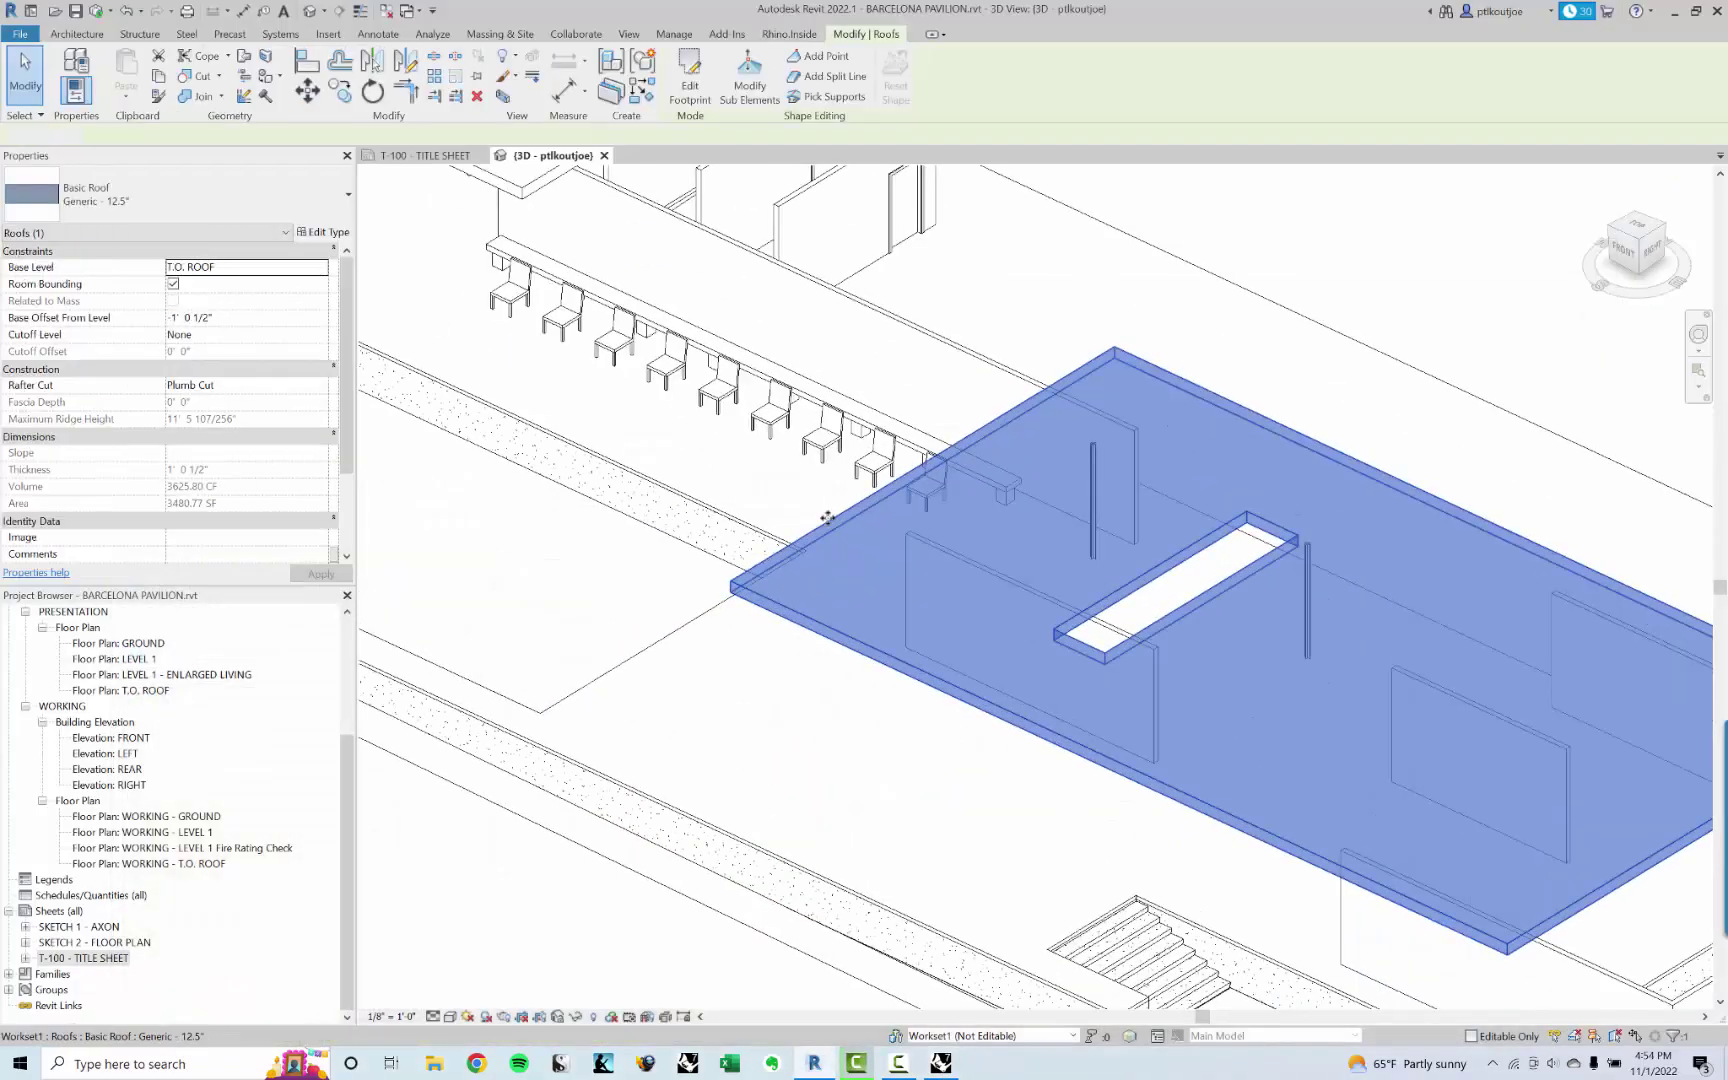
{"action": "double_click", "coordinate": [829, 525]}
{"action": "left_click", "coordinate": [829, 525]}
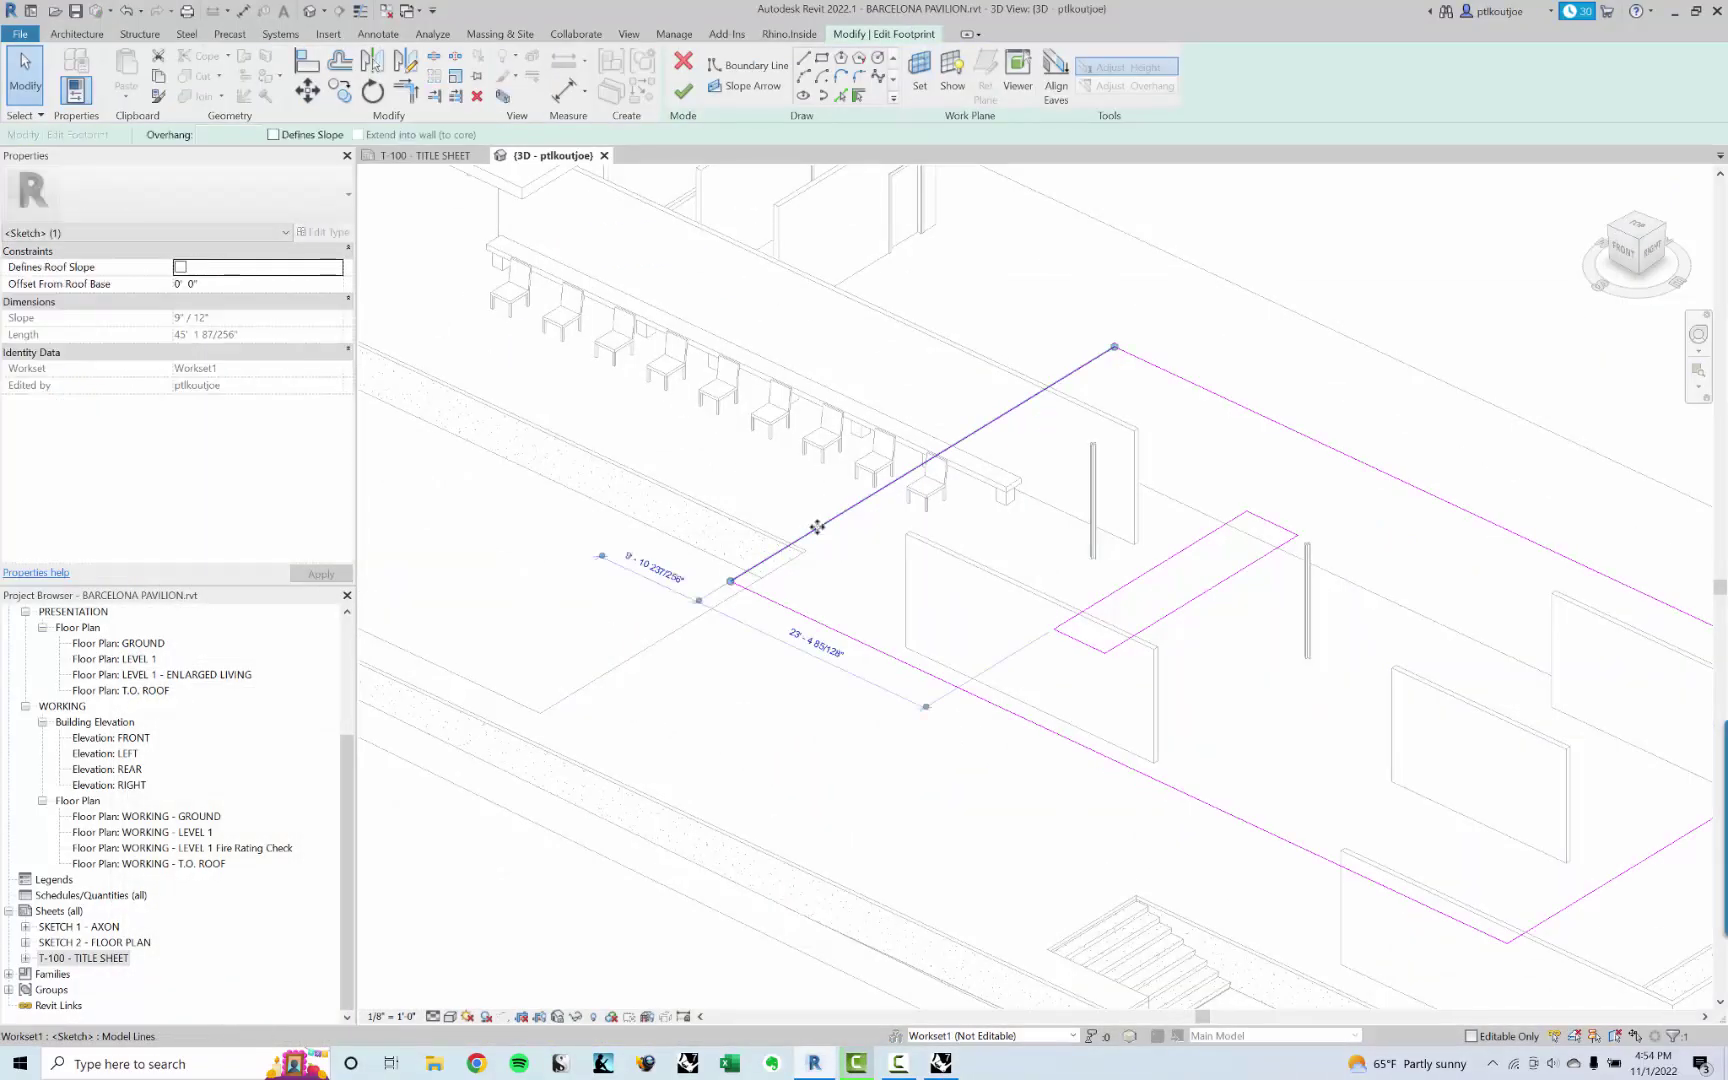
{"action": "left_click_drag", "start_coordinate": [829, 525], "coordinate": [525, 348]}
{"action": "left_click", "coordinate": [683, 91]}
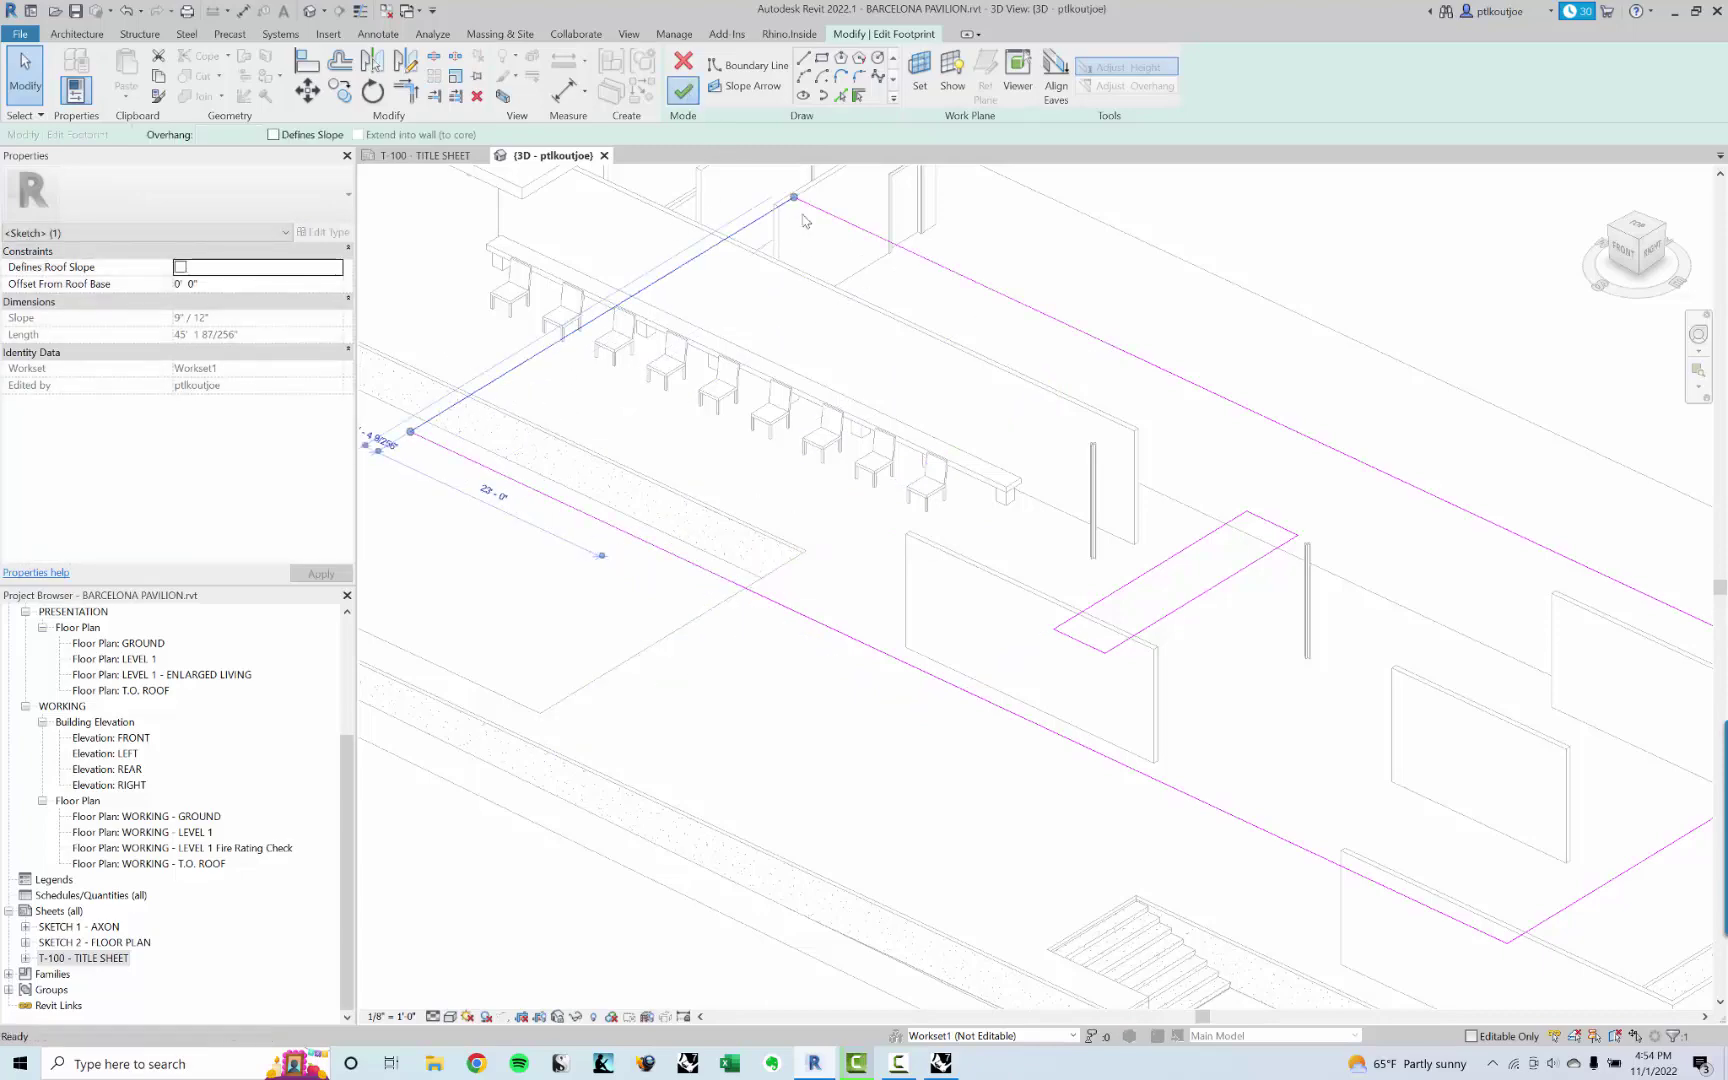
{"action": "key", "text": "Escape"}
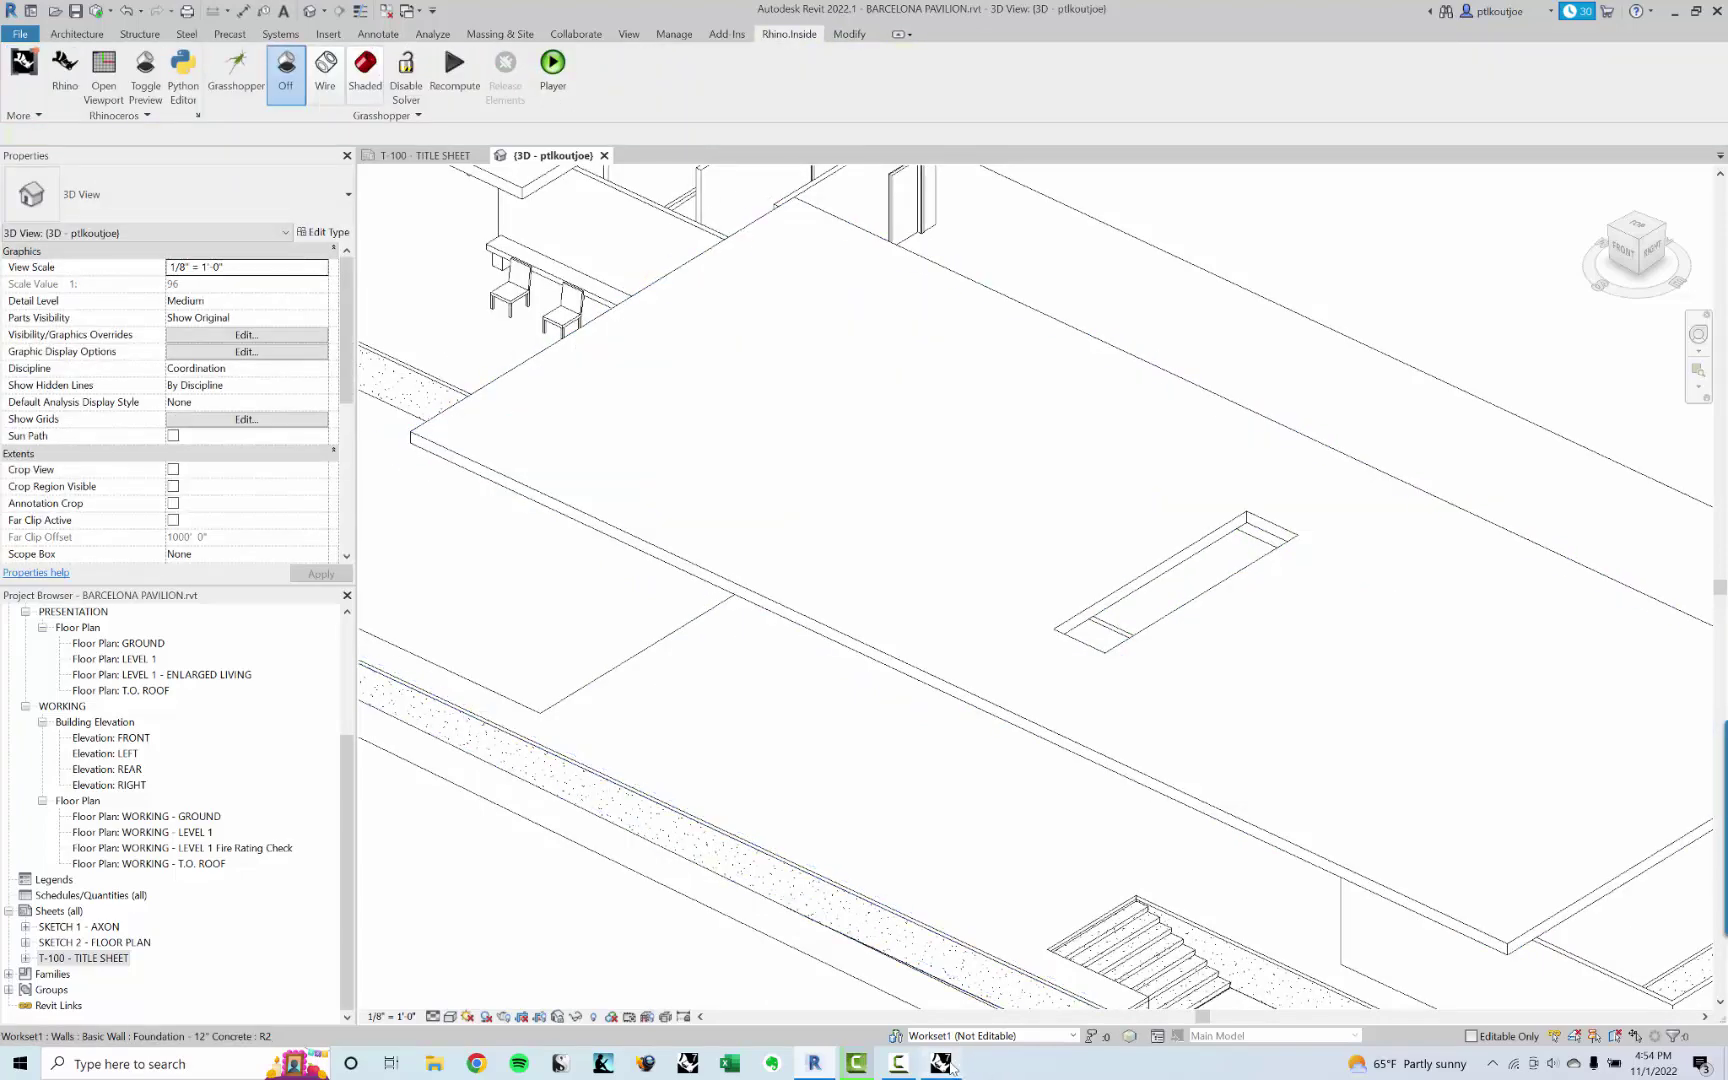
Step: Switch to Rhino and inspect the roof preview in the Perspective viewport, minimizing the Grasshopper window for a full view
{"action": "key", "text": "alt+Tab"}
{"action": "left_click", "coordinate": [976, 832]}
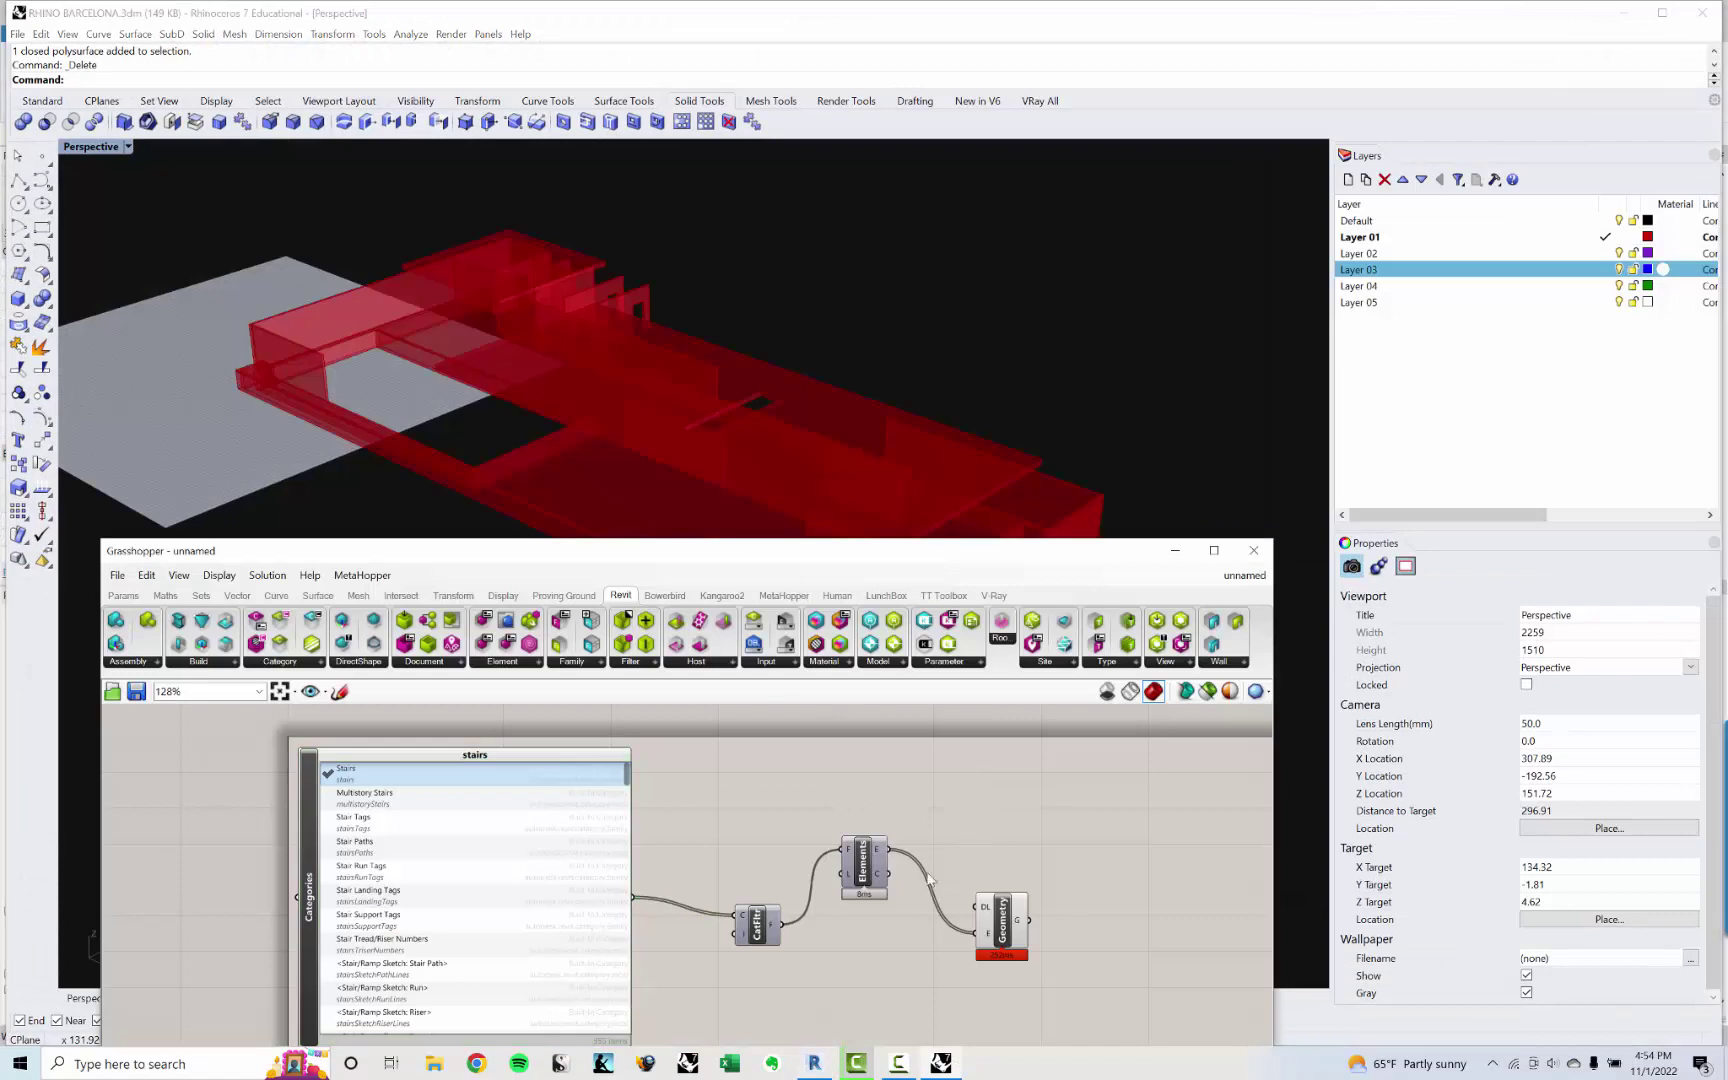
{"action": "right_click_drag", "start_coordinate": [595, 313], "coordinate": [949, 885]}
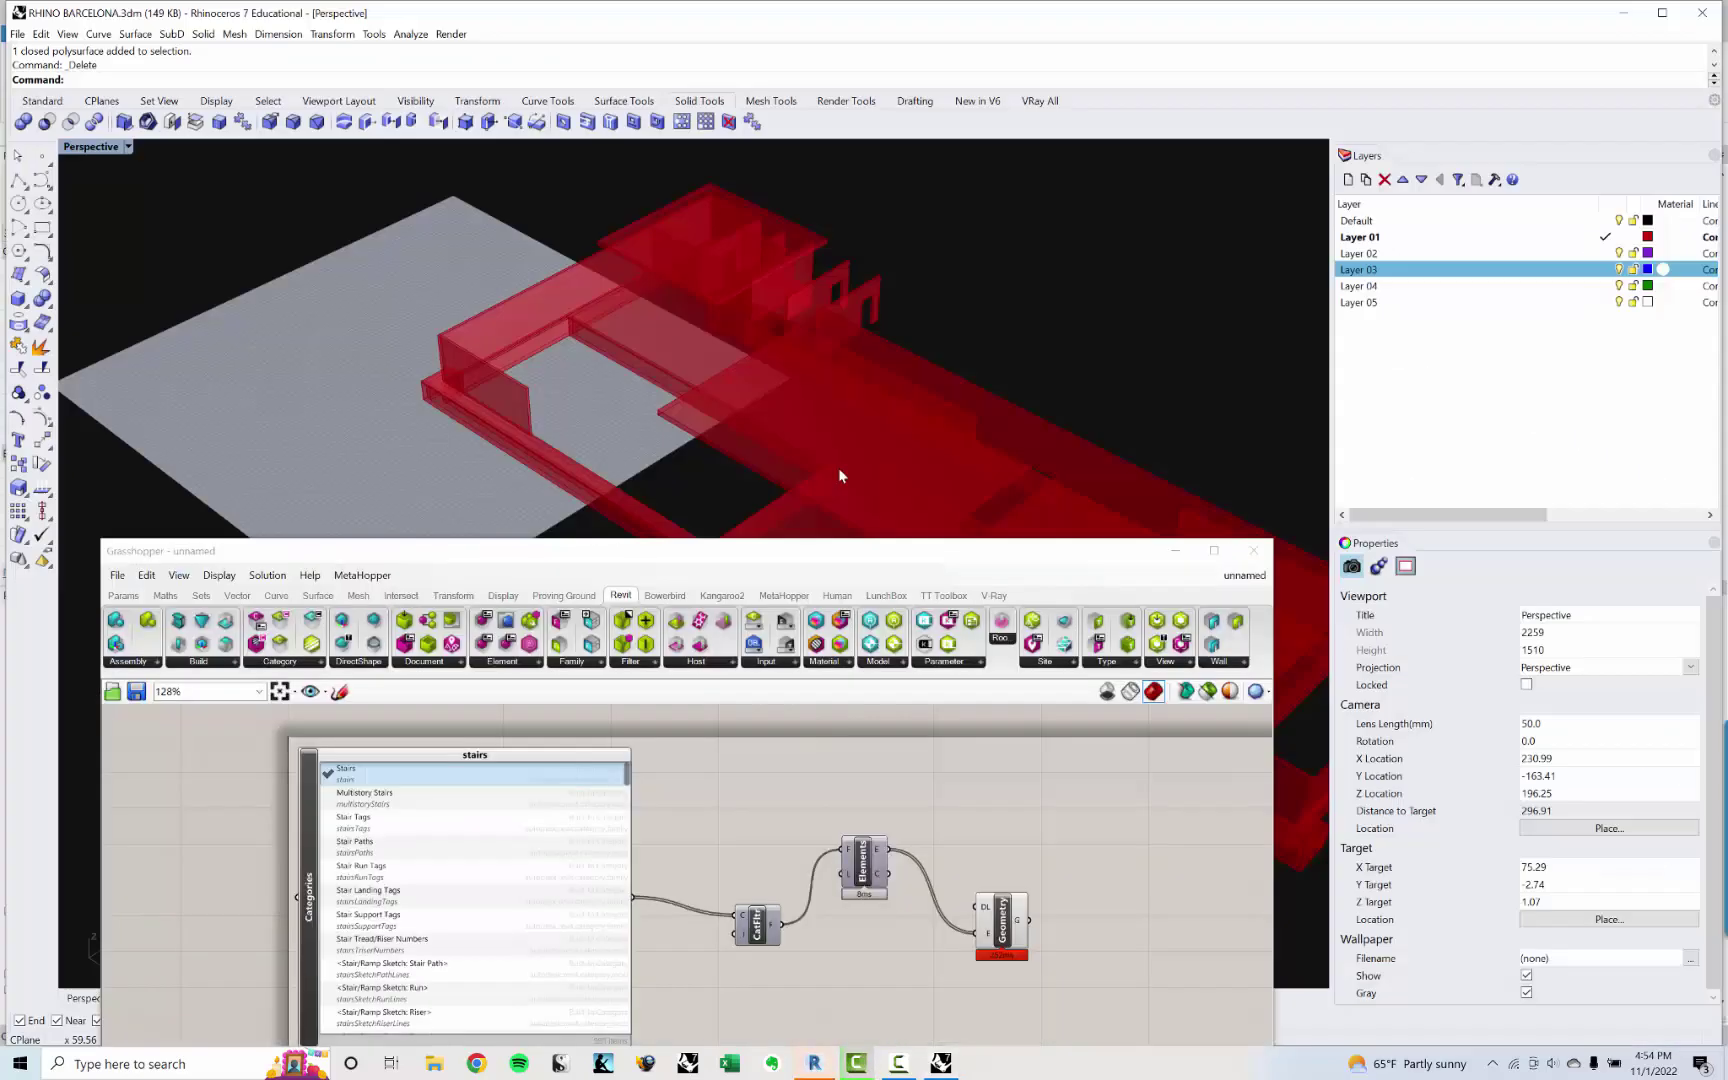
{"action": "right_click_drag", "start_coordinate": [841, 475], "coordinate": [796, 463], "text": "shift"}
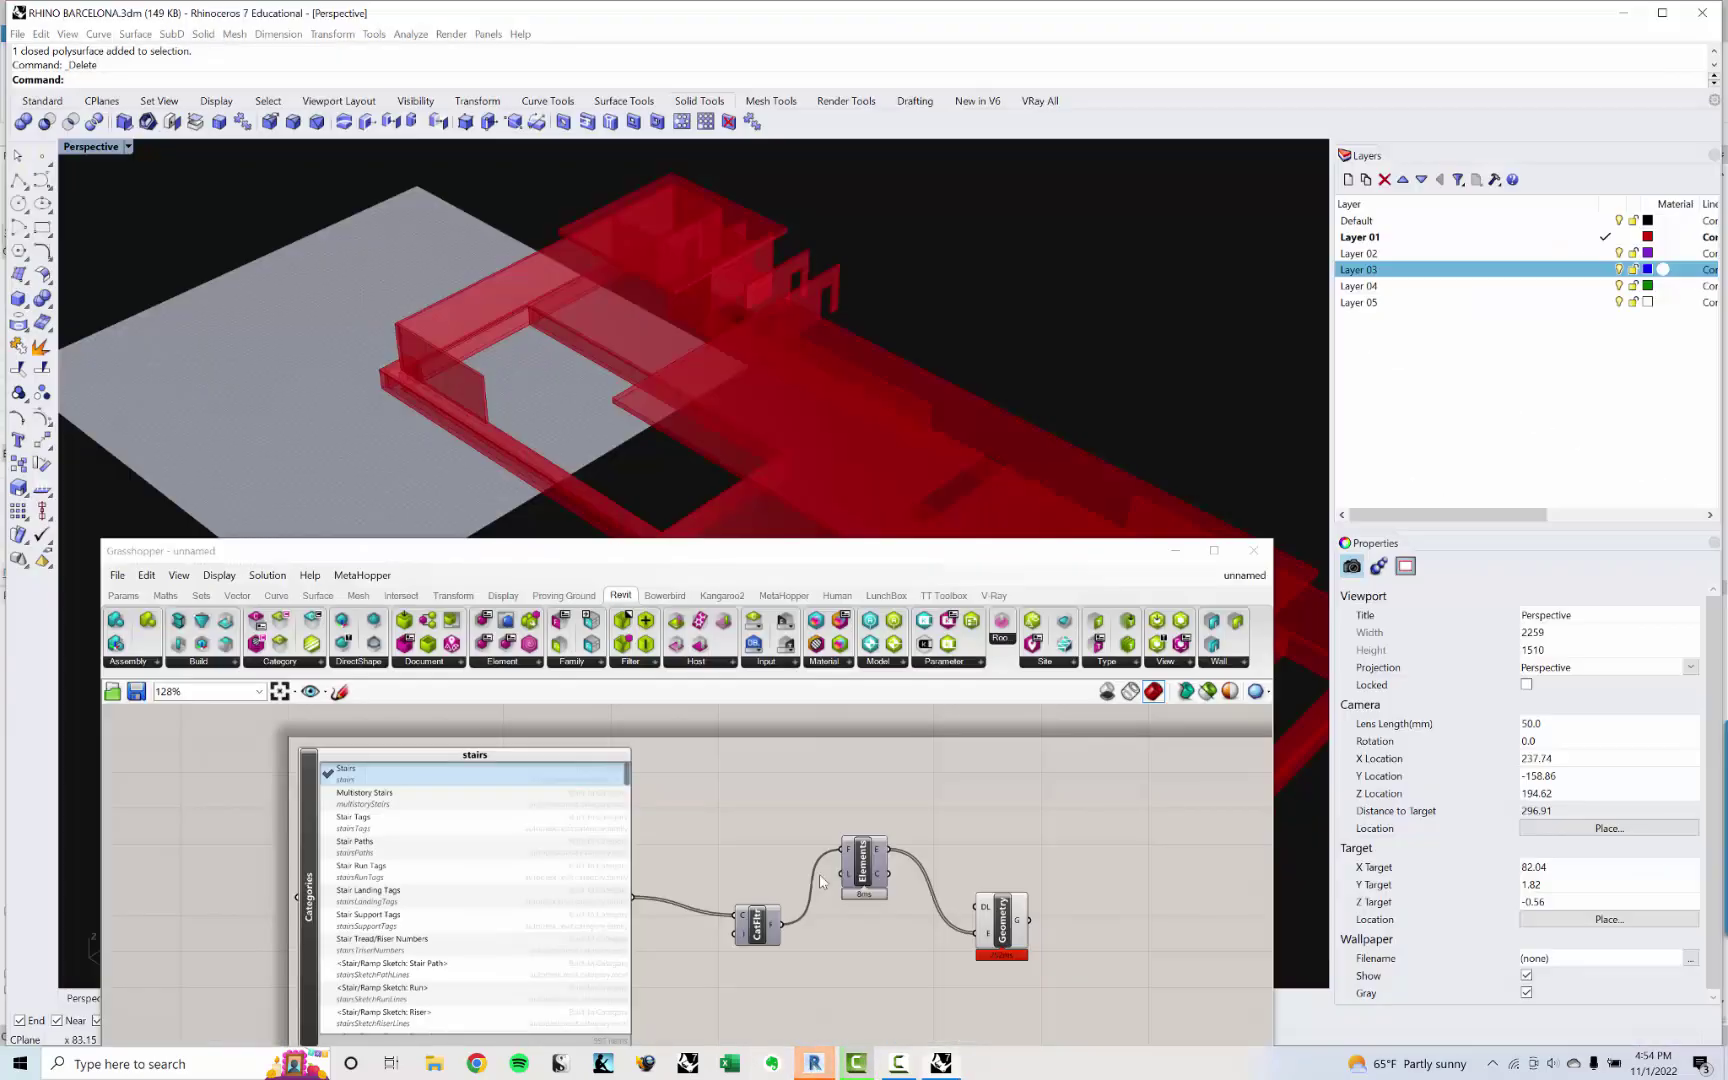
{"action": "left_click", "coordinate": [1176, 551]}
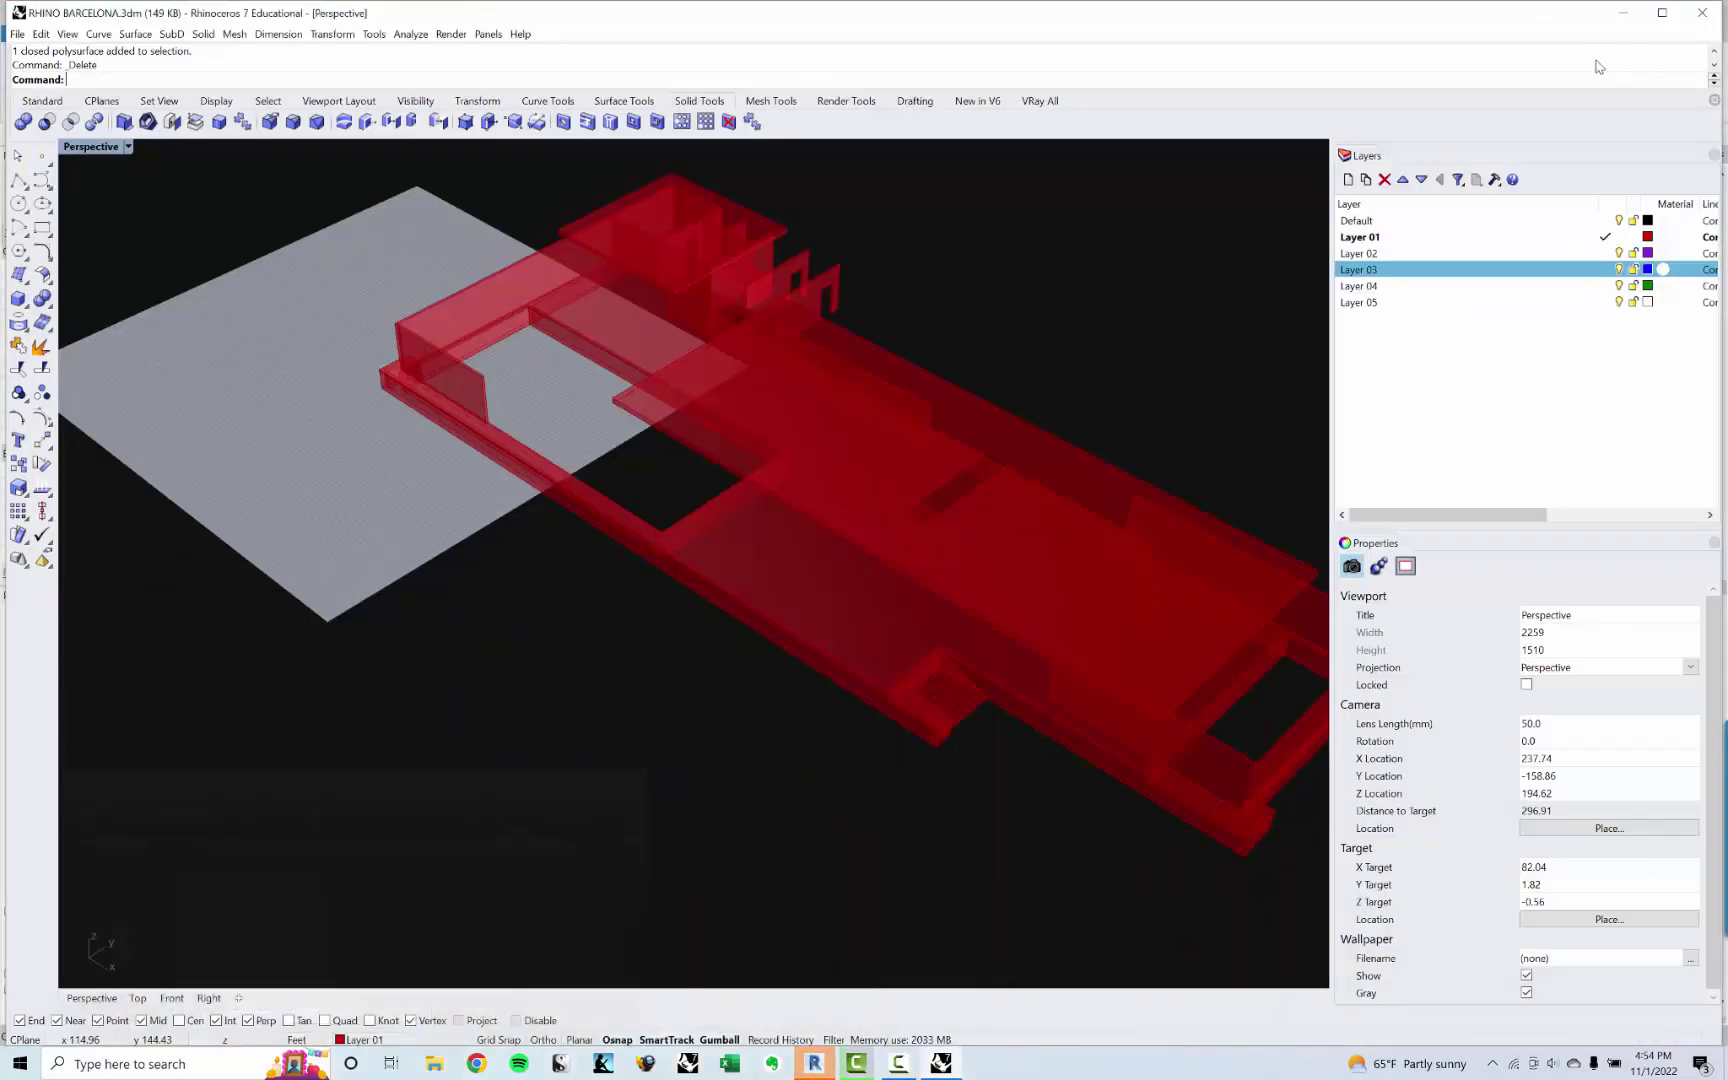
Step: Switch to Revit and undo the main roof's footprint extension
{"action": "left_click", "coordinate": [814, 1063]}
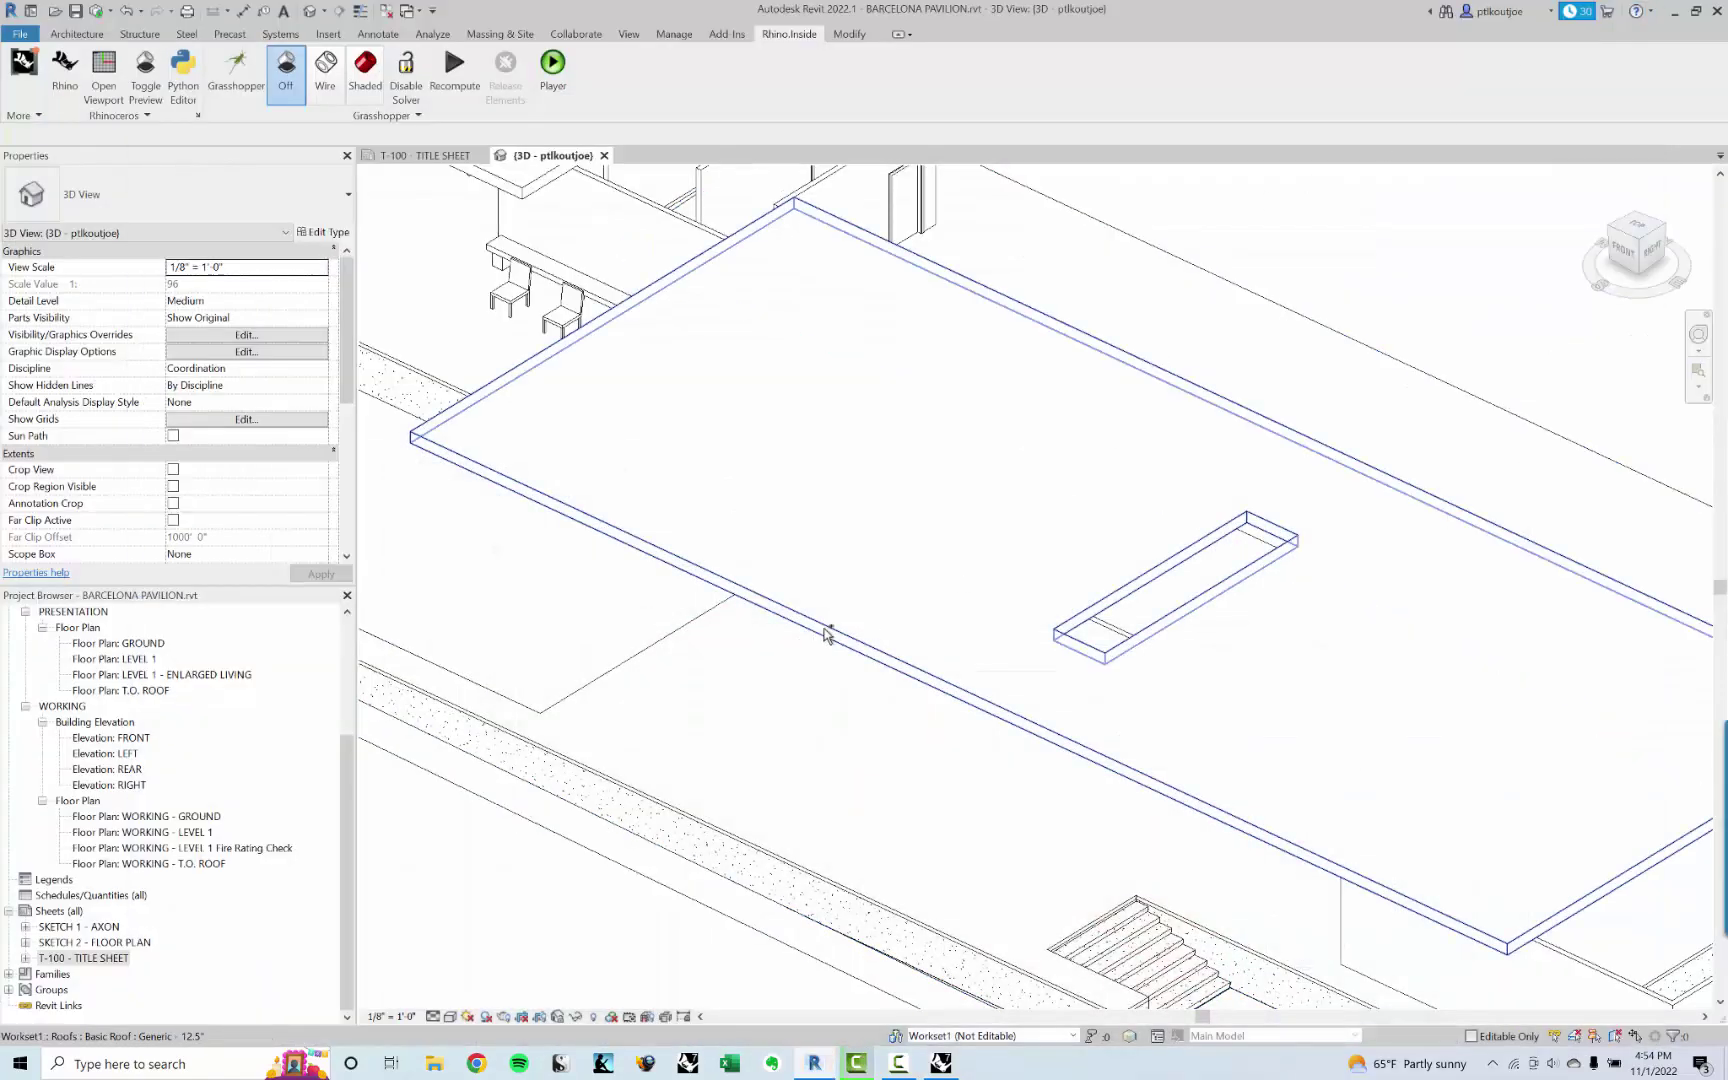
{"action": "key", "text": "ctrl+z"}
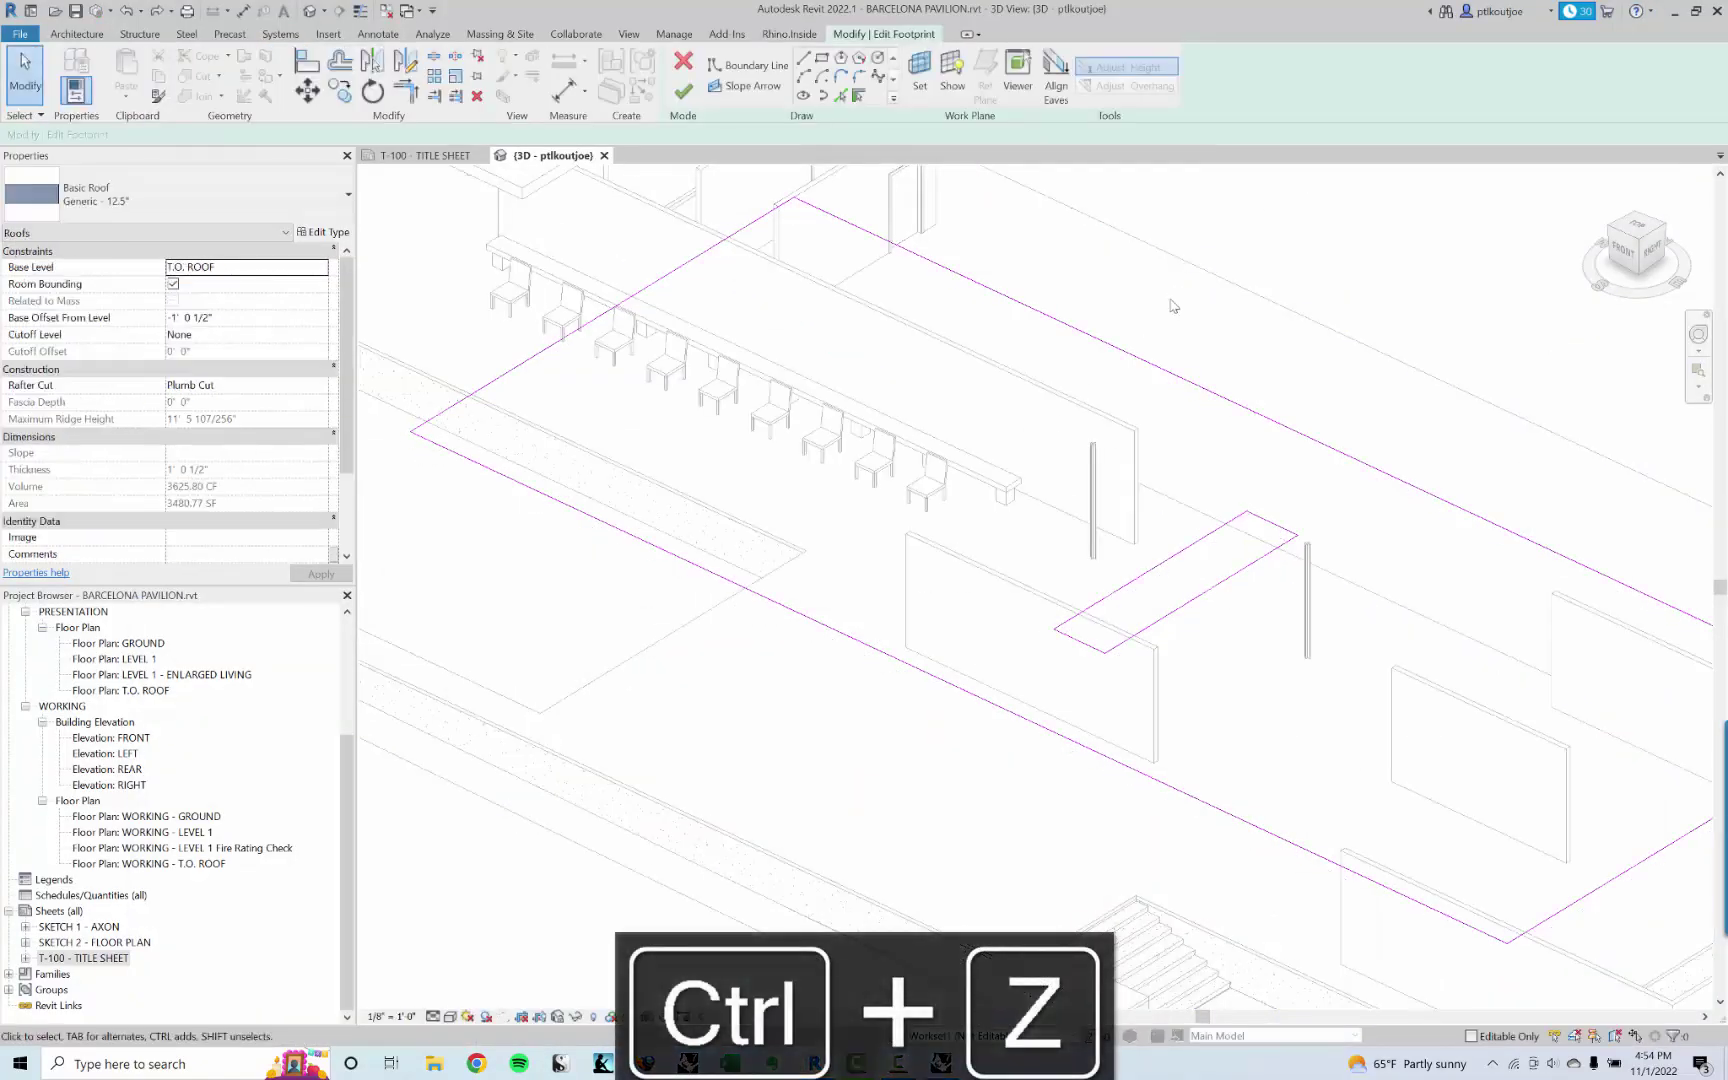
{"action": "key", "text": "ctrl+z"}
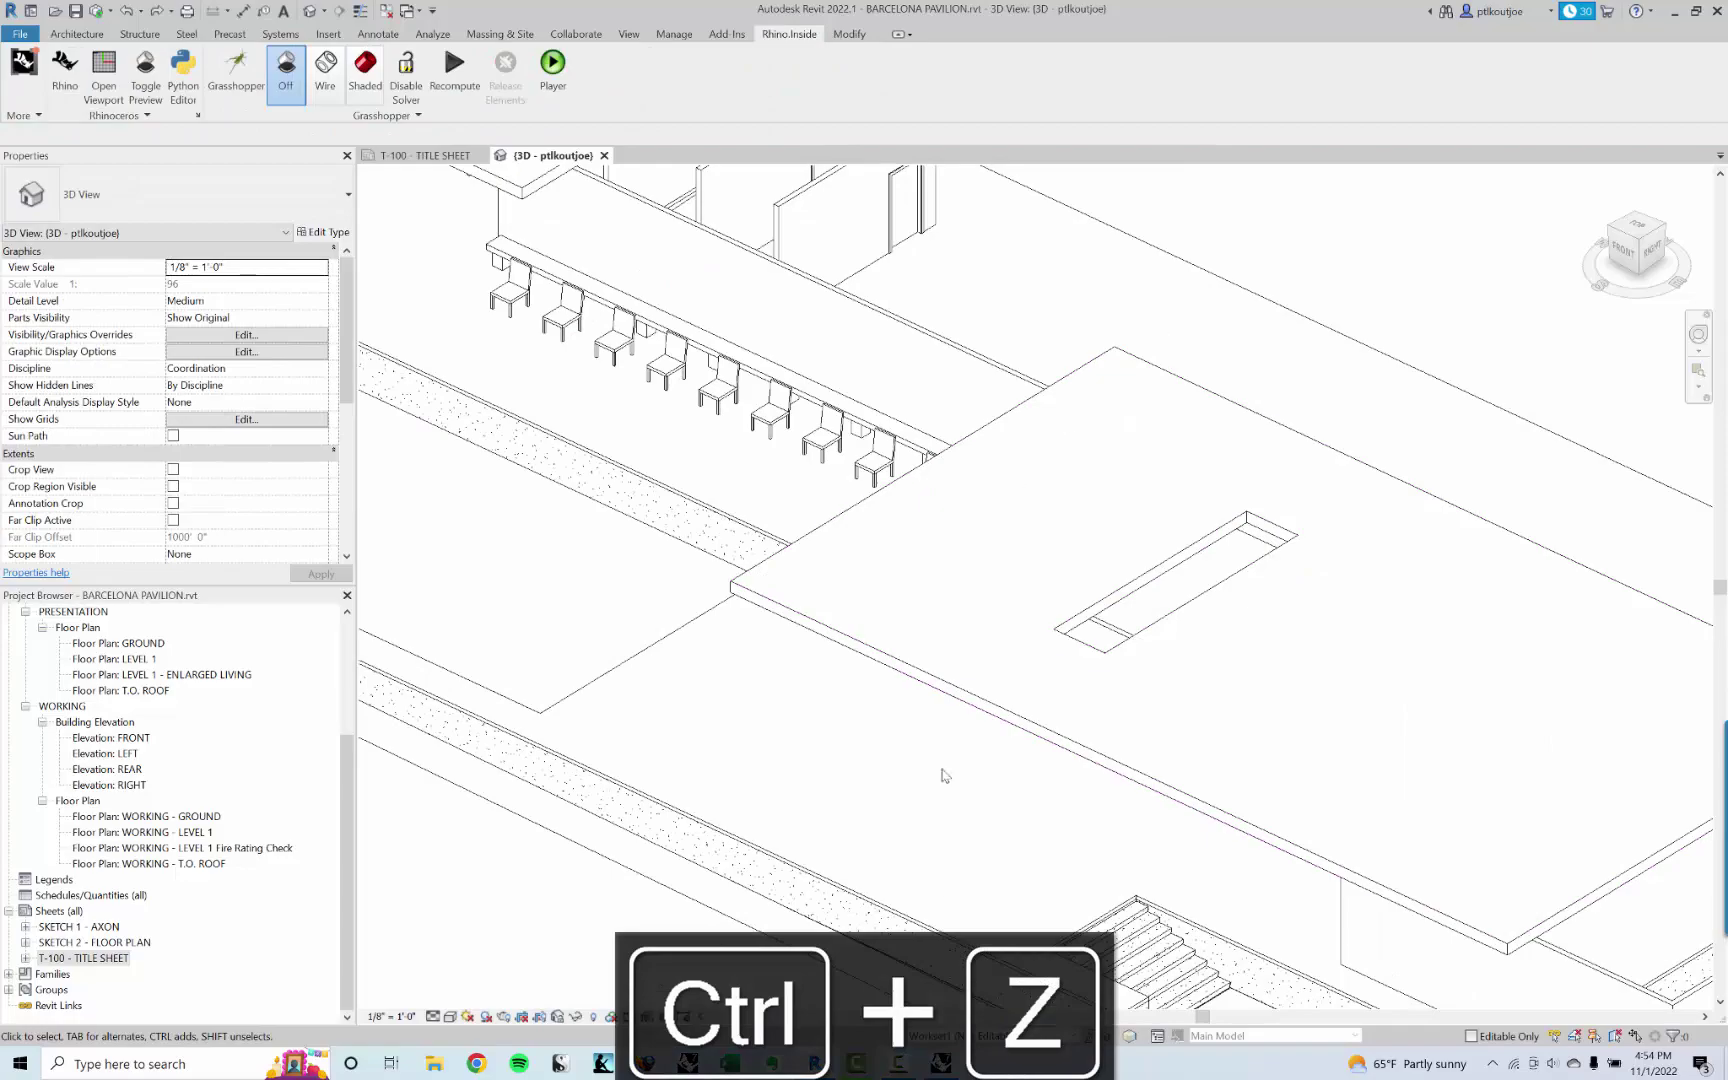
Step: Return to Rhino and recompute the Grasshopper definition to refresh the geometry coming from Revit
{"action": "left_click", "coordinate": [941, 1063]}
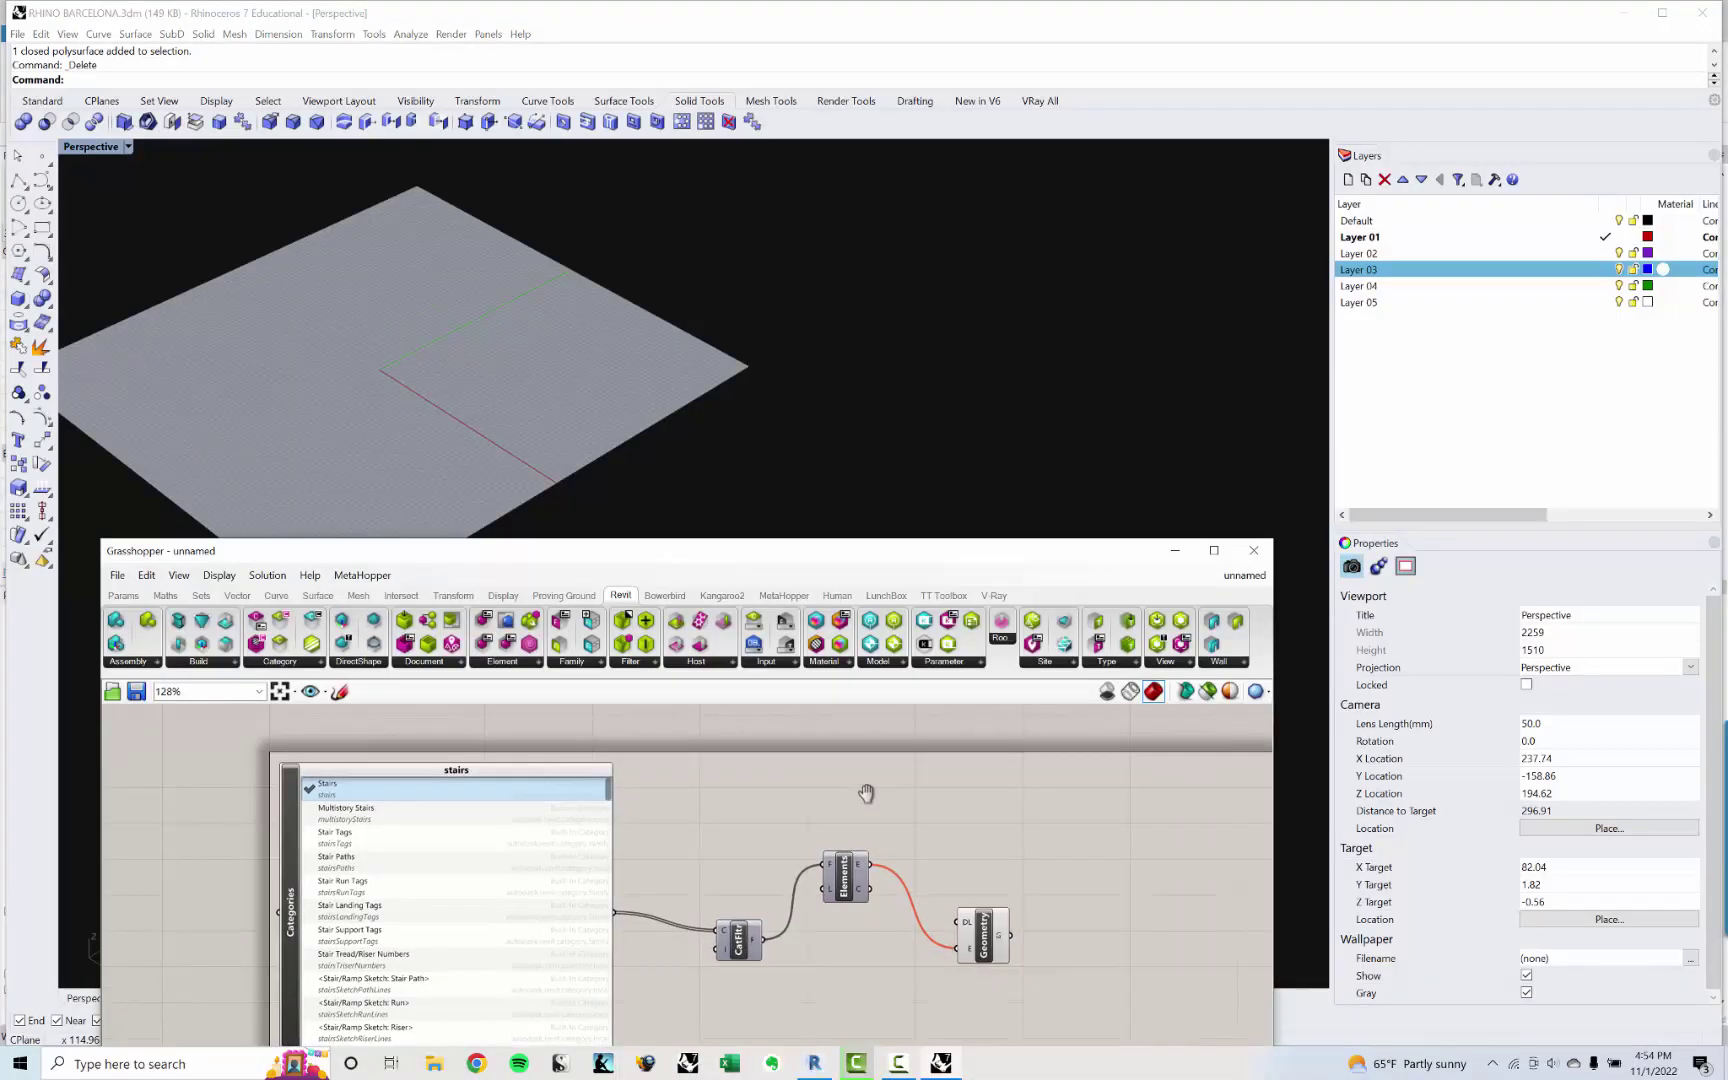
{"action": "right_click_drag", "start_coordinate": [866, 793], "coordinate": [776, 811]}
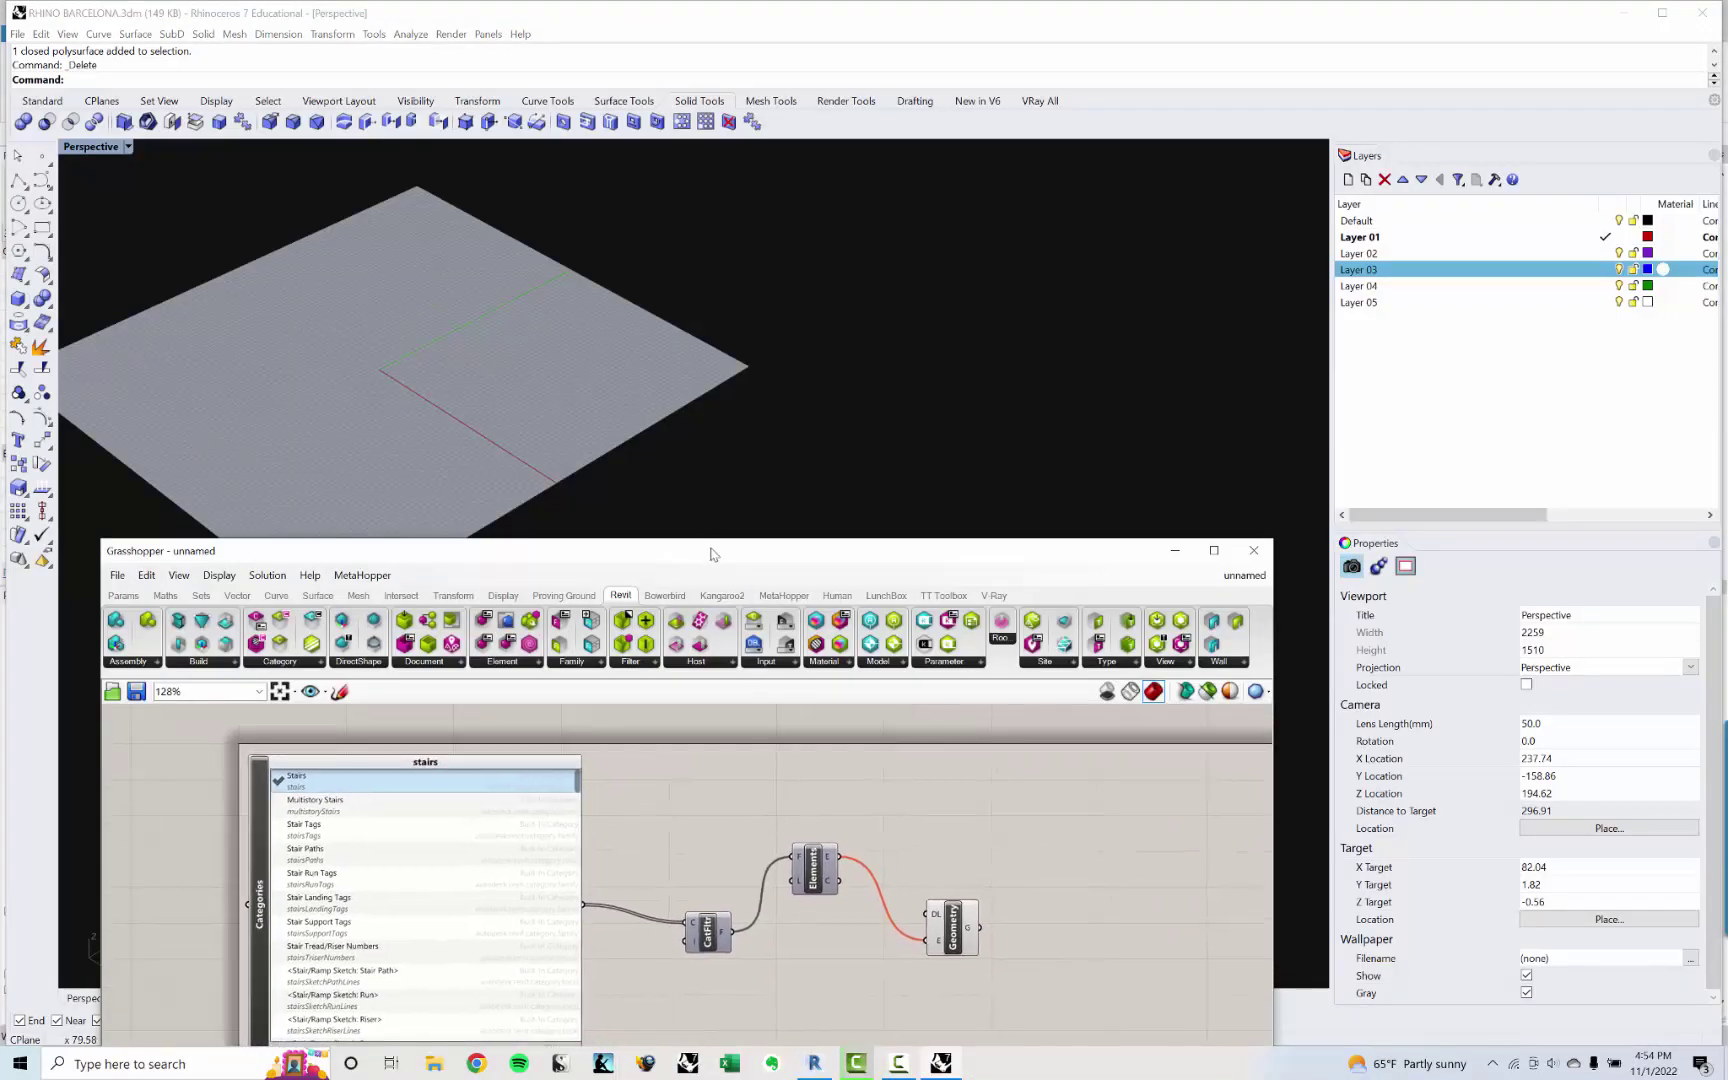
{"action": "left_click_drag", "start_coordinate": [712, 551], "coordinate": [772, 333]}
{"action": "left_click", "coordinate": [1019, 718]}
{"action": "left_click", "coordinate": [932, 567]}
{"action": "right_click_drag", "start_coordinate": [905, 592], "coordinate": [917, 662]}
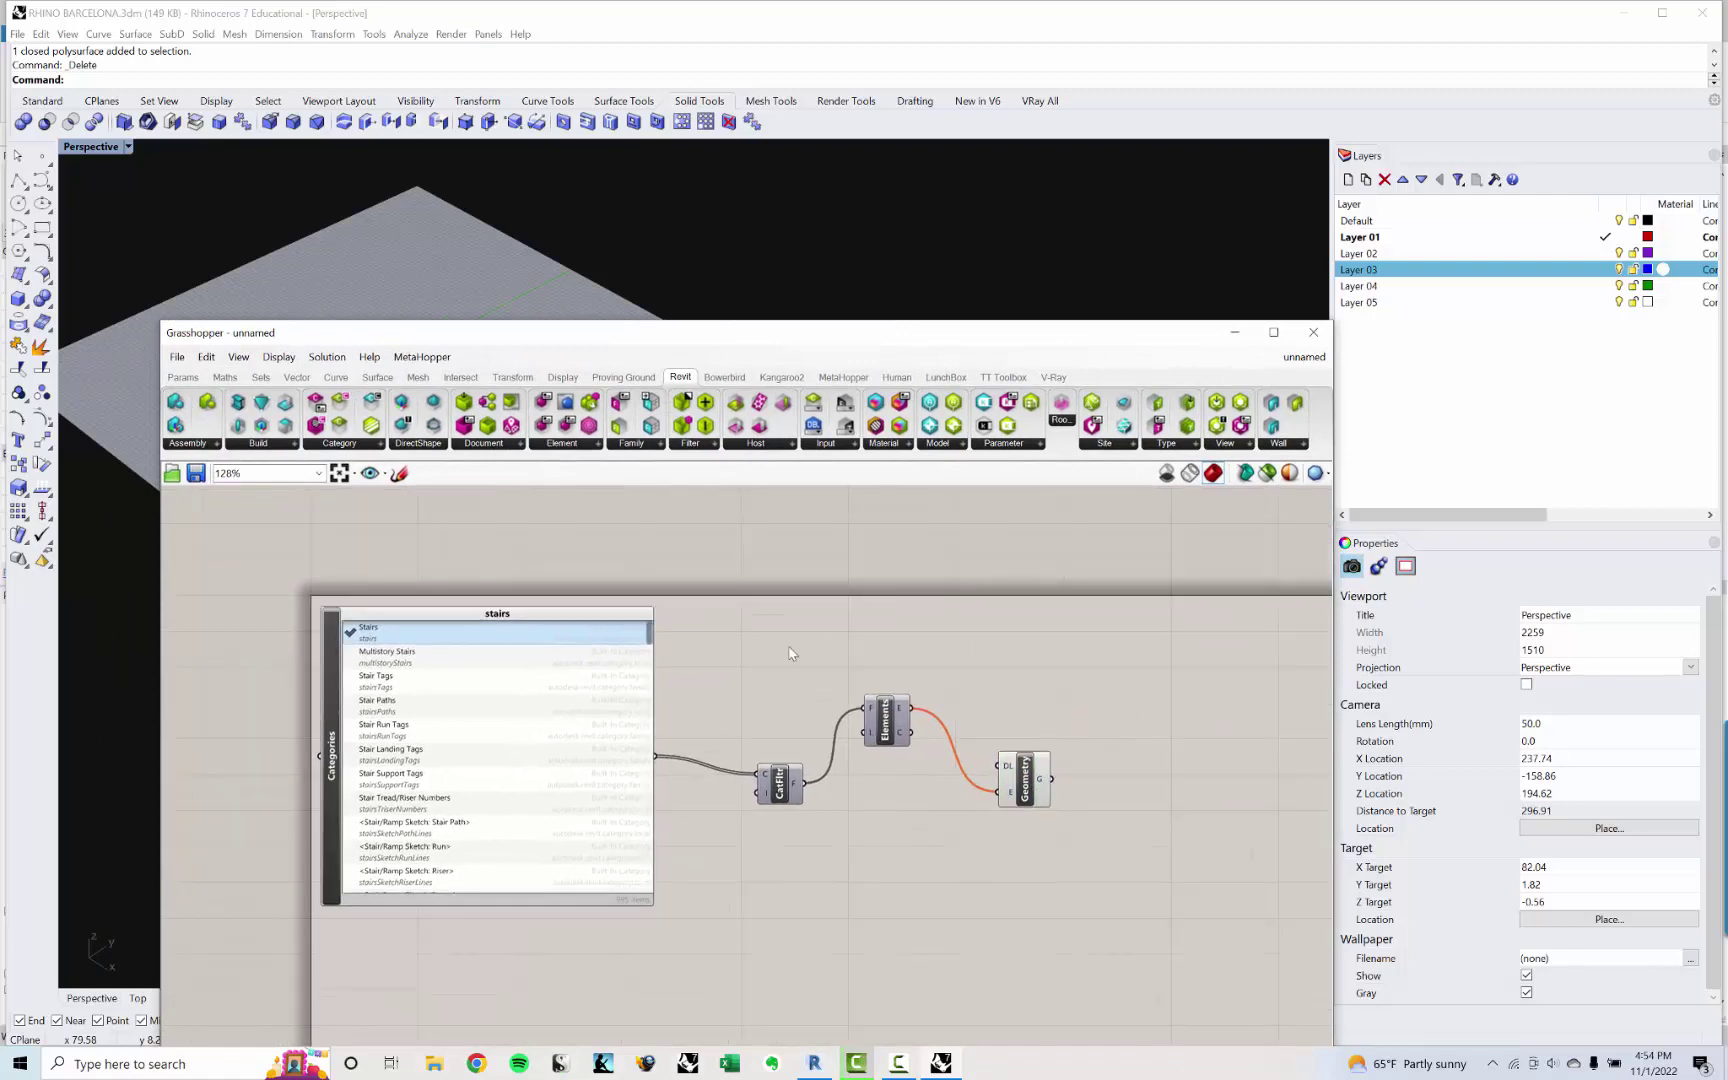
{"action": "left_click_drag", "start_coordinate": [742, 342], "coordinate": [760, 414]}
{"action": "right_click", "coordinate": [800, 704]}
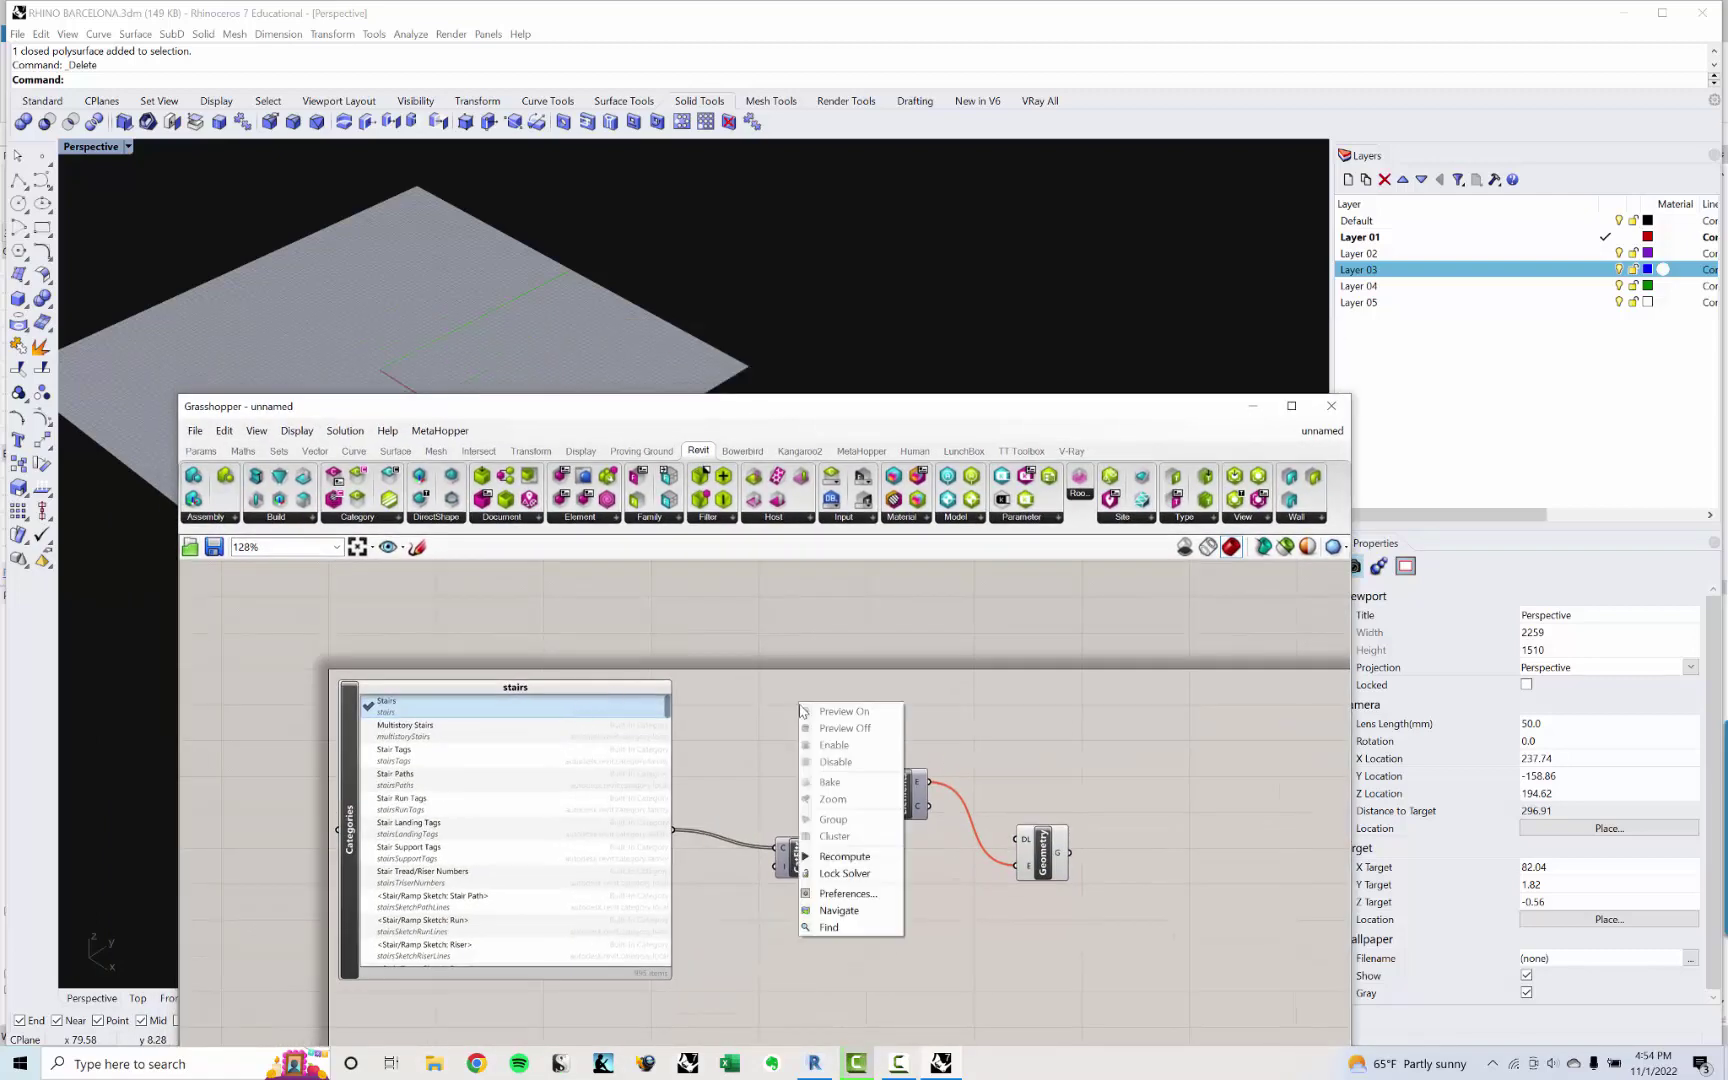
{"action": "left_click", "coordinate": [845, 857]}
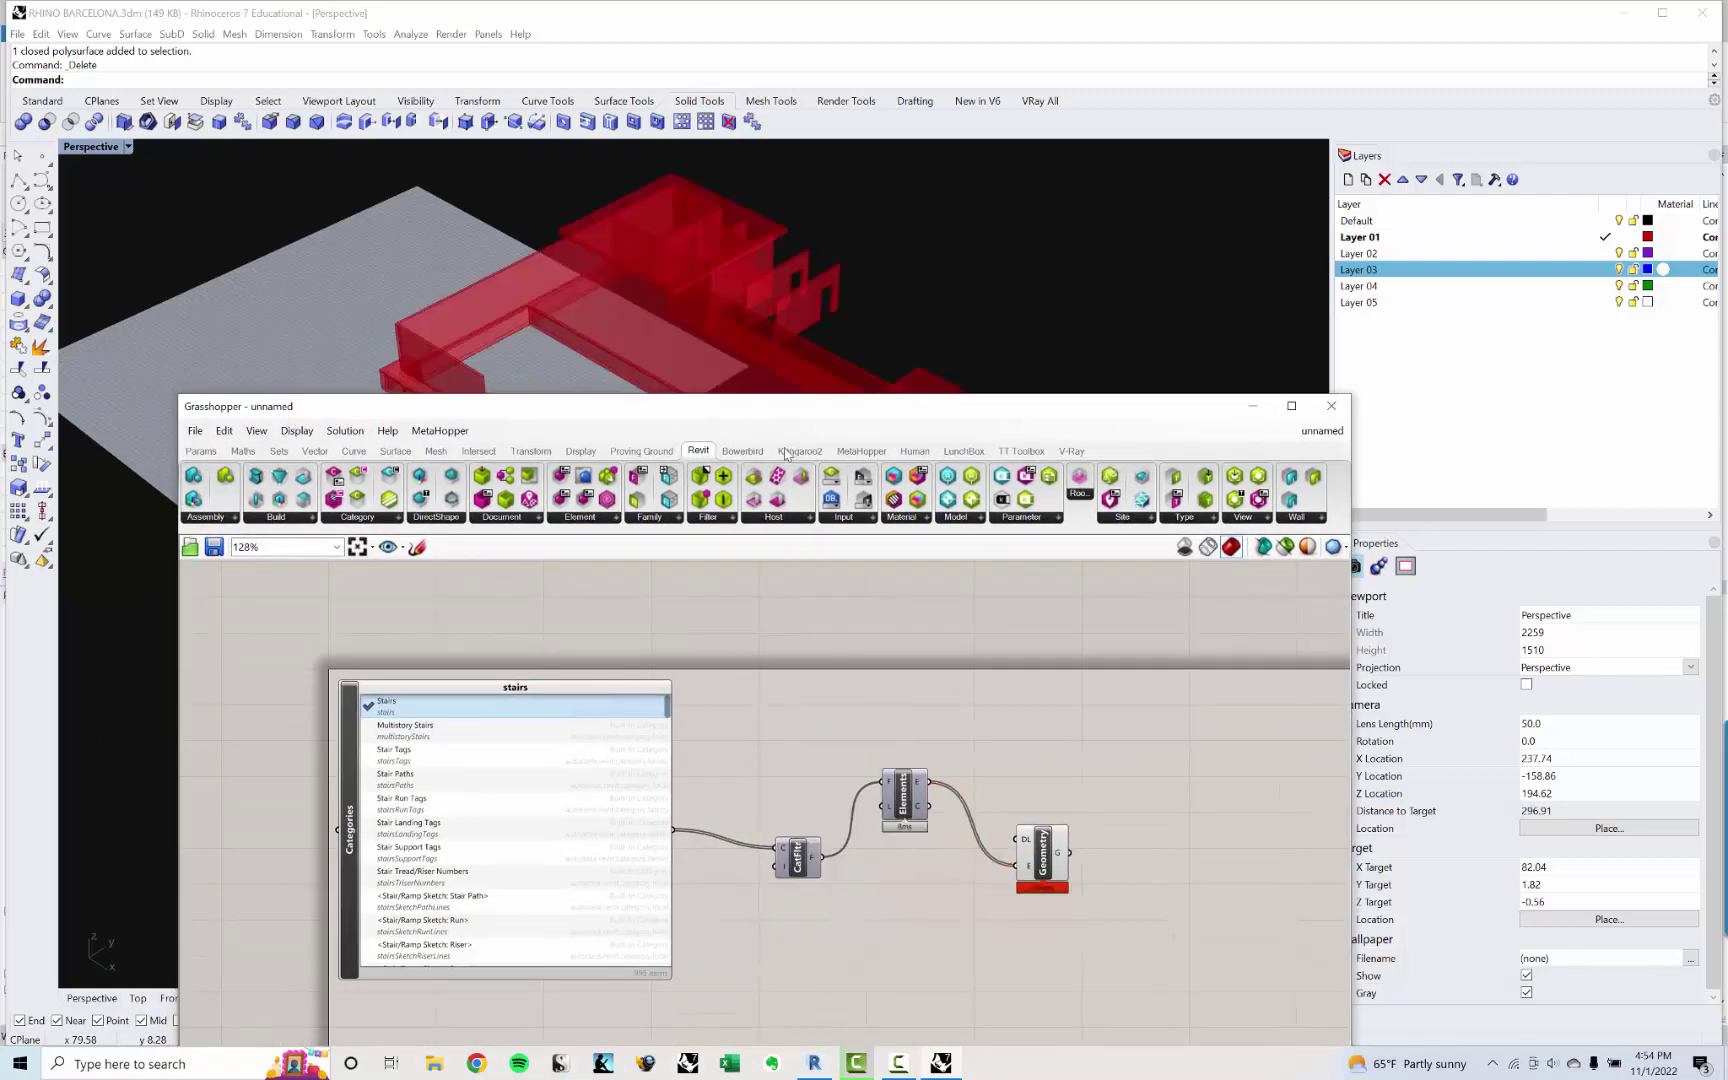
Step: Move the Grasshopper window clear of the model and inspect the pavilion preview from several angles
{"action": "left_click_drag", "start_coordinate": [825, 406], "coordinate": [830, 688]}
{"action": "right_click_drag", "start_coordinate": [774, 456], "coordinate": [806, 420]}
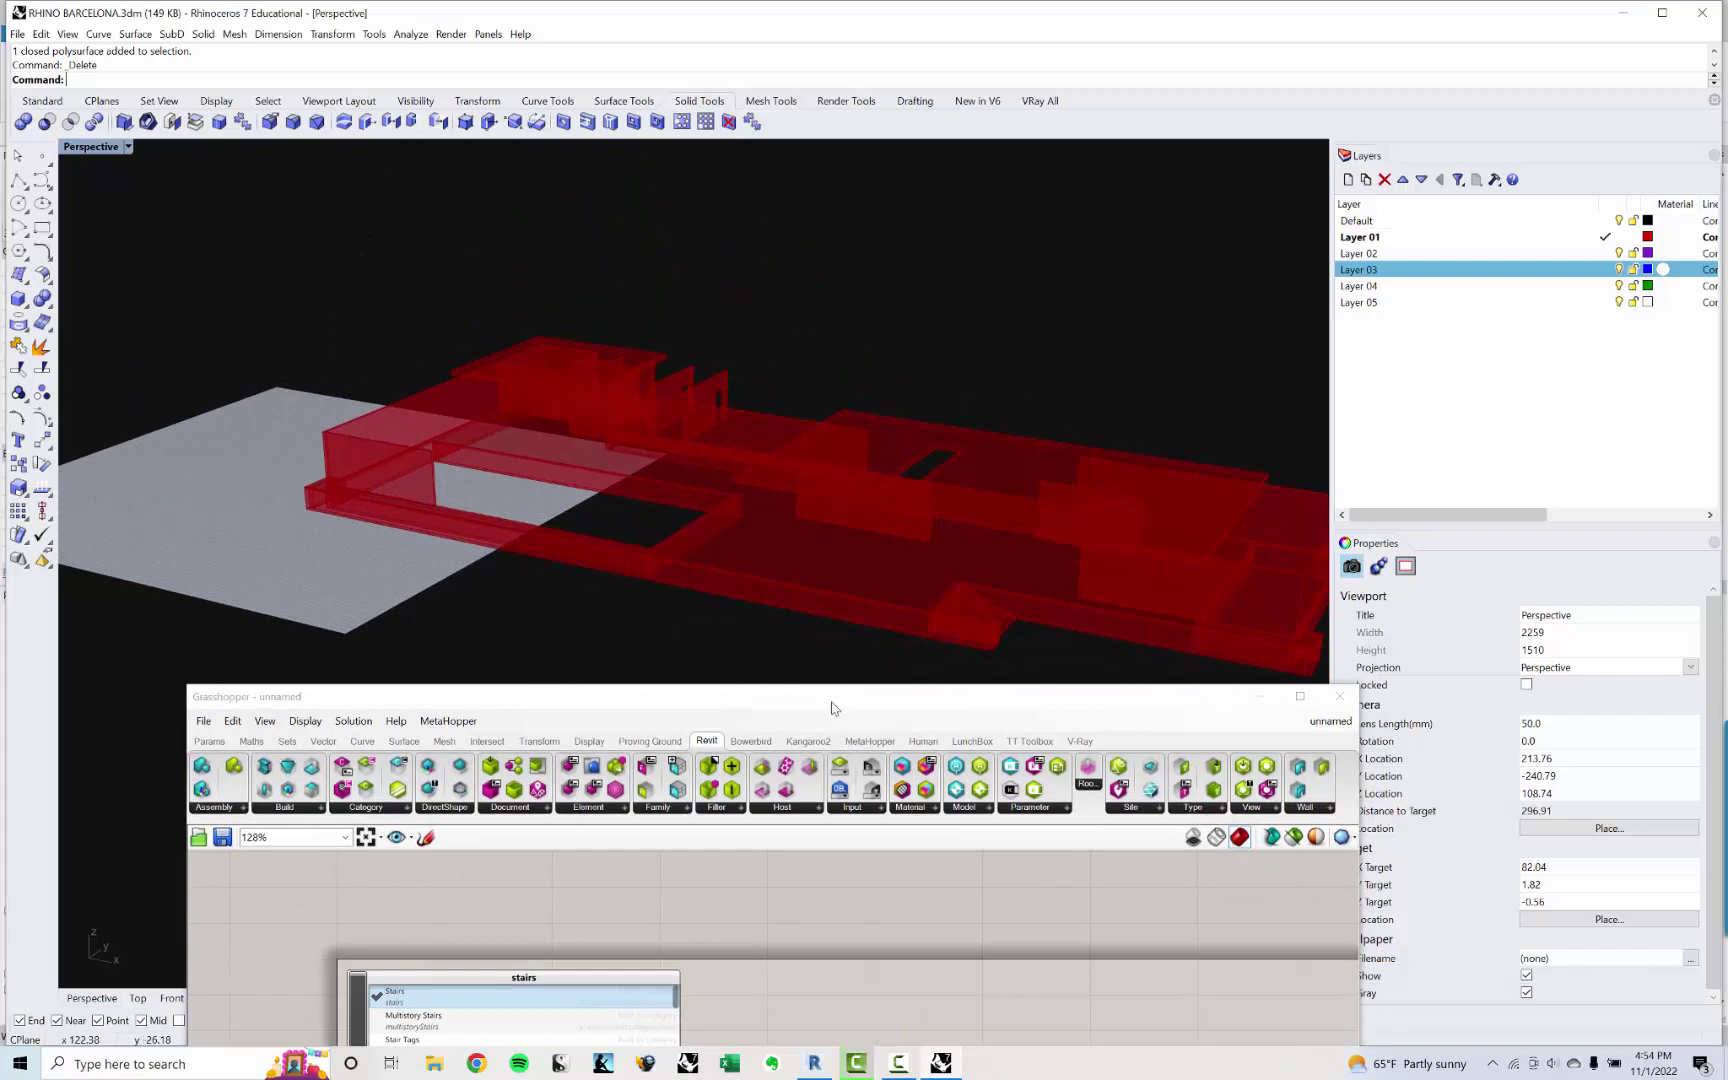
{"action": "left_click_drag", "start_coordinate": [835, 700], "coordinate": [917, 708]}
{"action": "mouse_move", "coordinate": [760, 422]}
{"action": "right_mouse_down"}
{"action": "mouse_move", "coordinate": [752, 494]}
{"action": "mouse_move", "coordinate": [829, 405]}
{"action": "mouse_move", "coordinate": [783, 397]}
{"action": "mouse_move", "coordinate": [776, 420]}
{"action": "mouse_move", "coordinate": [845, 528]}
{"action": "mouse_move", "coordinate": [712, 371]}
{"action": "mouse_move", "coordinate": [640, 363]}
{"action": "mouse_move", "coordinate": [694, 409]}
{"action": "mouse_move", "coordinate": [774, 437]}
{"action": "right_mouse_up"}
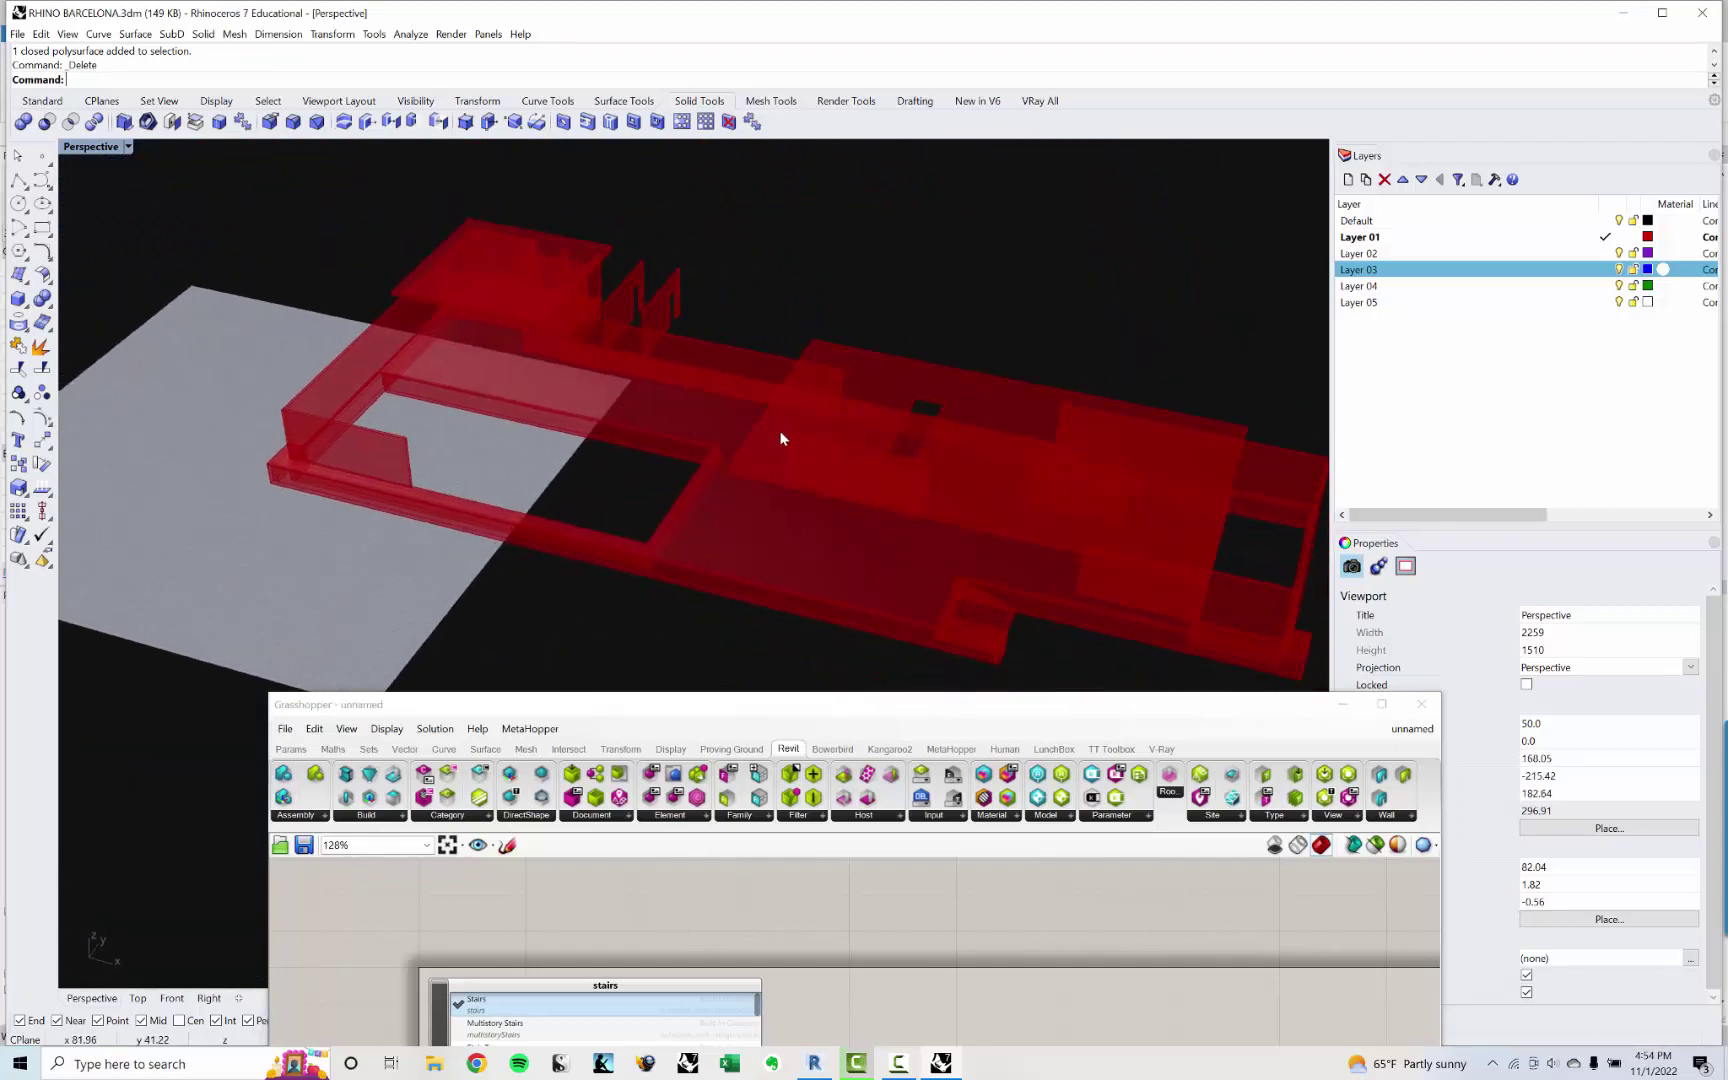
{"action": "left_click_drag", "start_coordinate": [886, 713], "coordinate": [940, 710]}
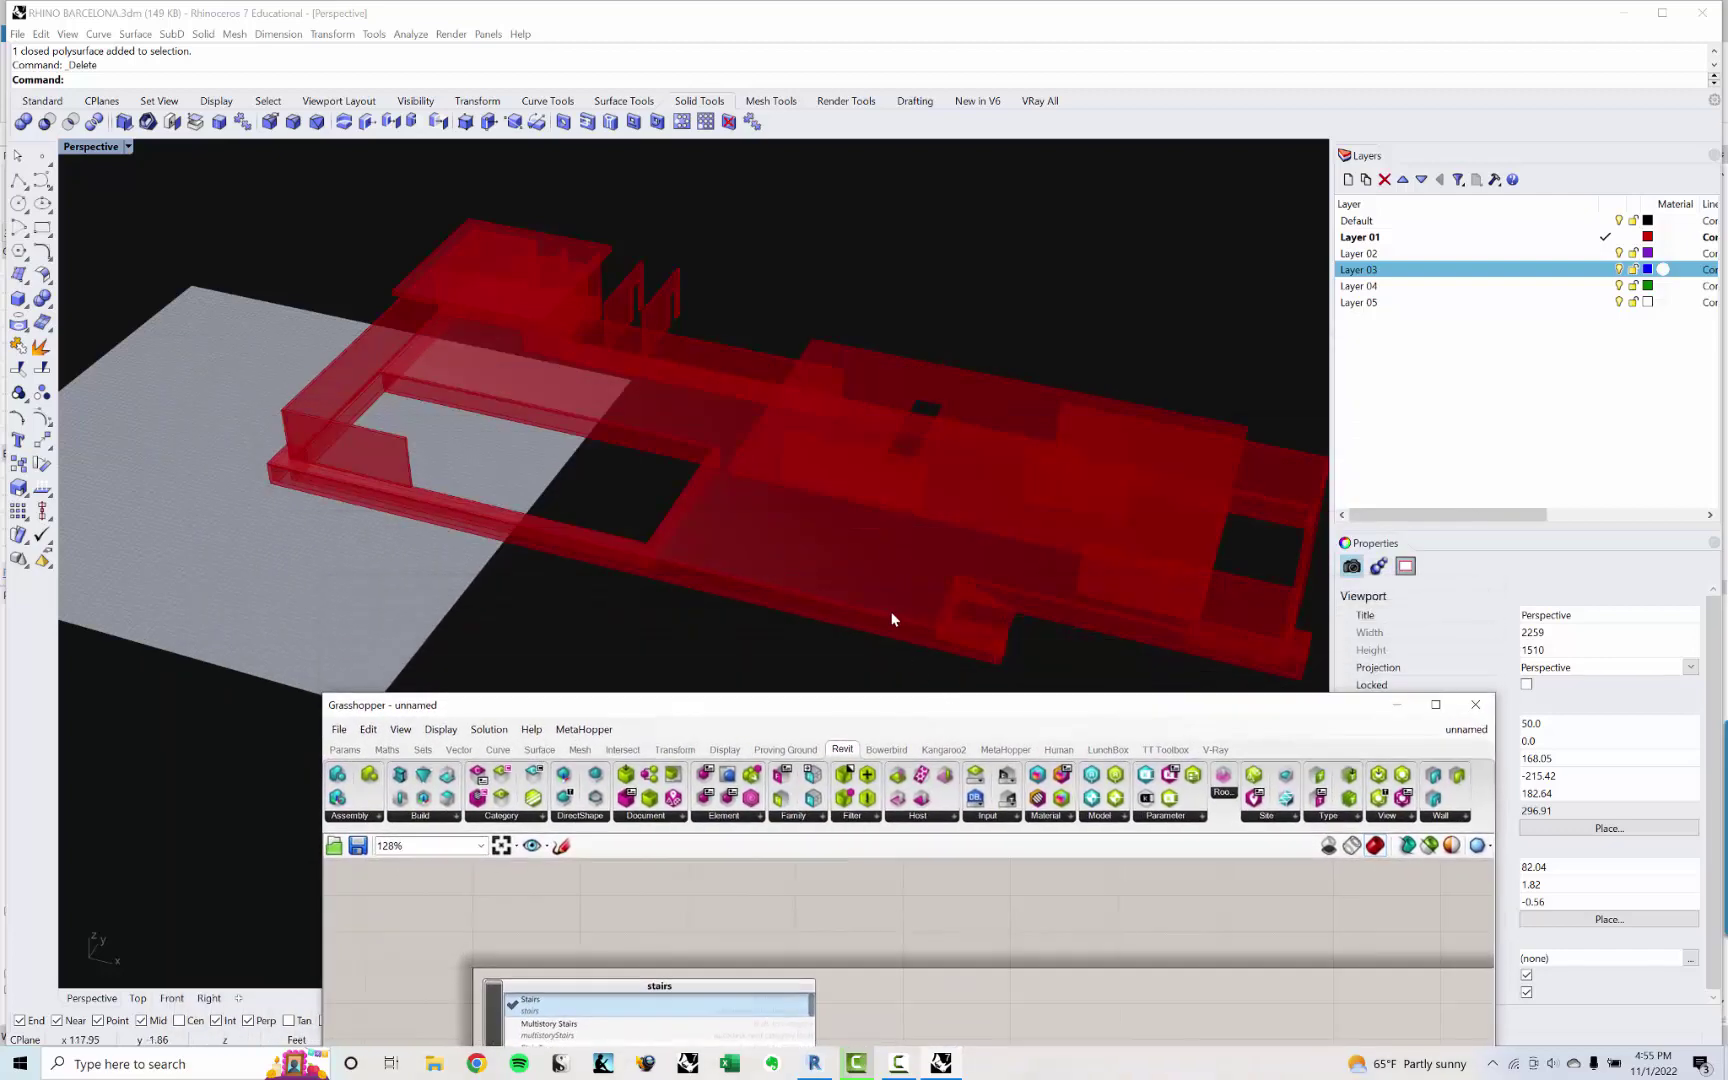
{"action": "right_click_drag", "start_coordinate": [913, 557], "coordinate": [864, 471]}
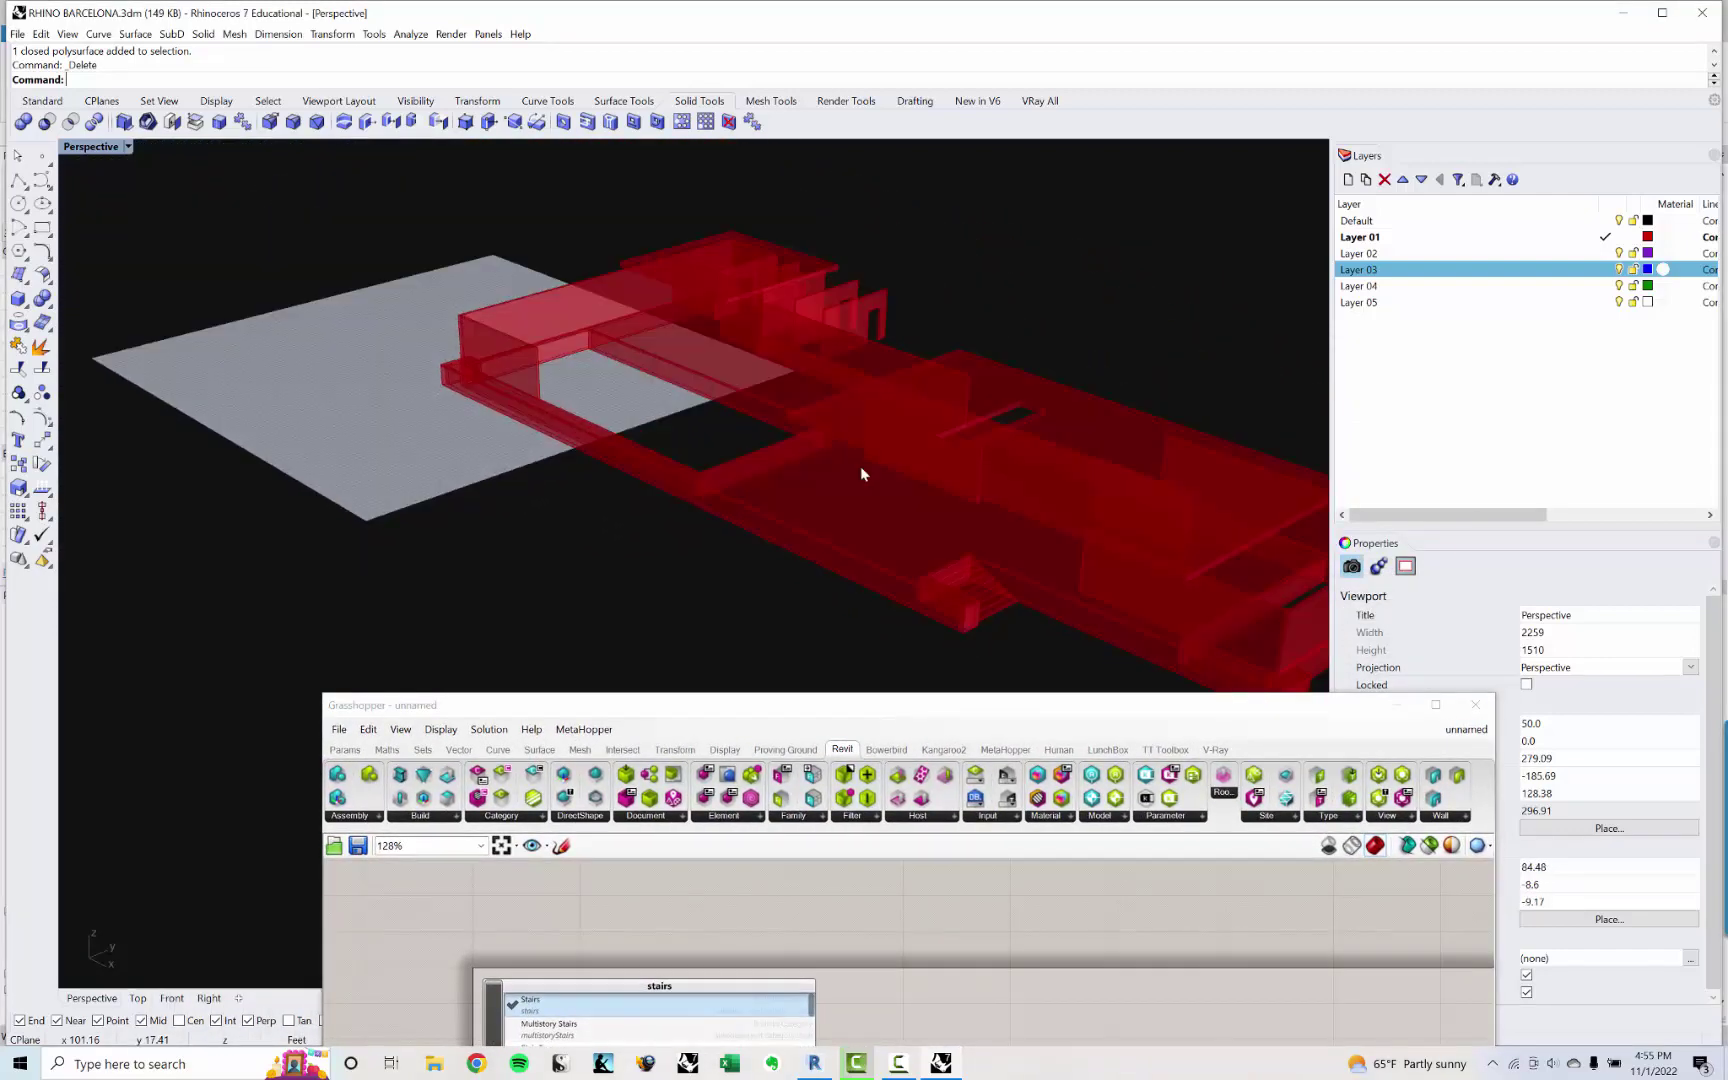
Step: Make Layer 03 the current layer and rename it IMPORT GEO
{"action": "double_click", "coordinate": [1531, 276]}
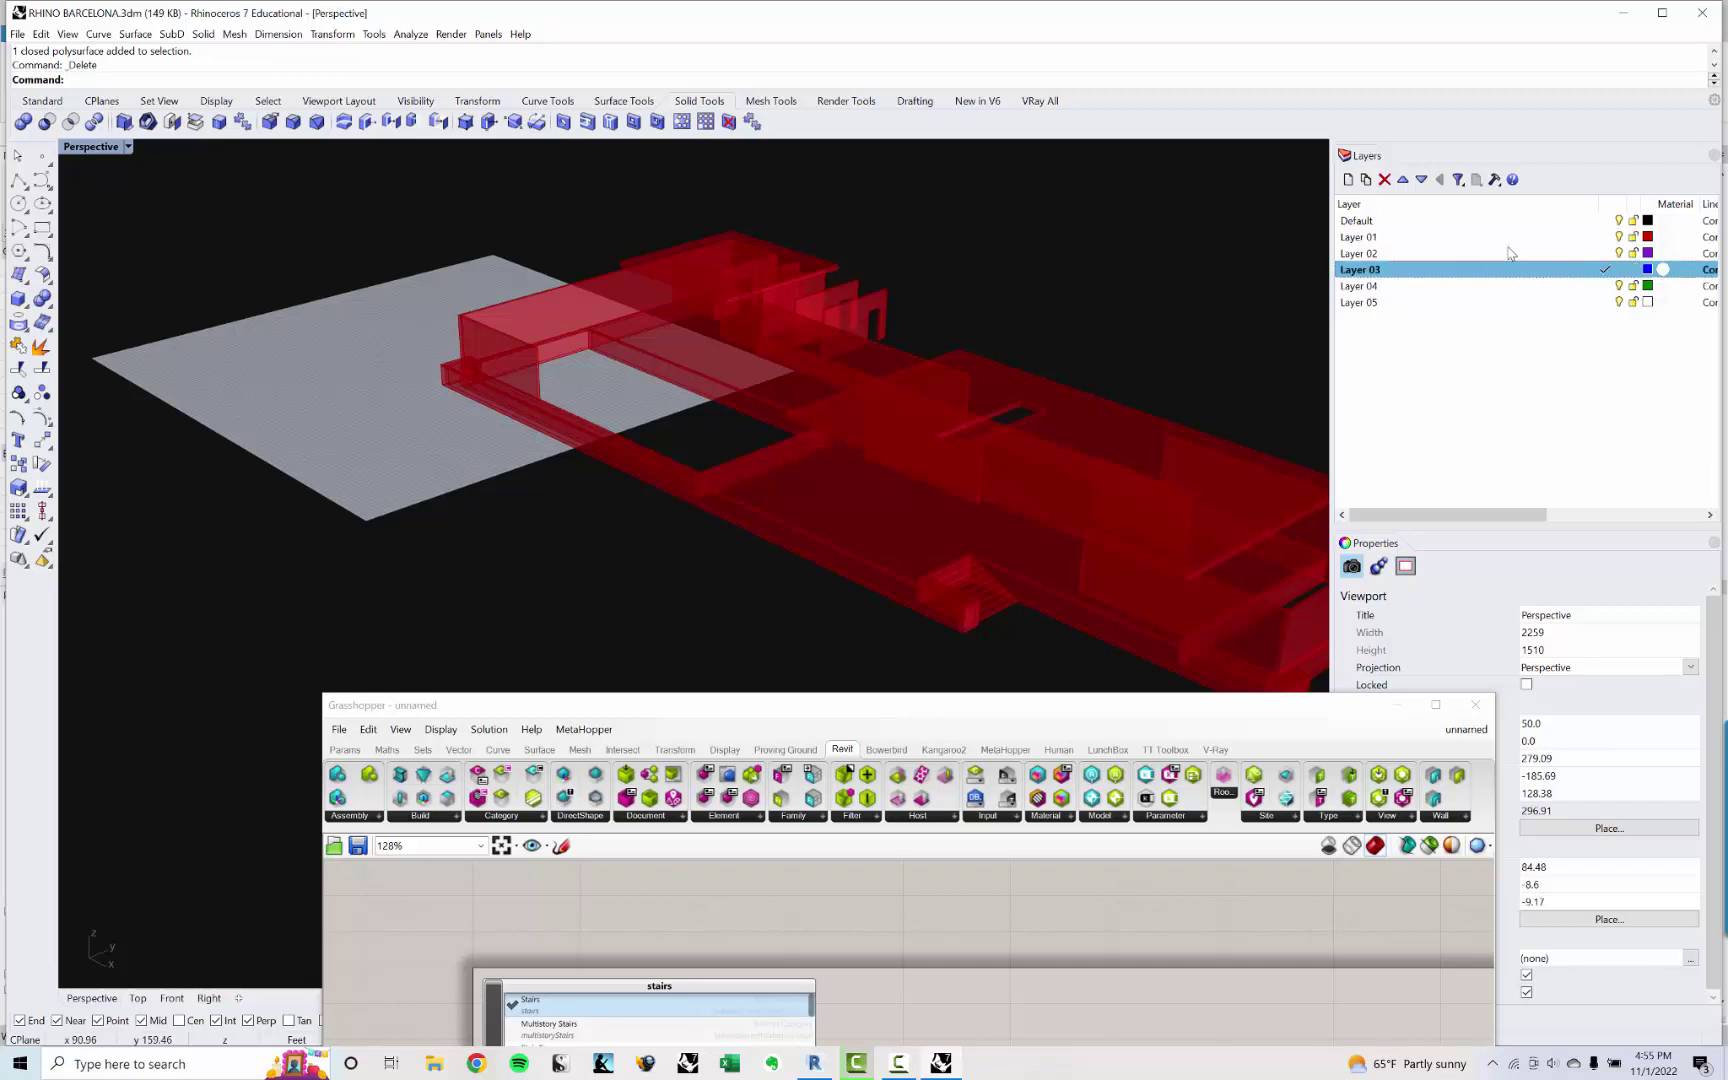
{"action": "middle_click", "coordinate": [601, 614]}
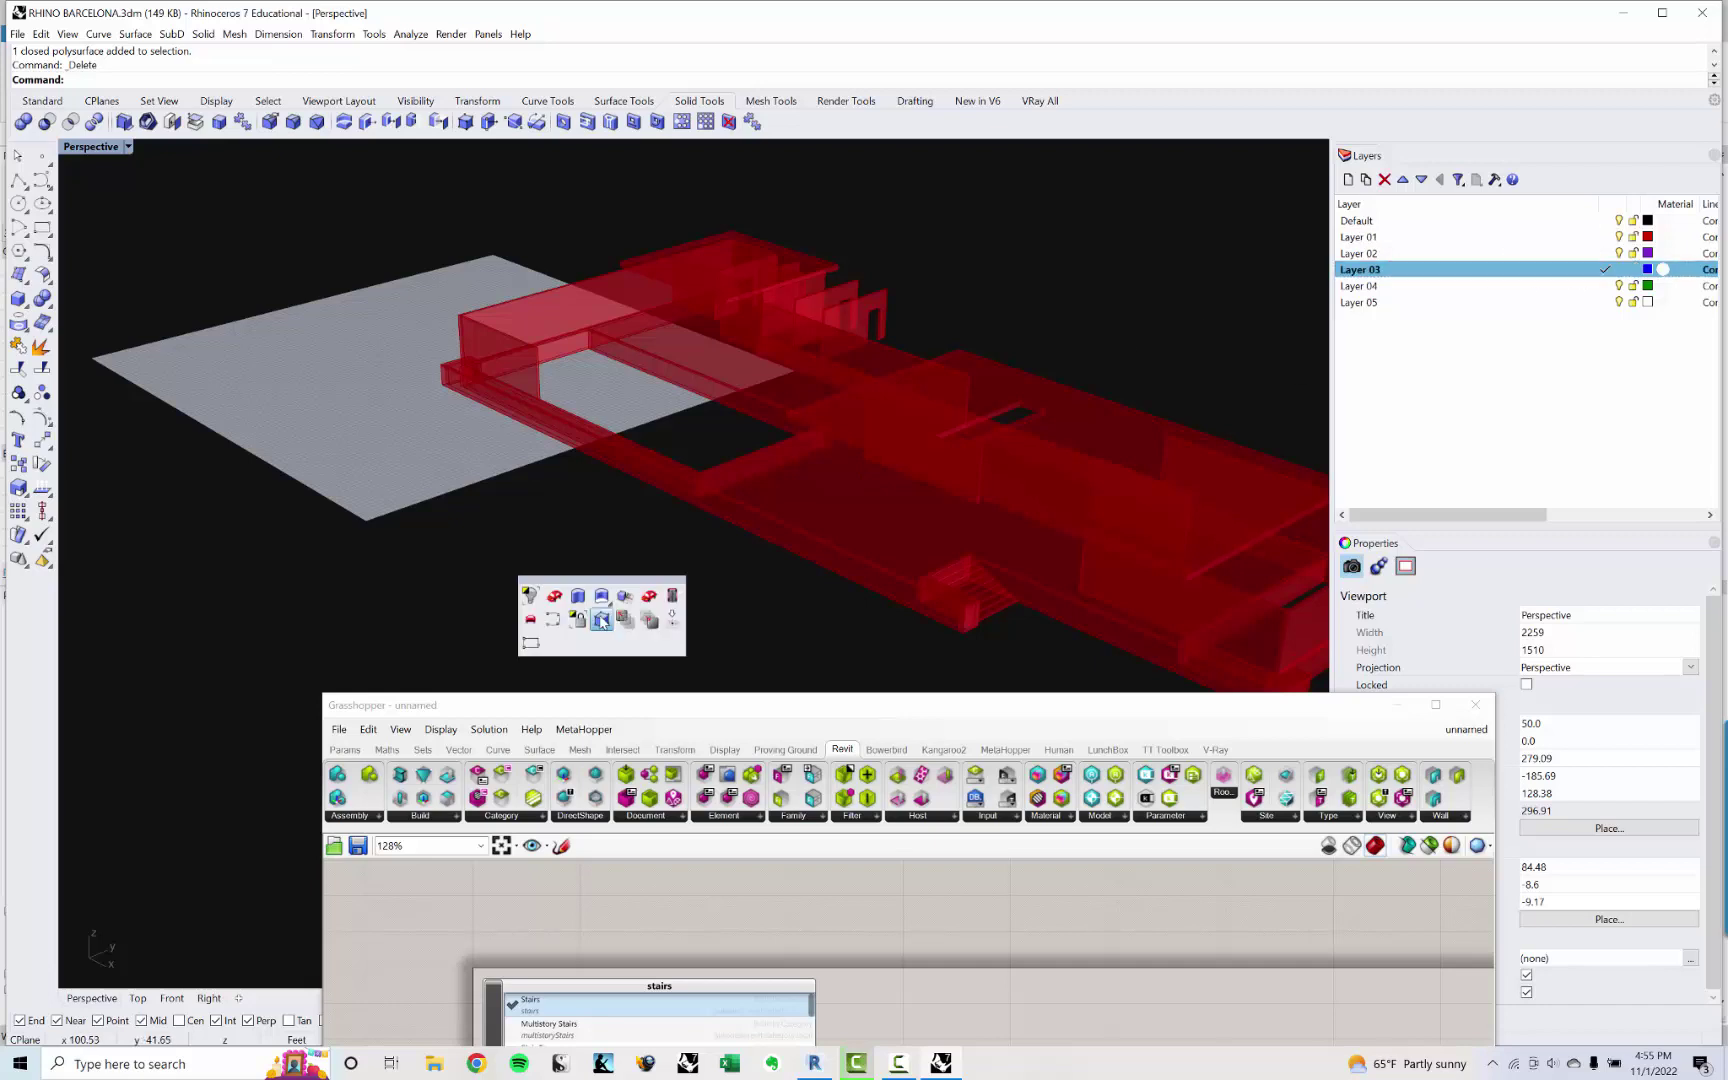
{"action": "left_click", "coordinate": [1372, 270]}
{"action": "type", "text": "IMPORT GEO"}
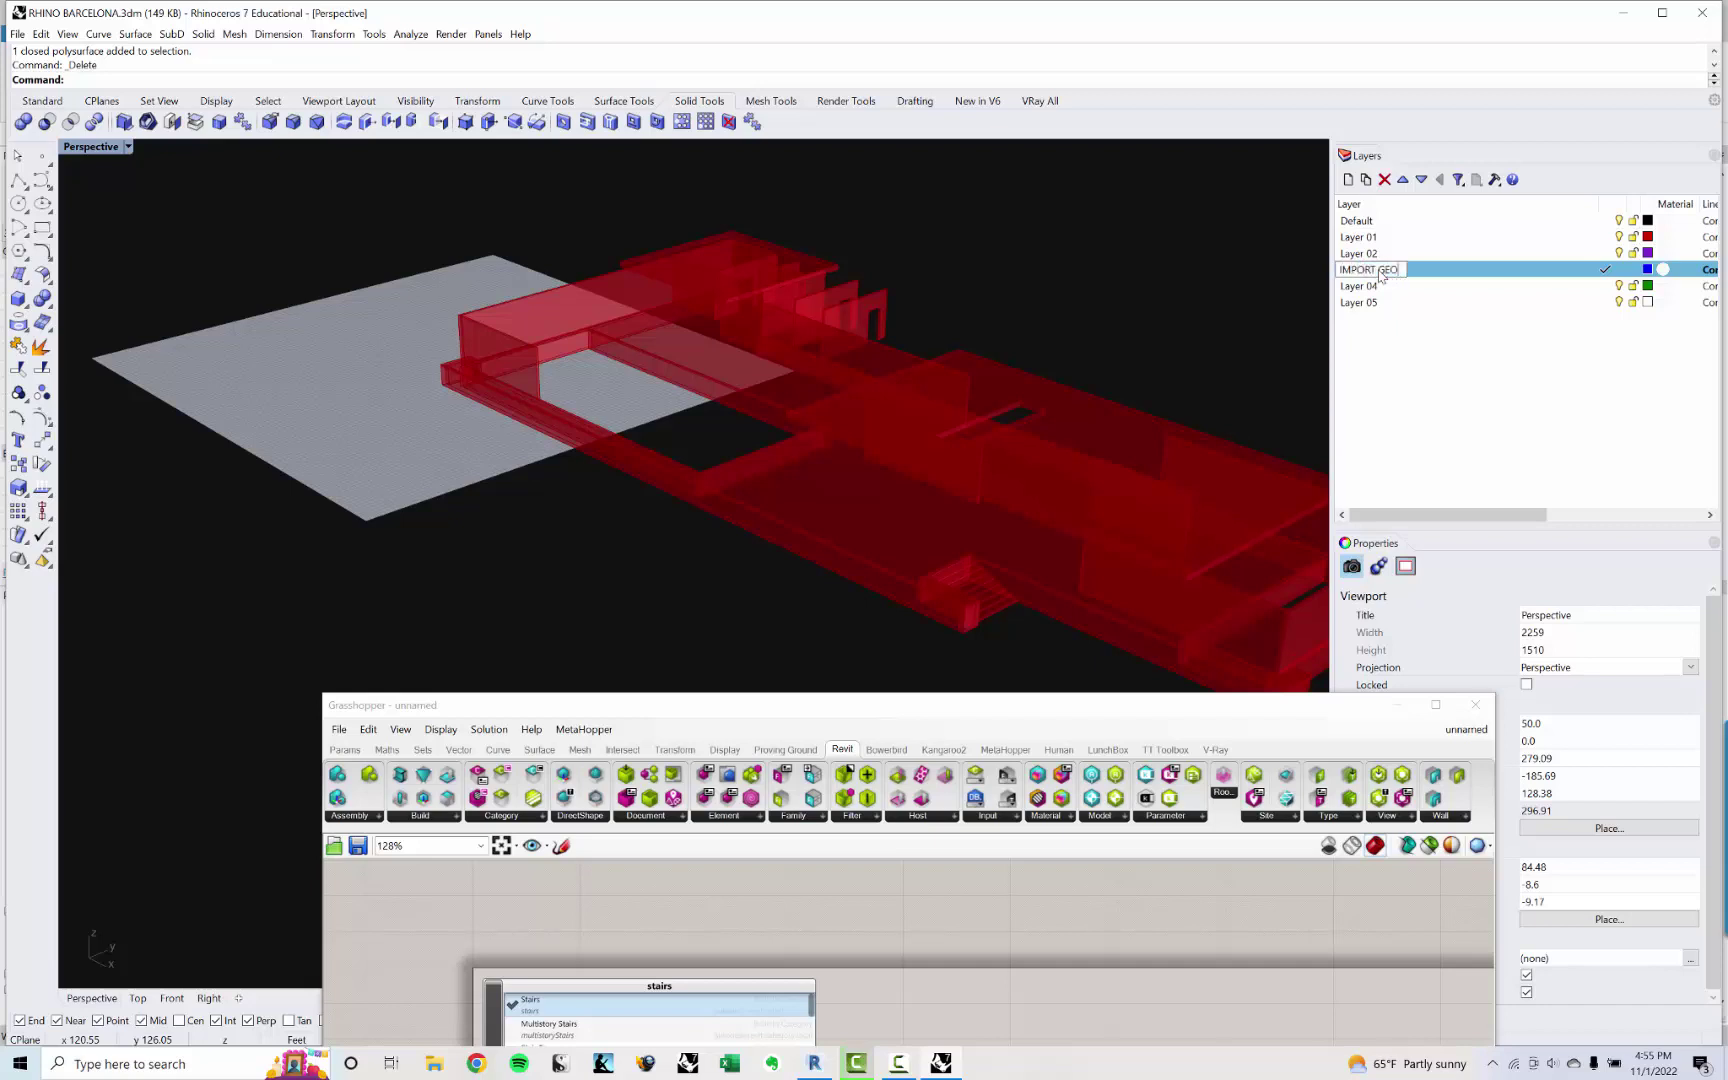
{"action": "key", "text": "Return"}
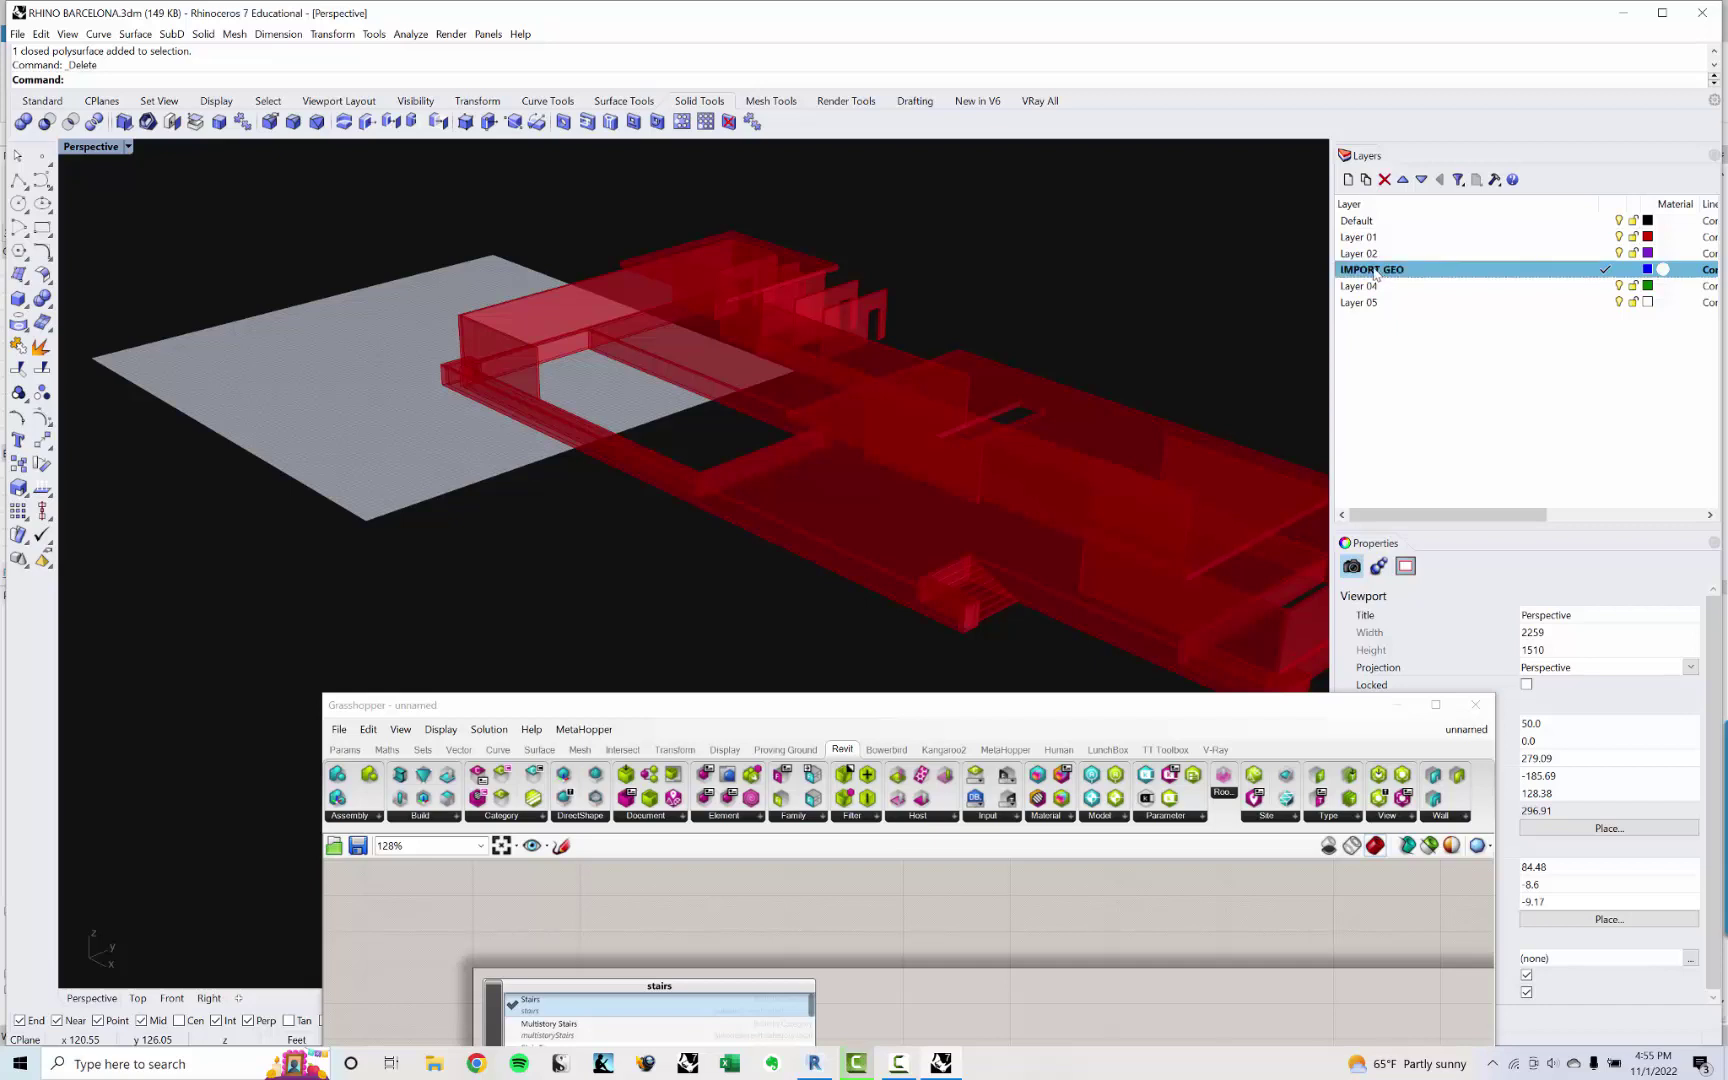
Step: Model a solid box beside the pavilion on the IMPORT GEO layer by extruding a rectangle, and delete the base curve
{"action": "left_click", "coordinate": [42, 228]}
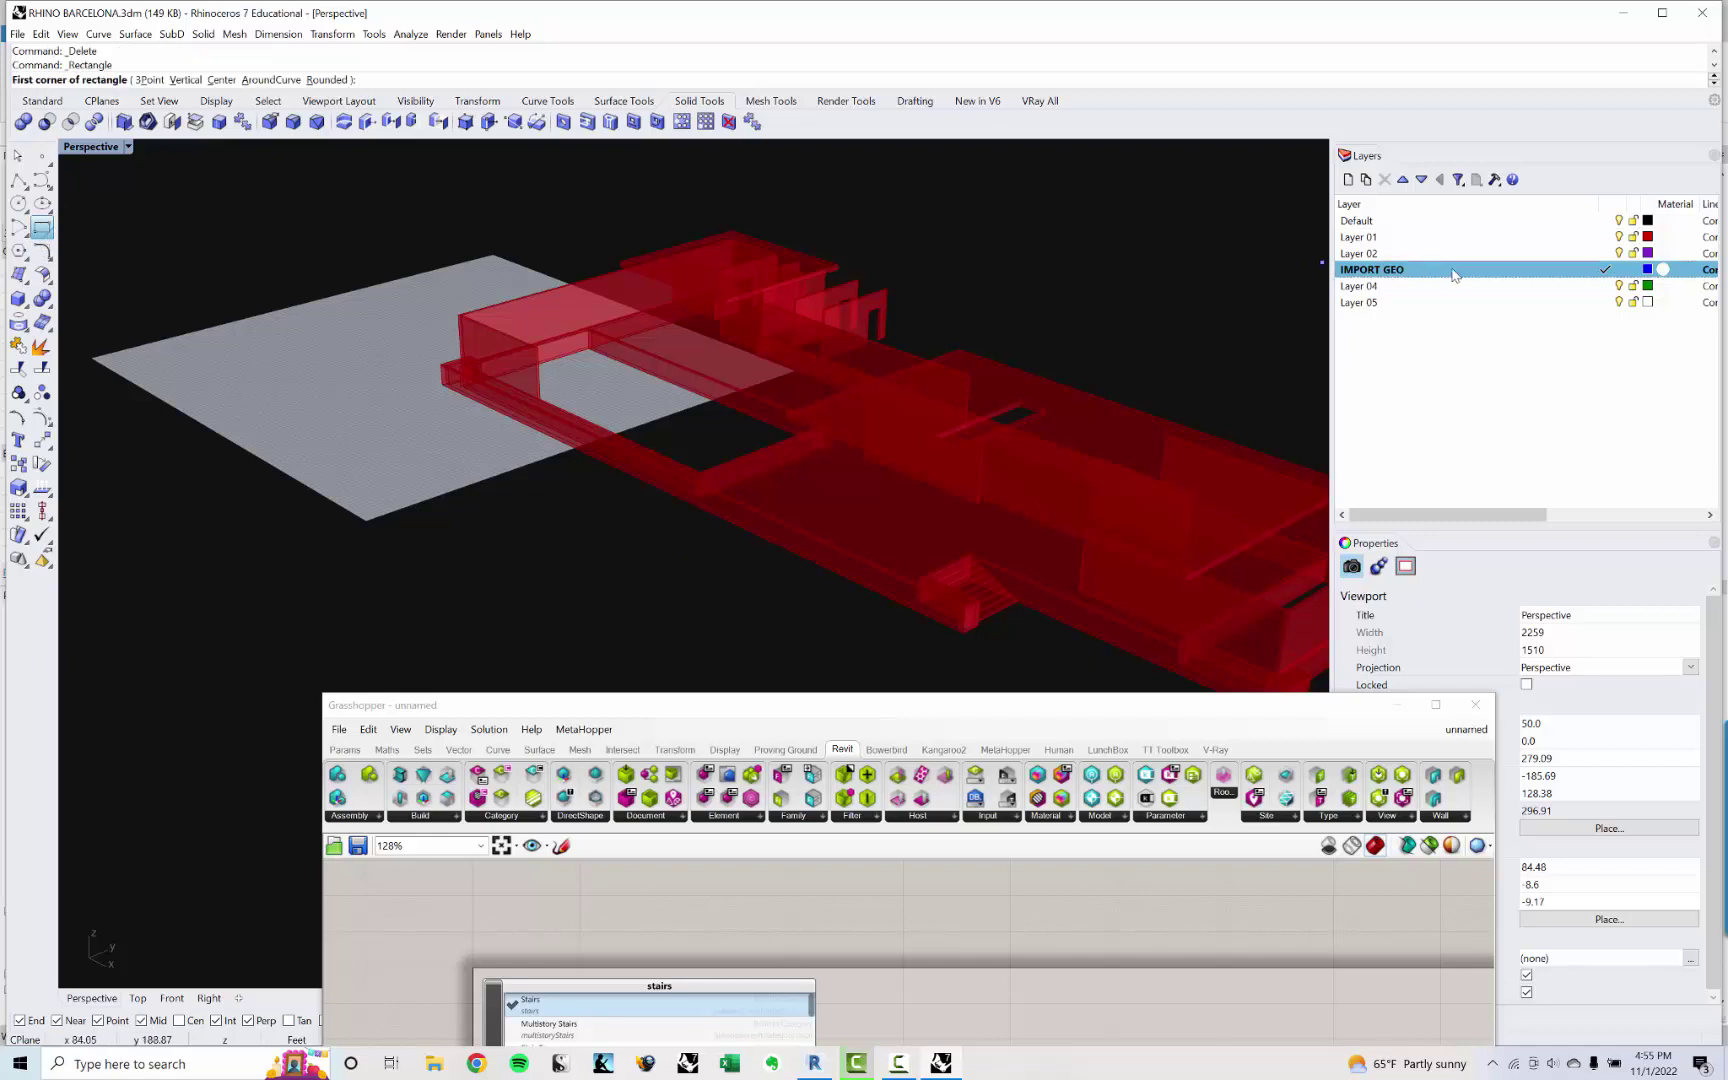
{"action": "left_click", "coordinate": [513, 522]}
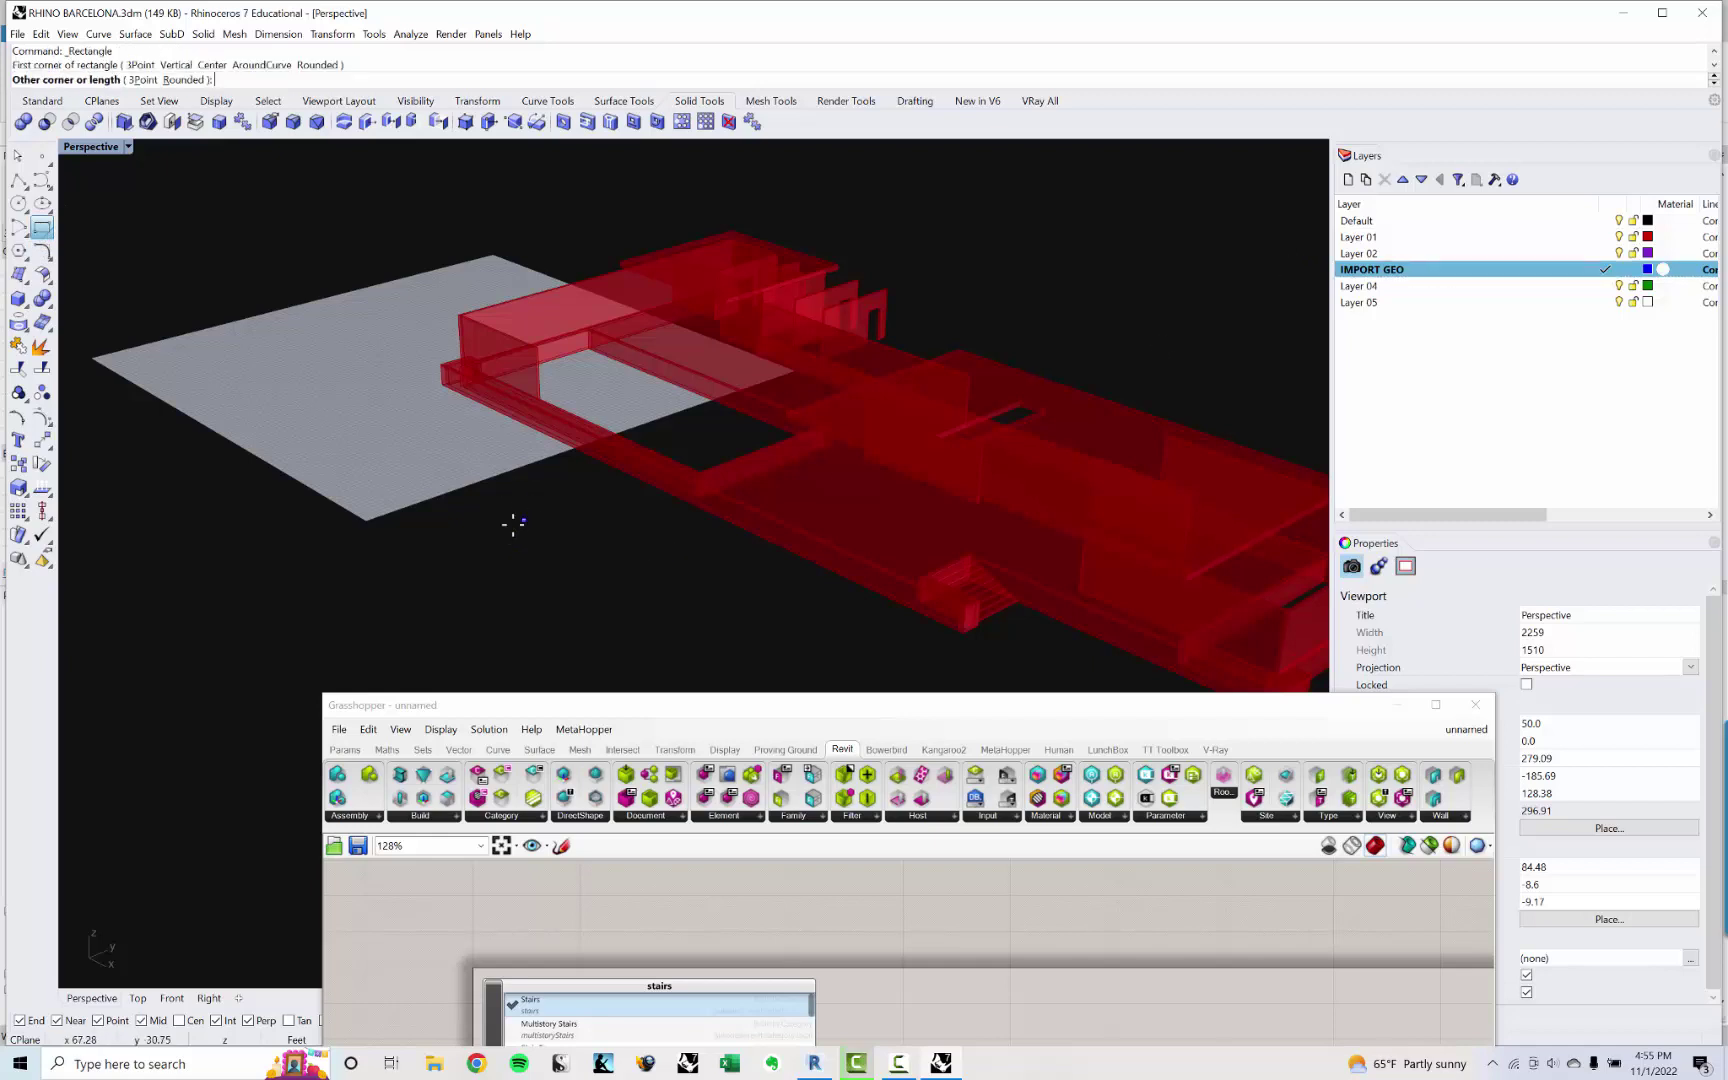
{"action": "left_click", "coordinate": [411, 525]}
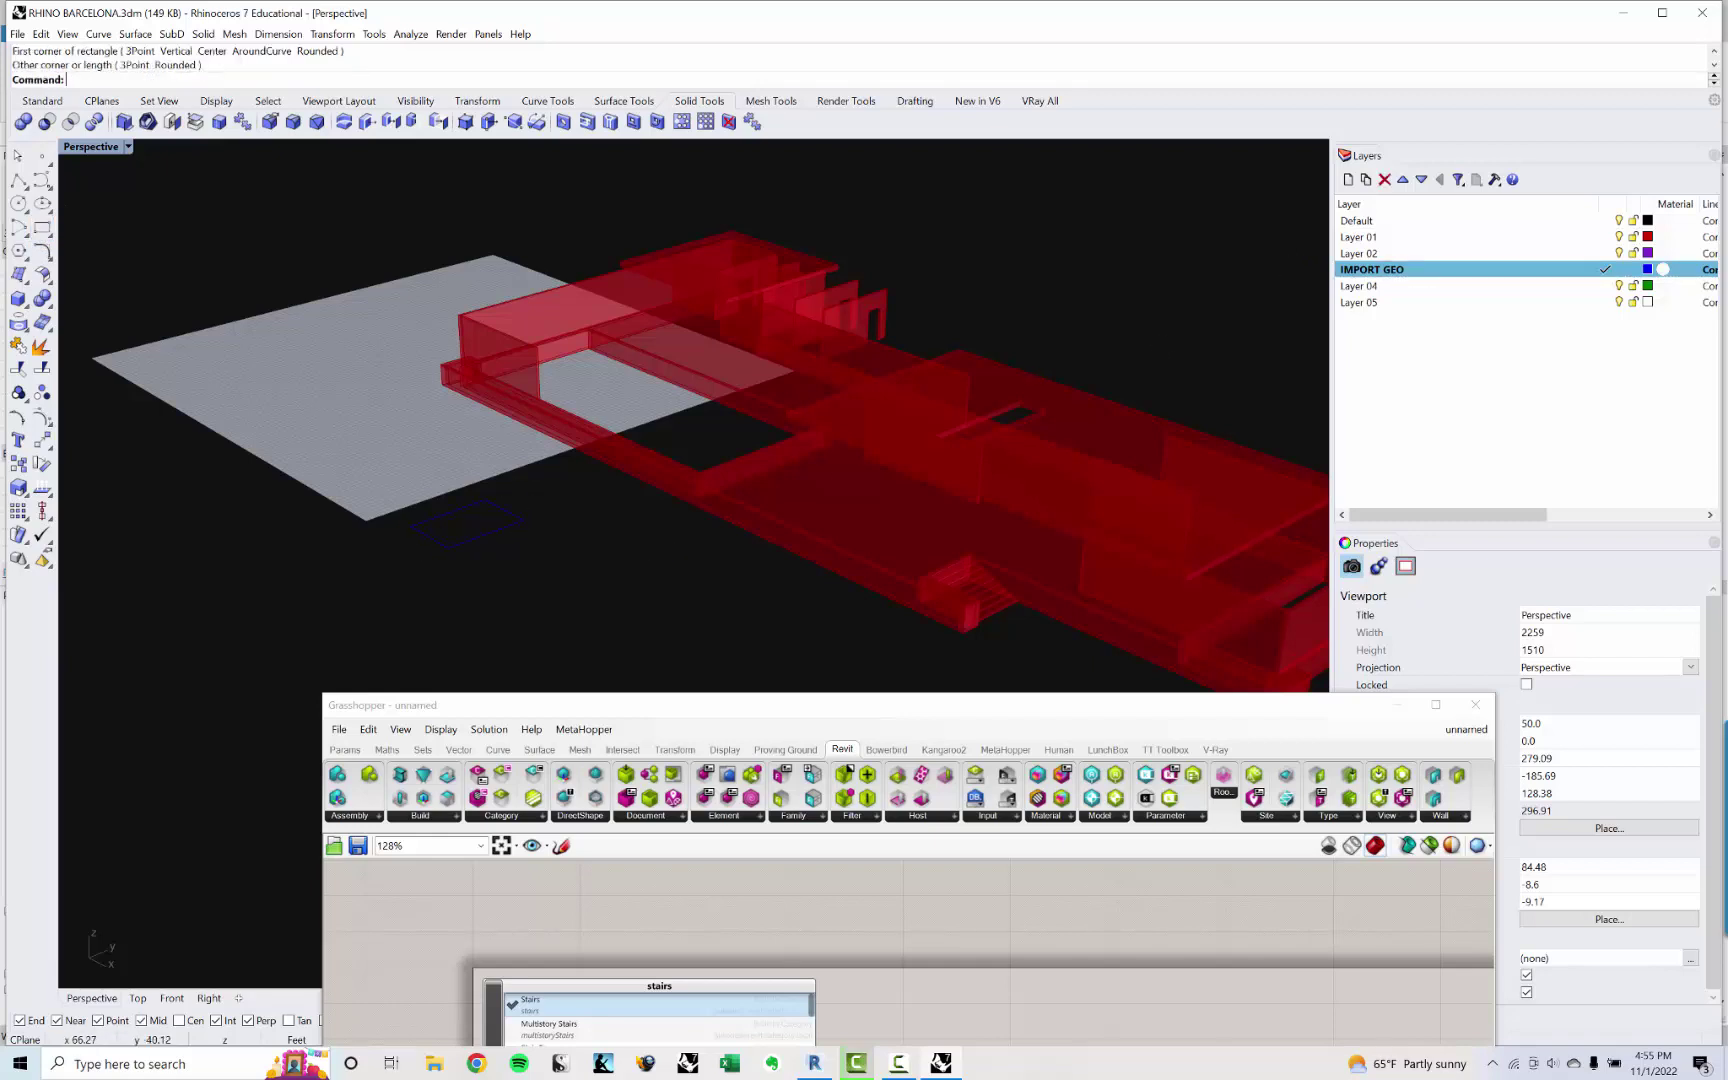
{"action": "type", "text": "ext"}
{"action": "key", "text": "Return"}
{"action": "left_click", "coordinate": [475, 415]}
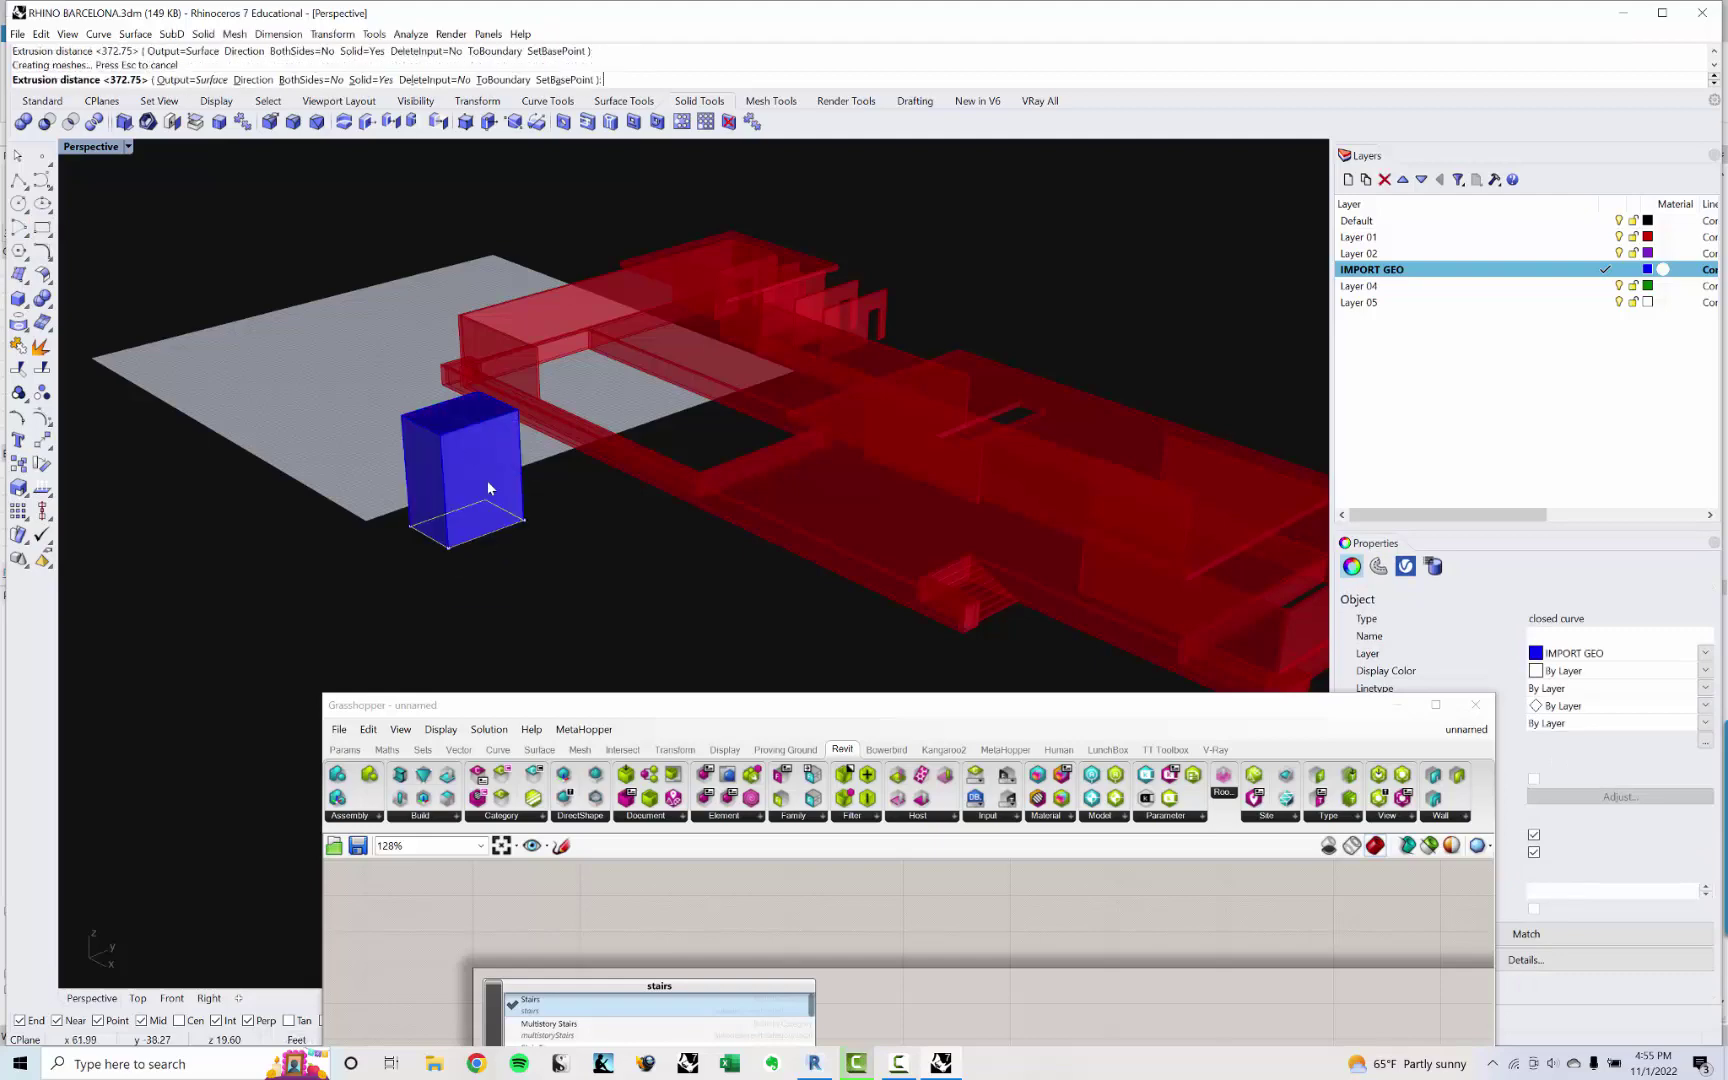
{"action": "key", "text": "Delete"}
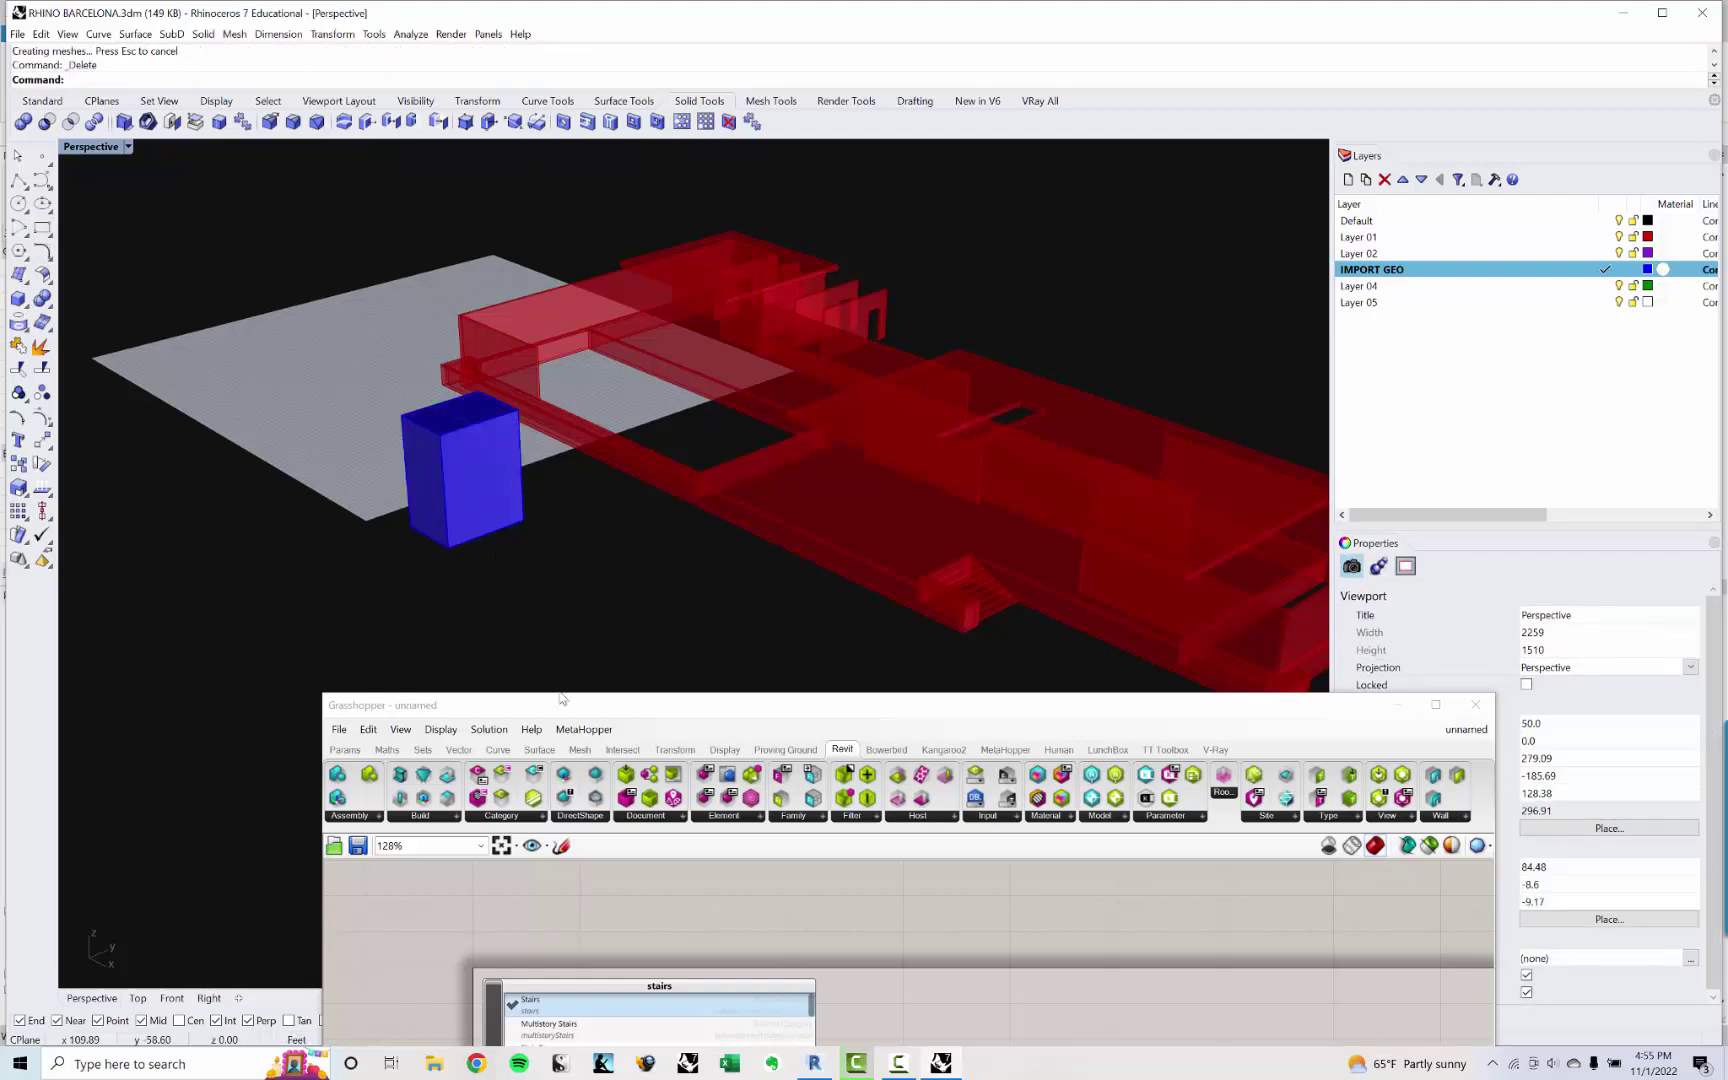
Step: Move the Grasshopper window clear of the box and bring the empty canvas below the stairs category picker into view
{"action": "left_click_drag", "start_coordinate": [562, 702], "coordinate": [937, 449]}
{"action": "right_click_drag", "start_coordinate": [1246, 766], "coordinate": [1244, 710]}
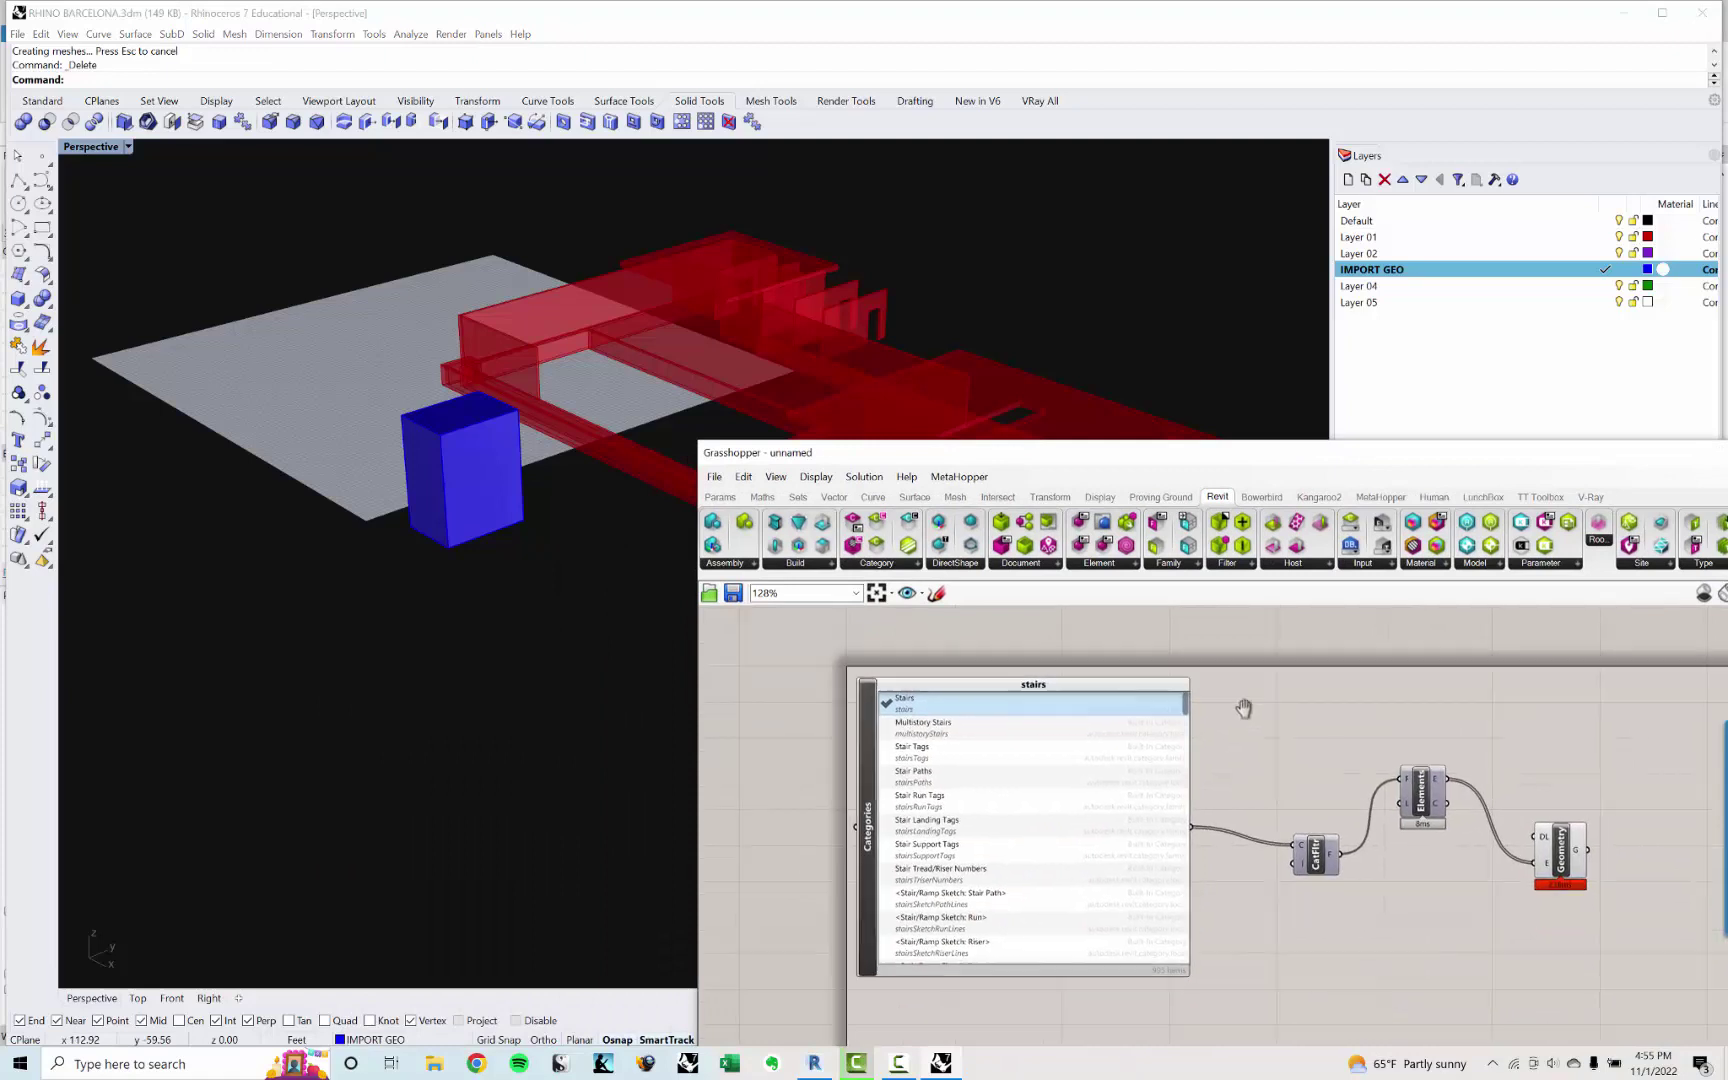
{"action": "scroll", "coordinate": [1244, 710], "scroll_direction": "down", "scroll_amount": 1}
{"action": "right_click_drag", "start_coordinate": [1262, 849], "coordinate": [1225, 725]}
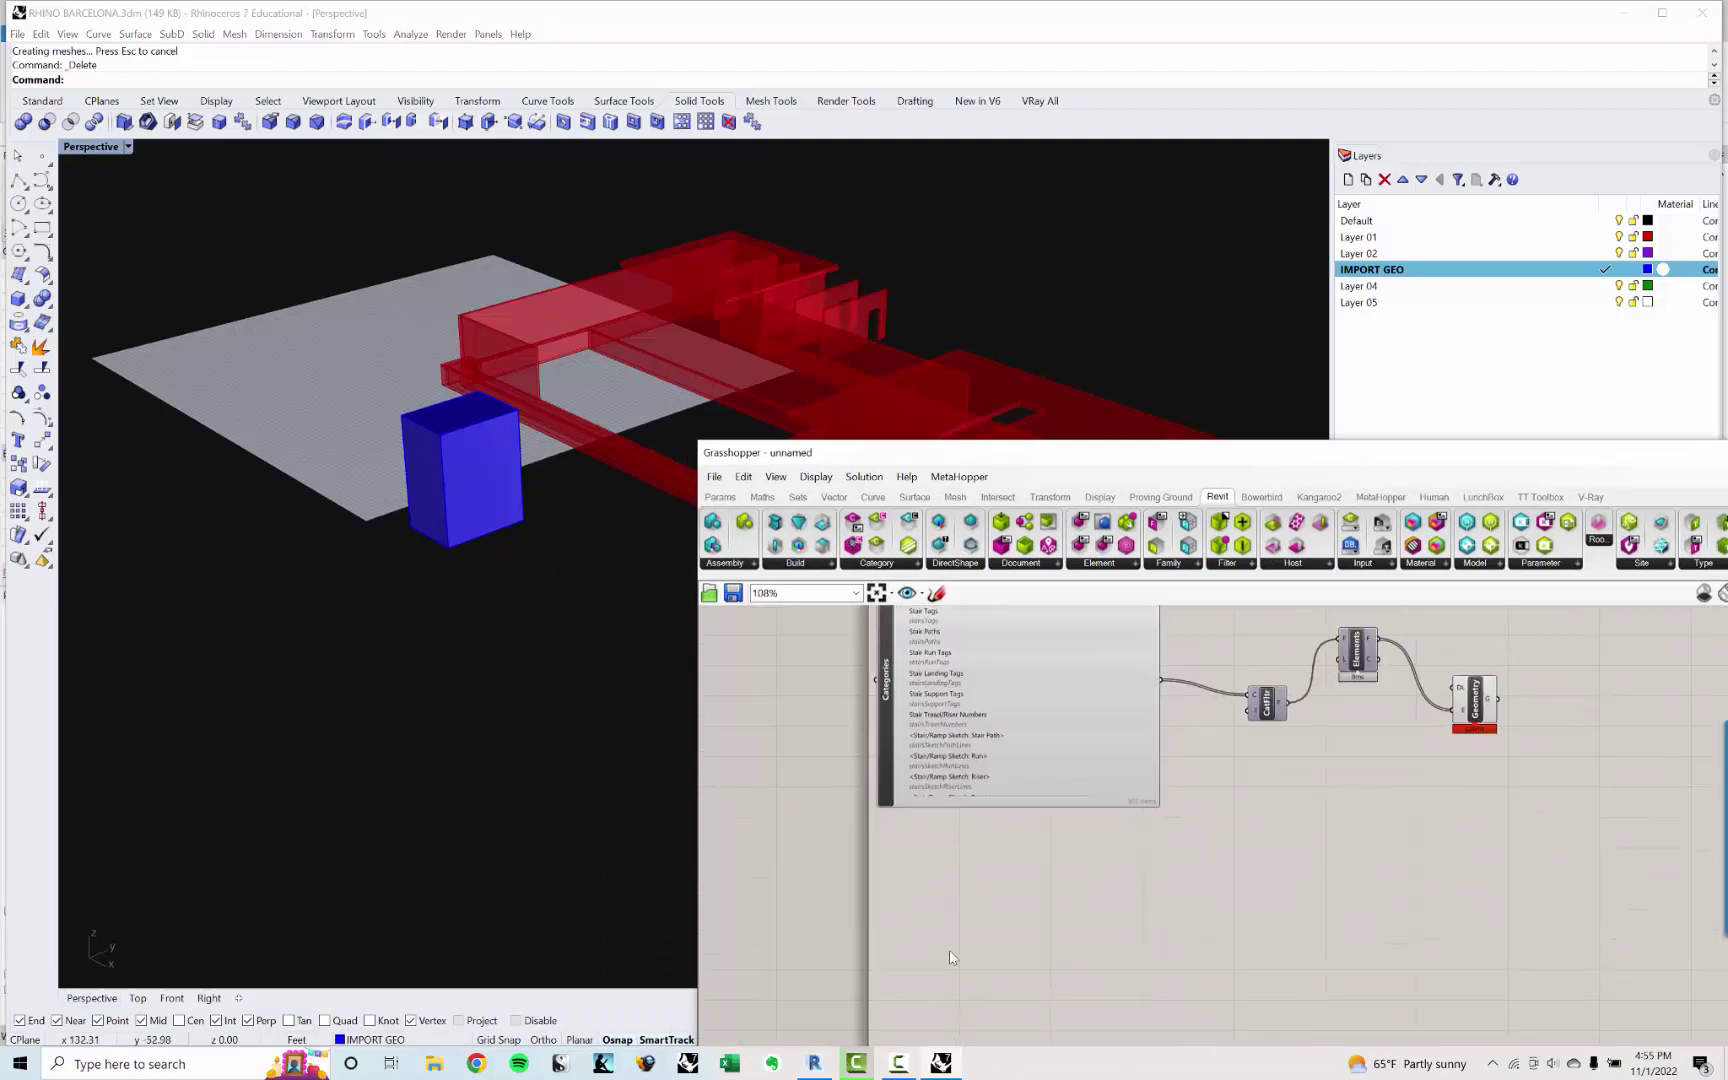
Step: Try adding a Geometry parameter and referencing the Rhino box in it
{"action": "double_click", "coordinate": [925, 931]}
{"action": "type", "text": "geo"}
{"action": "key", "text": "Return"}
{"action": "right_click", "coordinate": [926, 928]}
{"action": "left_click", "coordinate": [972, 933]}
{"action": "left_click", "coordinate": [463, 488]}
Step: Add a Geometry Pipeline component to the canvas below the stairs category picker
{"action": "double_click", "coordinate": [919, 890]}
{"action": "type", "text": "GEO"}
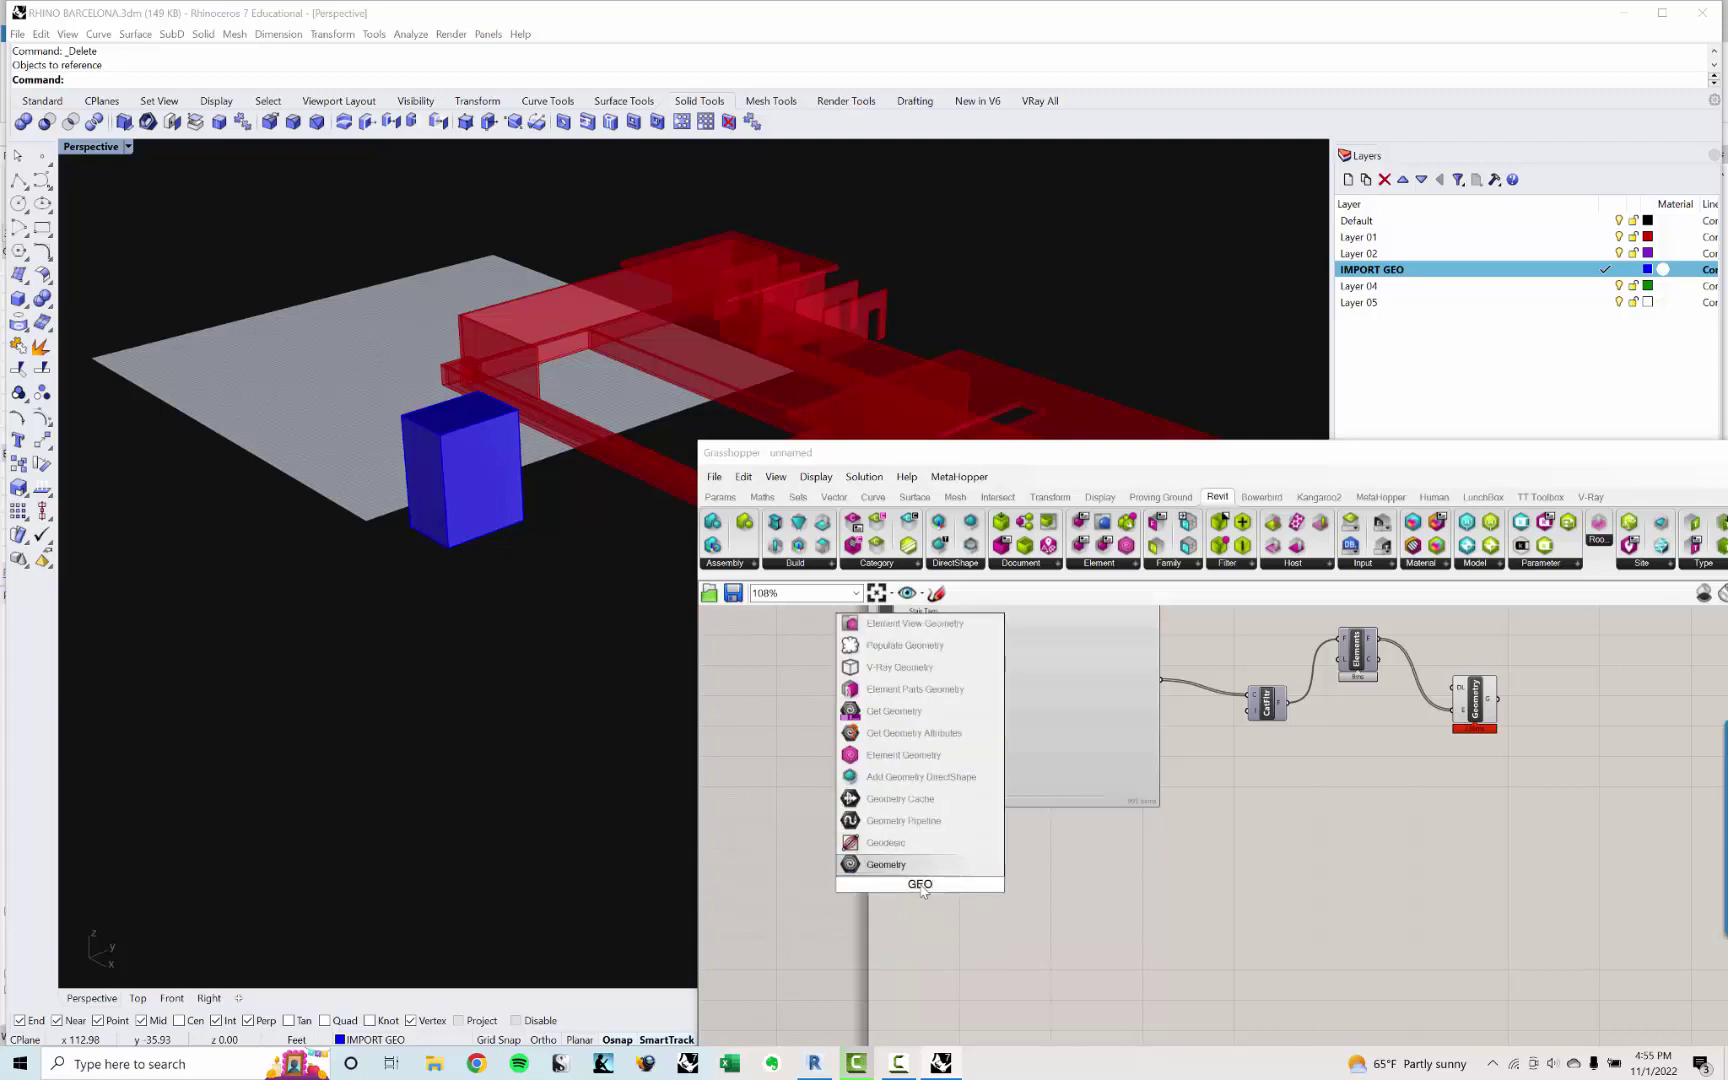
{"action": "key", "text": "Up"}
{"action": "key", "text": "Up"}
{"action": "key", "text": "Return"}
{"action": "scroll", "coordinate": [920, 888], "scroll_direction": "up", "scroll_amount": 4}
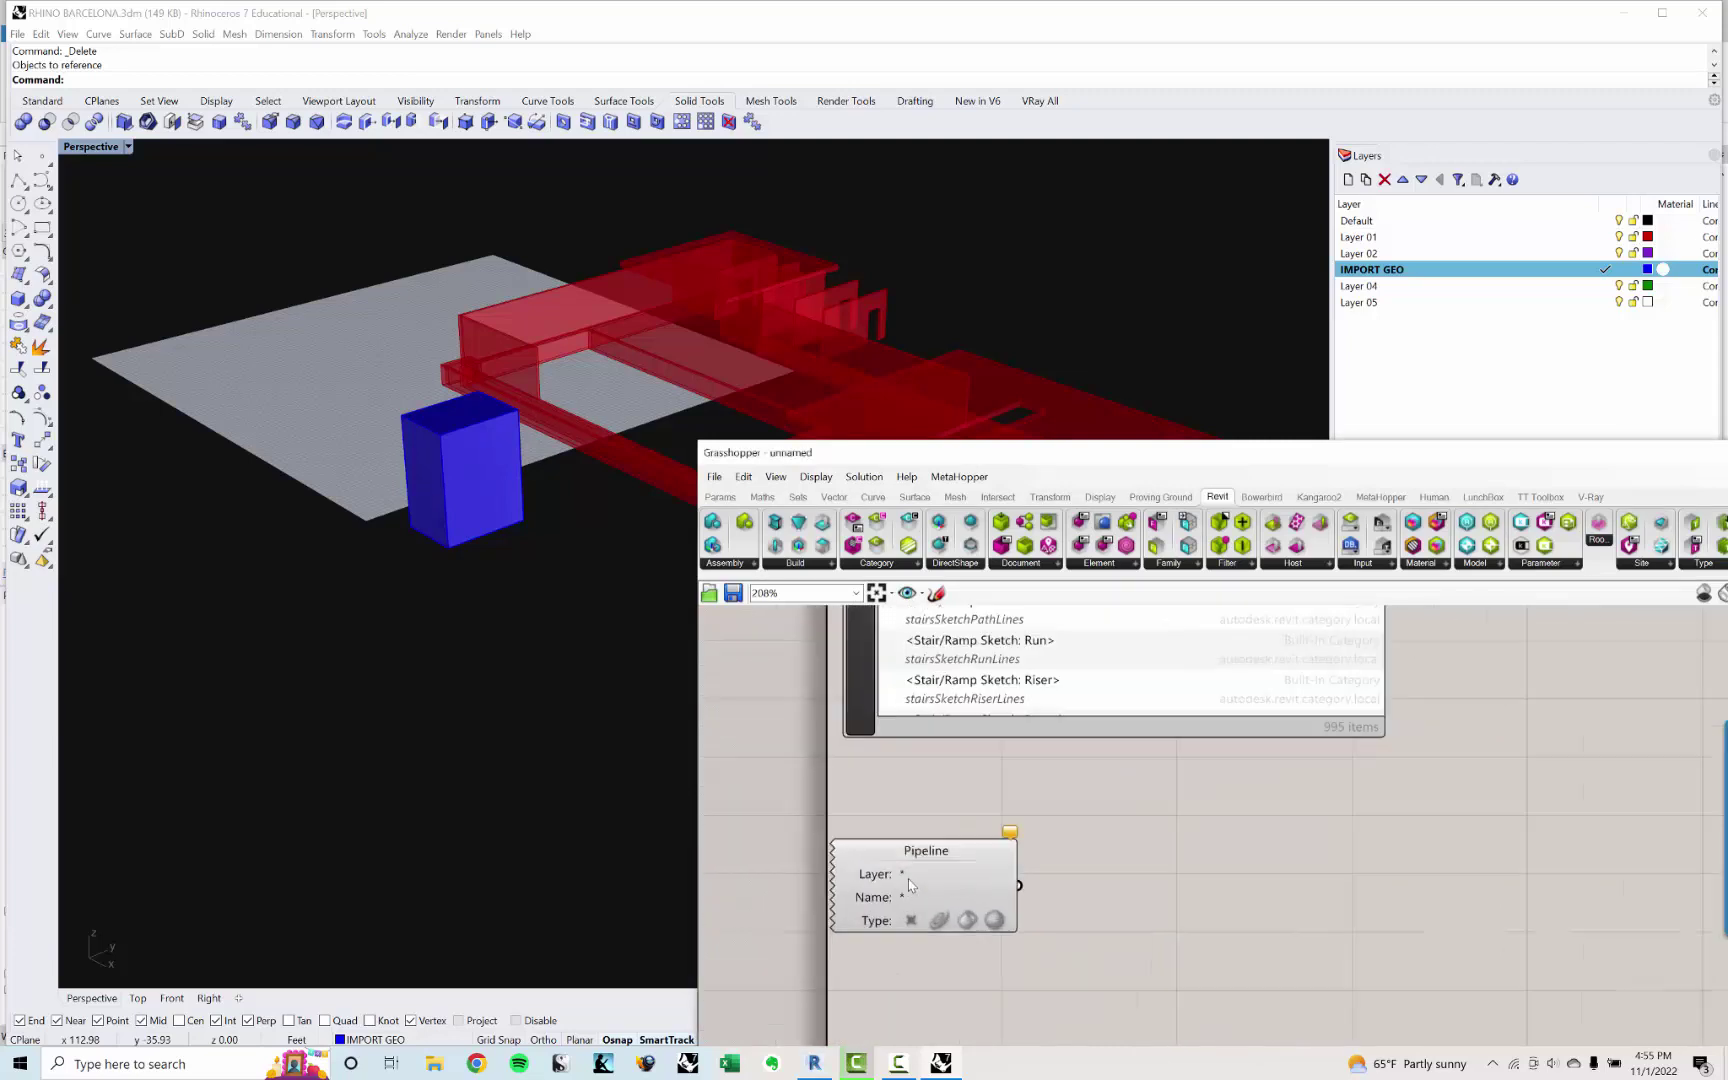
Step: Set the Geometry Pipeline's layer filter to *IMPORT GEO
{"action": "double_click", "coordinate": [910, 877]}
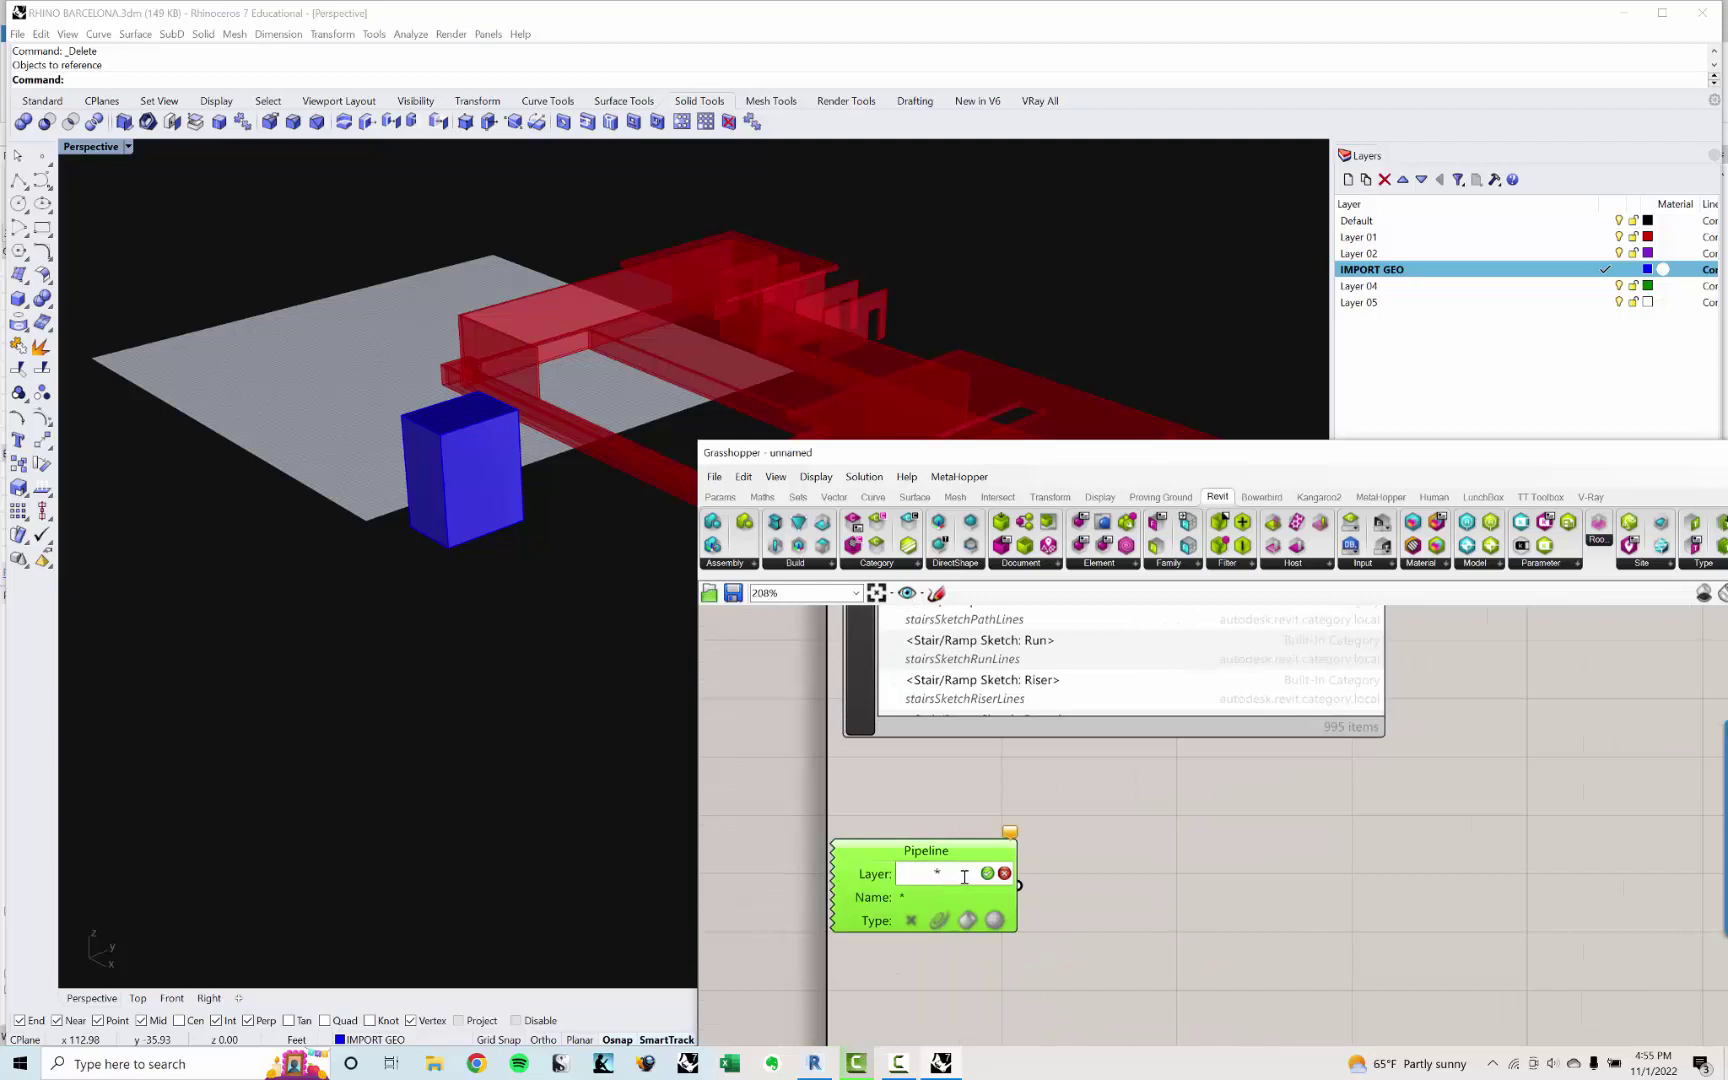
{"action": "key", "text": "Return"}
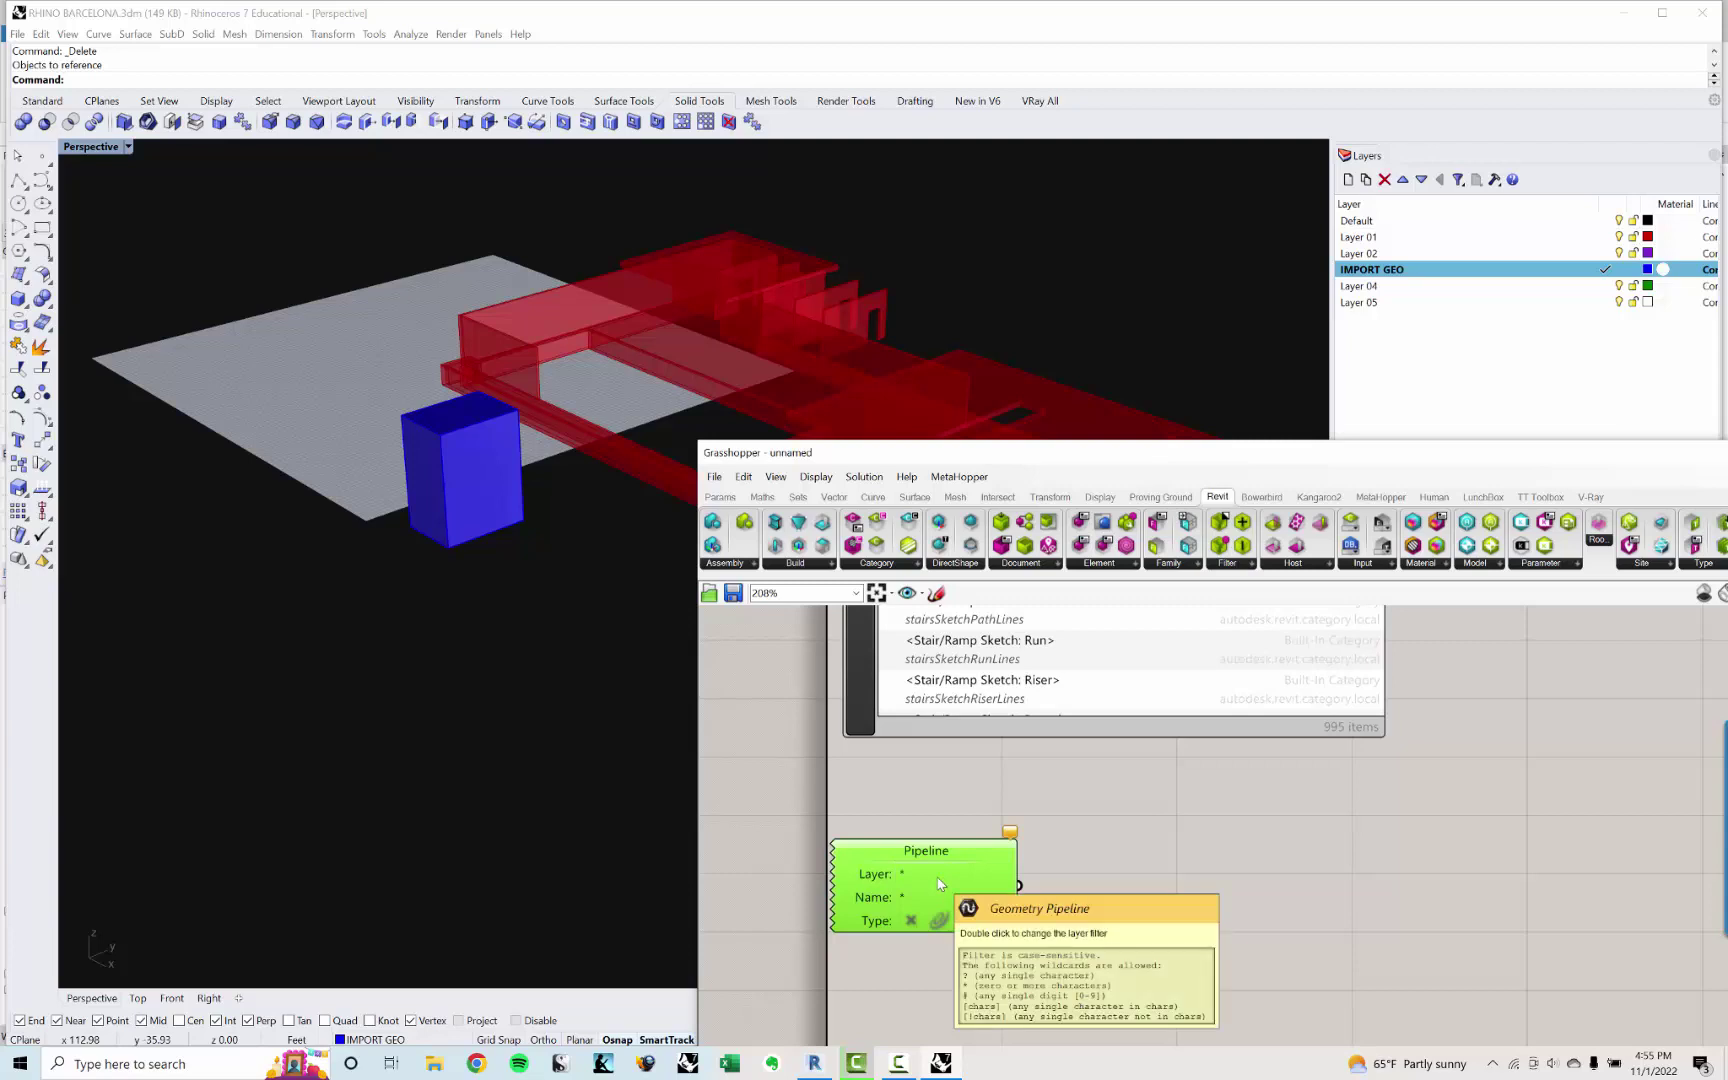
{"action": "double_click", "coordinate": [939, 878]}
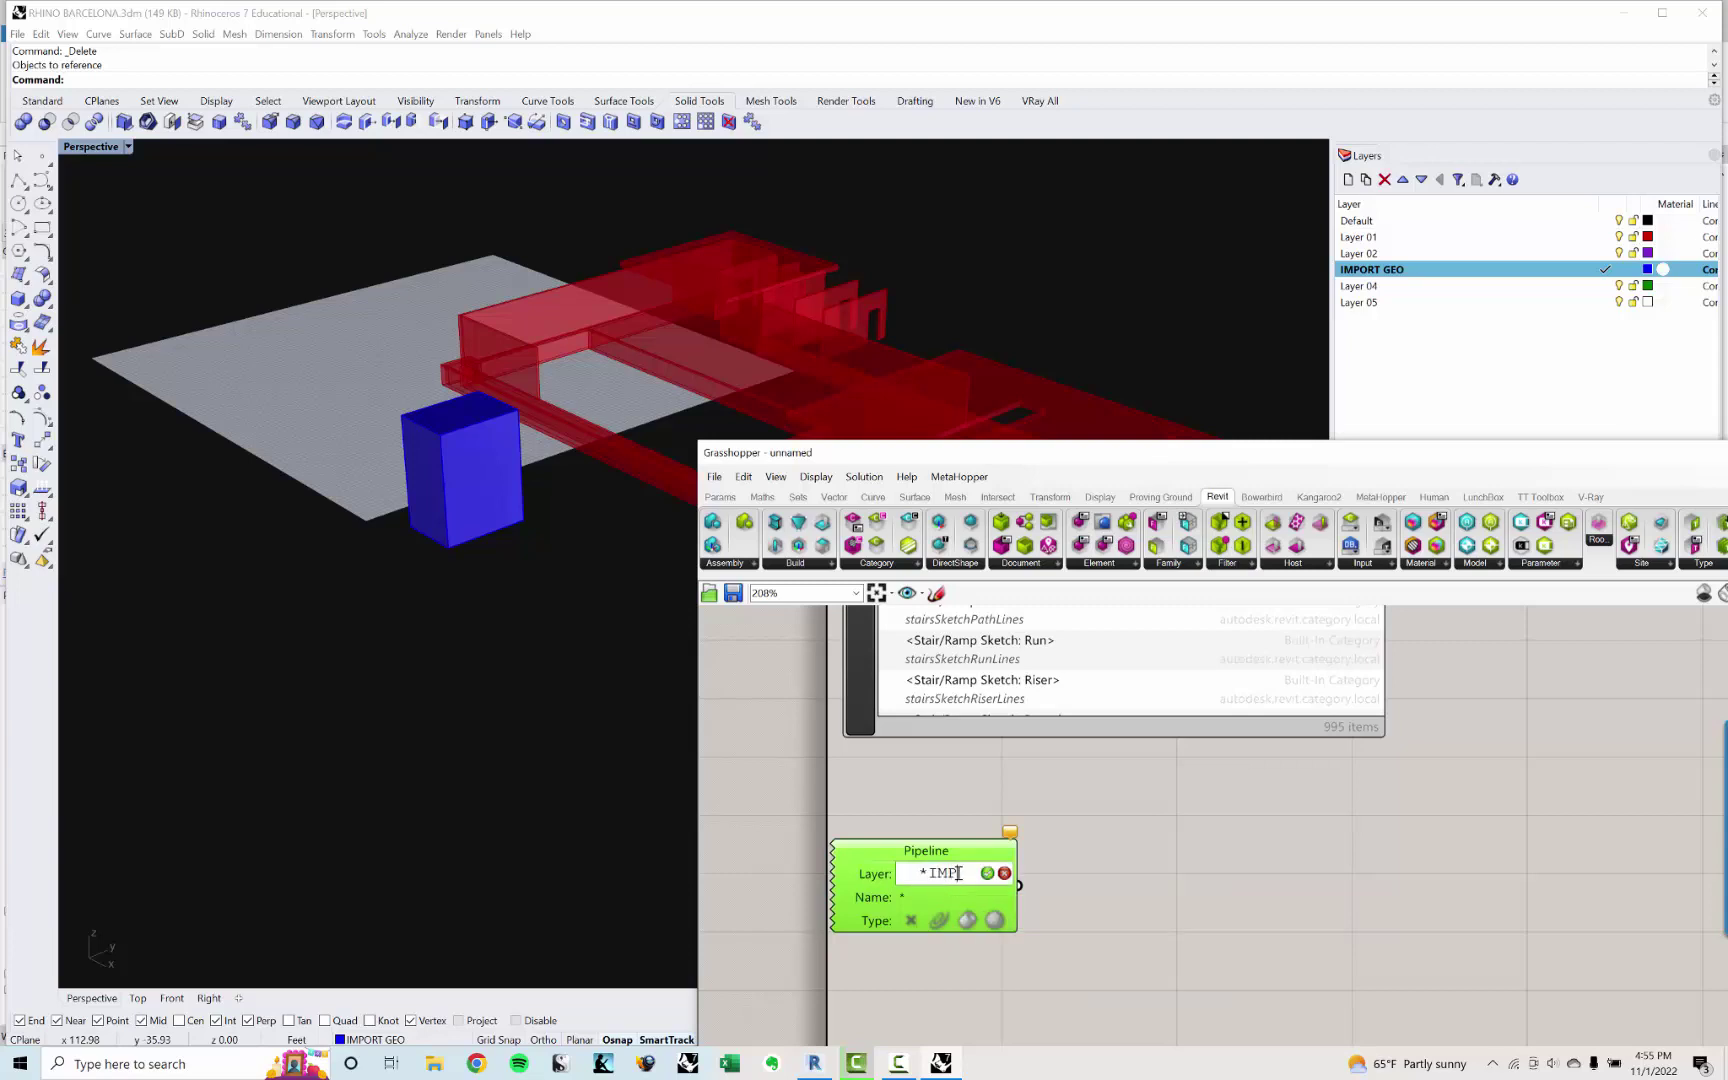
{"action": "type", "text": "IMPORT GEO"}
{"action": "left_click", "coordinate": [987, 873]}
{"action": "left_click", "coordinate": [1124, 895]}
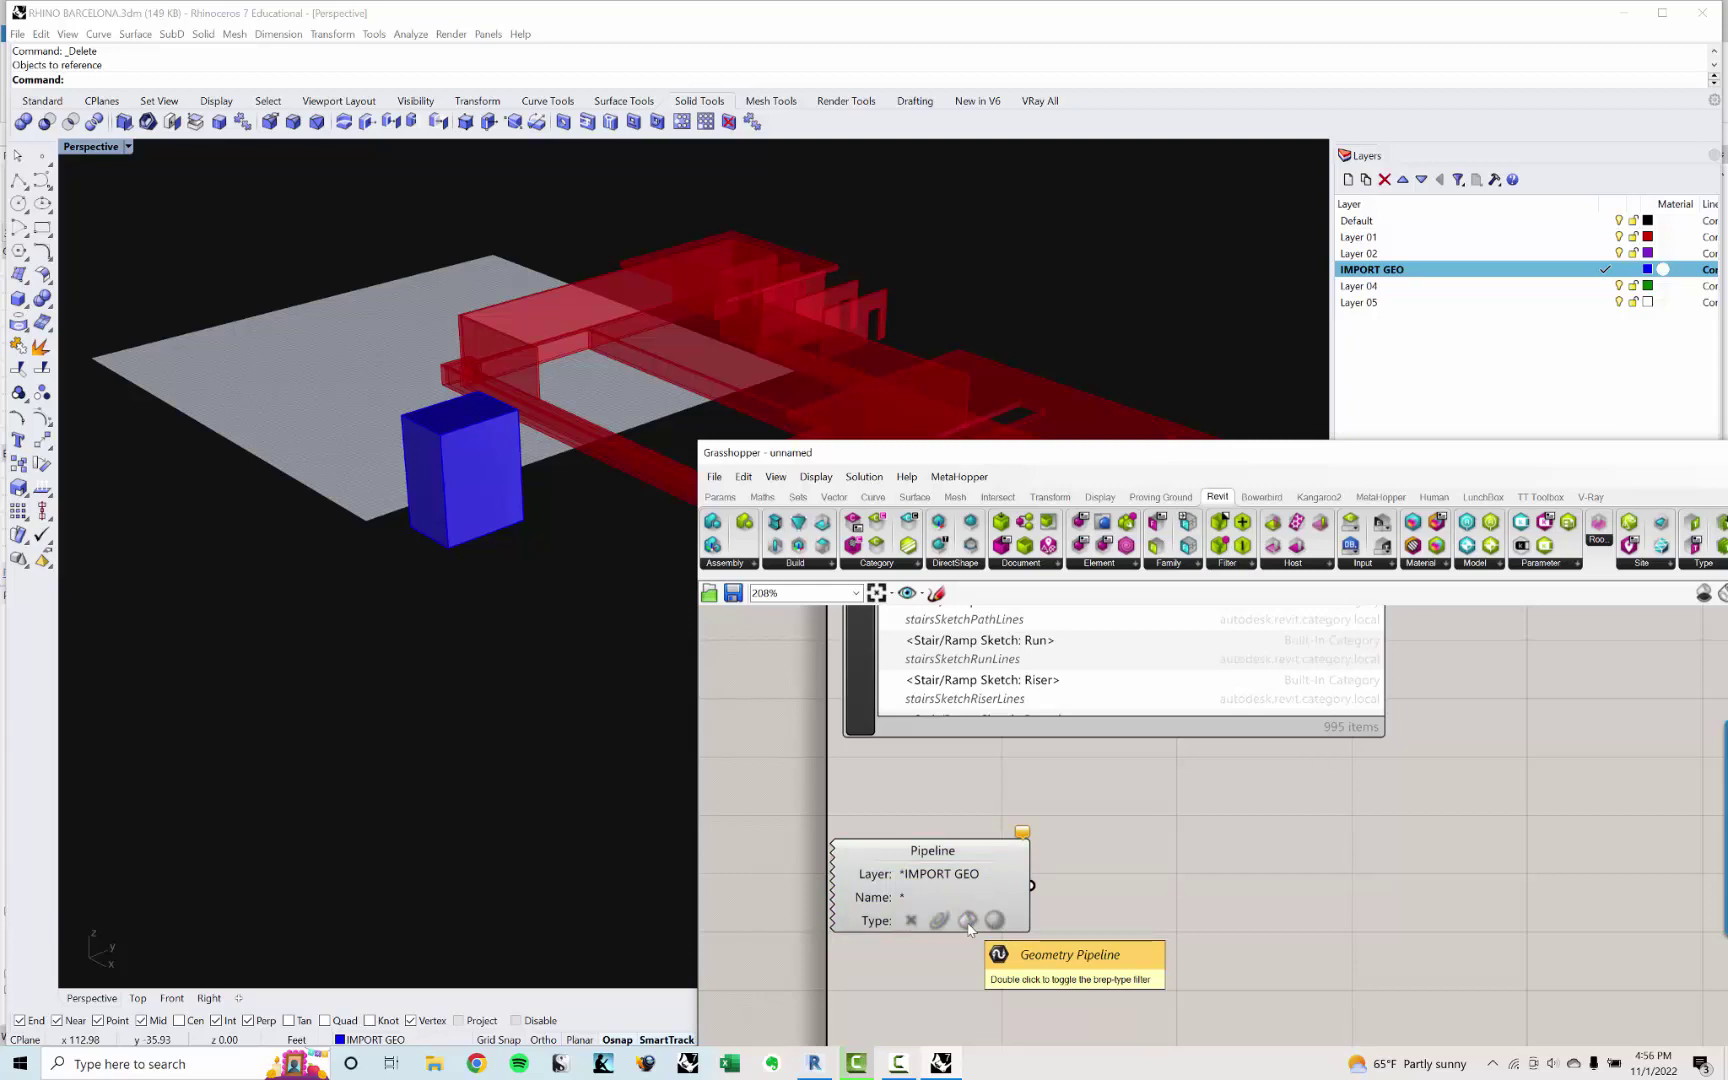
Step: Draw a three-point rectangle curve in front of the box in the Rhino model
{"action": "middle_click", "coordinate": [535, 774]}
{"action": "left_click", "coordinate": [465, 802]}
{"action": "left_click", "coordinate": [558, 716]}
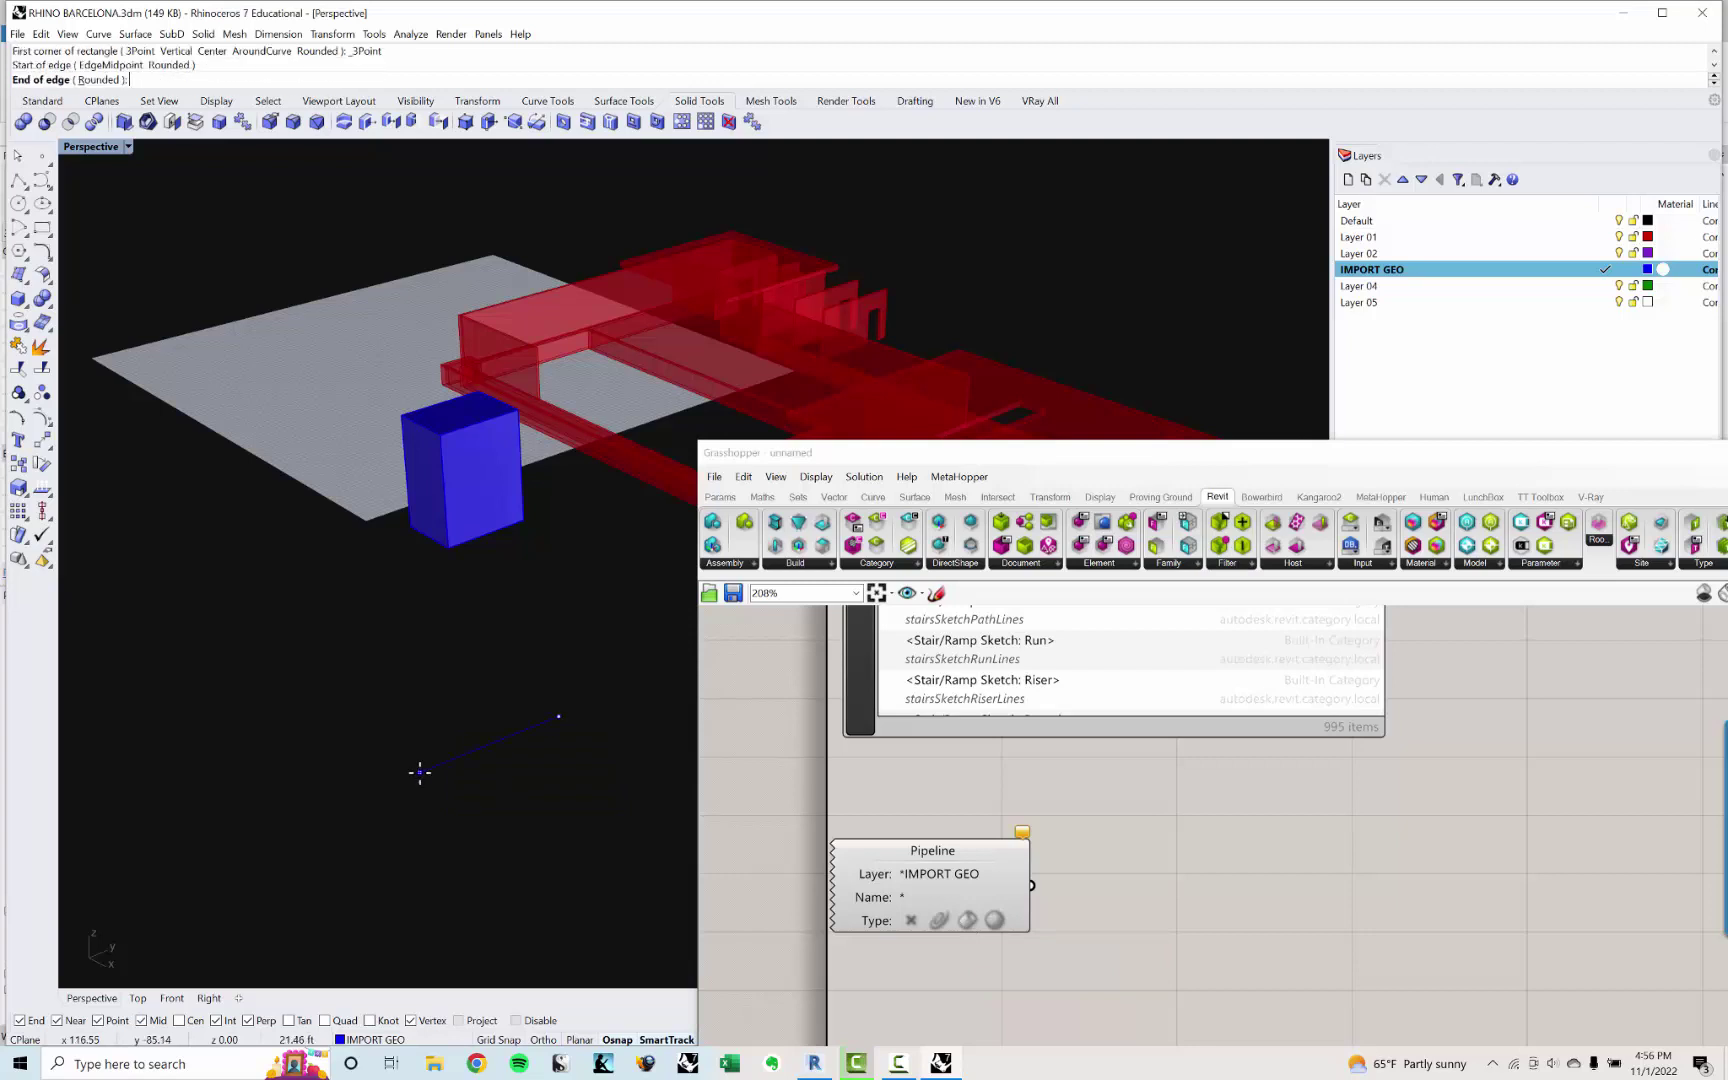
{"action": "left_click", "coordinate": [374, 713]}
{"action": "left_click", "coordinate": [506, 640]}
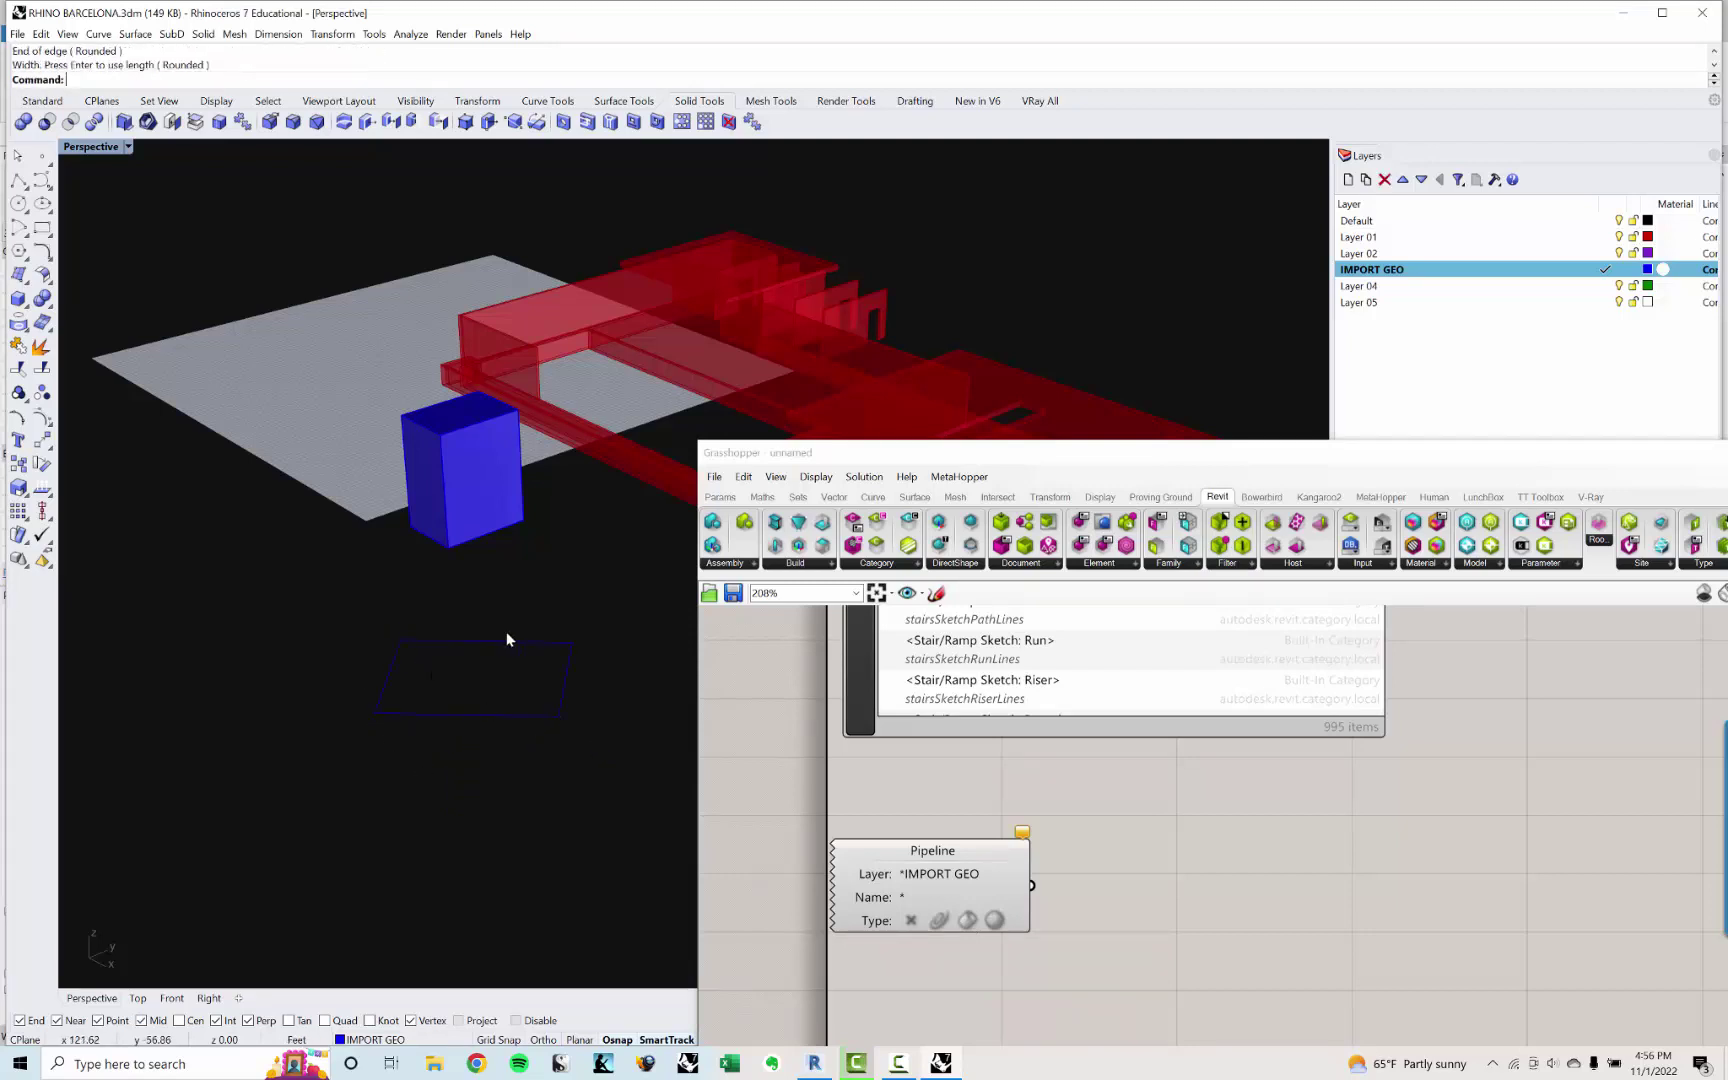
Step: Enable the pipeline's Brep type filter and connect its output to a new Geometry parameter
{"action": "left_click", "coordinate": [968, 921]}
{"action": "left_click", "coordinate": [1157, 905]}
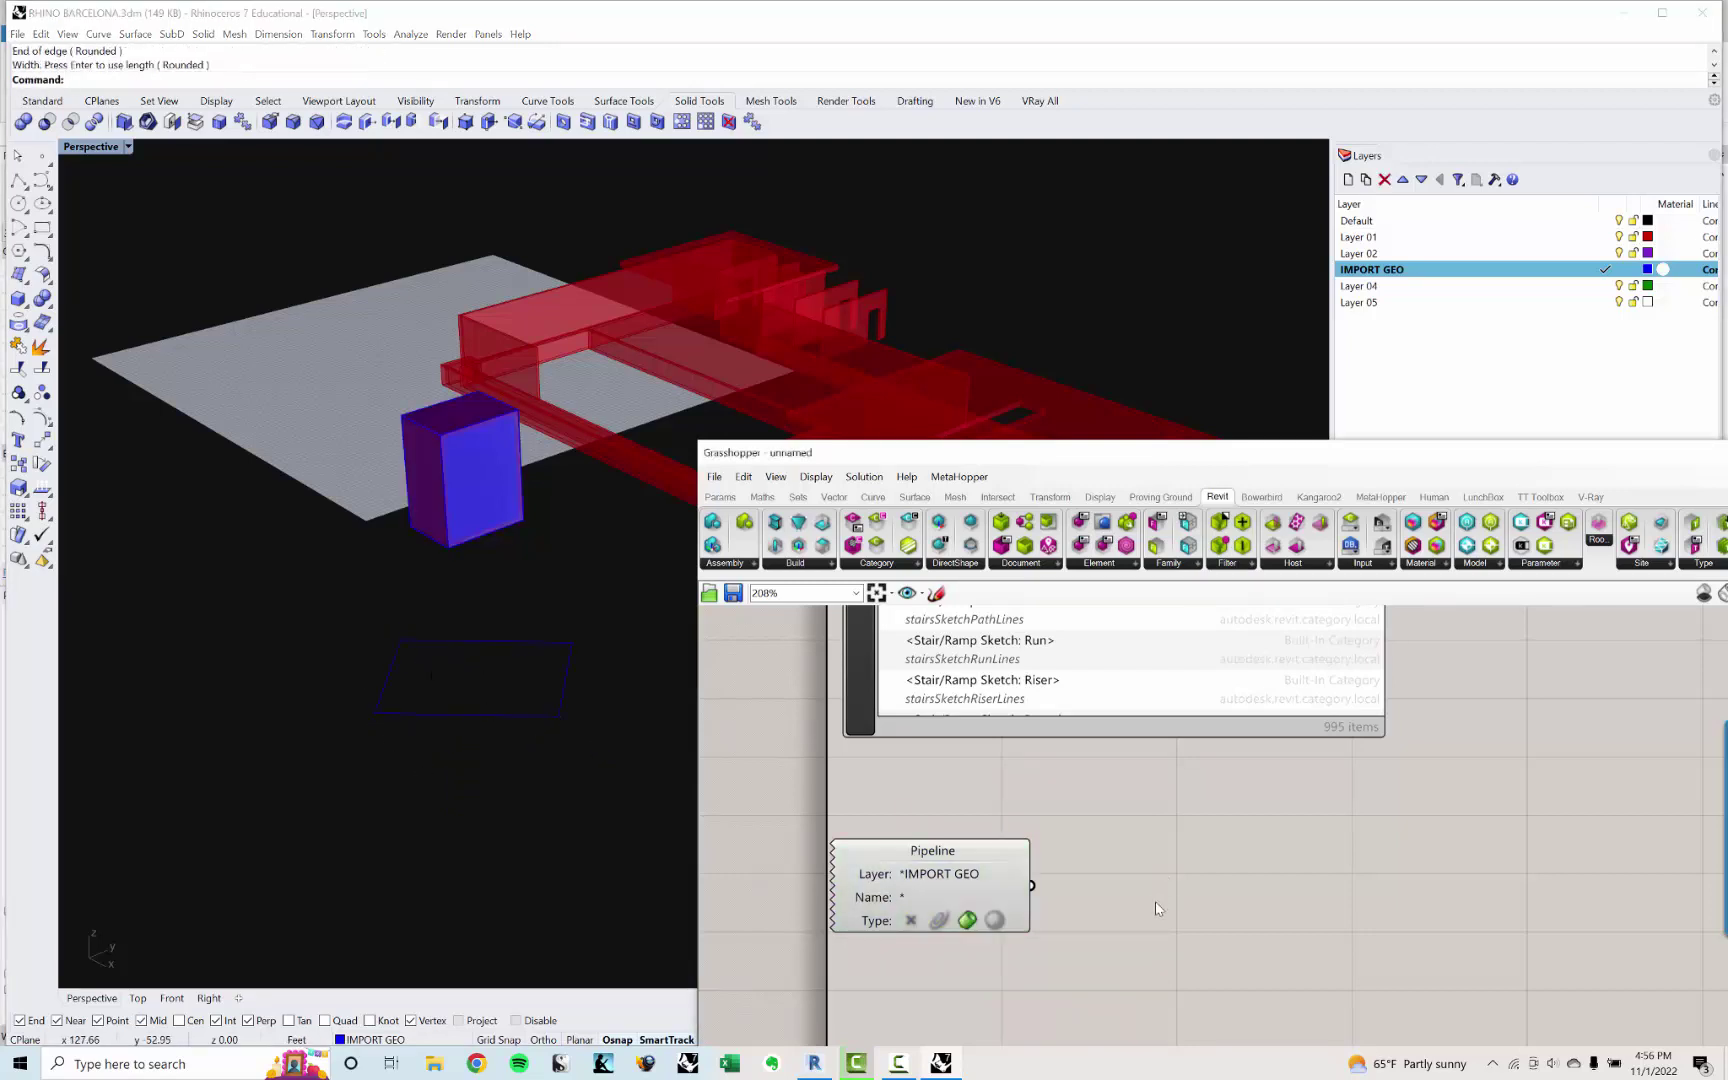
{"action": "double_click", "coordinate": [1153, 908]}
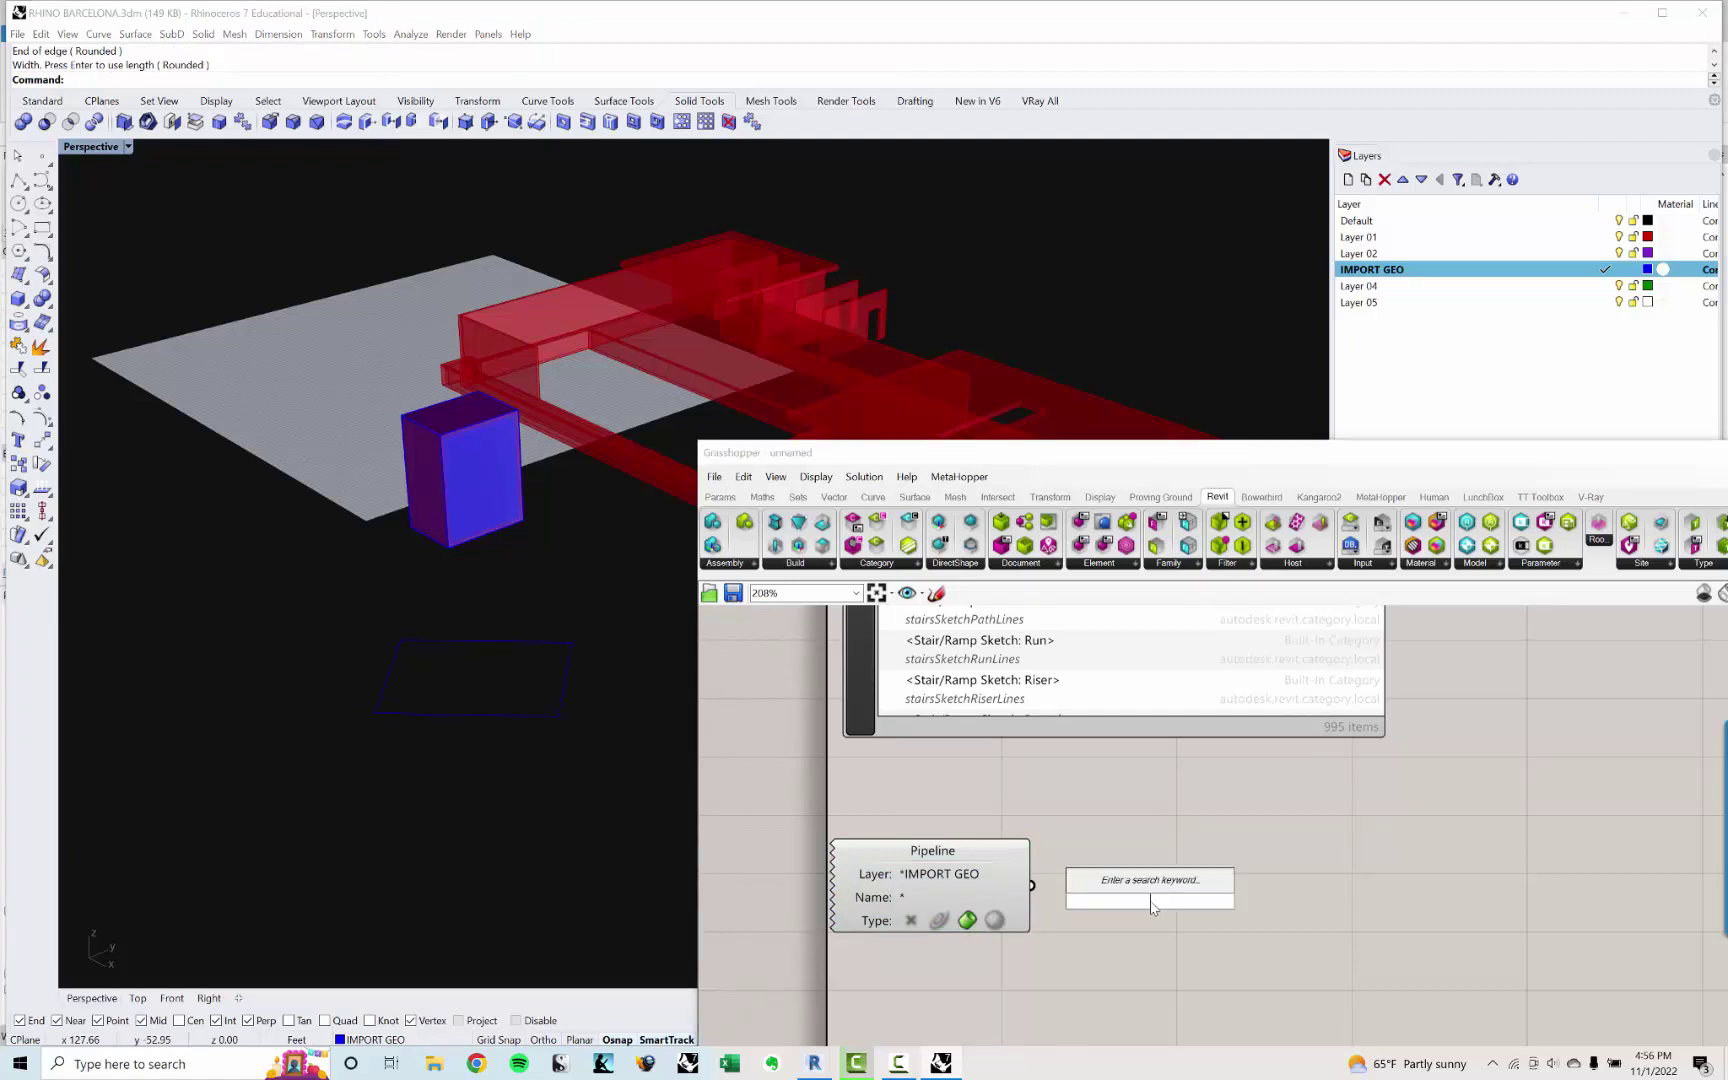
{"action": "type", "text": "geo"}
{"action": "key", "text": "Return"}
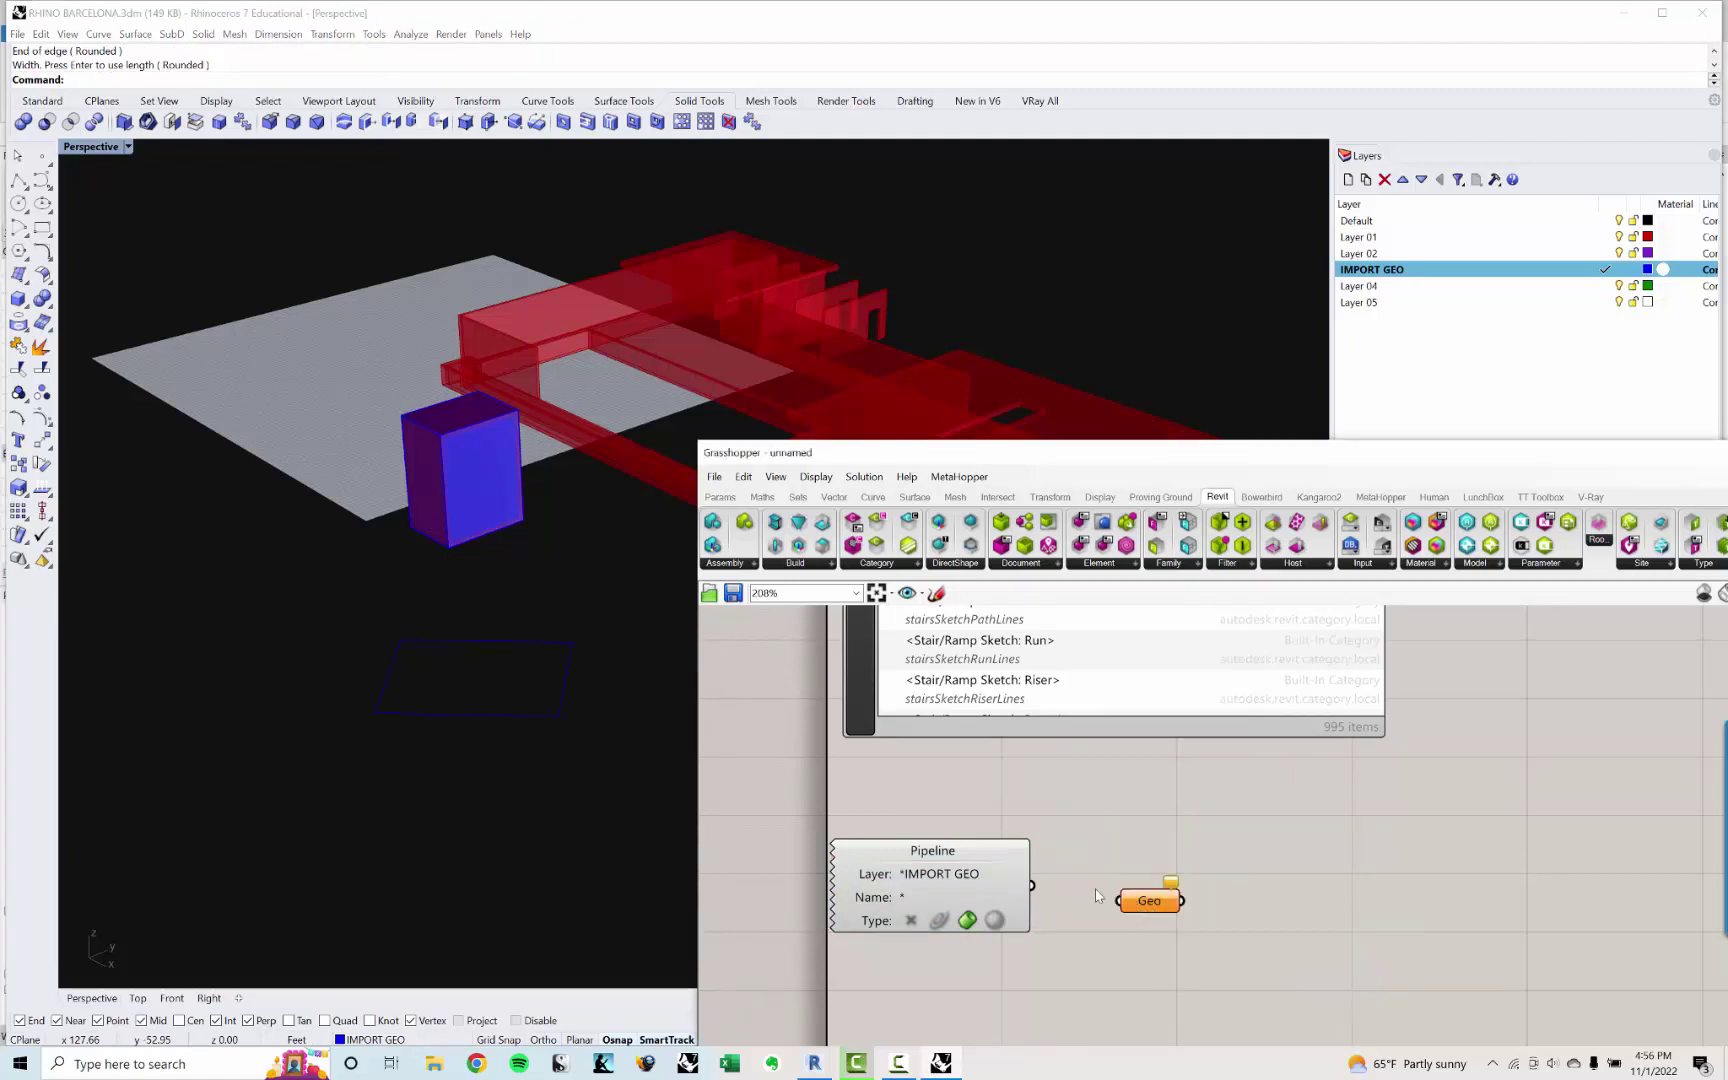
{"action": "left_click_drag", "start_coordinate": [1035, 886], "coordinate": [1152, 864]}
{"action": "left_click", "coordinate": [1083, 812]}
Step: Switch to Revit, turn on the shaded Grasshopper preview, and examine the box beside the pavilion in the 3D view
{"action": "left_click", "coordinate": [829, 1065]}
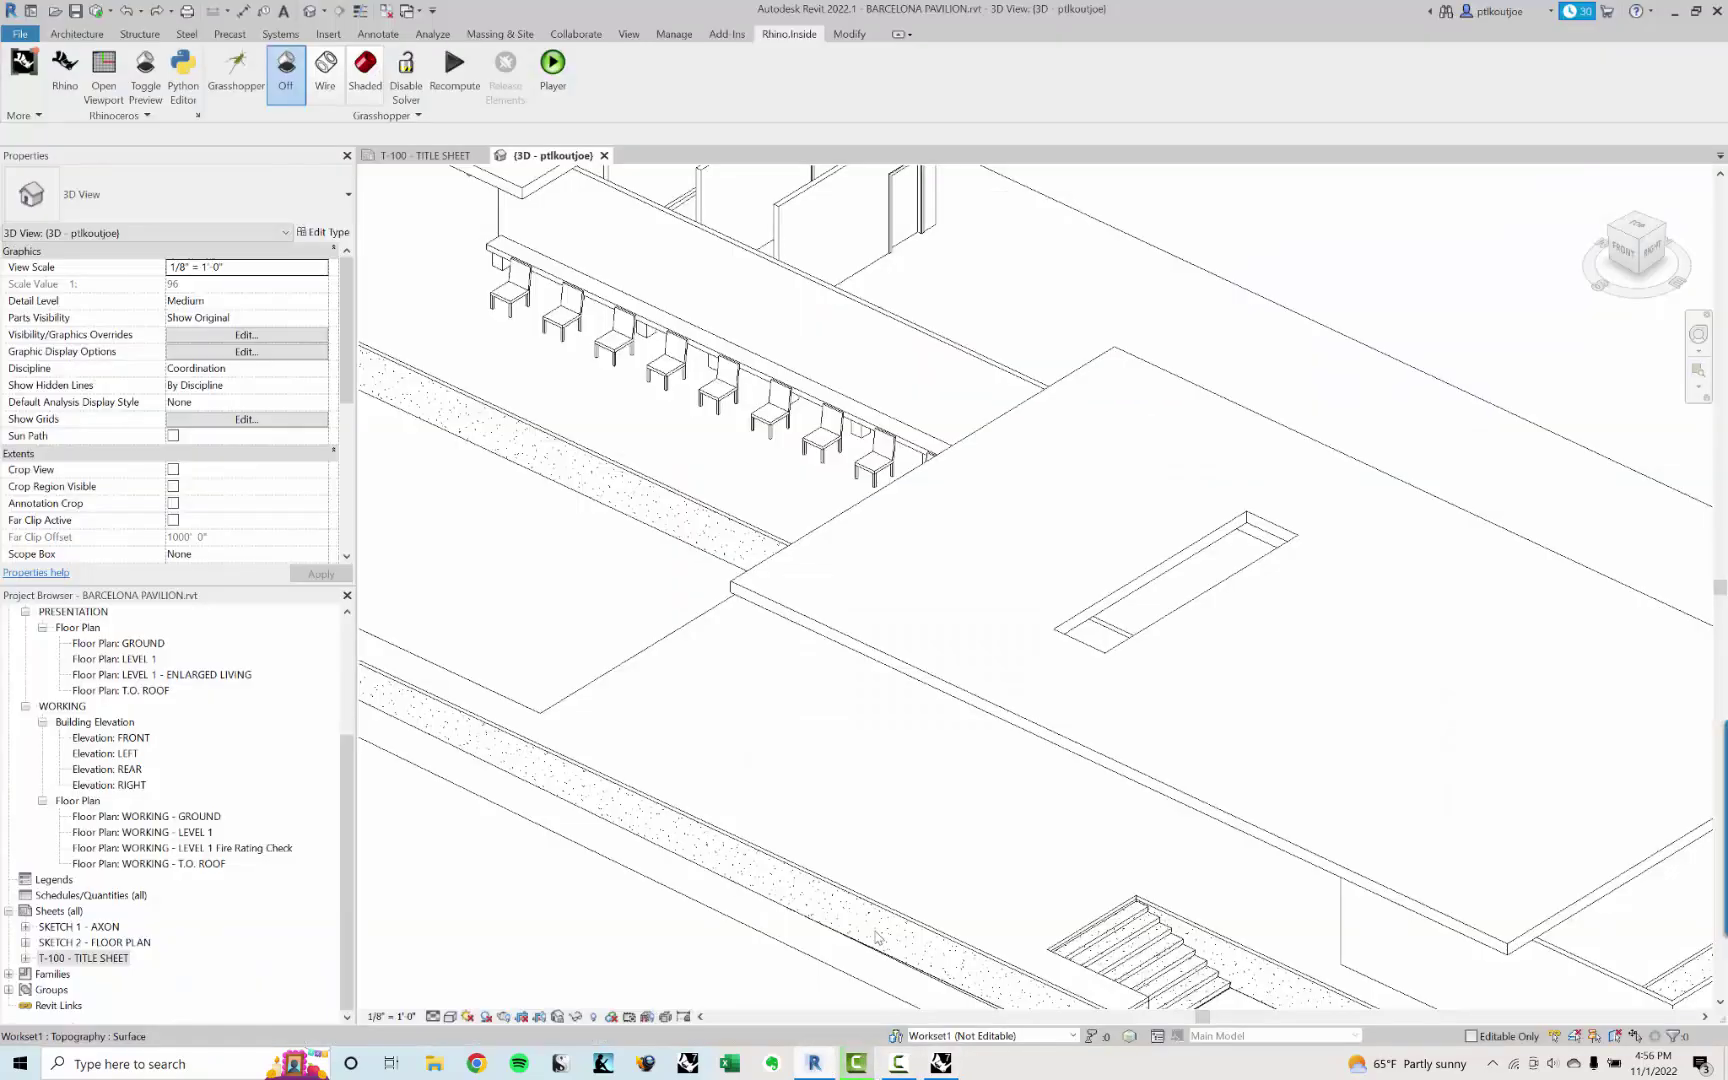
{"action": "scroll", "coordinate": [700, 400], "scroll_direction": "down", "scroll_amount": 3}
{"action": "left_click", "coordinate": [365, 70]}
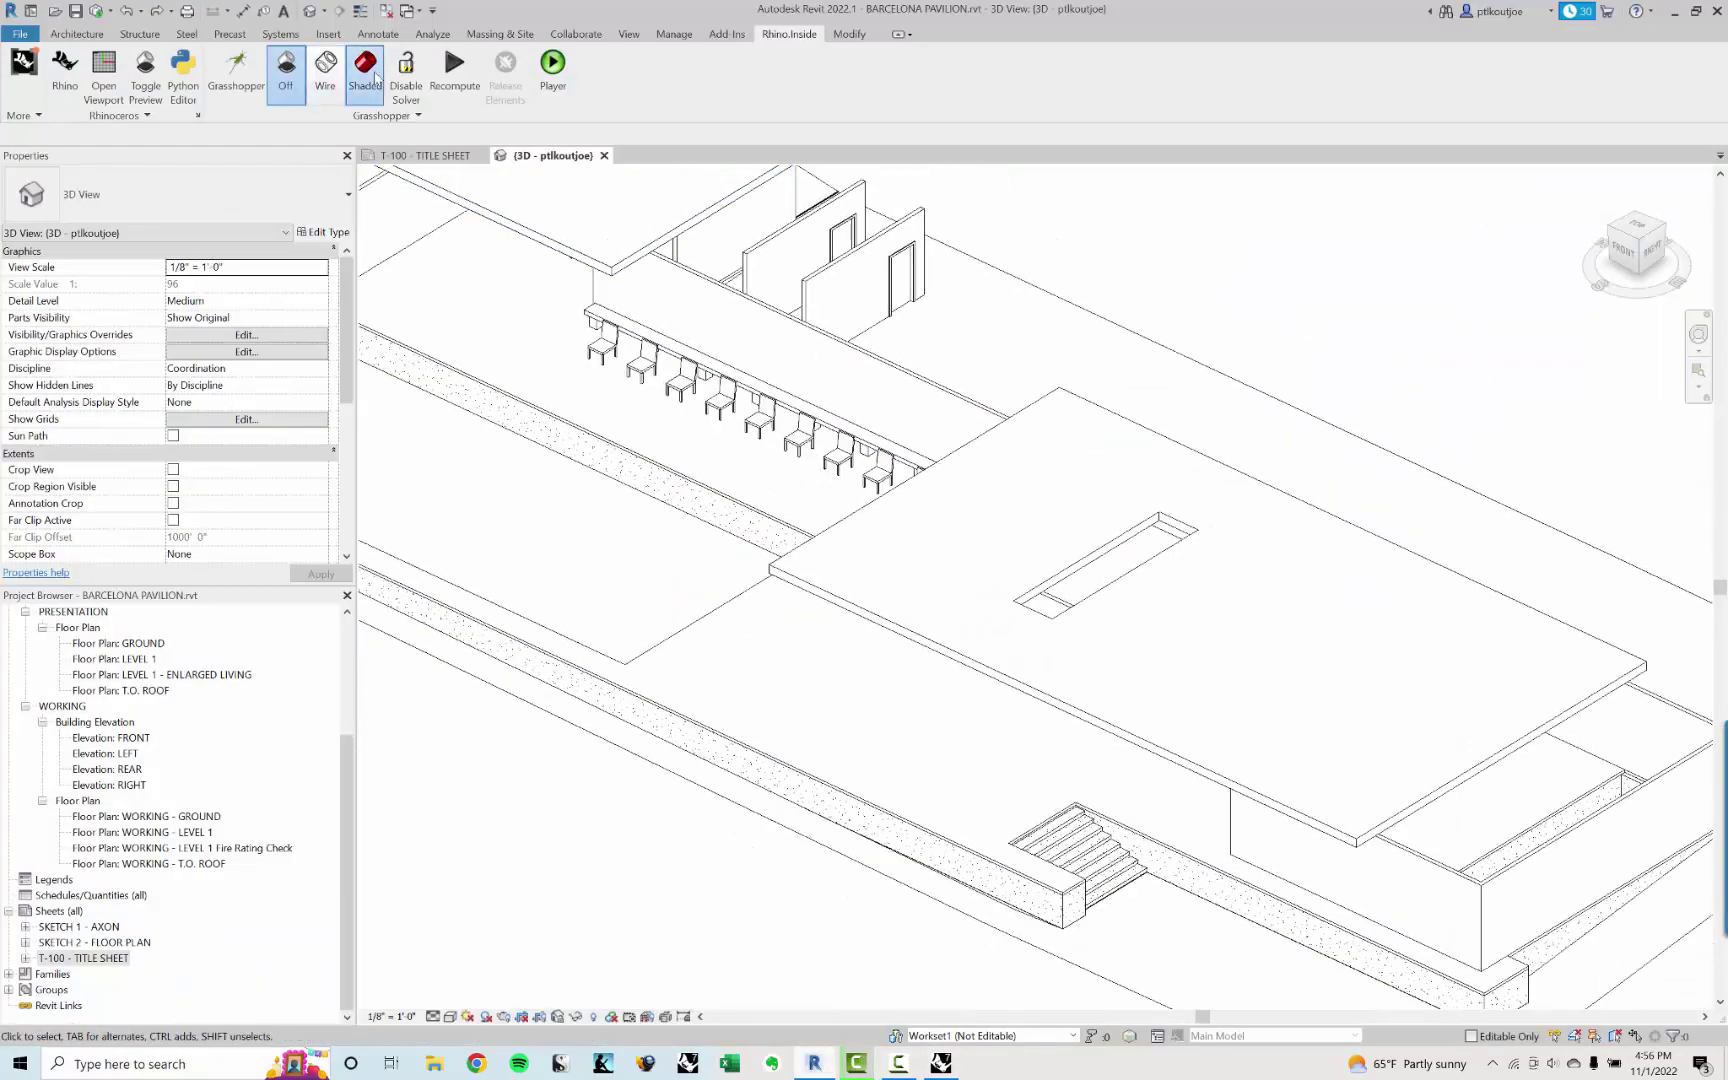
{"action": "scroll", "coordinate": [820, 620], "scroll_direction": "down", "scroll_amount": 3}
{"action": "scroll", "coordinate": [684, 820], "scroll_direction": "up", "scroll_amount": 3}
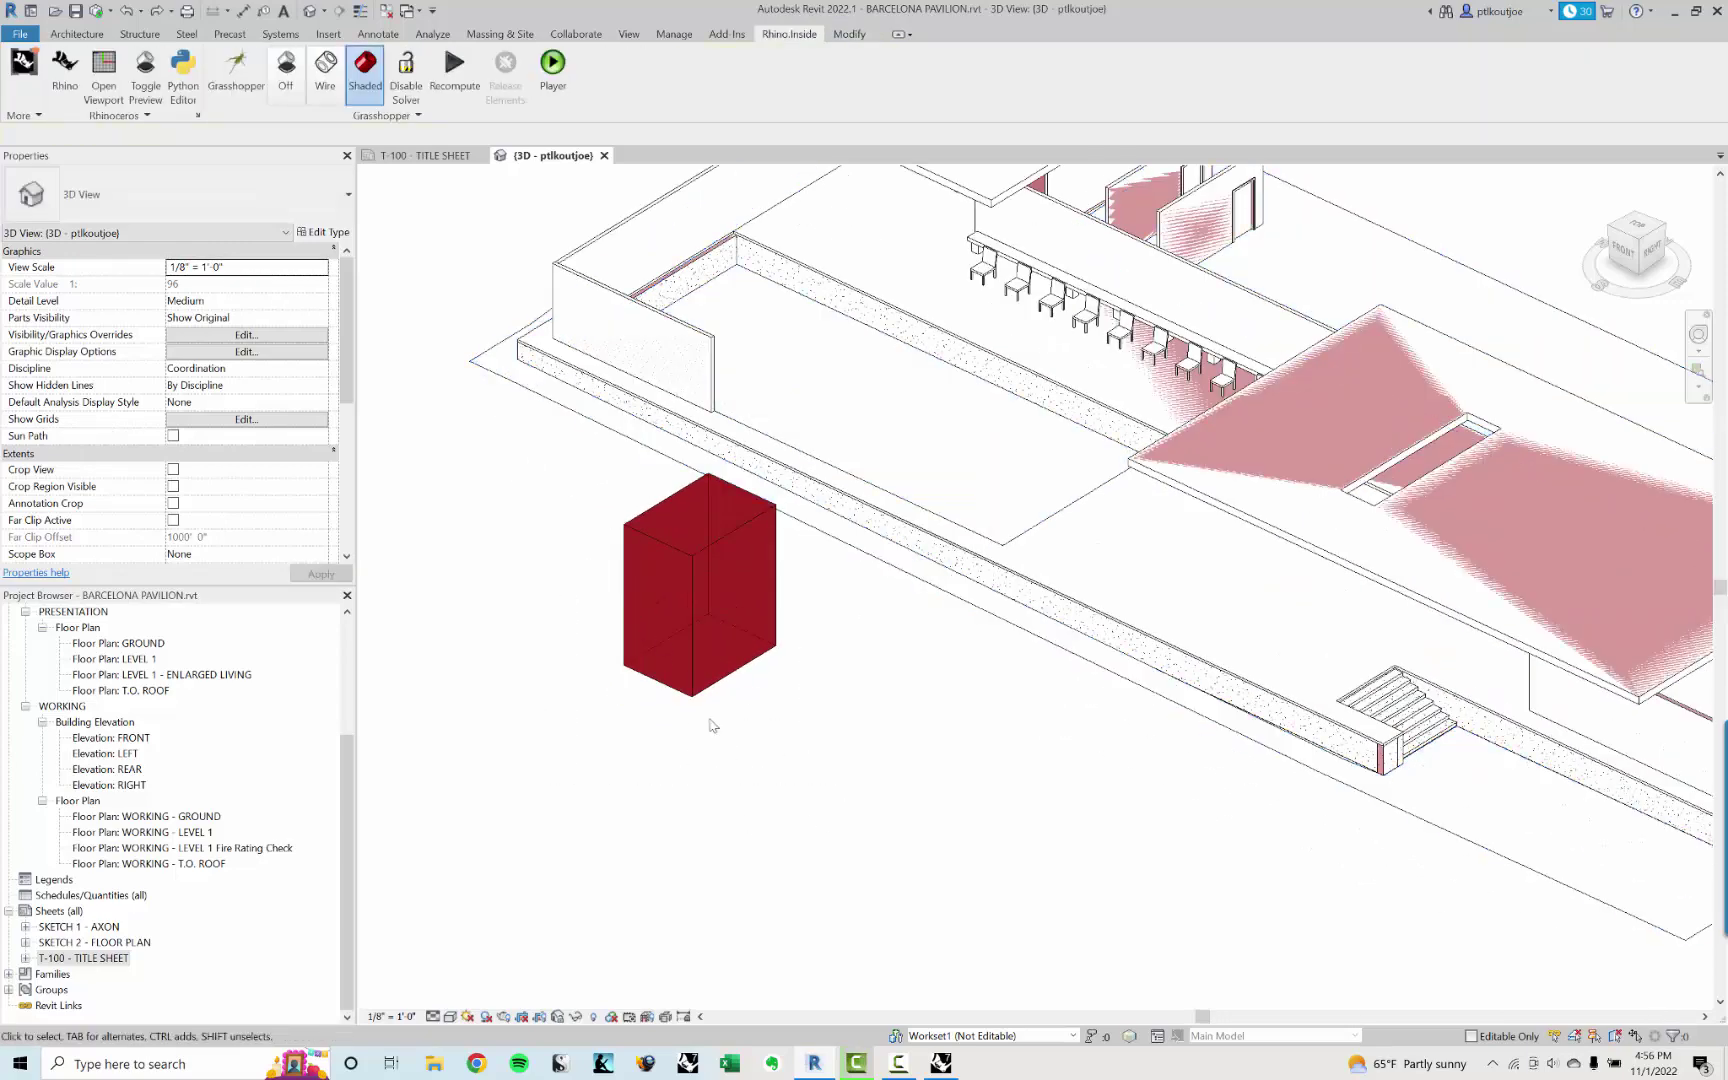
{"action": "left_click_drag", "start_coordinate": [760, 757], "coordinate": [569, 598]}
{"action": "left_click_drag", "start_coordinate": [725, 733], "coordinate": [569, 612]}
Step: Return to Rhino and select the Geo parameter to highlight the geometry it holds
{"action": "left_click", "coordinate": [941, 1064]}
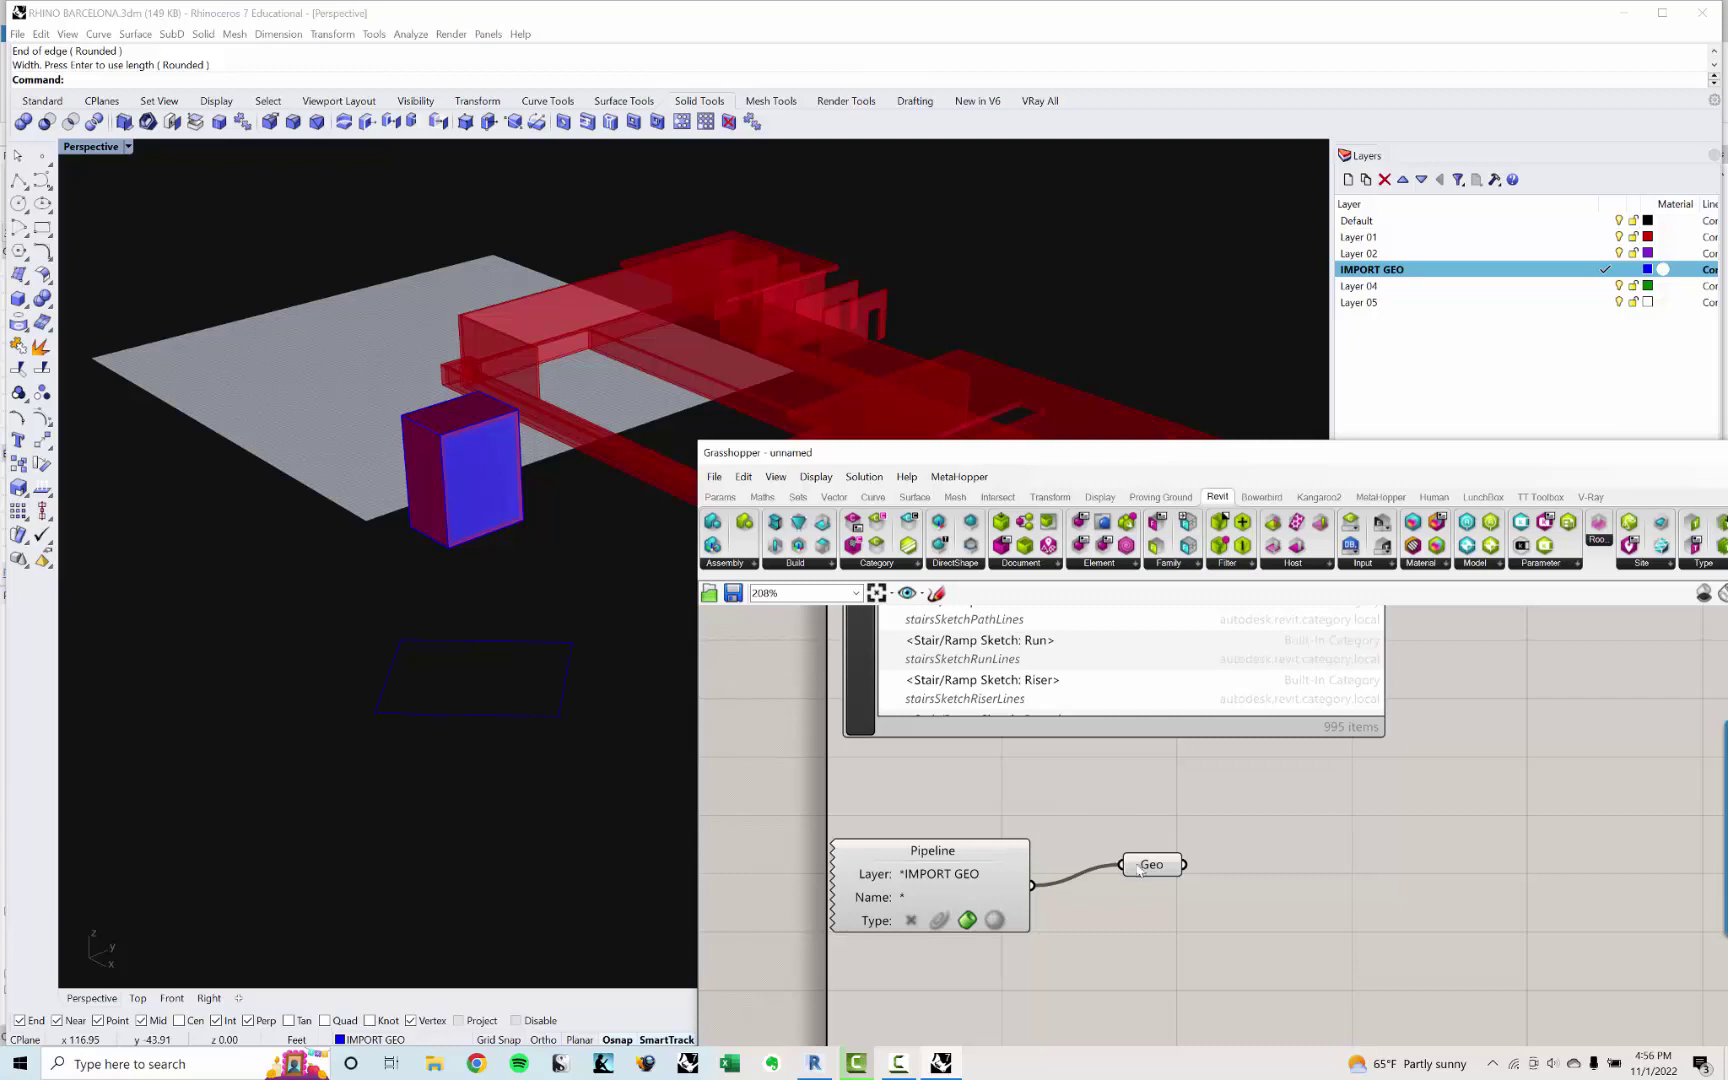
{"action": "left_click", "coordinate": [1140, 866]}
{"action": "left_click", "coordinate": [1165, 826]}
{"action": "right_click", "coordinate": [898, 1063]}
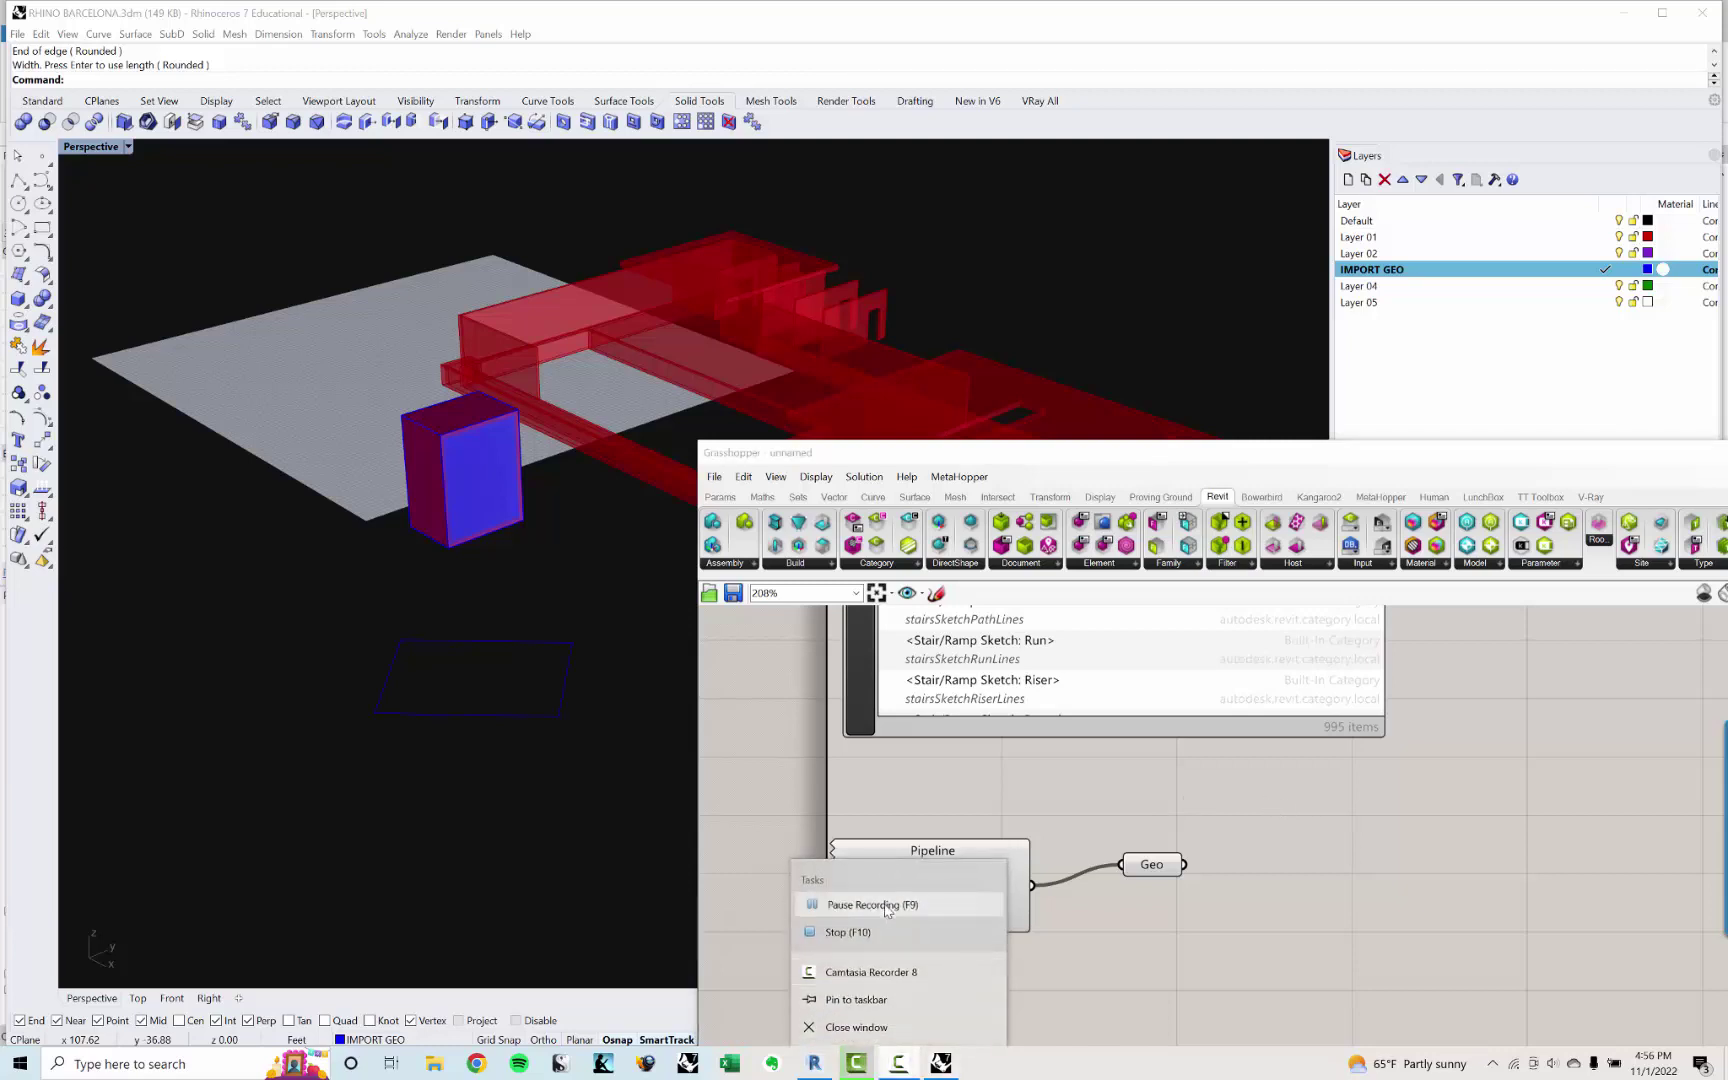
{"action": "left_click", "coordinate": [885, 906]}
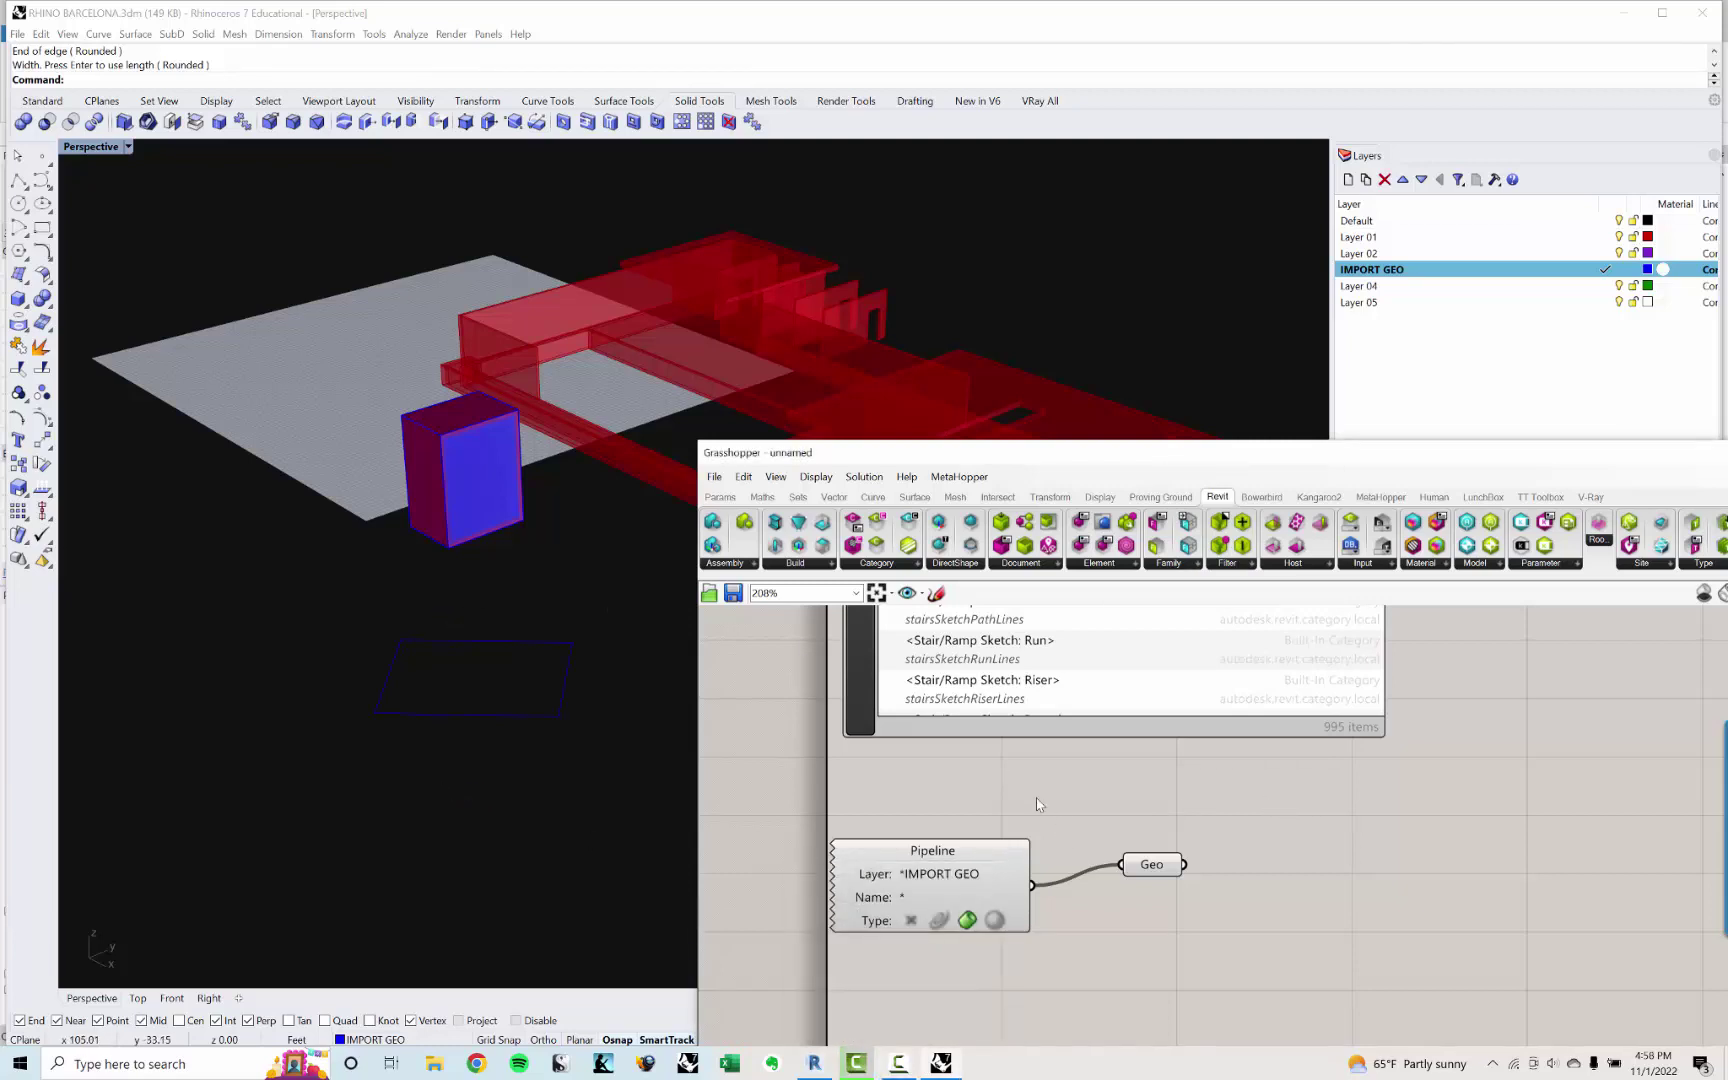
{"action": "left_click", "coordinate": [1155, 866]}
{"action": "left_click", "coordinate": [1091, 803]}
Step: Place an Add Geometry DirectShape component beyond the Geo parameter and move the Geo parameter slightly lower
{"action": "right_click_drag", "start_coordinate": [1045, 781], "coordinate": [1014, 813]}
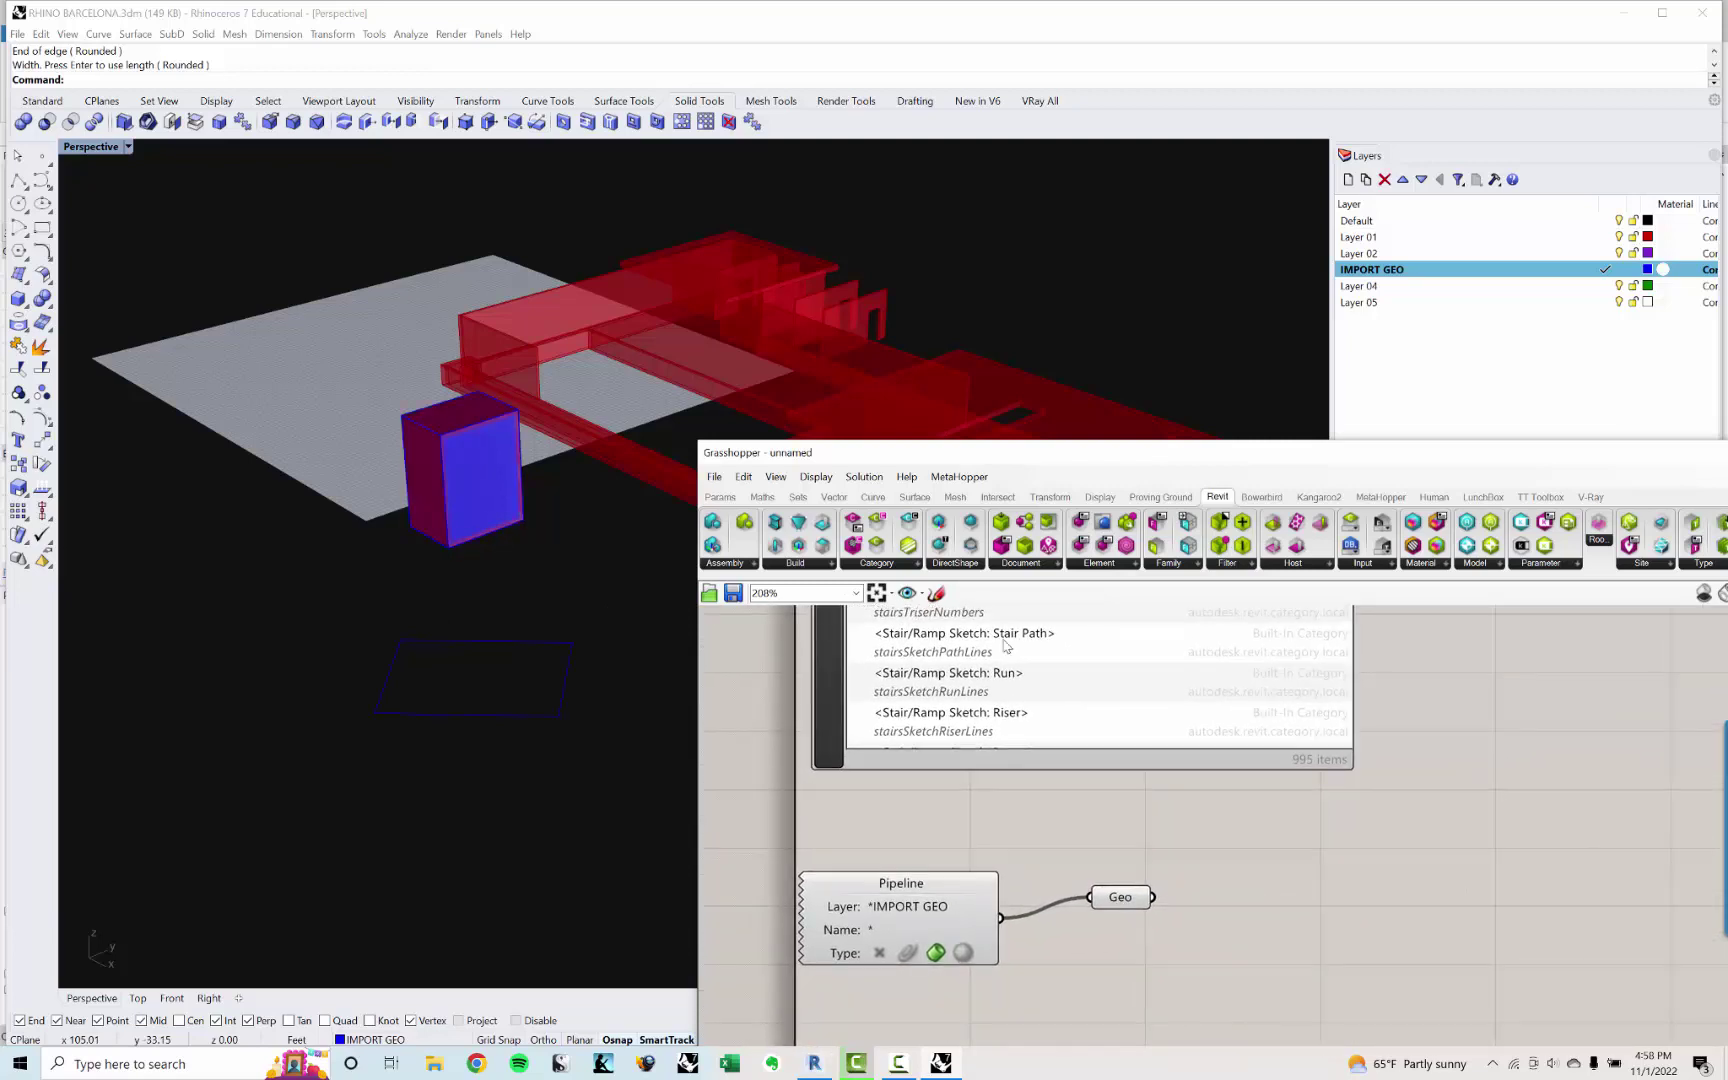
{"action": "left_click", "coordinate": [967, 570]}
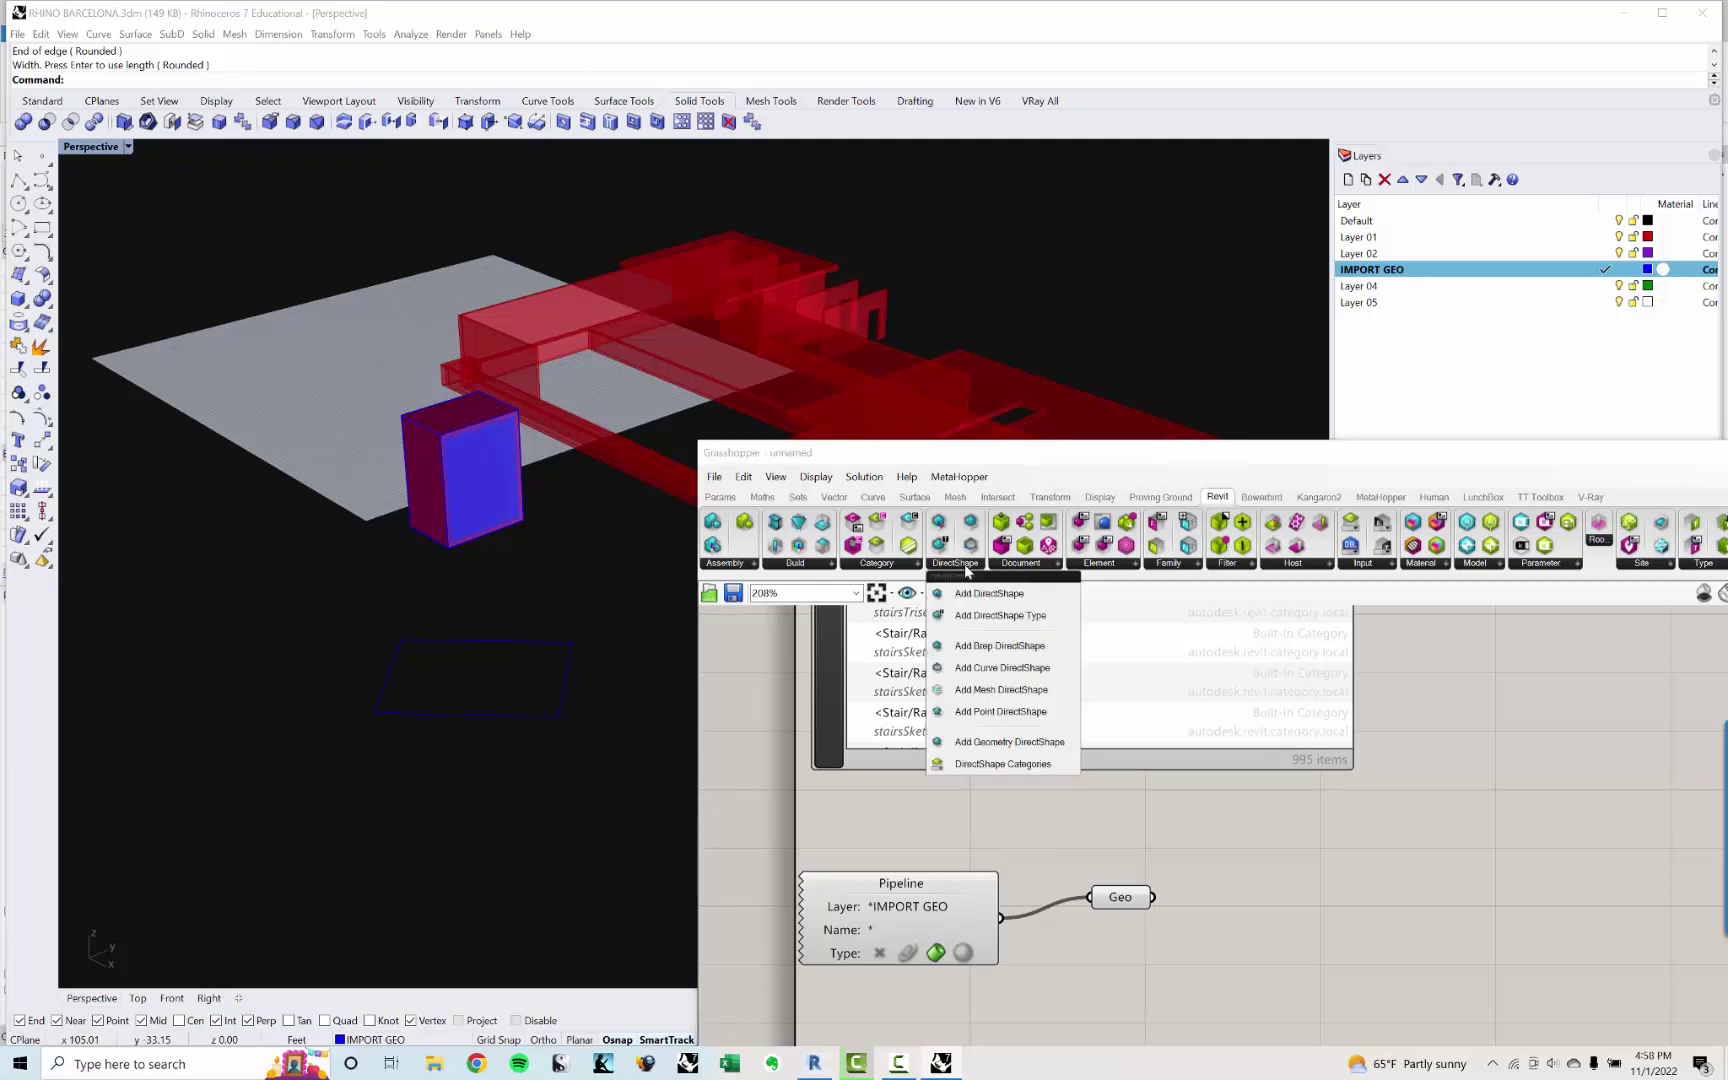
{"action": "left_click", "coordinate": [1015, 742]}
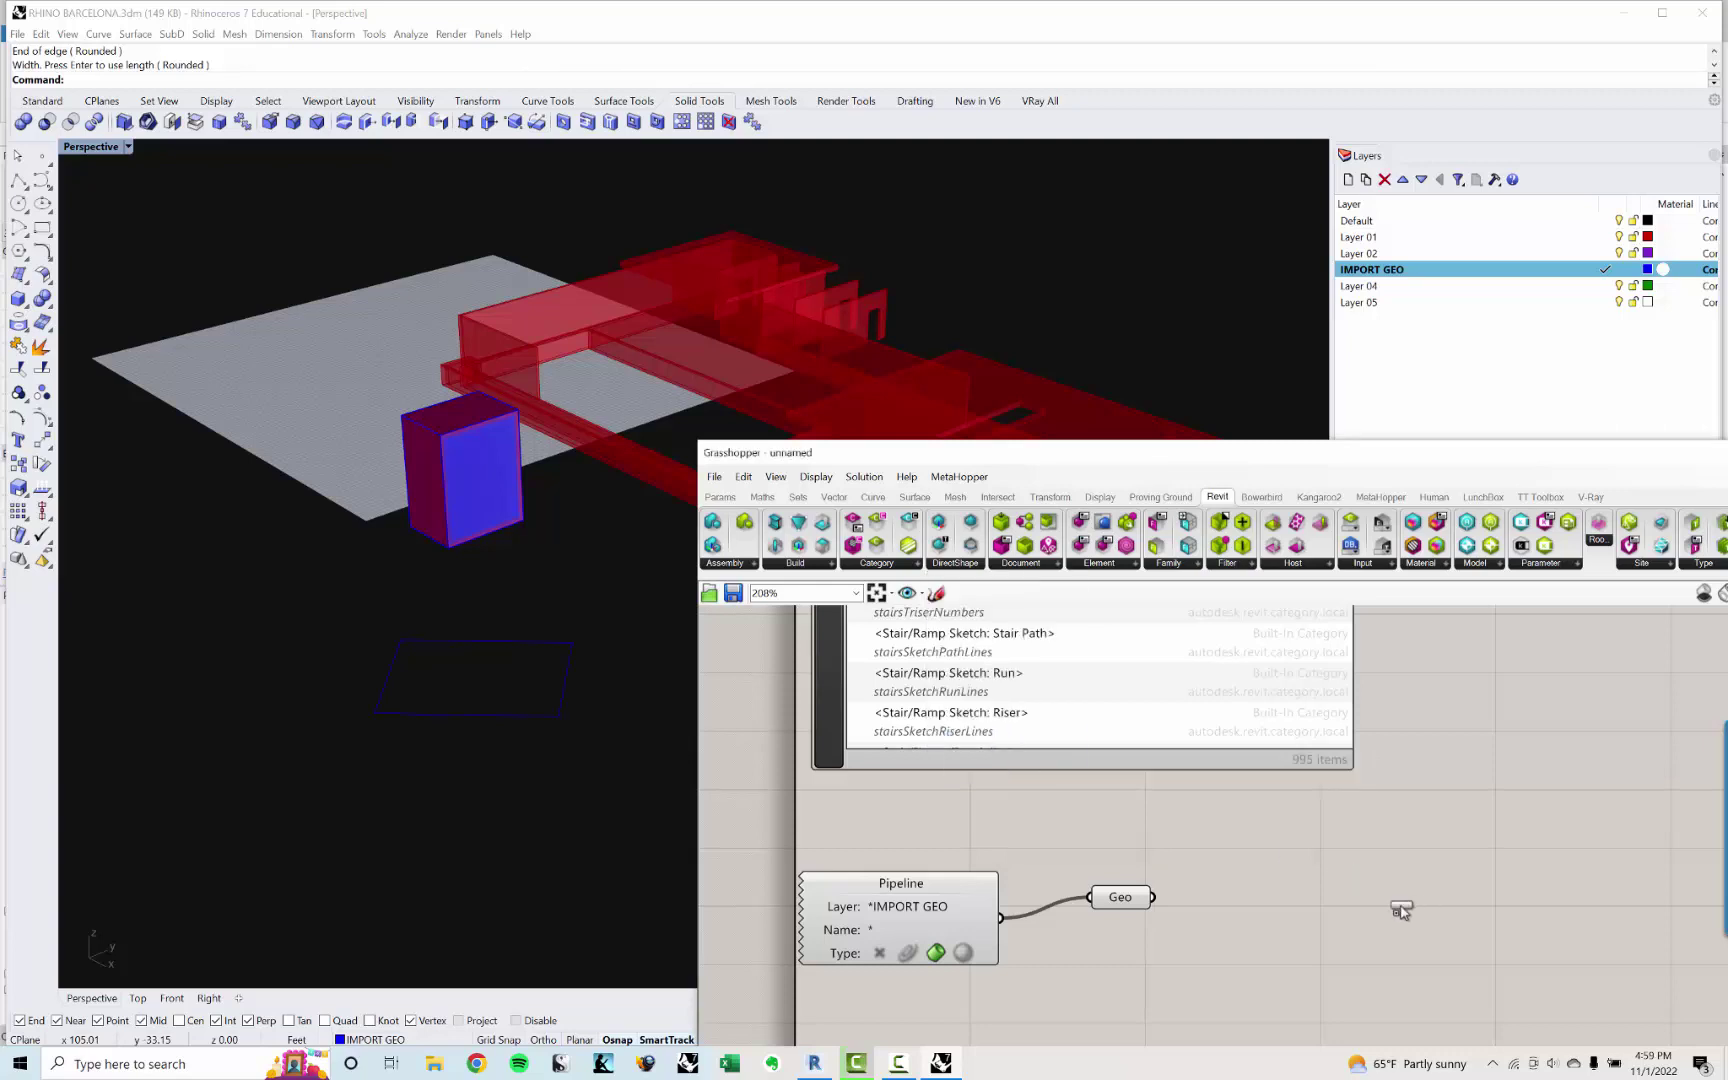
{"action": "left_click", "coordinate": [1315, 897]}
{"action": "right_click_drag", "start_coordinate": [1109, 789], "coordinate": [1174, 762]}
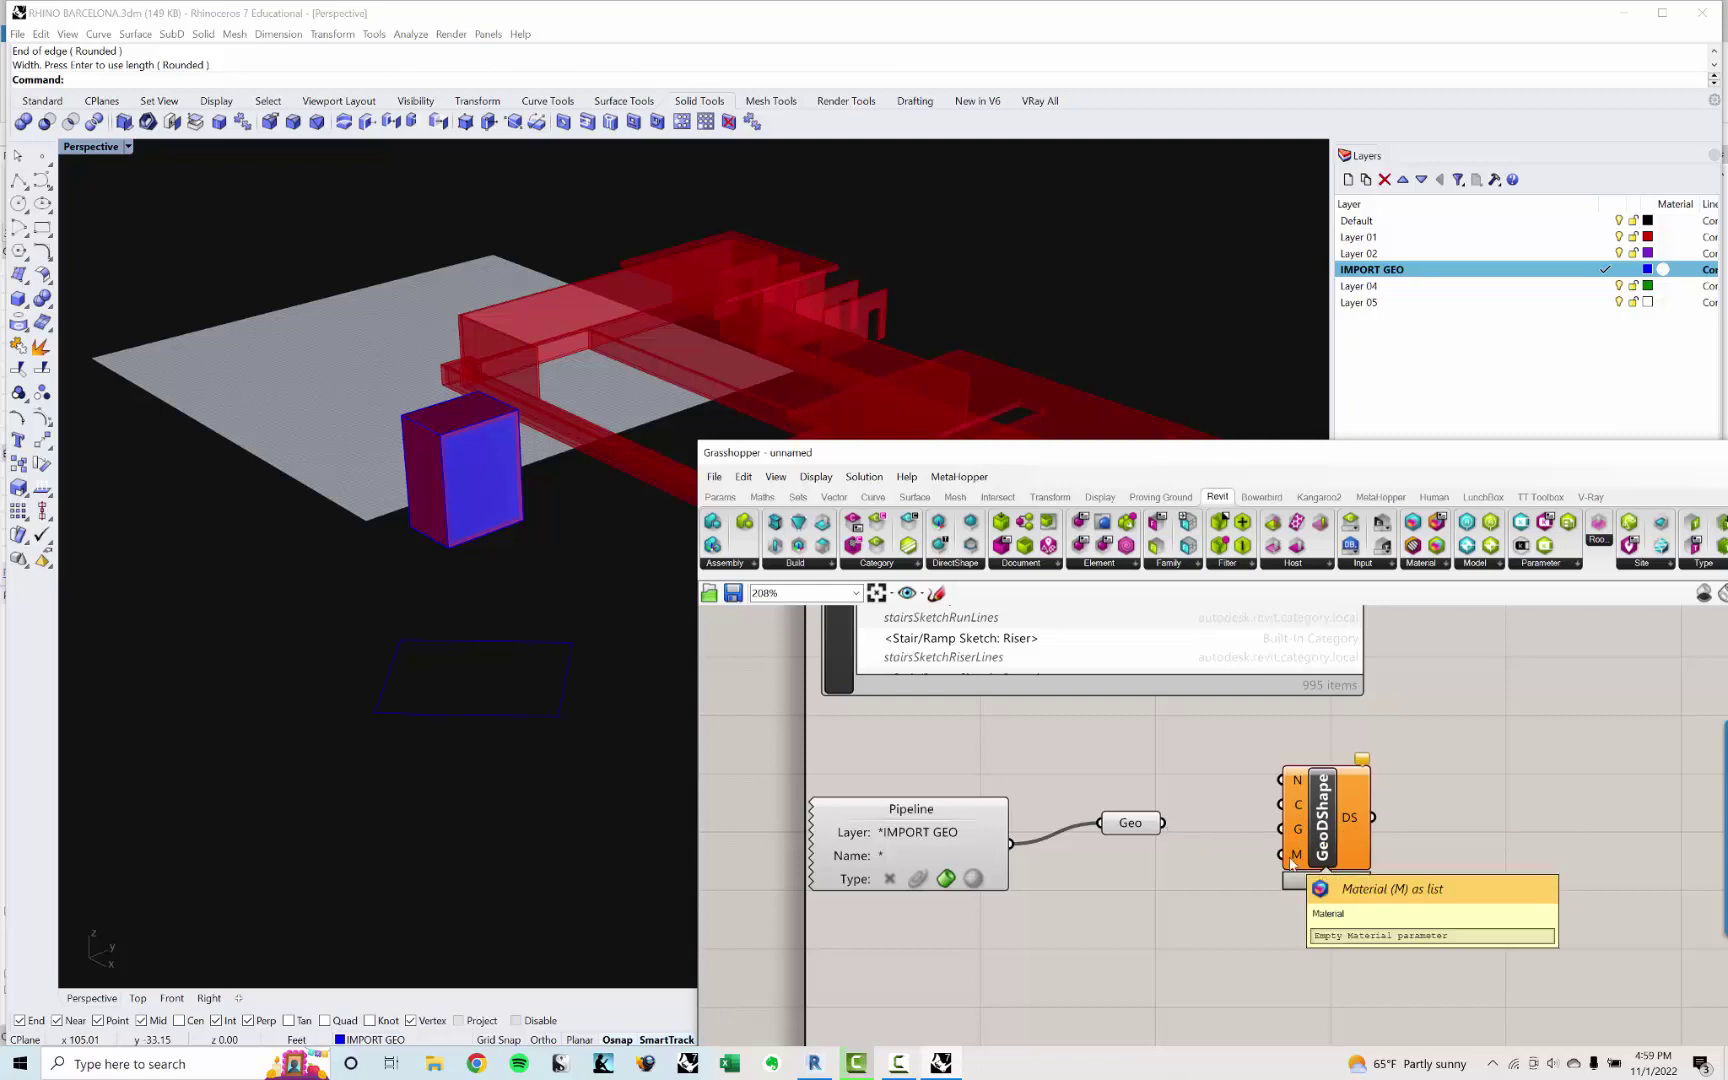
{"action": "left_click_drag", "start_coordinate": [1130, 822], "coordinate": [1143, 863]}
{"action": "left_click", "coordinate": [1136, 799]}
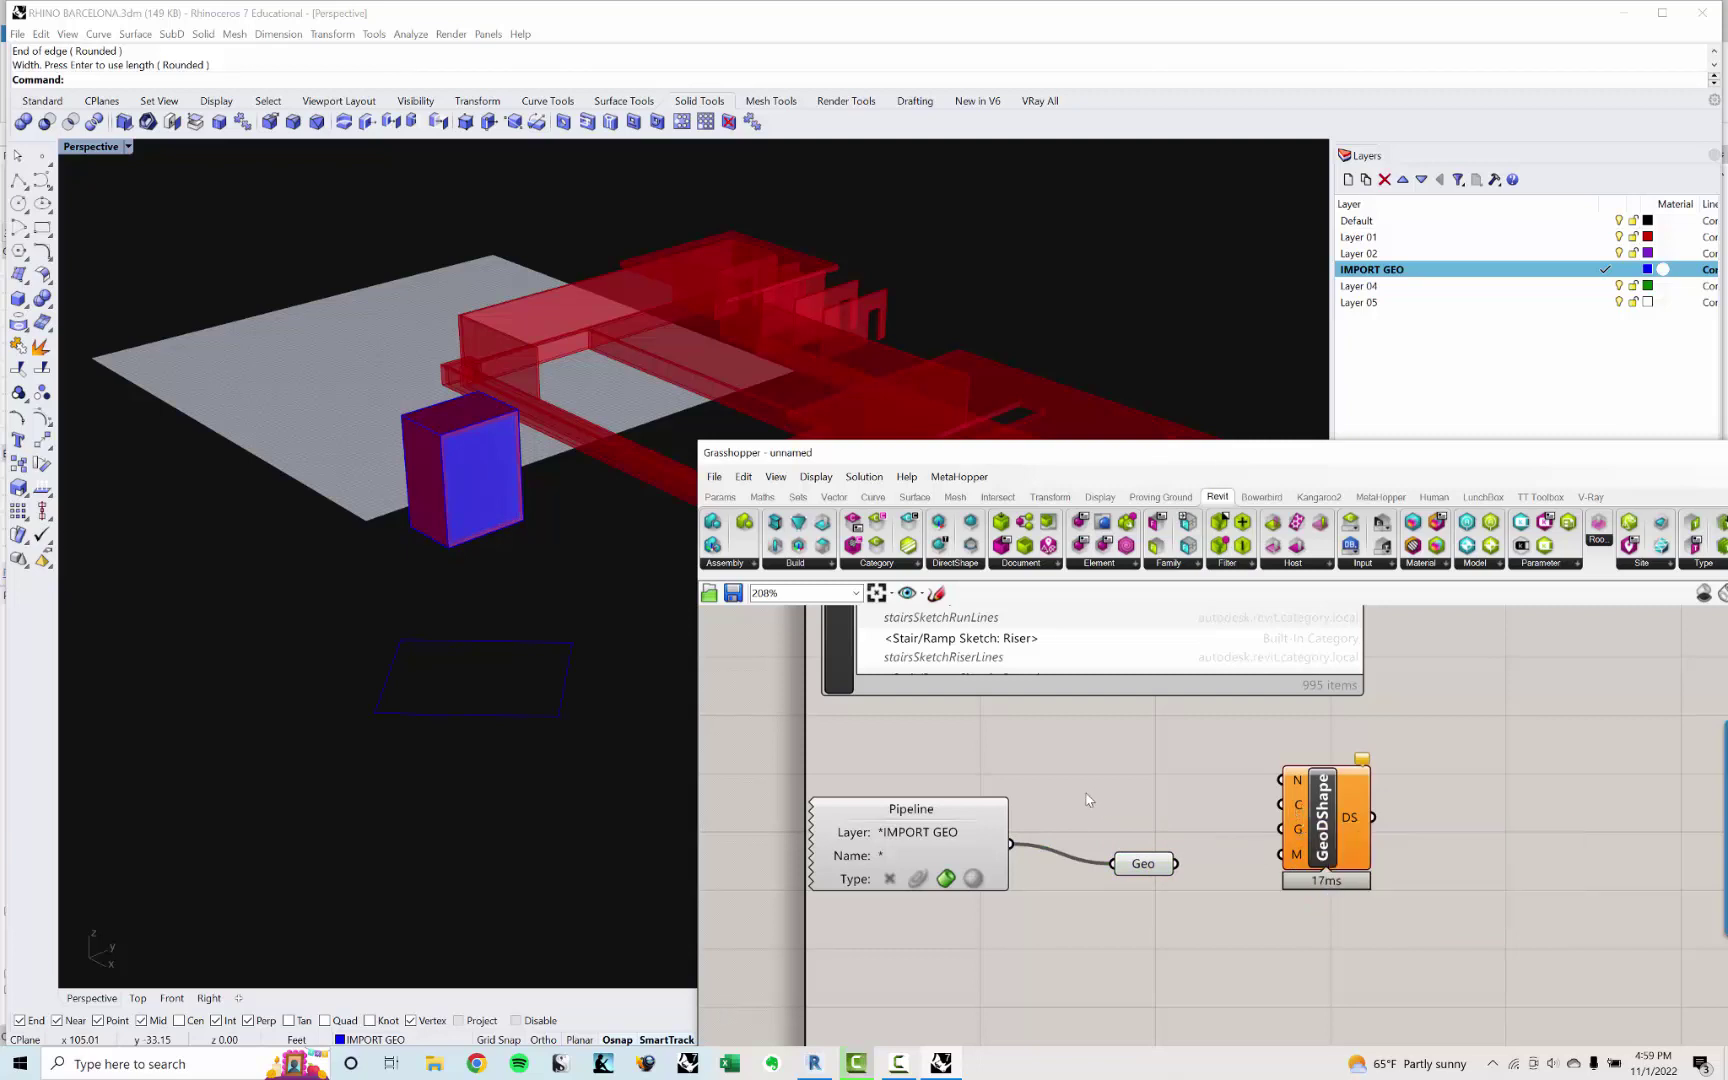
Step: Add a Revit Category parameter and place it above the Geo parameter, near the DirectShape component's inputs
{"action": "left_click", "coordinate": [1111, 567]}
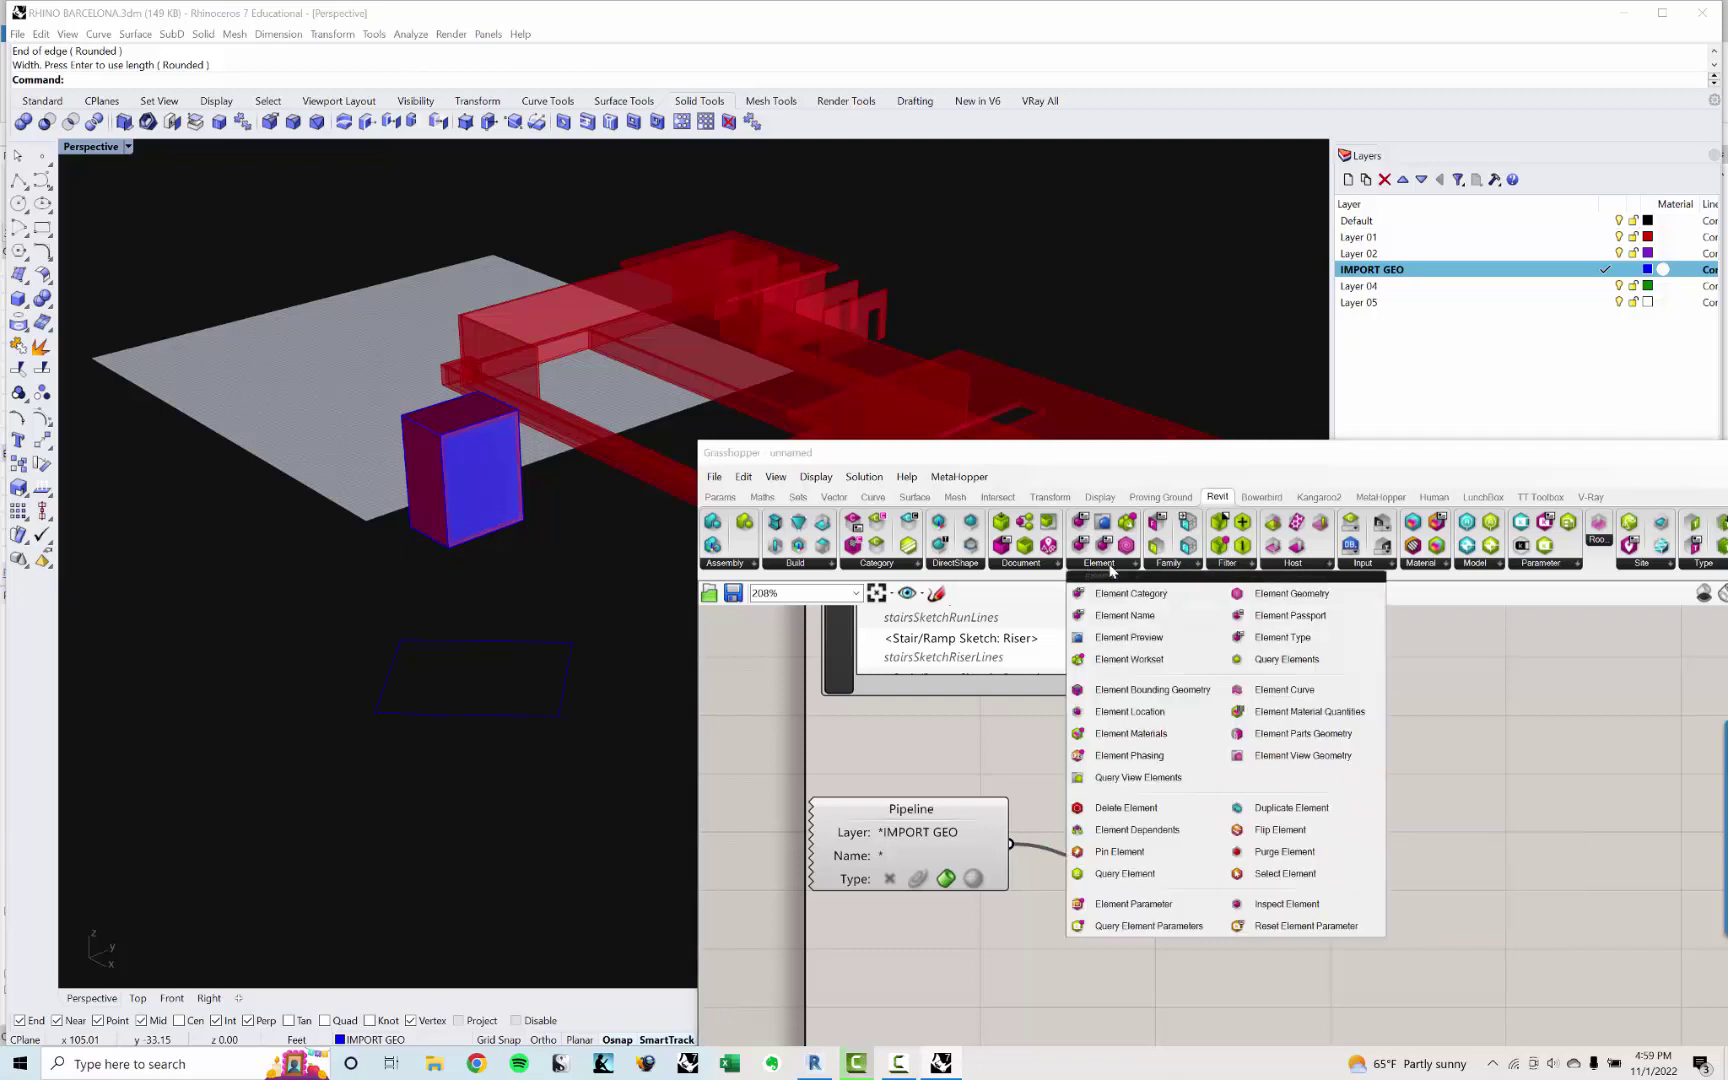
{"action": "left_click", "coordinate": [987, 738]}
{"action": "double_click", "coordinate": [987, 738]}
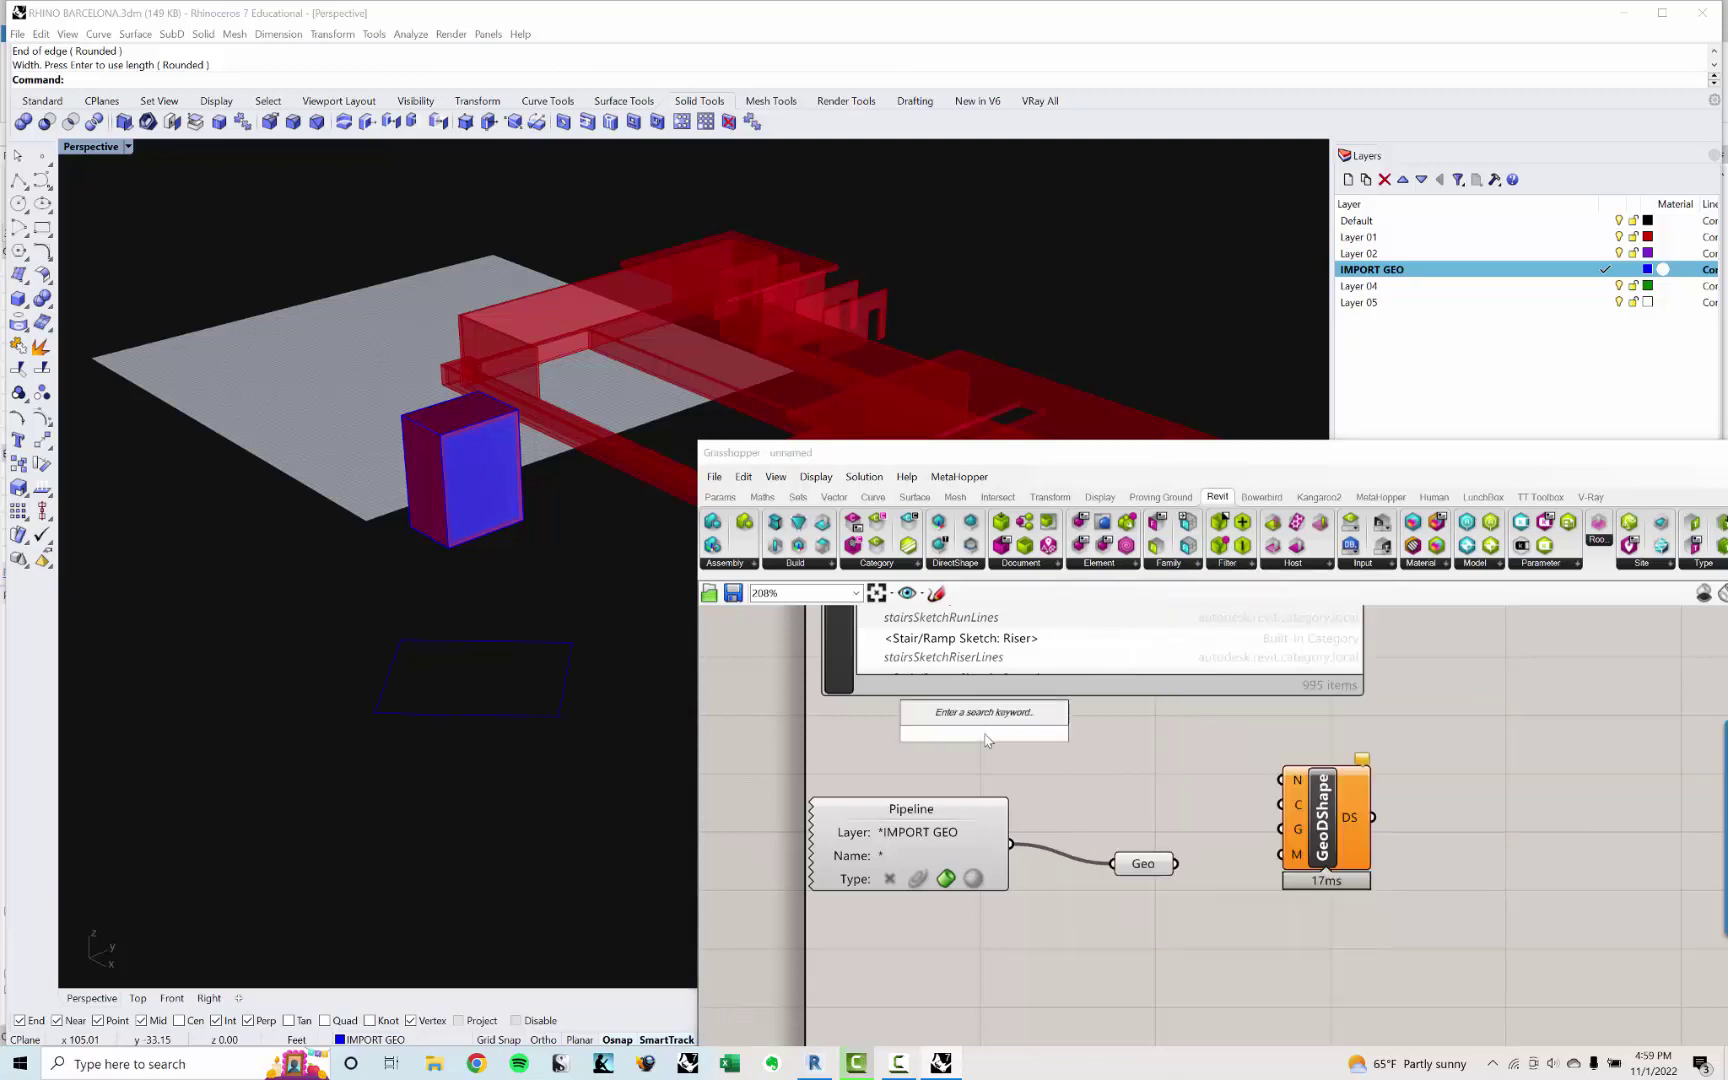
{"action": "type", "text": "CATEGORY"}
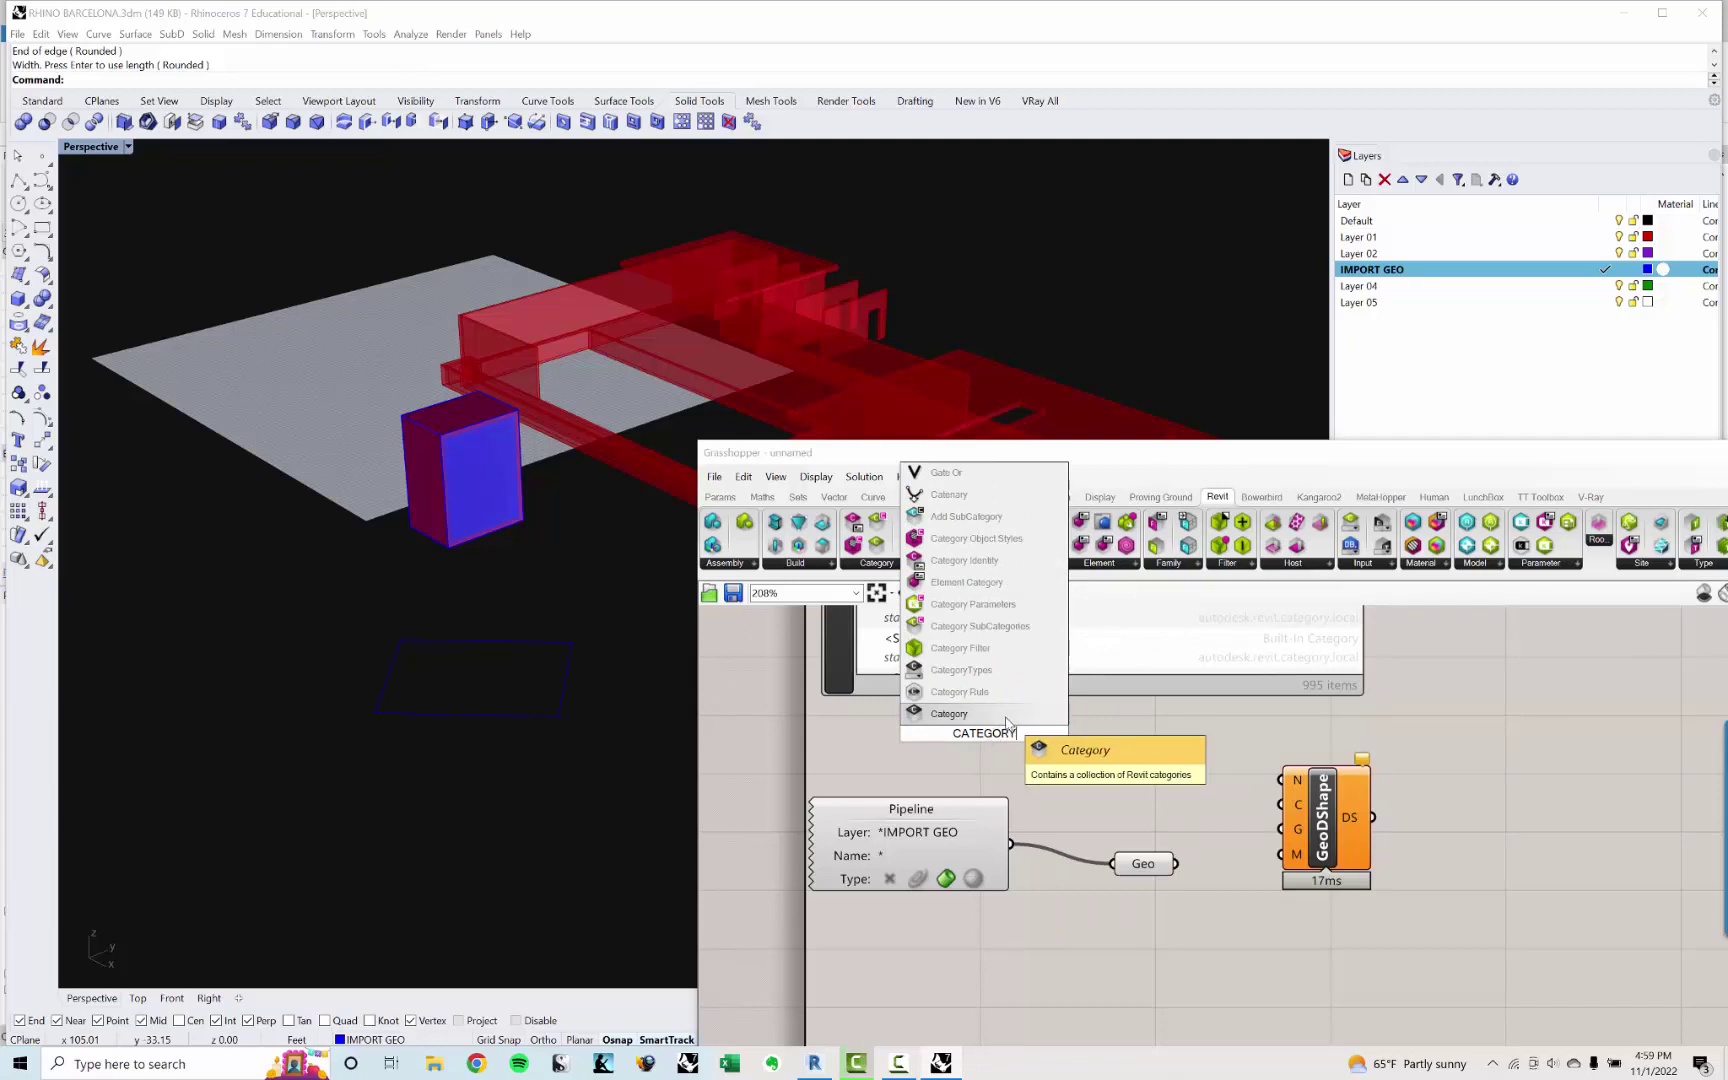
{"action": "left_click", "coordinate": [1001, 716]}
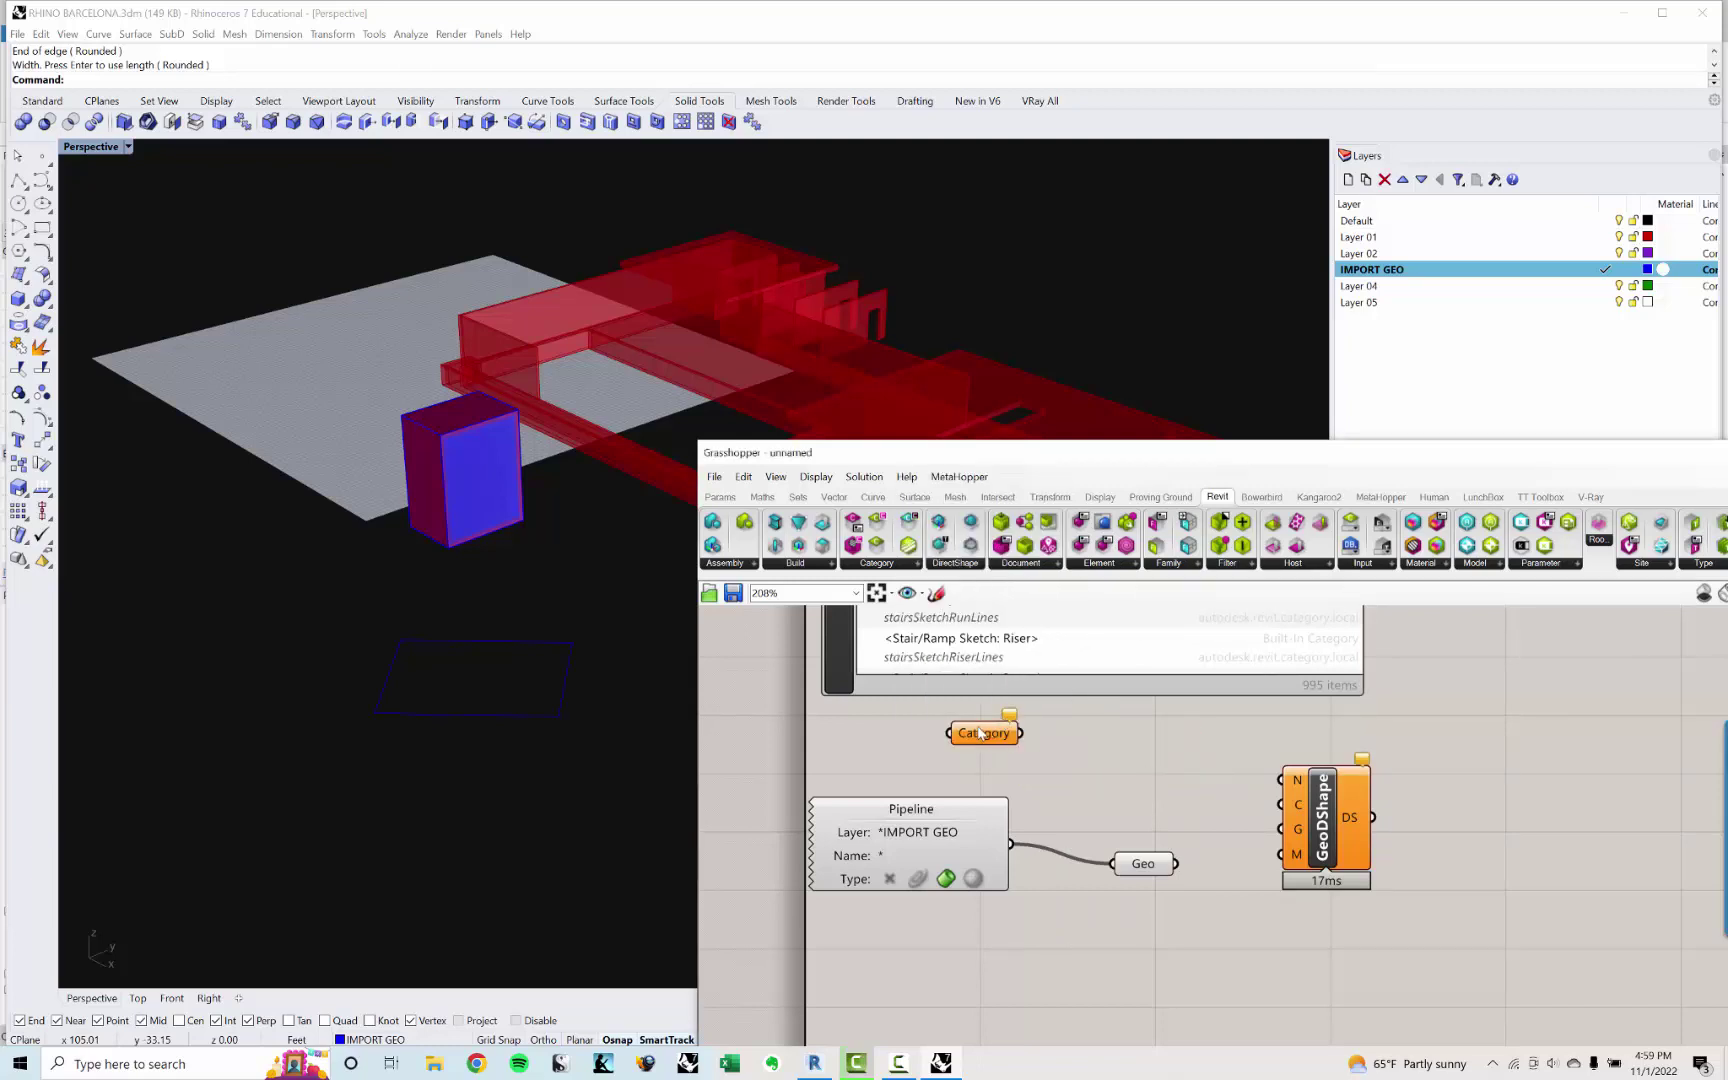
{"action": "left_click_drag", "start_coordinate": [980, 733], "coordinate": [1117, 777]}
Step: Set the Category parameter to the Walls model category
{"action": "right_click", "coordinate": [1119, 778]}
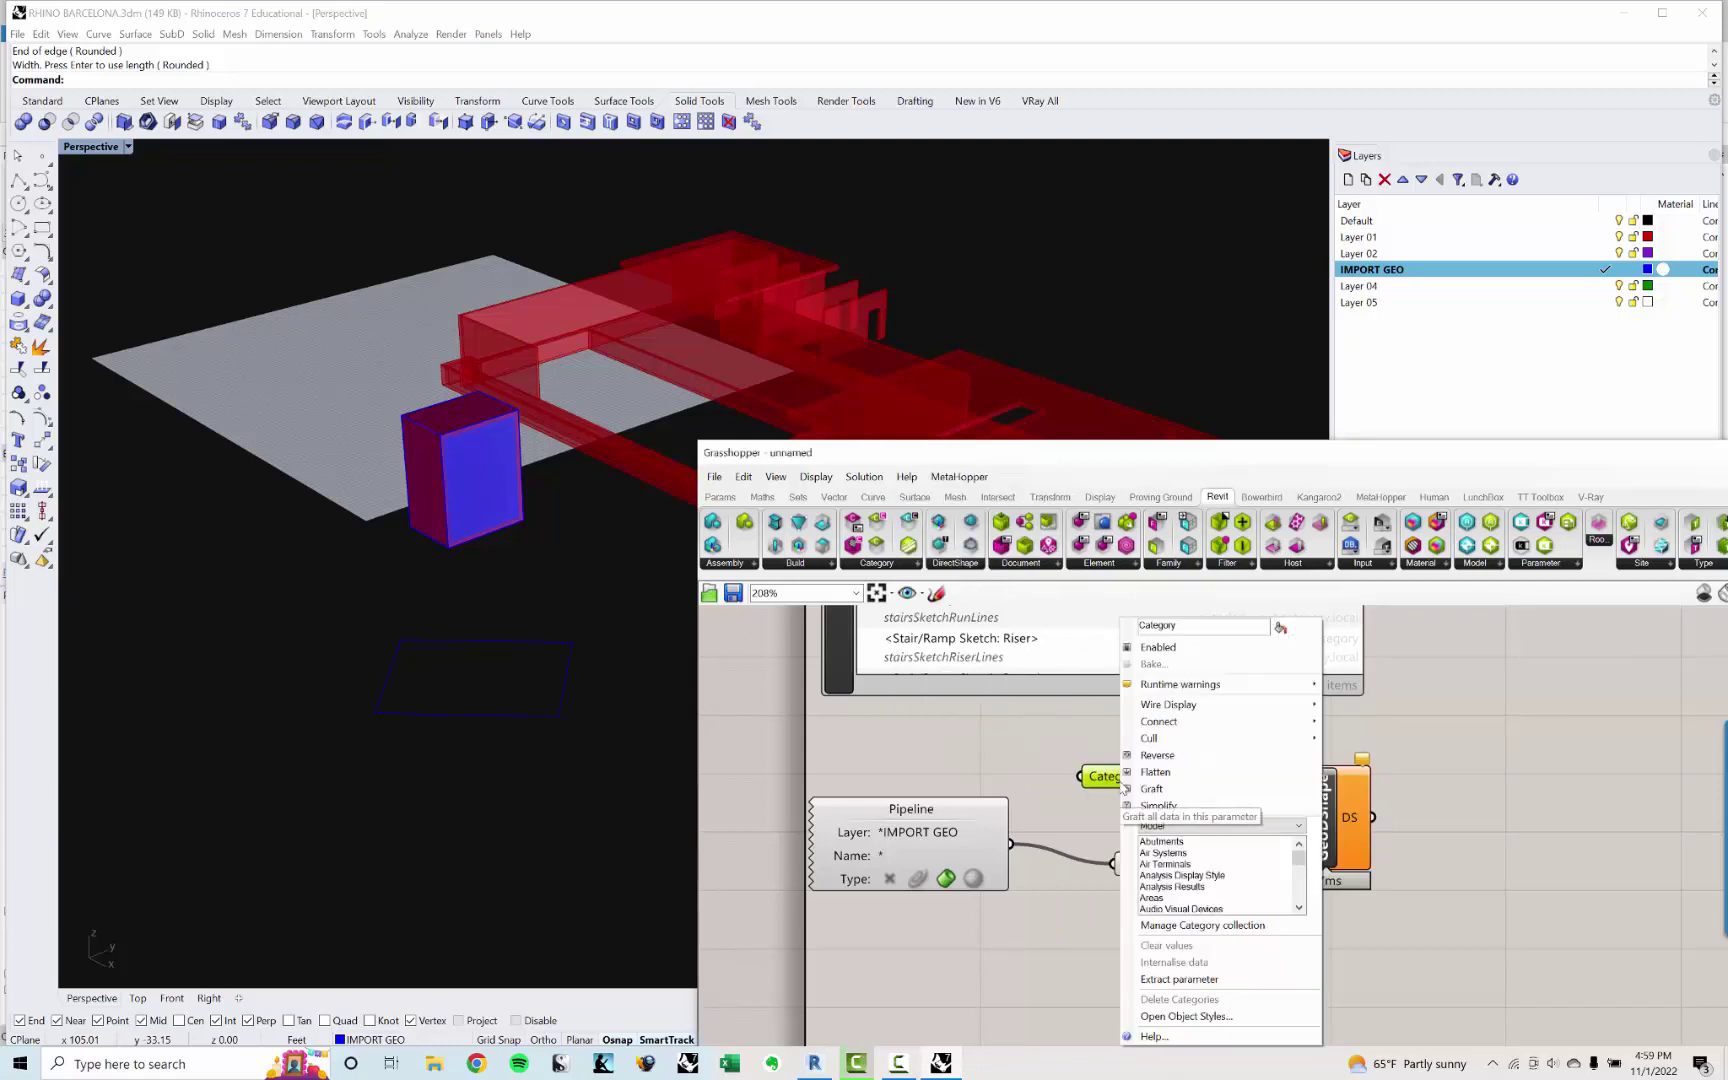
{"action": "scroll", "coordinate": [1304, 870], "scroll_direction": "down", "scroll_amount": 8}
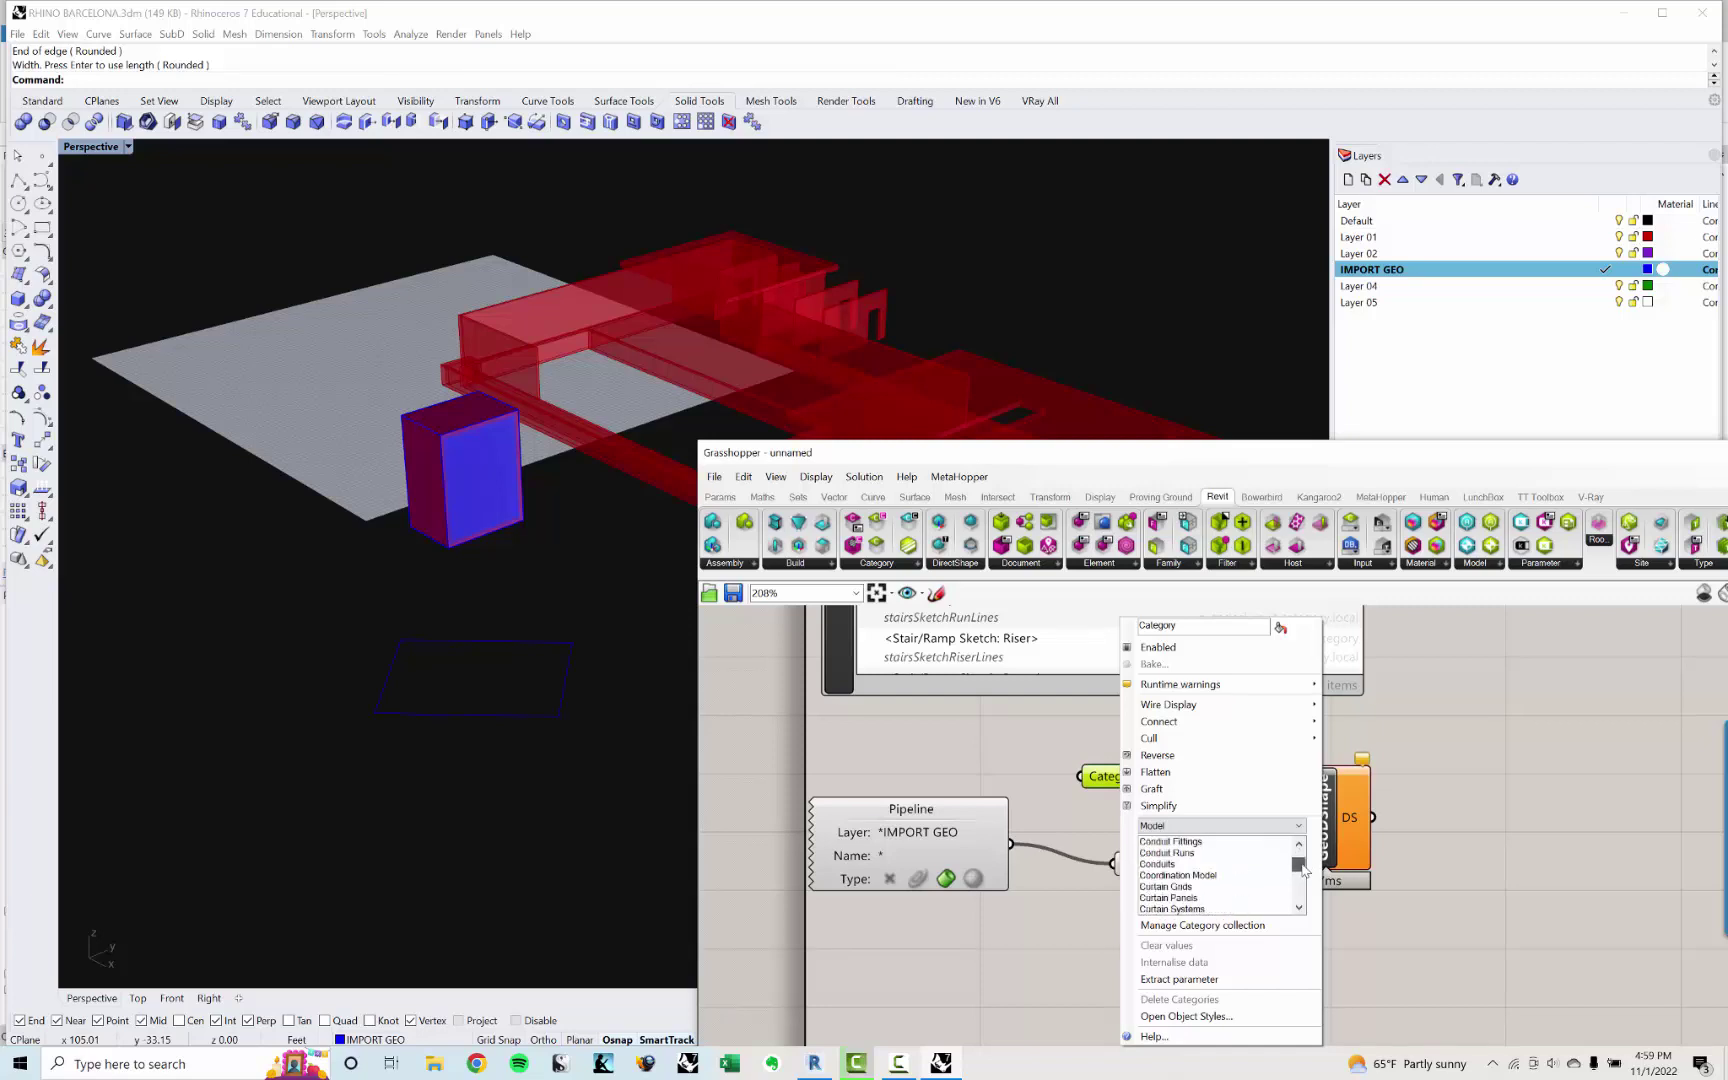
{"action": "scroll", "coordinate": [1303, 870], "scroll_direction": "down", "scroll_amount": 4}
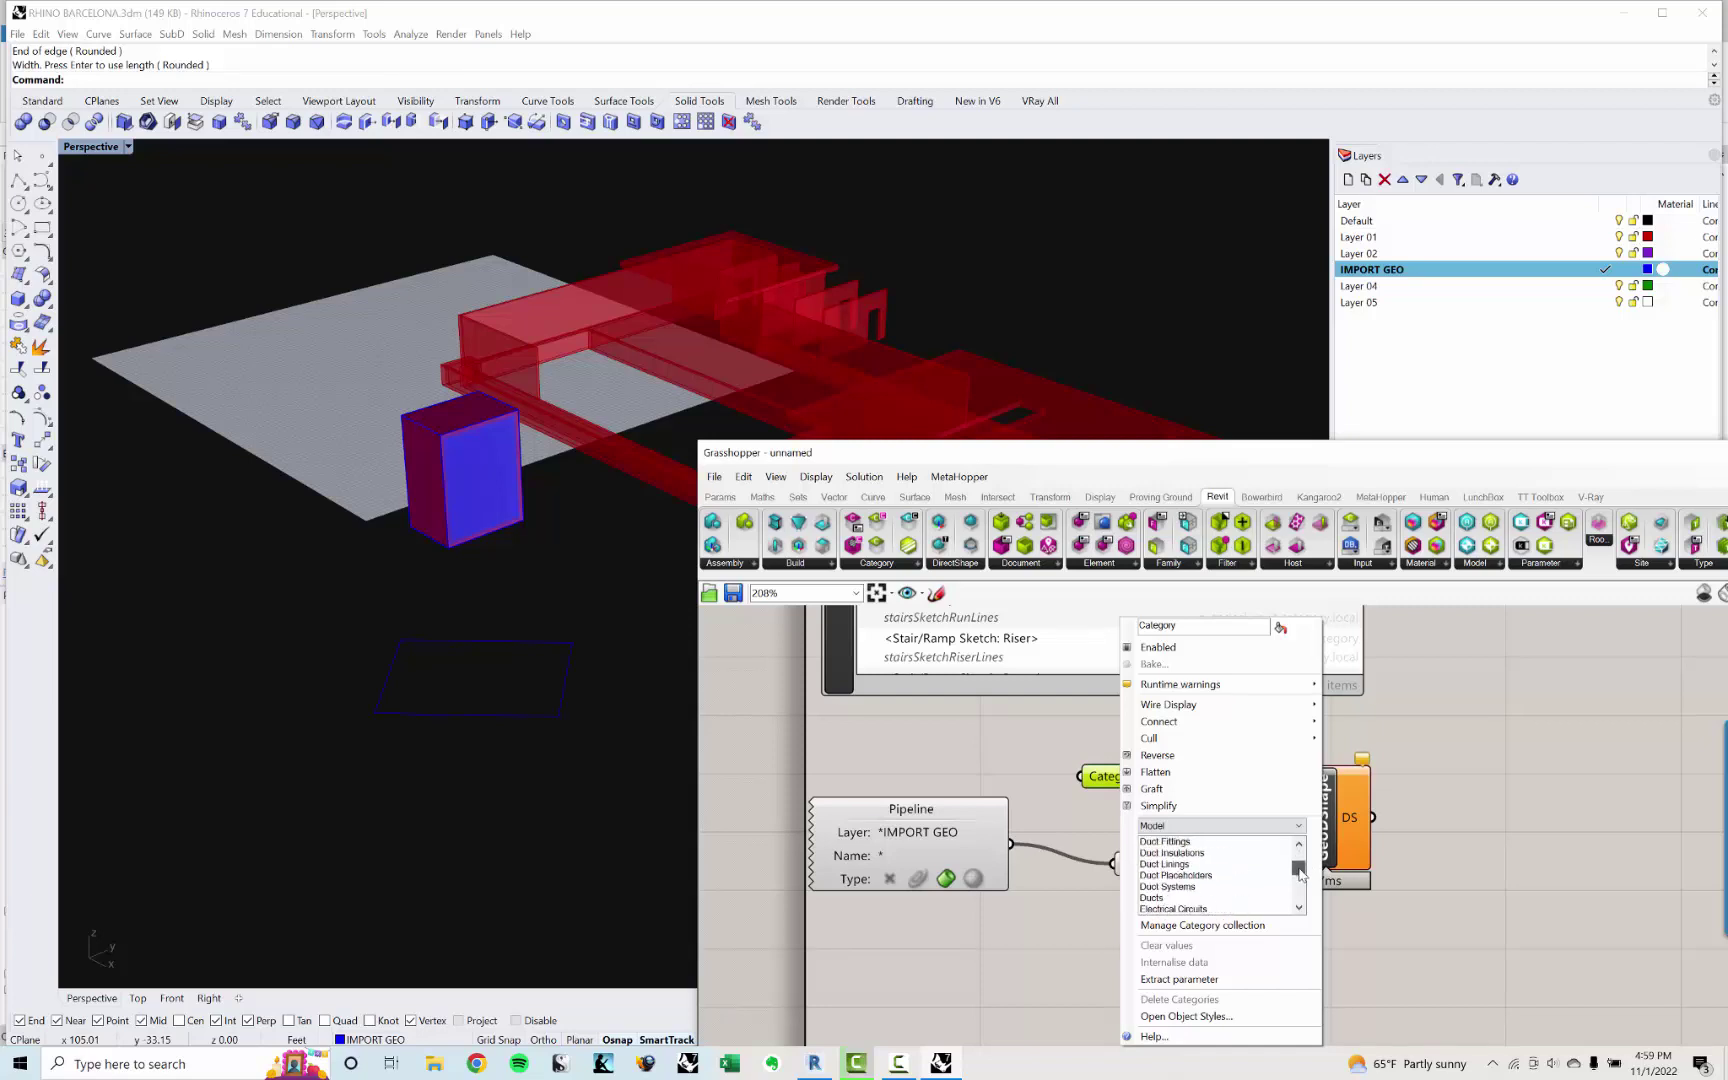
{"action": "scroll", "coordinate": [1301, 872], "scroll_direction": "down", "scroll_amount": 2}
{"action": "left_click_drag", "start_coordinate": [1298, 874], "coordinate": [1296, 898]}
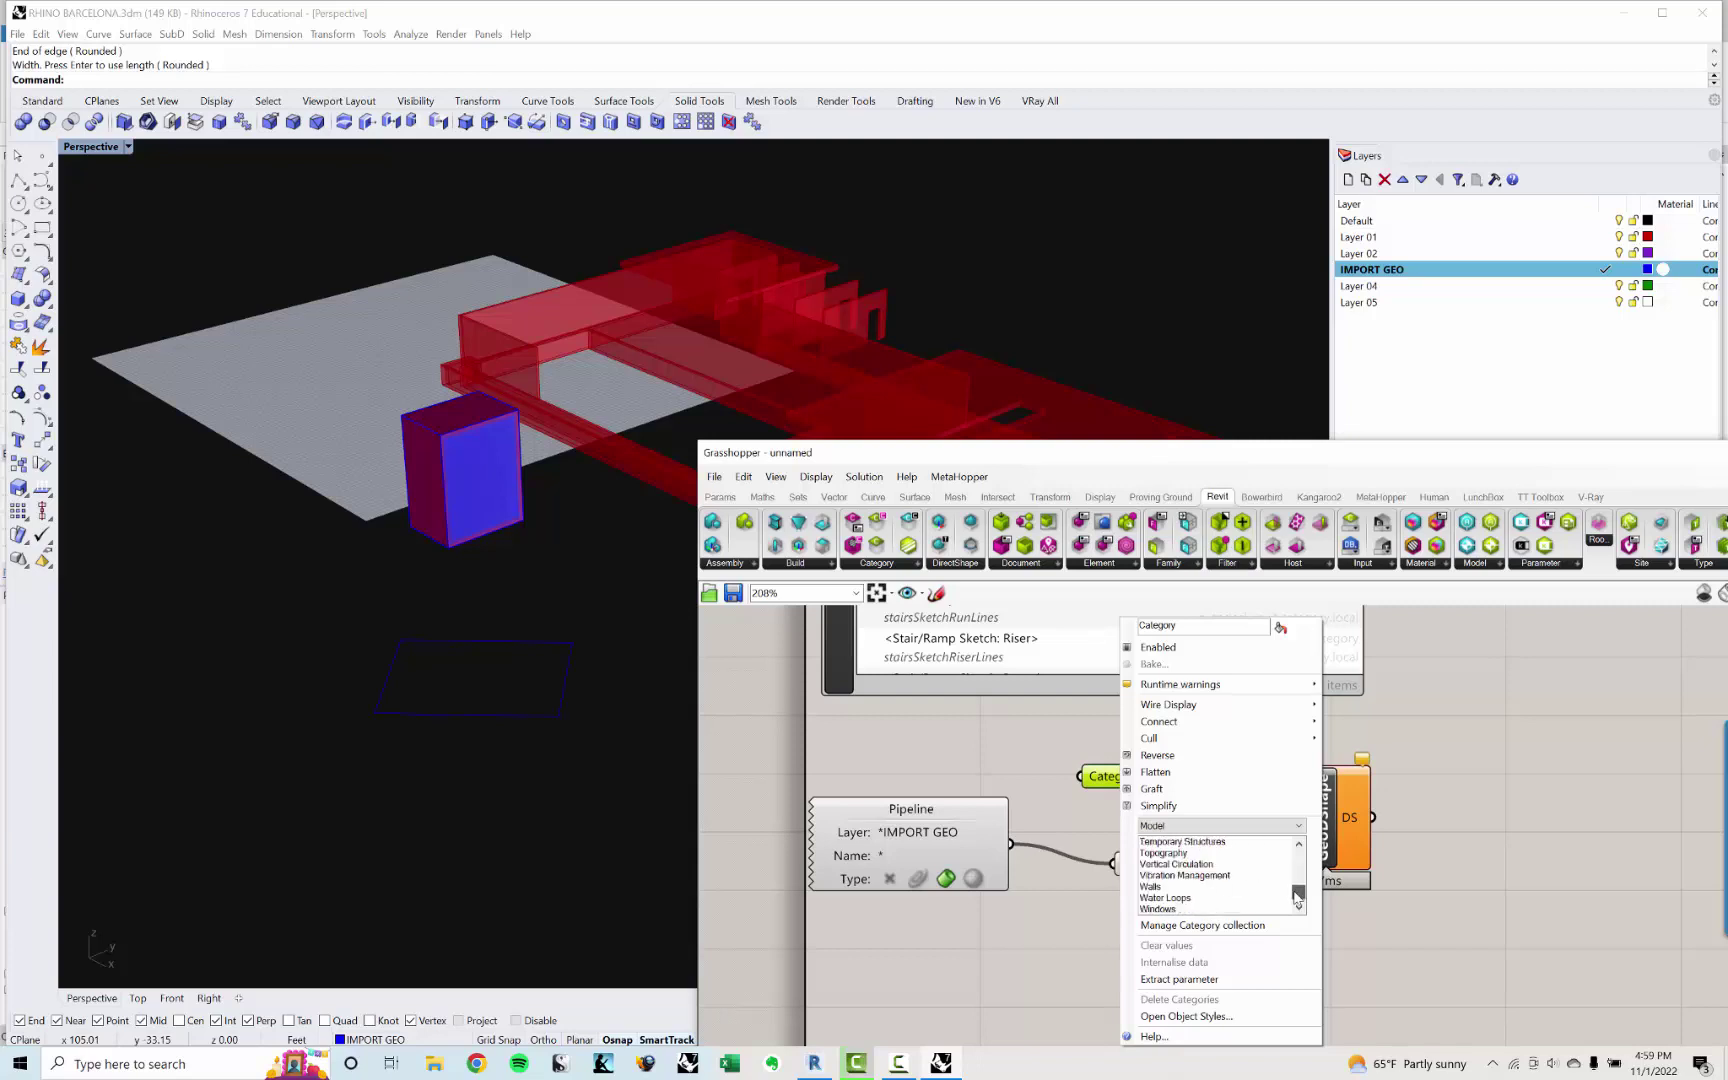
{"action": "left_click", "coordinate": [1147, 887]}
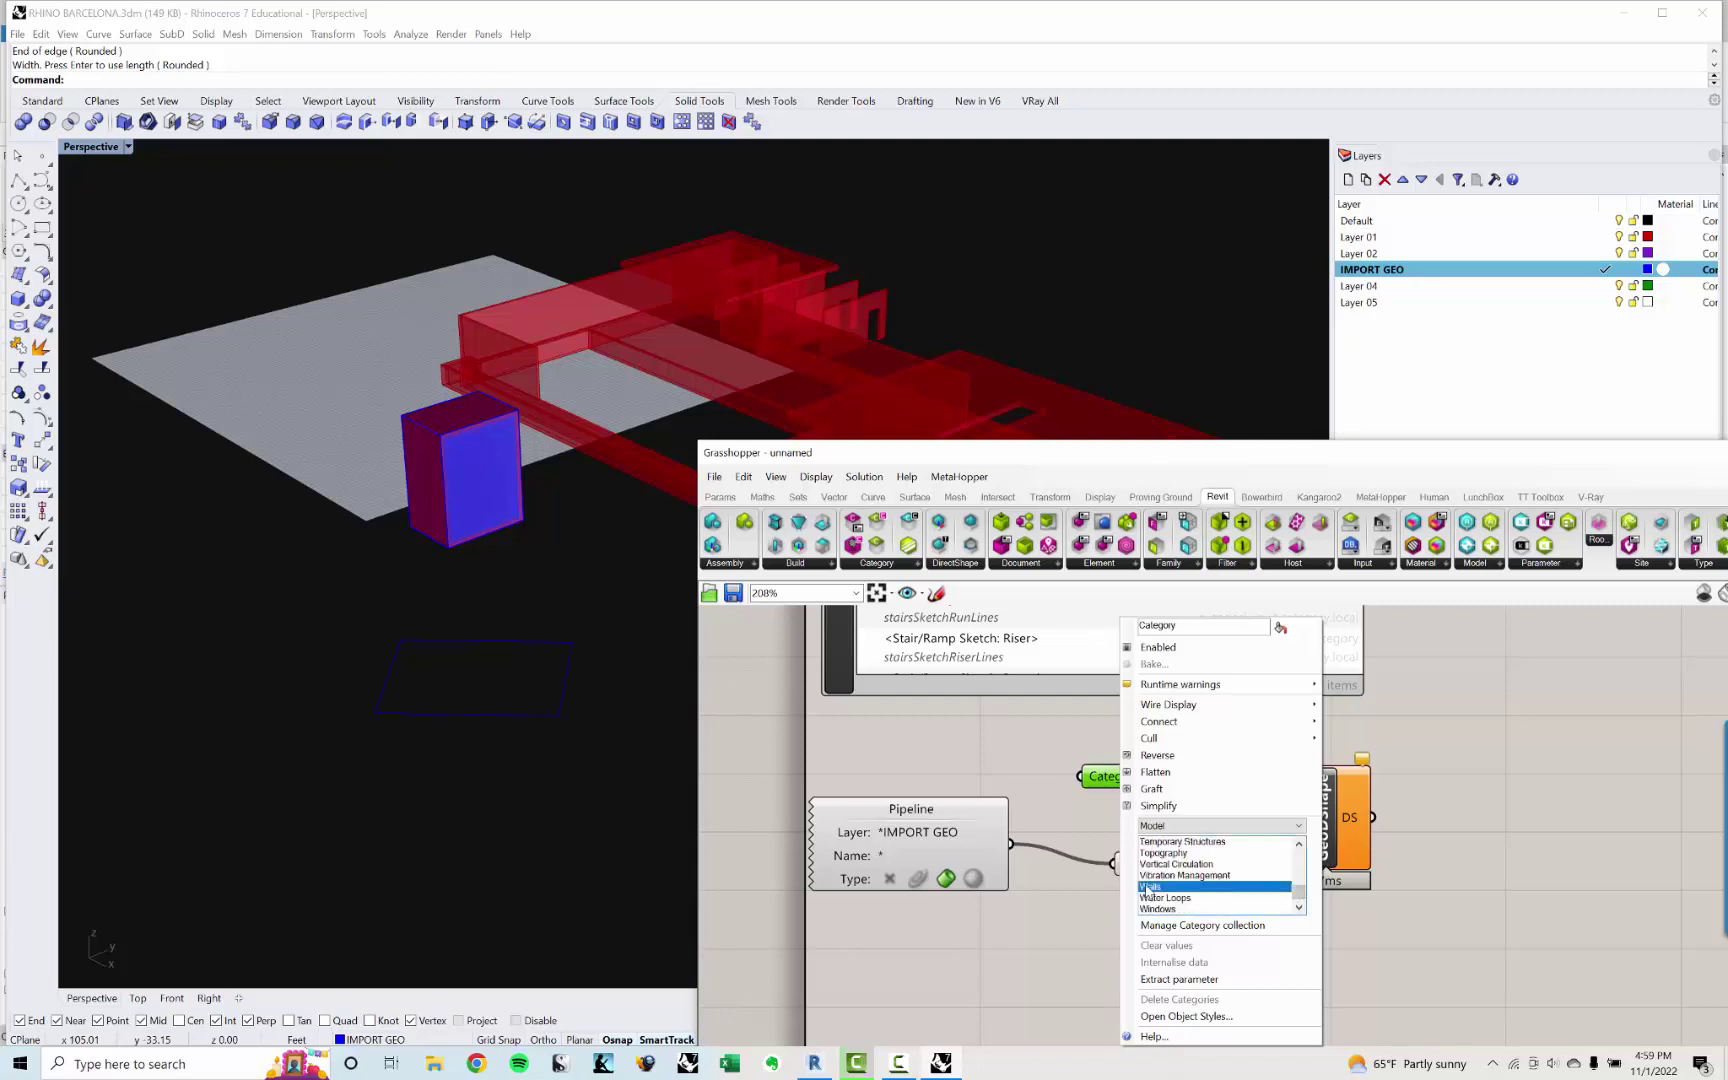
{"action": "left_click", "coordinate": [1061, 930]}
Step: Wire the Category parameter into the DirectShape component's C input and the Geo parameter into its G input
{"action": "left_click_drag", "start_coordinate": [1151, 779], "coordinate": [1284, 805]}
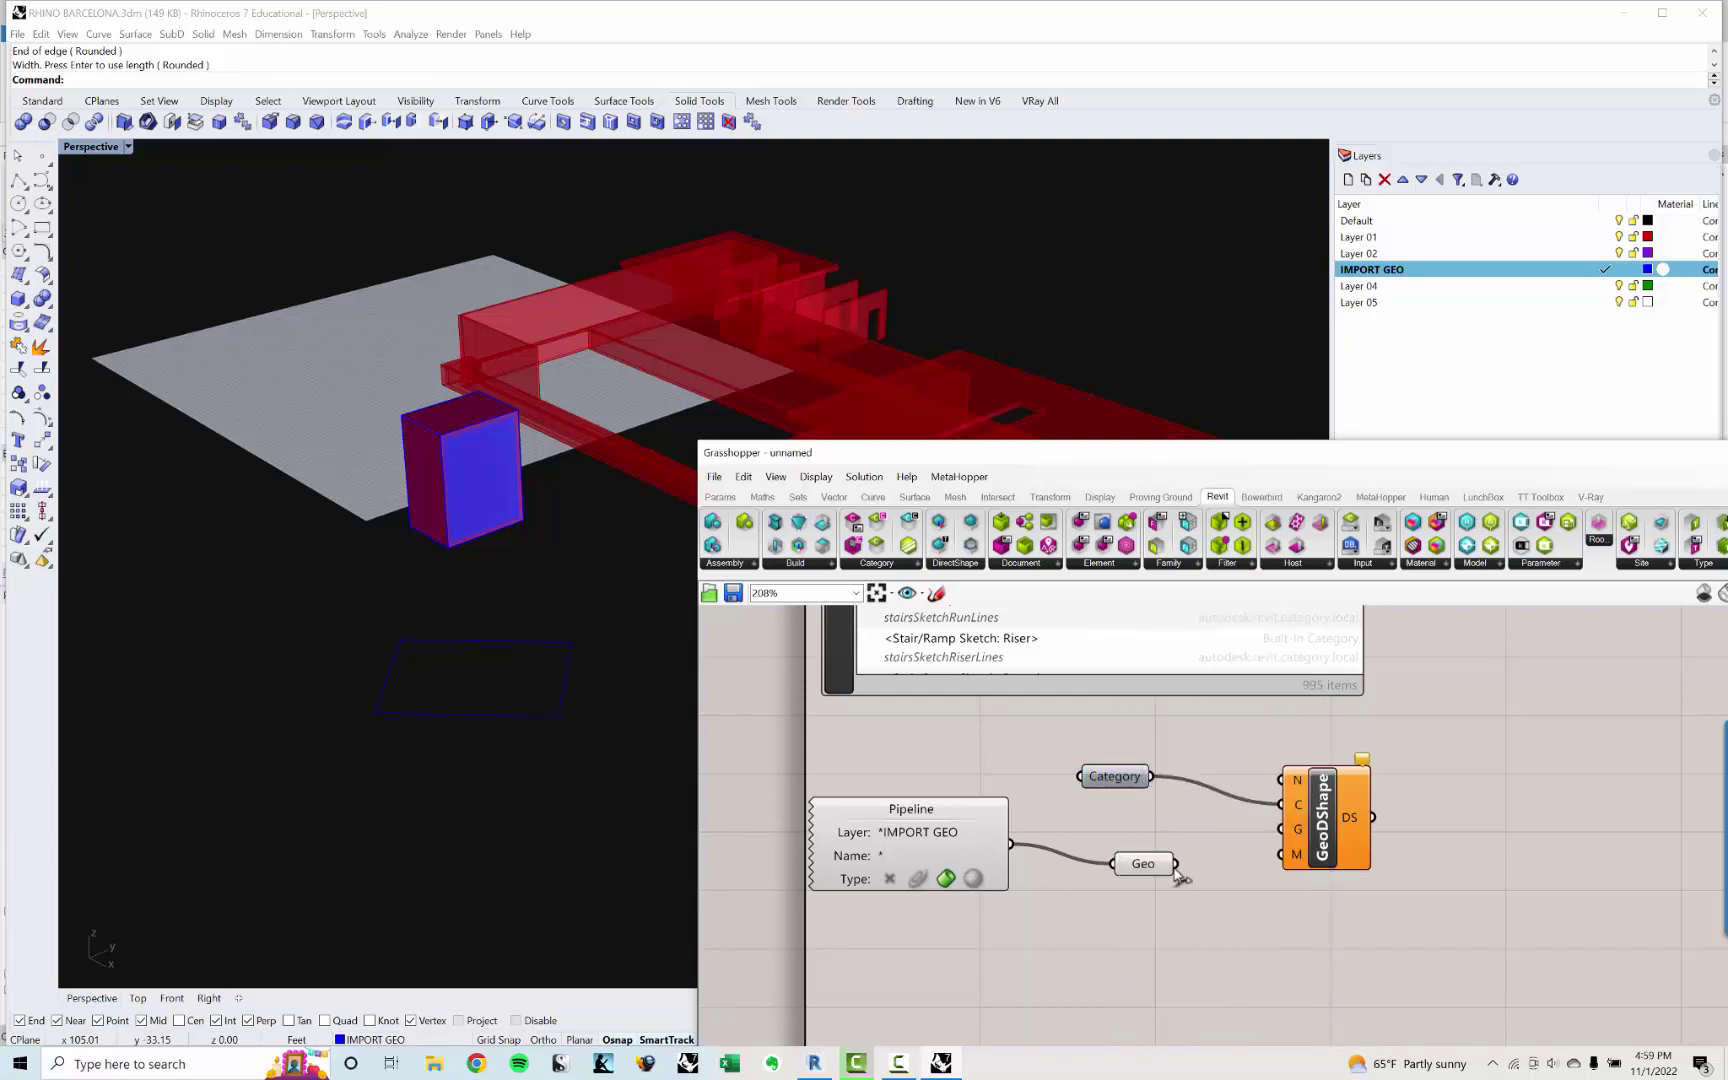
{"action": "left_click_drag", "start_coordinate": [1177, 866], "coordinate": [1281, 838]}
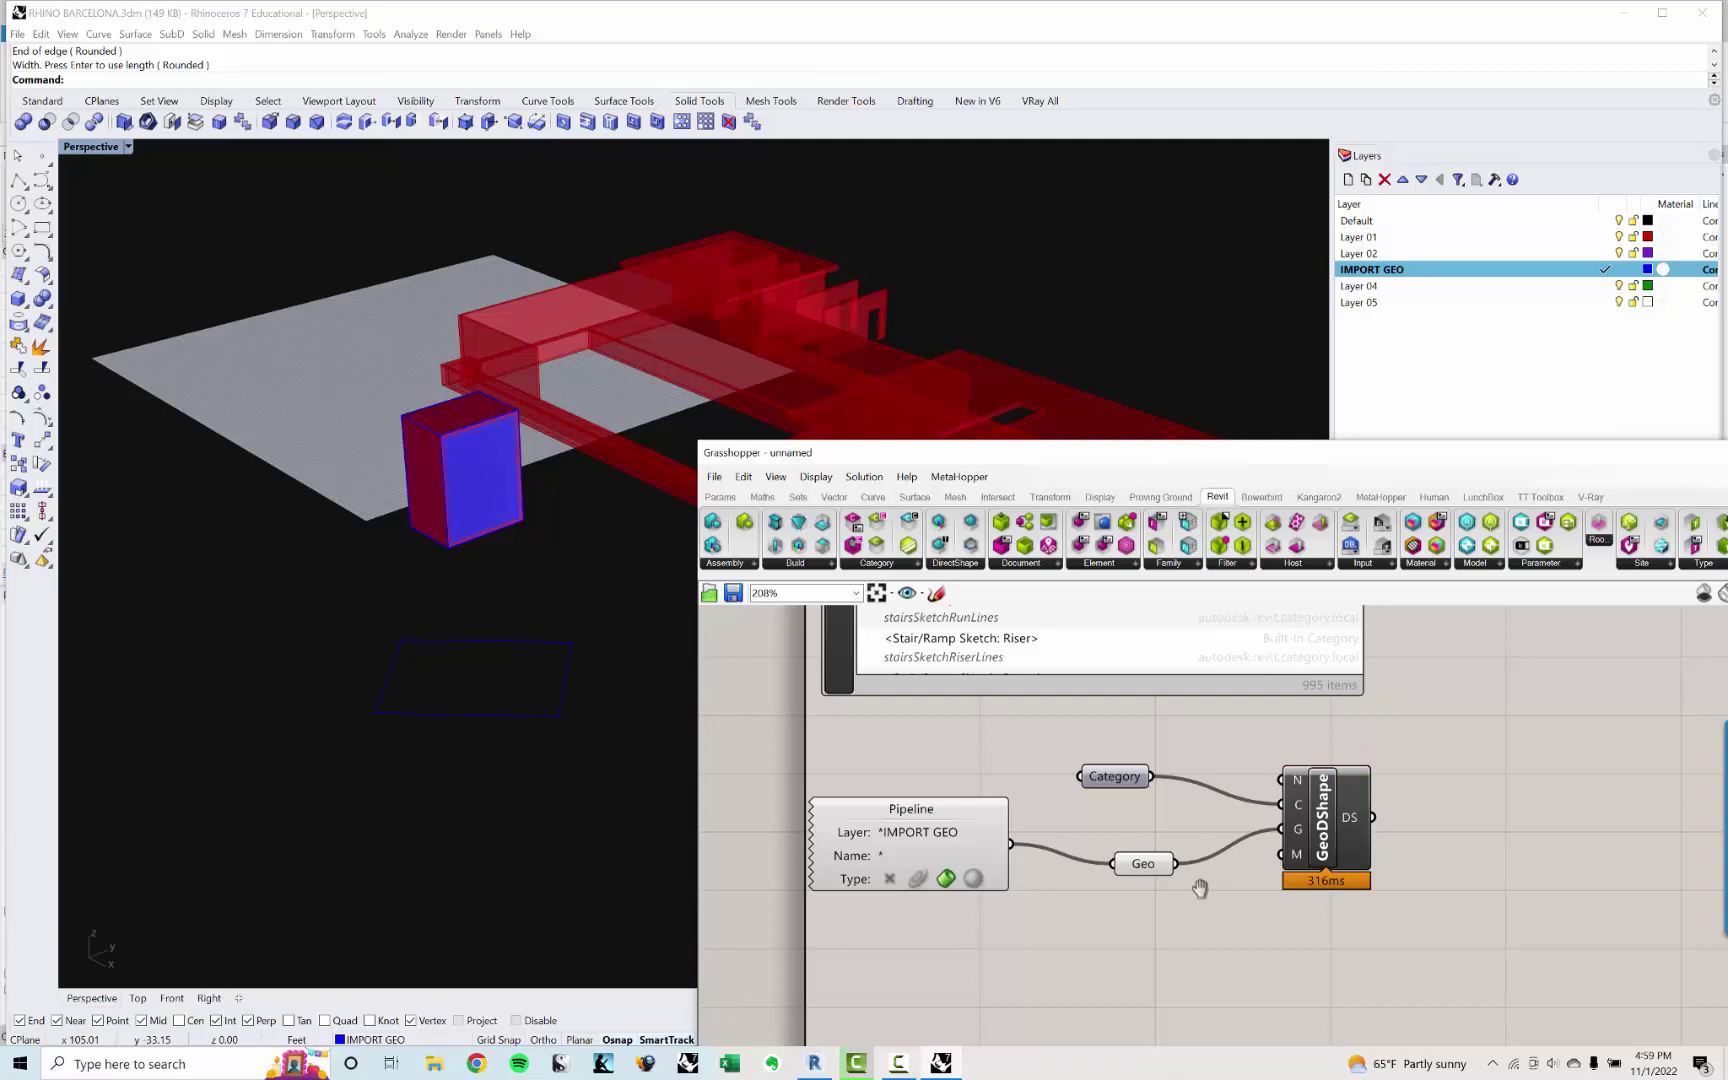
{"action": "right_click_drag", "start_coordinate": [1193, 885], "coordinate": [1240, 896]}
{"action": "left_click", "coordinate": [1370, 840]}
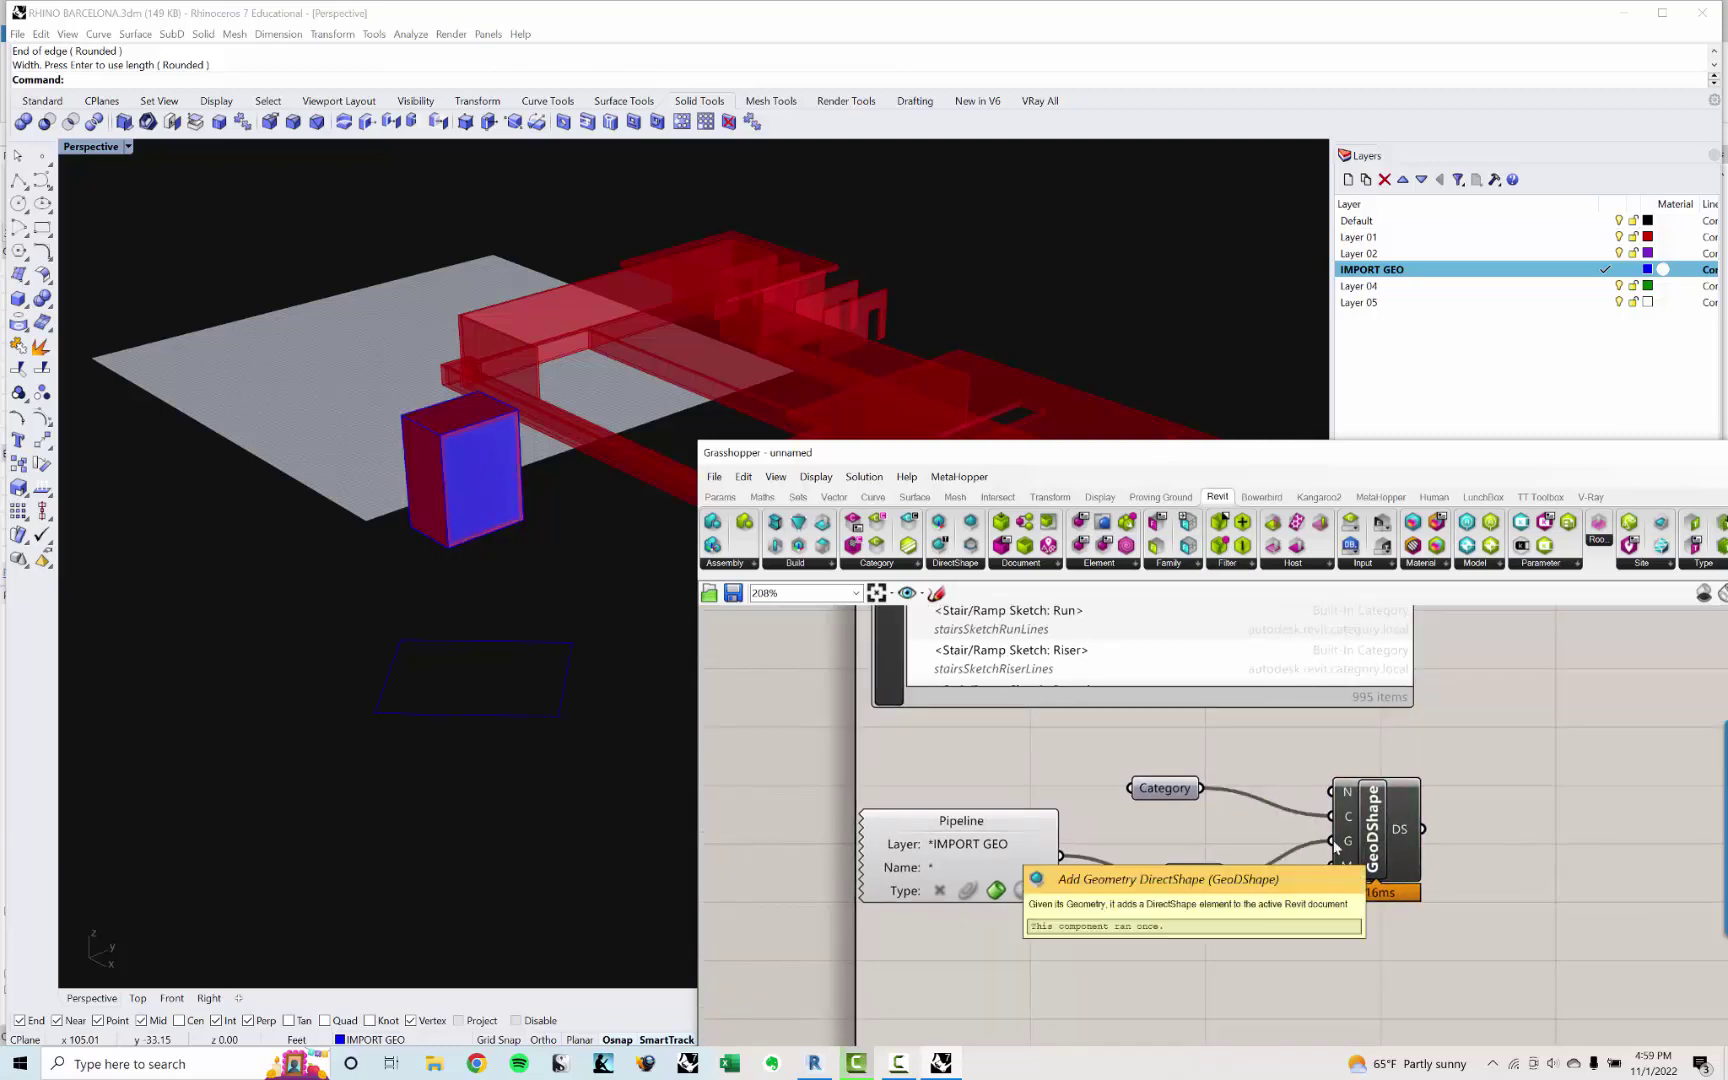
Step: Switch to Revit and select the imported box beside the pavilion to examine its category and properties
{"action": "left_click", "coordinate": [858, 1064]}
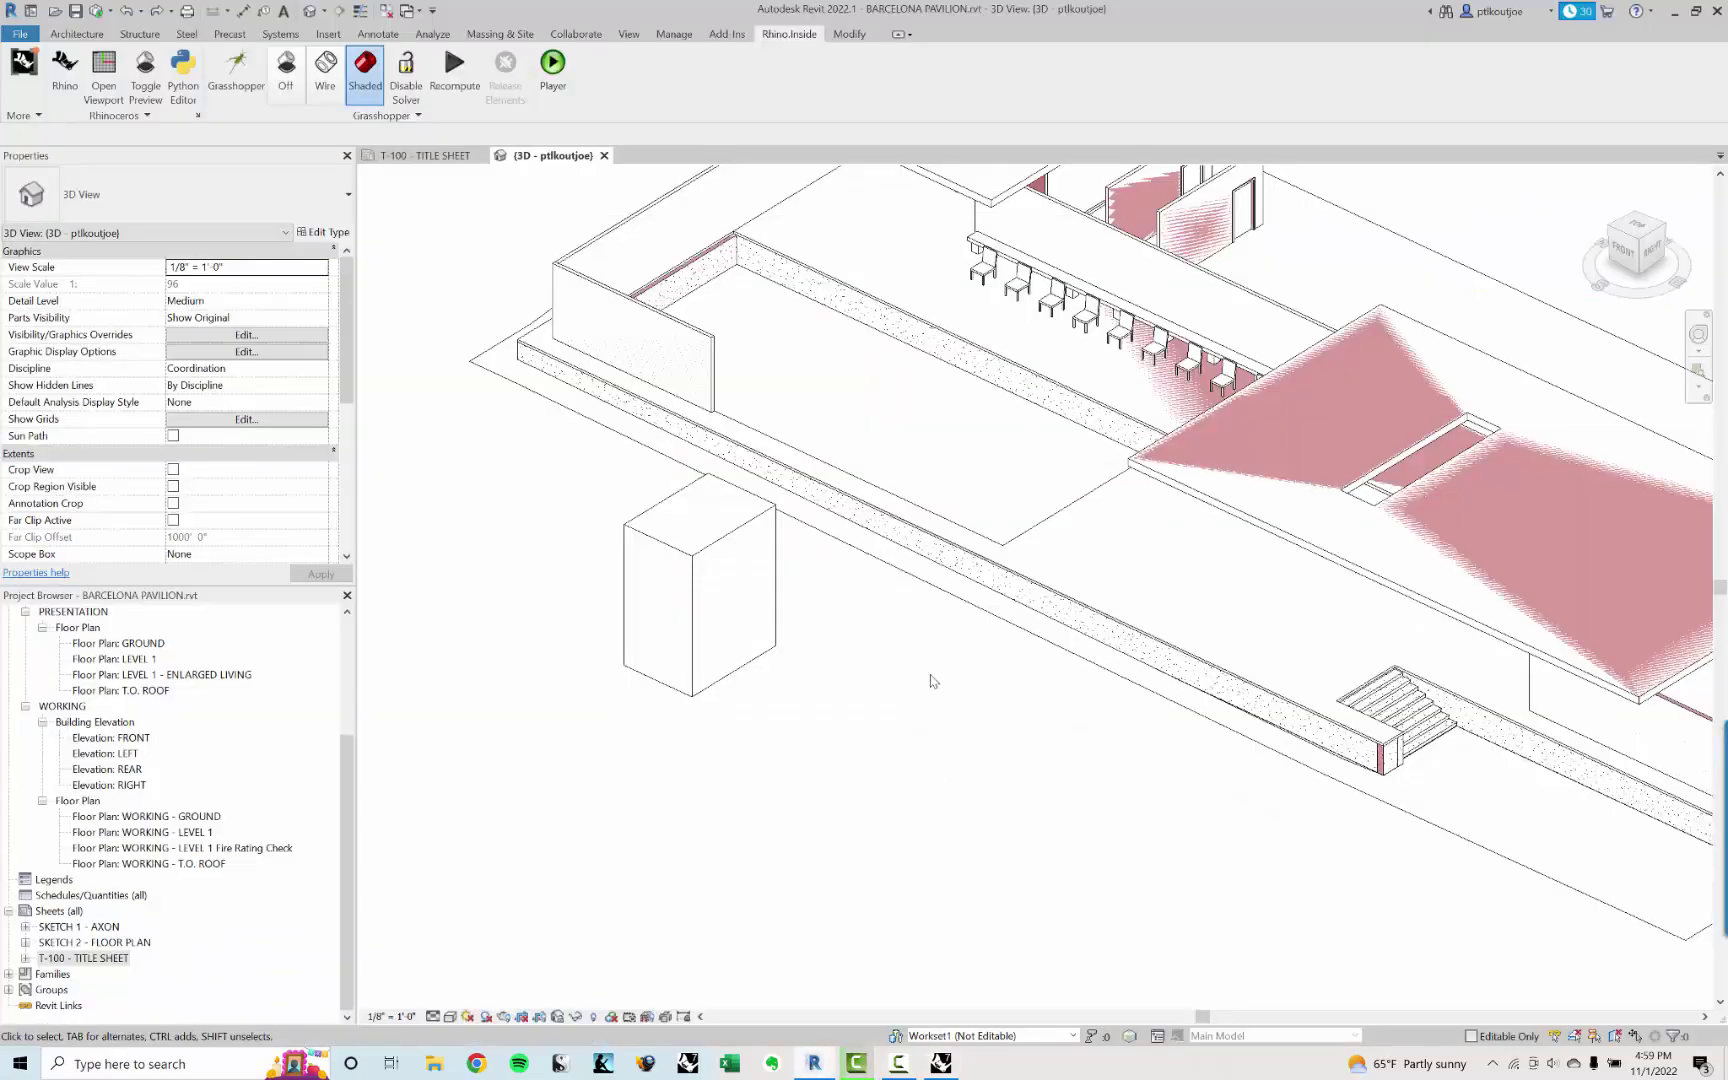
{"action": "left_click", "coordinate": [708, 545]}
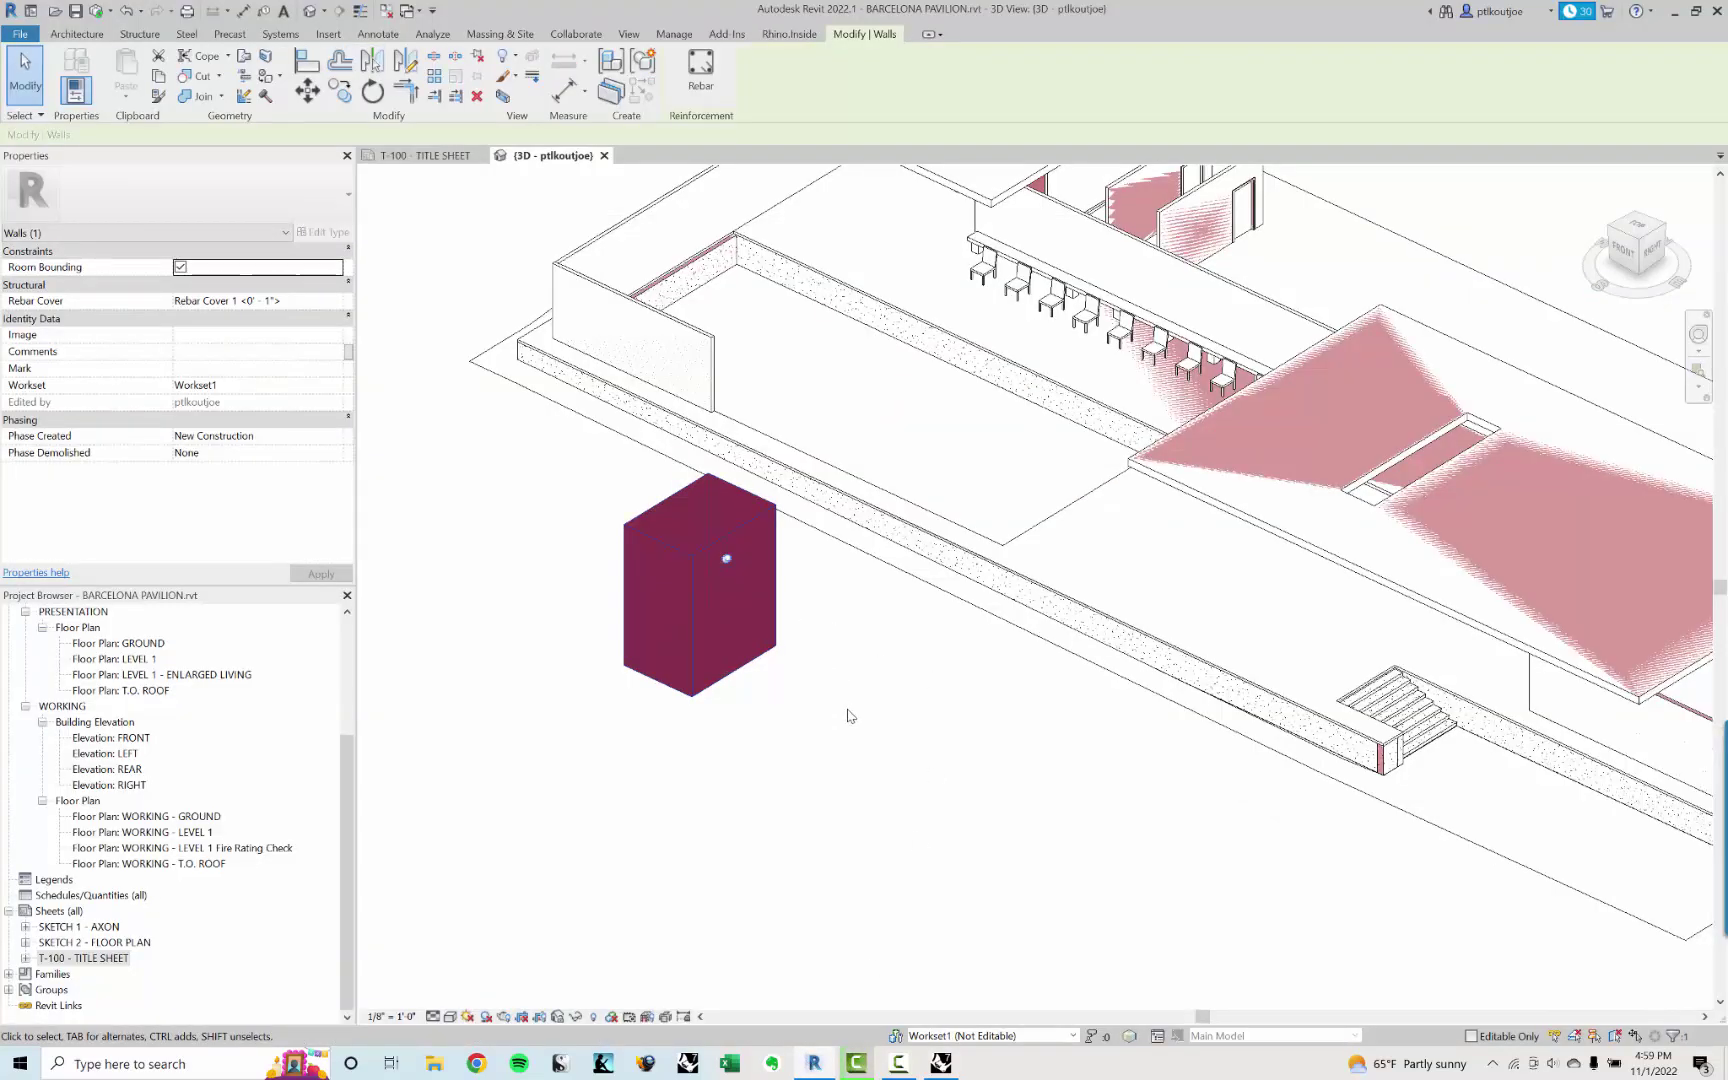
{"action": "left_click", "coordinate": [781, 628]}
{"action": "left_click", "coordinate": [721, 555]}
{"action": "left_click", "coordinate": [866, 786]}
Step: Return to Rhino and move one long side face of the blue box inward to form a thin wall slab
{"action": "left_click", "coordinate": [940, 1064]}
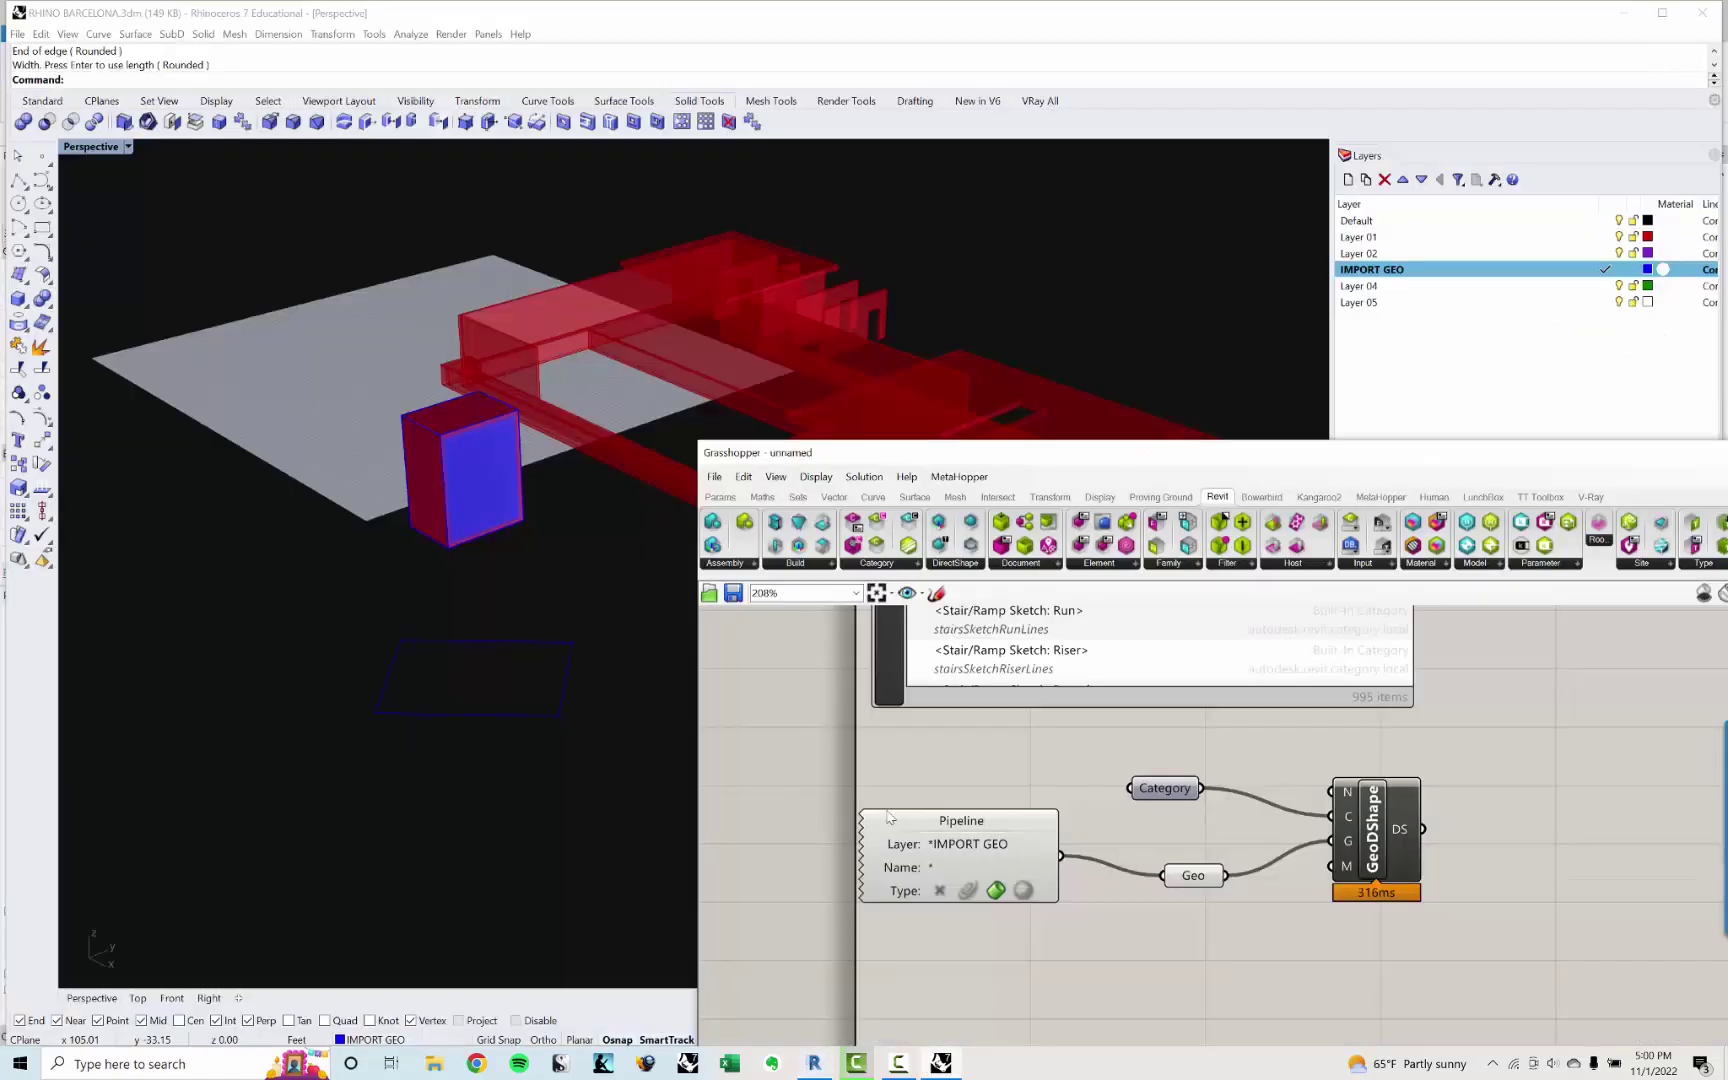
{"action": "scroll", "coordinate": [451, 482], "scroll_direction": "up", "scroll_amount": 5}
{"action": "left_click", "coordinate": [455, 485]}
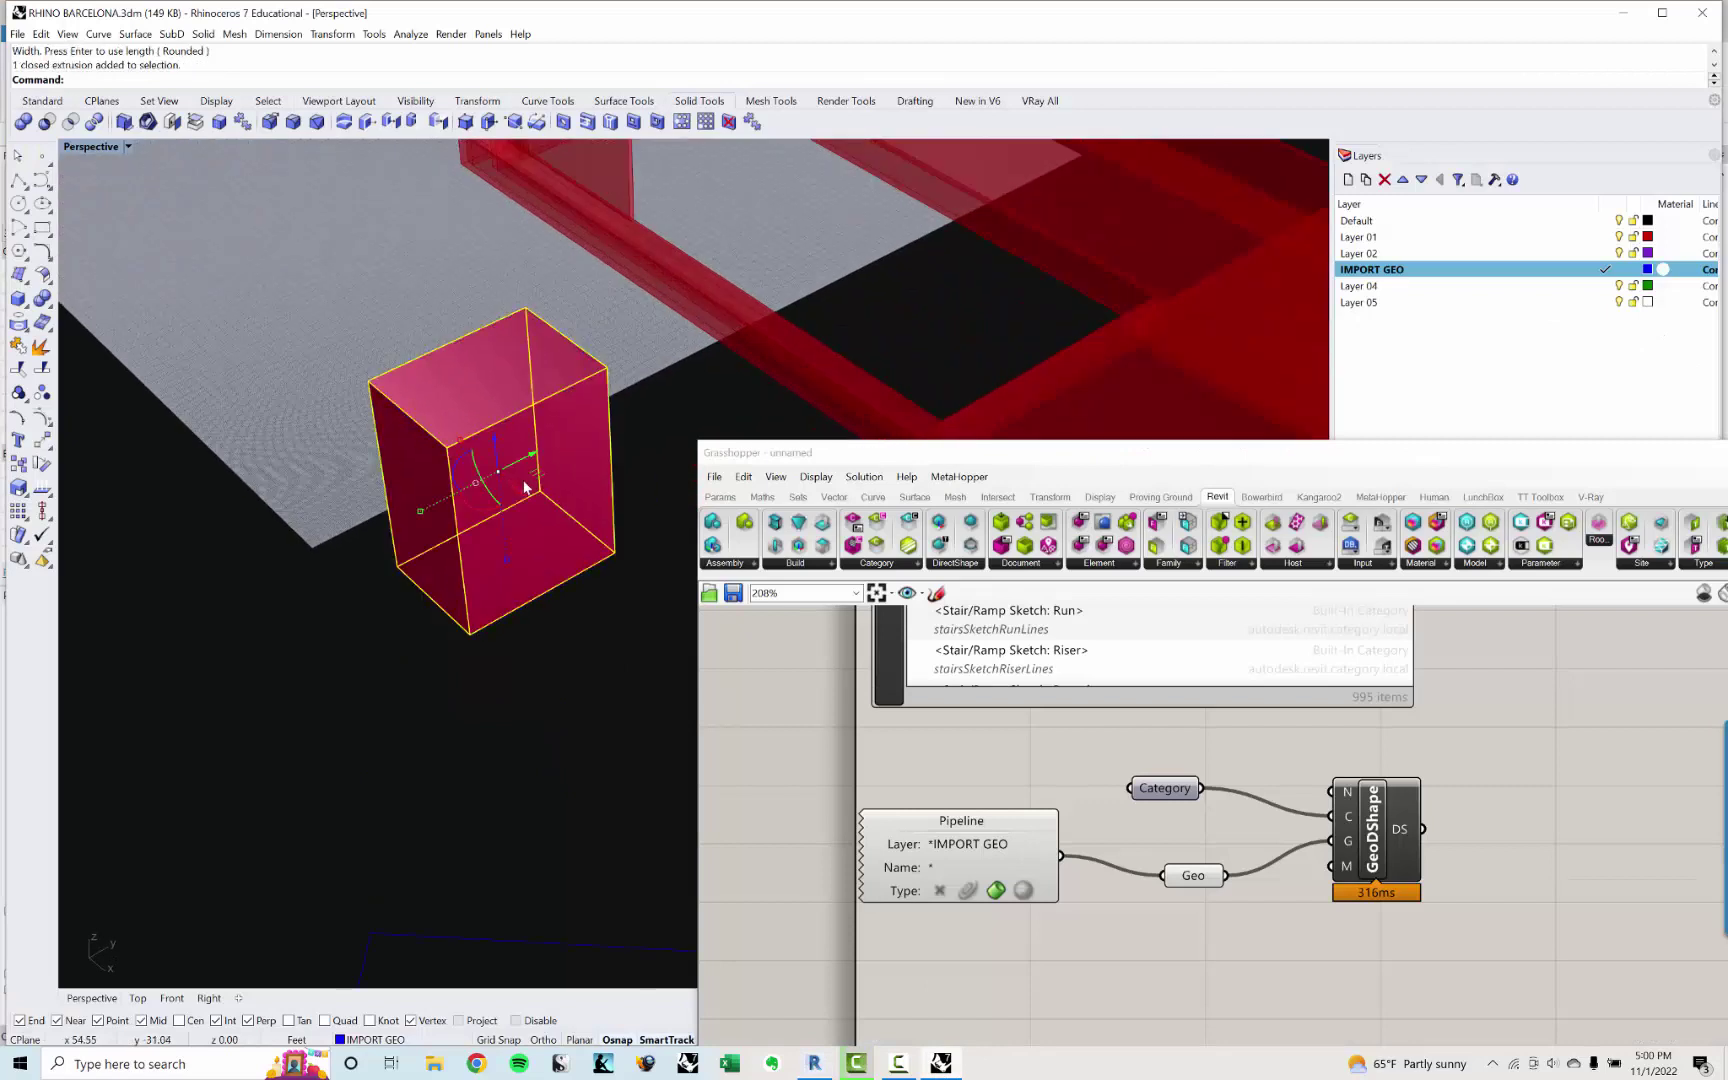
{"action": "key", "text": "Escape"}
{"action": "left_click", "coordinate": [529, 512], "text": "ctrl+shift"}
{"action": "left_click_drag", "start_coordinate": [558, 520], "coordinate": [495, 440]}
{"action": "left_click", "coordinate": [556, 622]}
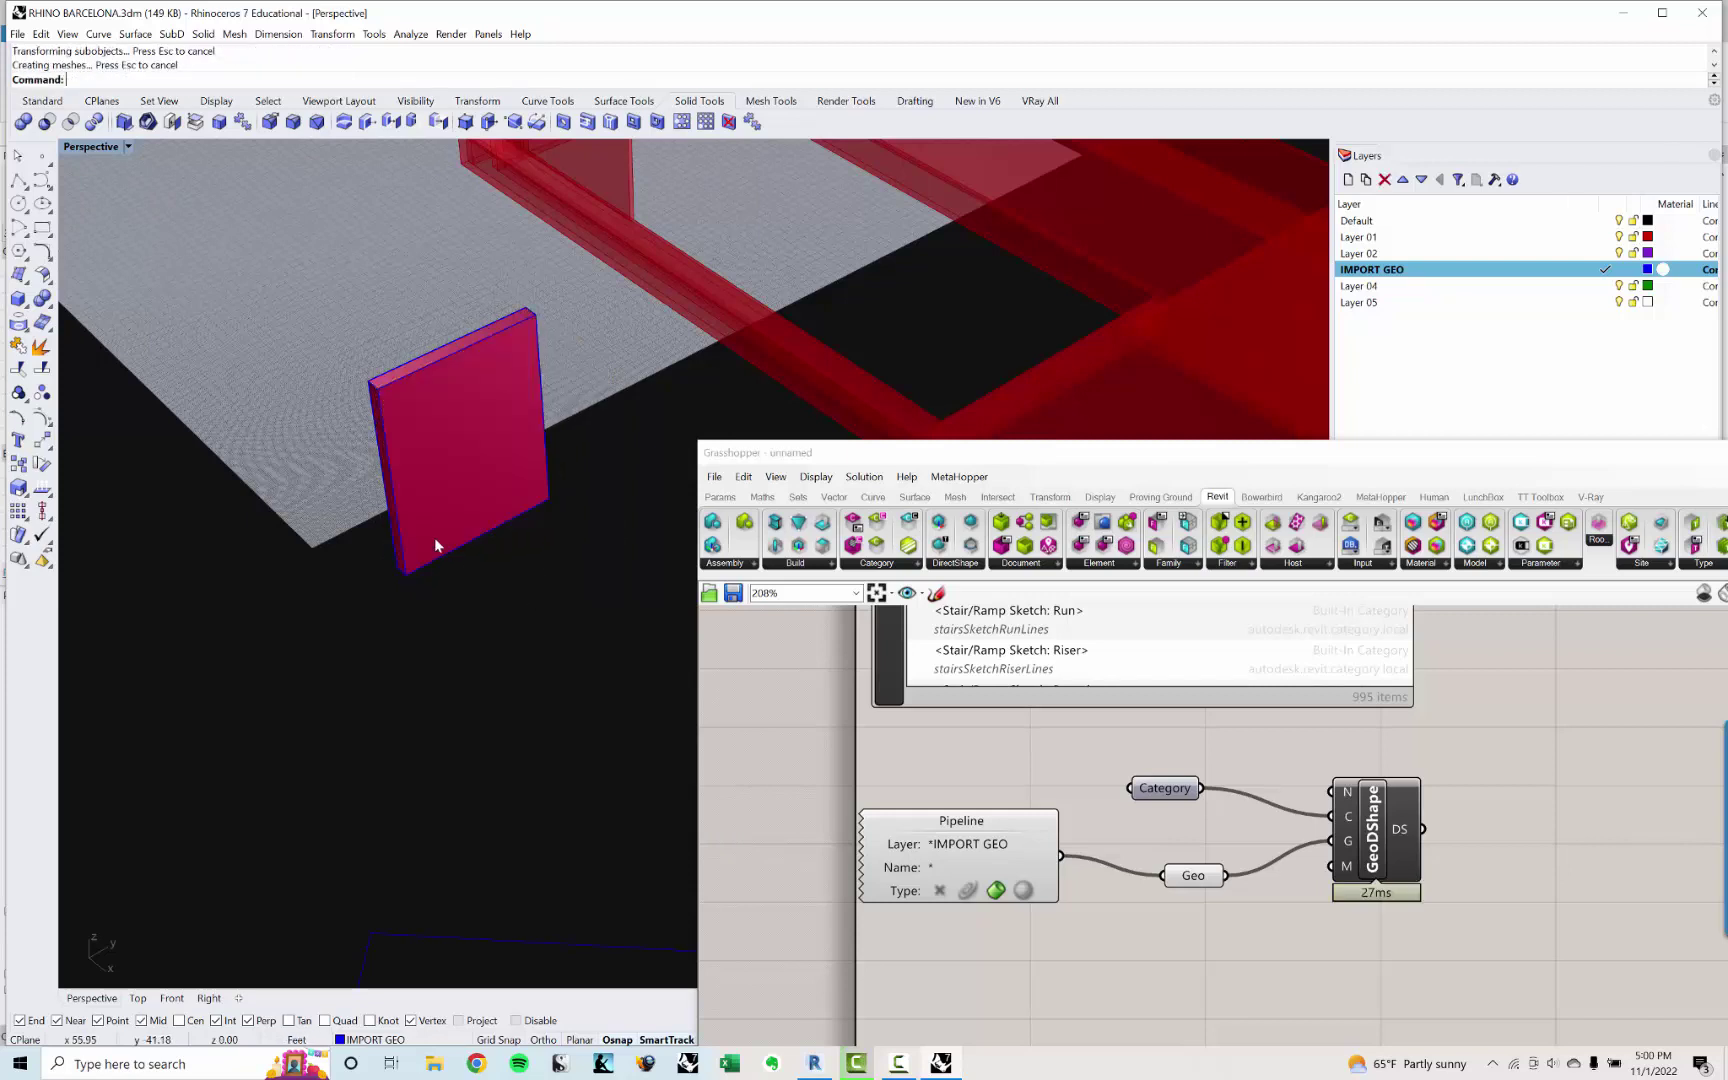
{"action": "right_click_drag", "start_coordinate": [436, 544], "coordinate": [487, 645]}
{"action": "middle_click", "coordinate": [487, 650]}
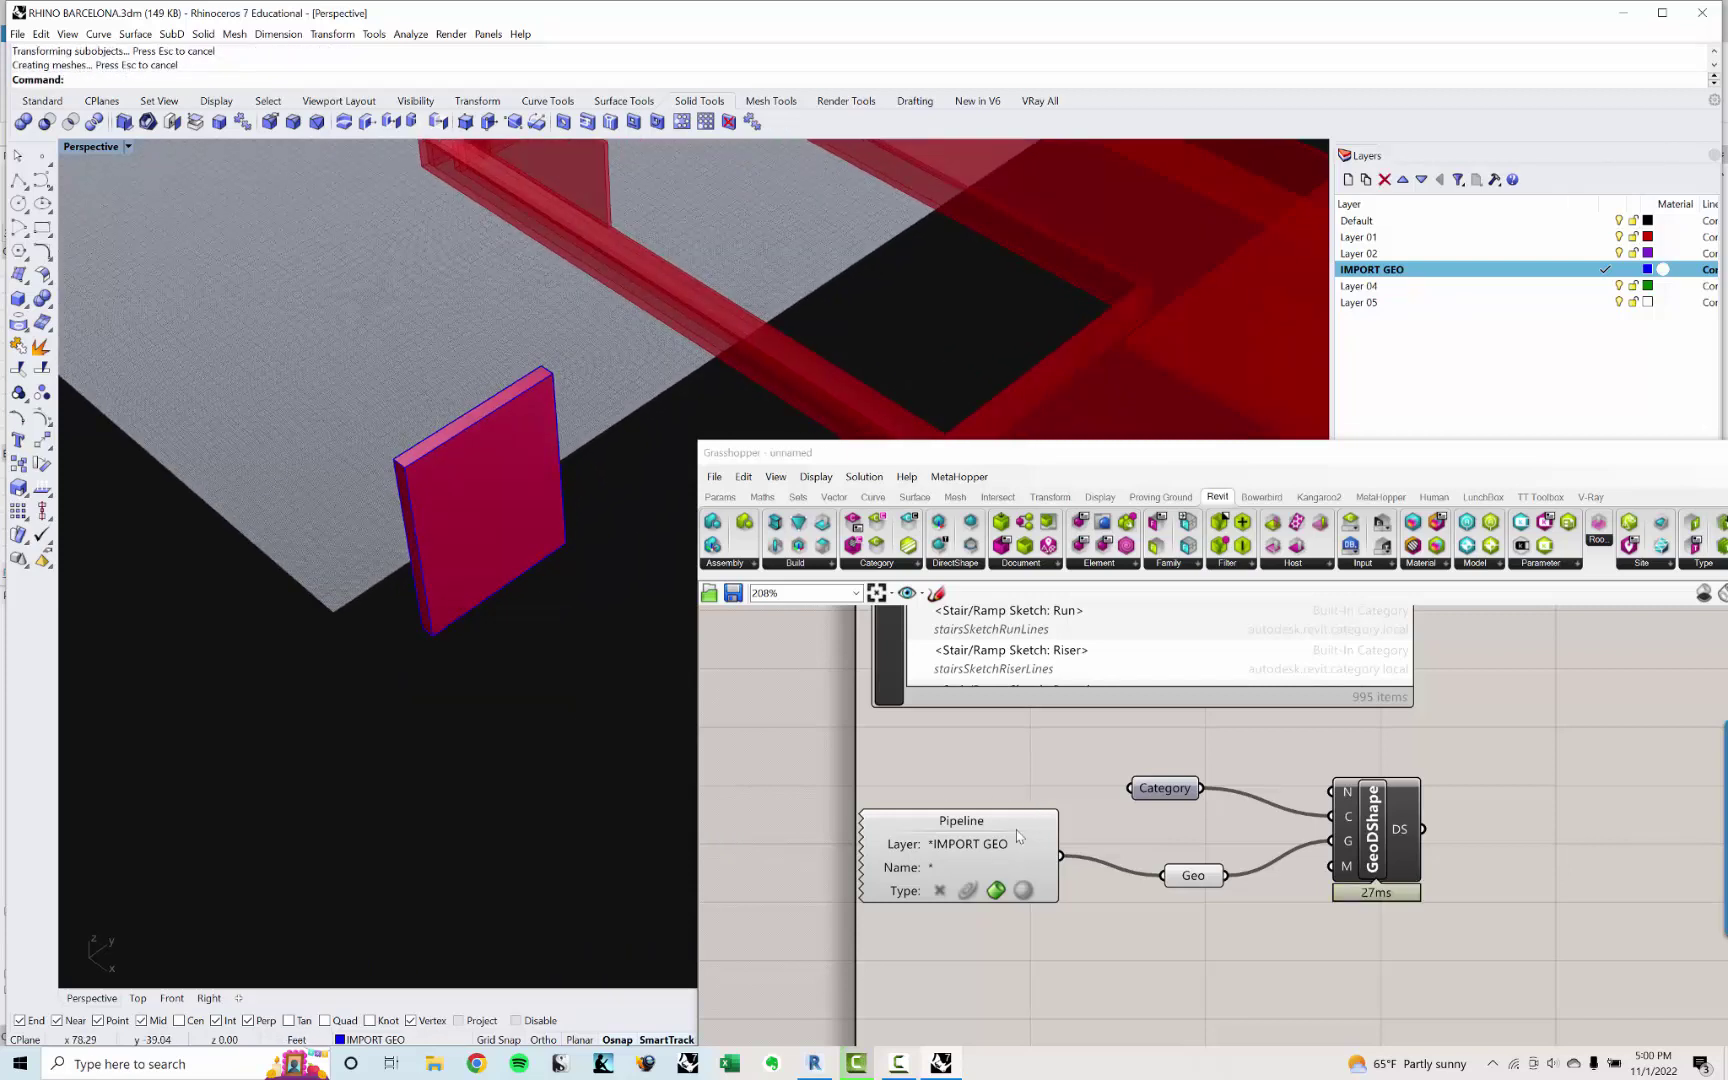
Step: Rename the IMPORT GEO layer as IMPORT WALLS
{"action": "left_click", "coordinate": [1400, 275]}
{"action": "left_click_drag", "start_coordinate": [1397, 276], "coordinate": [1383, 278]}
{"action": "type", "text": "WALLS"}
{"action": "key", "text": "Return"}
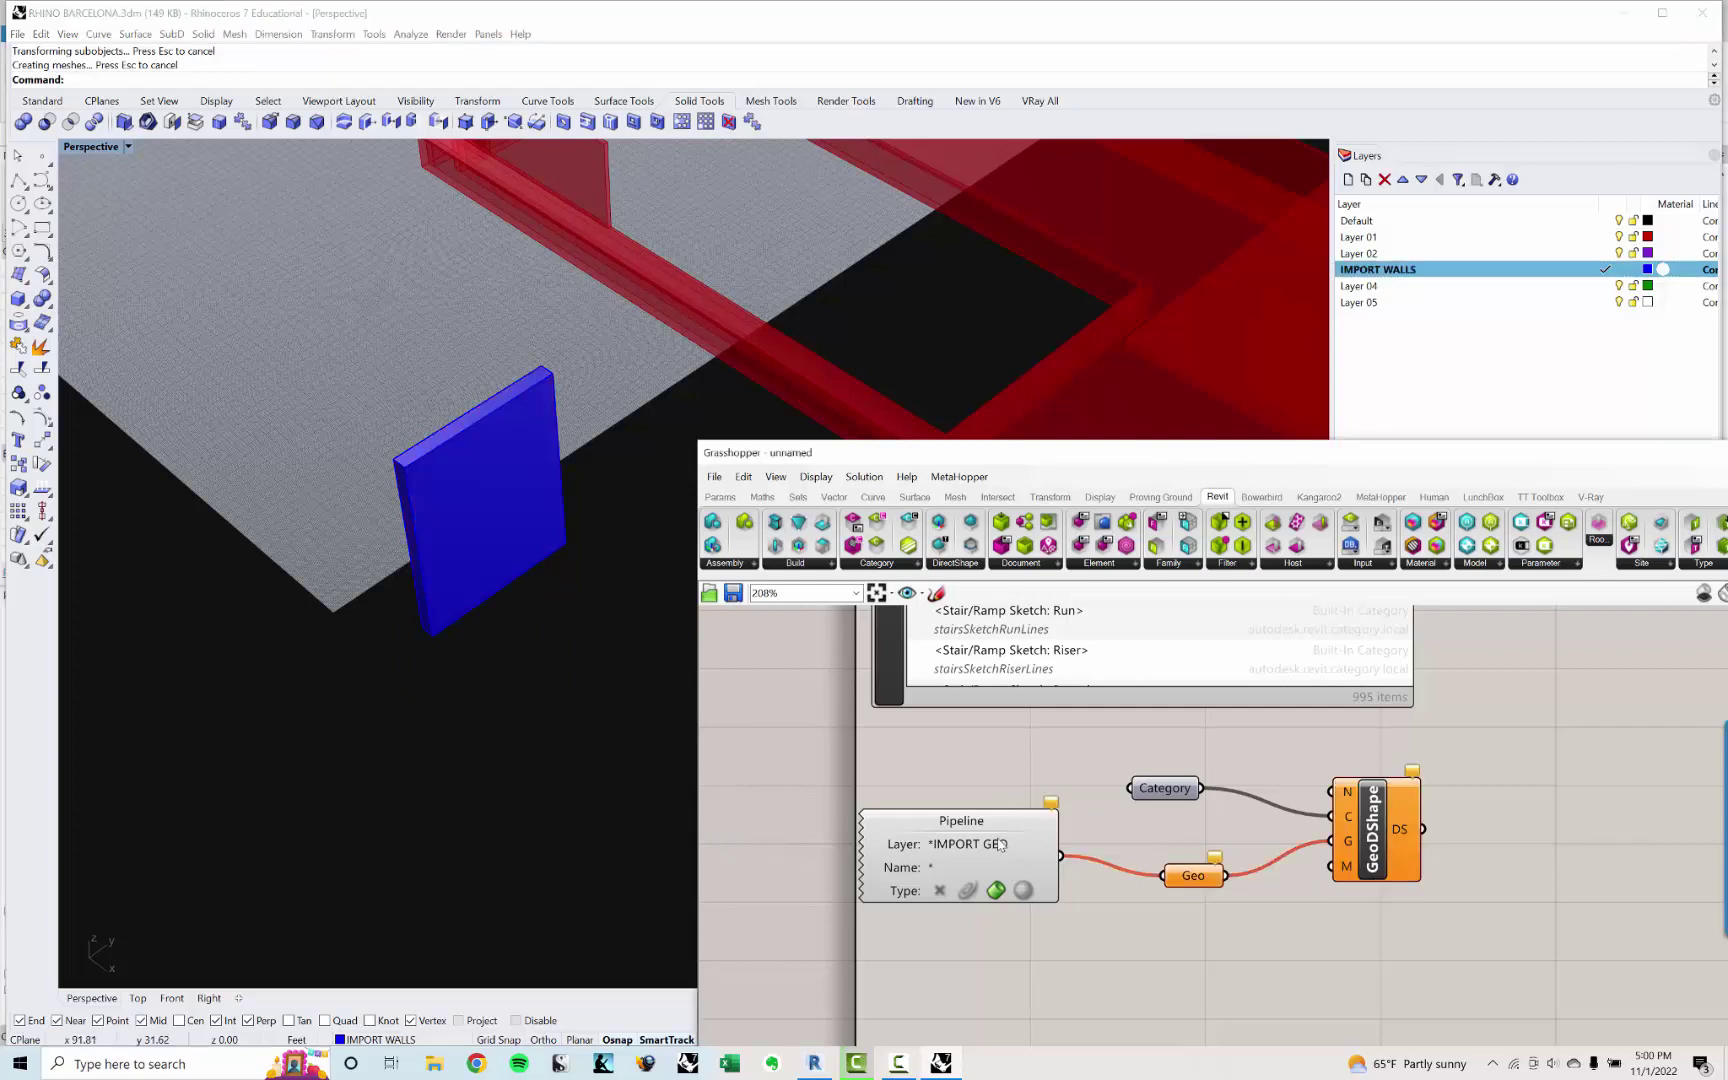
Step: Set the Geometry Pipeline's layer filter to *IMPORT WALLS
{"action": "double_click", "coordinate": [988, 843]}
{"action": "type", "text": "*IMPORT WALLS"}
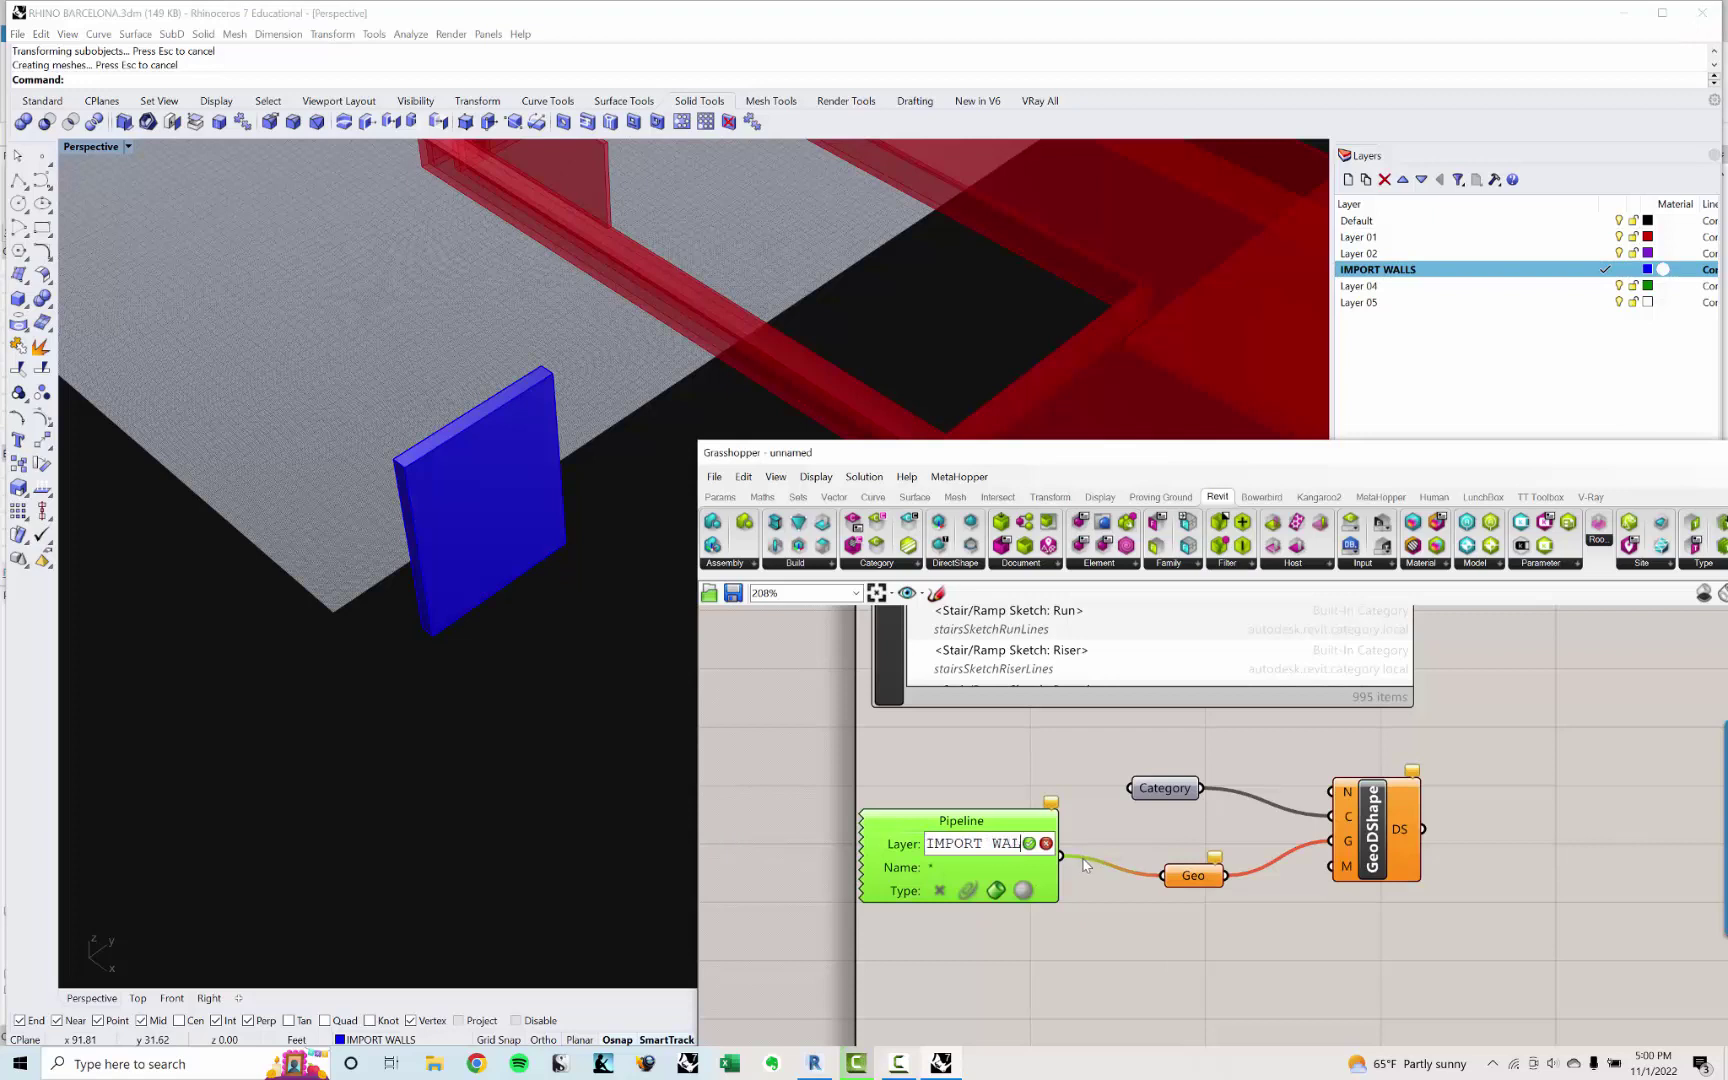
{"action": "key", "text": "Return"}
{"action": "left_click", "coordinate": [1028, 761]}
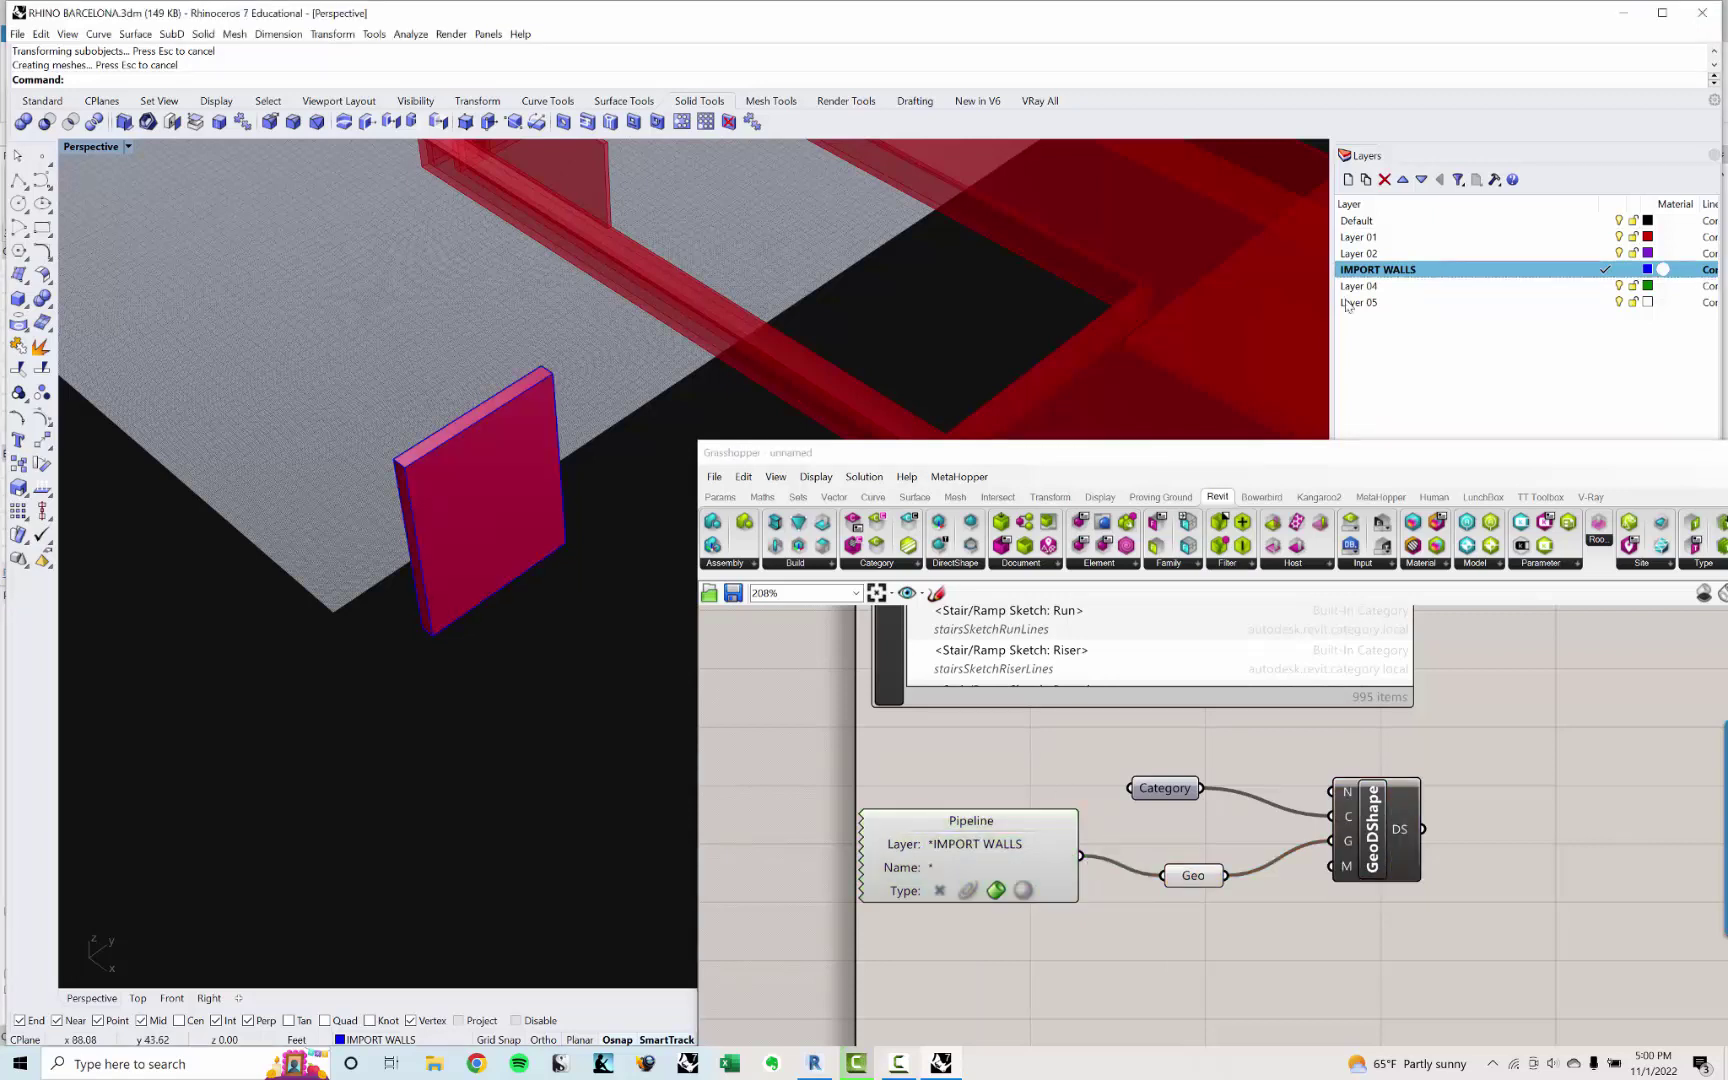
Step: Draw a narrow three-point rectangle on the IMPORT WALLS layer from the wall's bottom corner, running perpendicular to the wall
{"action": "left_click", "coordinate": [1460, 270]}
{"action": "middle_click", "coordinate": [384, 683]}
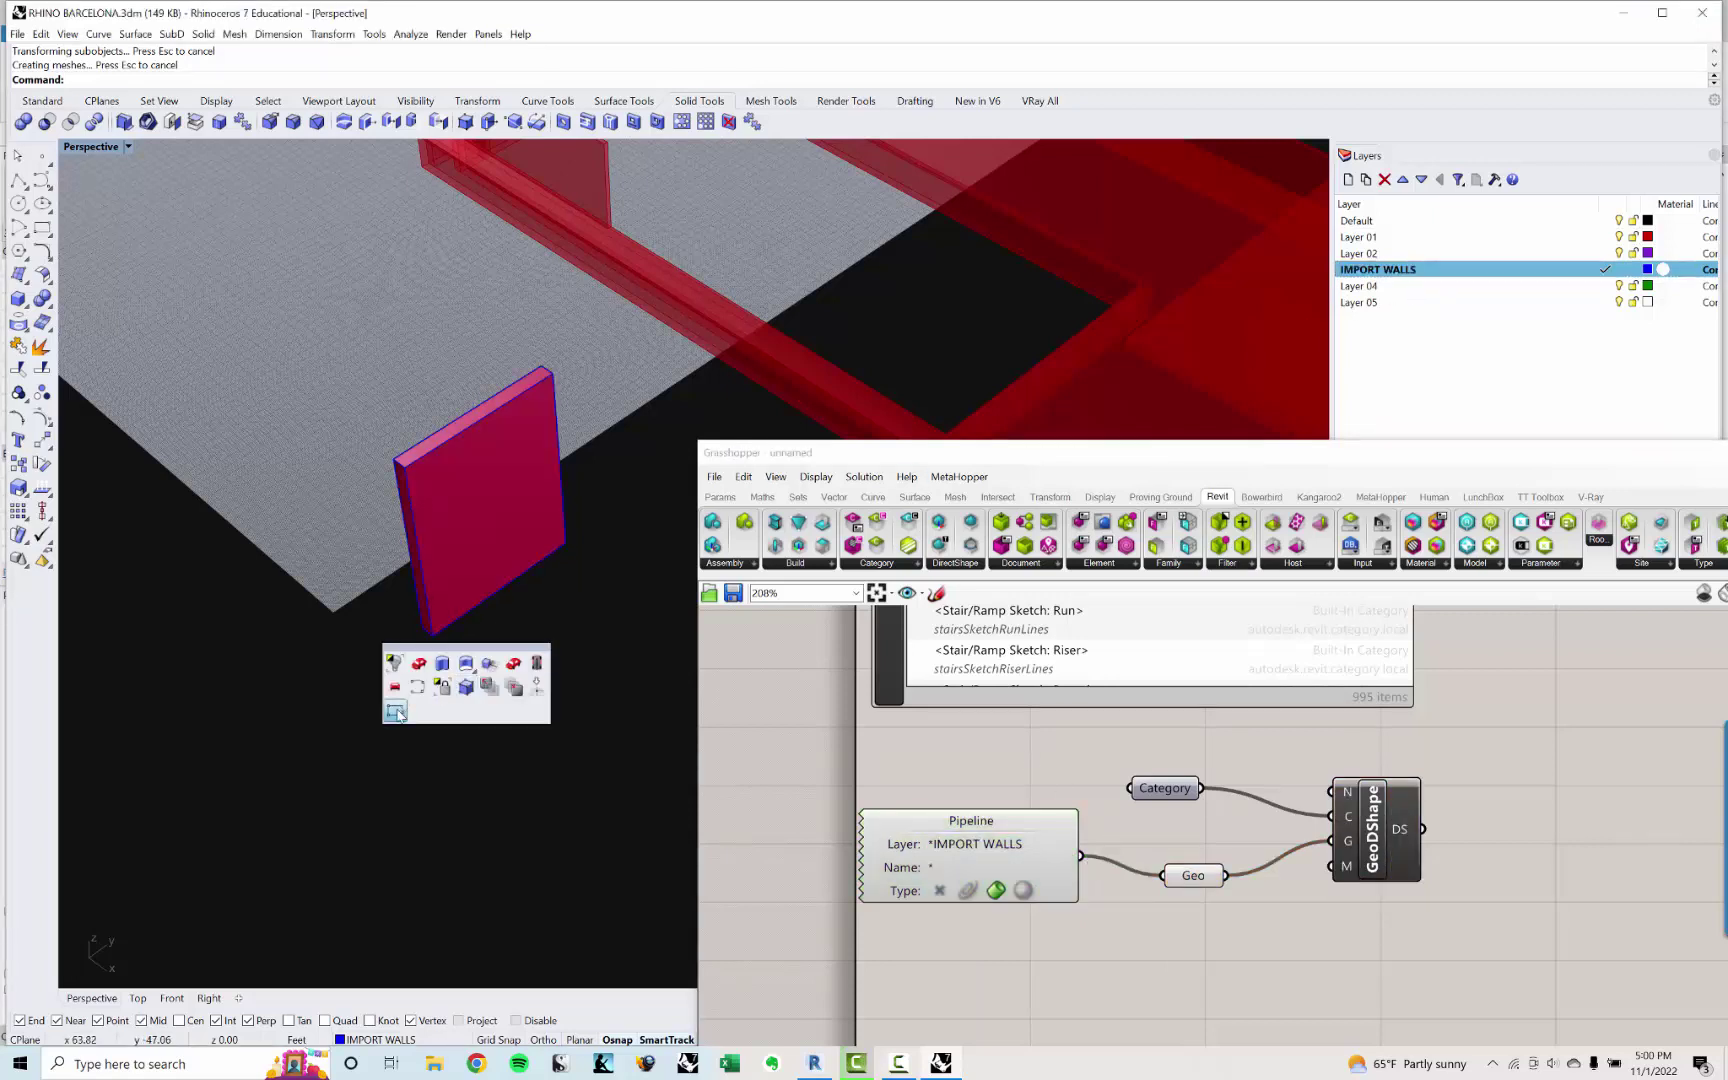
{"action": "left_click", "coordinate": [408, 702]}
{"action": "left_click", "coordinate": [443, 626]}
{"action": "scroll", "coordinate": [443, 626], "scroll_direction": "up", "scroll_amount": 5}
{"action": "left_click", "coordinate": [451, 621]}
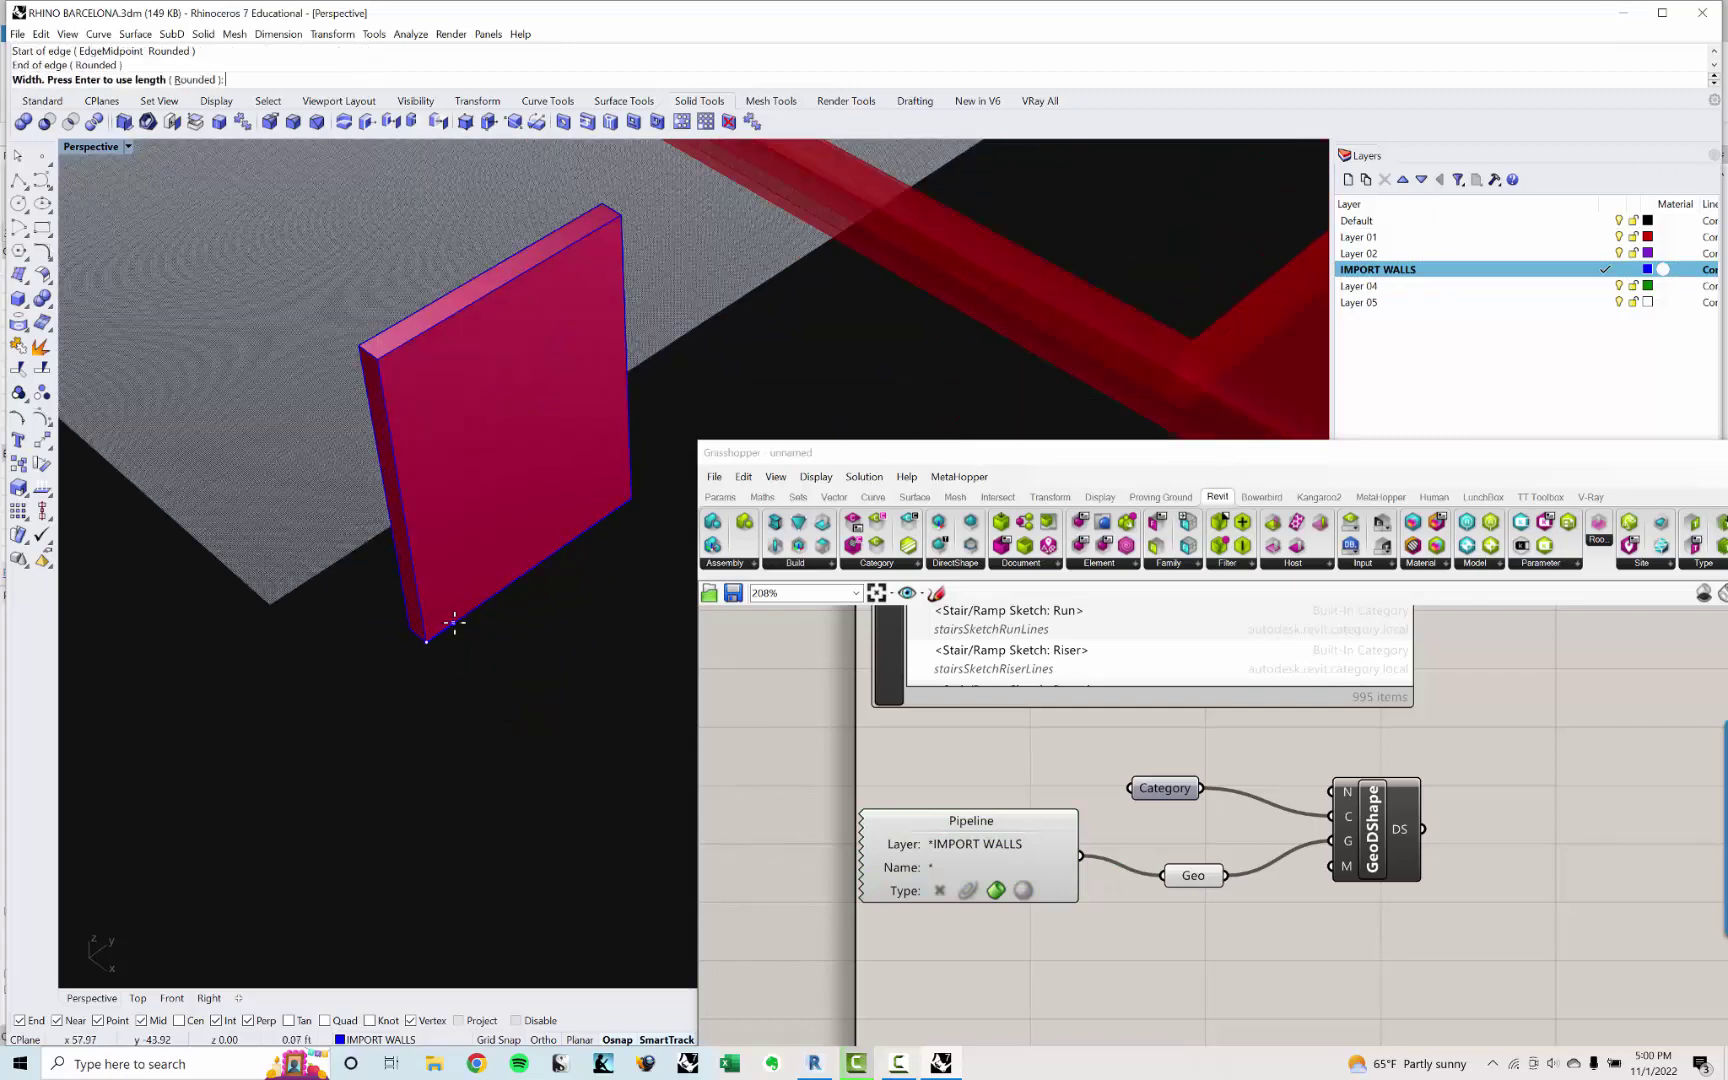
{"action": "scroll", "coordinate": [608, 805], "scroll_direction": "down", "scroll_amount": 7}
{"action": "left_click", "coordinate": [596, 804]}
Step: Extrude the narrow rectangle as a solid up to the first wall's top corner
{"action": "middle_click", "coordinate": [566, 784]}
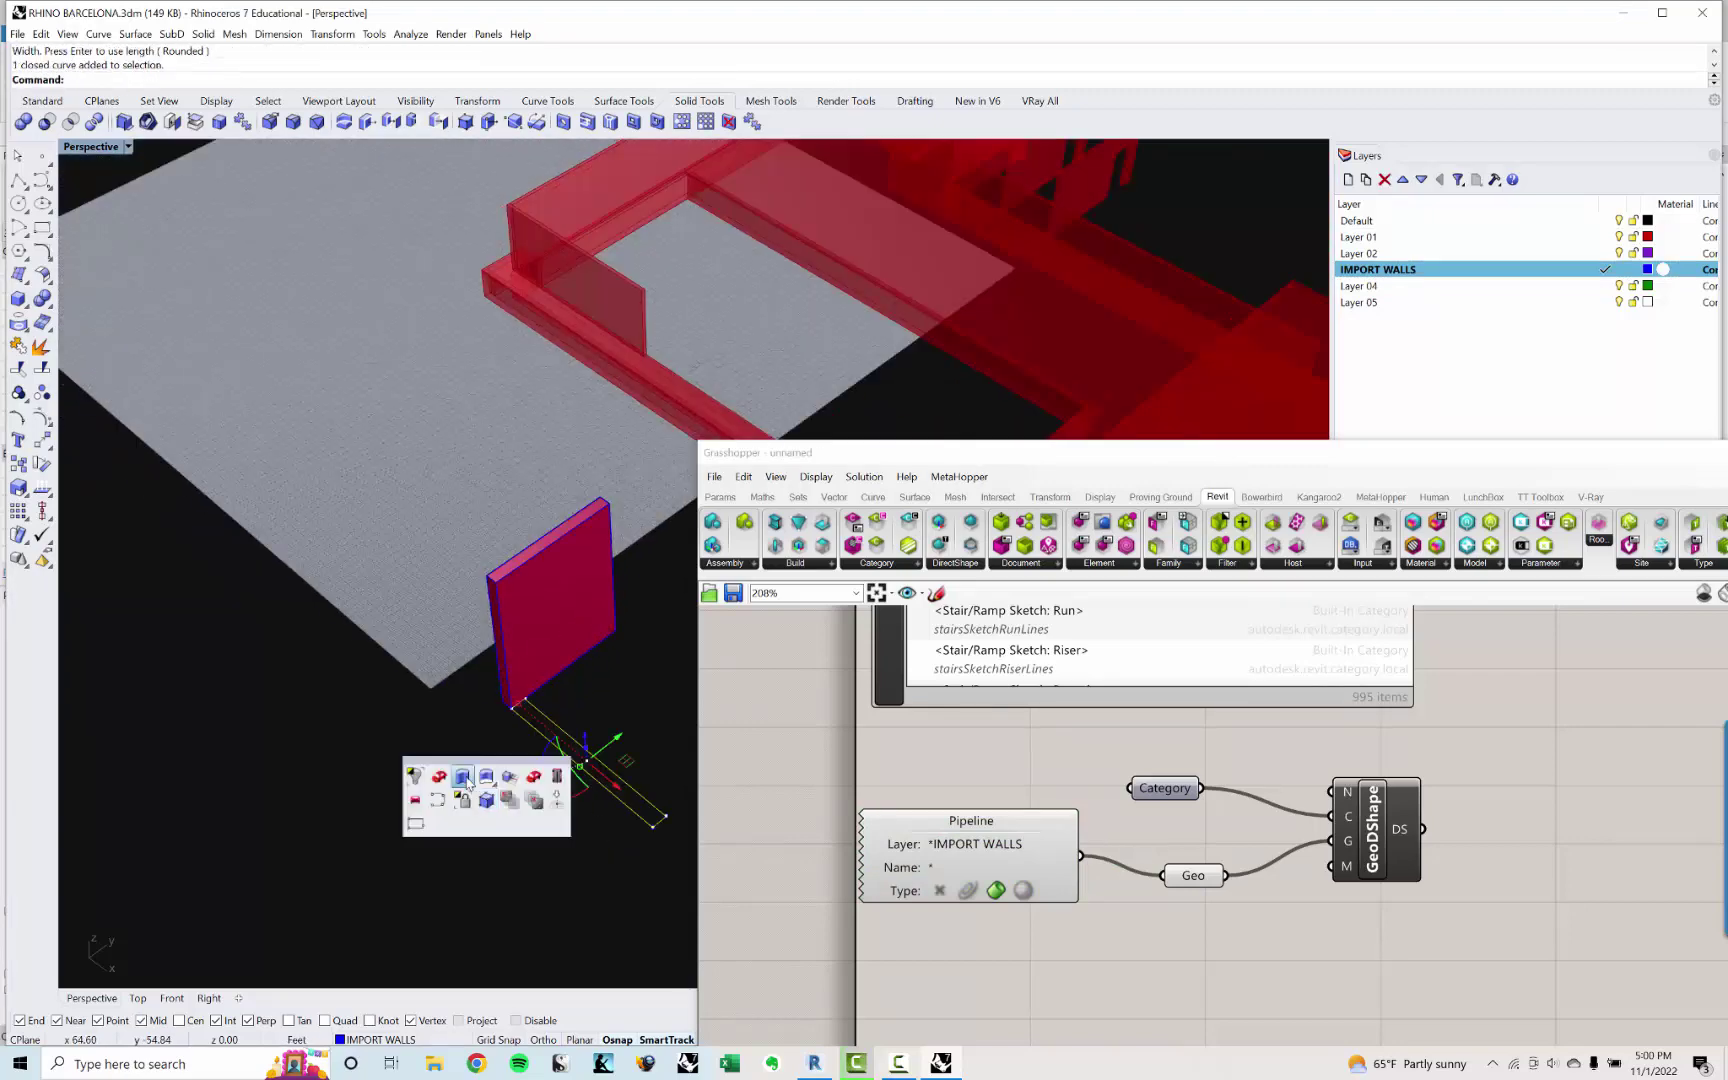
{"action": "left_click", "coordinate": [458, 783]}
{"action": "left_click", "coordinate": [518, 612]}
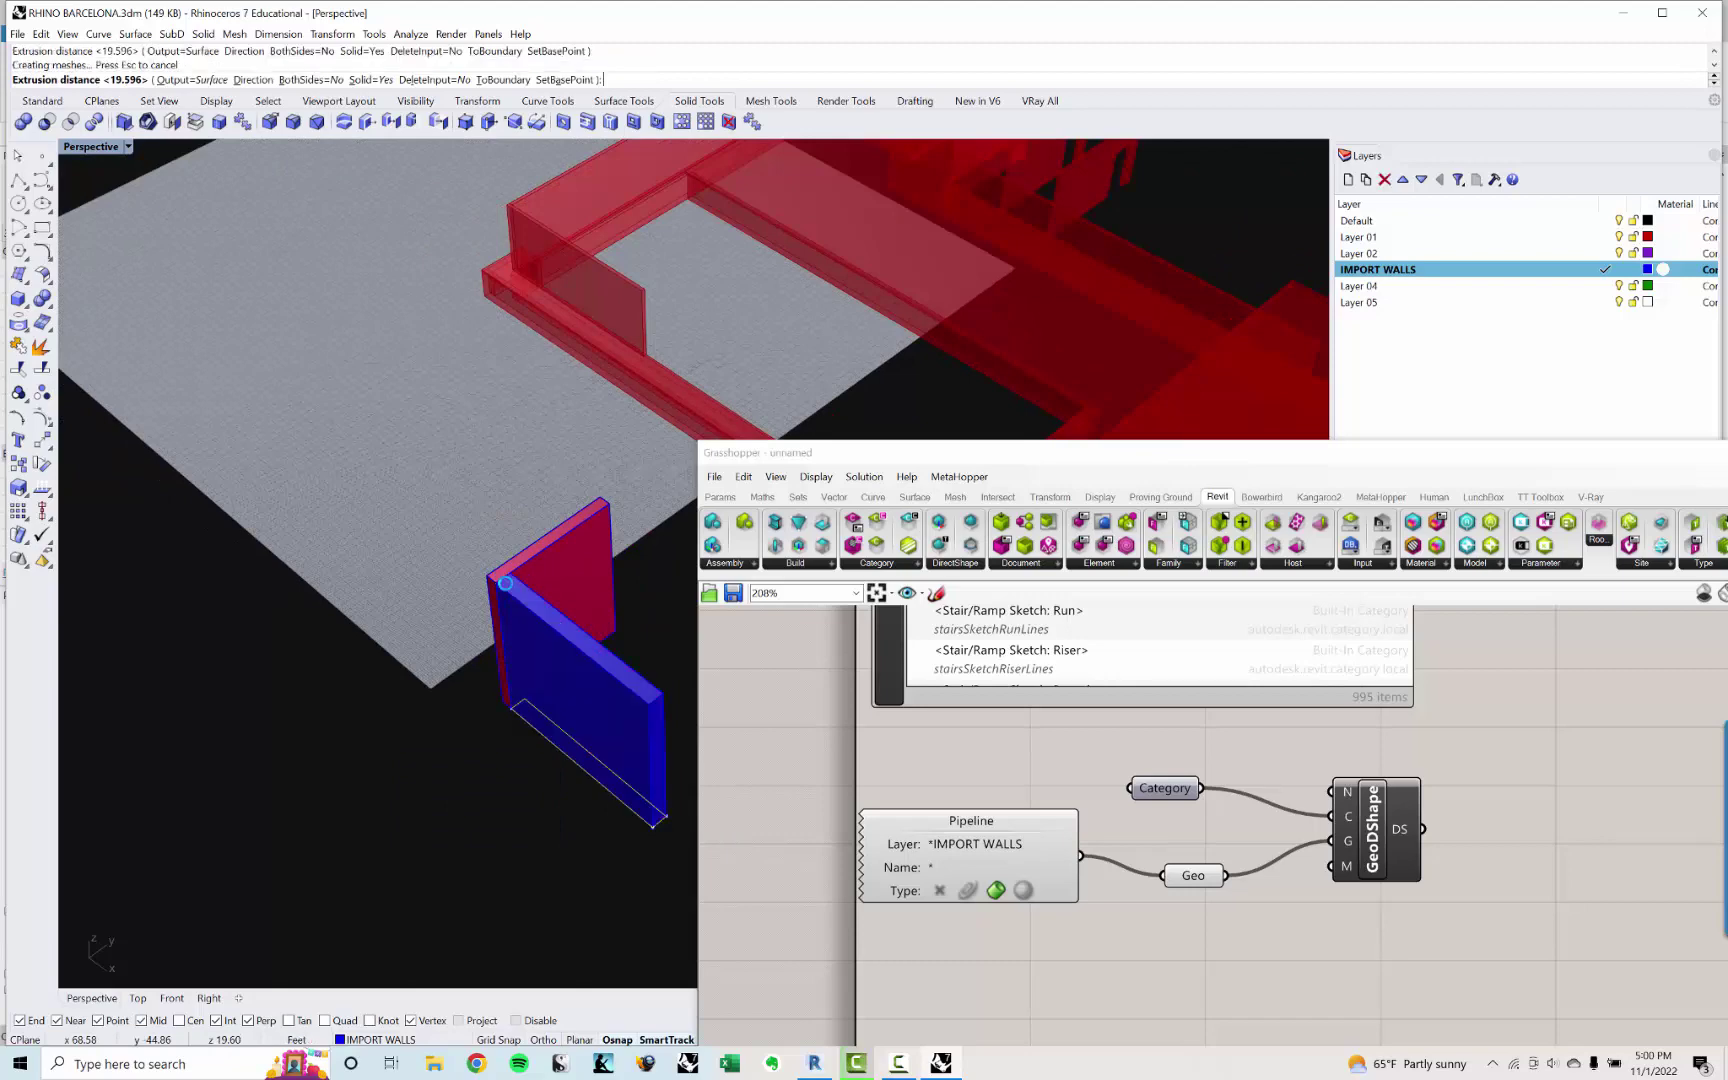
{"action": "scroll", "coordinate": [494, 625], "scroll_direction": "down", "scroll_amount": 3}
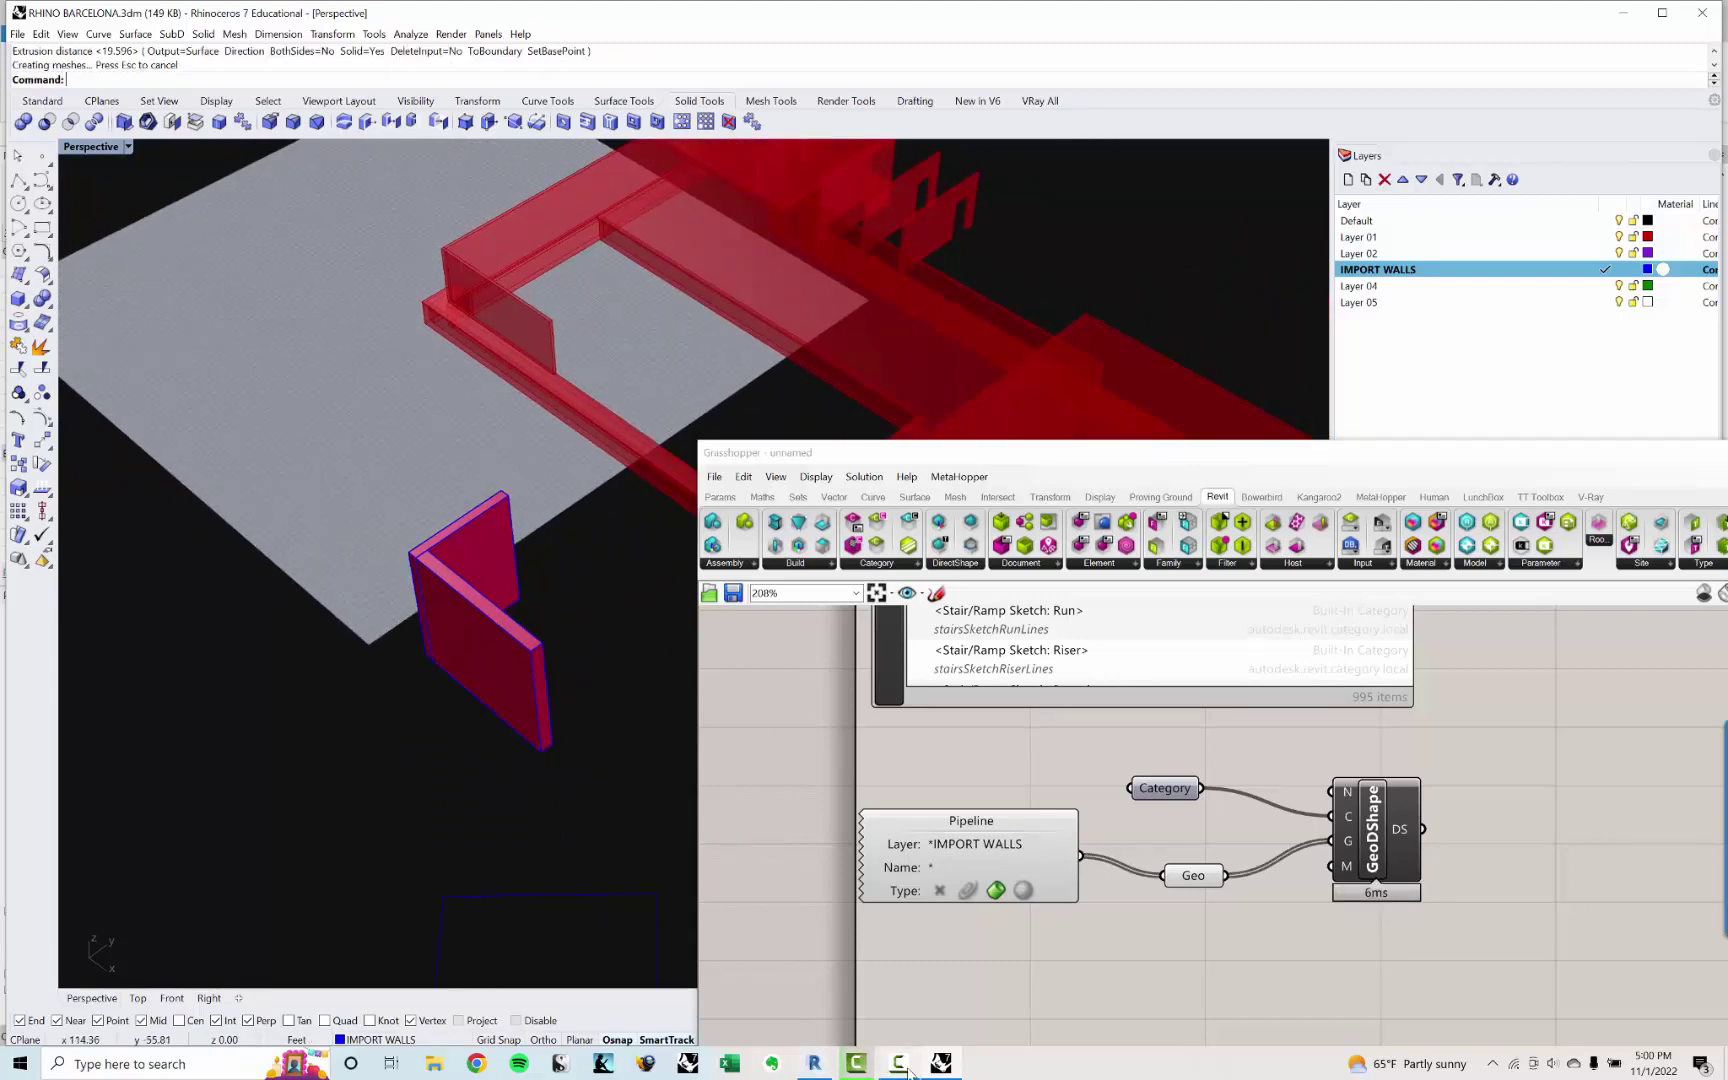
Step: Switch to Revit and select the imported L-shaped walls in the 3D view to examine them
{"action": "left_click", "coordinate": [815, 1064]}
{"action": "left_click", "coordinate": [815, 1064]}
{"action": "left_click", "coordinate": [725, 563]}
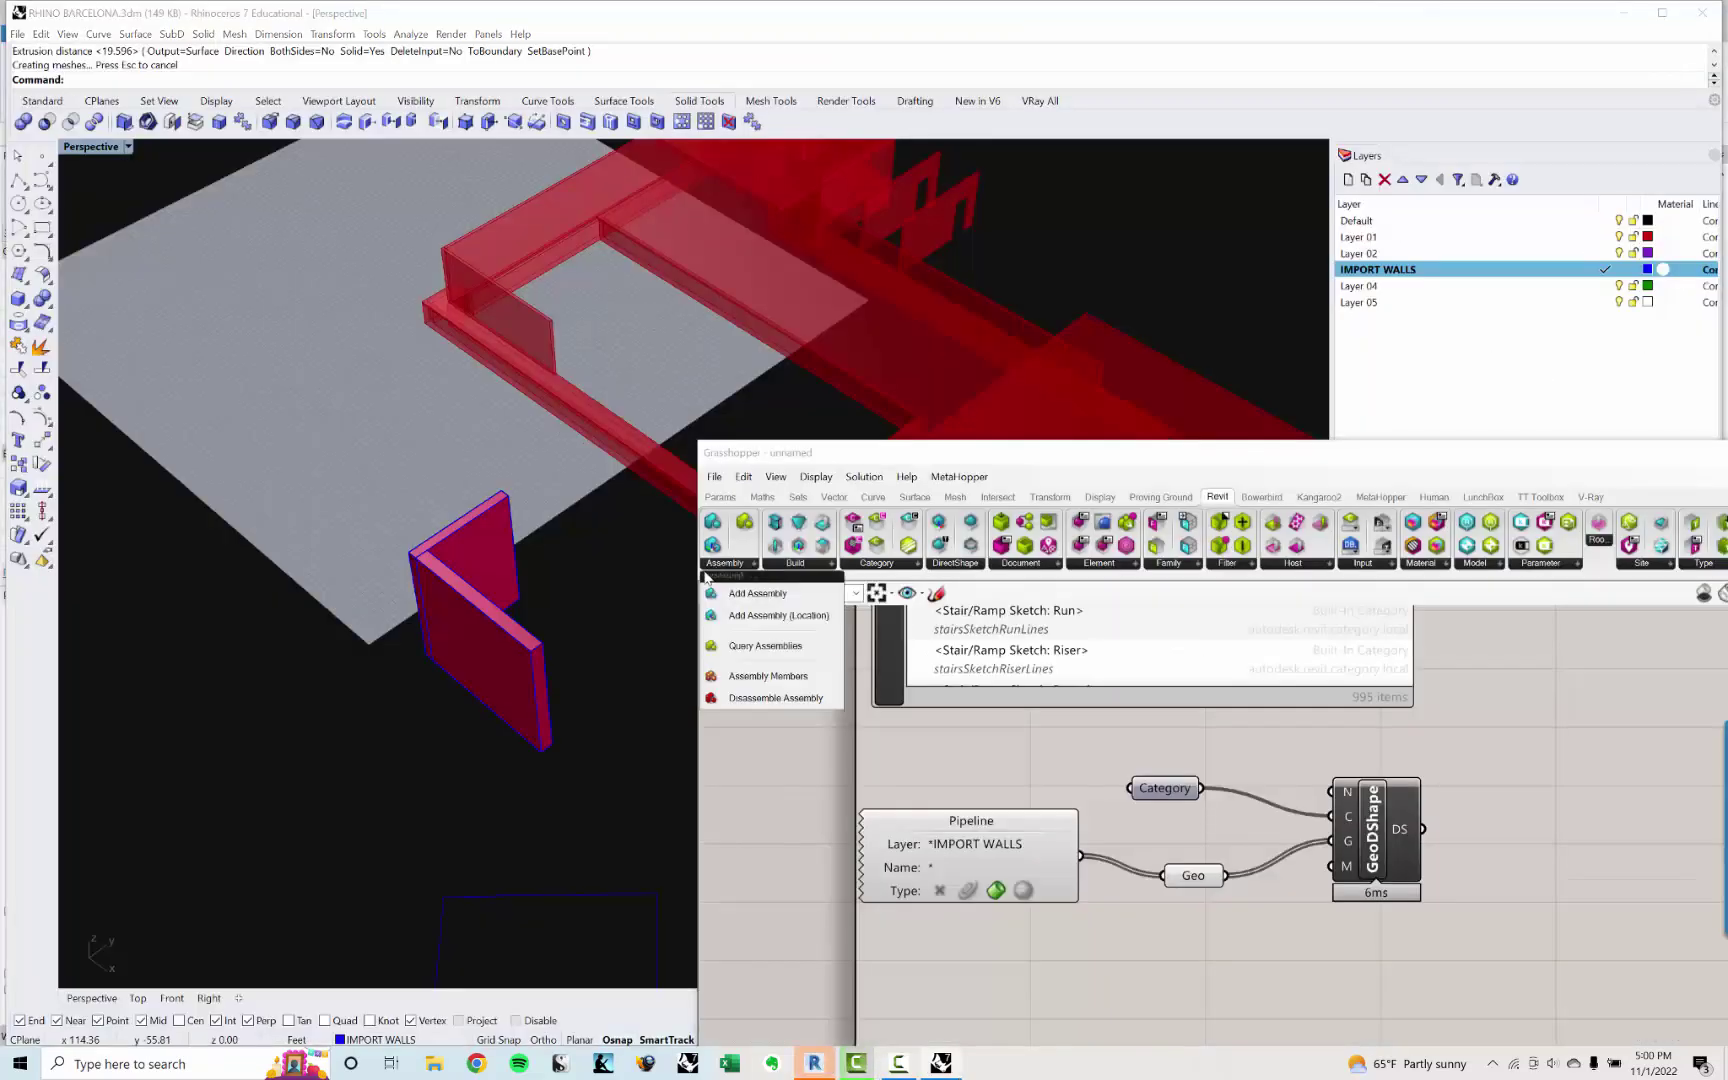
{"action": "left_click", "coordinate": [506, 628]}
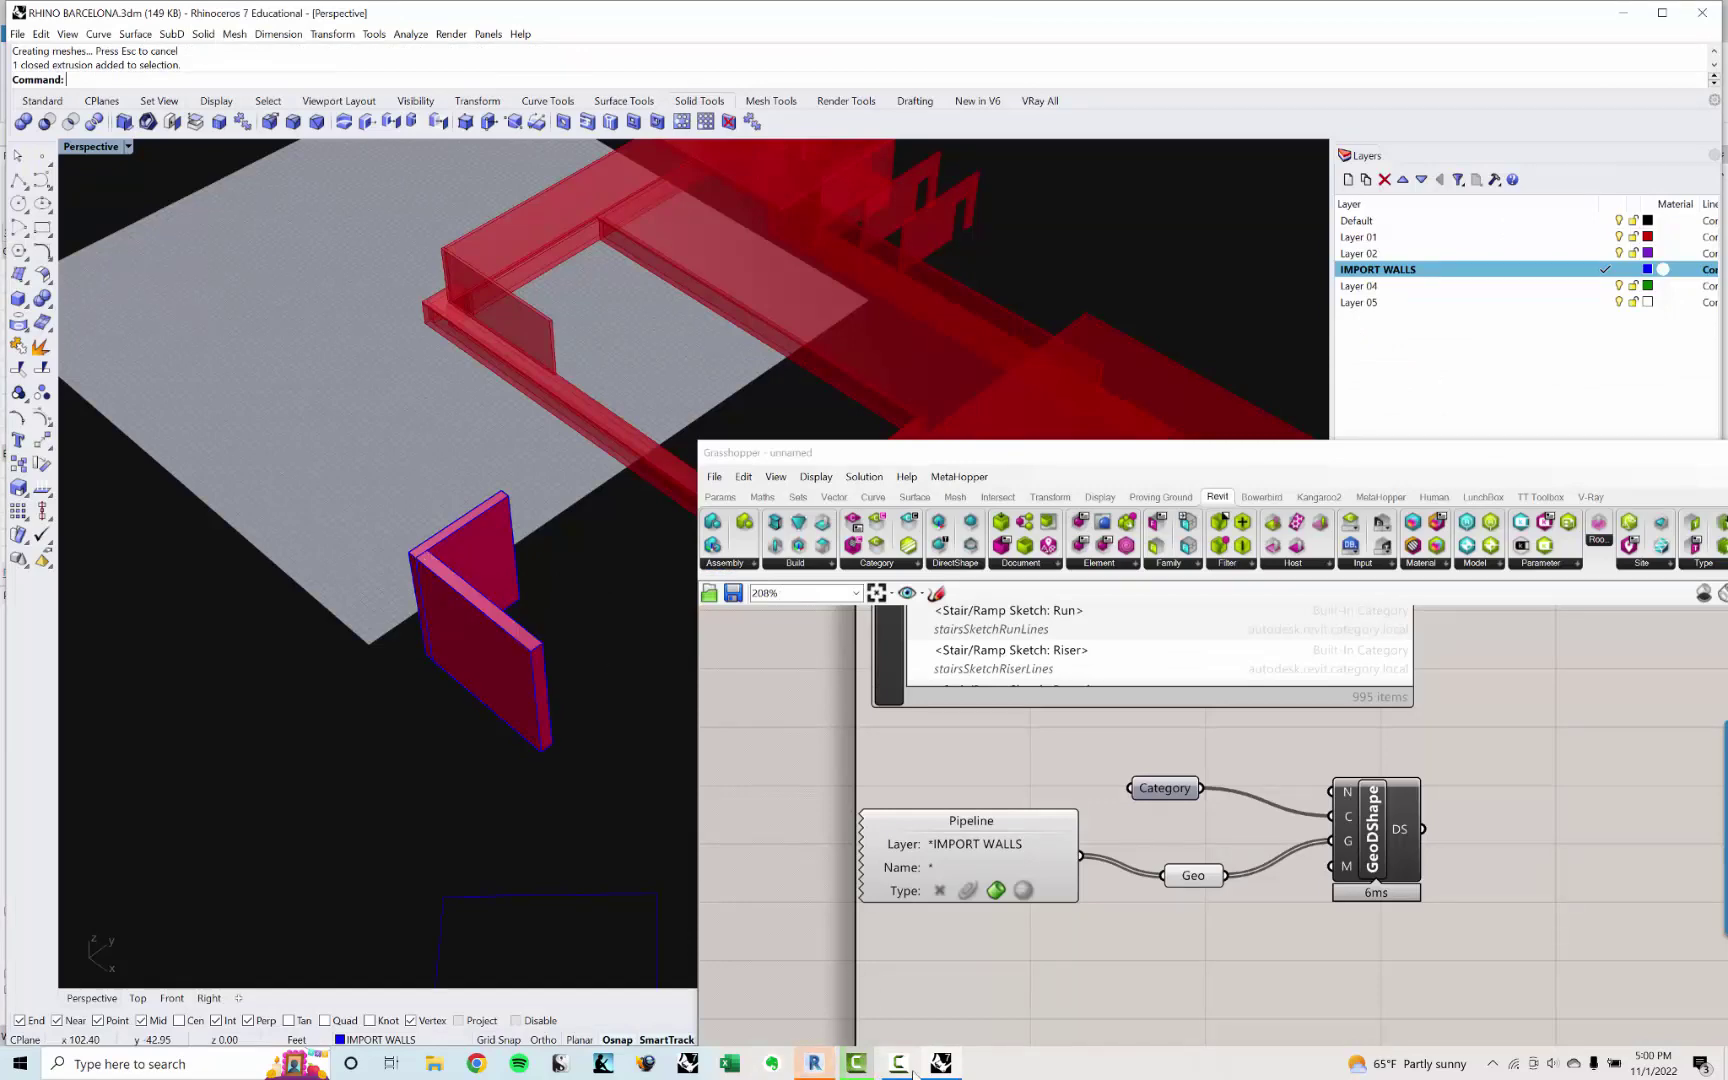
{"action": "left_click", "coordinate": [815, 1064]}
{"action": "left_click", "coordinate": [815, 1064]}
{"action": "left_click", "coordinate": [815, 1064]}
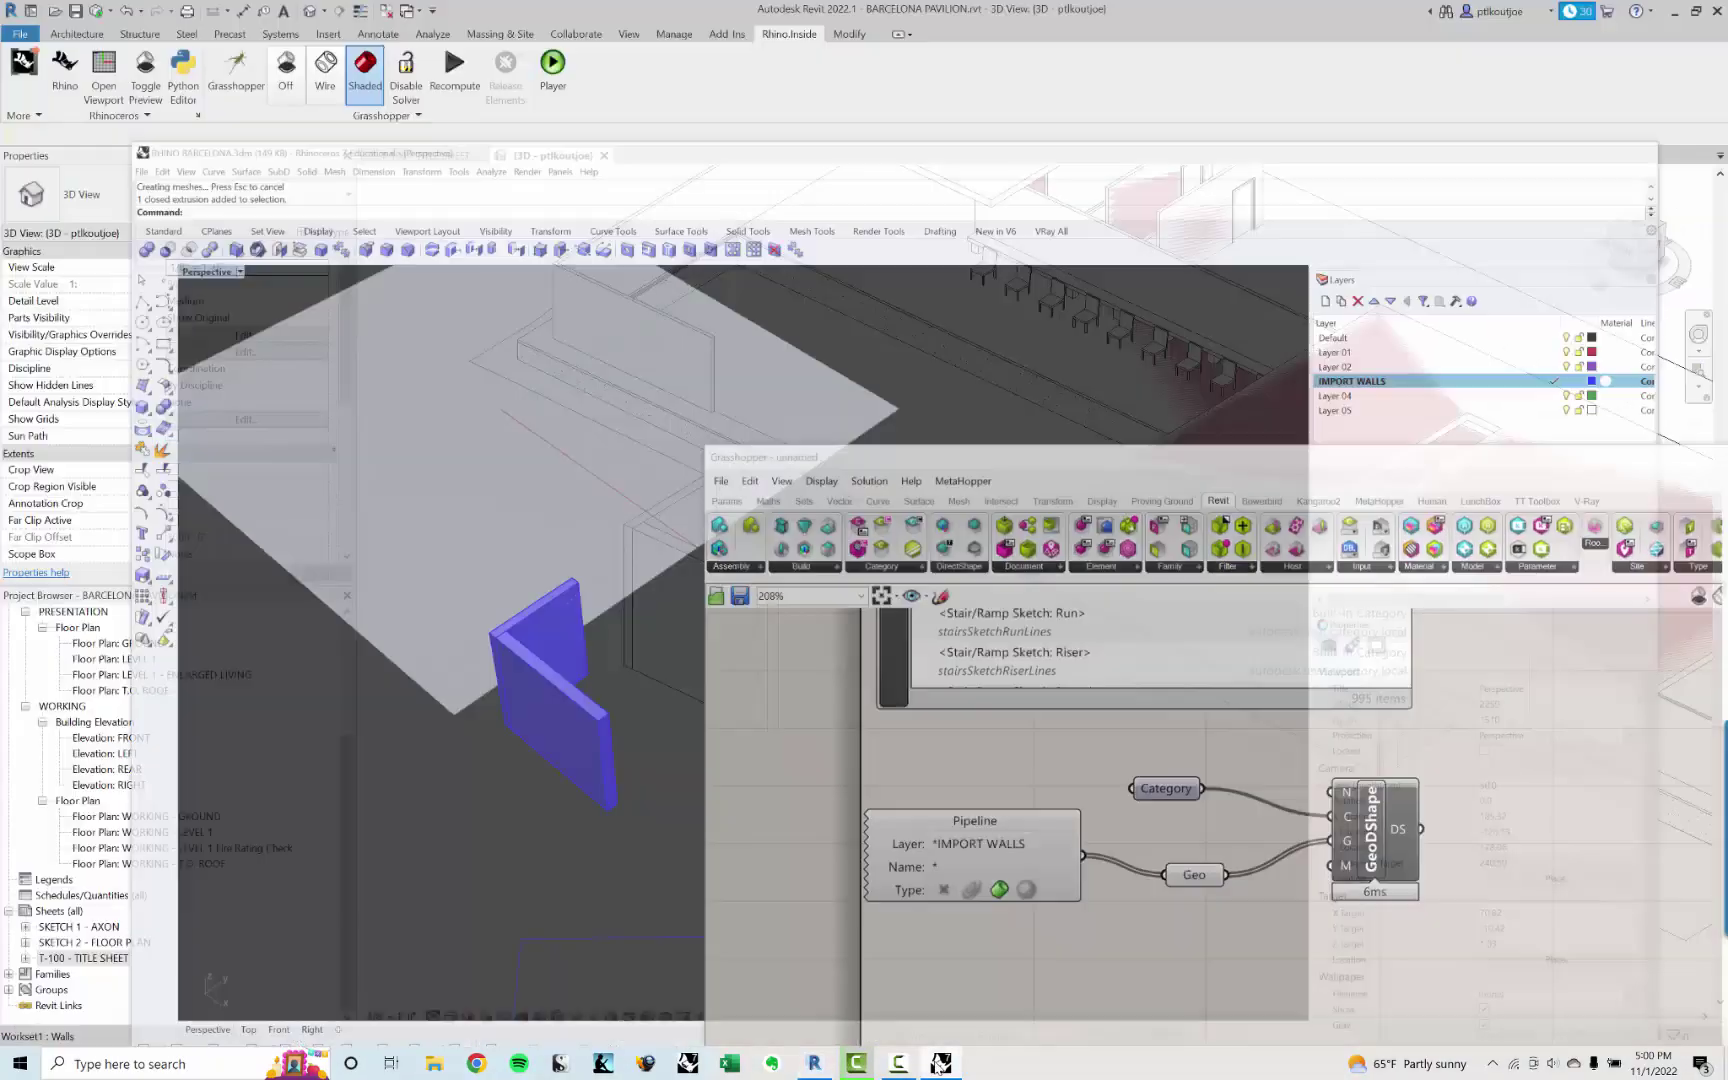
{"action": "left_click", "coordinate": [712, 595]}
{"action": "middle_click_drag", "start_coordinate": [712, 595], "coordinate": [671, 526], "text": "shift"}
{"action": "key", "text": "Escape"}
{"action": "scroll", "coordinate": [671, 526], "scroll_direction": "up", "scroll_amount": 2}
{"action": "left_click", "coordinate": [671, 556]}
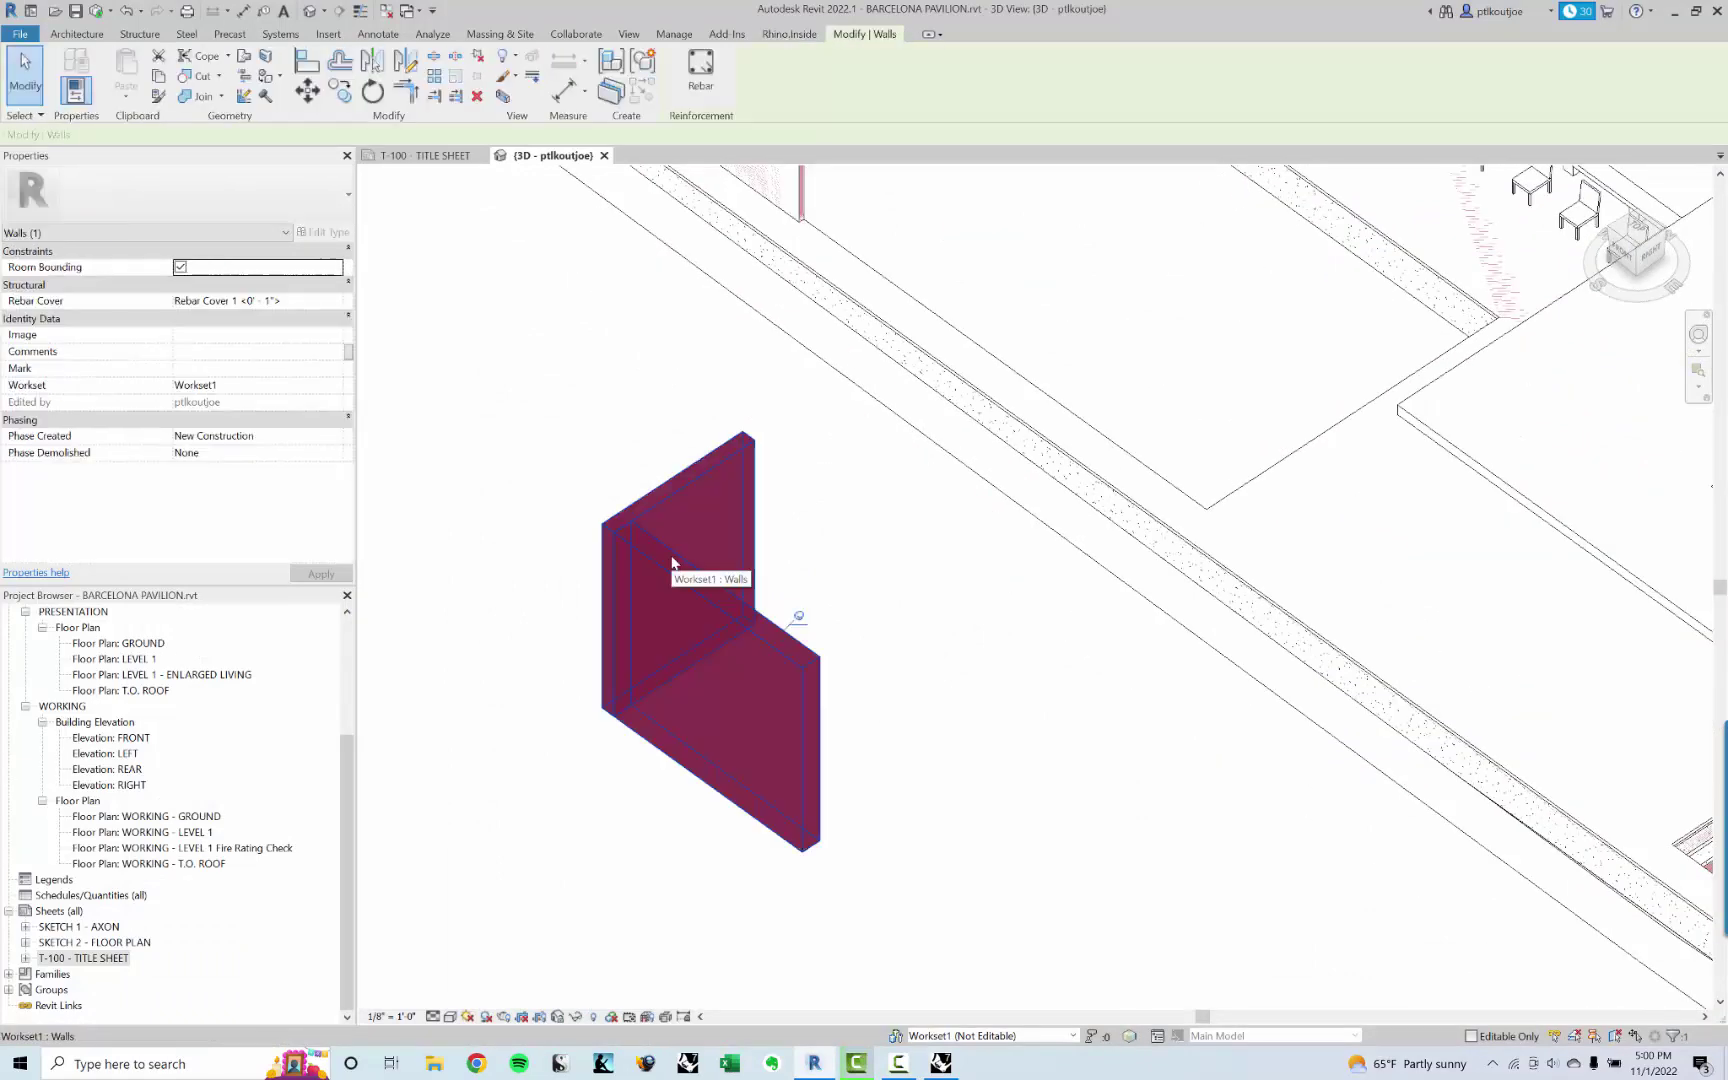
{"action": "left_click", "coordinate": [441, 417]}
Step: Compare the properties of the native Generic - 6" pavilion wall with those of the imported walls
{"action": "scroll", "coordinate": [876, 378], "scroll_direction": "down", "scroll_amount": 5}
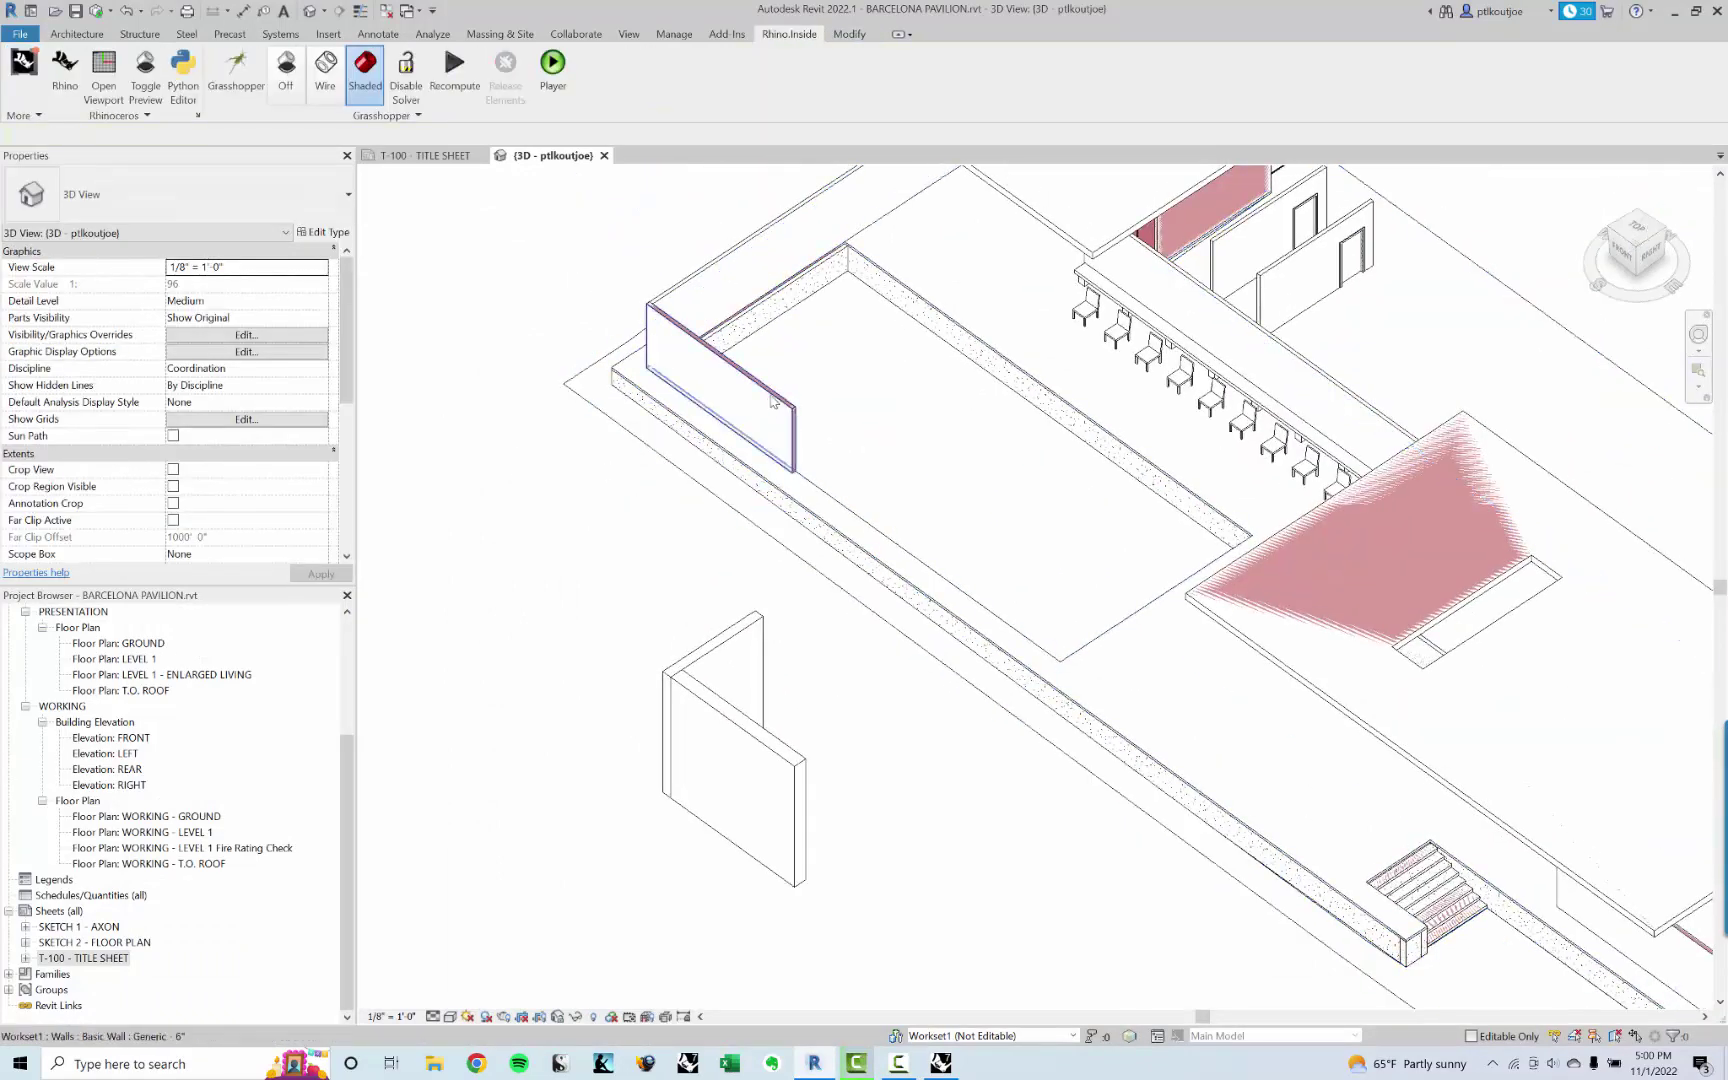
{"action": "left_click", "coordinate": [720, 390]}
{"action": "scroll", "coordinate": [217, 509], "scroll_direction": "down", "scroll_amount": 5}
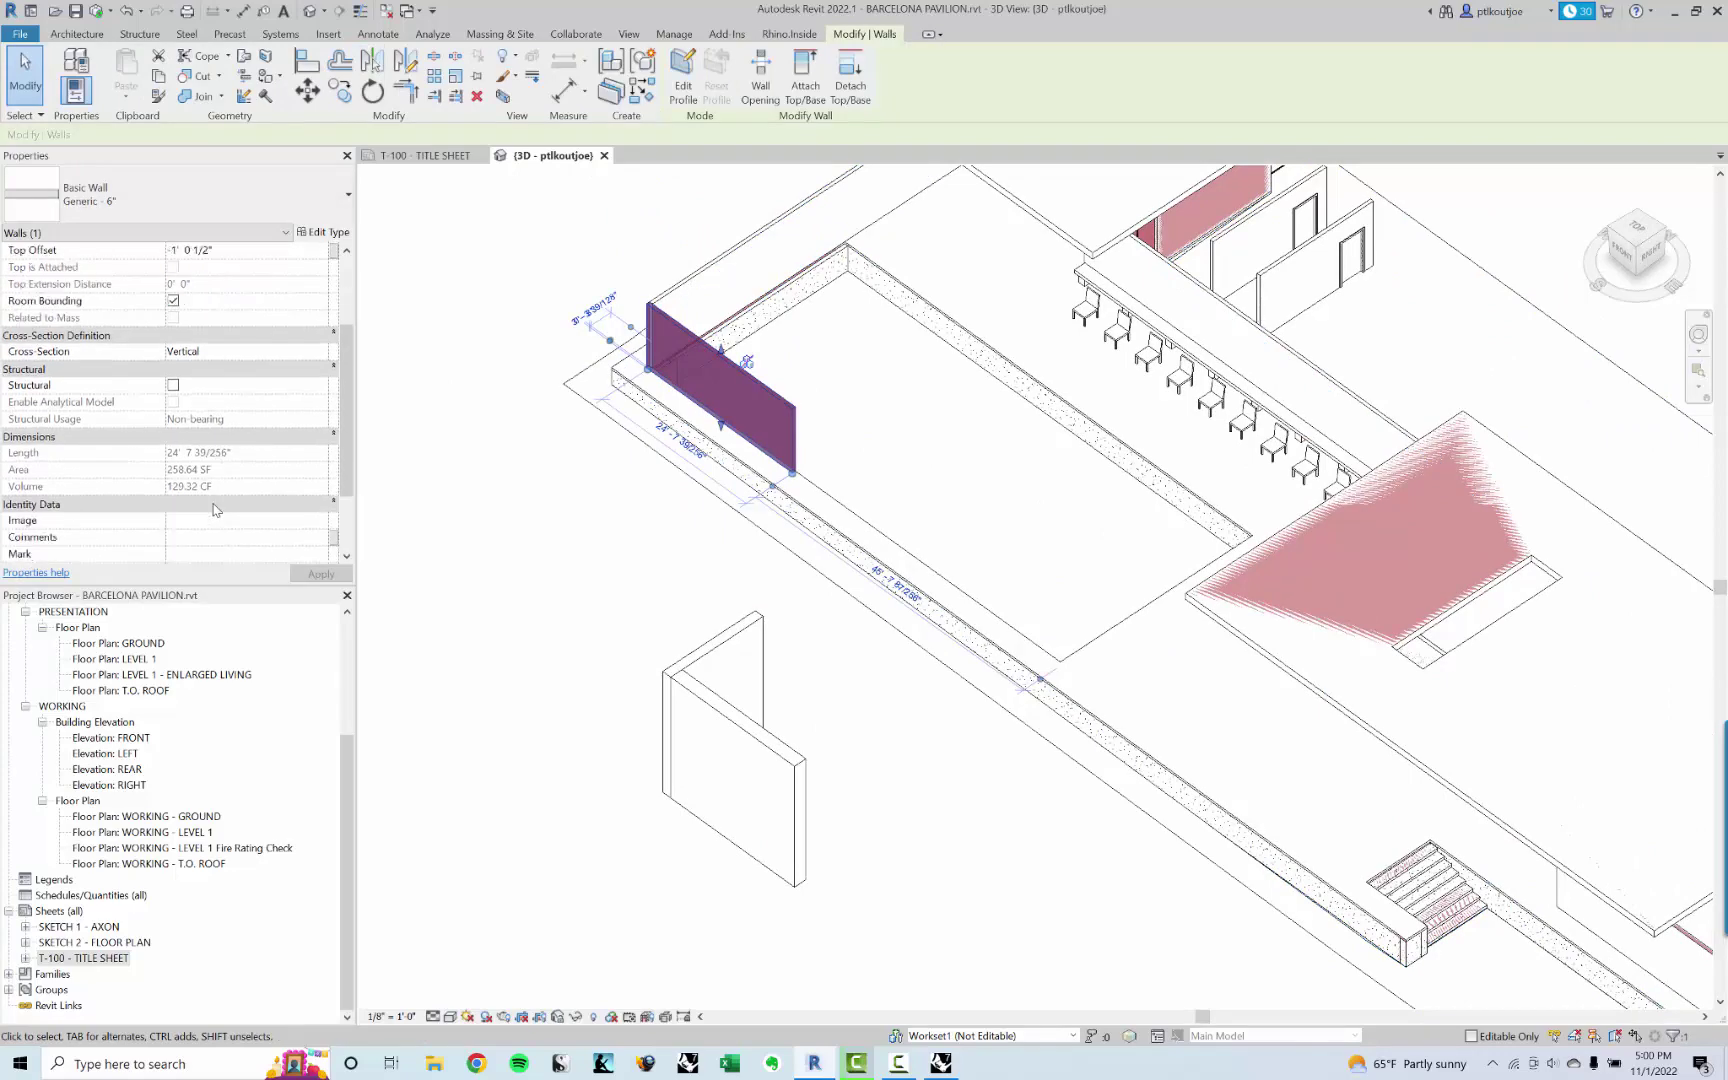
{"action": "key", "text": "Escape"}
{"action": "left_click", "coordinate": [680, 672]}
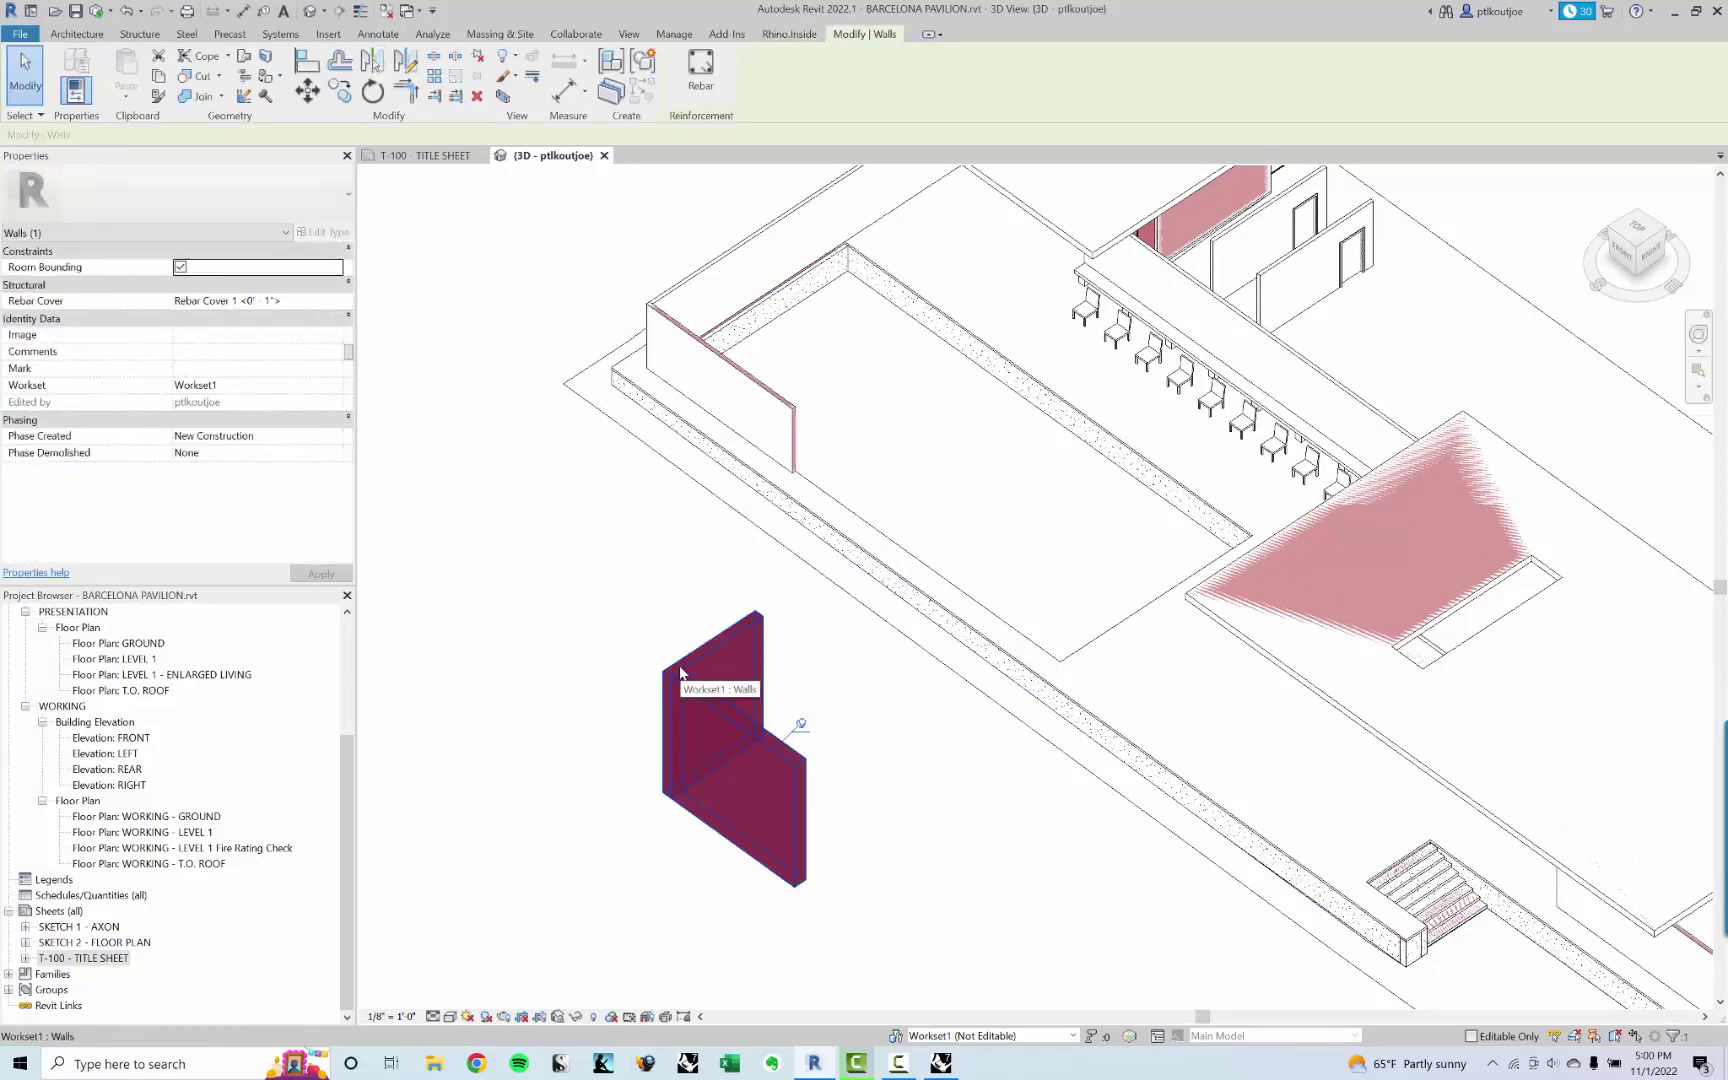
{"action": "left_click", "coordinate": [559, 621]}
Step: Open the LEVEL 1 floor plan to examine the imported walls in plan, and go back to the 3D view
{"action": "double_click", "coordinate": [130, 659]}
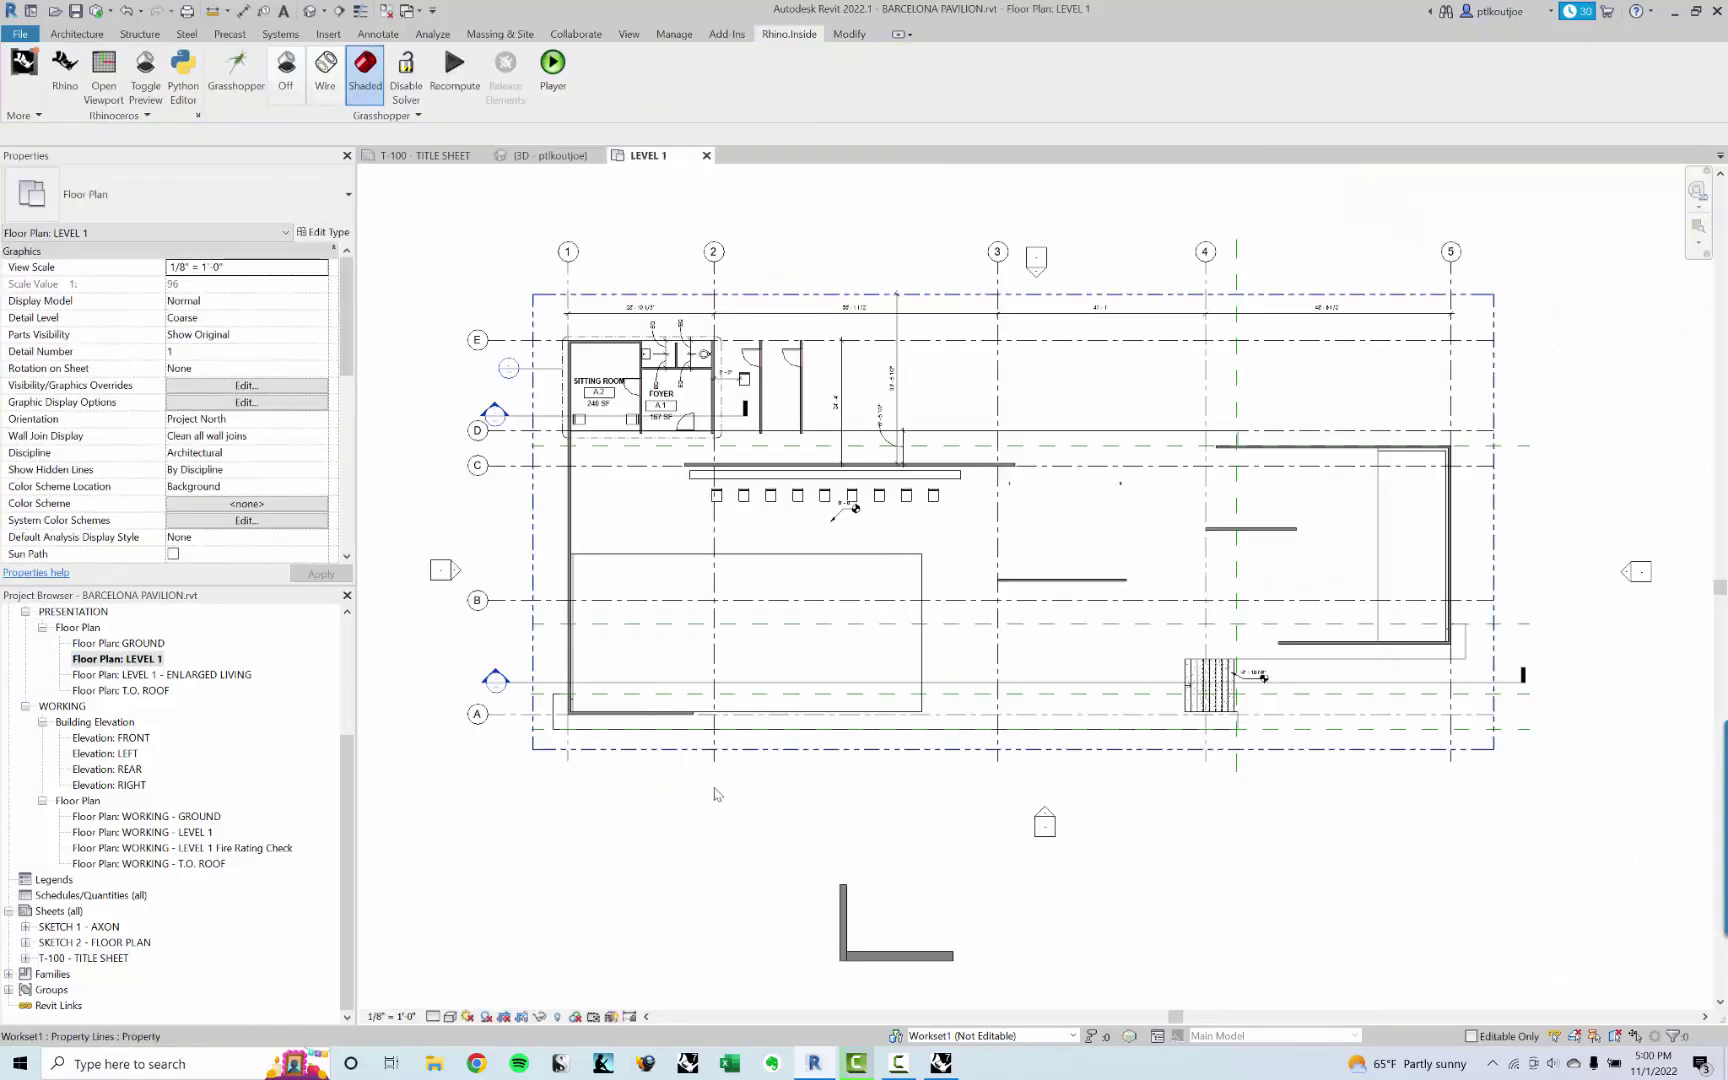
{"action": "scroll", "coordinate": [822, 640], "scroll_direction": "up", "scroll_amount": 2}
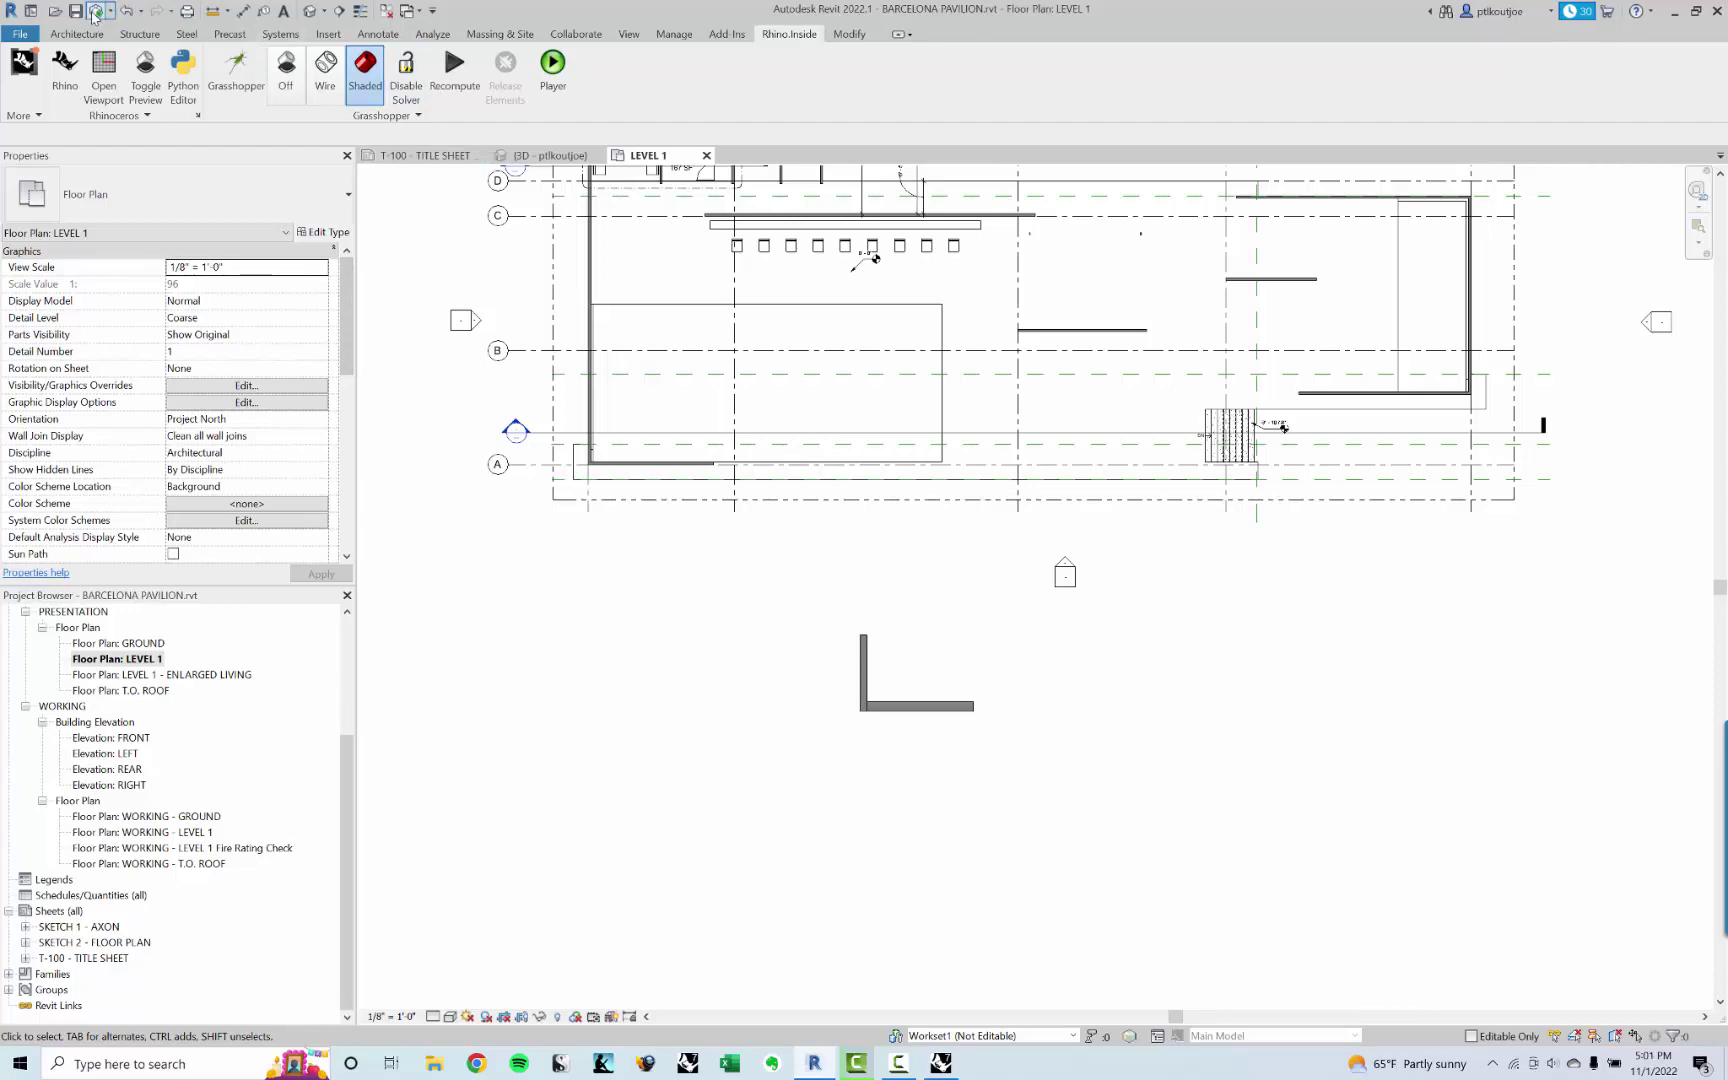
{"action": "left_click", "coordinate": [310, 11]}
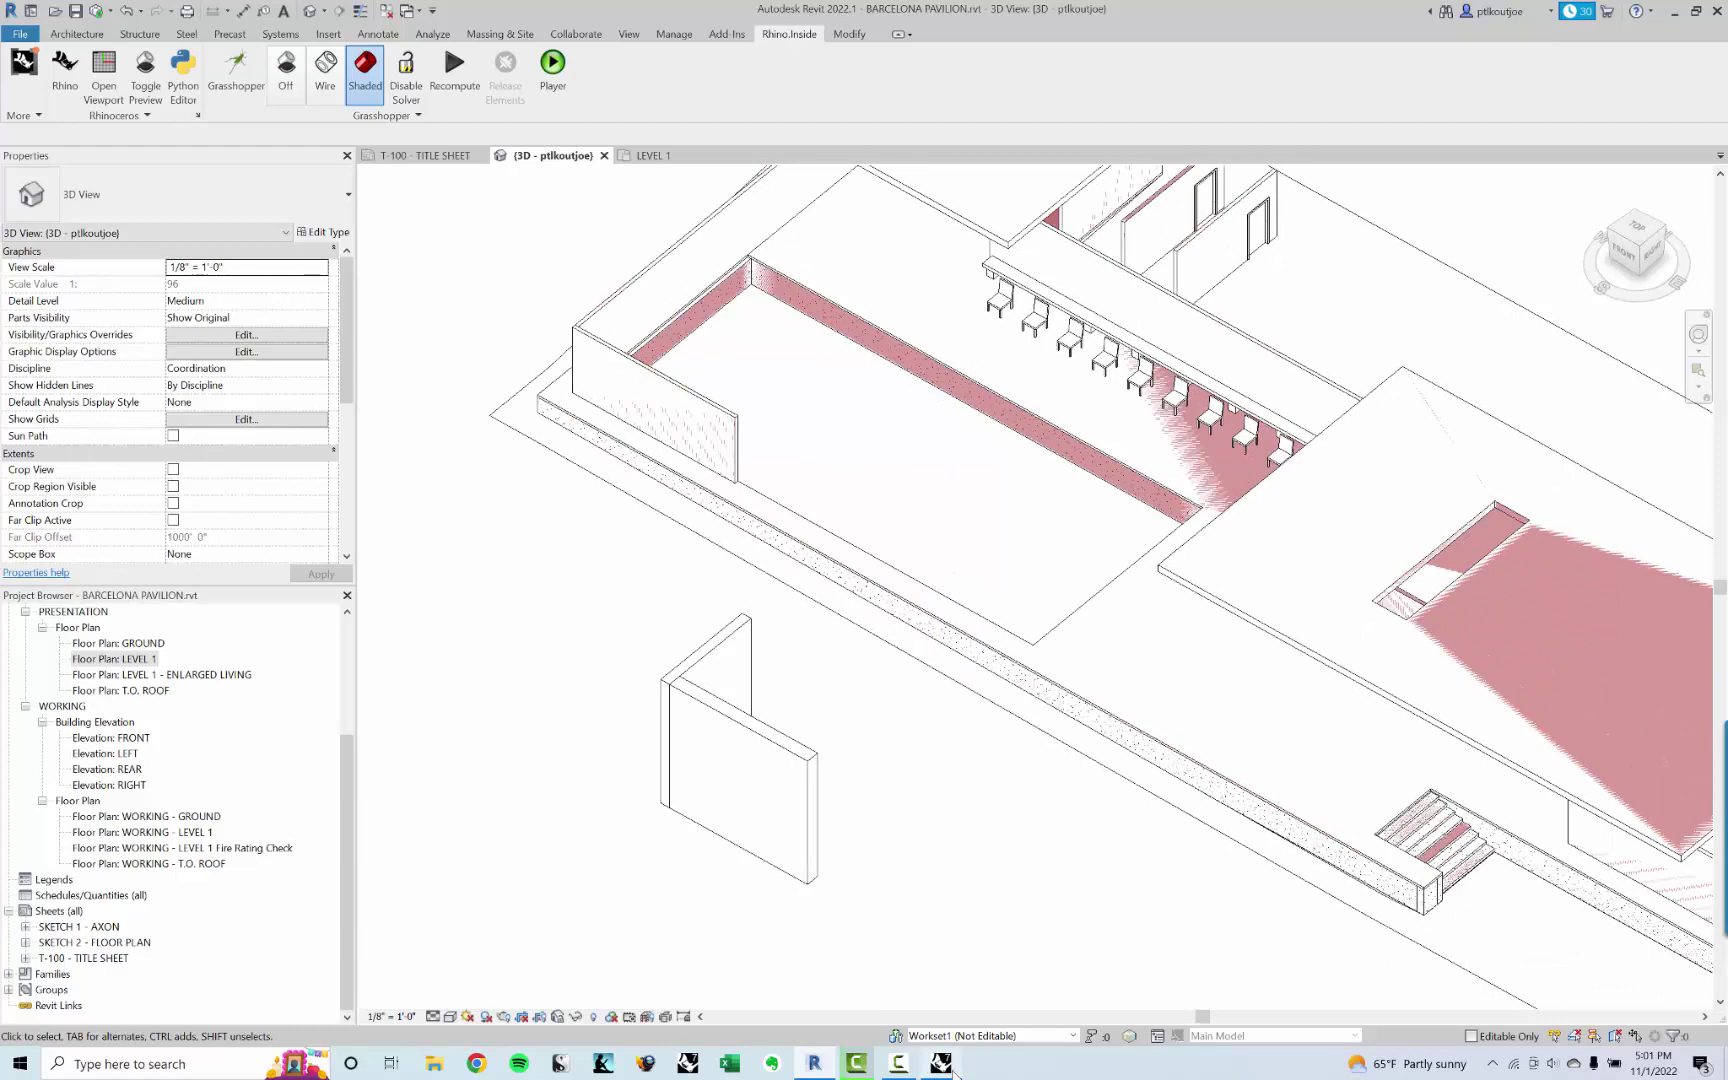
Step: Move the second wall away from the first in Rhino and return to Revit to check the imported walls
{"action": "left_click", "coordinate": [950, 1068]}
{"action": "left_click", "coordinate": [495, 634]}
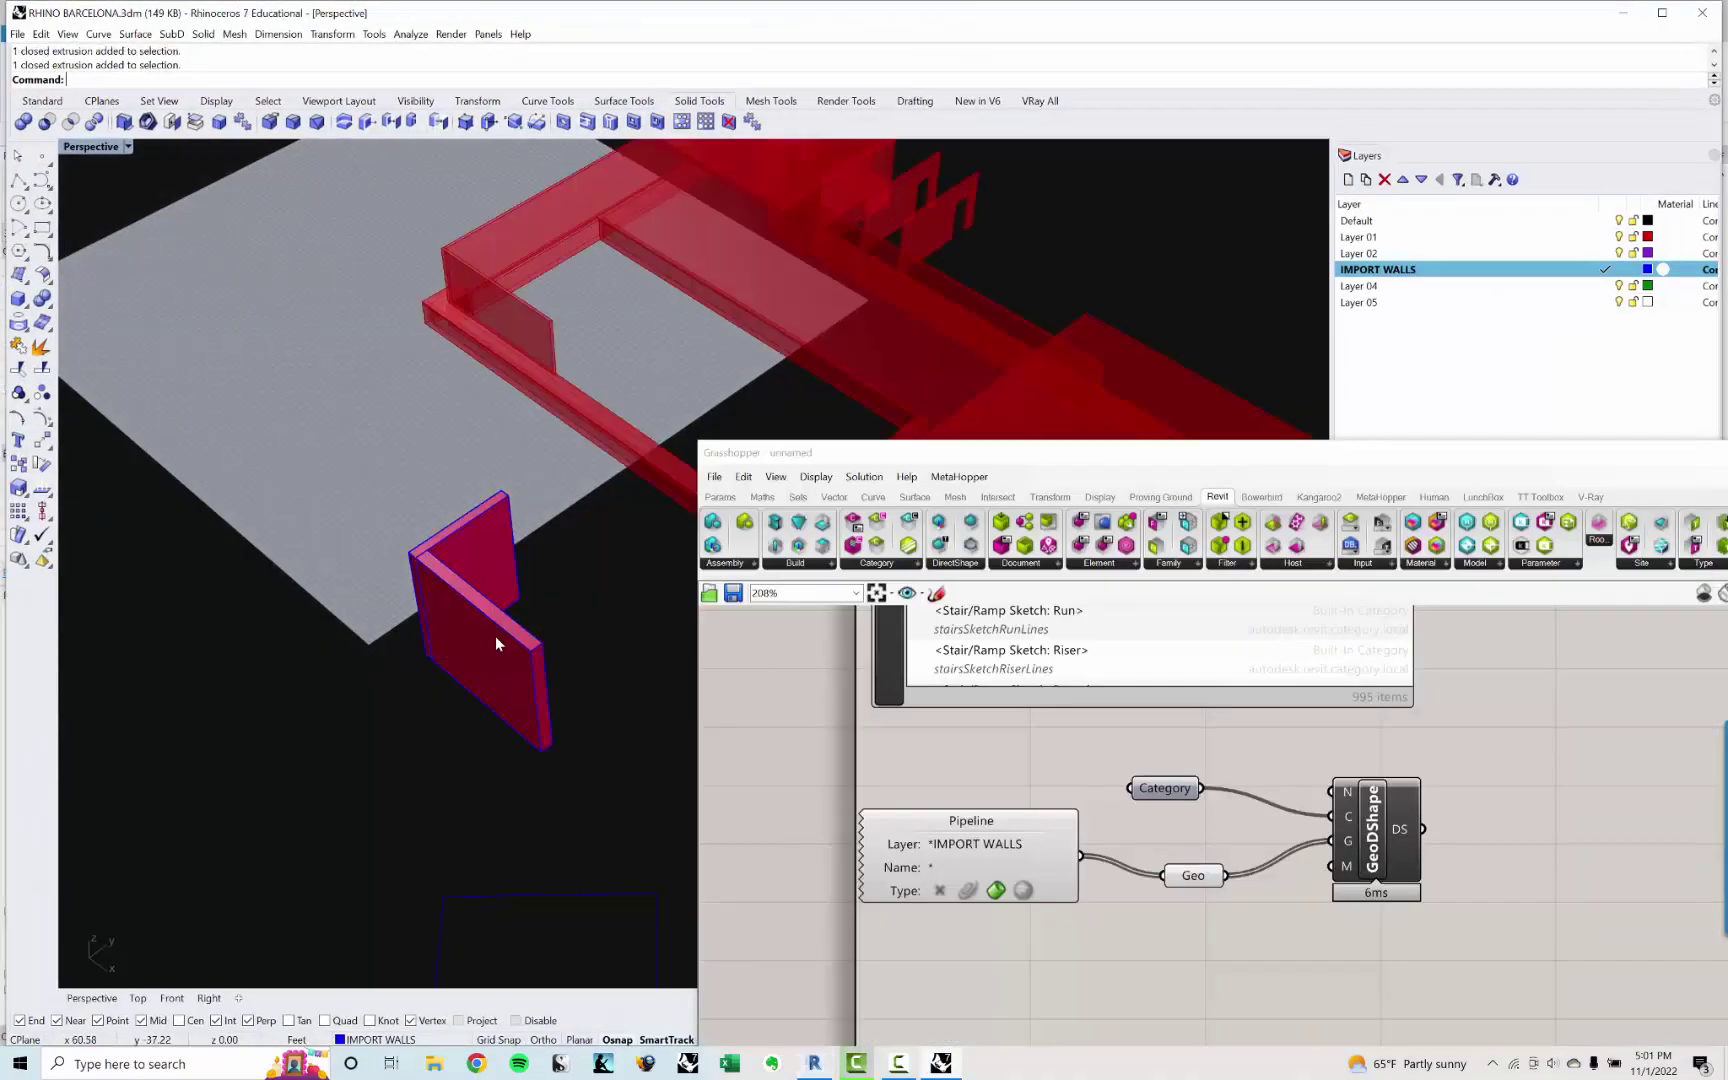
{"action": "left_click", "coordinate": [500, 666]}
{"action": "left_click_drag", "start_coordinate": [512, 689], "coordinate": [643, 790]}
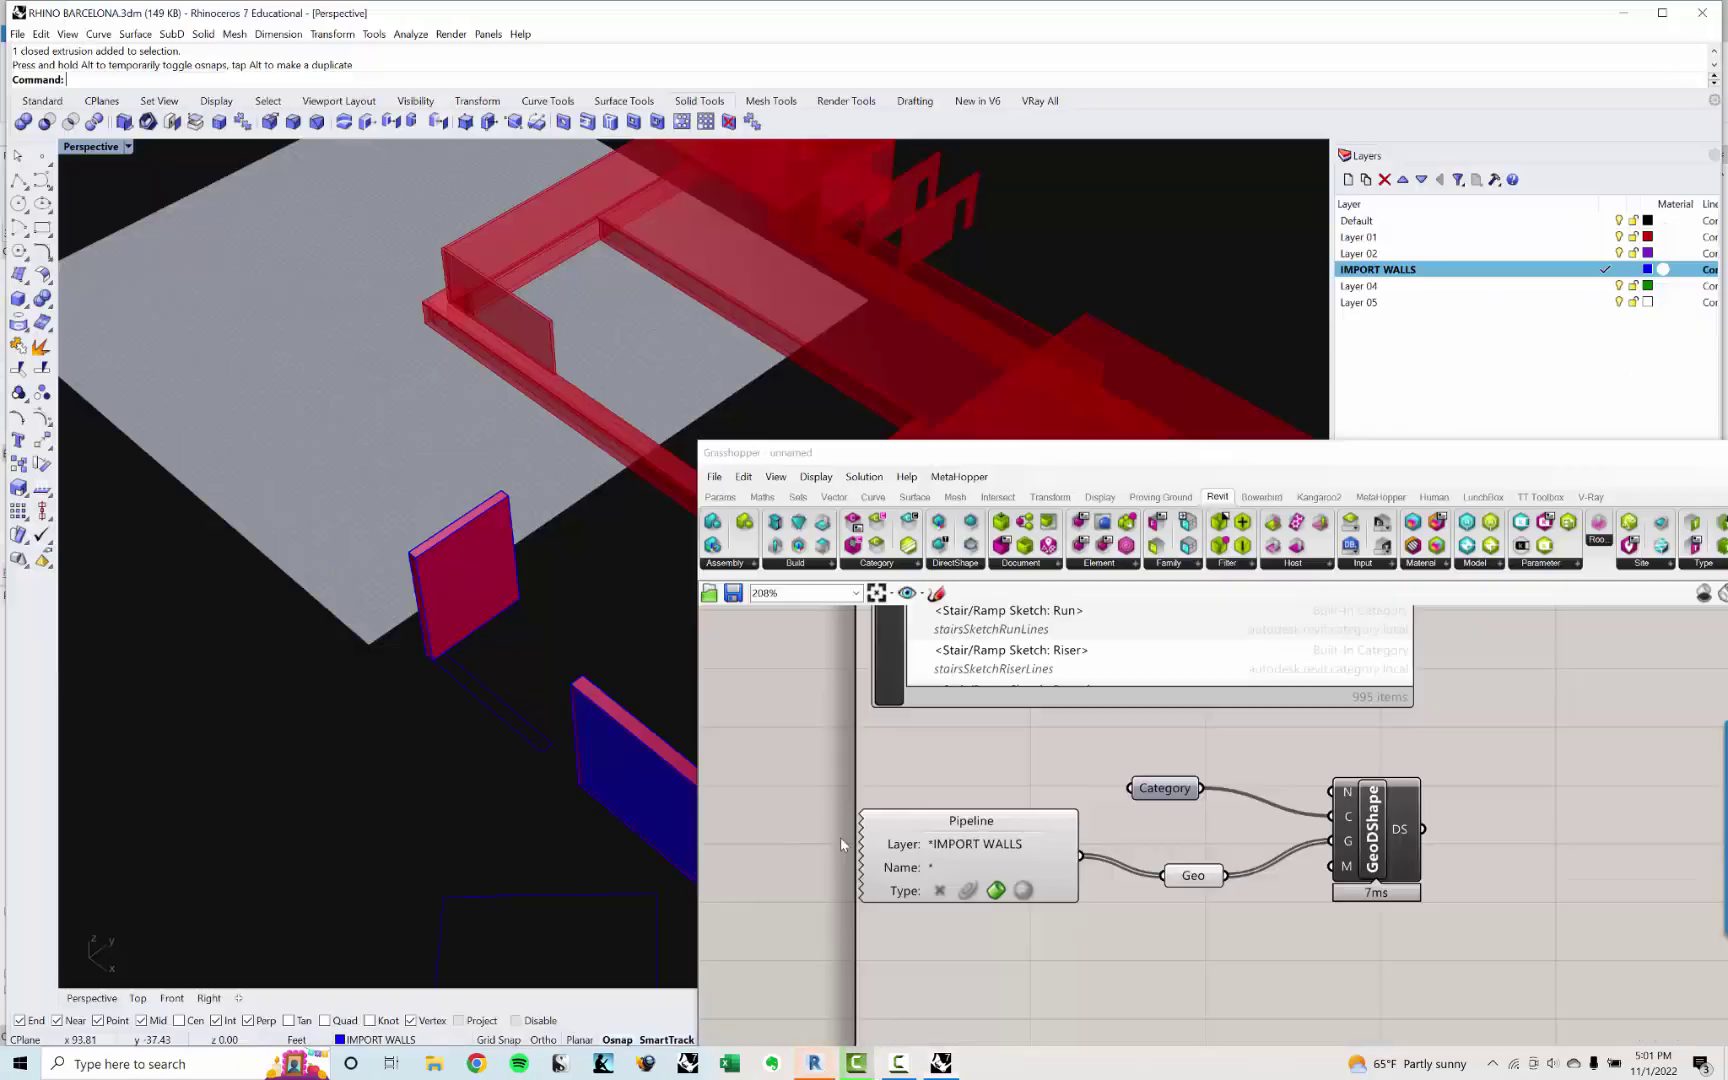
{"action": "left_click", "coordinate": [1623, 13]}
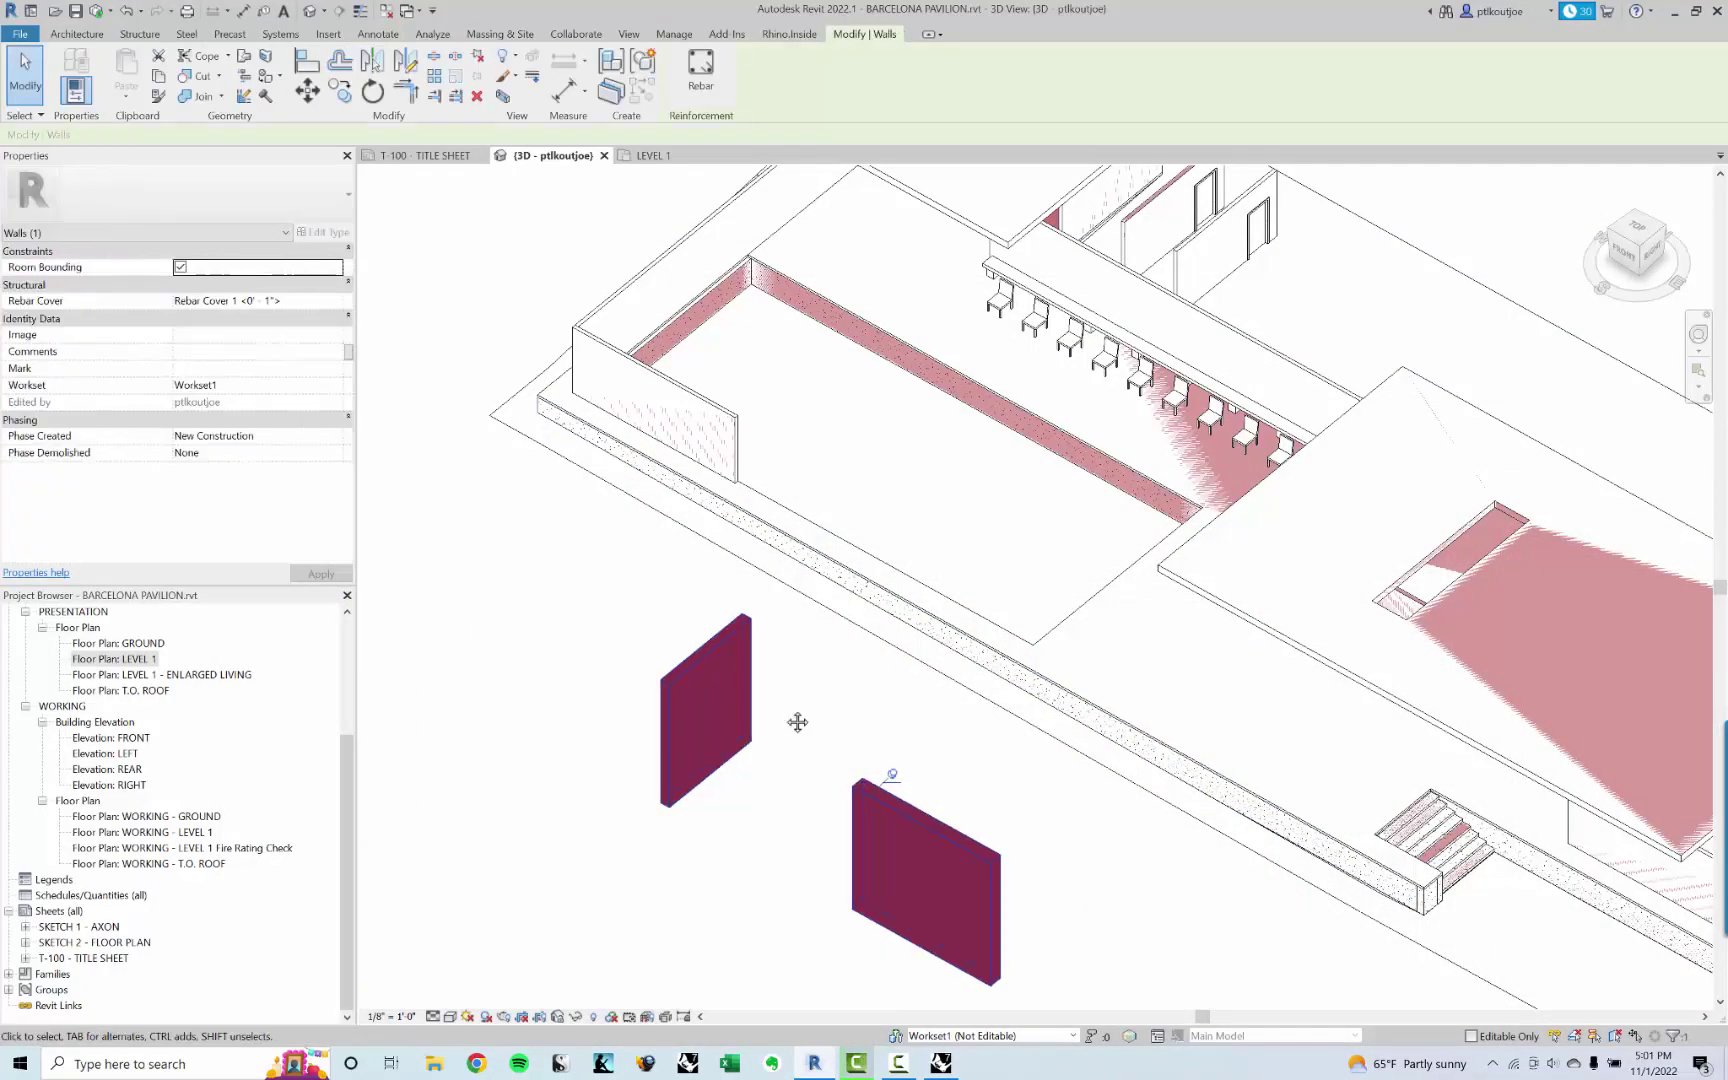
Step: Select the imported walls in the Revit 3D view to check how they are grouped, and clear the selection
{"action": "middle_click_drag", "start_coordinate": [798, 721], "coordinate": [756, 679]}
{"action": "left_click", "coordinate": [770, 705]}
{"action": "left_click", "coordinate": [811, 755]}
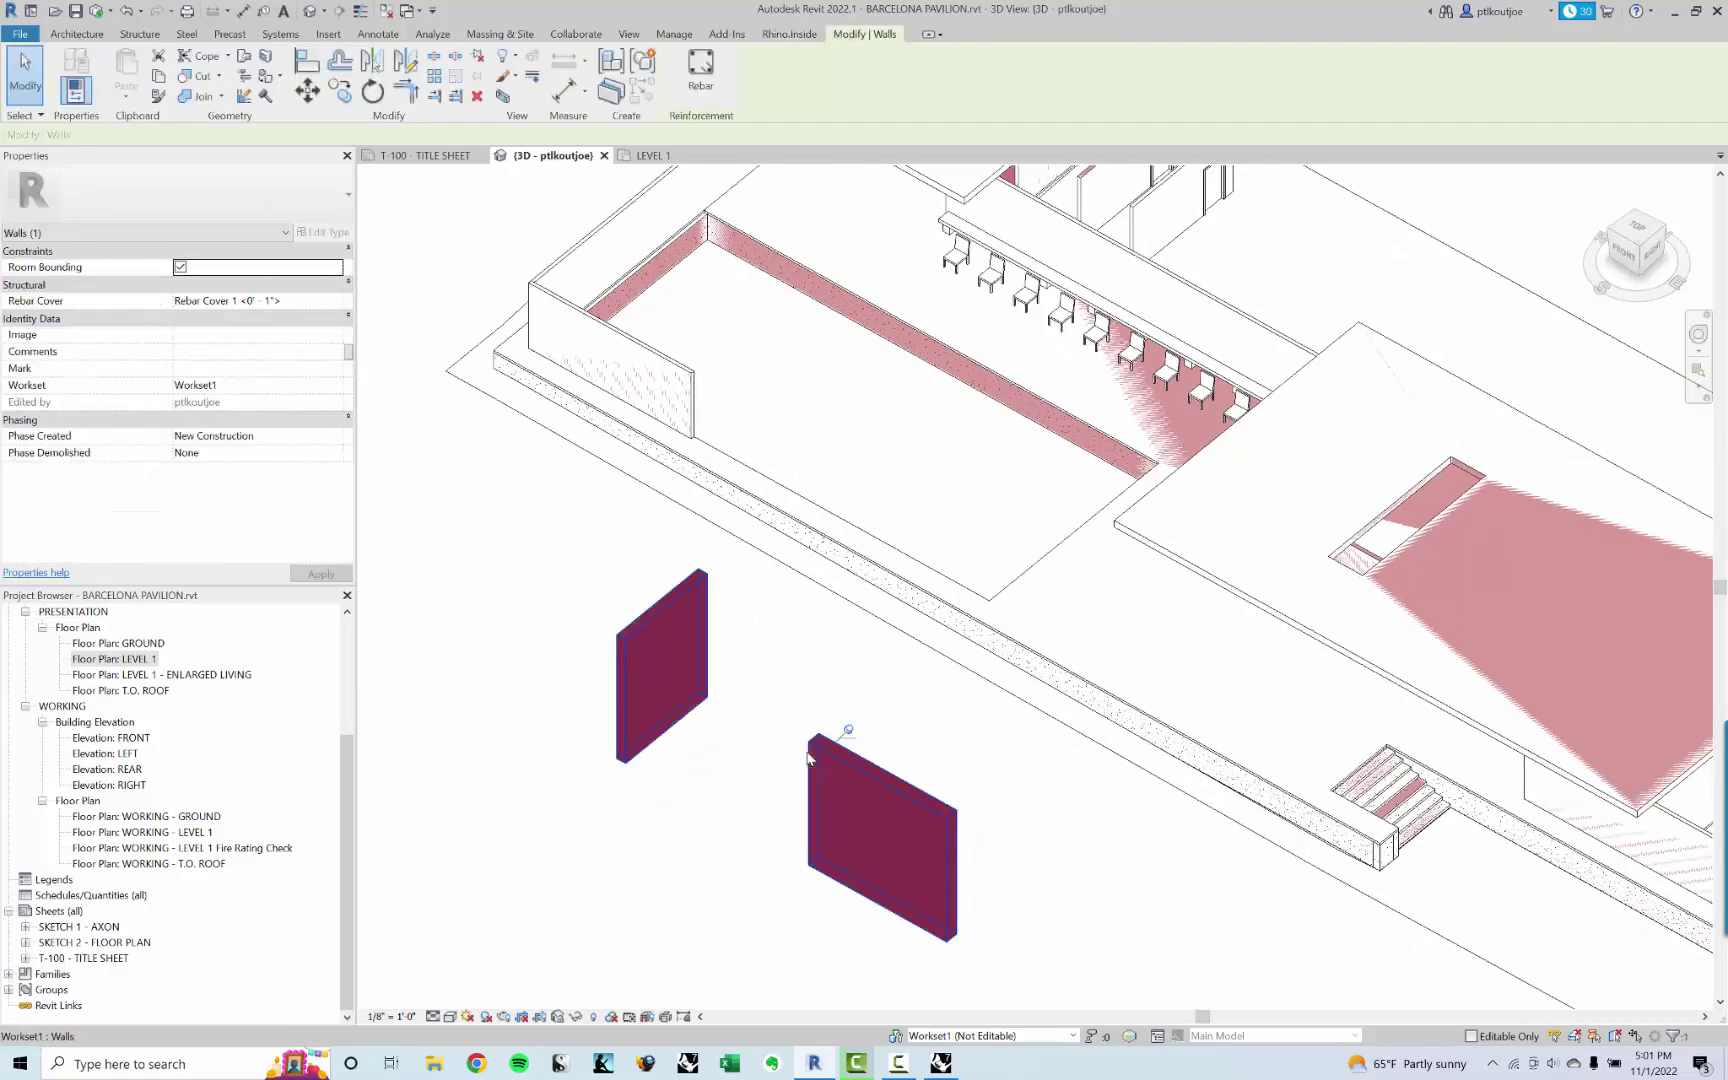
{"action": "left_click", "coordinate": [735, 764]}
{"action": "left_click", "coordinate": [685, 724]}
{"action": "left_click", "coordinate": [707, 757]}
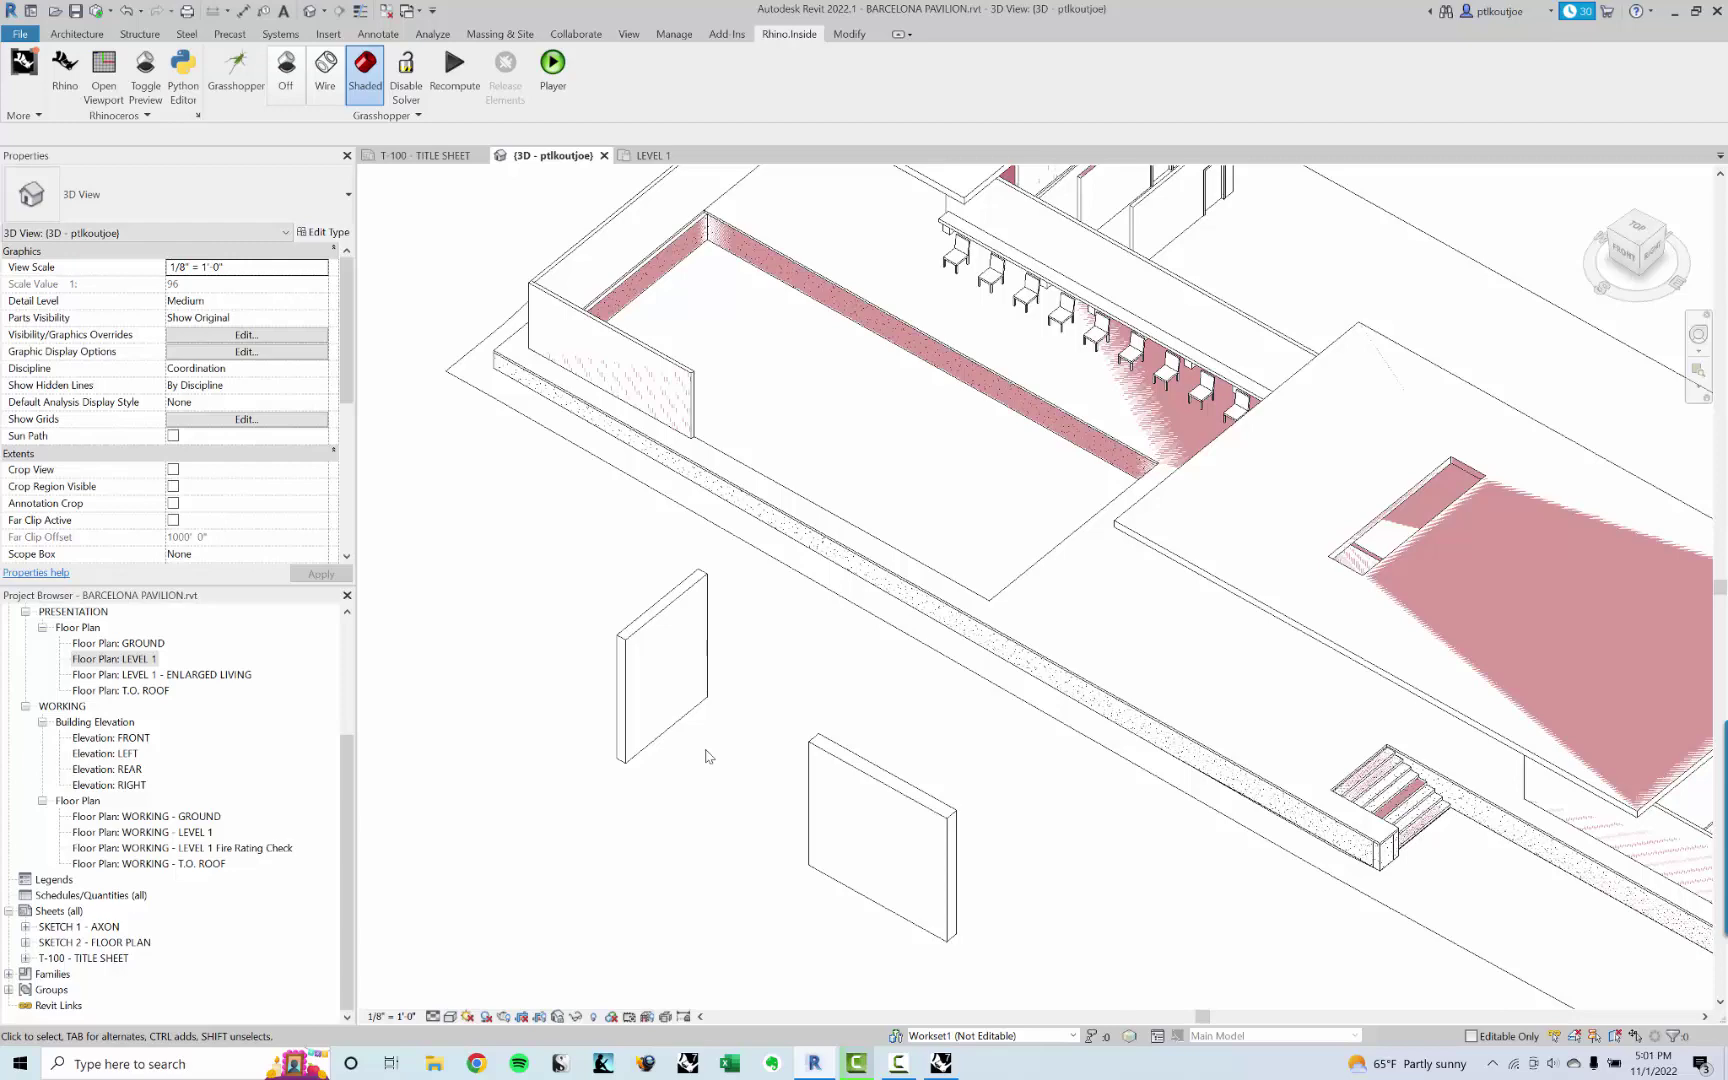
Step: Switch to Grasshopper and graft the Geo parameter that feeds the geometry DirectShape component
{"action": "left_click", "coordinate": [942, 1064]}
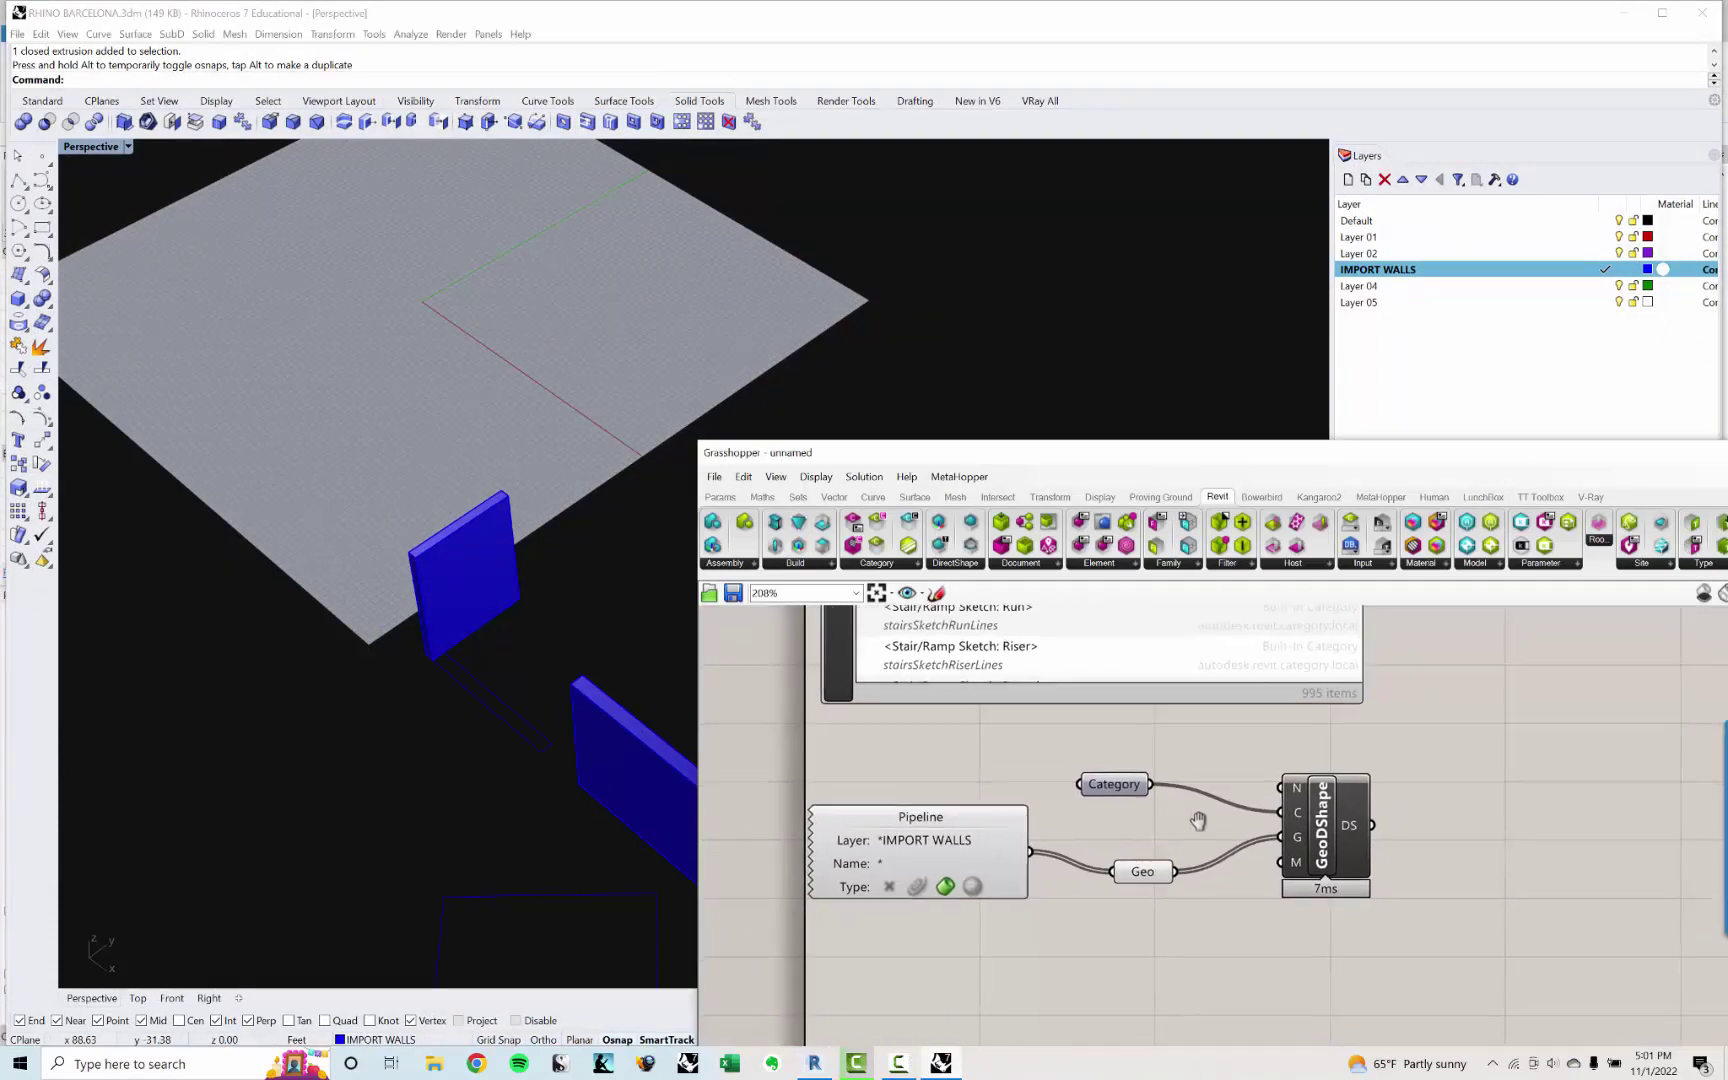
{"action": "scroll", "coordinate": [1340, 870], "scroll_direction": "up", "scroll_amount": 3}
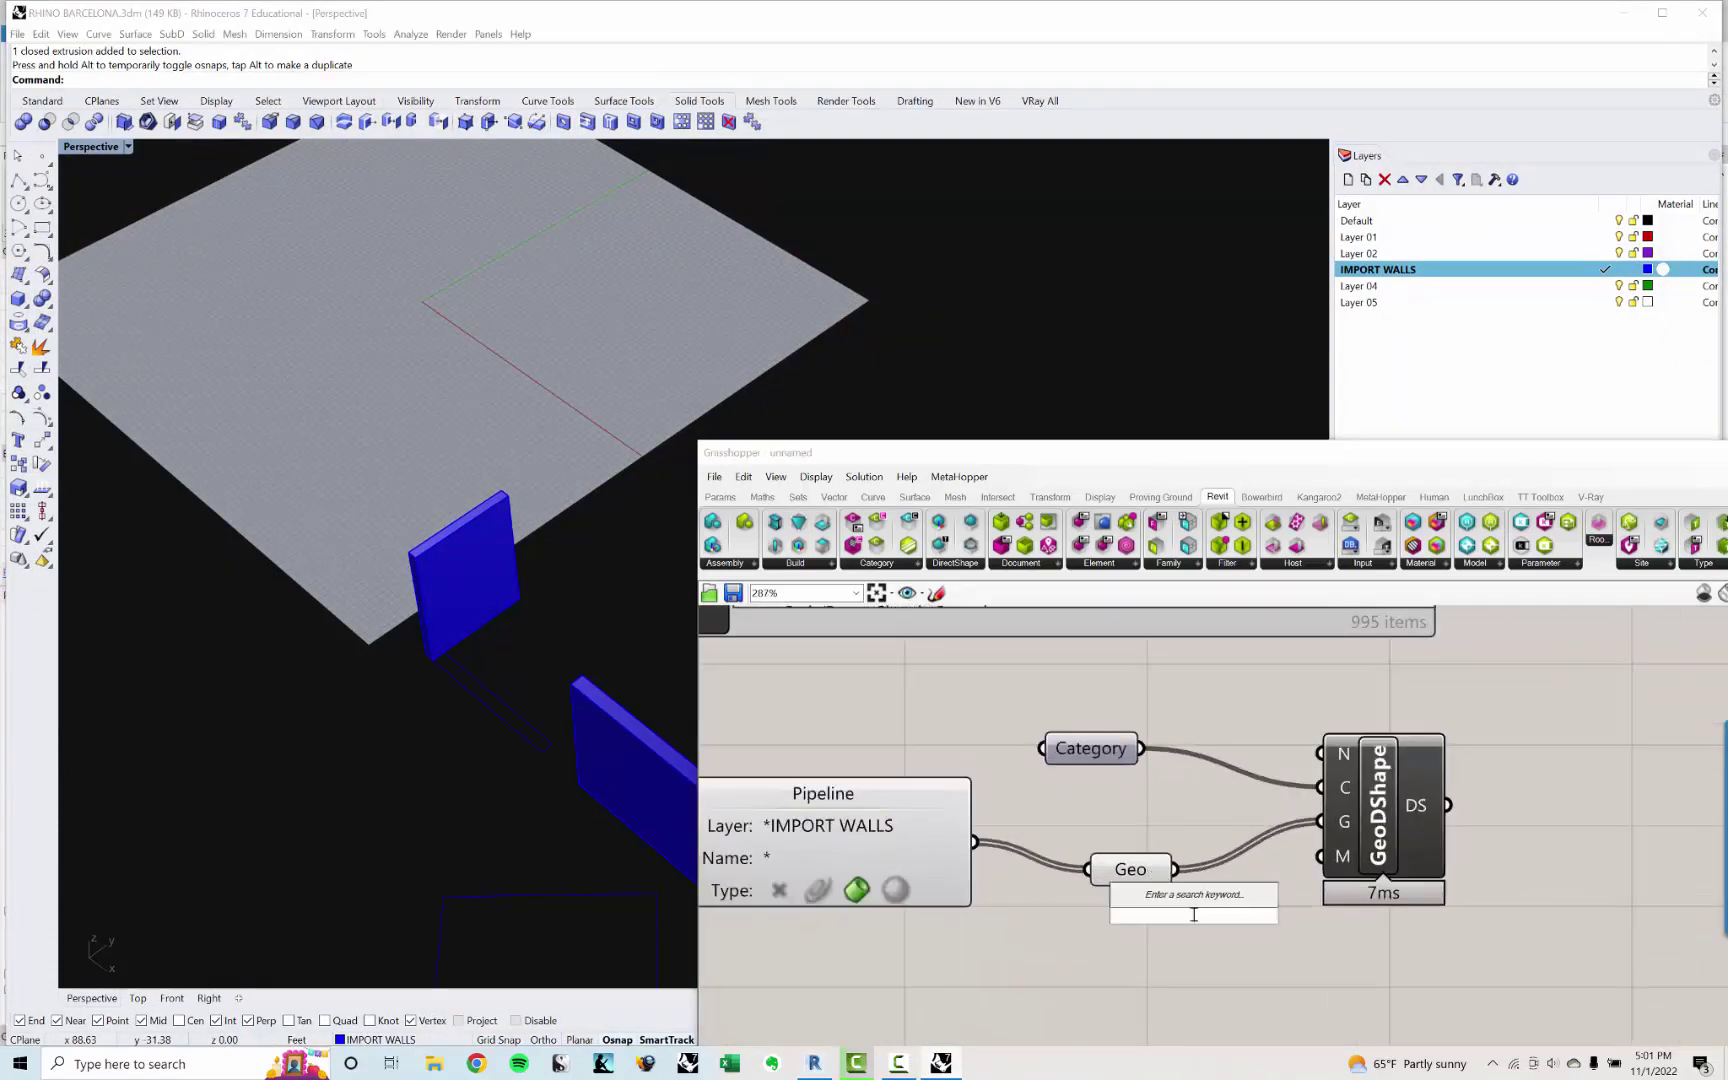
{"action": "right_click", "coordinate": [1162, 874]}
{"action": "left_click", "coordinate": [1199, 876]}
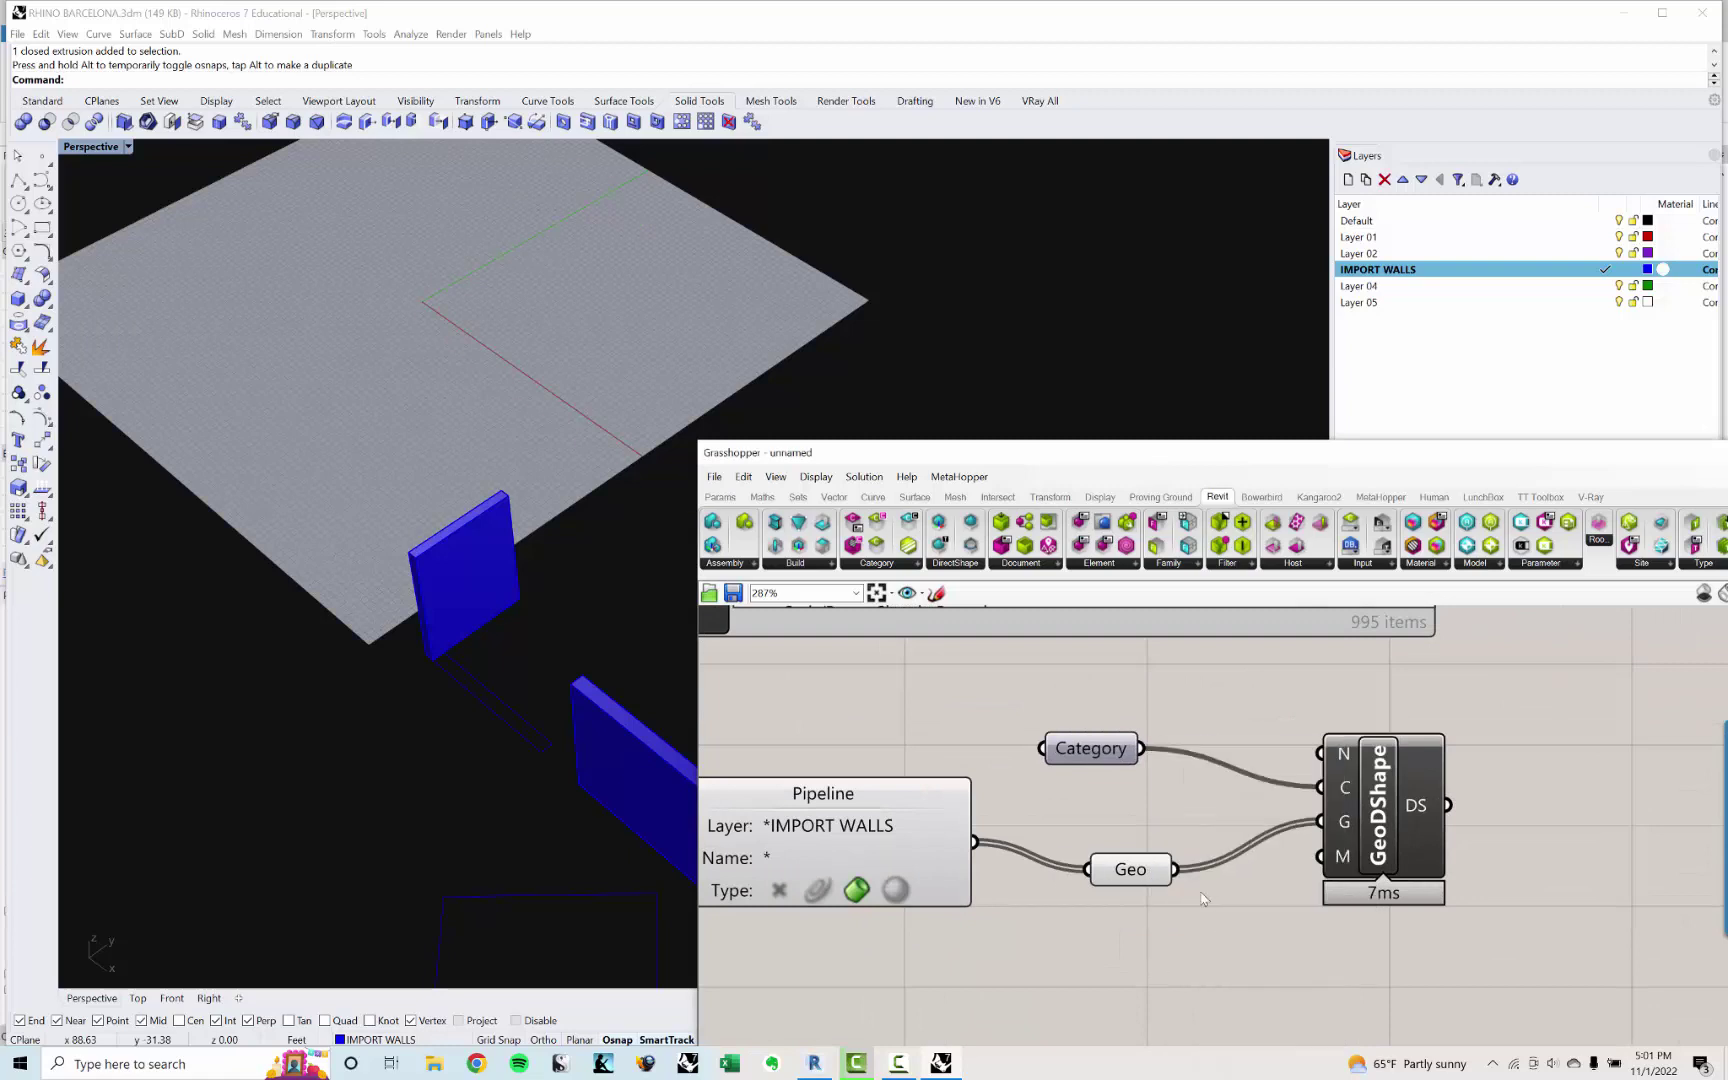
Step: Select each of the two IMPORT WALLS walls in the Rhino model to examine them
{"action": "right_click_drag", "start_coordinate": [466, 735], "coordinate": [485, 735]}
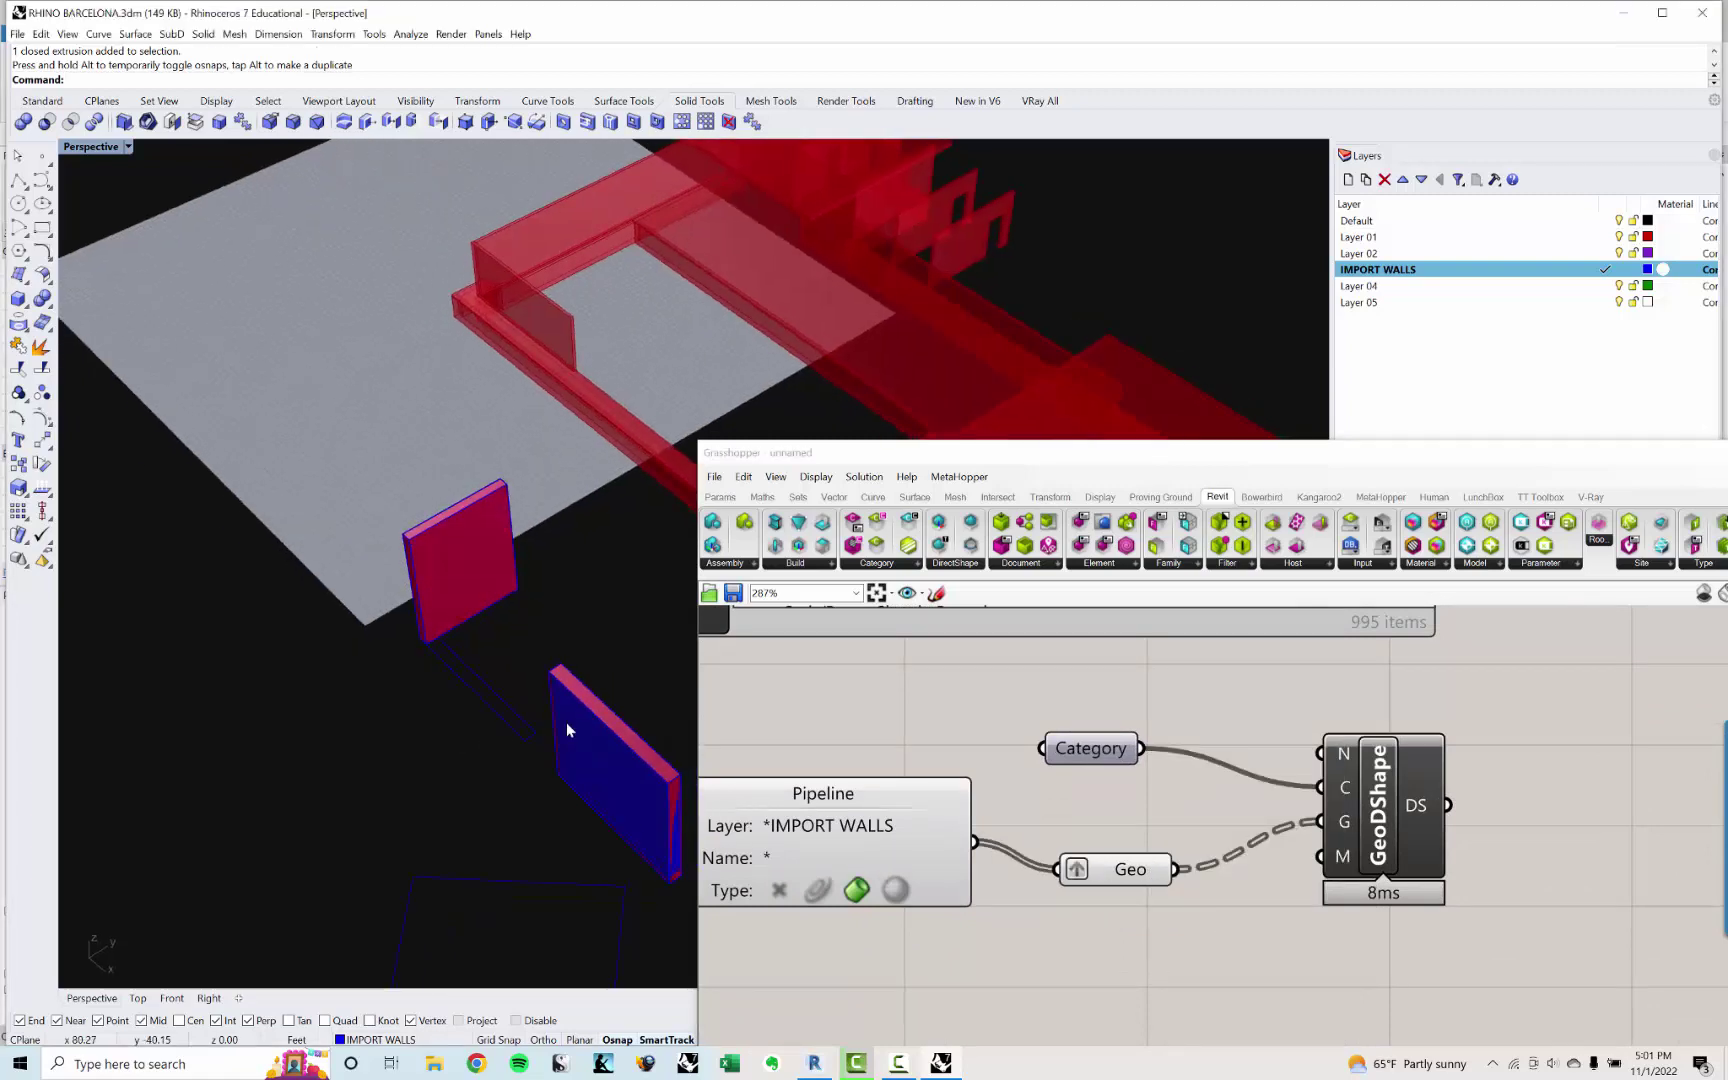
{"action": "left_click", "coordinate": [567, 728]}
{"action": "key", "text": "Escape"}
{"action": "left_click", "coordinate": [462, 584]}
{"action": "key", "text": "Escape"}
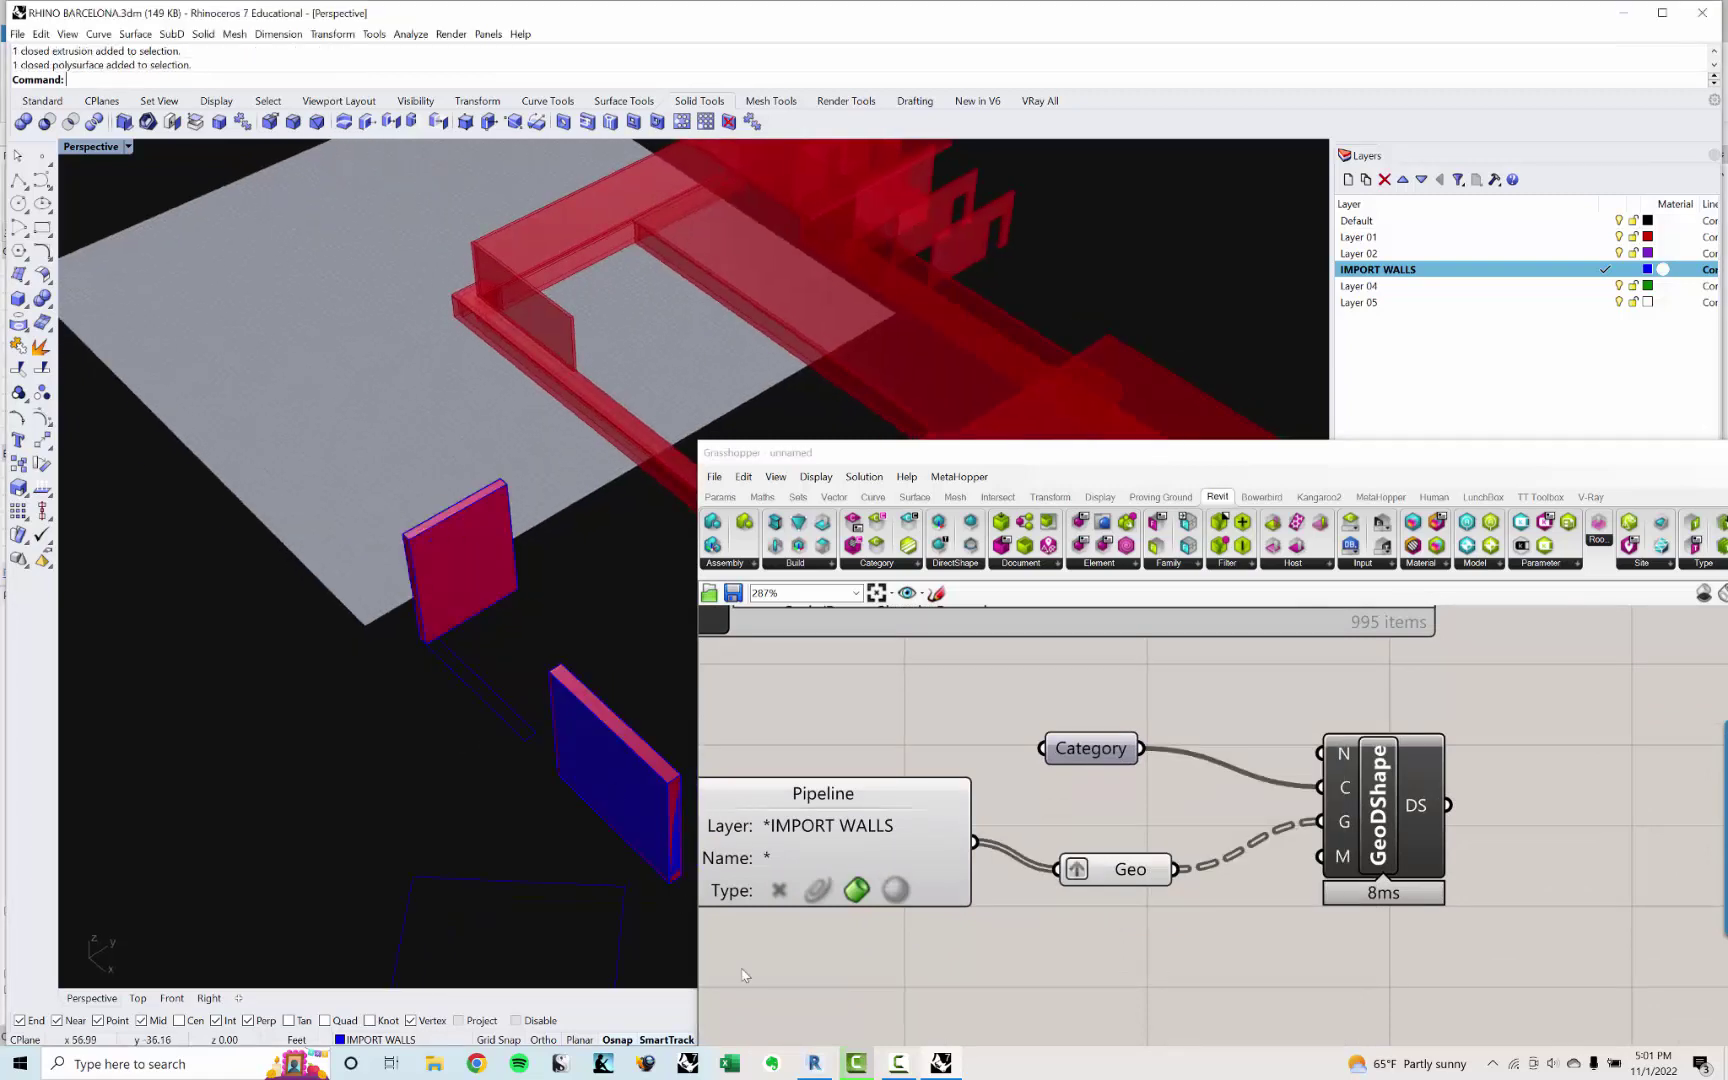
Step: Switch to Revit and select each imported wall in turn to check whether they are separate elements
{"action": "left_click", "coordinate": [815, 1070]}
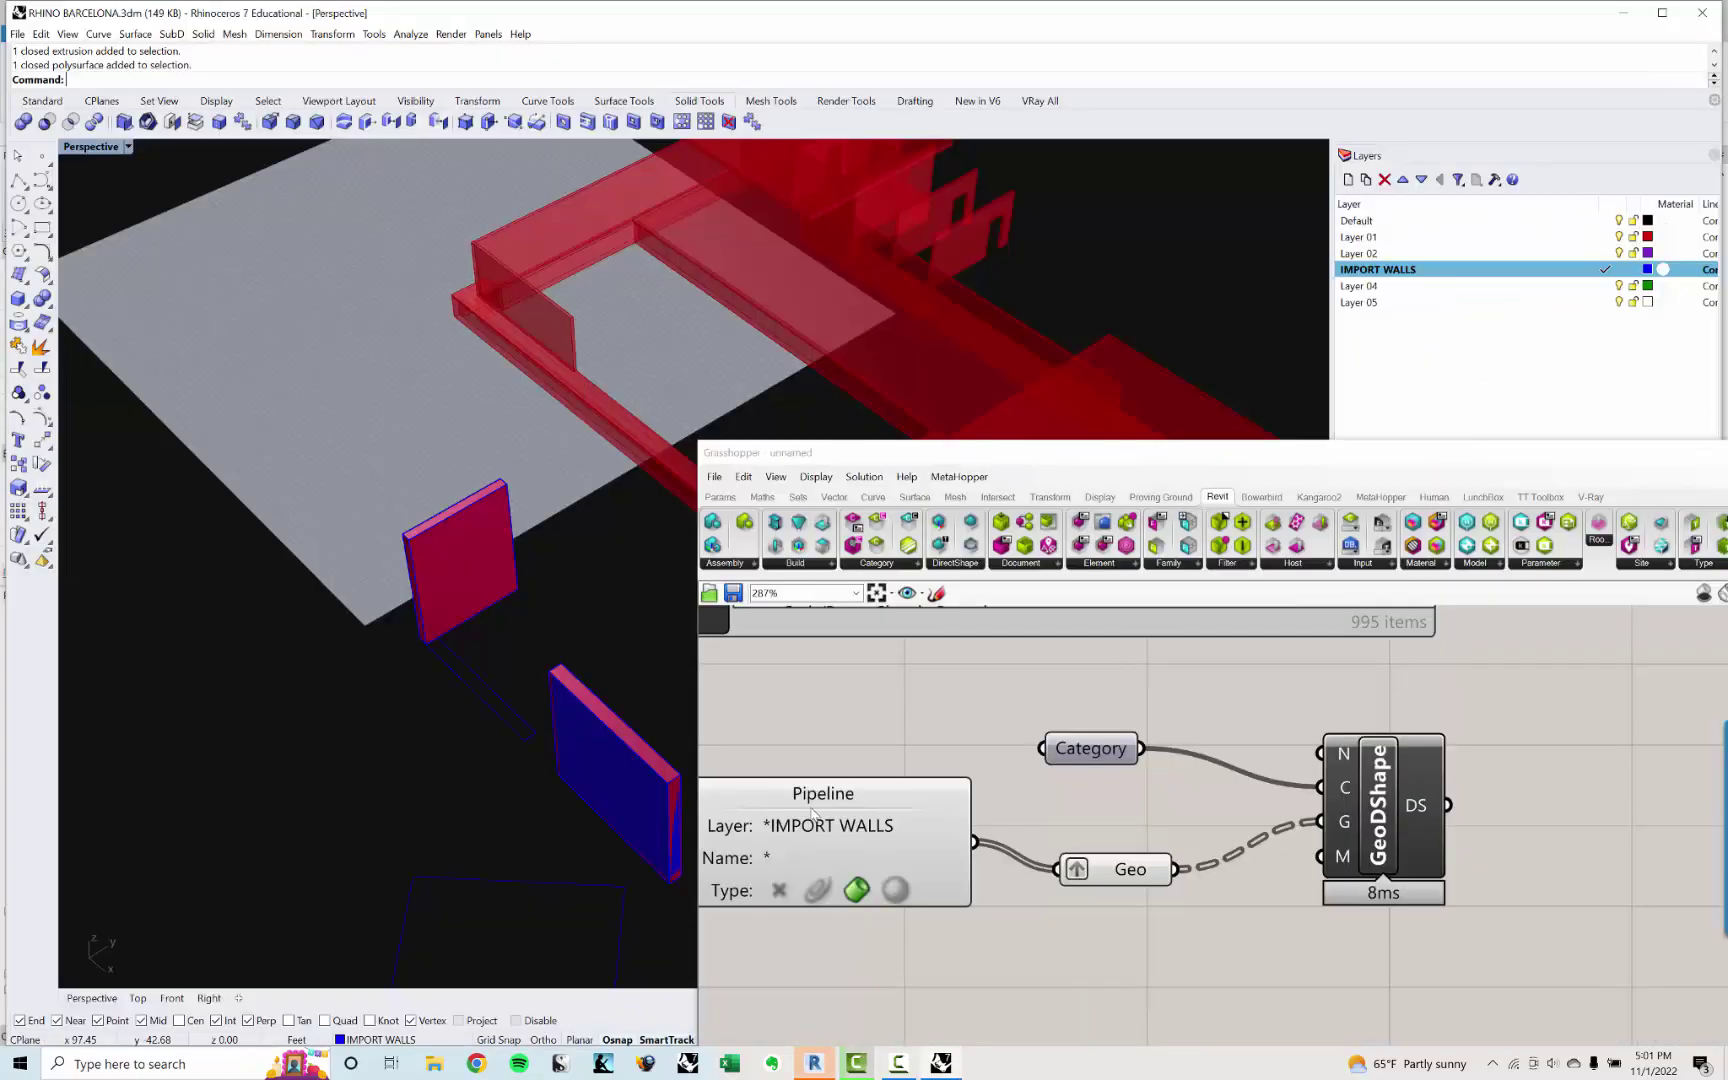
{"action": "left_click", "coordinate": [1618, 12]}
{"action": "left_click", "coordinate": [887, 796]}
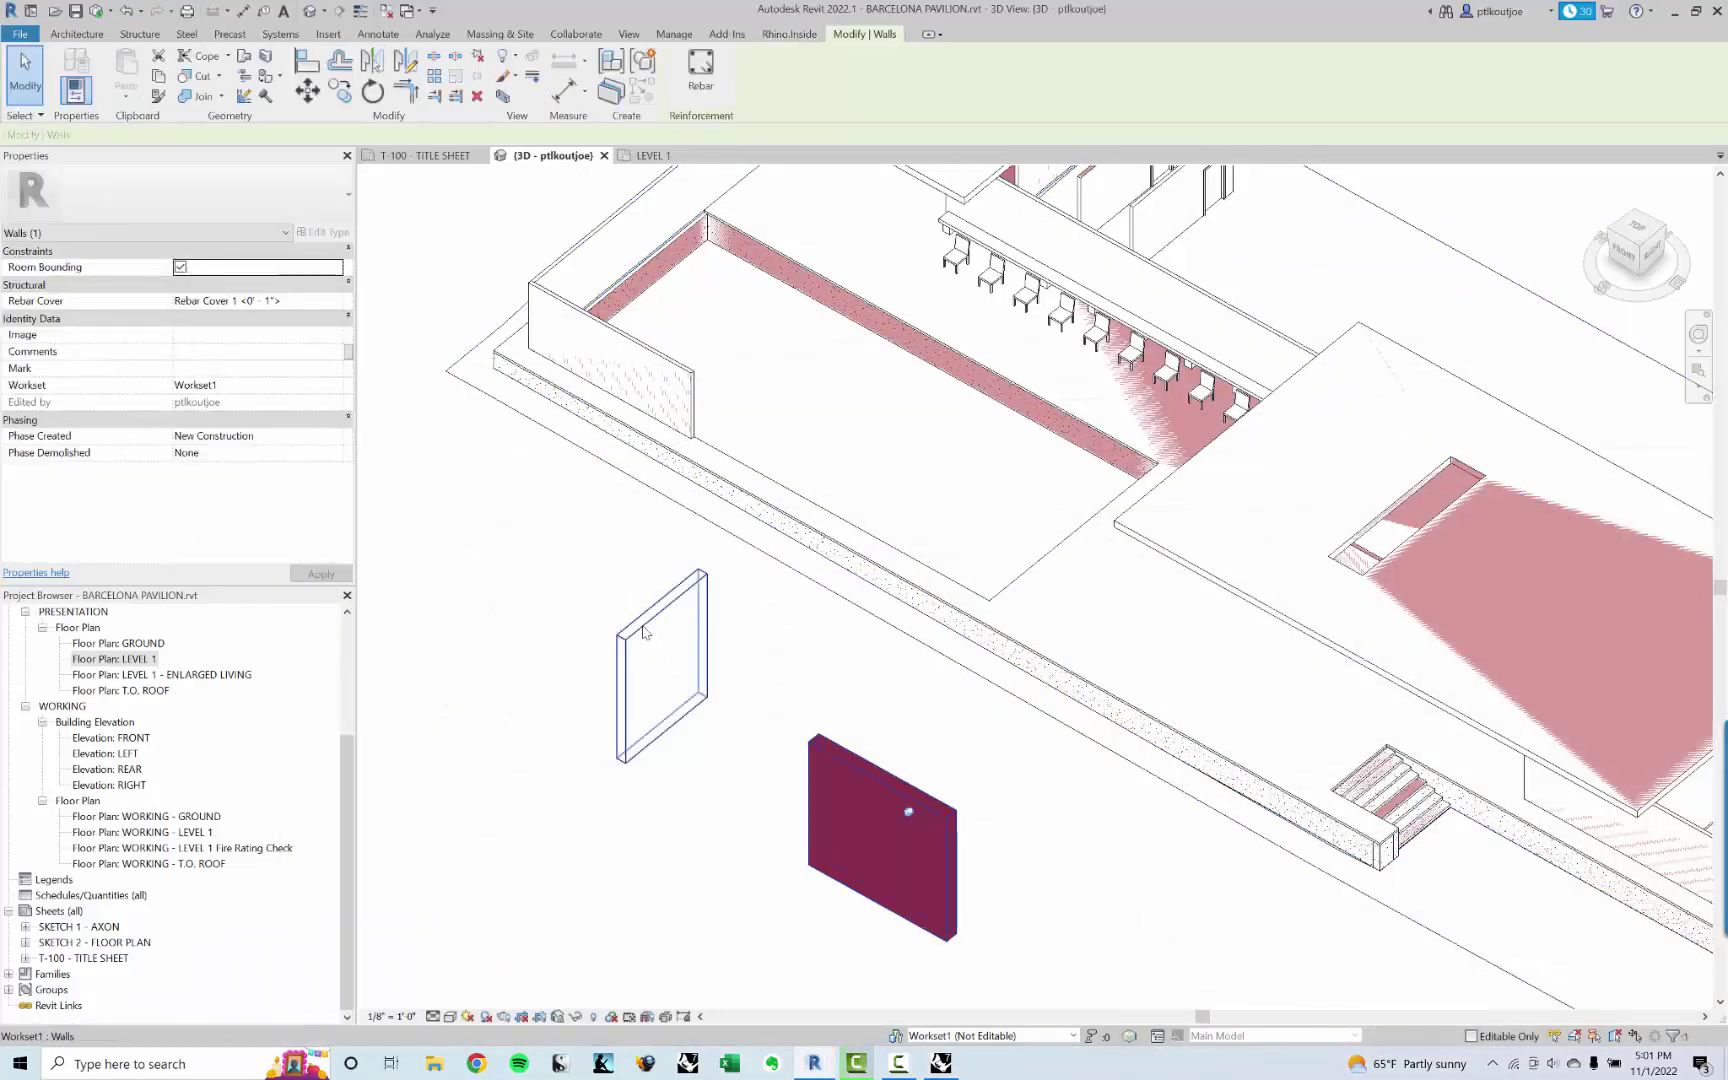
{"action": "left_click", "coordinate": [643, 632]}
{"action": "left_click", "coordinate": [878, 800]}
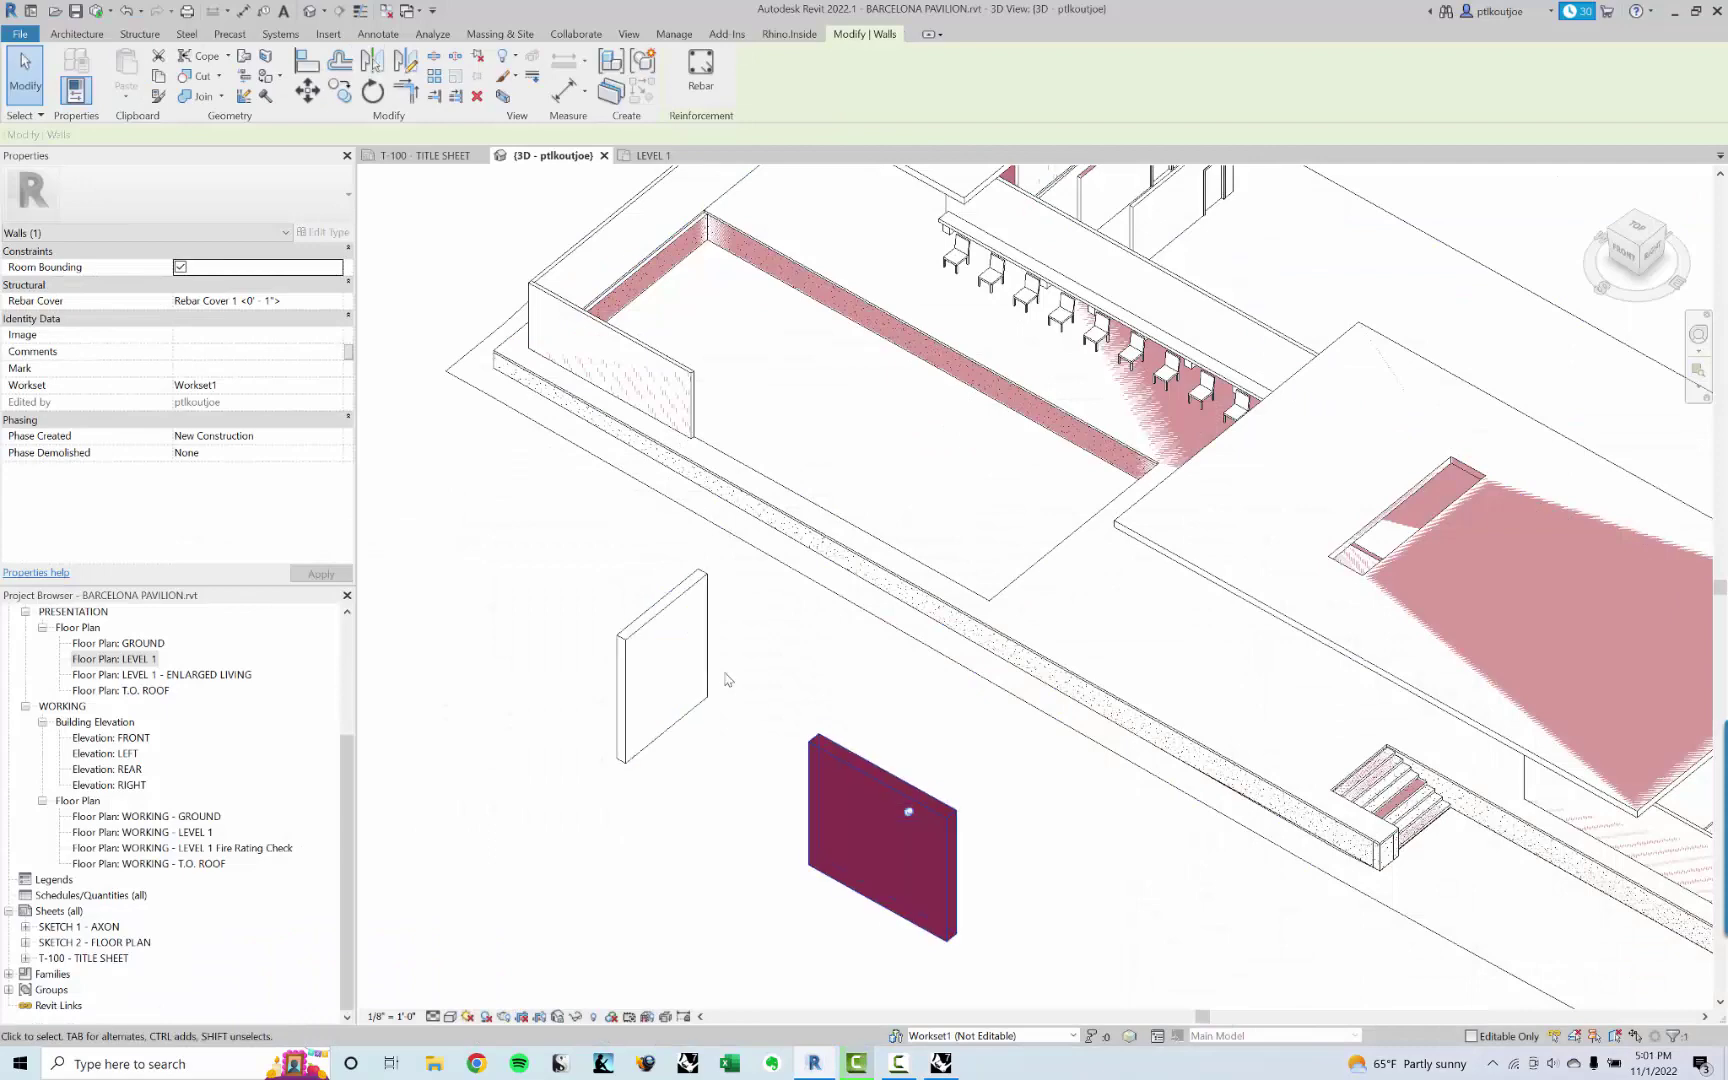
{"action": "left_click", "coordinate": [676, 612]}
{"action": "left_click", "coordinate": [822, 661]}
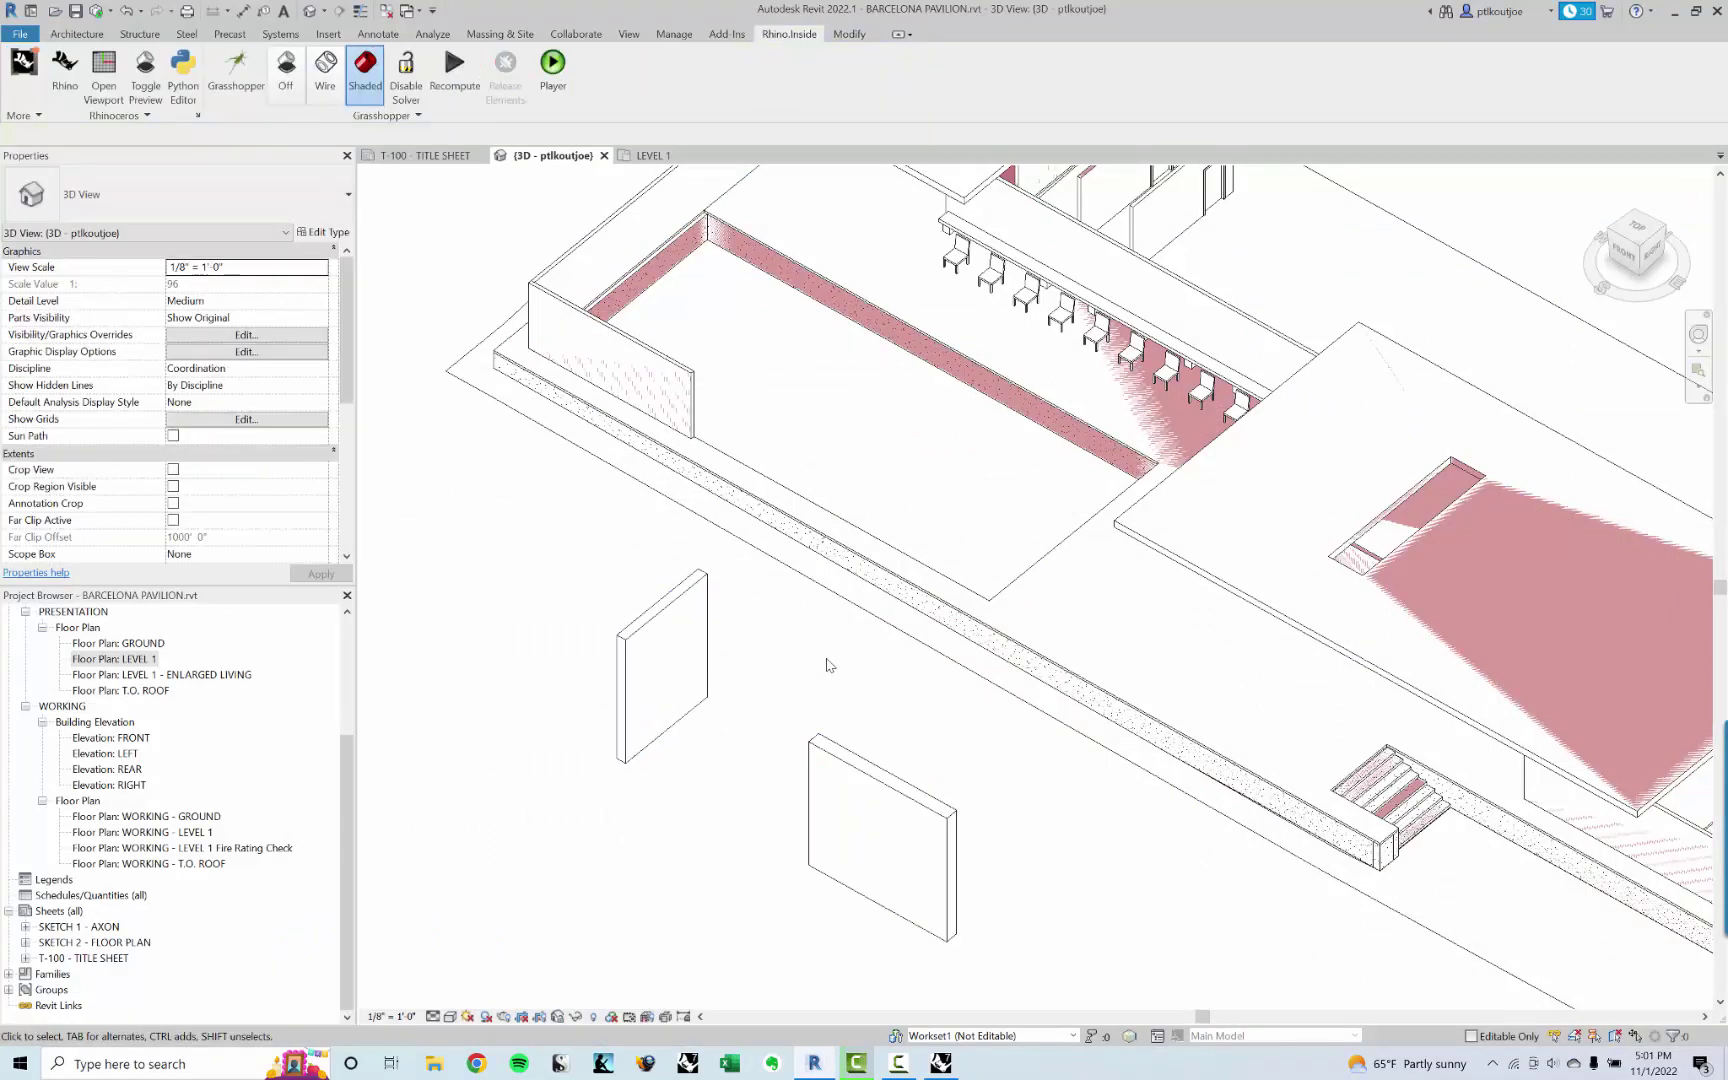
{"action": "scroll", "coordinate": [838, 671], "scroll_direction": "down", "scroll_amount": 3}
{"action": "middle_click_drag", "start_coordinate": [810, 725], "coordinate": [926, 741], "text": "shift"}
{"action": "left_click", "coordinate": [880, 785]}
{"action": "left_click", "coordinate": [925, 745]}
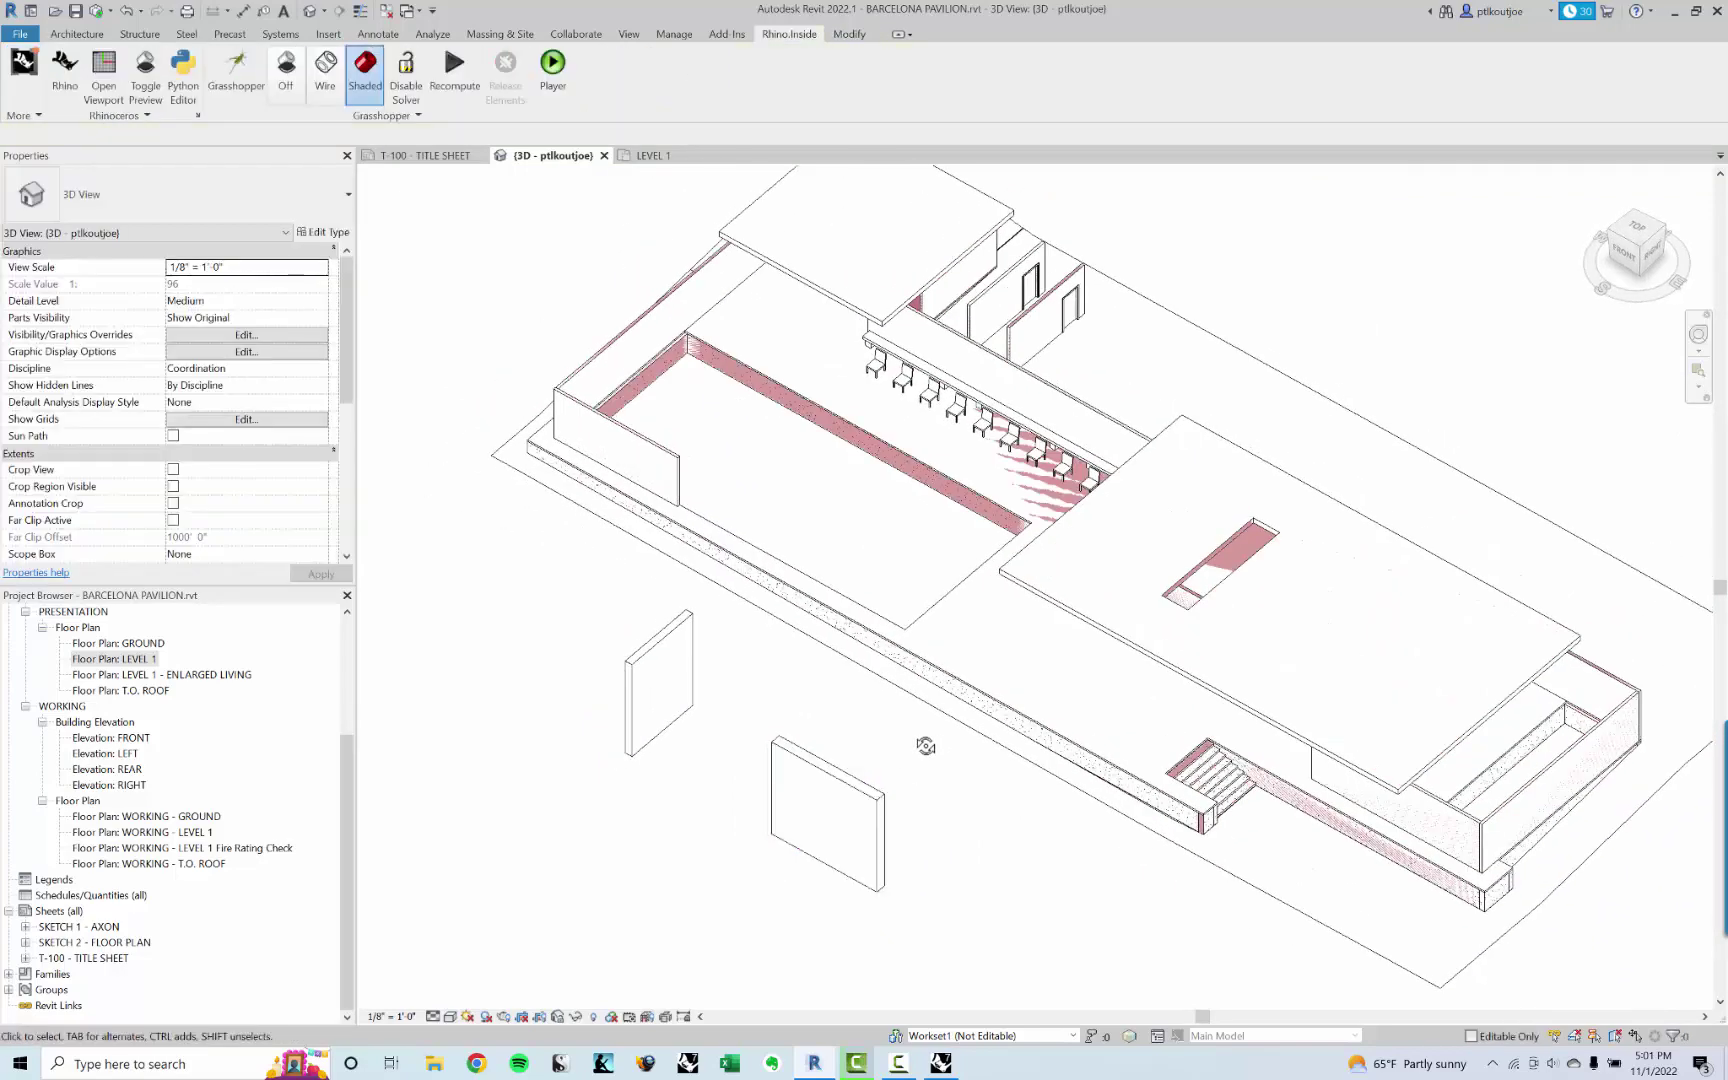
Step: Switch back to Rhino and rename Layer 04 to GRASSHOPPER INPUTS
{"action": "left_click", "coordinate": [940, 1063]}
{"action": "left_click_drag", "start_coordinate": [937, 457], "coordinate": [979, 455]}
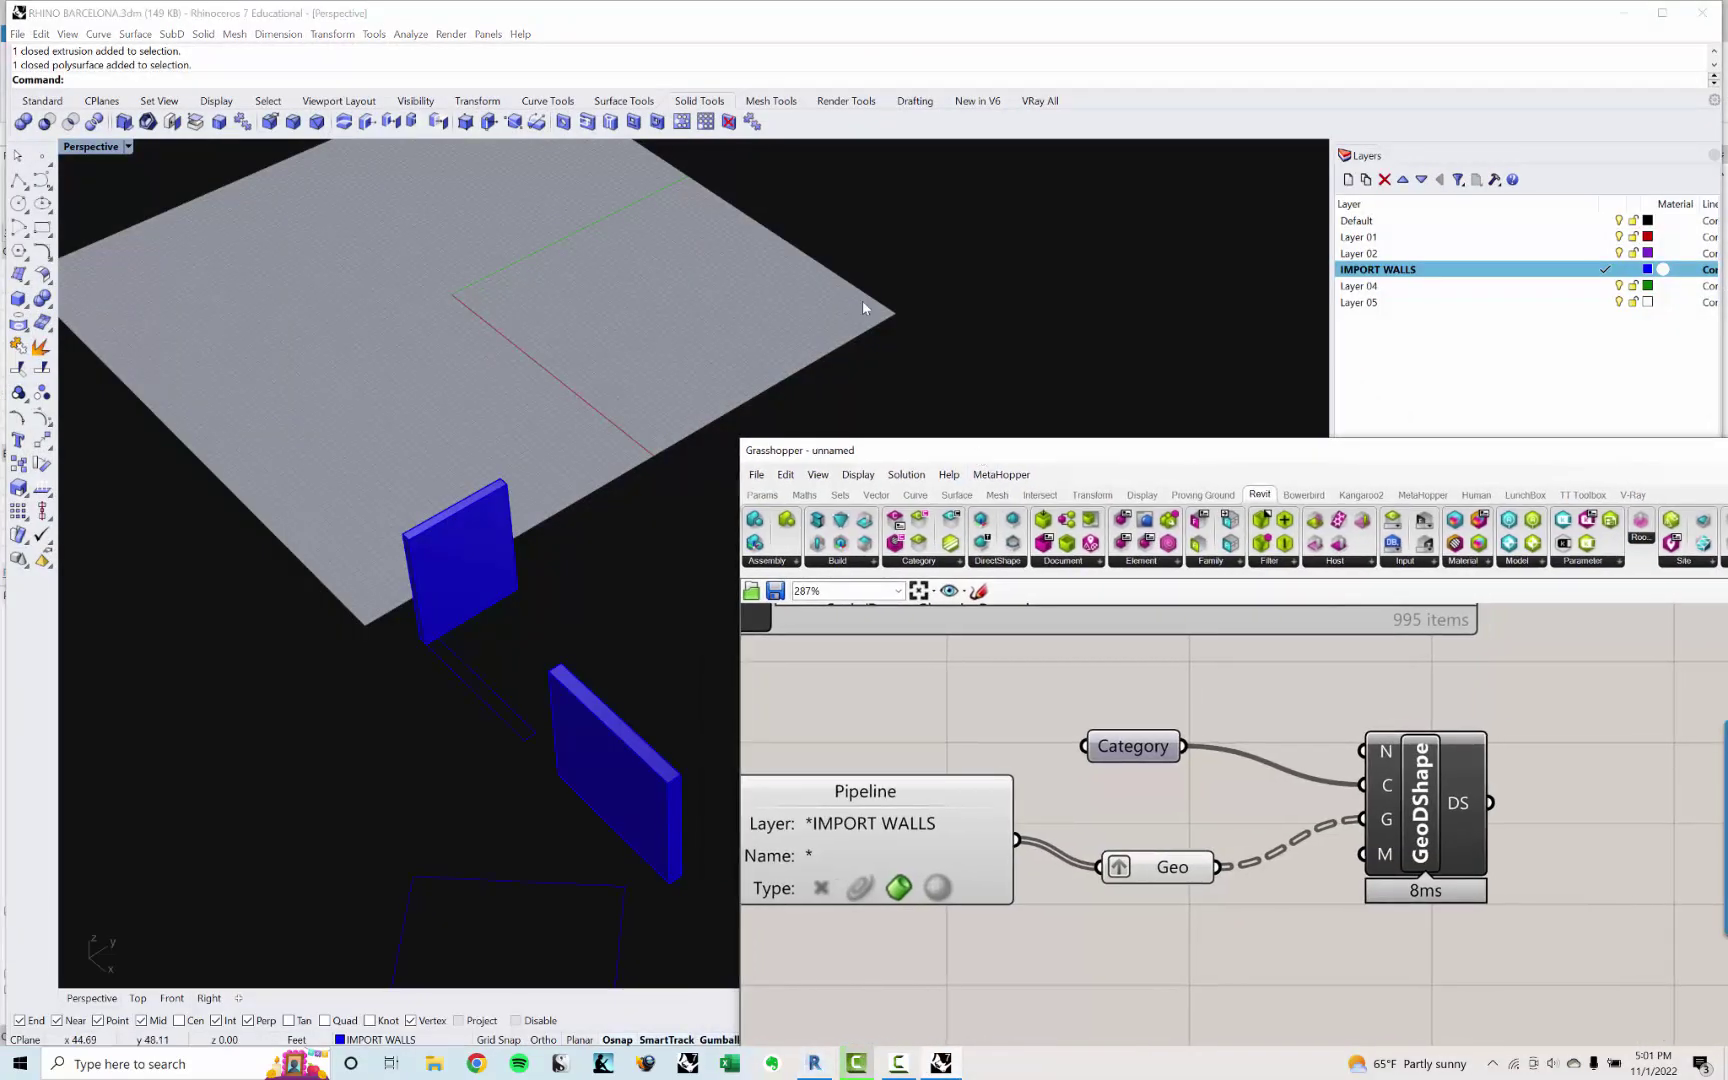
{"action": "scroll", "coordinate": [413, 442], "scroll_direction": "down", "scroll_amount": 5}
{"action": "right_click_drag", "start_coordinate": [863, 300], "coordinate": [438, 610], "text": "shift"}
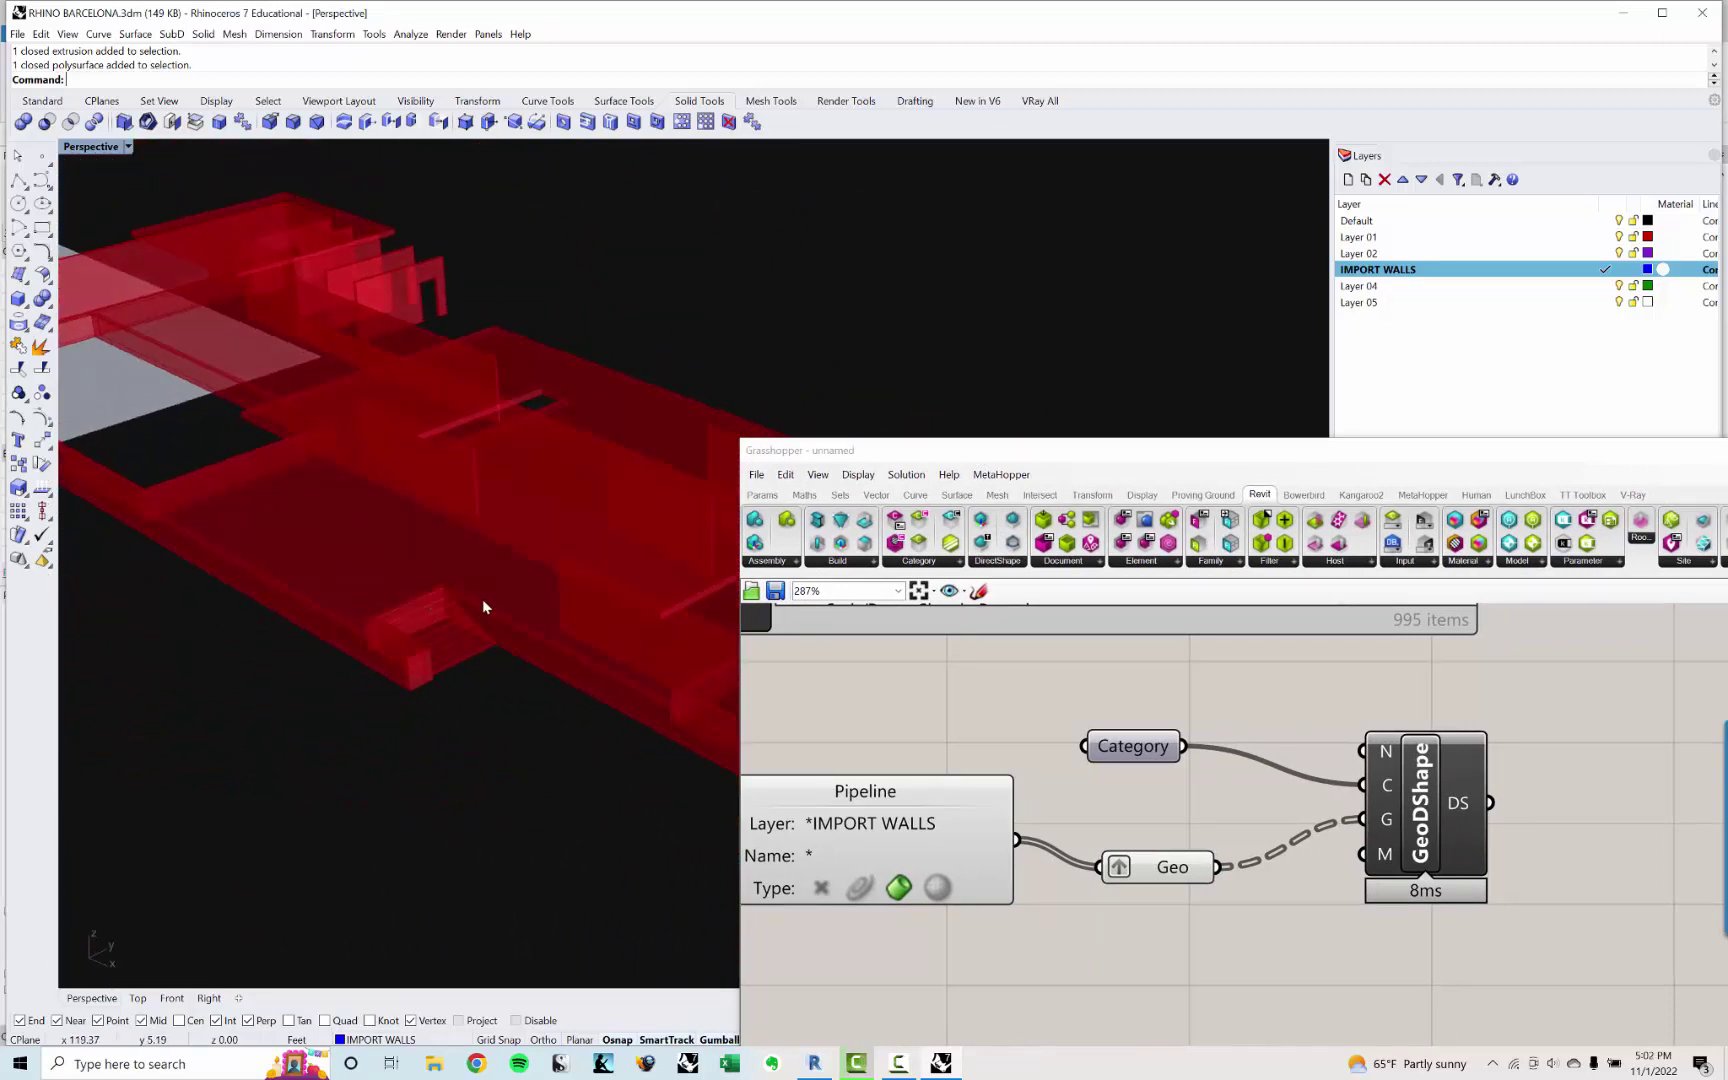
{"action": "left_click", "coordinate": [1362, 287]}
{"action": "left_click", "coordinate": [1364, 287]}
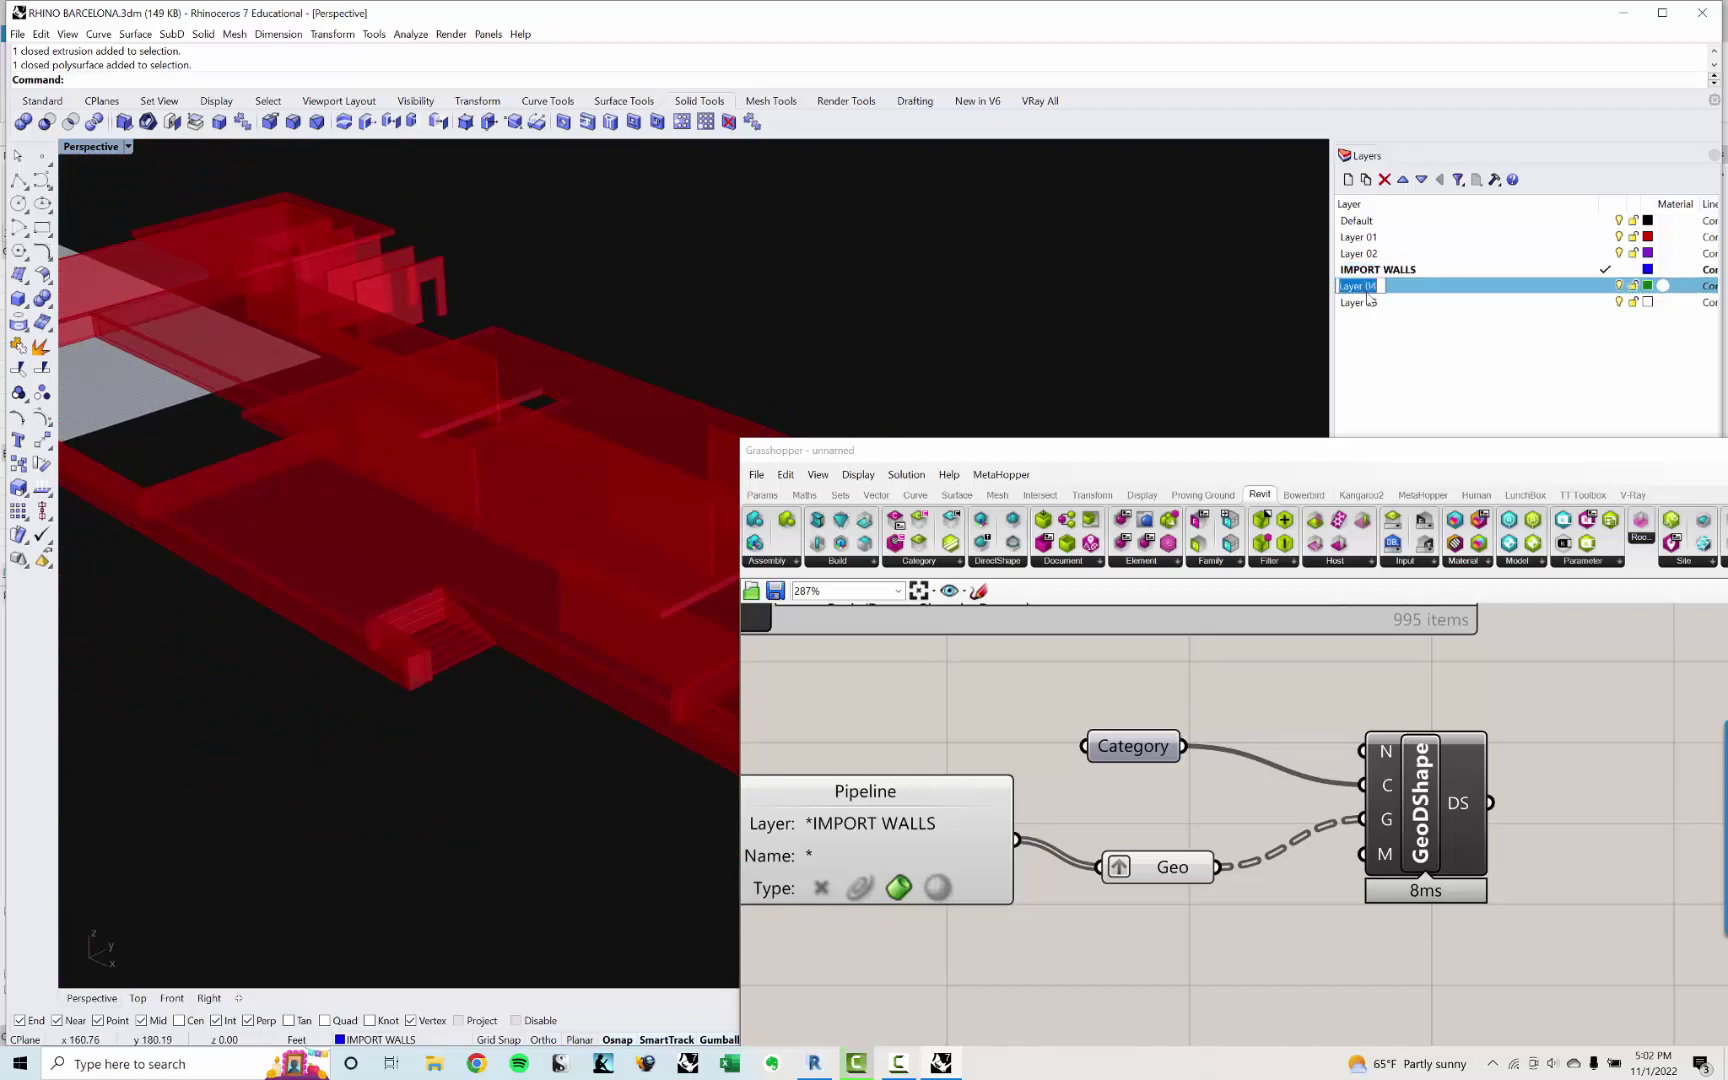
{"action": "key", "text": "BackSpace"}
{"action": "type", "text": "GRASSHOPPER INPUTS"}
{"action": "key", "text": "Return"}
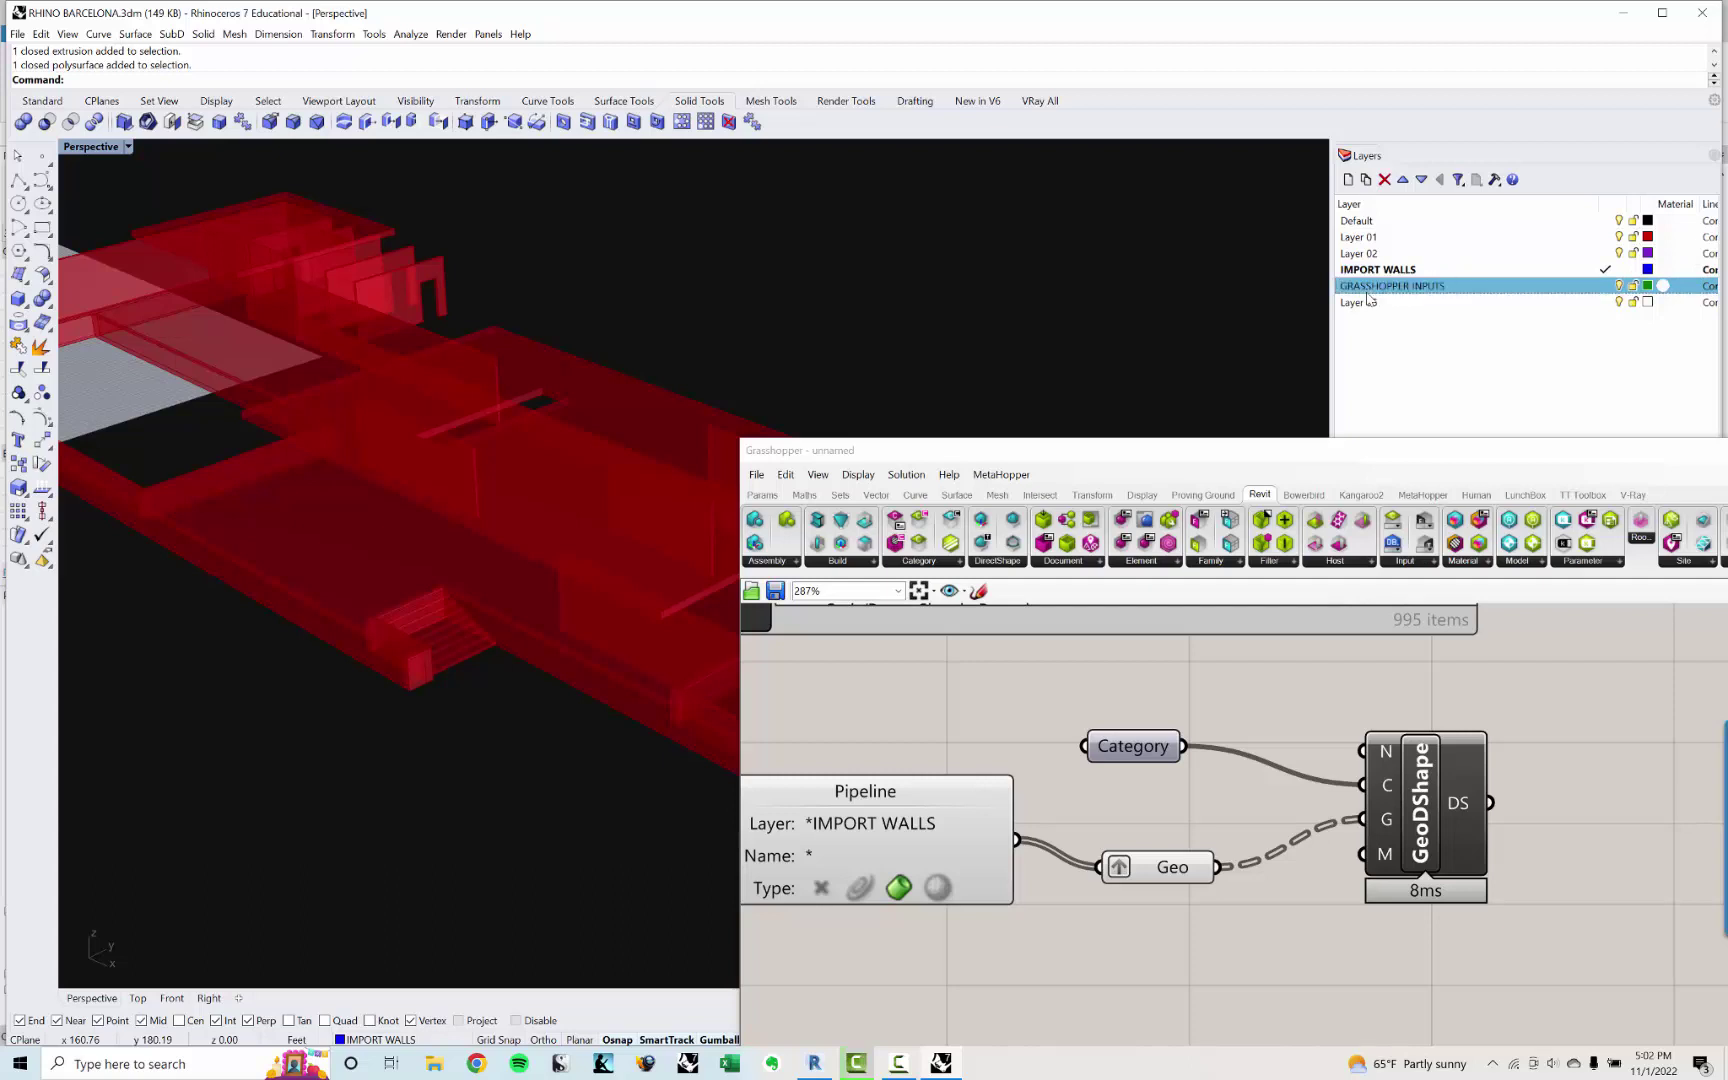
Step: Set the GRASSHOPPER INPUTS layer colour to Magenta and make that layer current
{"action": "left_click", "coordinate": [1648, 286]}
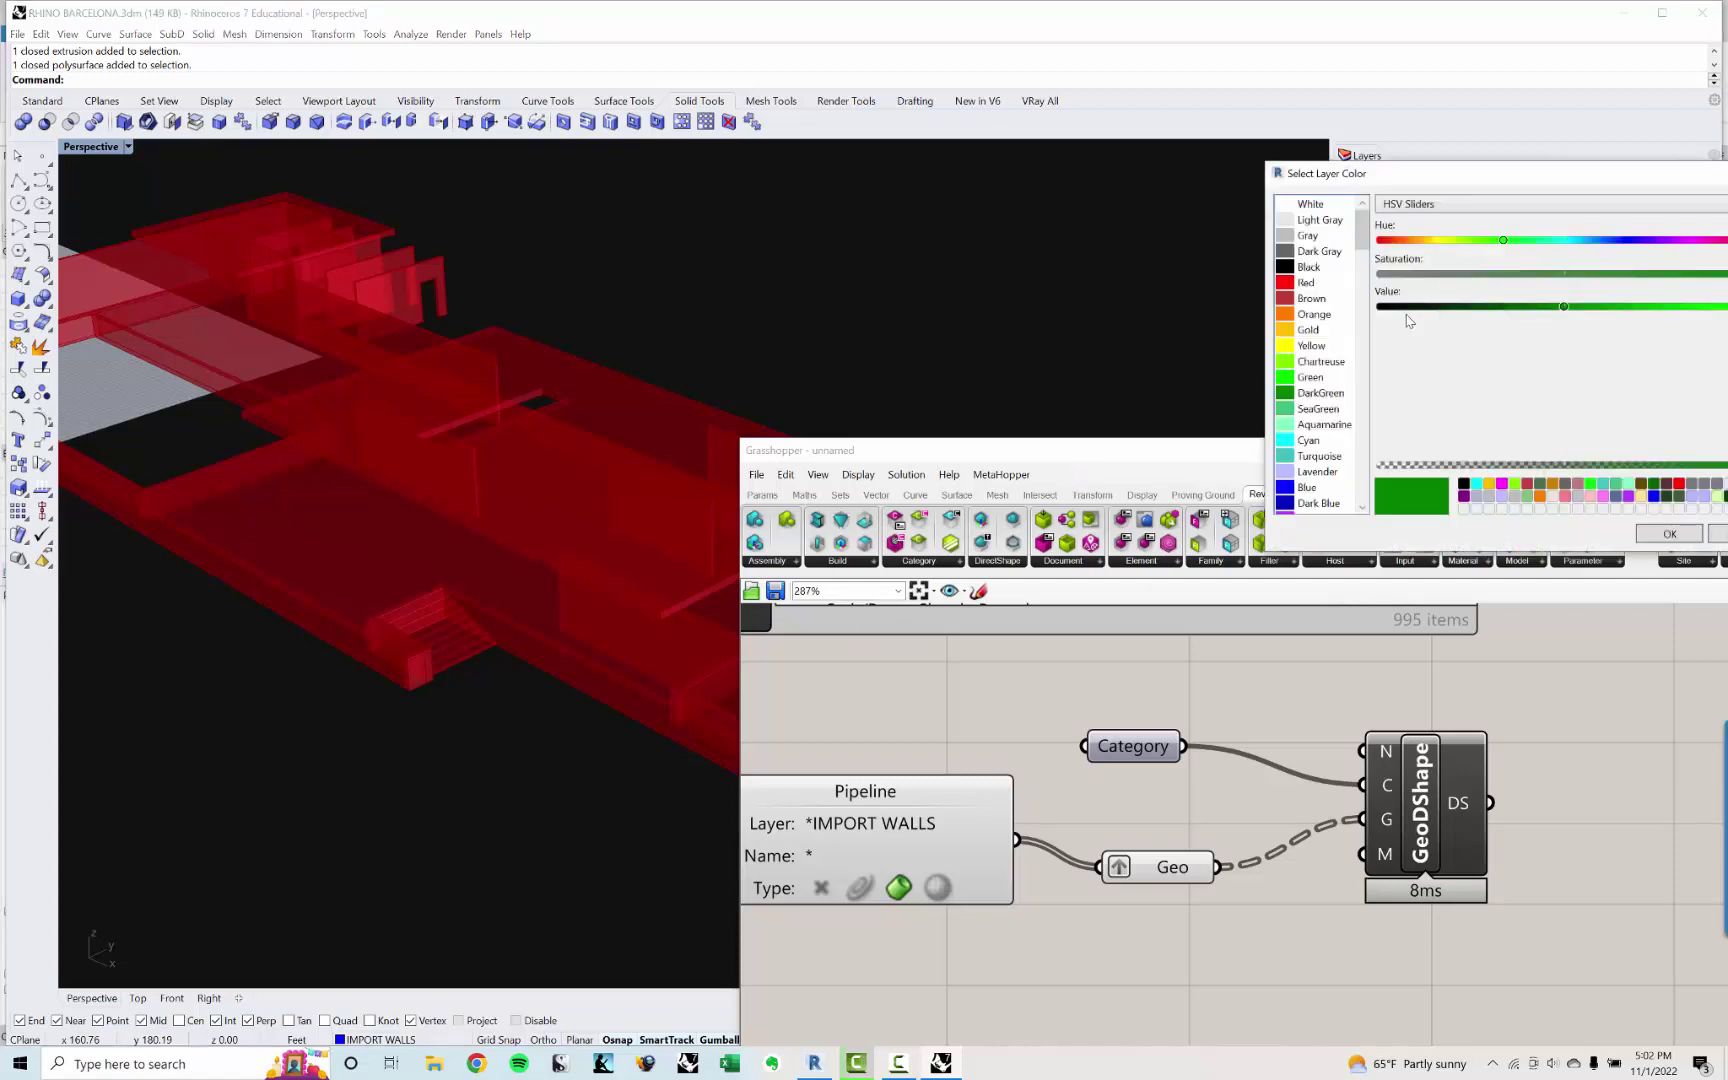
{"action": "left_click_drag", "start_coordinate": [1358, 246], "coordinate": [1359, 270]}
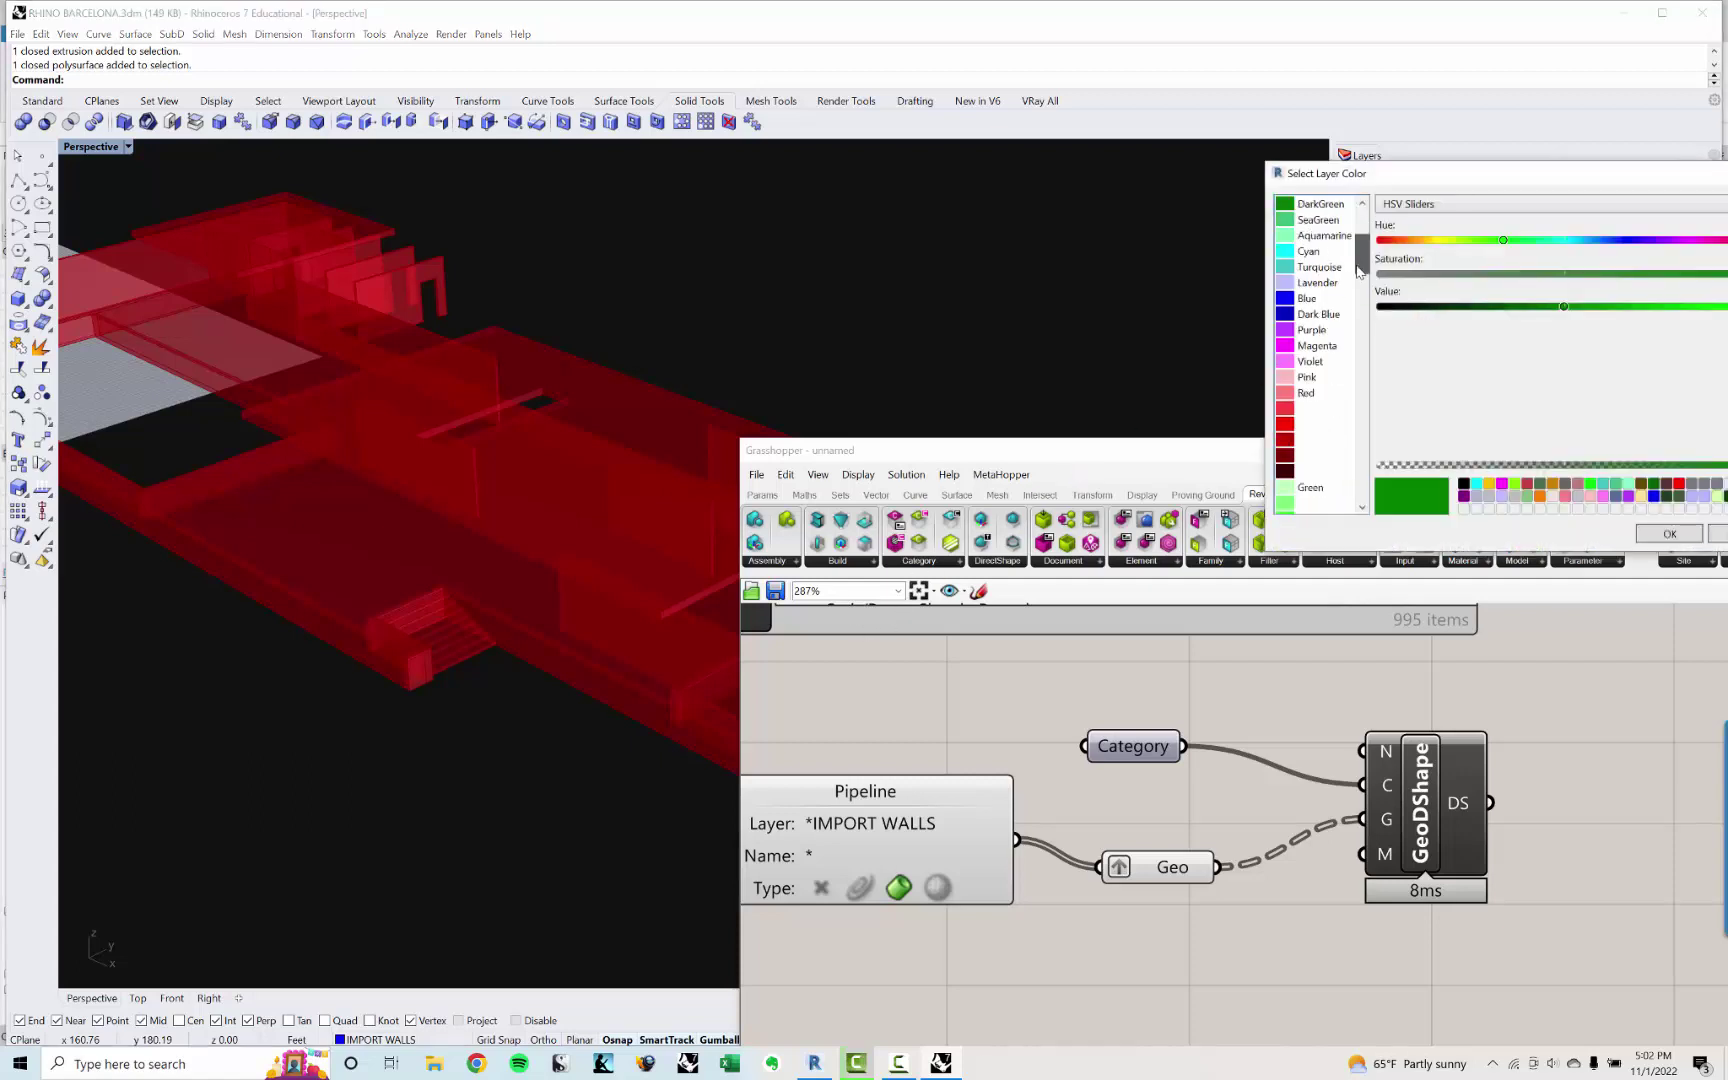
{"action": "left_click", "coordinate": [1312, 347]}
{"action": "left_click", "coordinate": [1670, 535]}
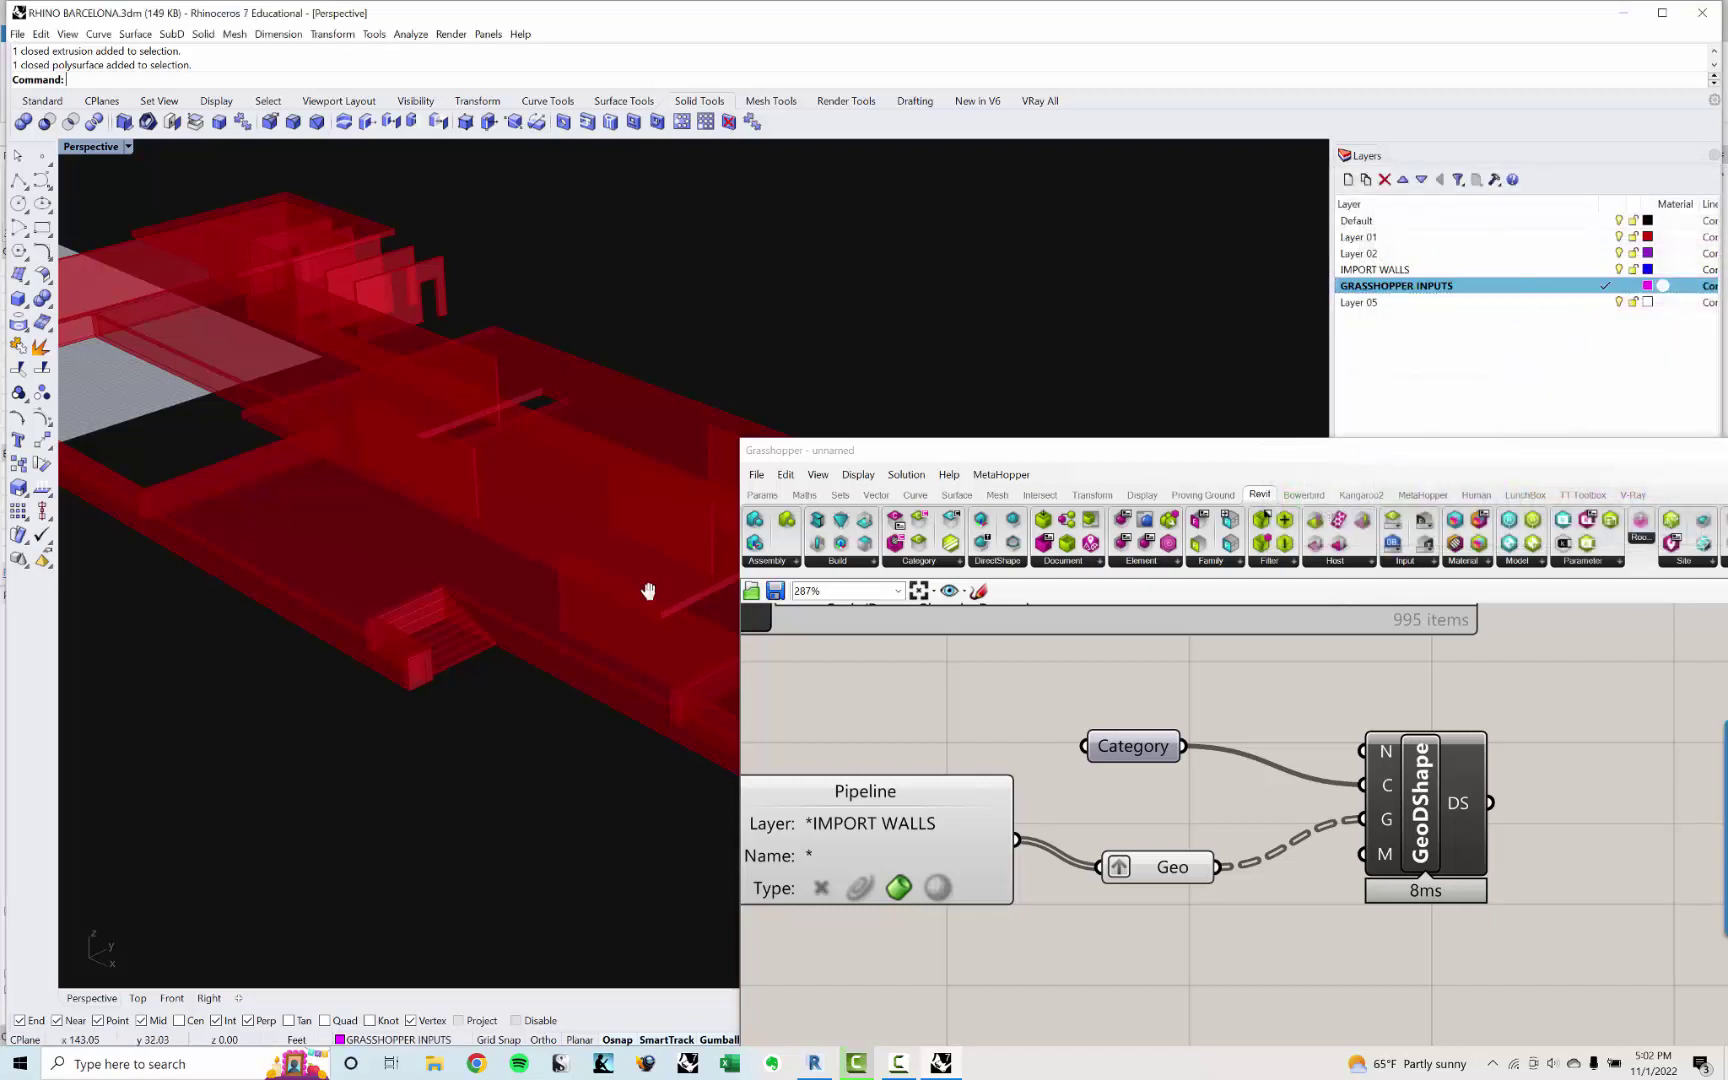
Step: Move the second imported wall along X in the Front view, out of the way of the pavilion's roofed part
{"action": "right_click_drag", "start_coordinate": [644, 590], "coordinate": [404, 524]}
{"action": "scroll", "coordinate": [404, 524], "scroll_direction": "up", "scroll_amount": 5}
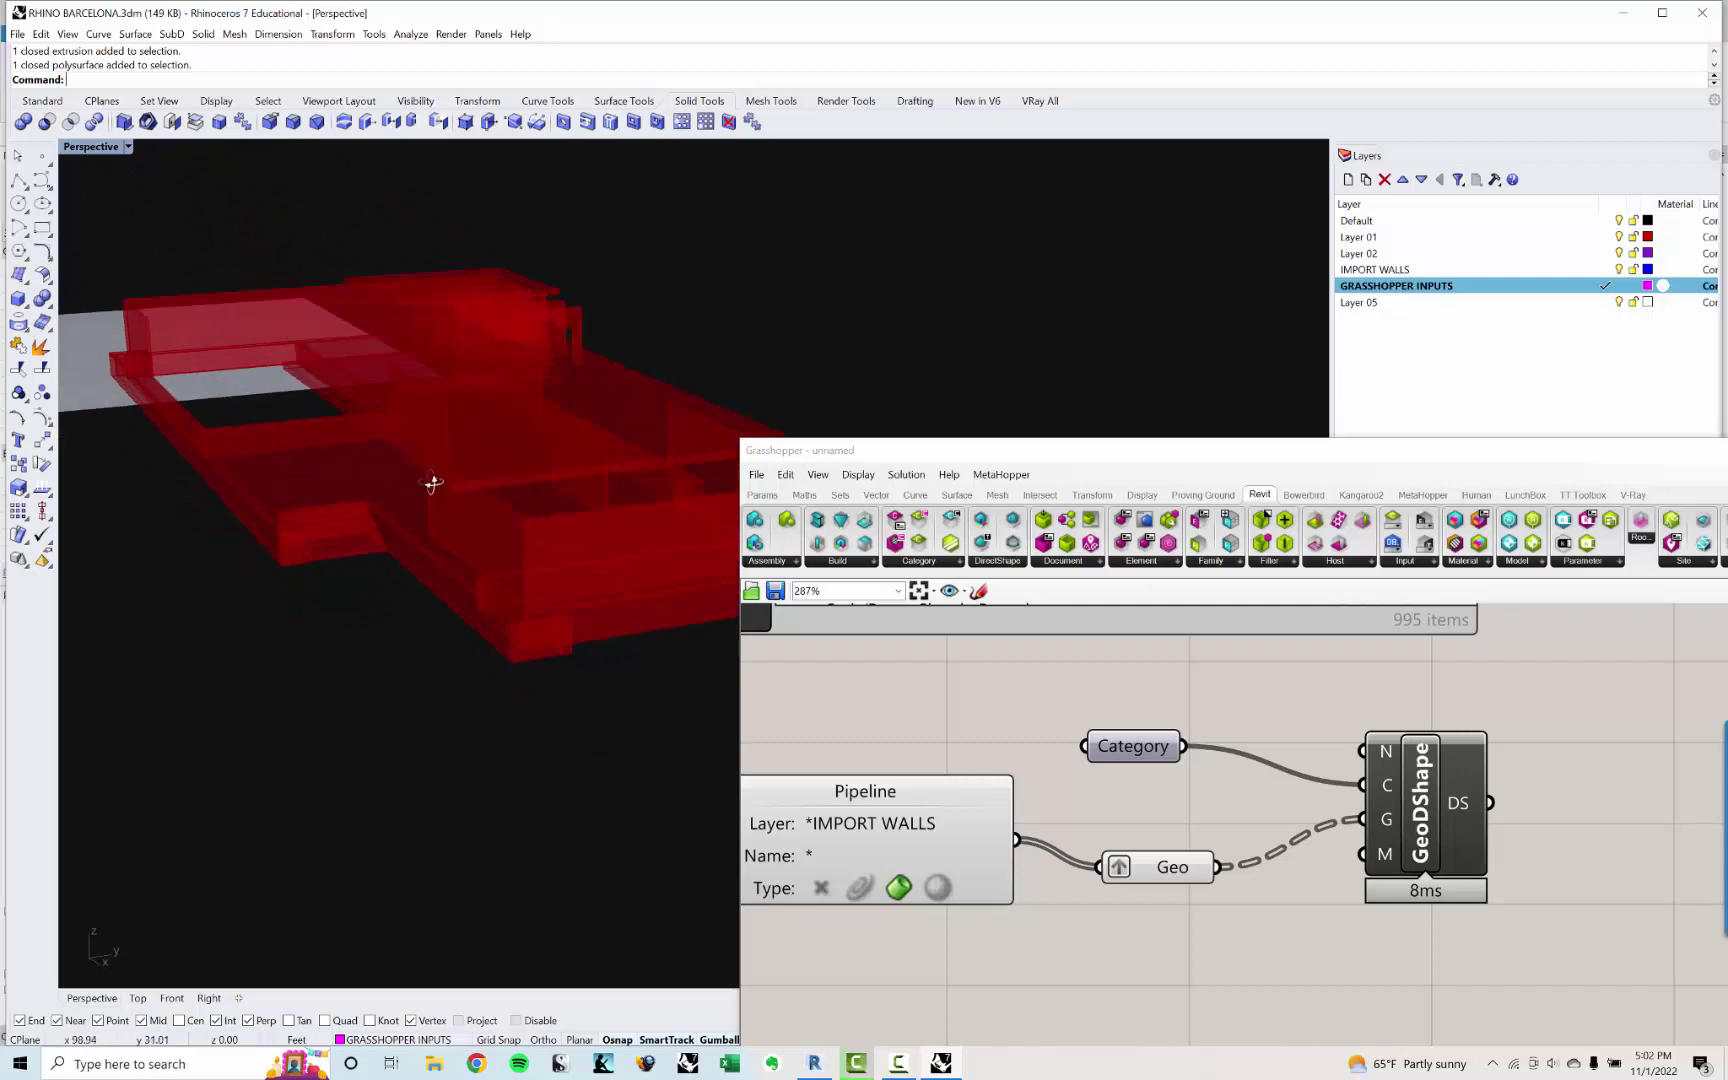
{"action": "scroll", "coordinate": [409, 582], "scroll_direction": "up", "scroll_amount": 3}
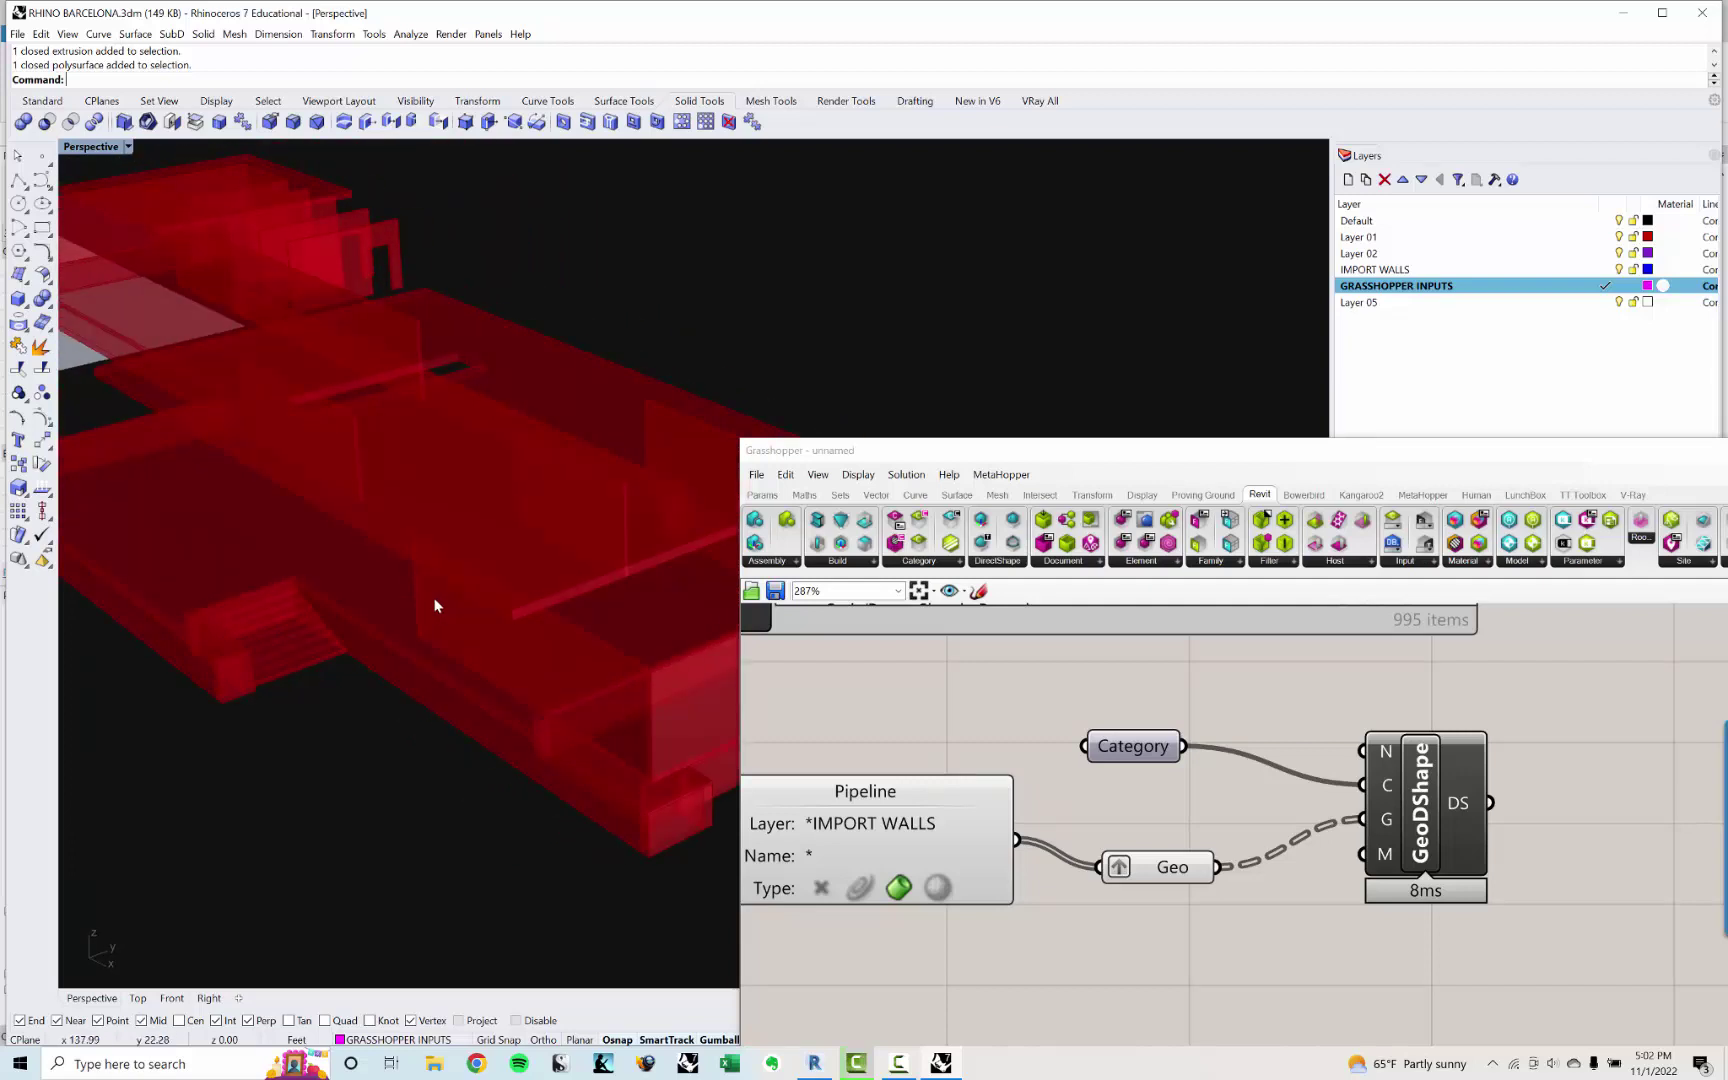
{"action": "key", "text": "ctrl+F1"}
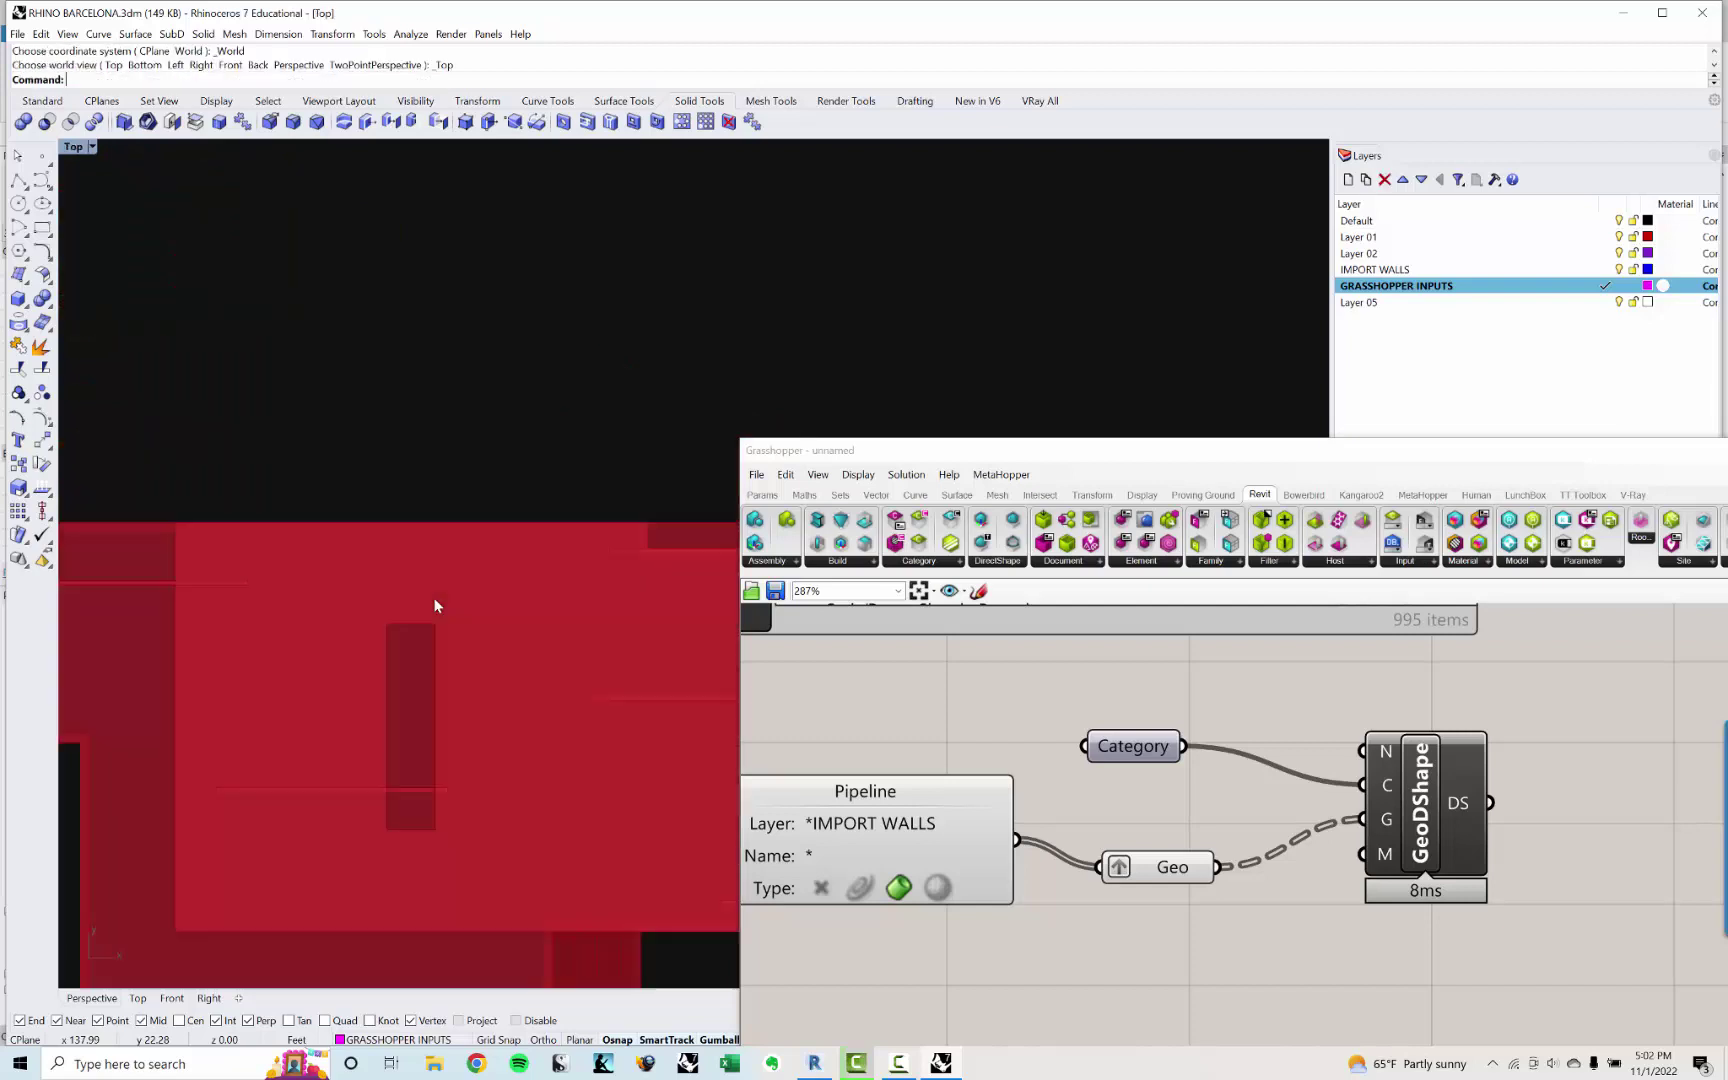
{"action": "right_click_drag", "start_coordinate": [433, 597], "coordinate": [322, 671]}
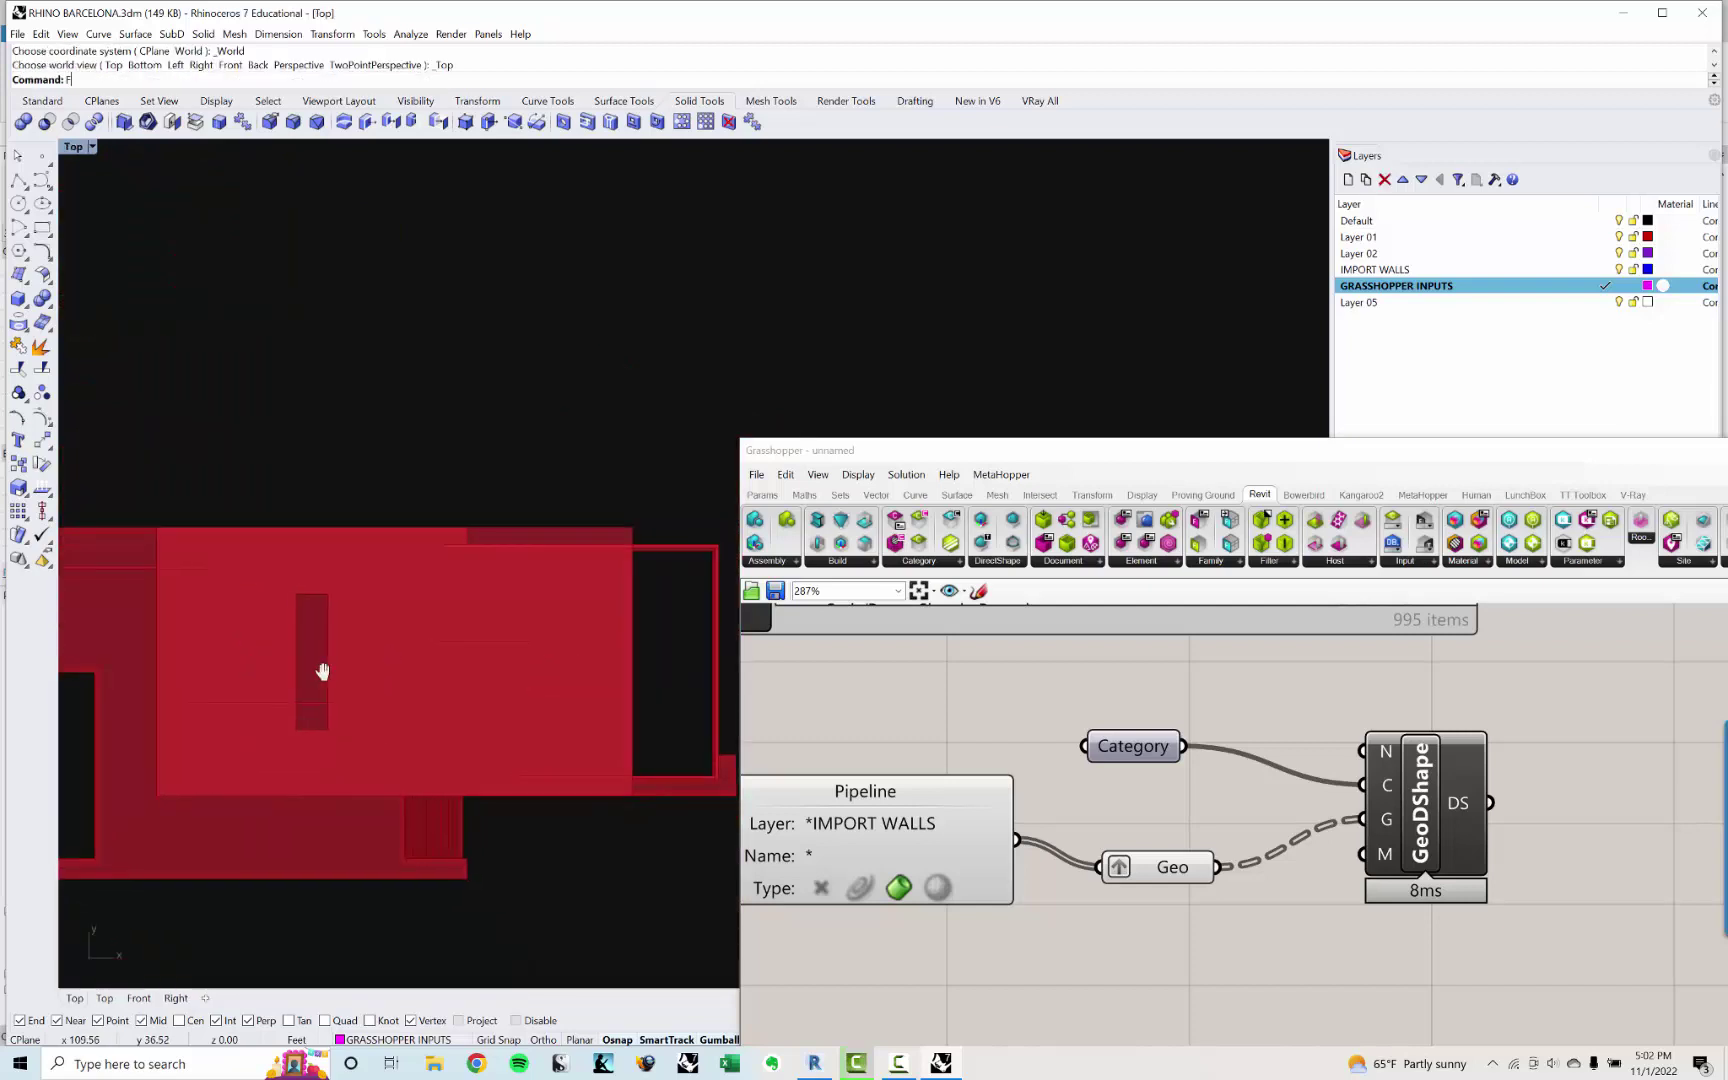
{"action": "key", "text": "ctrl+F2"}
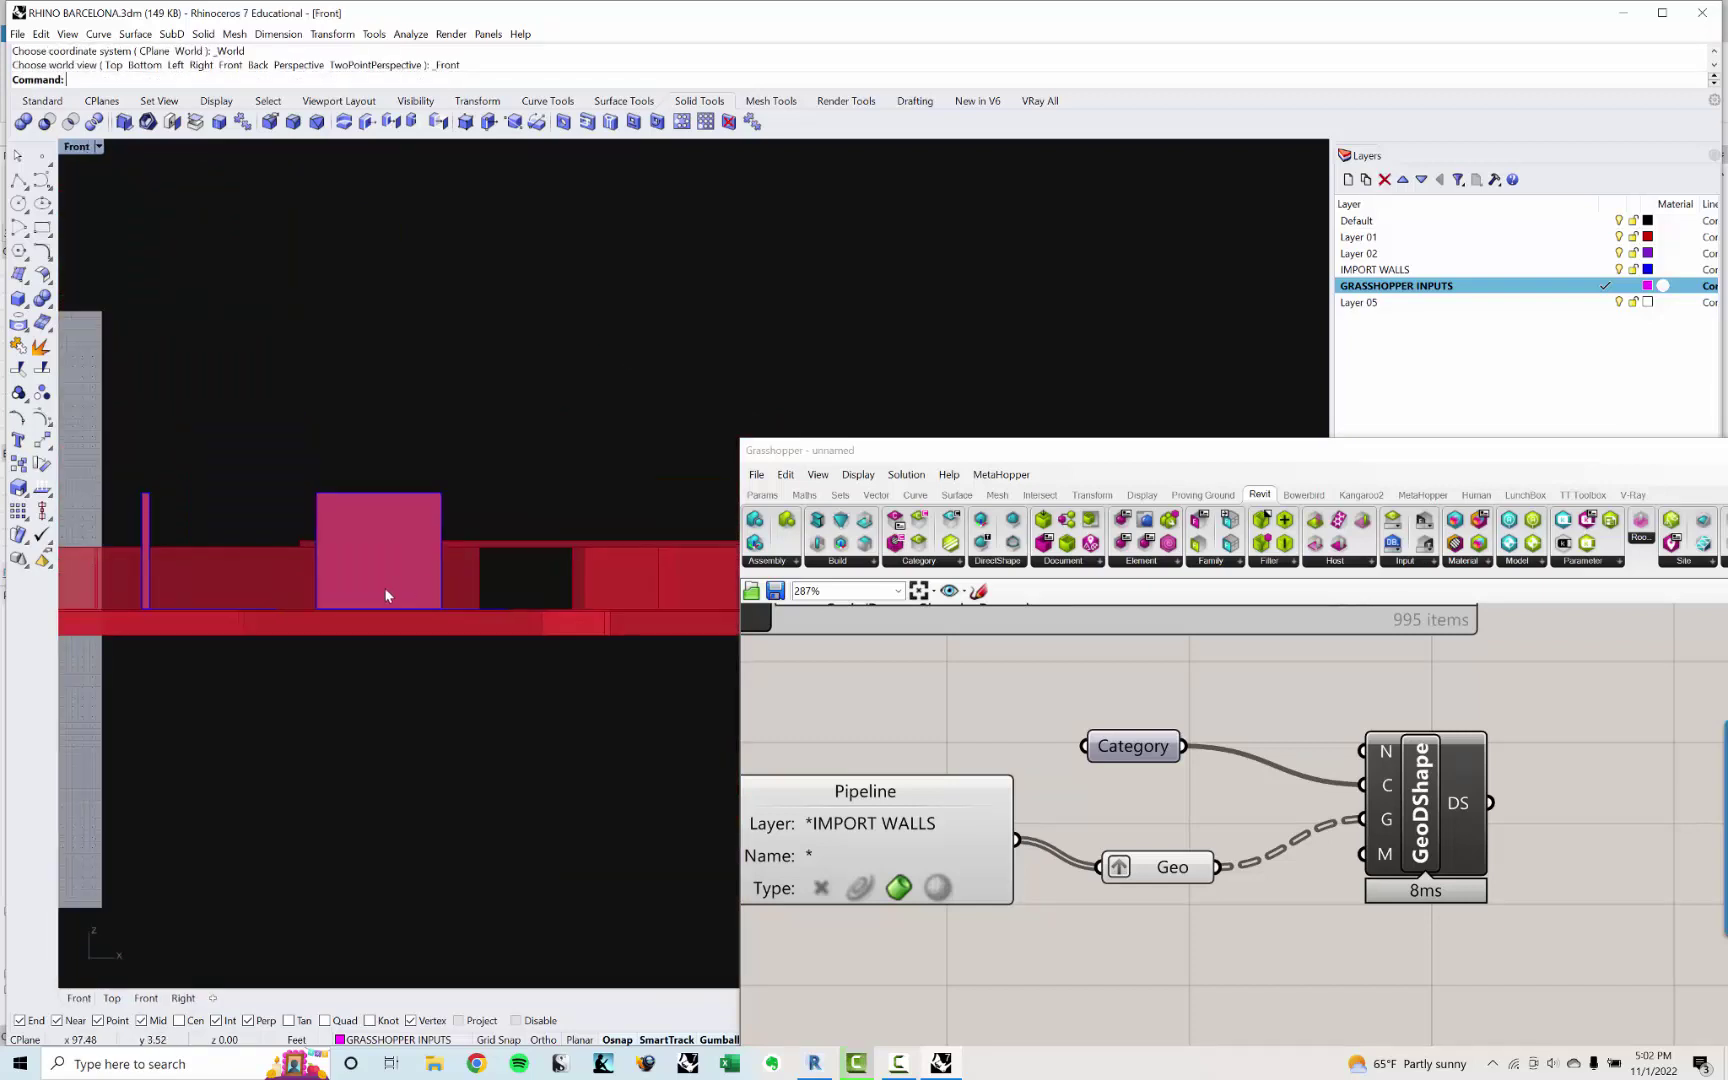
{"action": "left_click", "coordinate": [386, 594]}
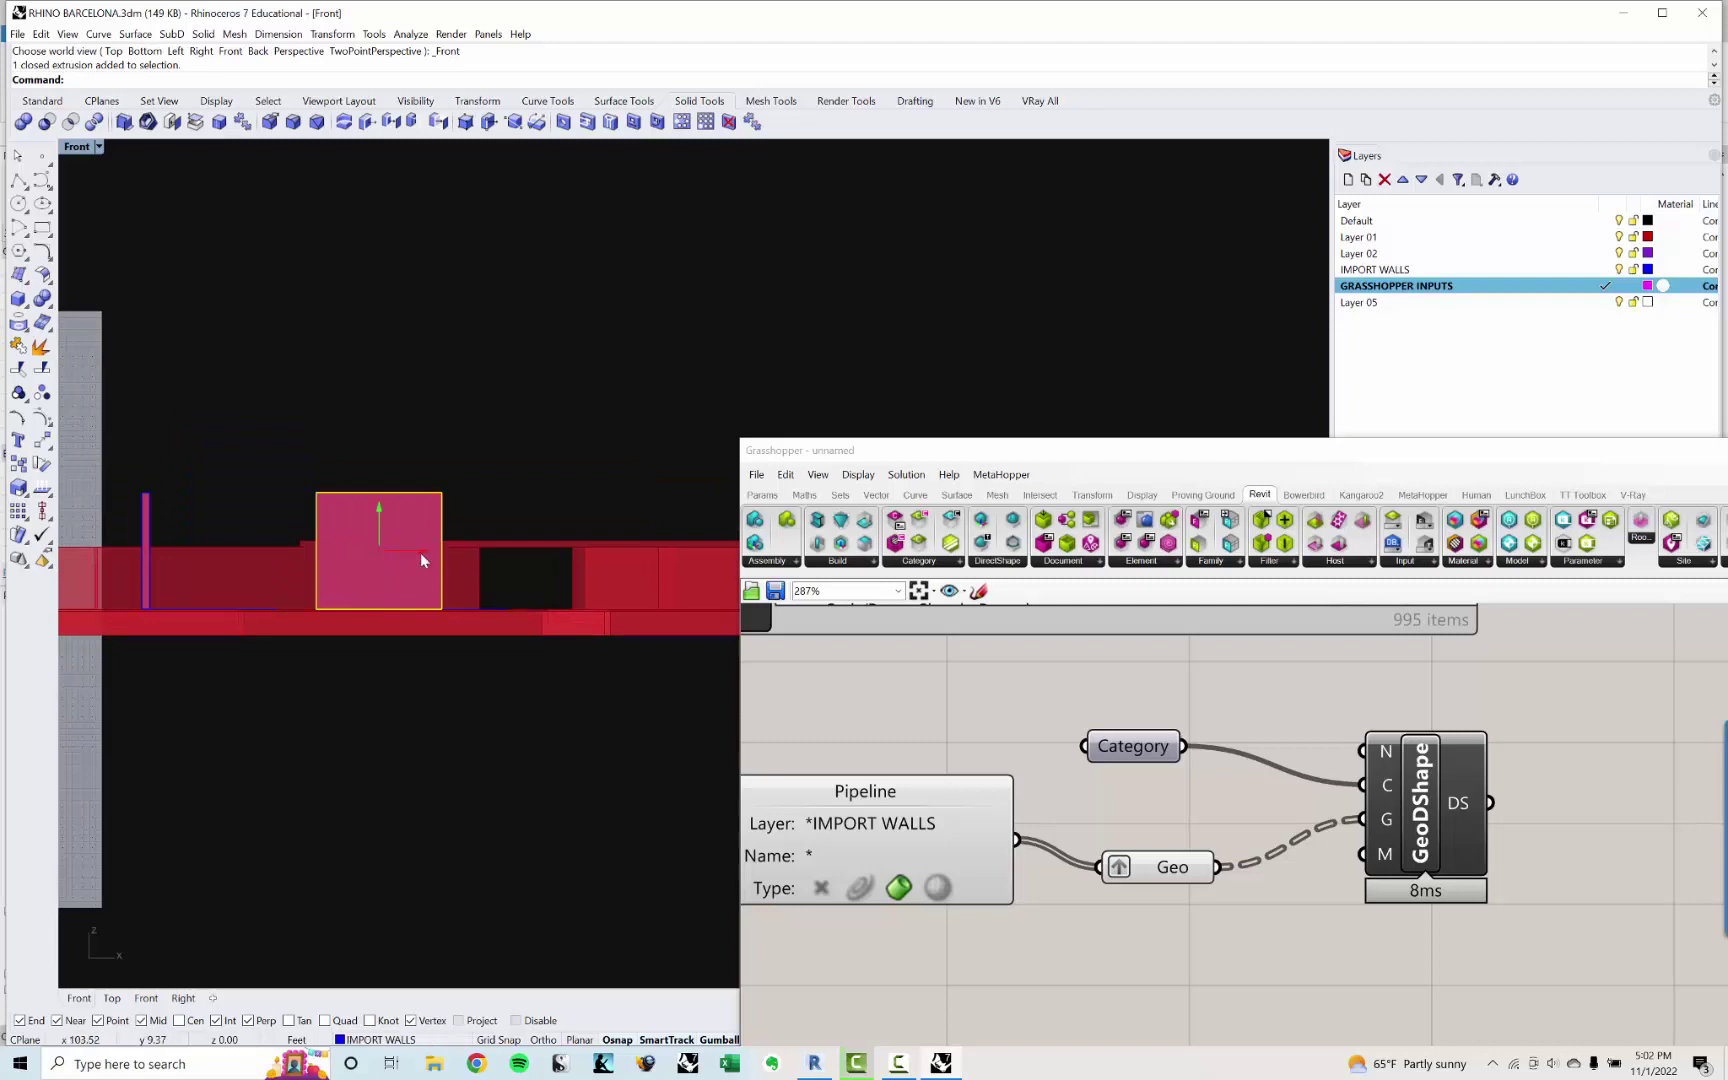
{"action": "left_click_drag", "start_coordinate": [420, 552], "coordinate": [66, 405]}
{"action": "scroll", "coordinate": [400, 480], "scroll_direction": "up", "scroll_amount": 2}
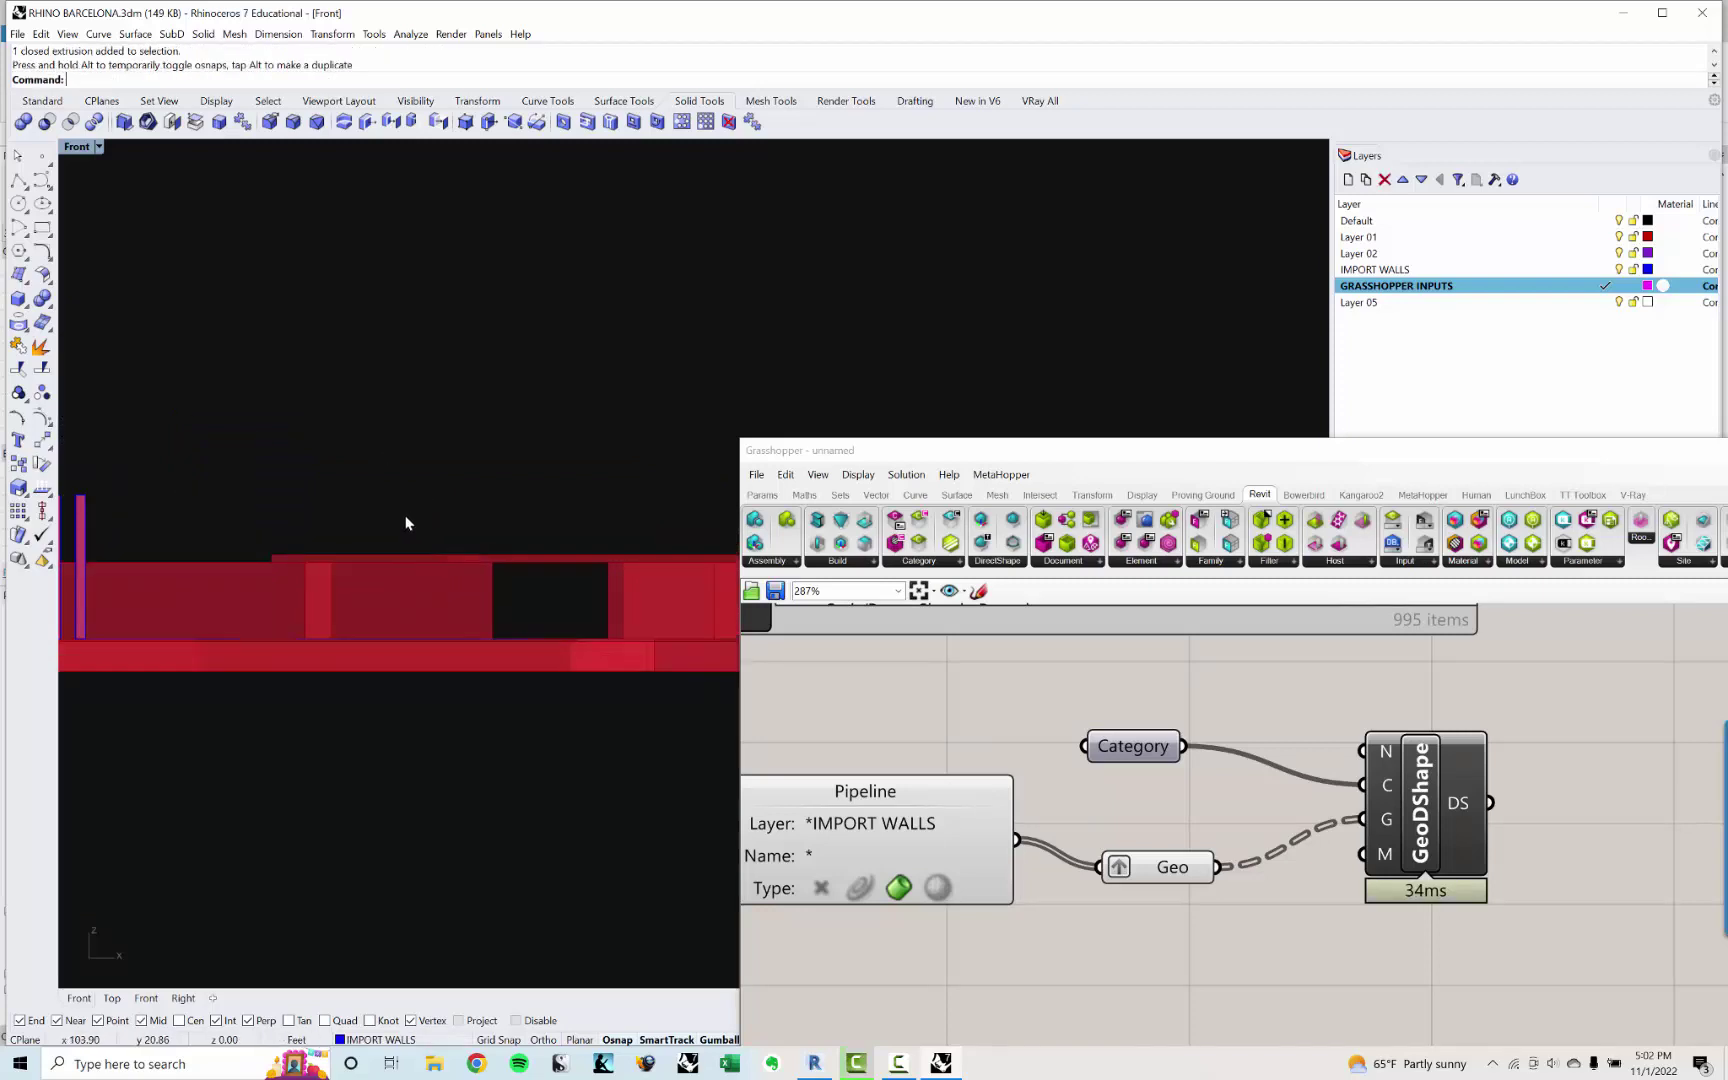
Step: Draw a 3-point rectangle in the Front view spanning the main roof's length, from the roof's underside down to the floor
{"action": "middle_click", "coordinate": [405, 520]}
{"action": "left_click", "coordinate": [334, 530]}
{"action": "scroll", "coordinate": [270, 585], "scroll_direction": "up", "scroll_amount": 3}
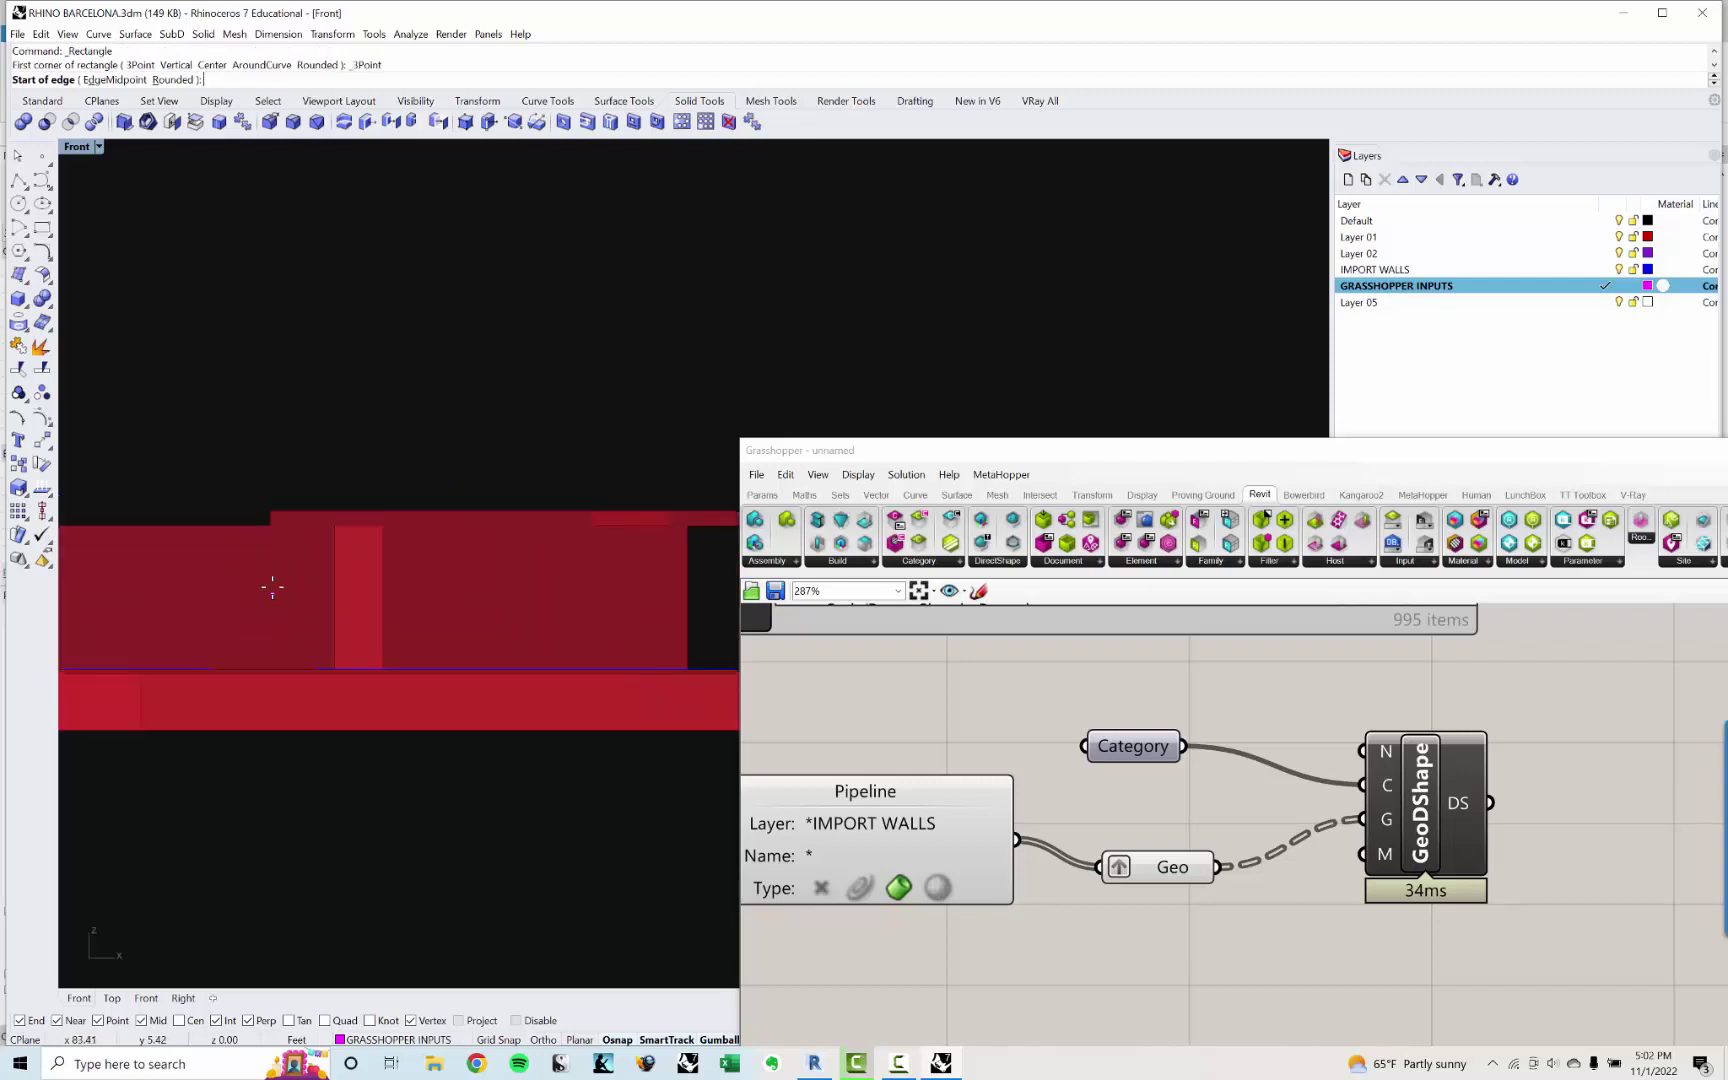
{"action": "left_click", "coordinate": [271, 517]}
{"action": "scroll", "coordinate": [636, 586], "scroll_direction": "down", "scroll_amount": 2}
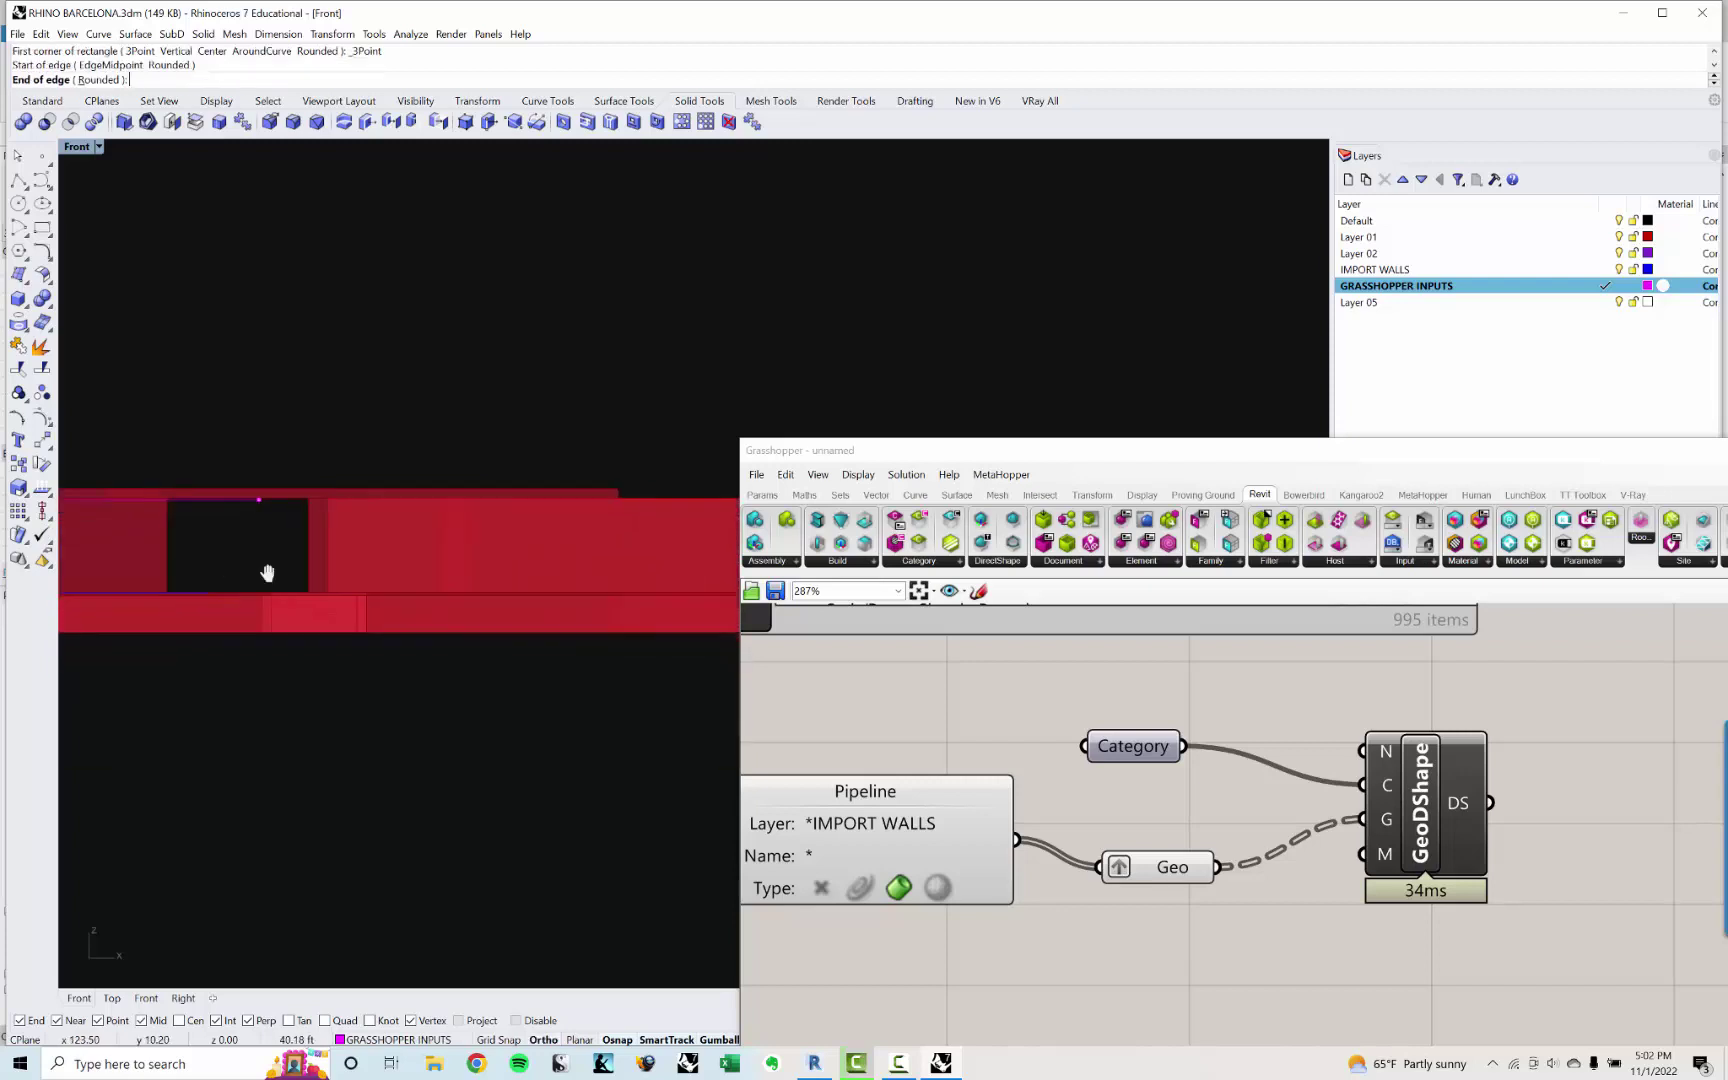
{"action": "left_click", "coordinate": [557, 497]}
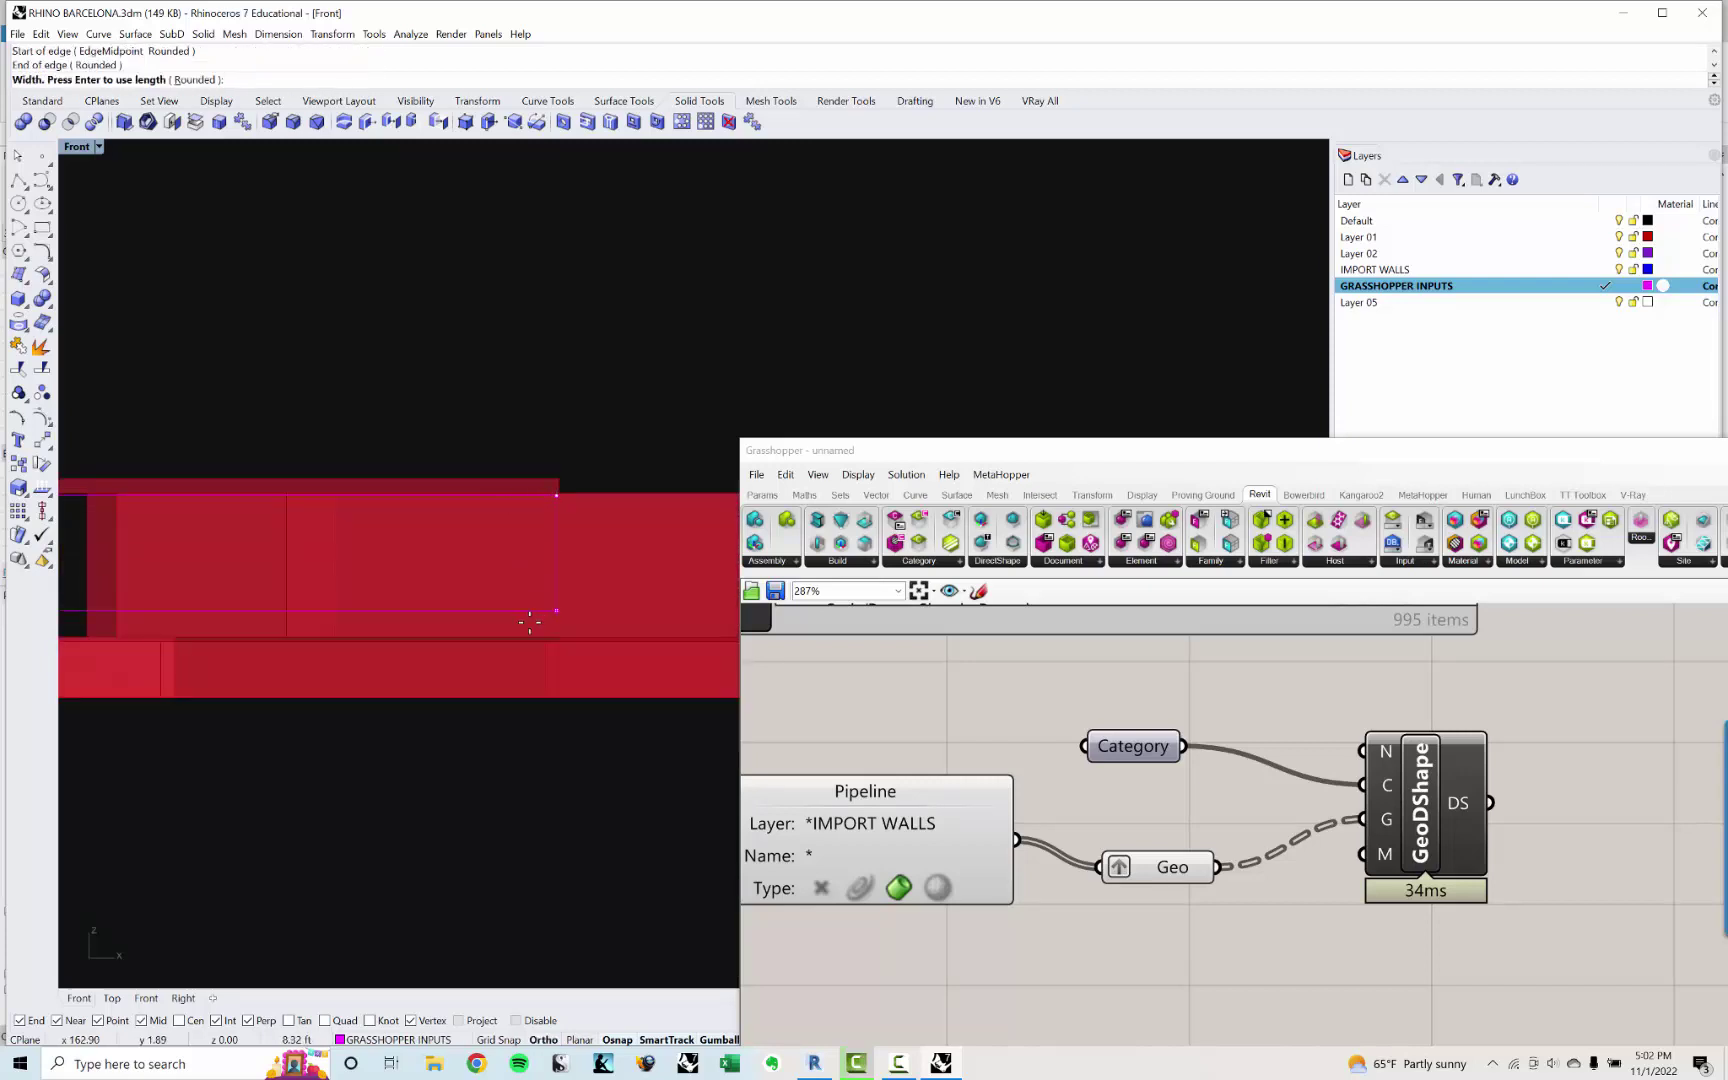
{"action": "left_click", "coordinate": [523, 635]}
{"action": "left_click", "coordinate": [558, 597]}
Step: Move the rectangle in the Top view onto the main roof's front edge and return to the Perspective view
{"action": "scroll", "coordinate": [604, 566], "scroll_direction": "down", "scroll_amount": 5}
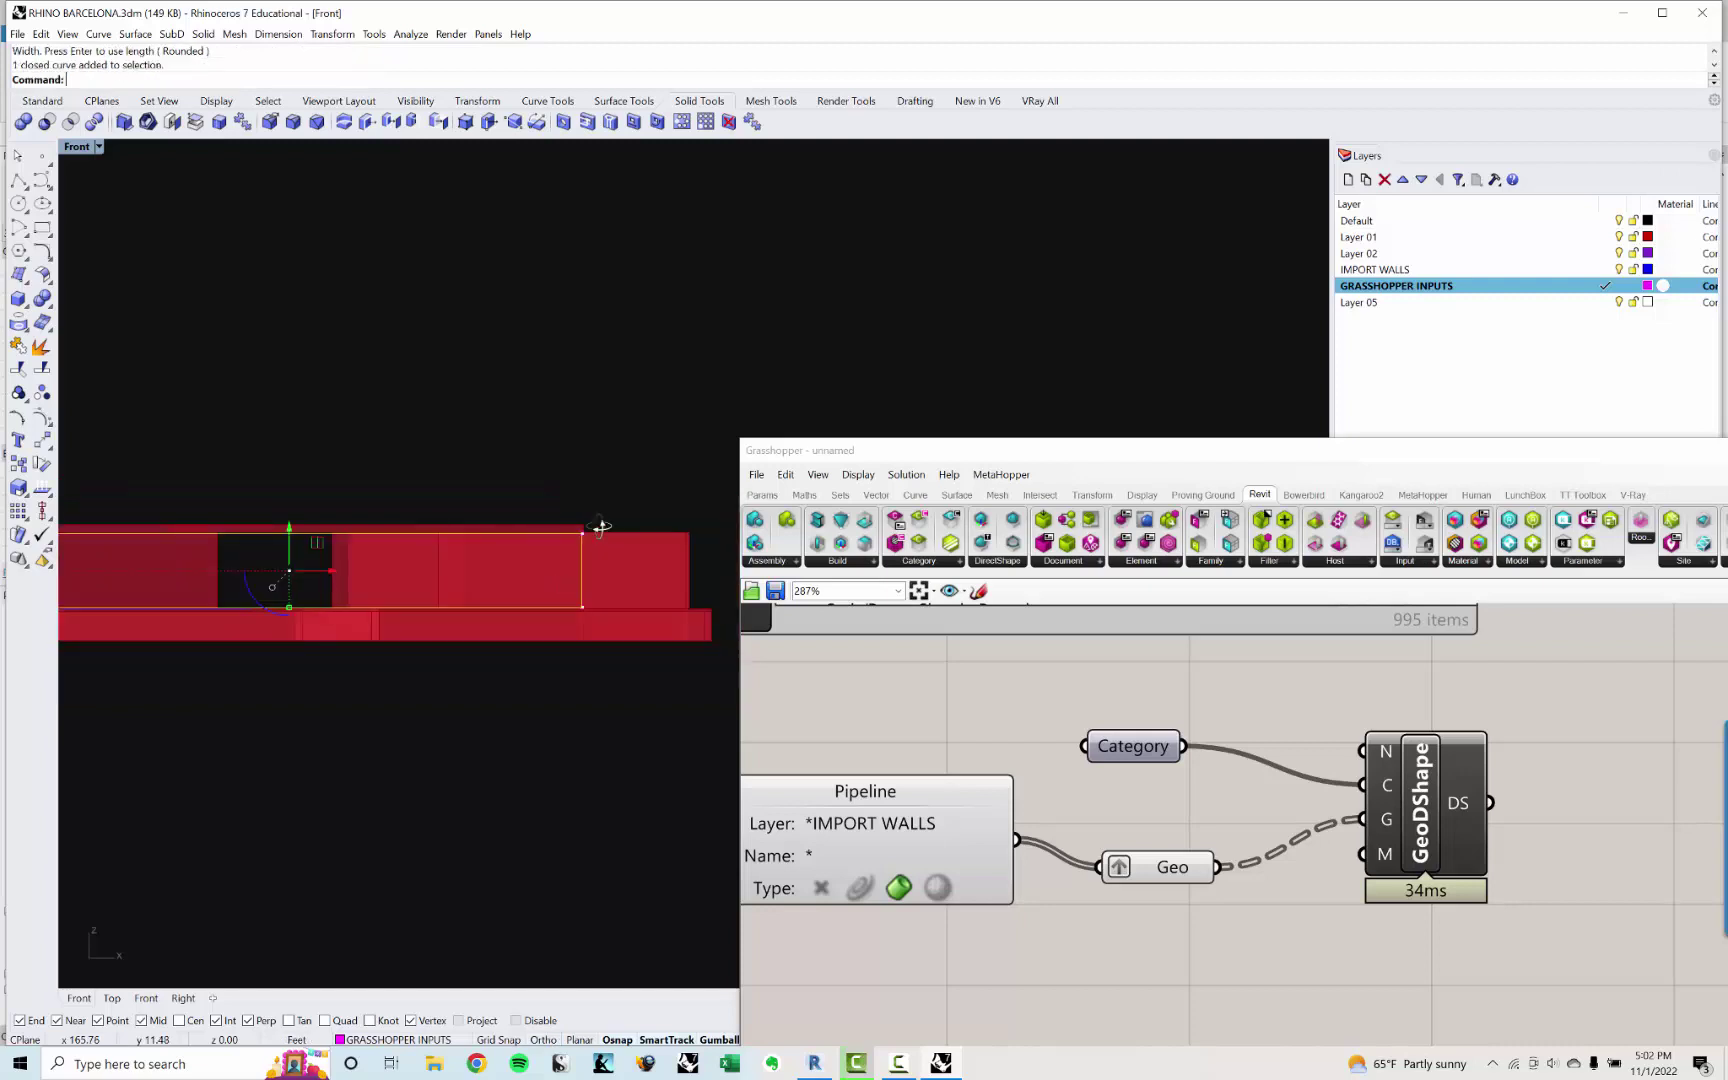
{"action": "right_click_drag", "start_coordinate": [597, 525], "coordinate": [572, 708], "text": "ctrl+shift"}
{"action": "type", "text": "TO"}
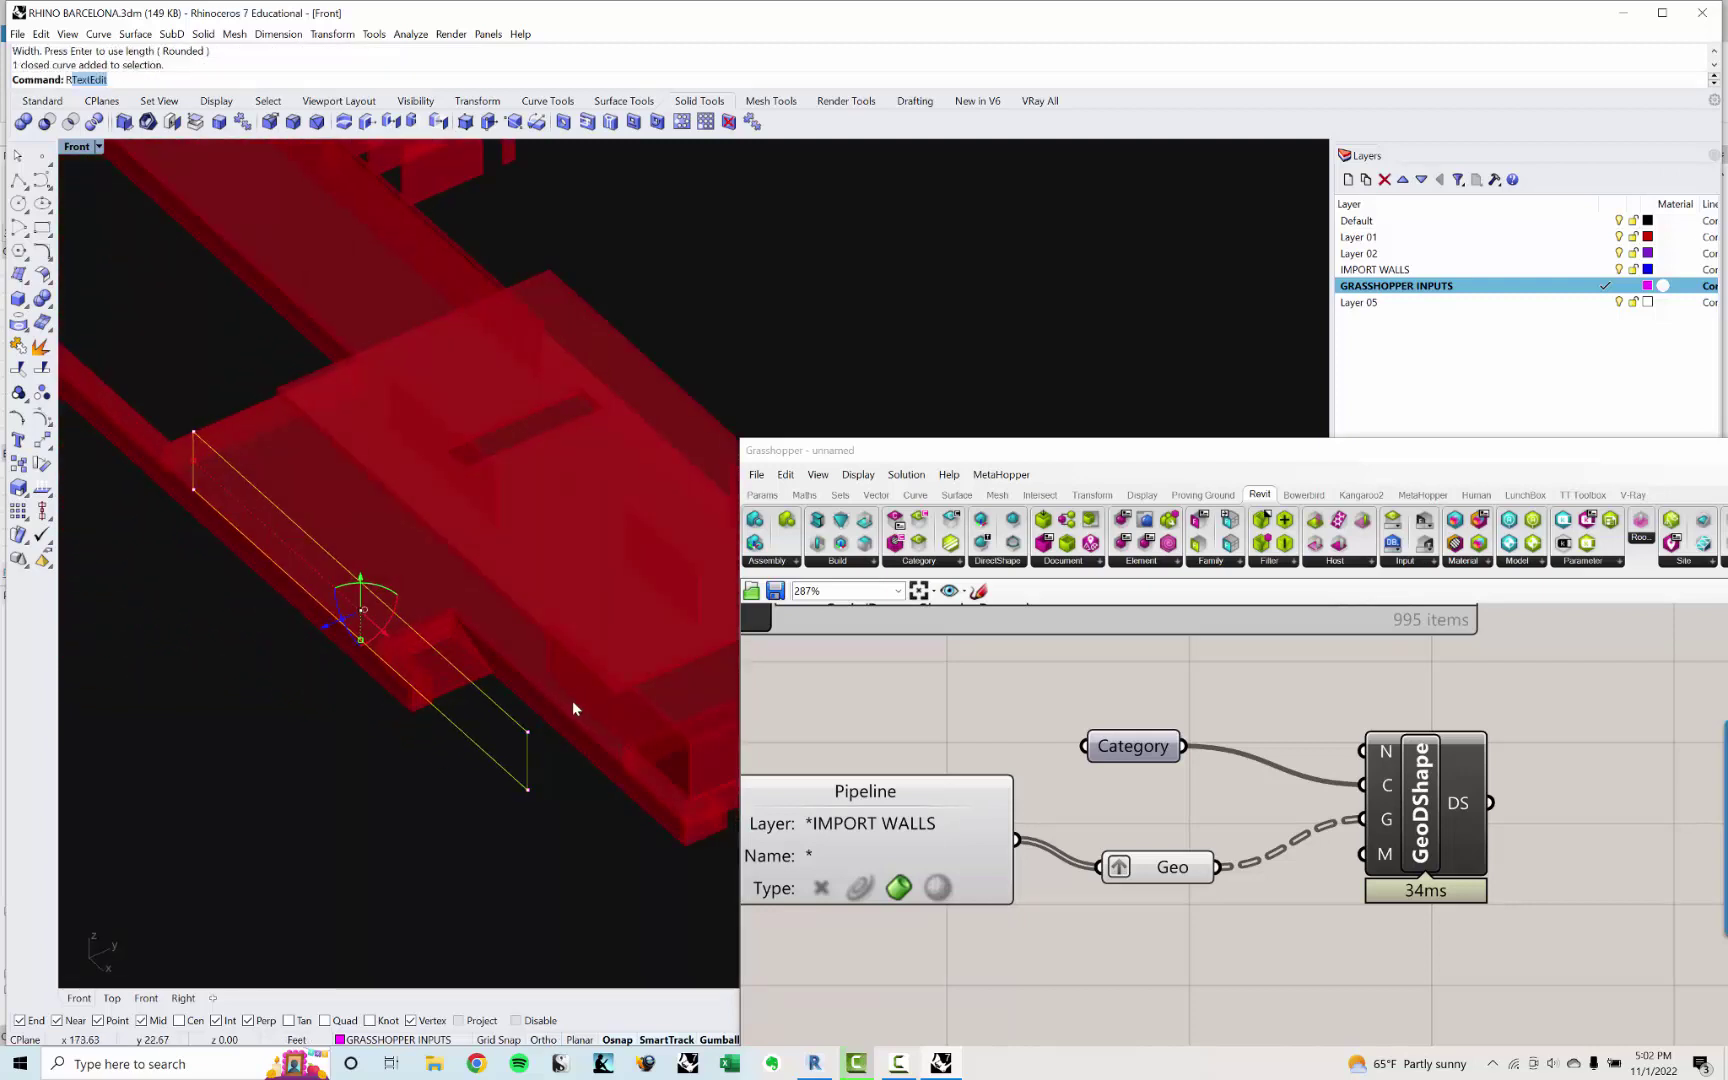
{"action": "type", "text": "P"}
{"action": "key", "text": "Return"}
{"action": "scroll", "coordinate": [573, 703], "scroll_direction": "down", "scroll_amount": 4}
{"action": "type", "text": "M"}
{"action": "key", "text": "Return"}
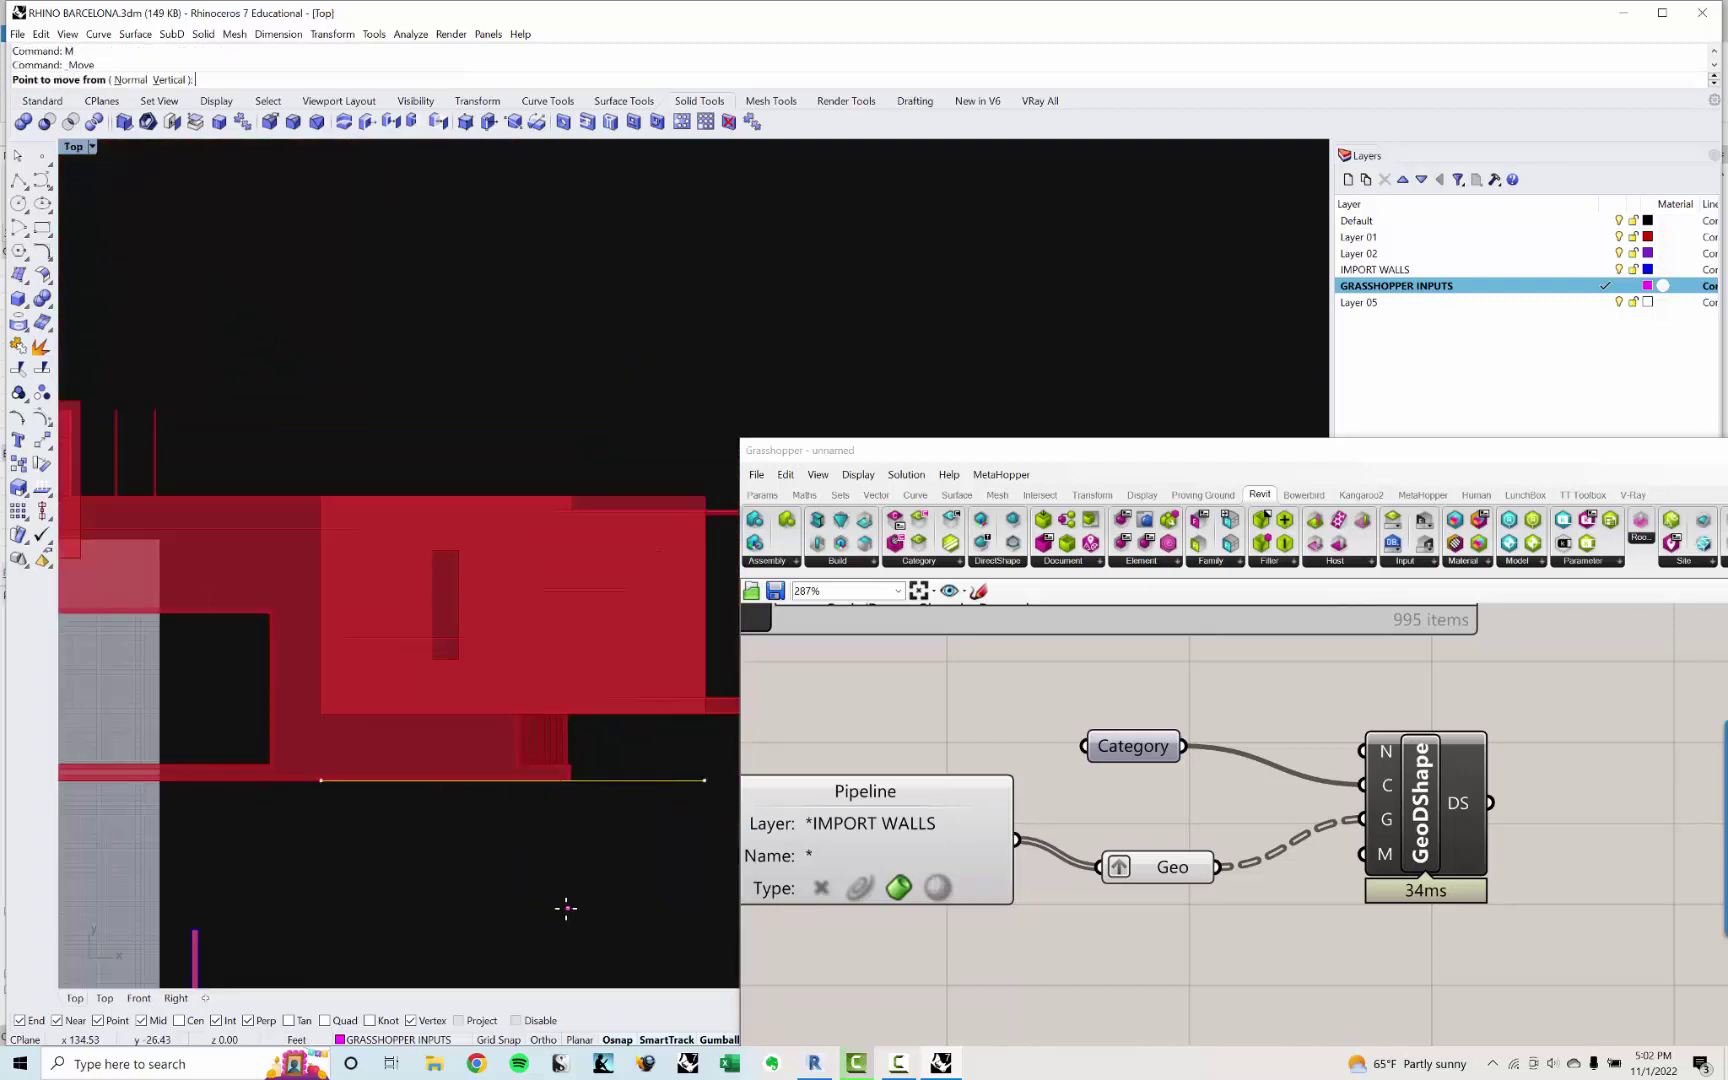
{"action": "left_click", "coordinate": [567, 911]}
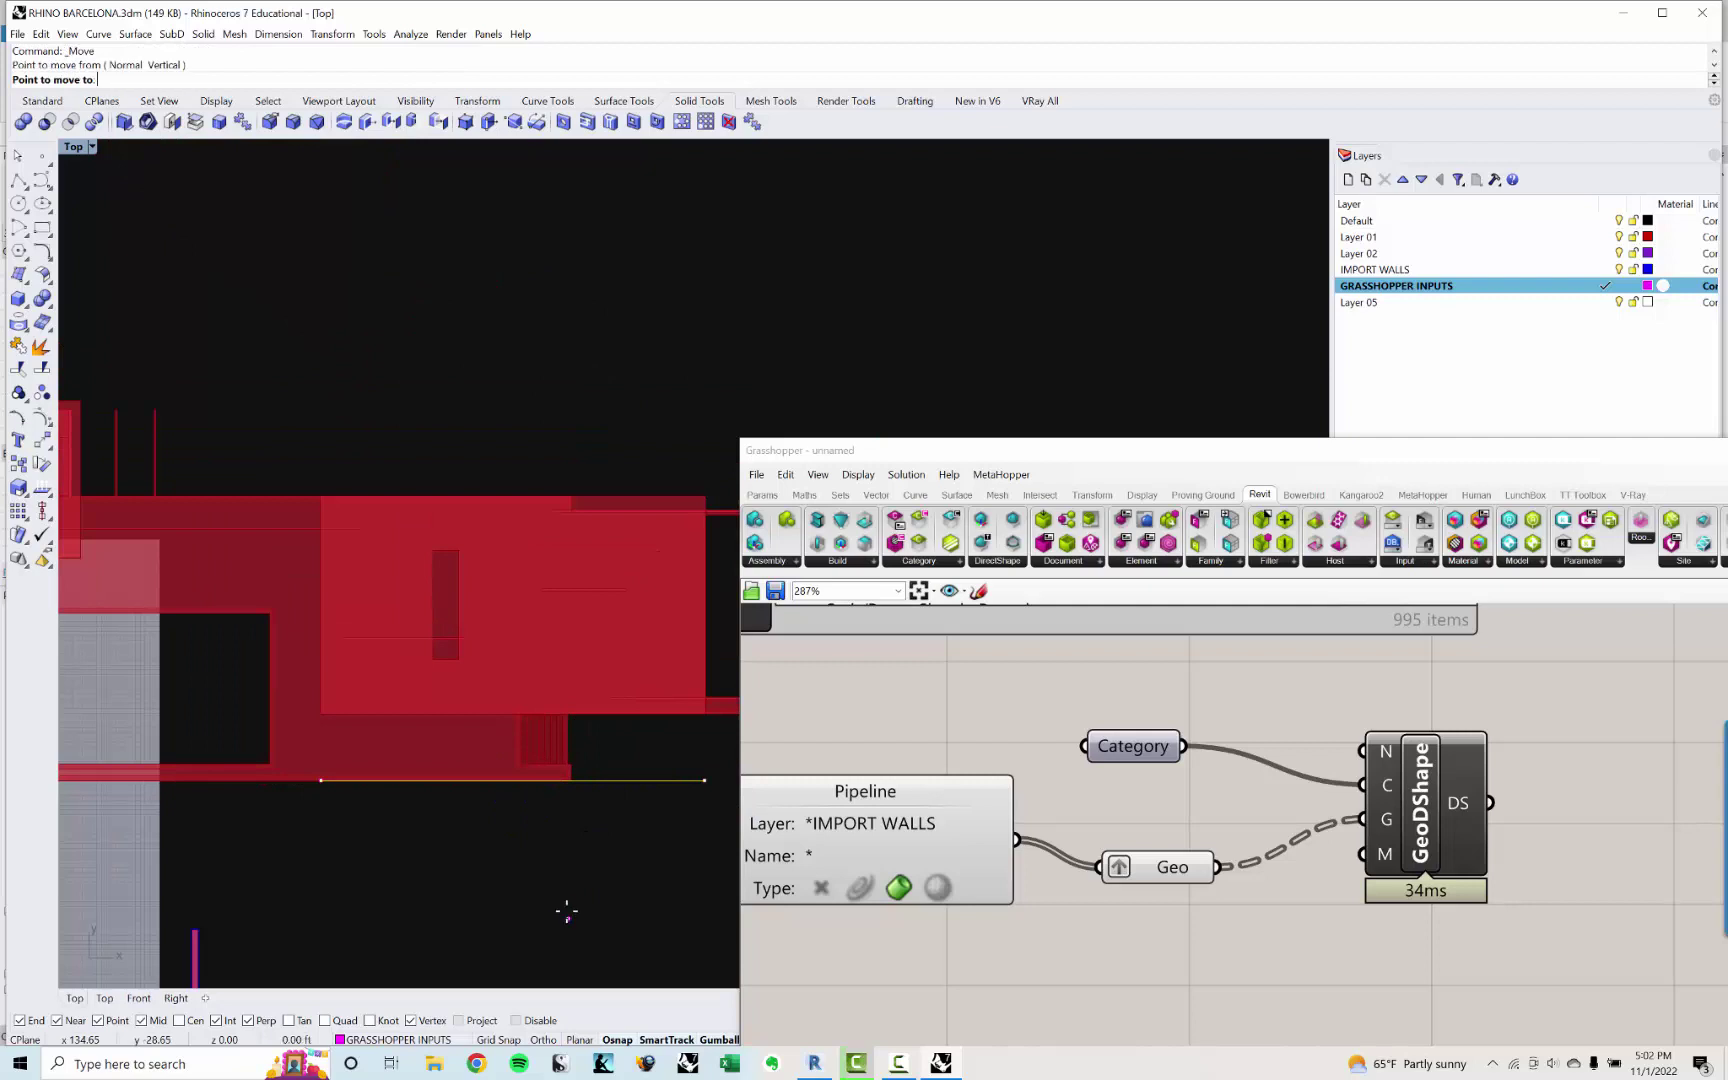
{"action": "left_click", "coordinate": [567, 855]}
{"action": "key", "text": "Escape"}
{"action": "middle_click", "coordinate": [467, 720]}
{"action": "left_click", "coordinate": [437, 709]}
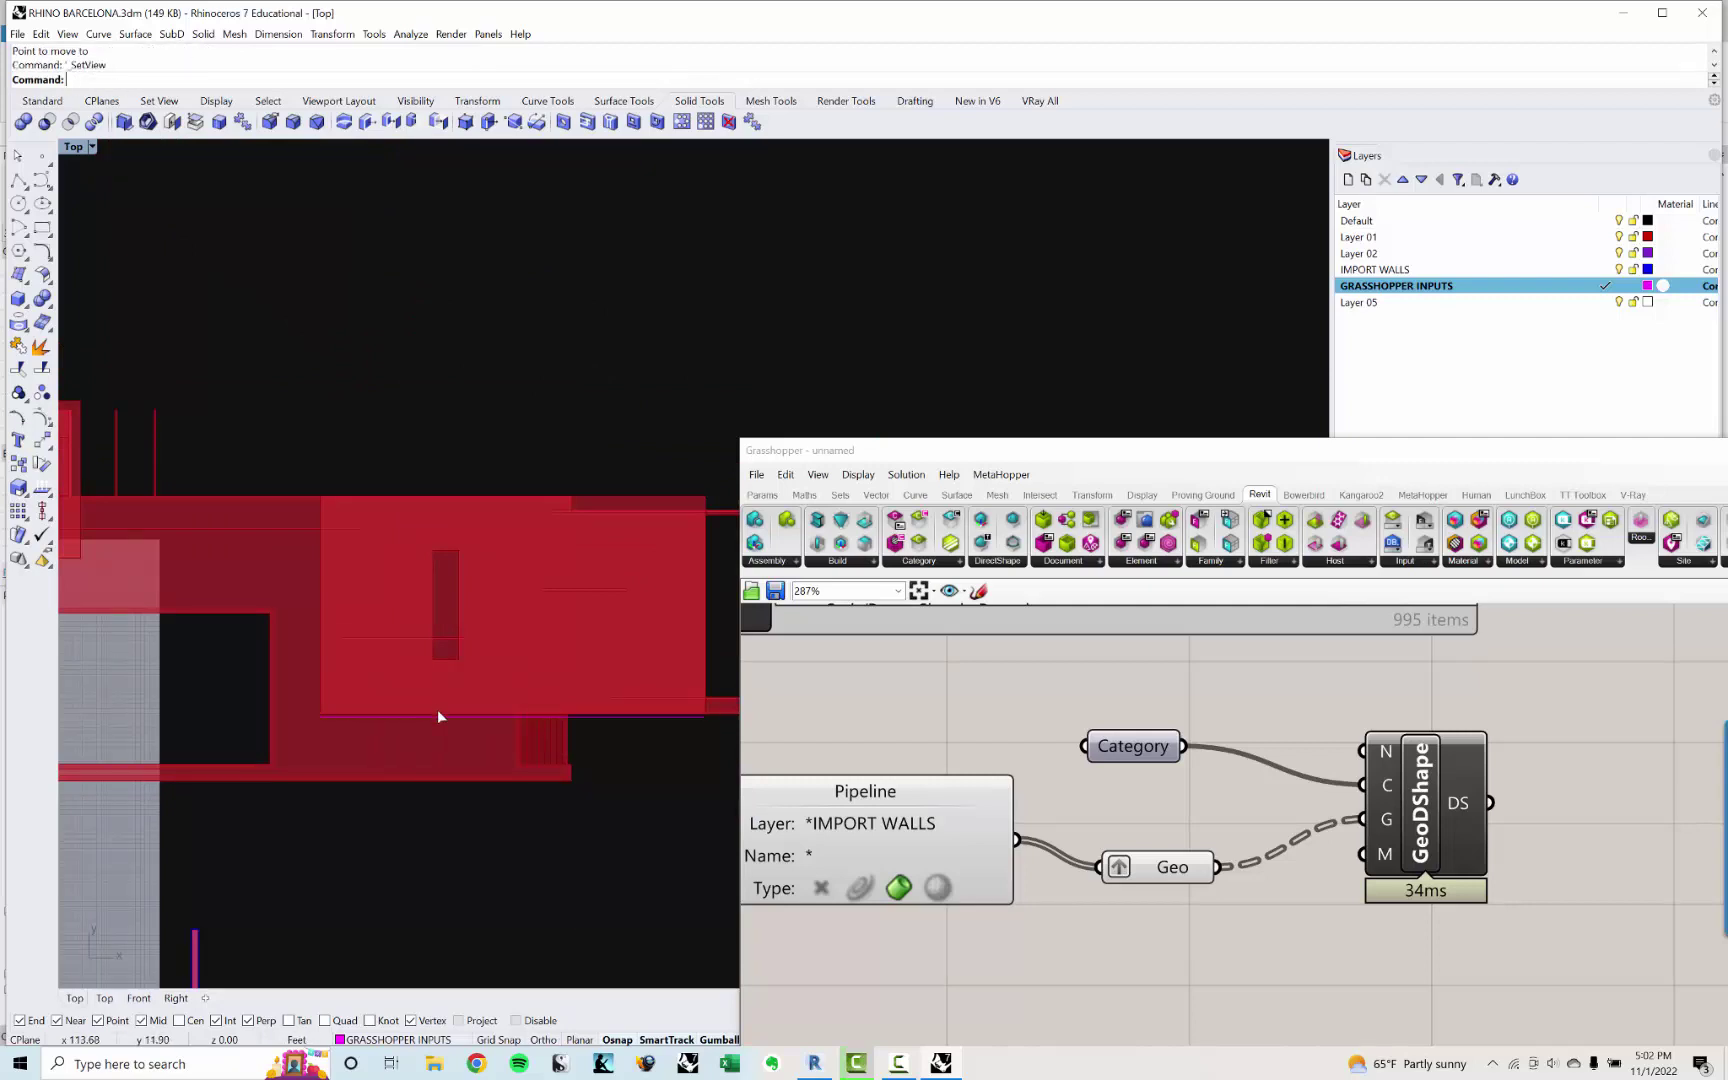
{"action": "mouse_move", "coordinate": [497, 716]}
{"action": "right_mouse_down"}
{"action": "mouse_move", "coordinate": [444, 663]}
{"action": "mouse_move", "coordinate": [513, 698]}
{"action": "right_mouse_up"}
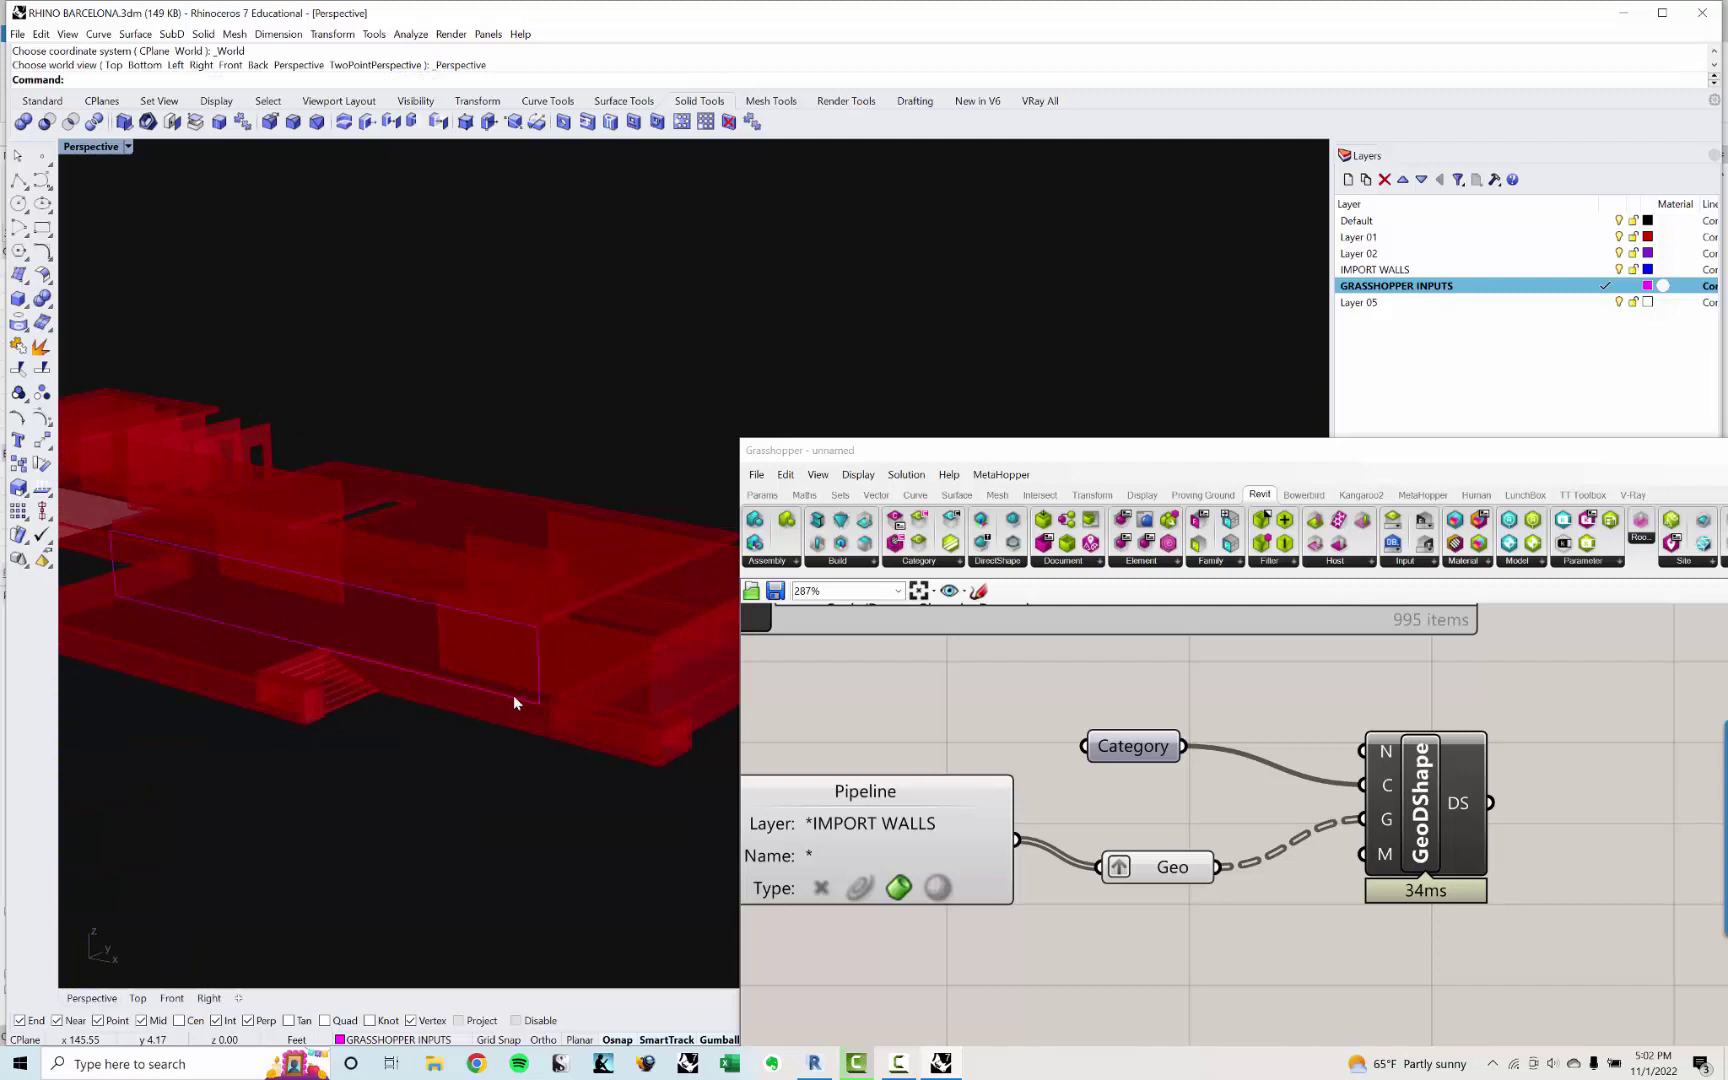
Step: Explode the facade rectangle in Rhino and delete its two vertical edges, keeping the upper and lower lines
{"action": "left_click", "coordinate": [1036, 451]}
{"action": "left_click_drag", "start_coordinate": [1036, 451], "coordinate": [1054, 421]}
{"action": "scroll", "coordinate": [1038, 841], "scroll_direction": "down", "scroll_amount": 4}
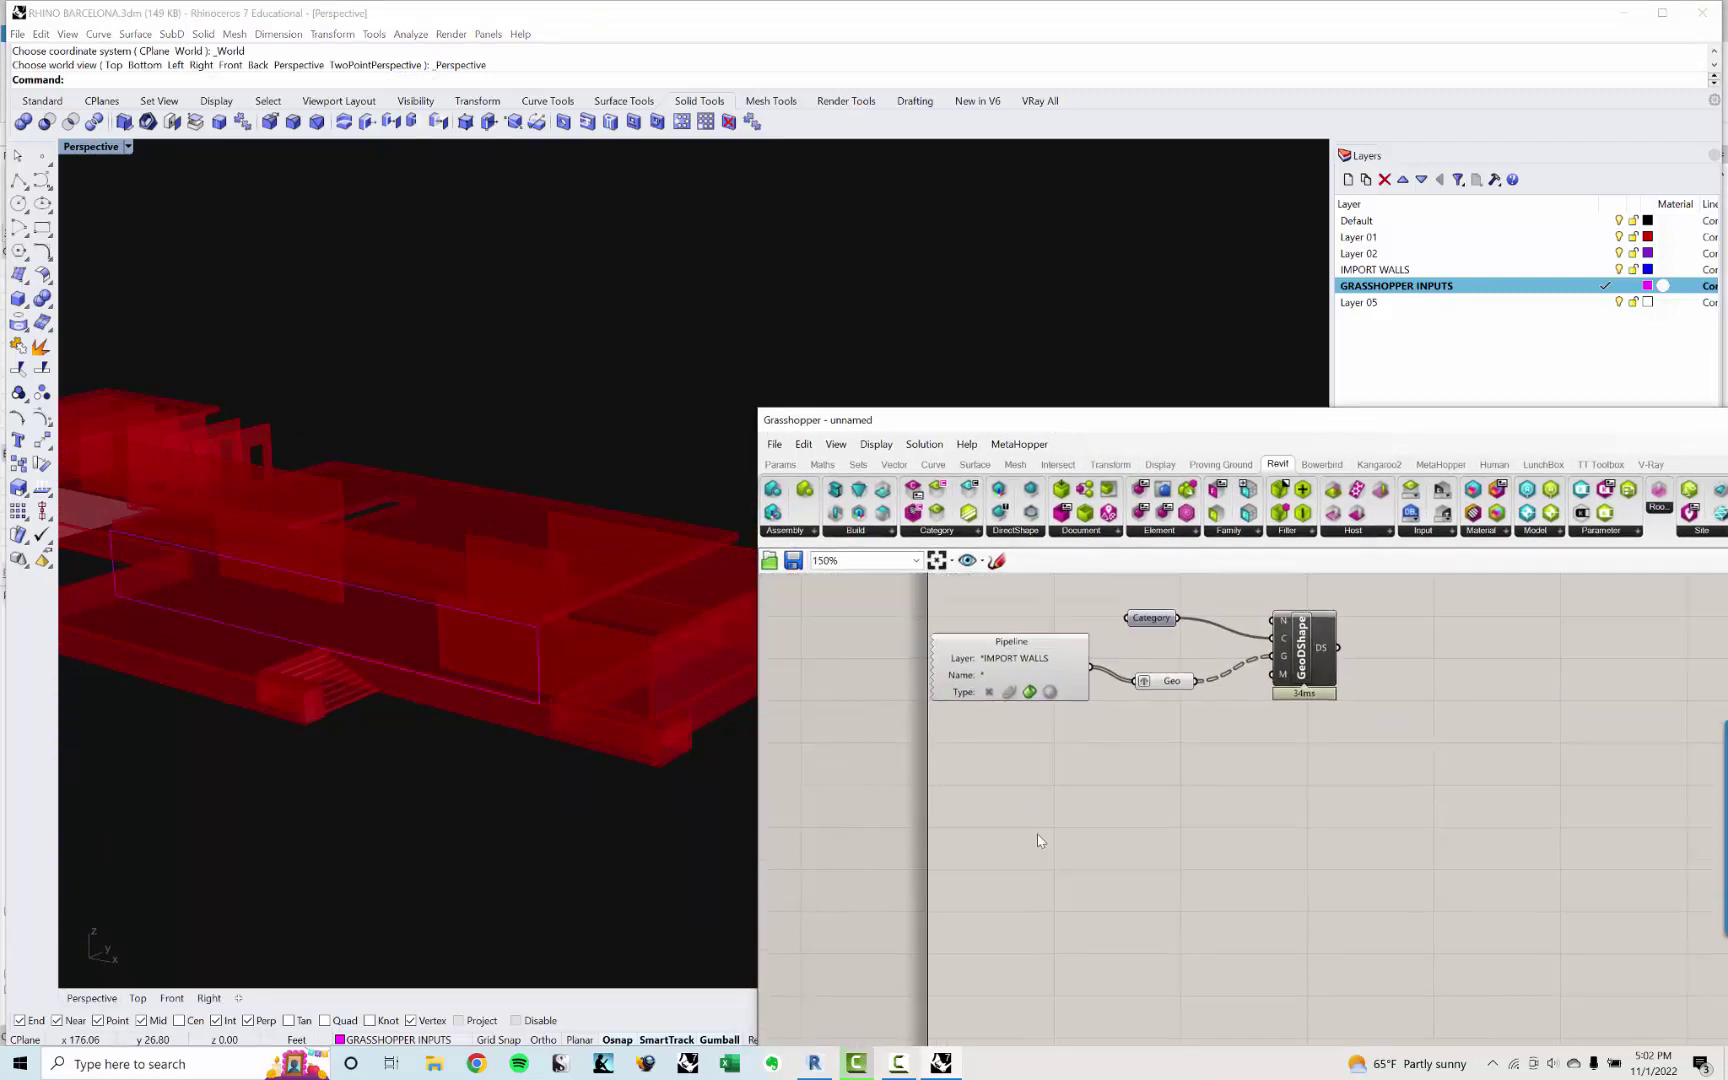
{"action": "left_click", "coordinate": [539, 657]}
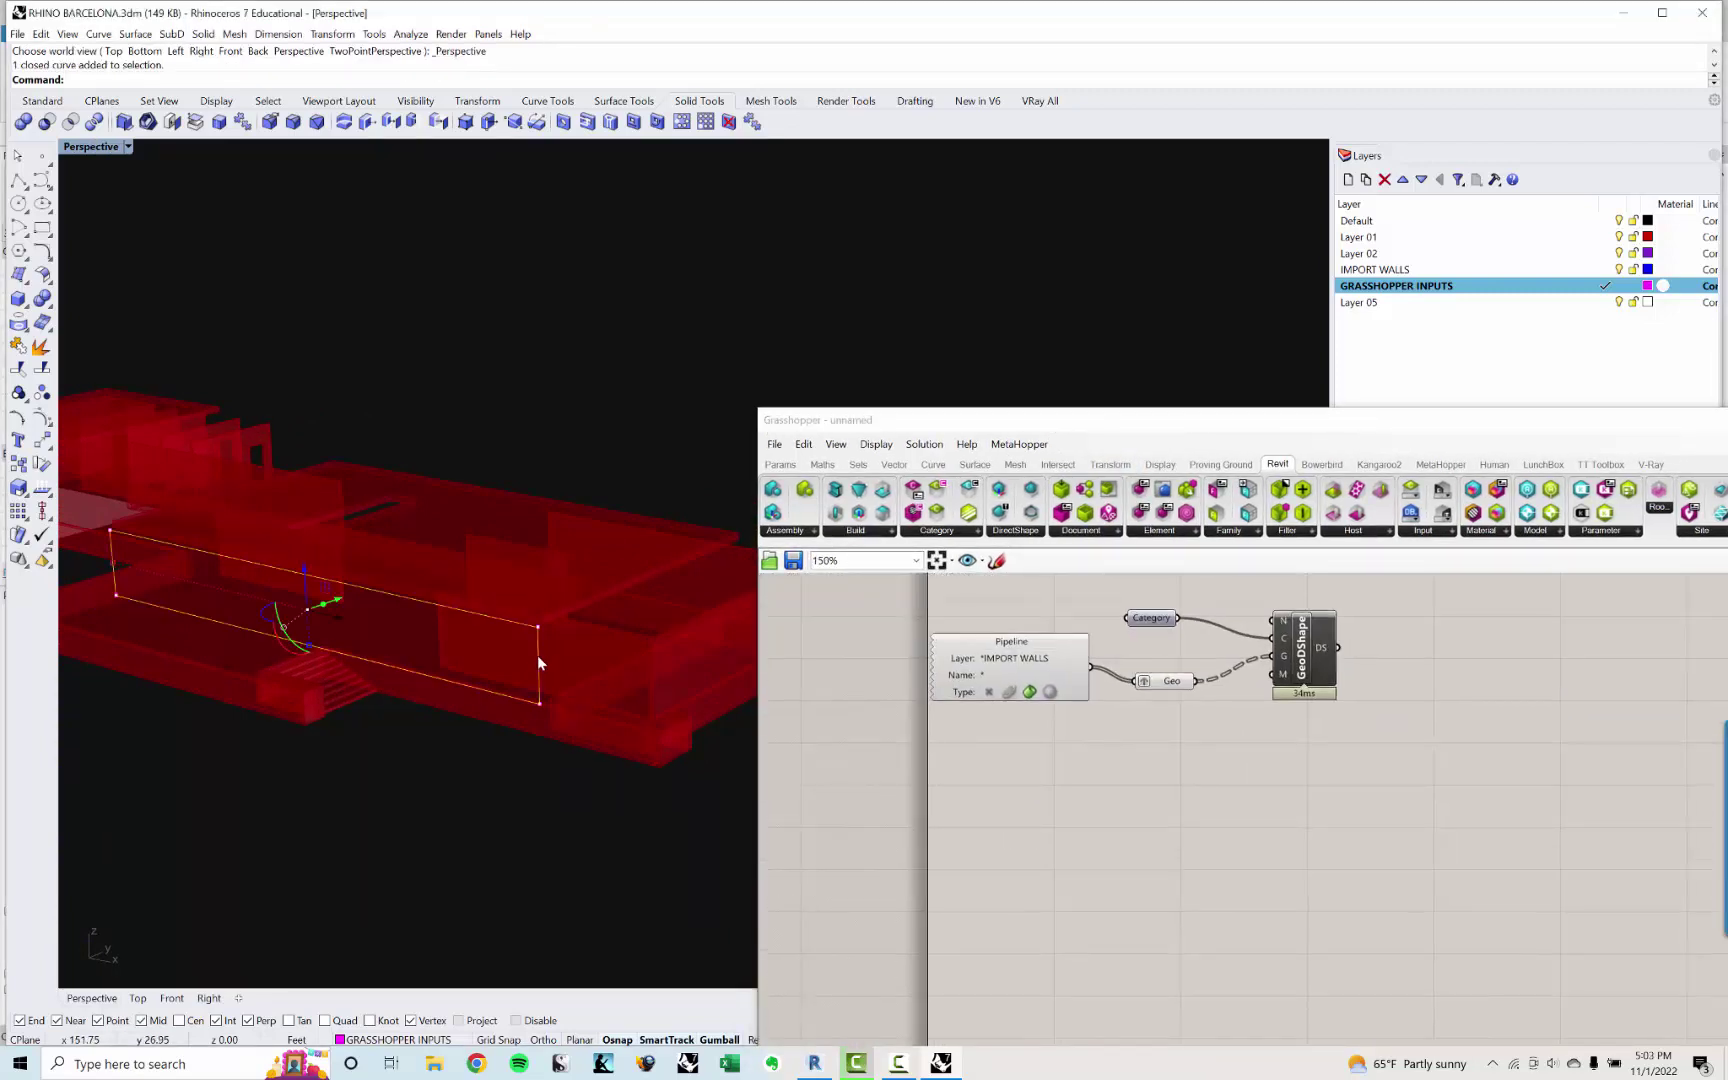
{"action": "key", "text": "Escape"}
{"action": "left_click", "coordinate": [537, 645]}
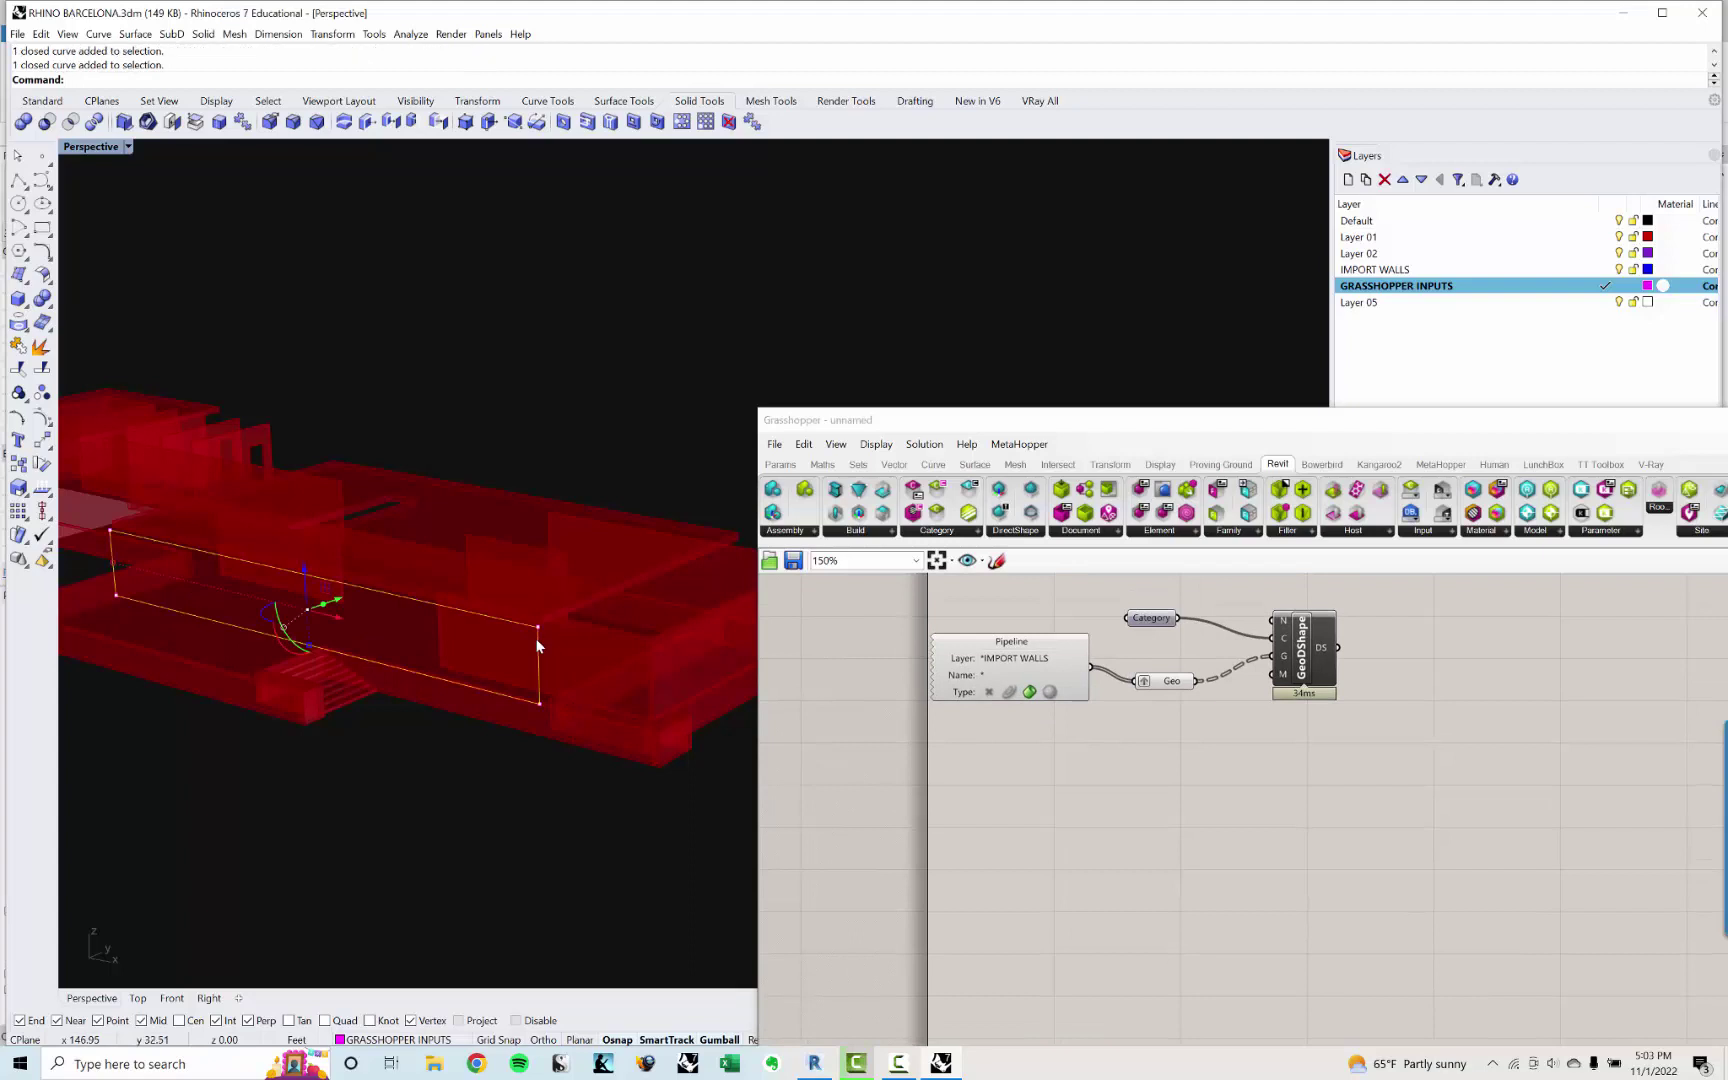
{"action": "type", "text": "explode"}
{"action": "key", "text": "Return"}
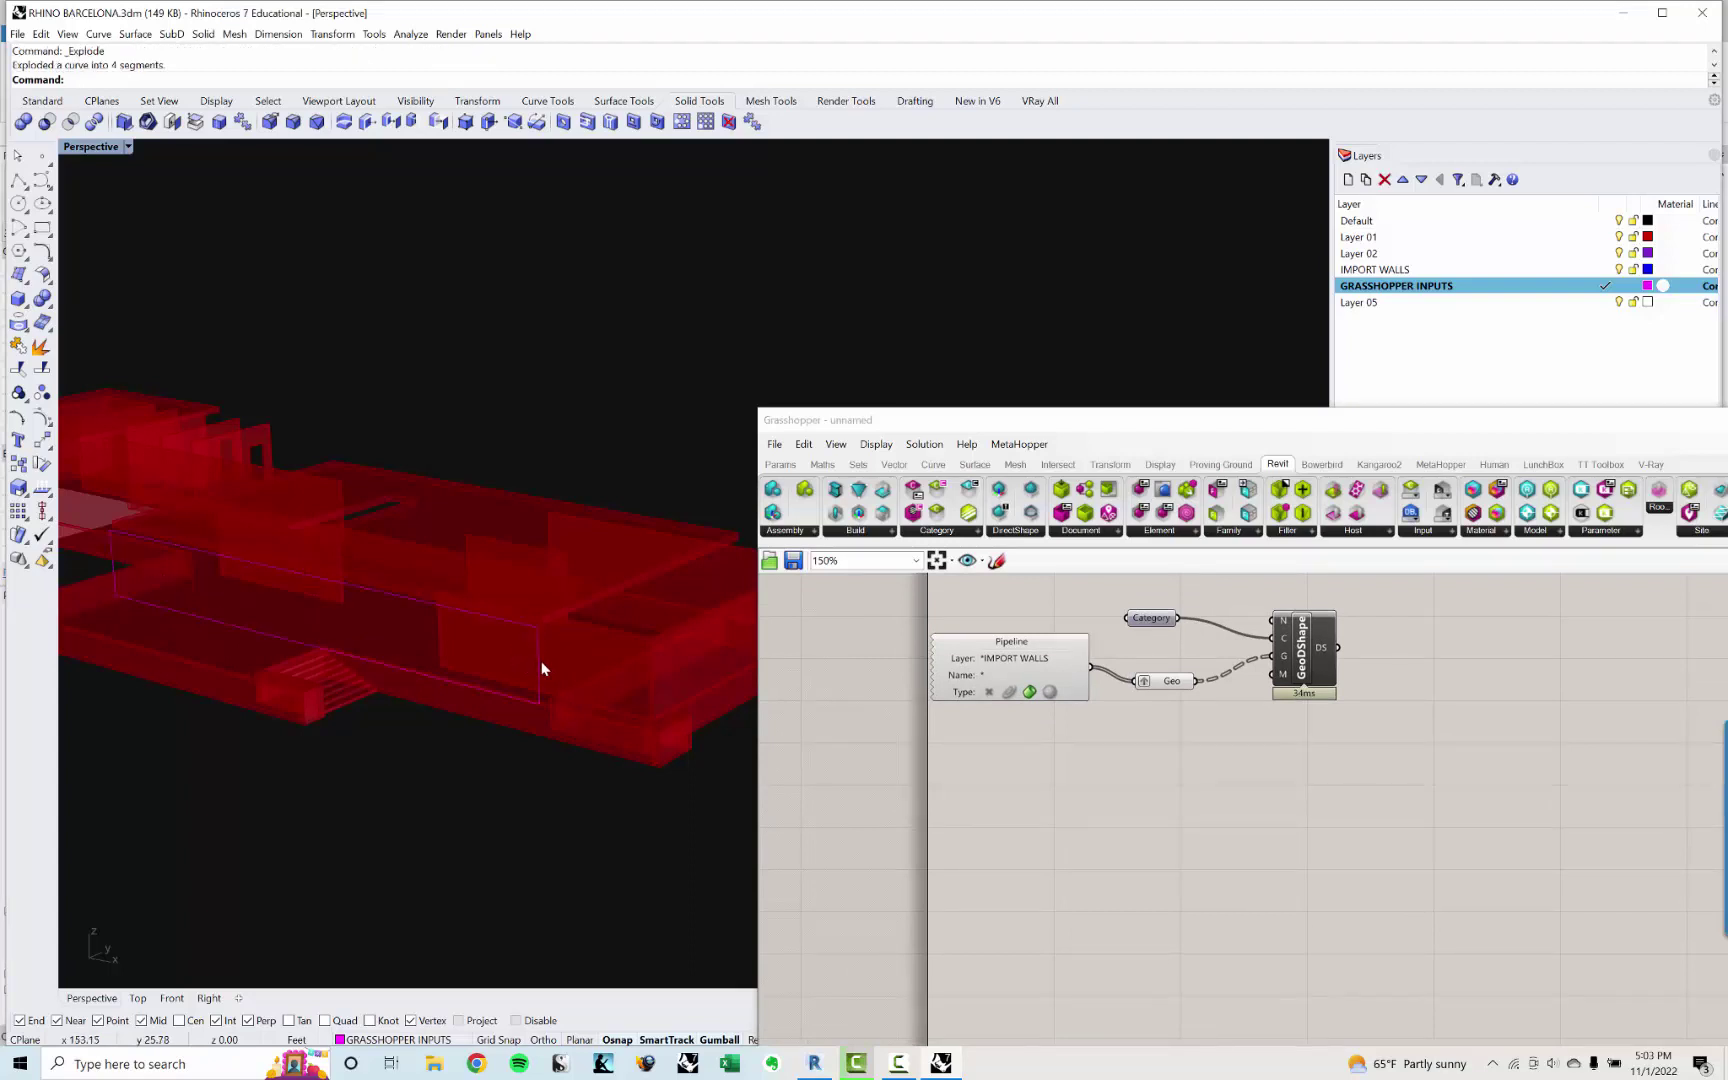
{"action": "left_click", "coordinate": [541, 662]}
{"action": "key", "text": "Delete"}
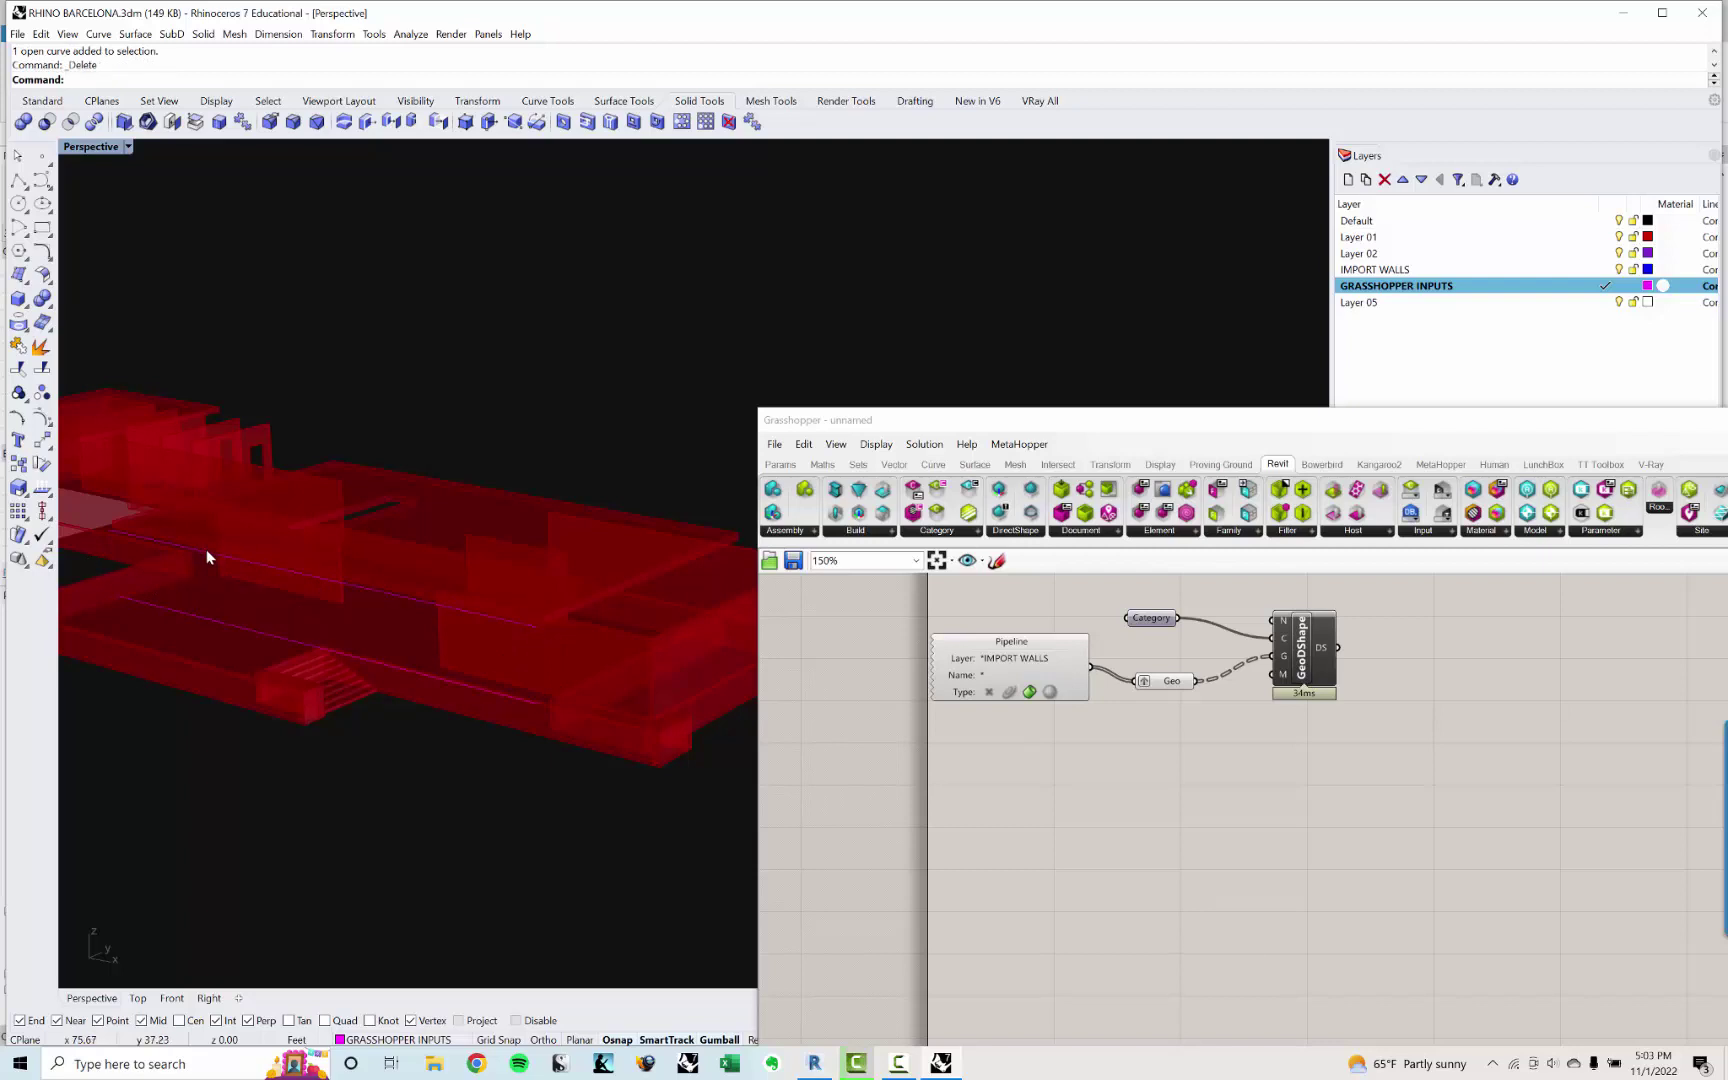
Step: Add a Curve parameter to the Grasshopper canvas and reference the upper facade line along the roof edge
{"action": "right_click_drag", "start_coordinate": [200, 577], "coordinate": [548, 590]}
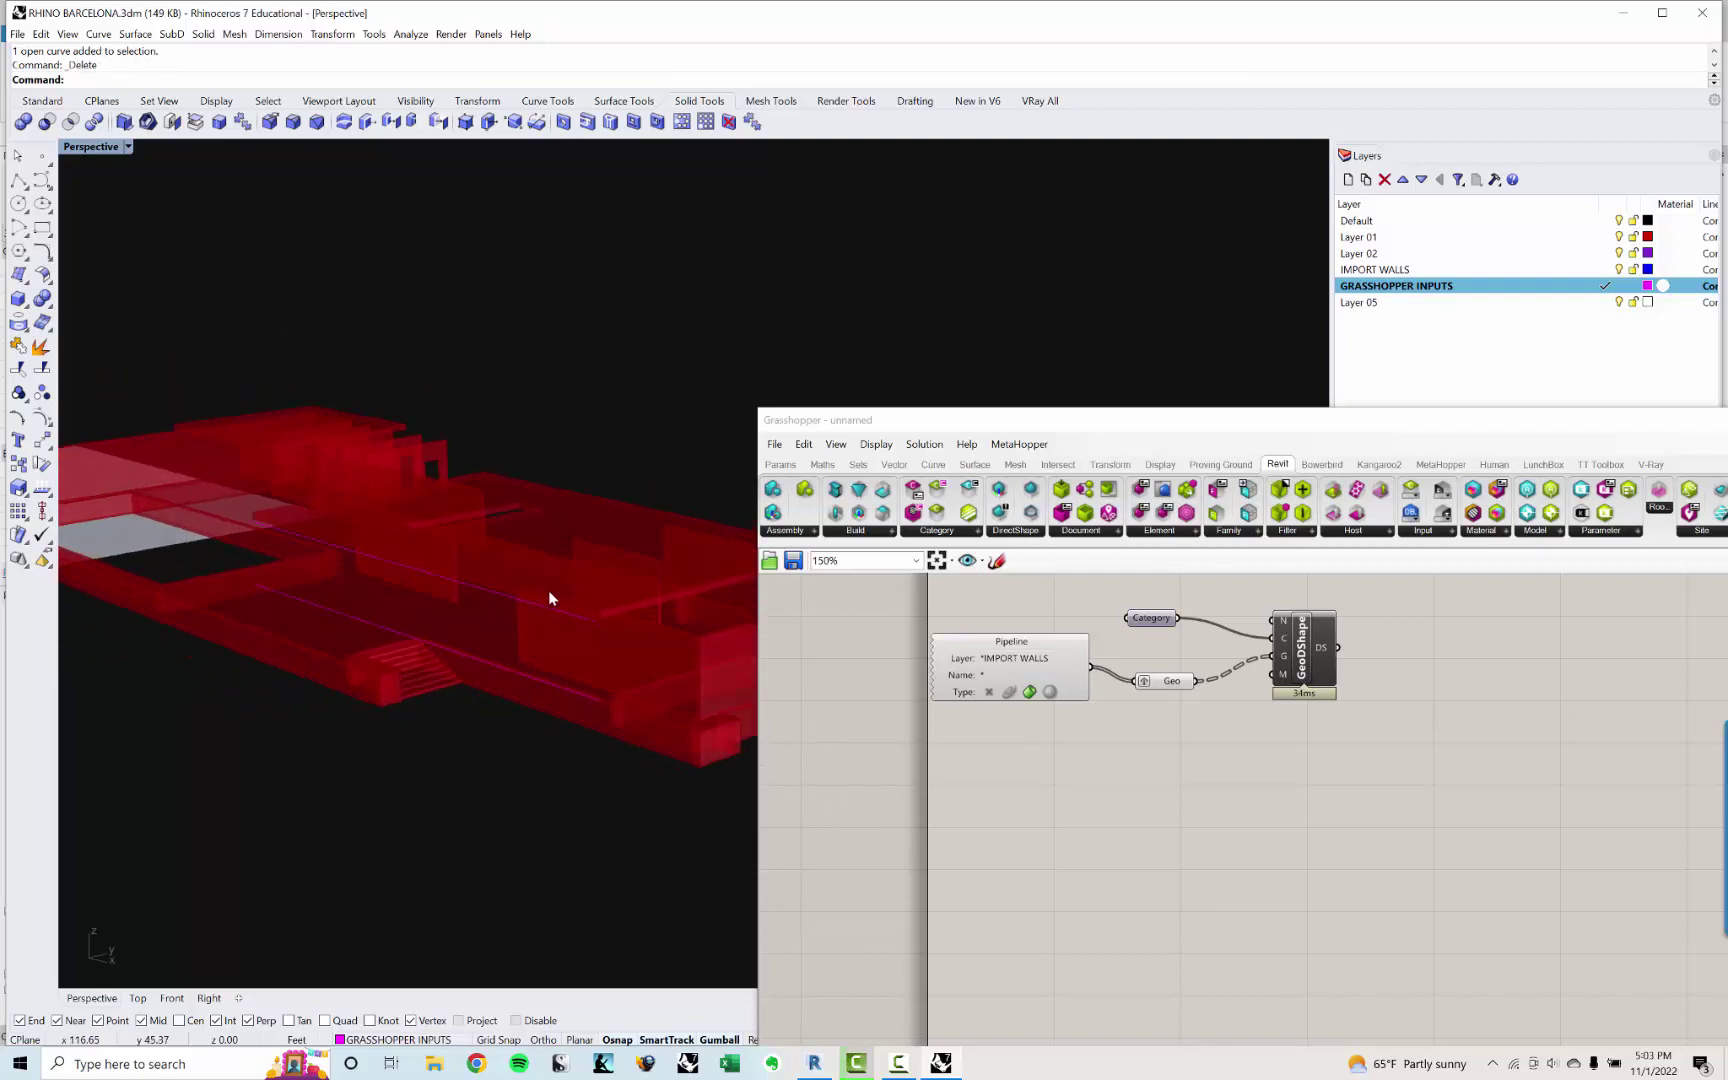
{"action": "double_click", "coordinate": [1050, 830]}
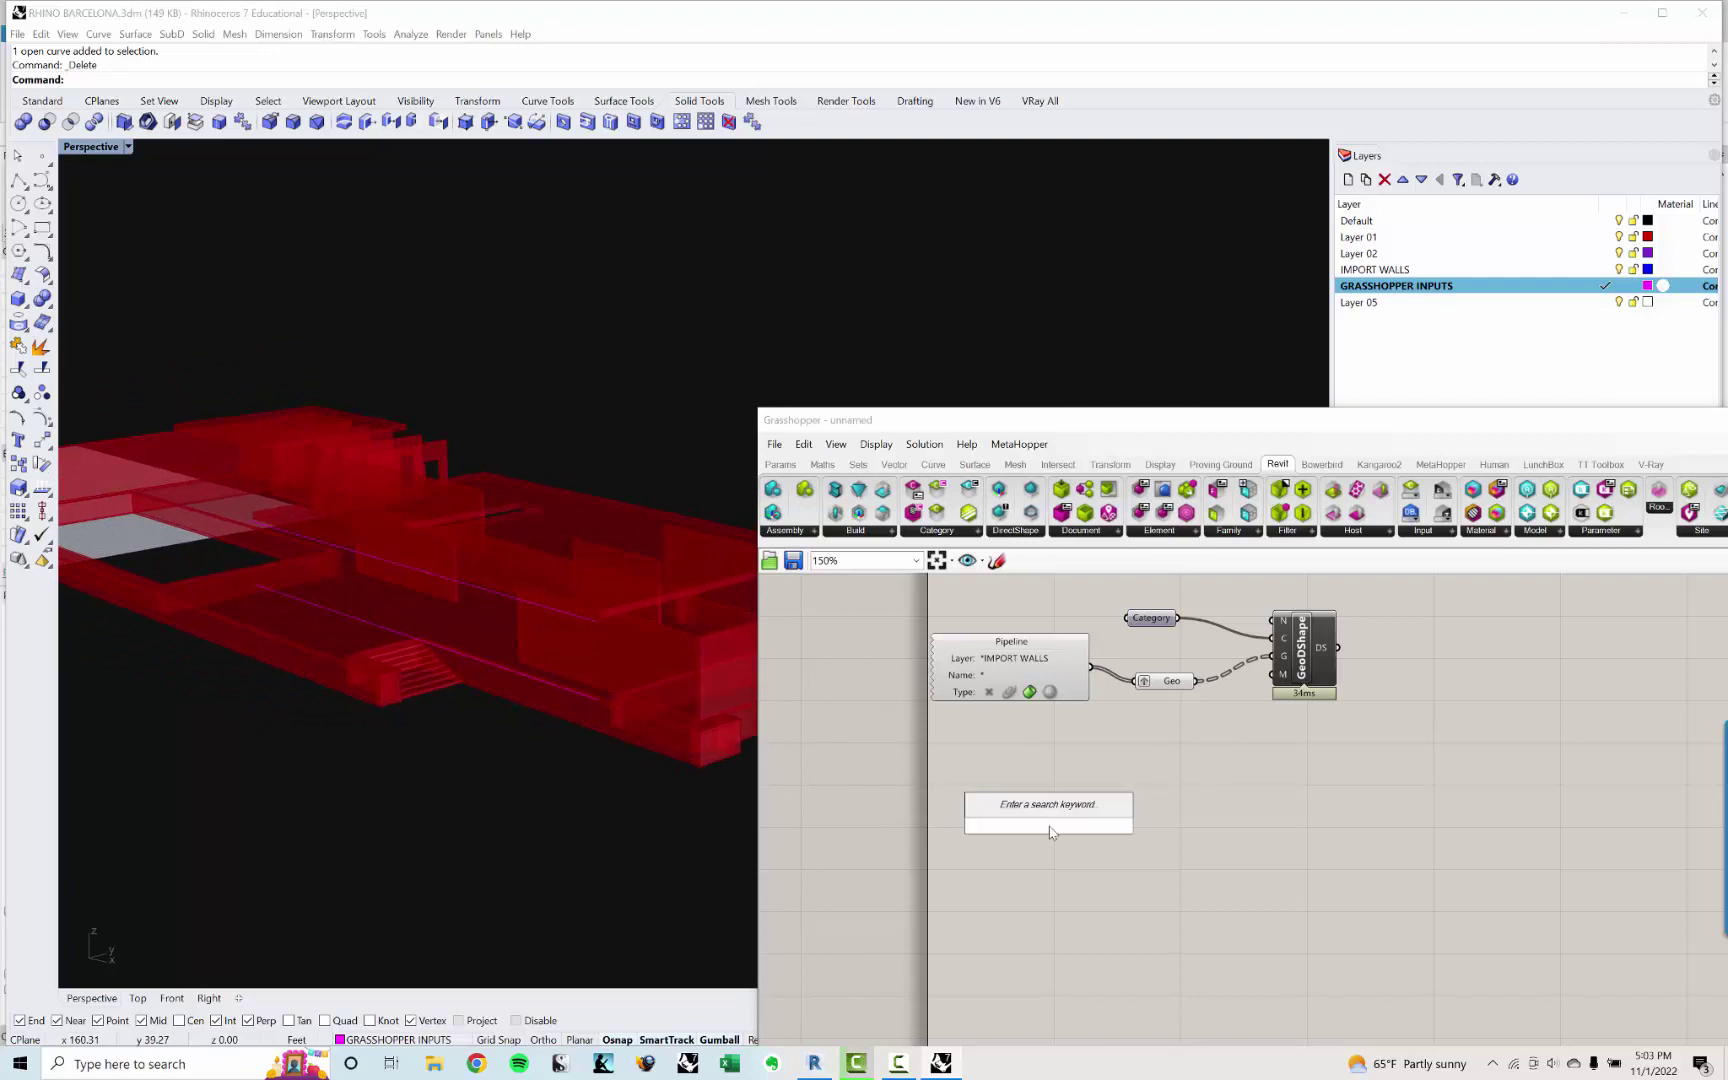
{"action": "type", "text": "CRV"}
{"action": "key", "text": "Return"}
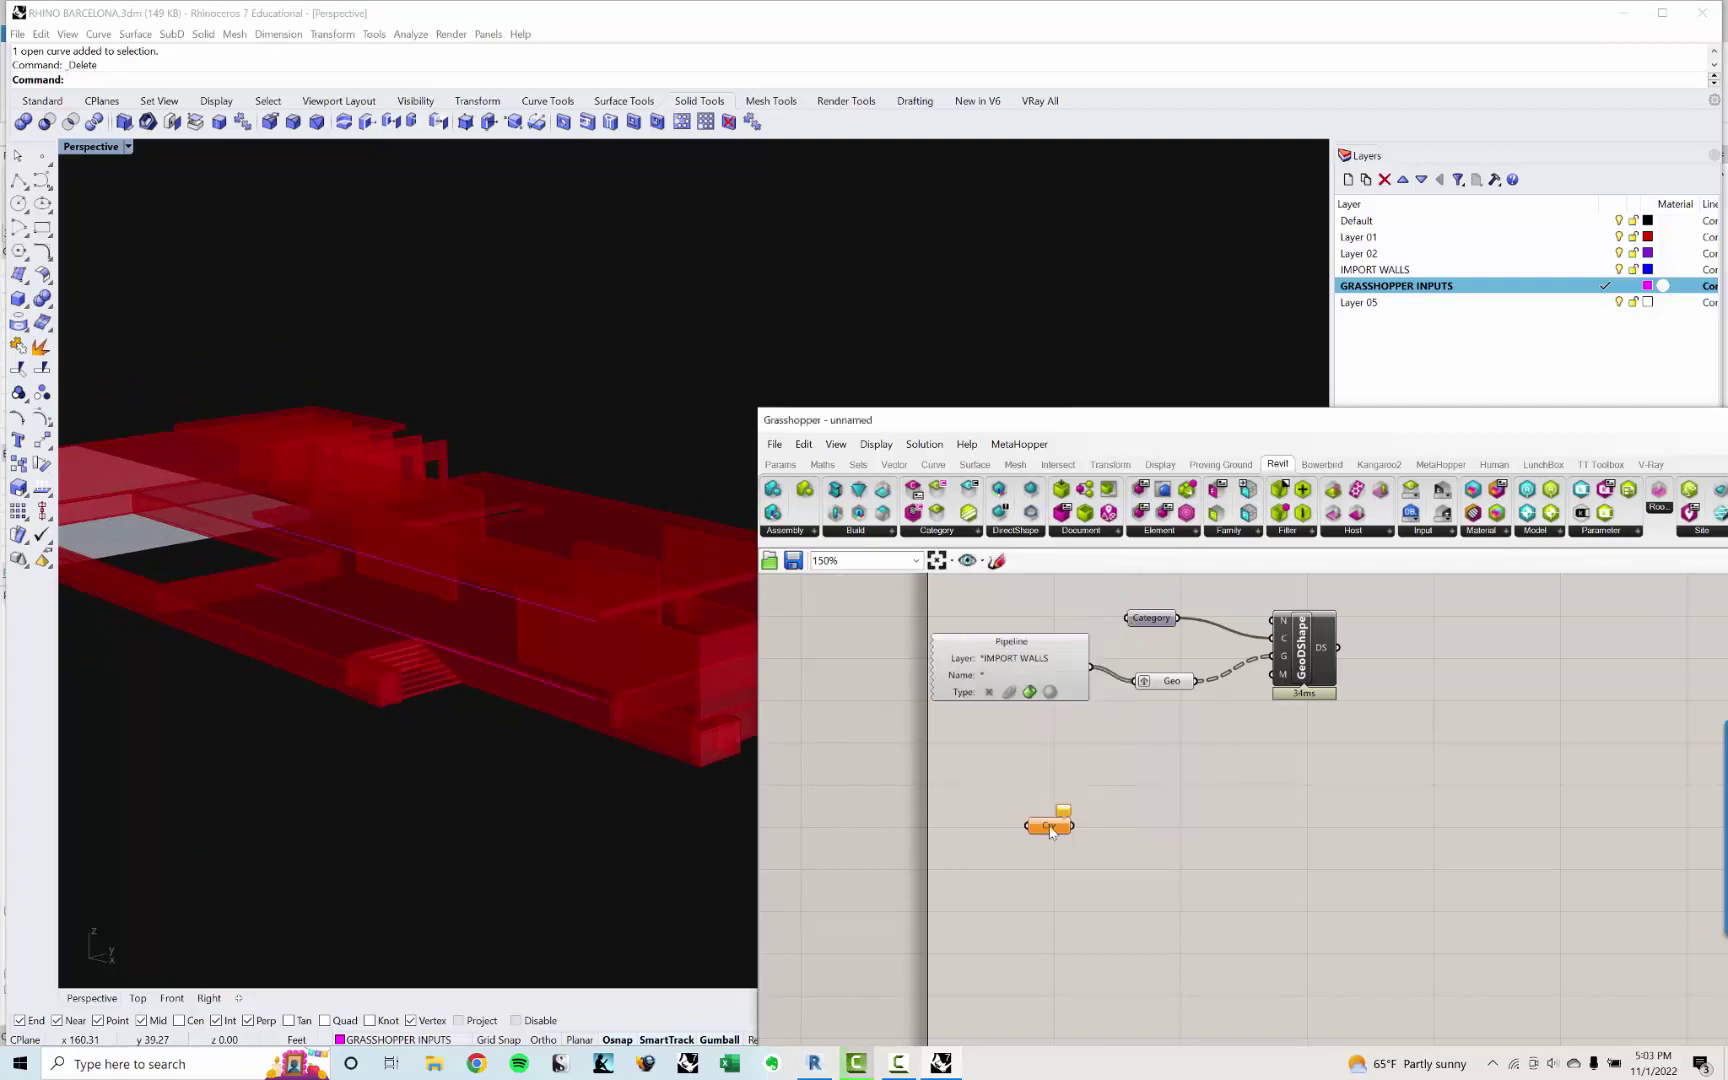
{"action": "scroll", "coordinate": [1047, 822], "scroll_direction": "up", "scroll_amount": 3}
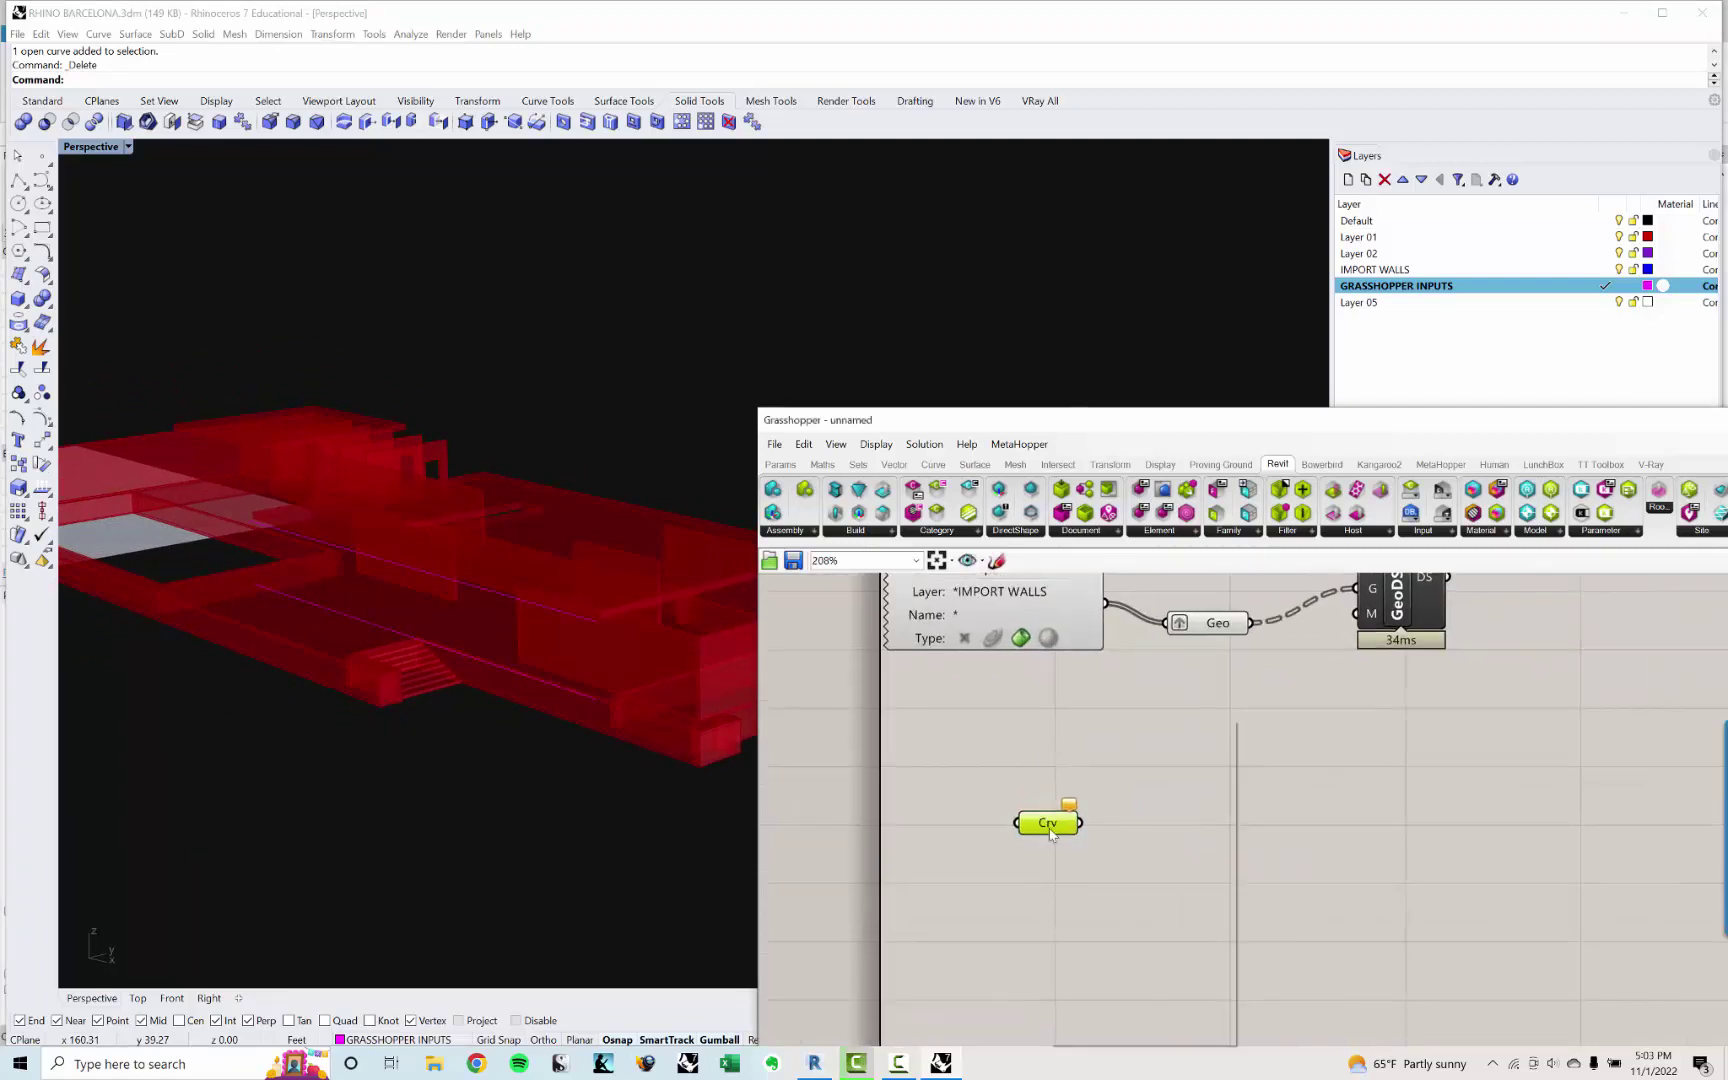
{"action": "right_click", "coordinate": [1047, 822]}
{"action": "left_click", "coordinate": [1121, 929]}
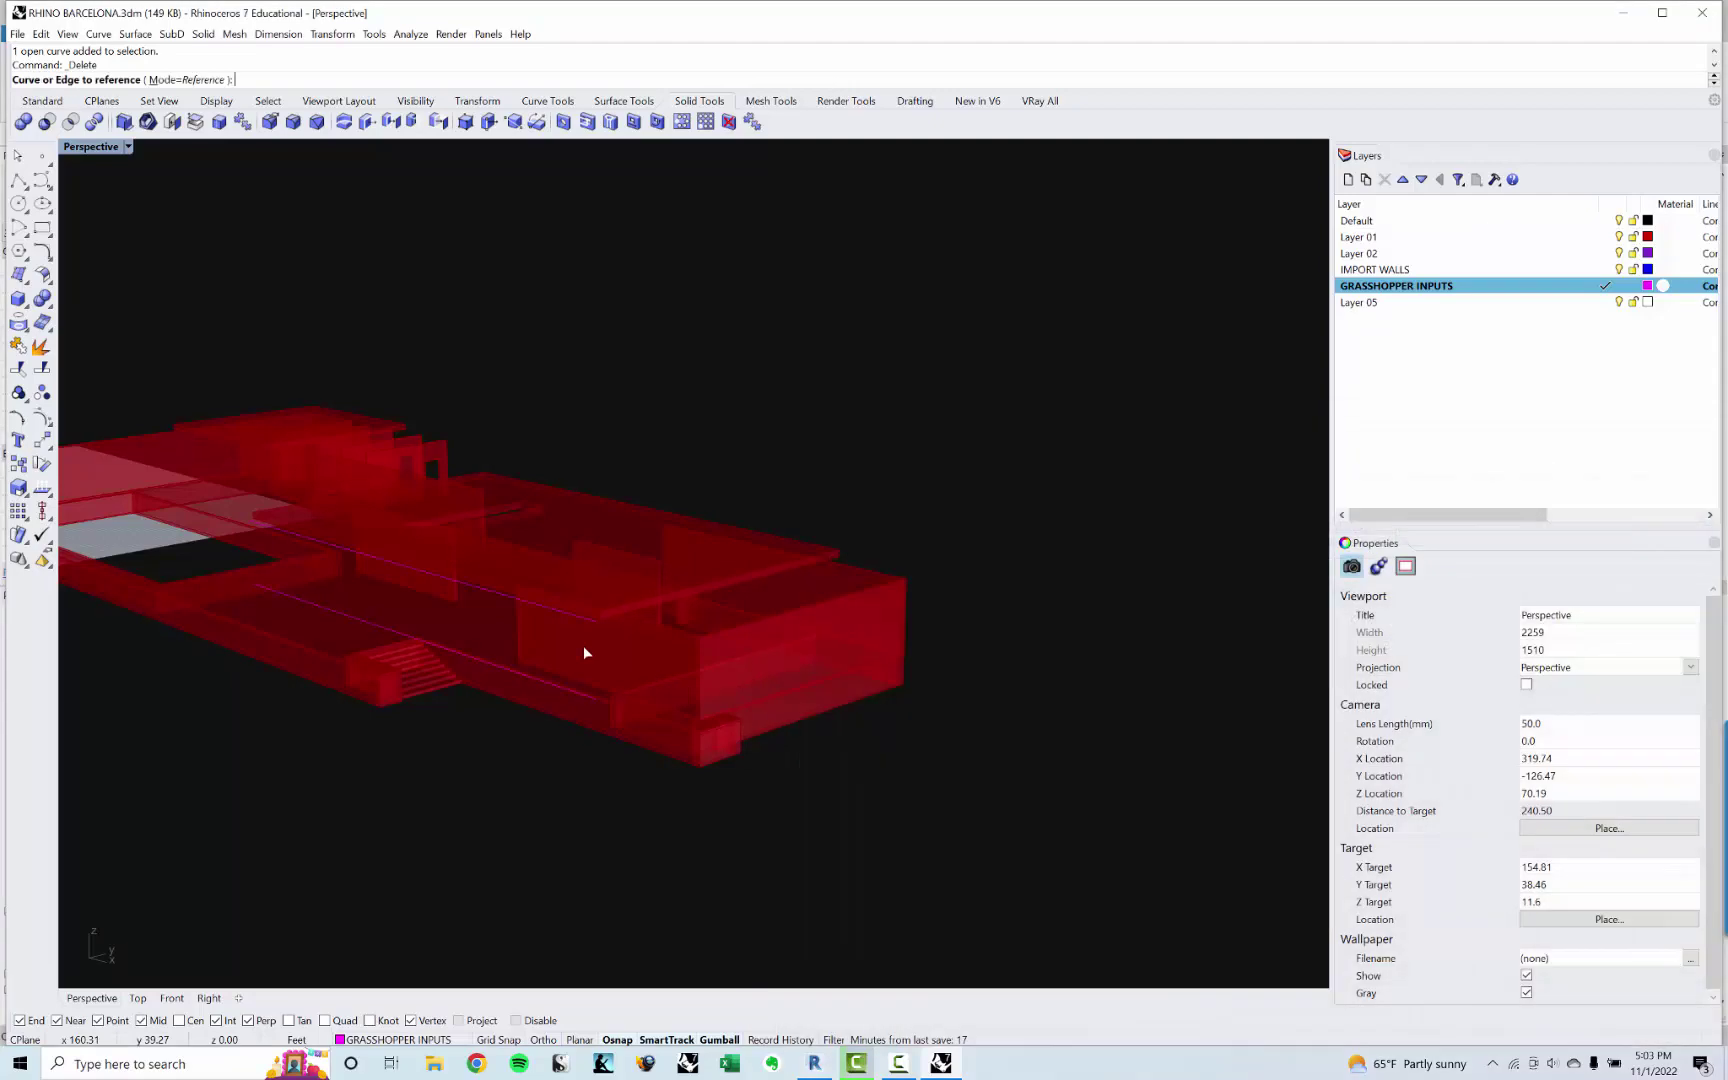
{"action": "left_click", "coordinate": [566, 614]}
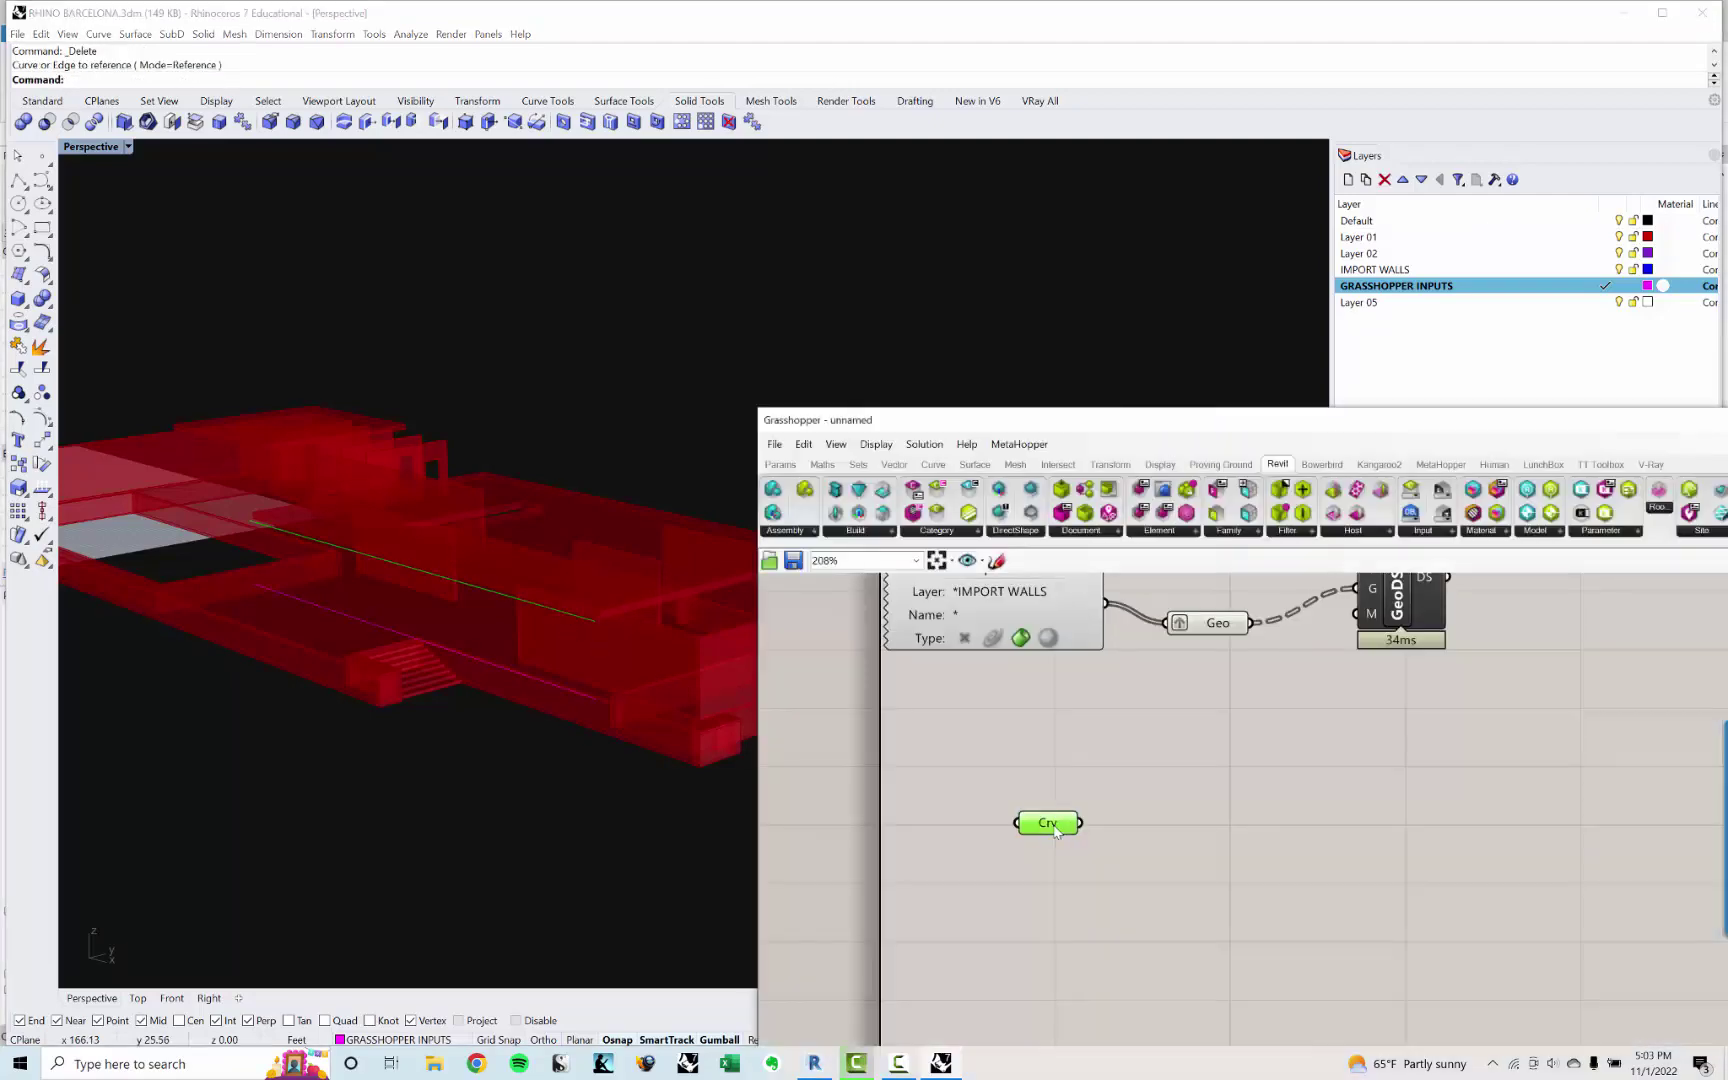
Step: Duplicate the Curve parameter below the original and reference the lower facade line at floor level
{"action": "key", "text": "ctrl+c"}
{"action": "key", "text": "ctrl+v"}
{"action": "left_click_drag", "start_coordinate": [1056, 845], "coordinate": [1060, 888]}
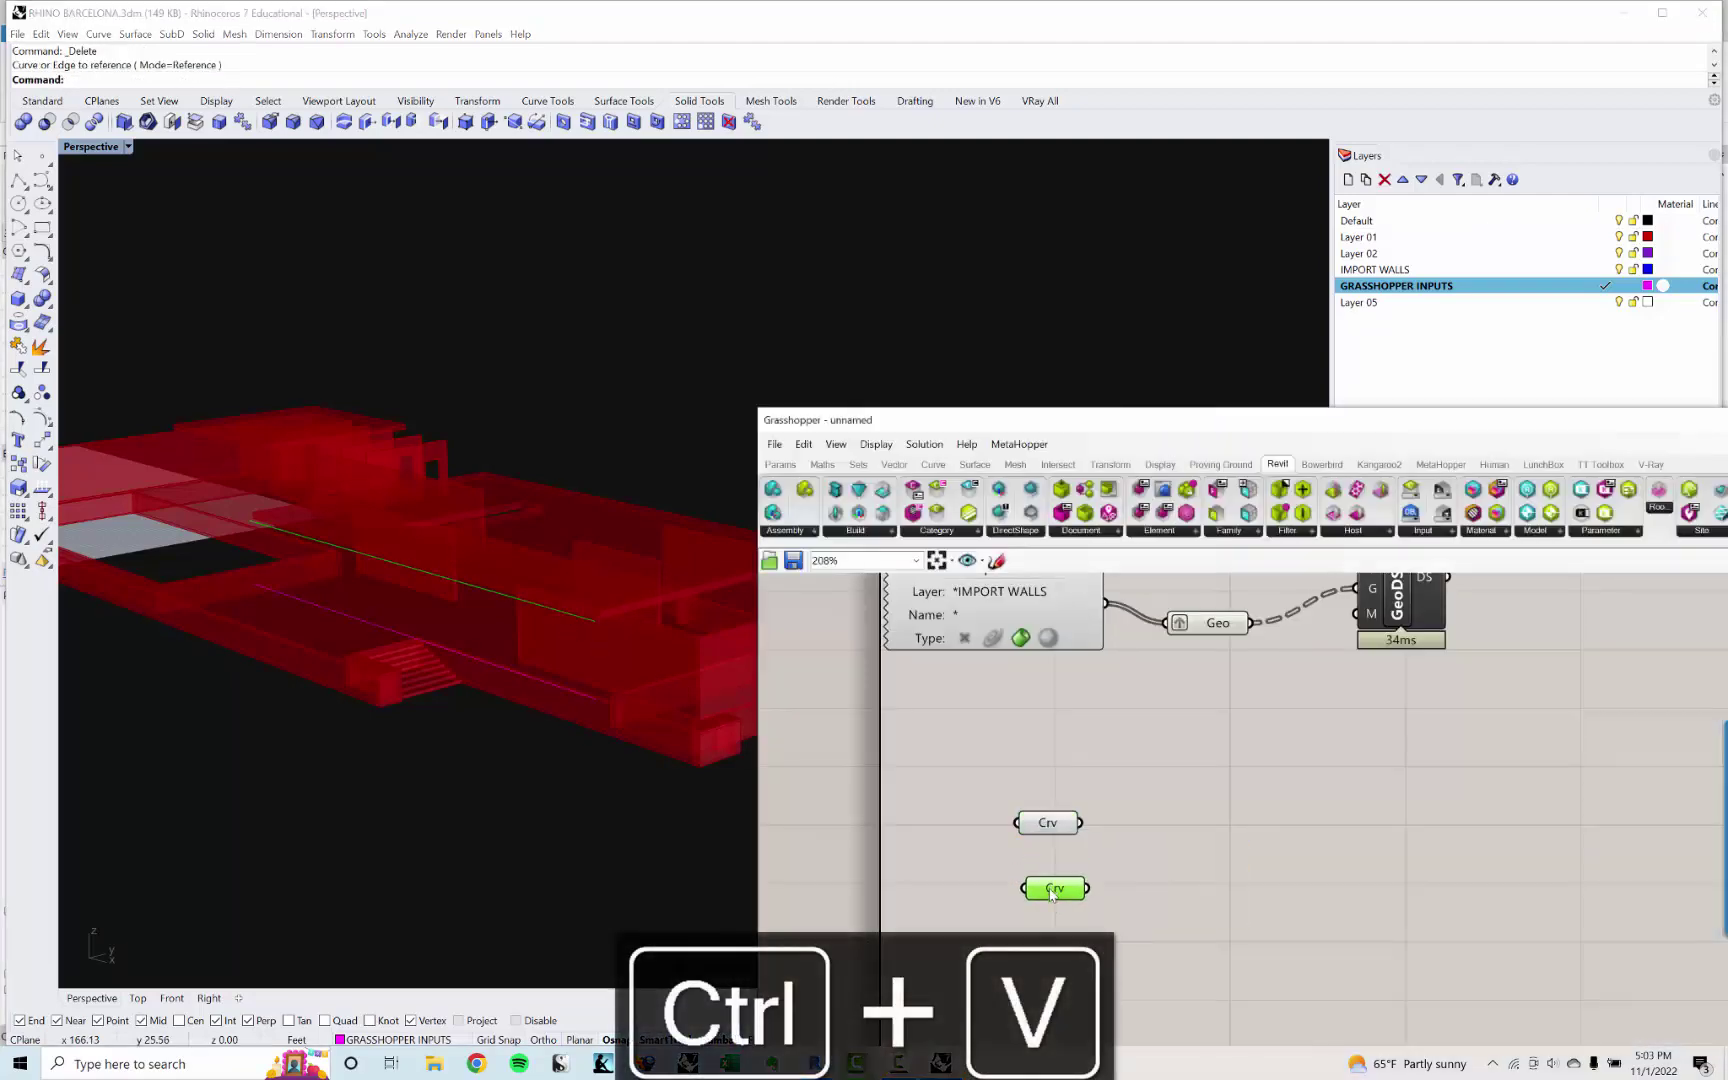
{"action": "right_click", "coordinate": [1060, 887]}
{"action": "left_click", "coordinate": [1120, 928]}
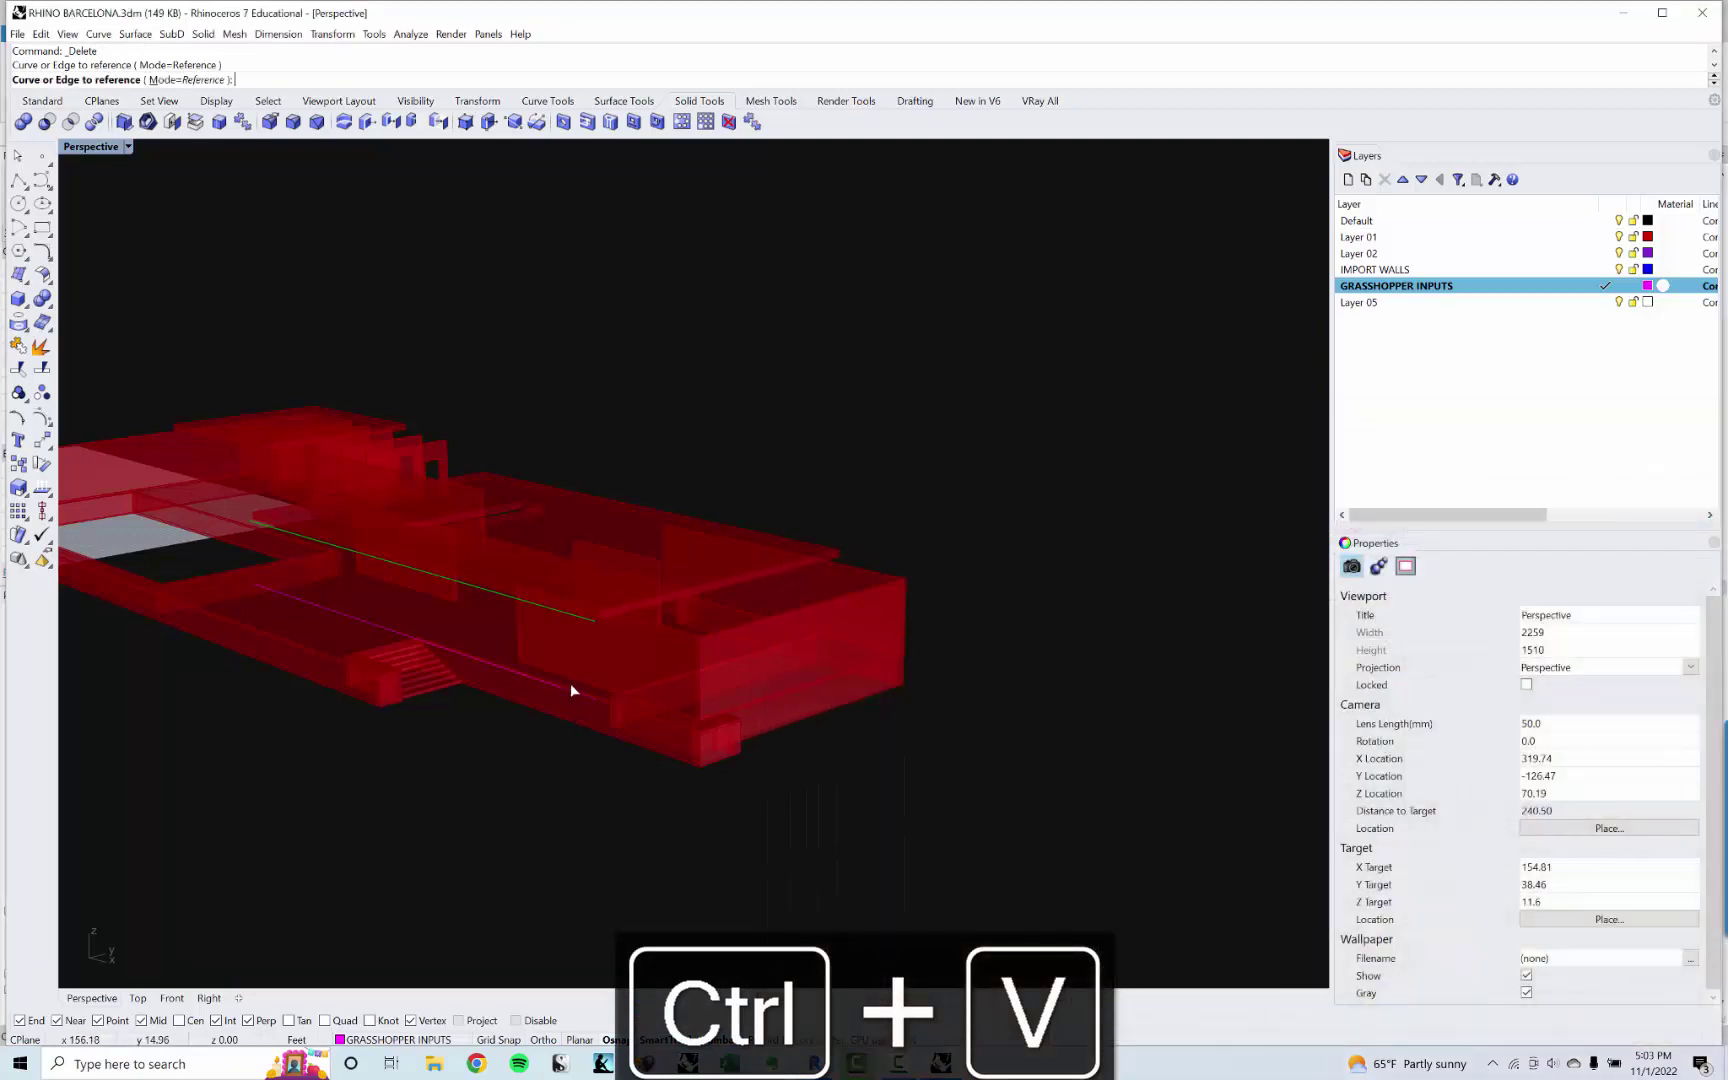
{"action": "left_click", "coordinate": [570, 683]}
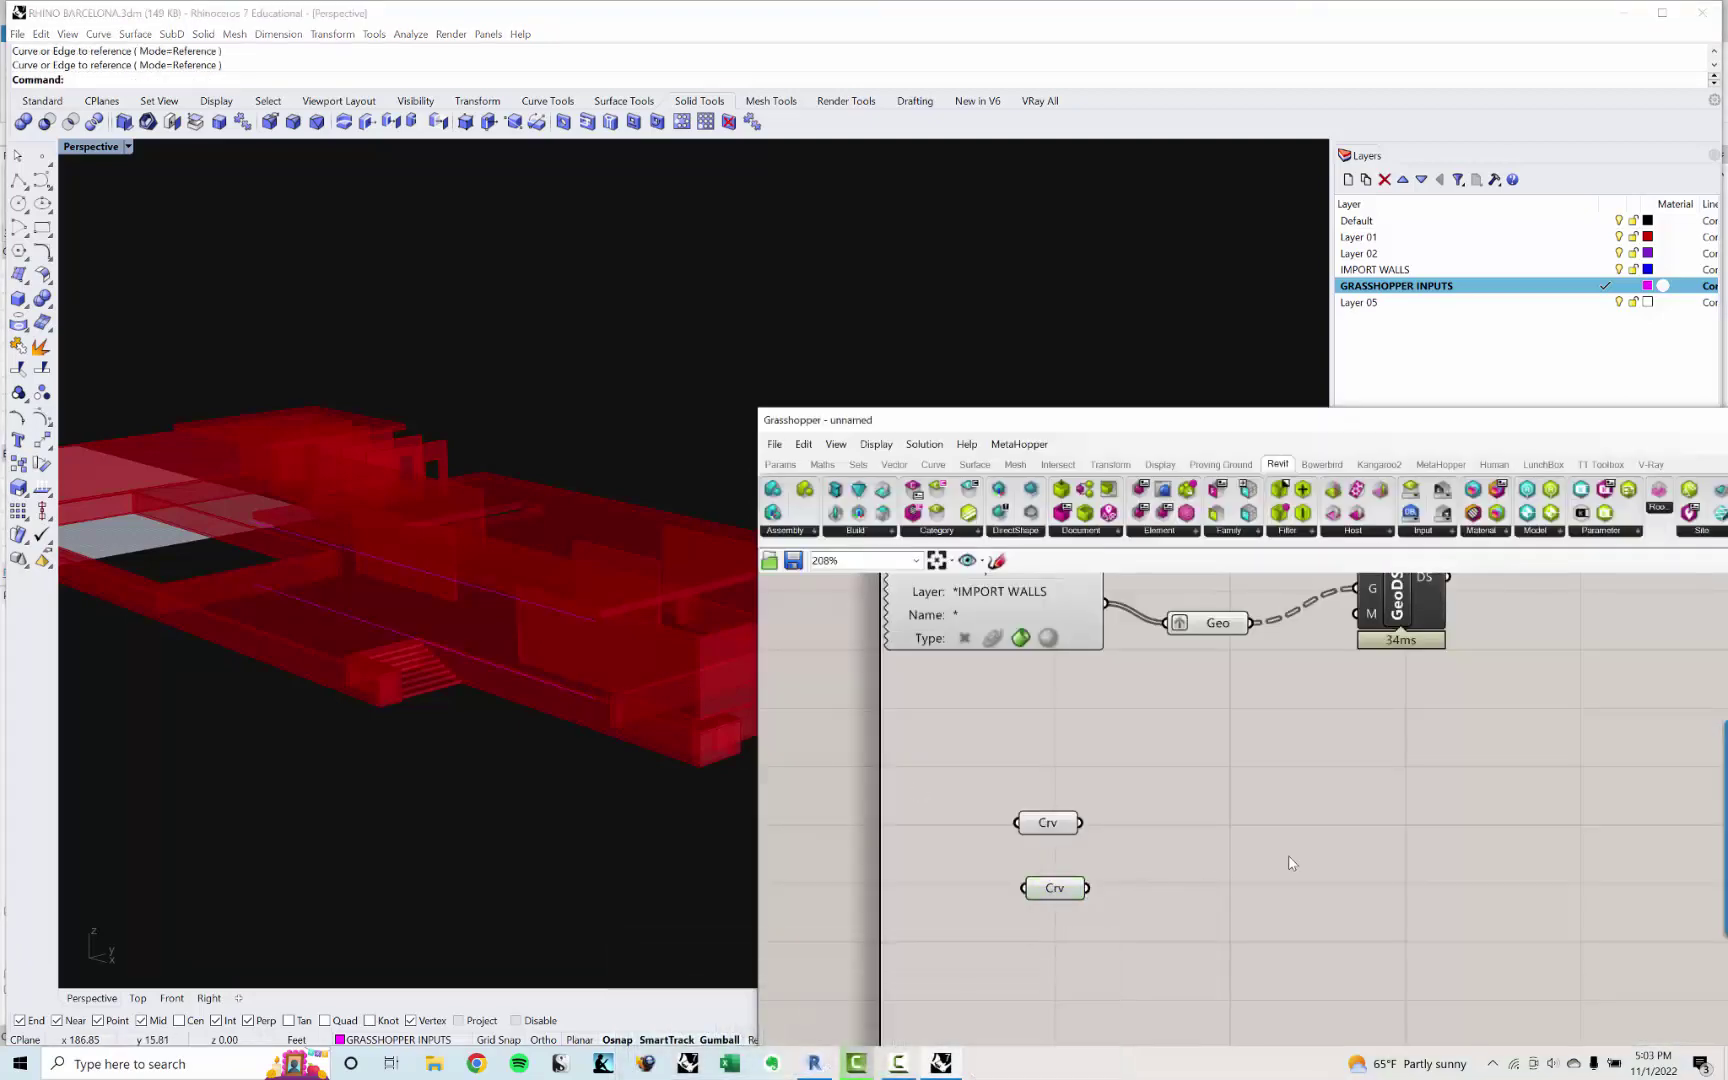
Step: Add a Divide Curve component for the upper curve and a copy of it for the lower curve, each fed by its Curve parameter
{"action": "double_click", "coordinate": [1290, 862]}
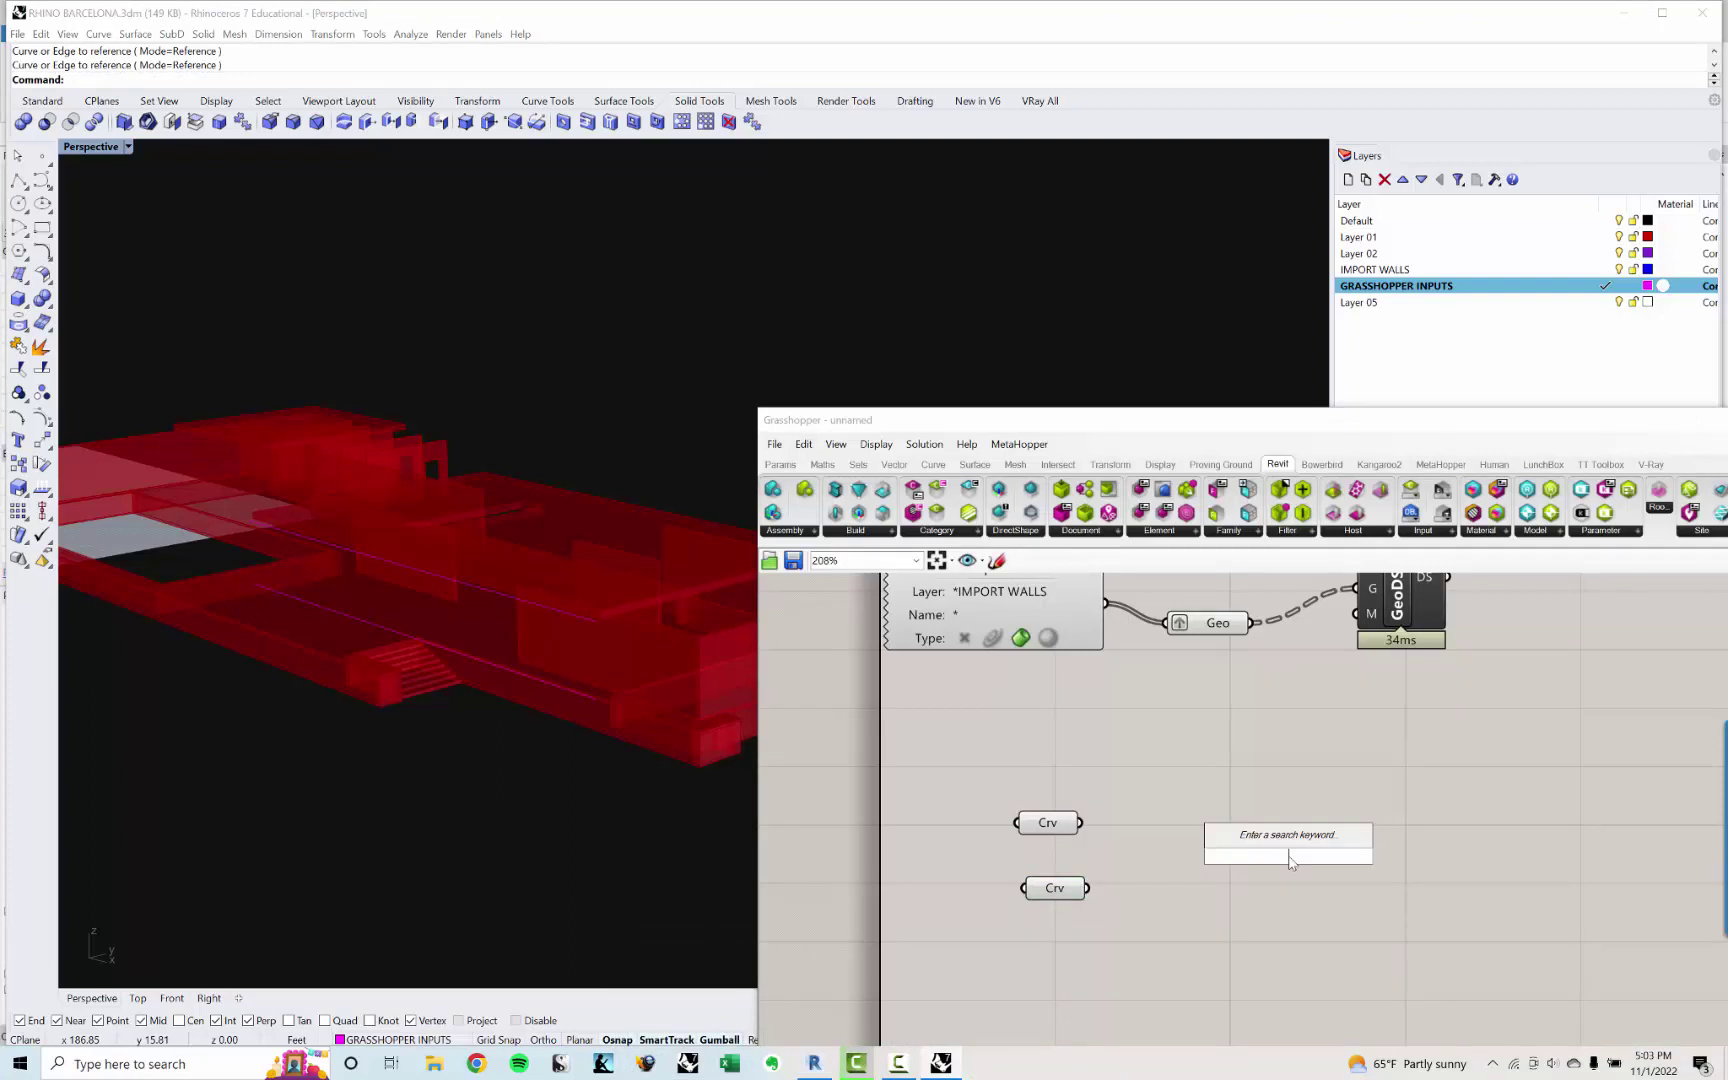
{"action": "type", "text": "DIVE"}
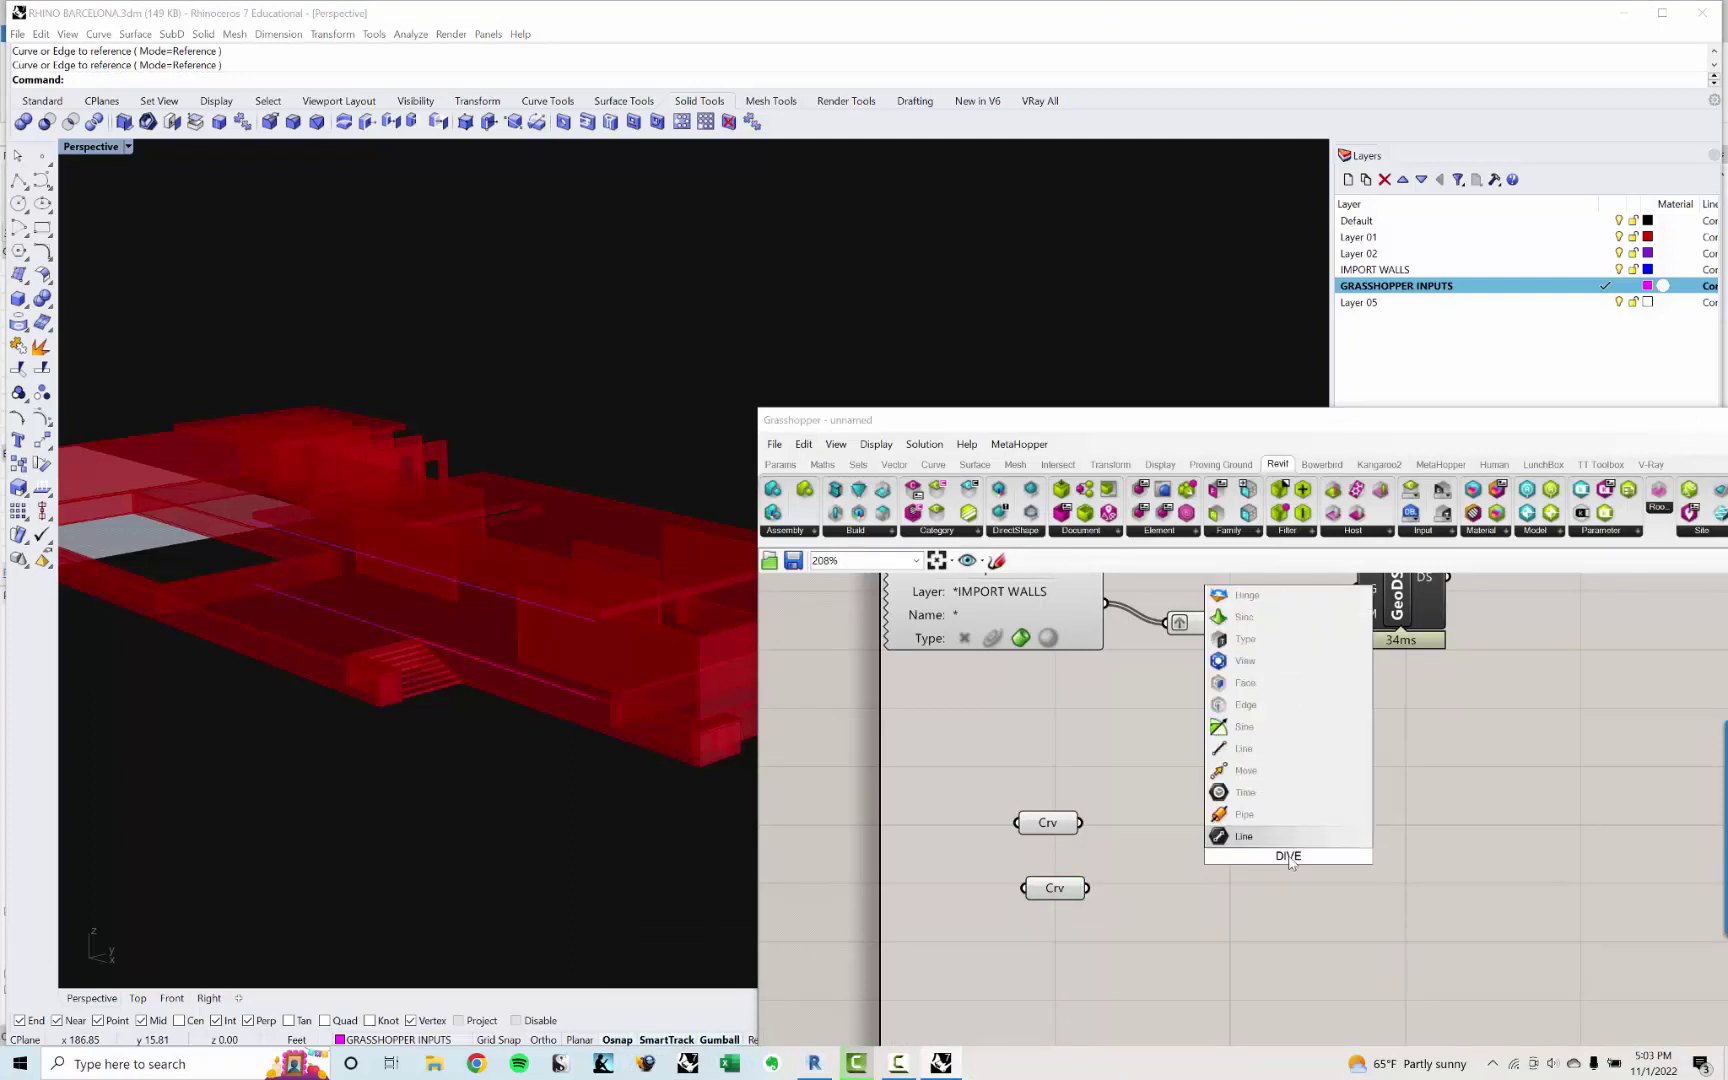
{"action": "key", "text": "BackSpace"}
{"action": "key", "text": "Return"}
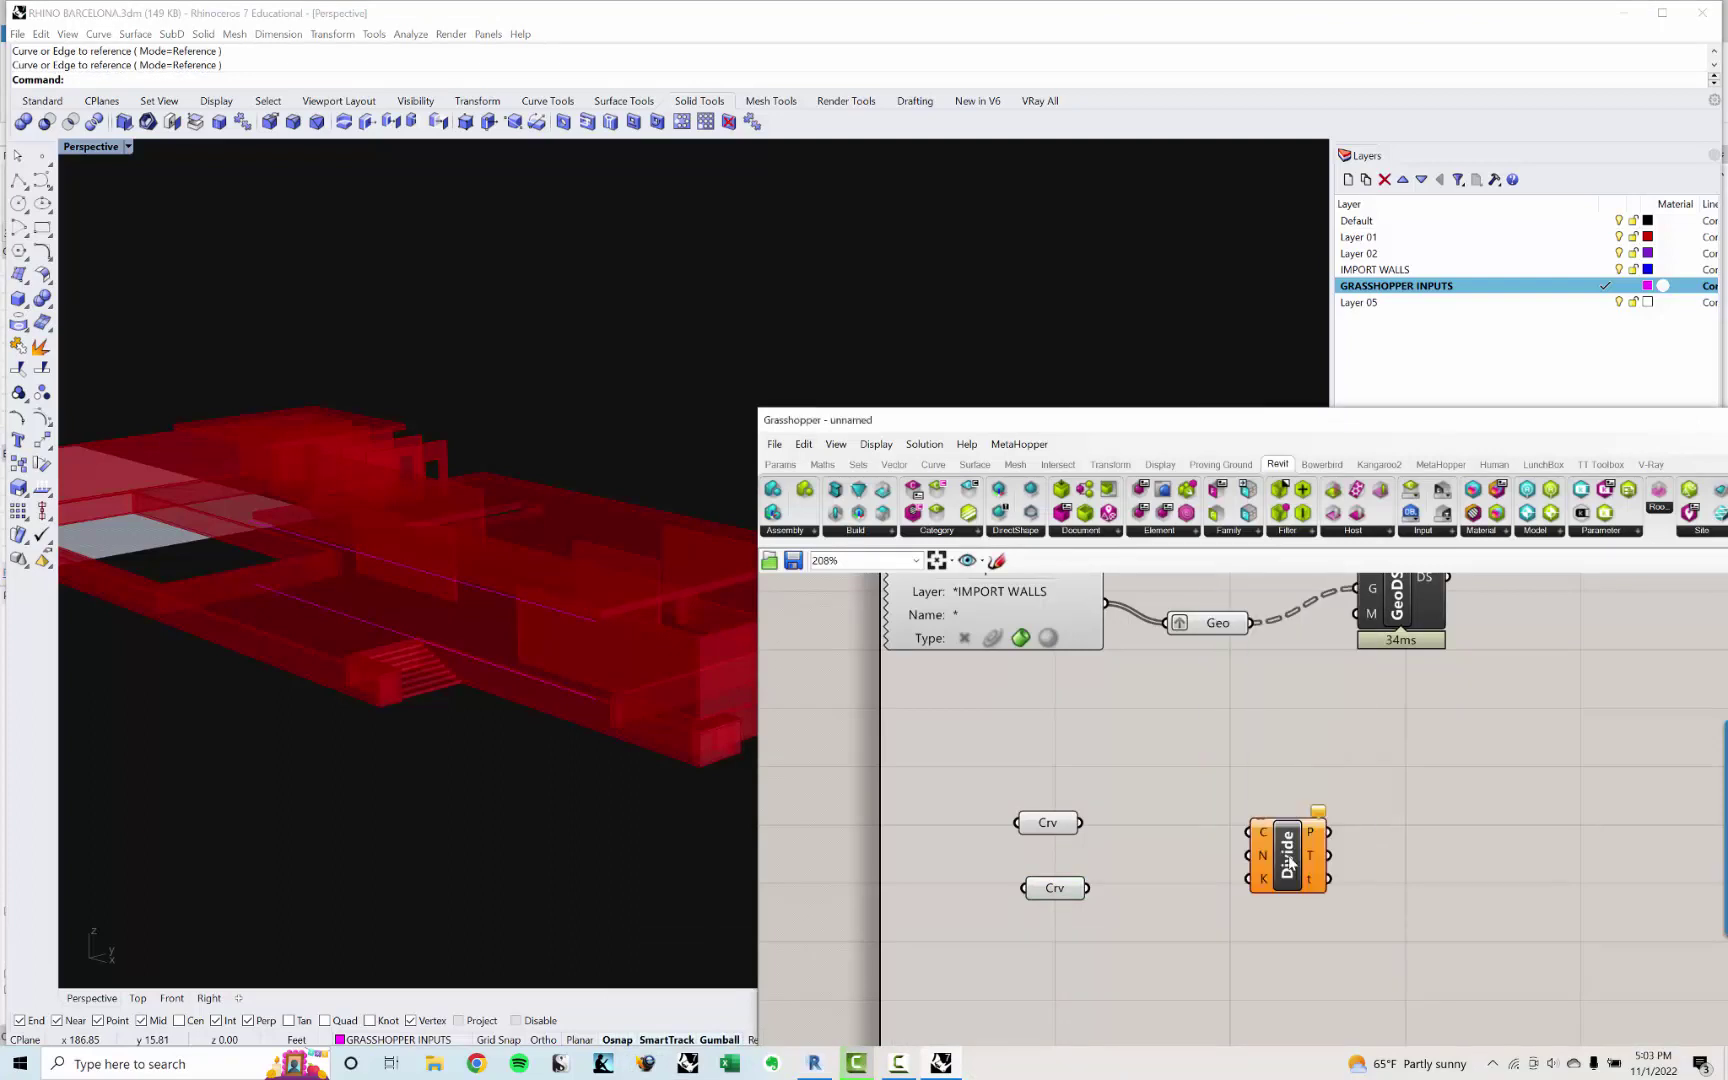
{"action": "left_click_drag", "start_coordinate": [1080, 822], "coordinate": [1292, 991]}
{"action": "key", "text": "ctrl+c"}
{"action": "key", "text": "ctrl+v"}
{"action": "right_click_drag", "start_coordinate": [1265, 956], "coordinate": [1235, 863]}
{"action": "left_click_drag", "start_coordinate": [1055, 797], "coordinate": [1270, 930]}
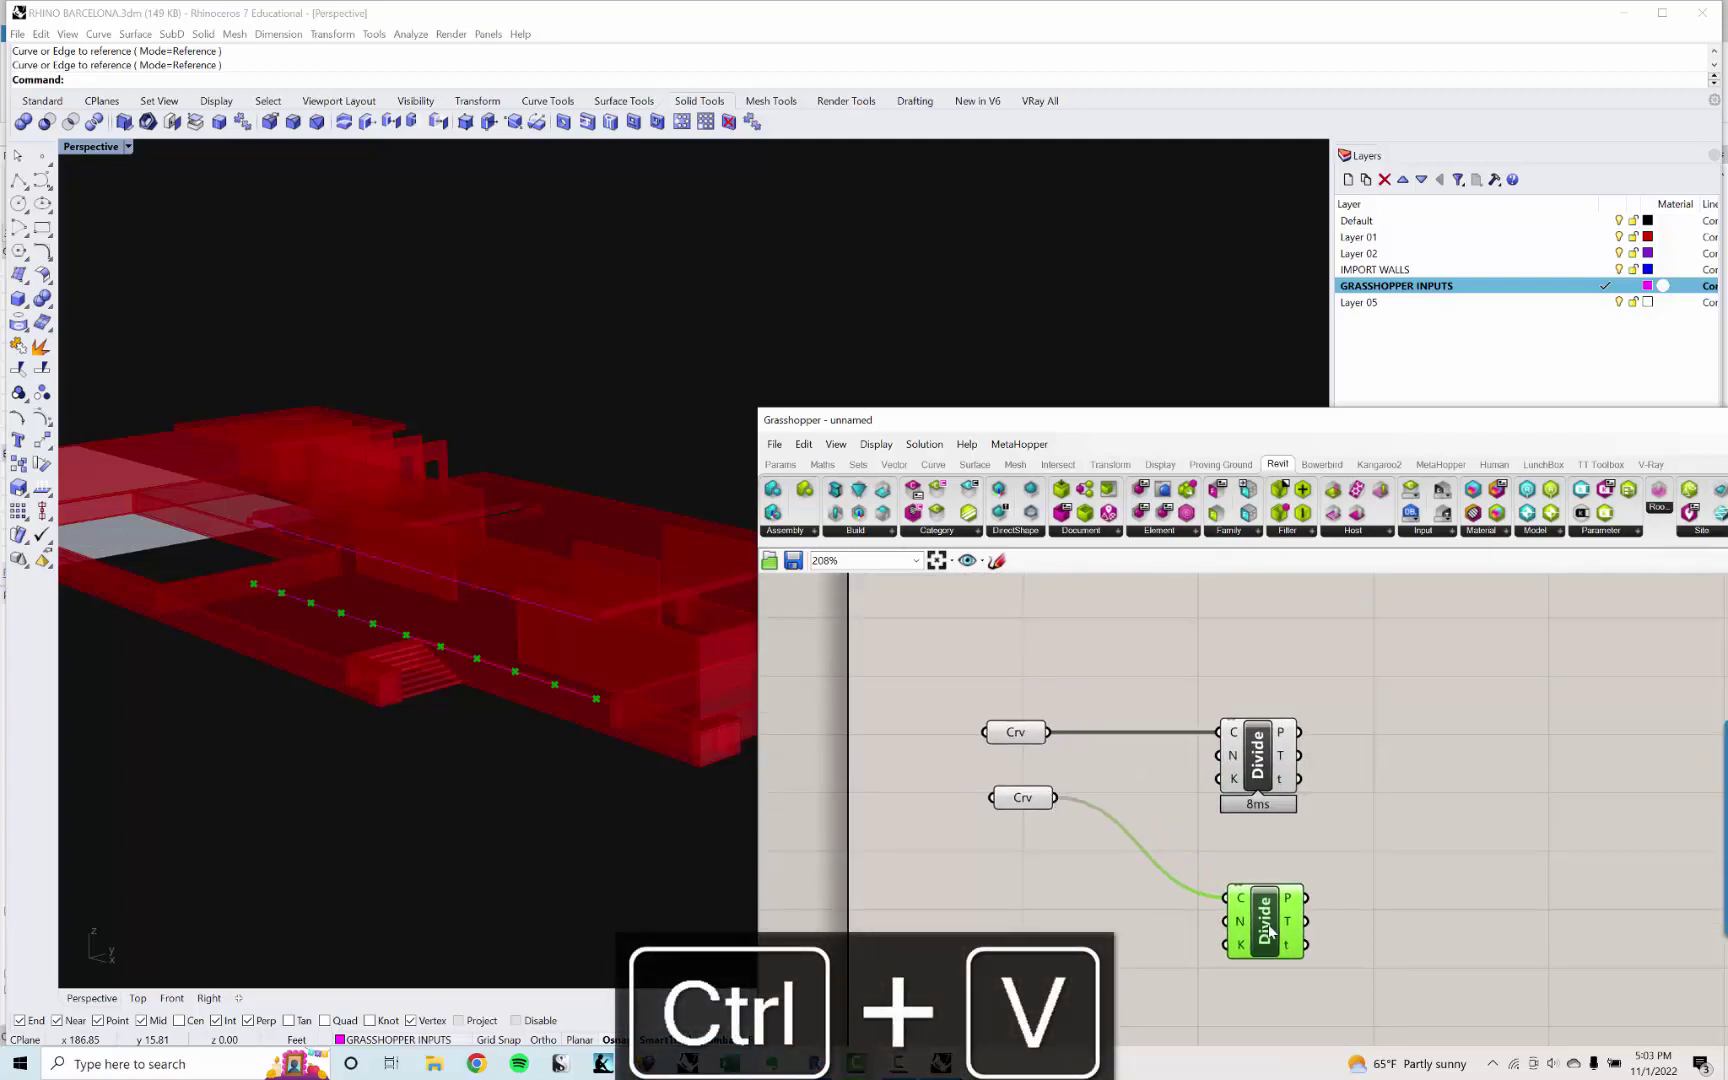
Step: Add a Line component and connect the division points of the upper curve to A and of the lower curve to B
{"action": "double_click", "coordinate": [1073, 925]}
{"action": "type", "text": "LINE"}
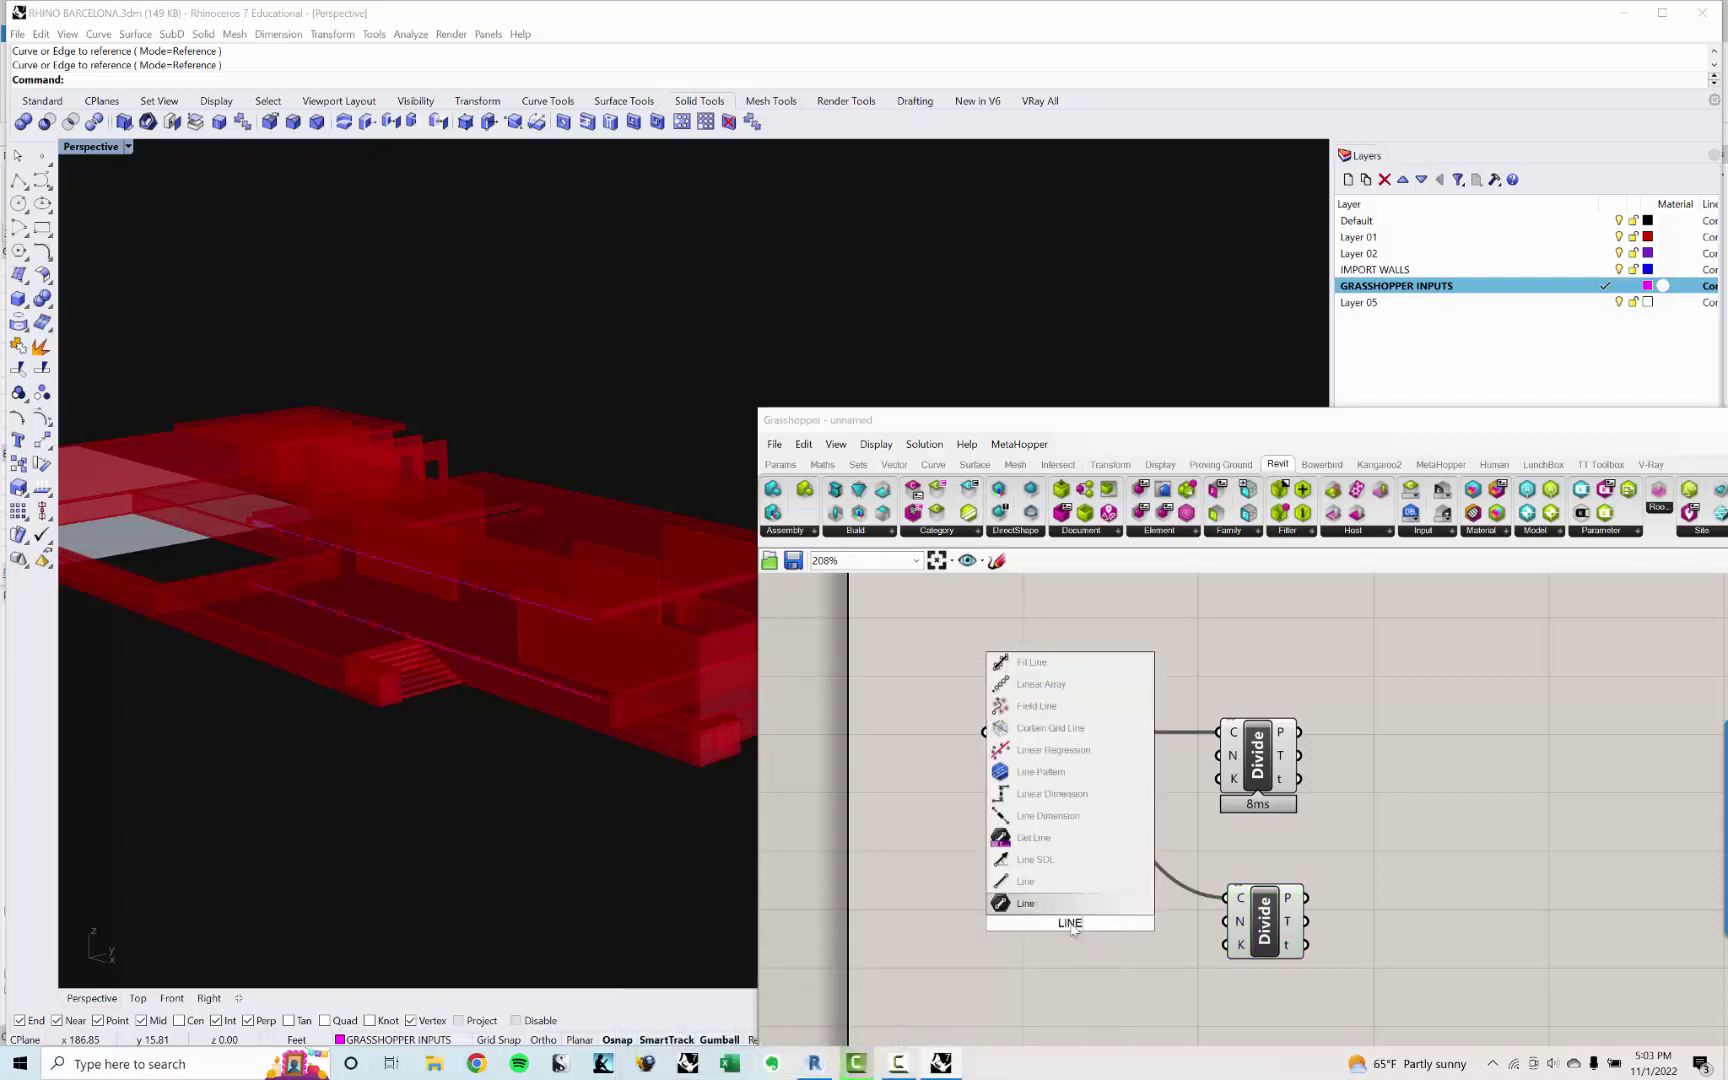
{"action": "key", "text": "Return"}
{"action": "left_click_drag", "start_coordinate": [1085, 925], "coordinate": [1440, 775]}
{"action": "left_click", "coordinate": [1313, 738]}
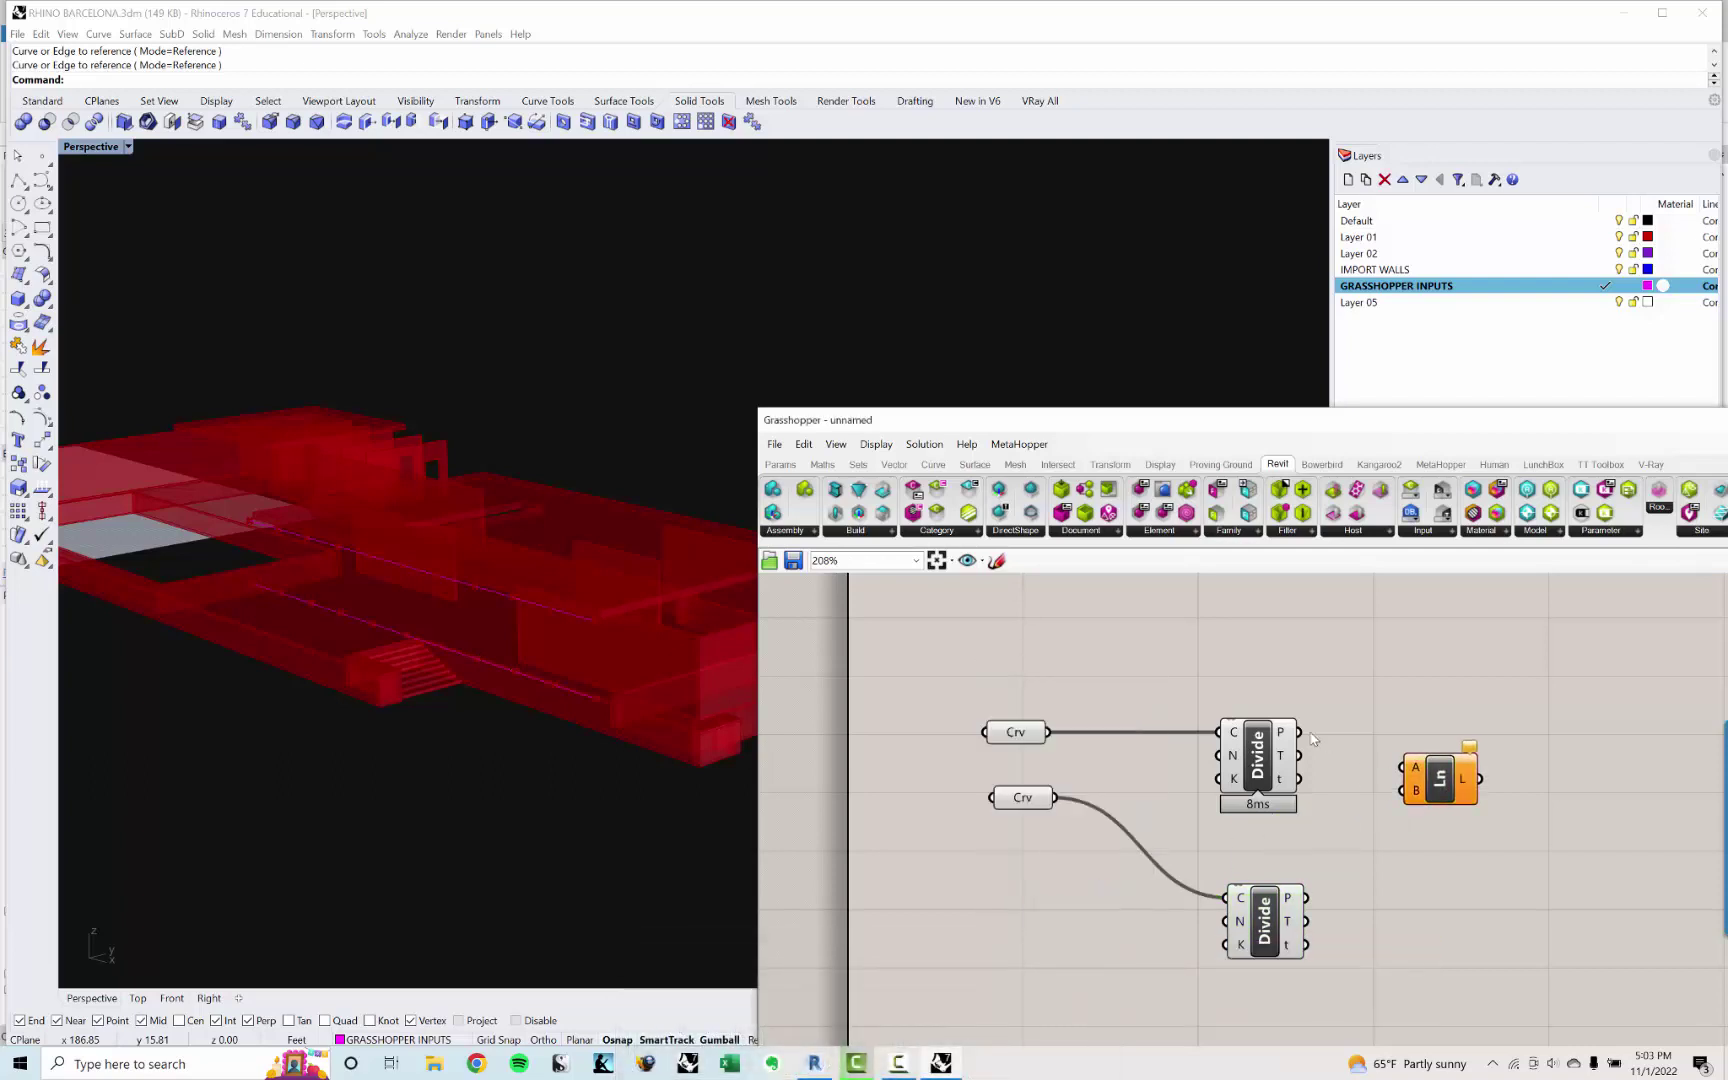
{"action": "left_click_drag", "start_coordinate": [1299, 732], "coordinate": [1402, 767]}
{"action": "left_click_drag", "start_coordinate": [1306, 897], "coordinate": [1418, 792]}
Step: Preview the connecting lines and flip the direction of the lower facade curve in Rhino
{"action": "left_click", "coordinate": [1458, 782]}
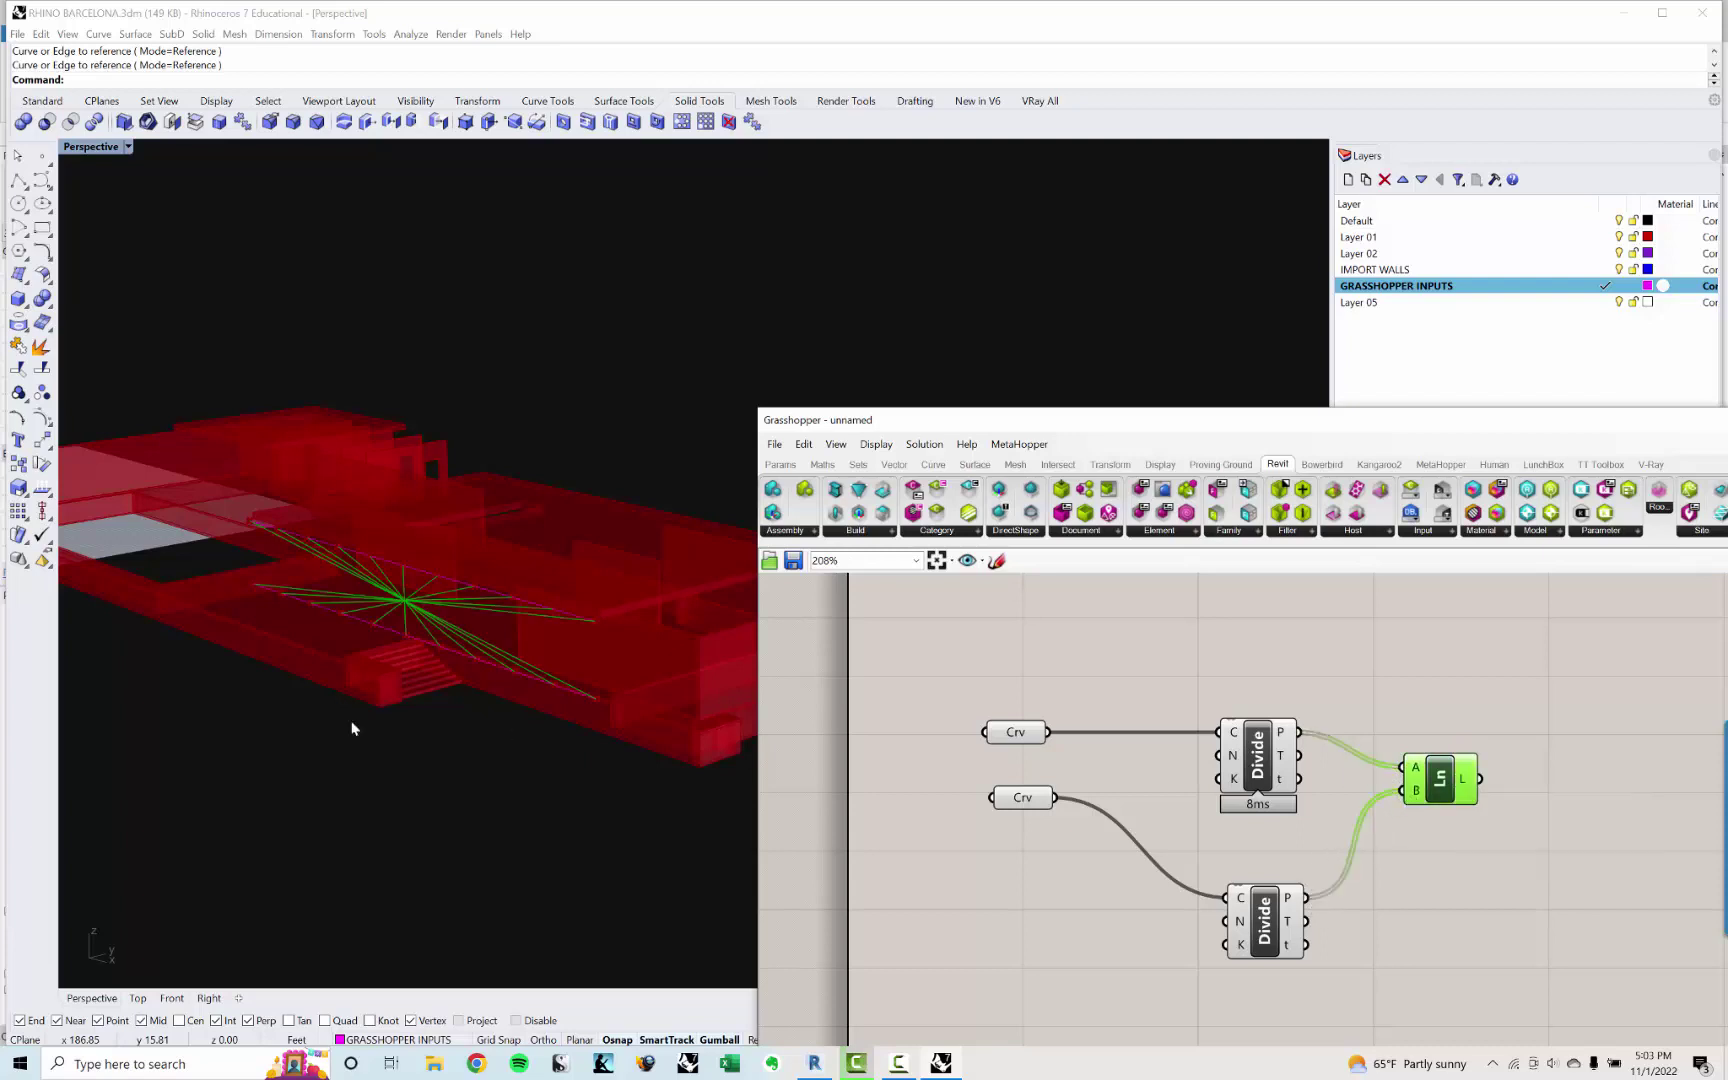
{"action": "left_click", "coordinate": [457, 654]}
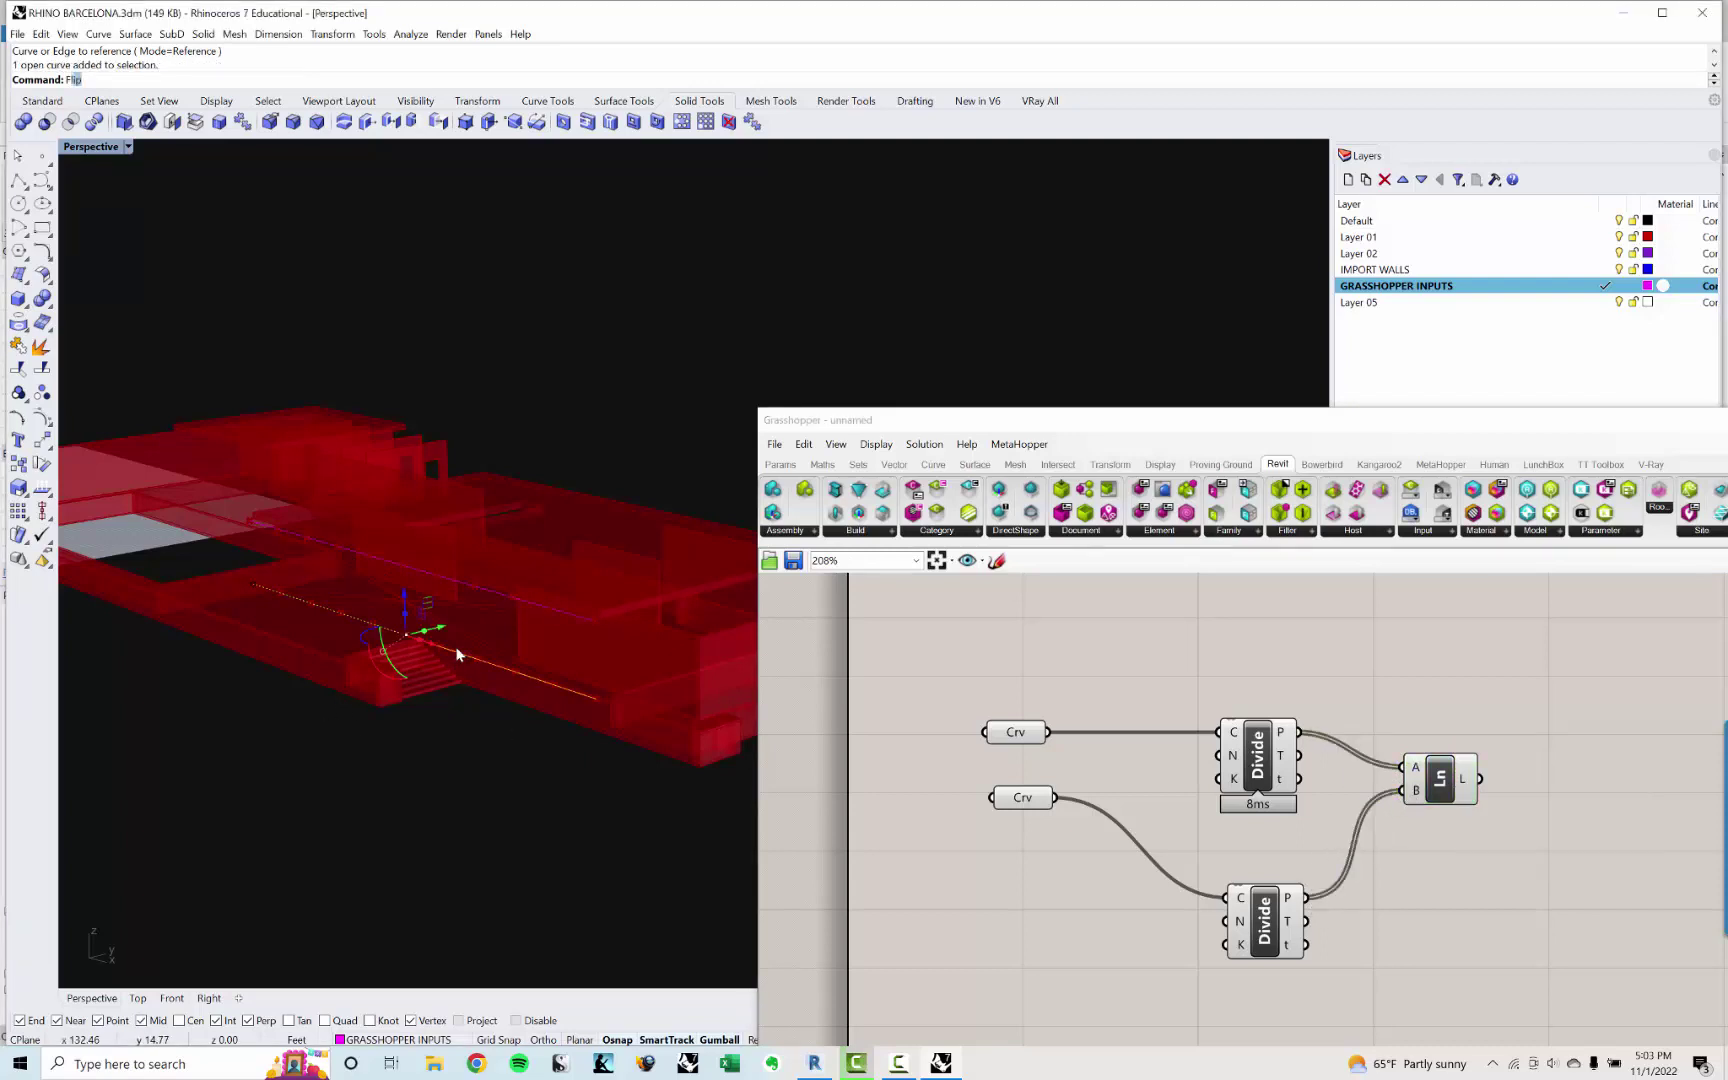
{"action": "key", "text": "Return"}
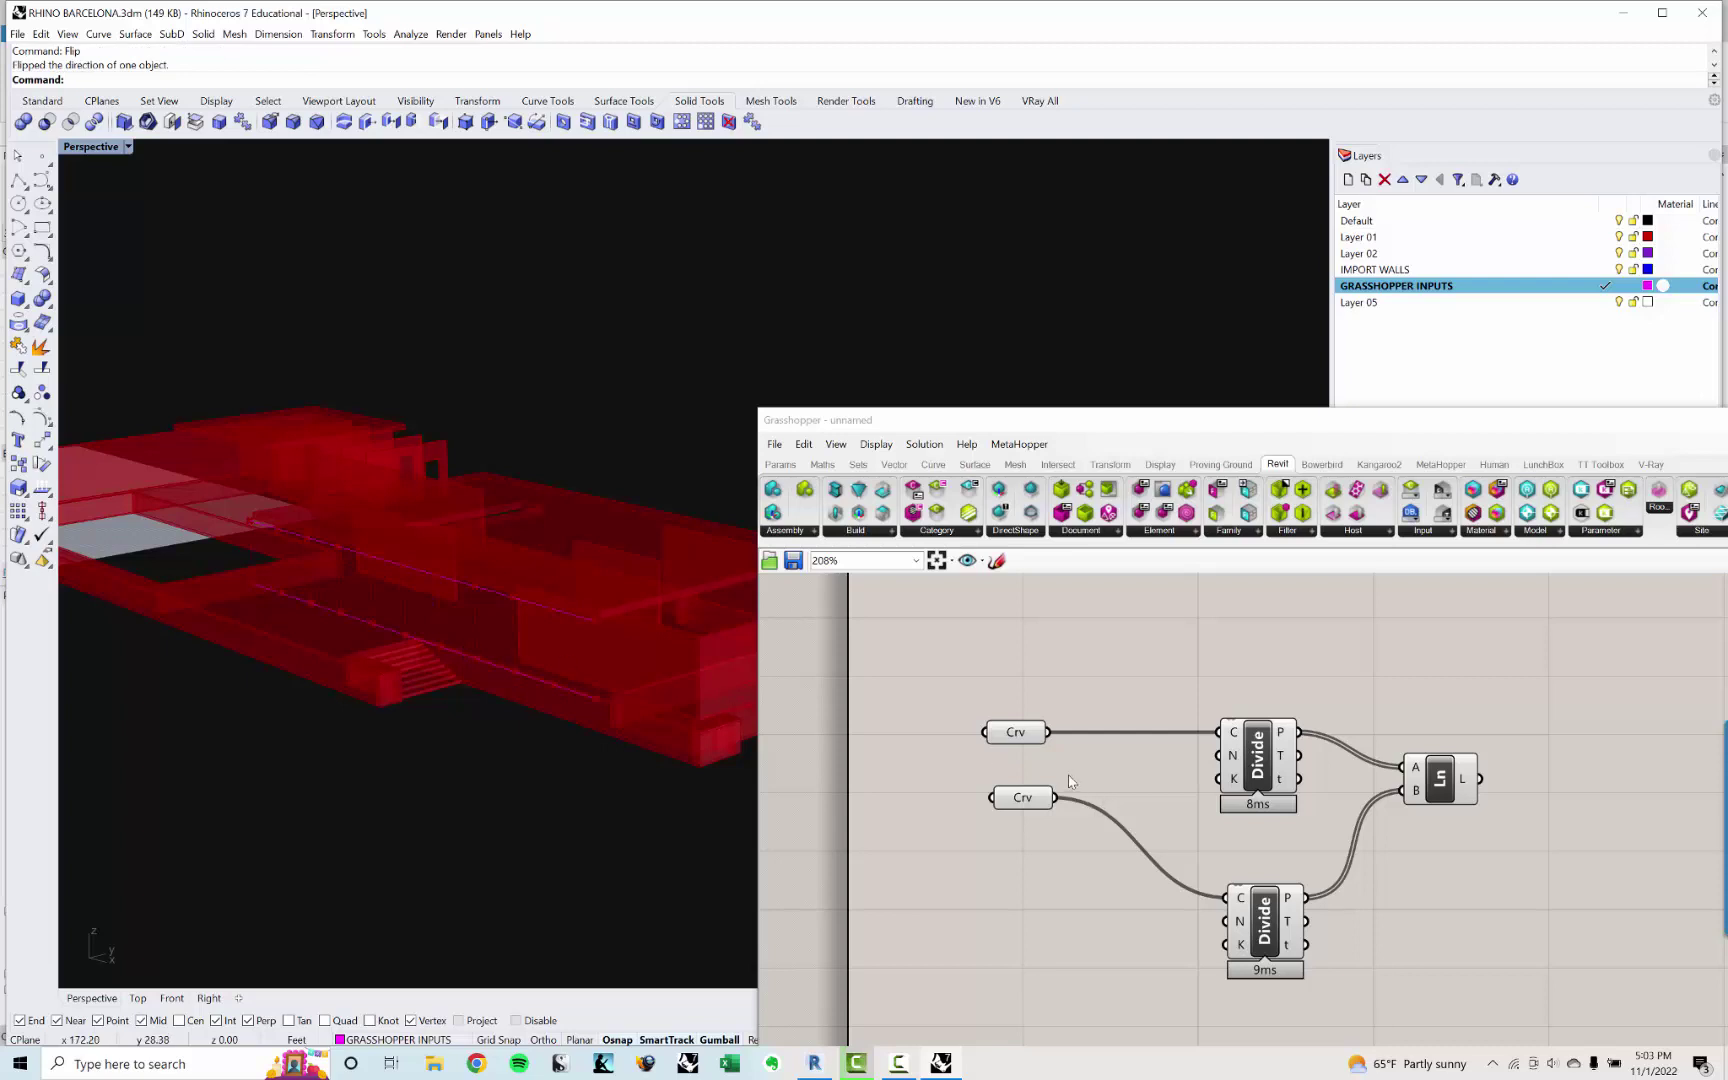
Step: Add a number slider set to 100 and connect it to the count input of both Divide Curve components
{"action": "double_click", "coordinate": [1041, 880]}
{"action": "type", "text": "SLIDER="}
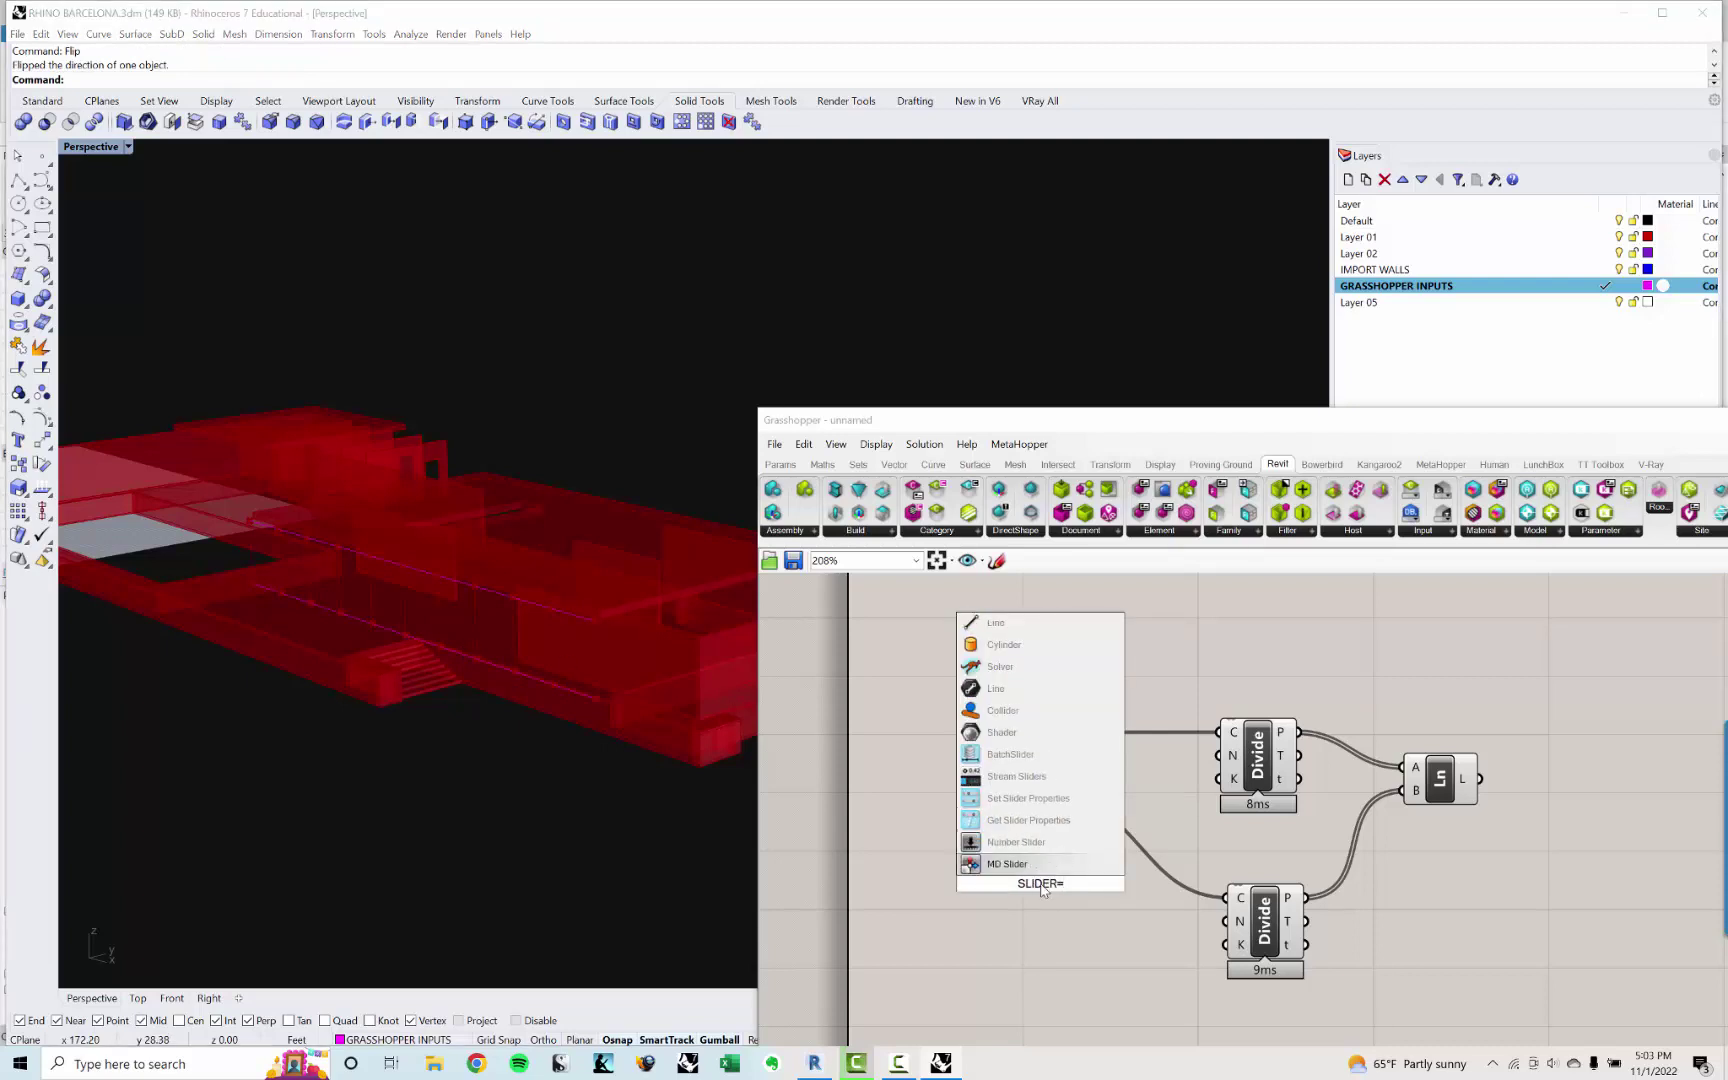
{"action": "type", "text": "100"}
{"action": "key", "text": "Return"}
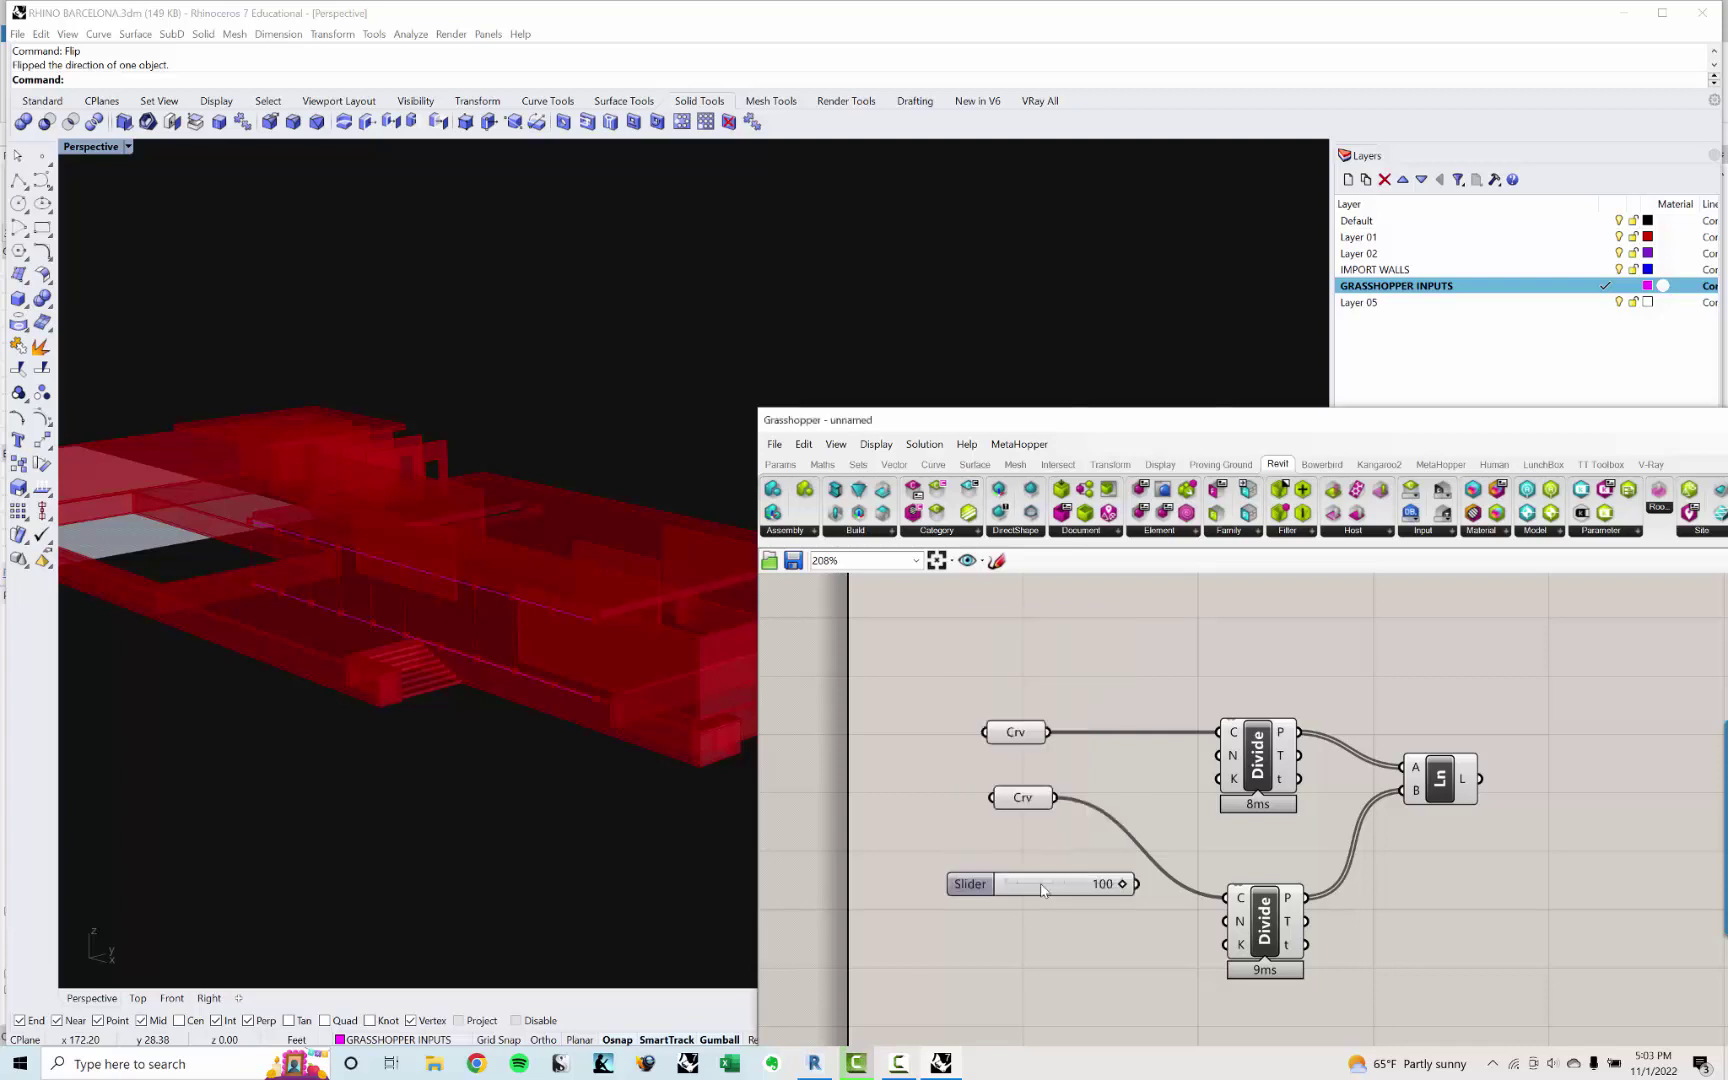
{"action": "left_click_drag", "start_coordinate": [1137, 883], "coordinate": [1219, 755]}
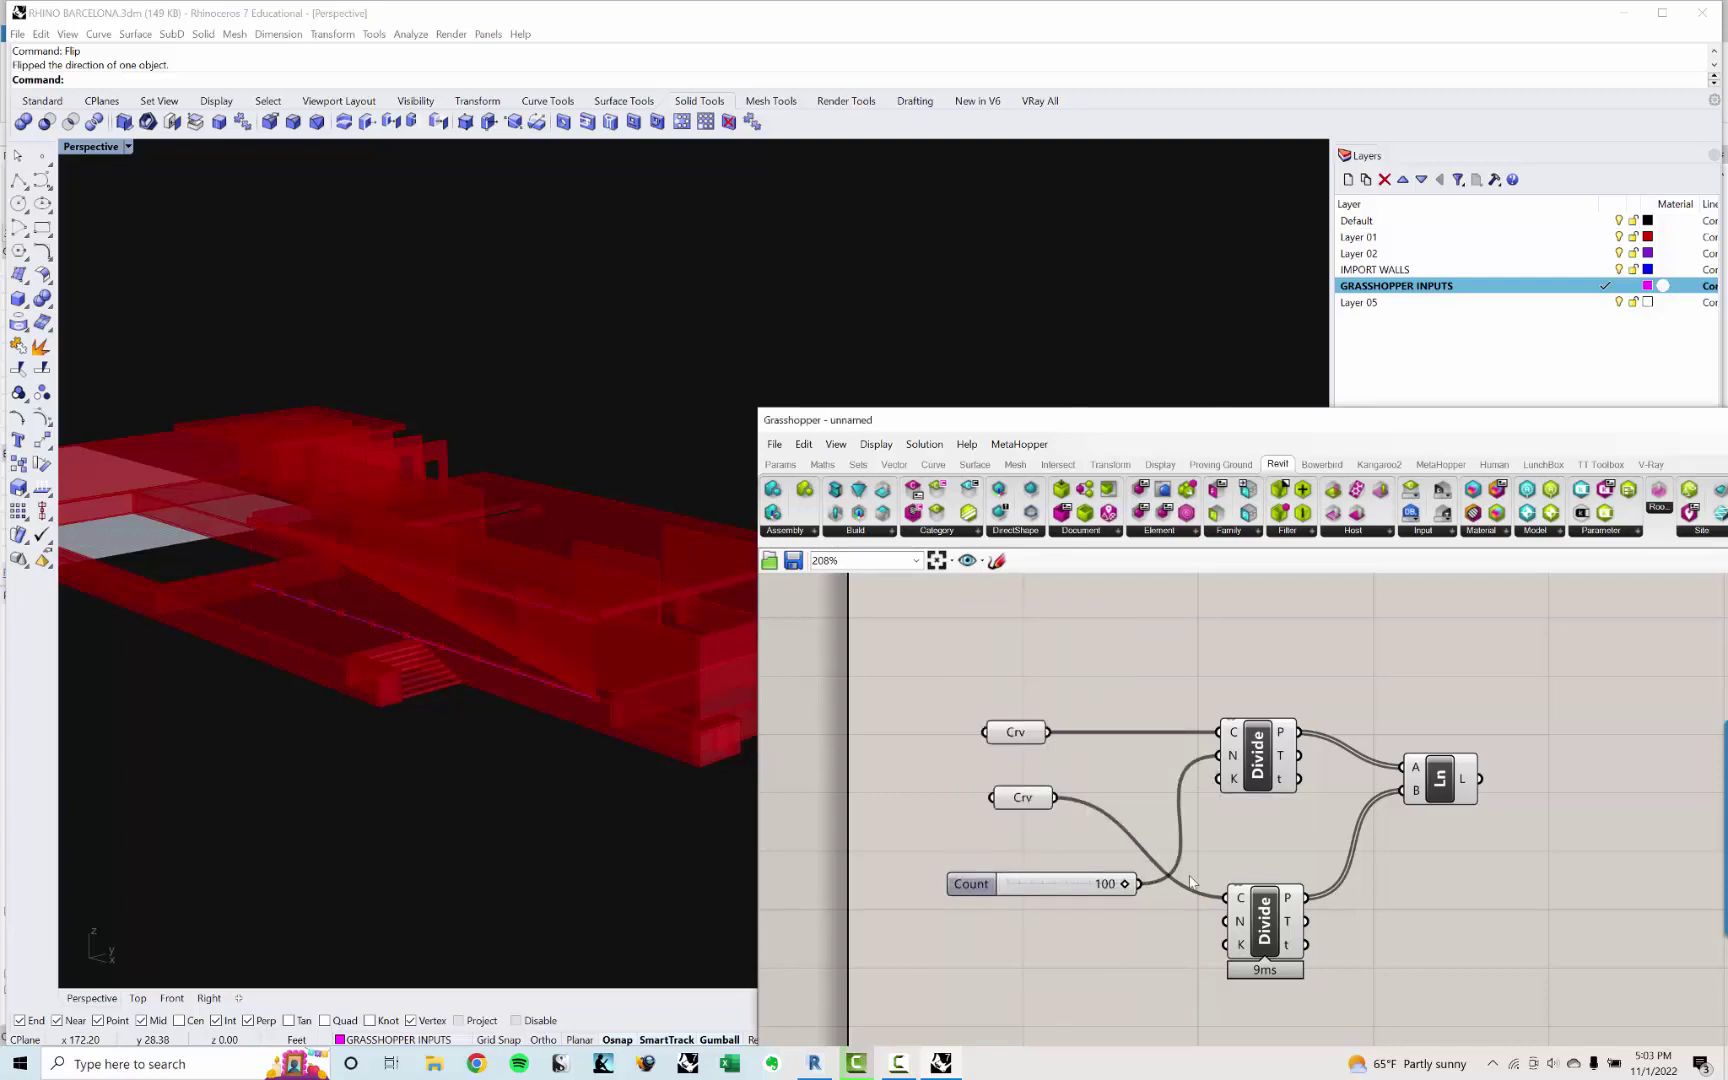
{"action": "left_click_drag", "start_coordinate": [1143, 888], "coordinate": [1219, 921]}
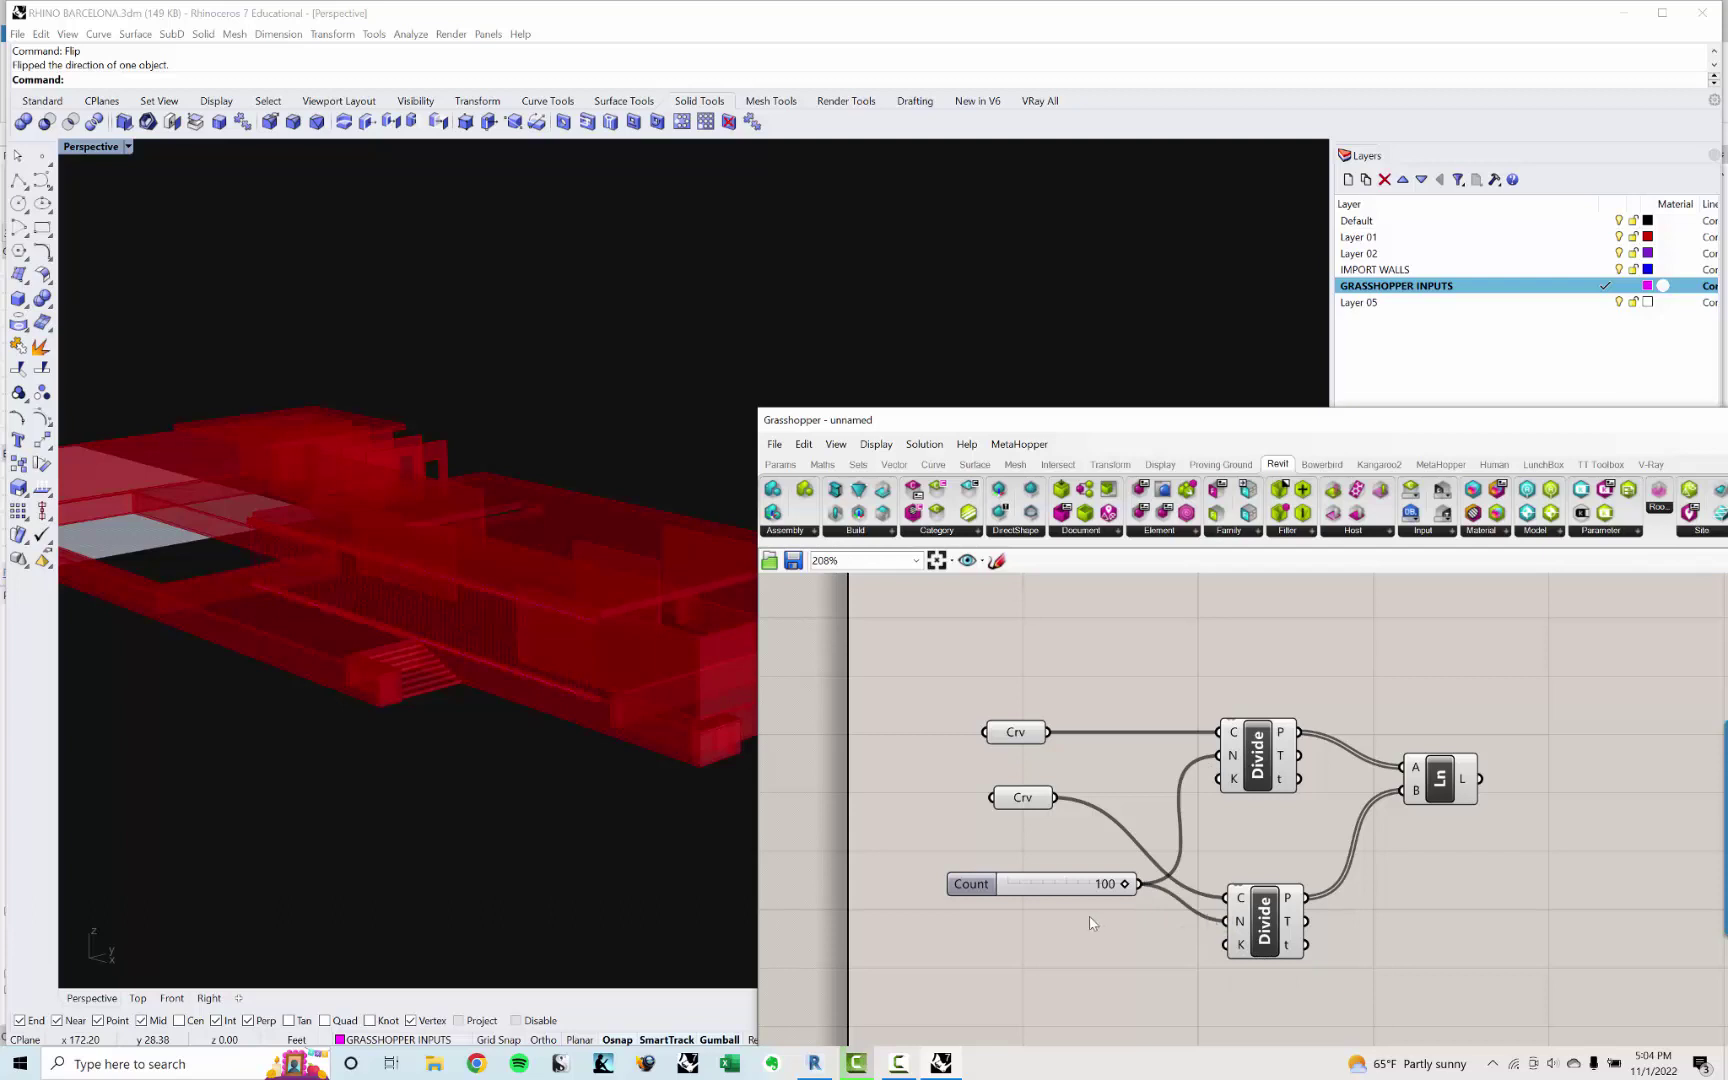
{"action": "left_click_drag", "start_coordinate": [970, 884], "coordinate": [901, 893]}
Step: Move the near end point of the upper facade curve outward along the Y axis, away from the roof edge
{"action": "scroll", "coordinate": [423, 580], "scroll_direction": "up", "scroll_amount": 3}
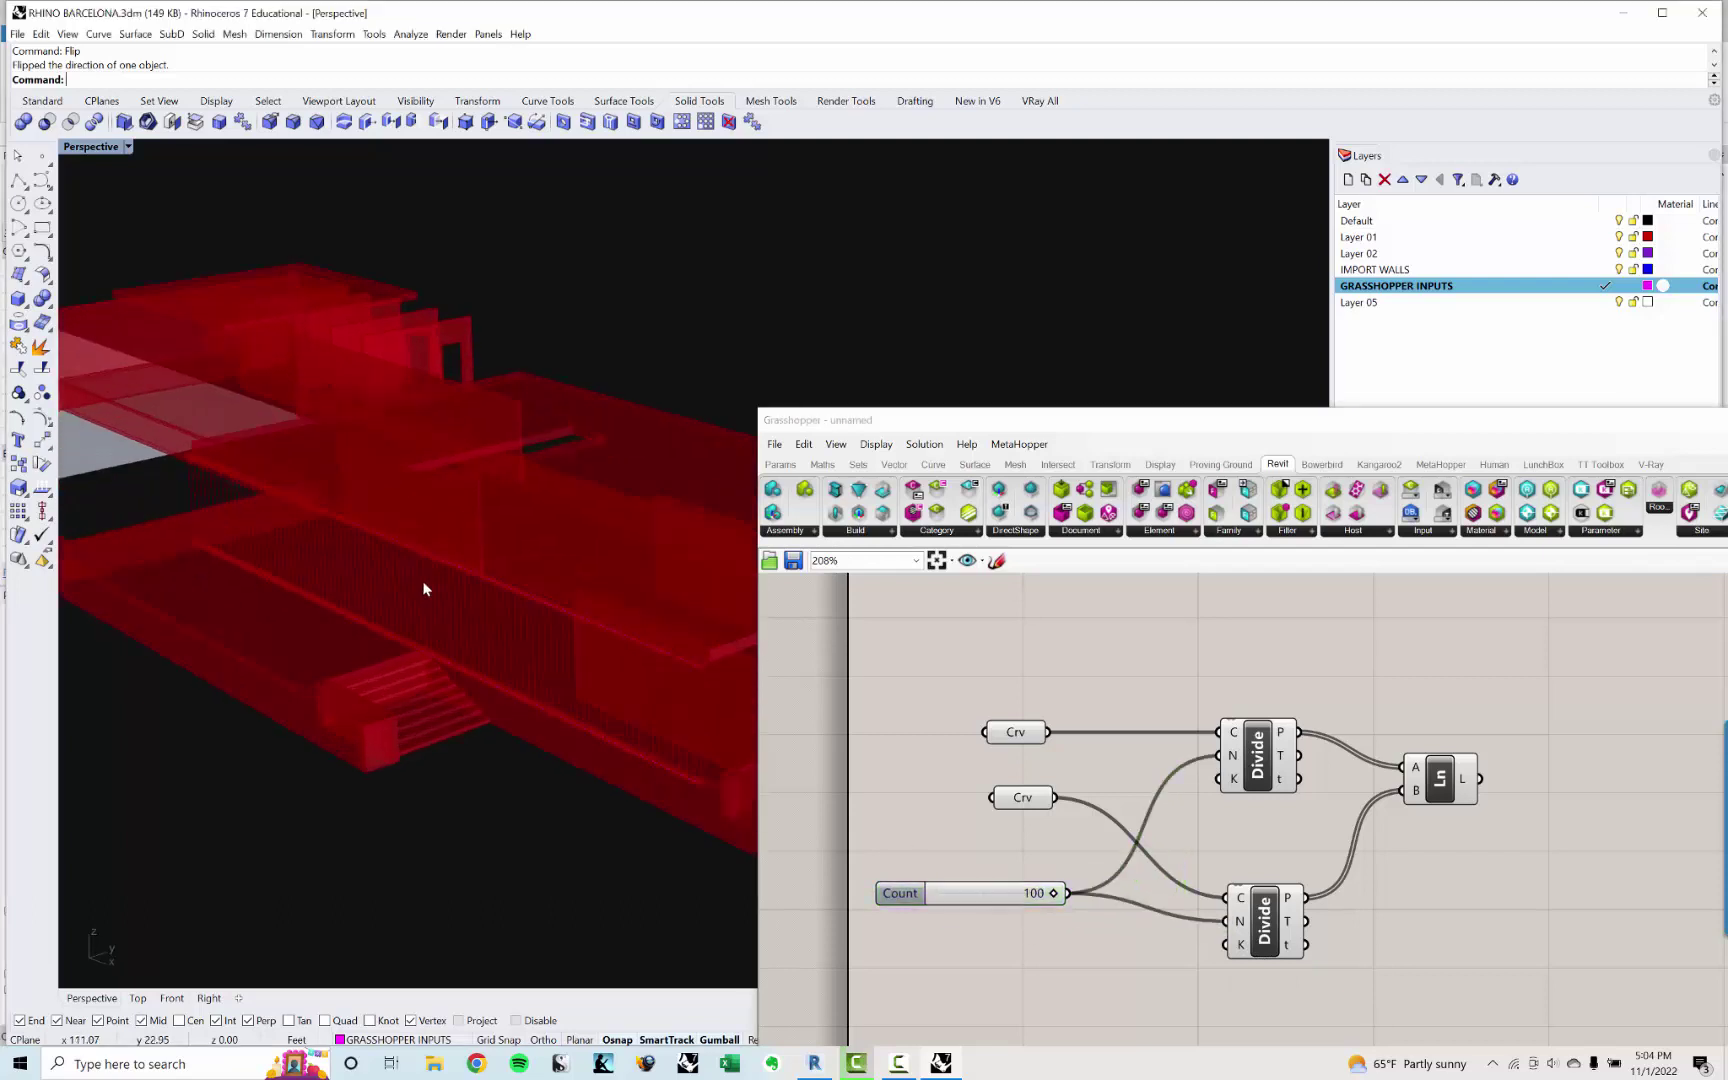
{"action": "left_click", "coordinate": [429, 552]}
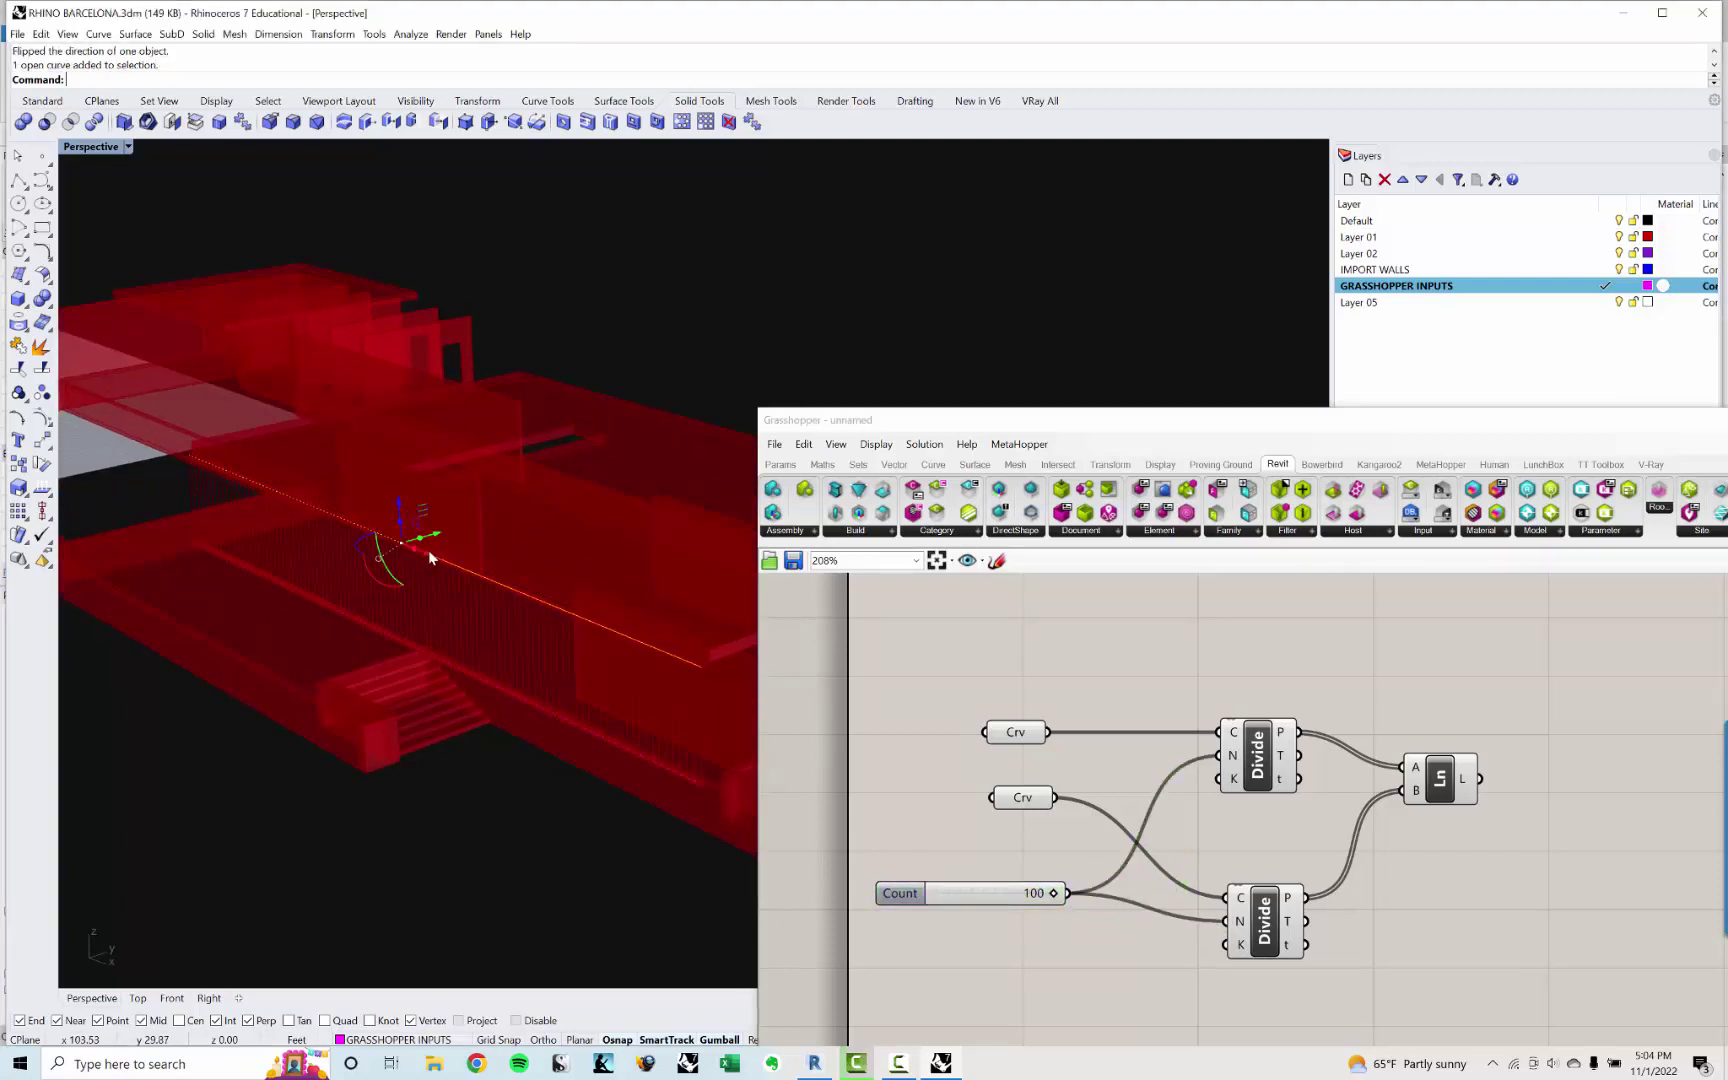
{"action": "left_click", "coordinate": [699, 665]}
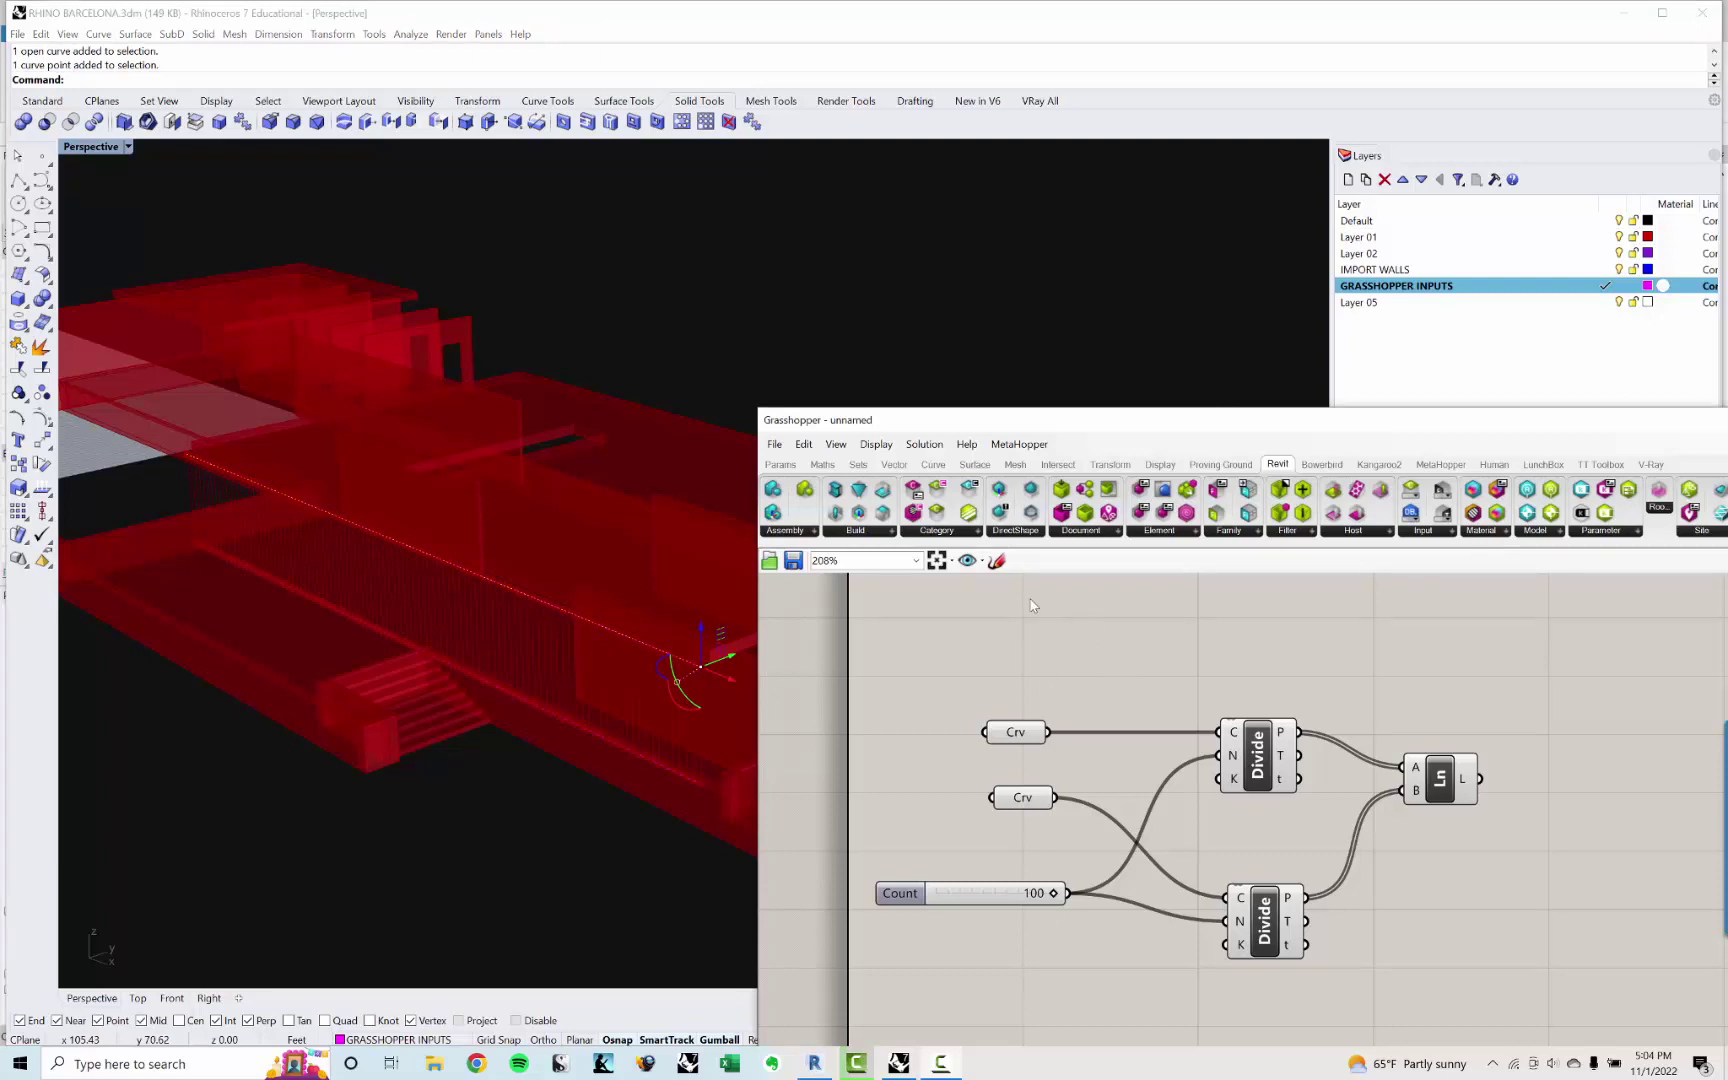
{"action": "right_click", "coordinate": [1009, 638]}
{"action": "left_click", "coordinate": [983, 413]}
{"action": "left_click_drag", "start_coordinate": [983, 418], "coordinate": [977, 399]}
{"action": "right_click_drag", "start_coordinate": [1146, 629], "coordinate": [1165, 663]}
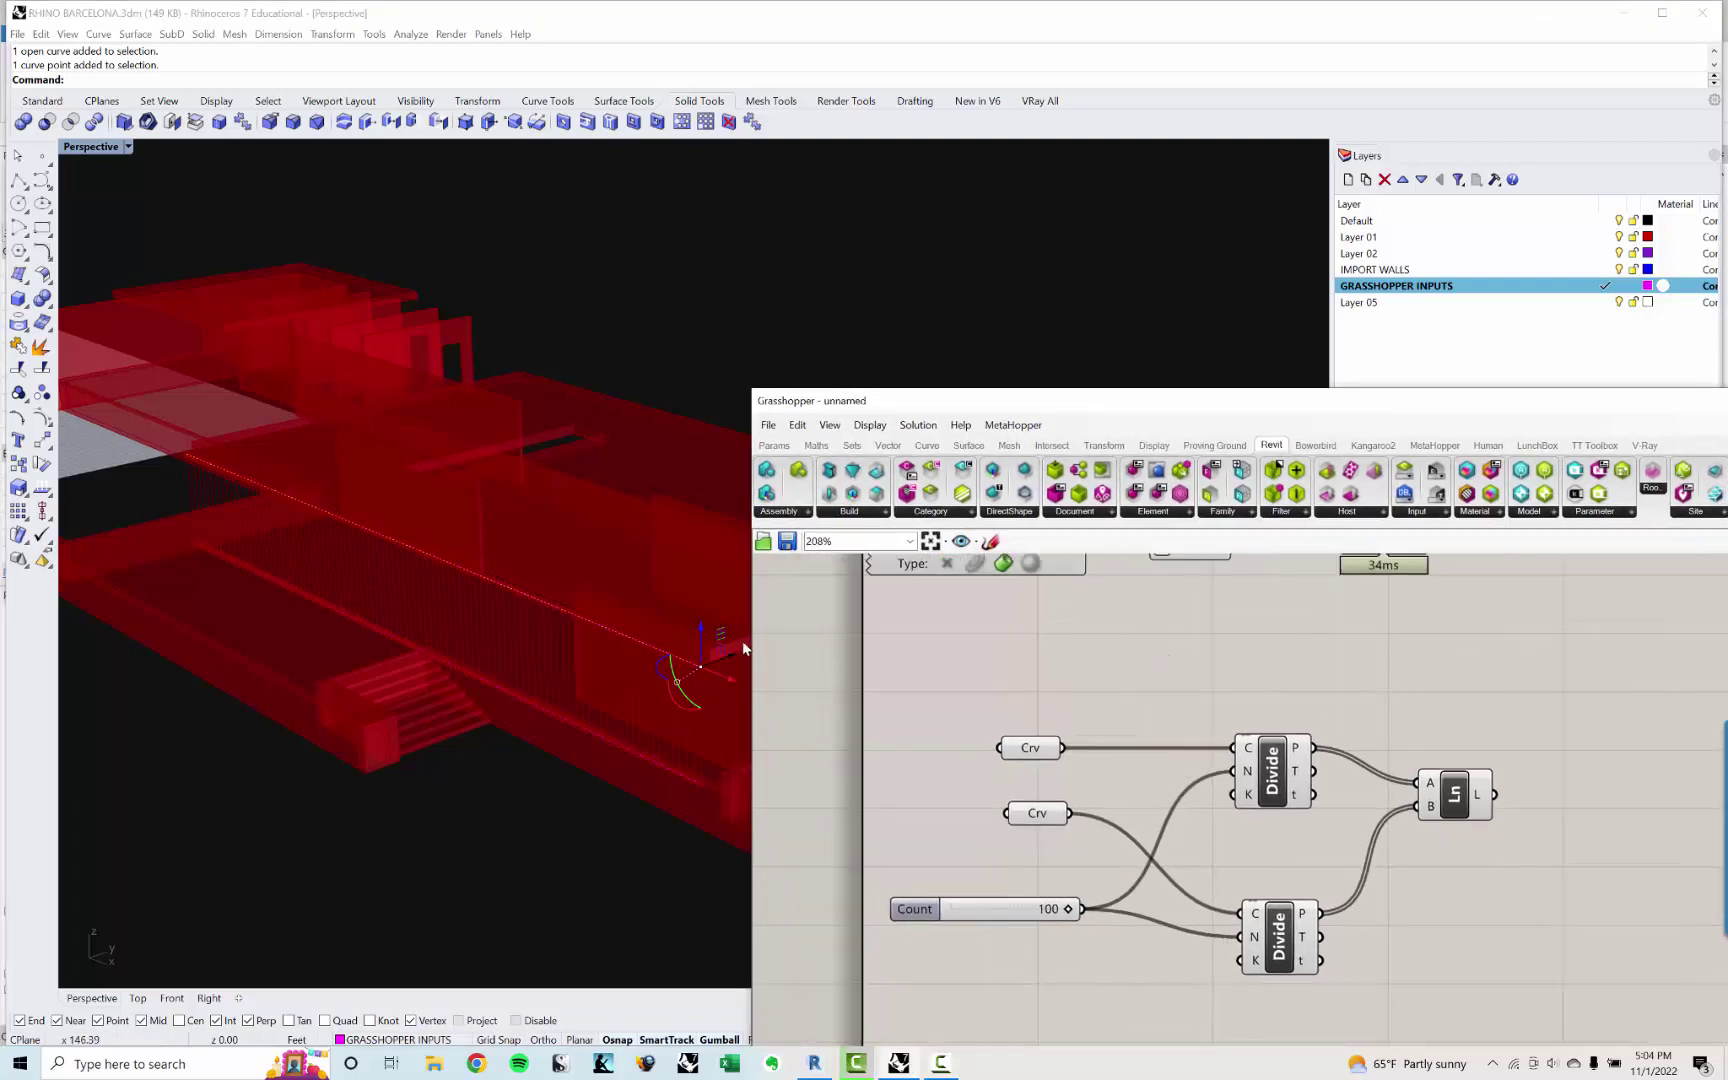
{"action": "right_click_drag", "start_coordinate": [1329, 690], "coordinate": [1314, 705]}
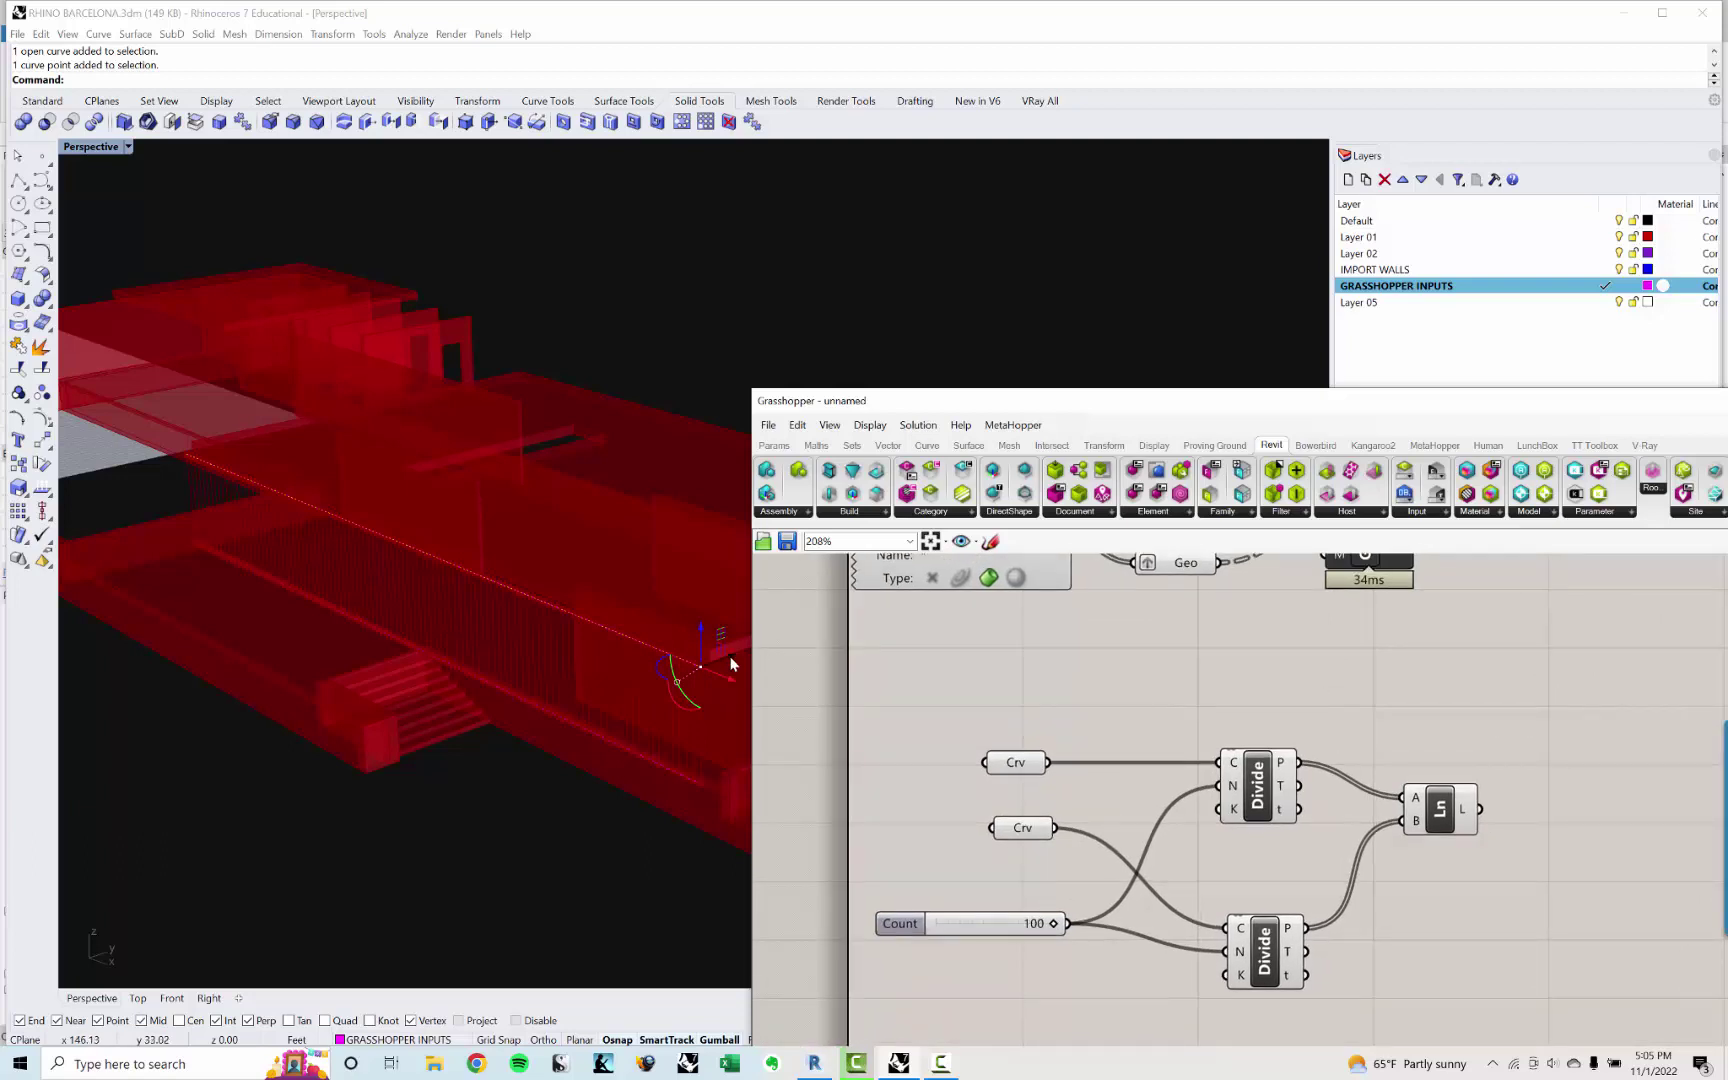
{"action": "left_click_drag", "start_coordinate": [724, 660], "coordinate": [657, 683]}
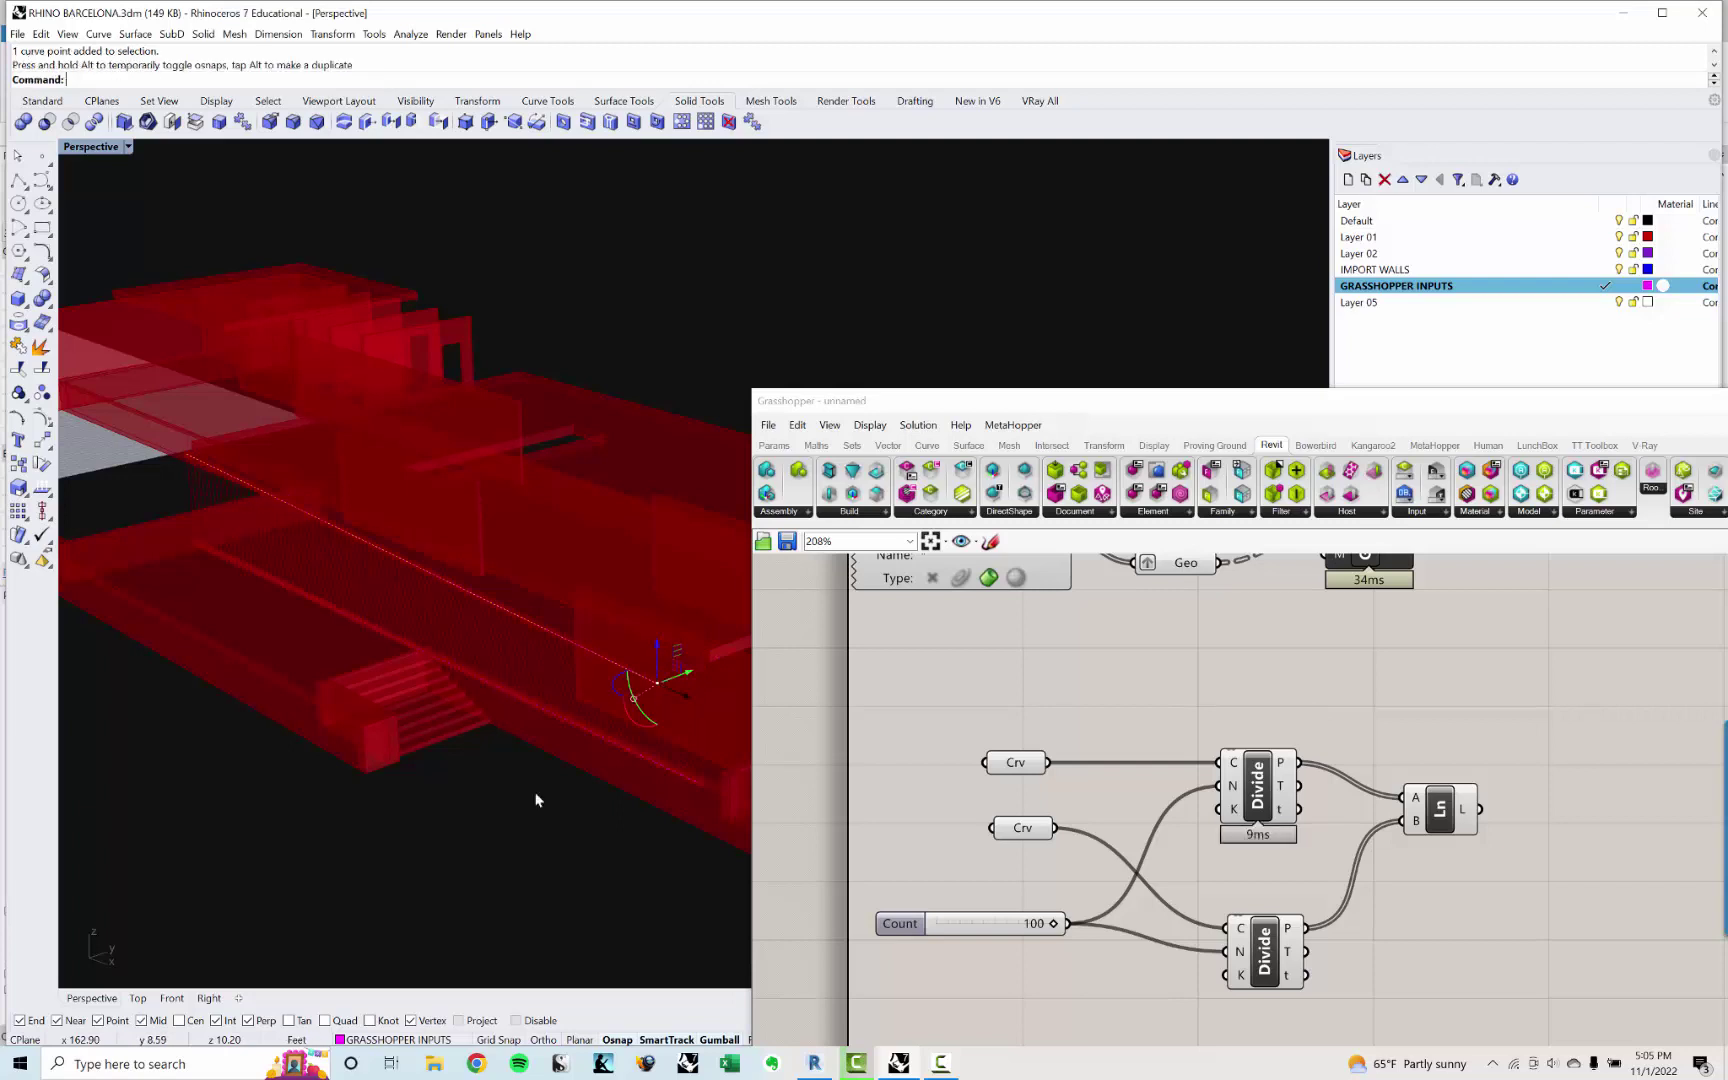
{"action": "mouse_move", "coordinate": [536, 796]}
{"action": "right_mouse_down"}
{"action": "mouse_move", "coordinate": [521, 780]}
{"action": "mouse_move", "coordinate": [508, 799]}
{"action": "right_mouse_up"}
{"action": "mouse_move", "coordinate": [545, 728]}
{"action": "right_mouse_down"}
{"action": "mouse_move", "coordinate": [501, 721]}
{"action": "mouse_move", "coordinate": [482, 694]}
{"action": "mouse_move", "coordinate": [525, 698]}
{"action": "right_mouse_up"}
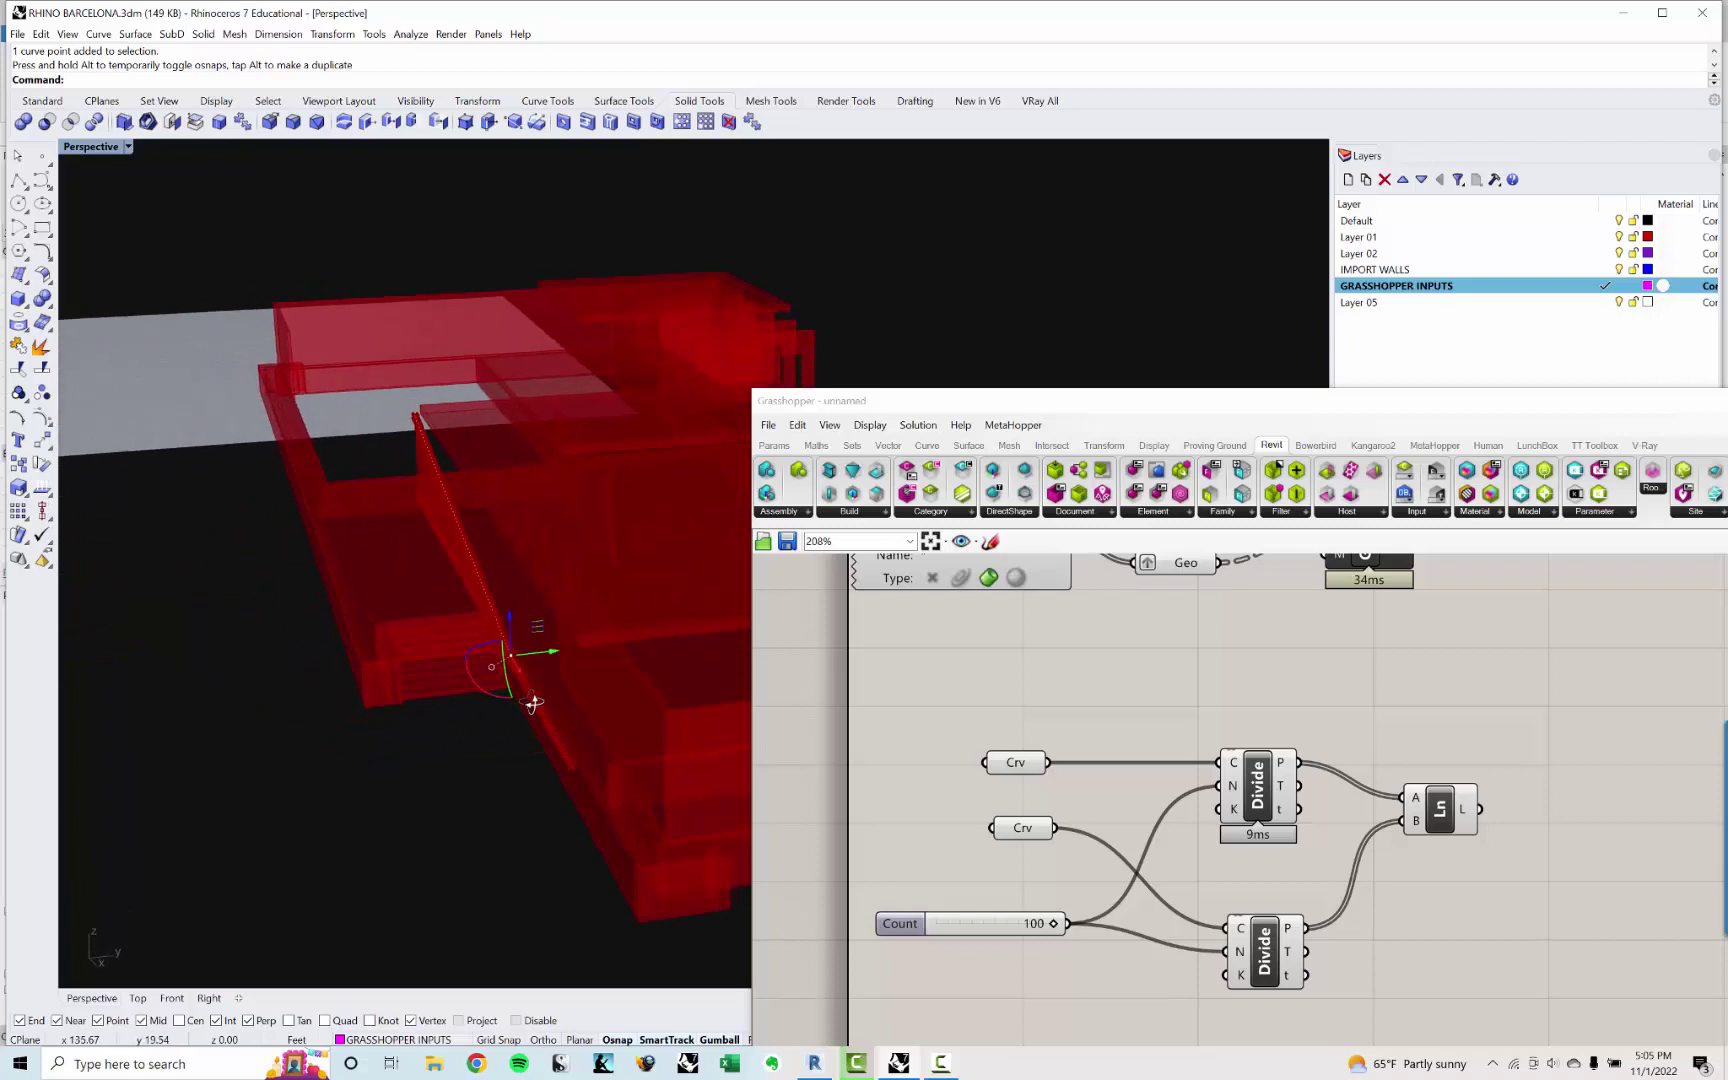
{"action": "left_click", "coordinate": [417, 424]}
{"action": "right_click_drag", "start_coordinate": [424, 438], "coordinate": [588, 722]}
{"action": "left_click", "coordinate": [557, 779]}
{"action": "scroll", "coordinate": [1120, 694], "scroll_direction": "down", "scroll_amount": 2}
{"action": "scroll", "coordinate": [1144, 694], "scroll_direction": "up", "scroll_amount": 2}
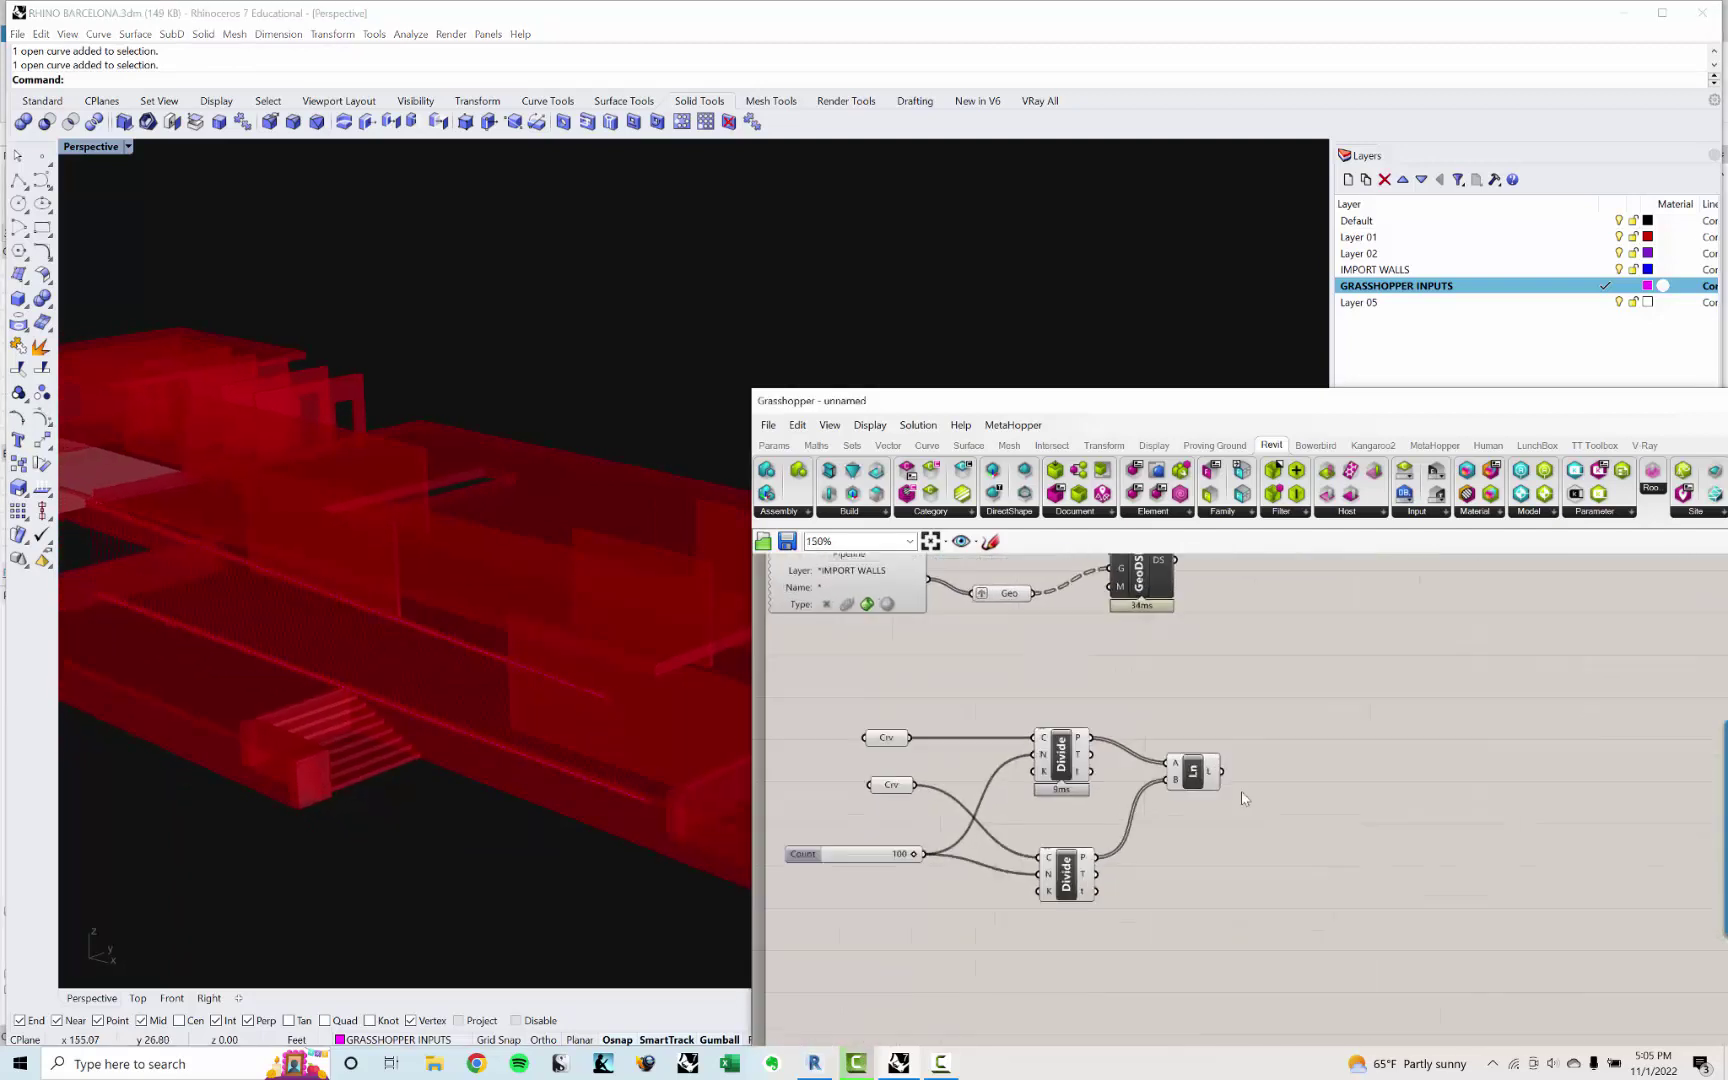
Step: Add a Pipe component beside the Line component and connect the line output to its curve input C
{"action": "left_click", "coordinate": [1178, 768]}
{"action": "left_click", "coordinate": [1377, 786]}
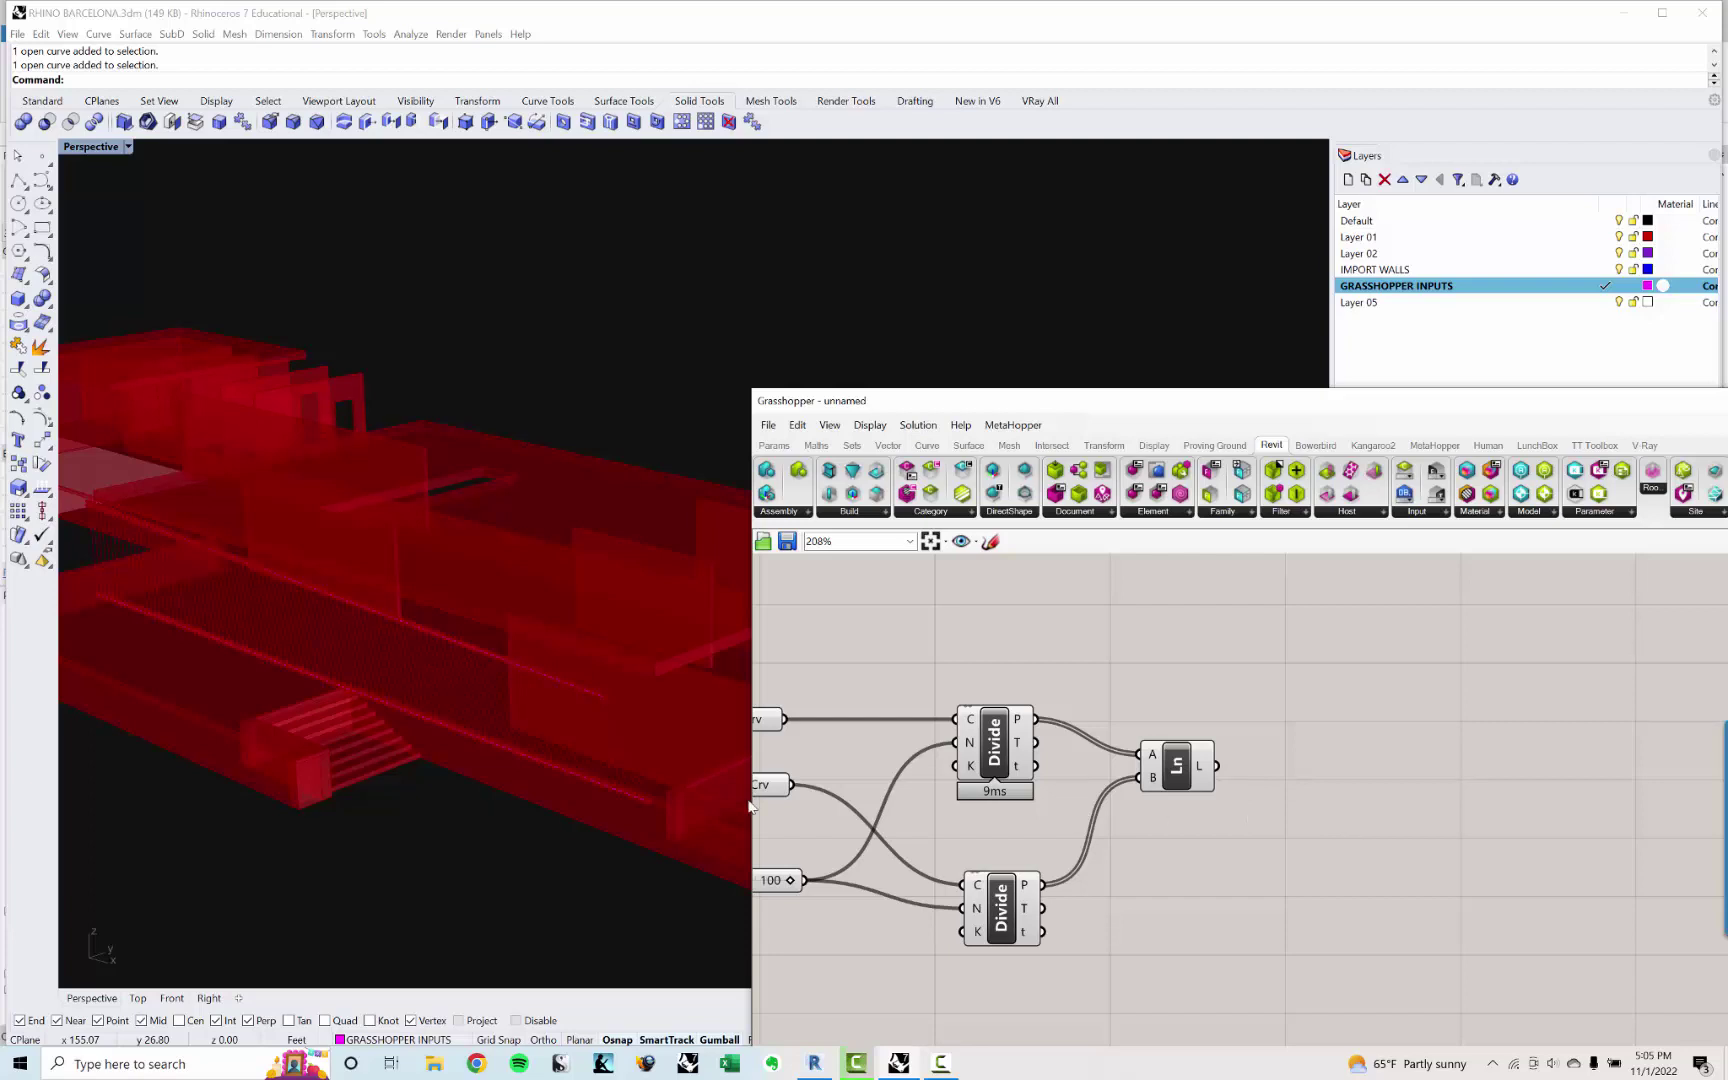
{"action": "double_click", "coordinate": [1322, 818]}
{"action": "type", "text": "PIPE"}
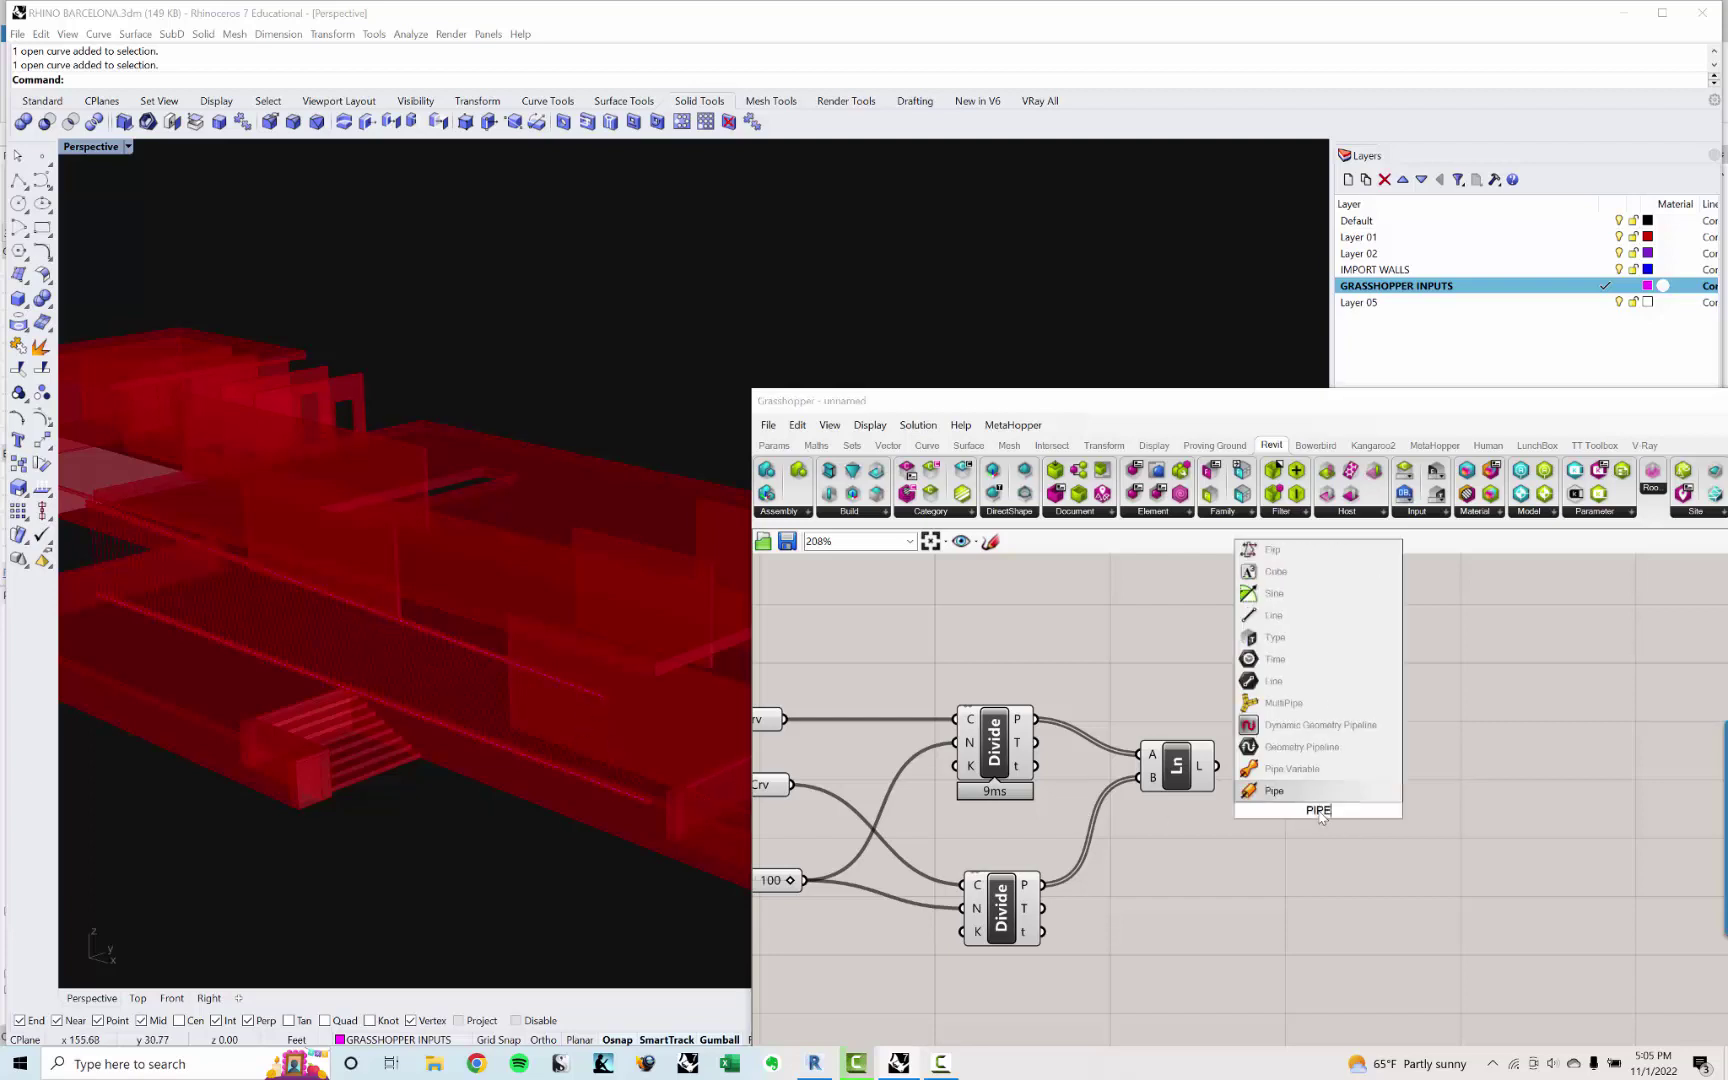
{"action": "key", "text": "Return"}
{"action": "scroll", "coordinate": [1318, 809], "scroll_direction": "up", "scroll_amount": 4}
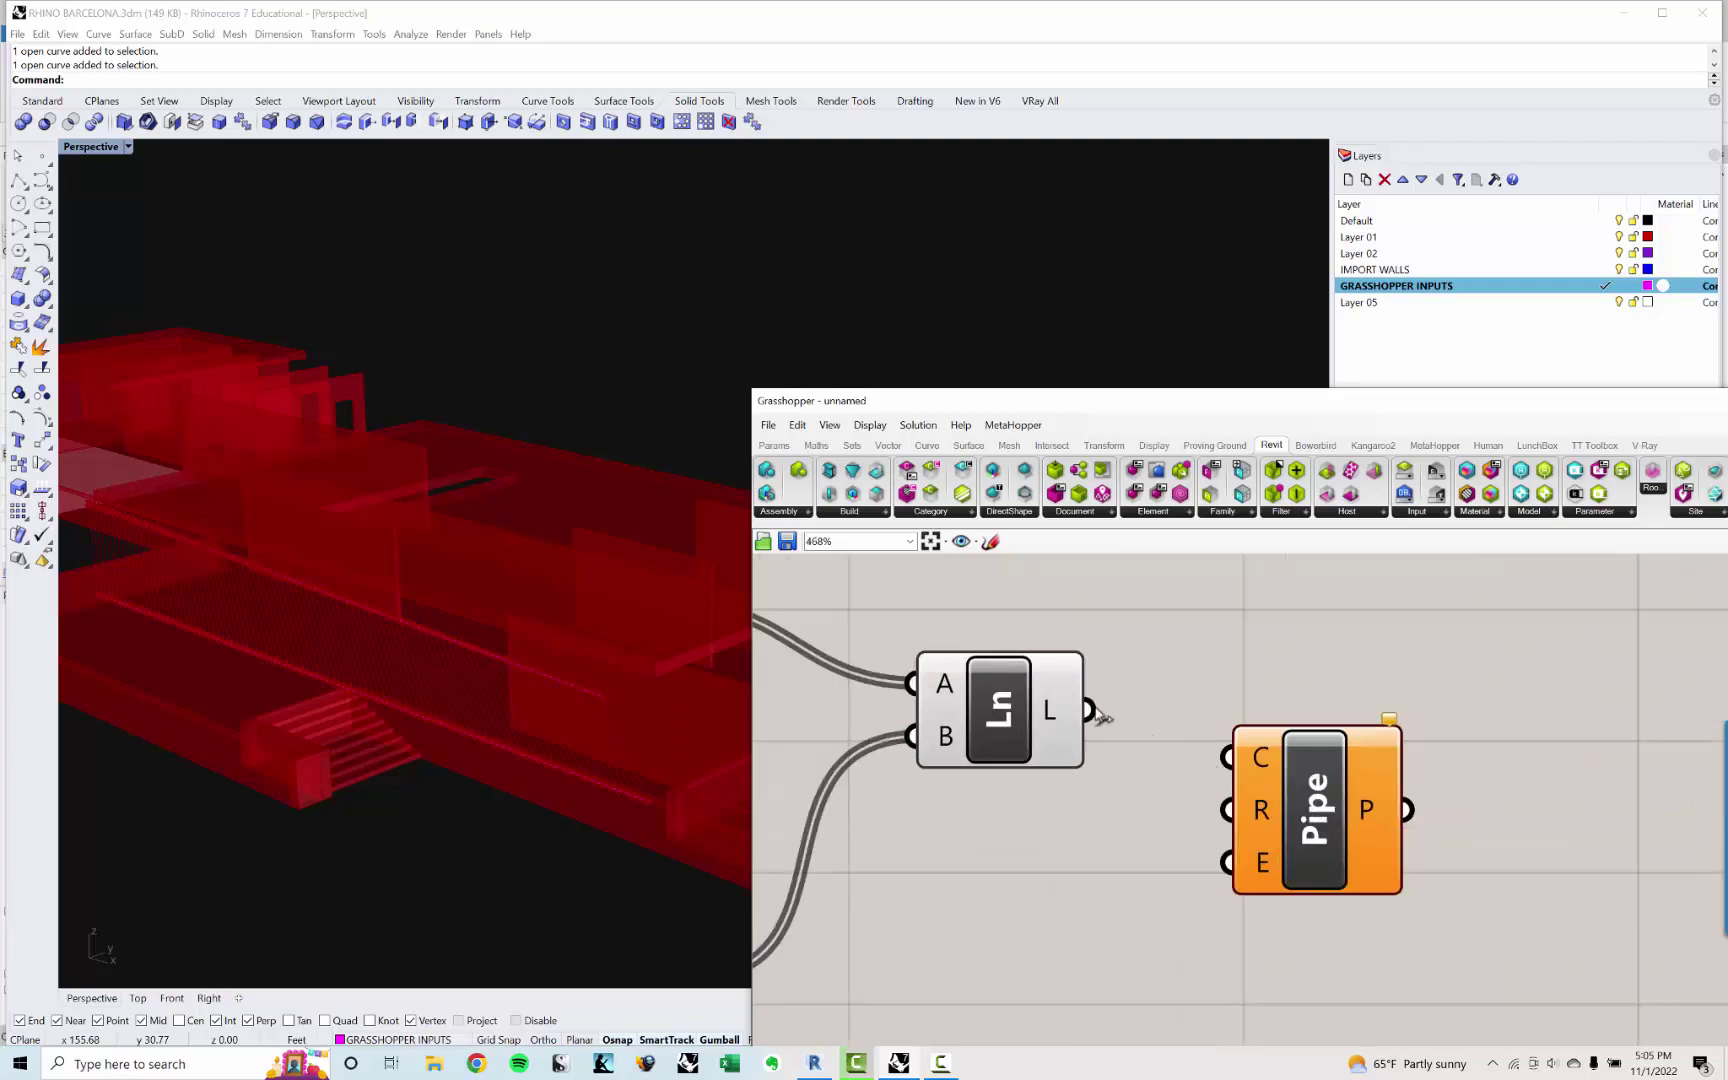
{"action": "left_click_drag", "start_coordinate": [1088, 709], "coordinate": [1225, 755]}
{"action": "left_click_drag", "start_coordinate": [1300, 812], "coordinate": [1415, 817]}
Step: Add a number slider, connect it to the Pipe component's radius input, and set it to 0.036
{"action": "left_click", "coordinate": [1207, 893]}
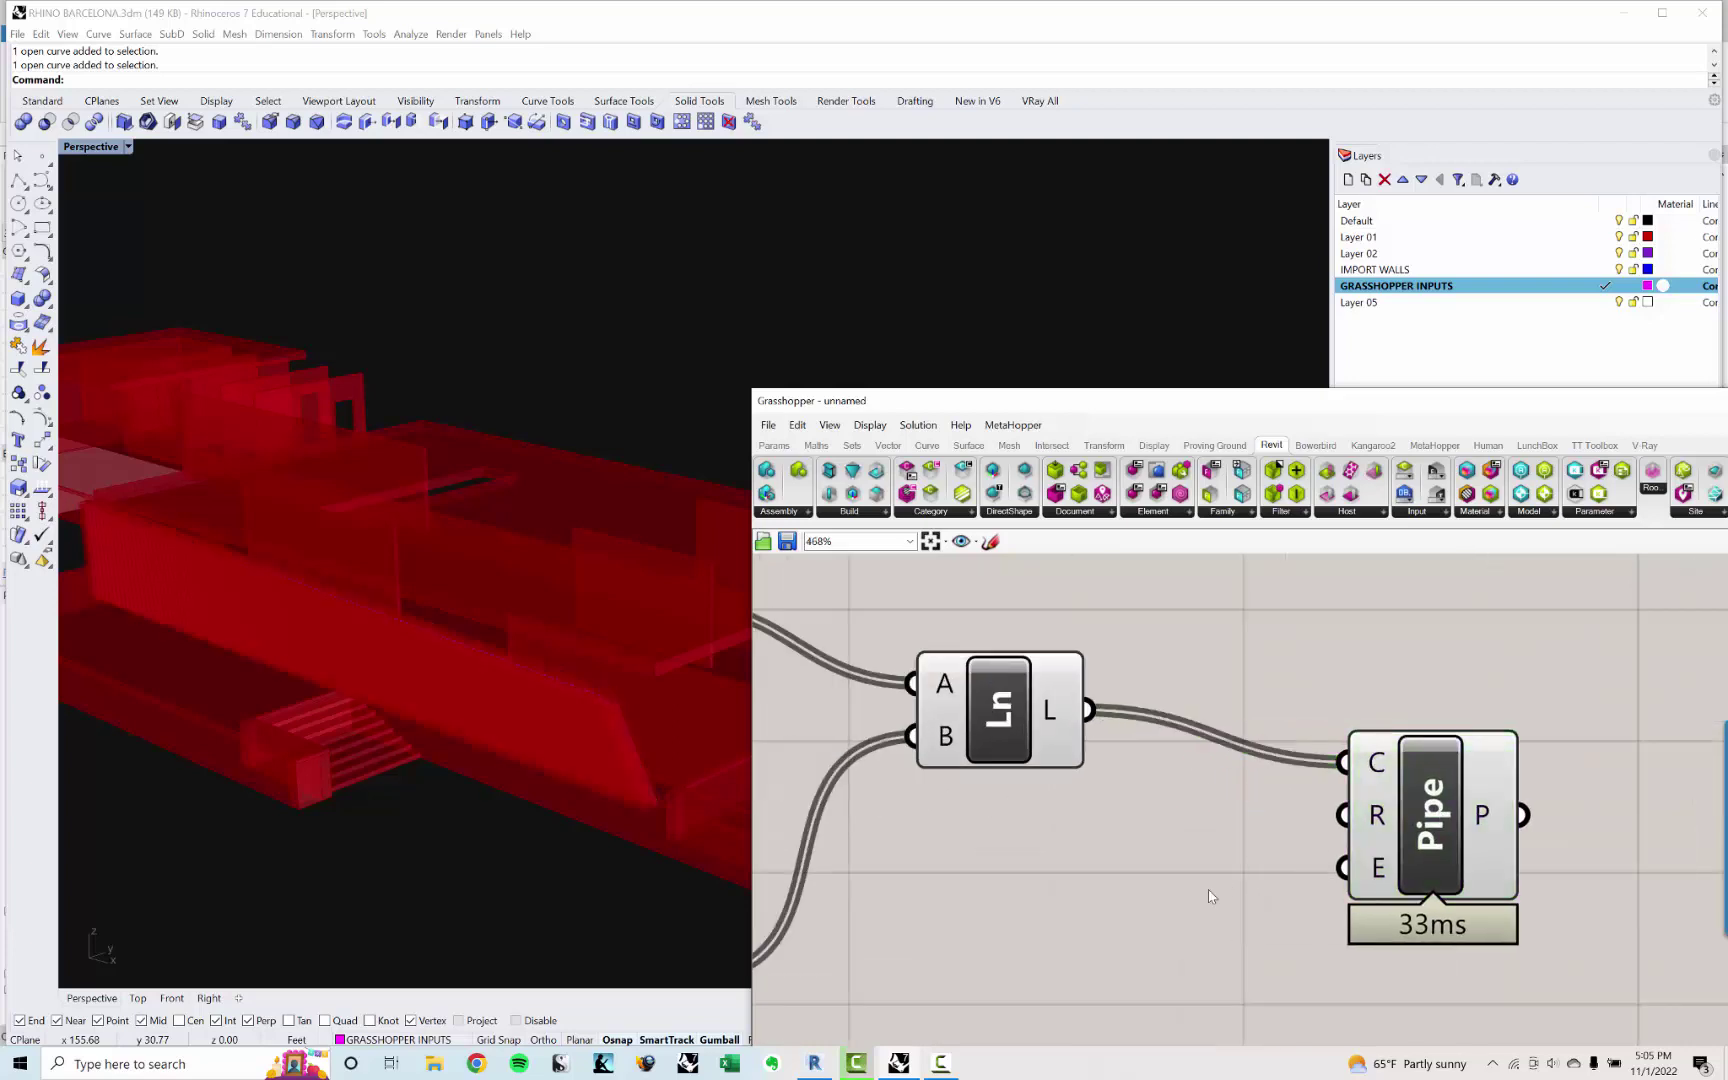
{"action": "double_click", "coordinate": [1208, 893]}
{"action": "type", "text": "SLIDER"}
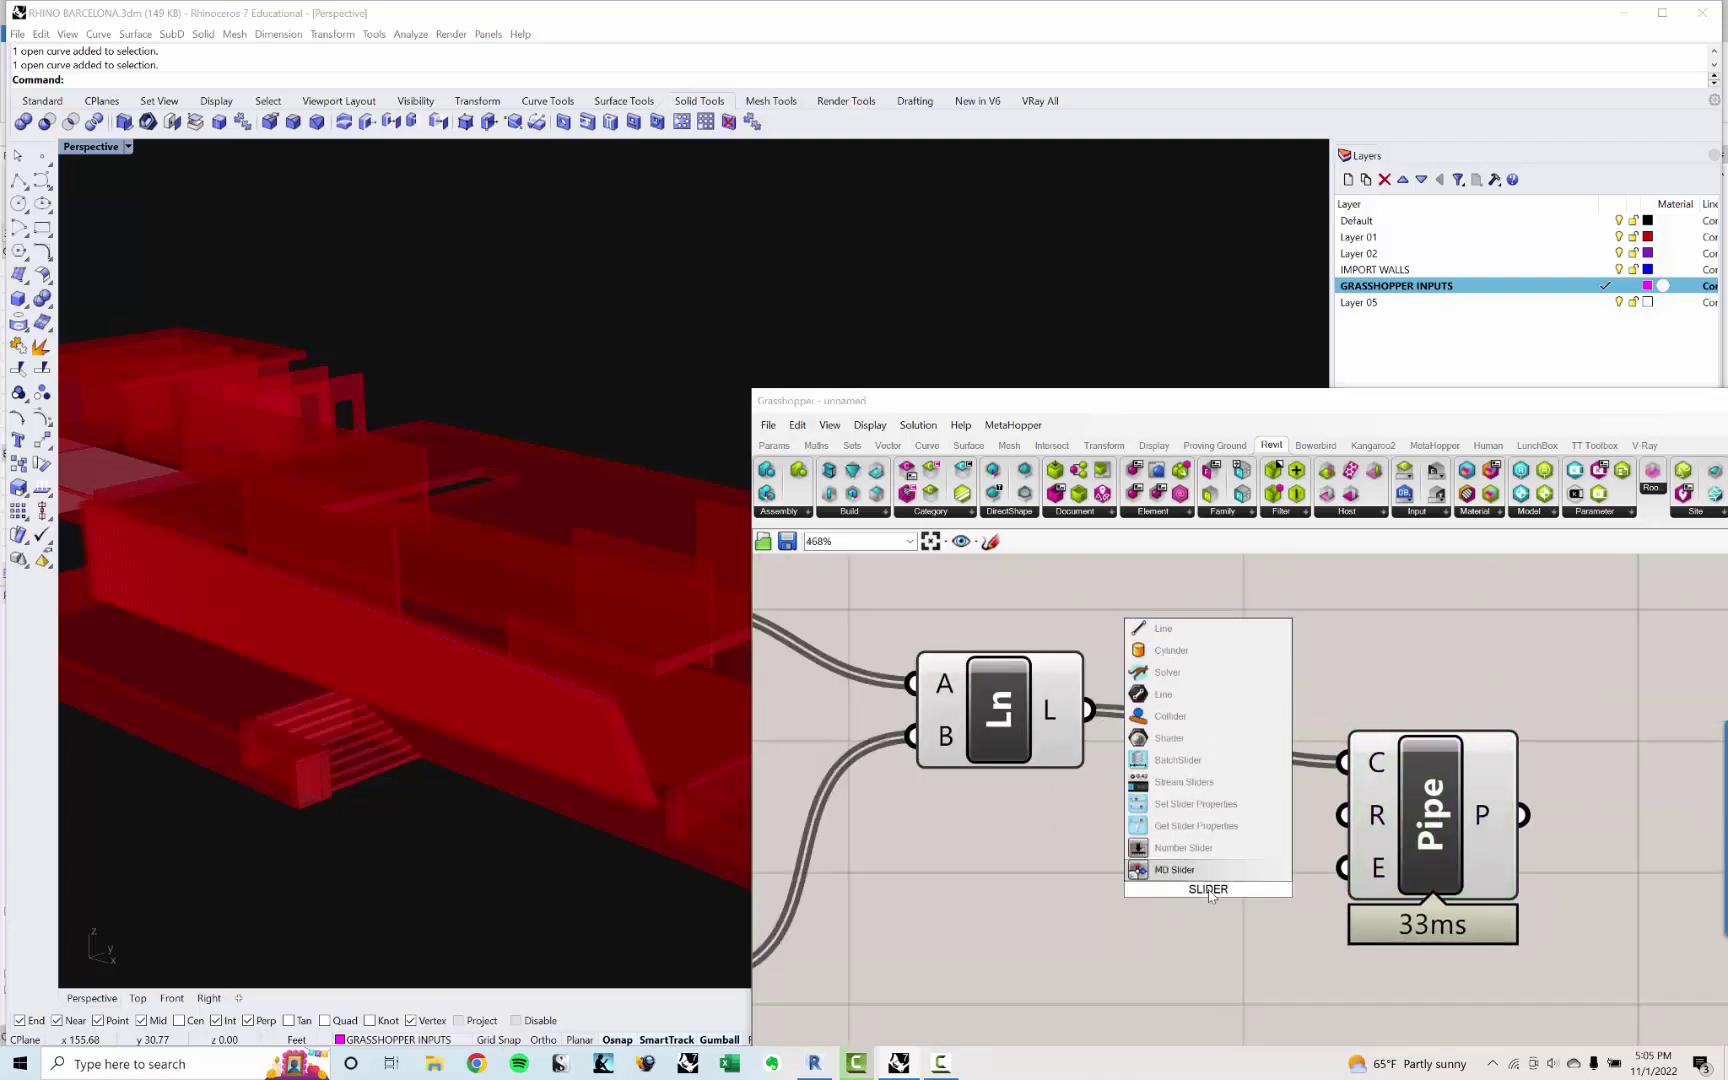
{"action": "key", "text": "Up"}
{"action": "key", "text": "Return"}
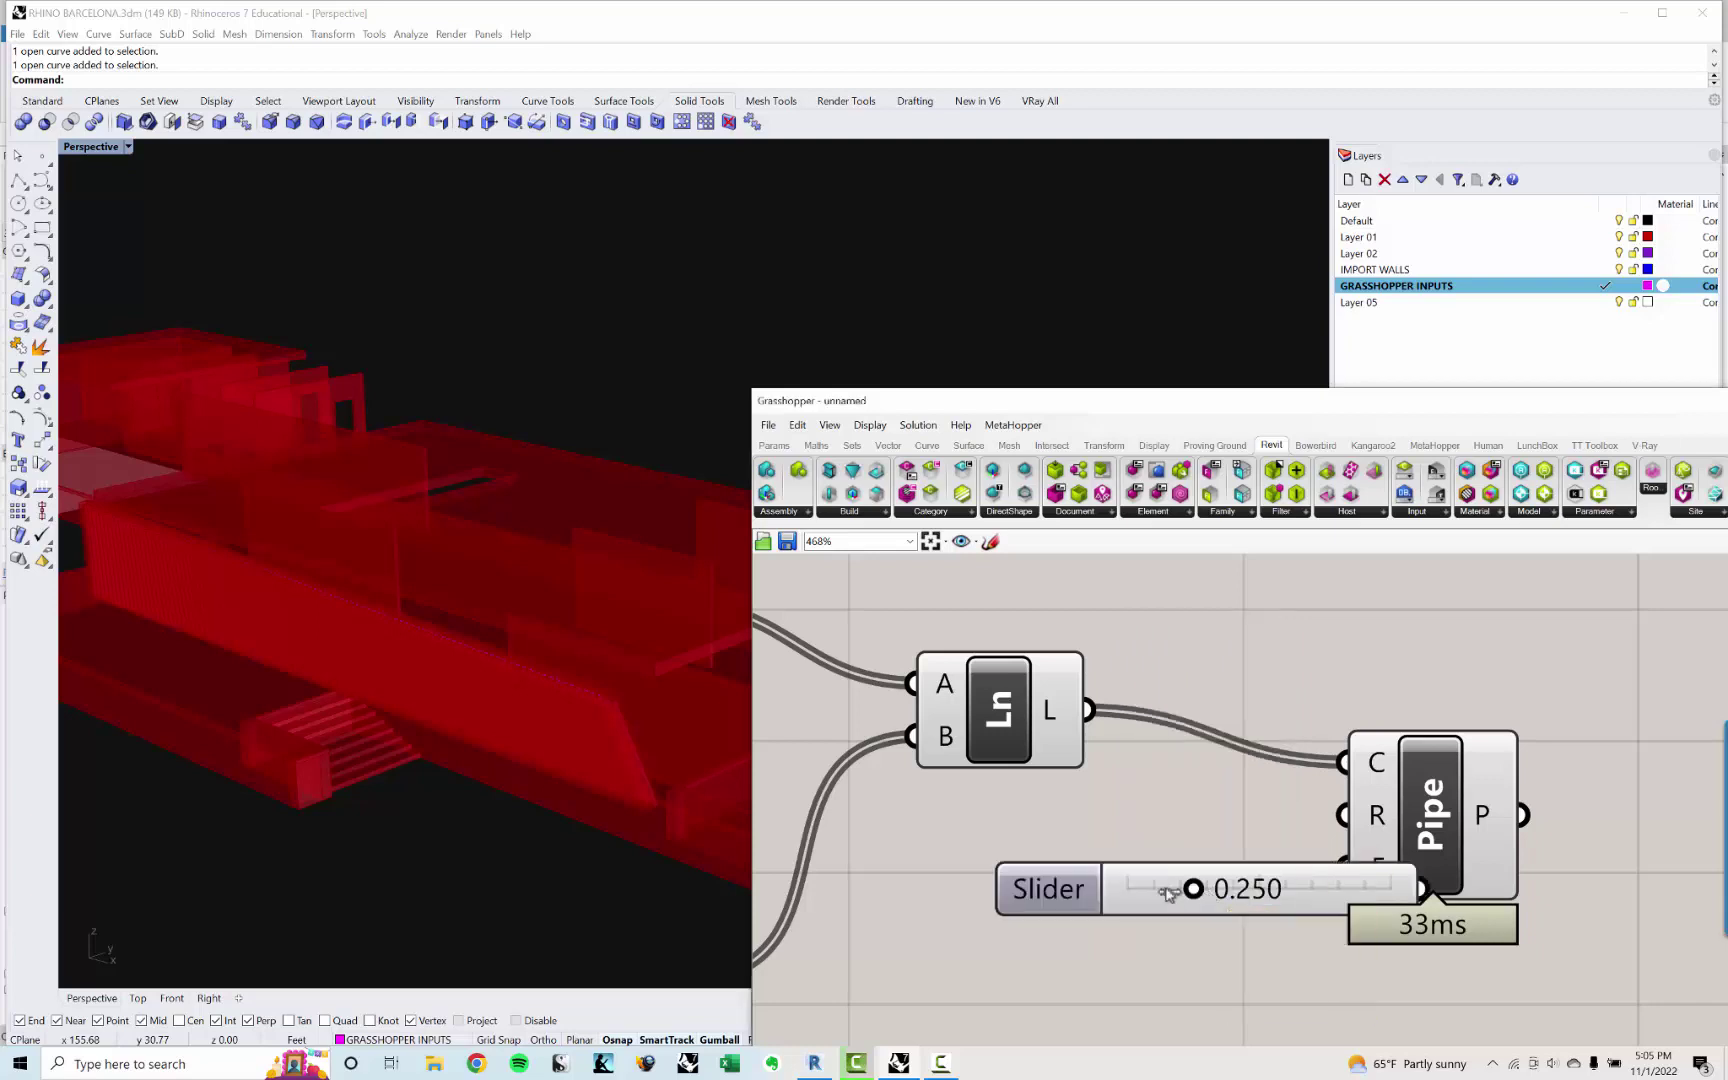
{"action": "left_click_drag", "start_coordinate": [1168, 893], "coordinate": [1027, 904]}
{"action": "left_click_drag", "start_coordinate": [1294, 899], "coordinate": [1333, 826]}
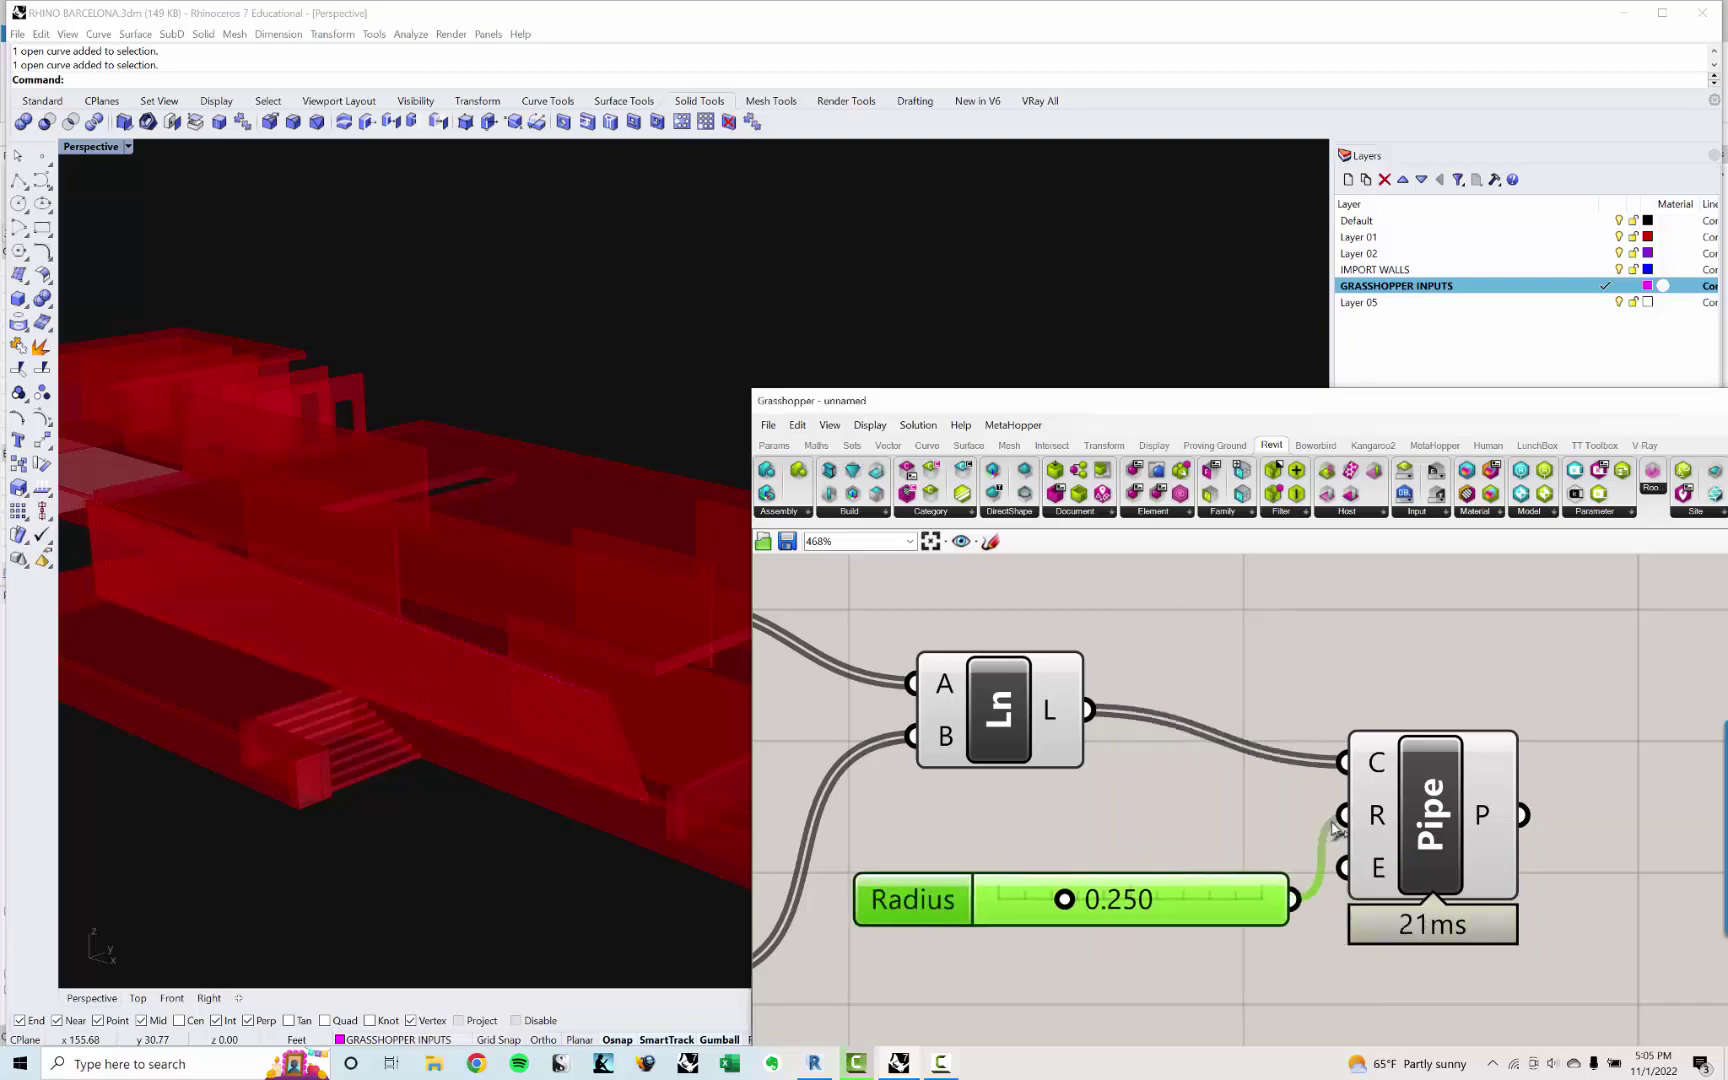
{"action": "scroll", "coordinate": [598, 771], "scroll_direction": "up", "scroll_amount": 3}
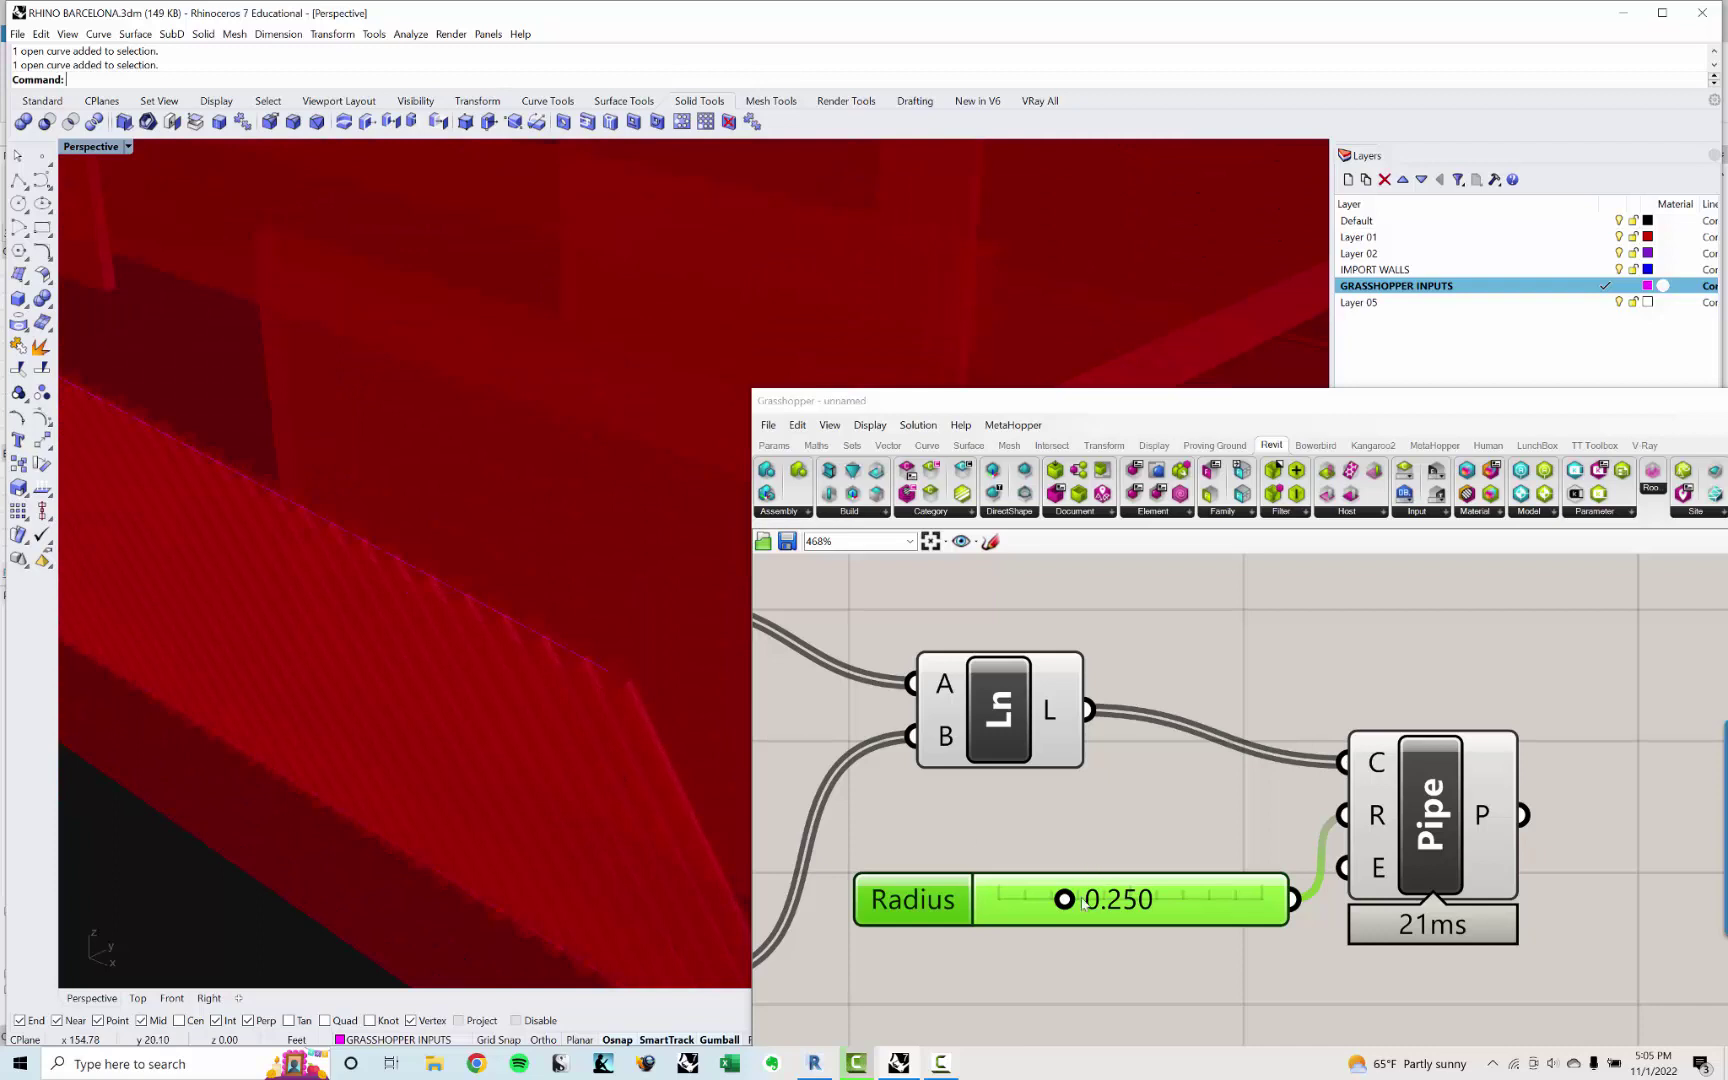
{"action": "left_click_drag", "start_coordinate": [1065, 900], "coordinate": [1012, 903]}
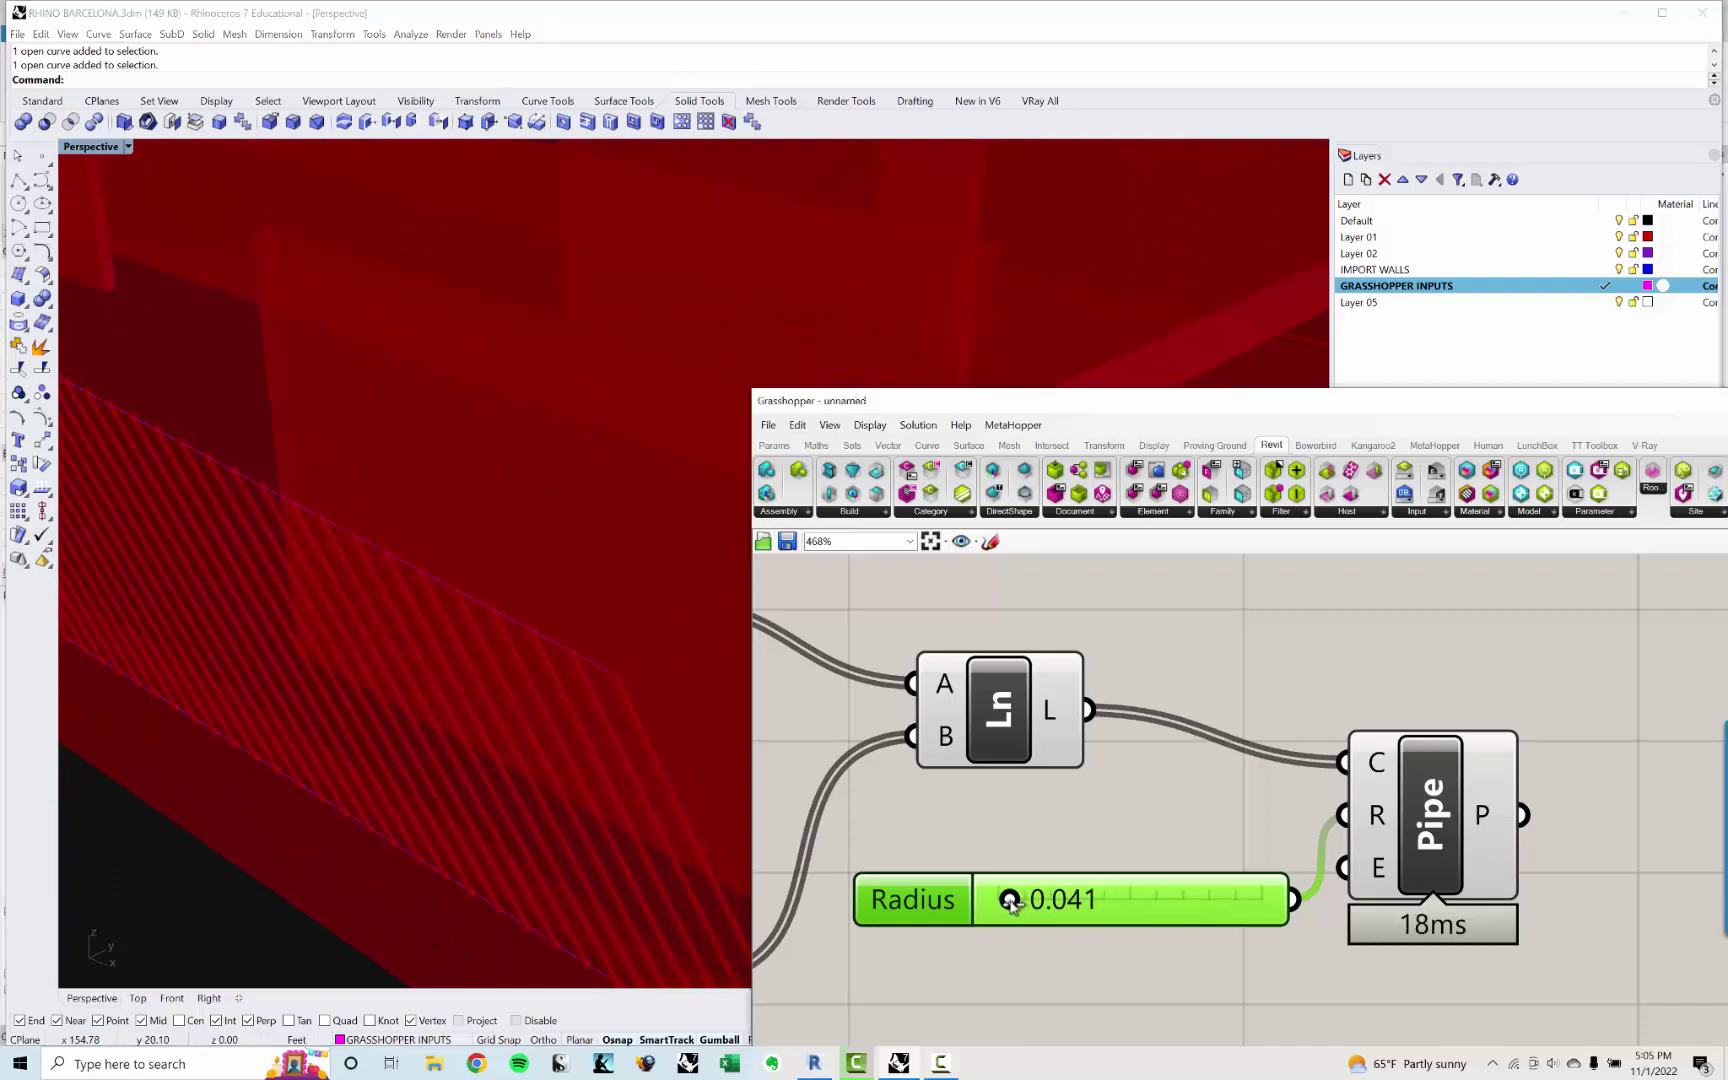
Step: Add a Cap Holes component after the Pipe component and connect the pipe output to its input B
{"action": "left_click", "coordinate": [1650, 780]}
{"action": "right_click_drag", "start_coordinate": [1682, 780], "coordinate": [1650, 780]}
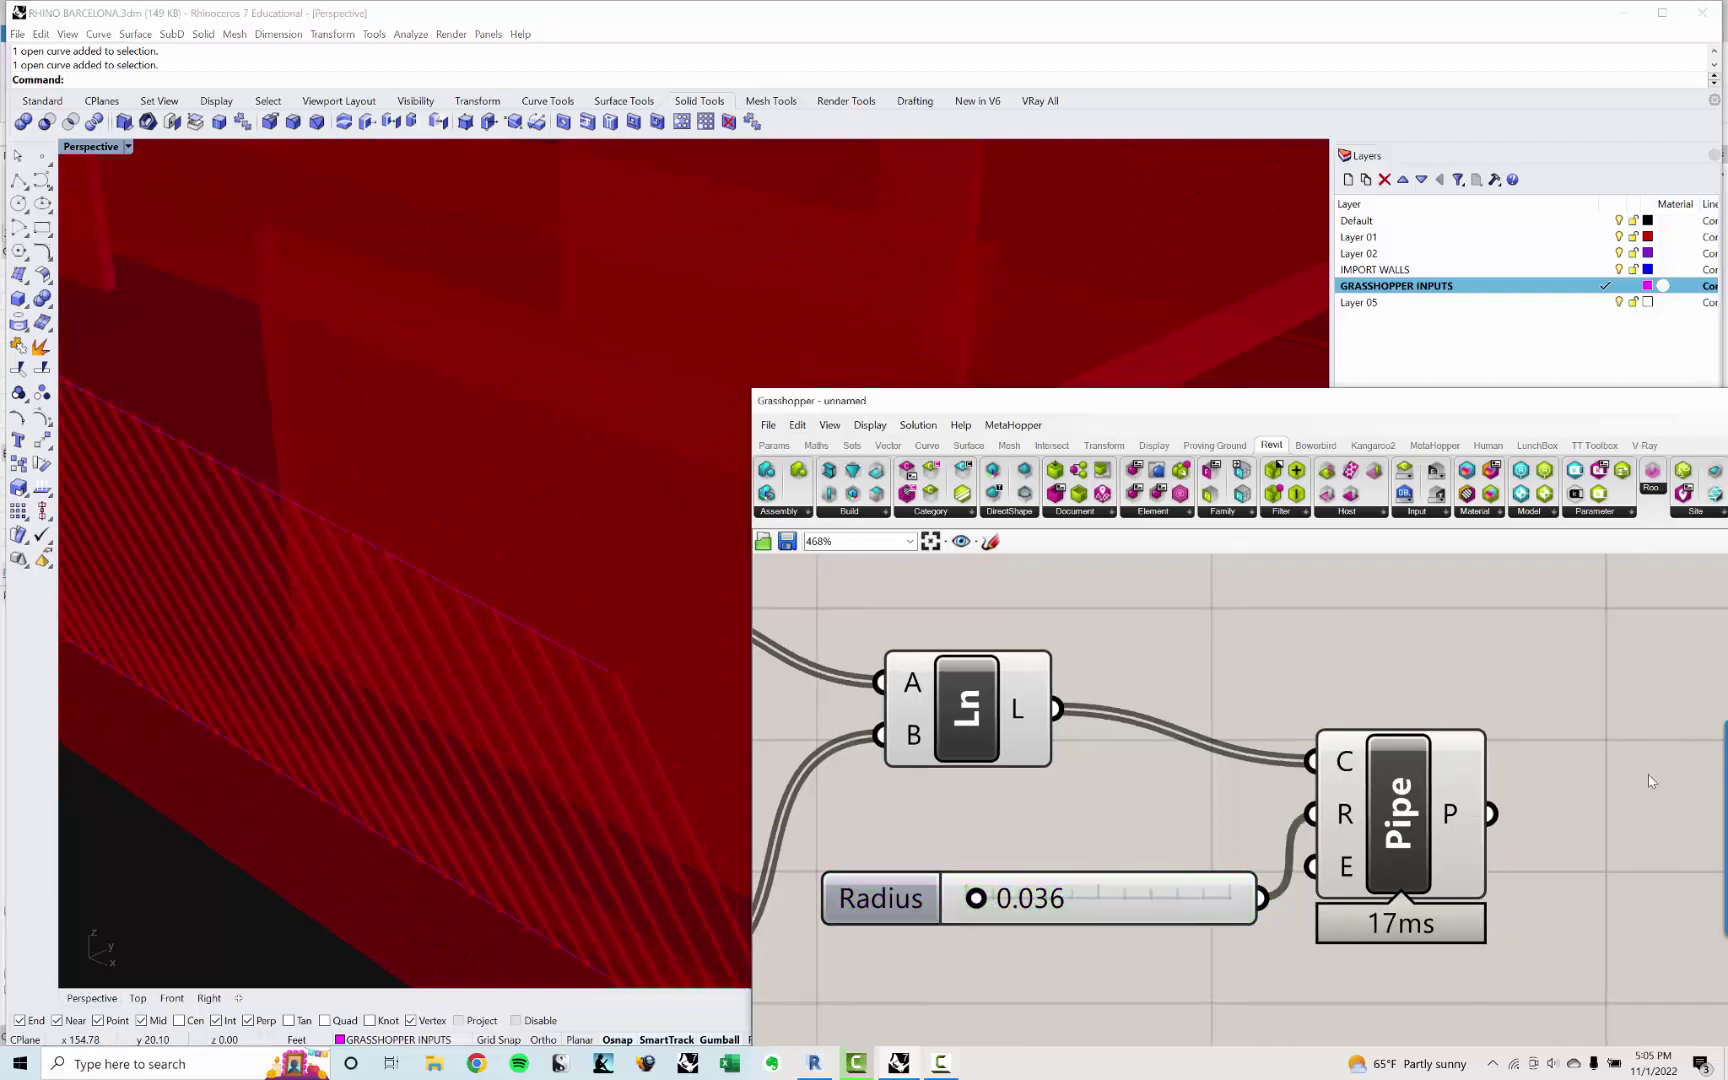
{"action": "double_click", "coordinate": [1597, 752]}
{"action": "type", "text": "CAP"}
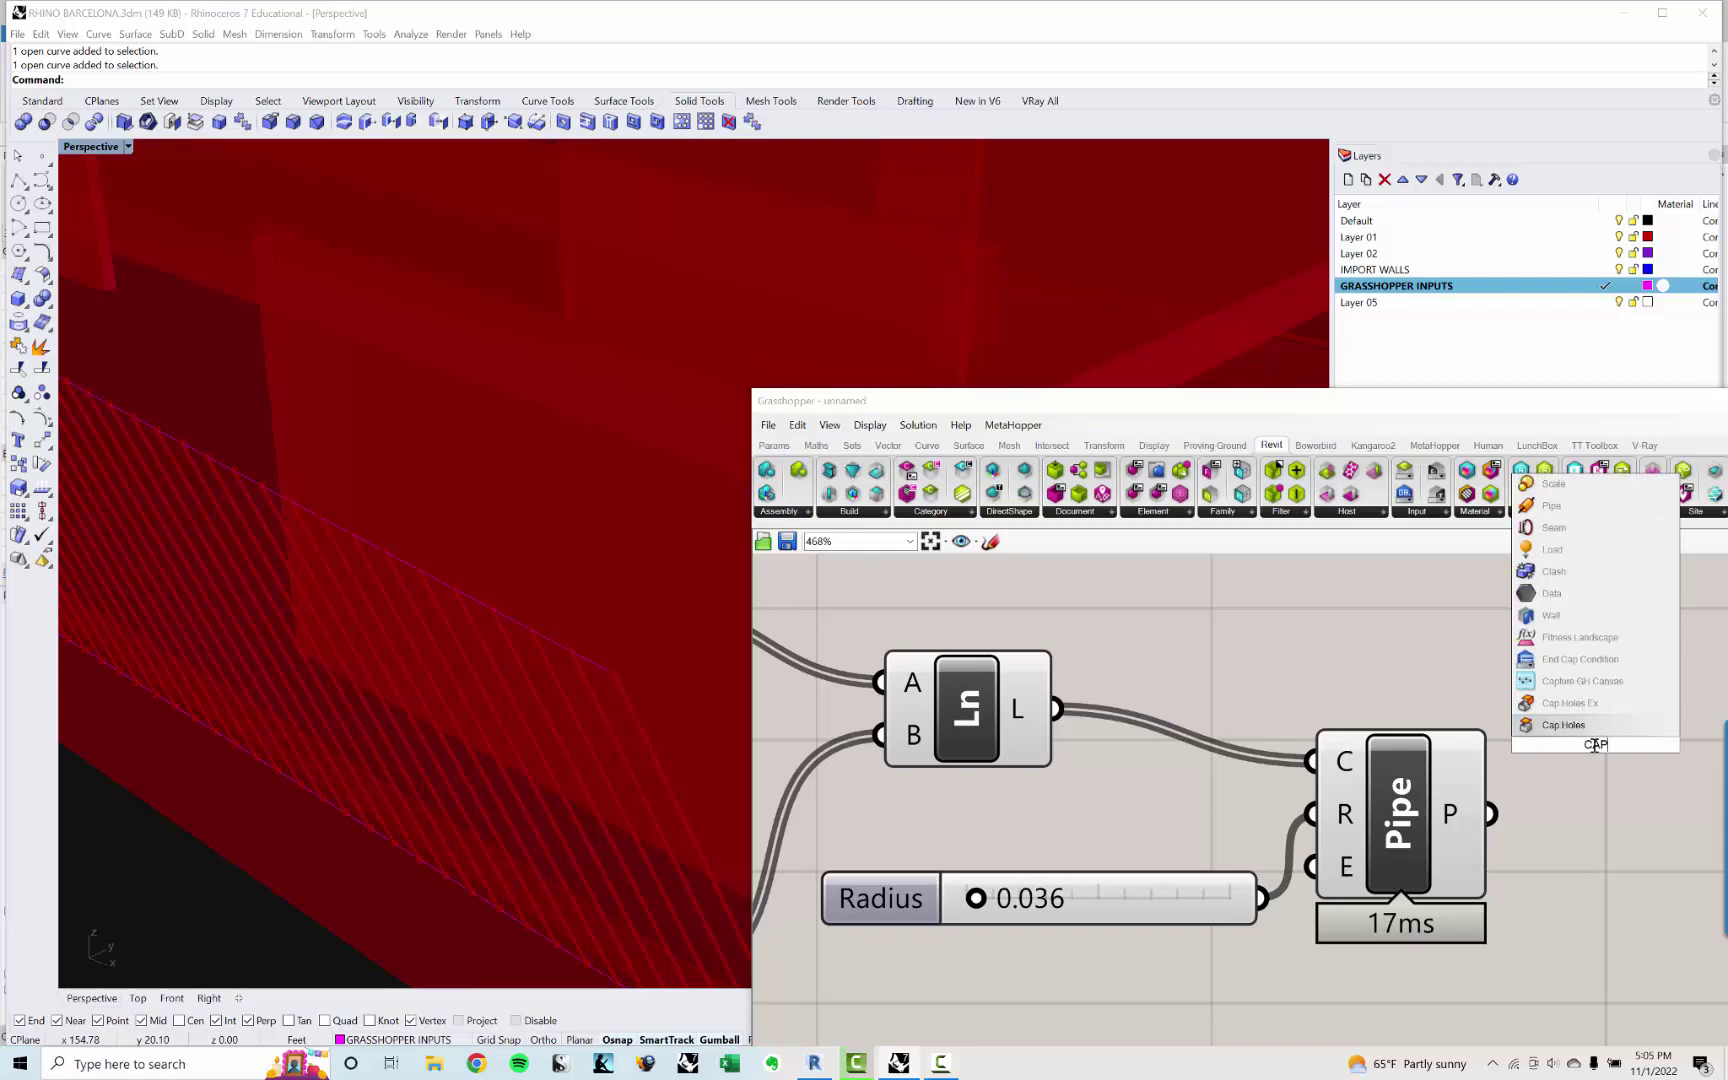
{"action": "key", "text": "Return"}
{"action": "scroll", "coordinate": [1572, 747], "scroll_direction": "down", "scroll_amount": 2}
{"action": "right_click_drag", "start_coordinate": [1372, 722], "coordinate": [1170, 680]}
{"action": "left_click_drag", "start_coordinate": [1388, 701], "coordinate": [1427, 721]}
{"action": "left_click_drag", "start_coordinate": [1314, 753], "coordinate": [1447, 760]}
{"action": "left_click", "coordinate": [1636, 757]}
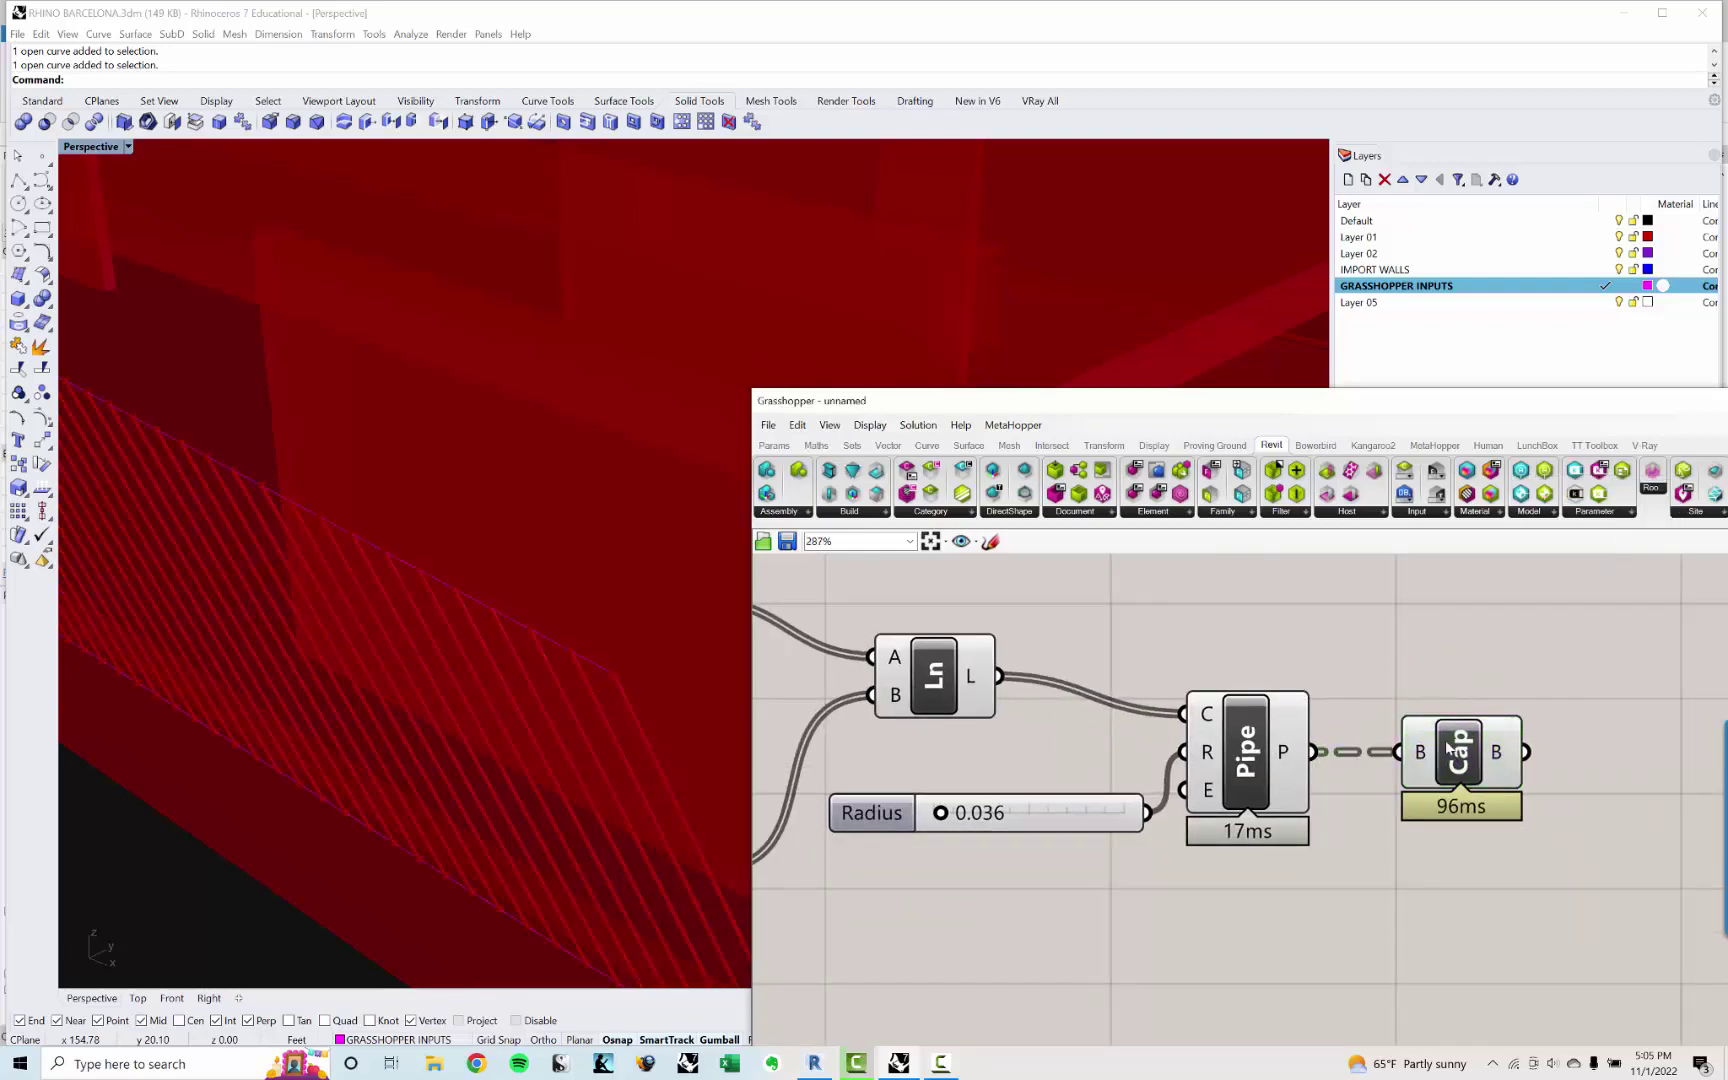
Step: Place an Add Geometry DirectShape component to the right of the Cap Holes component
{"action": "scroll", "coordinate": [1648, 755], "scroll_direction": "down", "scroll_amount": 3}
{"action": "right_click_drag", "start_coordinate": [1648, 755], "coordinate": [1397, 725]}
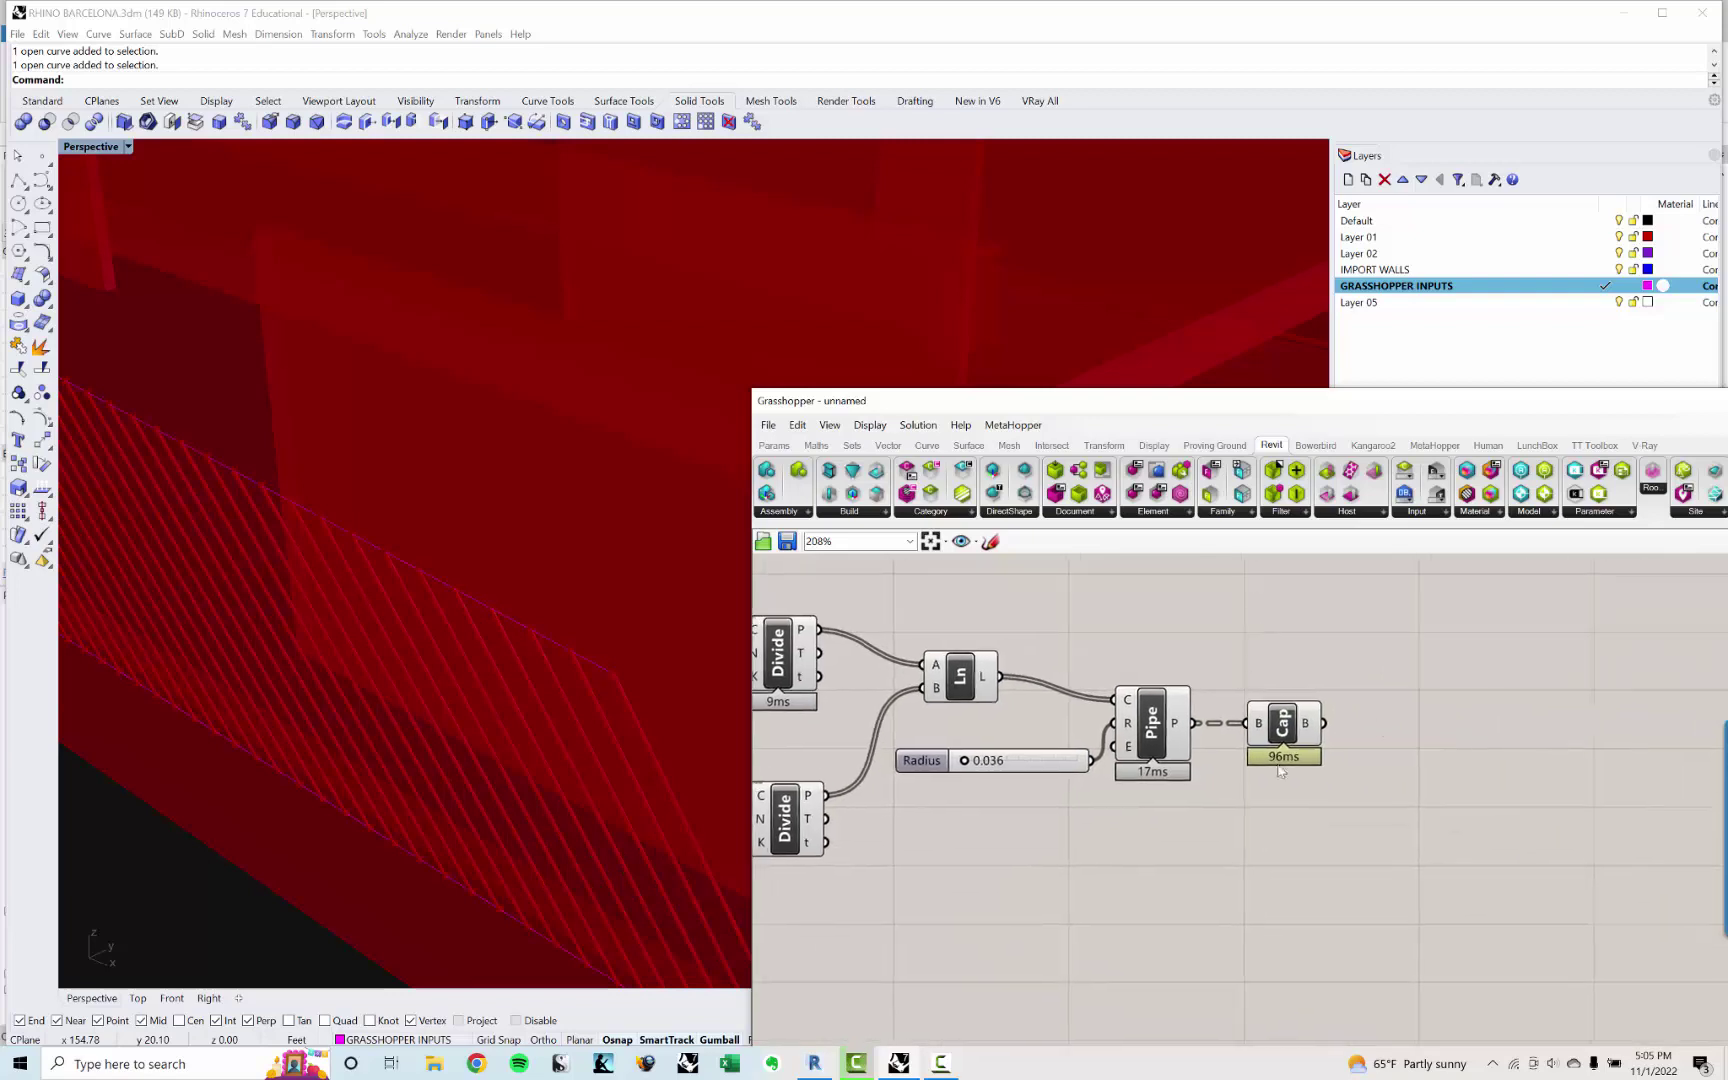
{"action": "left_click", "coordinate": [1007, 515]}
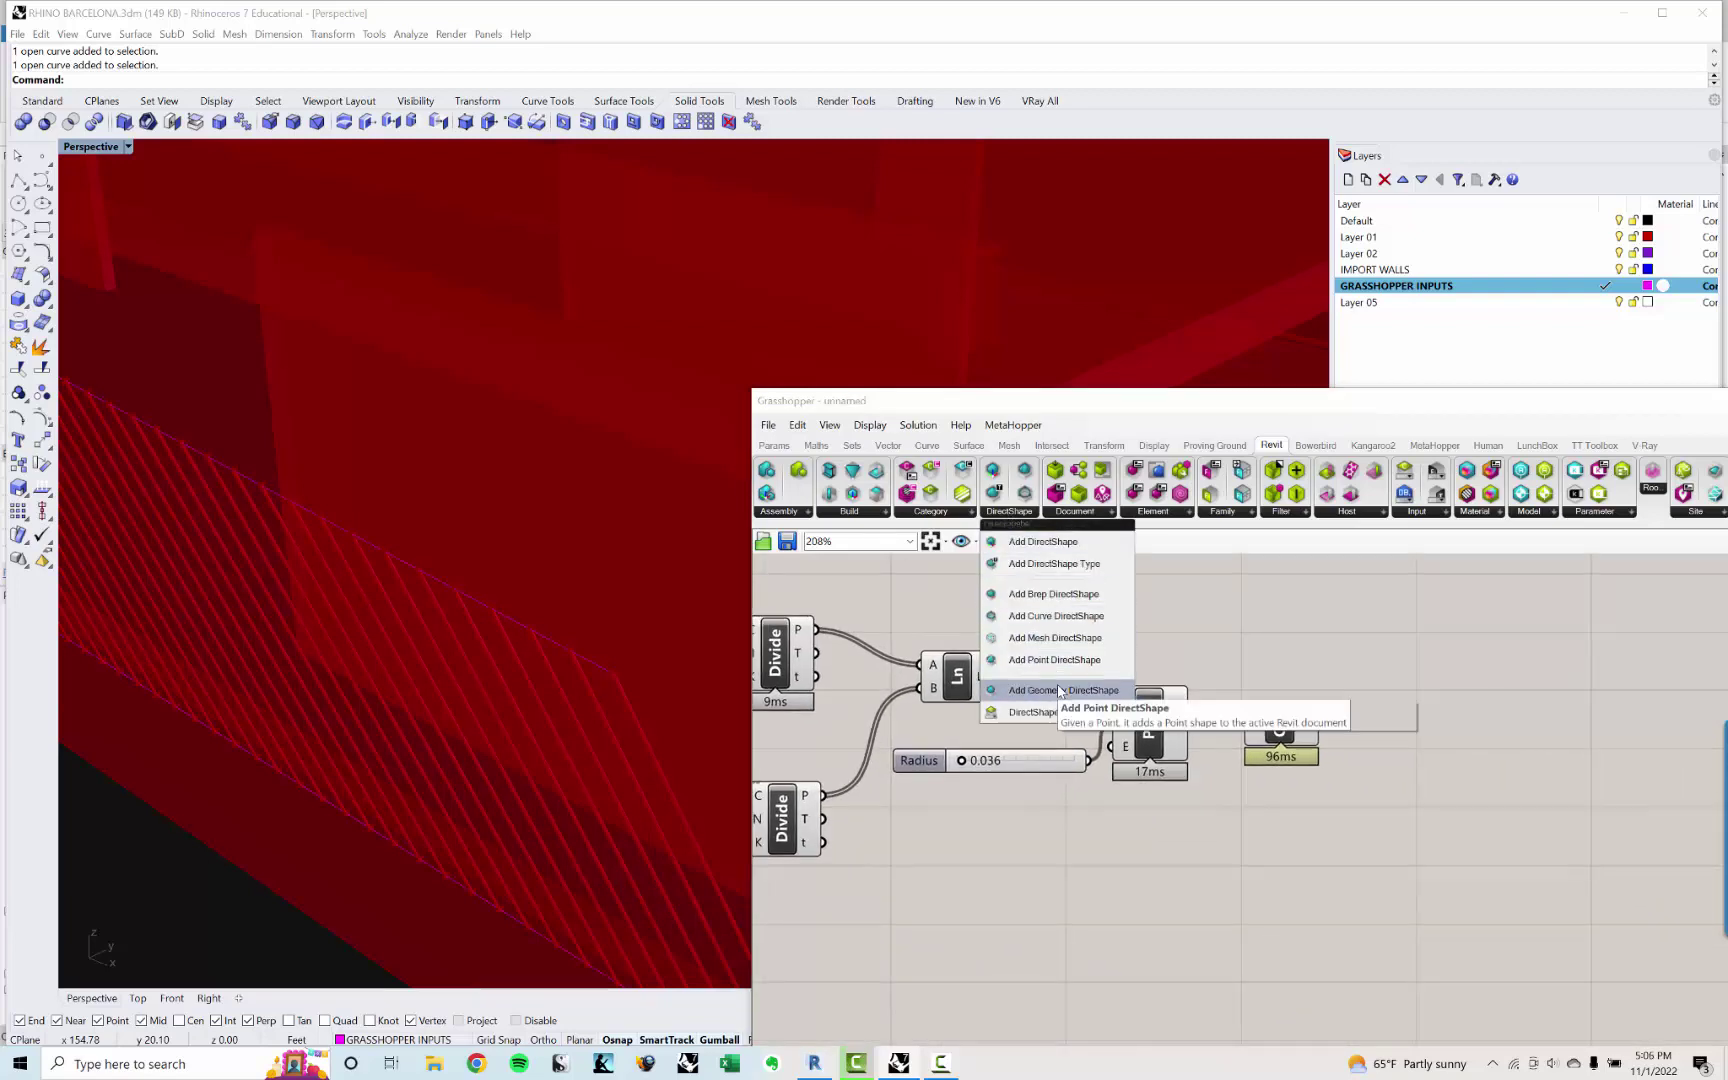
{"action": "left_click_drag", "start_coordinate": [1098, 694], "coordinate": [1521, 673]}
{"action": "left_click", "coordinate": [1521, 673]}
{"action": "right_click_drag", "start_coordinate": [1331, 665], "coordinate": [1274, 690]}
{"action": "scroll", "coordinate": [1245, 684], "scroll_direction": "down", "scroll_amount": 3}
{"action": "right_click_drag", "start_coordinate": [1095, 679], "coordinate": [1233, 703]}
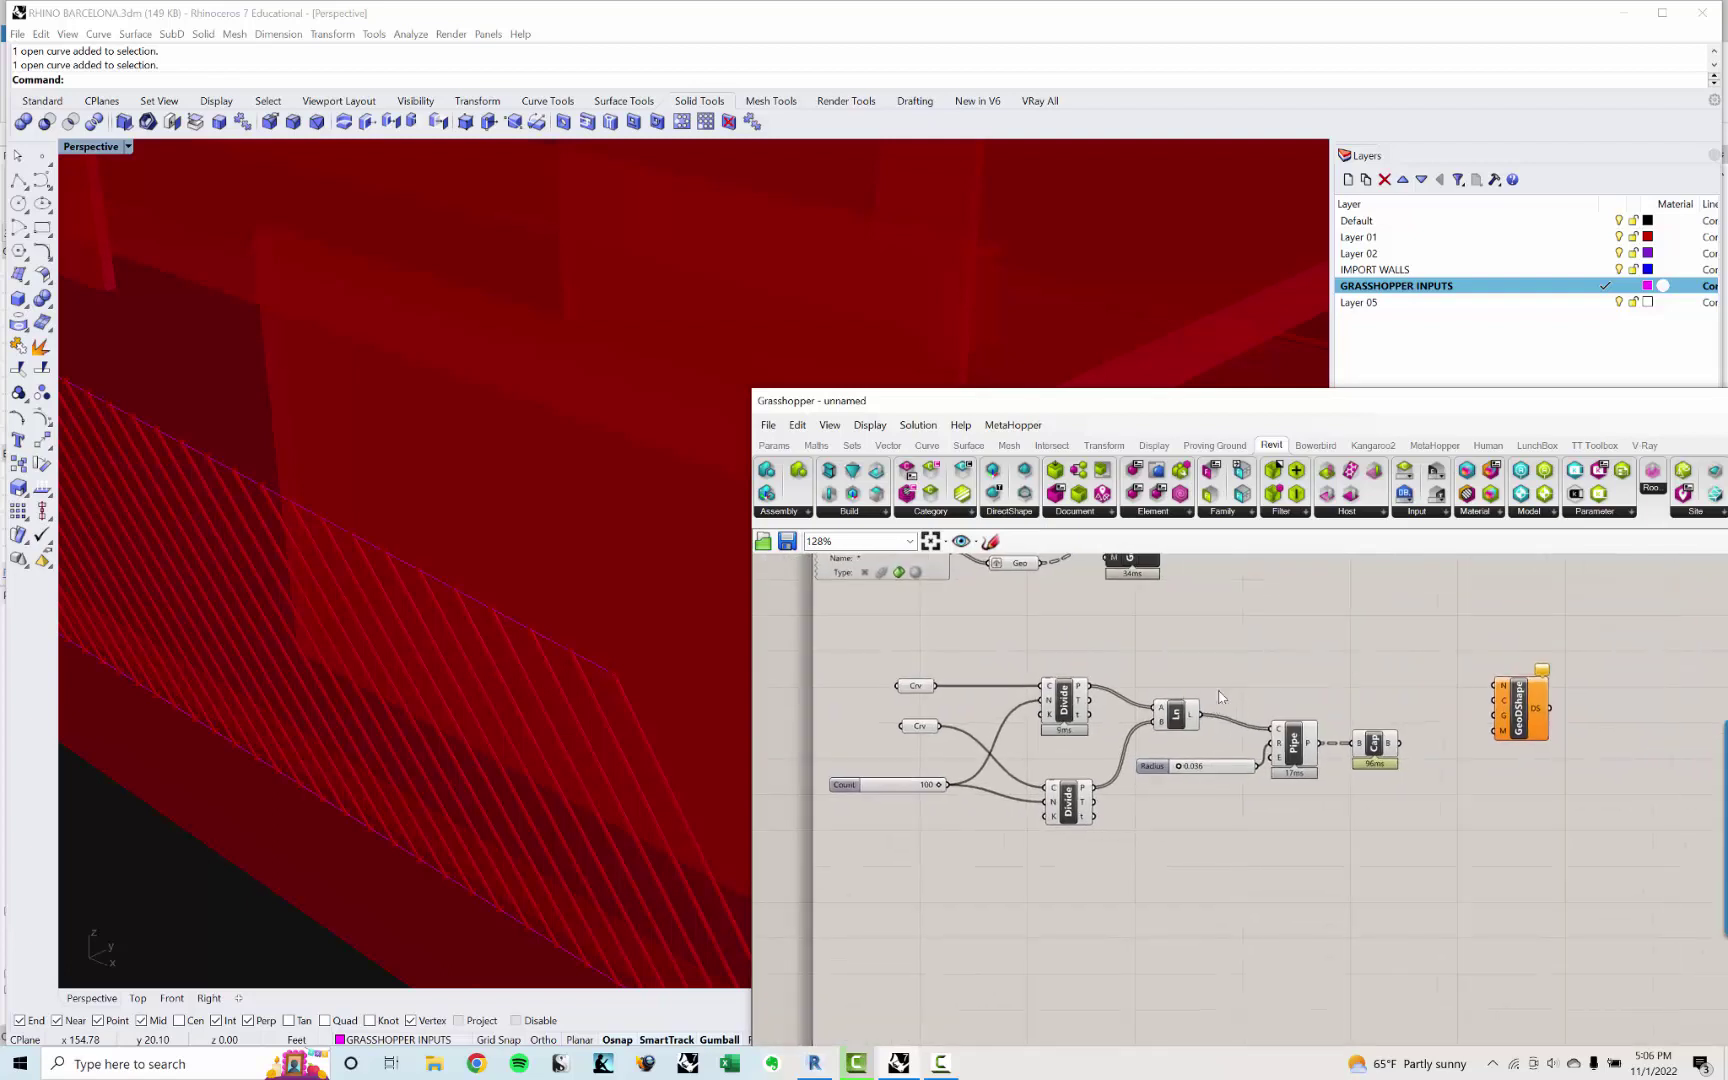
Step: Add a Category parameter above the Pipe component and set it to the model category Curtain Systems
{"action": "scroll", "coordinate": [1258, 690], "scroll_direction": "up", "scroll_amount": 1}
{"action": "double_click", "coordinate": [1303, 686]}
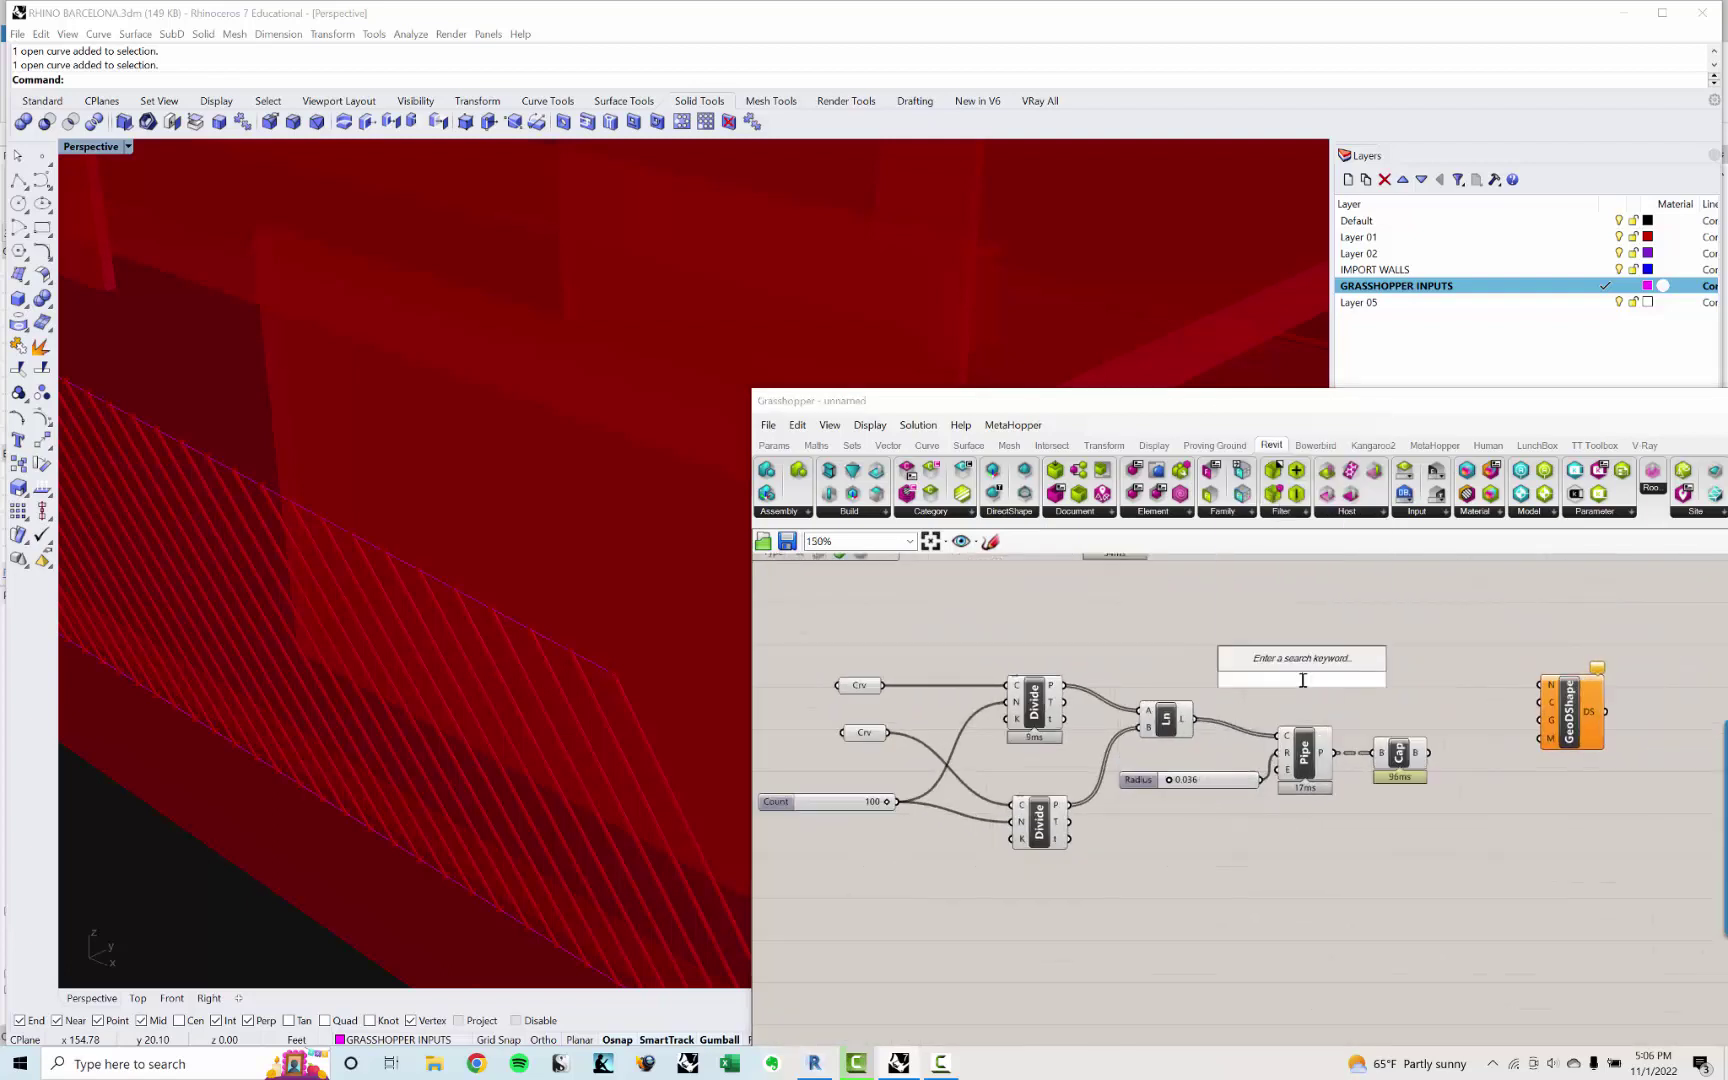
{"action": "type", "text": "CATEGORY"}
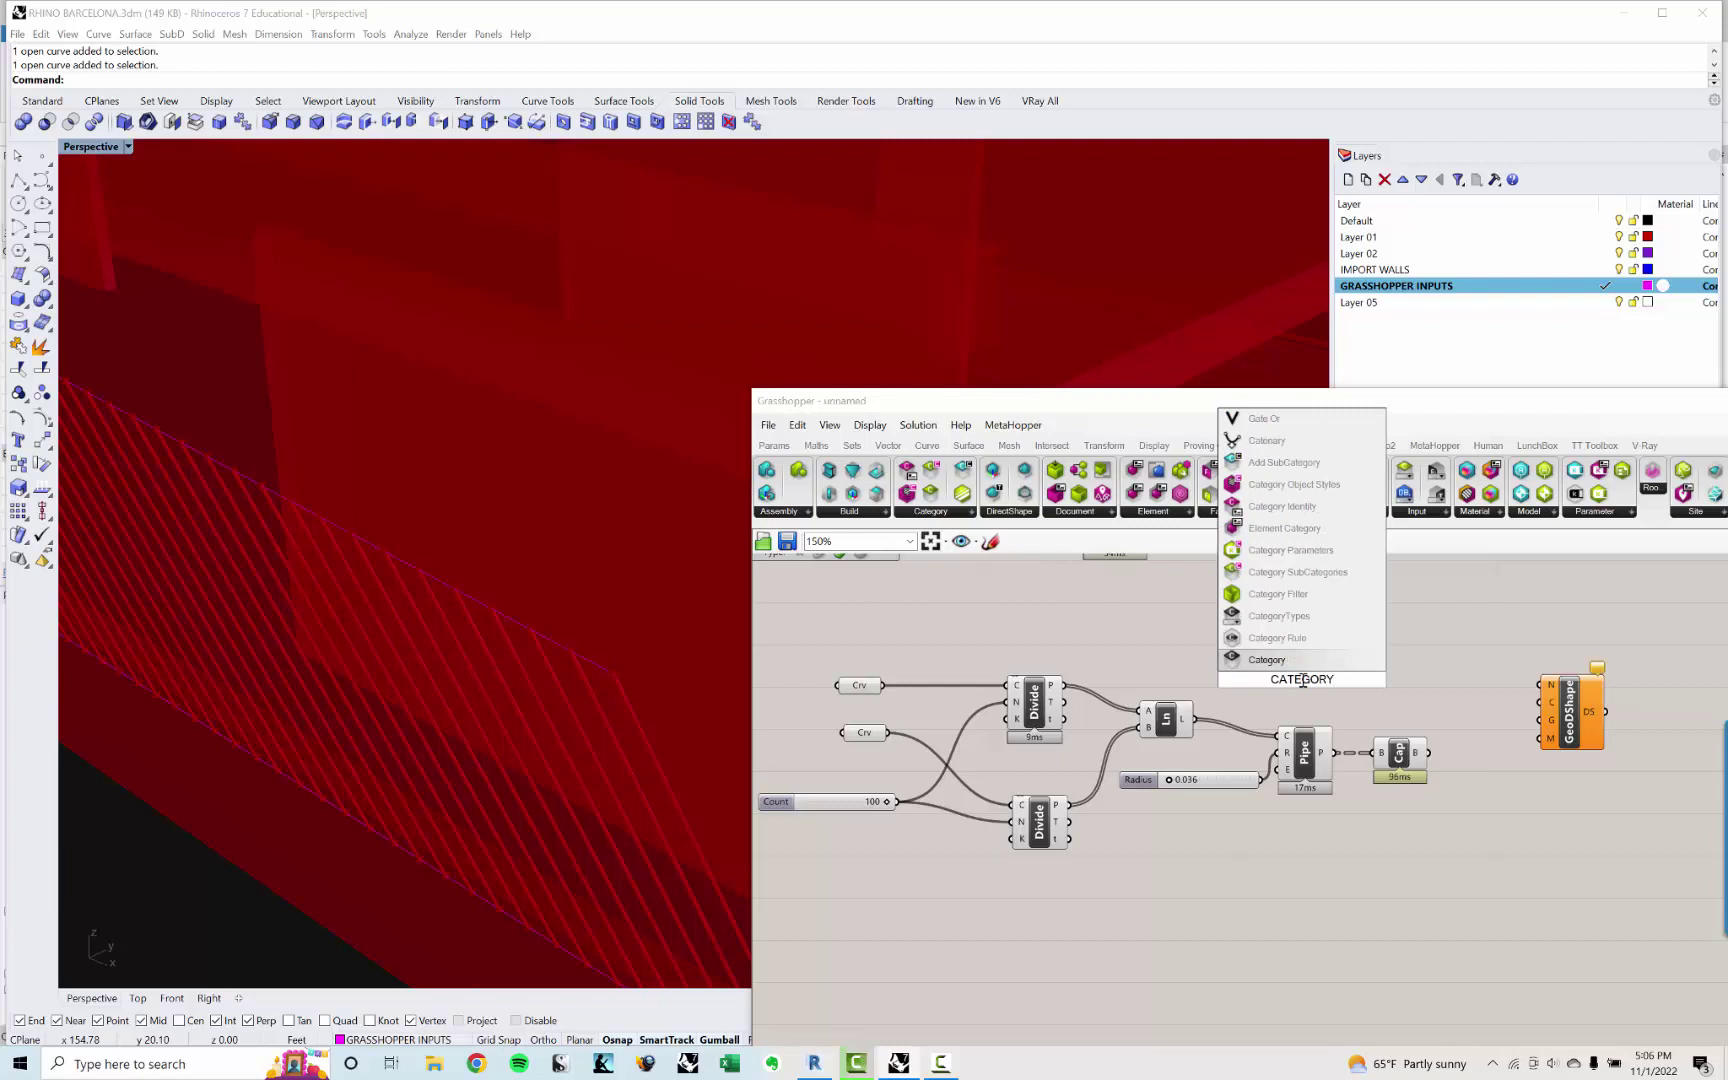
{"action": "key", "text": "Up"}
{"action": "key", "text": "Up"}
{"action": "key", "text": "Down"}
{"action": "key", "text": "Down"}
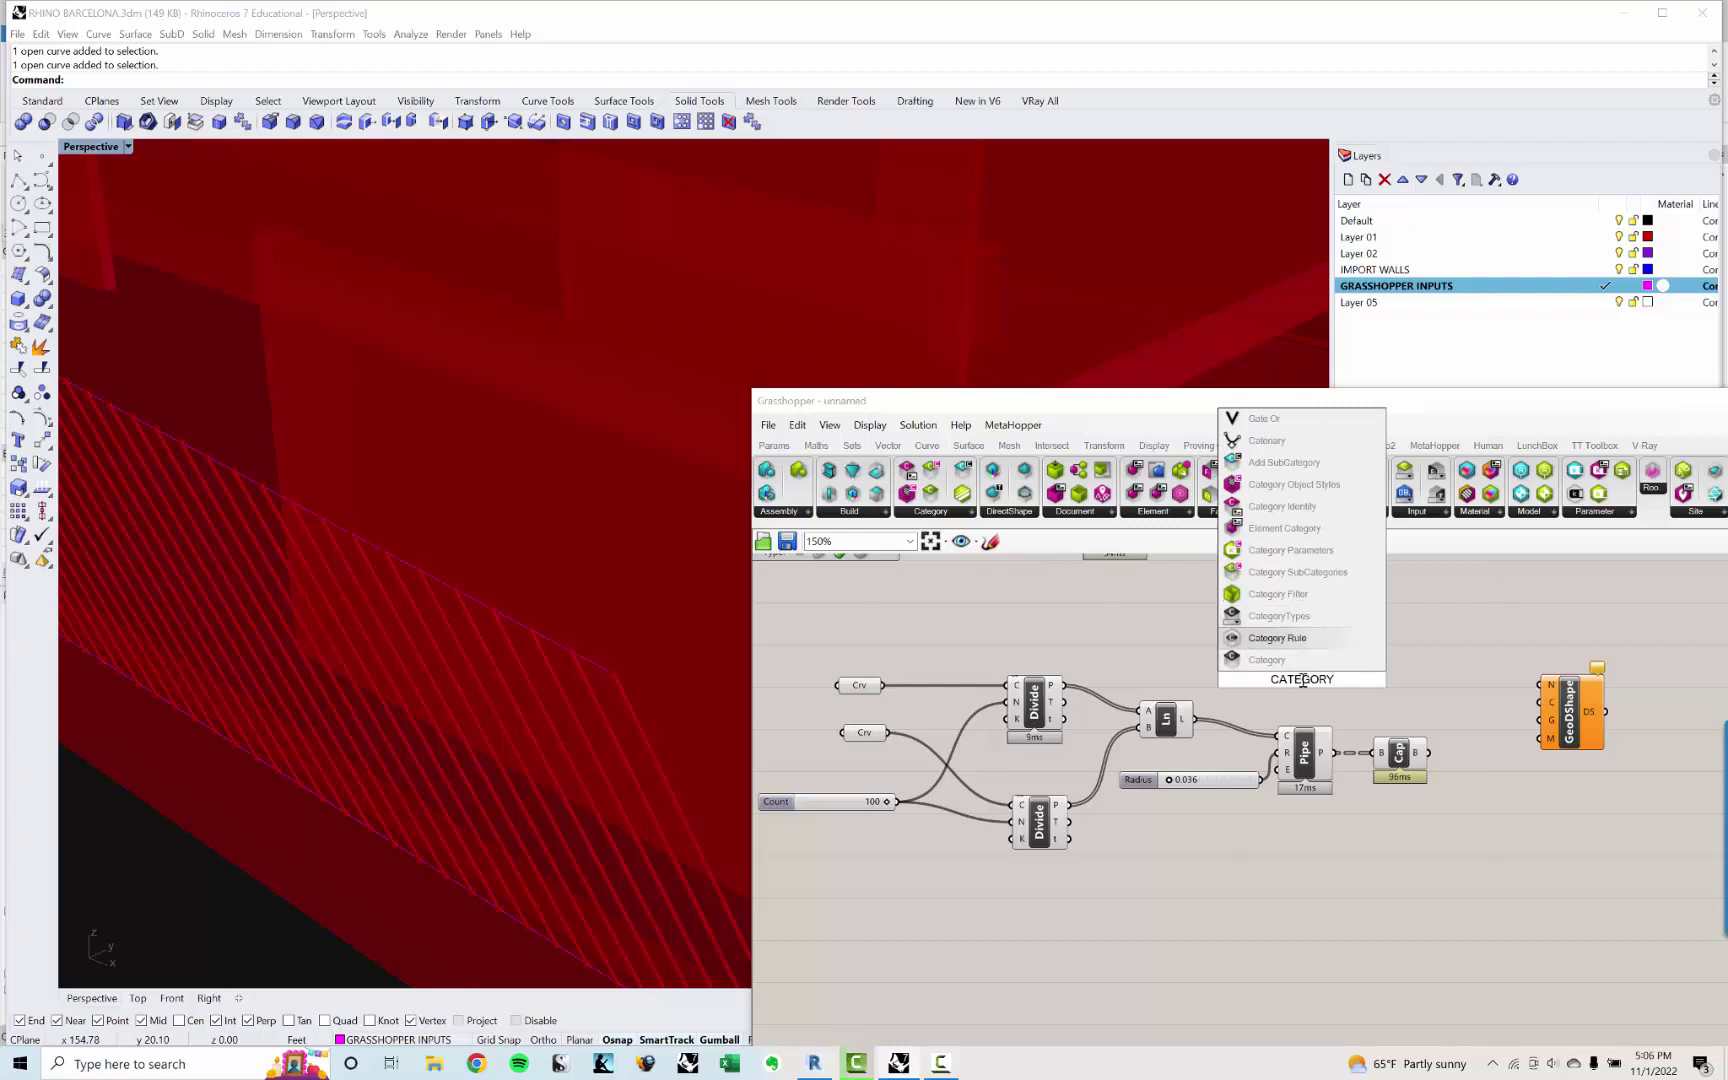
{"action": "key", "text": "Return"}
{"action": "left_click", "coordinate": [1304, 686]}
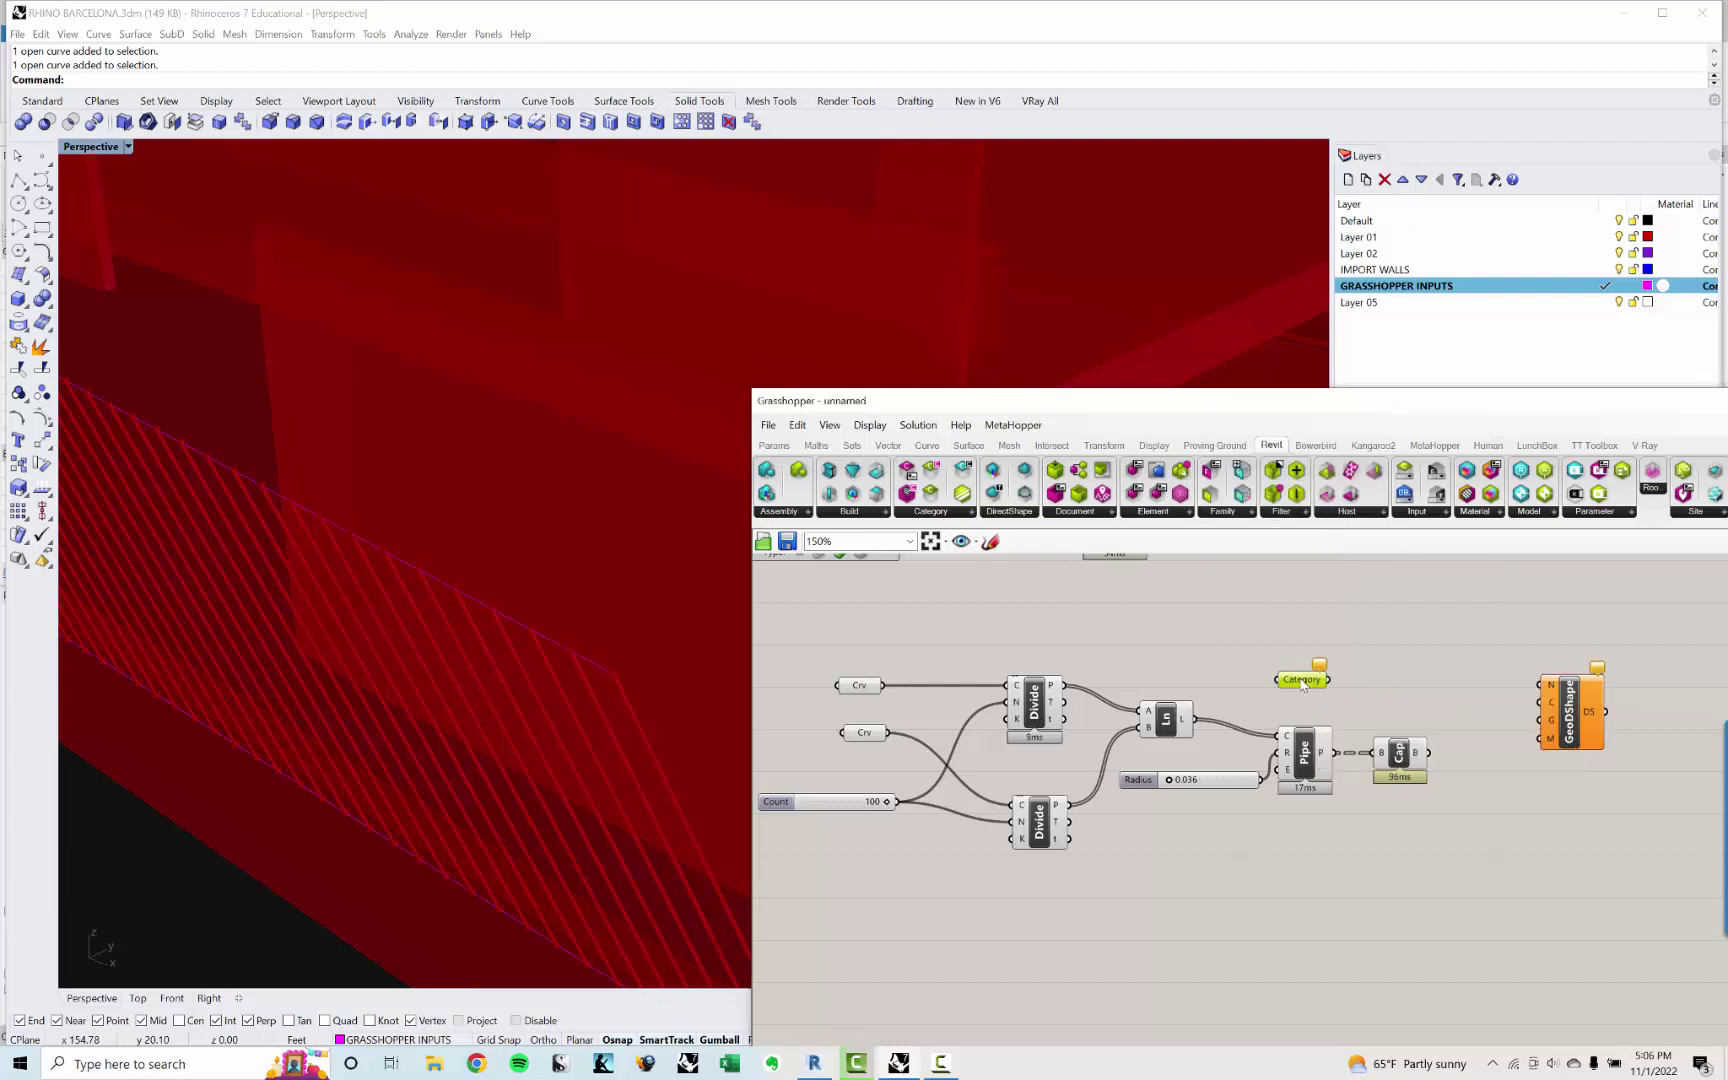
{"action": "scroll", "coordinate": [1297, 682], "scroll_direction": "down", "scroll_amount": 3}
{"action": "right_click_drag", "start_coordinate": [1245, 680], "coordinate": [1257, 828]}
{"action": "scroll", "coordinate": [1257, 828], "scroll_direction": "up", "scroll_amount": 5}
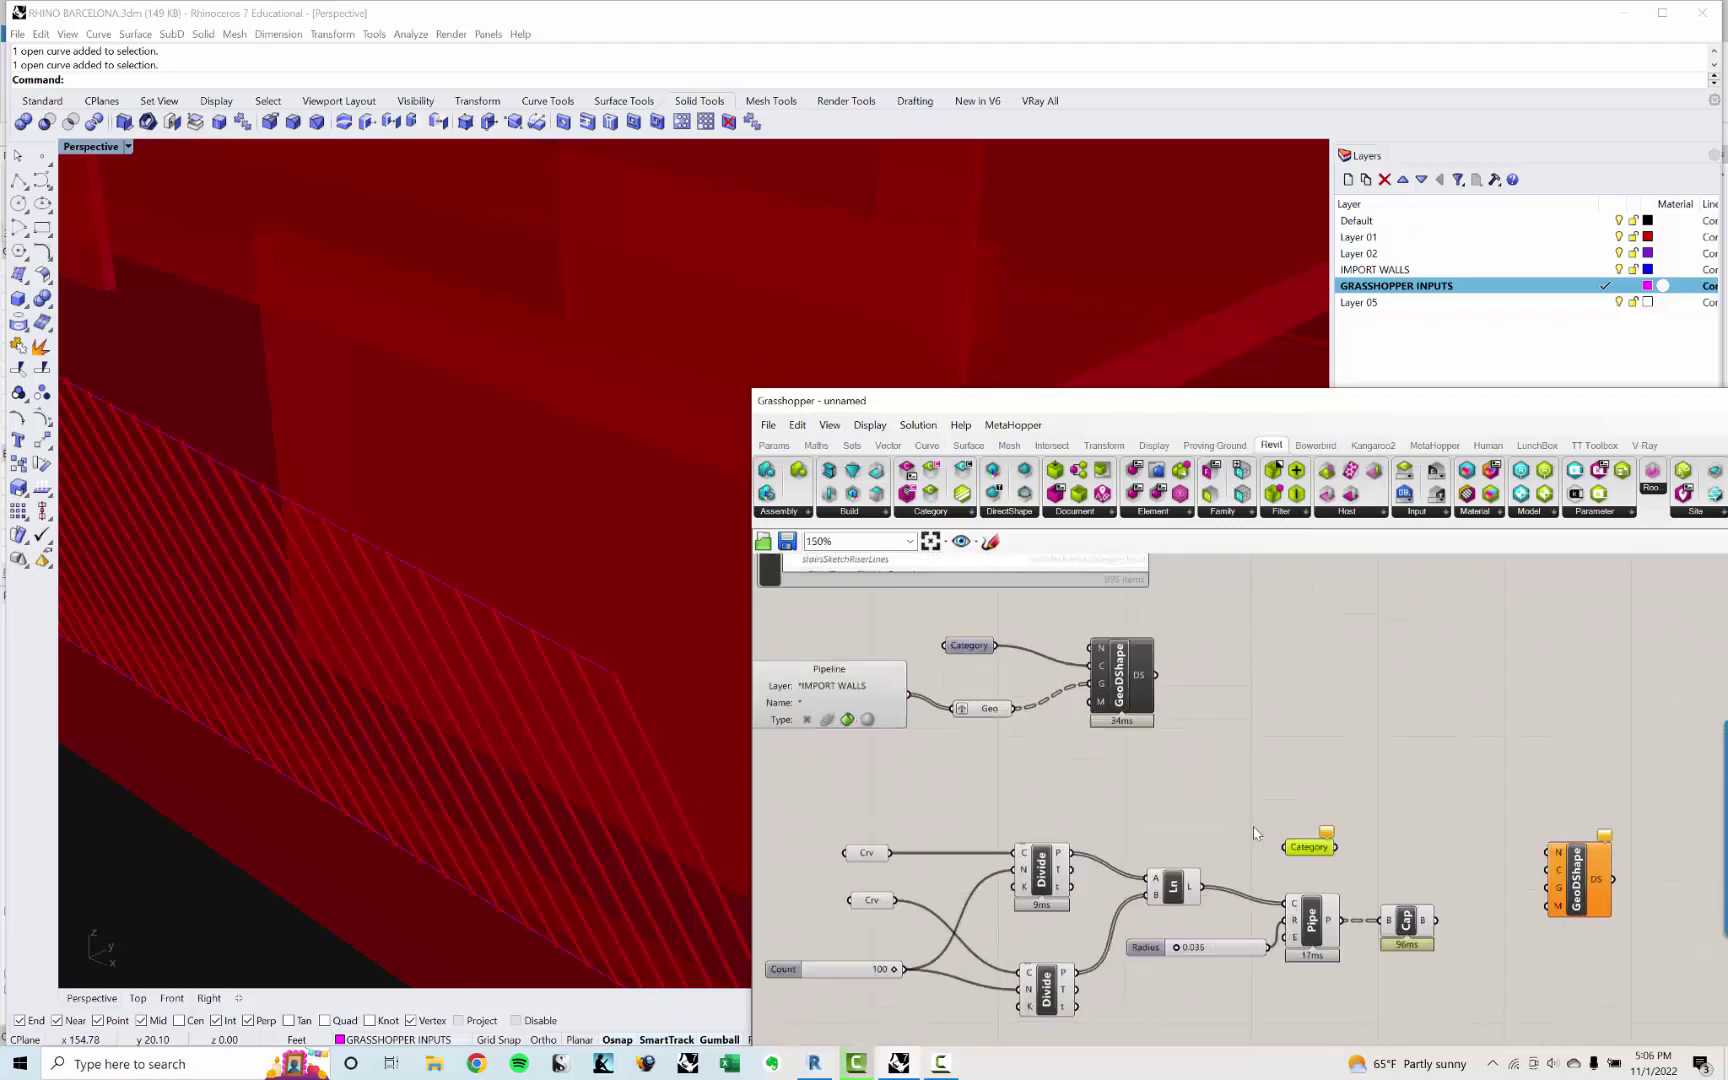
{"action": "right_click", "coordinate": [1334, 858]}
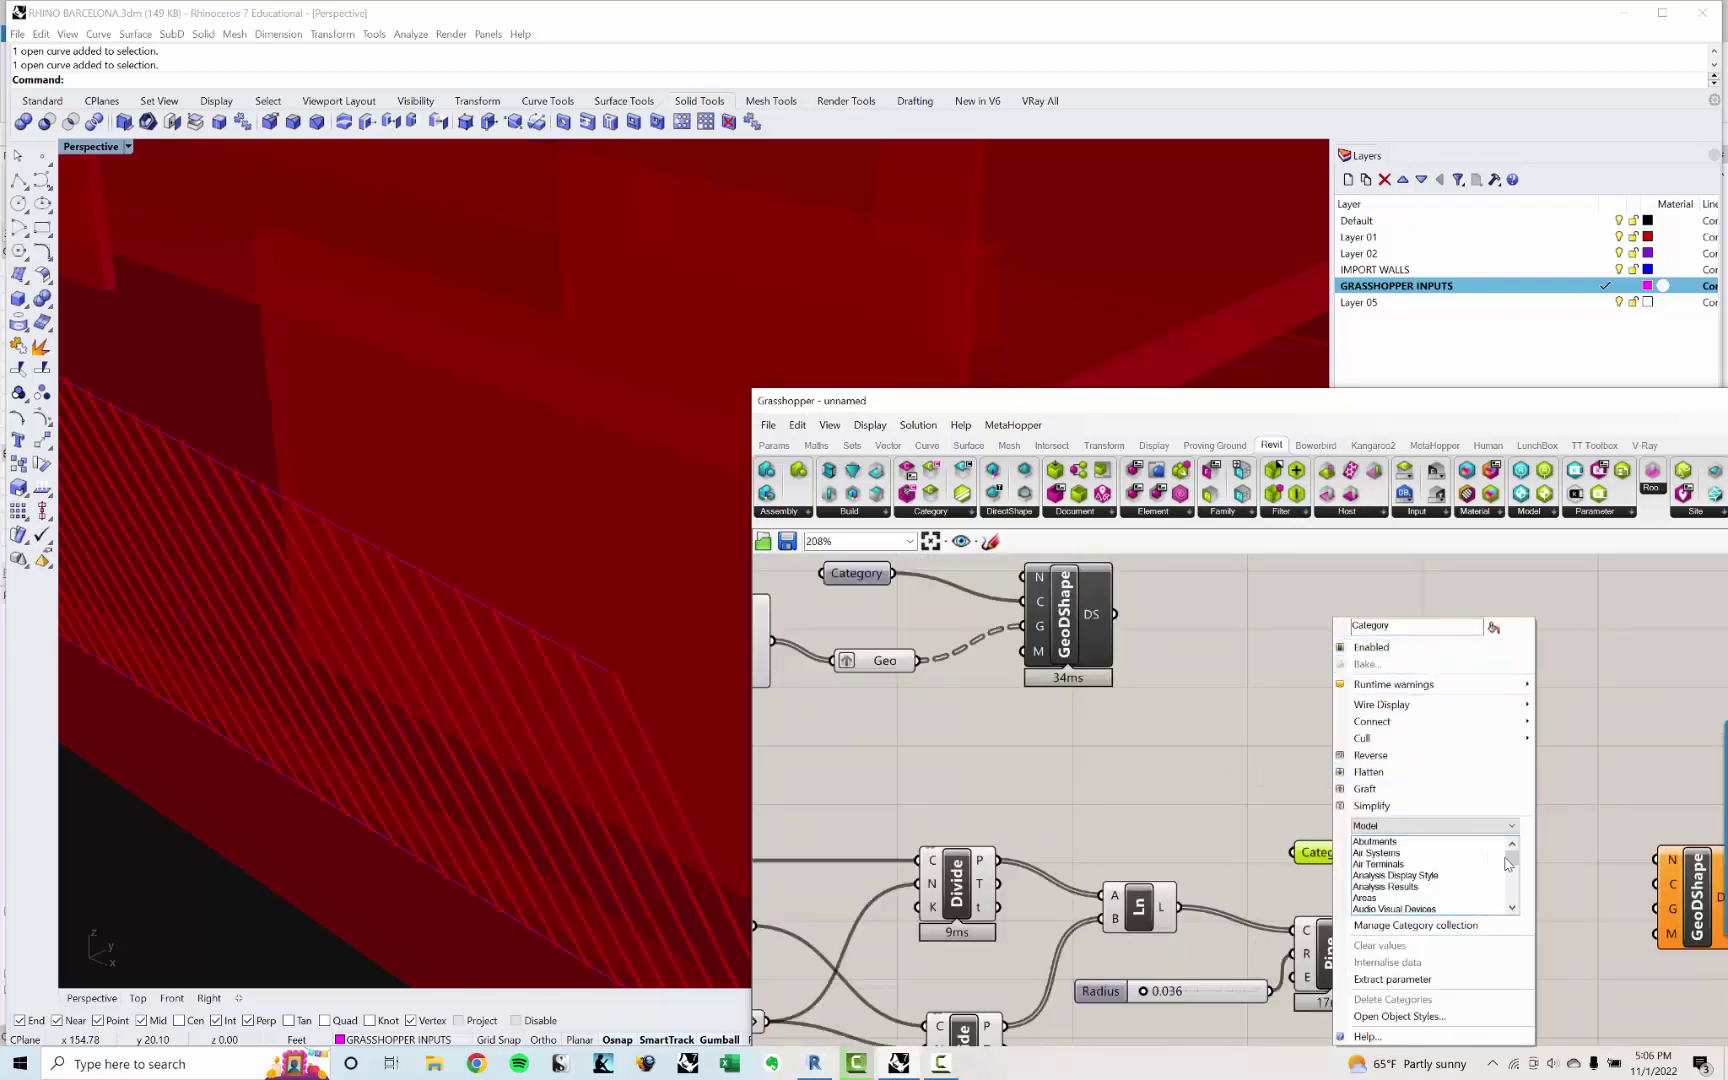
{"action": "left_click_drag", "start_coordinate": [1510, 866], "coordinate": [1510, 871]}
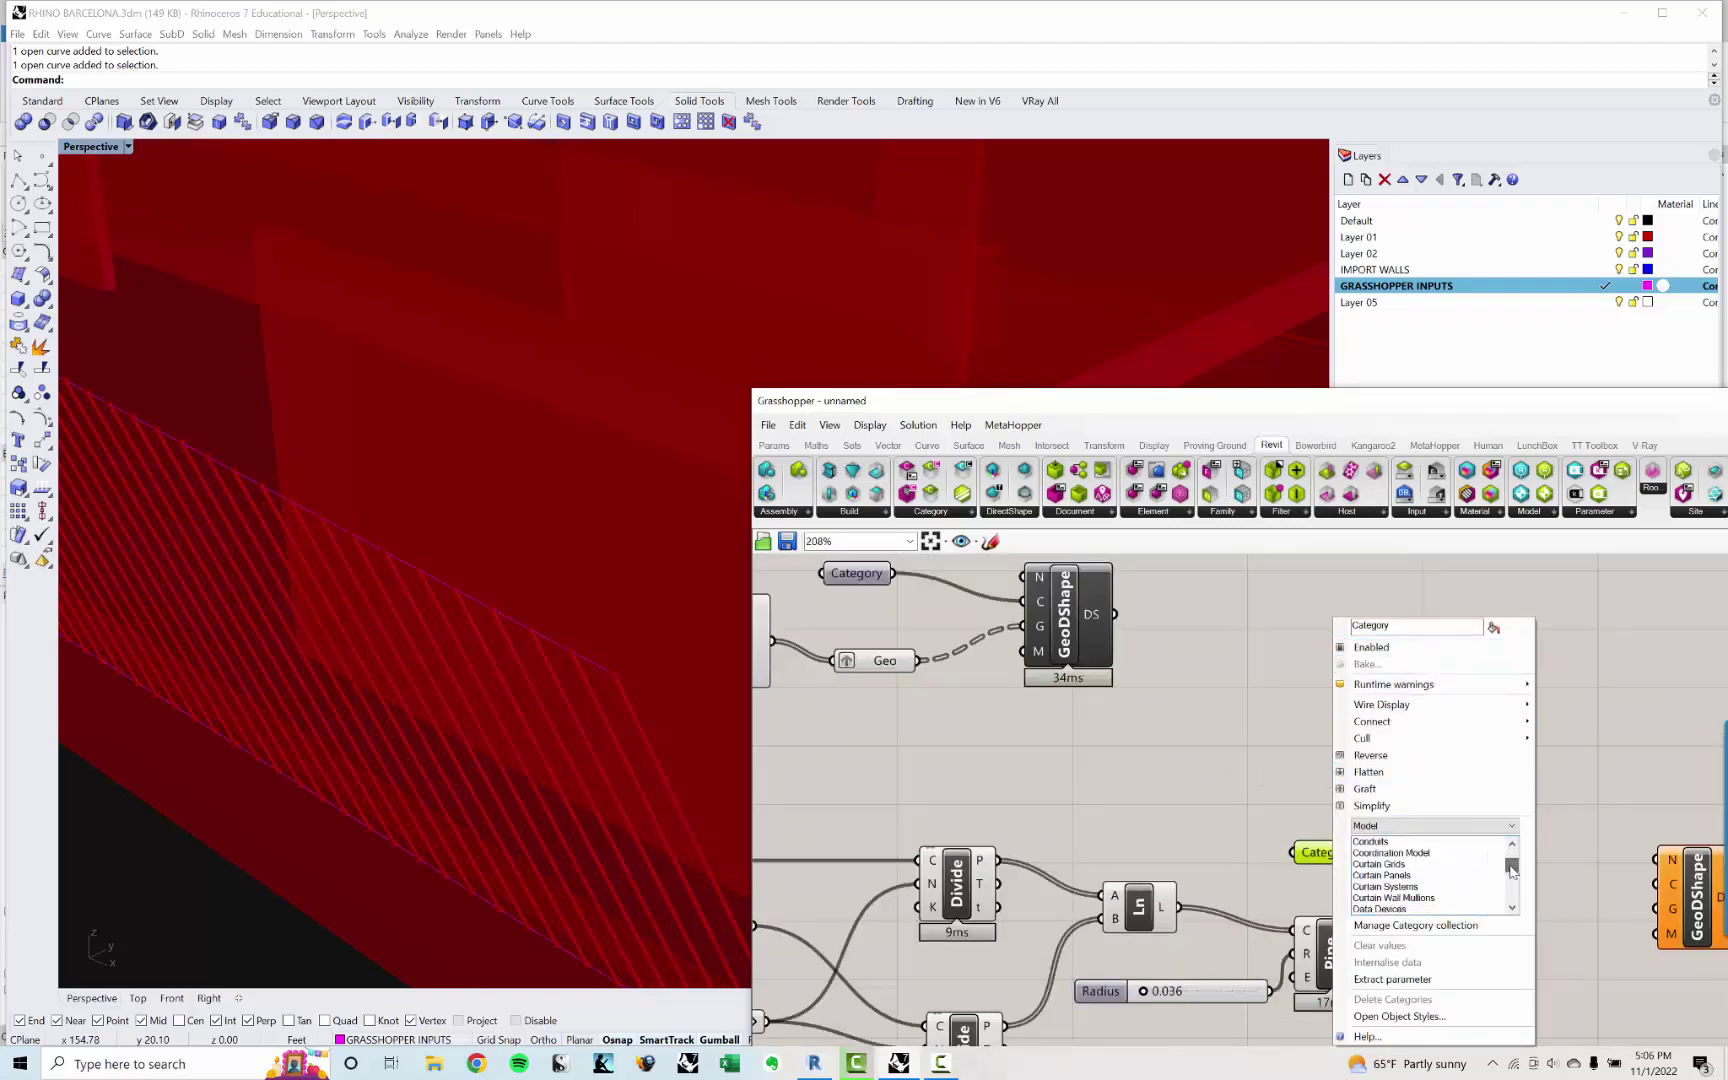
{"action": "left_click", "coordinate": [1406, 888]}
{"action": "left_click", "coordinate": [1265, 752]}
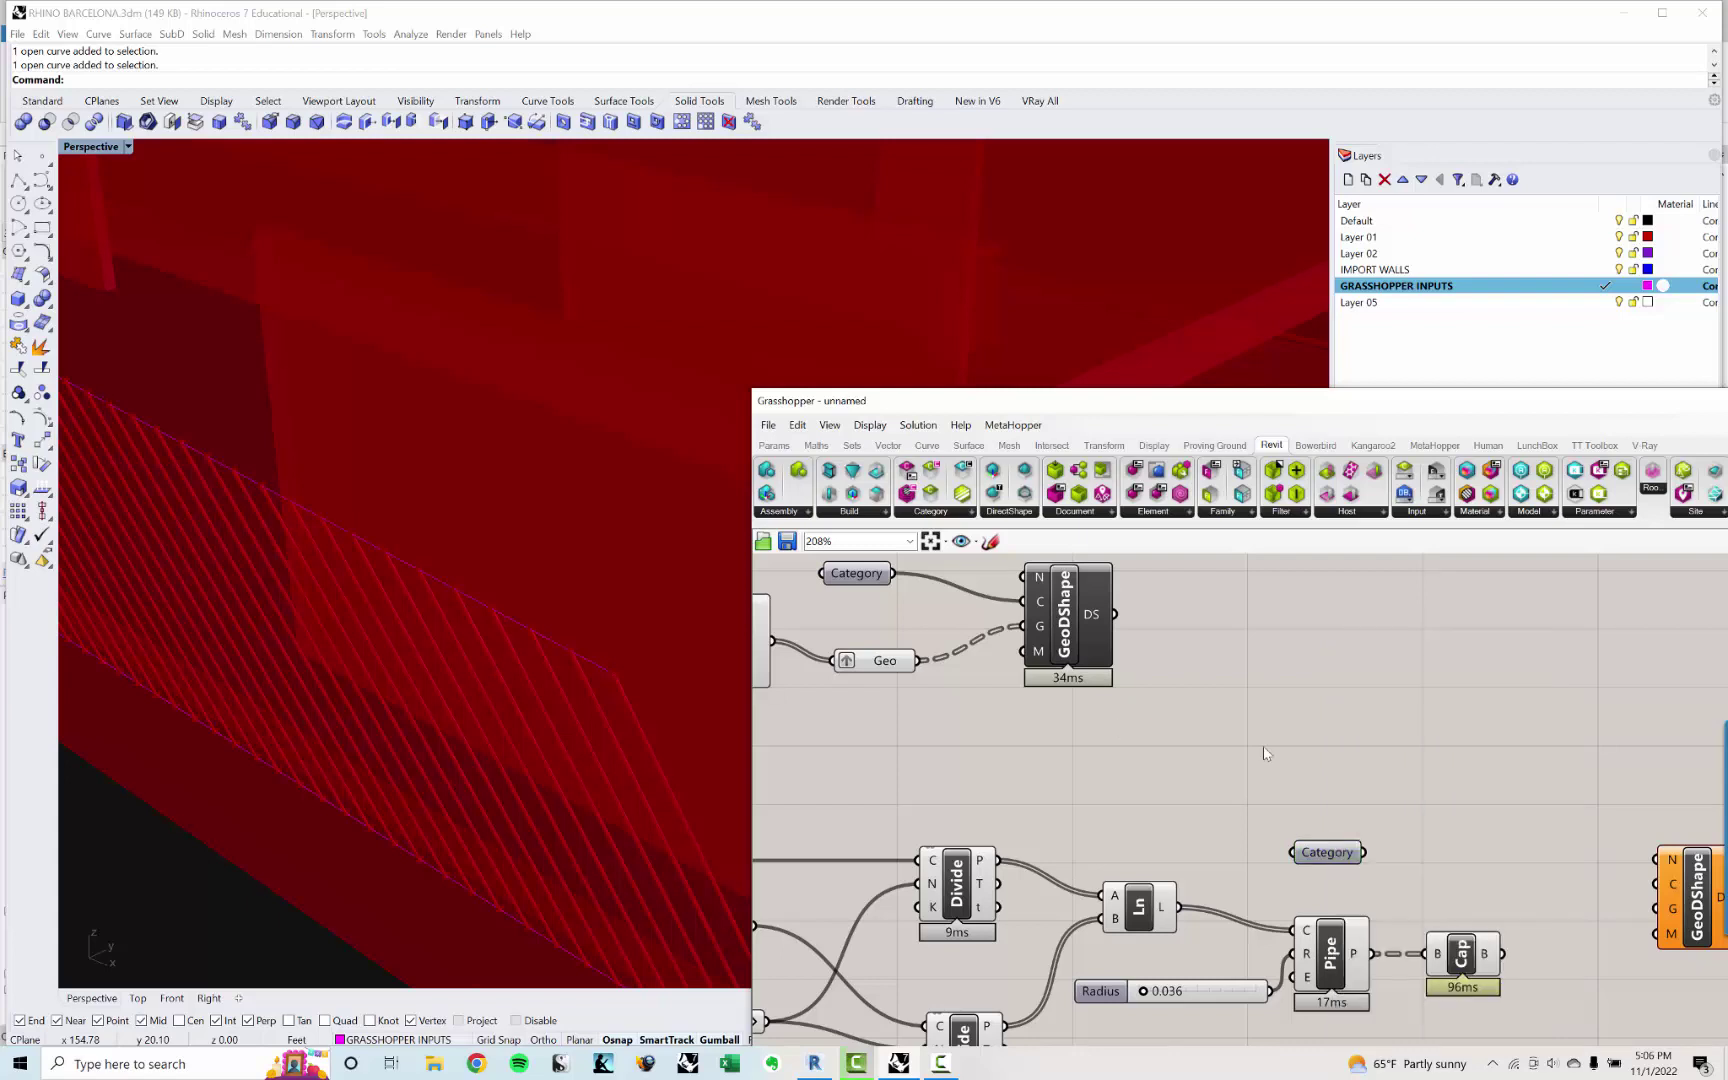
Step: Connect the category to input C and the capped pipes to input G of the DirectShape component, and flatten the Cap Holes output
{"action": "right_click_drag", "start_coordinate": [1265, 752], "coordinate": [990, 680]}
{"action": "left_click_drag", "start_coordinate": [1090, 784], "coordinate": [1380, 812]}
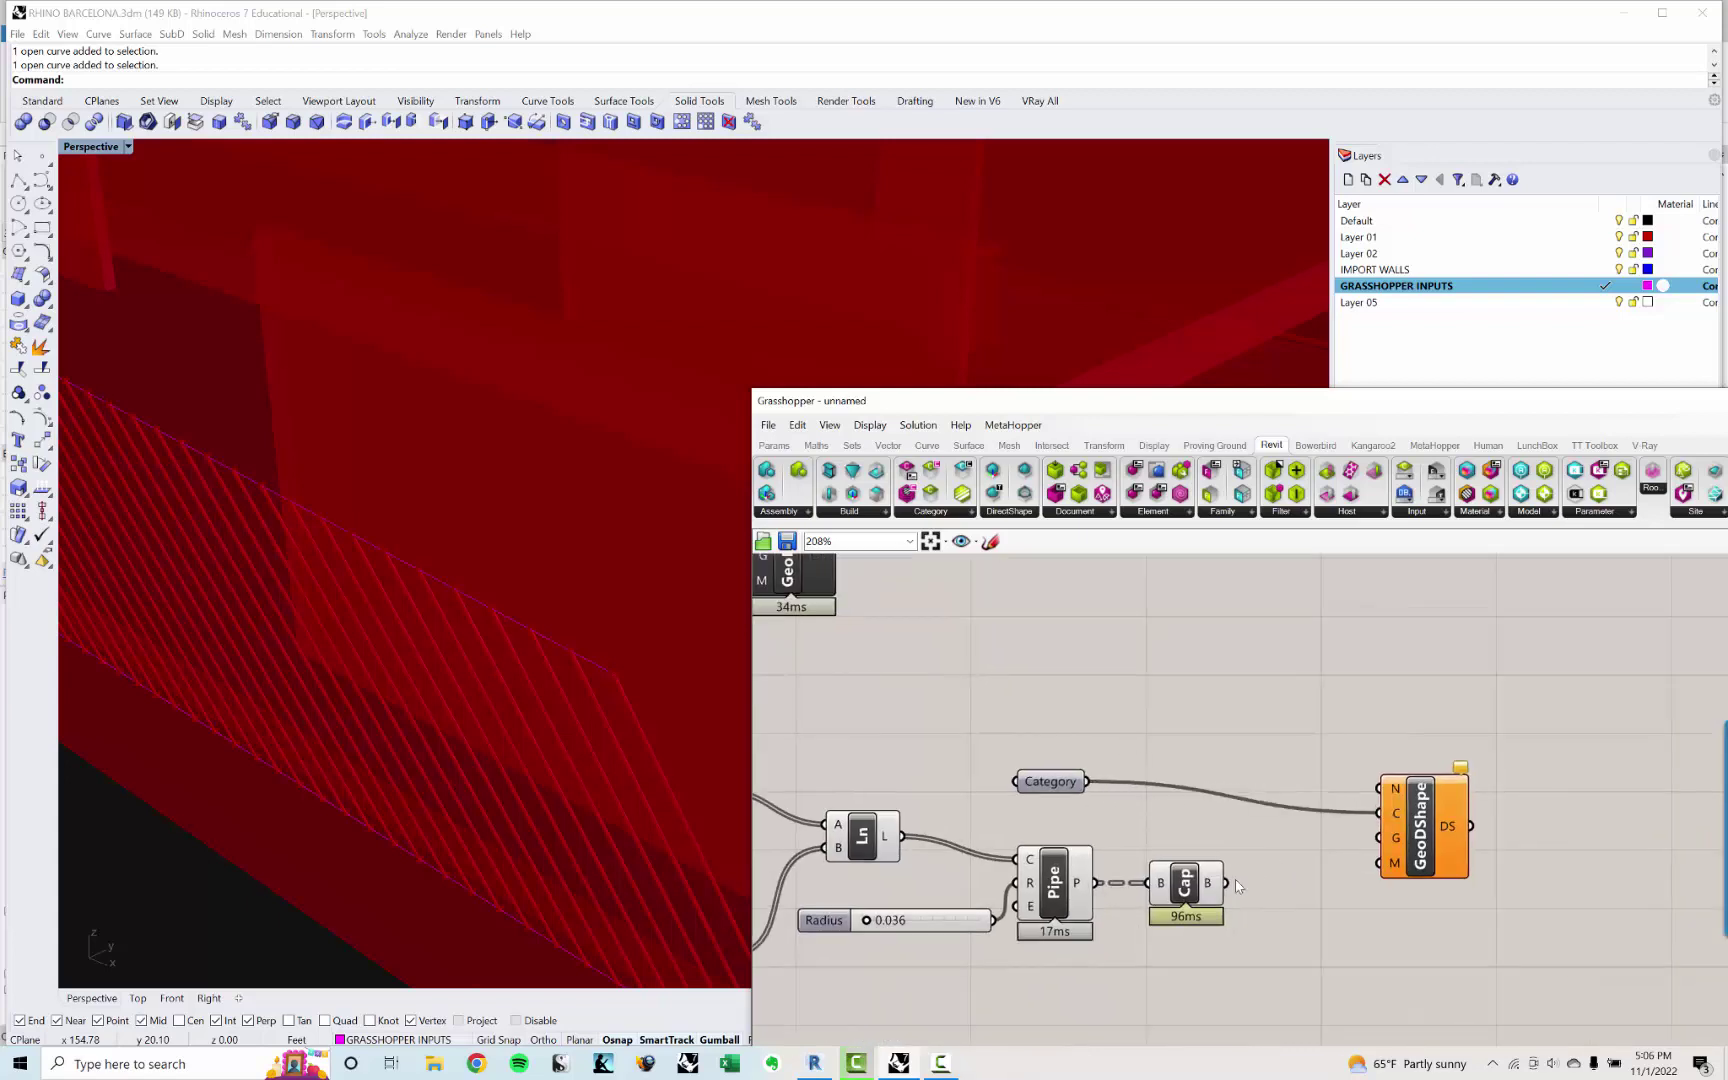
{"action": "left_click_drag", "start_coordinate": [1225, 882], "coordinate": [1378, 838]}
{"action": "right_click", "coordinate": [1210, 886]}
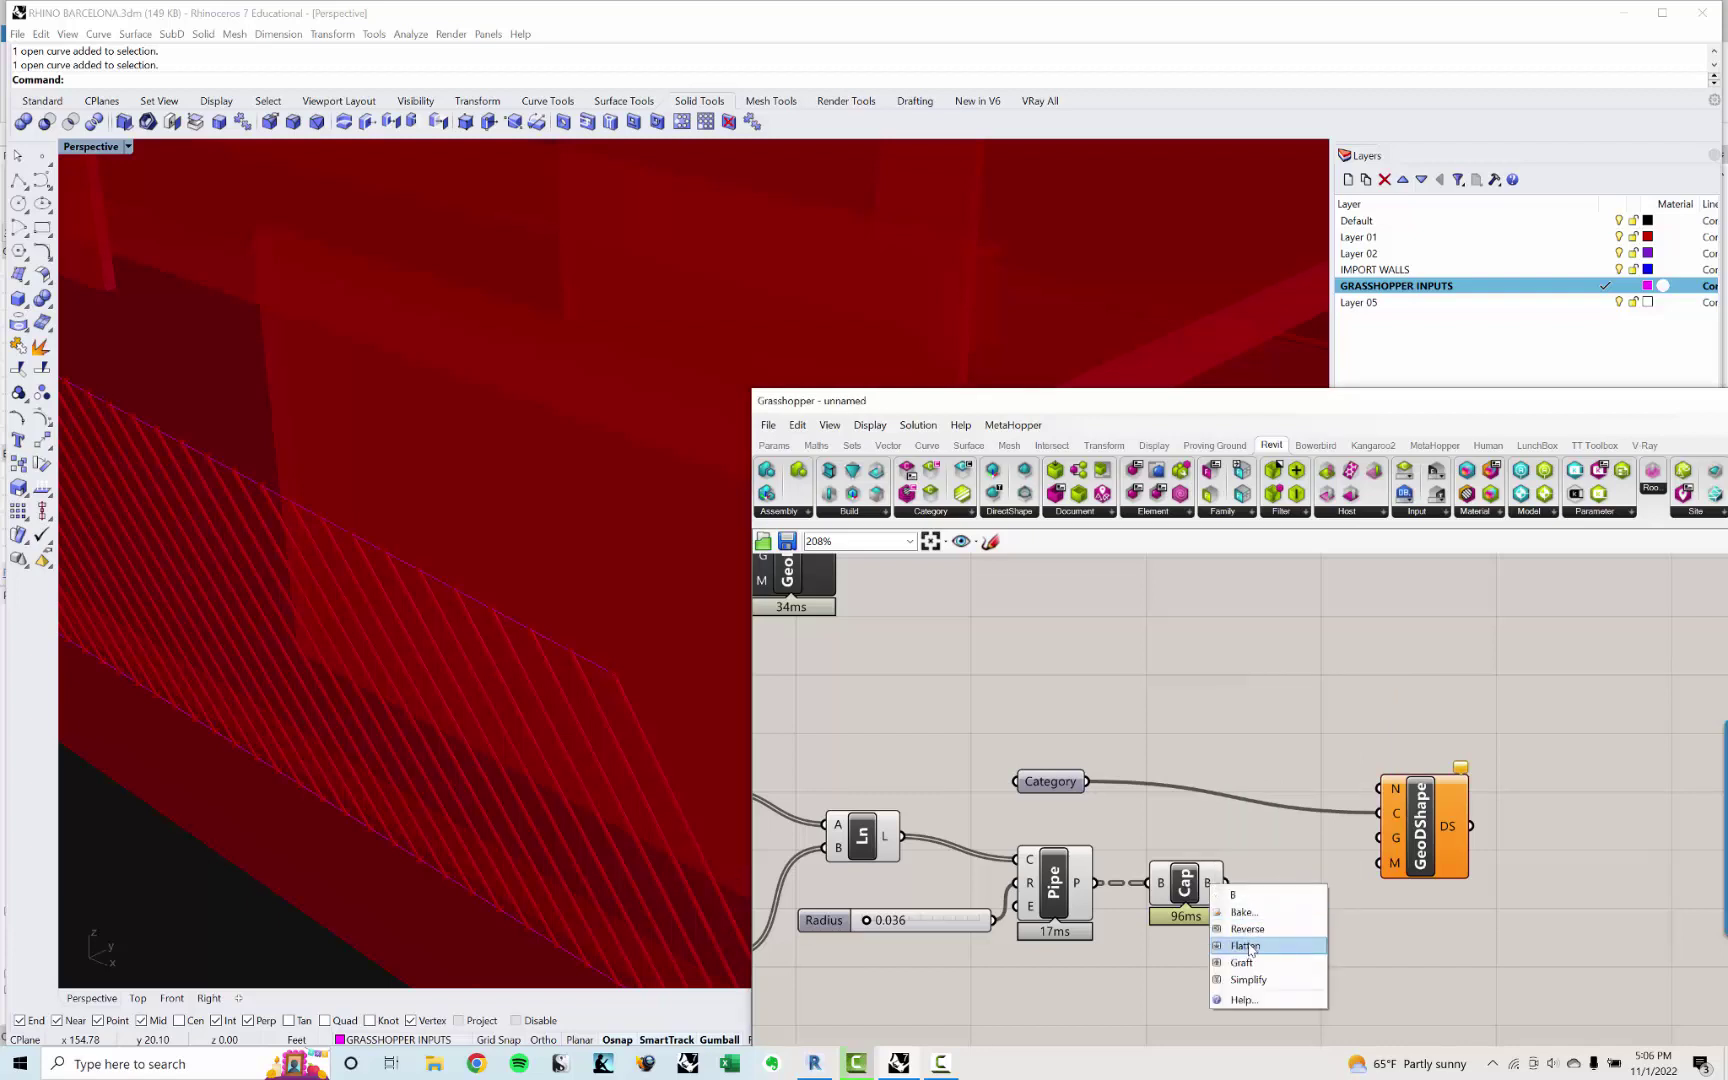
{"action": "left_click", "coordinate": [1245, 938]}
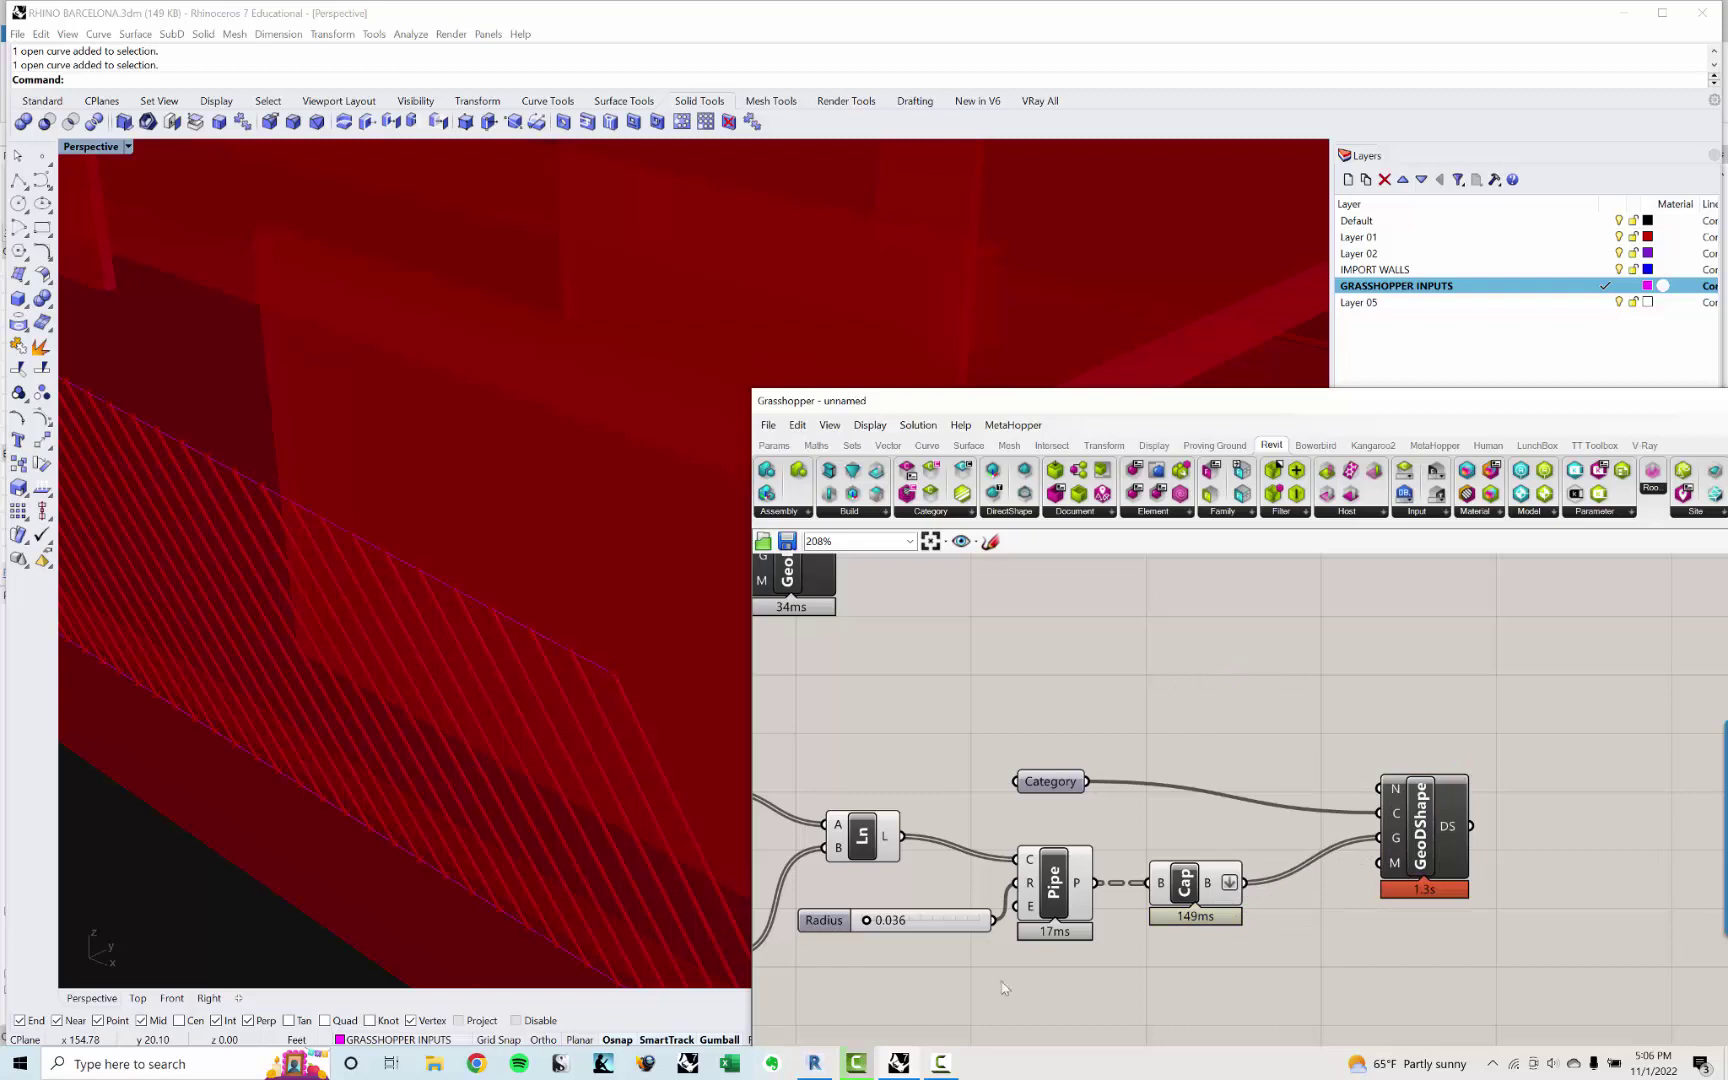
Step: Switch to Revit and examine the transferred louvers and their element category in the 3D view
{"action": "left_click", "coordinate": [1625, 17]}
{"action": "middle_click_drag", "start_coordinate": [1268, 700], "coordinate": [1240, 430], "text": "shift"}
{"action": "scroll", "coordinate": [1260, 480], "scroll_direction": "up", "scroll_amount": 1}
{"action": "scroll", "coordinate": [1400, 935], "scroll_direction": "up", "scroll_amount": 1}
{"action": "scroll", "coordinate": [1235, 745], "scroll_direction": "up", "scroll_amount": 1}
{"action": "scroll", "coordinate": [1230, 738], "scroll_direction": "up", "scroll_amount": 2}
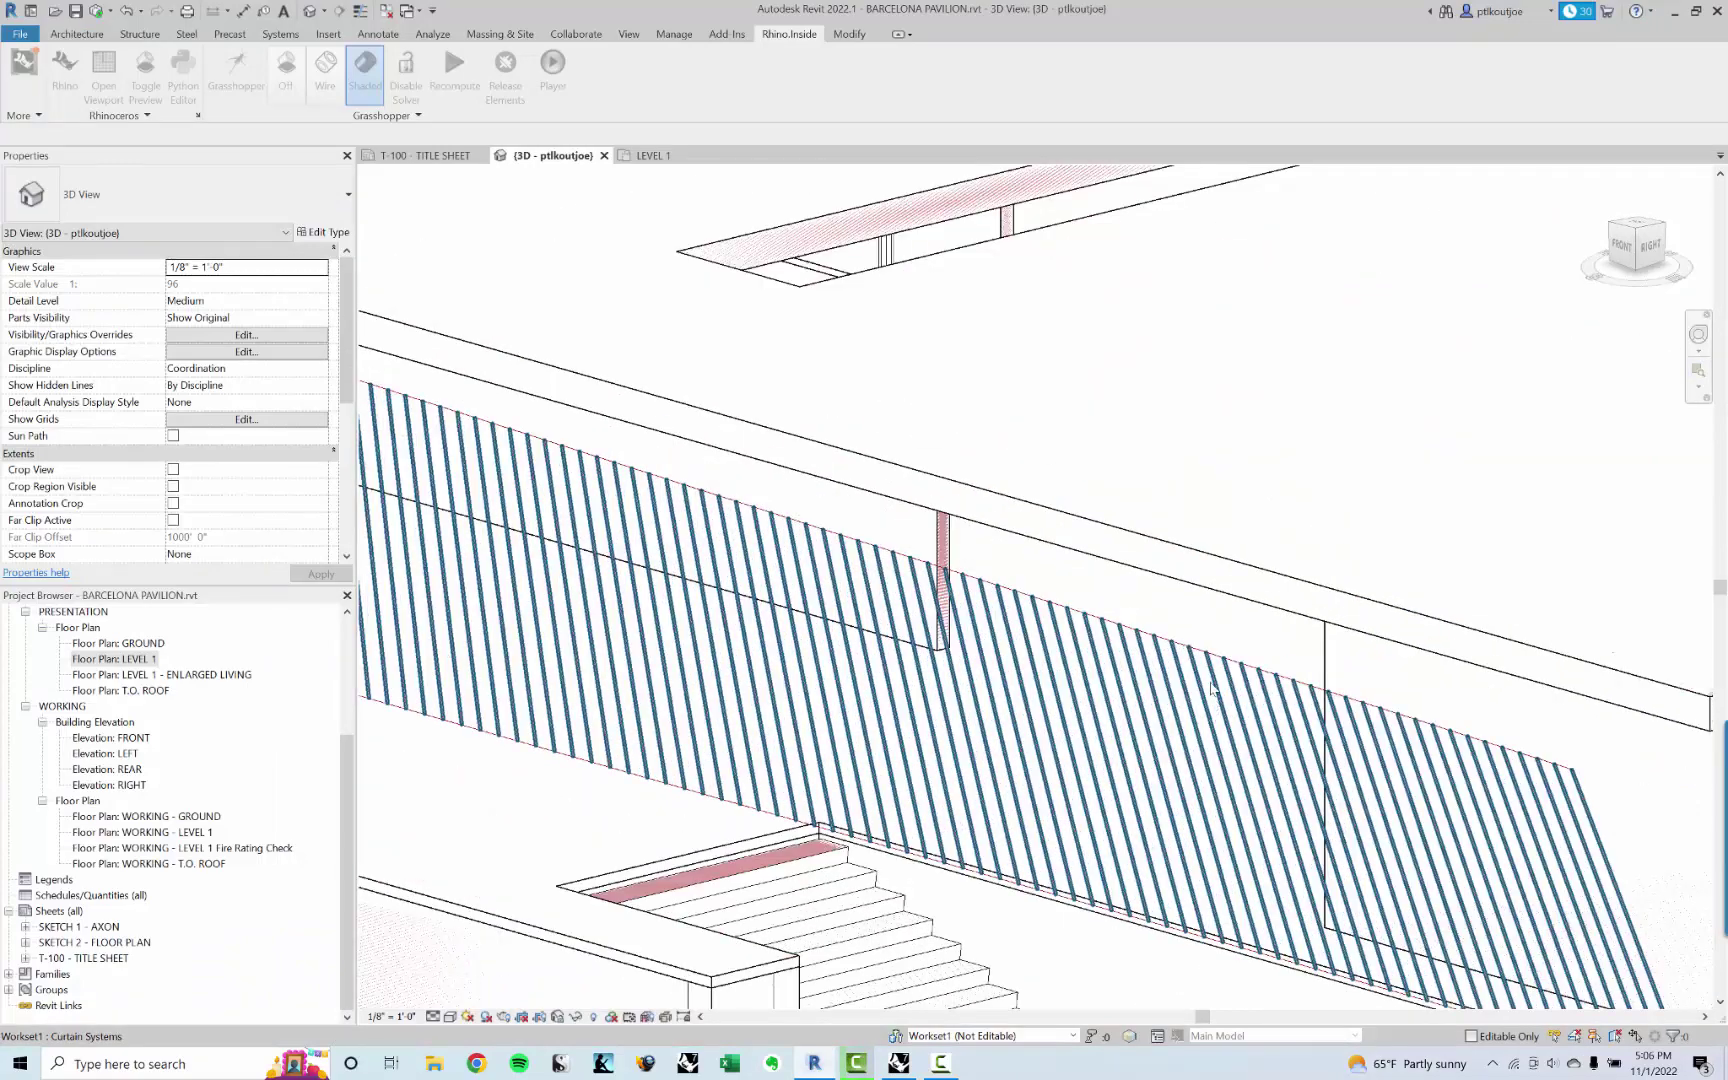
{"action": "left_click", "coordinate": [1218, 676]}
{"action": "scroll", "coordinate": [1218, 676], "scroll_direction": "down", "scroll_amount": 5}
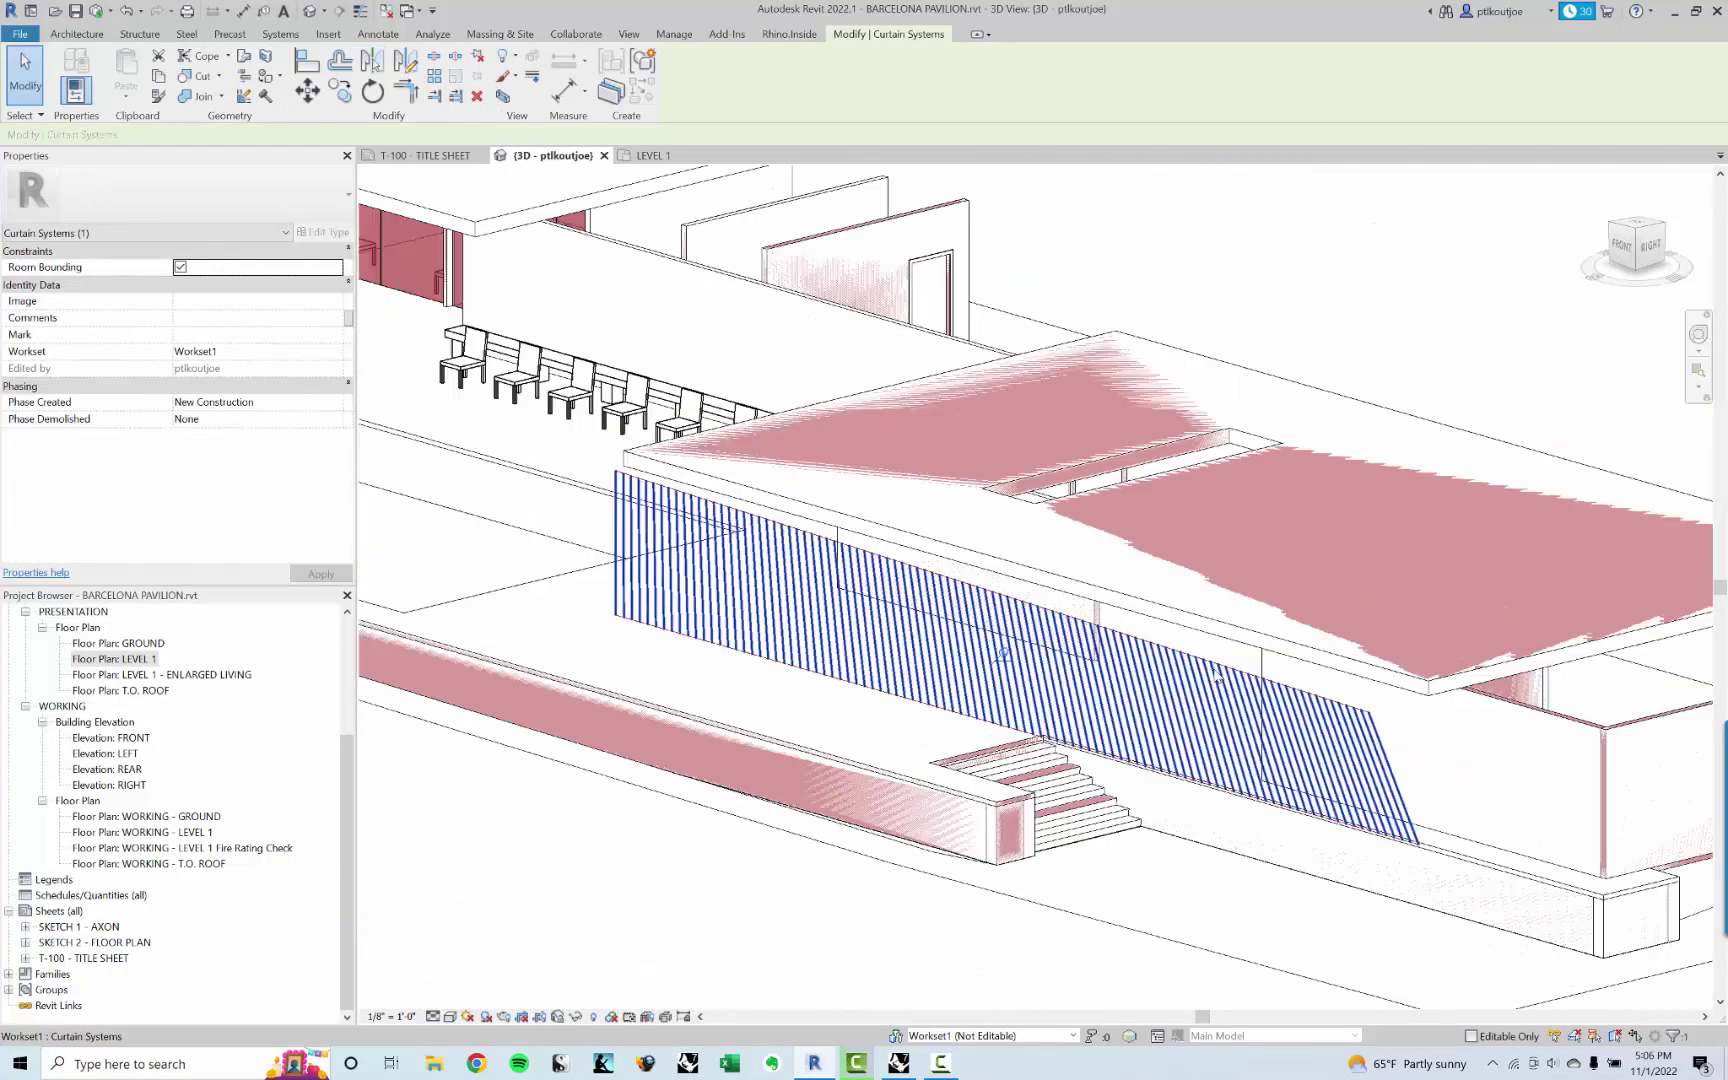
{"action": "middle_click_drag", "start_coordinate": [1218, 676], "coordinate": [1277, 735], "text": "shift"}
{"action": "scroll", "coordinate": [1277, 735], "scroll_direction": "up", "scroll_amount": 2}
{"action": "key", "text": "Escape"}
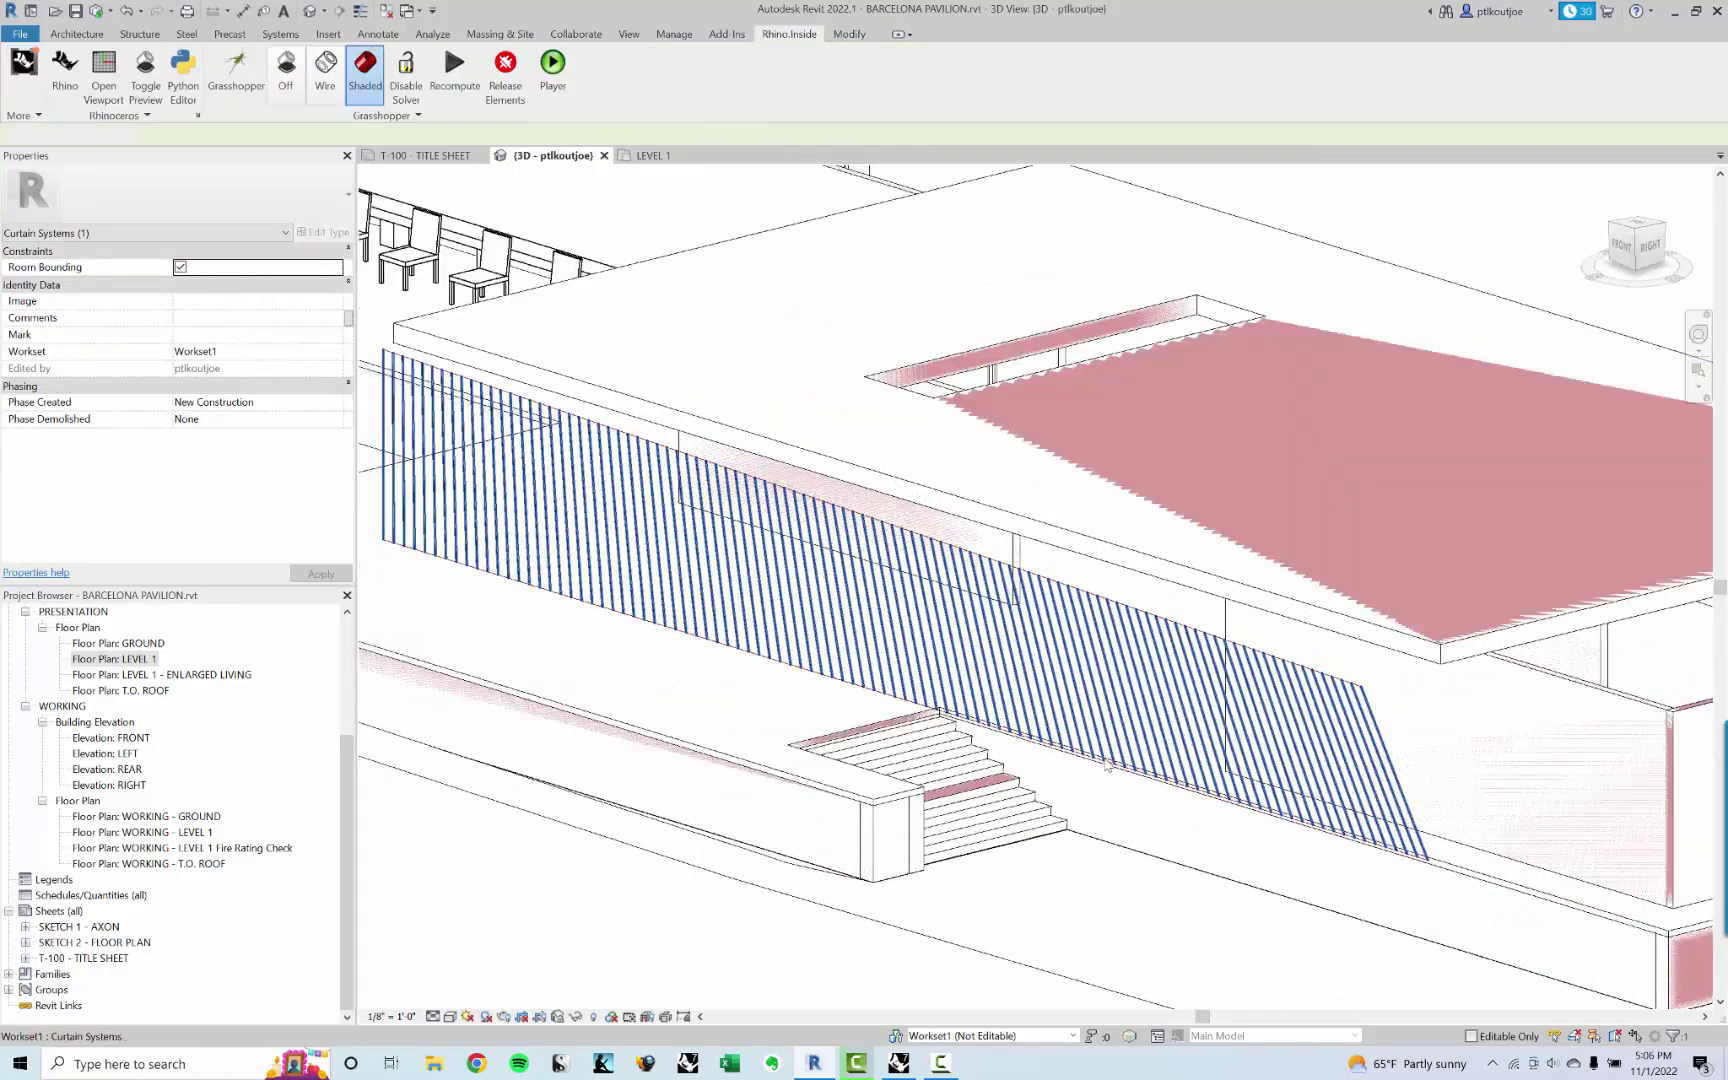
{"action": "middle_click_drag", "start_coordinate": [1174, 794], "coordinate": [975, 960], "text": "shift"}
Step: Back in Rhino, stretch the upper facade curve with Scale1D from its near end point, extending the far end well past the roof
{"action": "left_click", "coordinate": [893, 1068]}
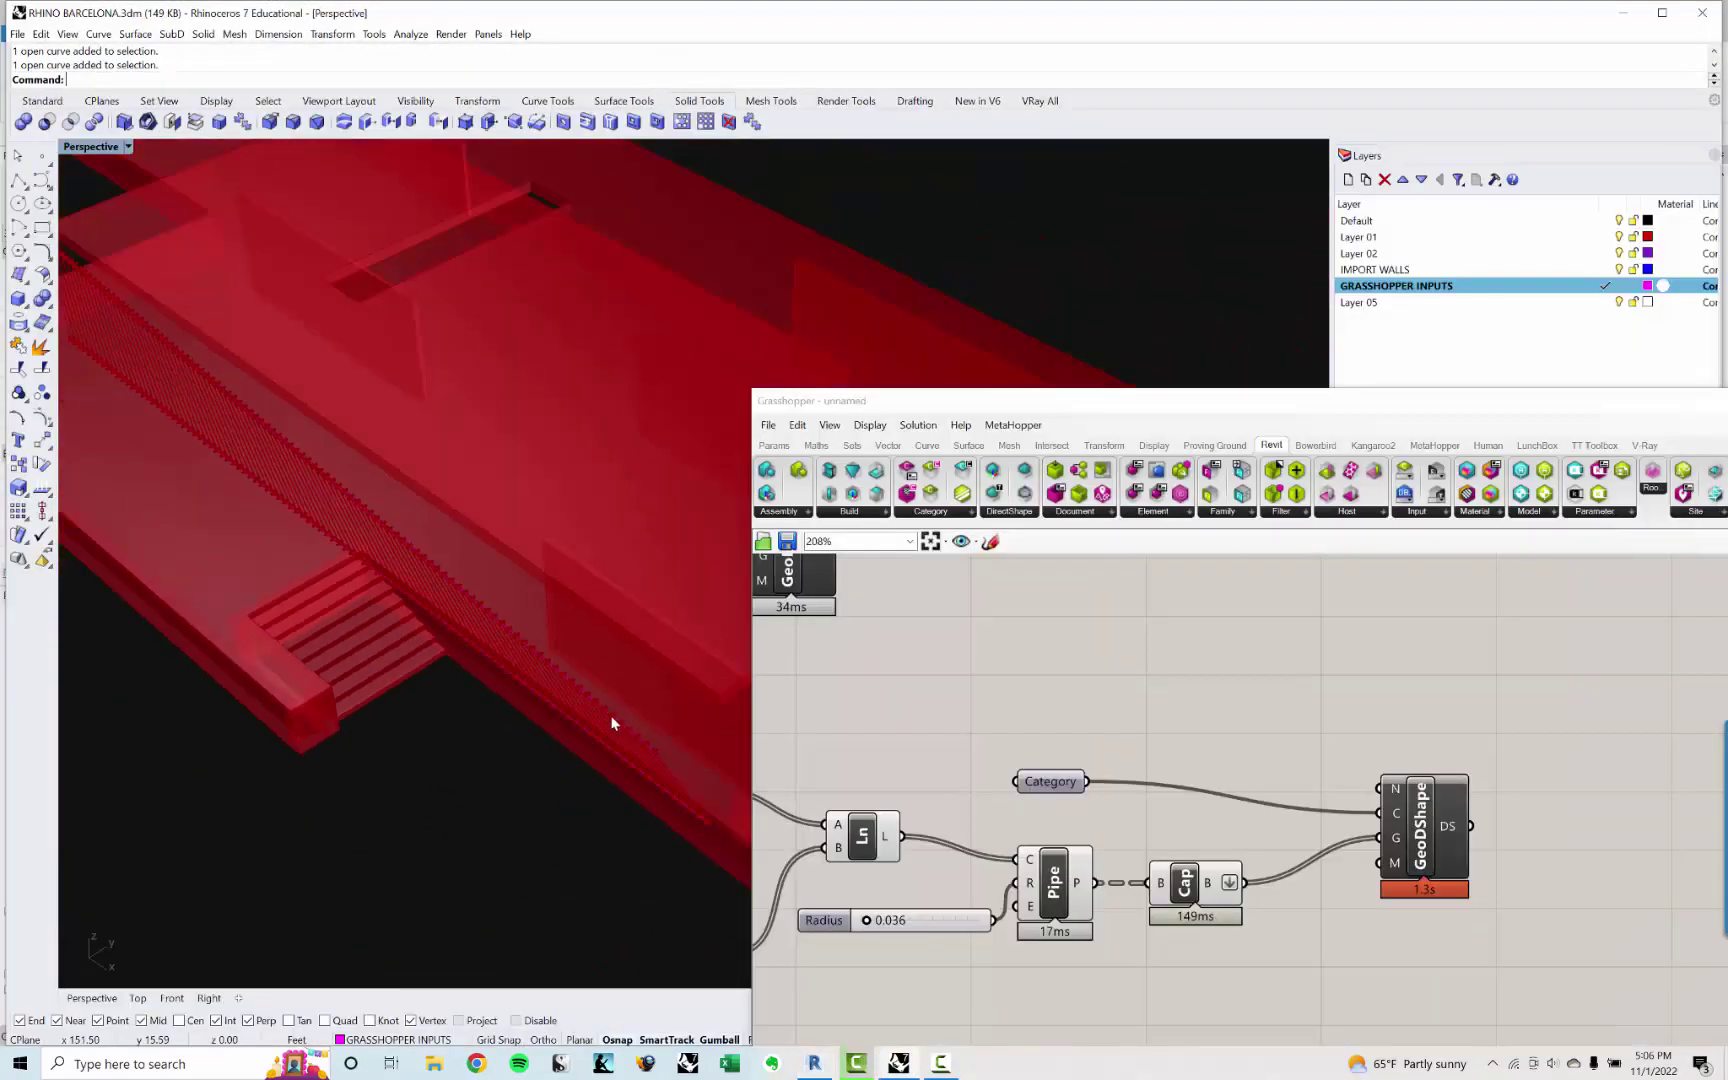
{"action": "left_click", "coordinate": [612, 712]}
{"action": "scroll", "coordinate": [612, 710], "scroll_direction": "down", "scroll_amount": 4}
{"action": "right_click_drag", "start_coordinate": [612, 710], "coordinate": [579, 640]}
{"action": "scroll", "coordinate": [285, 579], "scroll_direction": "up", "scroll_amount": 5}
{"action": "type", "text": "SC"}
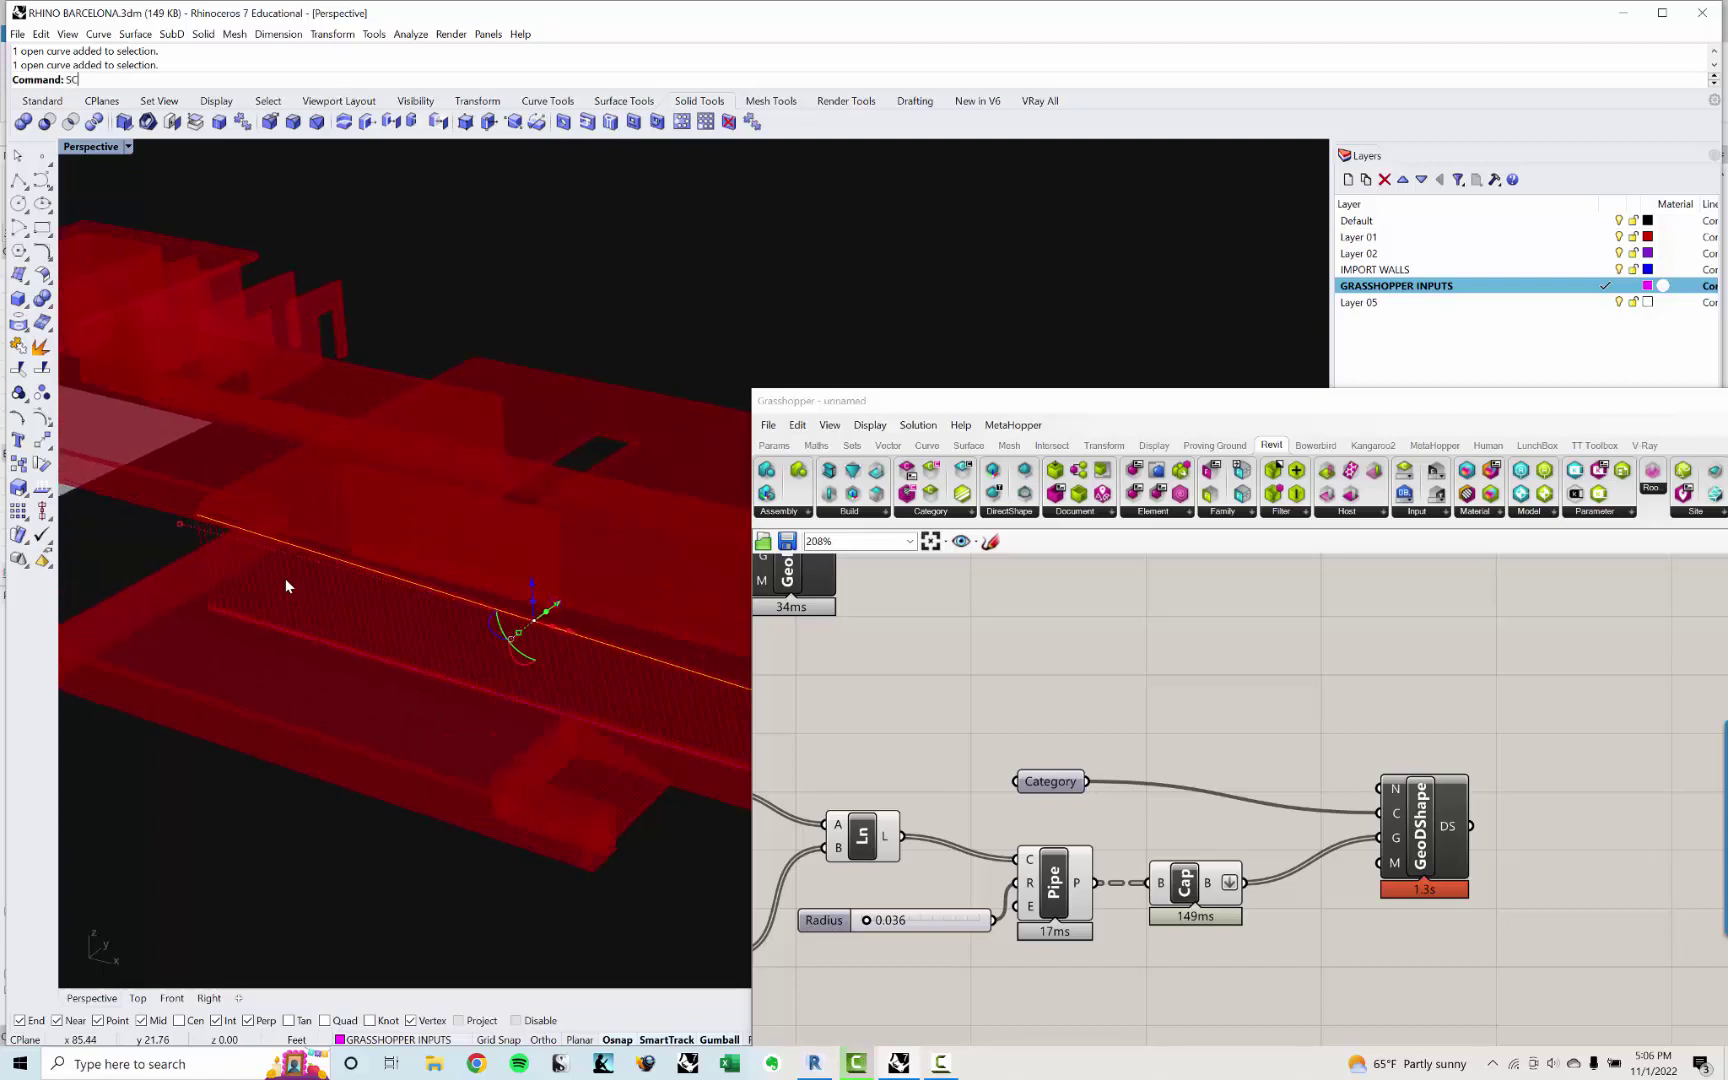
{"action": "type", "text": "ale1D"}
{"action": "key", "text": "Return"}
{"action": "scroll", "coordinate": [285, 578], "scroll_direction": "down", "scroll_amount": 3}
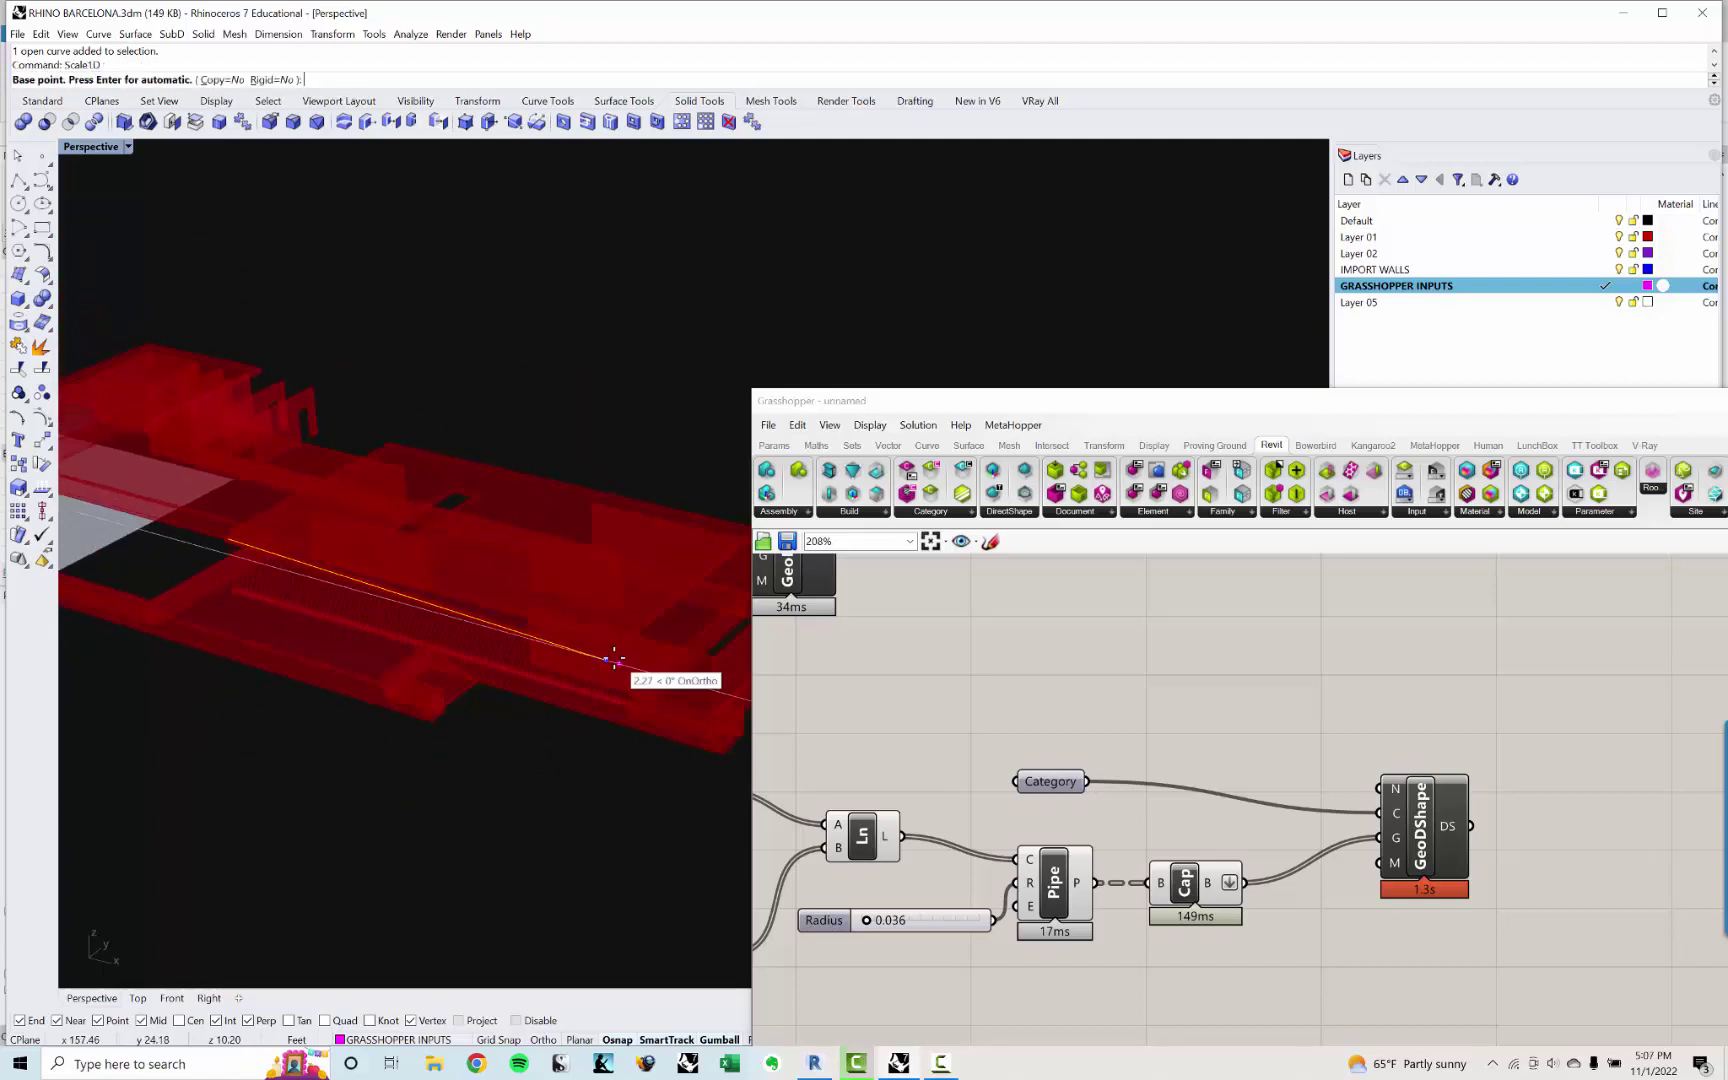
{"action": "left_click", "coordinate": [614, 660]}
{"action": "scroll", "coordinate": [230, 540], "scroll_direction": "up", "scroll_amount": 2}
{"action": "left_click", "coordinate": [268, 538]}
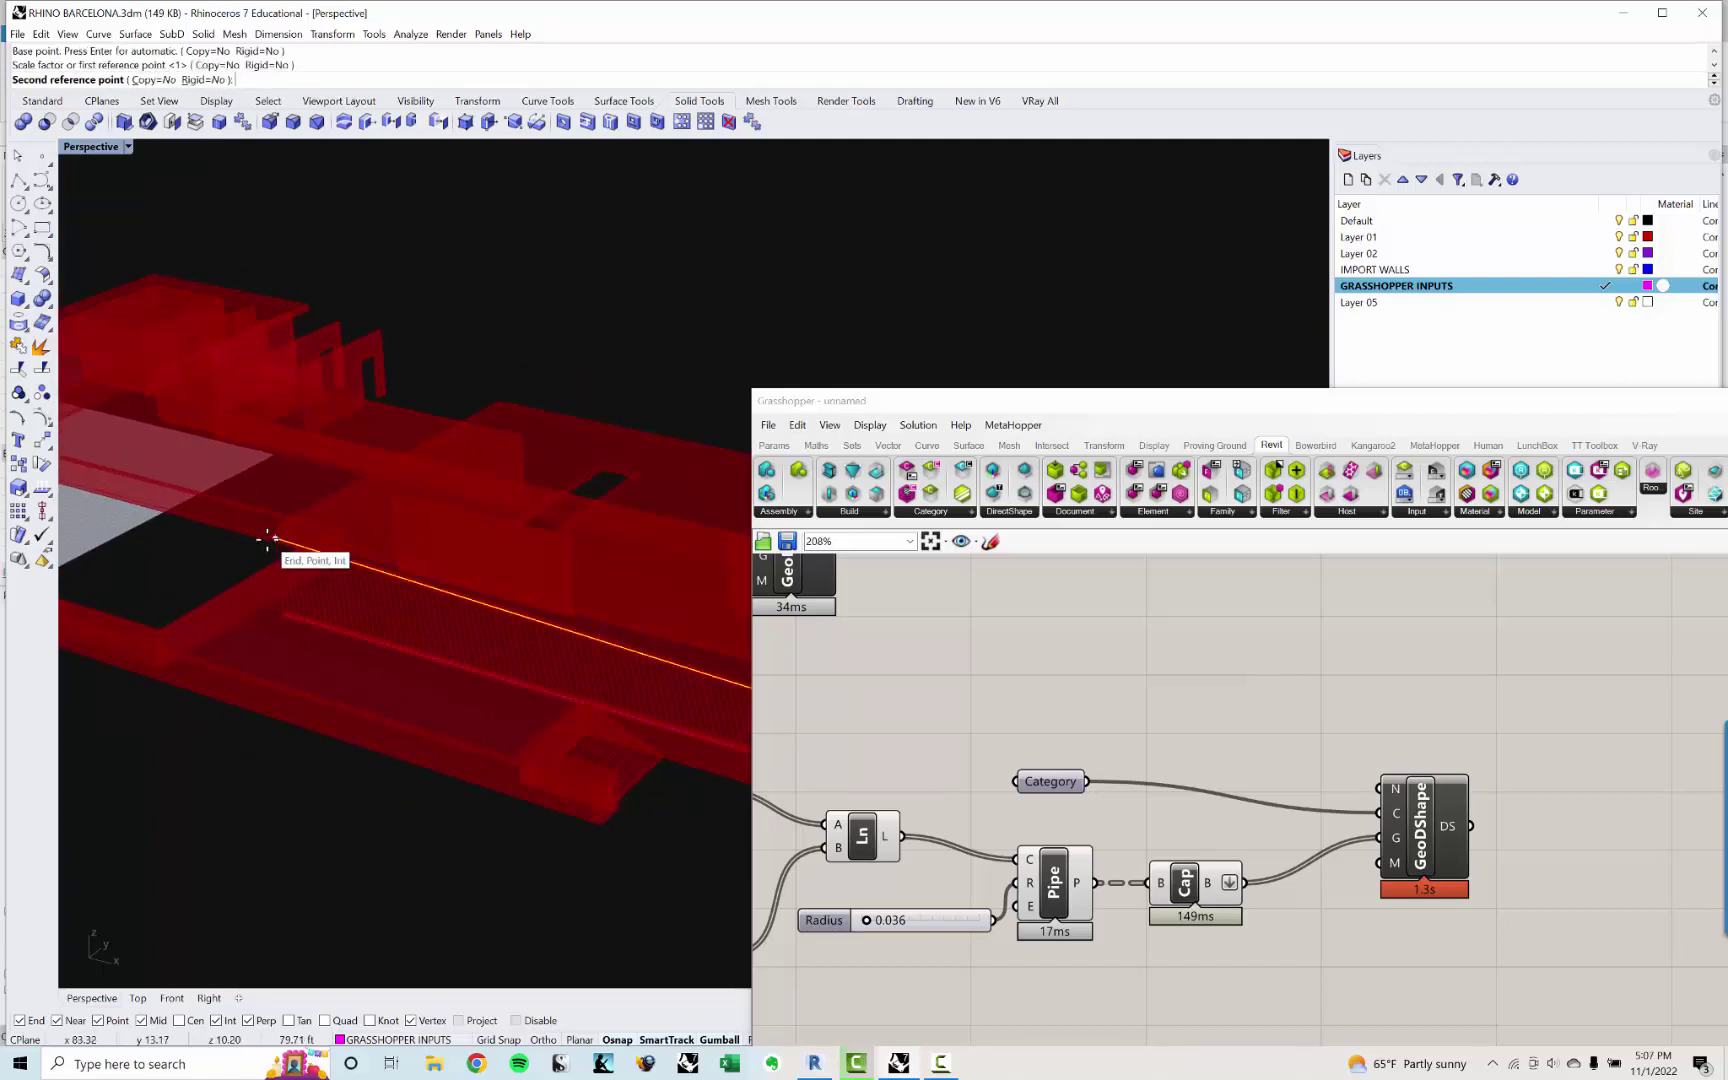
{"action": "right_click_drag", "start_coordinate": [267, 540], "coordinate": [447, 594], "text": "shift"}
{"action": "left_click", "coordinate": [154, 500]}
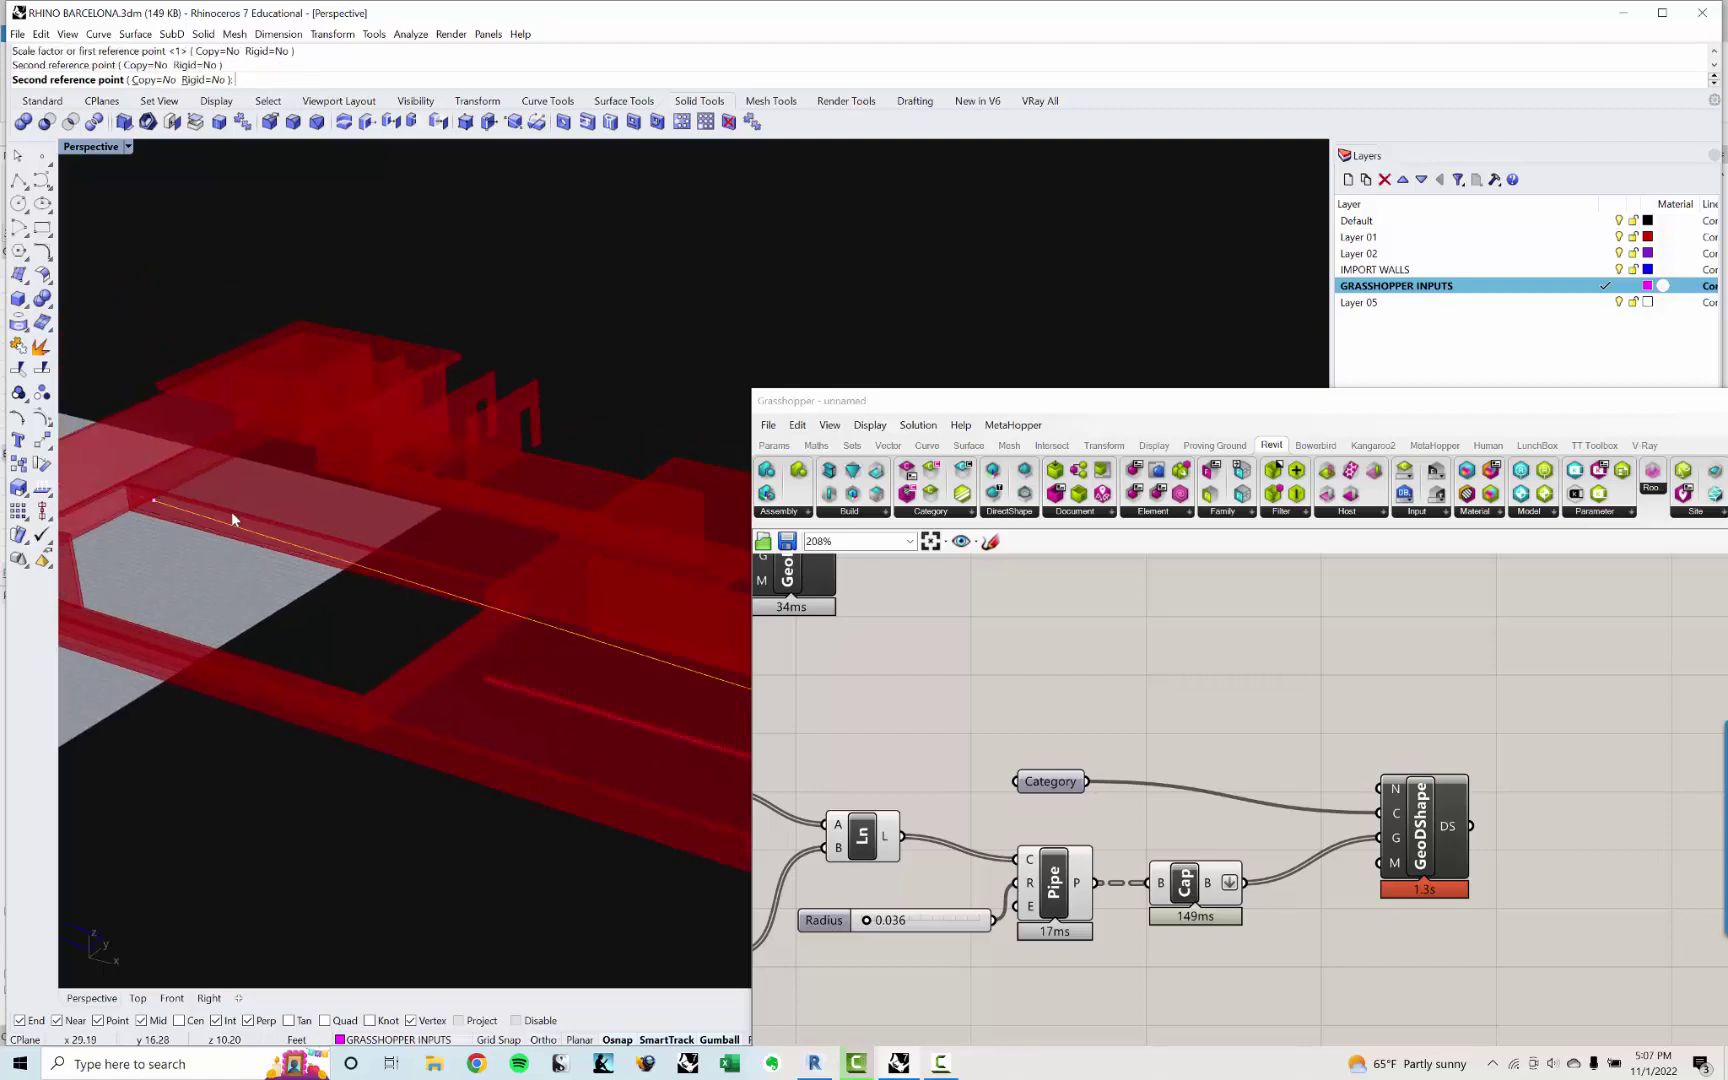
{"action": "left_click", "coordinate": [477, 598]}
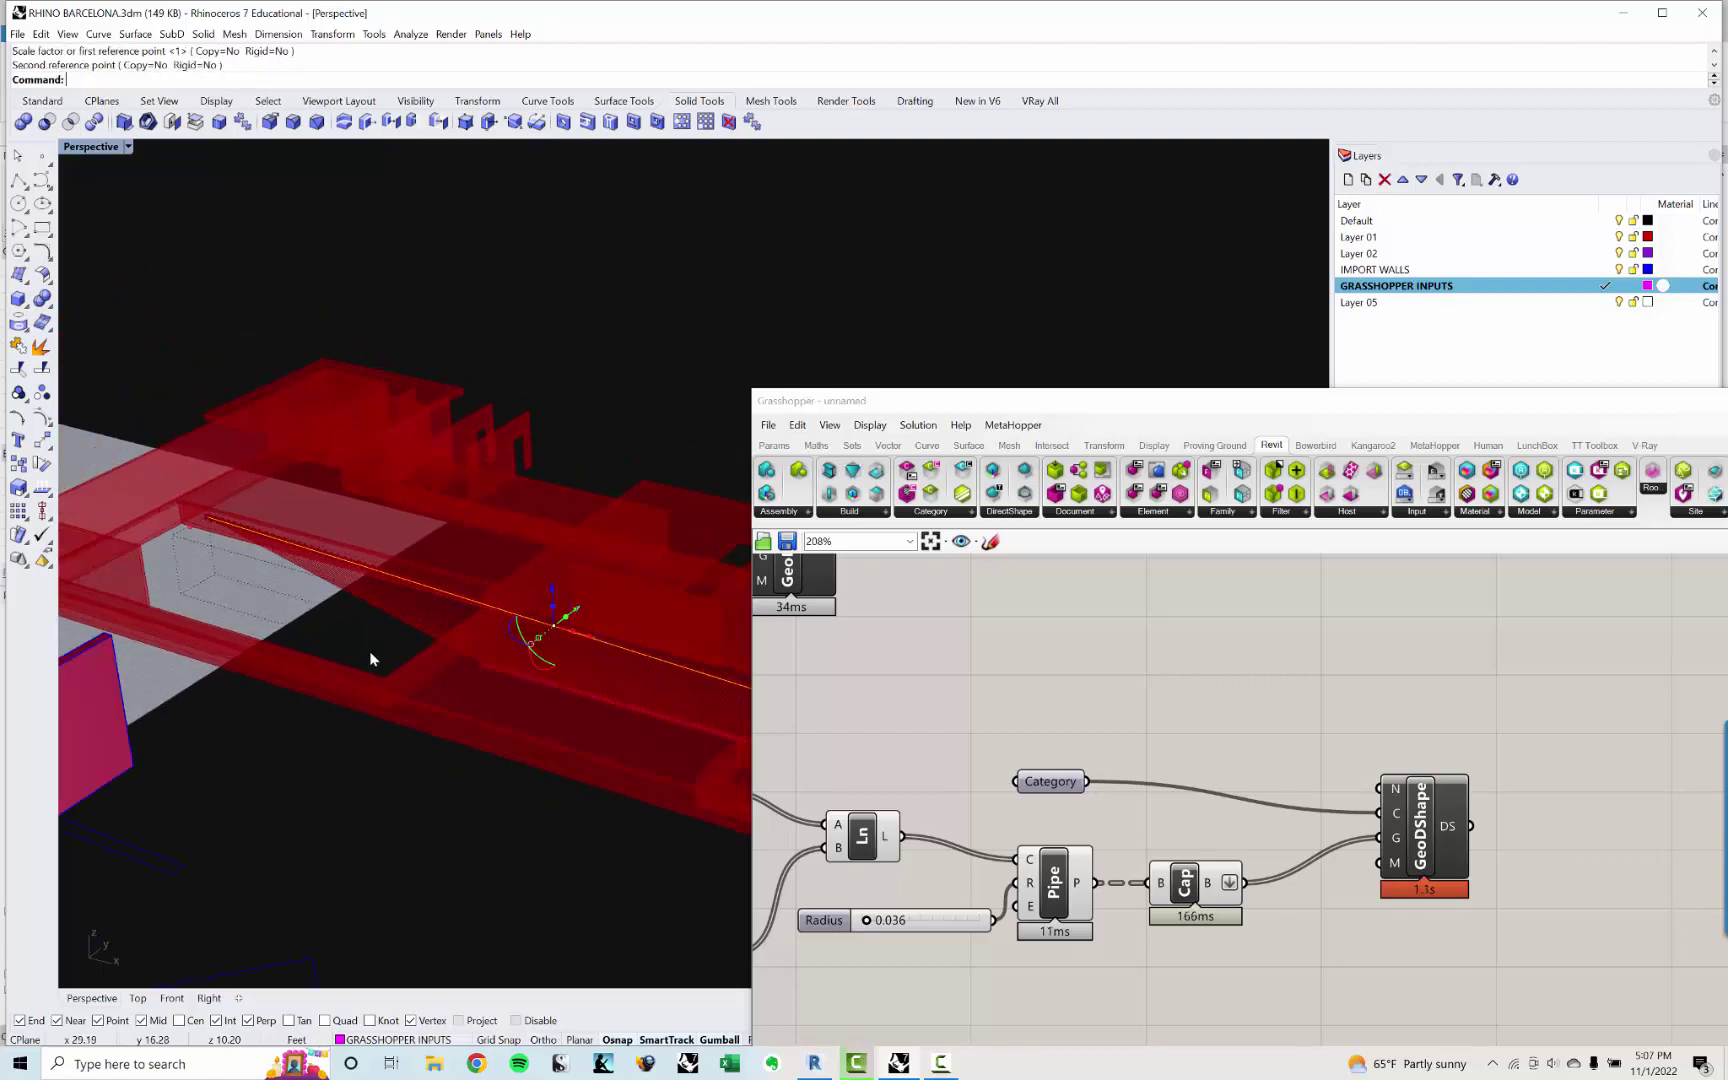
Step: Switch to Revit and examine the updated louver facade from several angles, including its element category in the 3D view
{"action": "right_click_drag", "start_coordinate": [370, 658], "coordinate": [513, 674]}
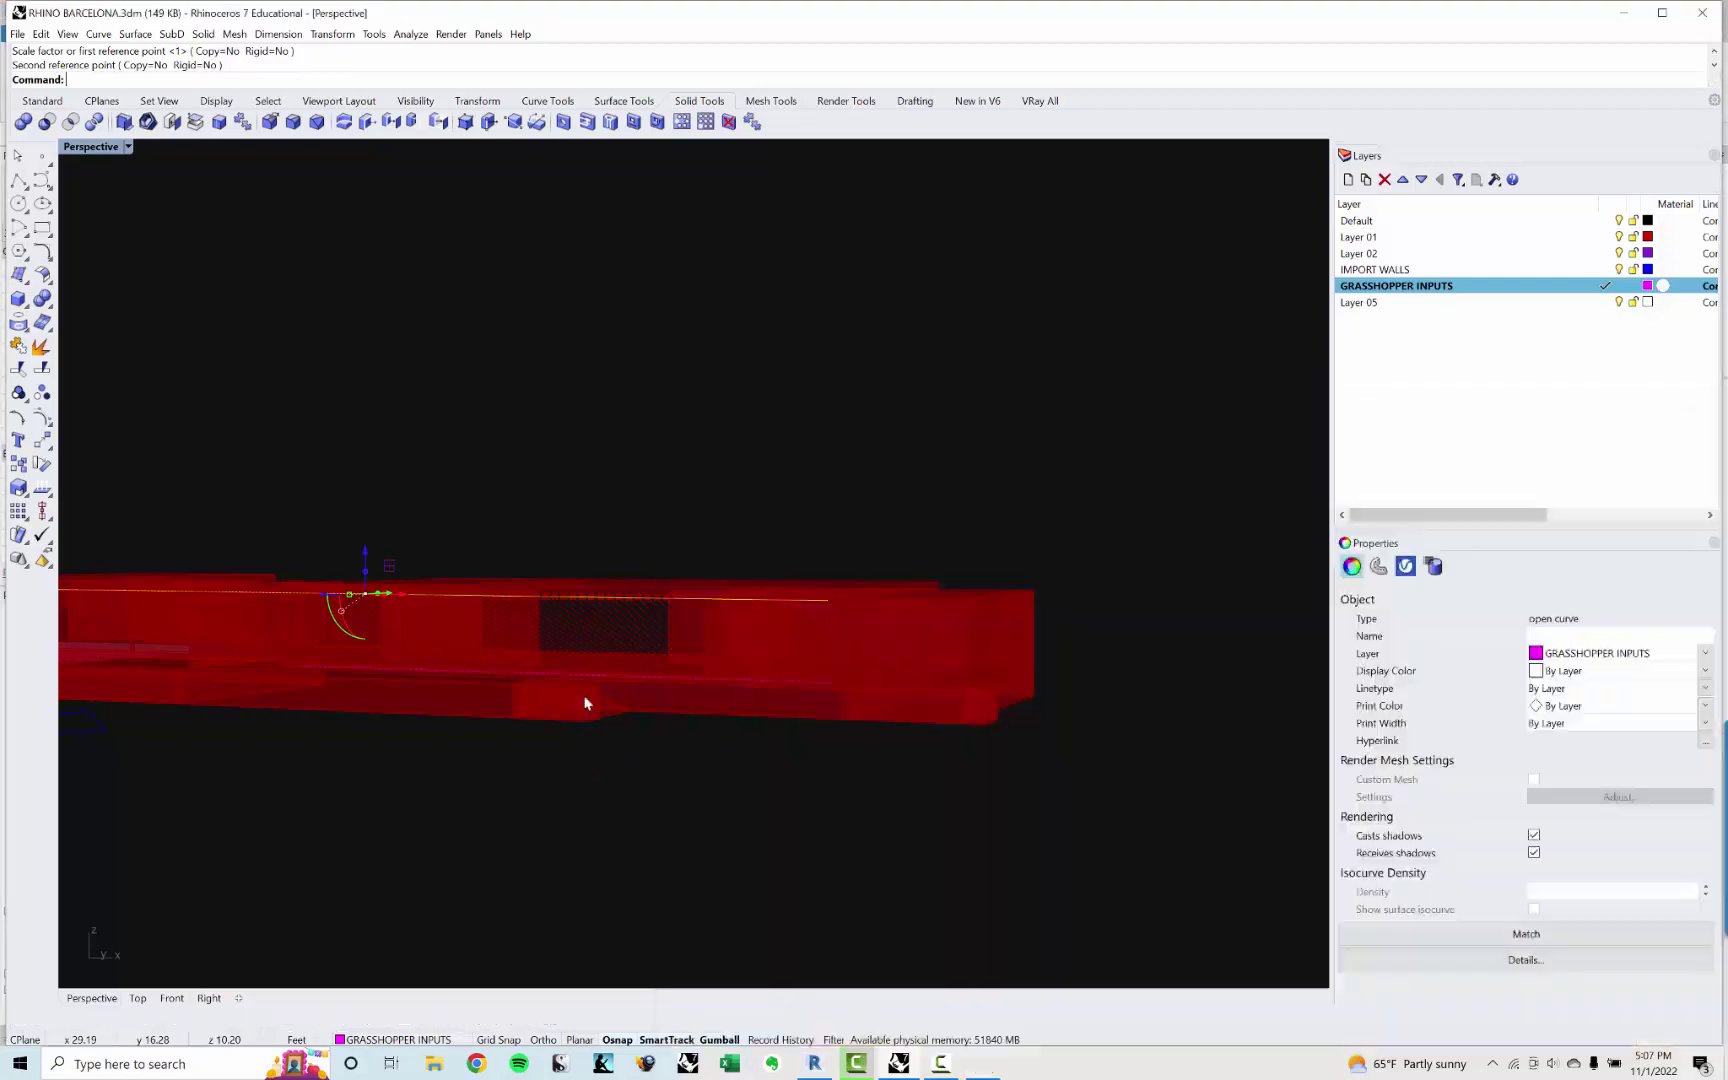
{"action": "right_click_drag", "start_coordinate": [586, 702], "coordinate": [667, 809]}
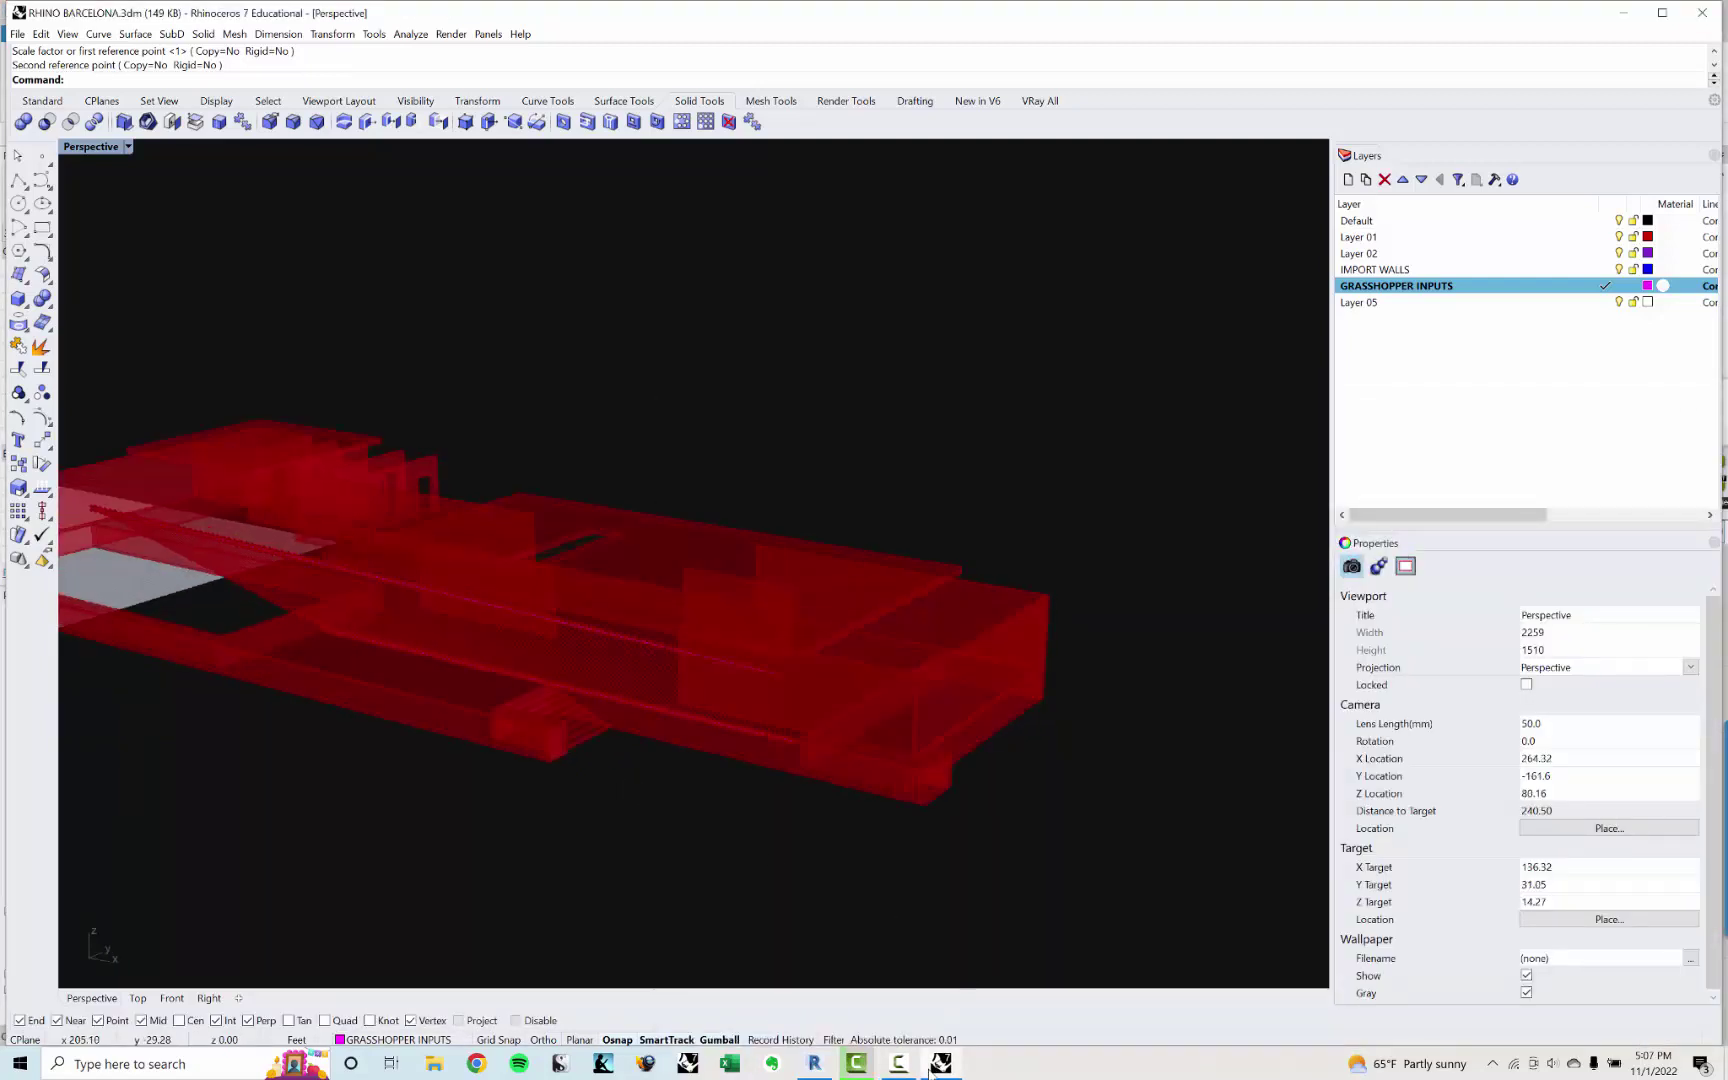
{"action": "left_click", "coordinate": [1621, 13]}
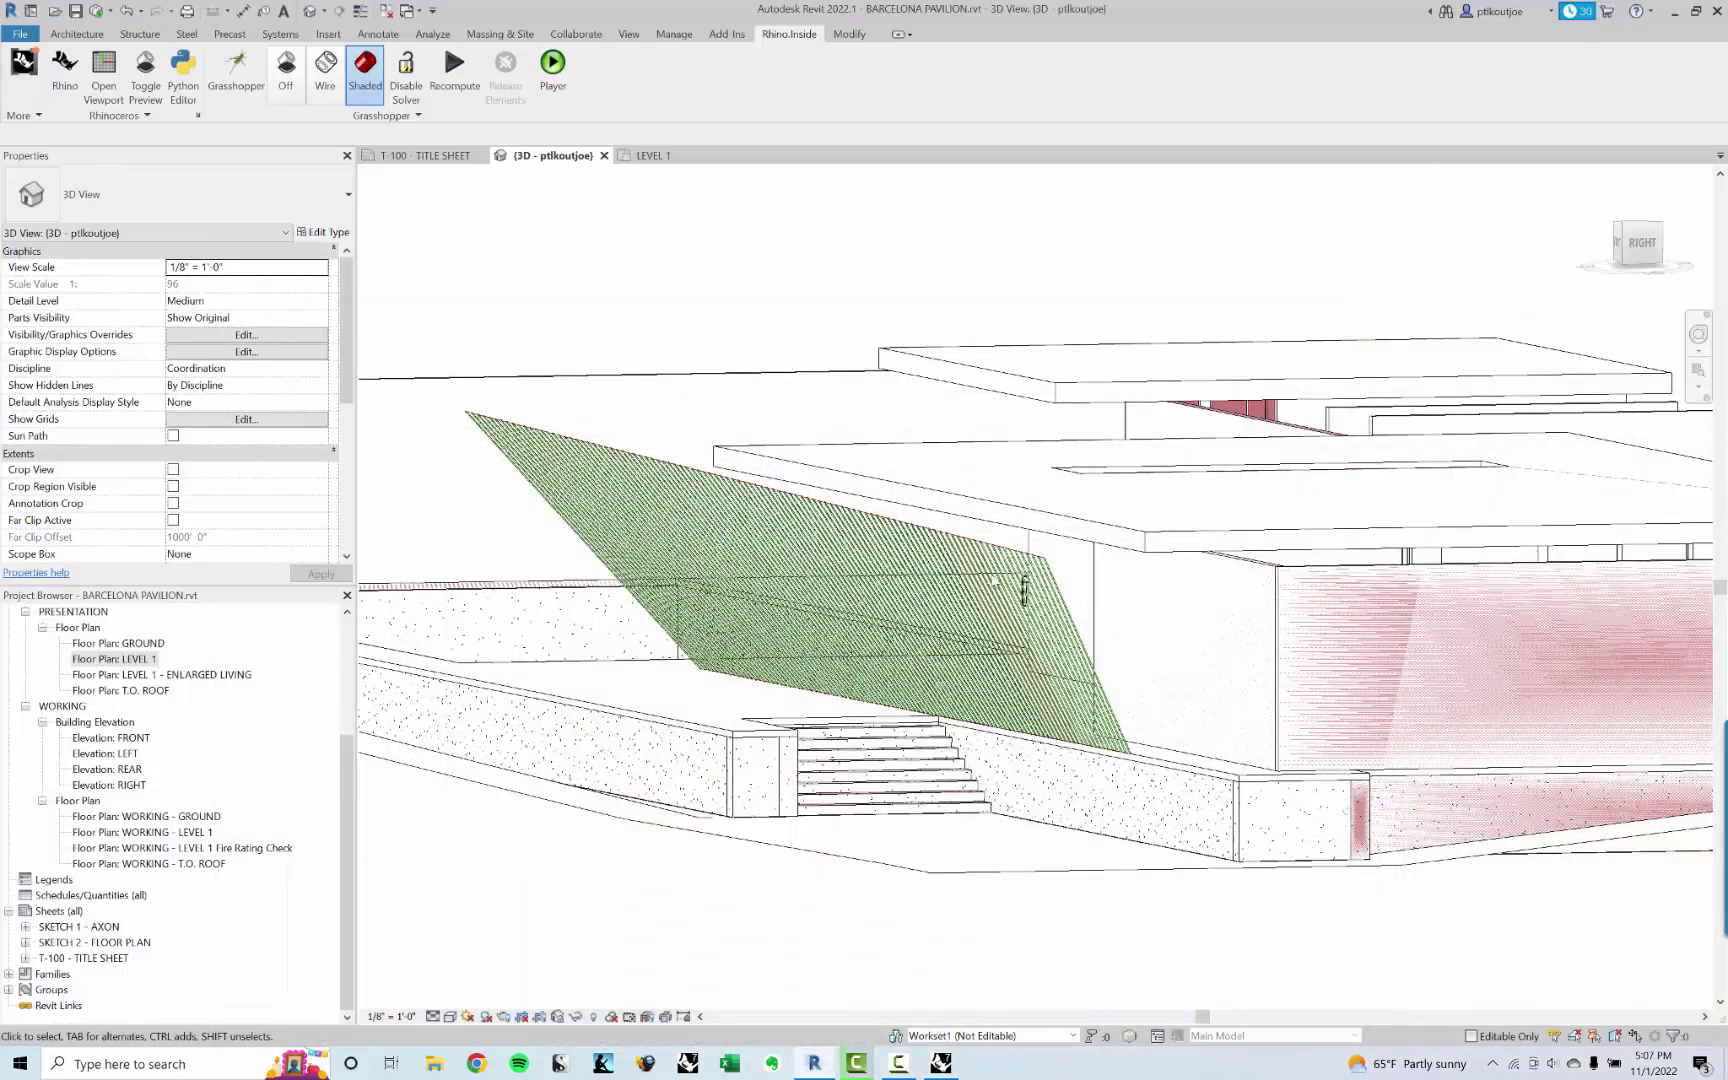
{"action": "scroll", "coordinate": [1008, 564], "scroll_direction": "up", "scroll_amount": 3}
{"action": "scroll", "coordinate": [1008, 561], "scroll_direction": "down", "scroll_amount": 3}
{"action": "middle_click_drag", "start_coordinate": [806, 622], "coordinate": [826, 780], "text": "shift"}
{"action": "scroll", "coordinate": [624, 511], "scroll_direction": "up", "scroll_amount": 2}
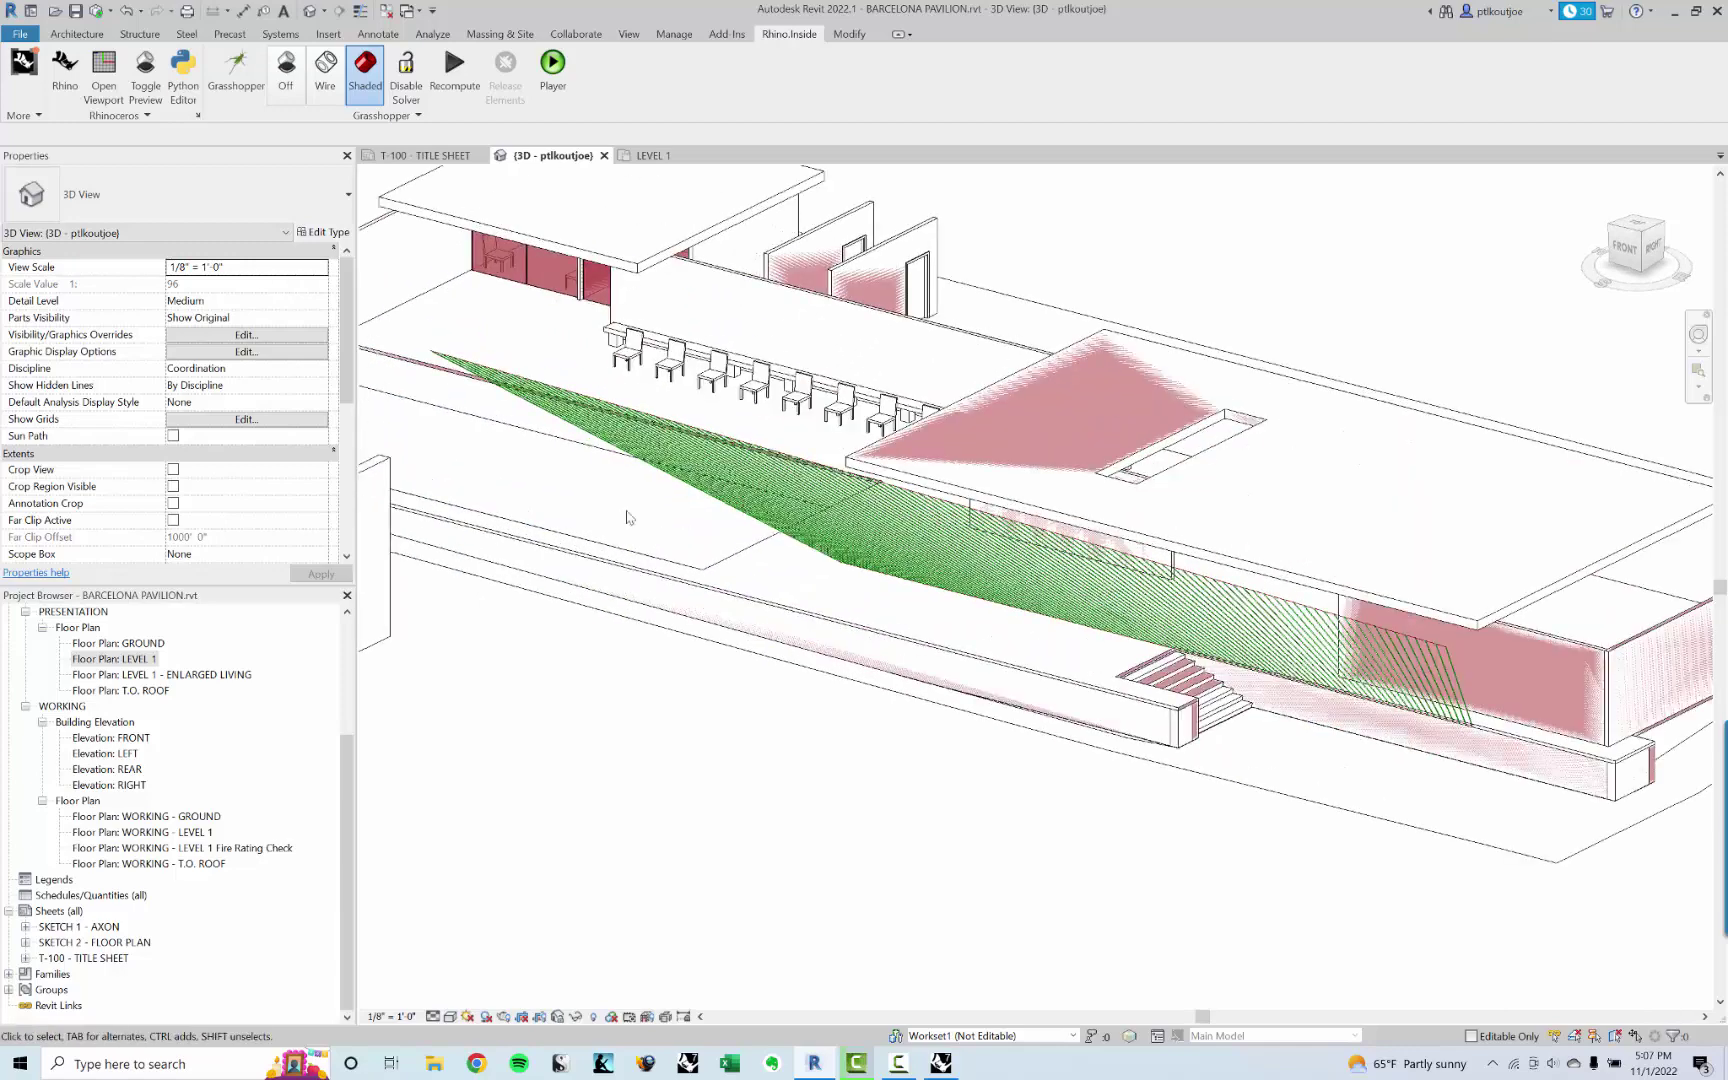
{"action": "left_click", "coordinate": [671, 484]}
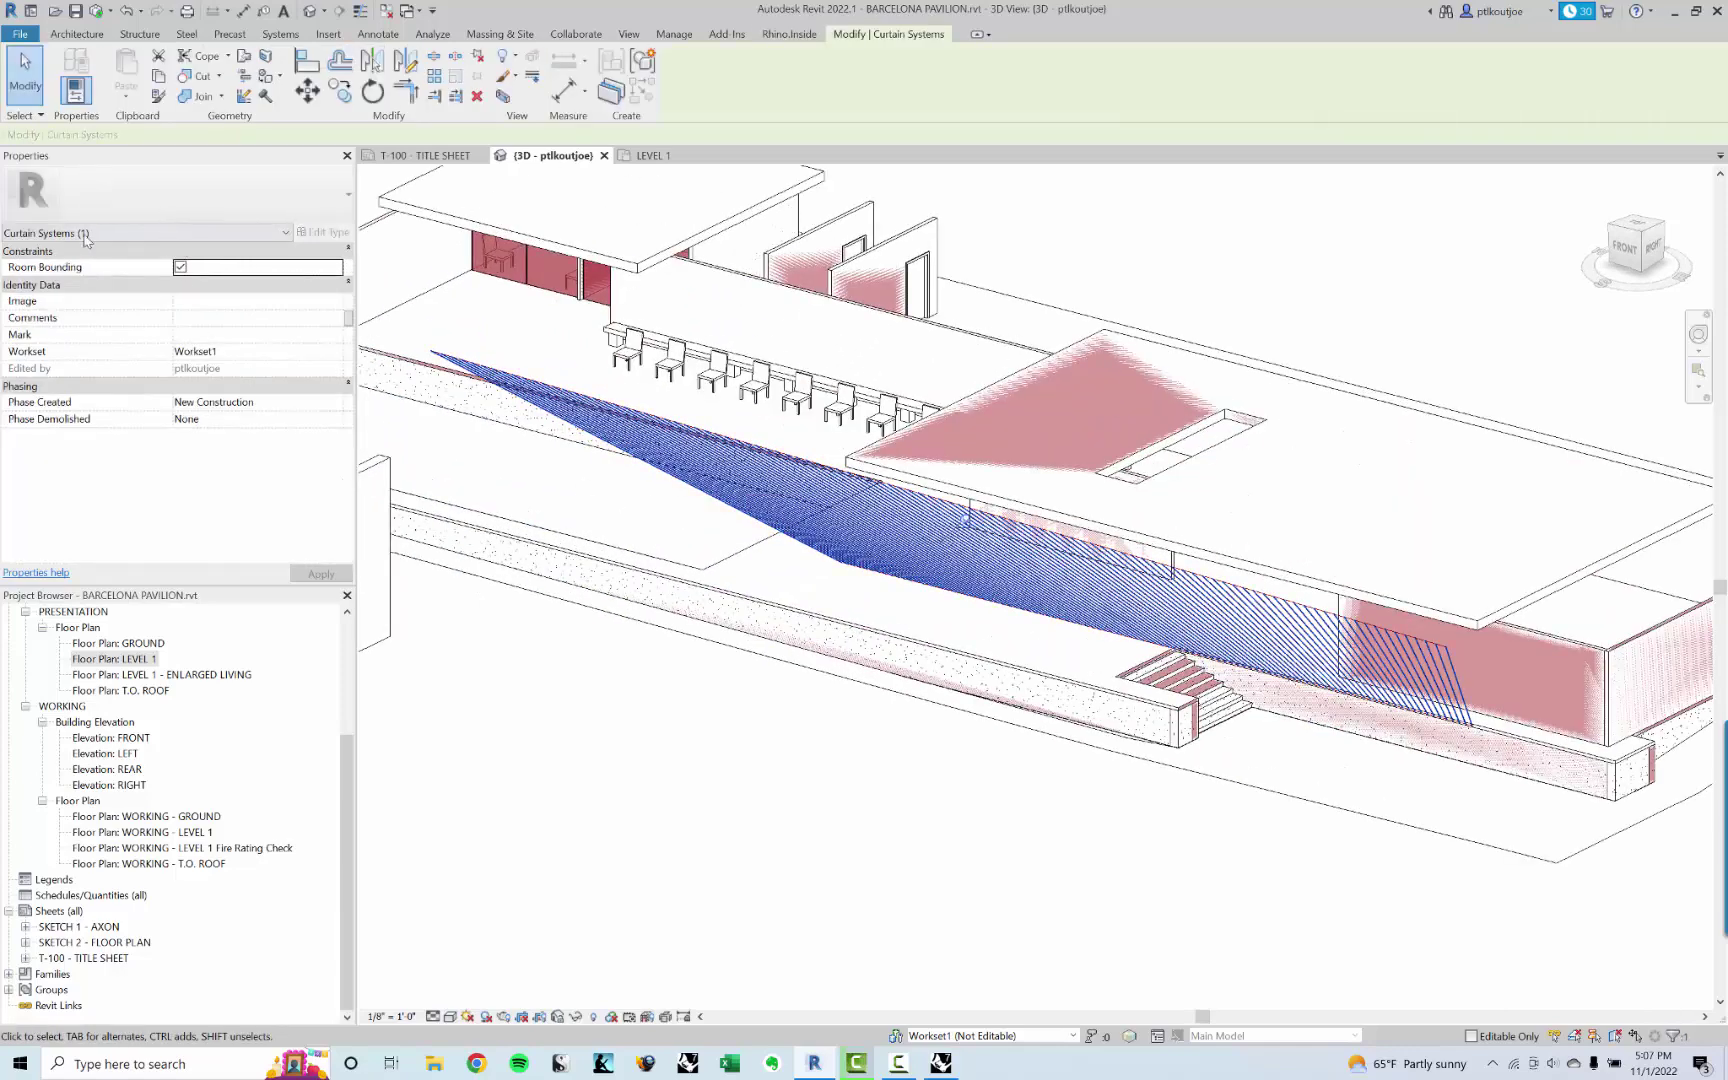
{"action": "middle_click_drag", "start_coordinate": [1146, 805], "coordinate": [931, 777], "text": "shift"}
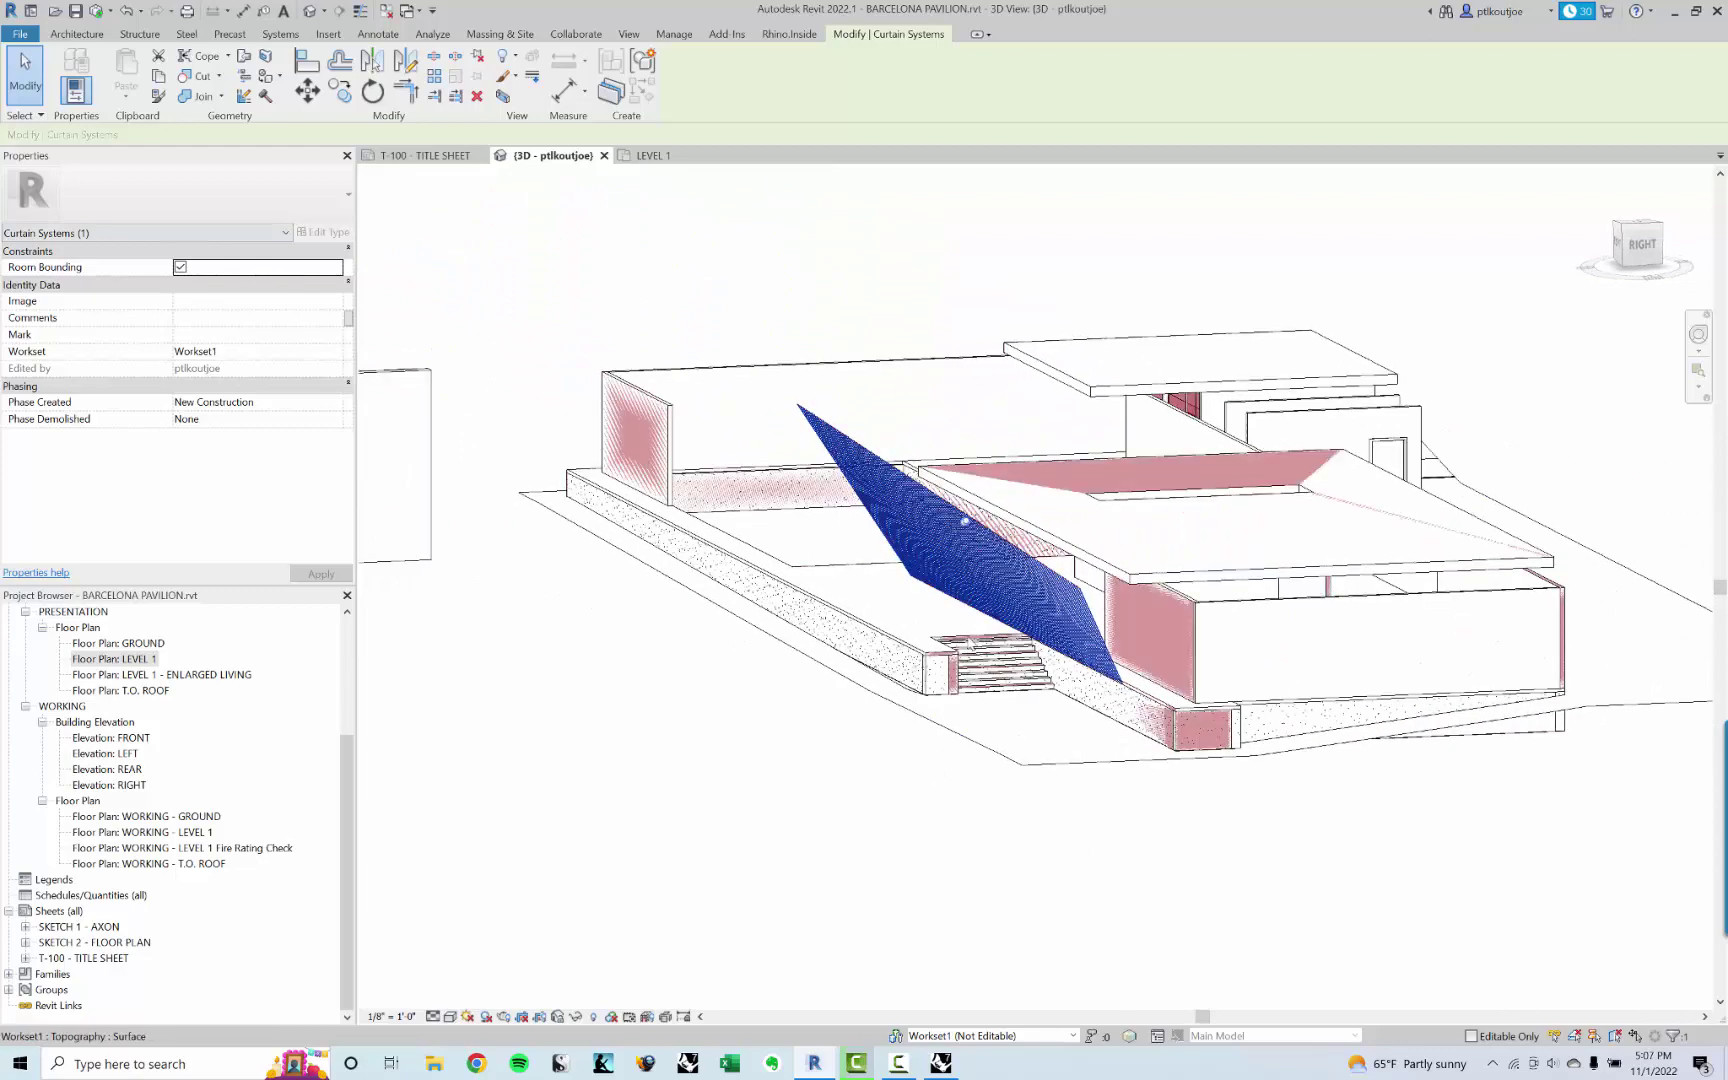
{"action": "left_click", "coordinate": [807, 534]}
Step: Open the presentation floor plan LEVEL 1 and turn off the Grasshopper geometry preview in Revit
{"action": "double_click", "coordinate": [155, 661]}
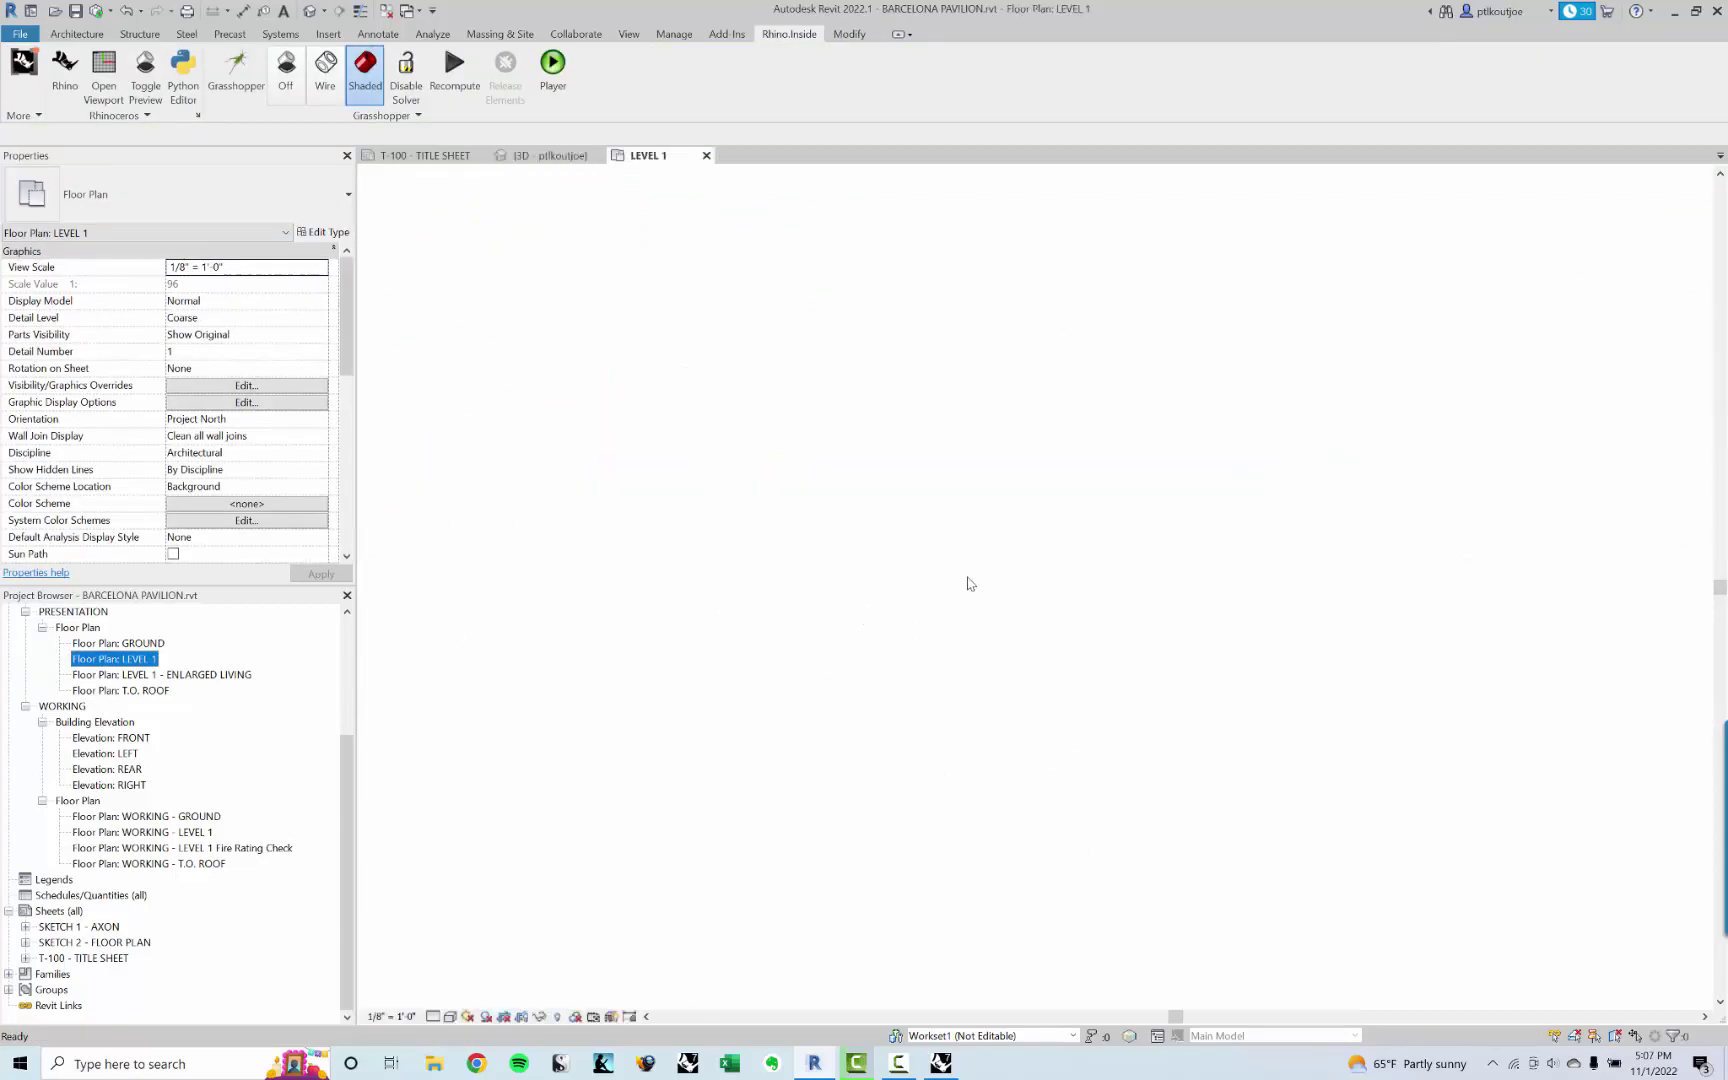
{"action": "scroll", "coordinate": [1240, 412], "scroll_direction": "up", "scroll_amount": 5}
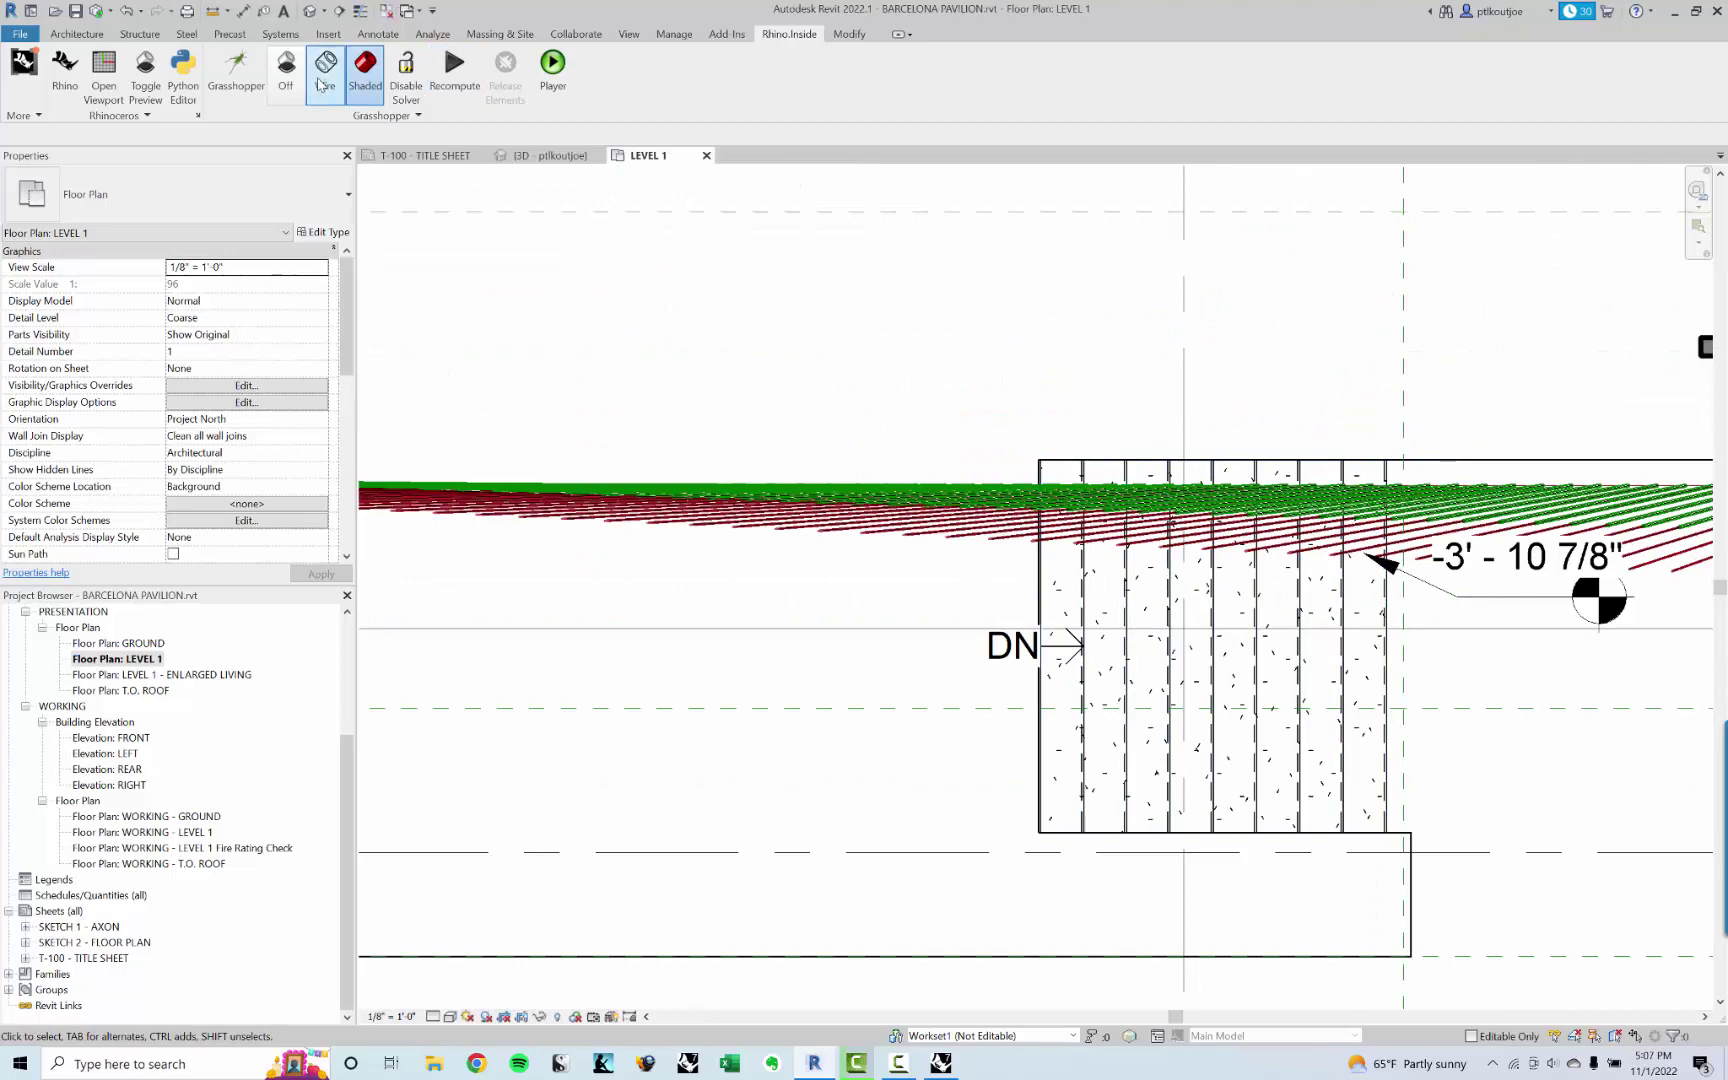
{"action": "left_click", "coordinate": [284, 83]}
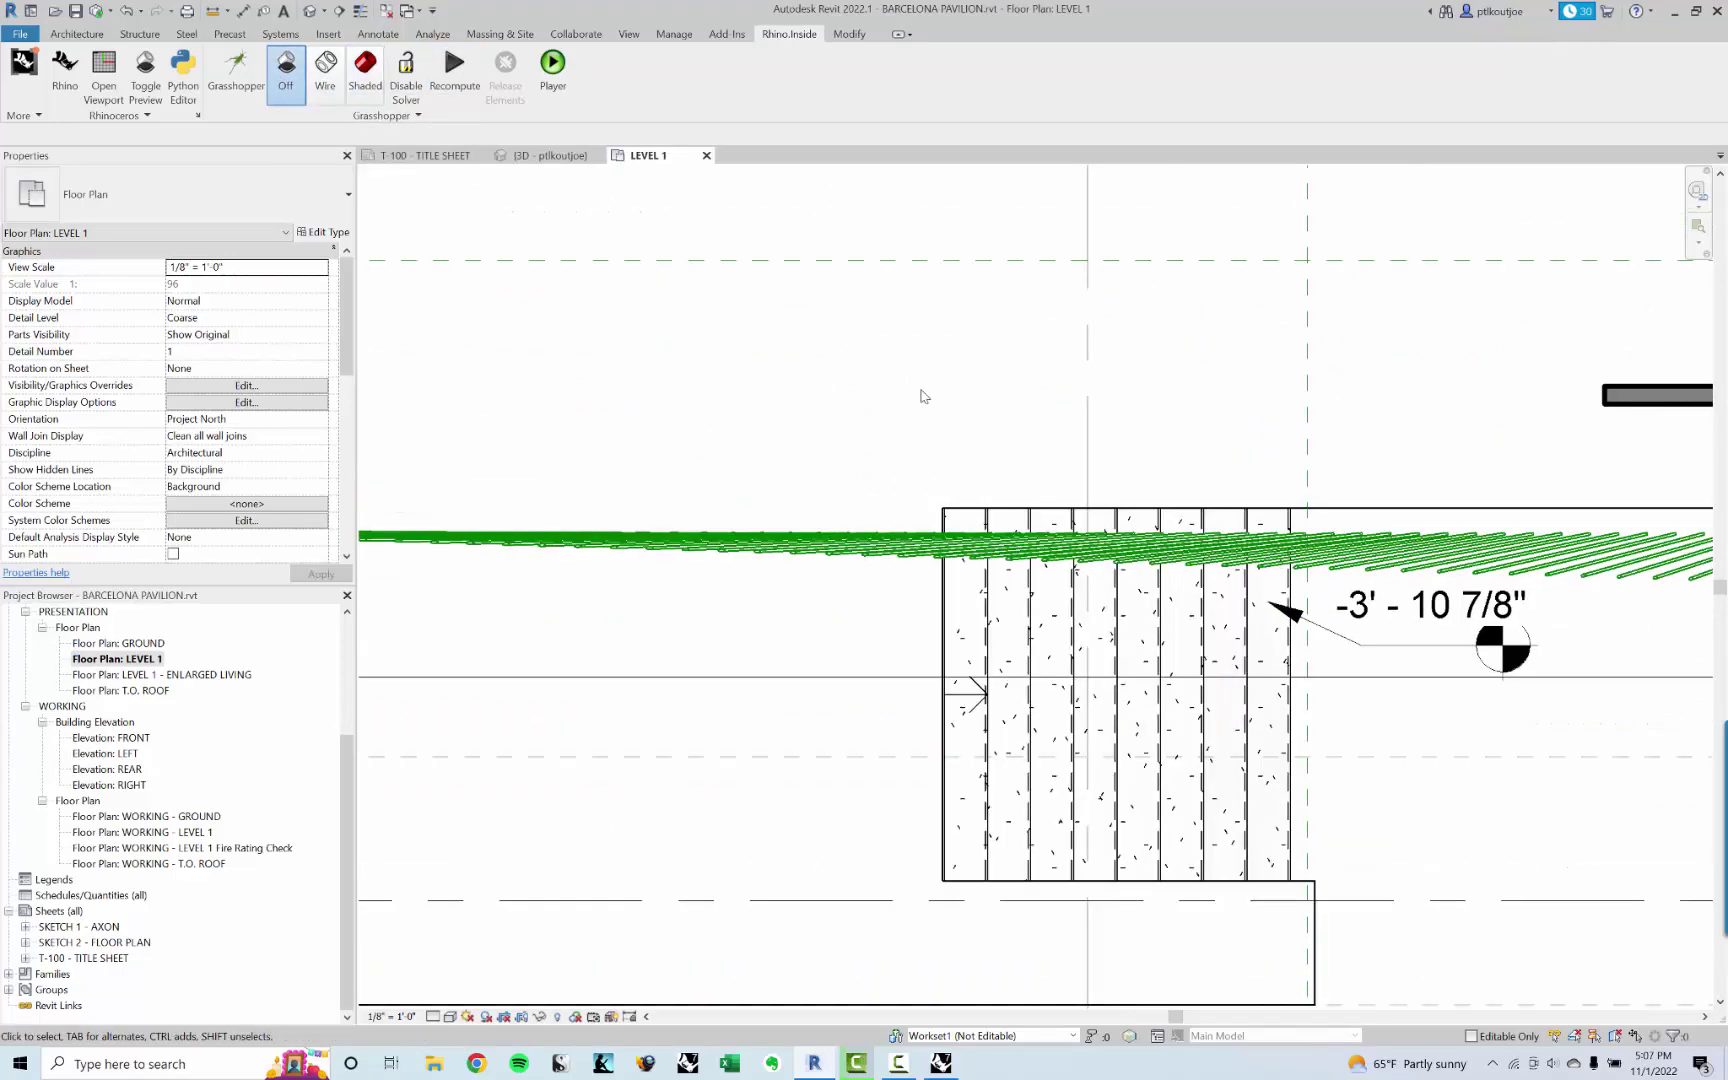
Step: Examine how the louvers are drawn in the floor plan, from the entrance stairs to both ends of the facade
{"action": "scroll", "coordinate": [1350, 620], "scroll_direction": "down", "scroll_amount": 3}
{"action": "scroll", "coordinate": [1350, 620], "scroll_direction": "down", "scroll_amount": 1}
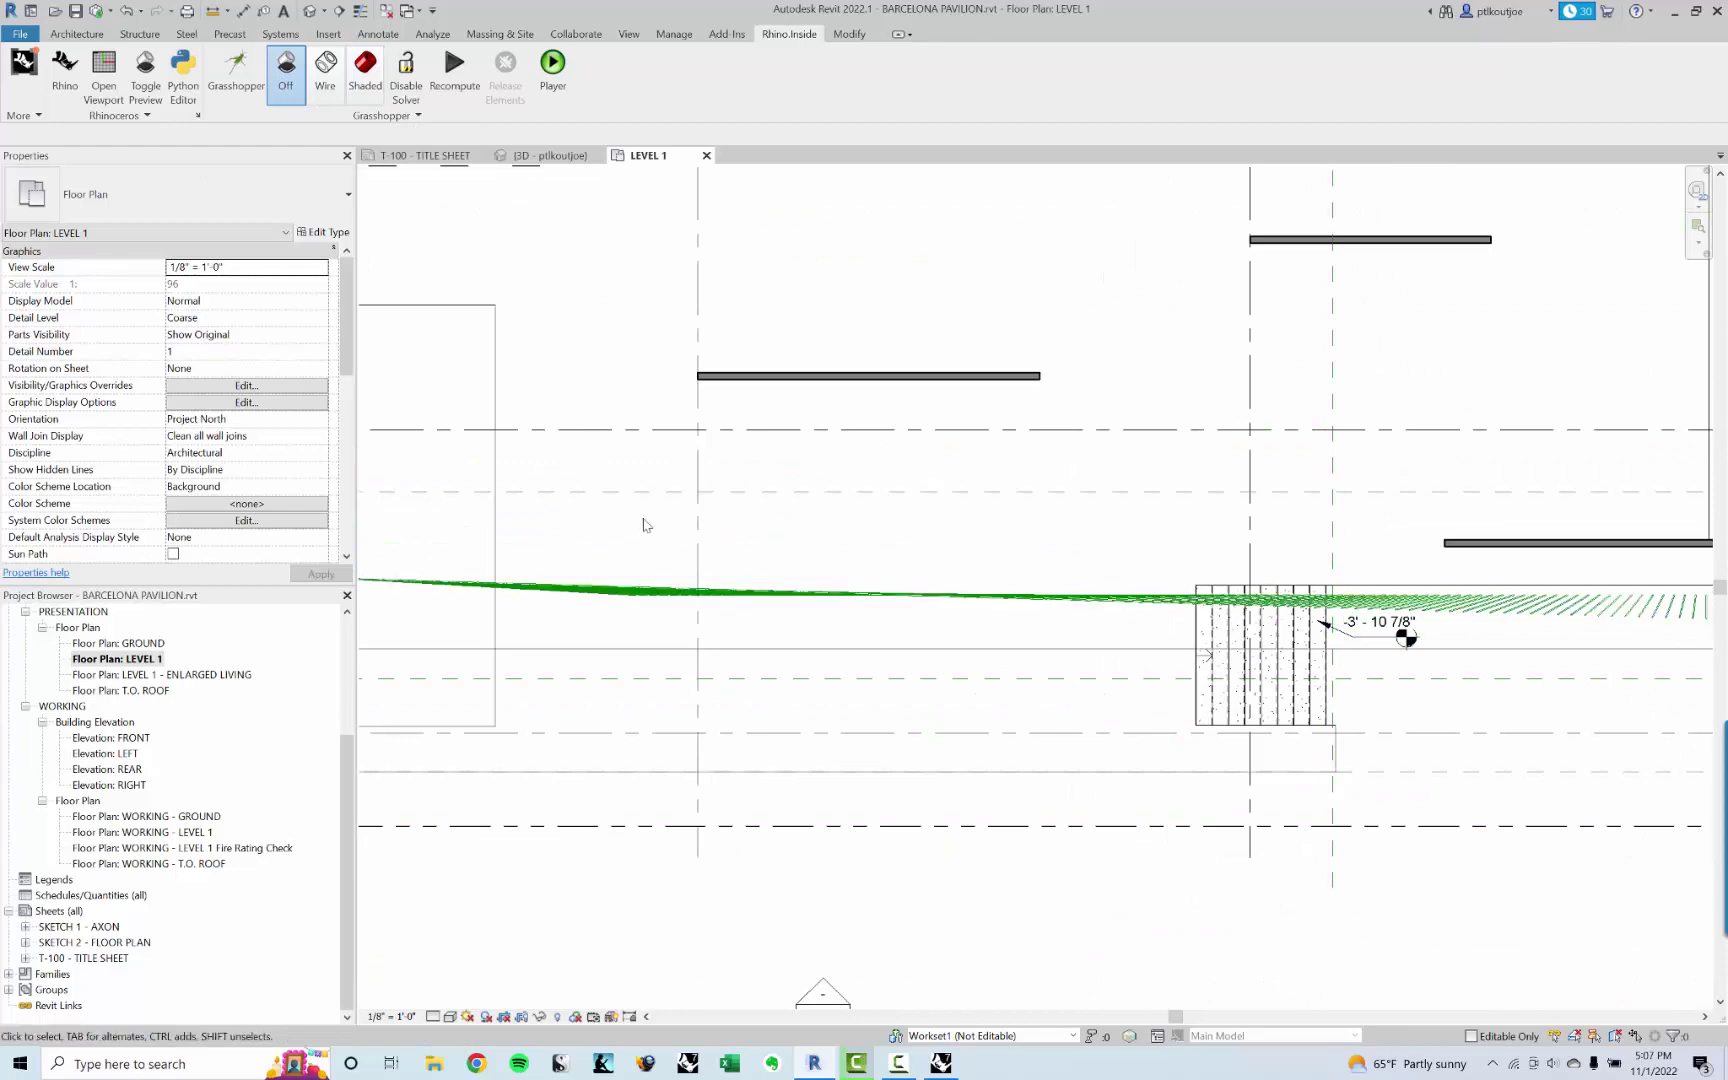
{"action": "middle_click_drag", "start_coordinate": [1097, 529], "coordinate": [718, 521]}
{"action": "scroll", "coordinate": [1320, 644], "scroll_direction": "up", "scroll_amount": 3}
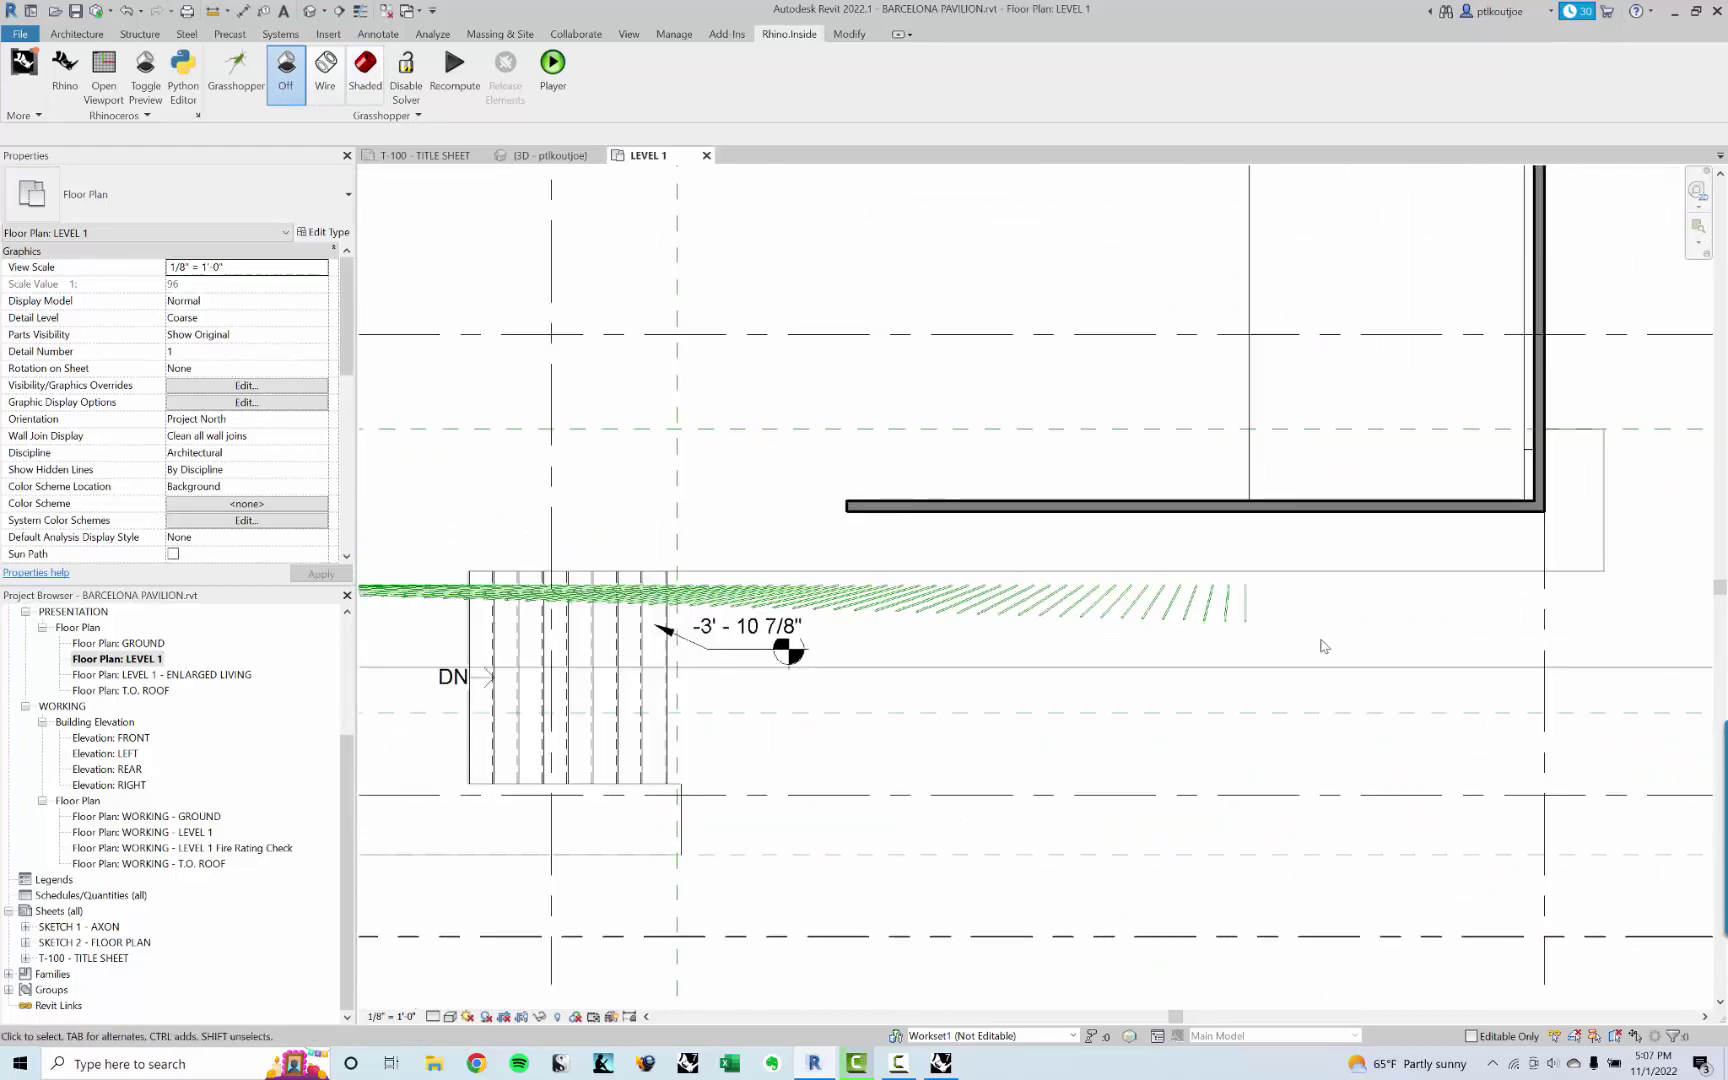
{"action": "scroll", "coordinate": [1230, 622], "scroll_direction": "up", "scroll_amount": 1}
{"action": "scroll", "coordinate": [1150, 610], "scroll_direction": "down", "scroll_amount": 4}
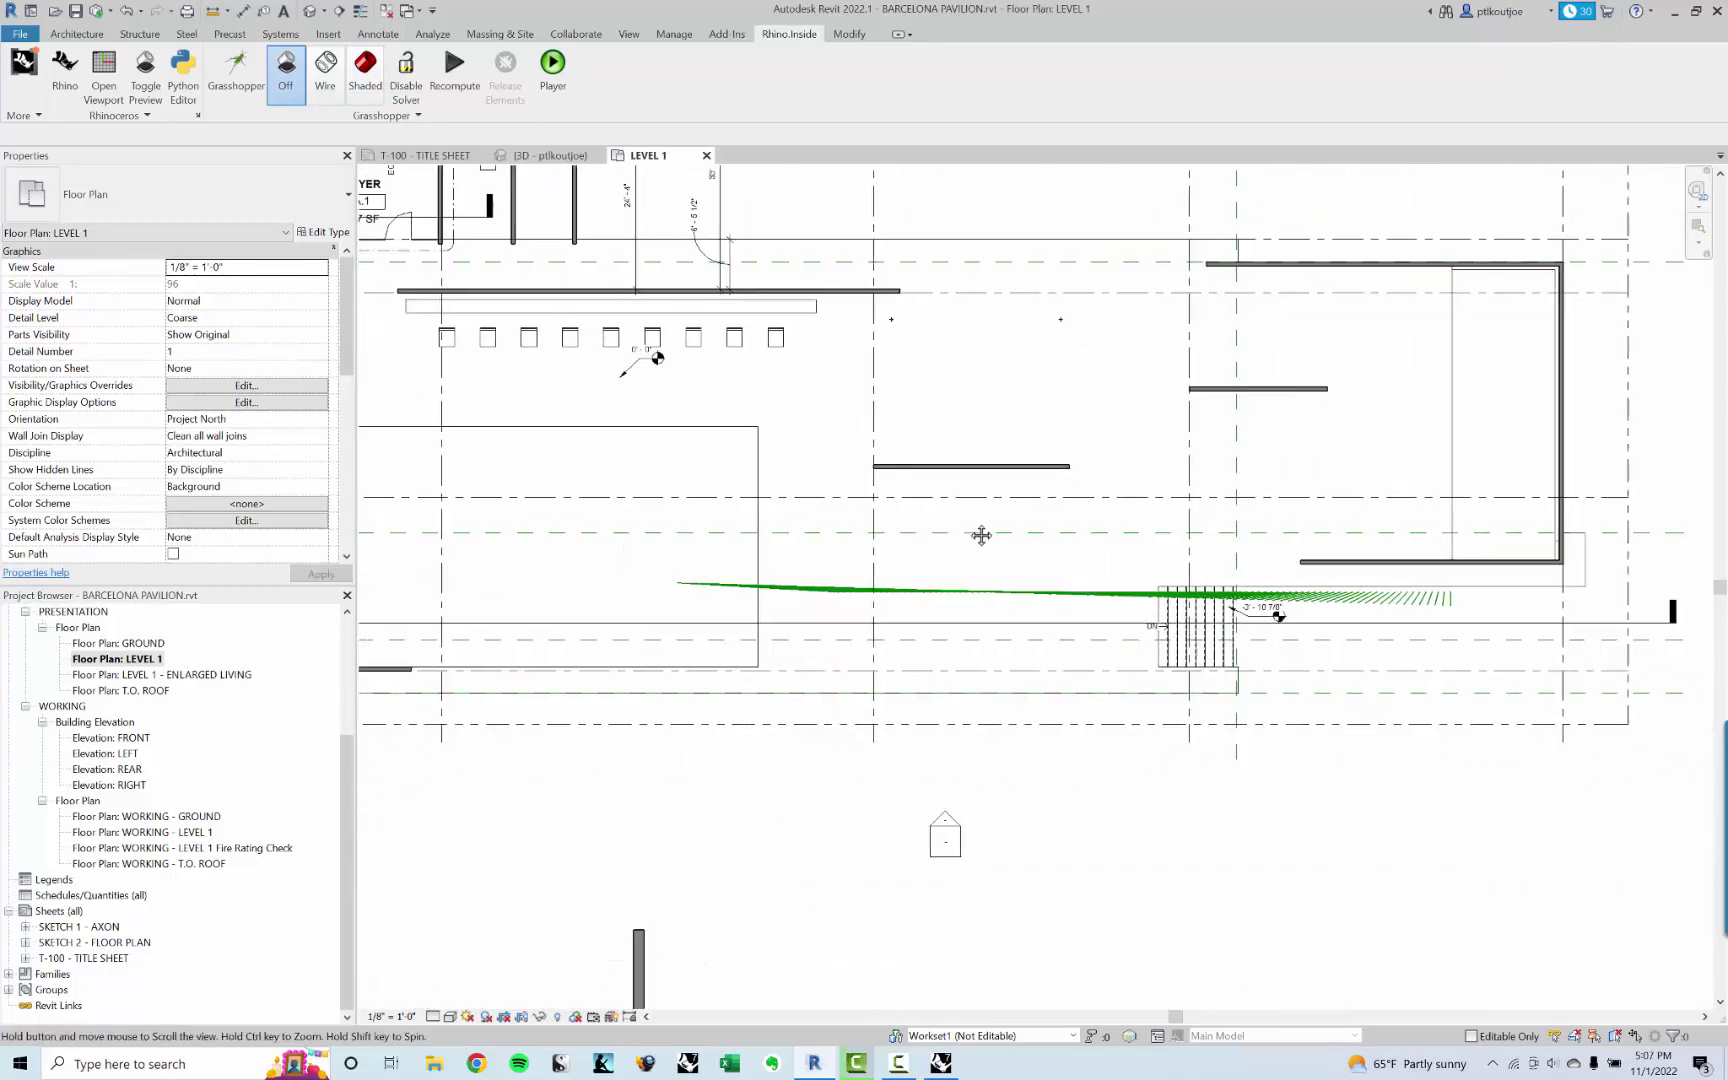
{"action": "middle_click_drag", "start_coordinate": [957, 715], "coordinate": [938, 664]}
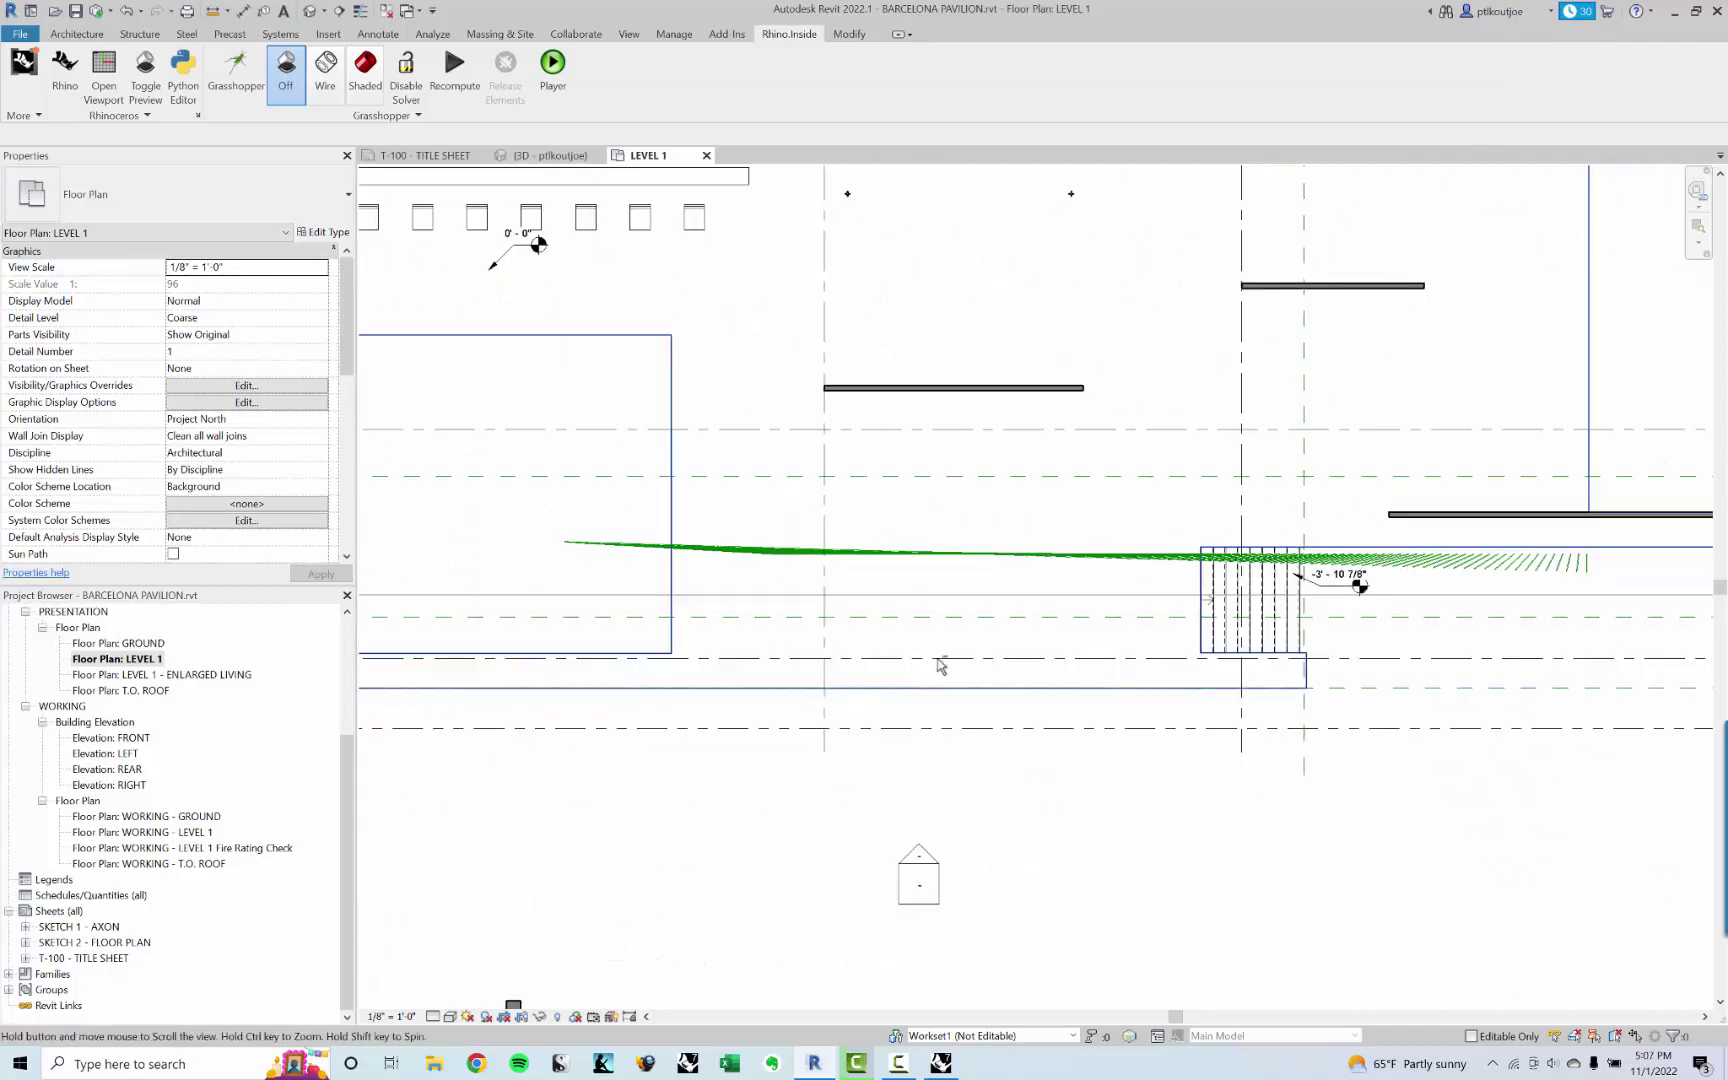
Step: Return to the 3D view and look at the louvers on the whole pavilion
{"action": "left_click", "coordinate": [315, 17]}
{"action": "middle_click_drag", "start_coordinate": [1008, 548], "coordinate": [1185, 605], "text": "shift"}
{"action": "scroll", "coordinate": [1185, 605], "scroll_direction": "down", "scroll_amount": 3}
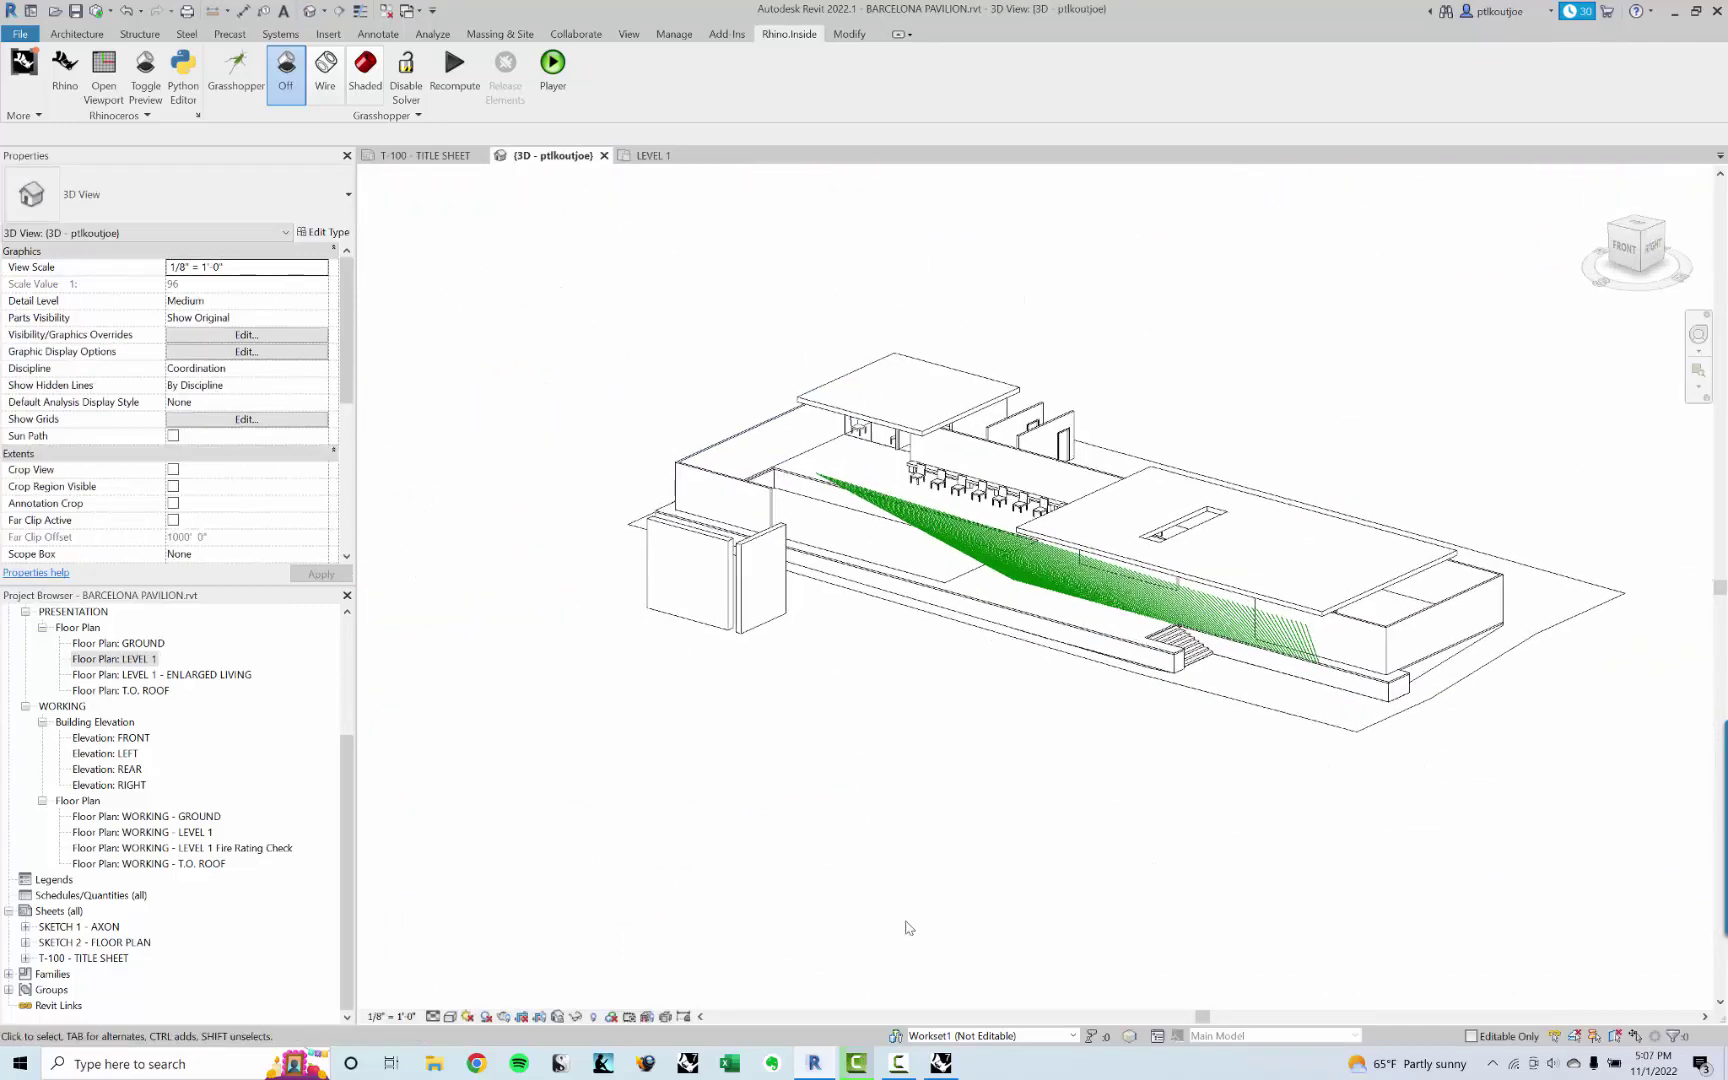
Step: Switch back to Rhino and Grasshopper and inspect the whole definition and the facade curve that drives the louvers
{"action": "left_click", "coordinate": [940, 1062]}
{"action": "scroll", "coordinate": [1039, 578], "scroll_direction": "down", "scroll_amount": 2}
{"action": "middle_click", "coordinate": [975, 614]}
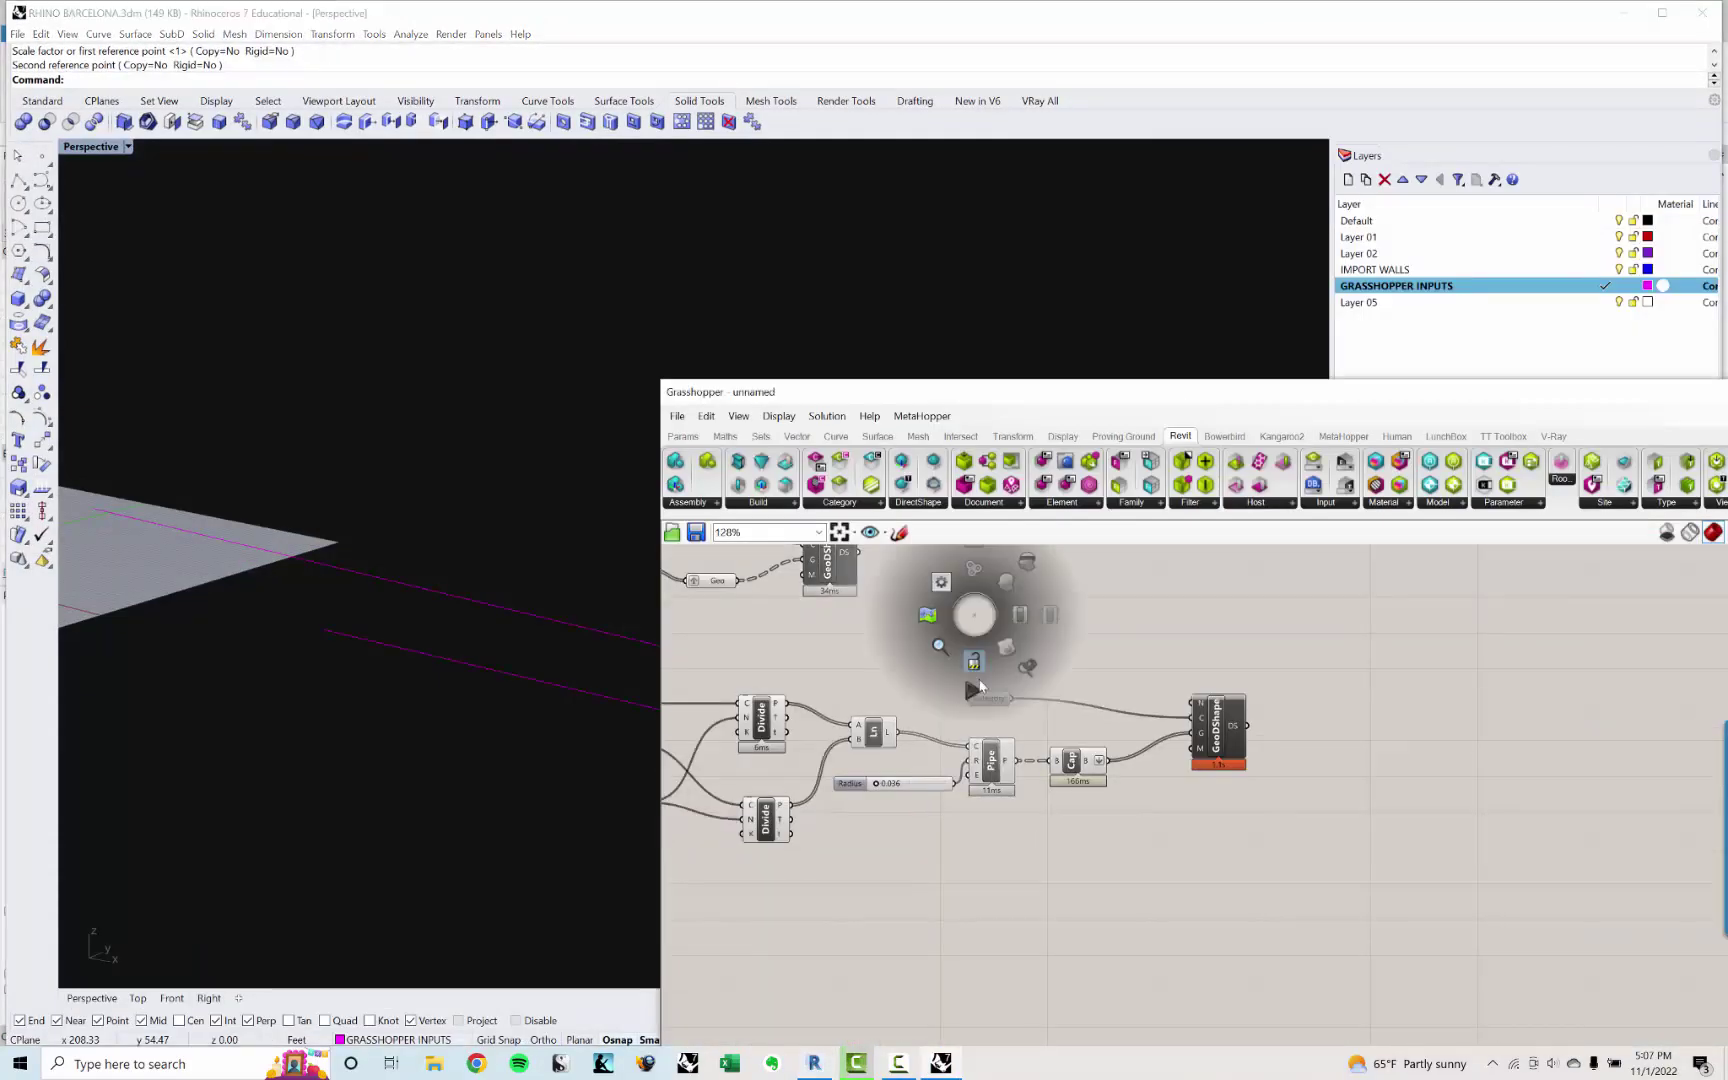
{"action": "right_click", "coordinate": [1226, 641]}
{"action": "scroll", "coordinate": [1094, 619], "scroll_direction": "down", "scroll_amount": 3}
{"action": "right_click_drag", "start_coordinate": [1091, 620], "coordinate": [1206, 786]}
{"action": "right_click_drag", "start_coordinate": [498, 785], "coordinate": [493, 798]}
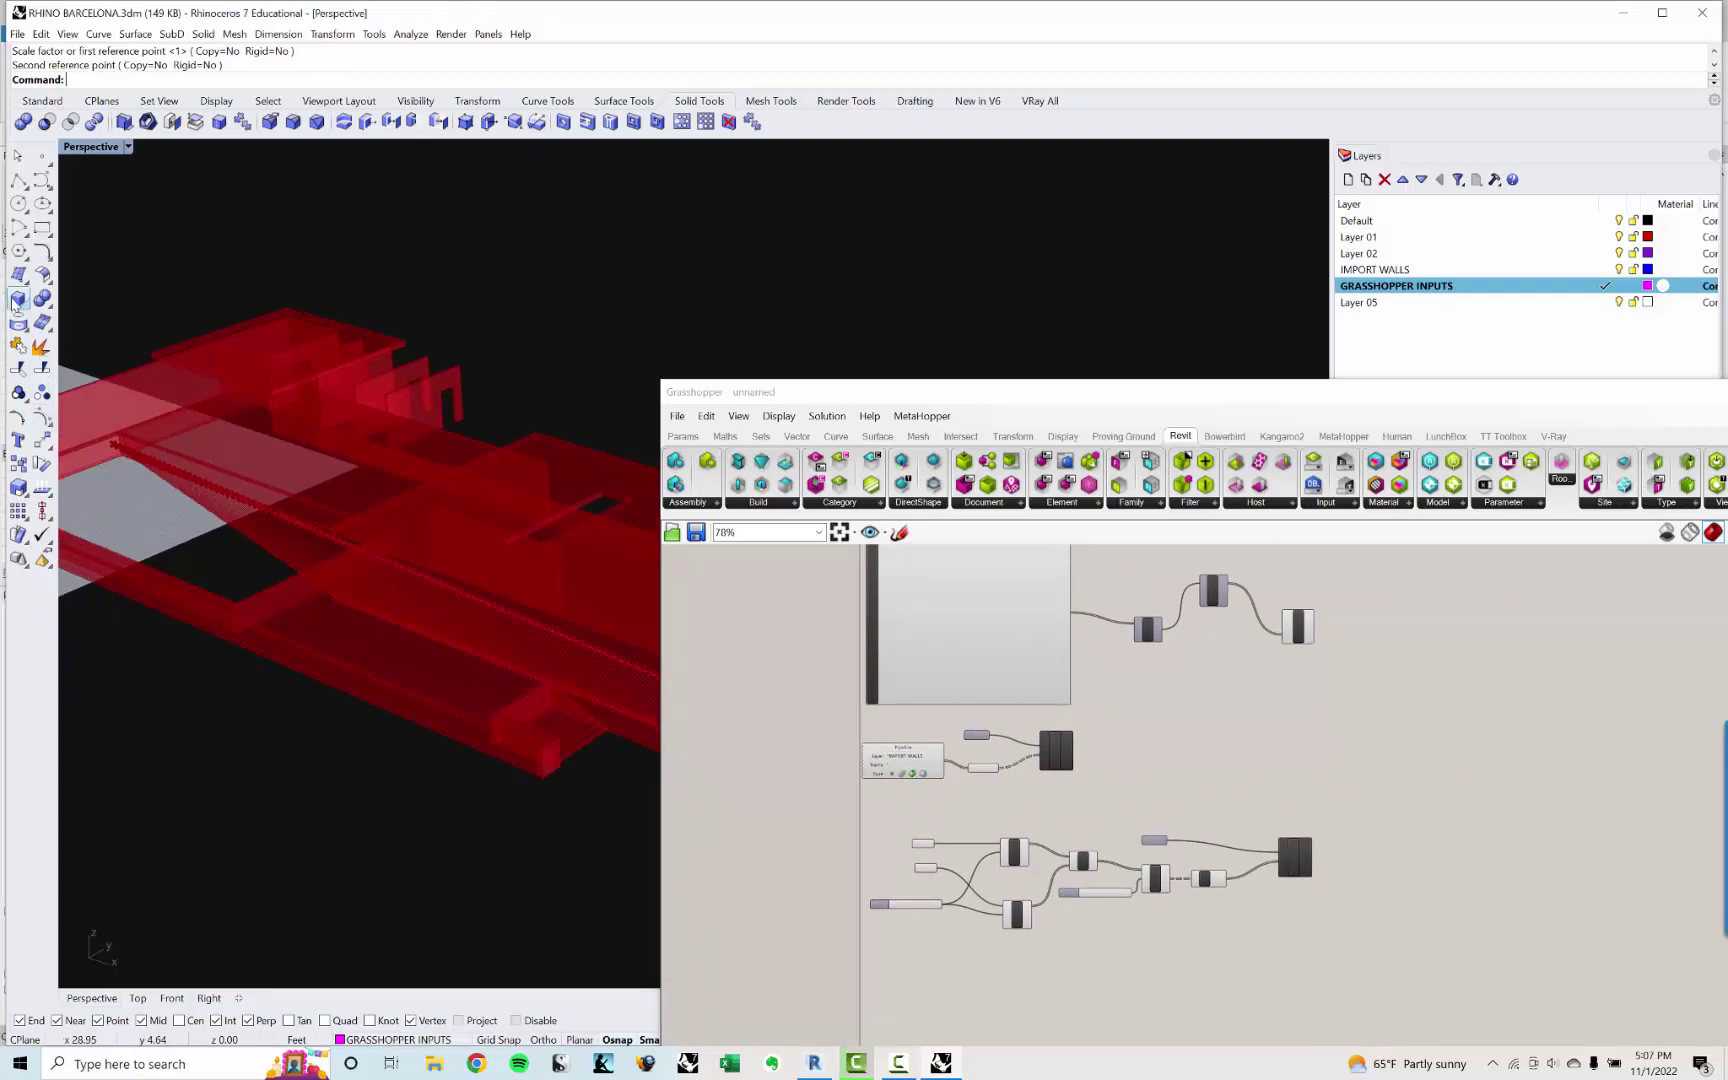
{"action": "right_click_drag", "start_coordinate": [573, 595], "coordinate": [380, 621]}
{"action": "left_click", "coordinate": [370, 601]}
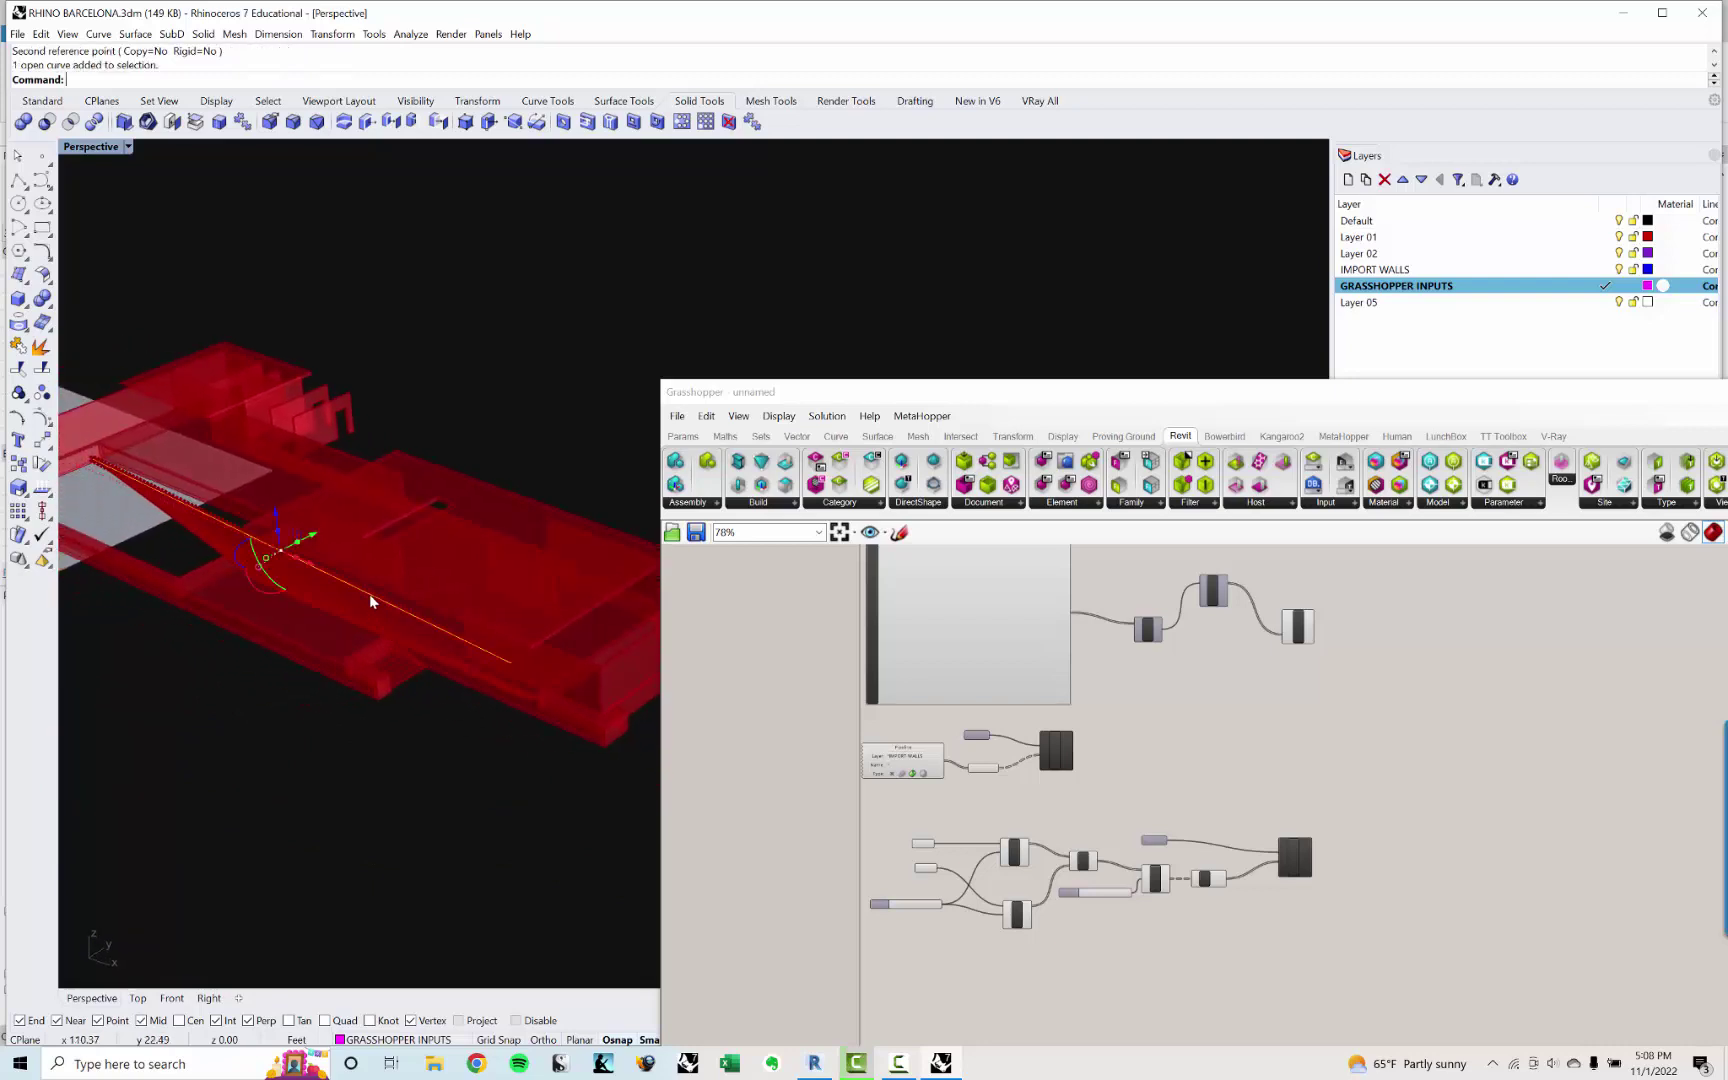
{"action": "key", "text": "Escape"}
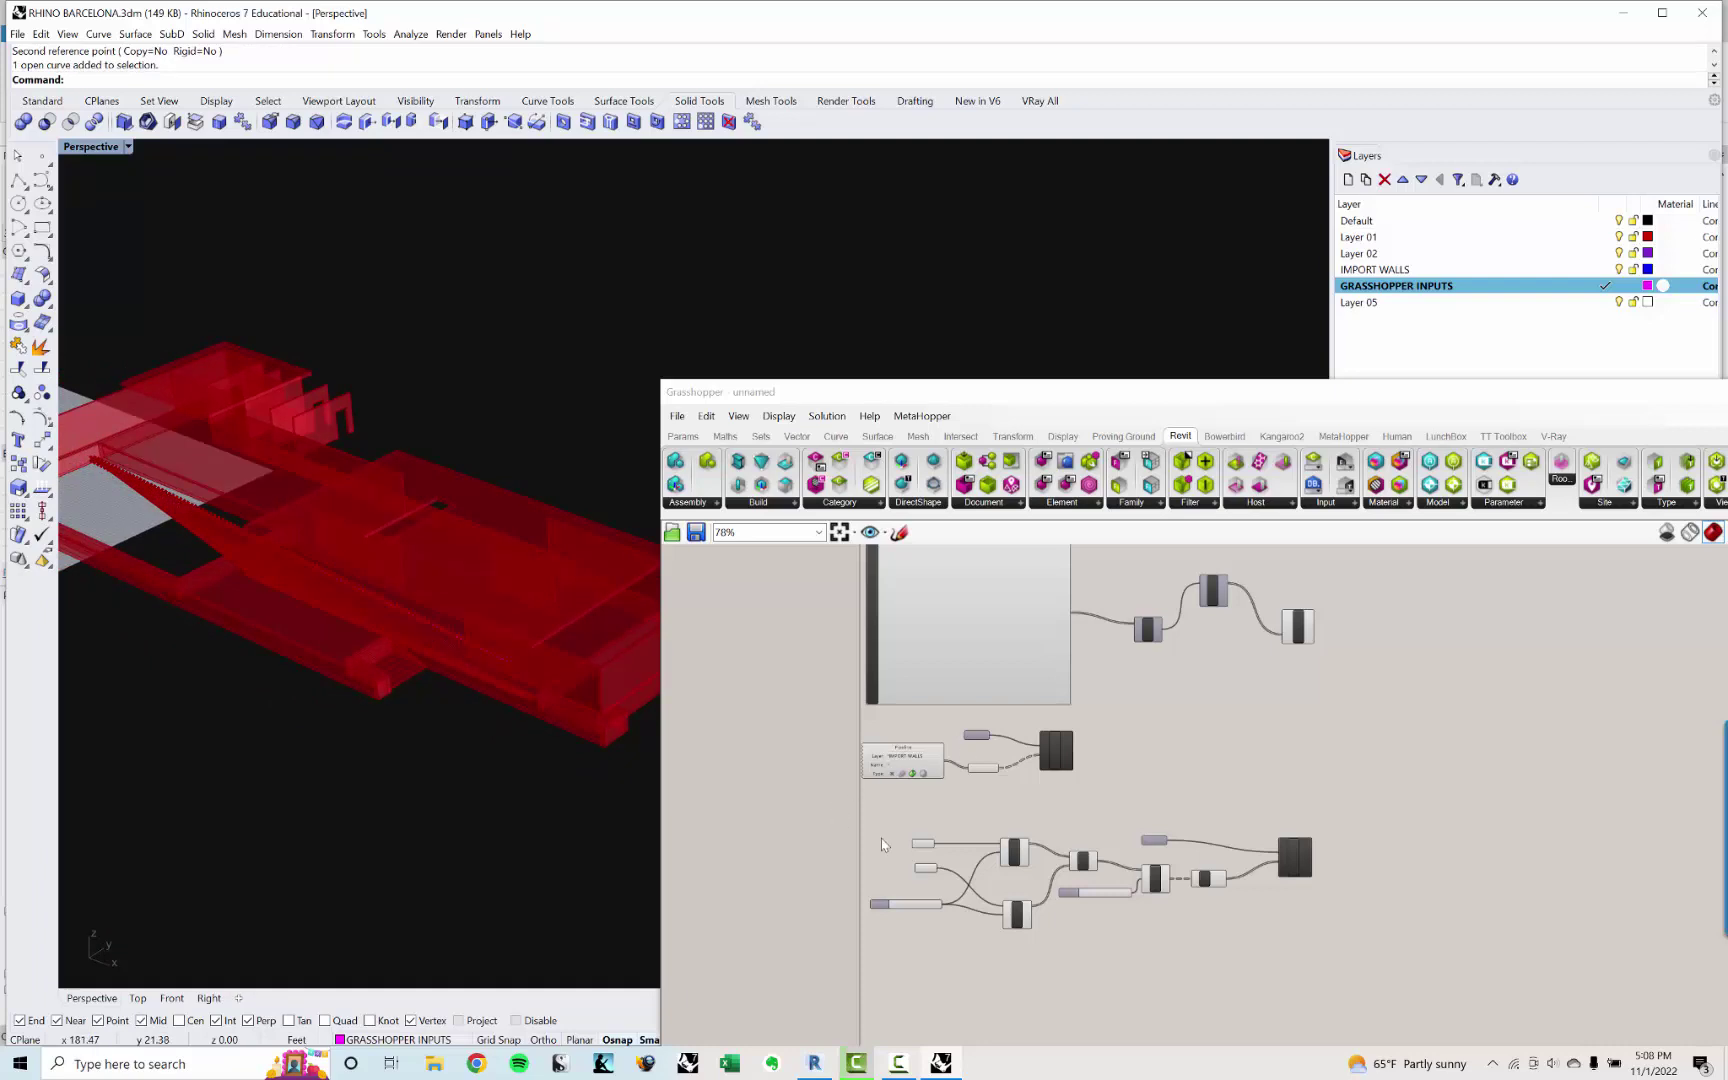
Step: Review the IMPORT WALLS pipeline group and the louver group in the Grasshopper definition
{"action": "scroll", "coordinate": [853, 716], "scroll_direction": "up", "scroll_amount": 4}
{"action": "left_click_drag", "start_coordinate": [807, 714], "coordinate": [1423, 881]}
{"action": "left_click", "coordinate": [1383, 917]}
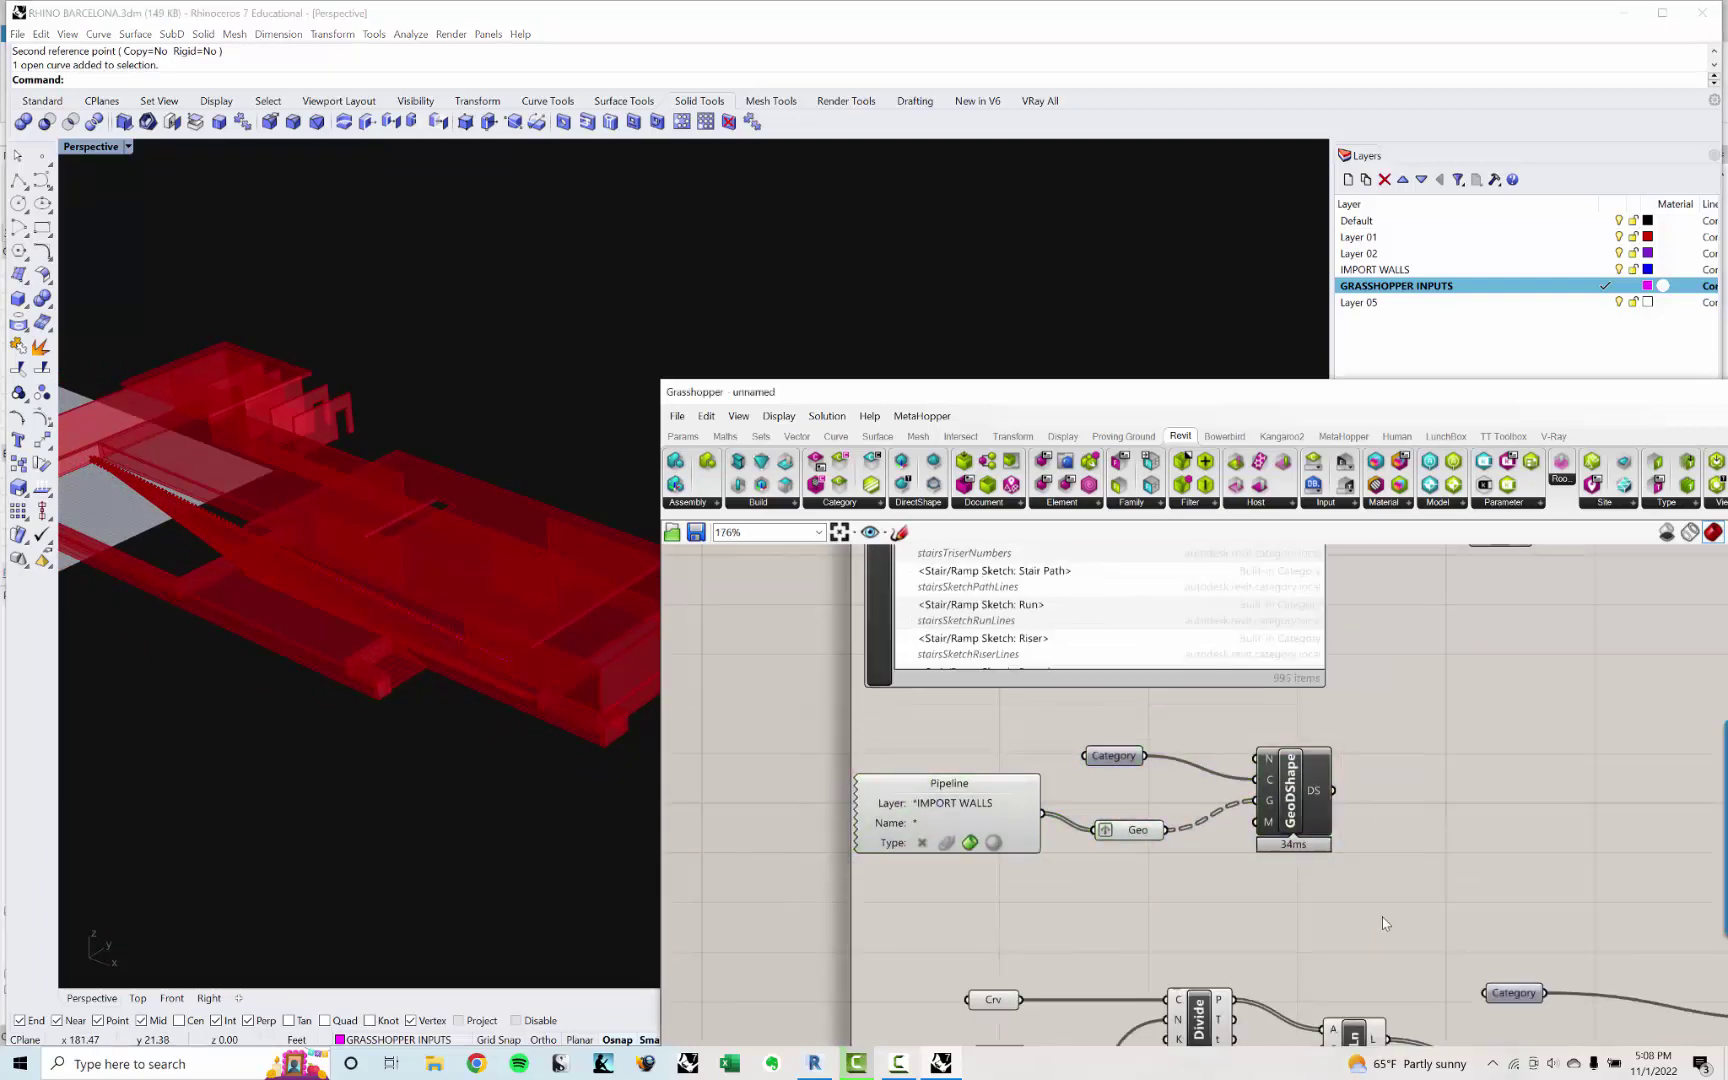
{"action": "scroll", "coordinate": [1290, 800], "scroll_direction": "down", "scroll_amount": 5}
{"action": "right_click_drag", "start_coordinate": [1209, 735], "coordinate": [988, 594]}
{"action": "scroll", "coordinate": [1067, 694], "scroll_direction": "up", "scroll_amount": 3}
{"action": "left_click_drag", "start_coordinate": [721, 672], "coordinate": [1611, 989]}
{"action": "left_click", "coordinate": [1401, 908]}
{"action": "right_click_drag", "start_coordinate": [1308, 698], "coordinate": [1252, 828]}
{"action": "scroll", "coordinate": [1300, 760], "scroll_direction": "down", "scroll_amount": 2}
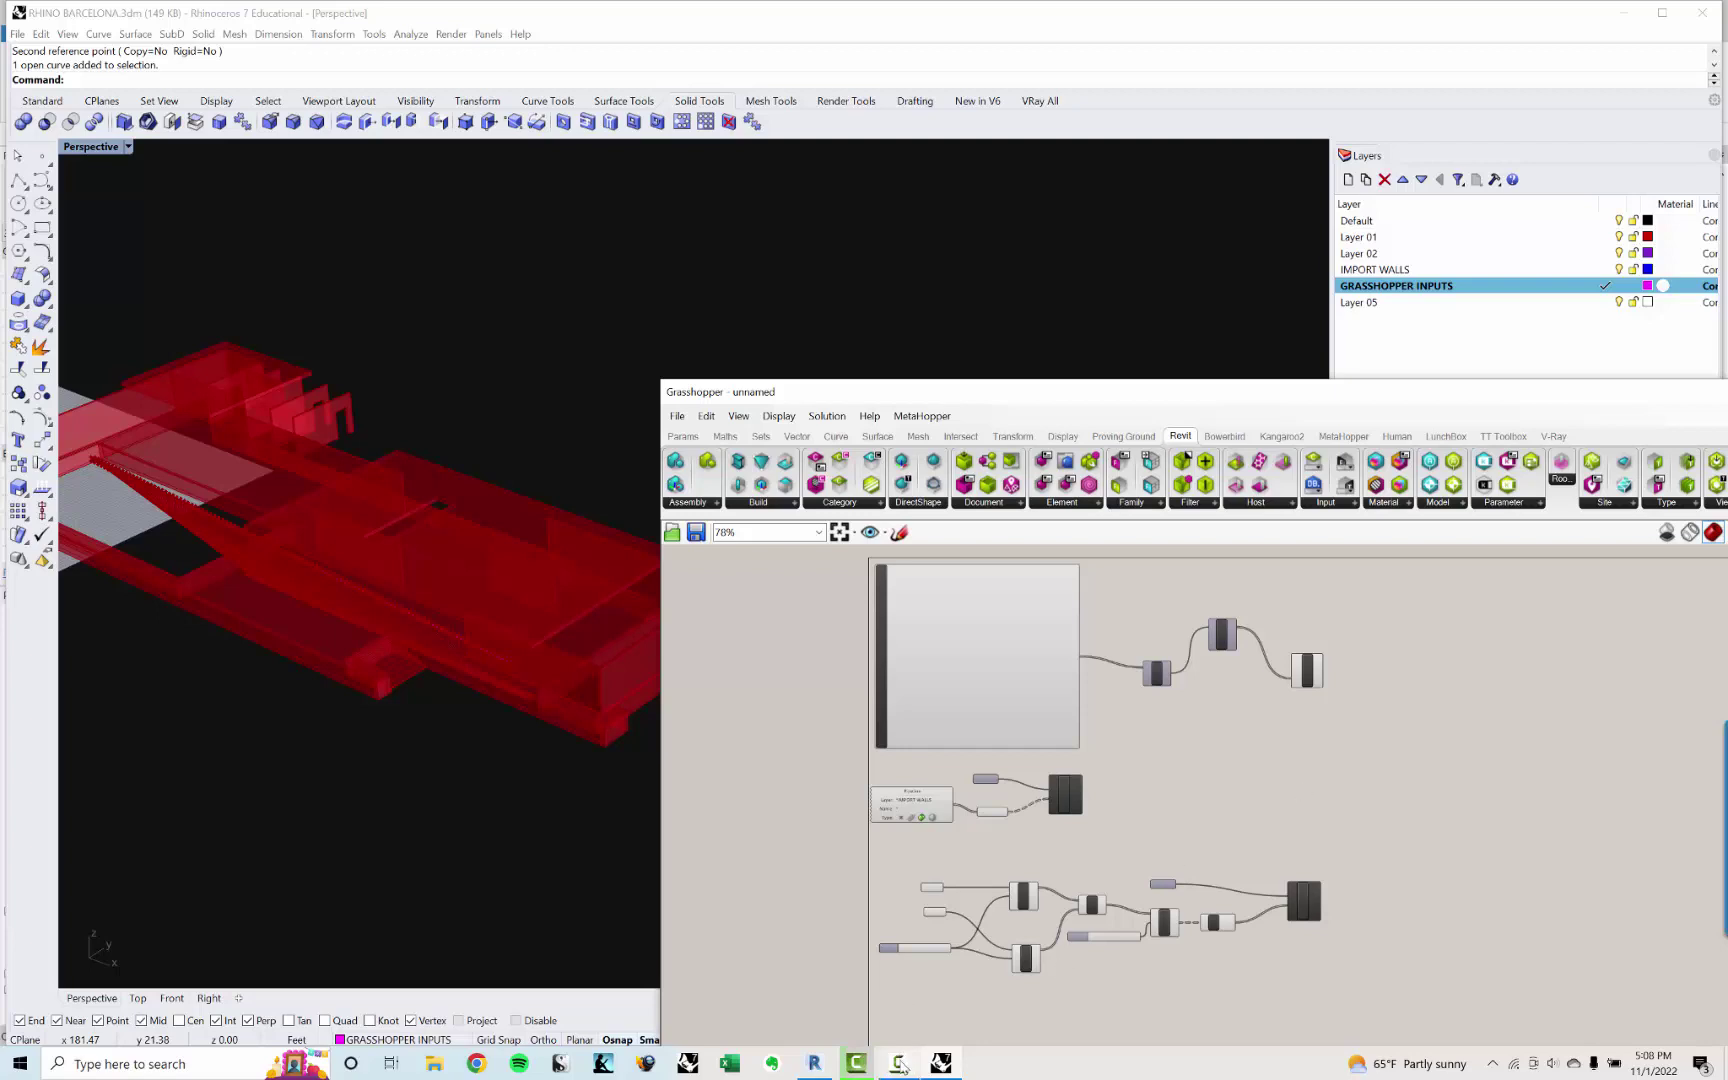
{"action": "right_click", "coordinate": [901, 1066]}
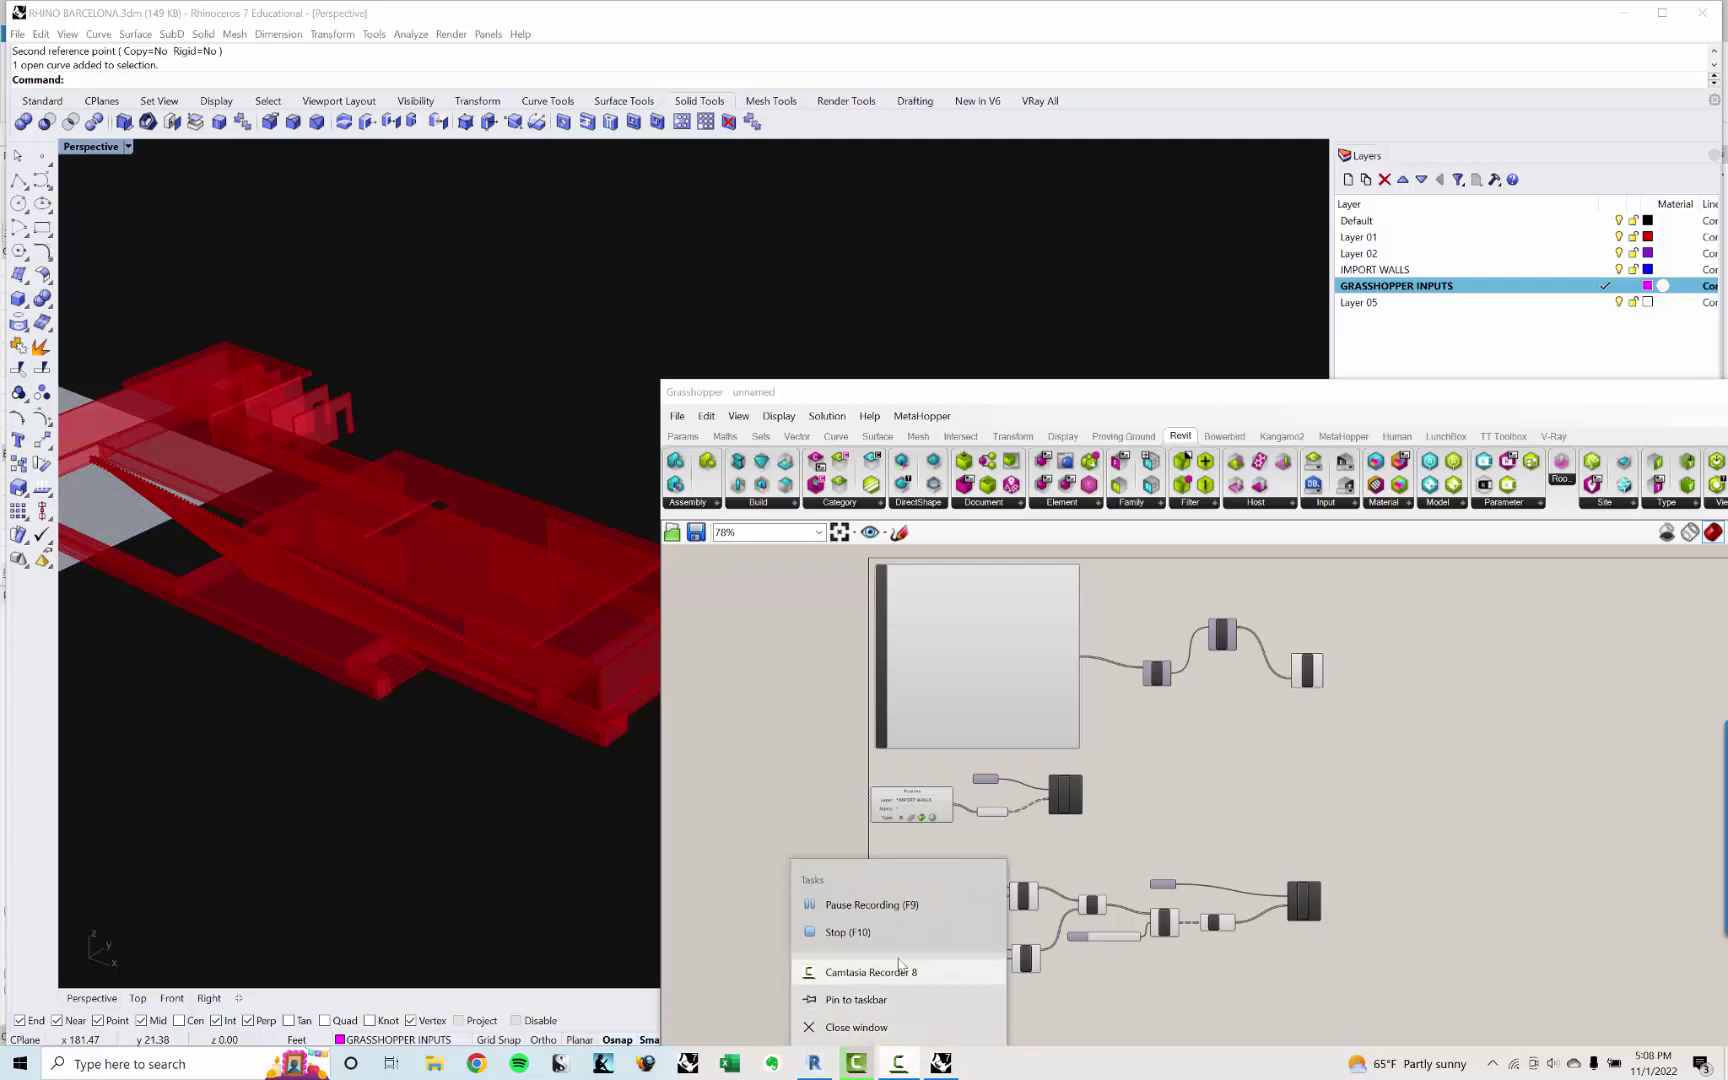